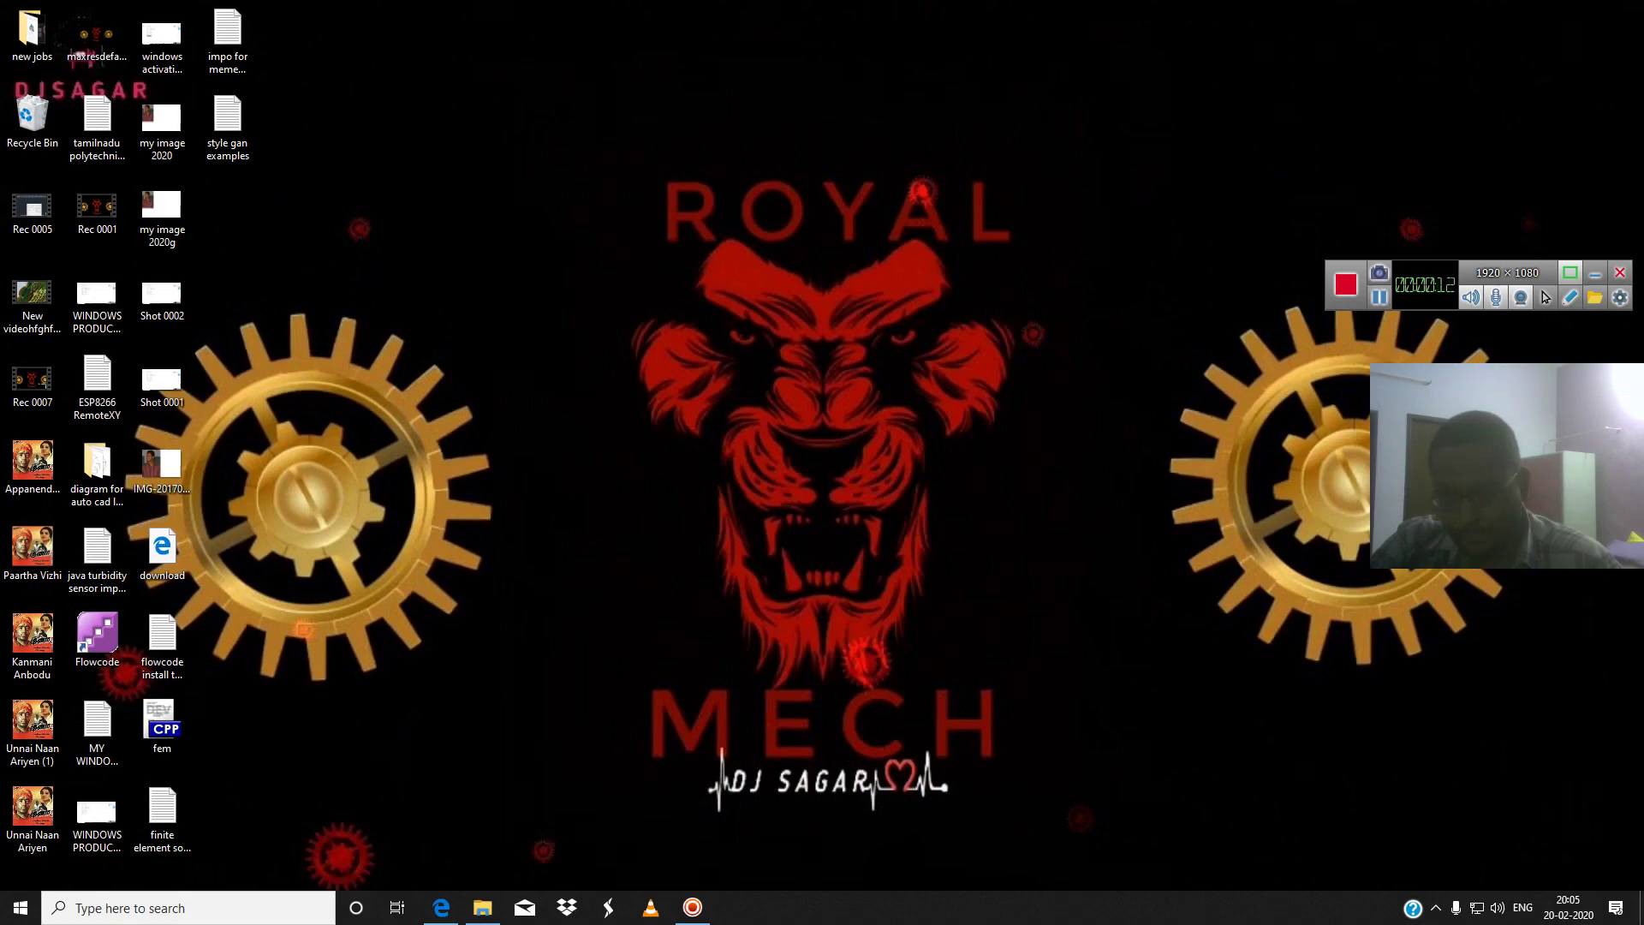
Launch AutoCAD 2020 from the Windows Start menu search results
key(Return)
click(222, 400)
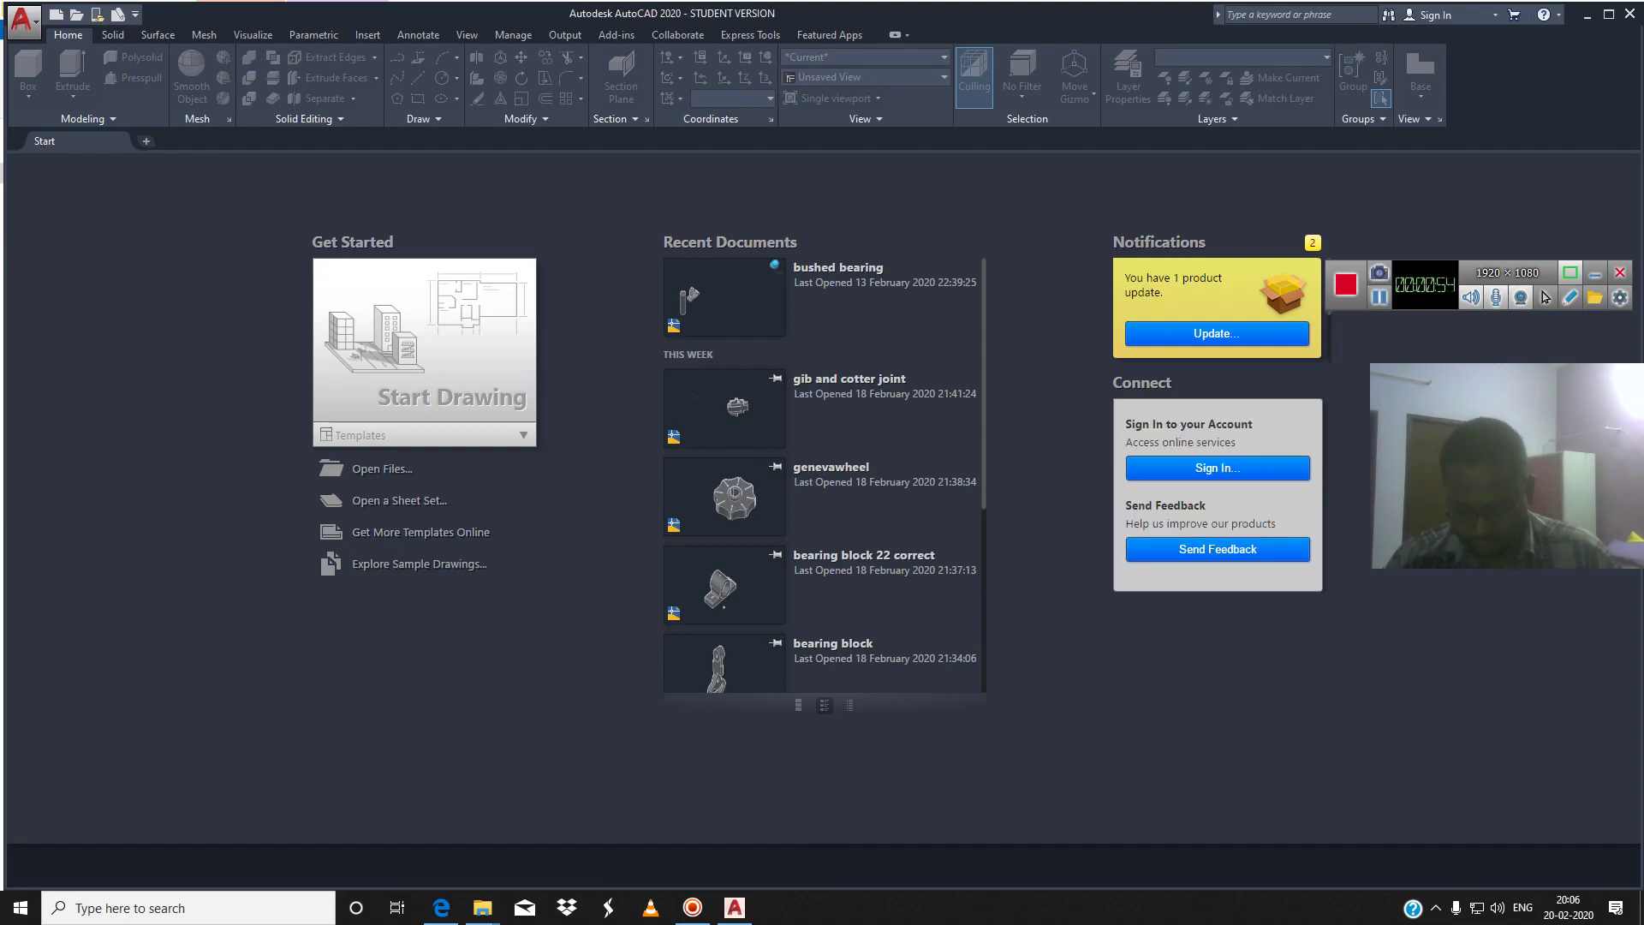
Create a new blank Drawing1 from the acadiso template using Ctrl+N
click(23, 21)
key(Escape)
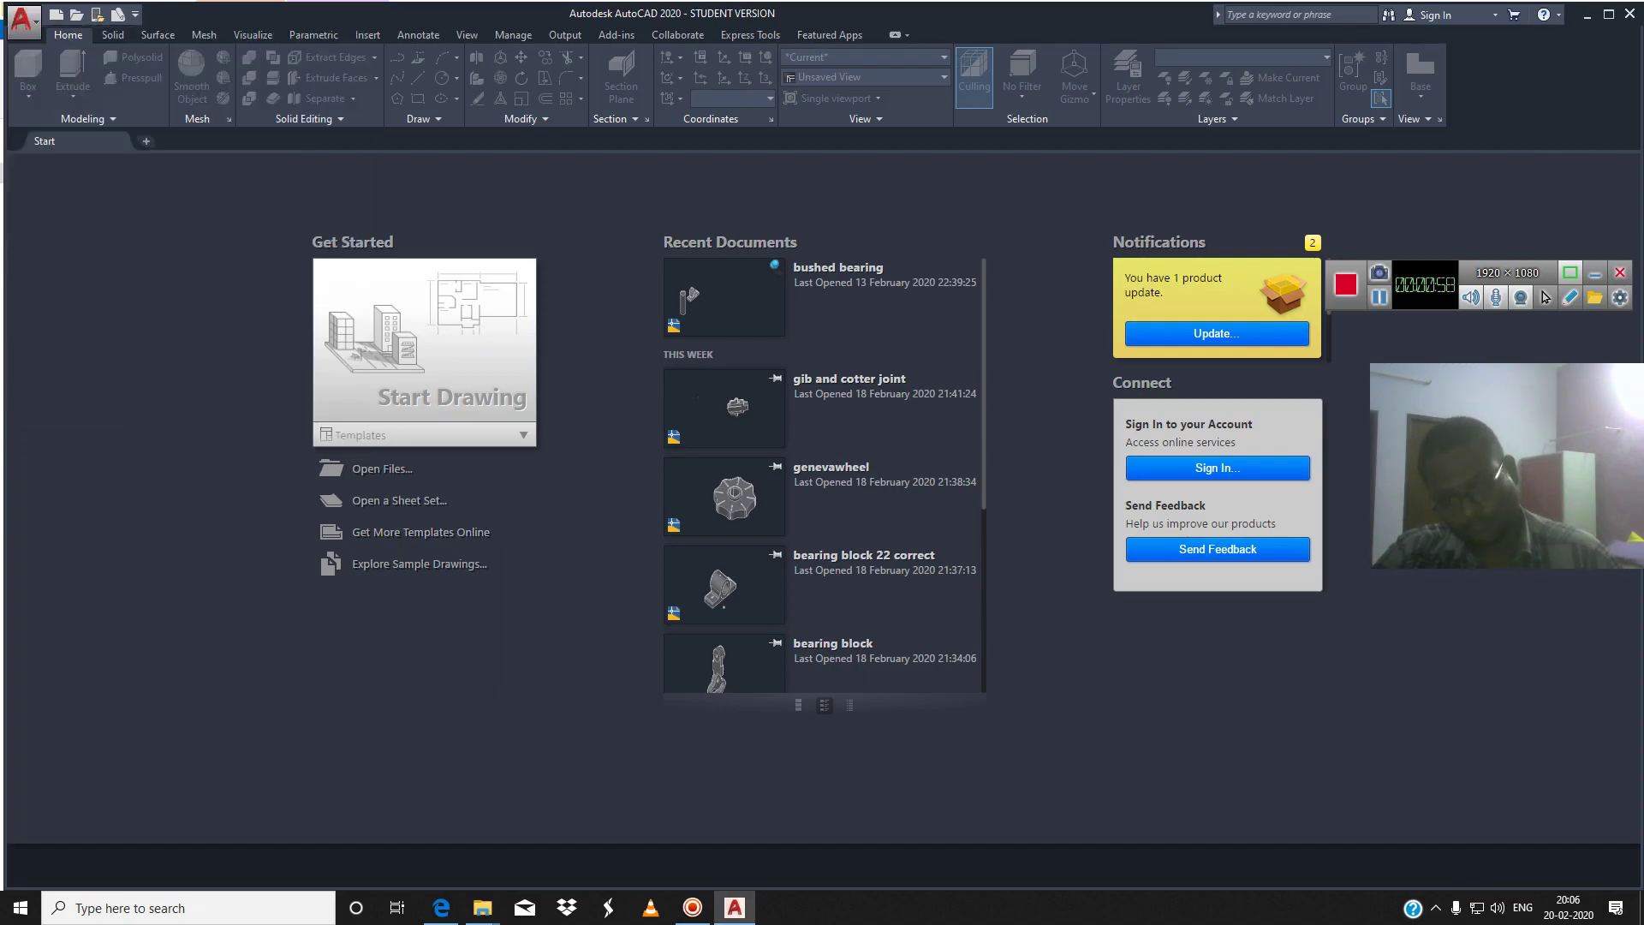
key(ctrl+n)
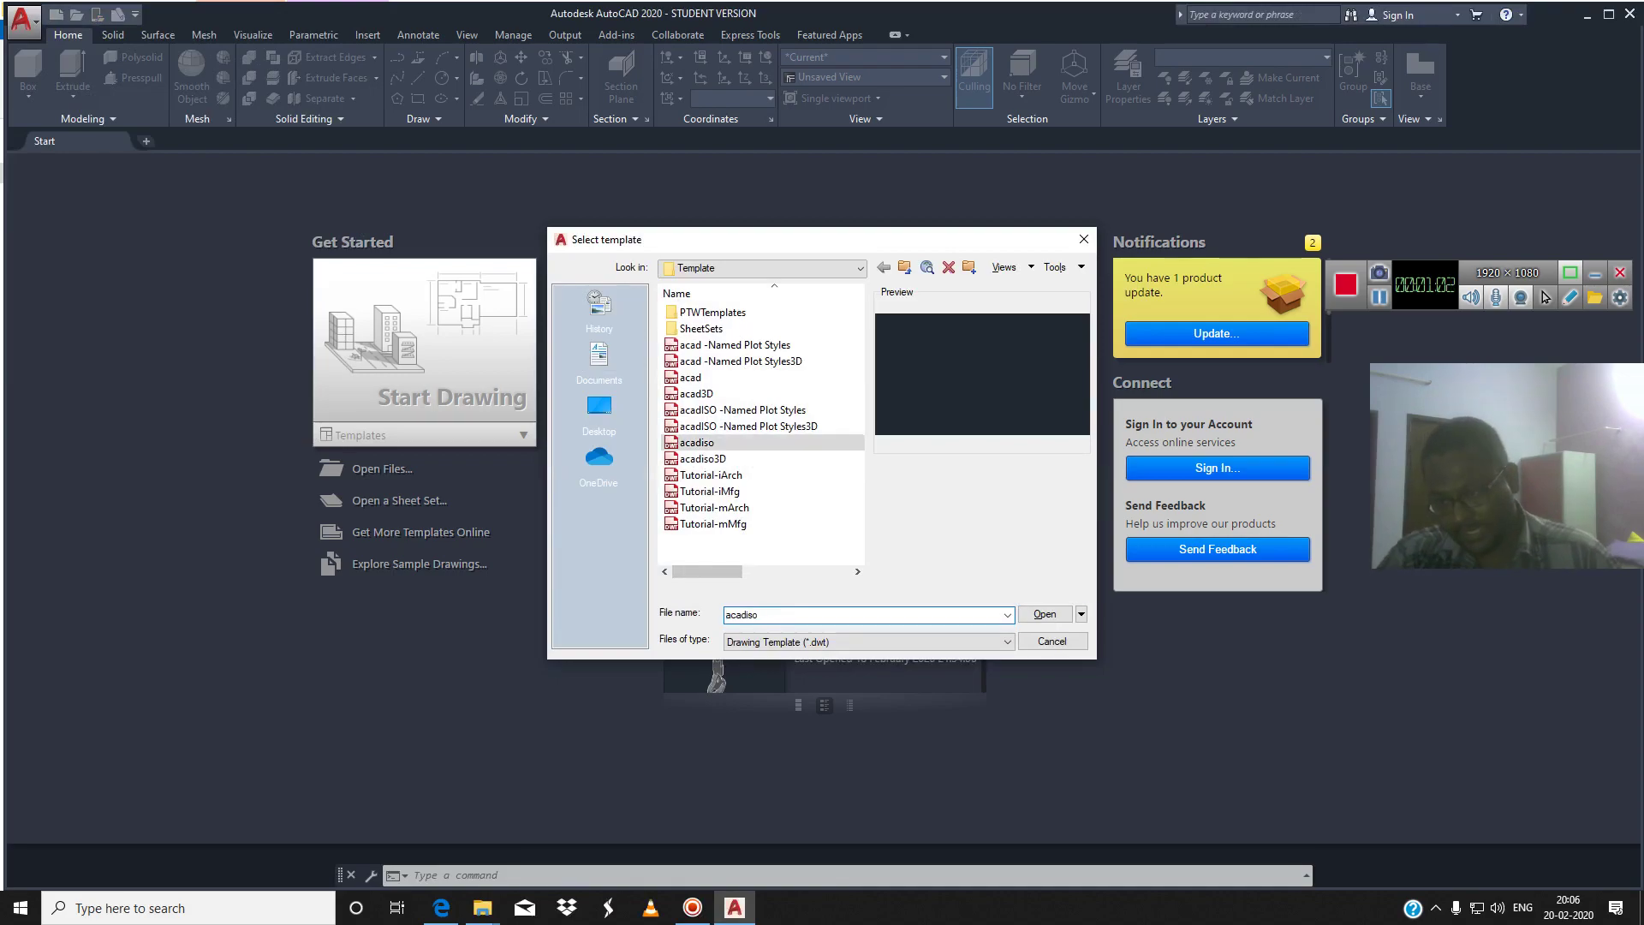
key(Return)
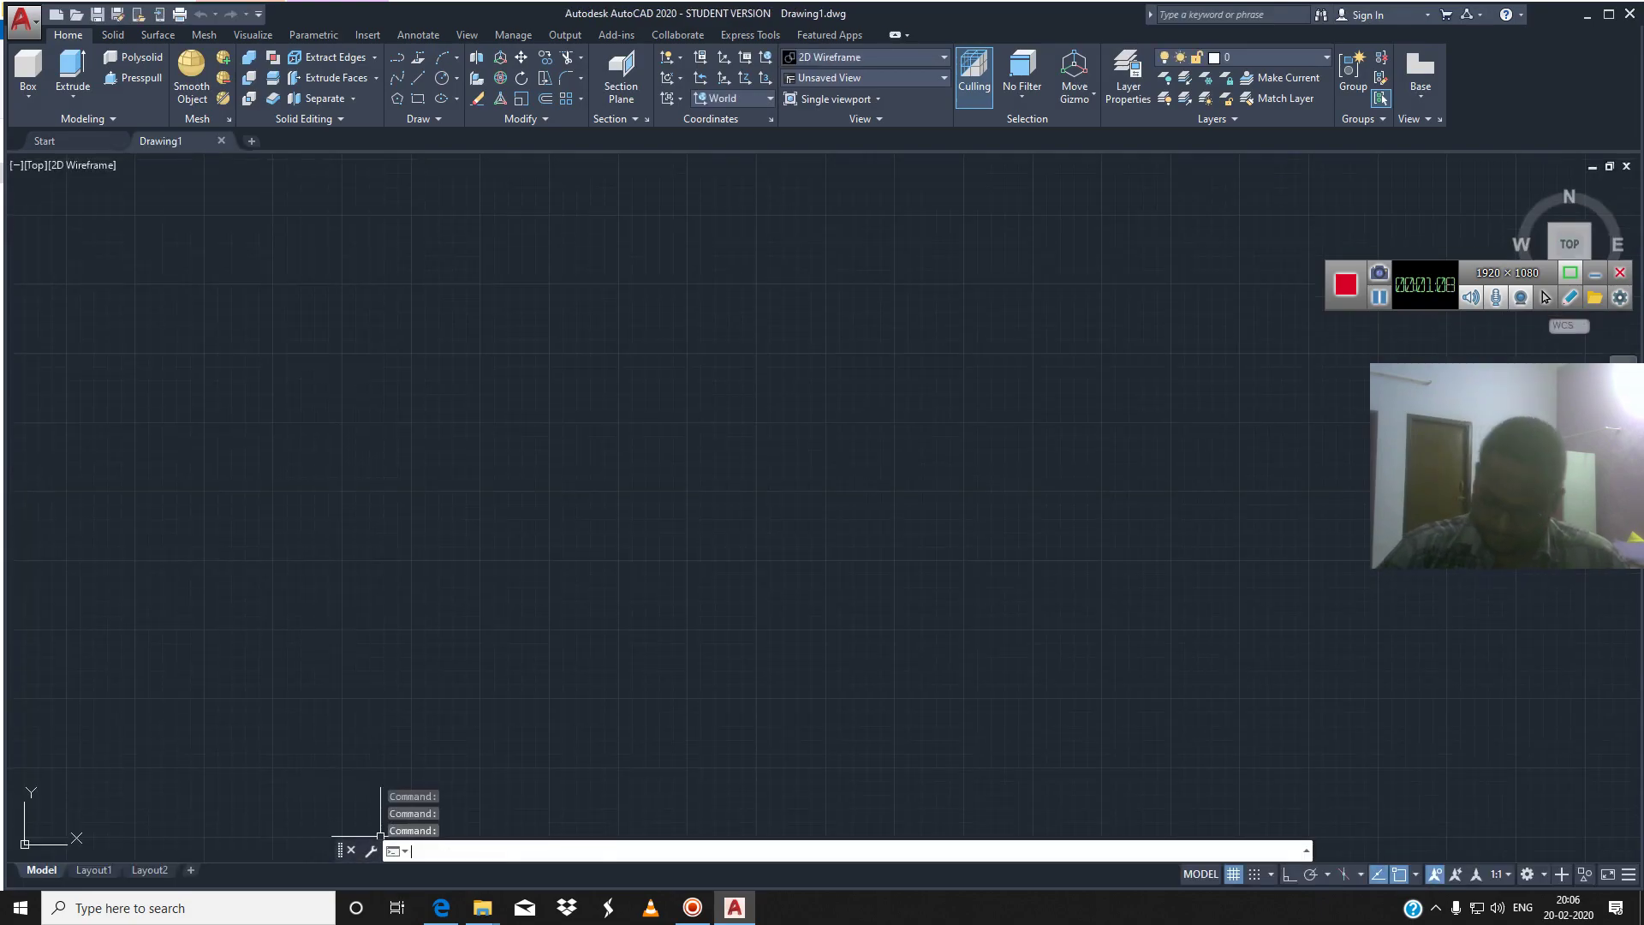
Confirm every 2D and 3D object snap mode is checked in Drafting Settings (OSNAP)
text(o)
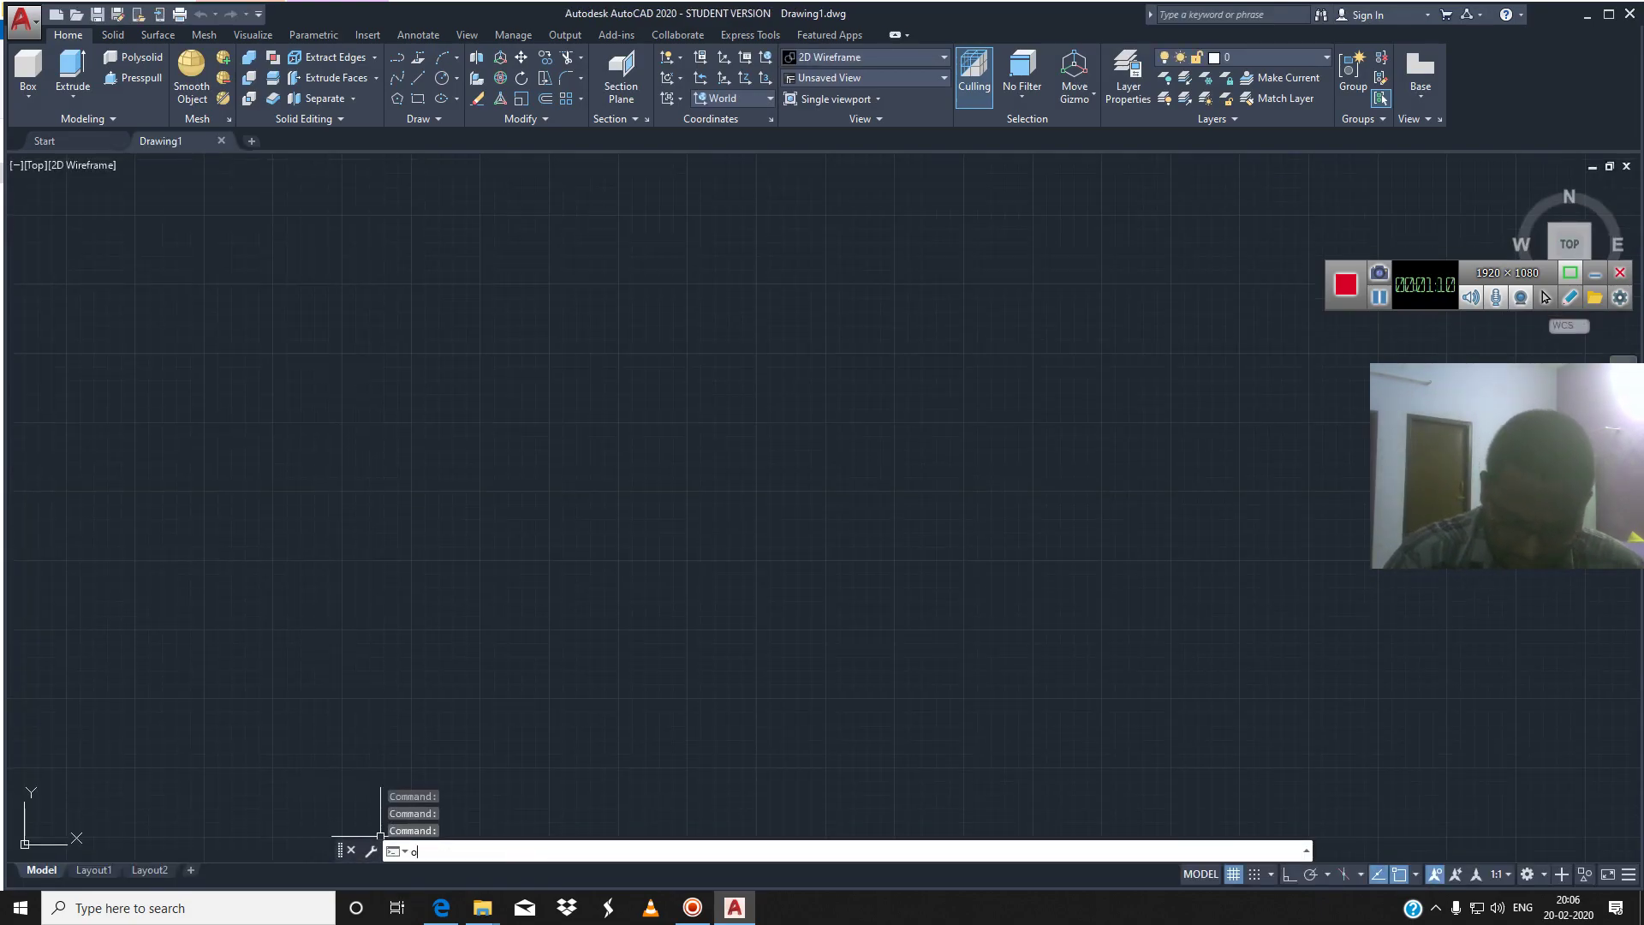
key(Return)
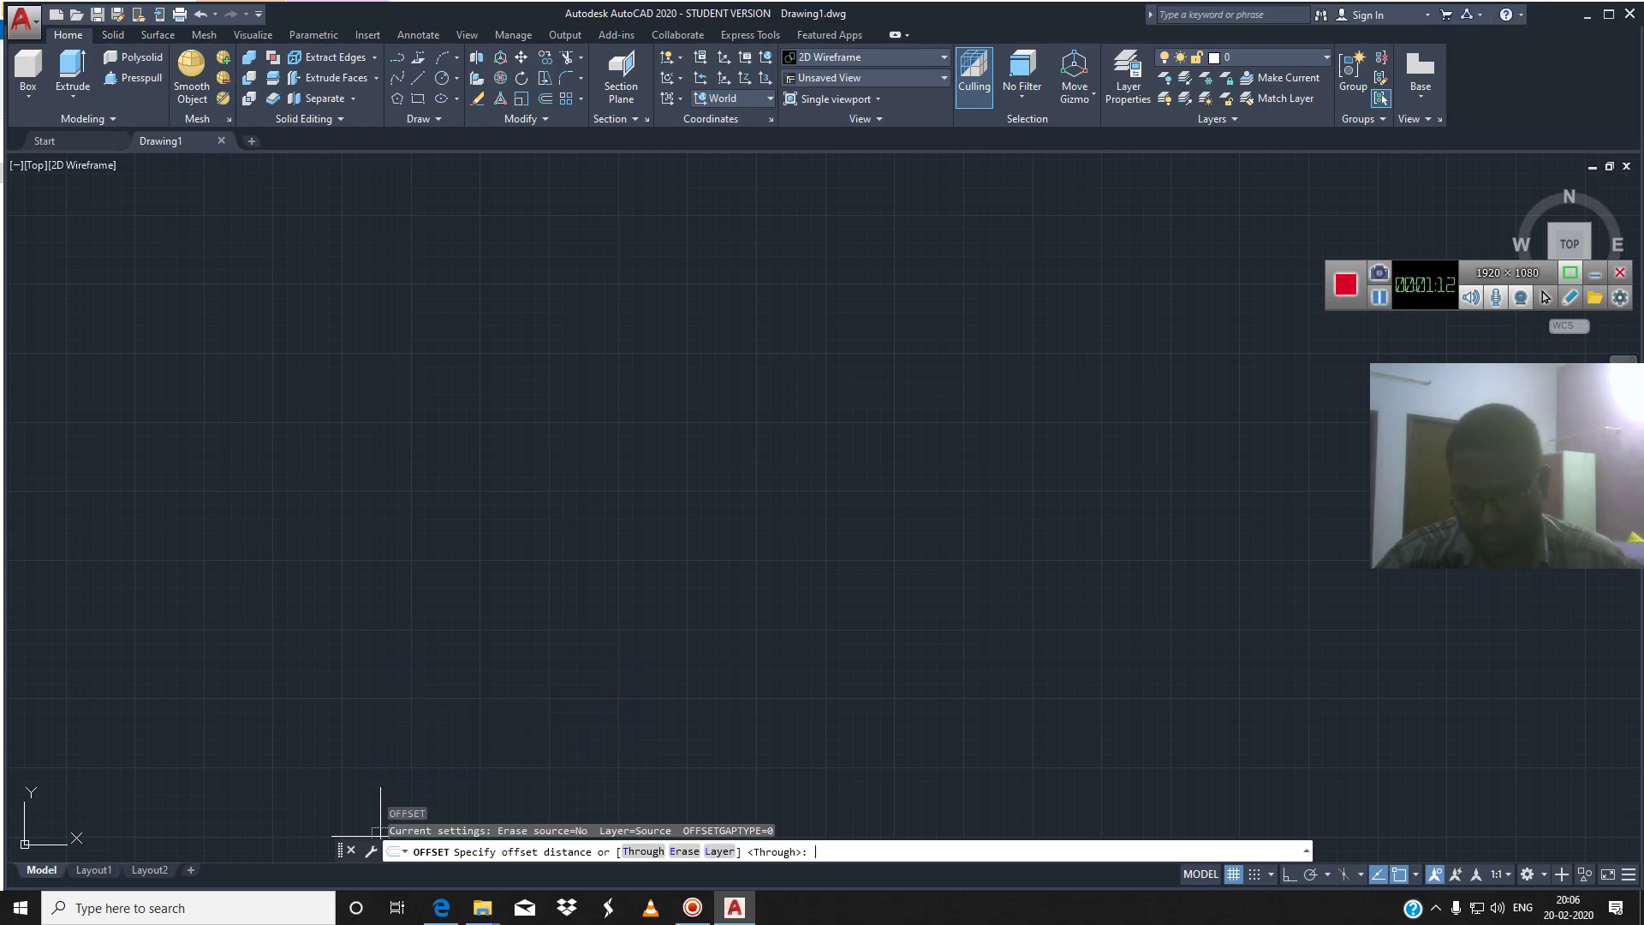
key(Escape)
key(Escape)
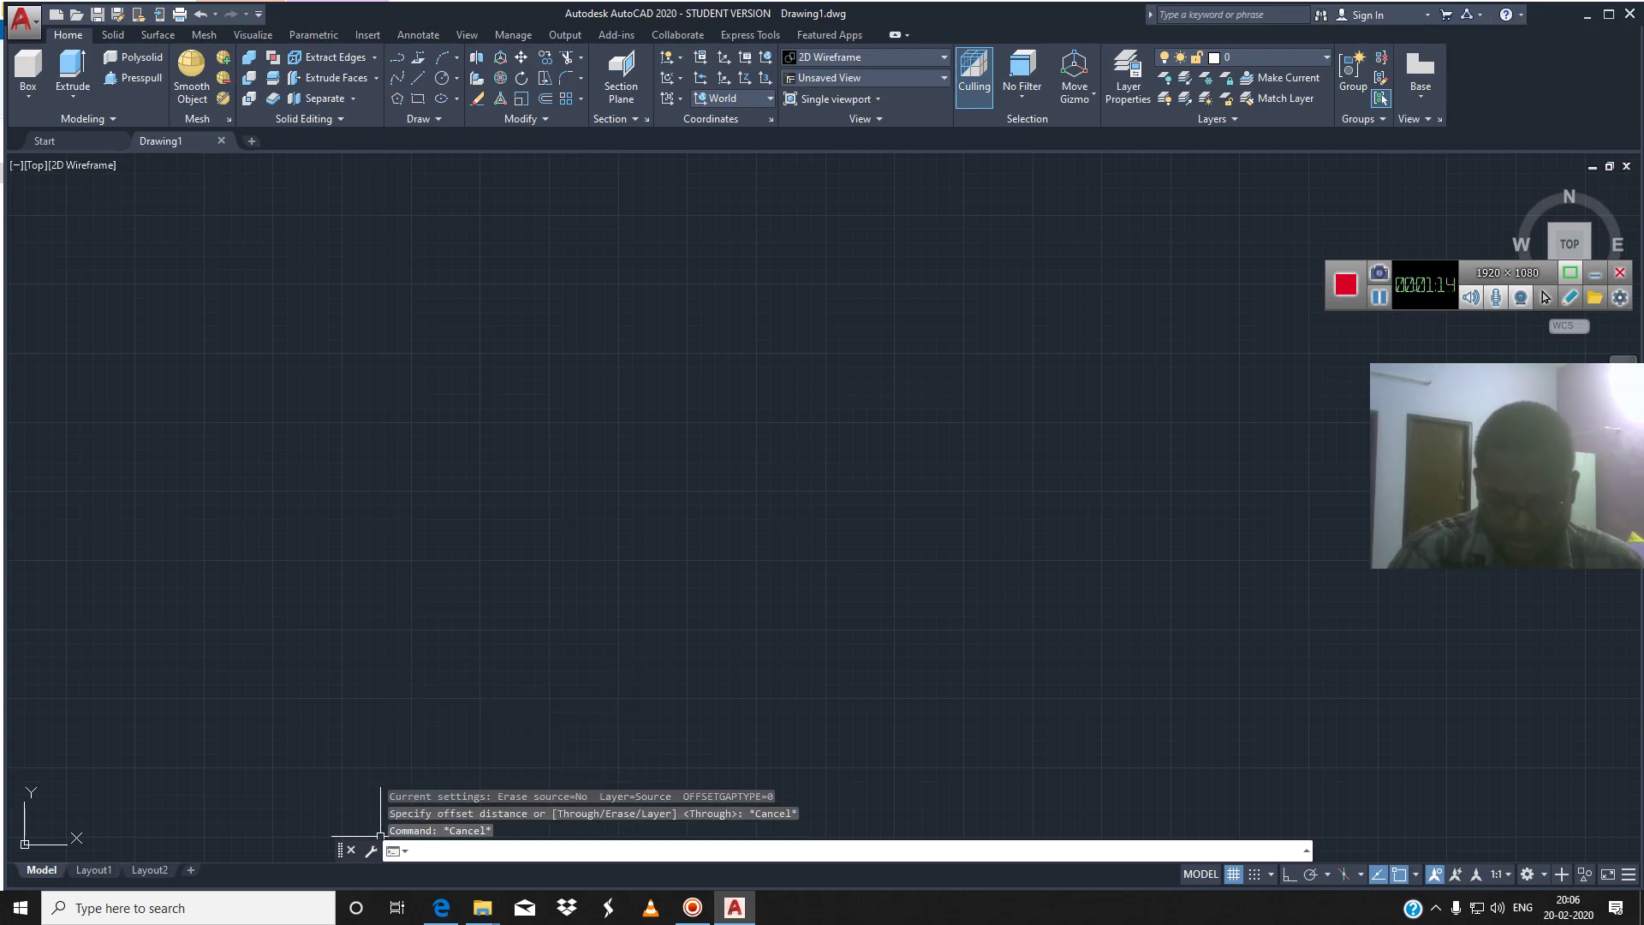
text(osnap)
key(Return)
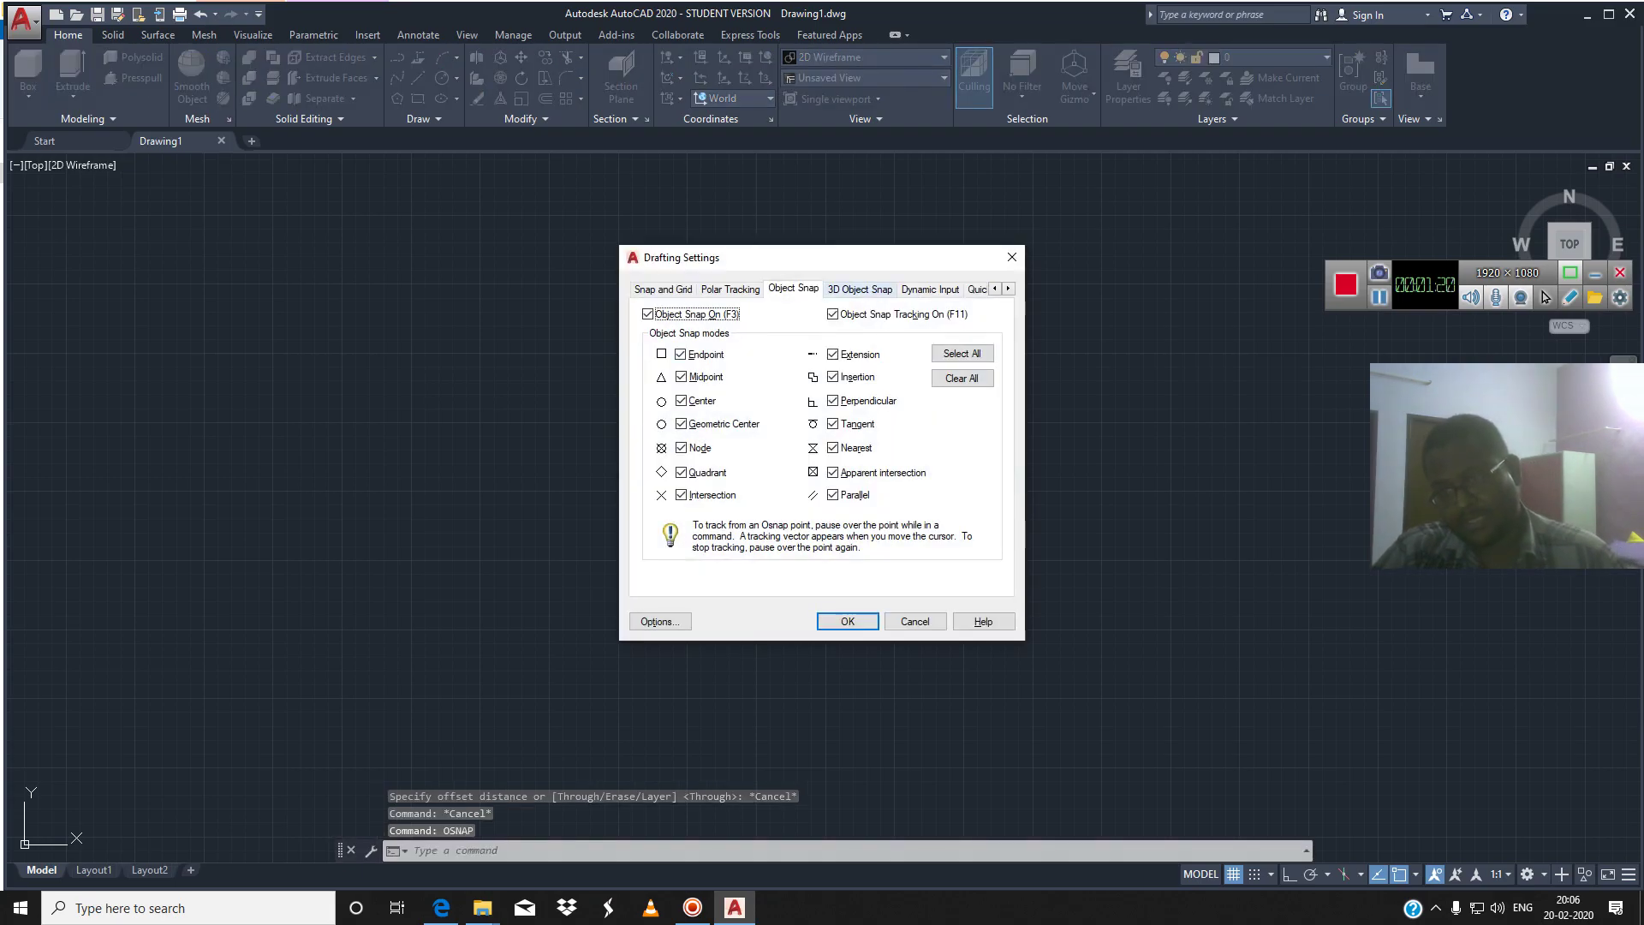
key(ctrl+Tab)
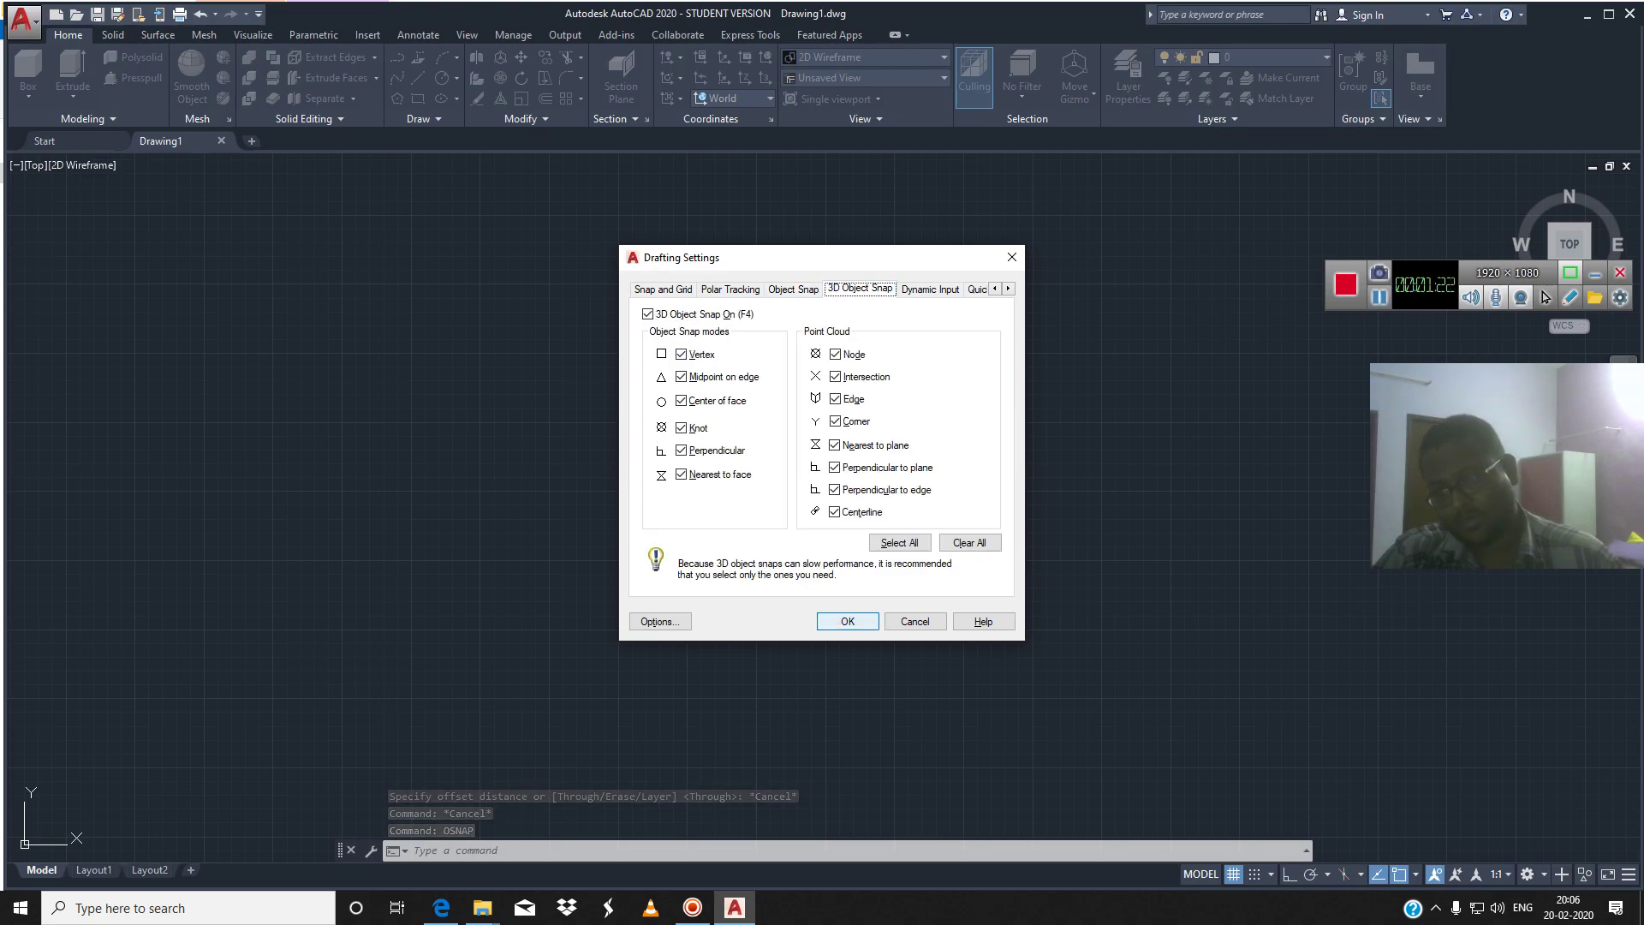
key(Return)
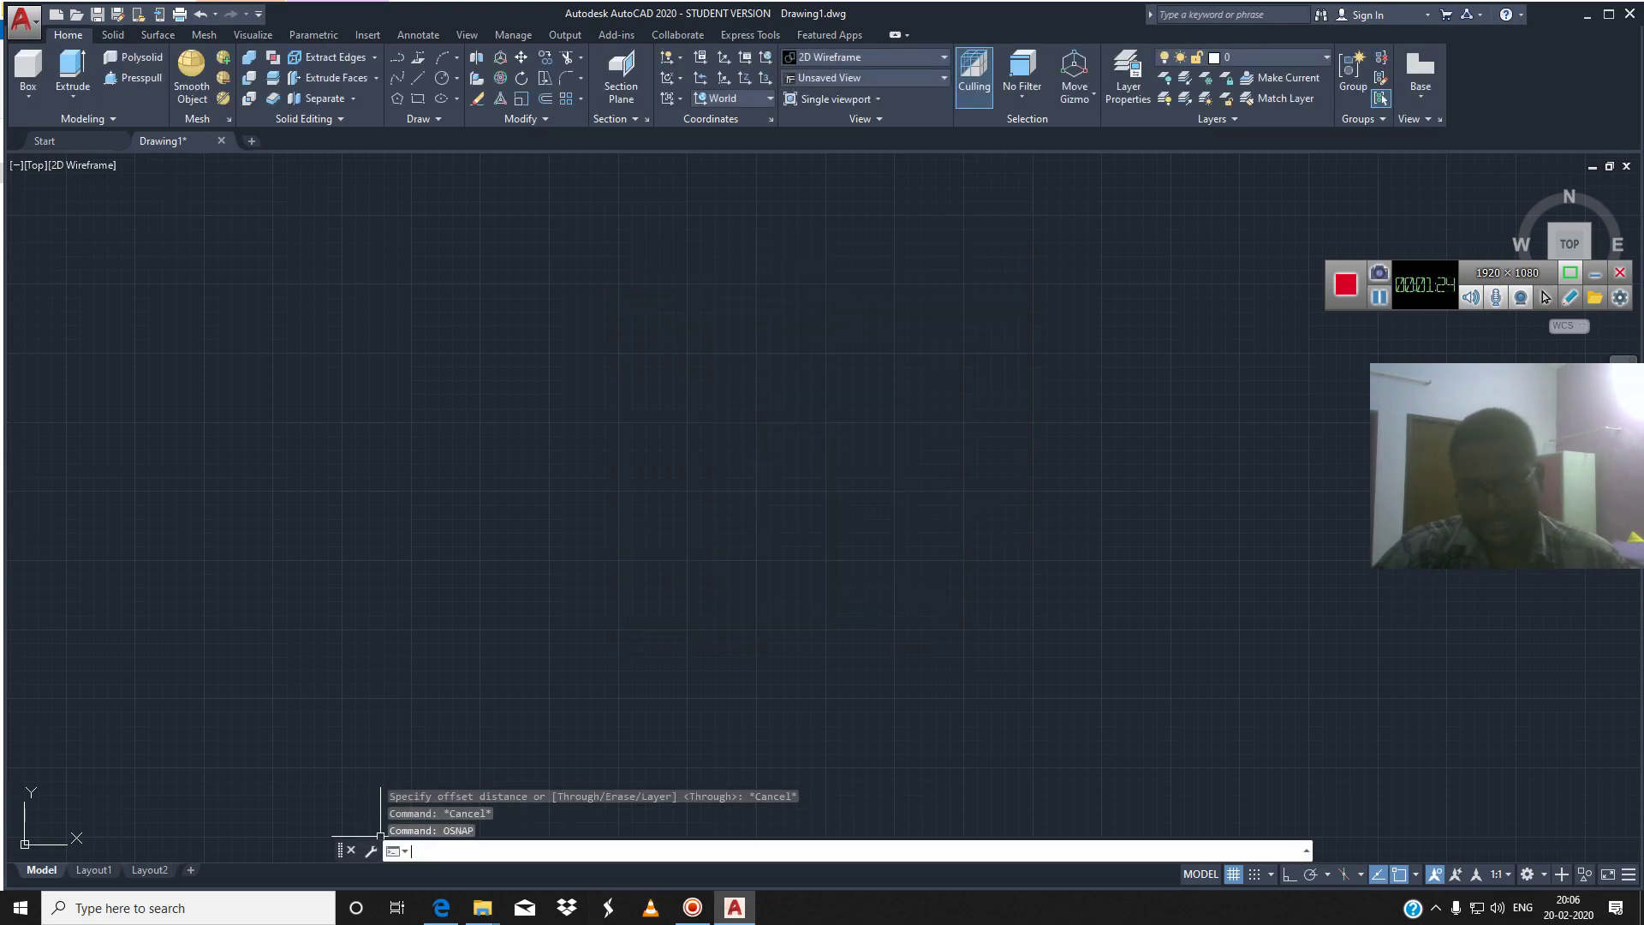
Set the drawing limits from 0,0 to 429,297
text(limits)
key(Return)
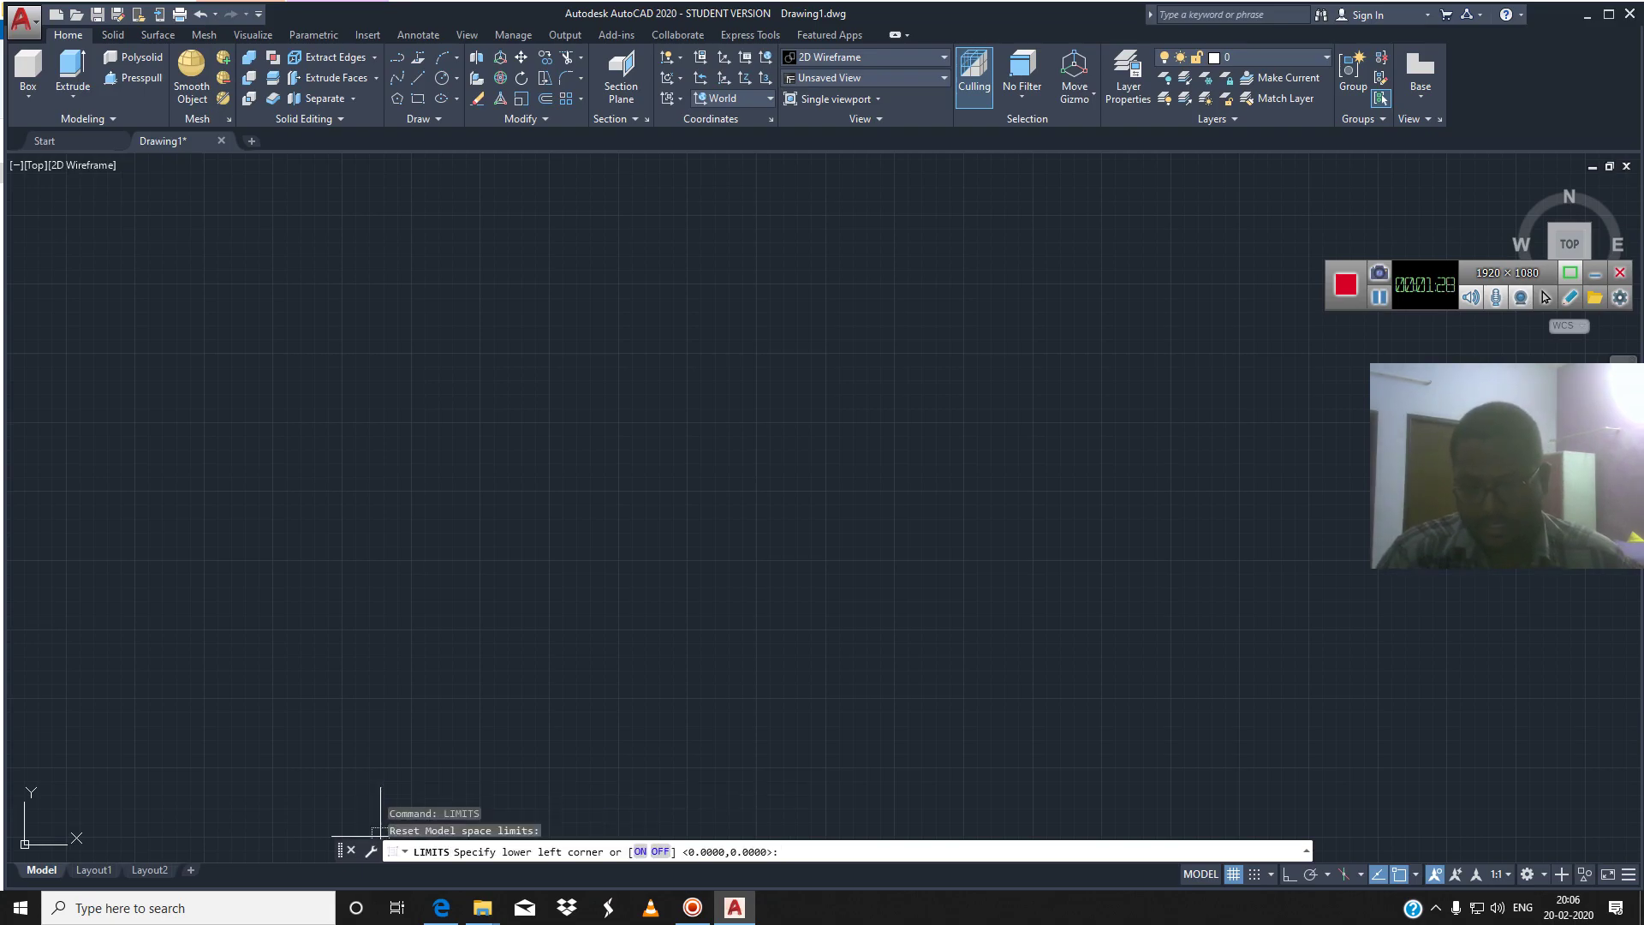
key(Return)
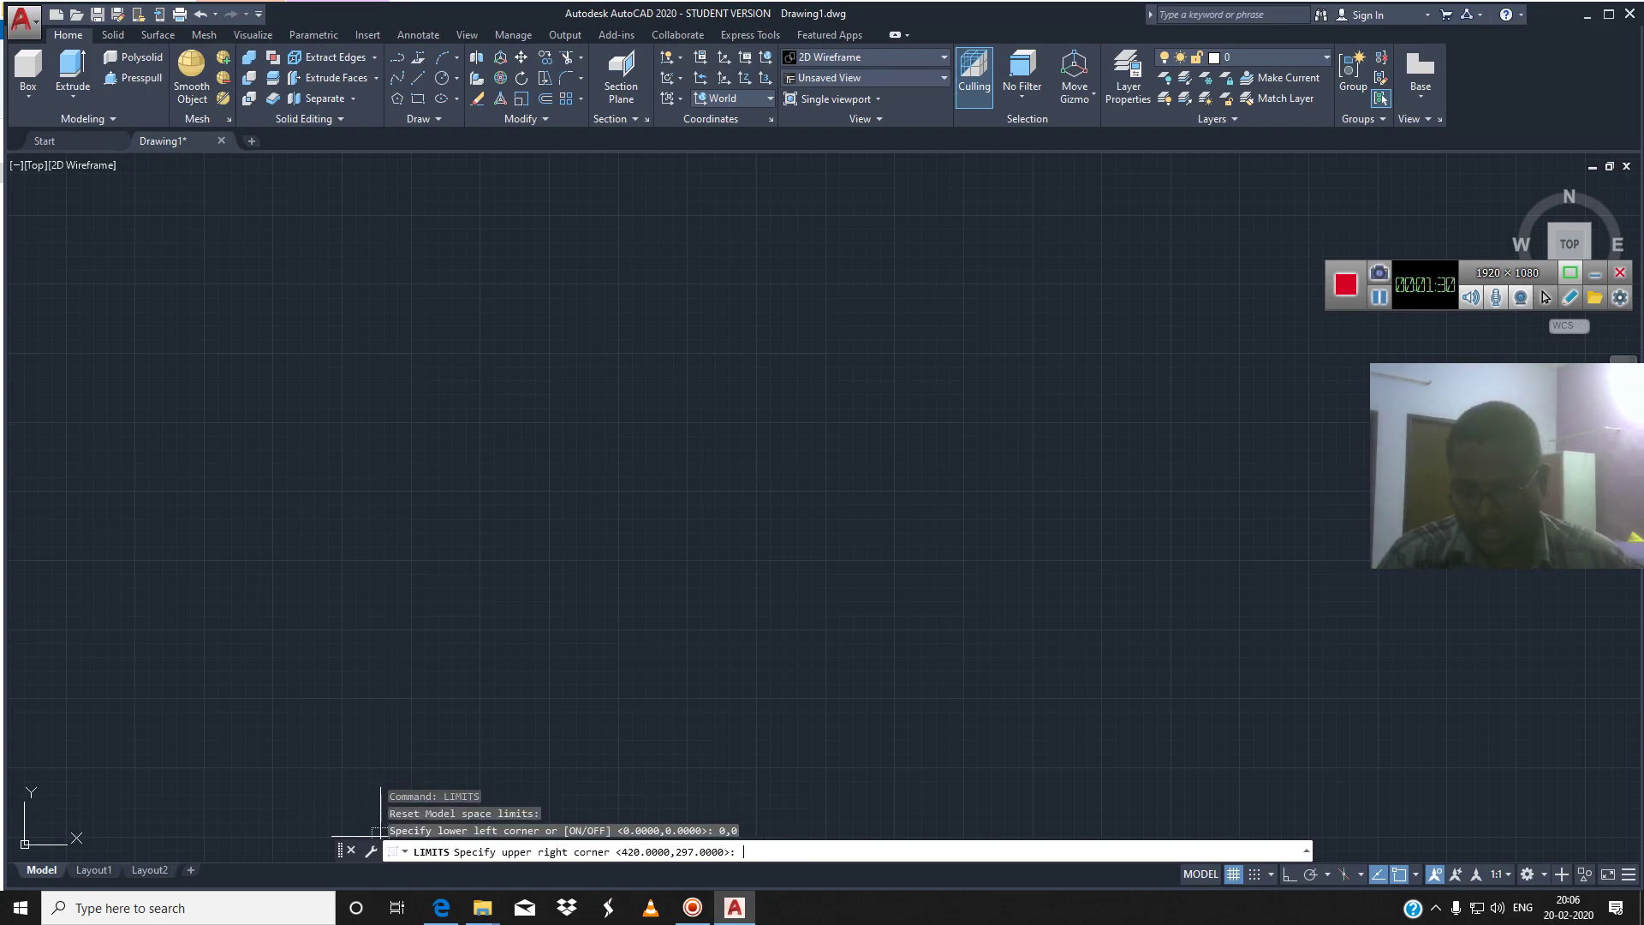
text(42)
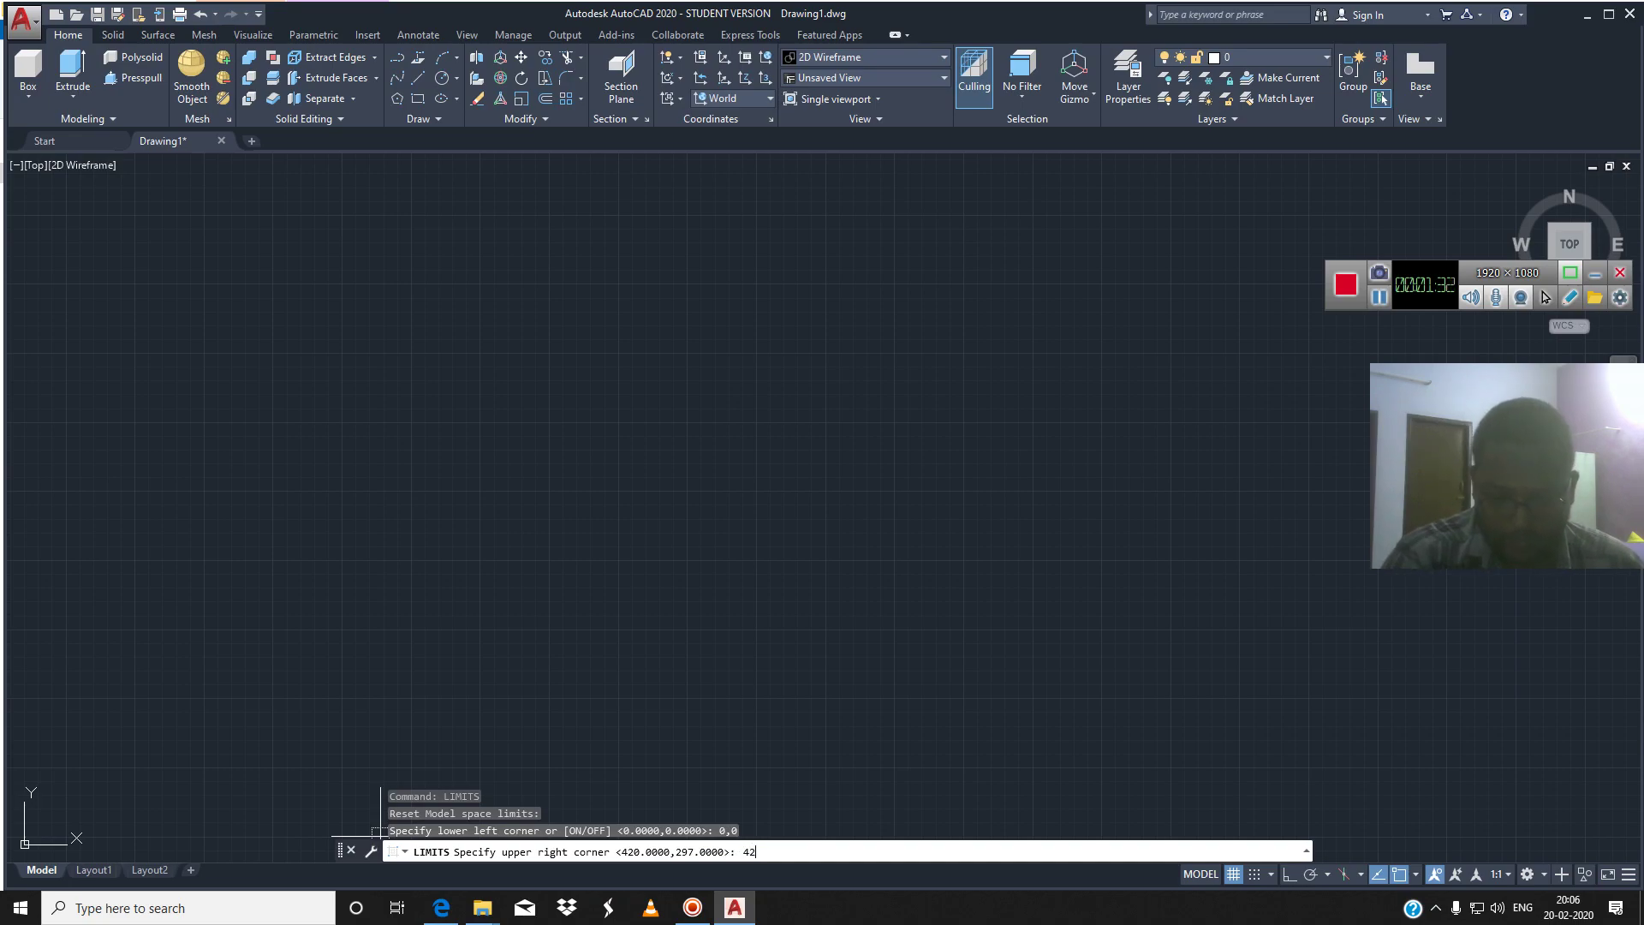
text(9,297)
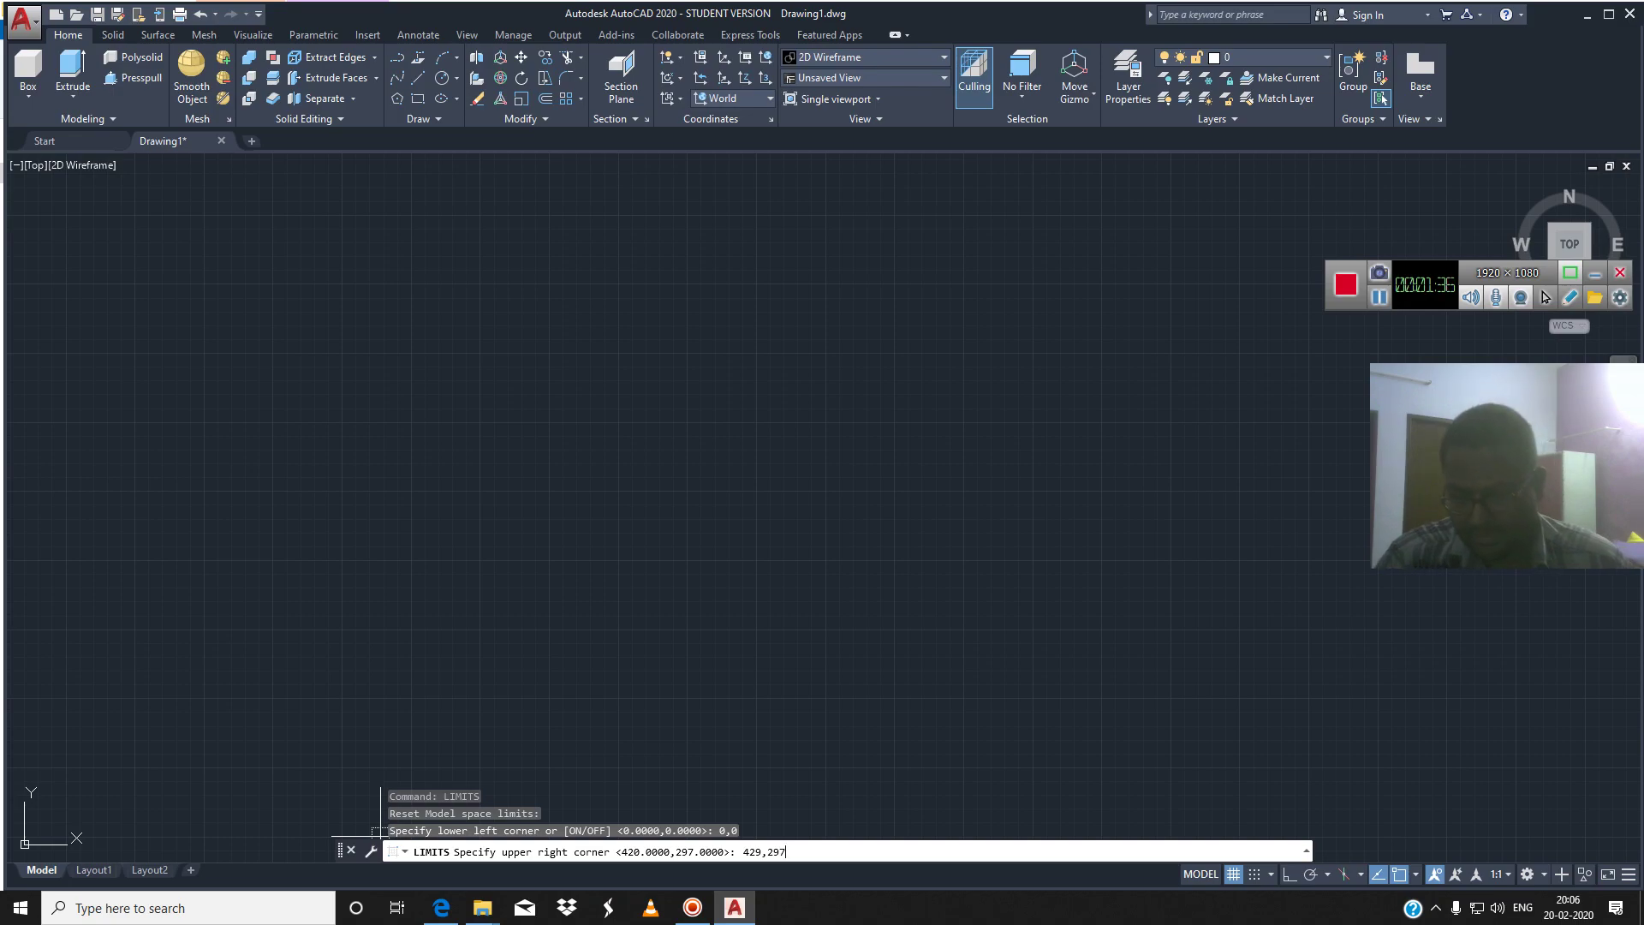
key(Return)
Zoom All to fit the whole limits area in view
text(oom)
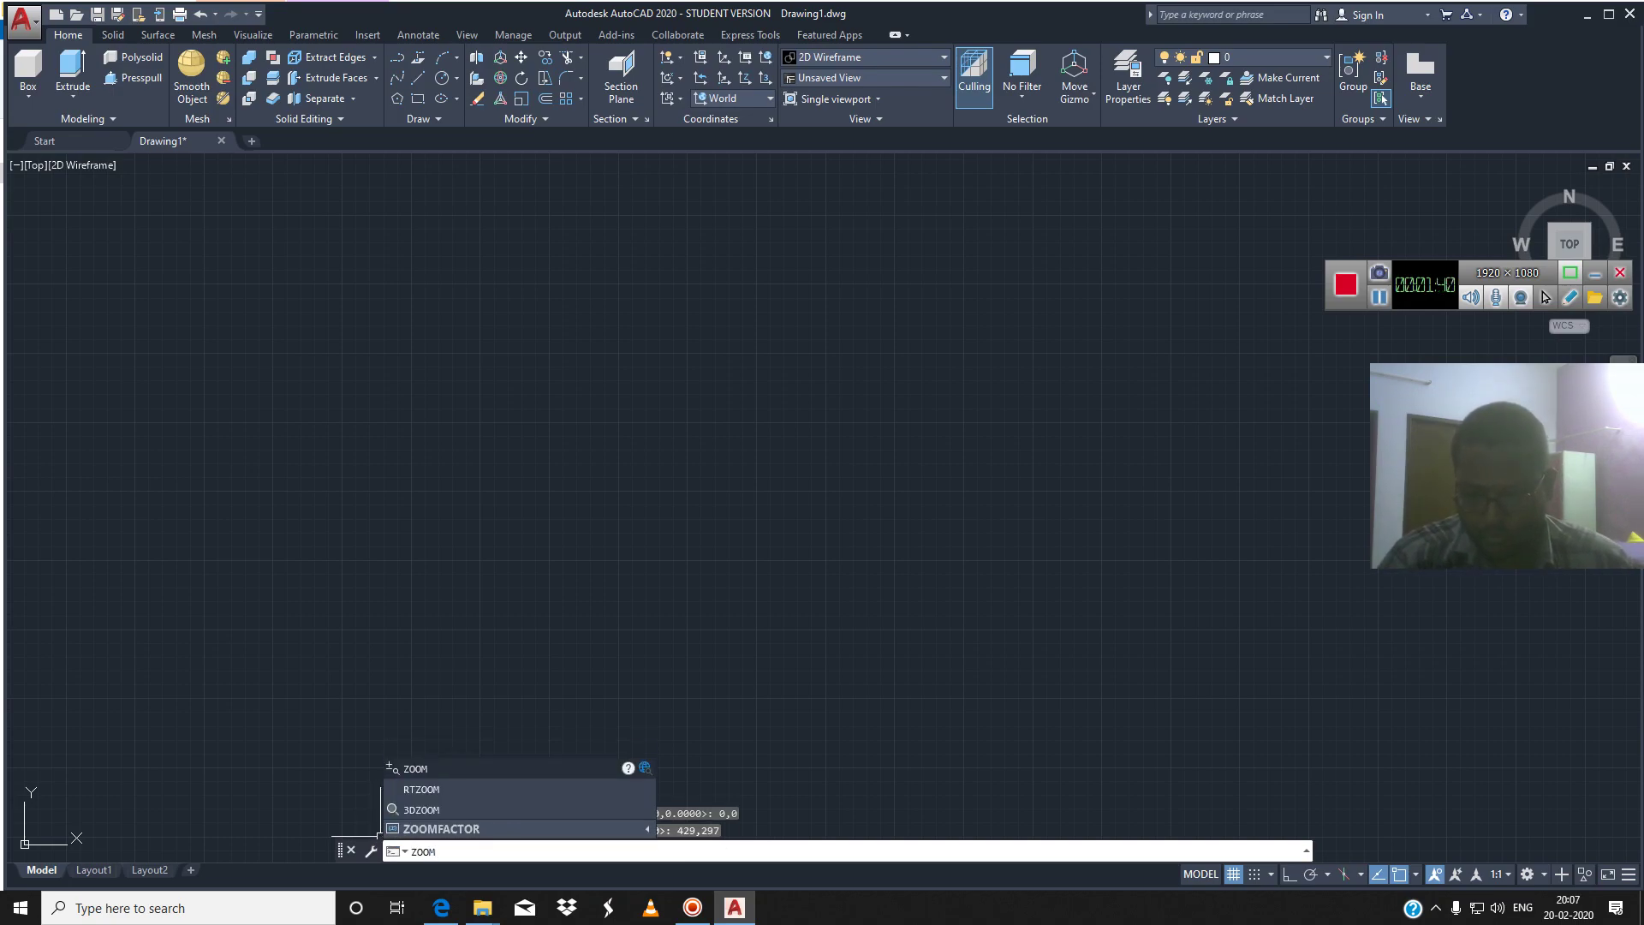
key(Return)
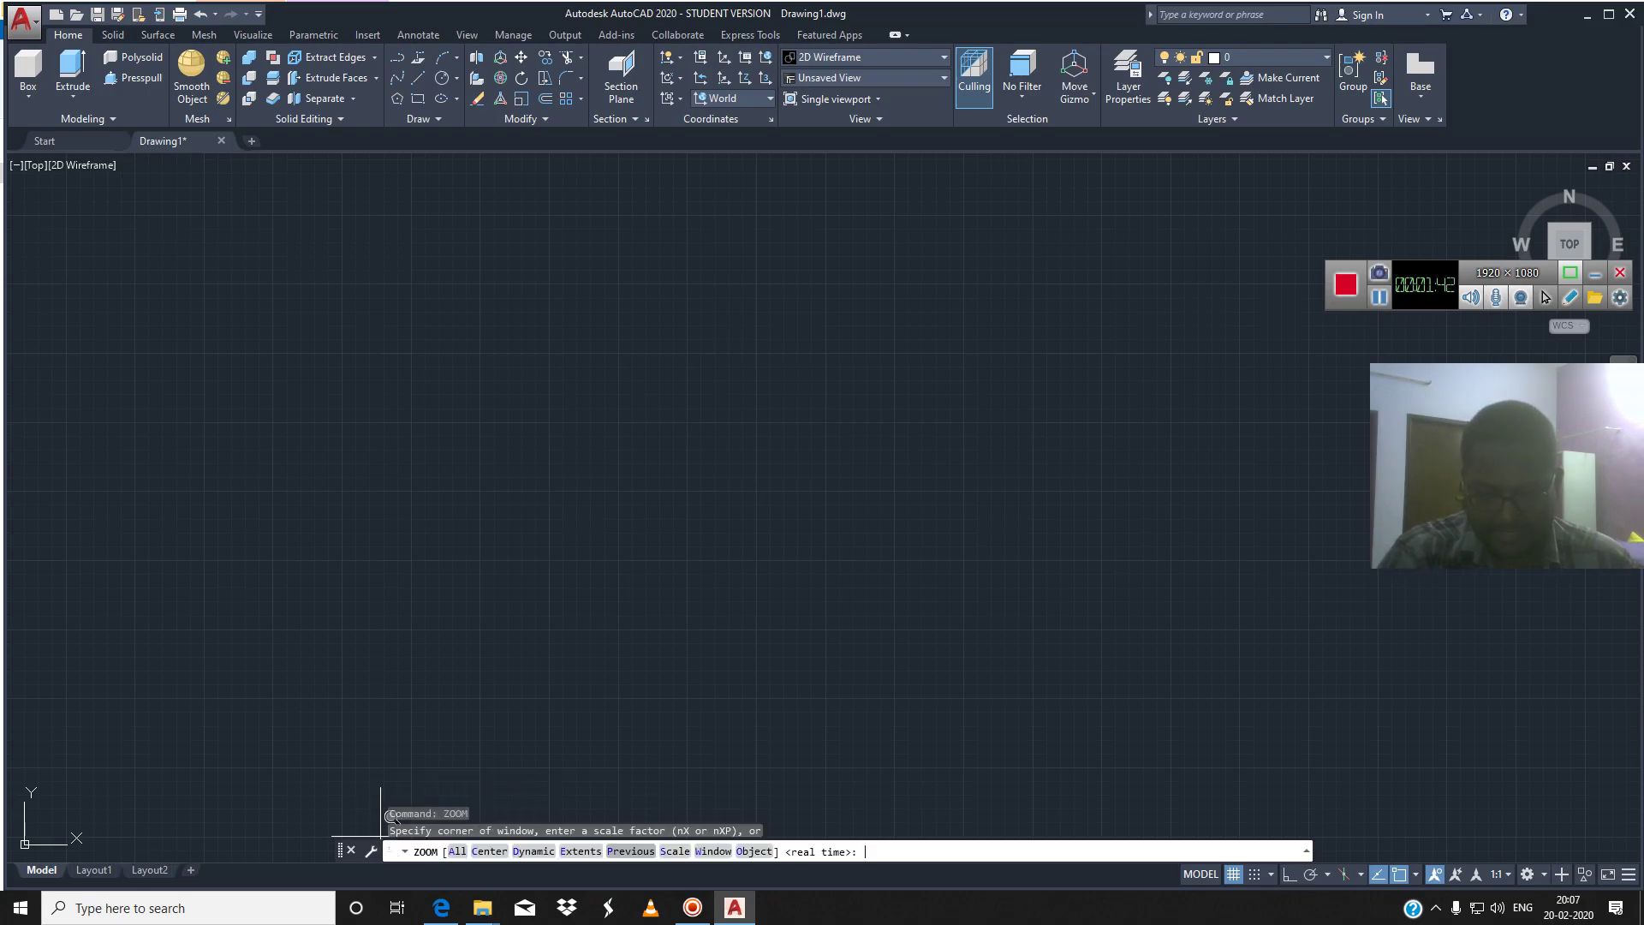
text(all)
key(Return)
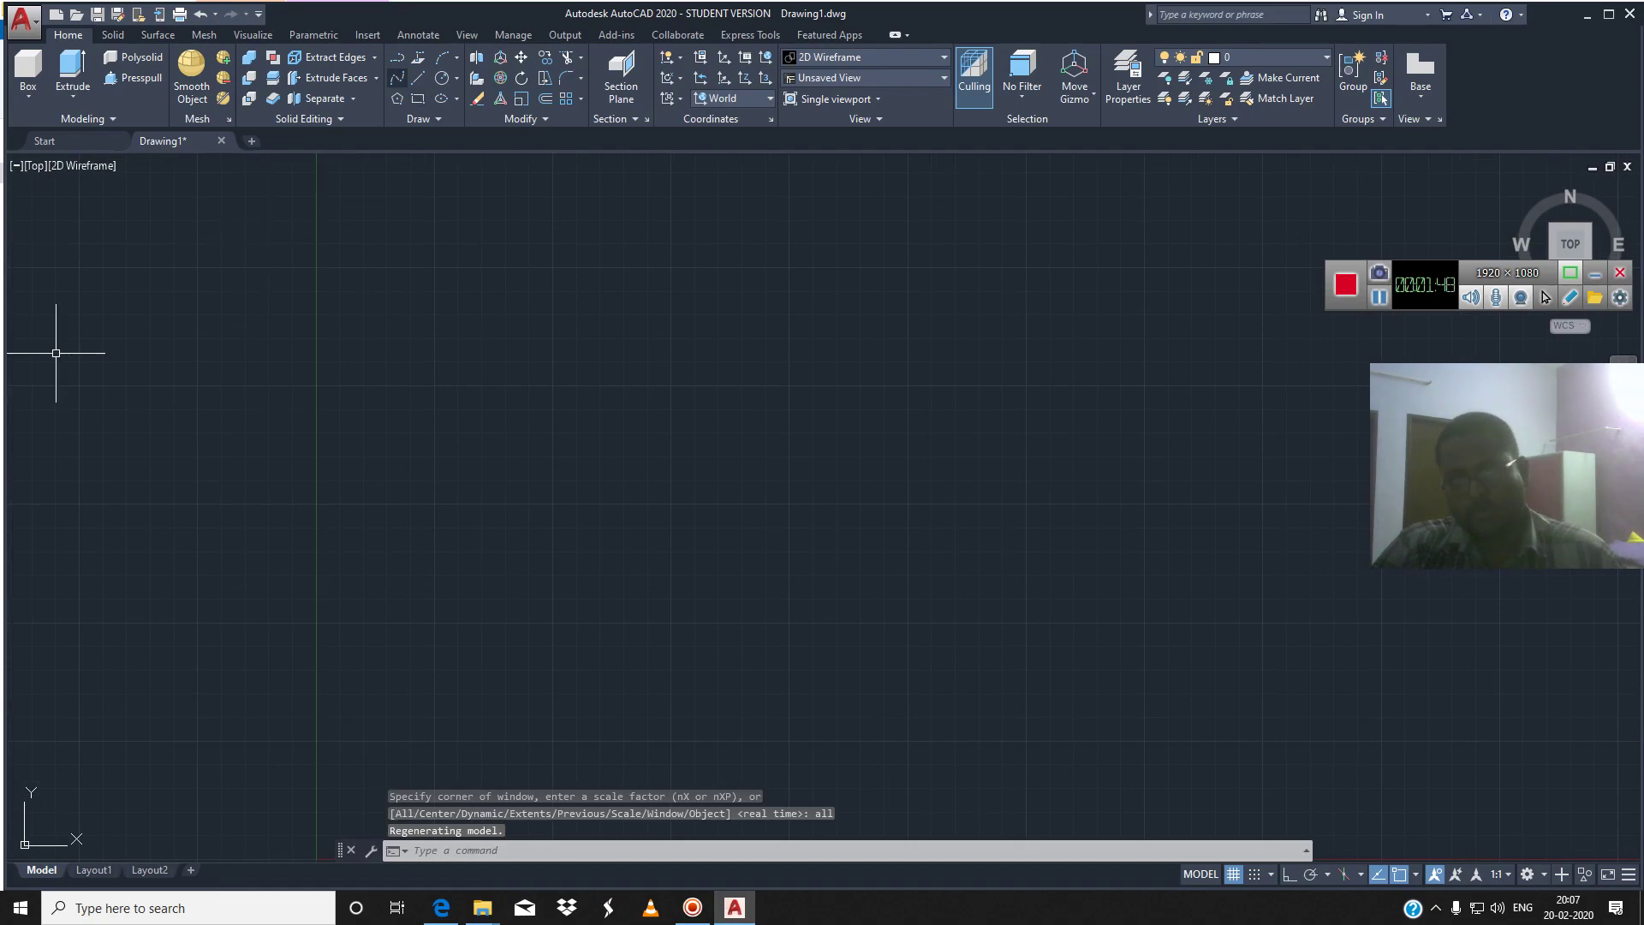
Draw a closed 85 by 25 rectangle from Ortho lines of 25, 85, 25 and 85
click(418, 78)
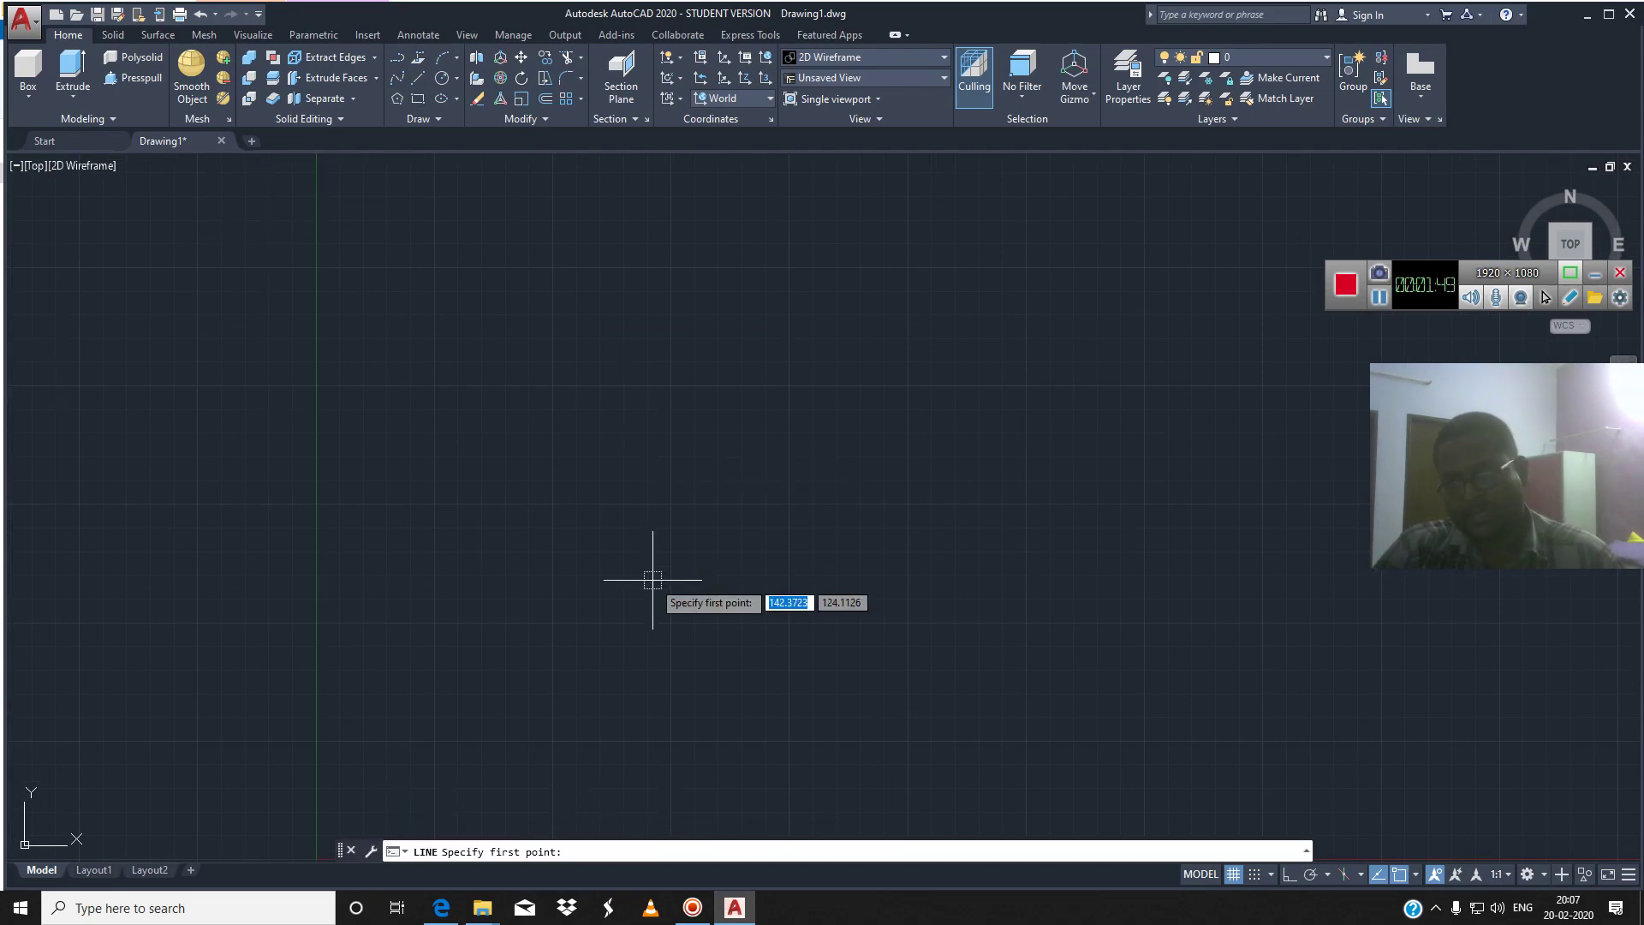
click(582, 348)
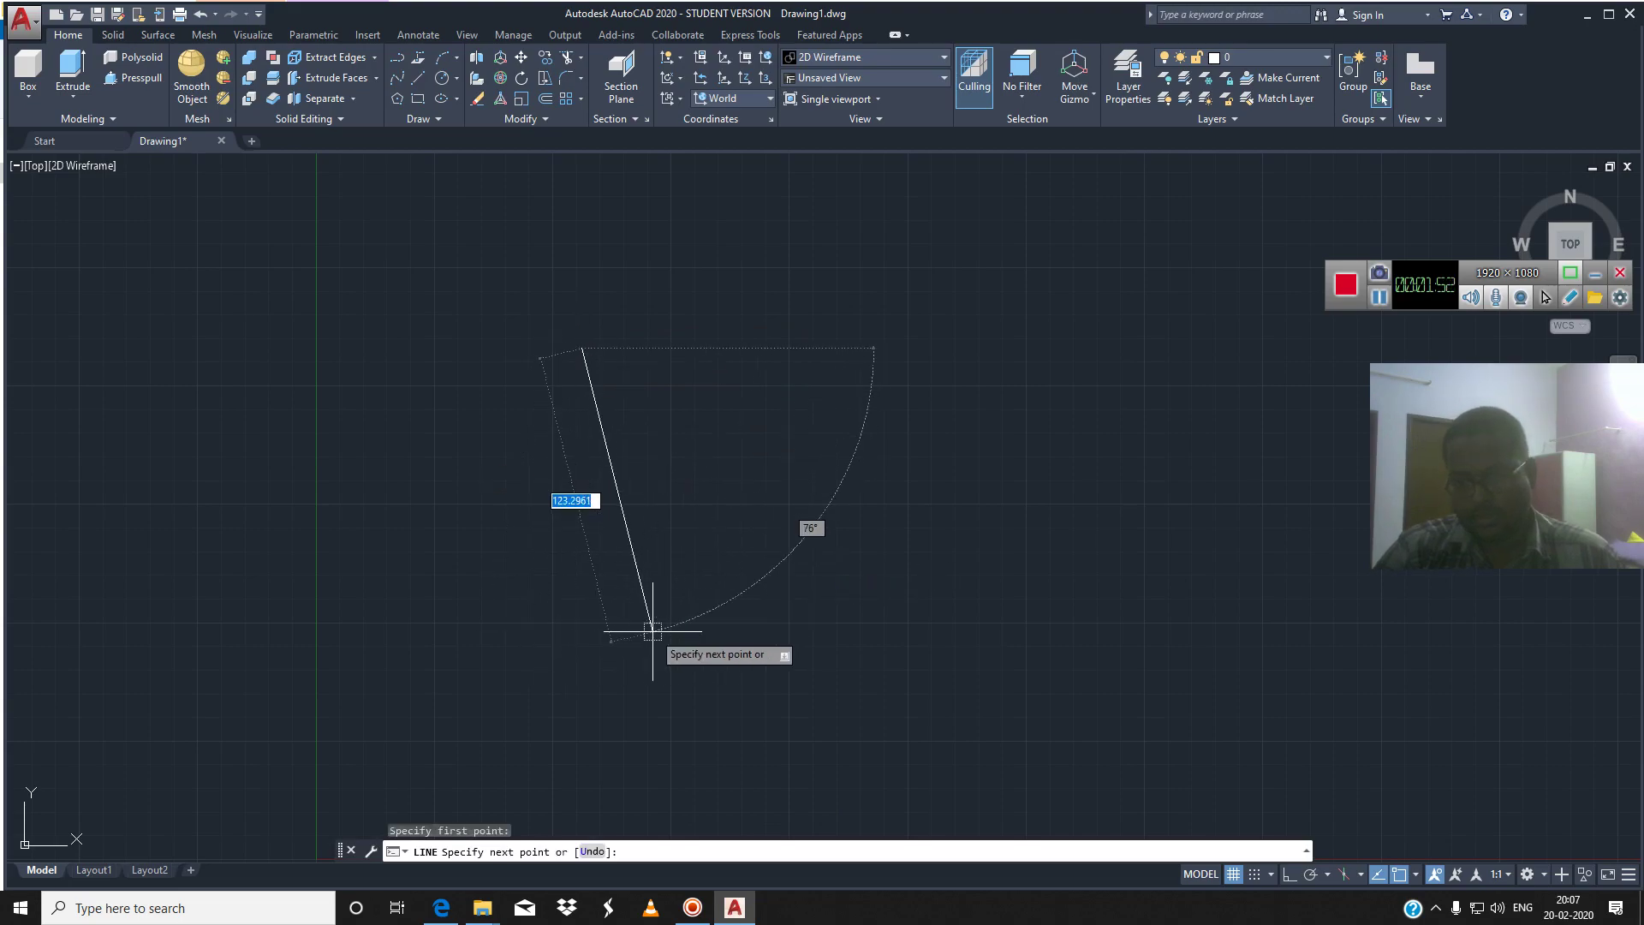
key(F8)
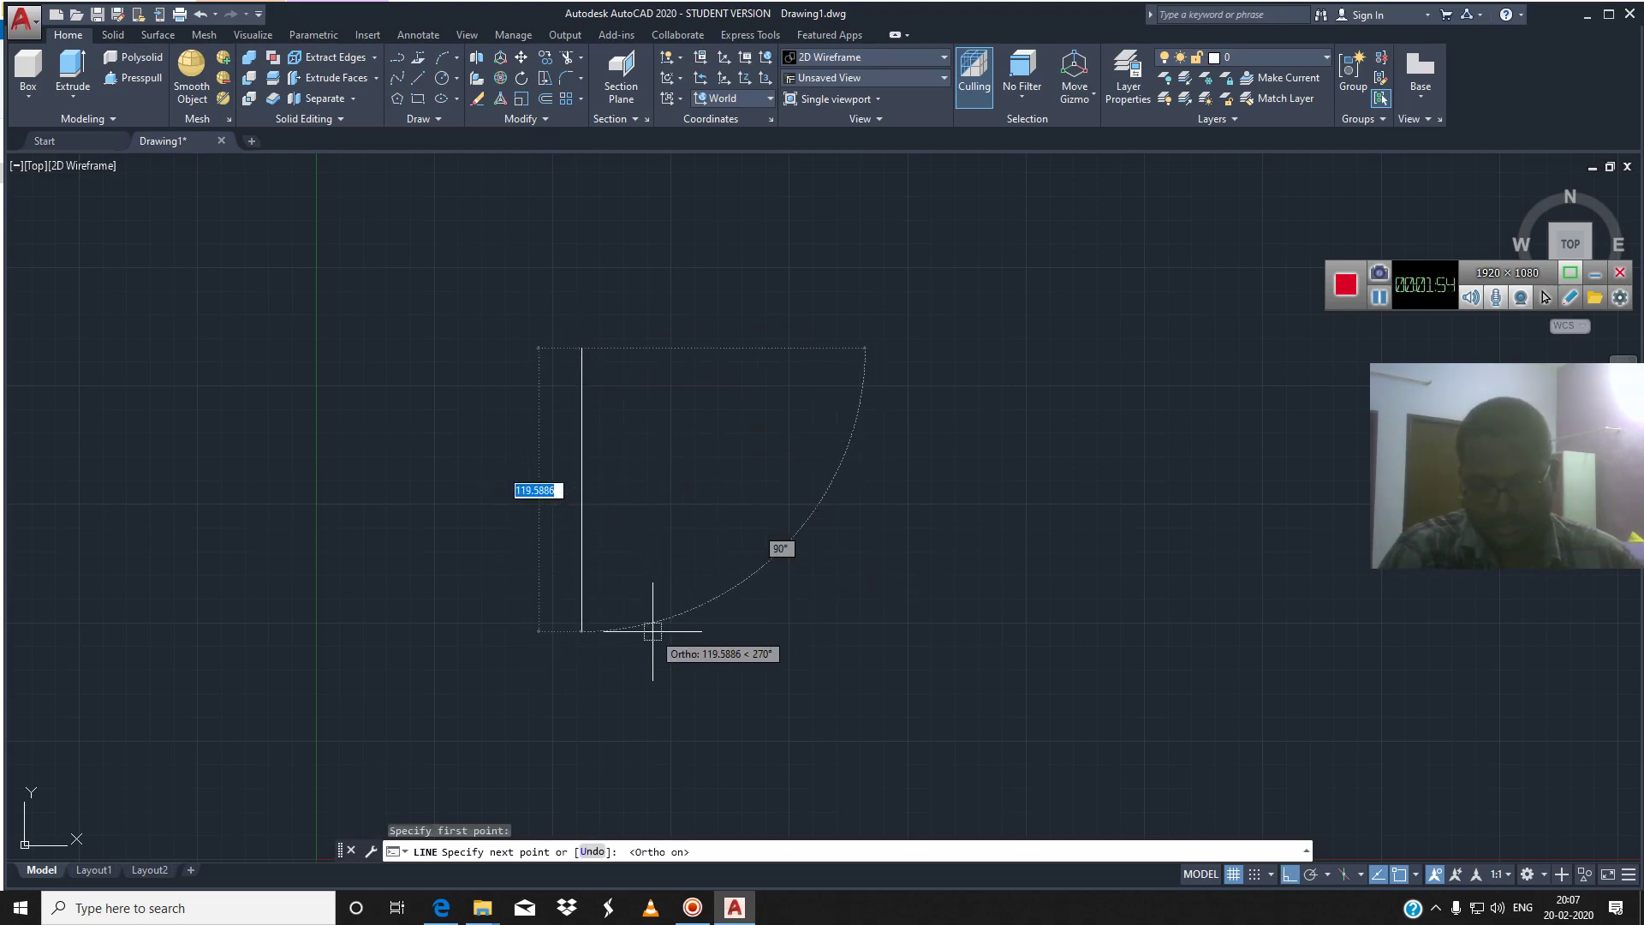
text(25)
key(Return)
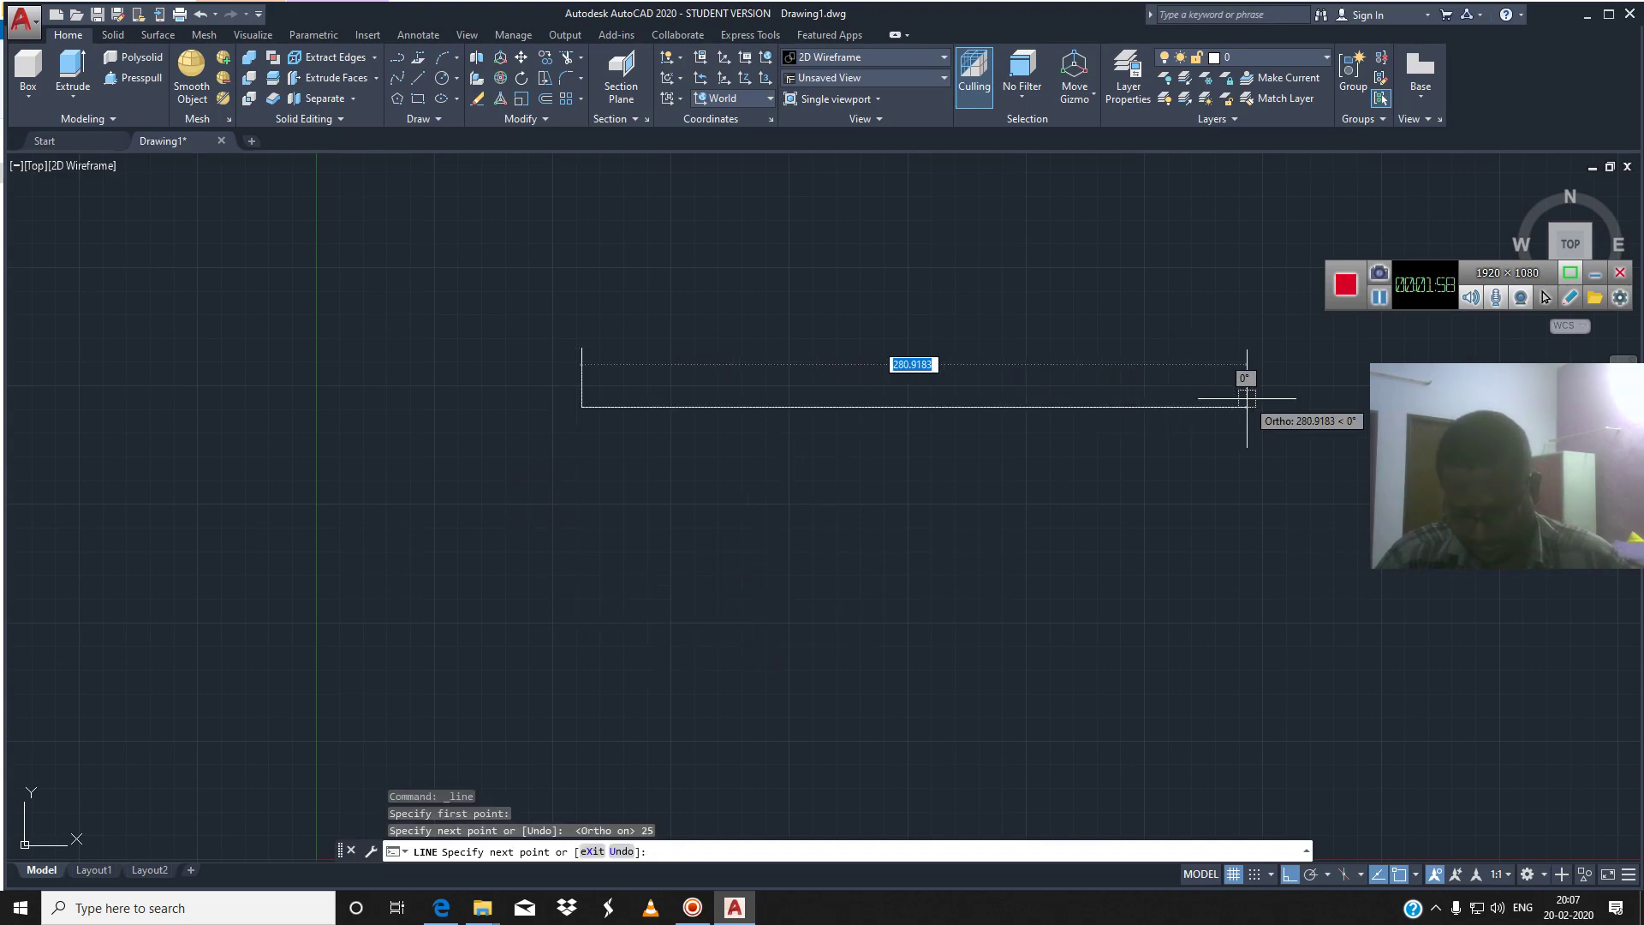
text(85)
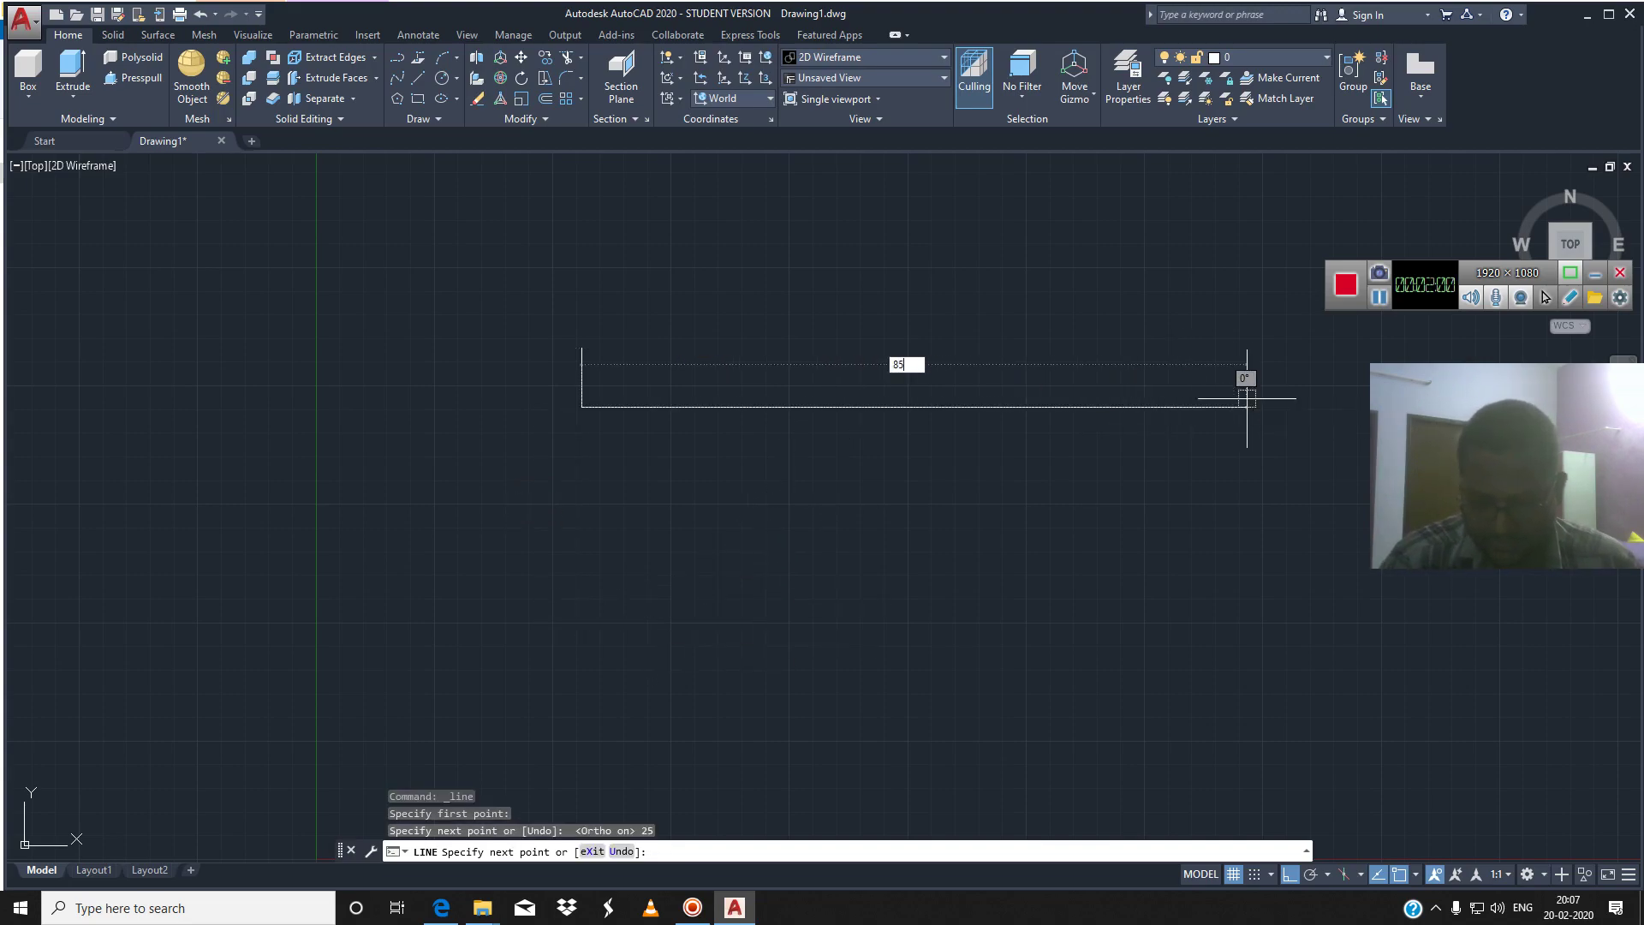
key(Return)
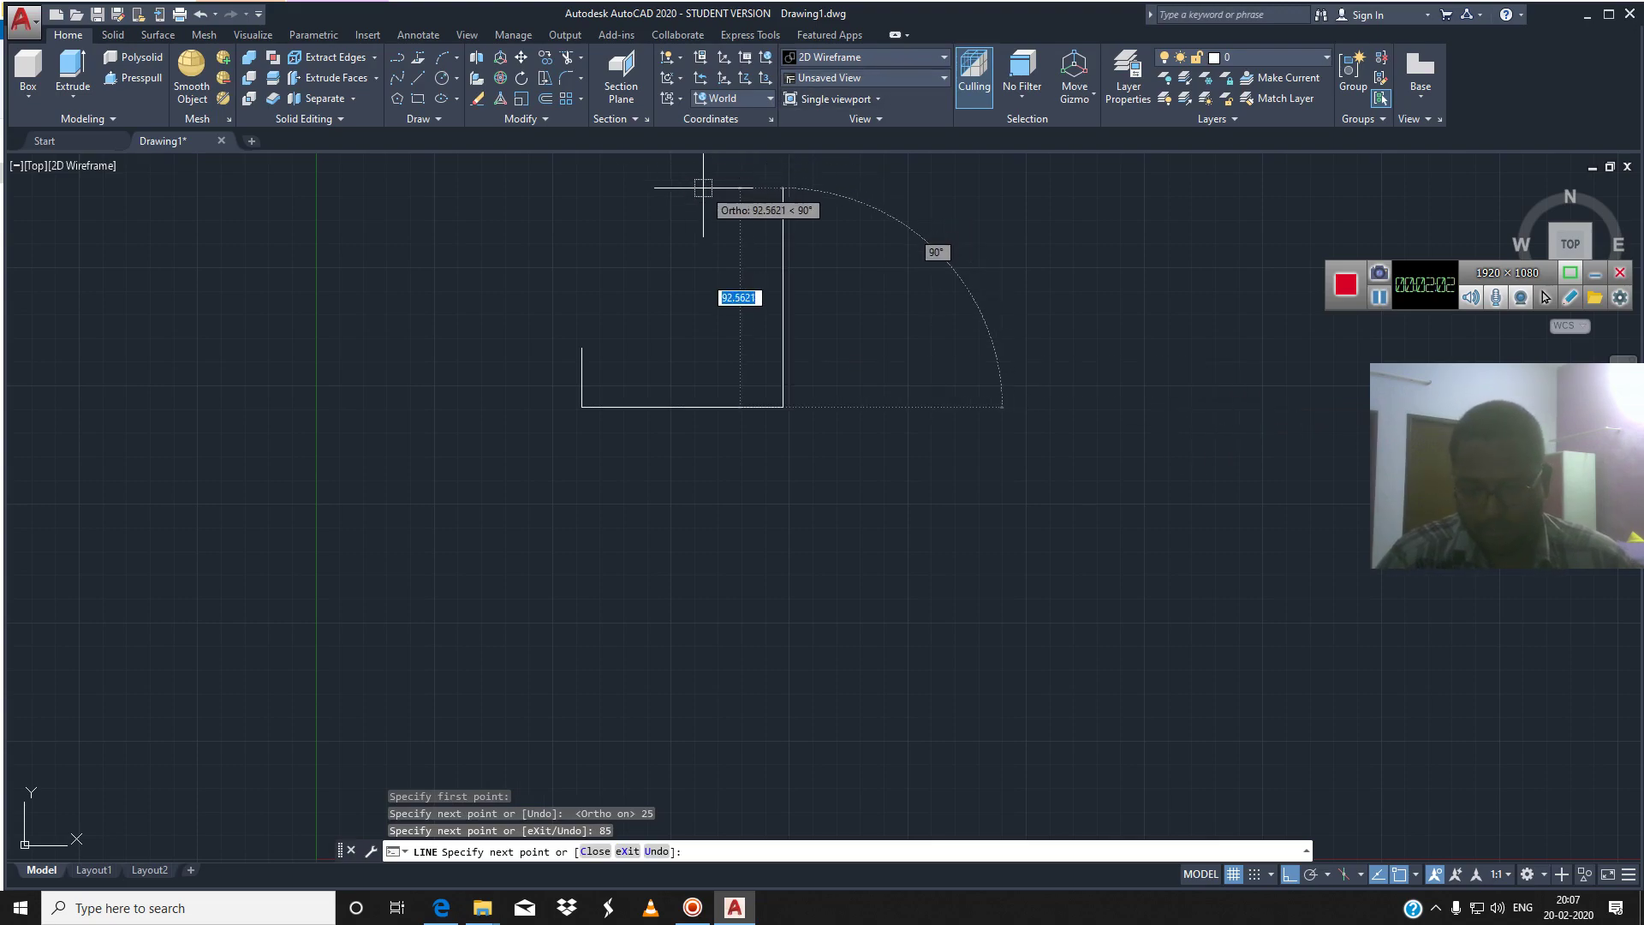
text(25)
key(Return)
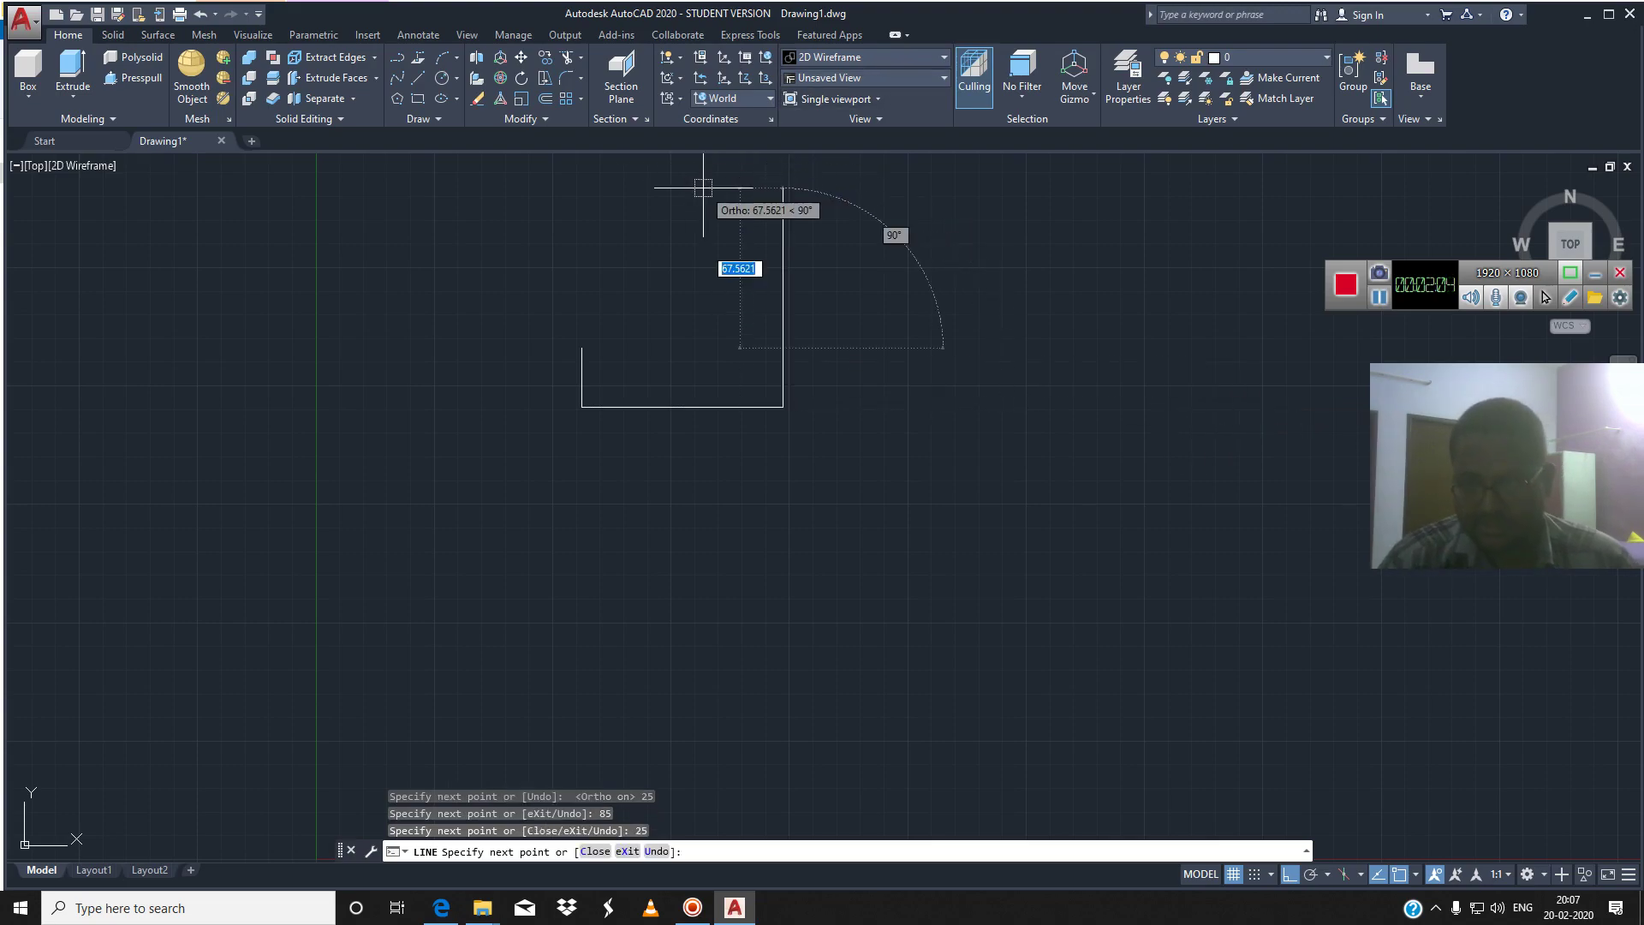
text(8)
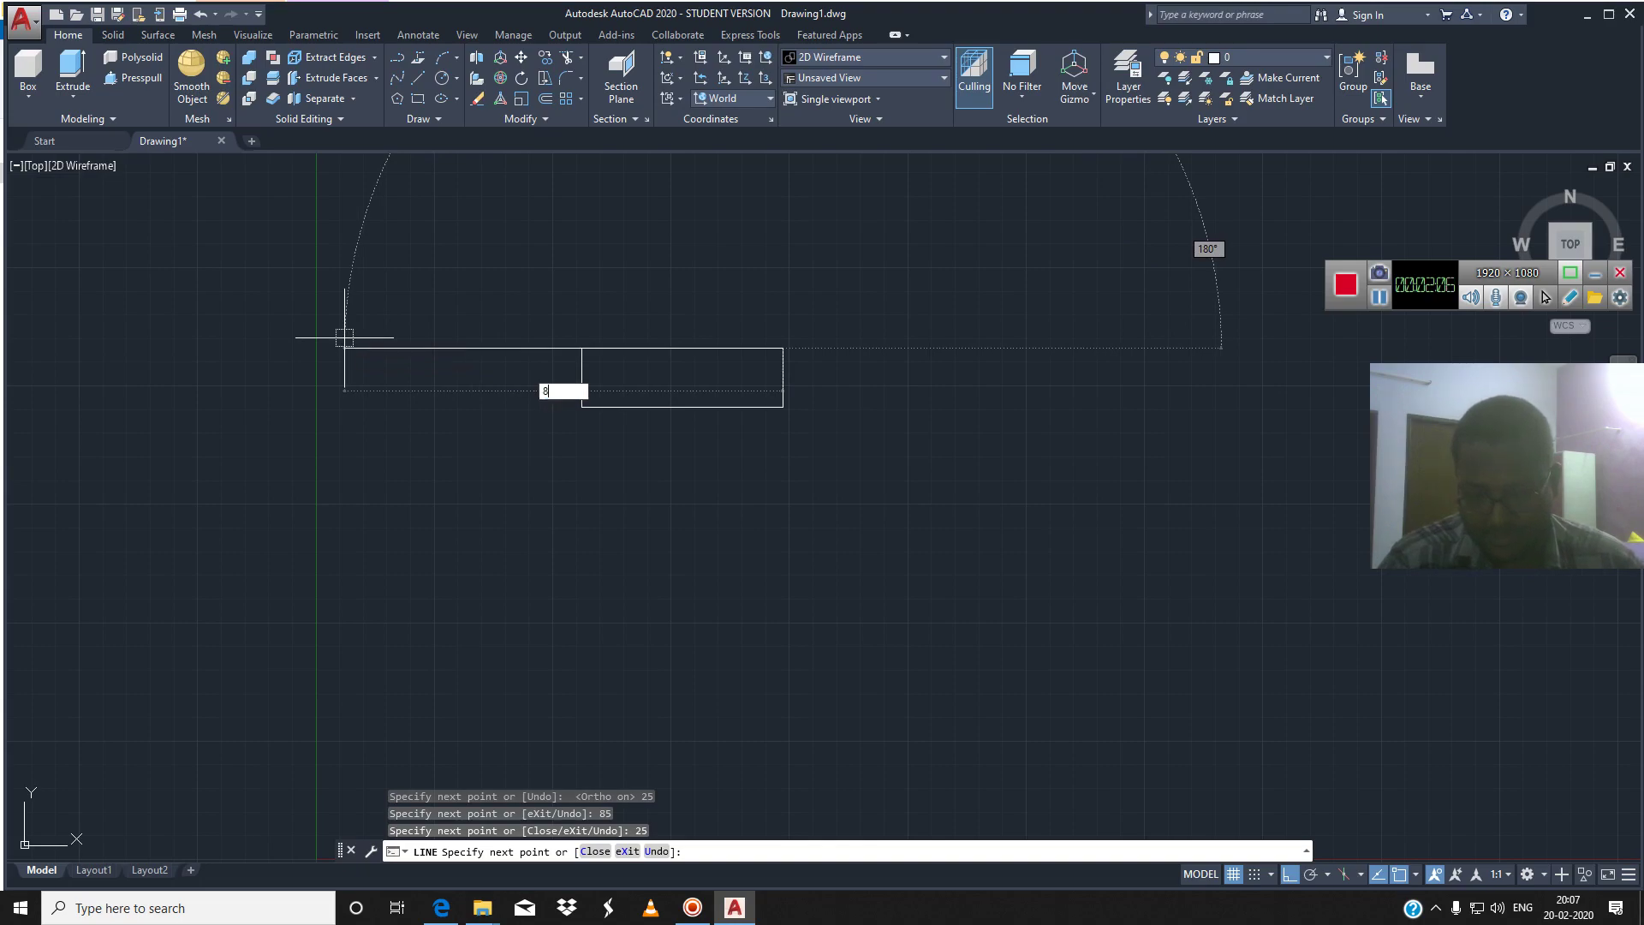
key(Return)
key(Escape)
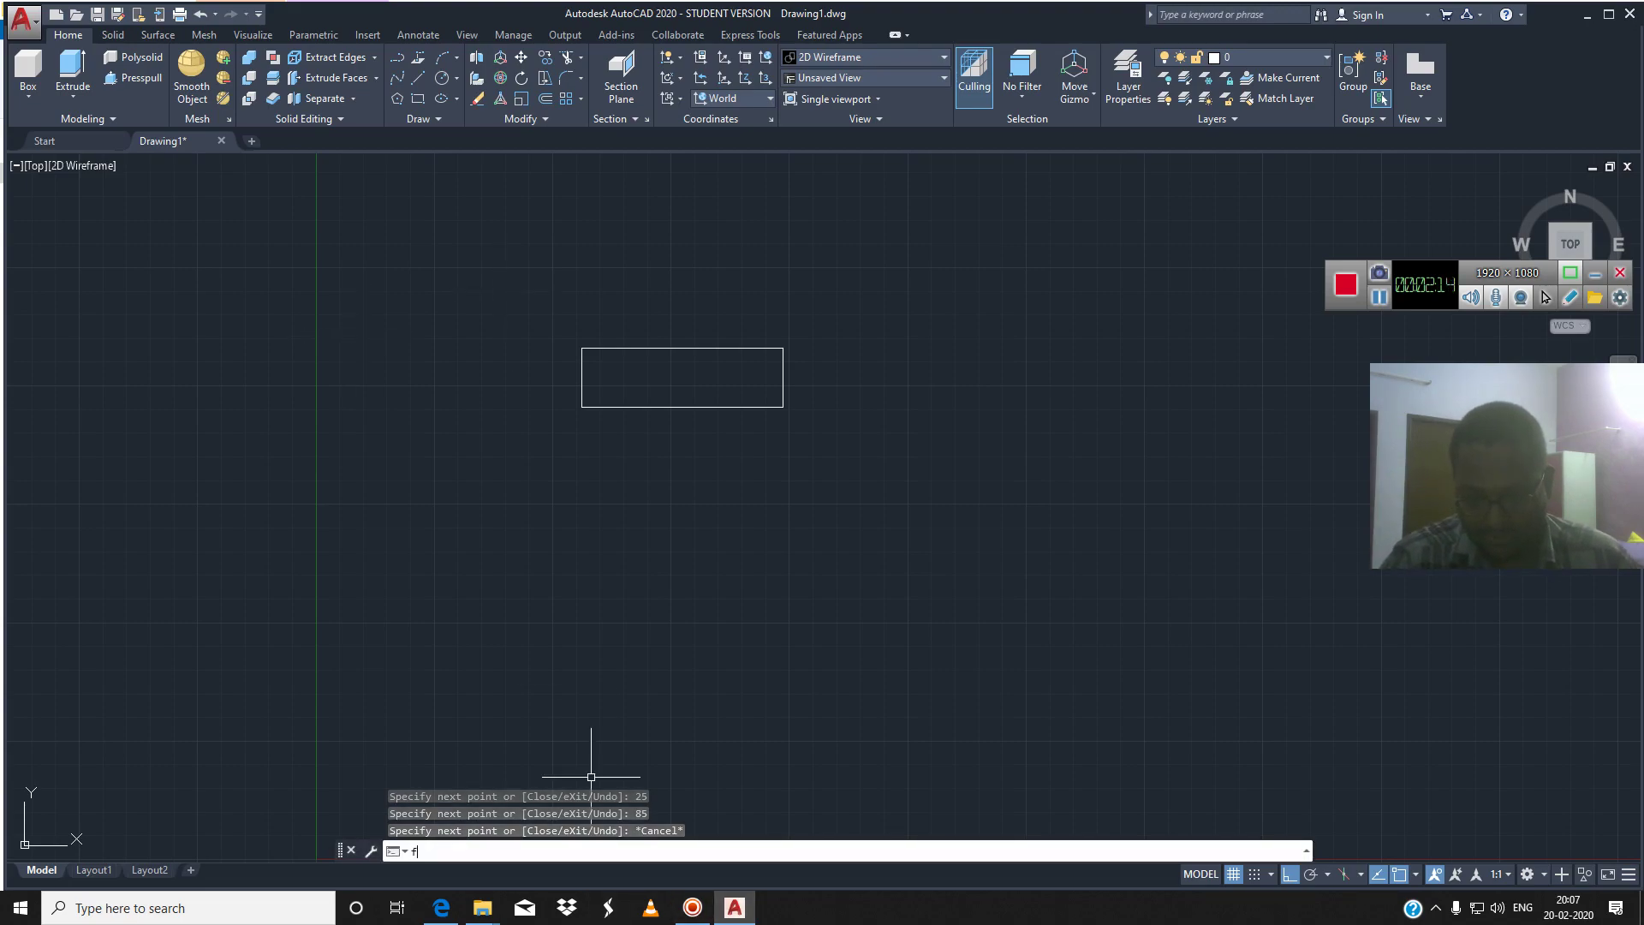
Set the fillet radius to 3 and round the rectangle's top-right corner
key(Return)
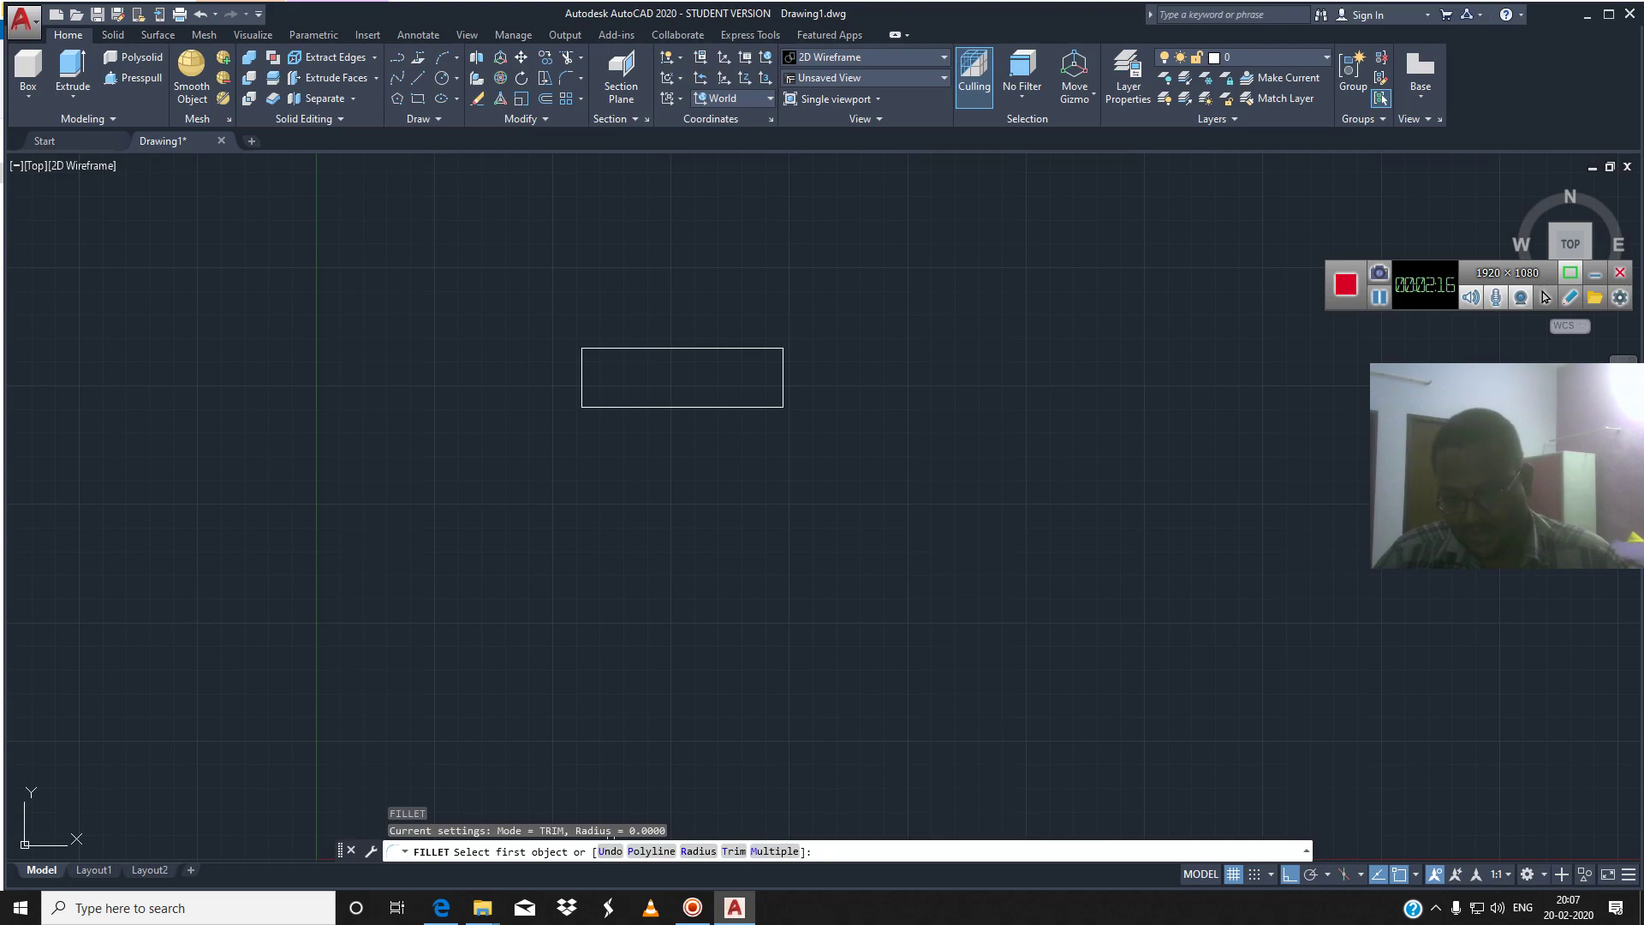
text(r)
key(Return)
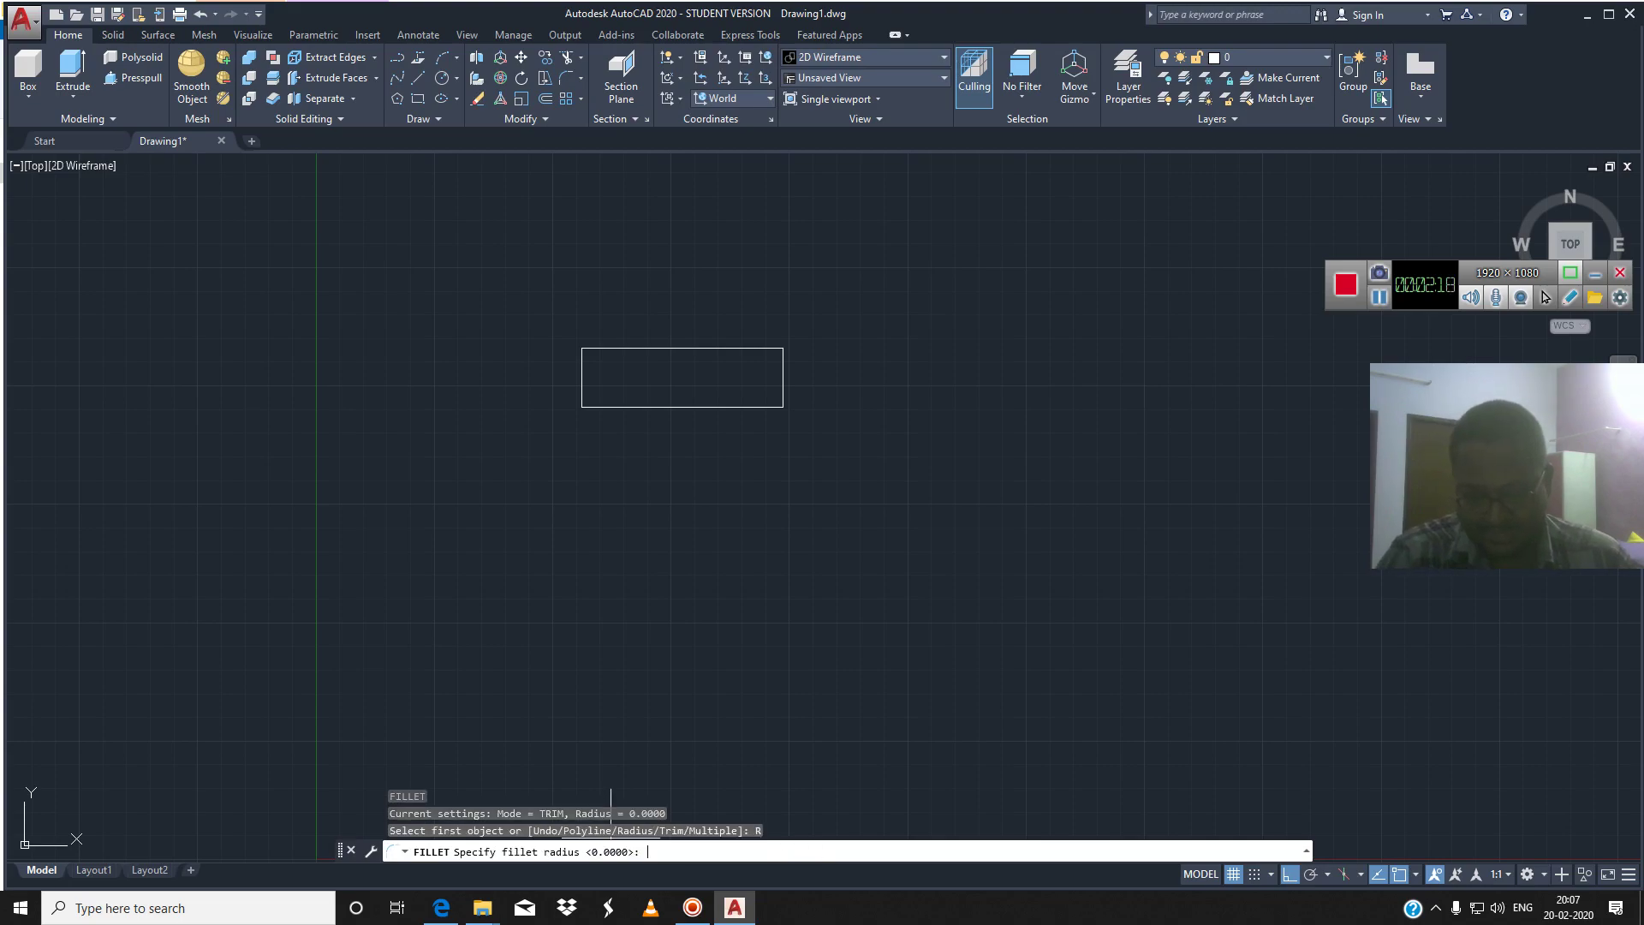
key(Return)
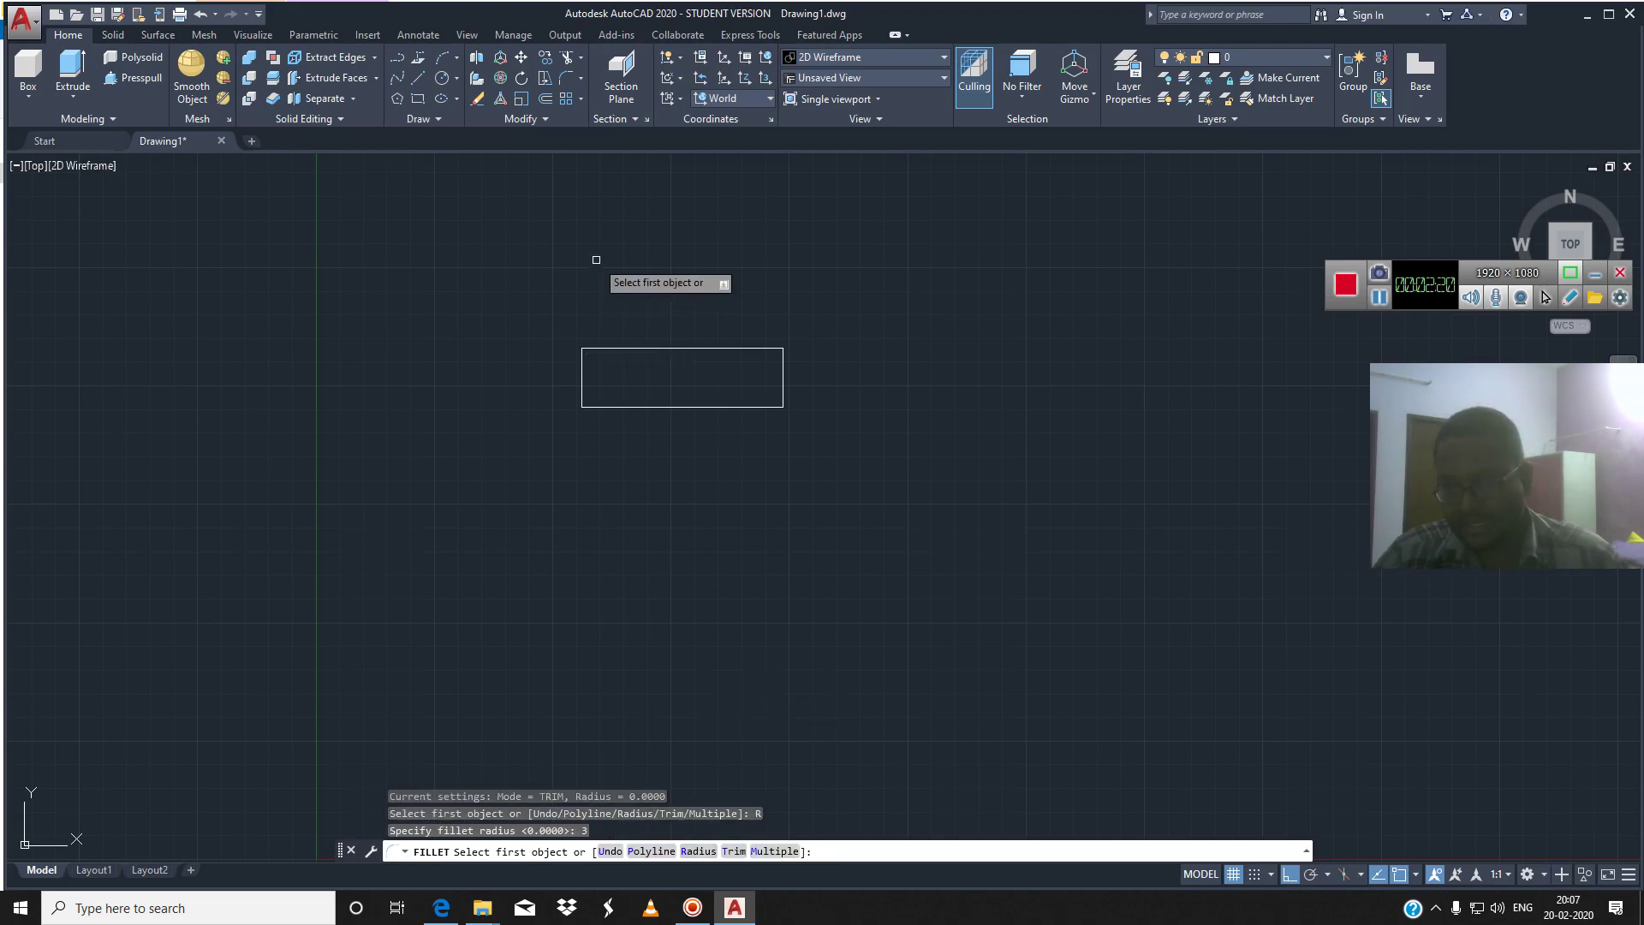
click(738, 349)
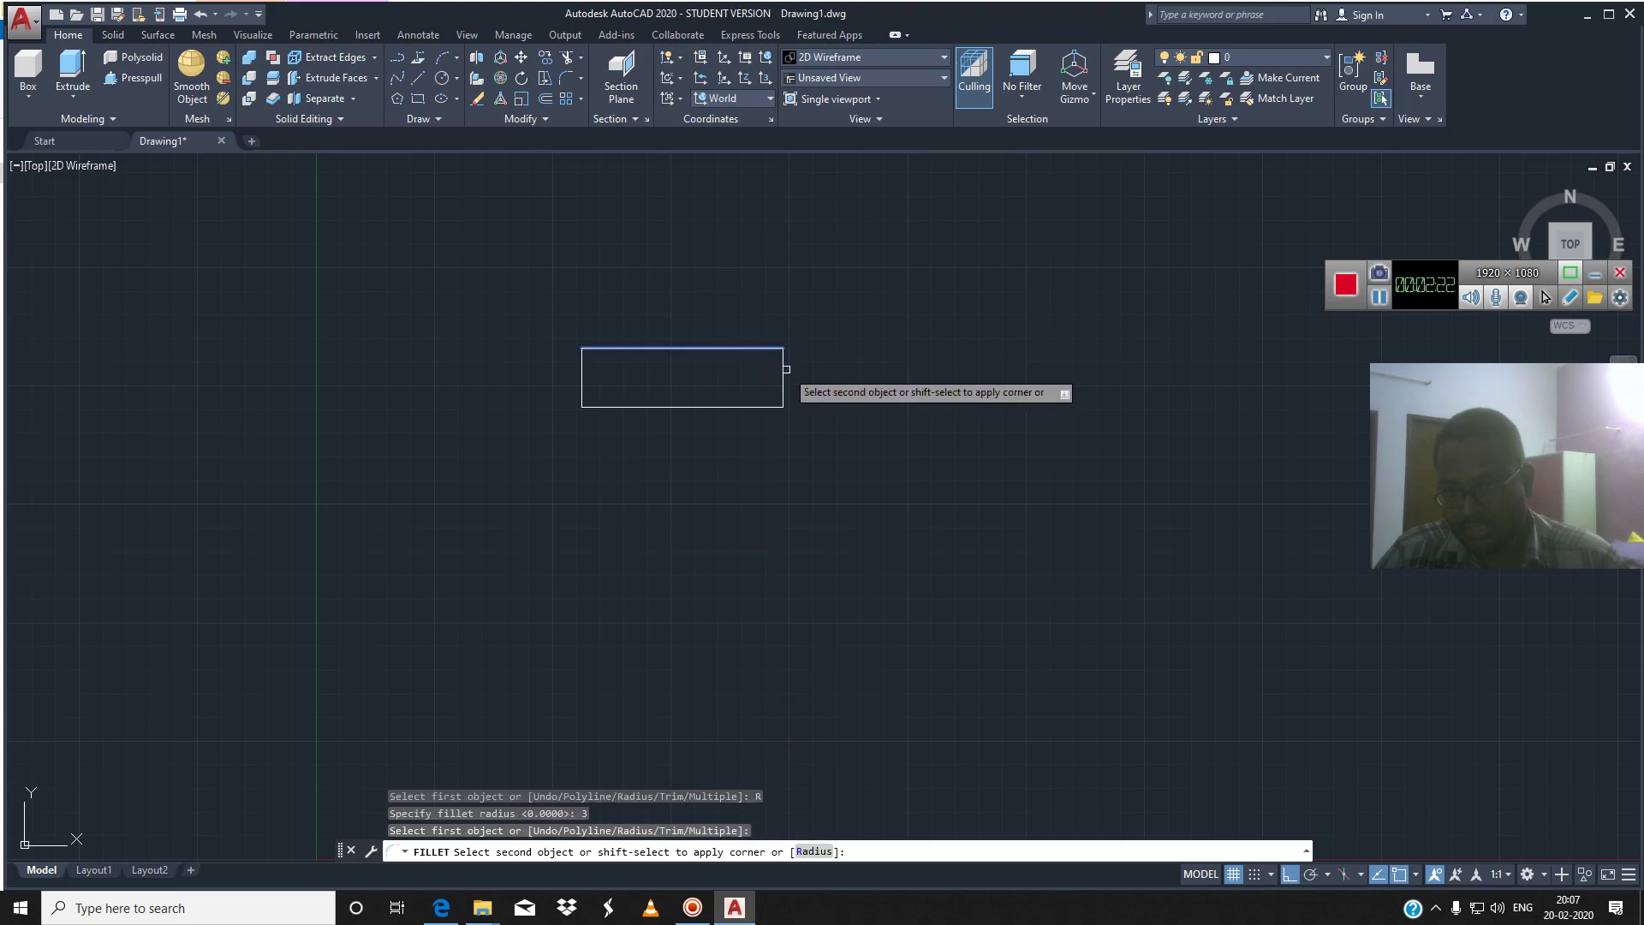
click(782, 381)
Round the bottom-right corner with the same radius 3 fillet
key(Return)
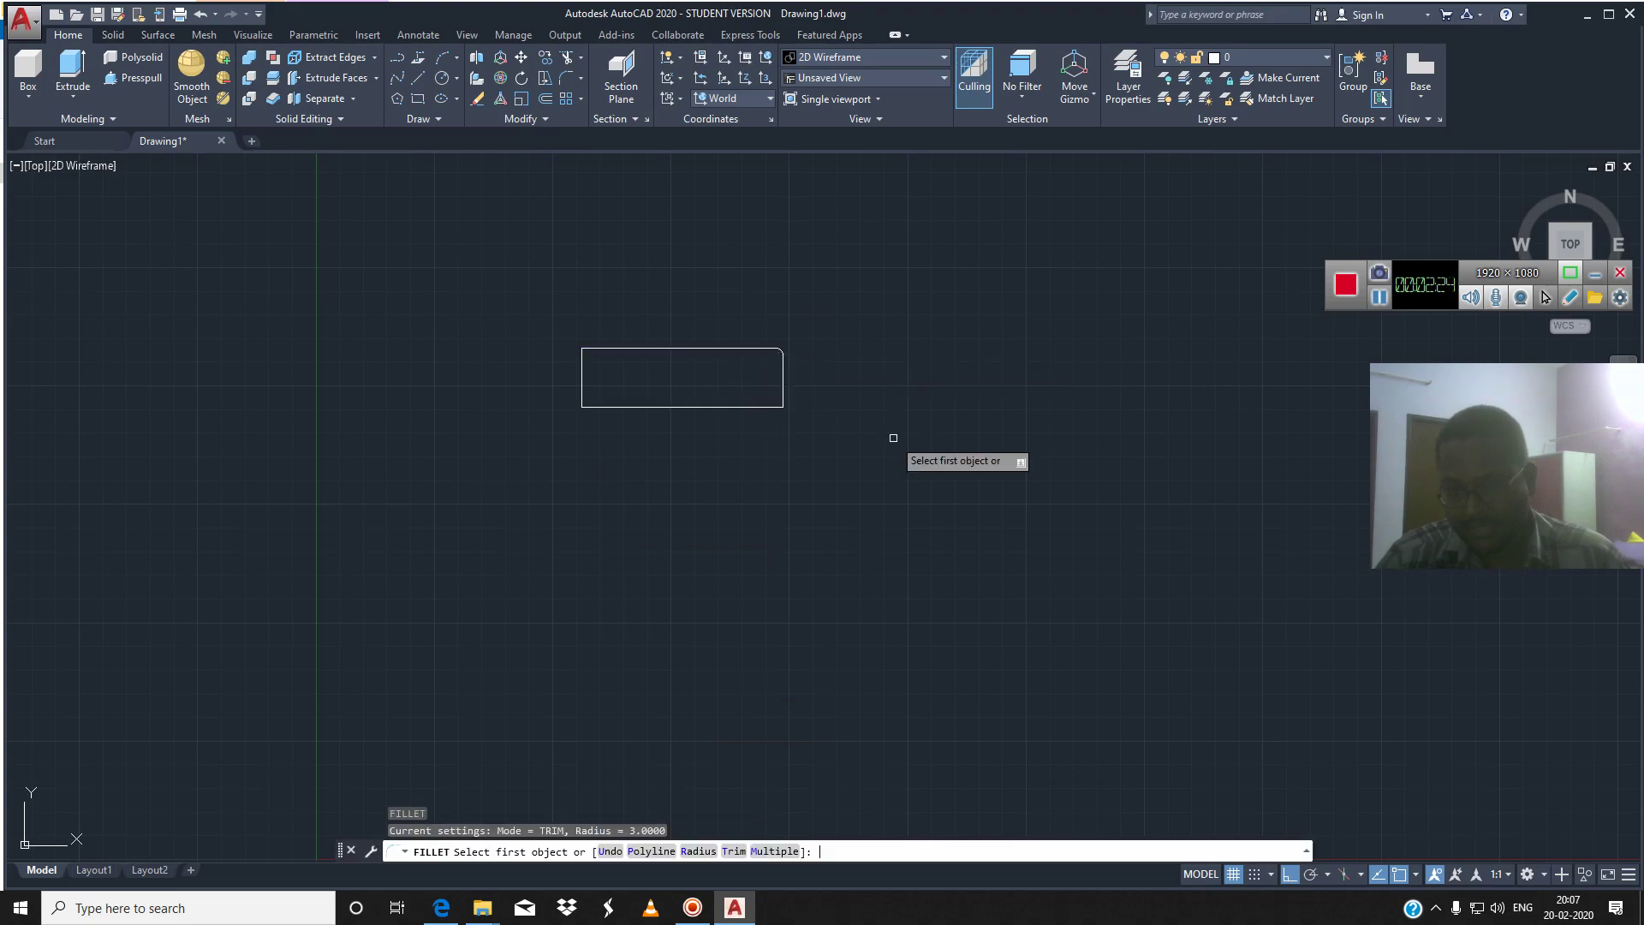
click(782, 379)
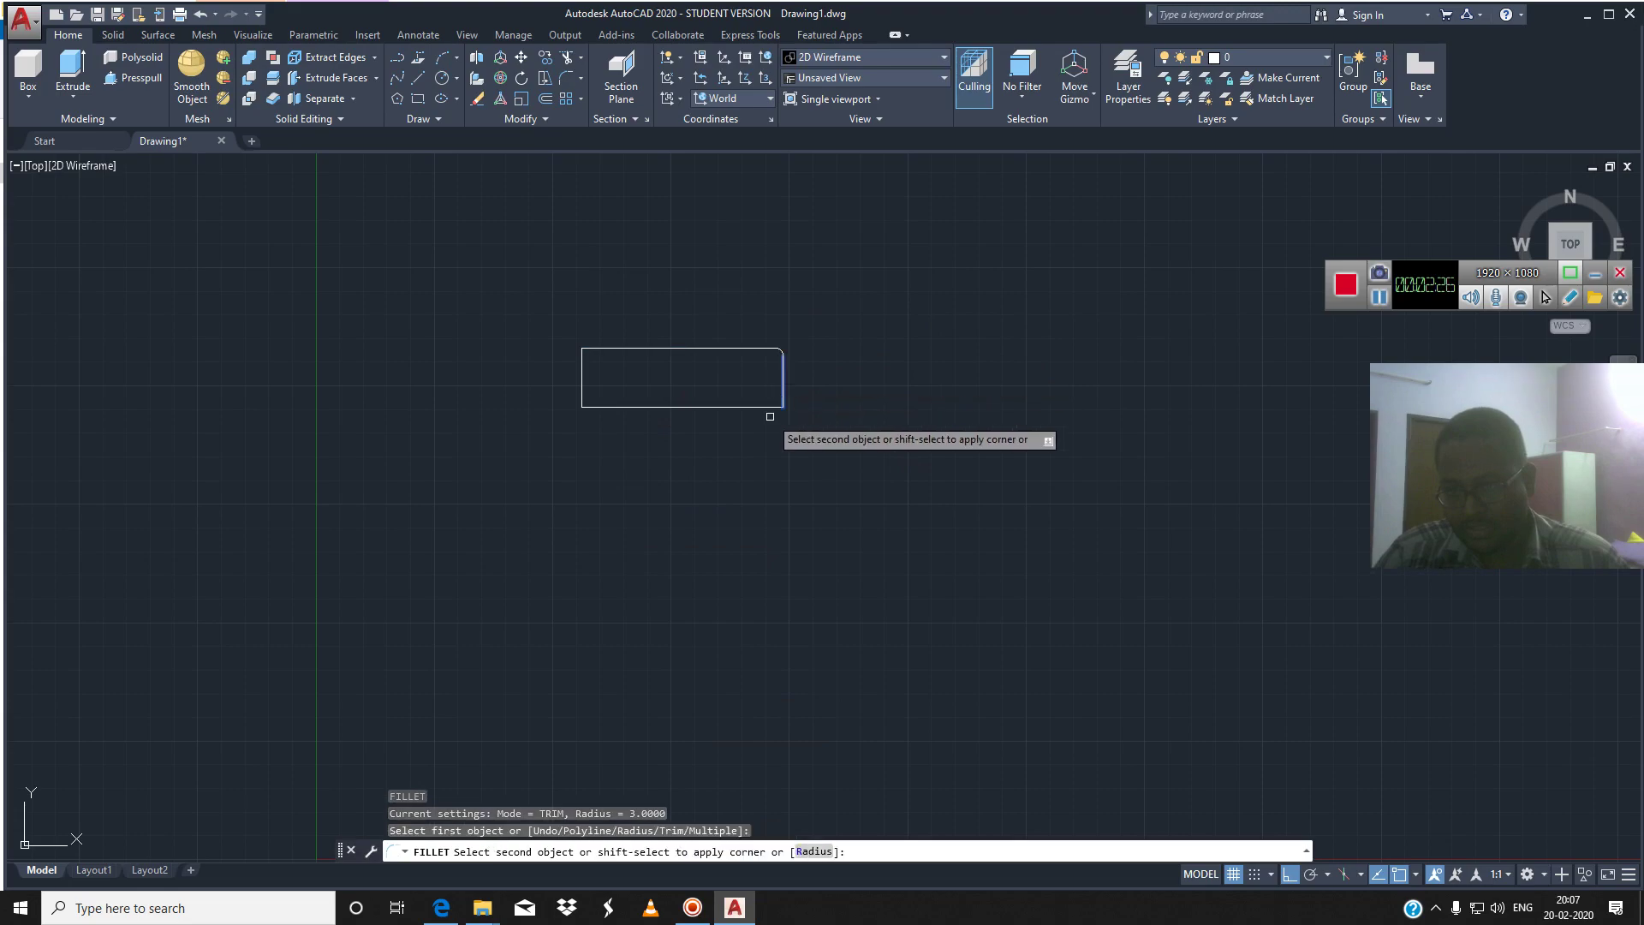
click(767, 407)
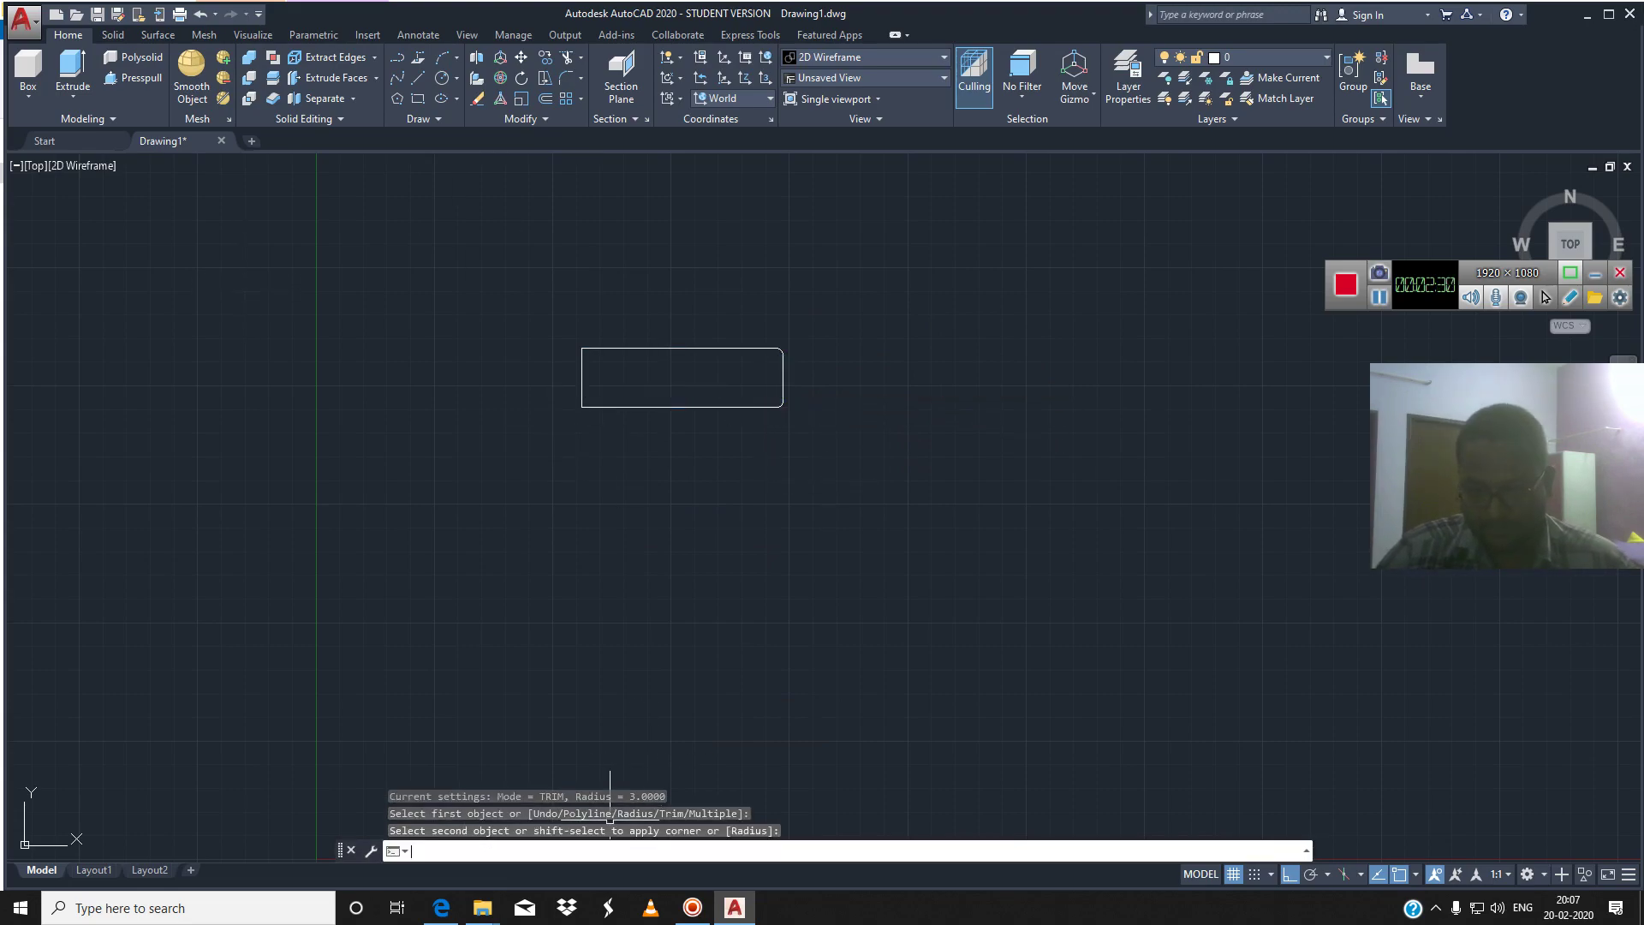
text(j)
key(Return)
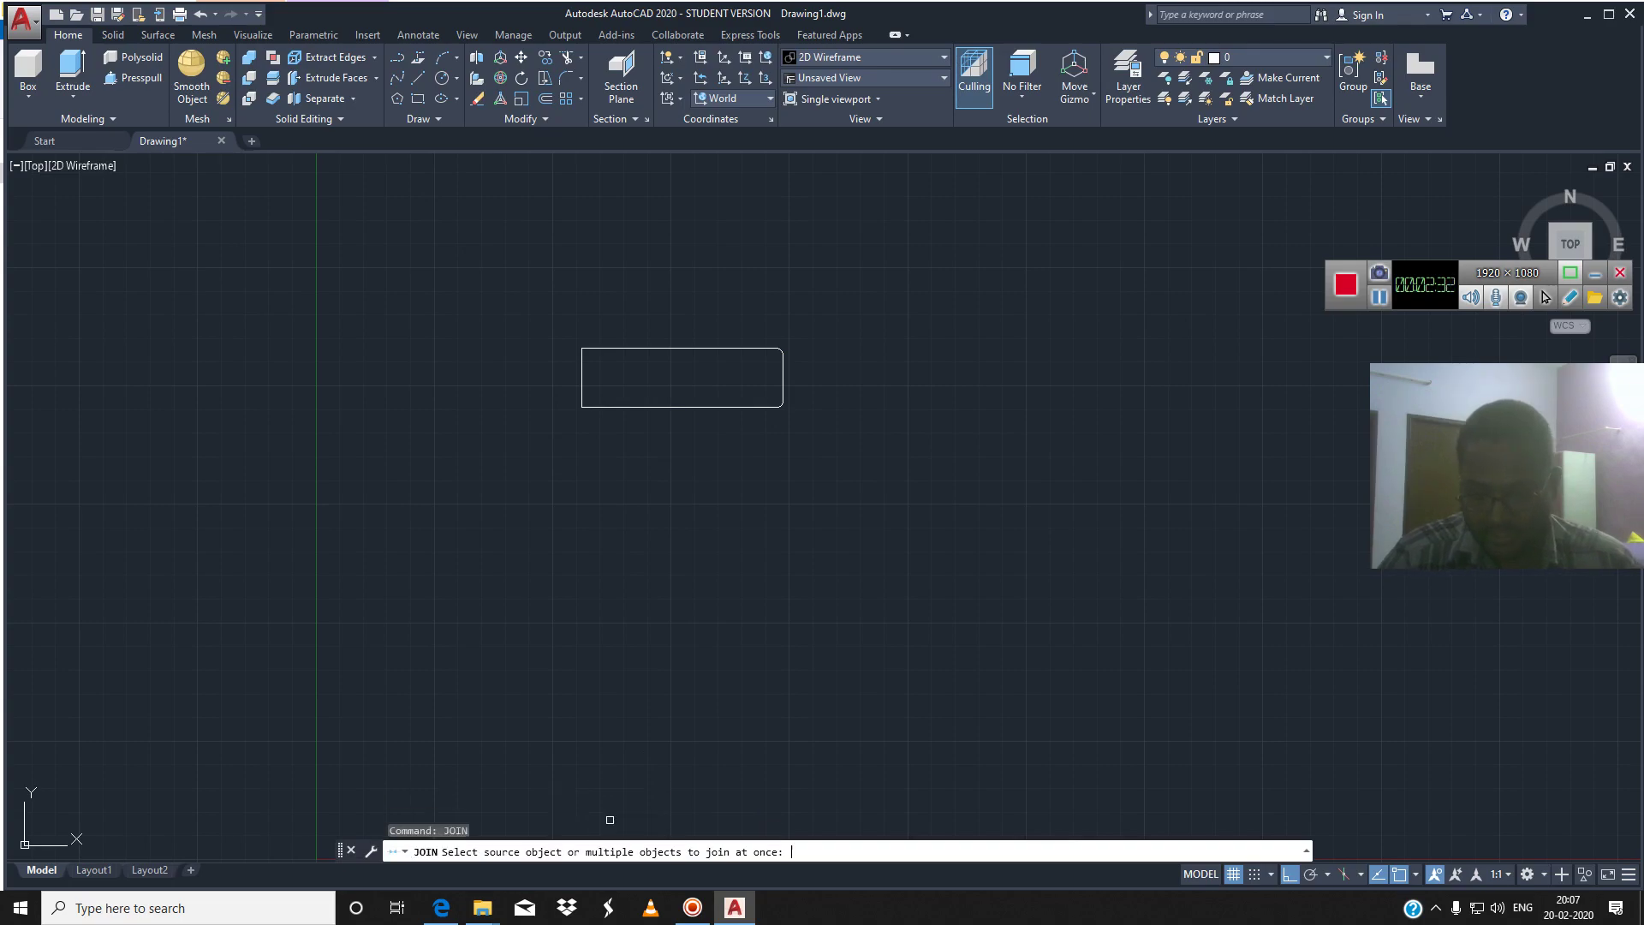
Join the bottom edge, both arcs, and the right, top and left edges into one polyline
click(692, 406)
scroll(796, 411, up, 5)
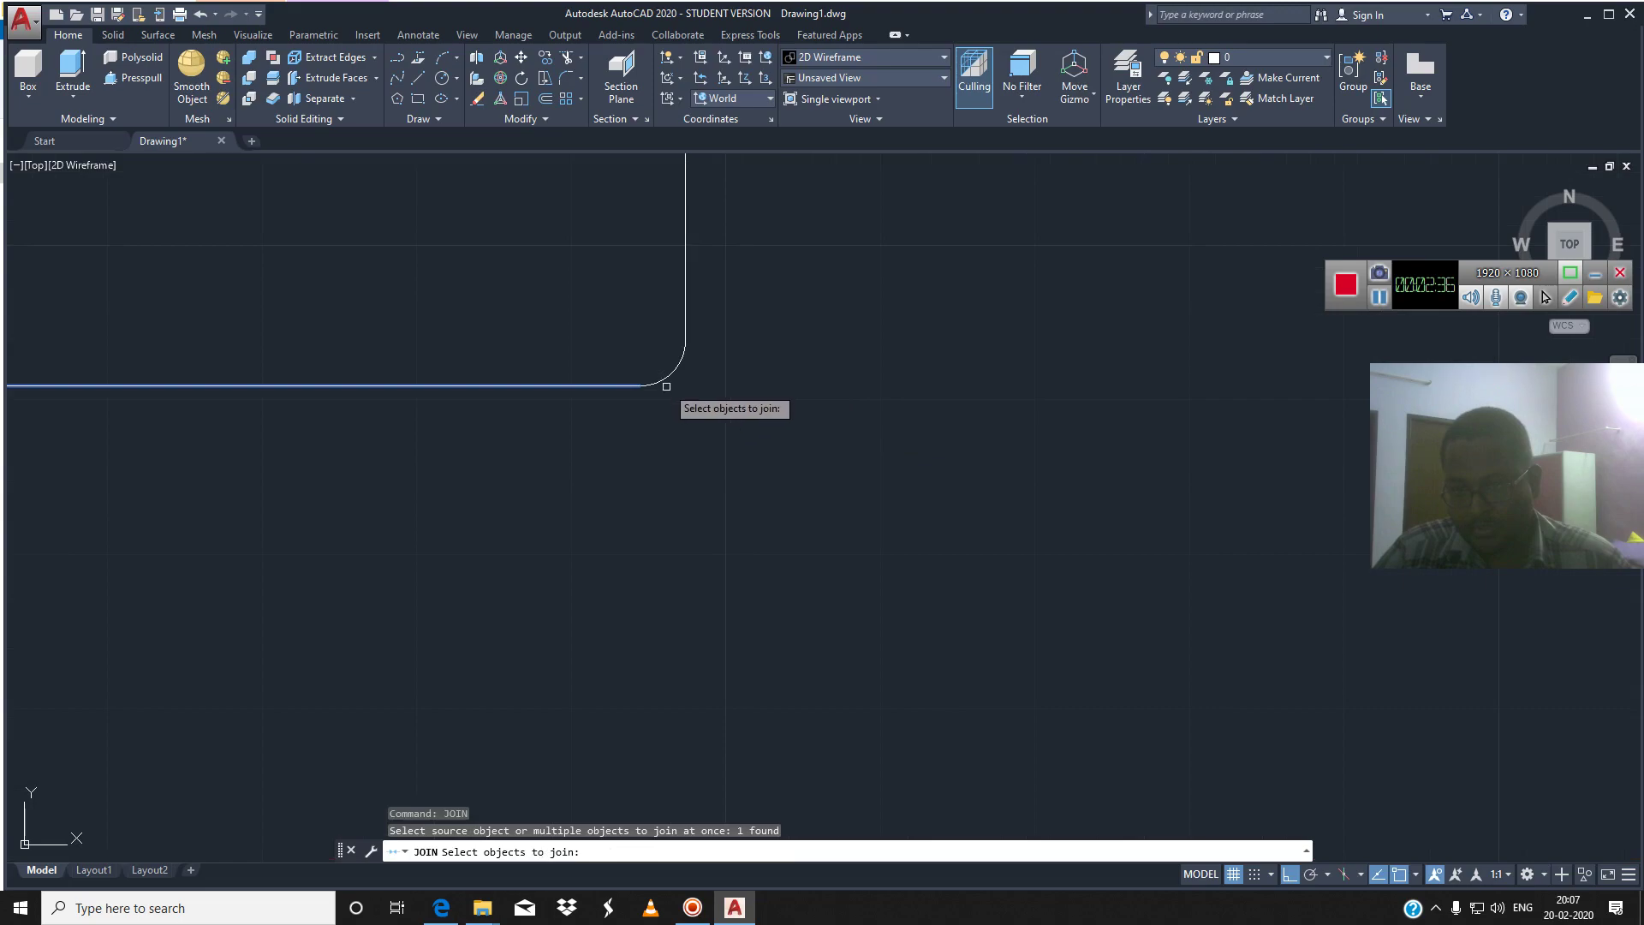
click(672, 377)
click(686, 332)
scroll(771, 409, down, 1)
scroll(758, 403, down, 3)
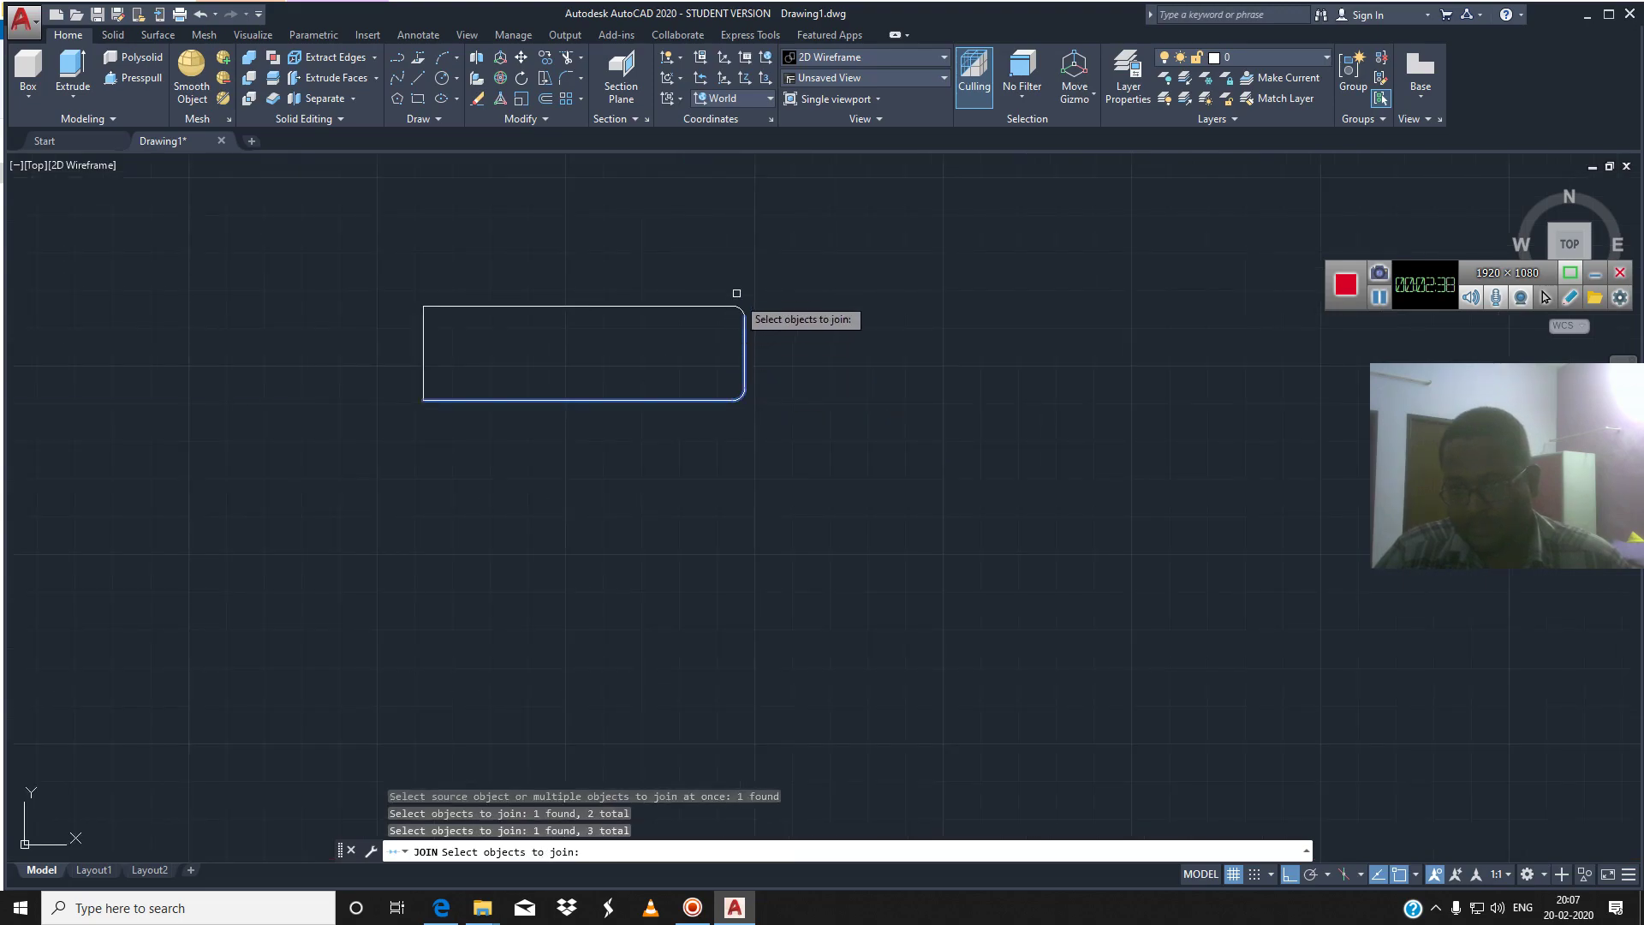
click(740, 310)
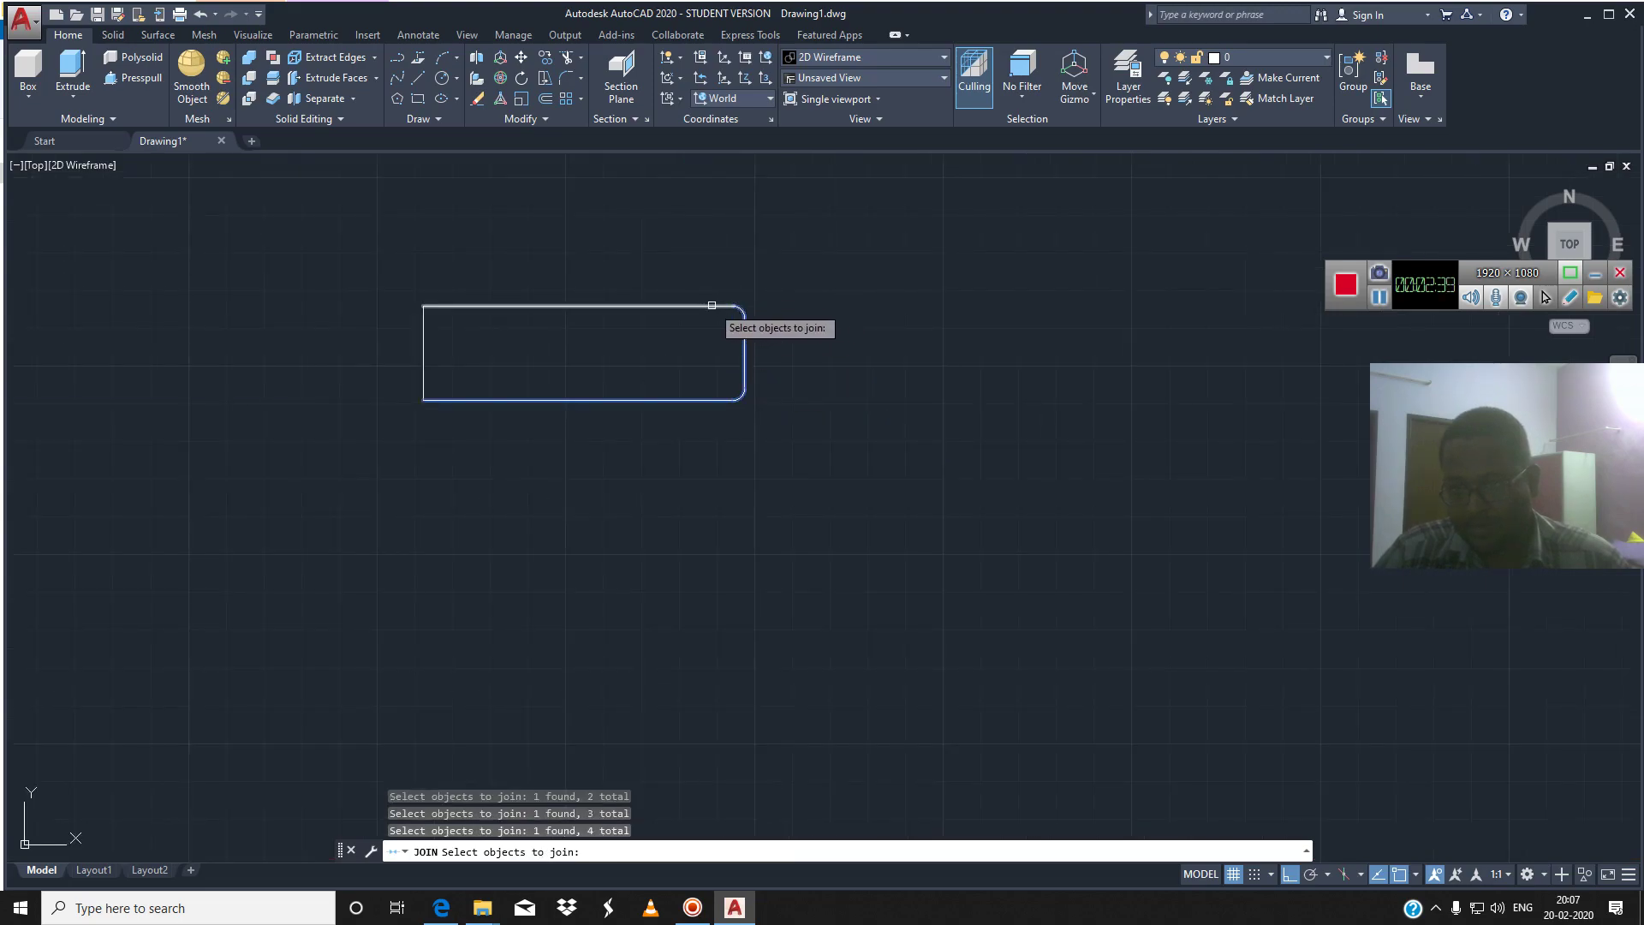
click(423, 351)
key(Return)
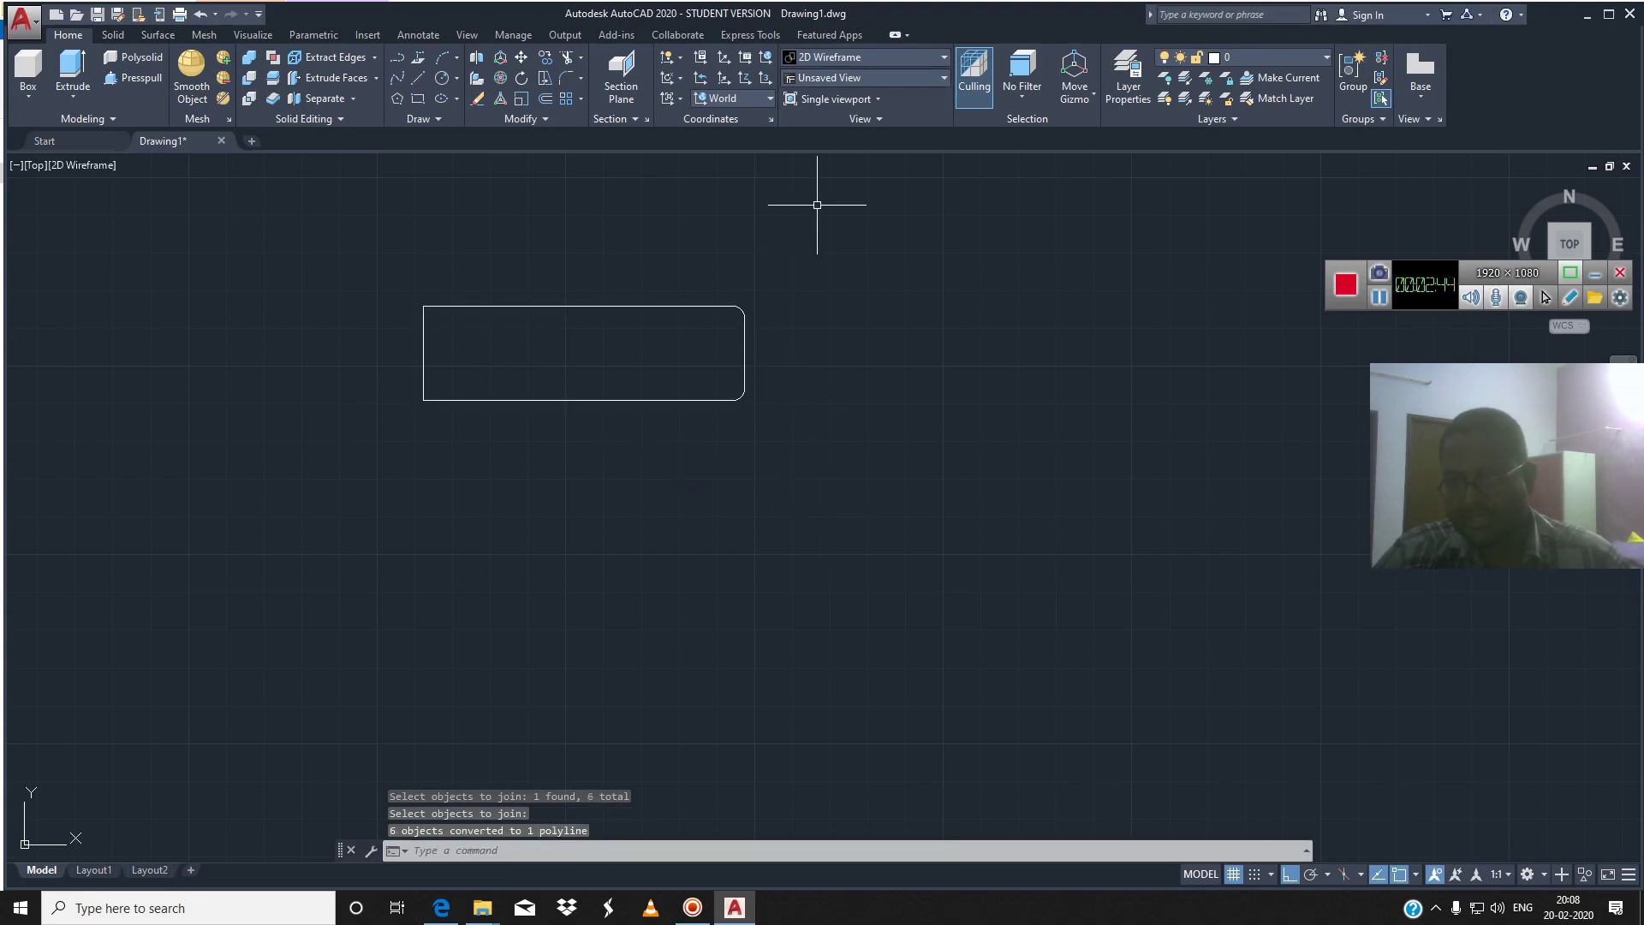
click(856, 77)
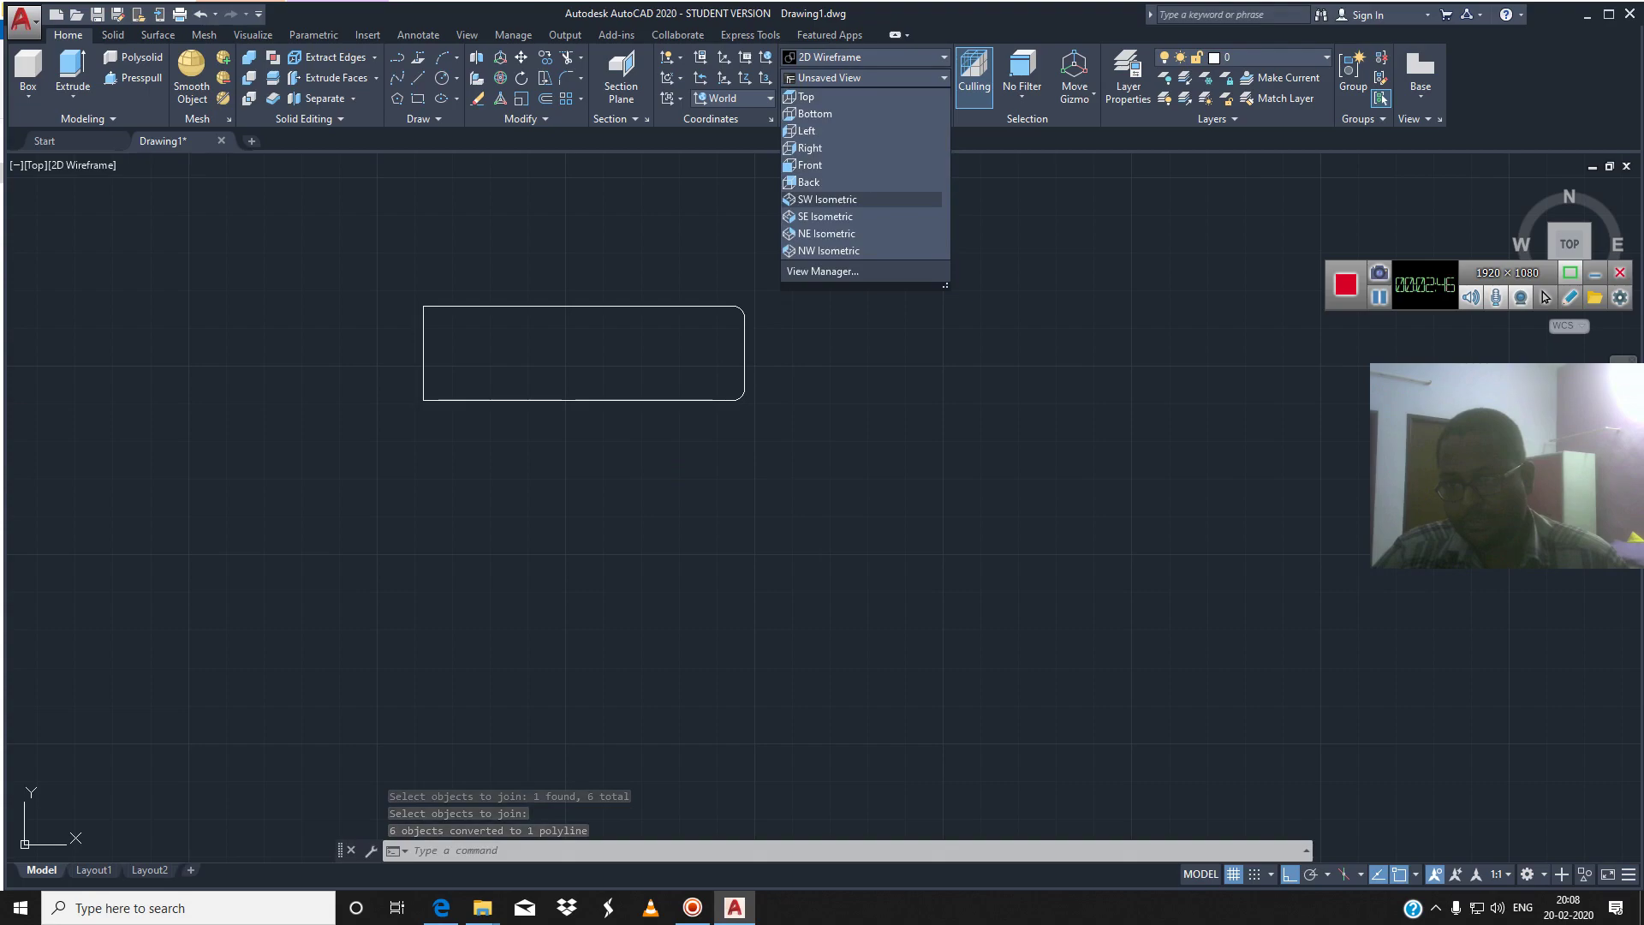
Switch to SW Isometric view and pan the profile left of centre
click(818, 203)
scroll(959, 352, down, 5)
scroll(963, 356, down, 1)
middle_drag(967, 358, 701, 353)
Extrude the rounded profile 25 units and shade it with Shades of Gray
click(73, 69)
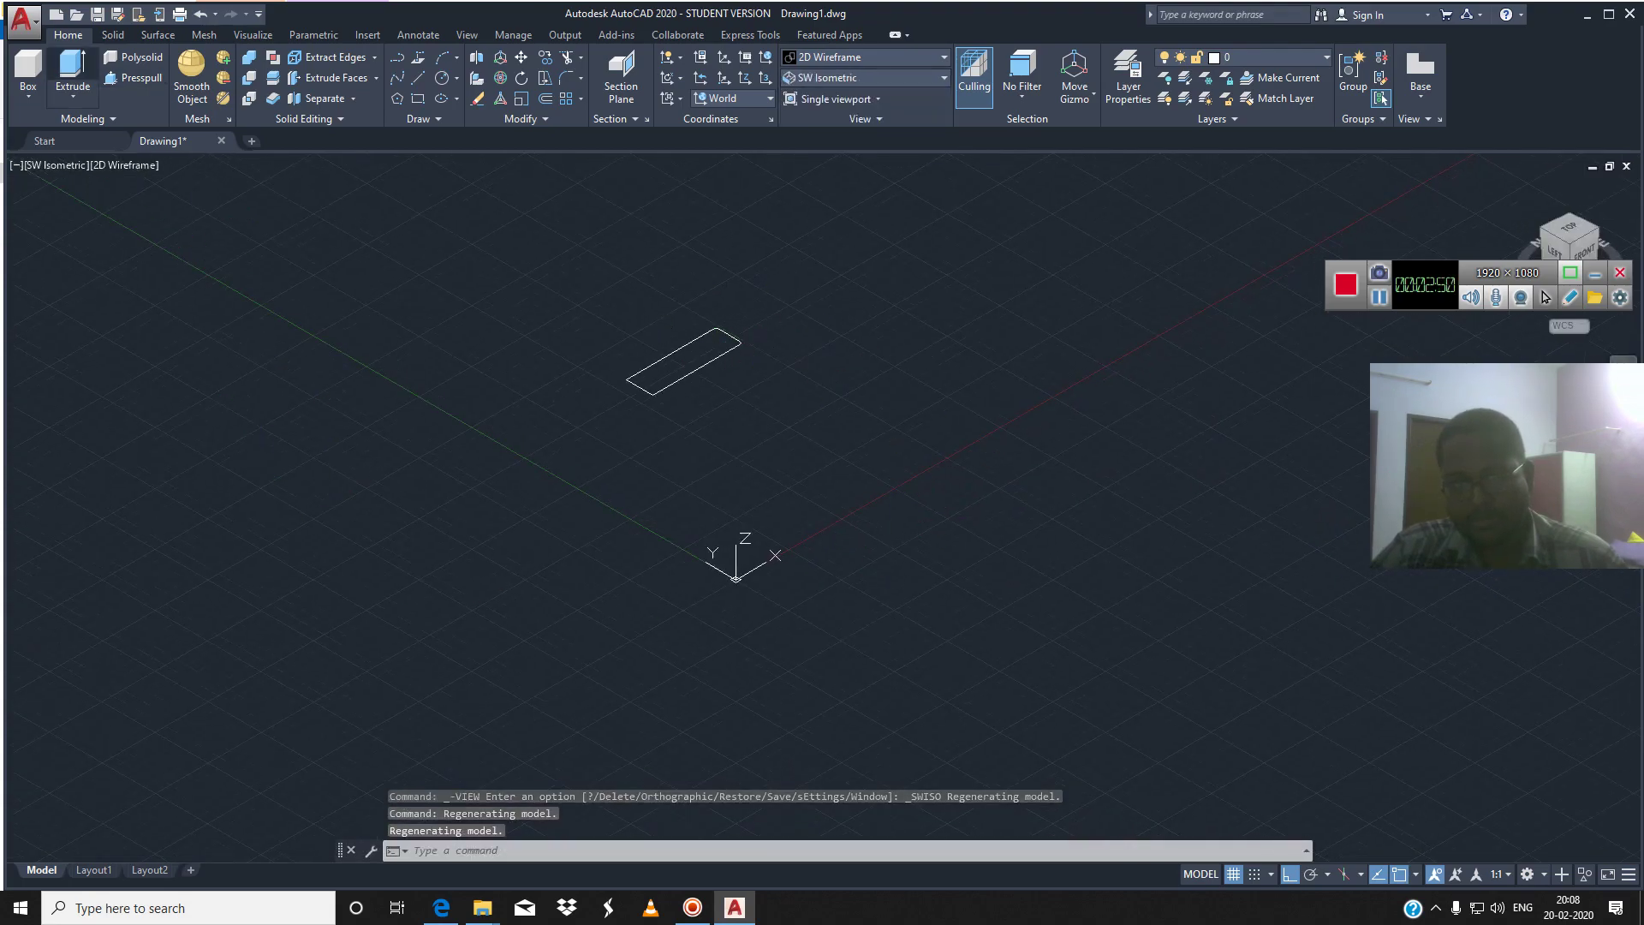
click(697, 370)
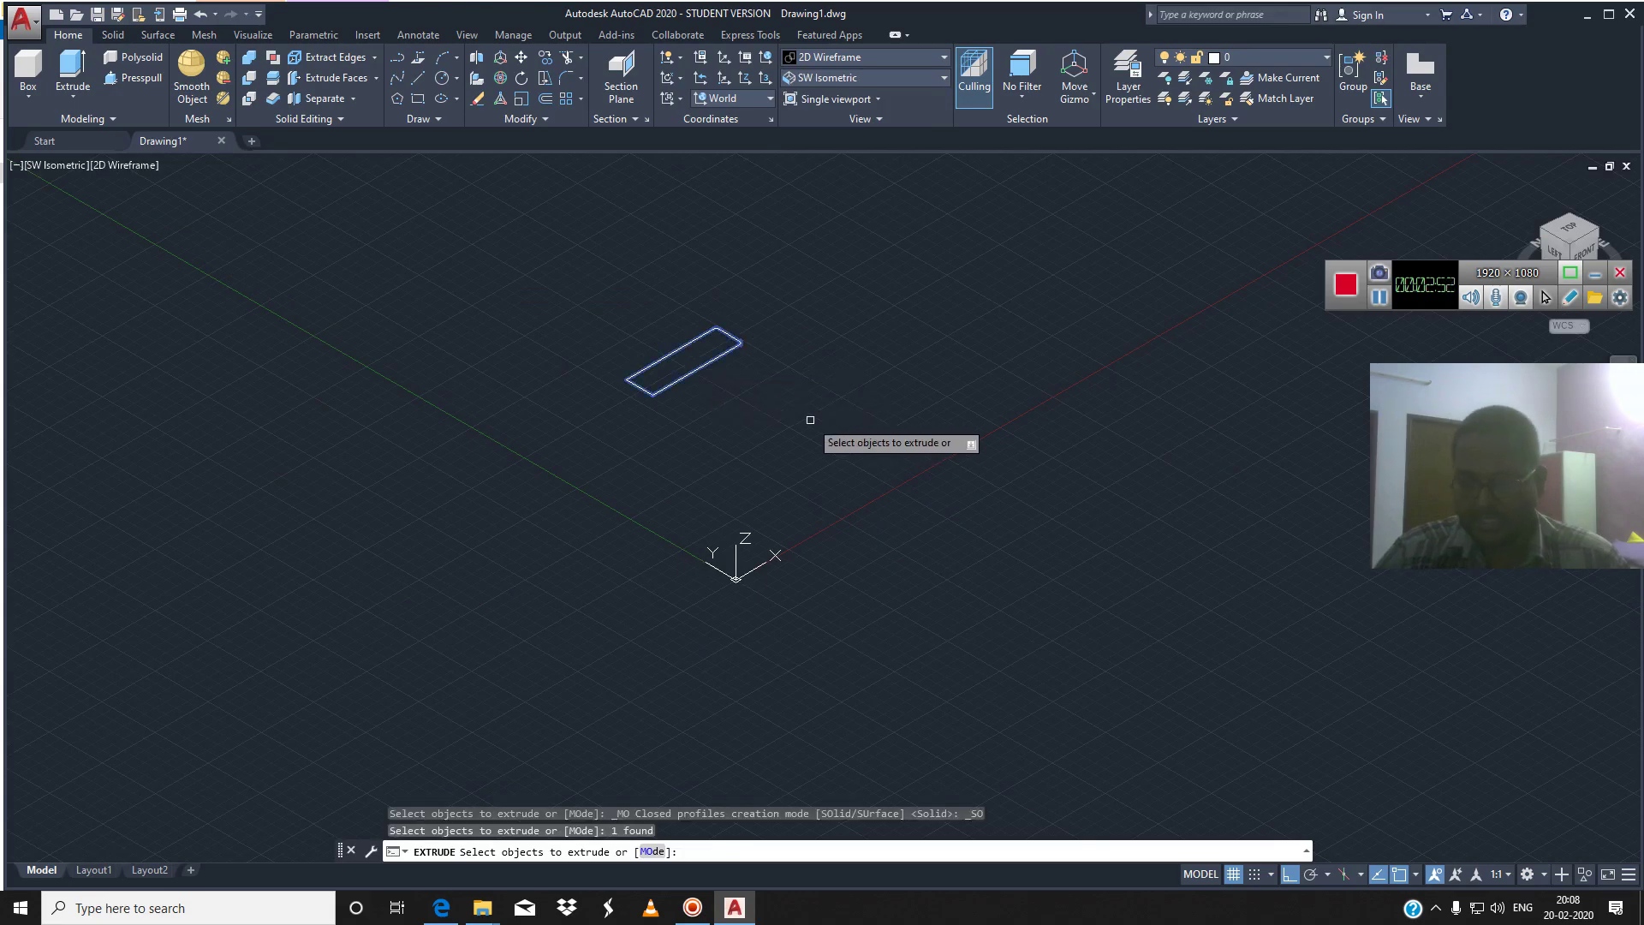
key(Return)
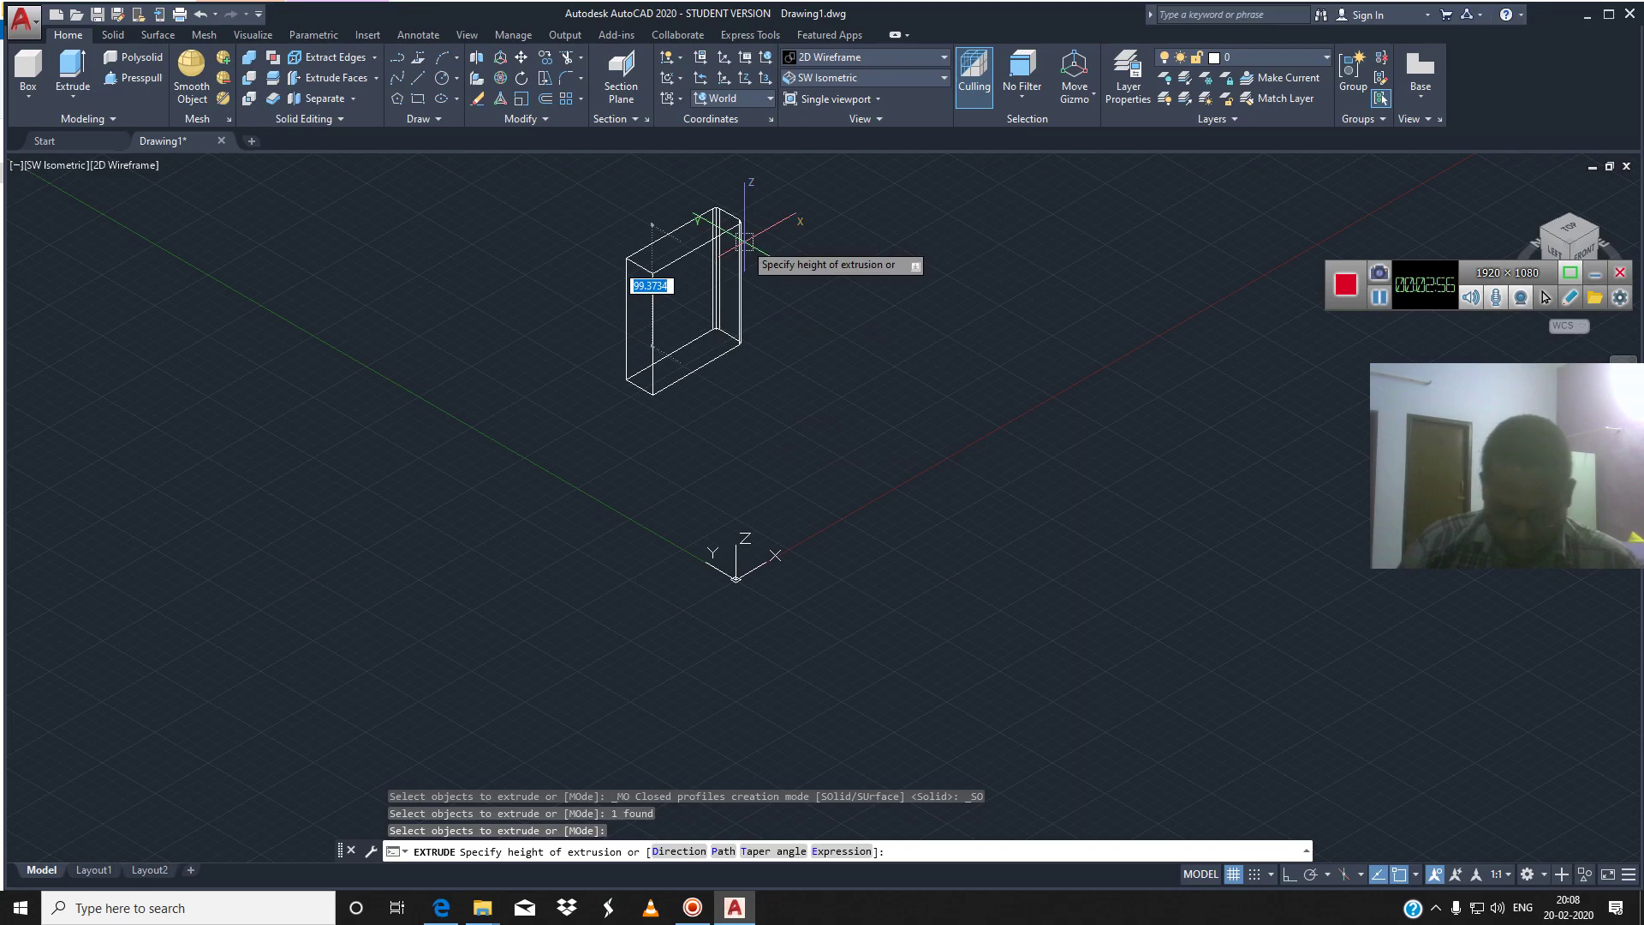
text(25)
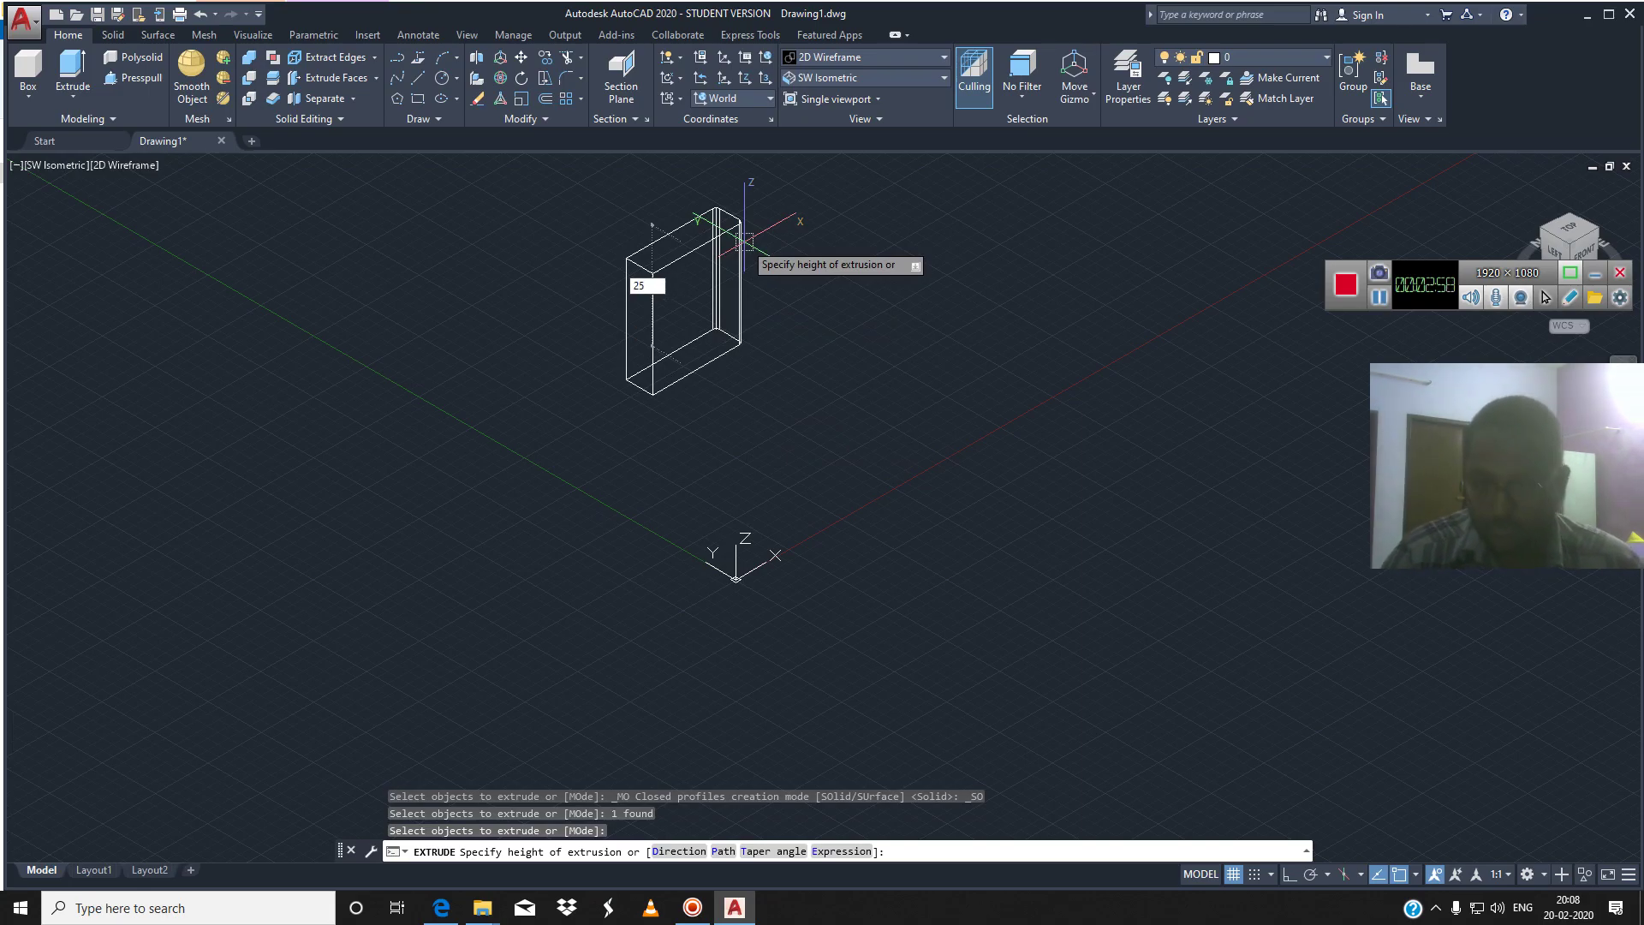
key(Return)
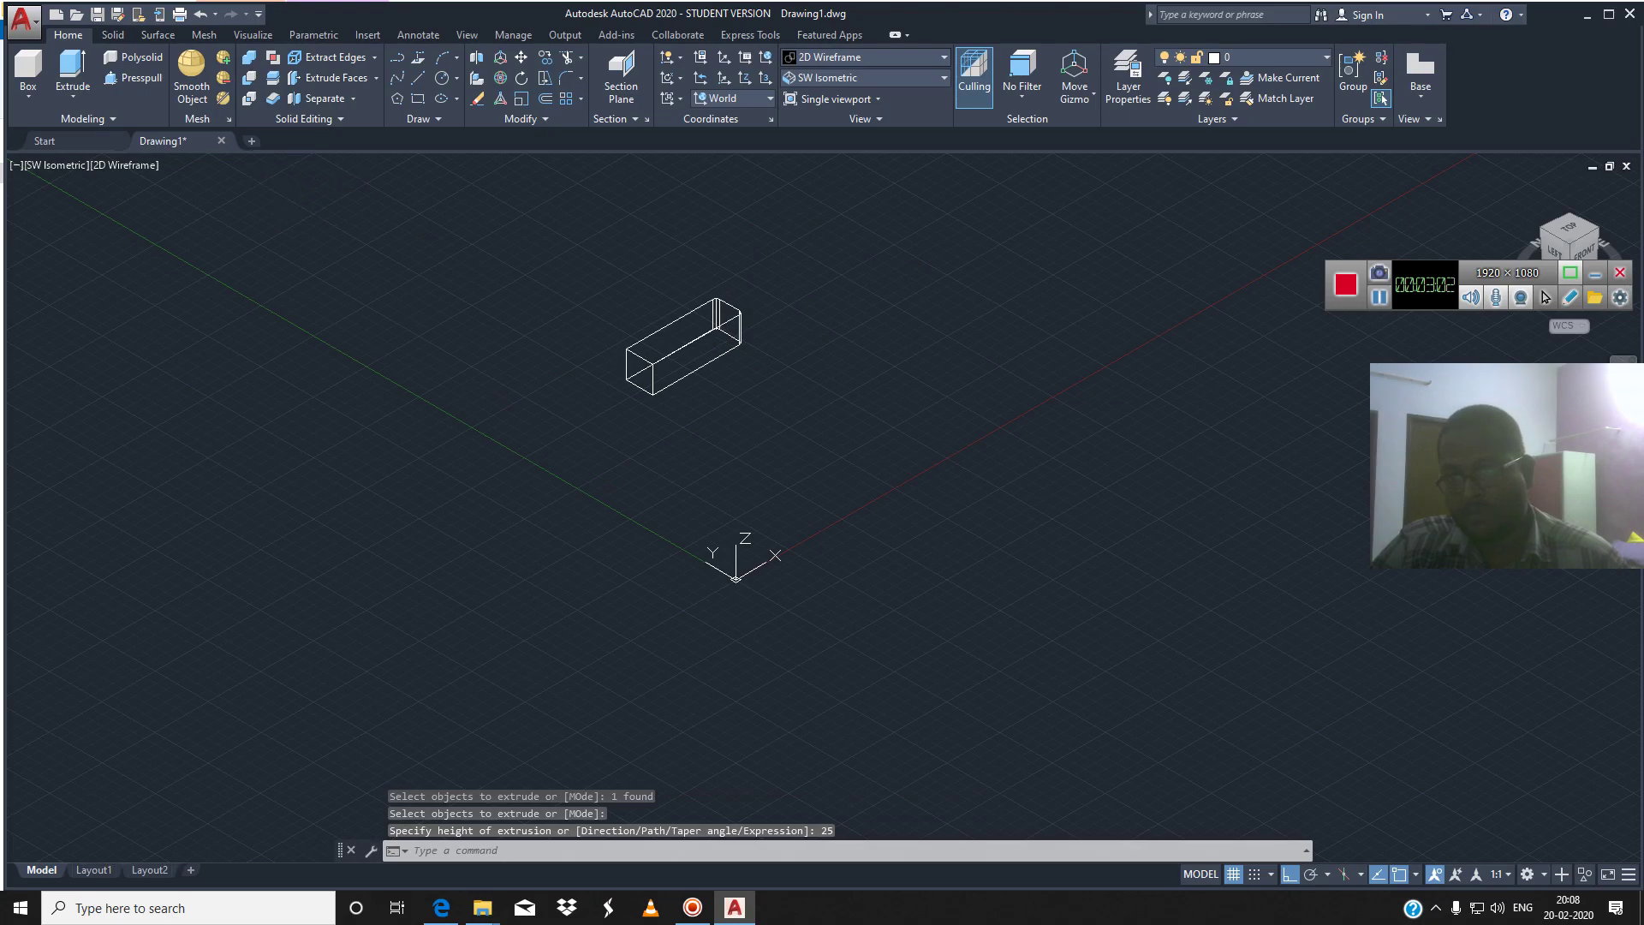
click(865, 56)
click(960, 160)
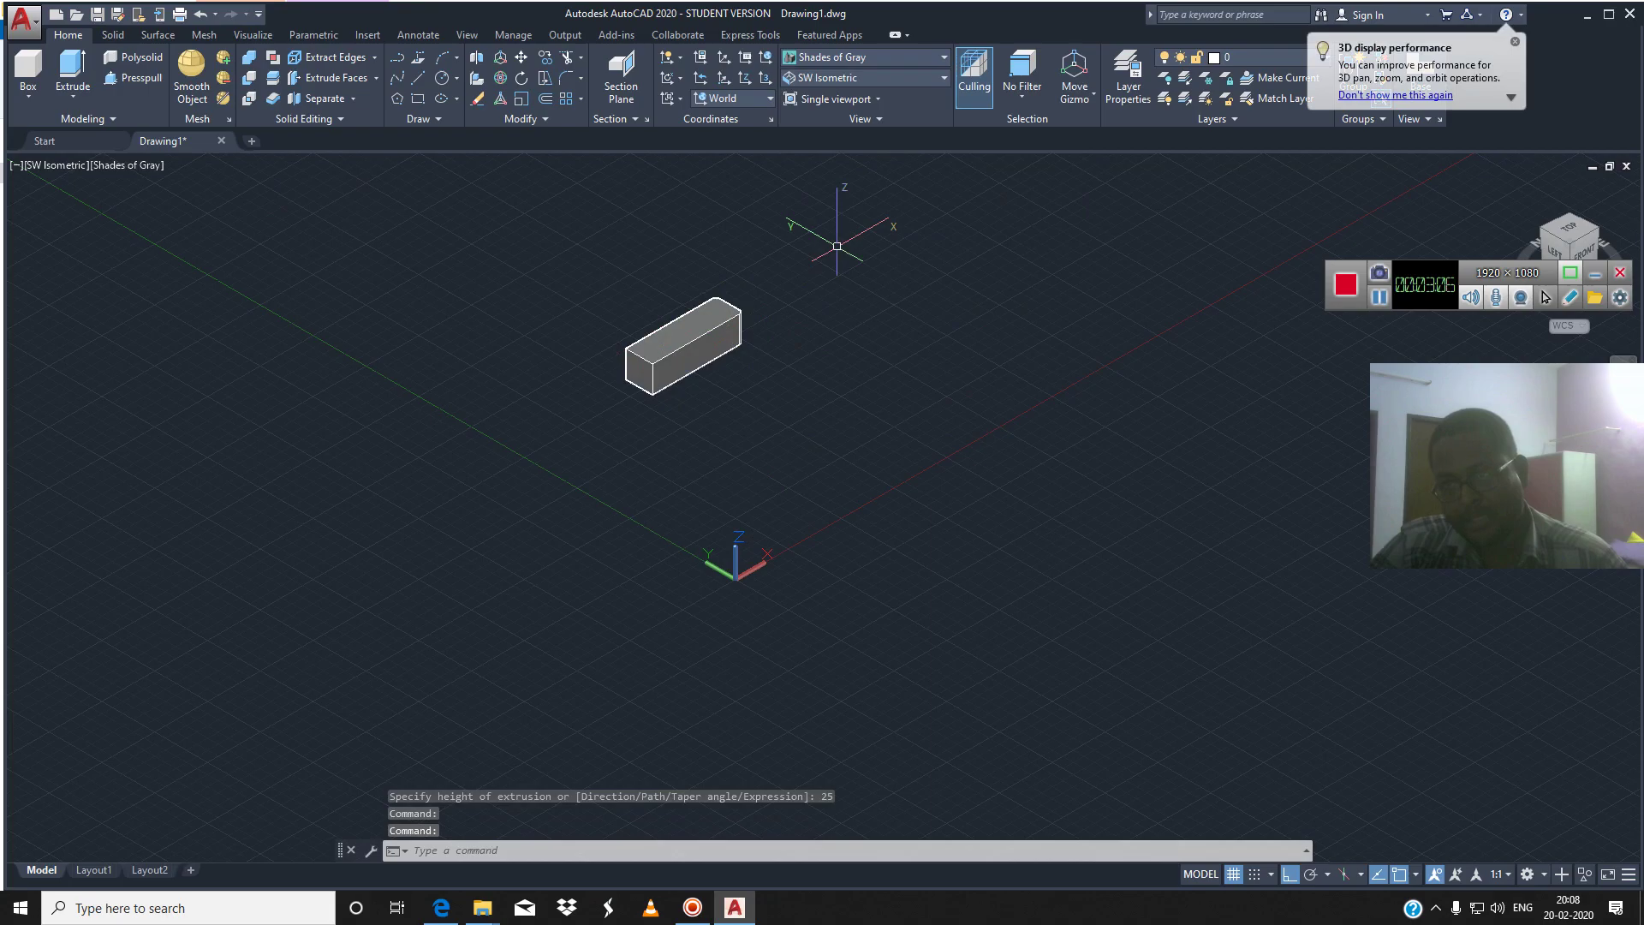
Return the extruded box to 2D Wireframe style and reposition it in view
click(865, 57)
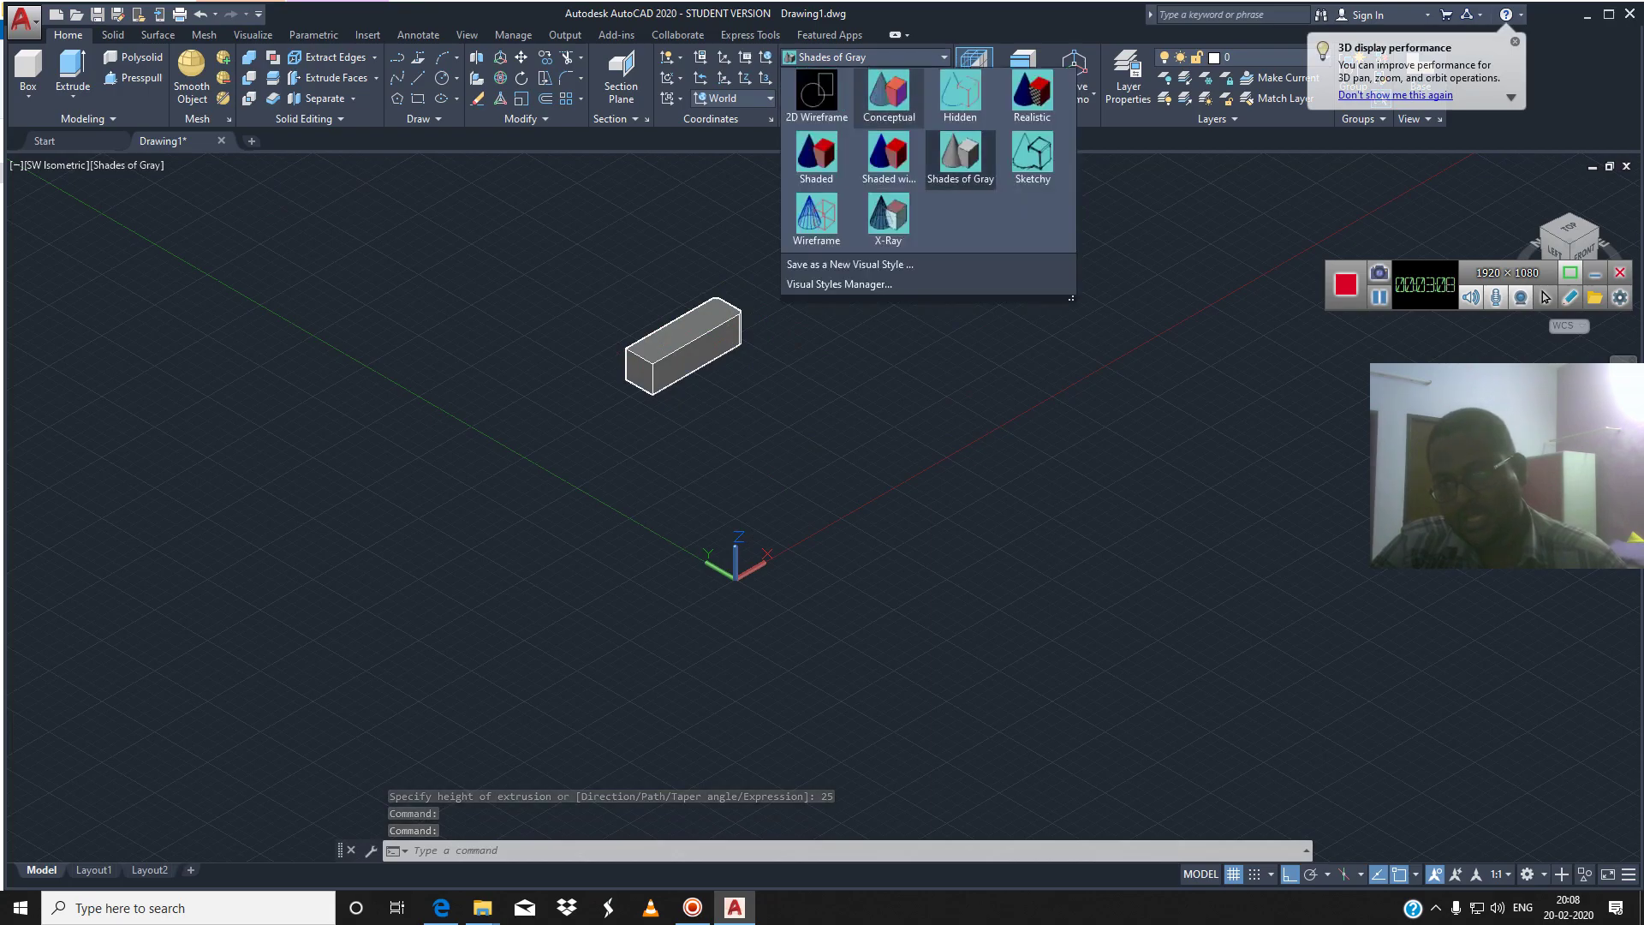
click(816, 94)
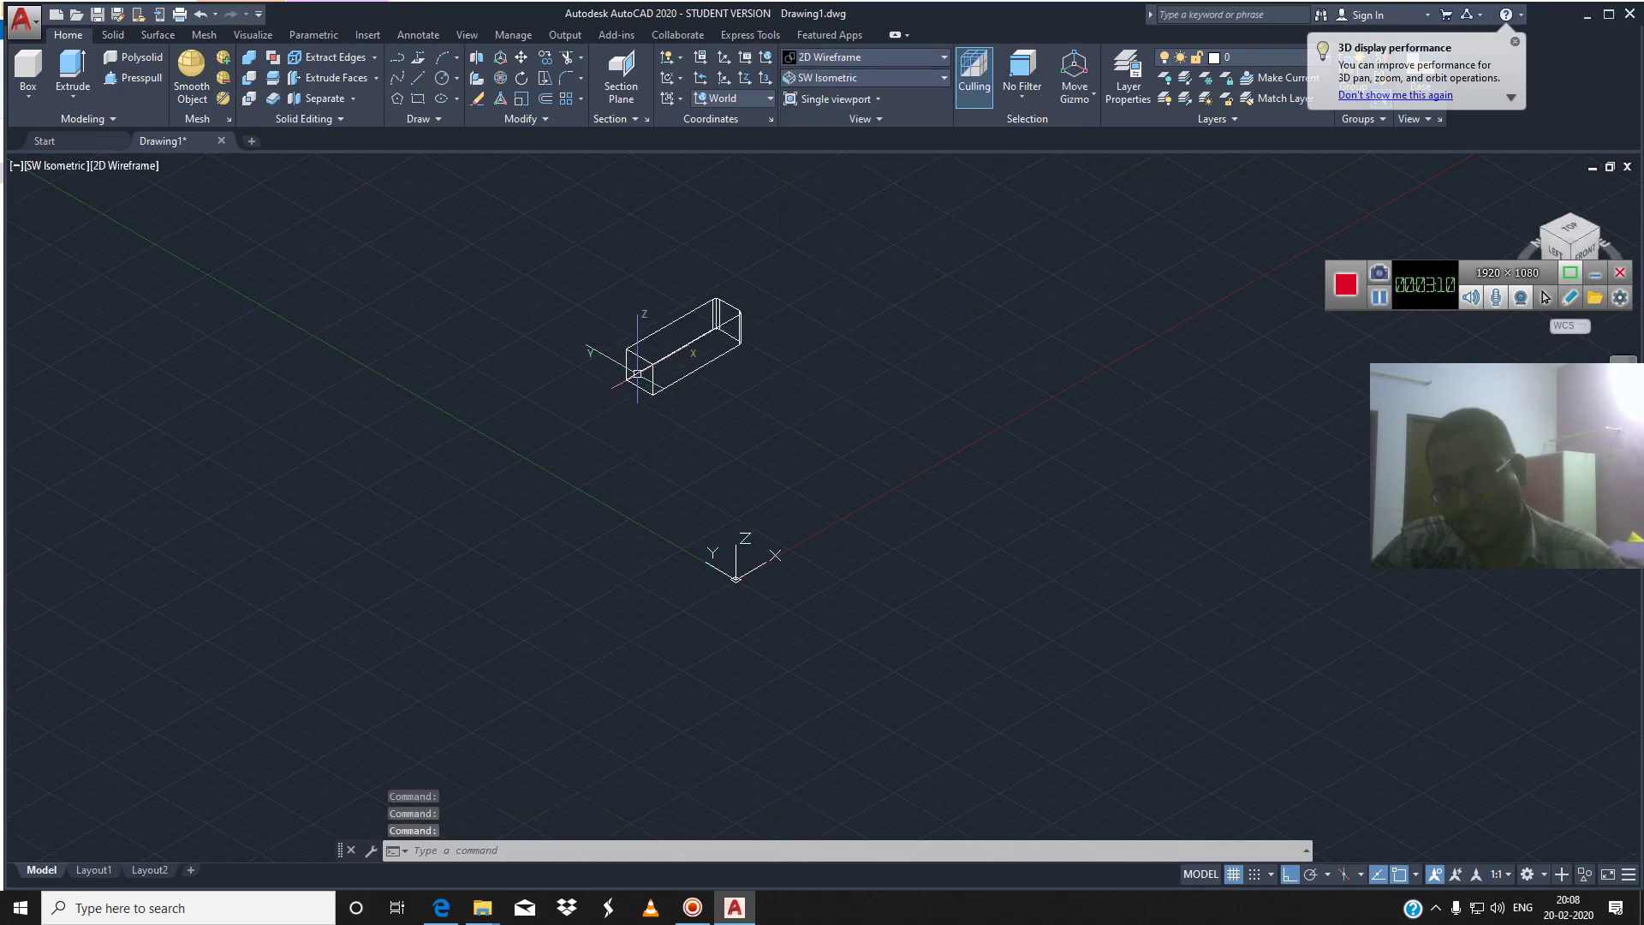
middle_drag(668, 371, 815, 479)
scroll(815, 478, up, 3)
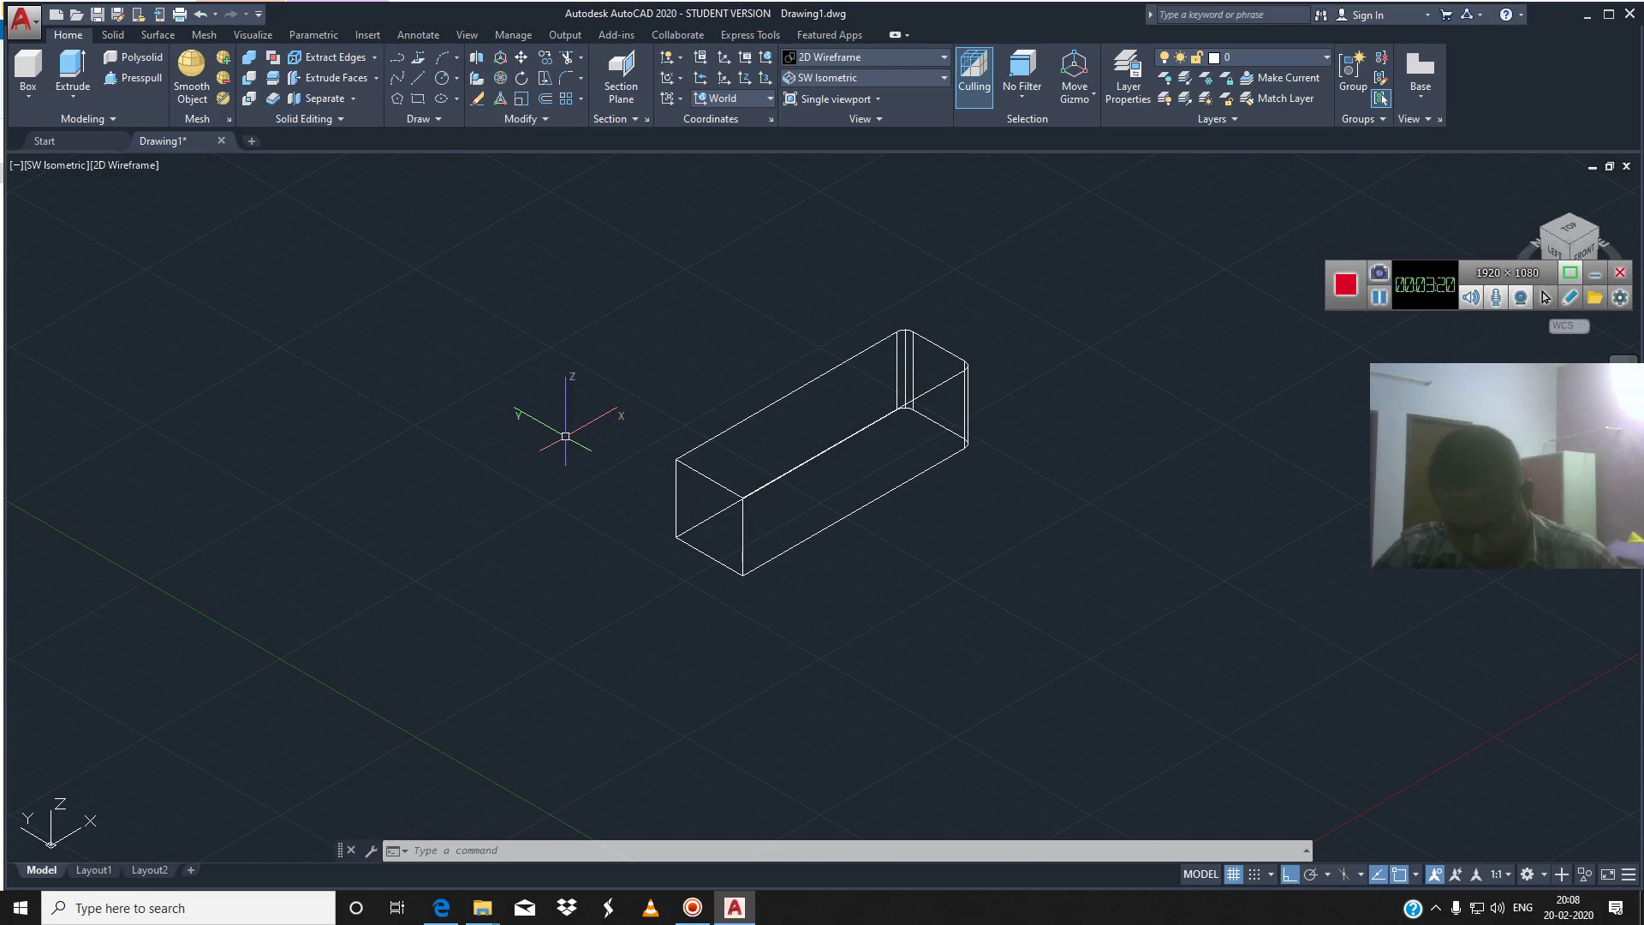
scroll(591, 437, down, 6)
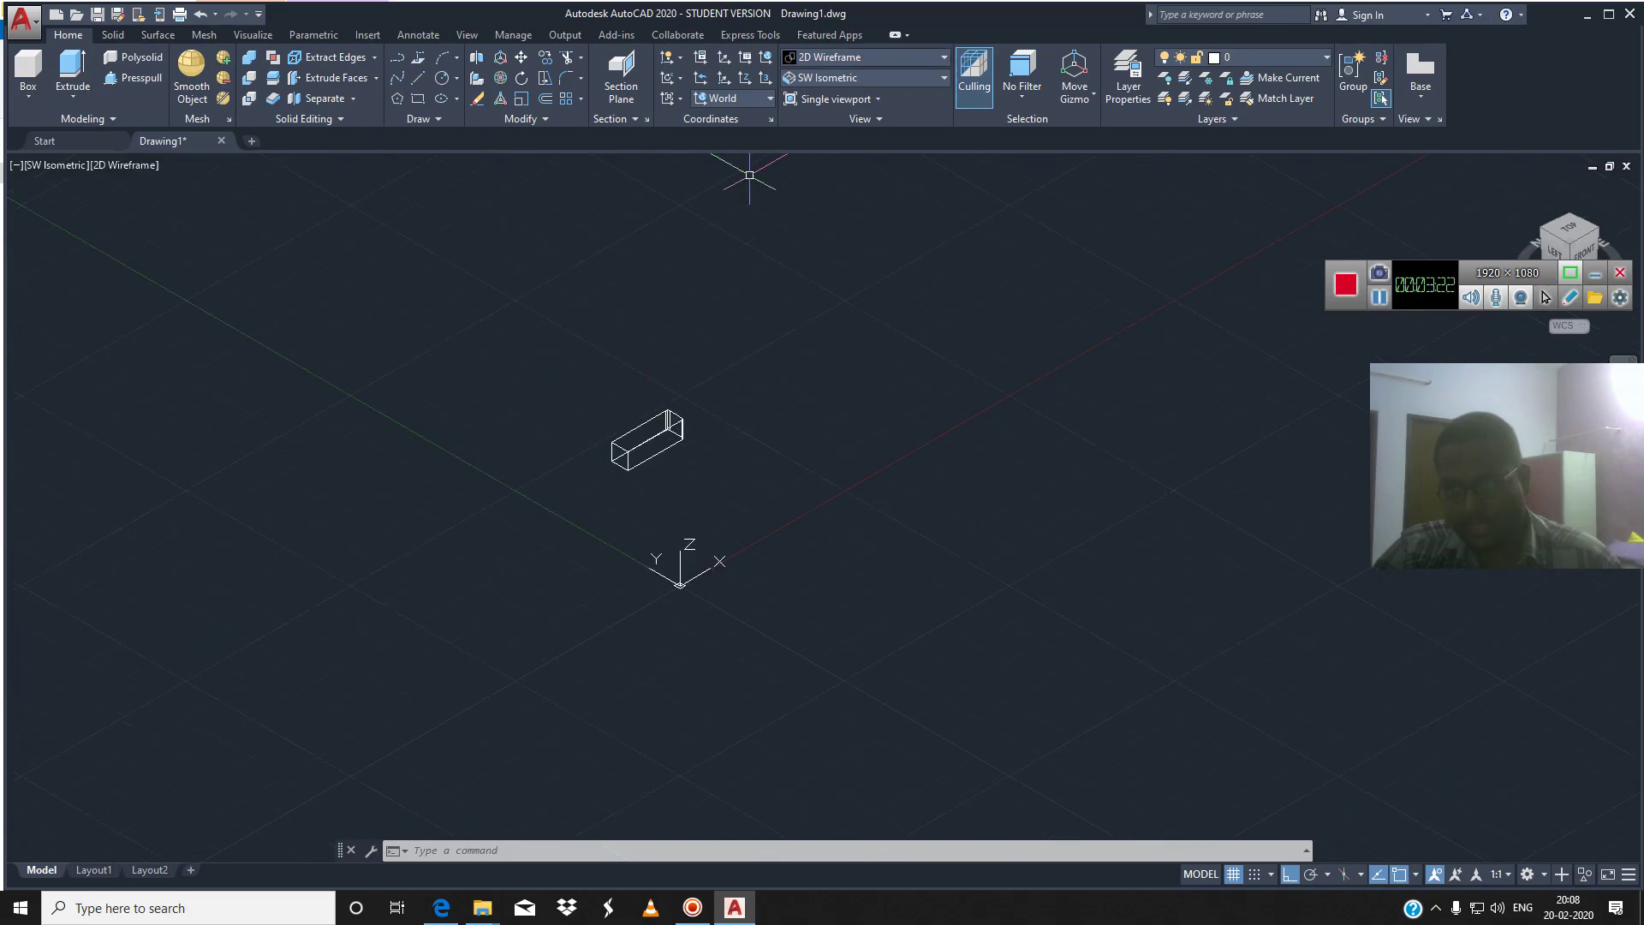
click(865, 57)
click(816, 90)
click(864, 78)
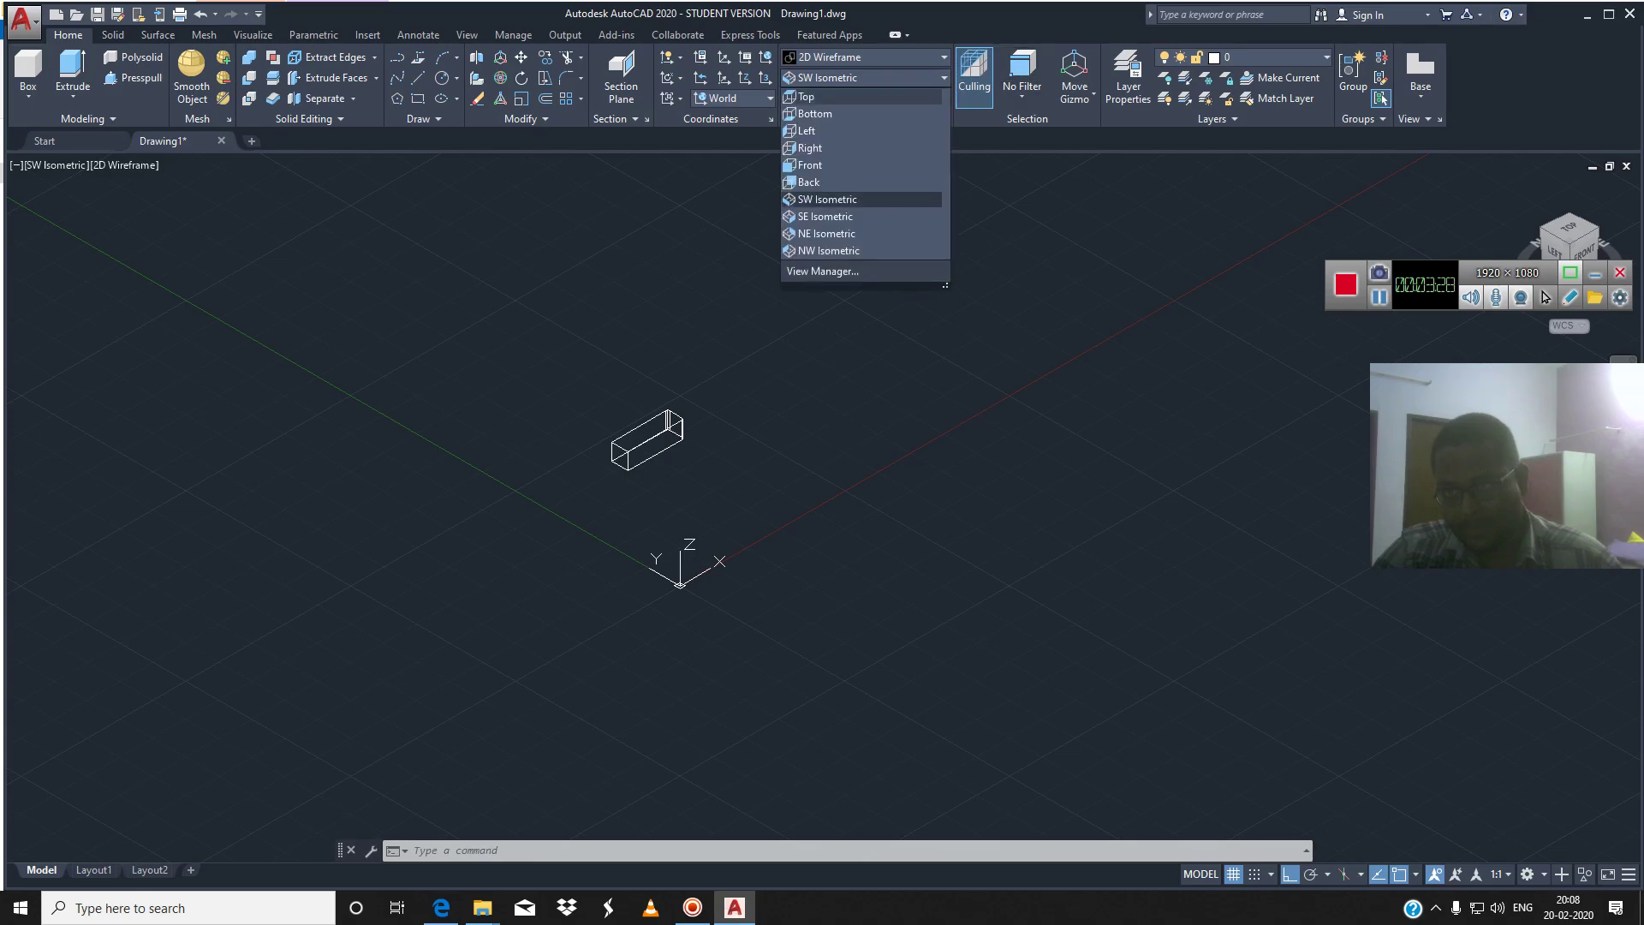
Switch to Top view and pan the drawing to the left
click(809, 96)
scroll(910, 409, down, 3)
middle_drag(909, 409, 590, 515)
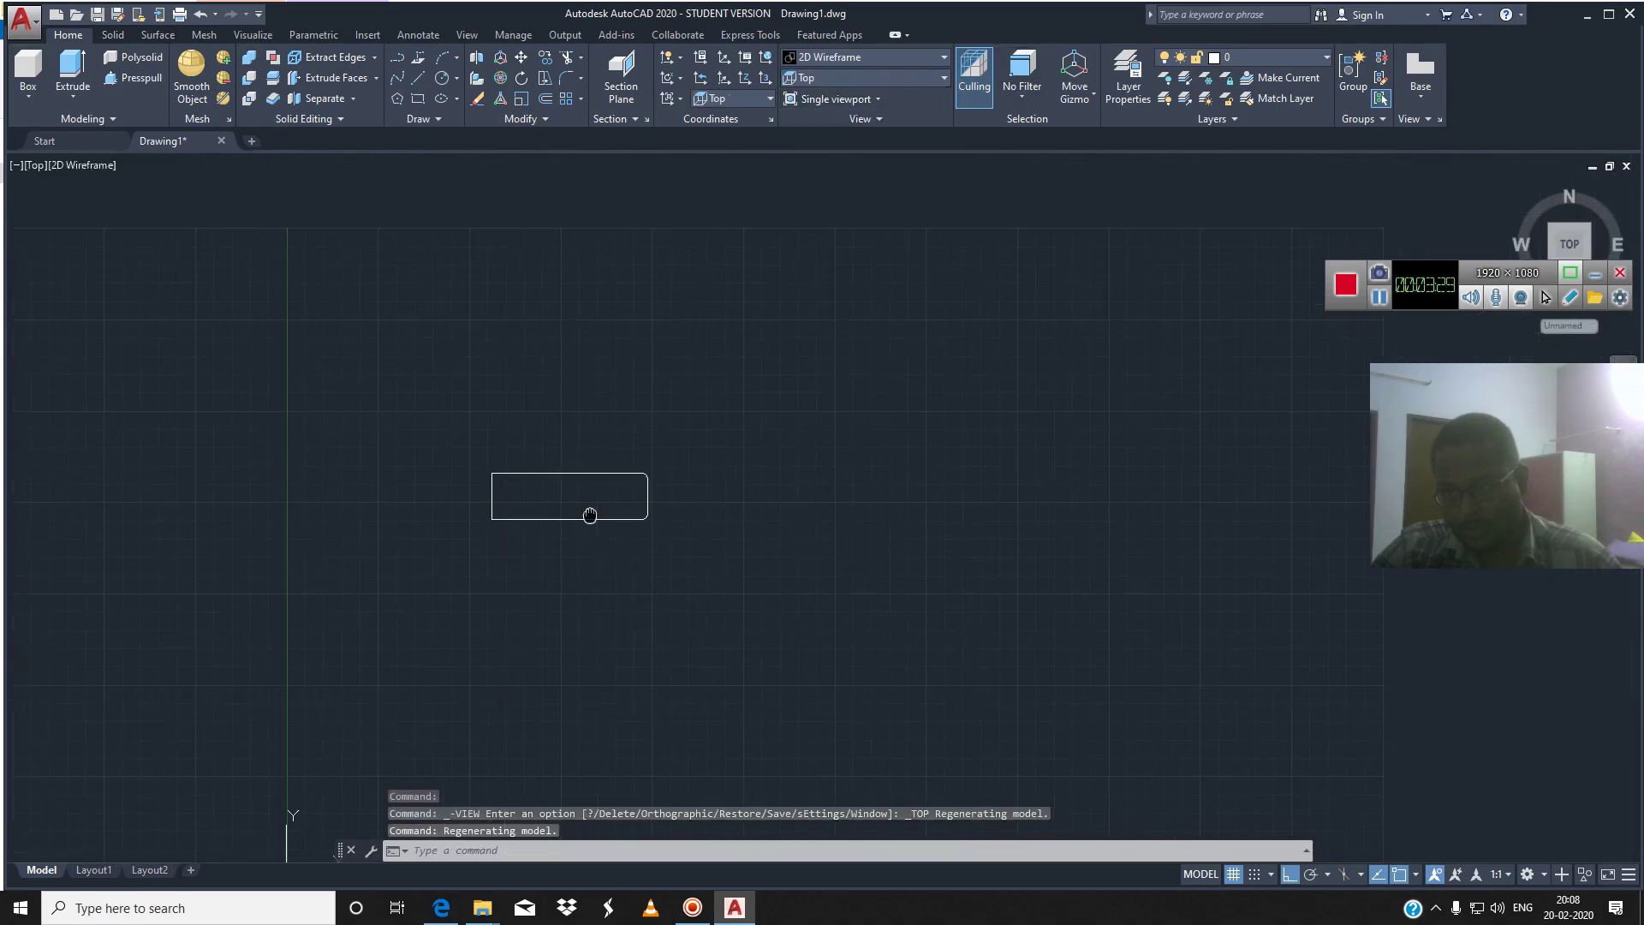
scroll(398, 338, up, 3)
Start a new line outline with three 25-unit Ortho segments
text(l)
key(Return)
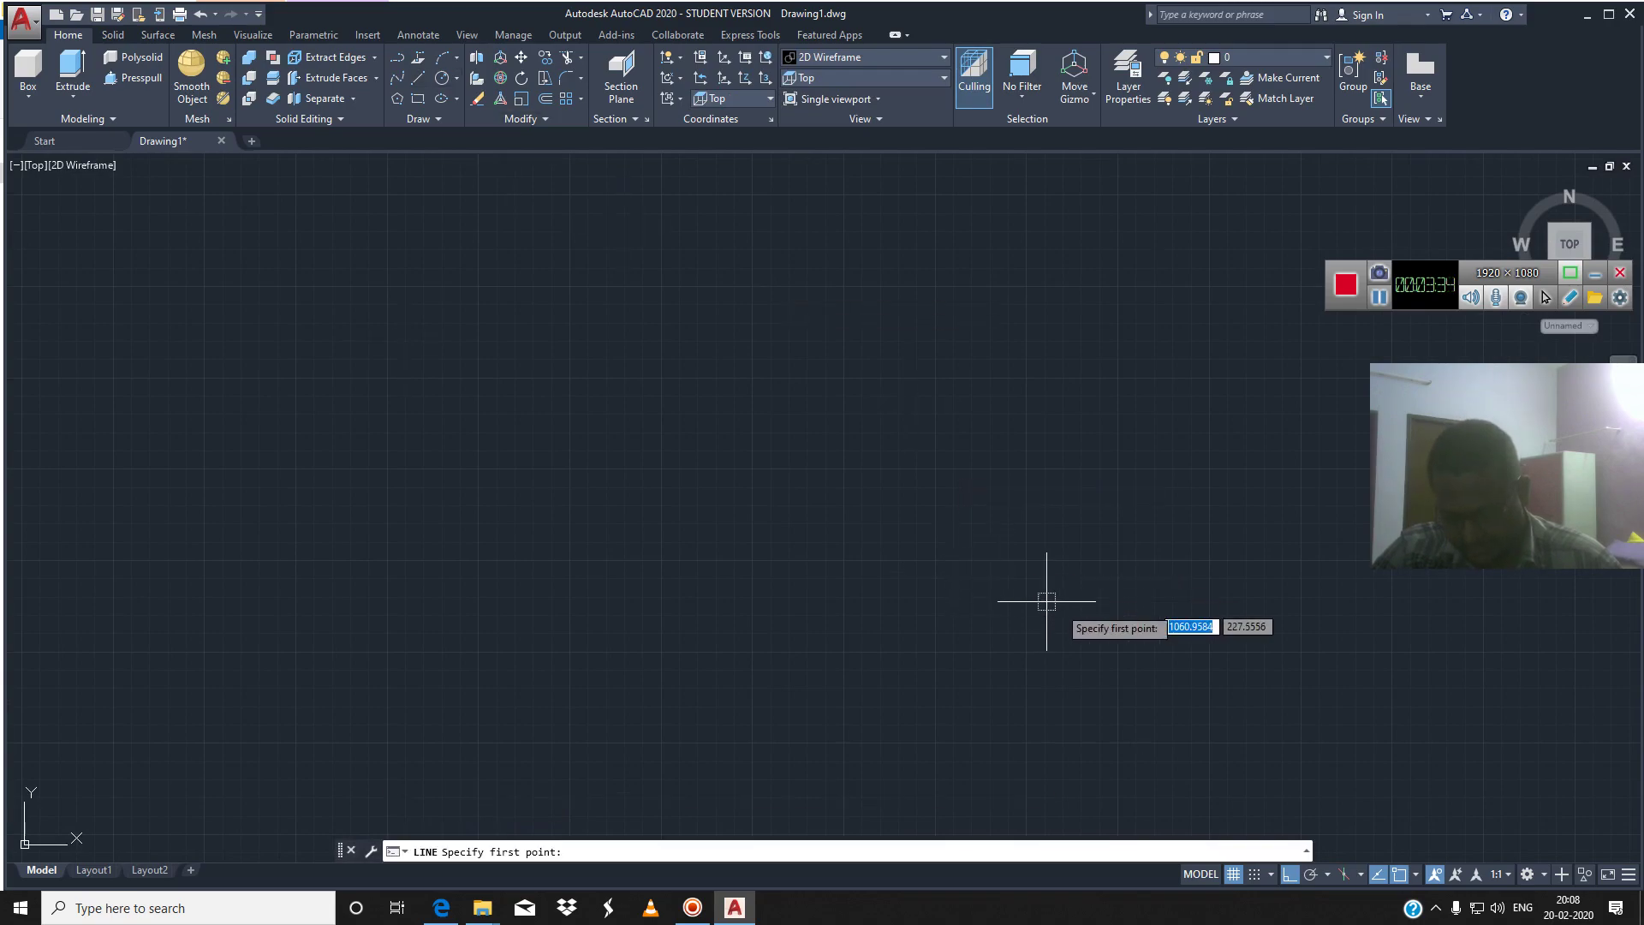
scroll(948, 463, down, 3)
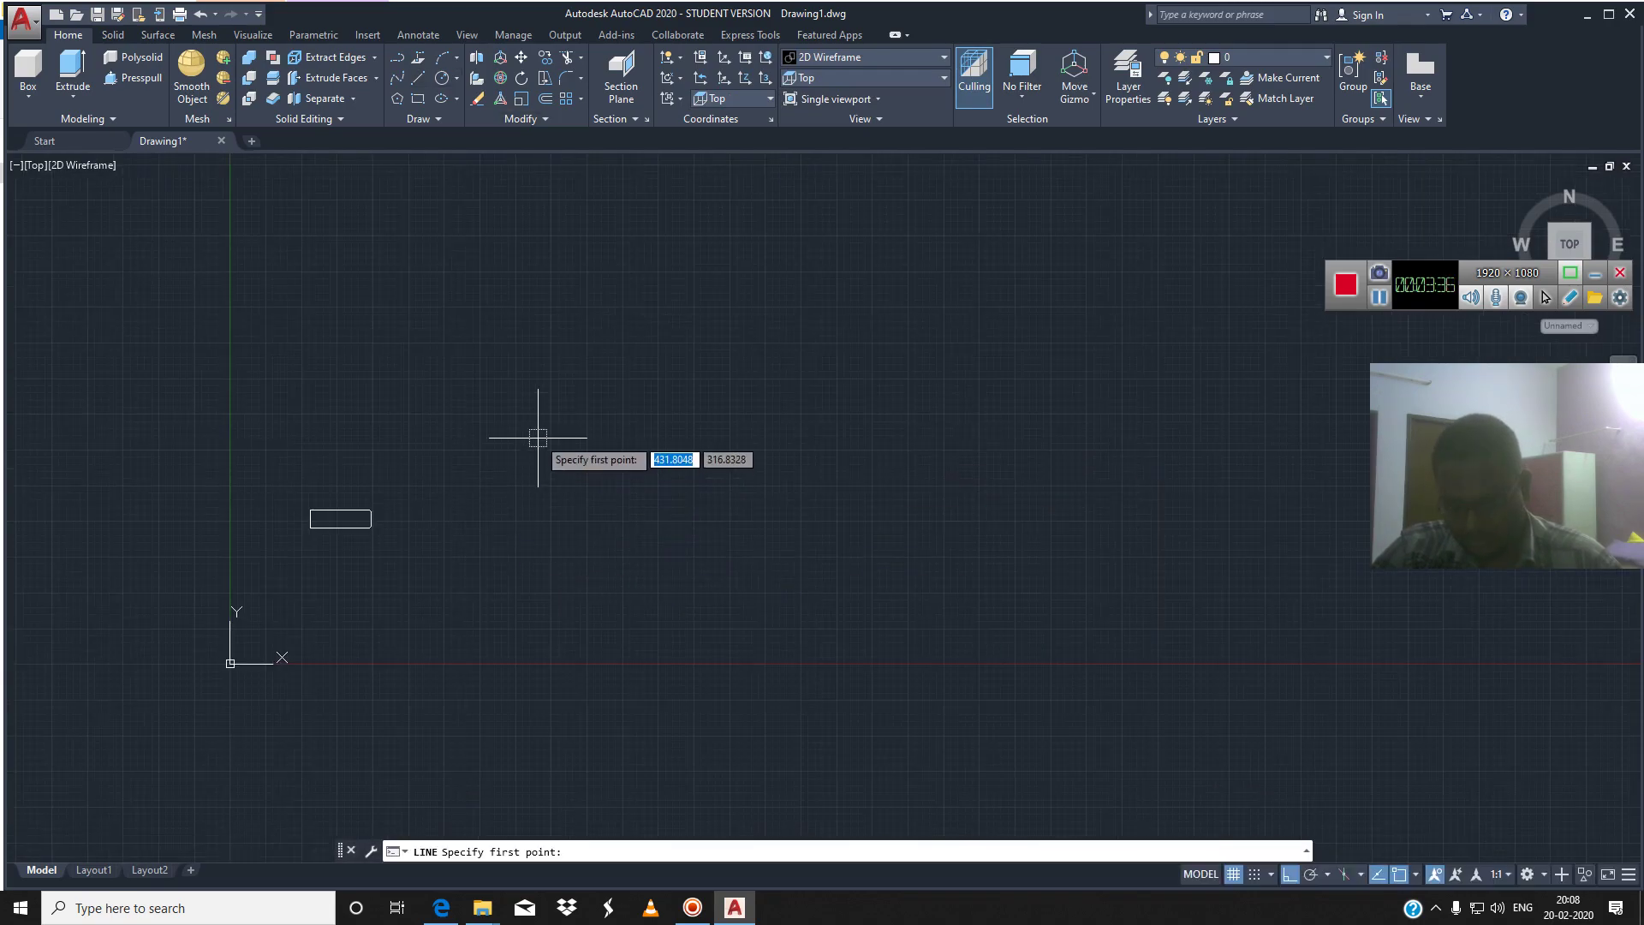
click(552, 353)
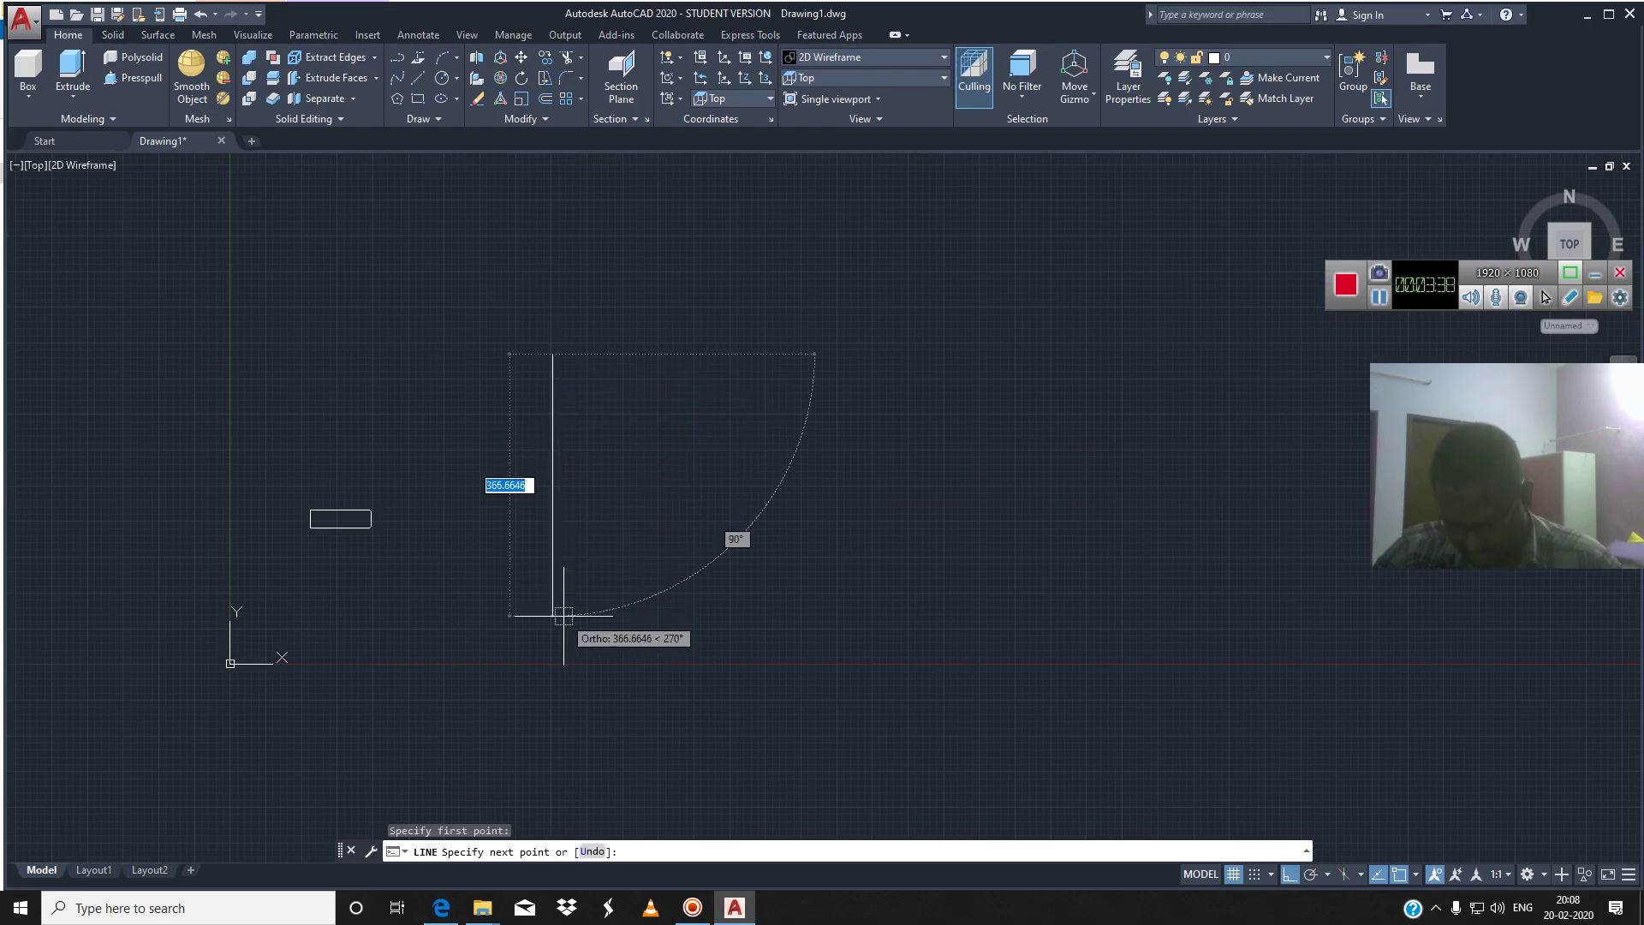
text(25)
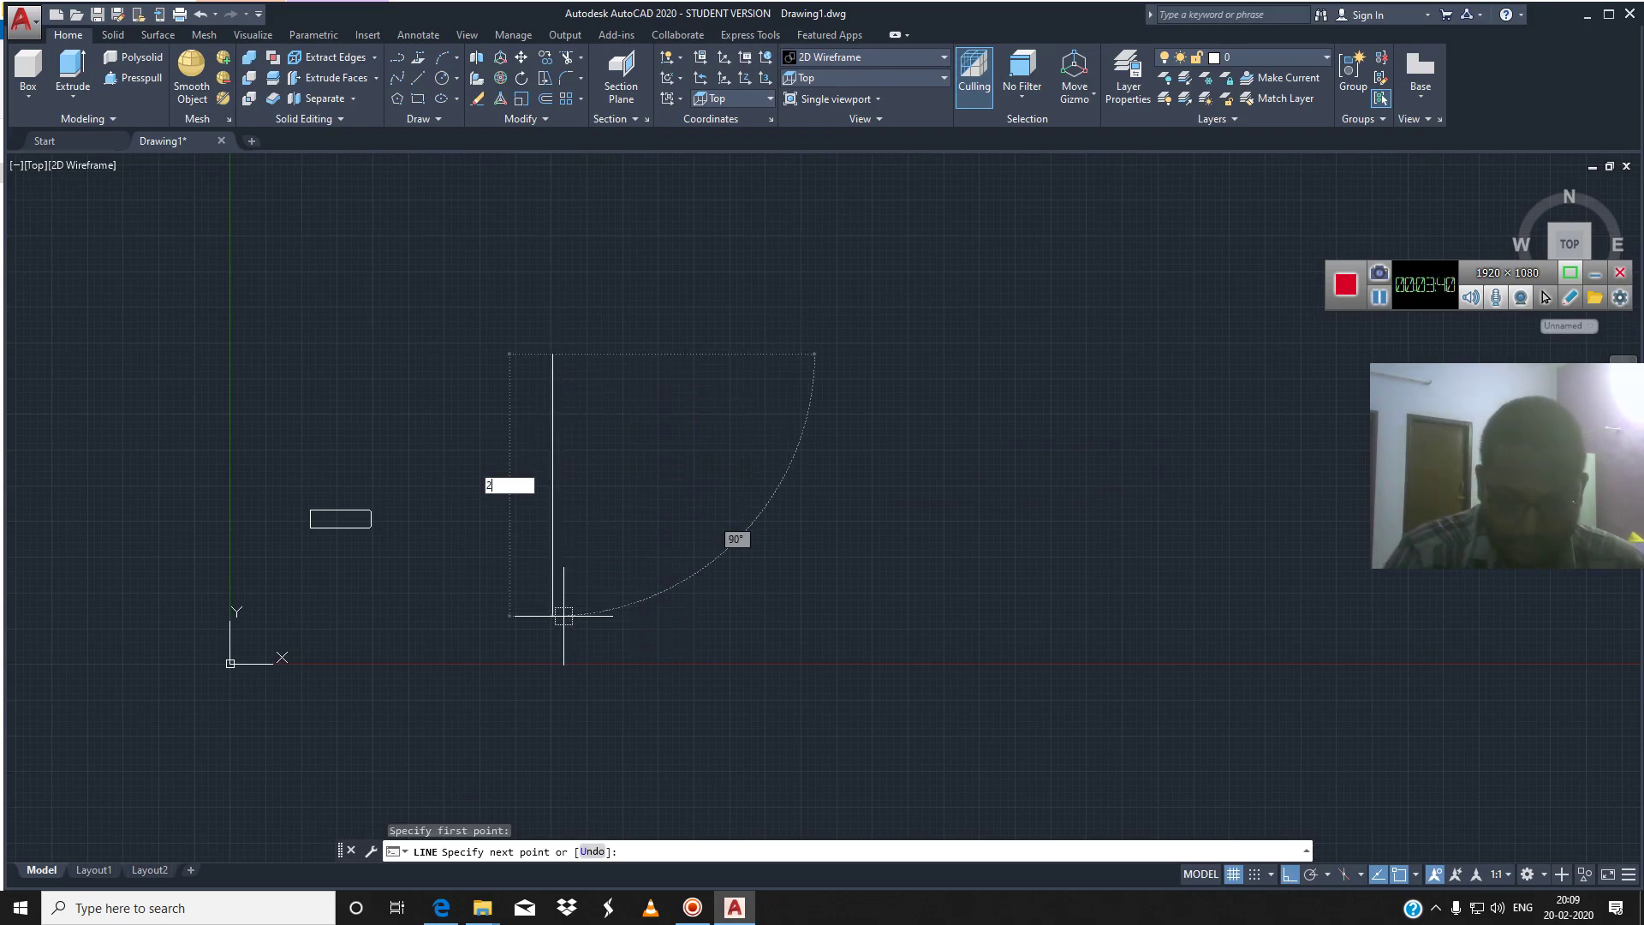
key(Return)
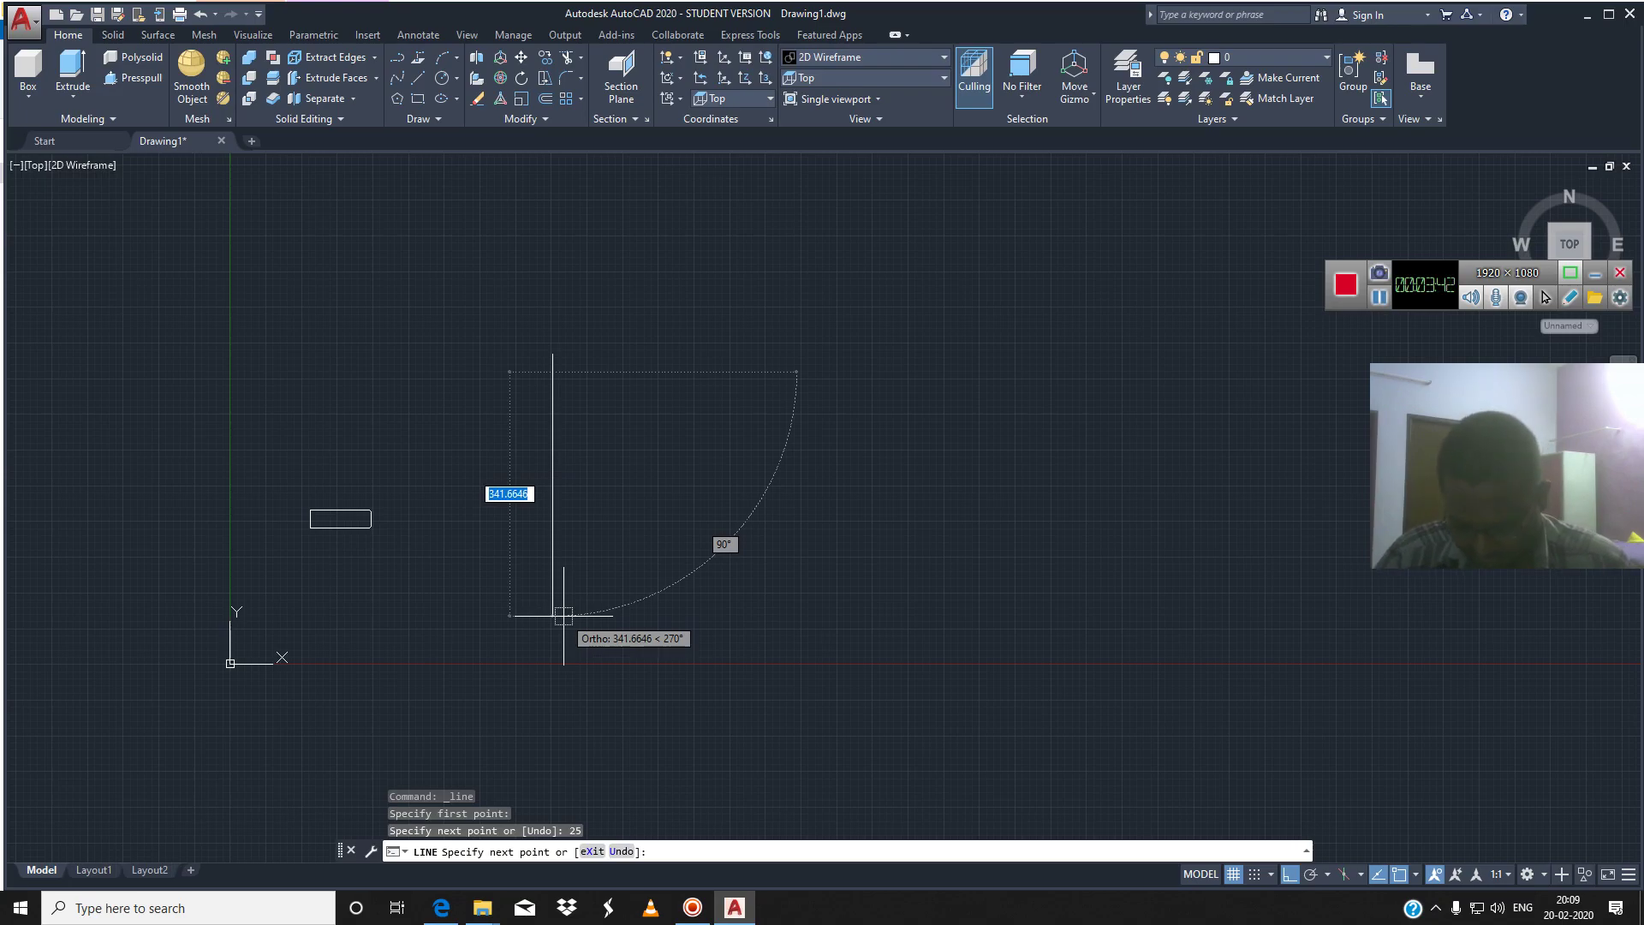
text(25)
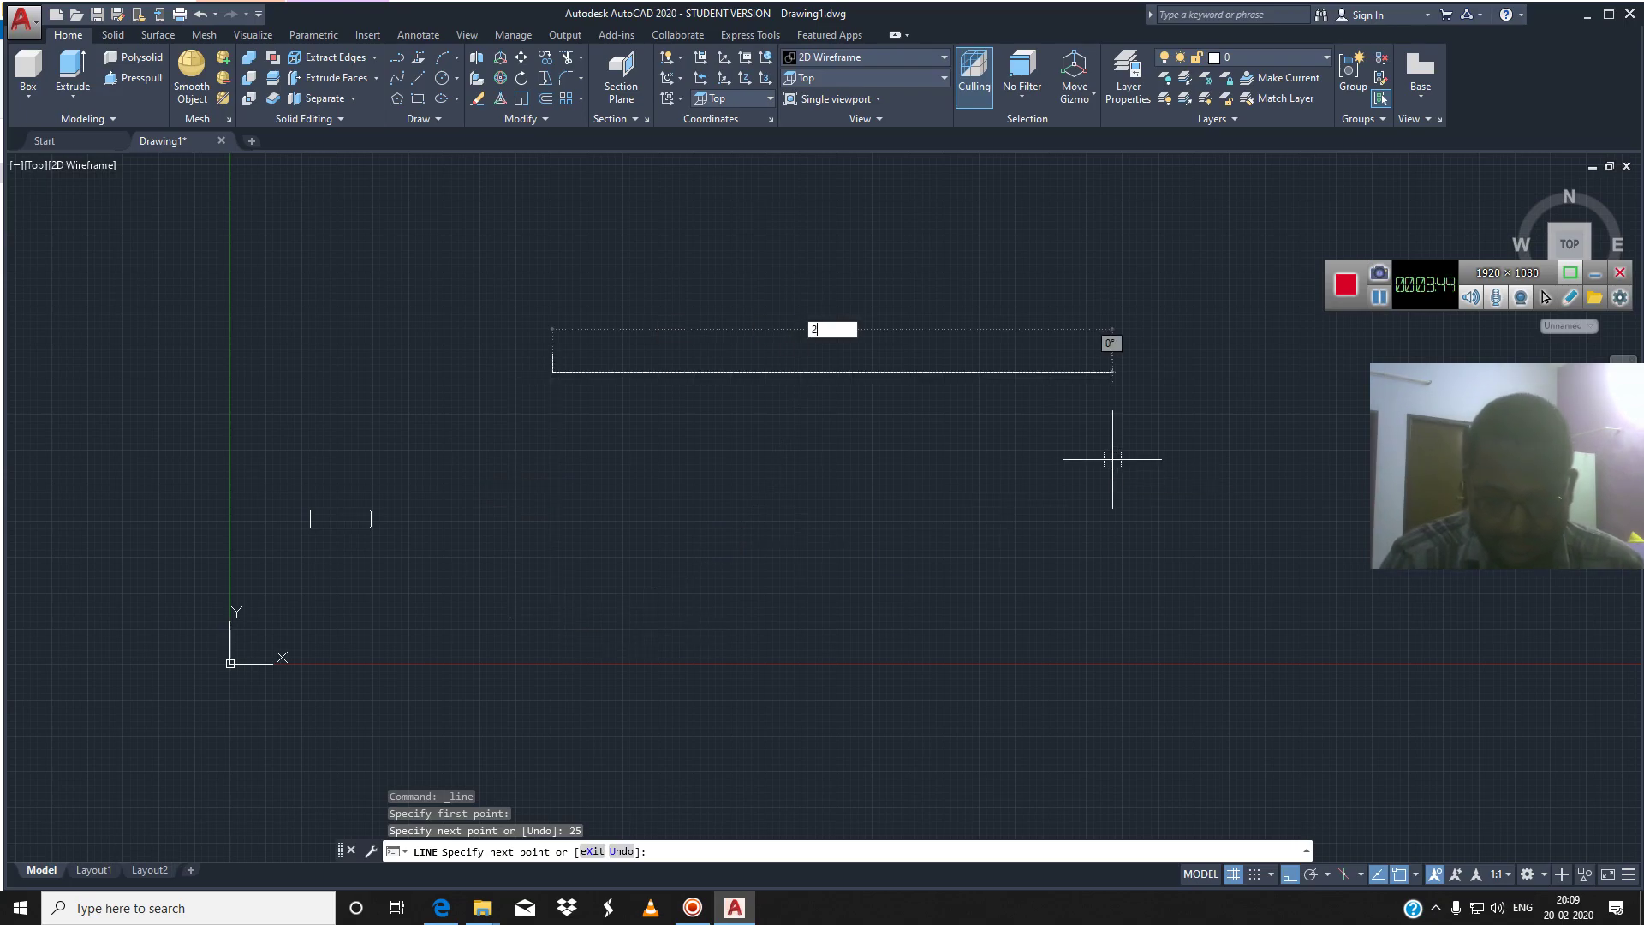
key(Return)
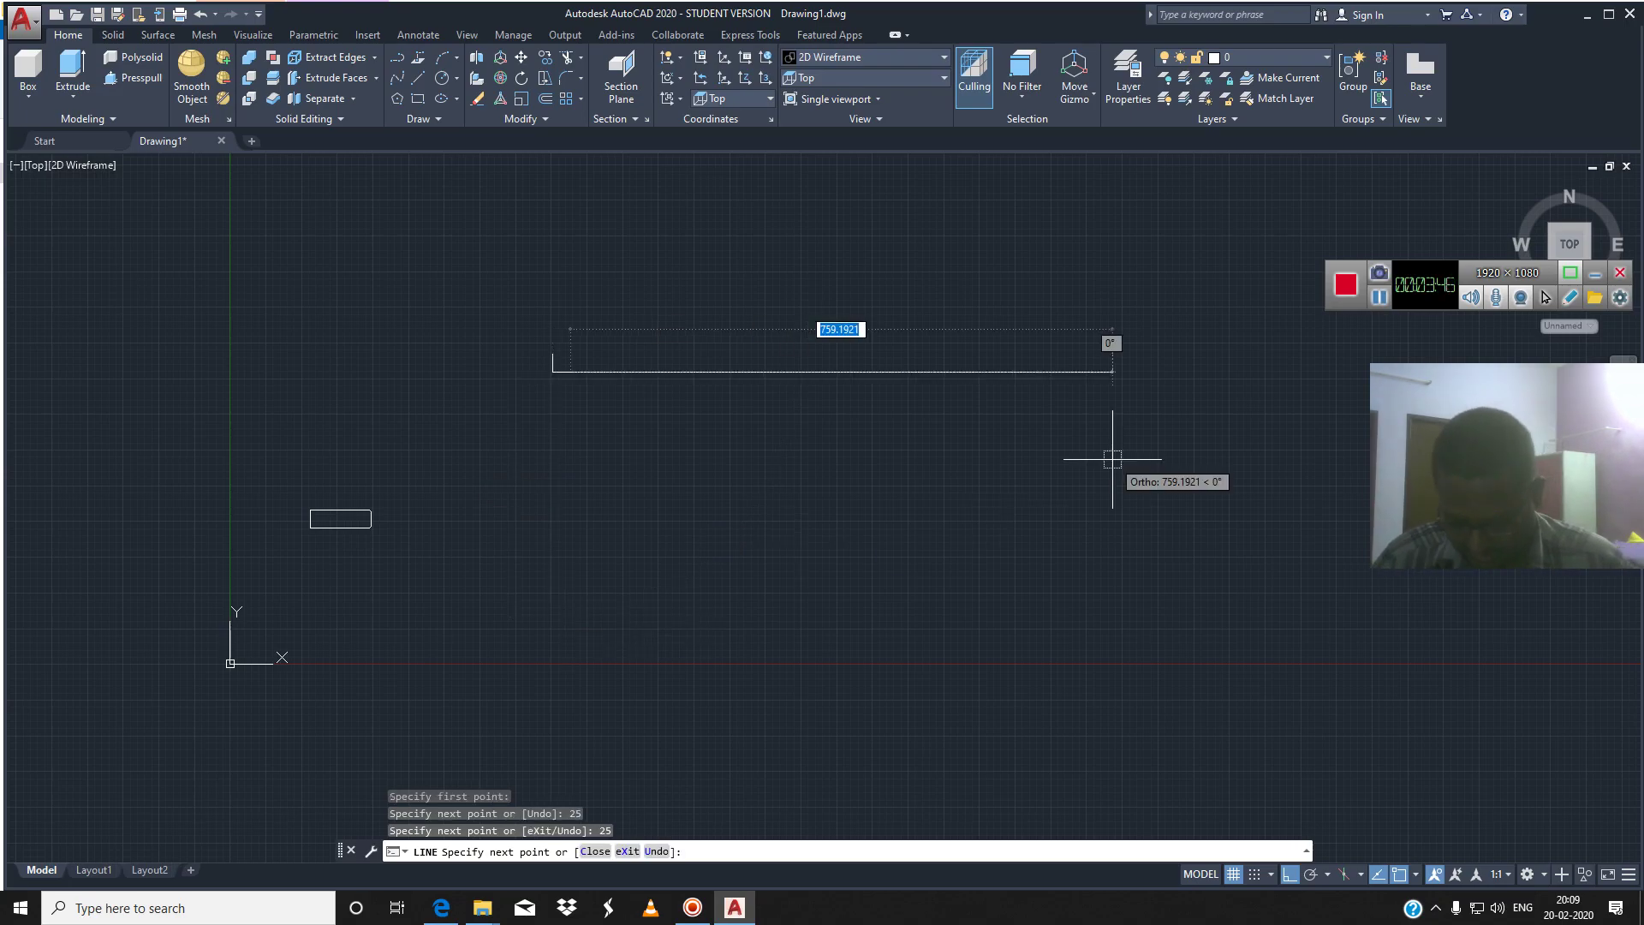
text(25)
key(Return)
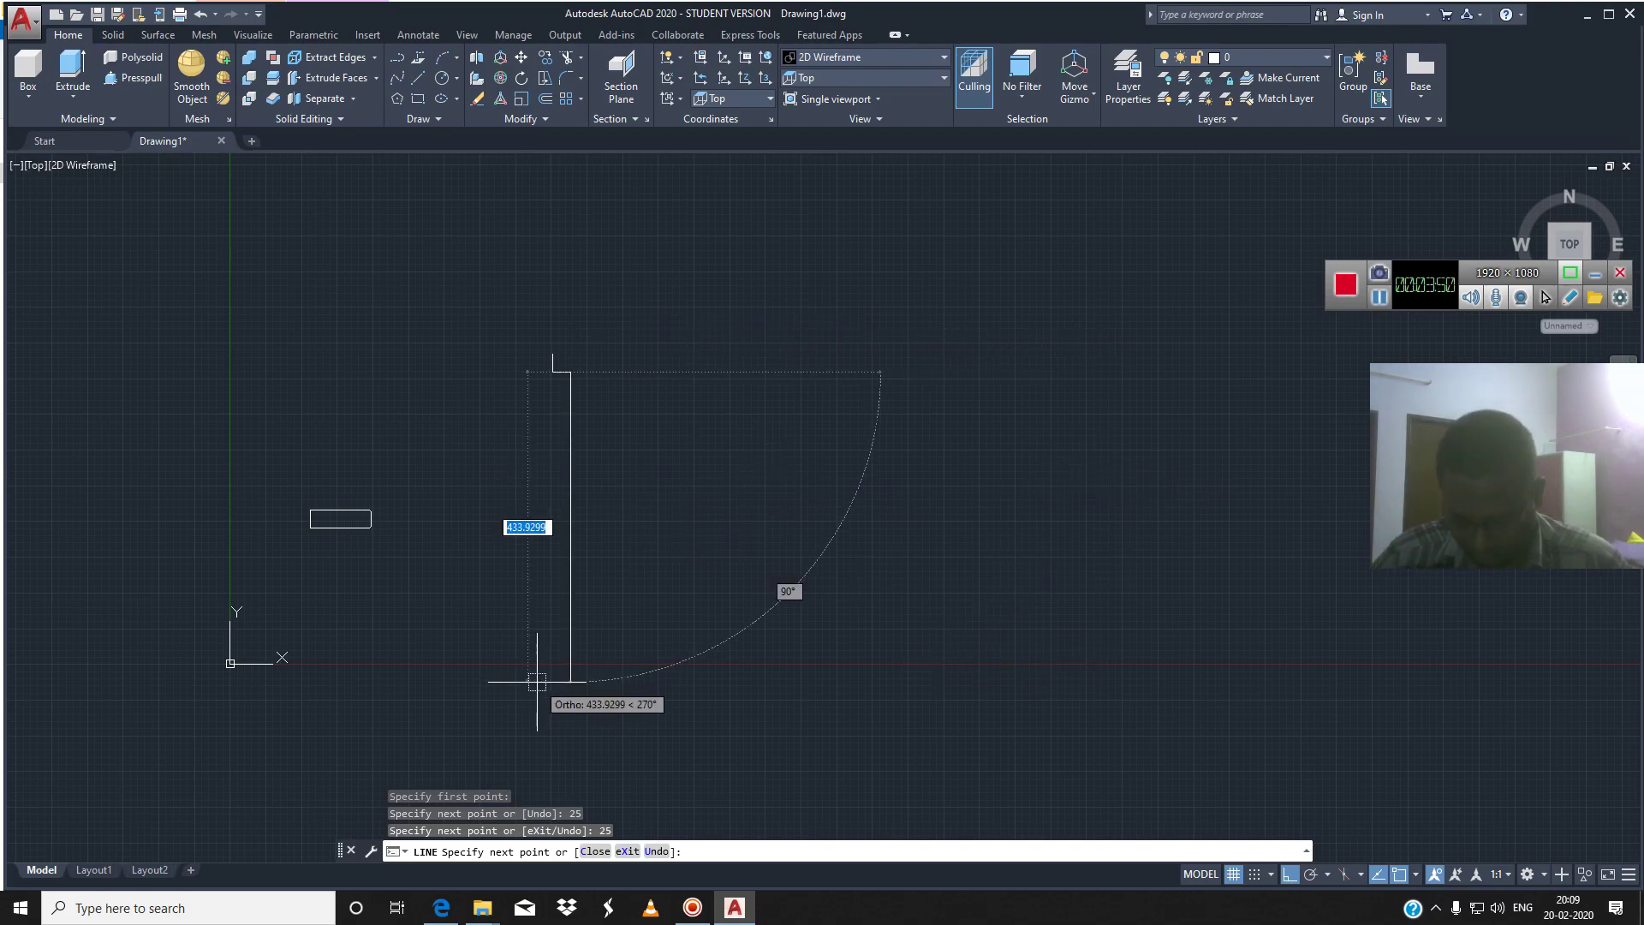
Continue the outline with sides of 12.5, 85.5 and 12.5 units
text(1)
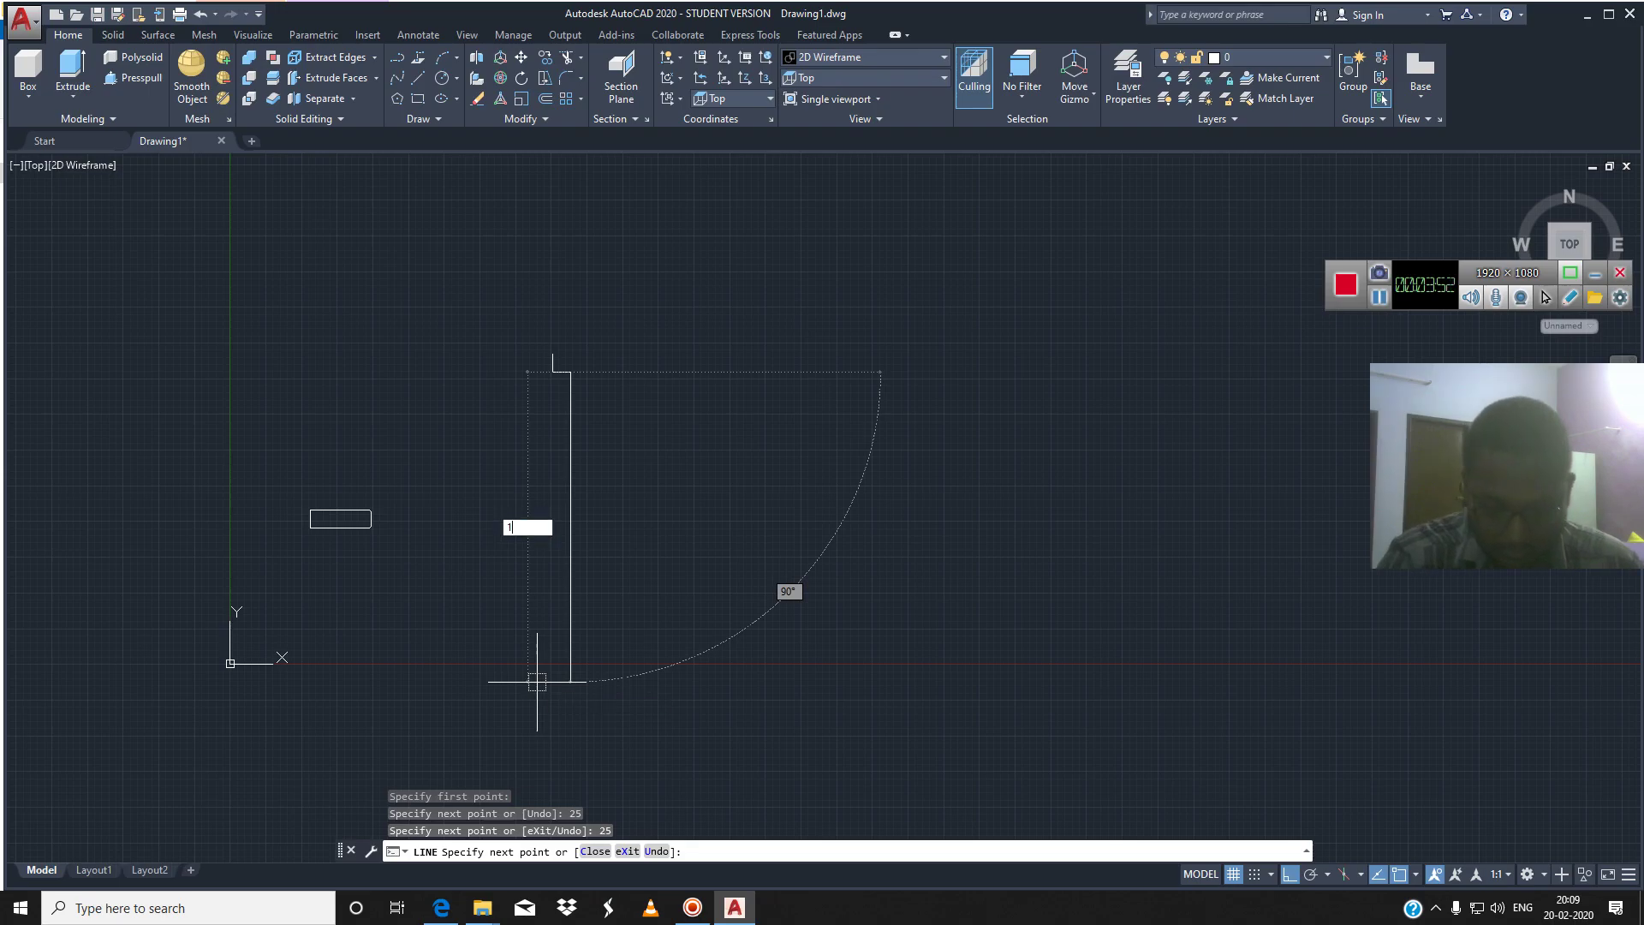
text(2.)
key(Return)
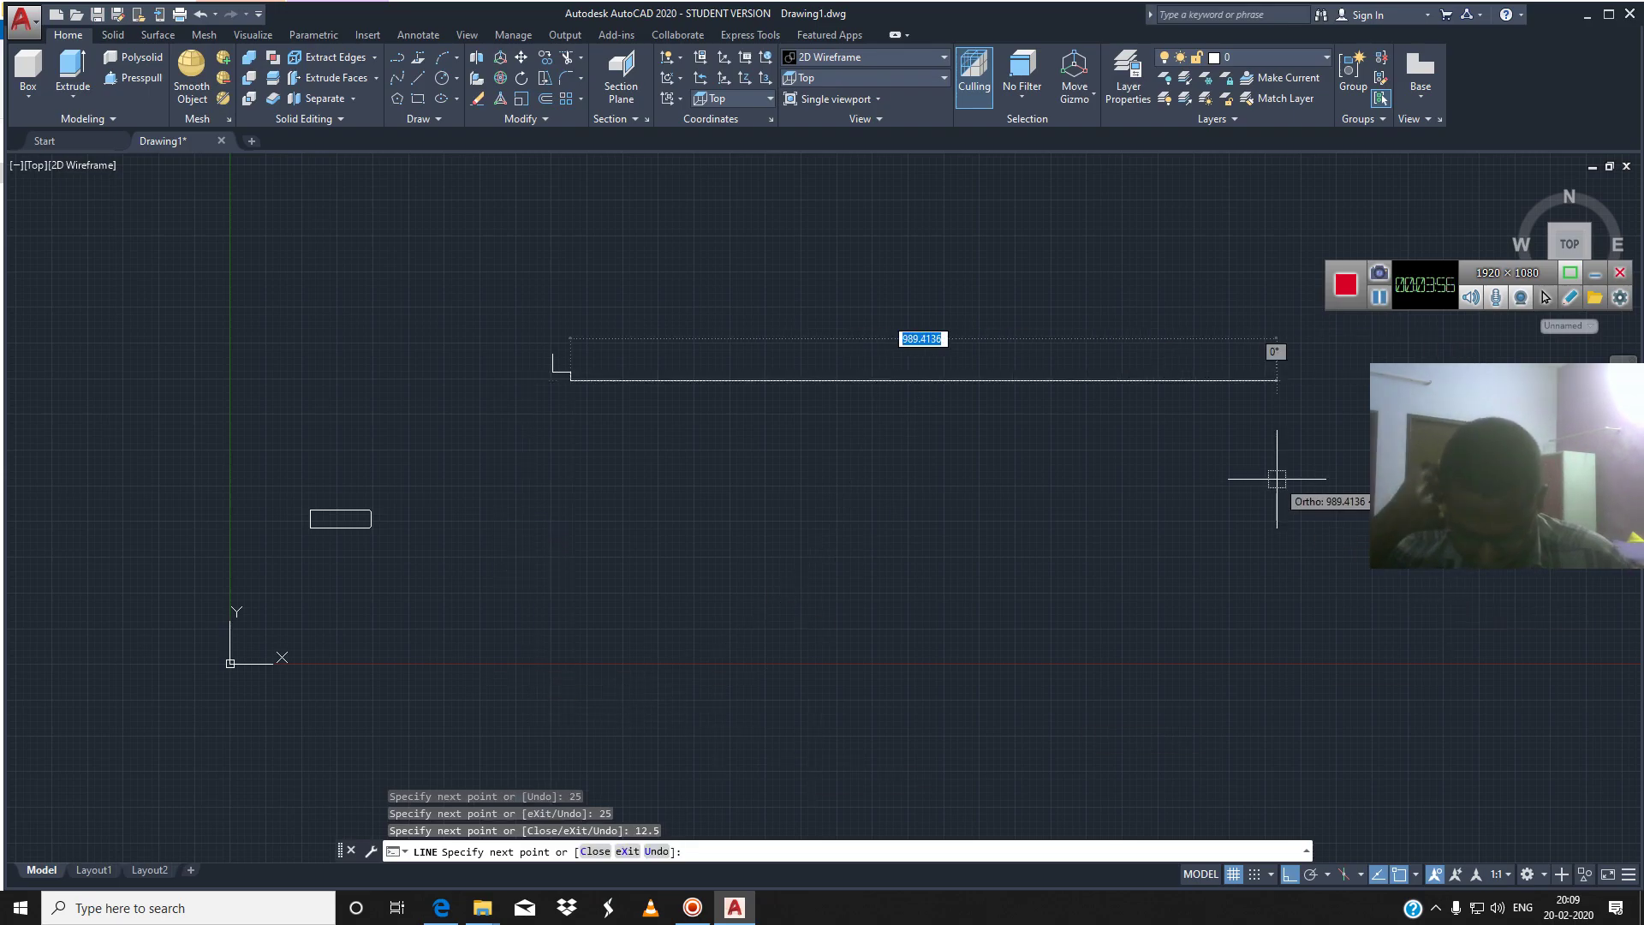
text(85.5)
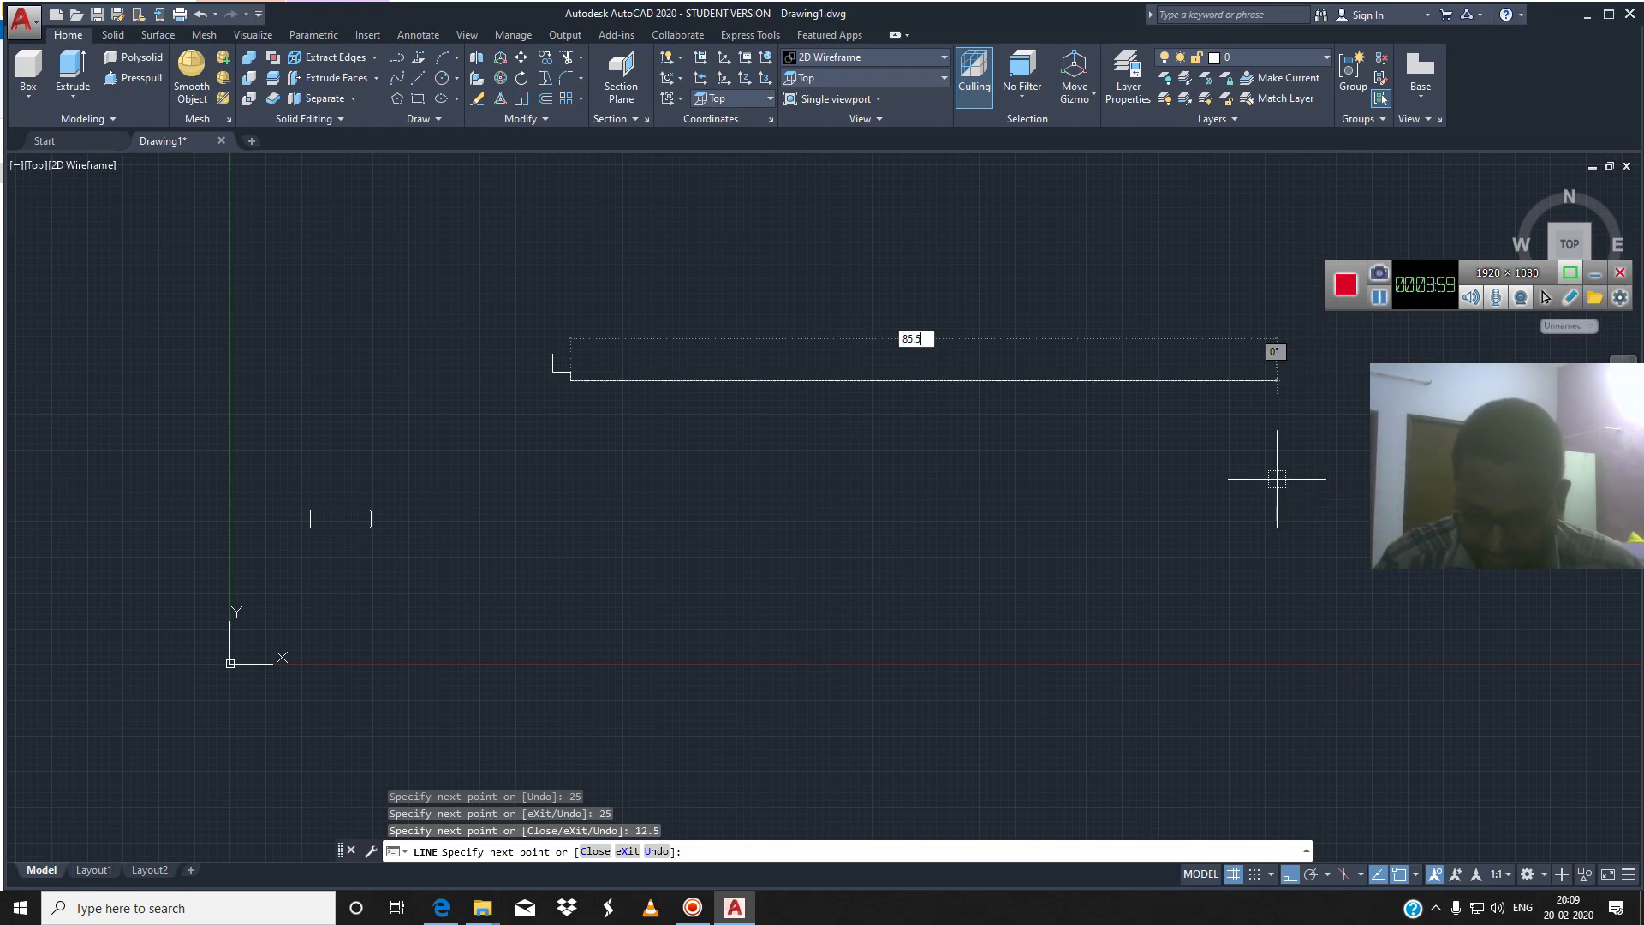
key(Return)
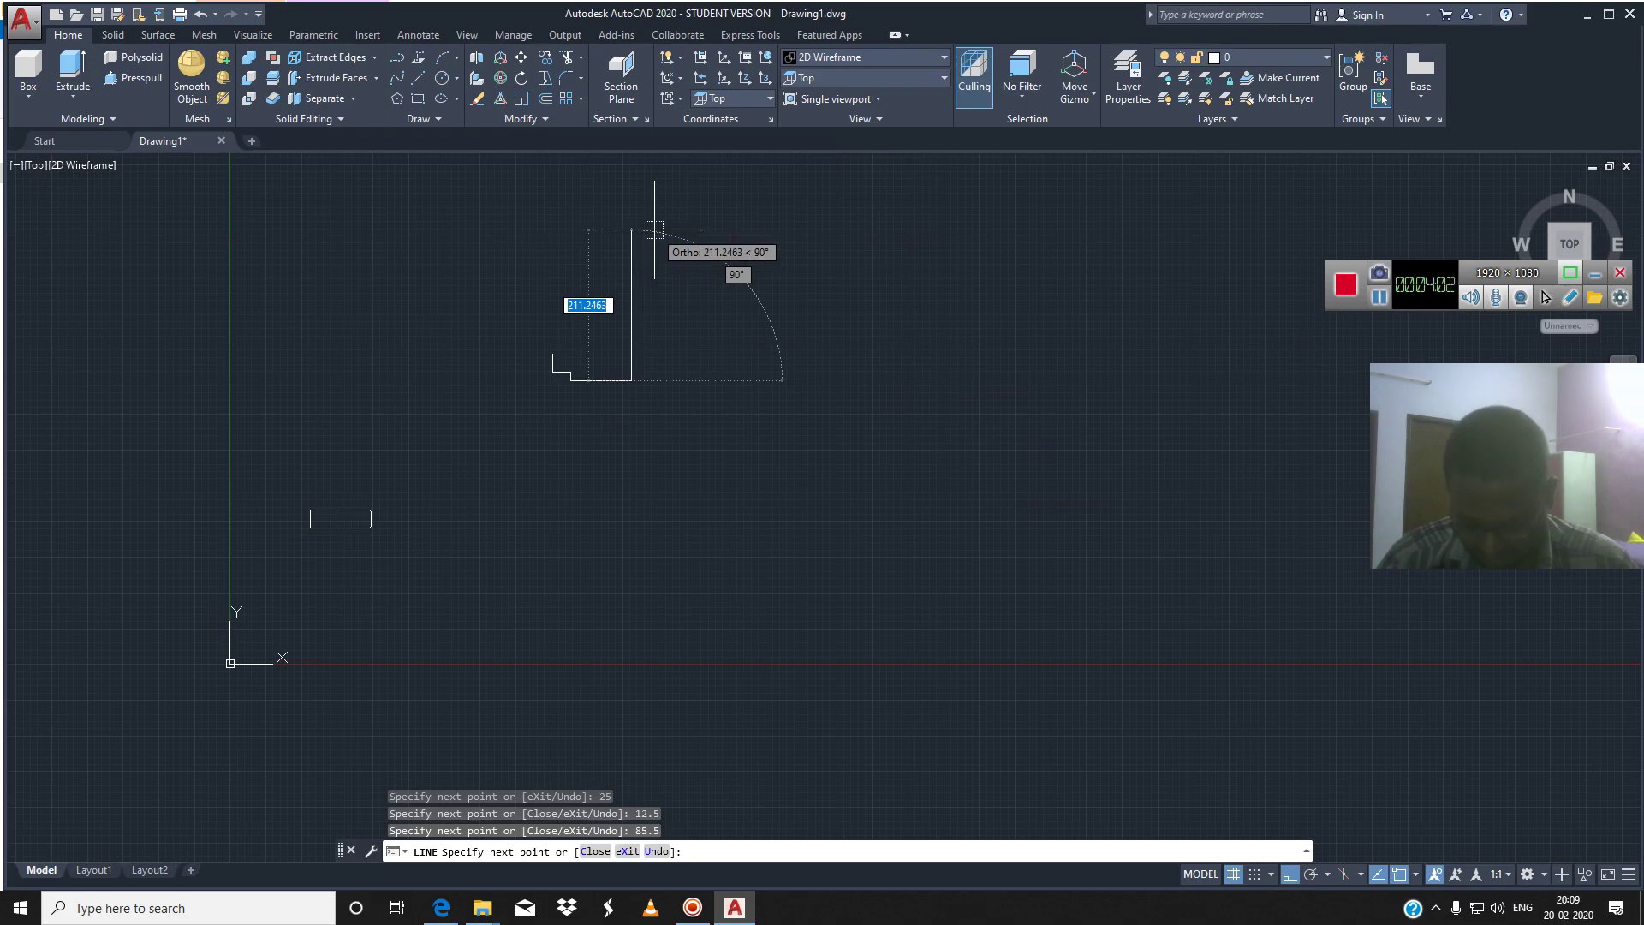
text(12.5)
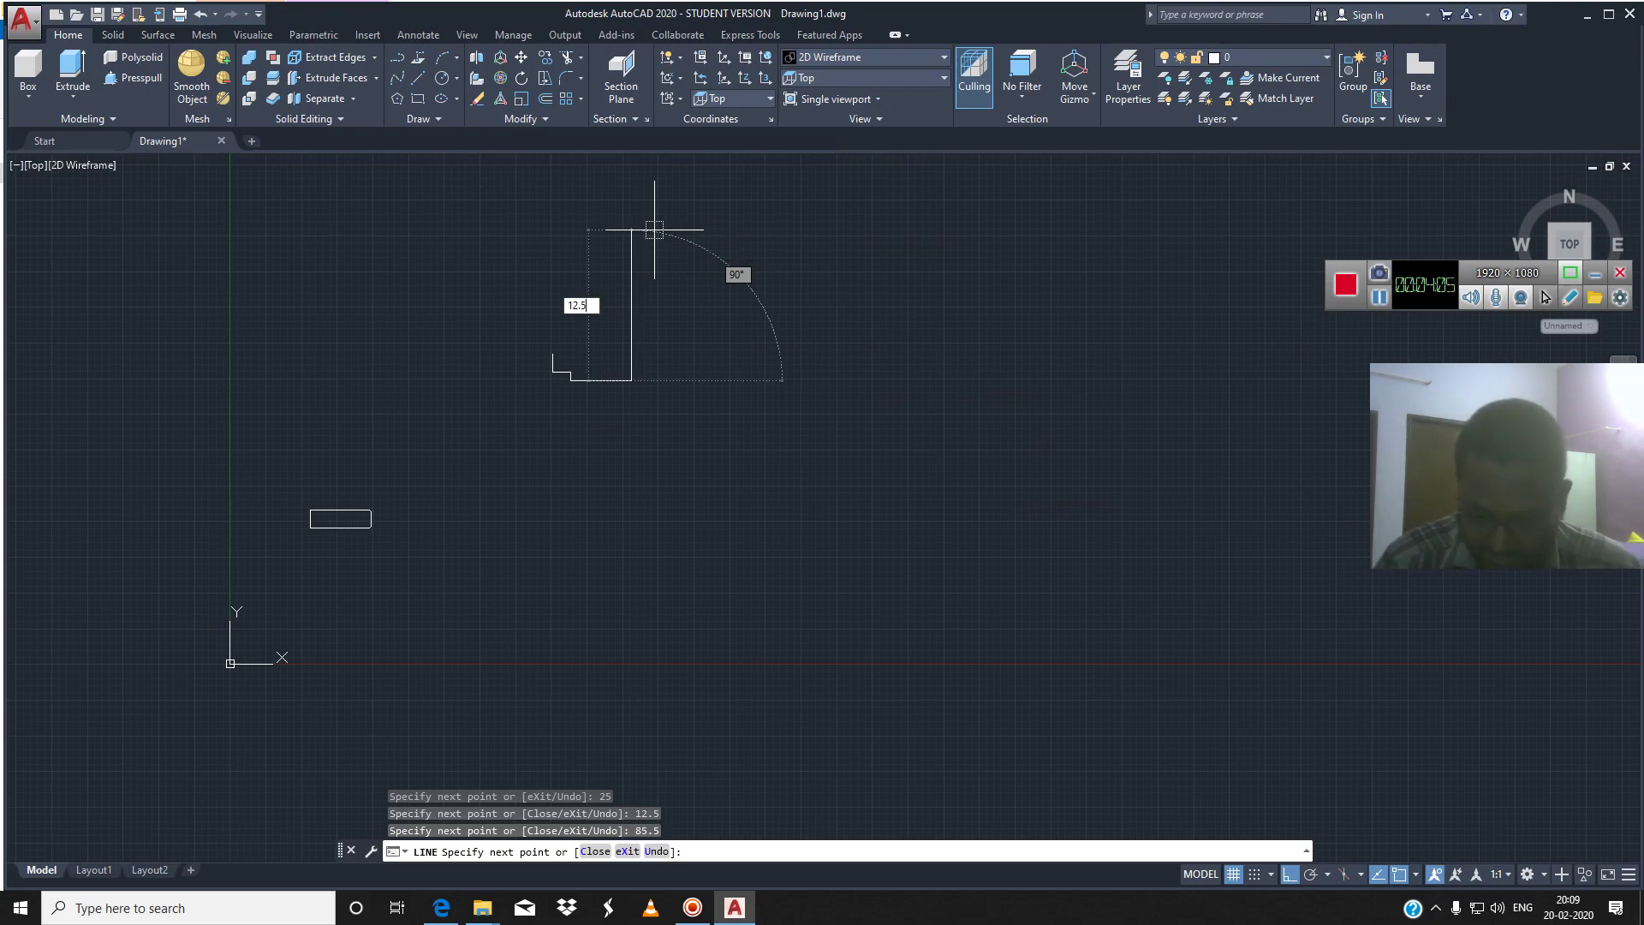
key(Return)
scroll(698, 470, down, 2)
middle_drag(698, 470, 726, 626)
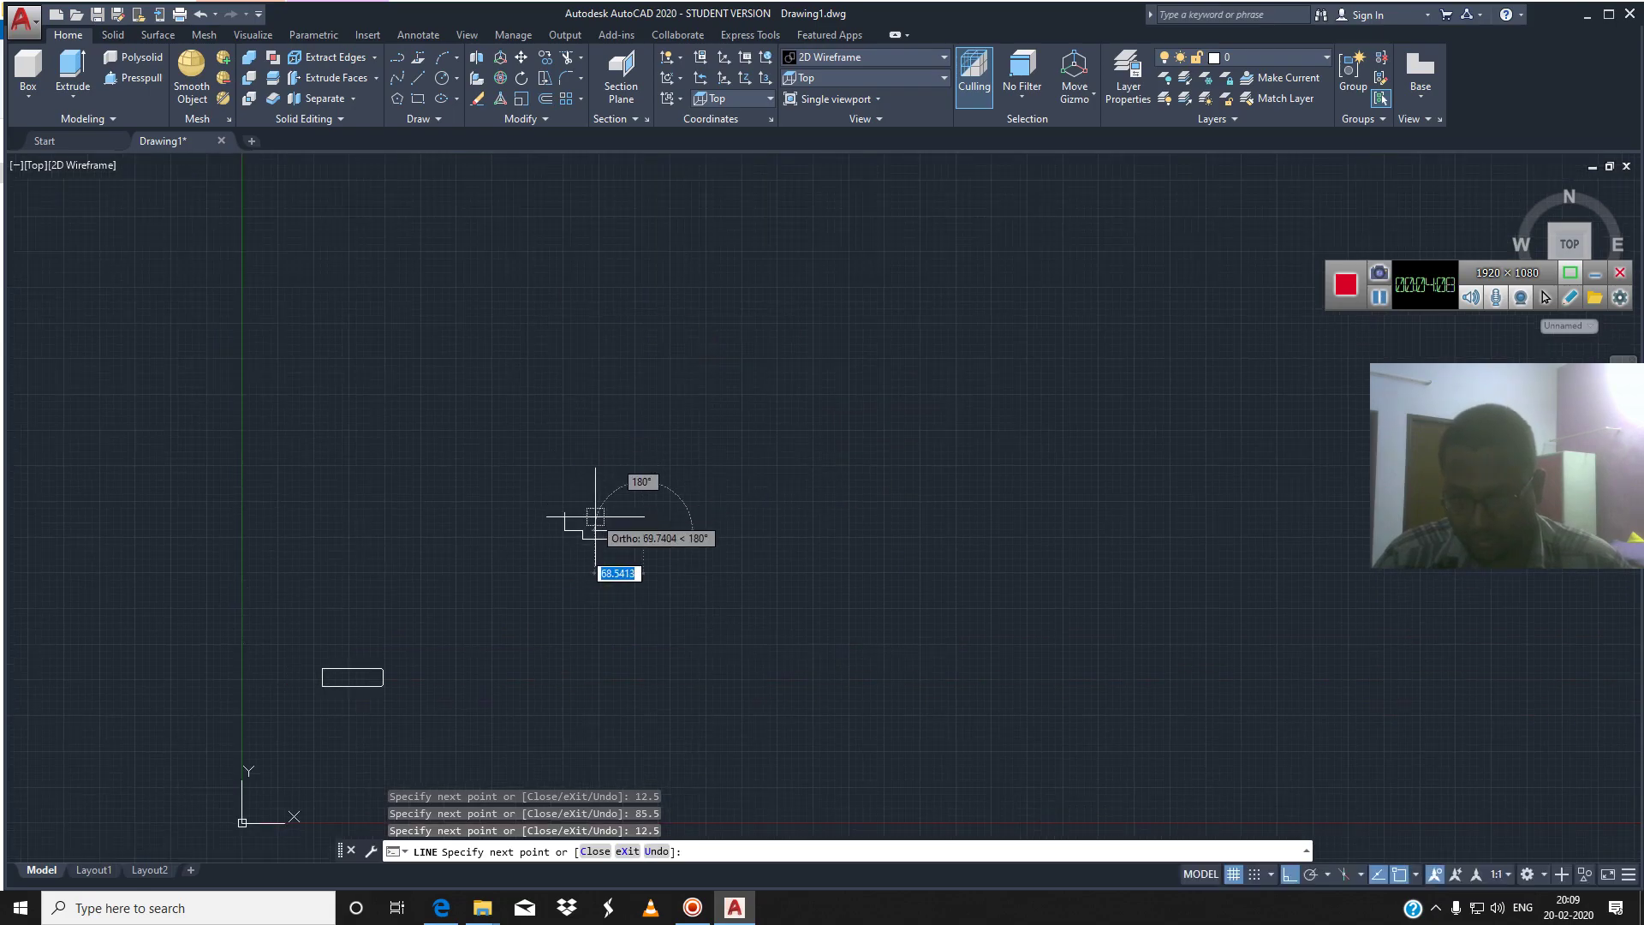
Draw the 70.5, 25, 70.5 and 12.5 sides of the bracket outline
scroll(597, 514, up, 5)
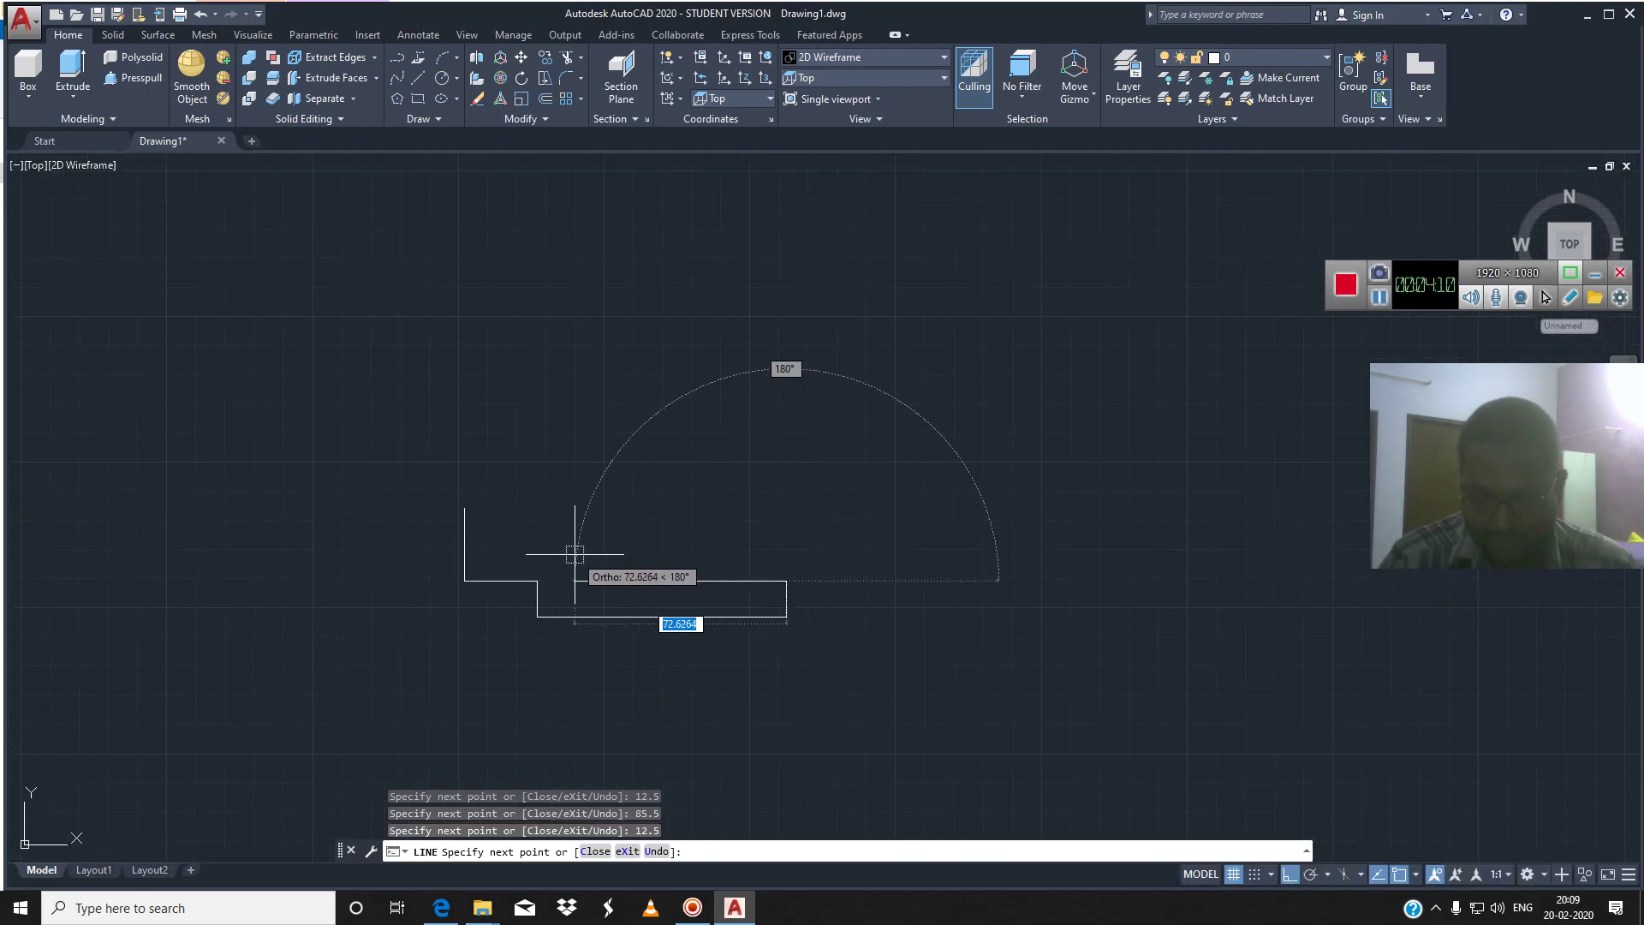
text(70.)
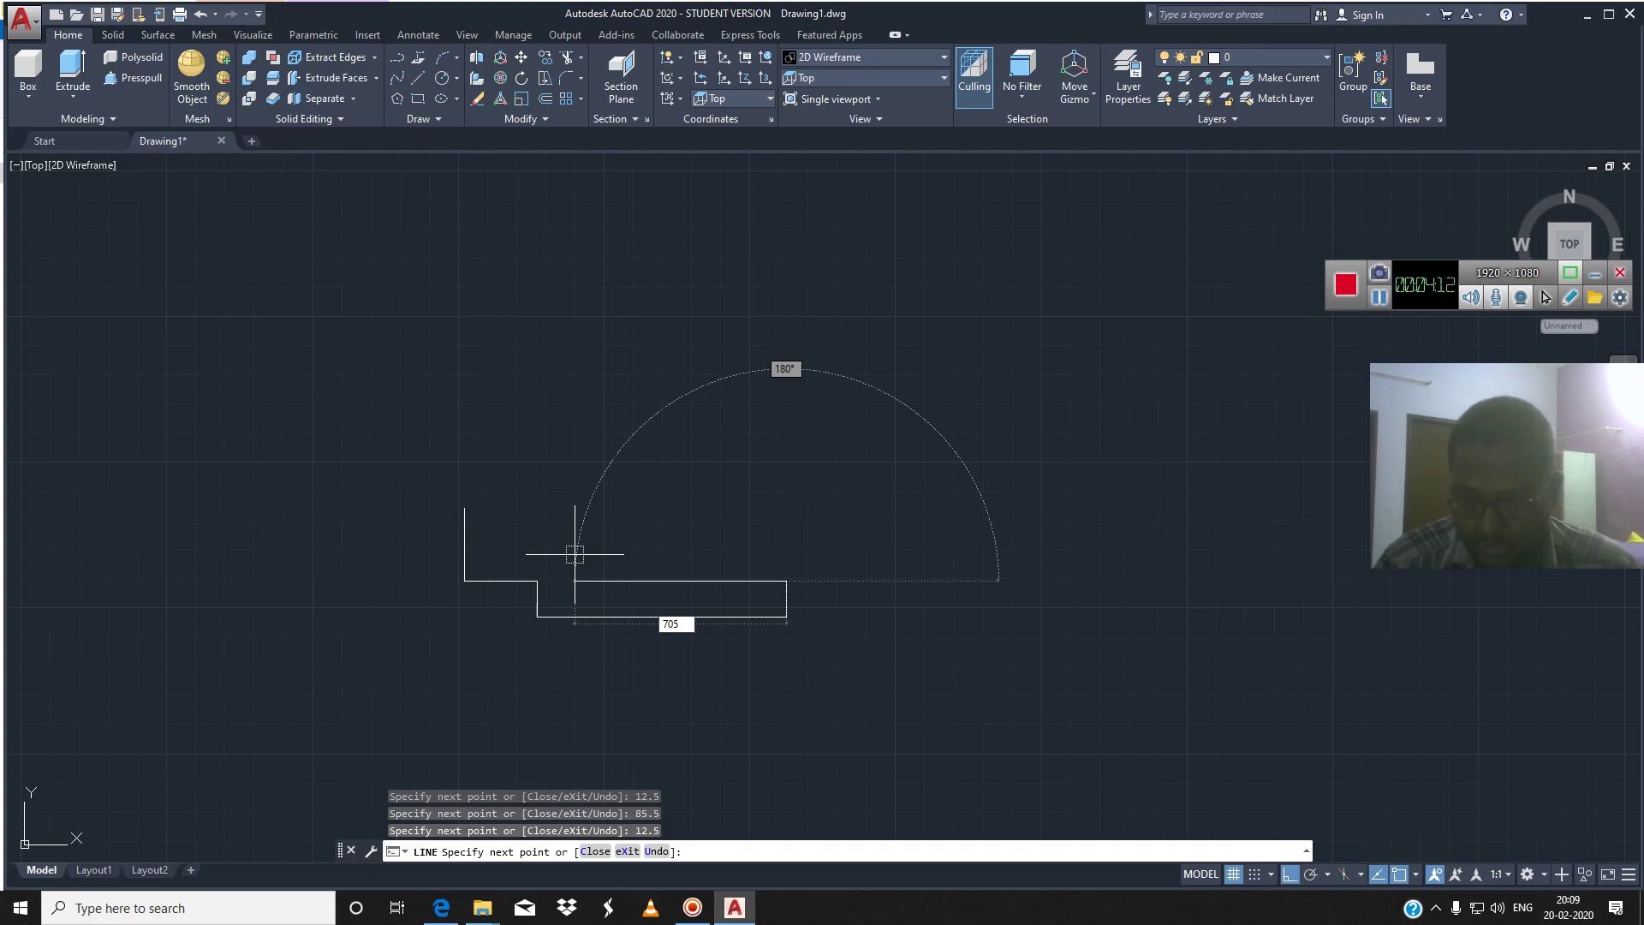
text(5)
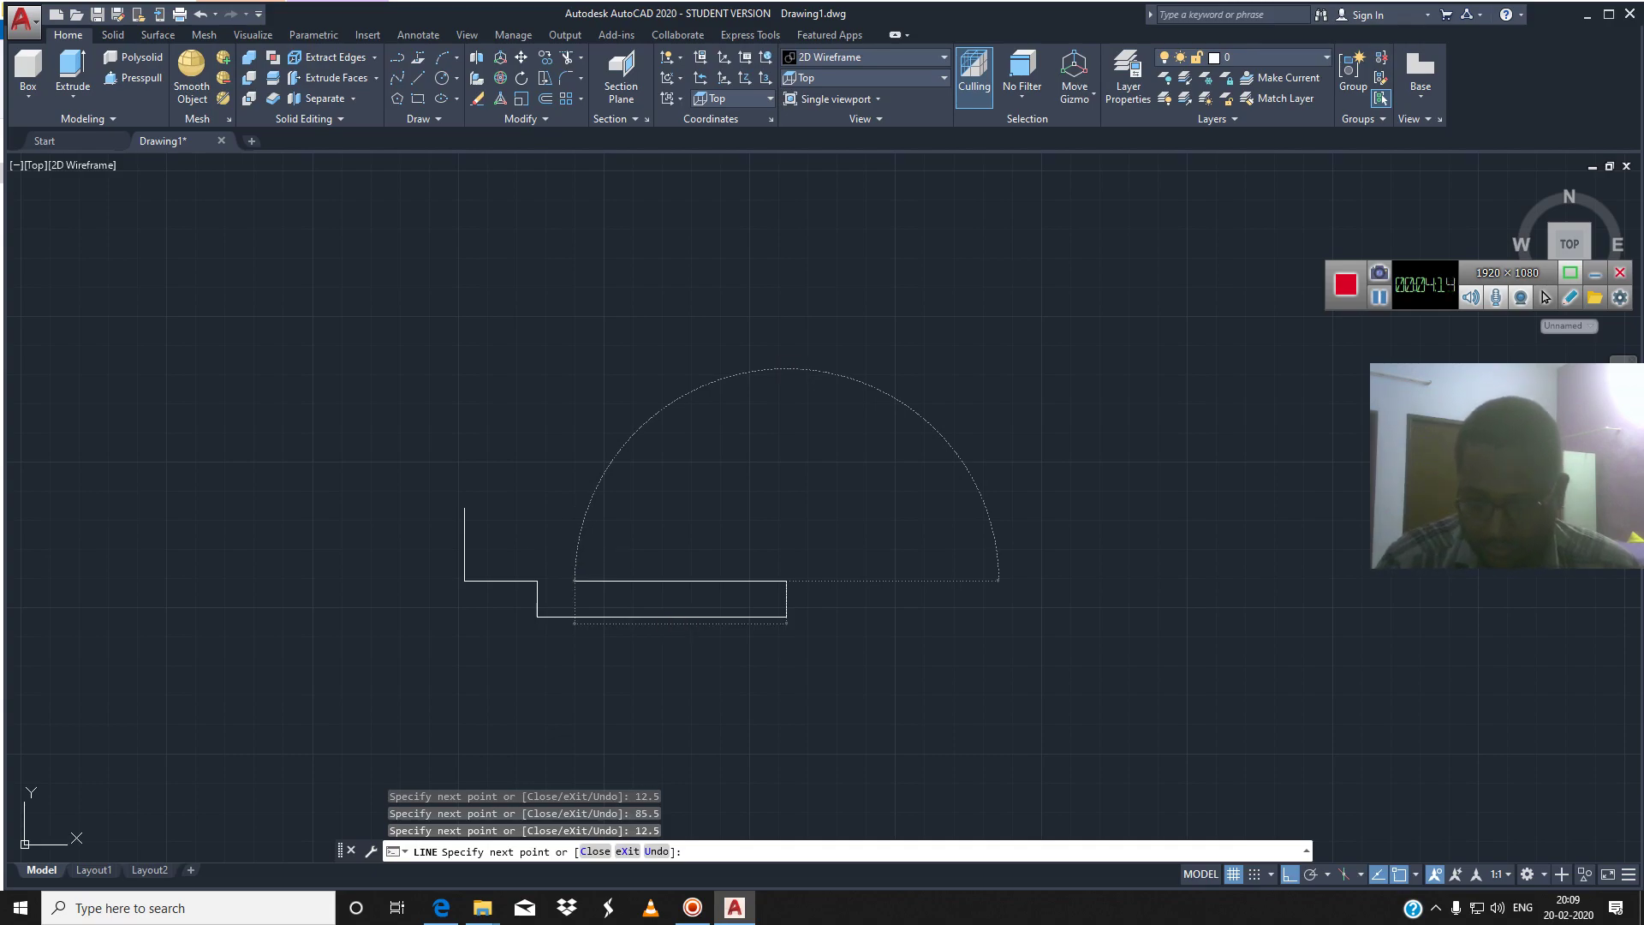
key(Return)
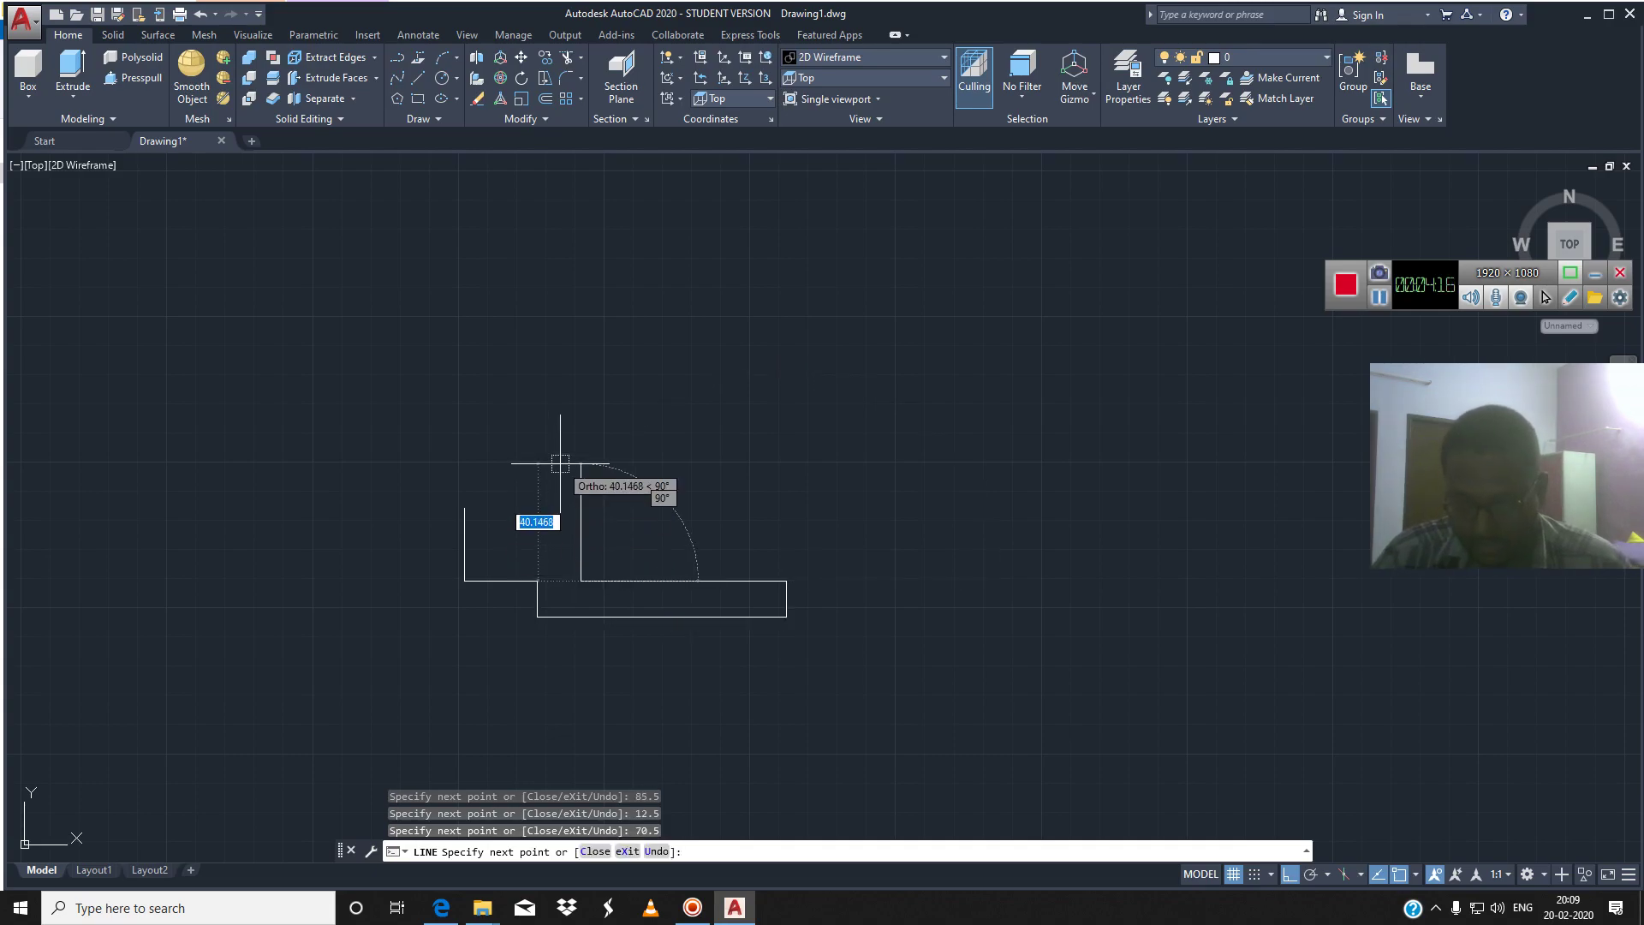
text(25)
key(Return)
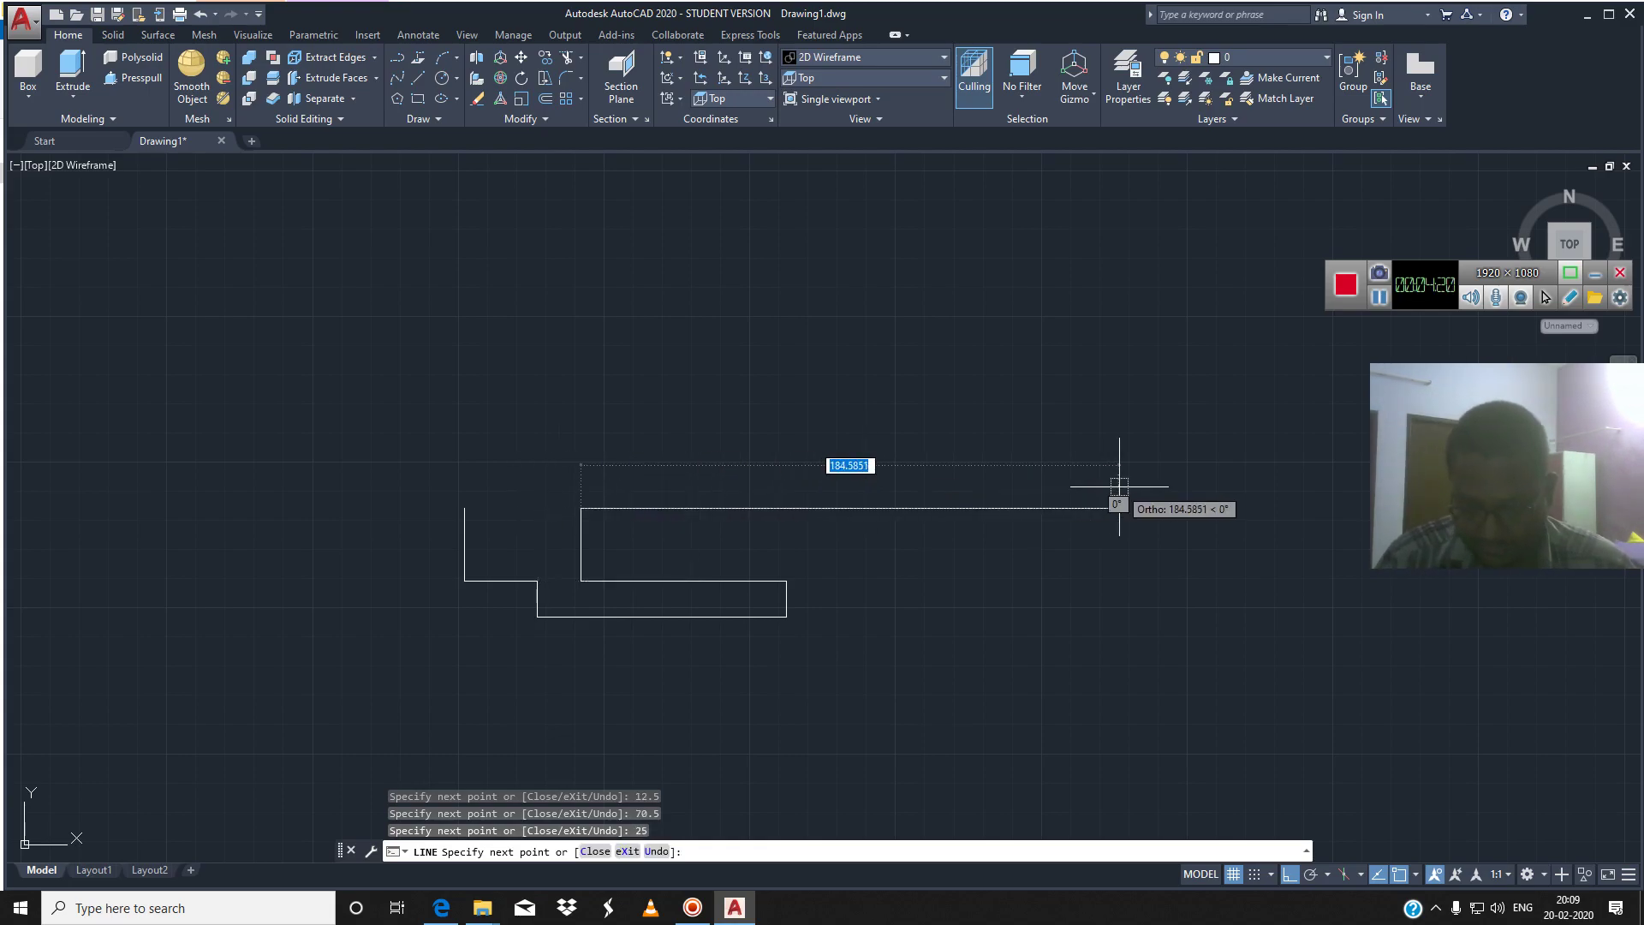
text(70.5)
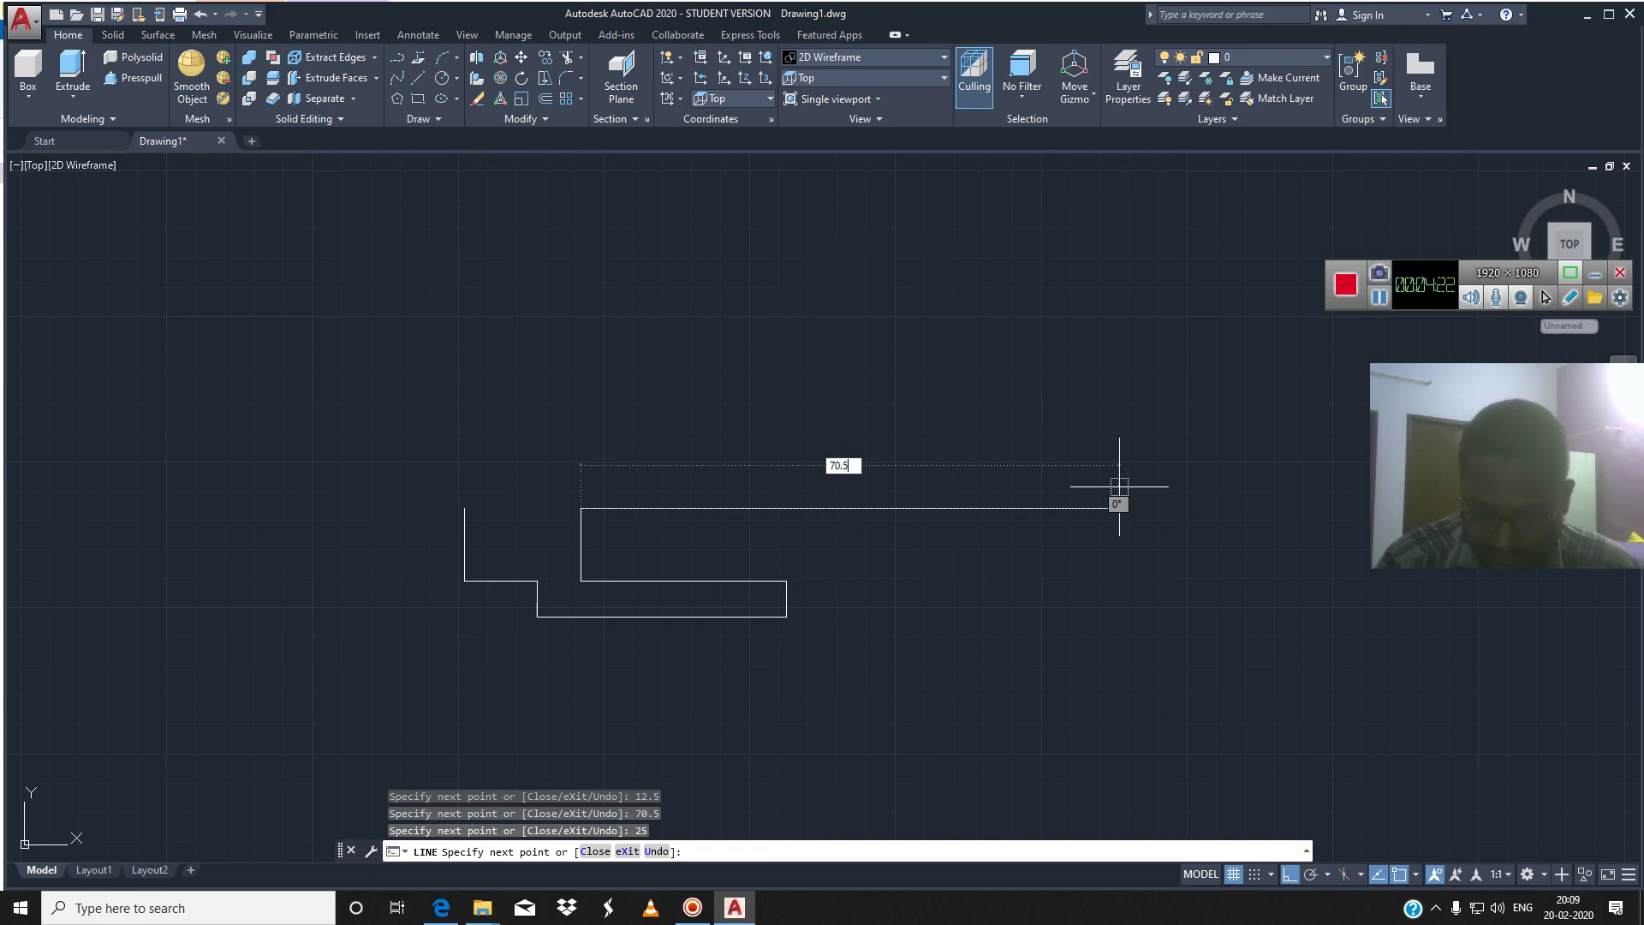
key(Return)
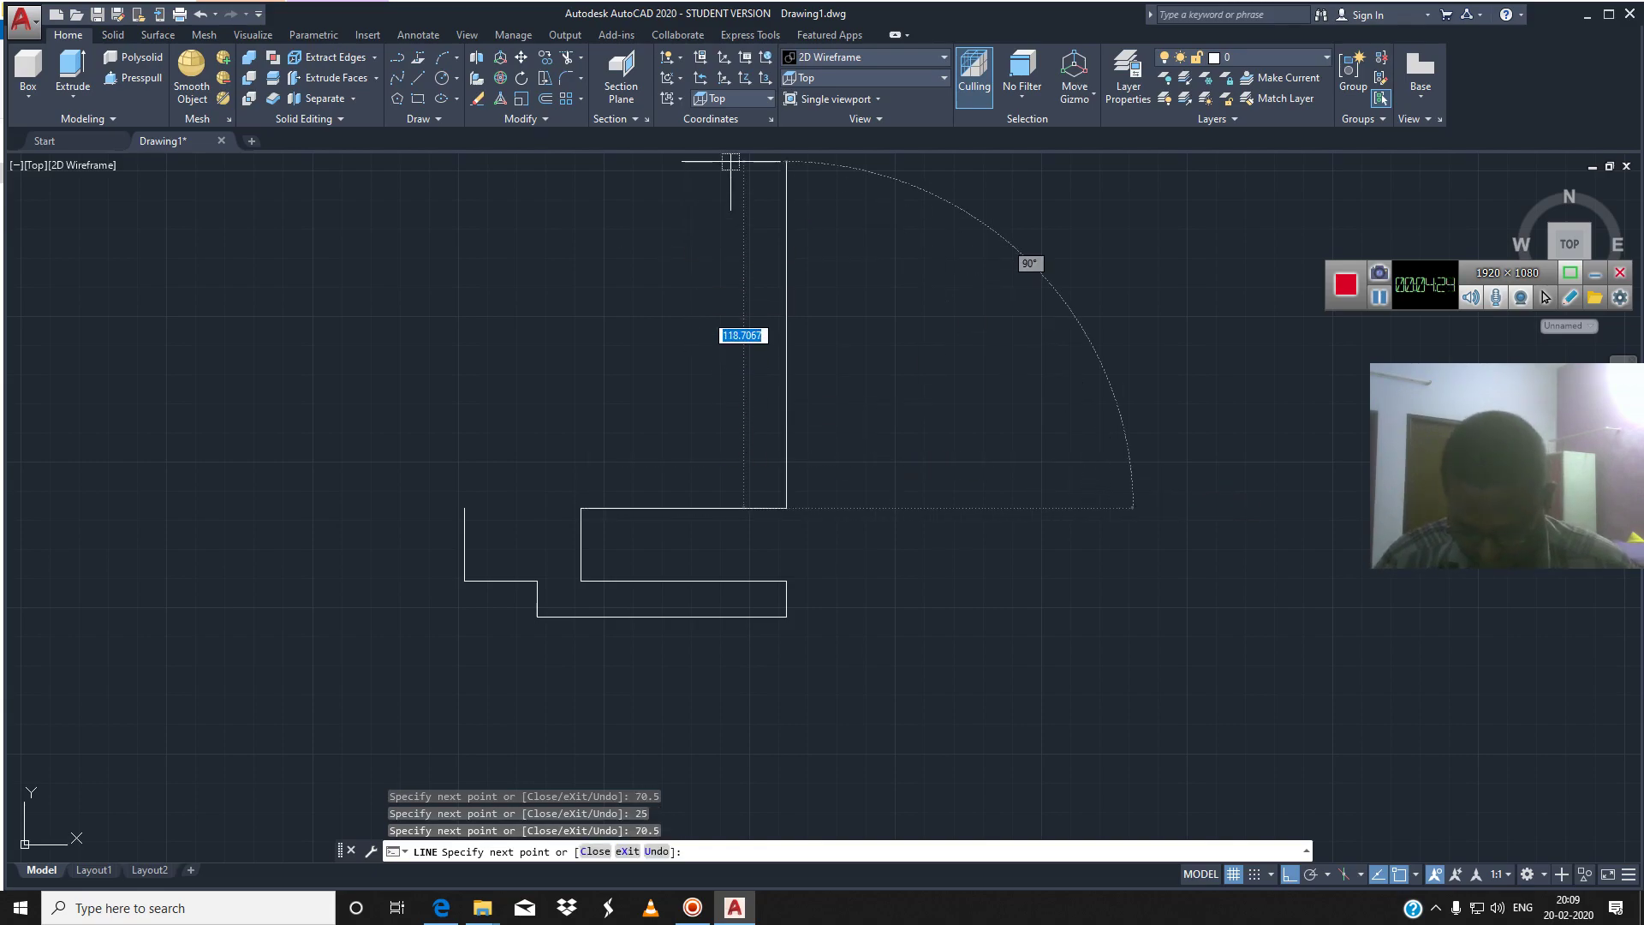
text(12.5)
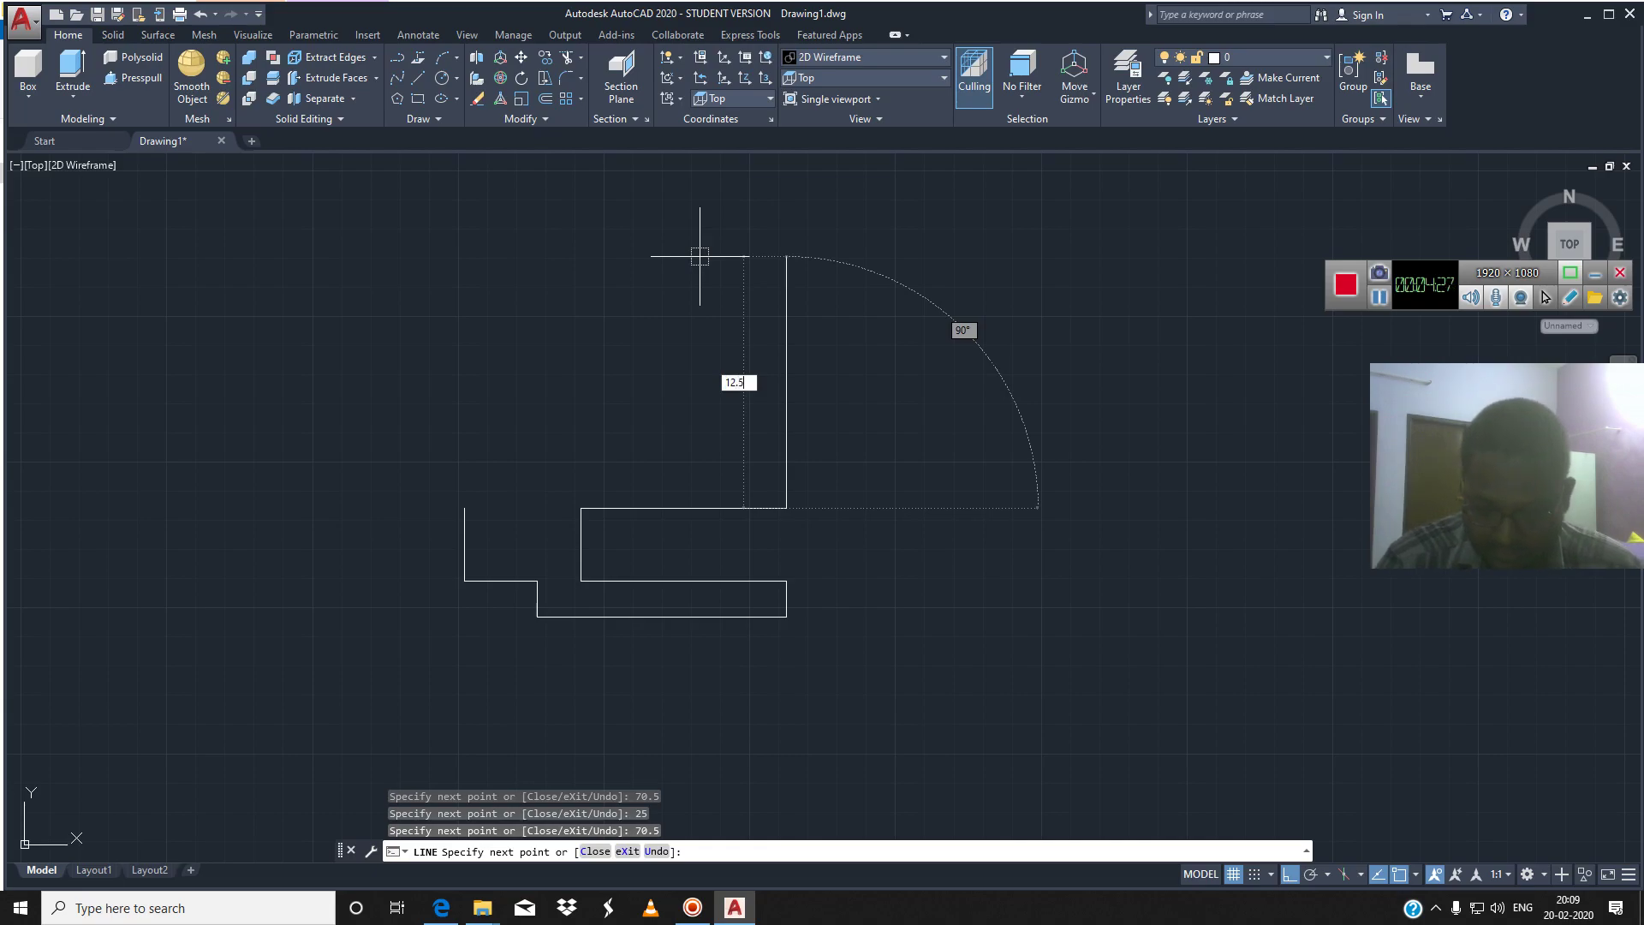
key(Return)
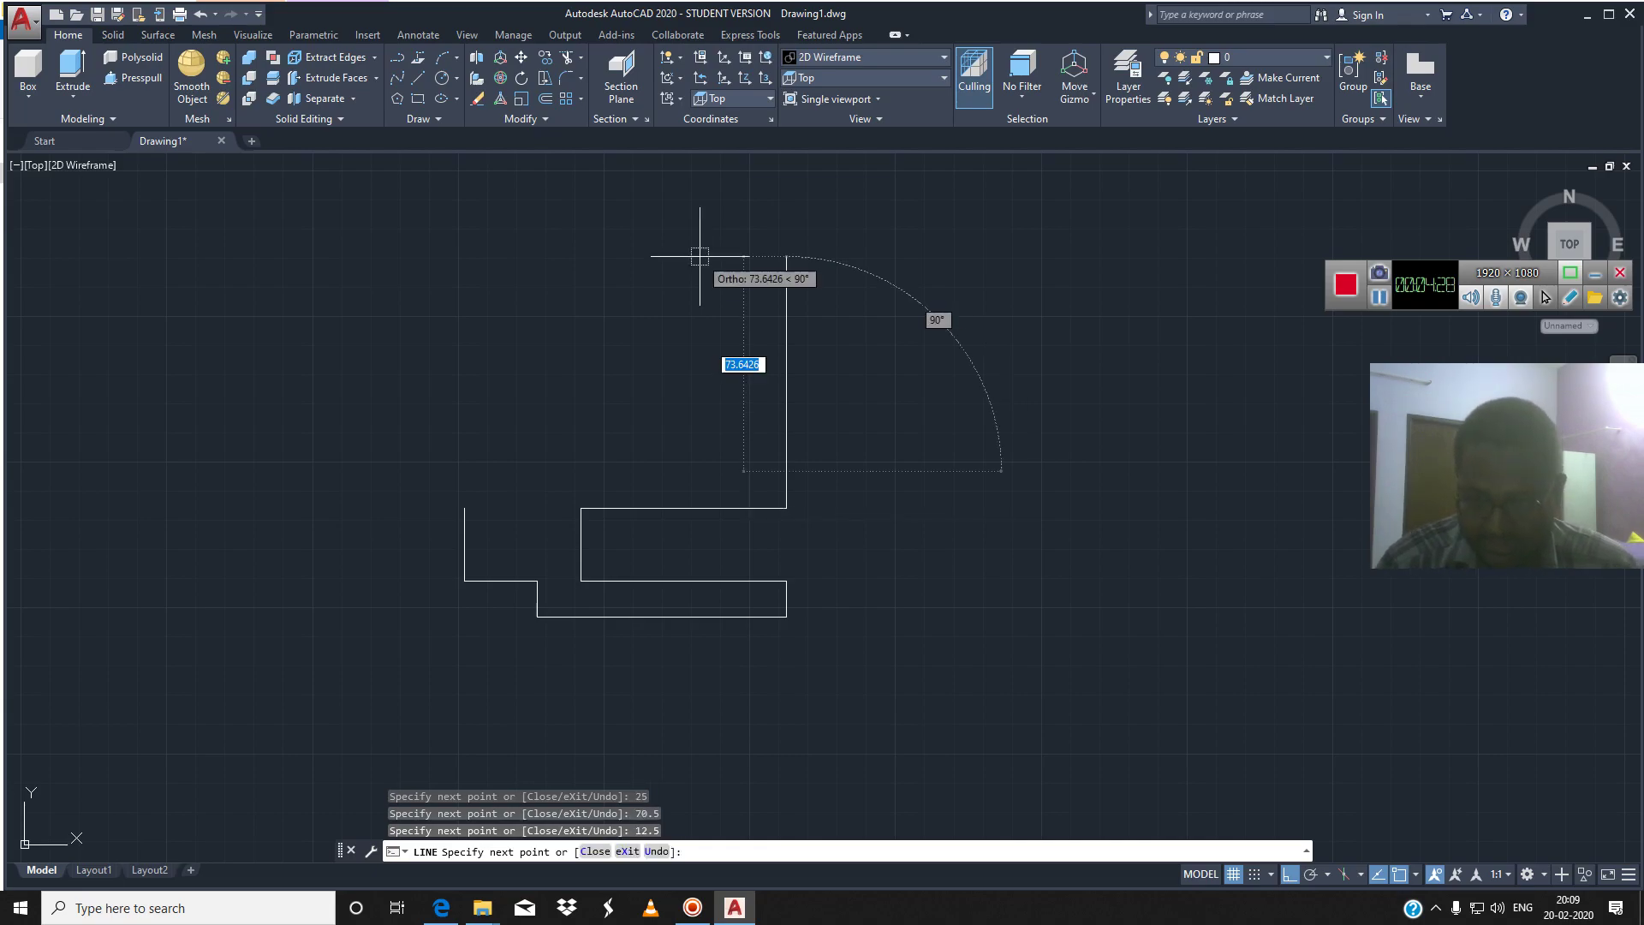
Add the 85.5 and 12.5 sides and close the outline at its start point
text(8)
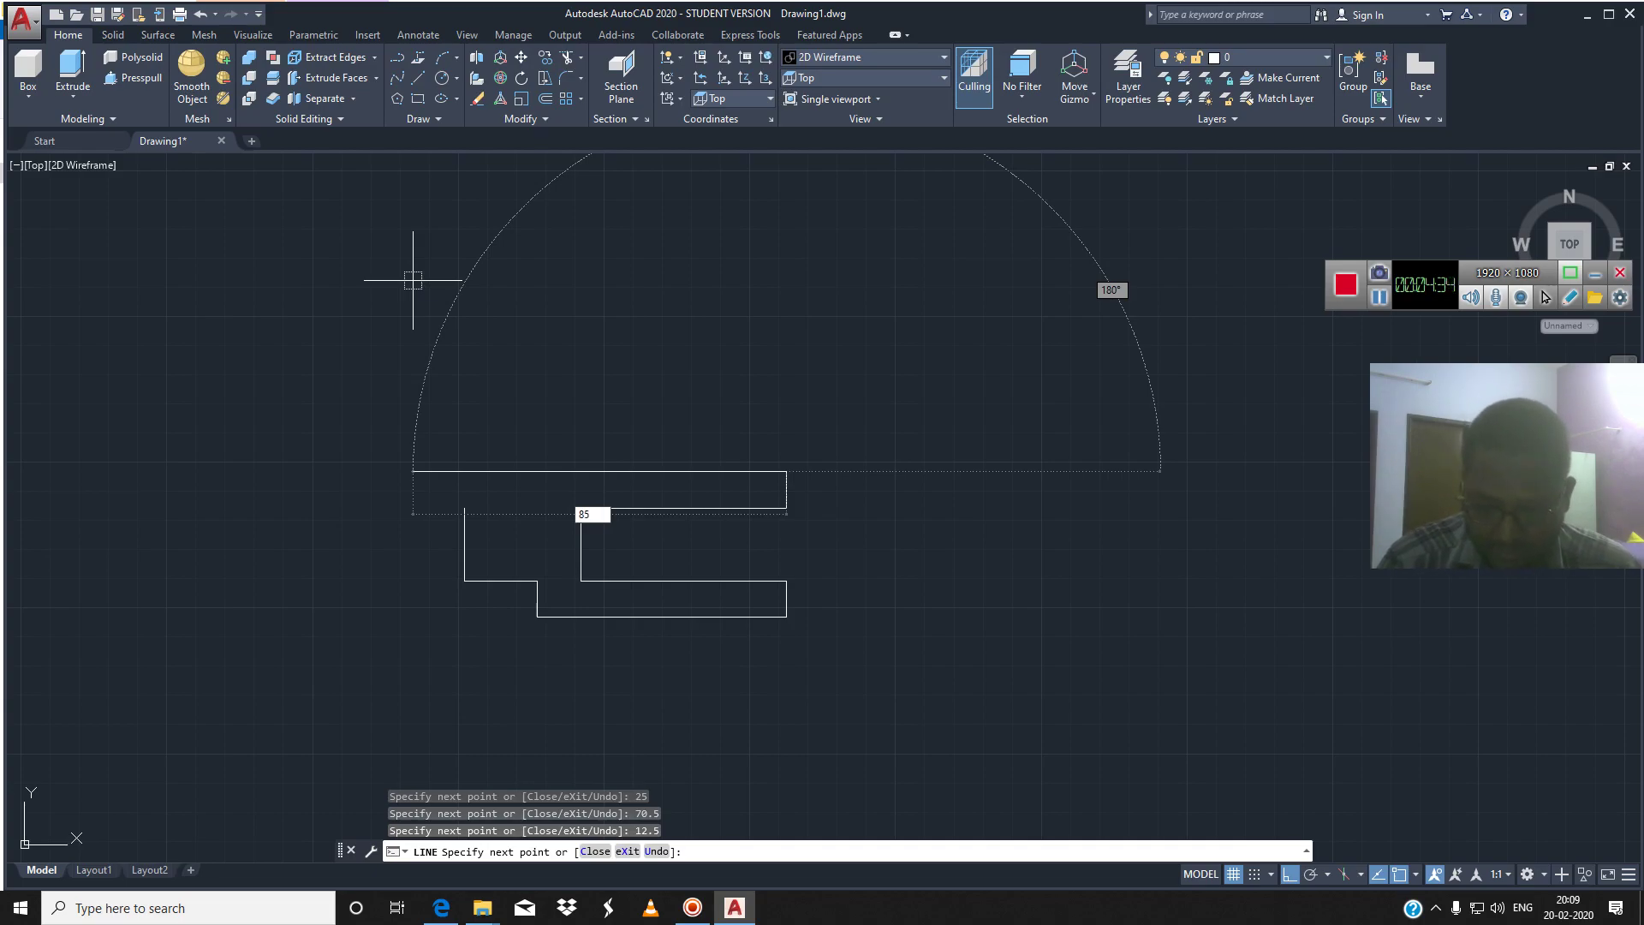
text(5)
key(Return)
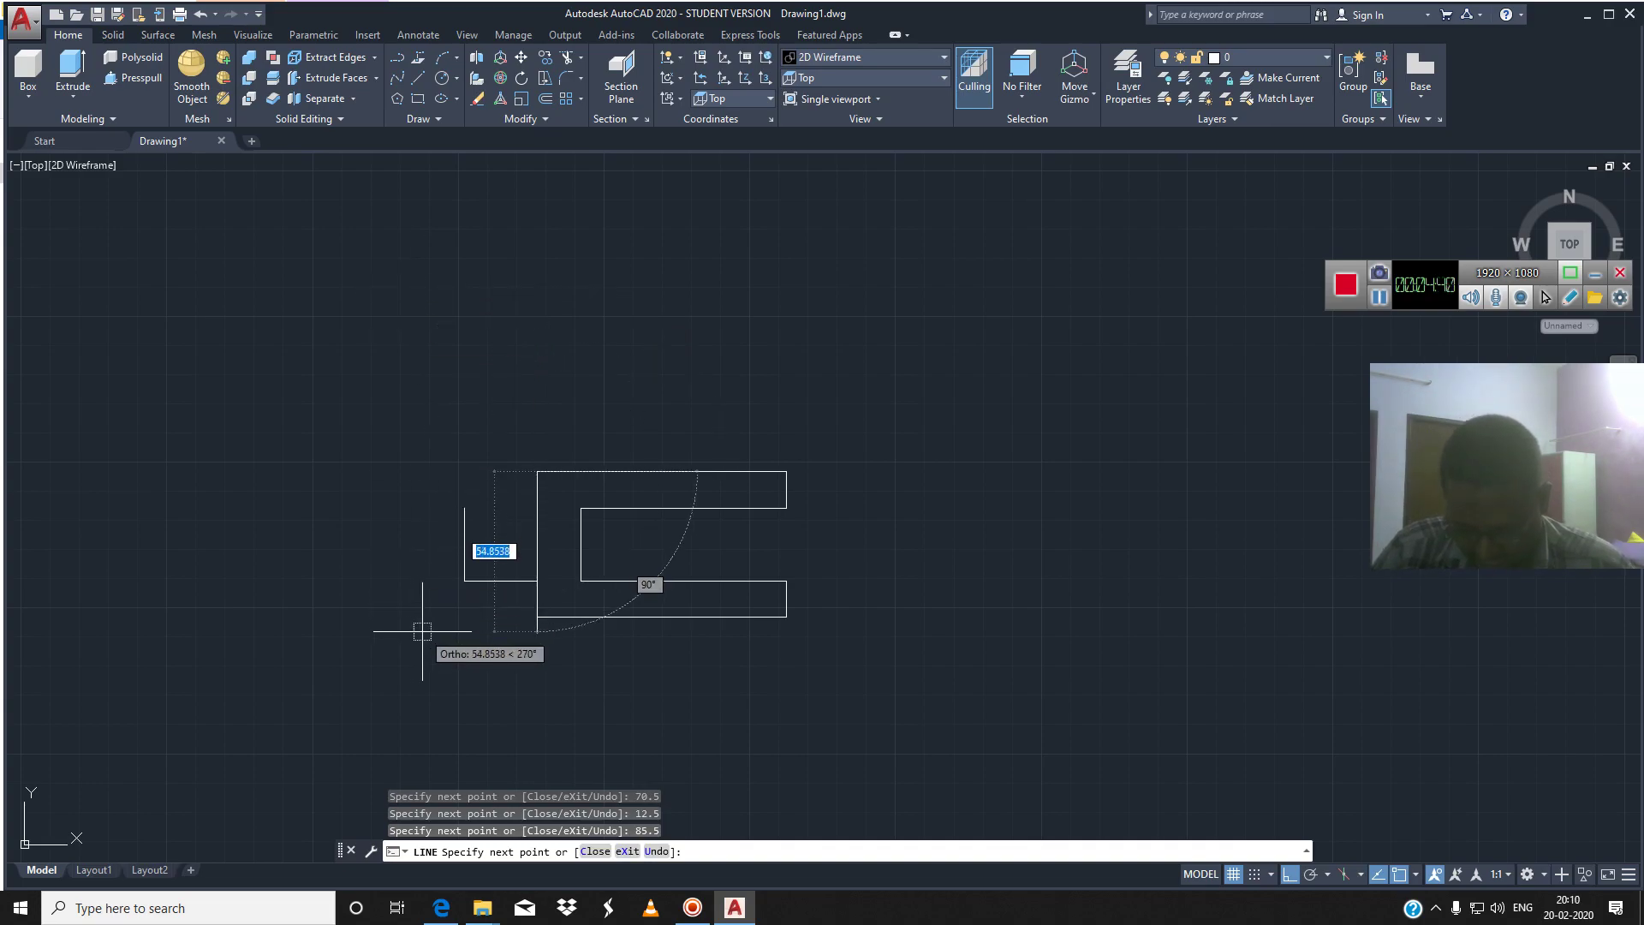
text(12)
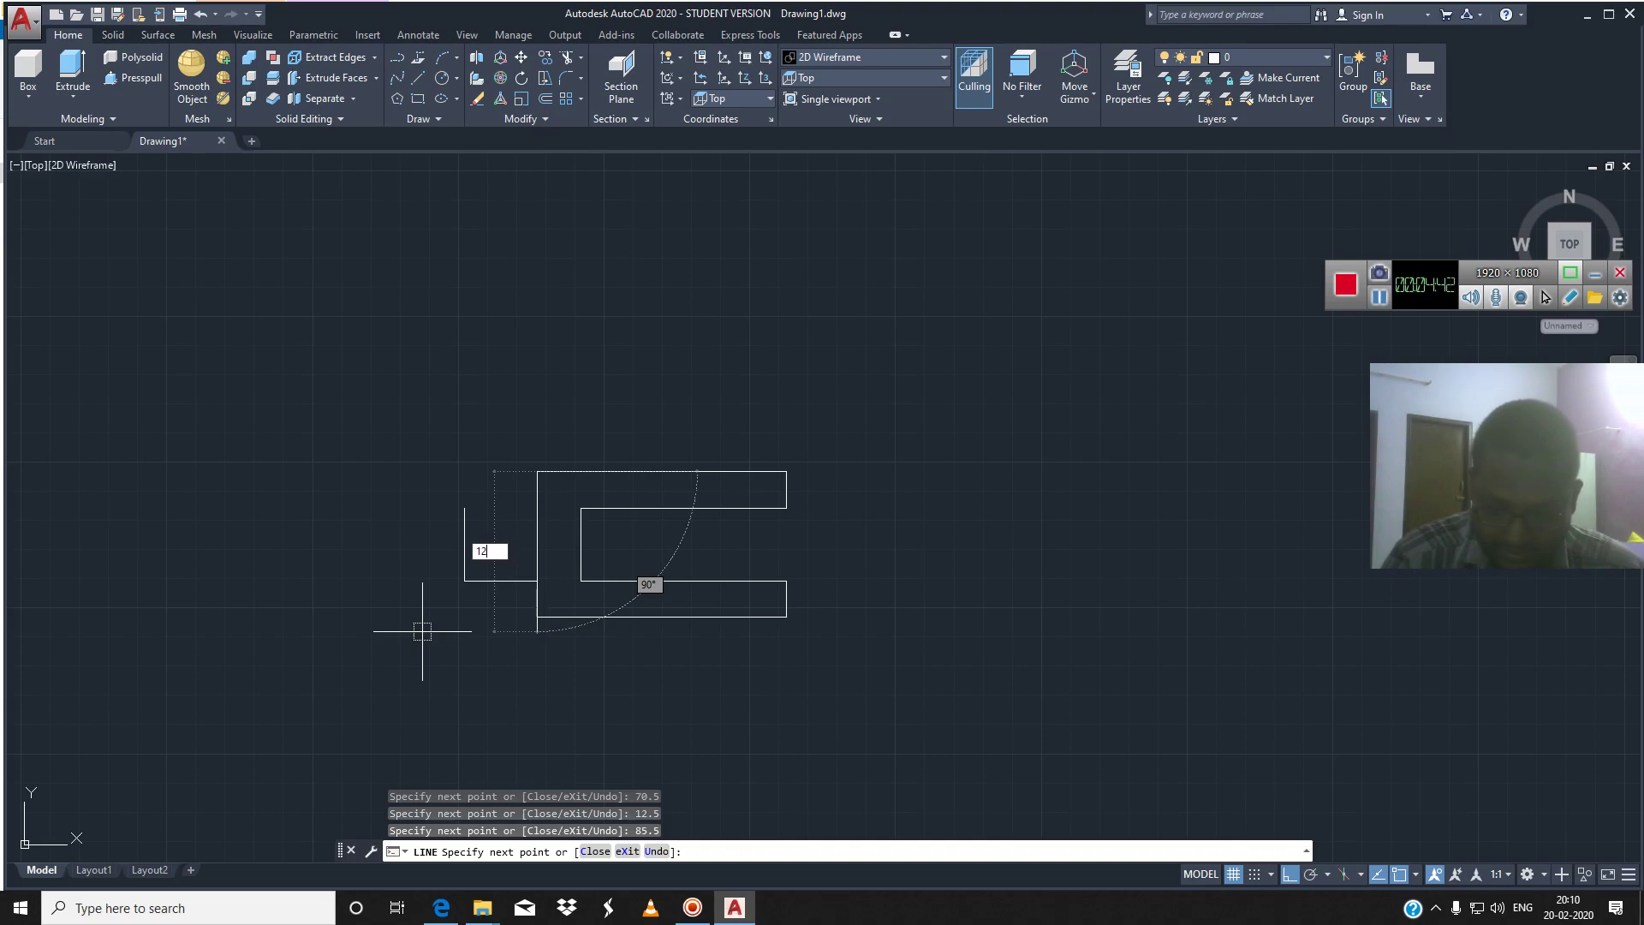
text(.5)
key(Return)
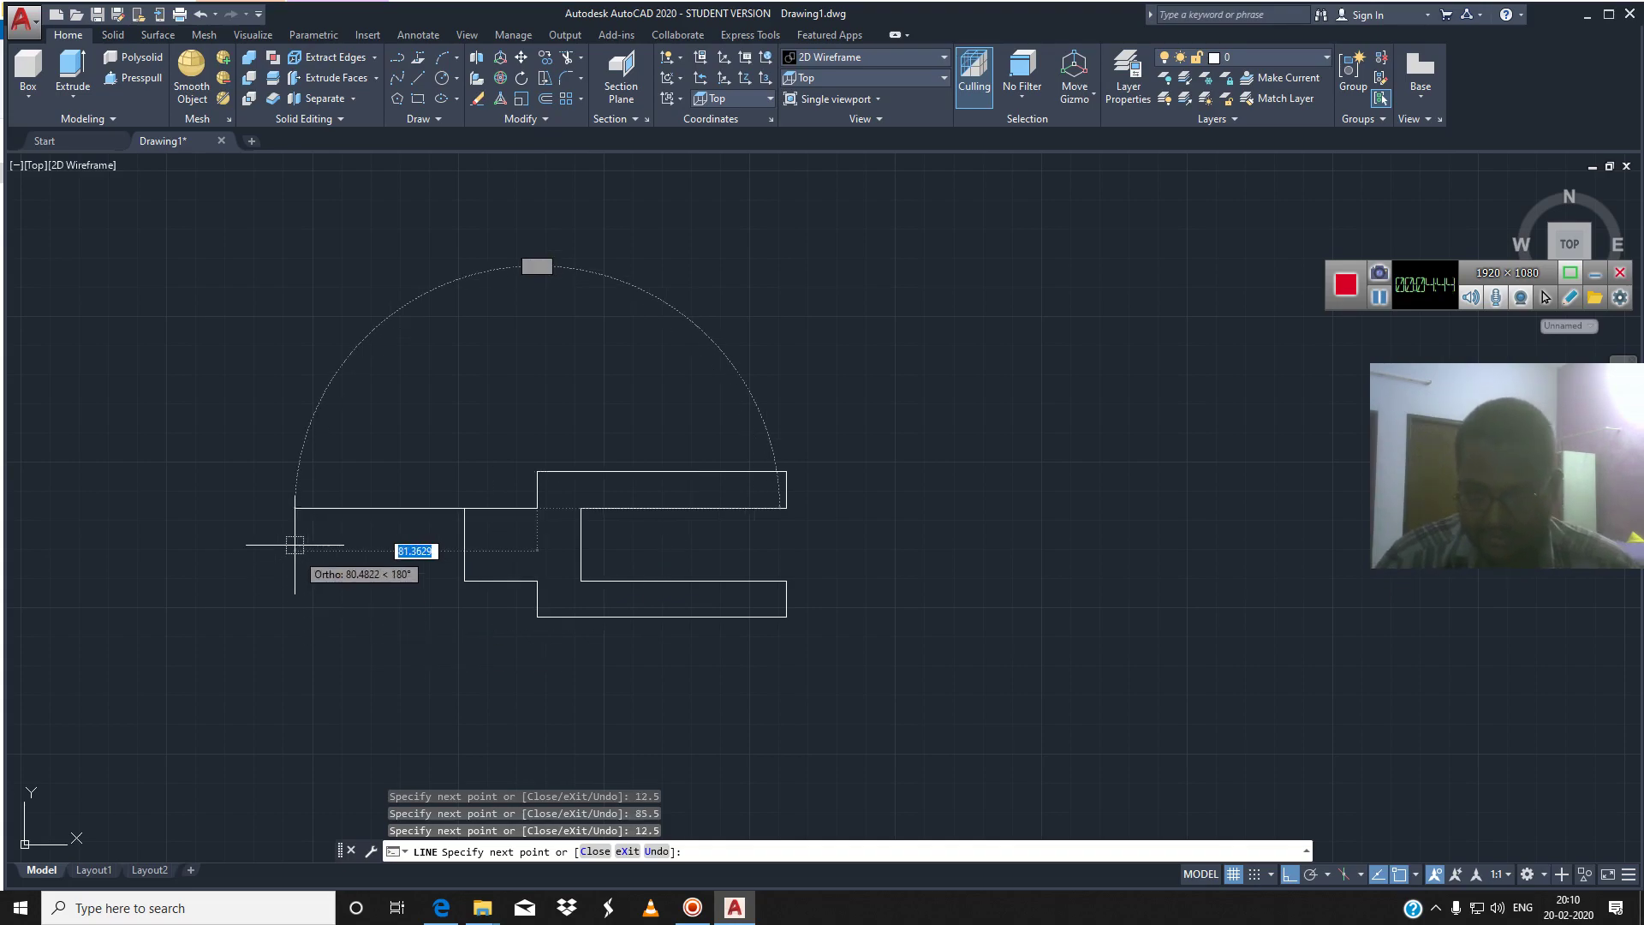
click(472, 518)
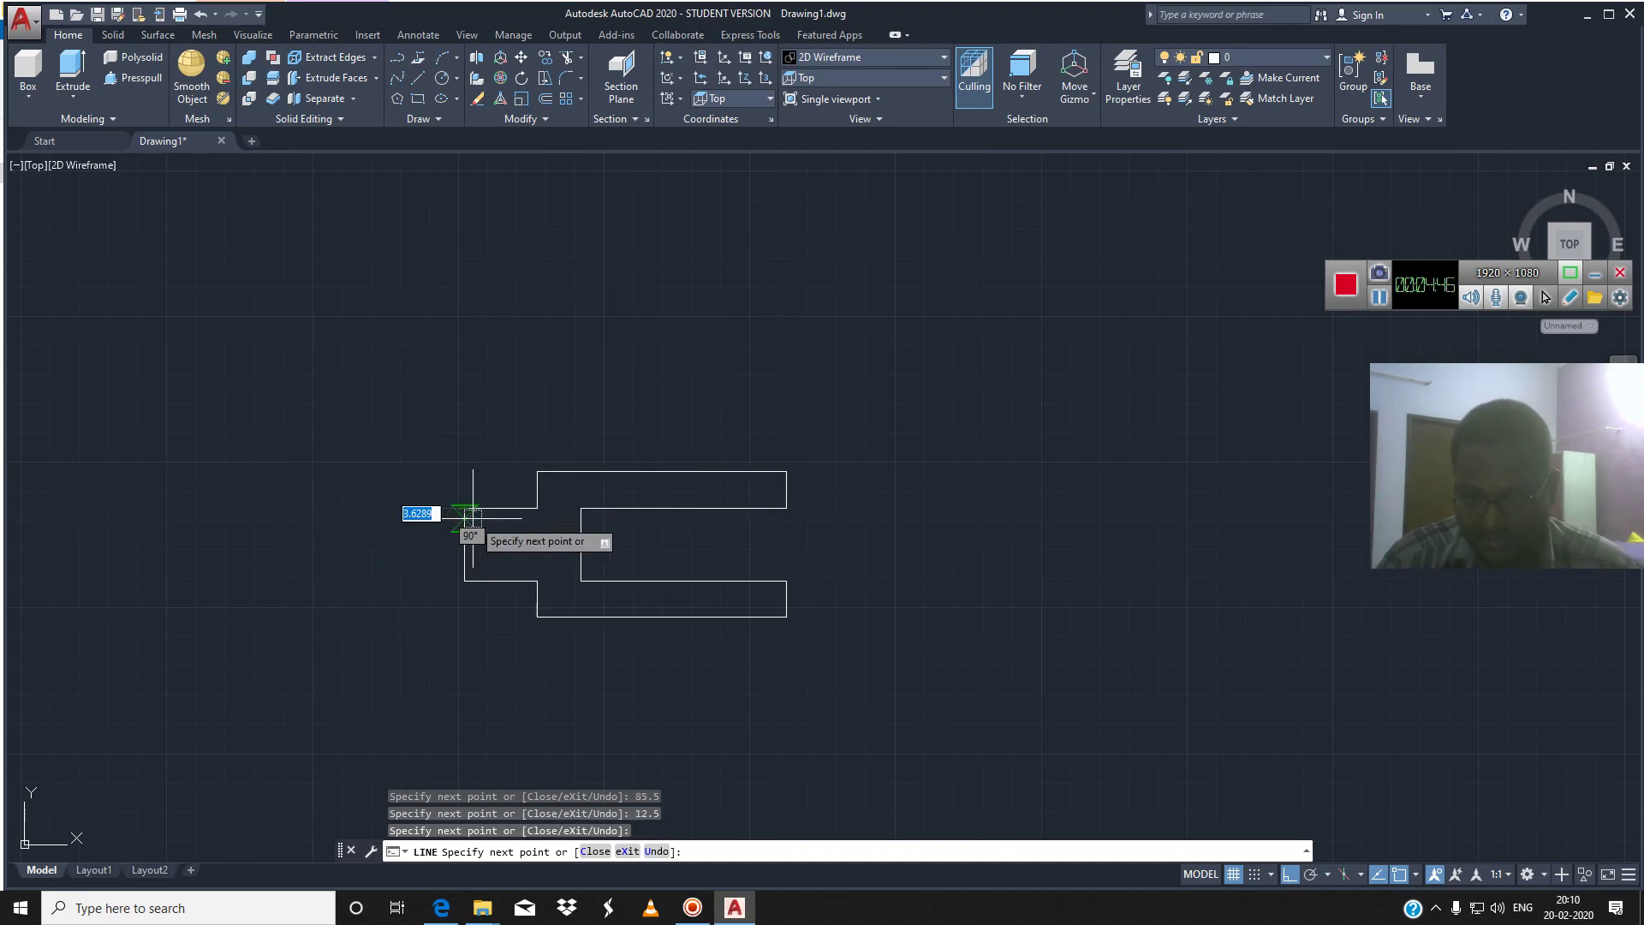
key(Escape)
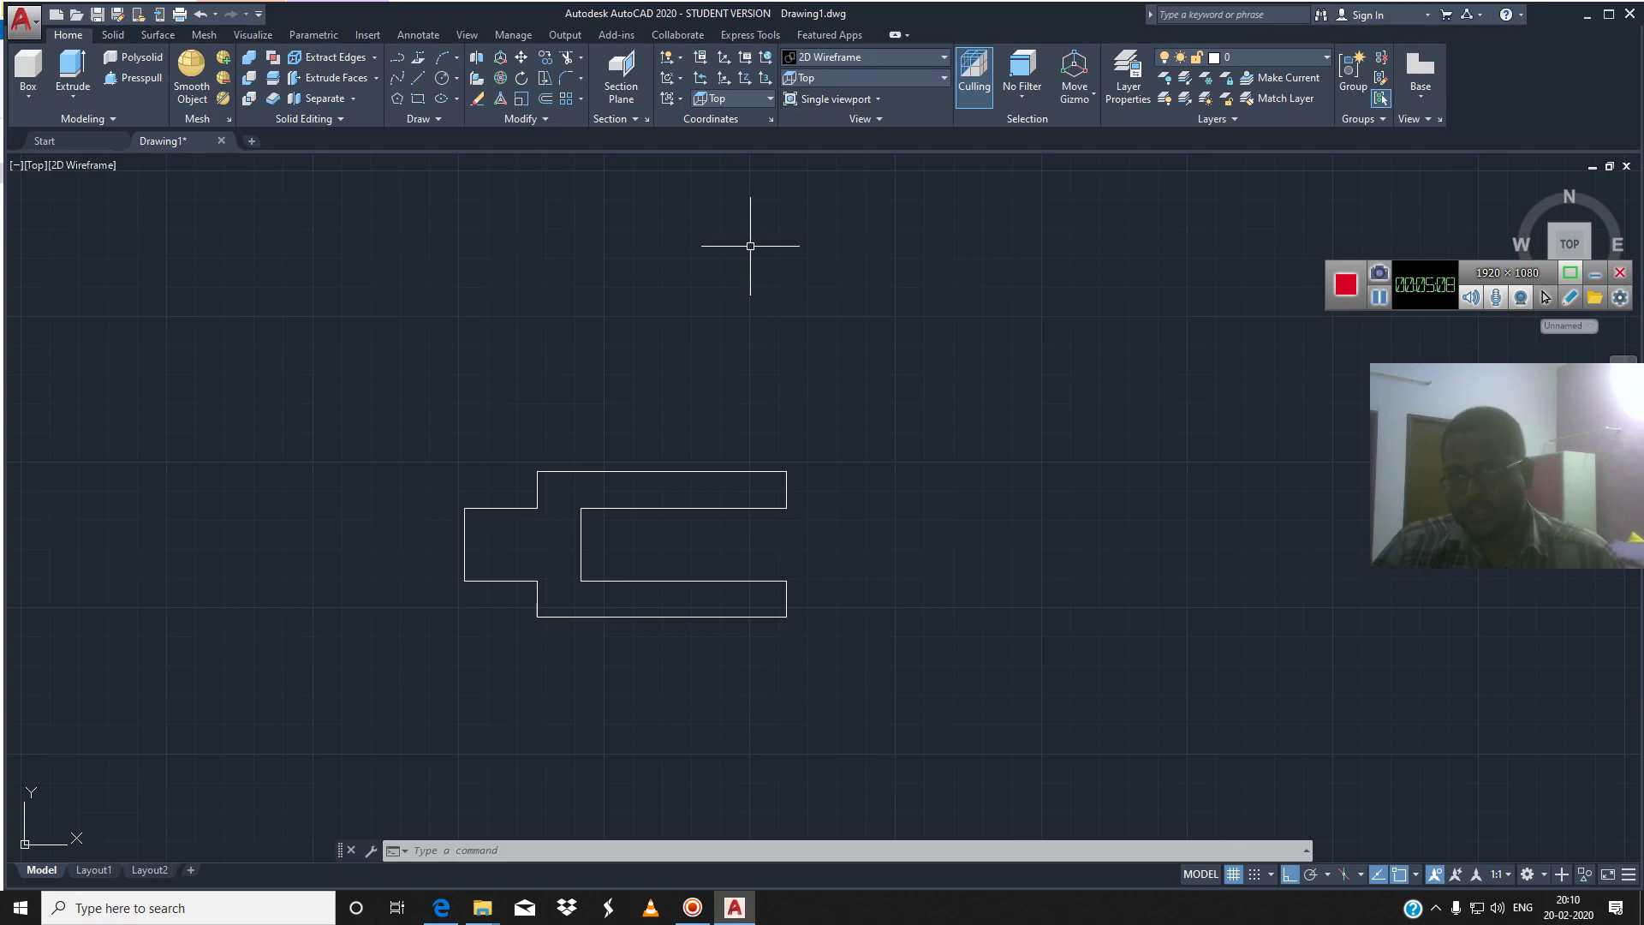
click(865, 57)
Switch to SW Isometric and JOIN all 12 outline lines into one polyline
click(864, 77)
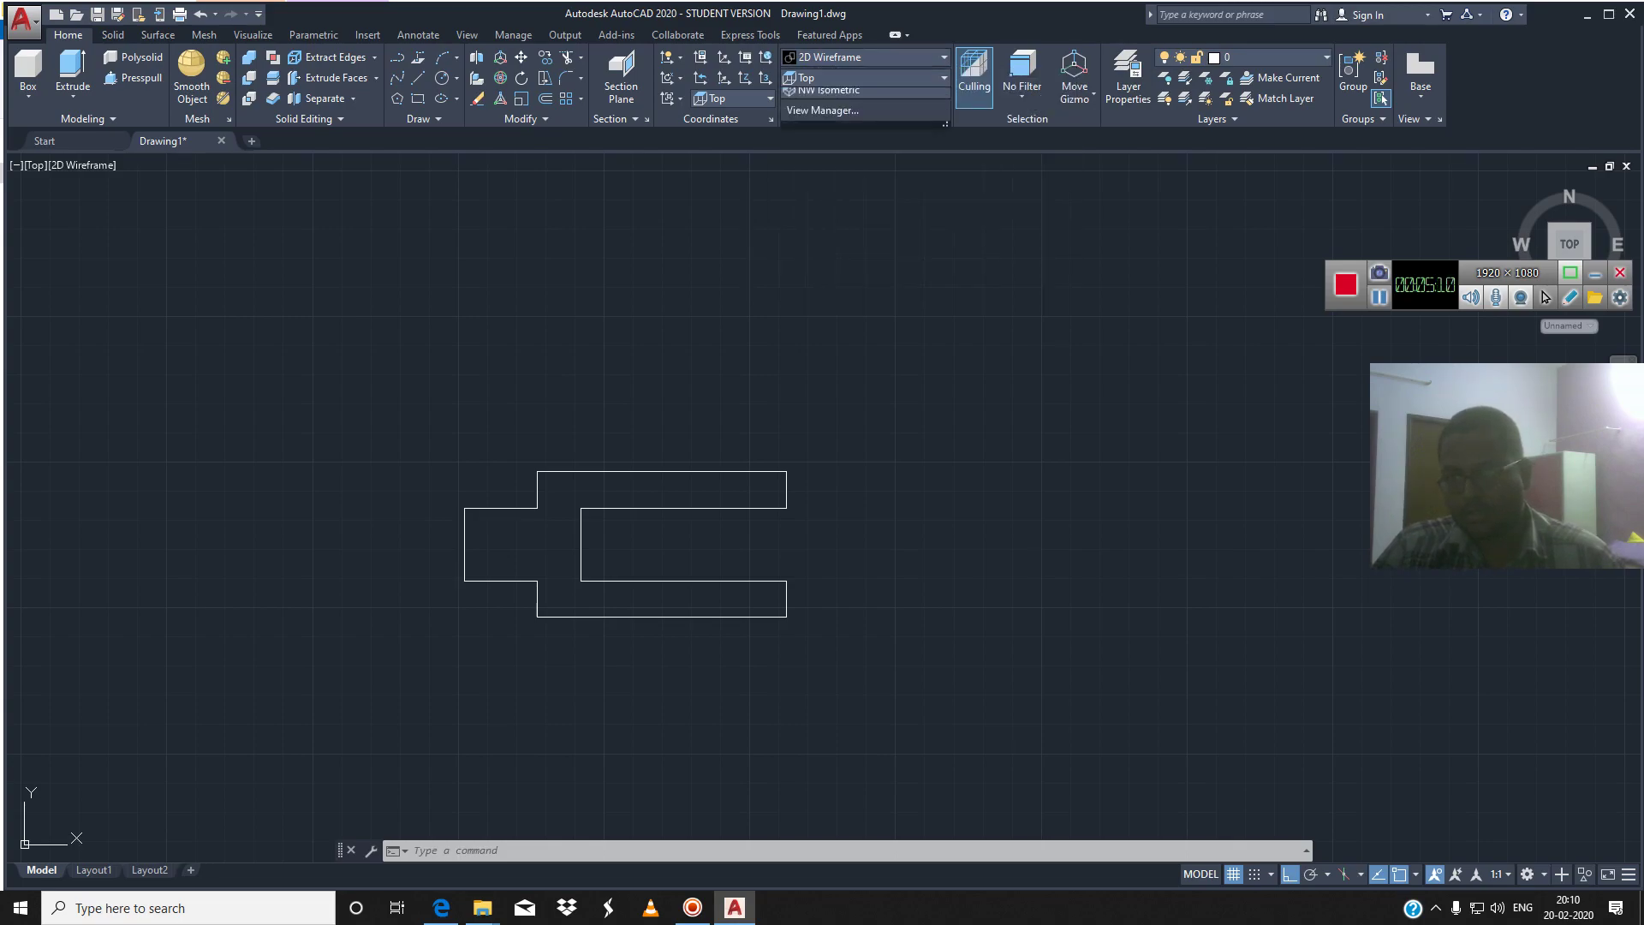
click(827, 200)
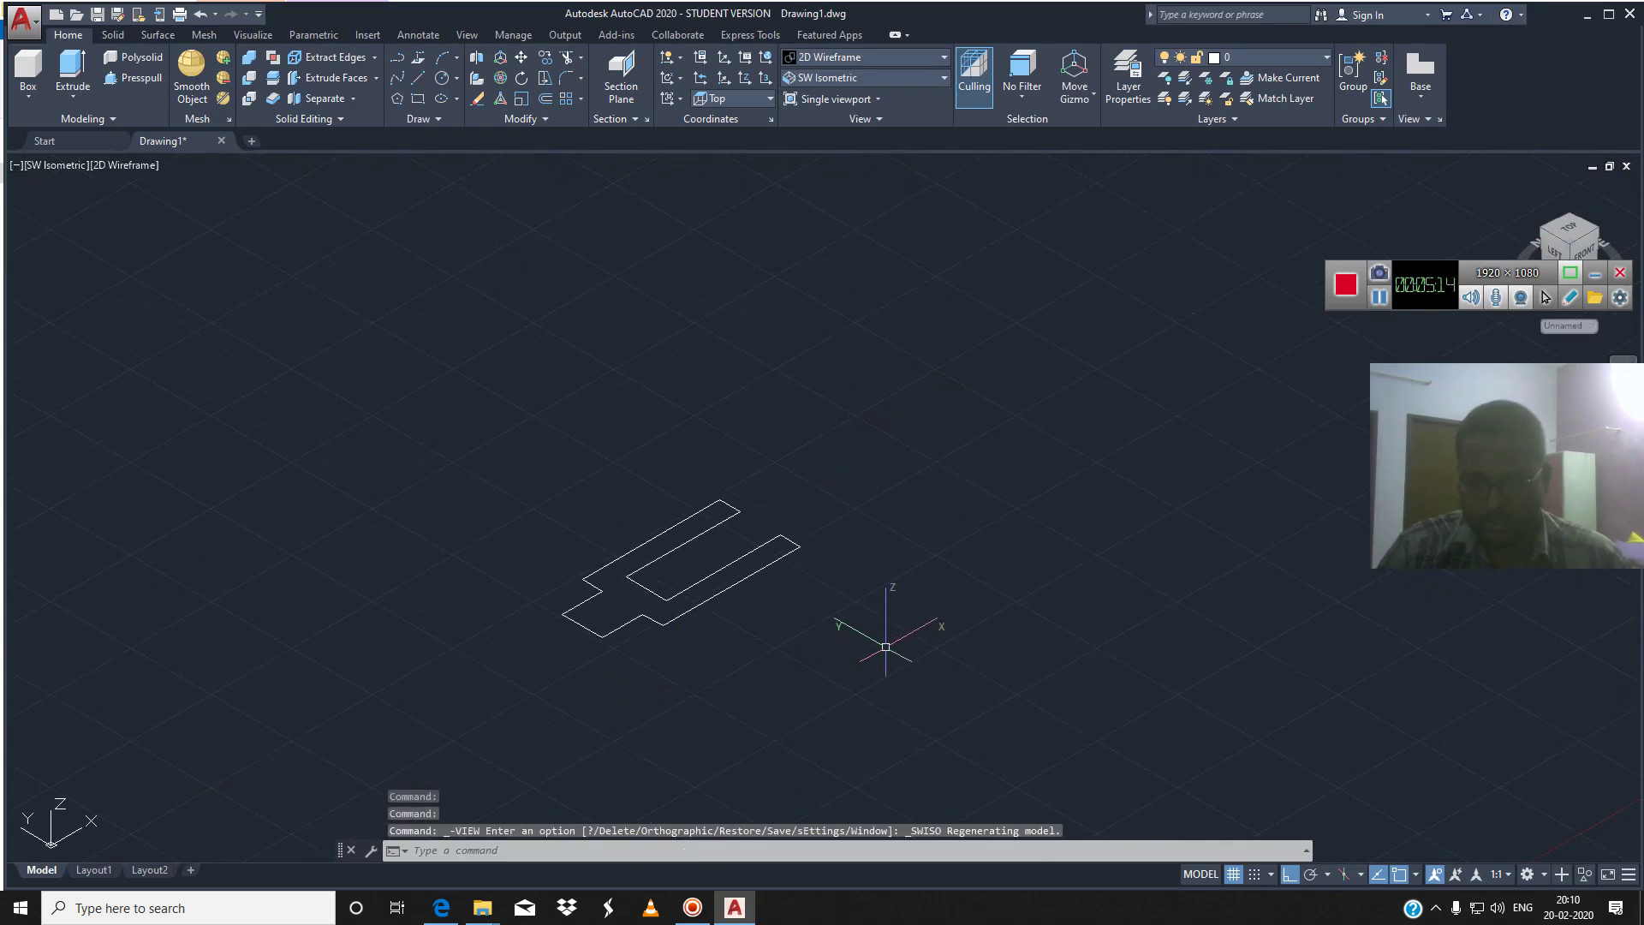
text(join)
key(Return)
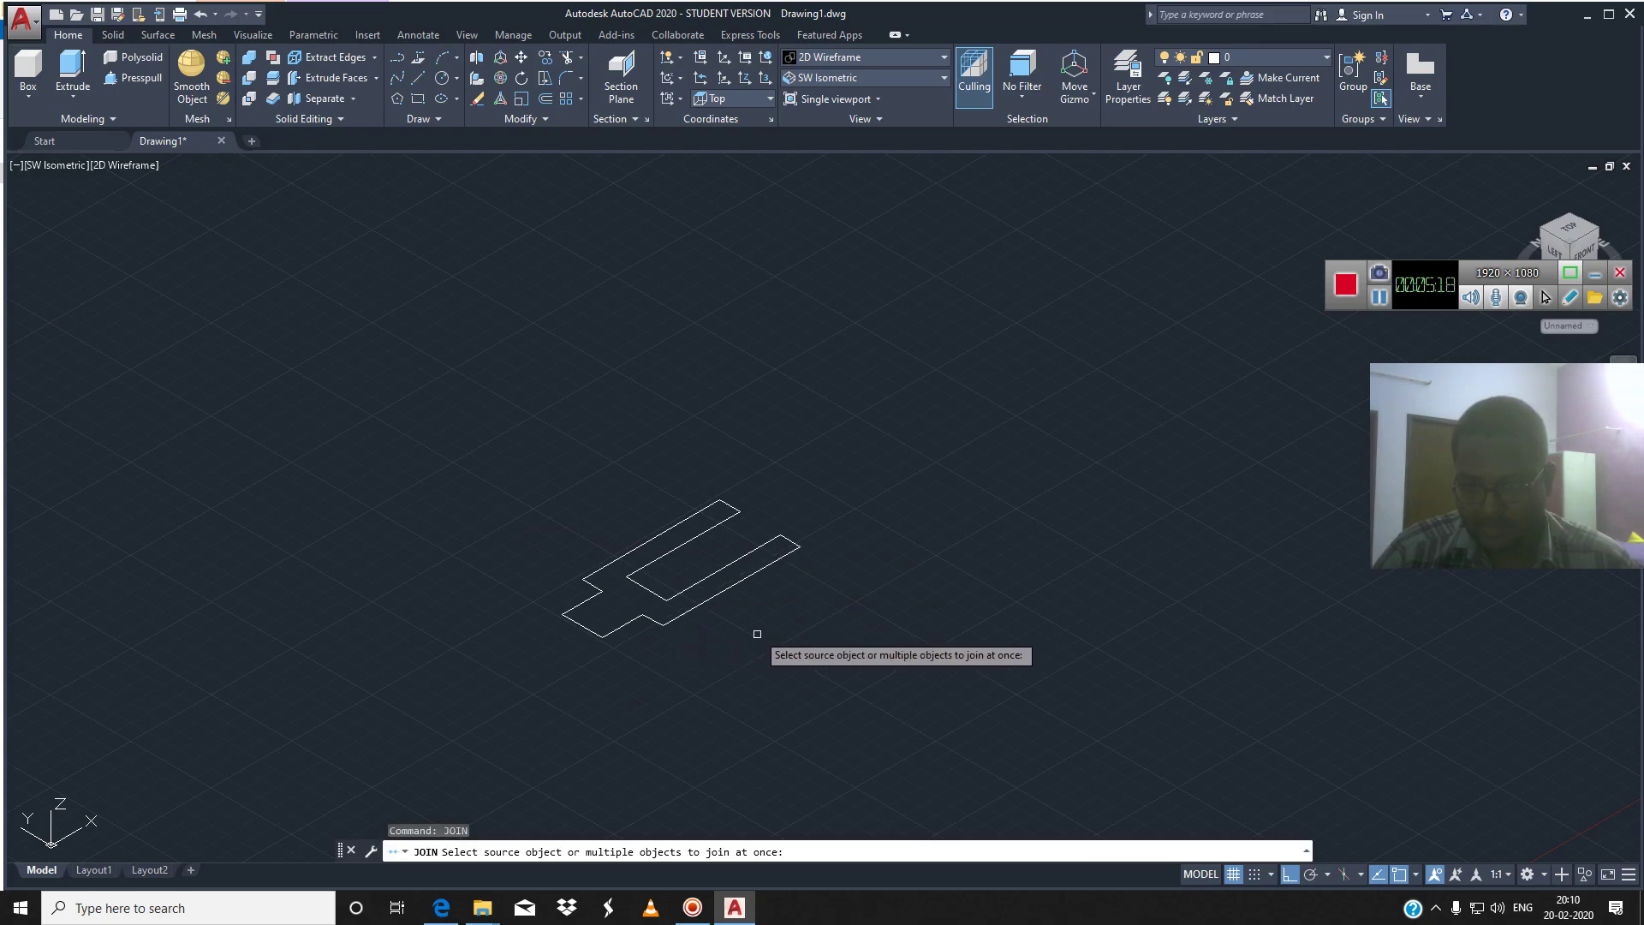
mouse_move(857, 680)
mouse_down()
mouse_move(683, 398)
mouse_move(763, 367)
mouse_up()
click(620, 629)
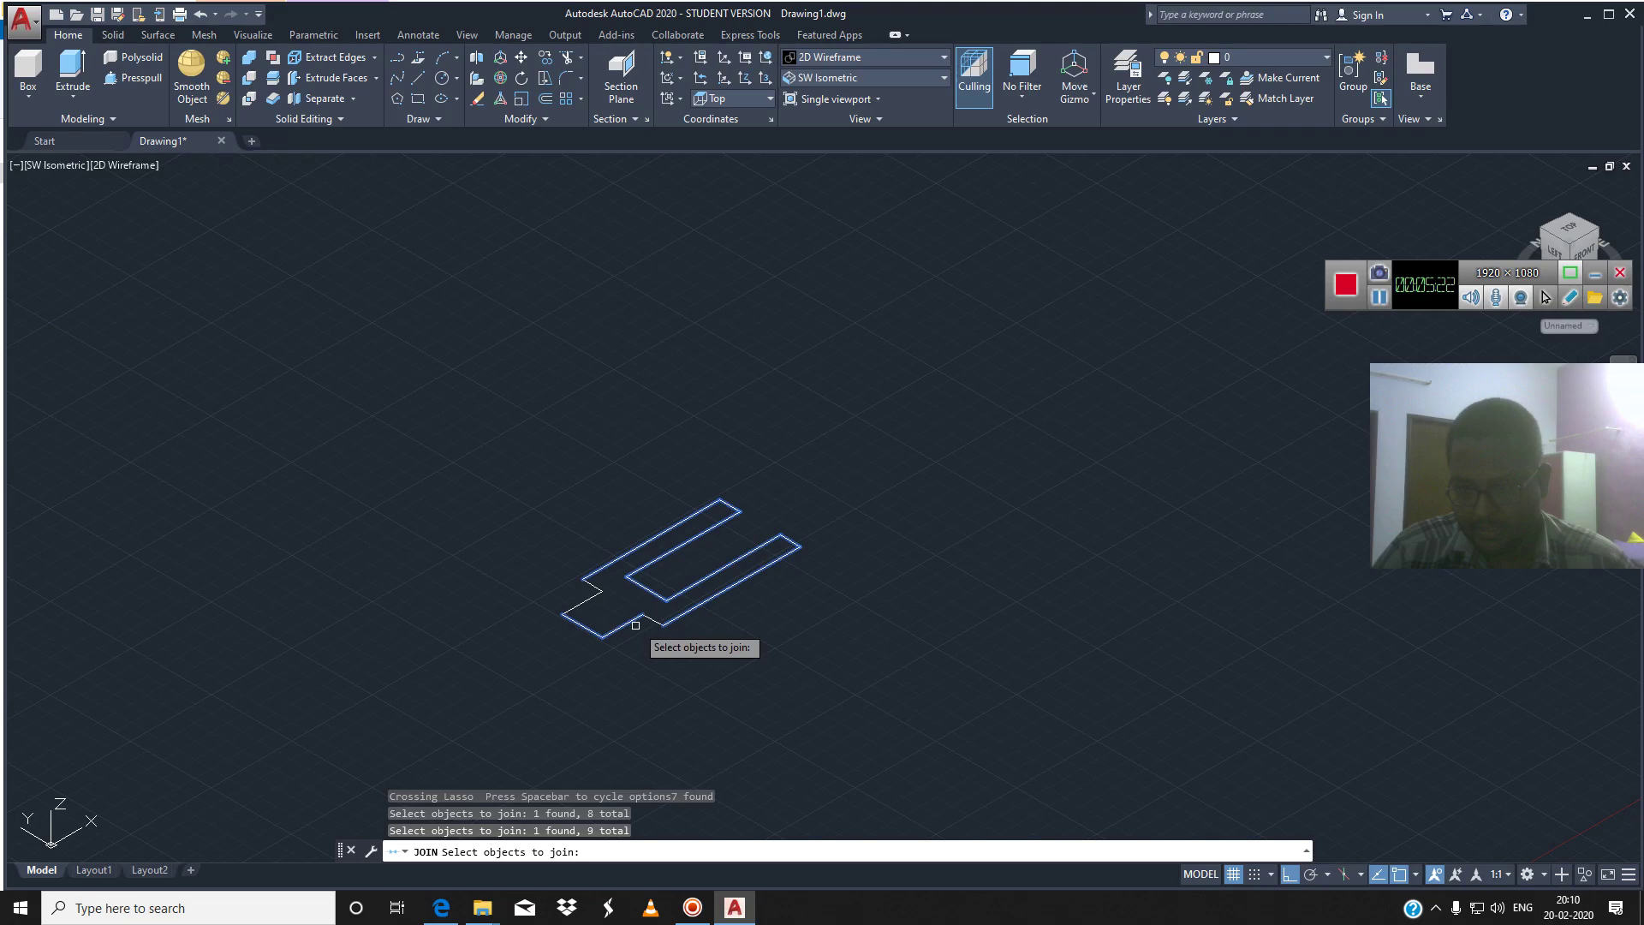
click(653, 620)
click(594, 591)
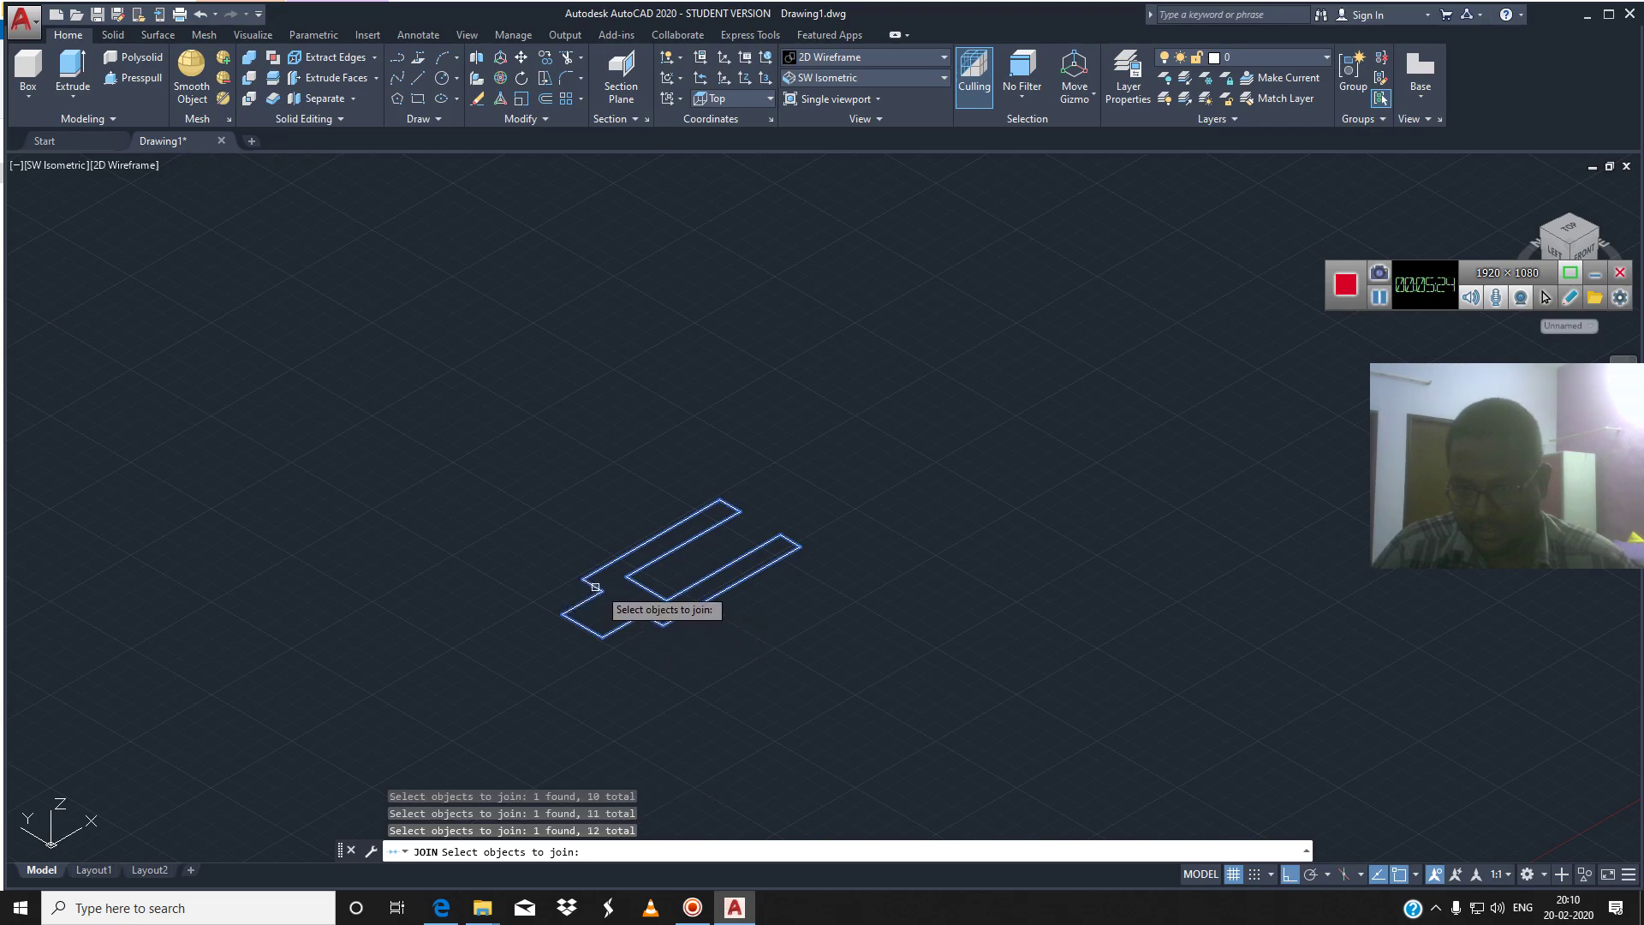
key(Return)
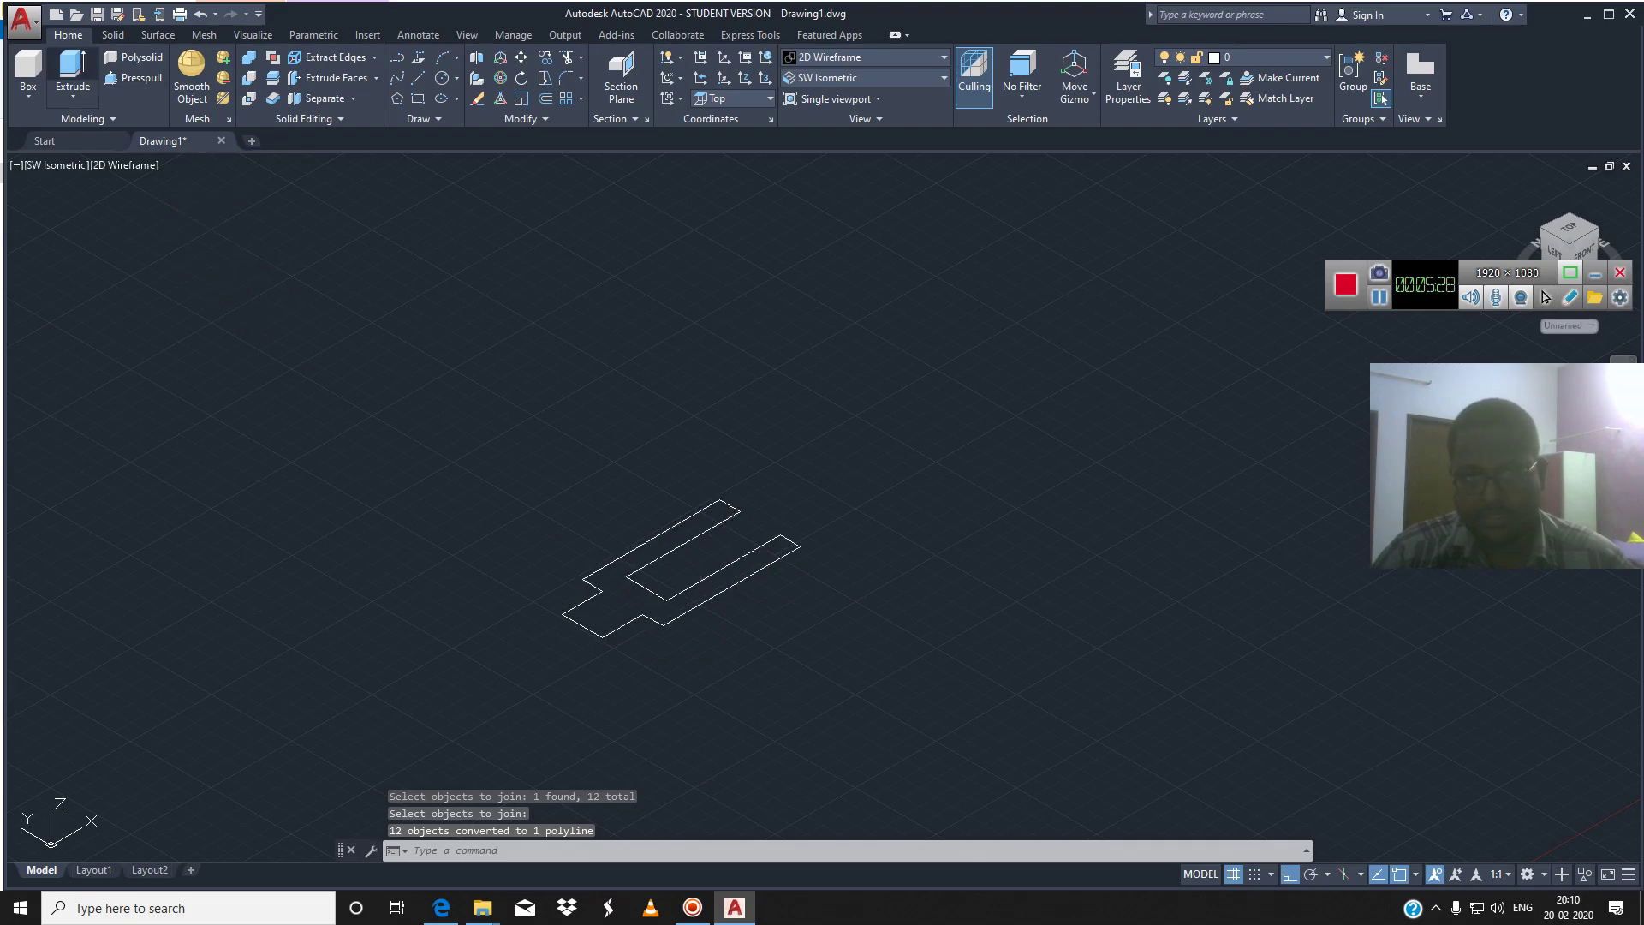
click(73, 68)
click(586, 576)
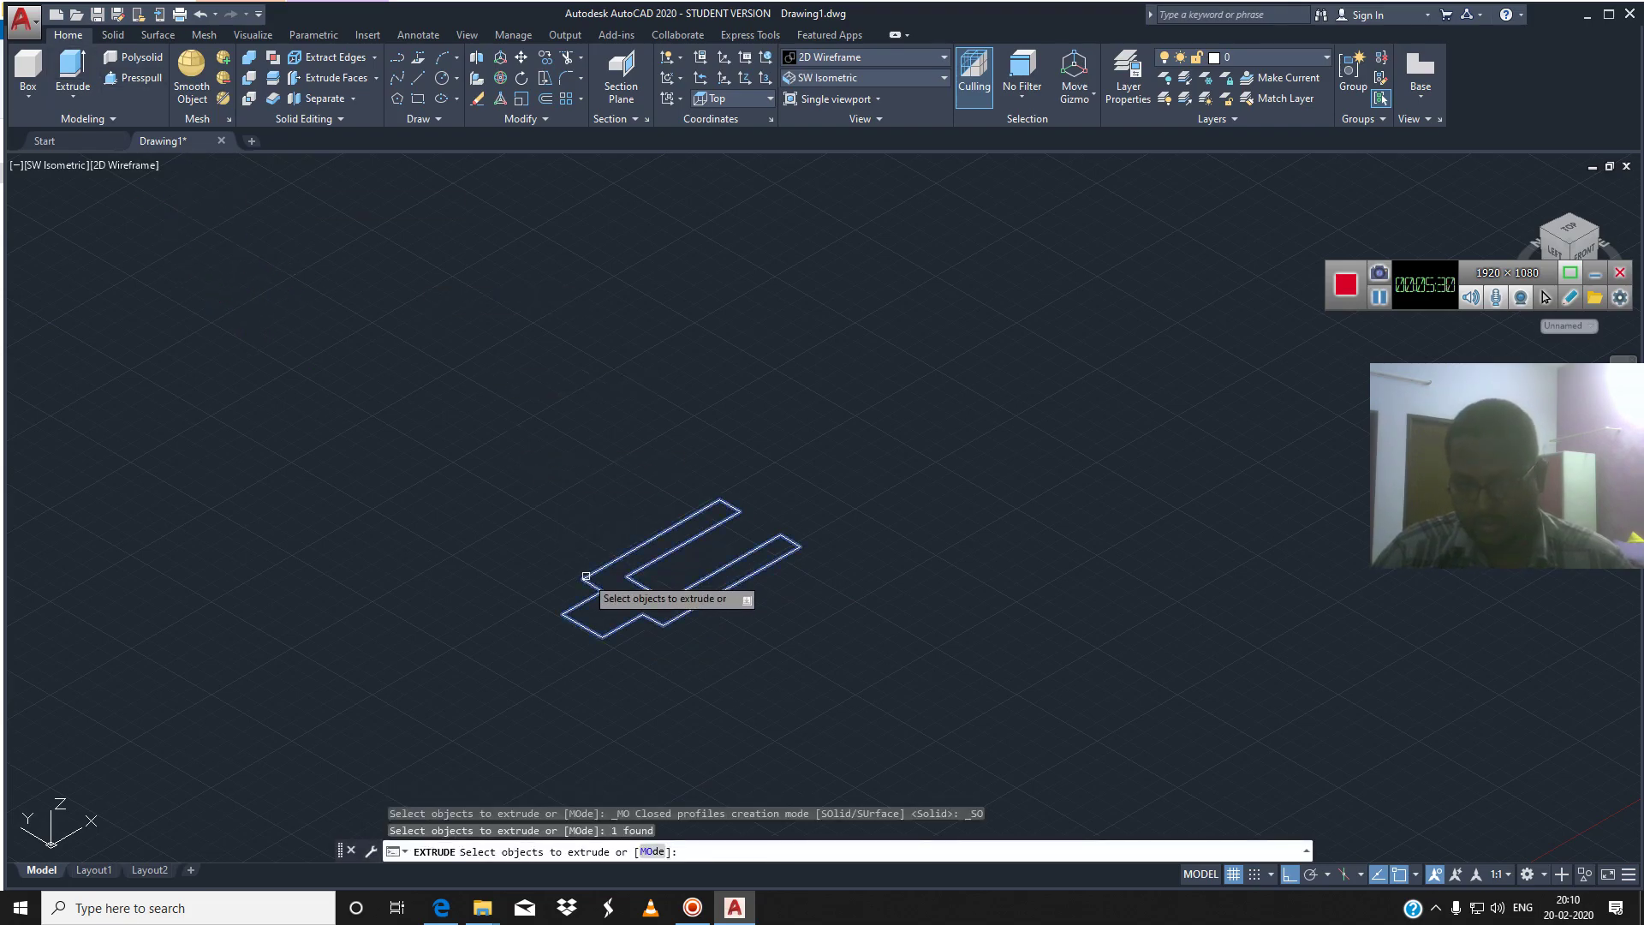
key(Return)
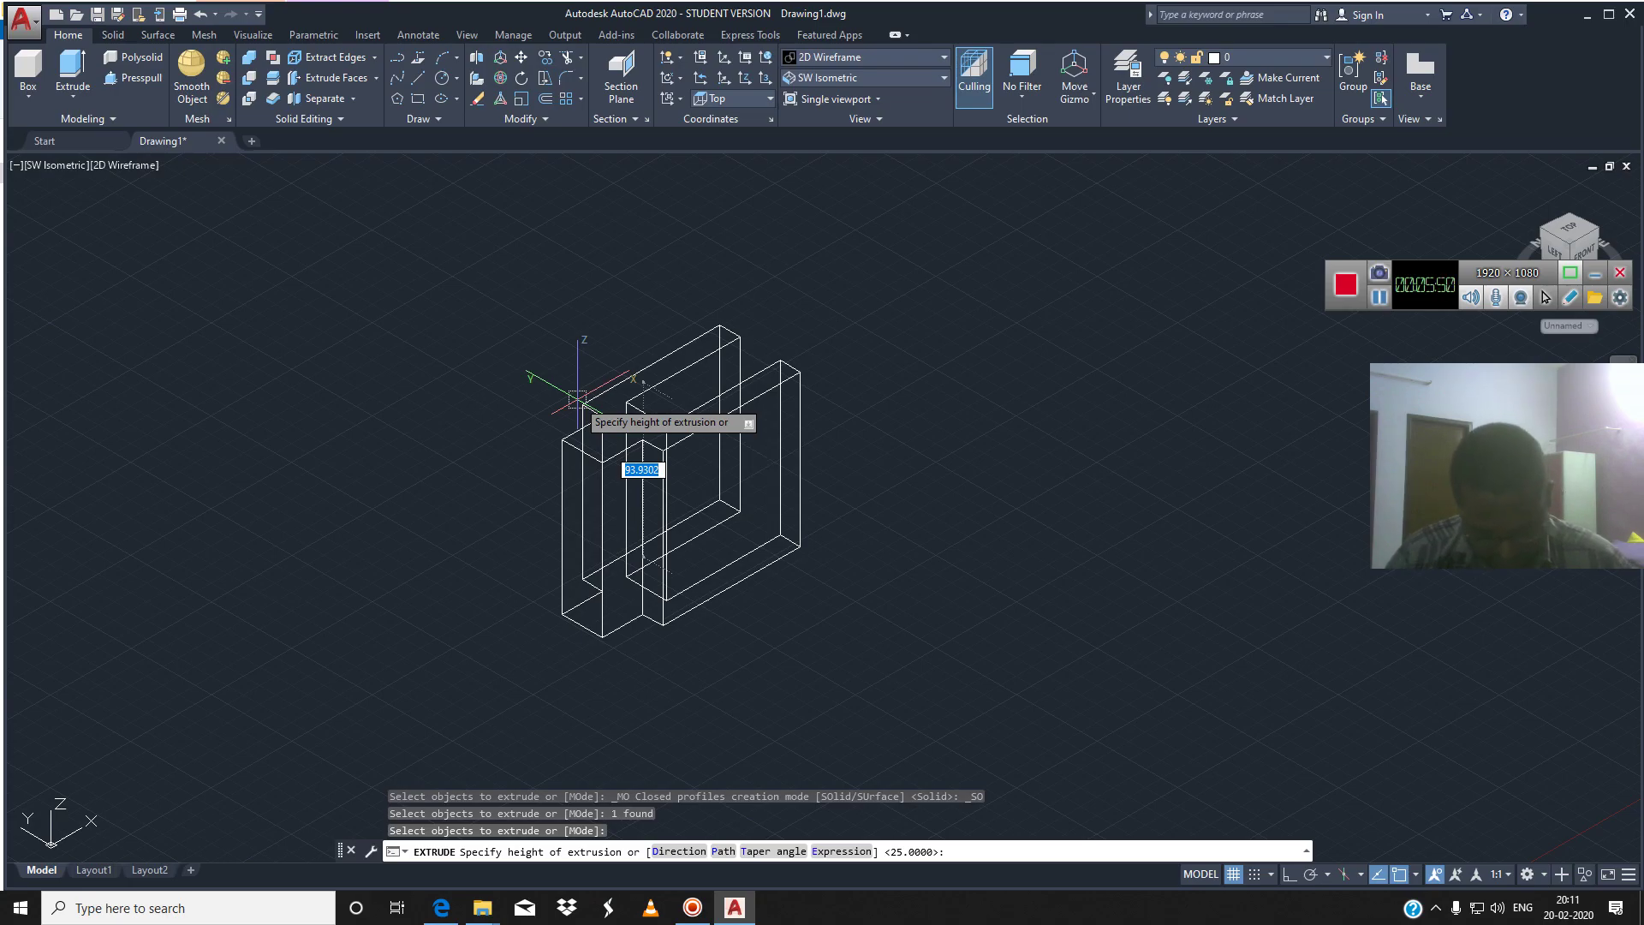
key(Escape)
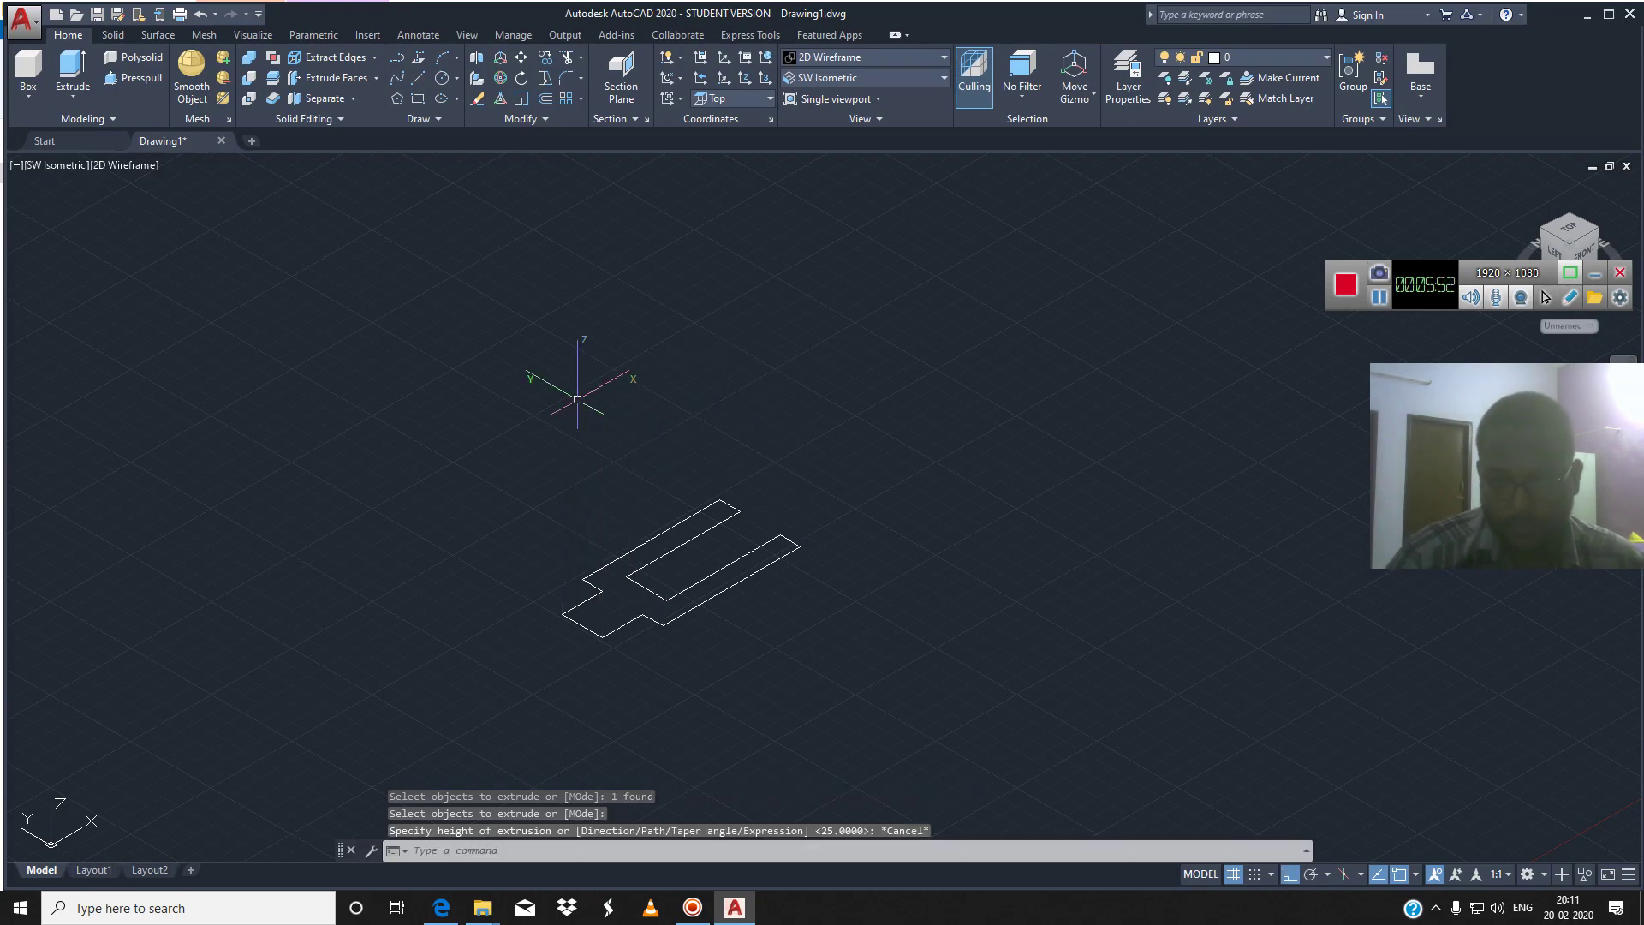
scroll(587, 729, up, 3)
scroll(801, 415, up, 3)
Set a 3-unit fillet radius and round the first inner slot corner
scroll(977, 513, up, 3)
text(f)
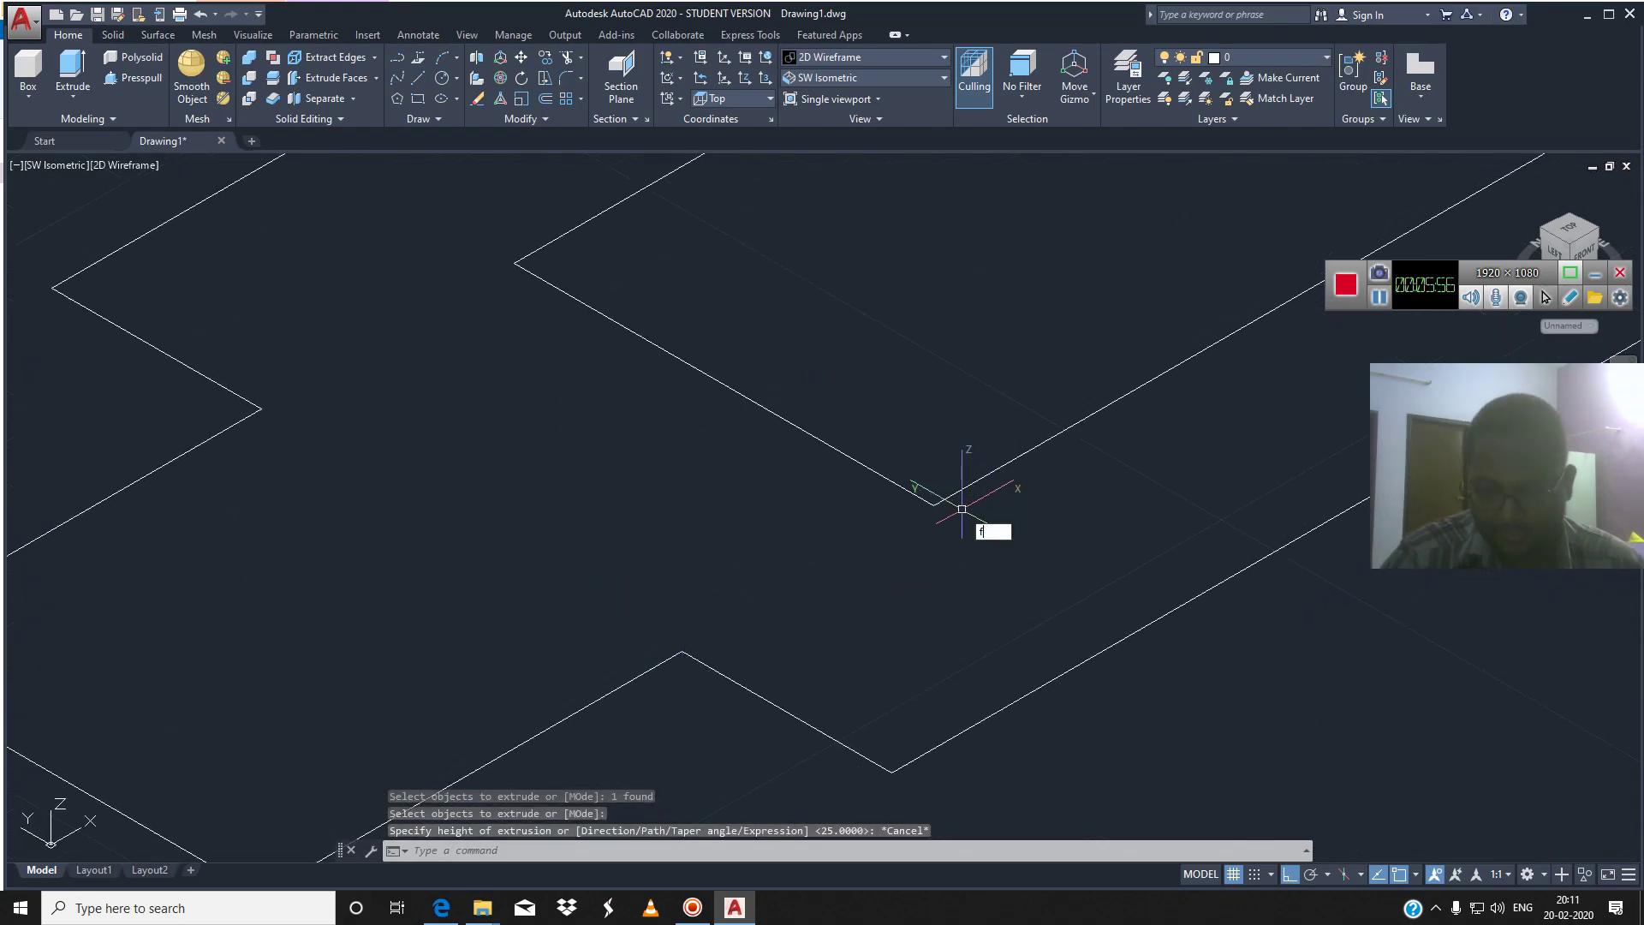
key(Return)
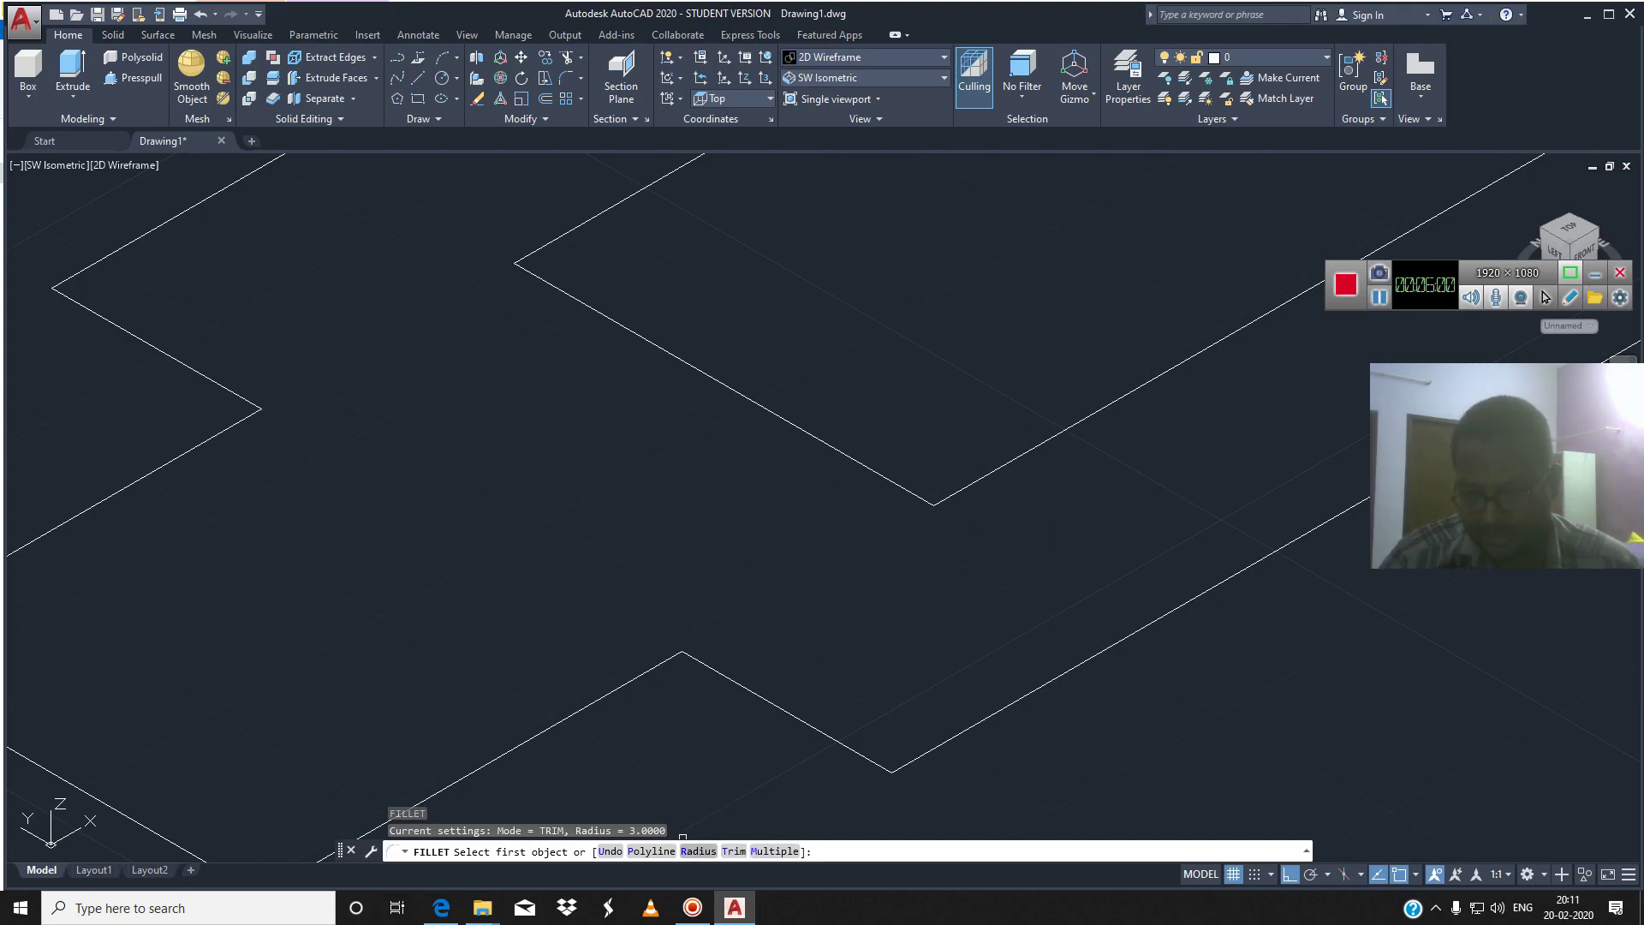
click(687, 851)
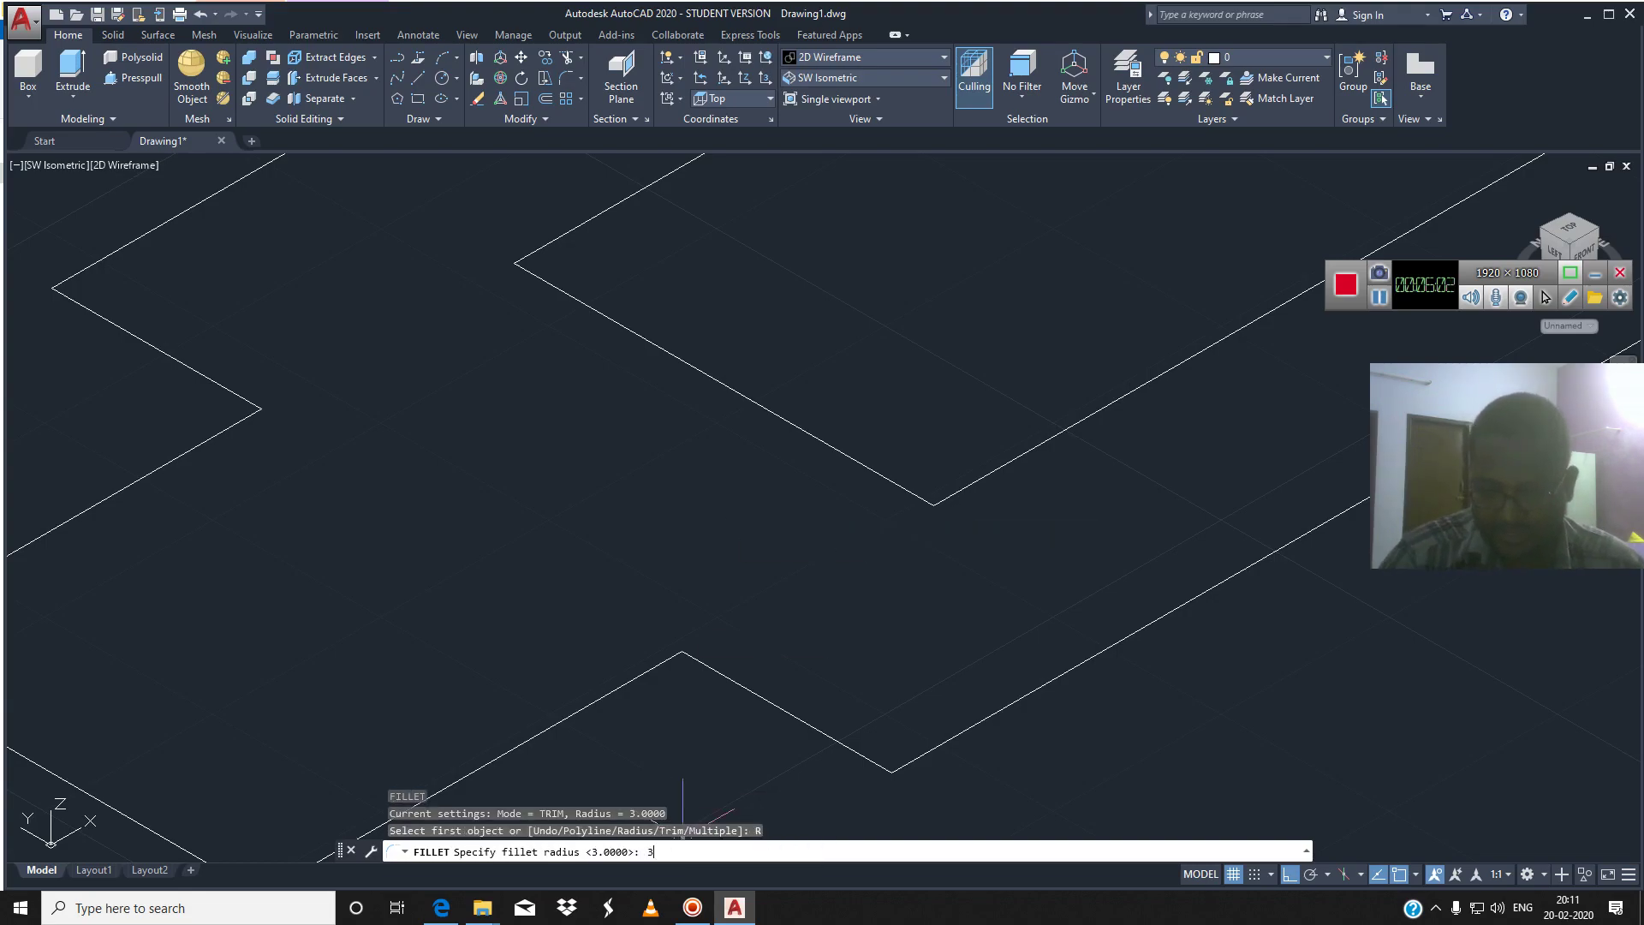
text(3)
key(Return)
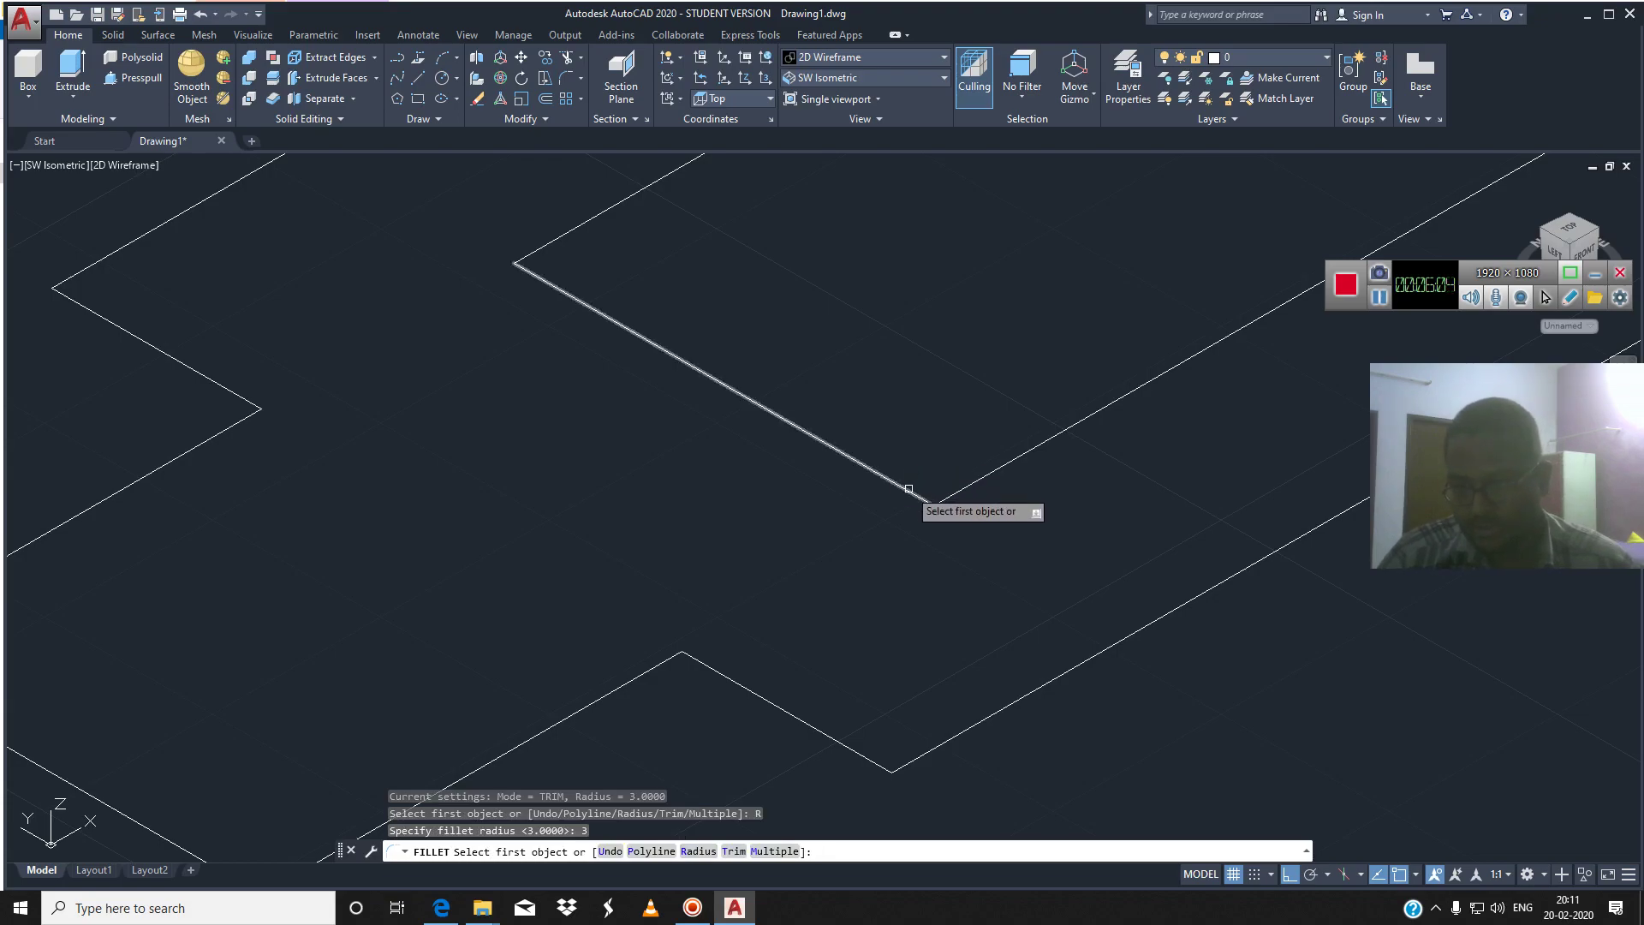
click(913, 484)
click(948, 492)
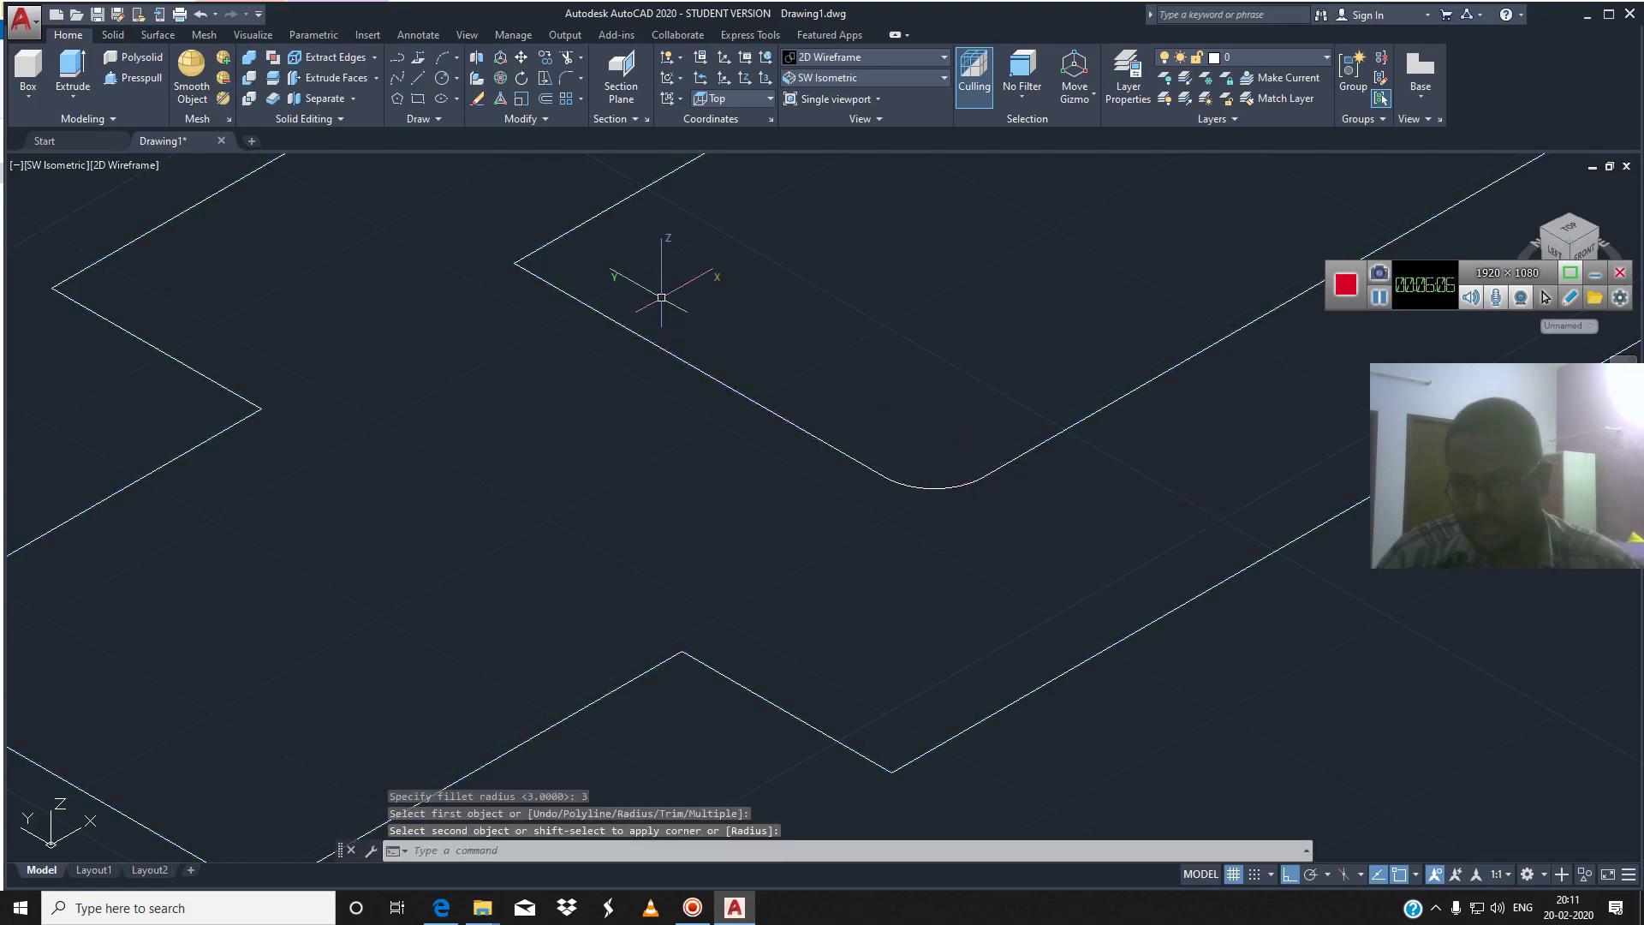
Round the second inner slot corner with the same 3-unit fillet
key(Return)
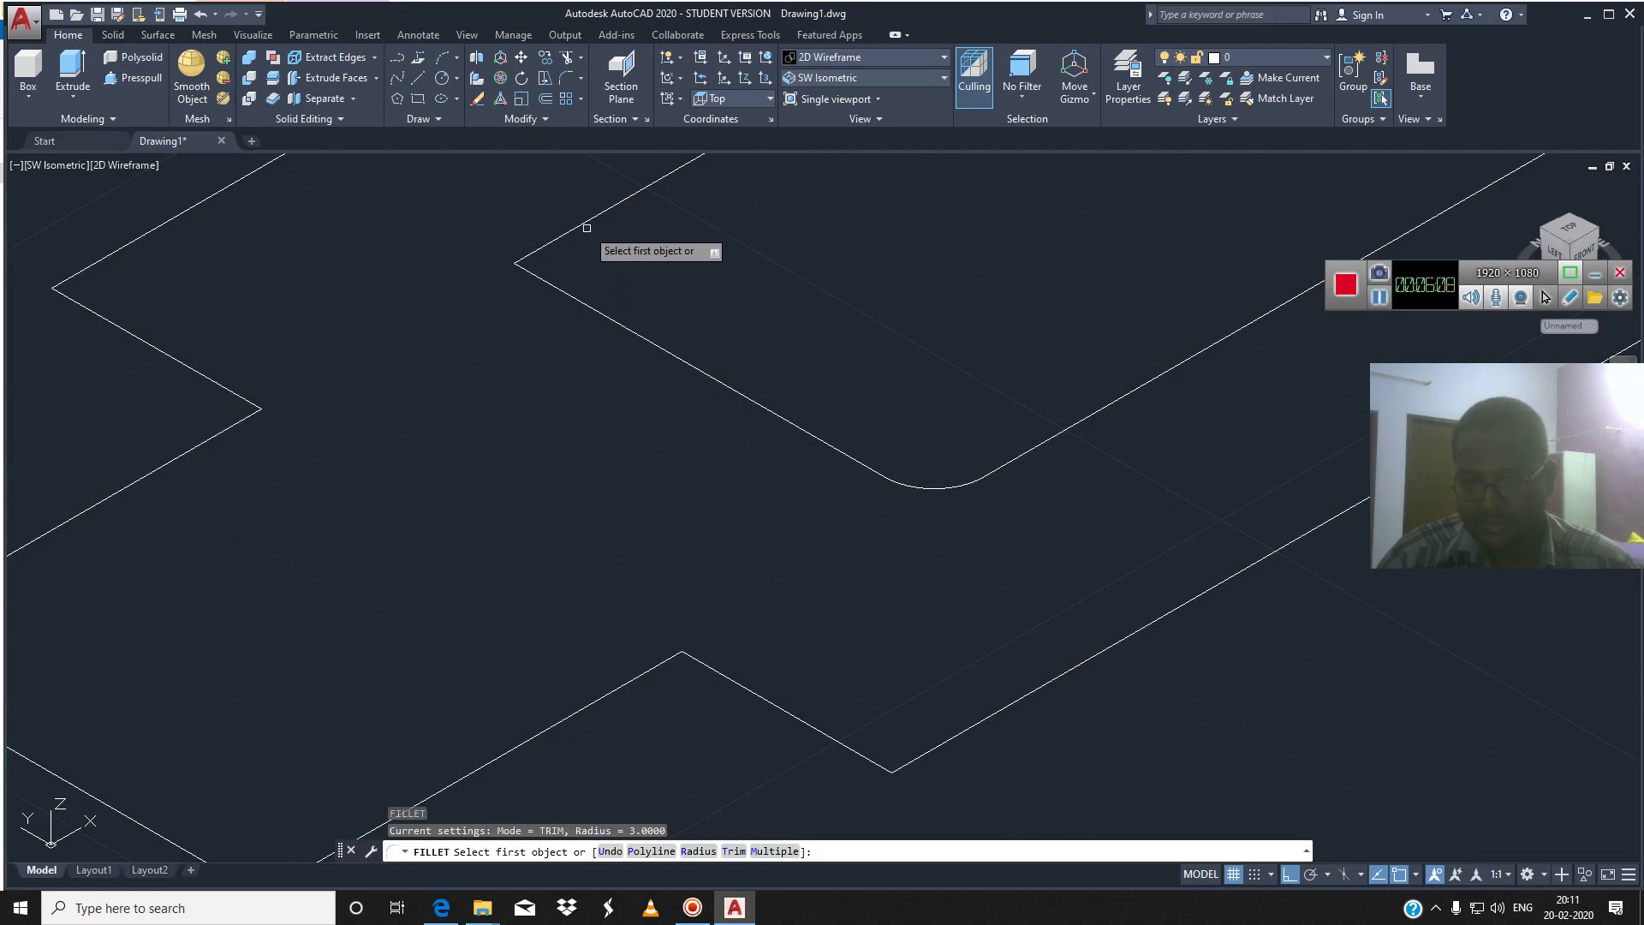
click(584, 224)
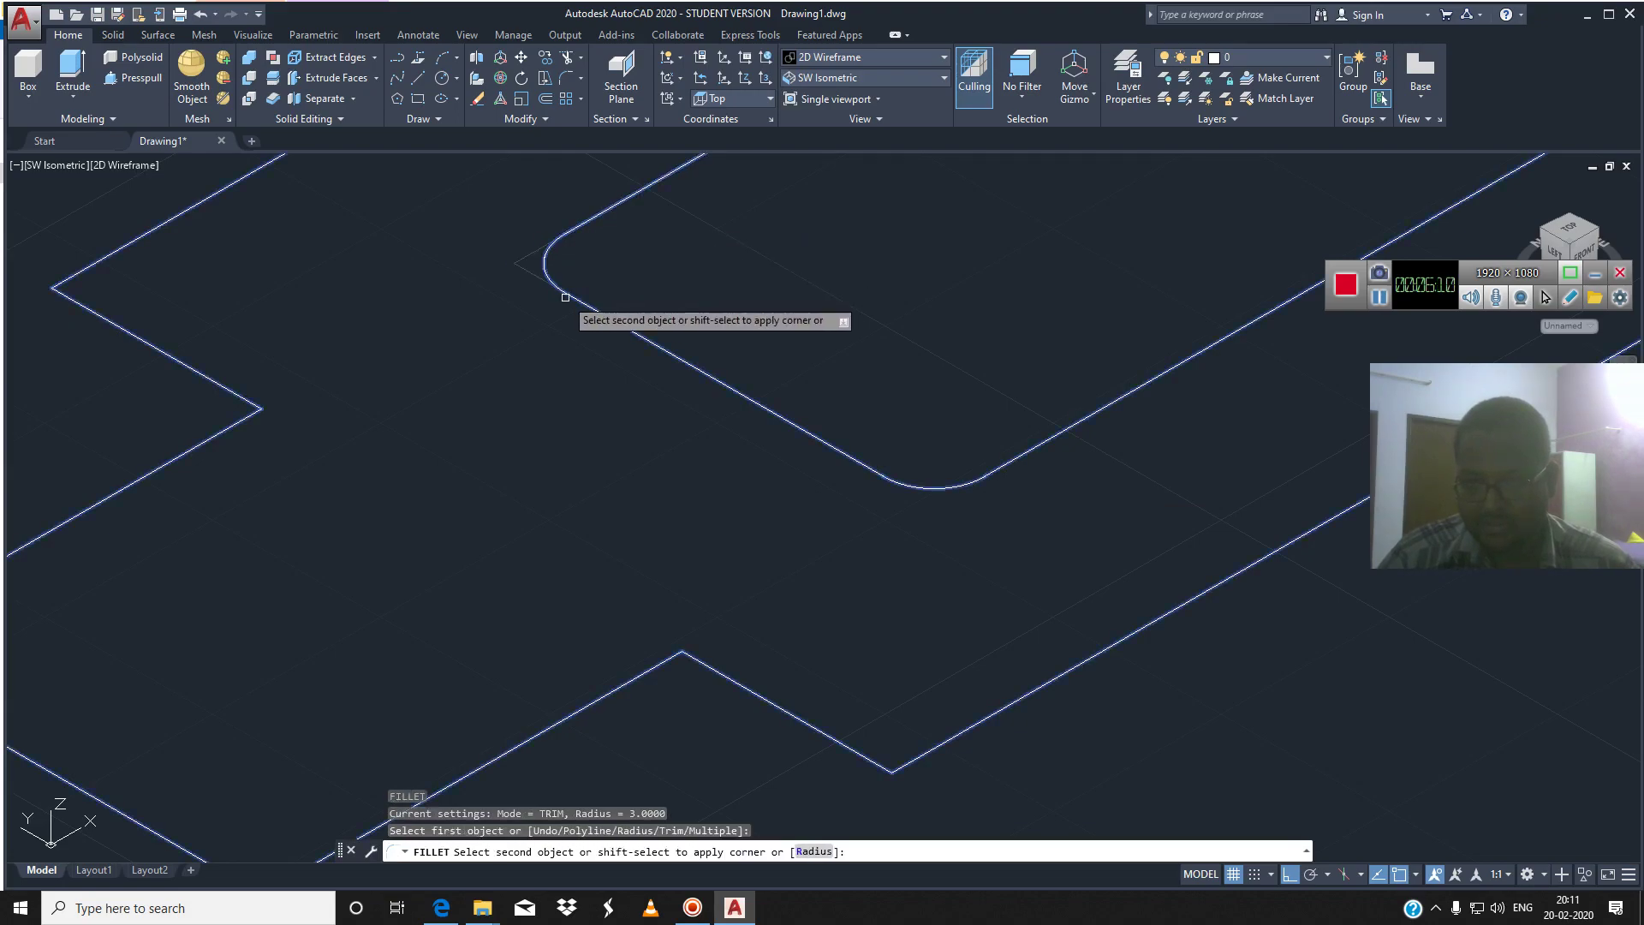
click(568, 297)
key(Escape)
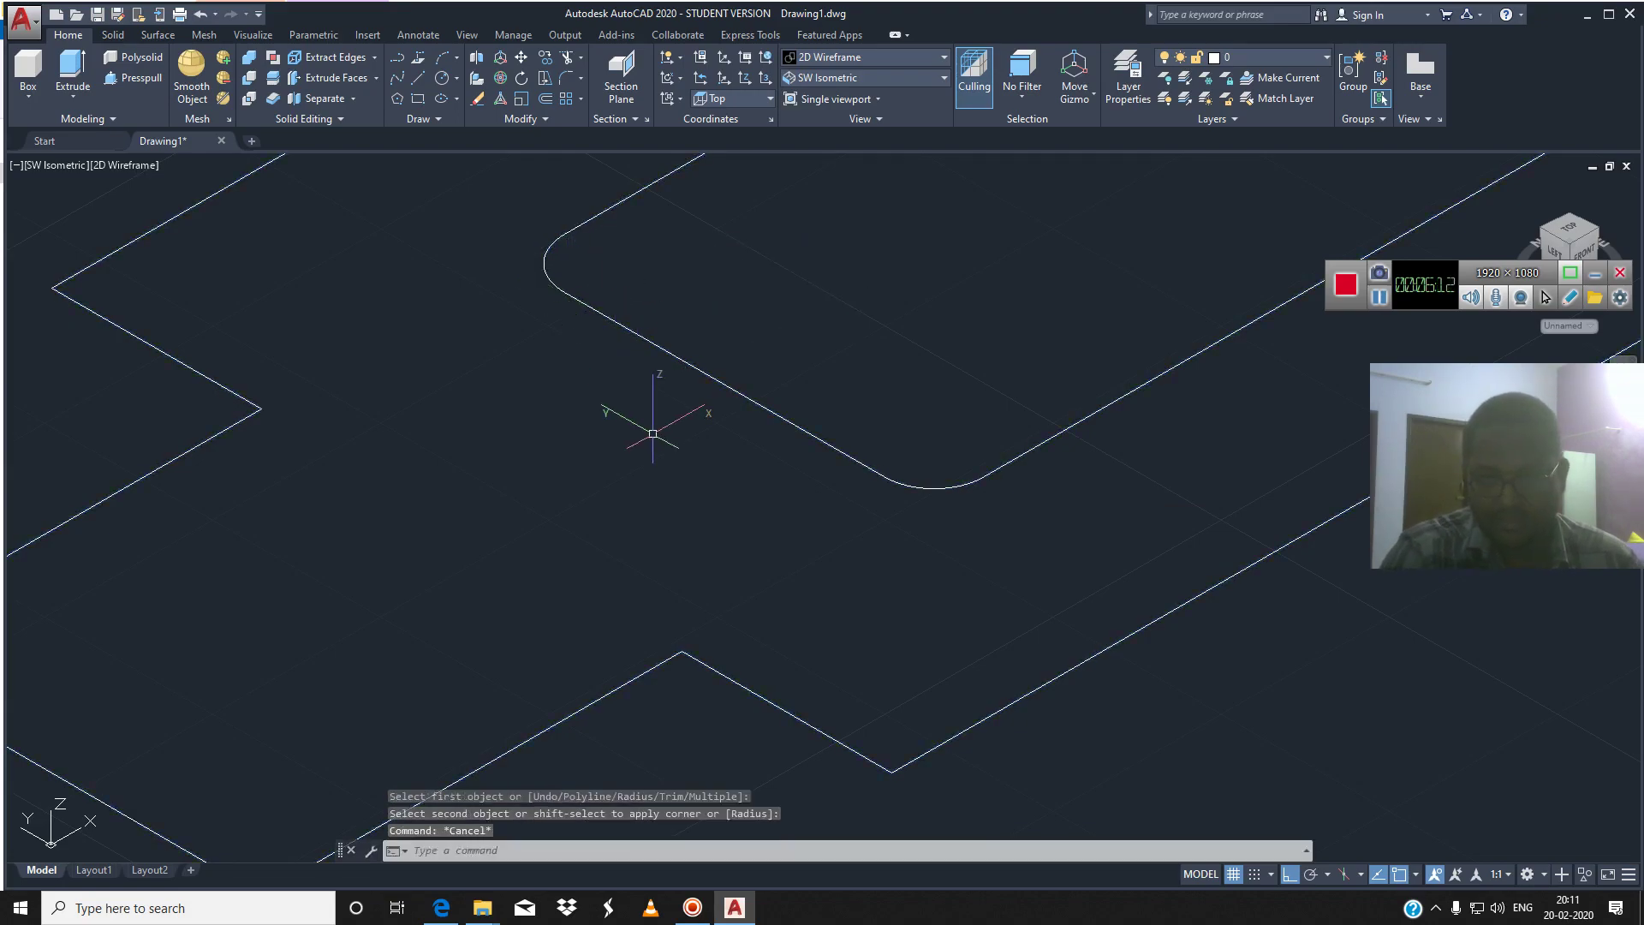
scroll(676, 440, down, 3)
scroll(676, 420, down, 3)
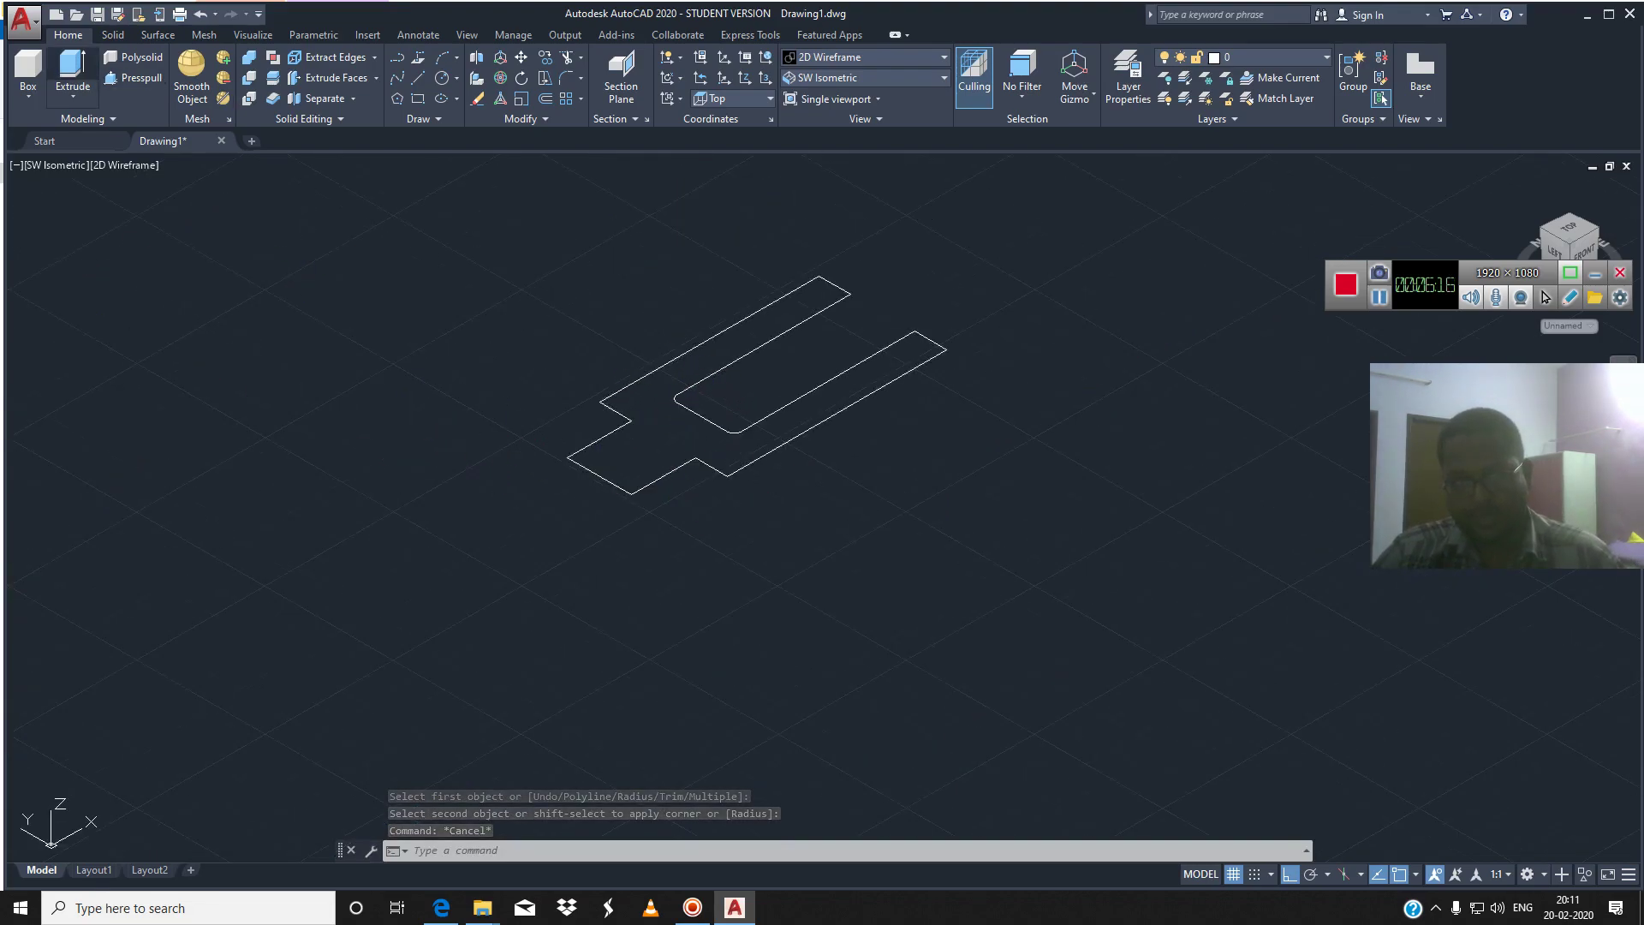
Extrude the filleted bracket outline 25 units into a solid
click(73, 73)
click(622, 415)
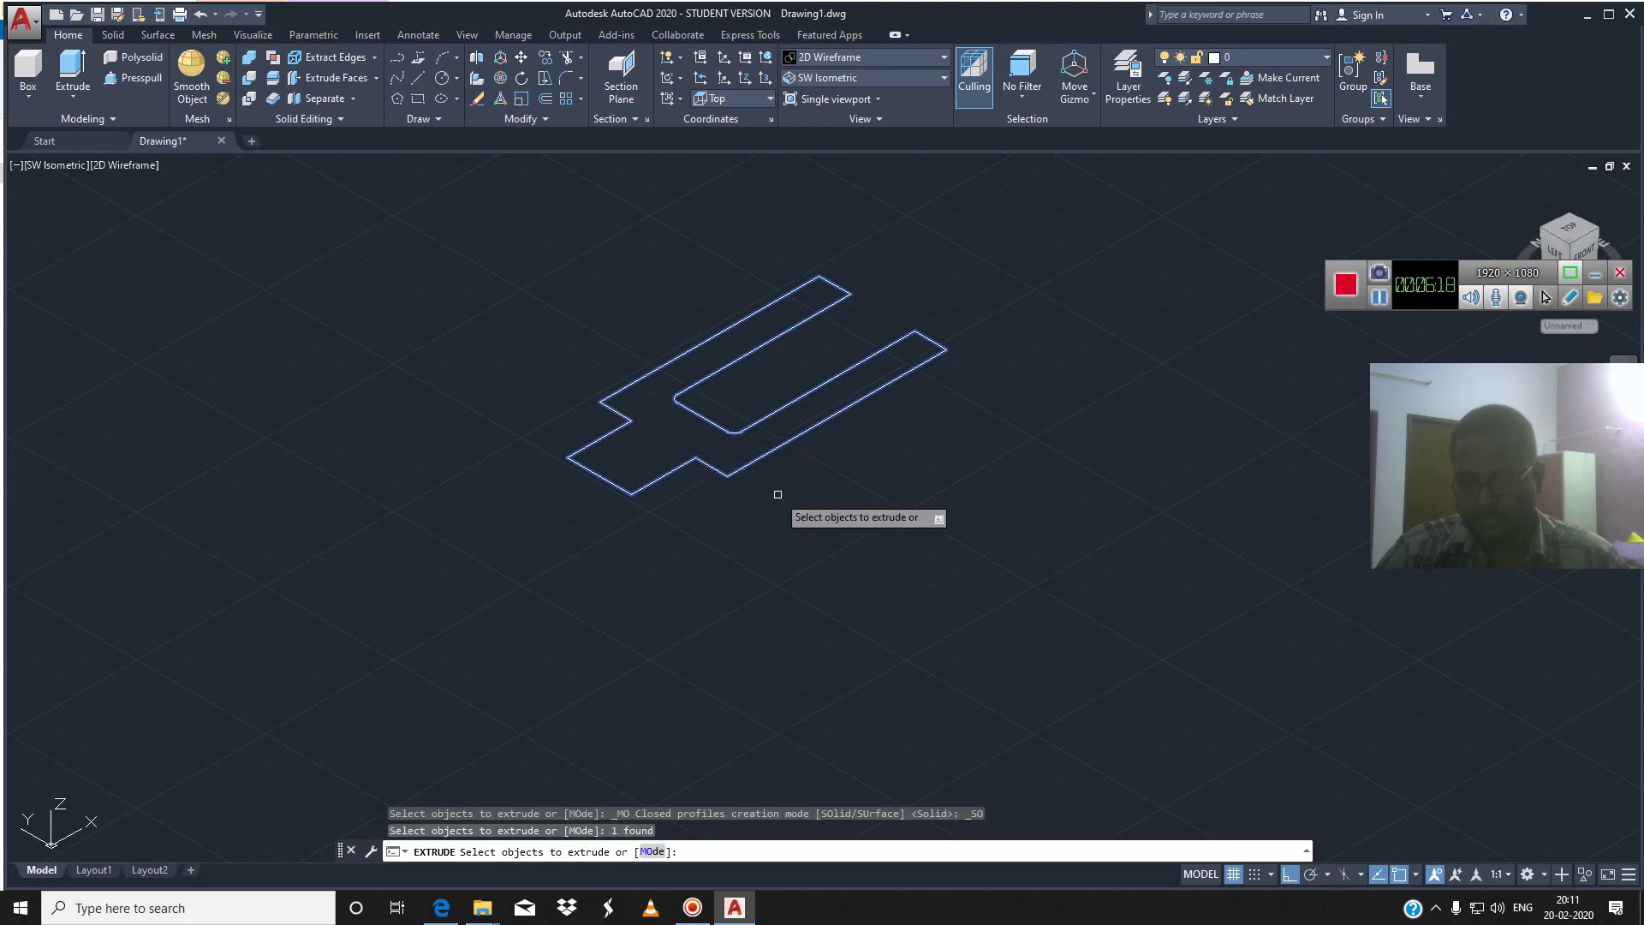
key(Return)
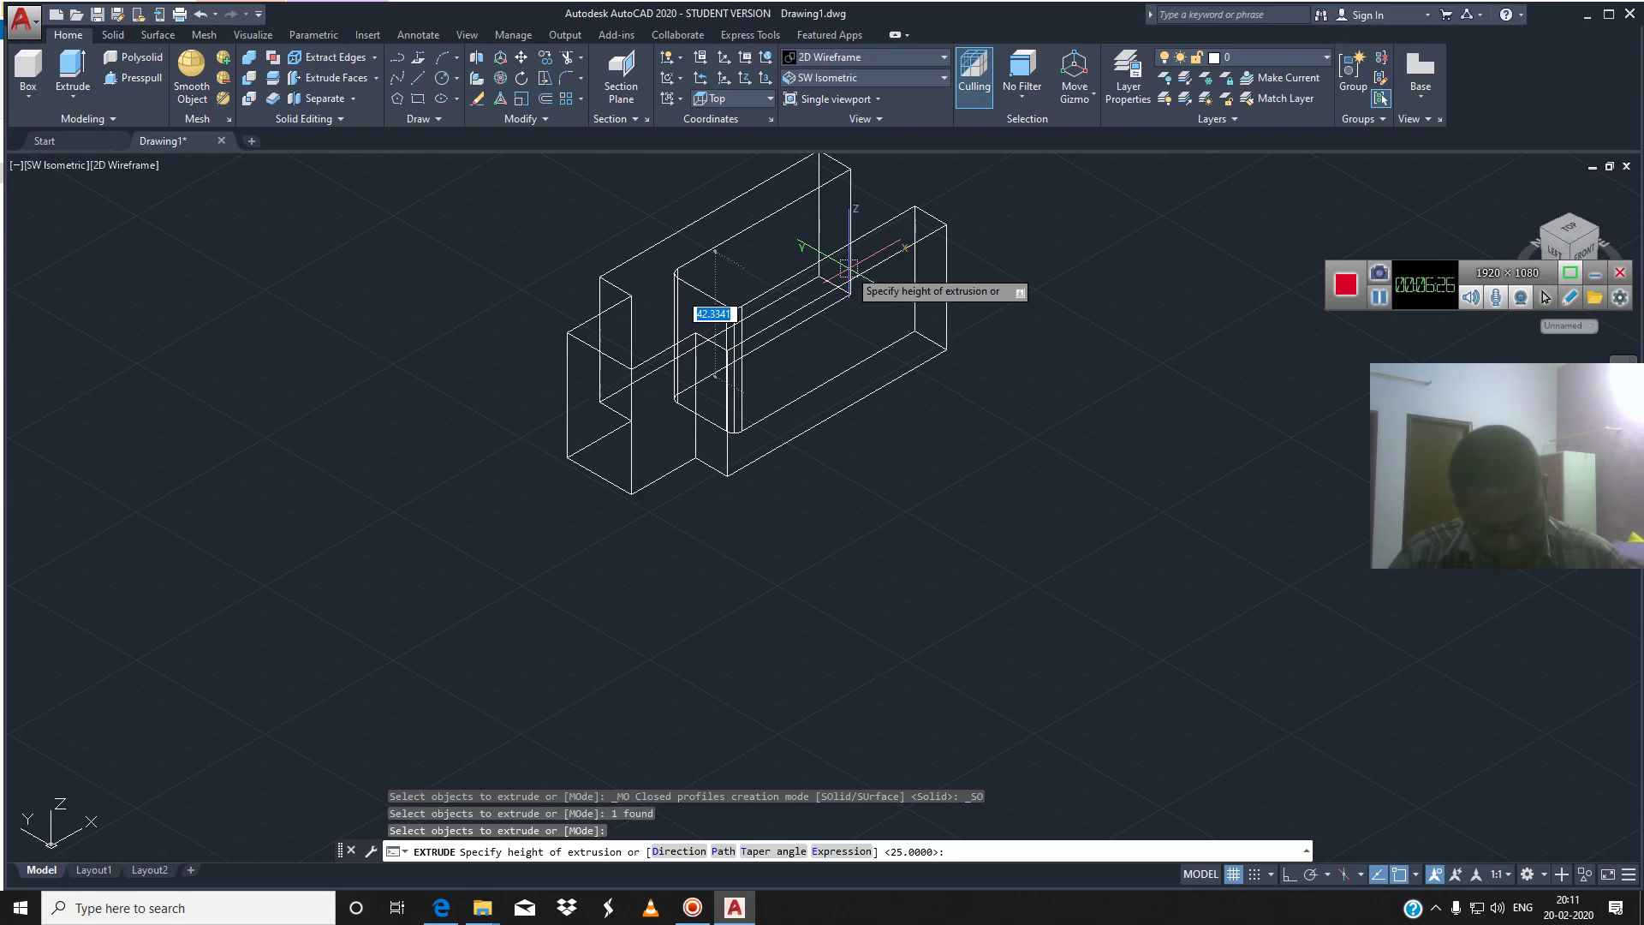
text(25)
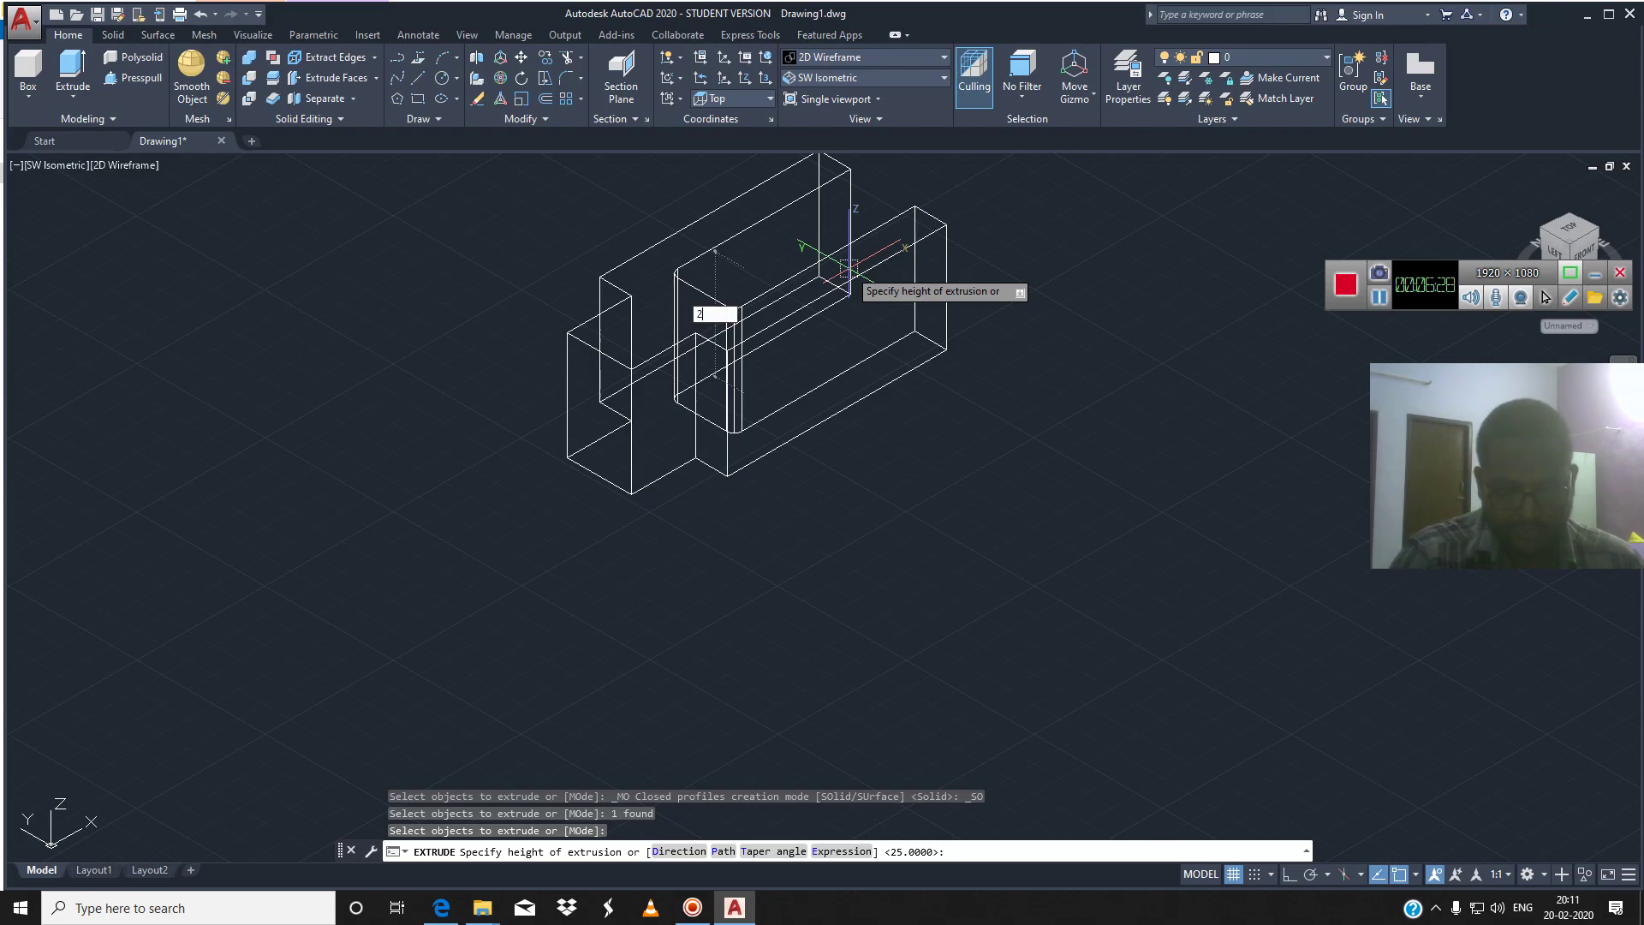
key(Return)
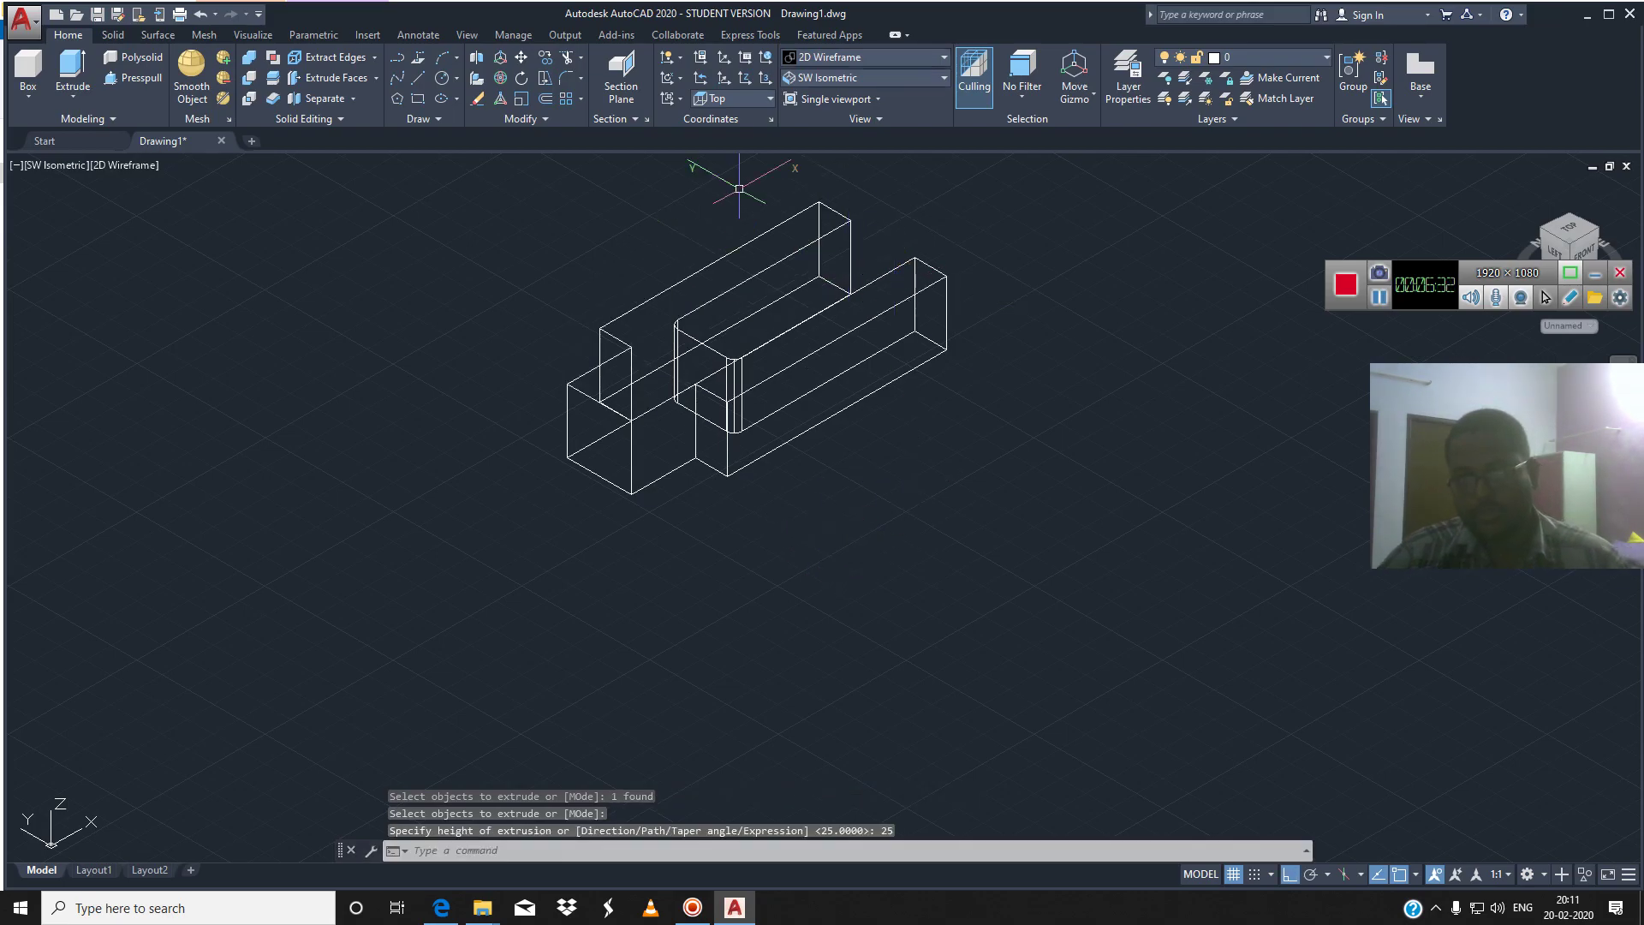
scroll(769, 515, down, 4)
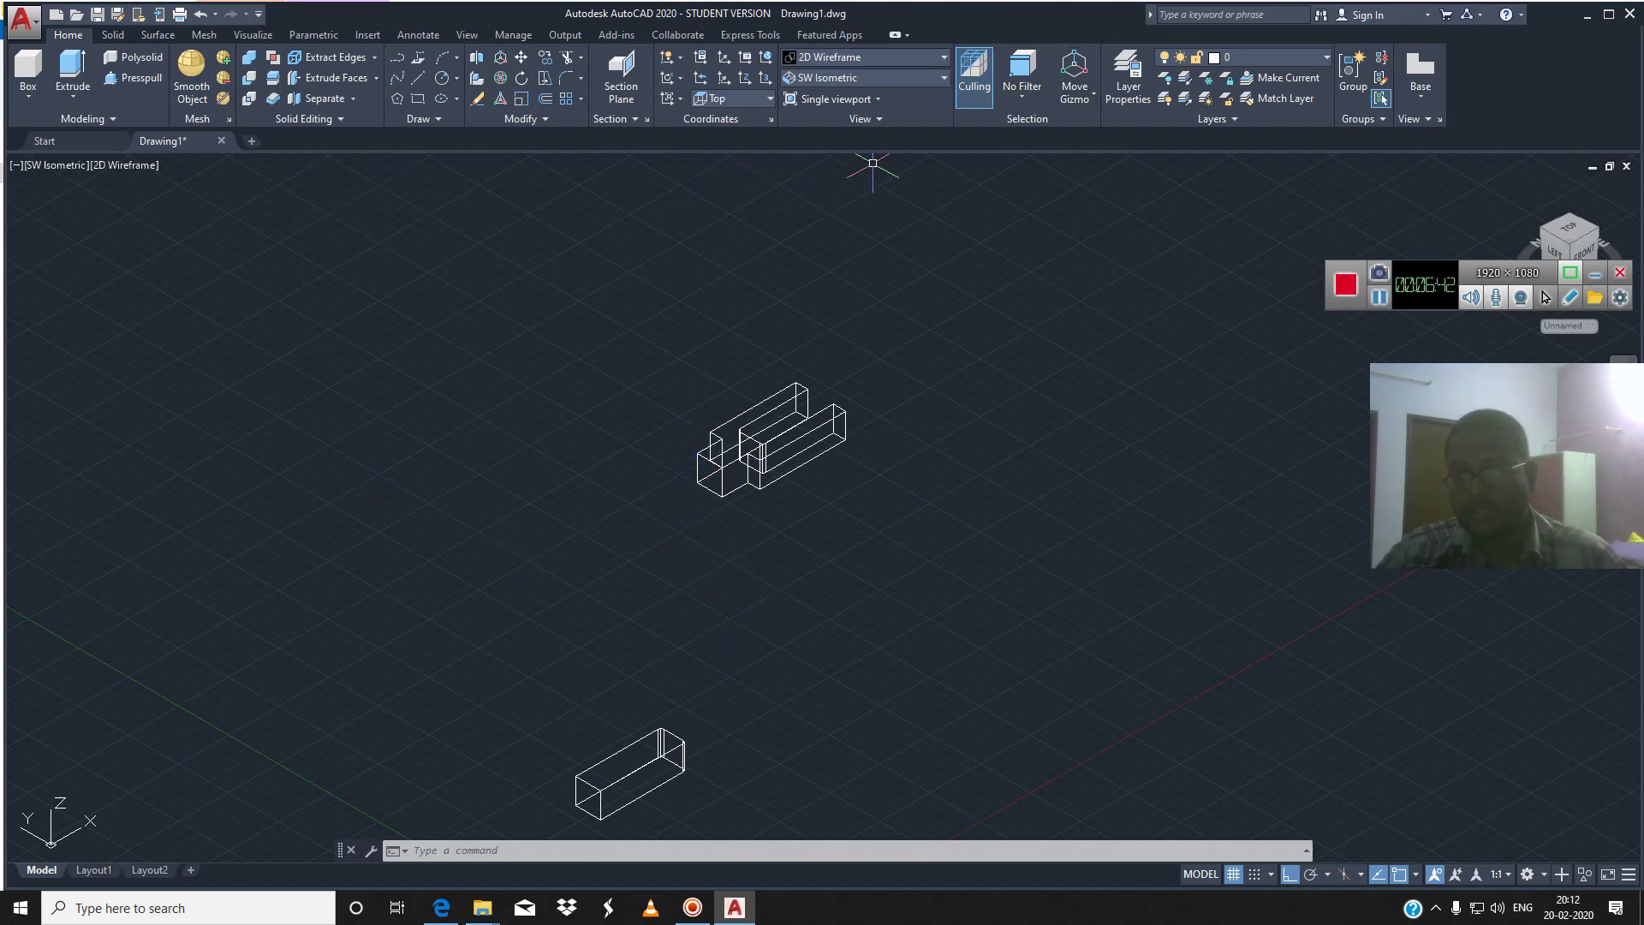
click(865, 57)
Switch to Top view and pan to frame the bracket and block
click(865, 77)
click(810, 97)
scroll(877, 448, up, 2)
middle_drag(877, 448, 631, 448)
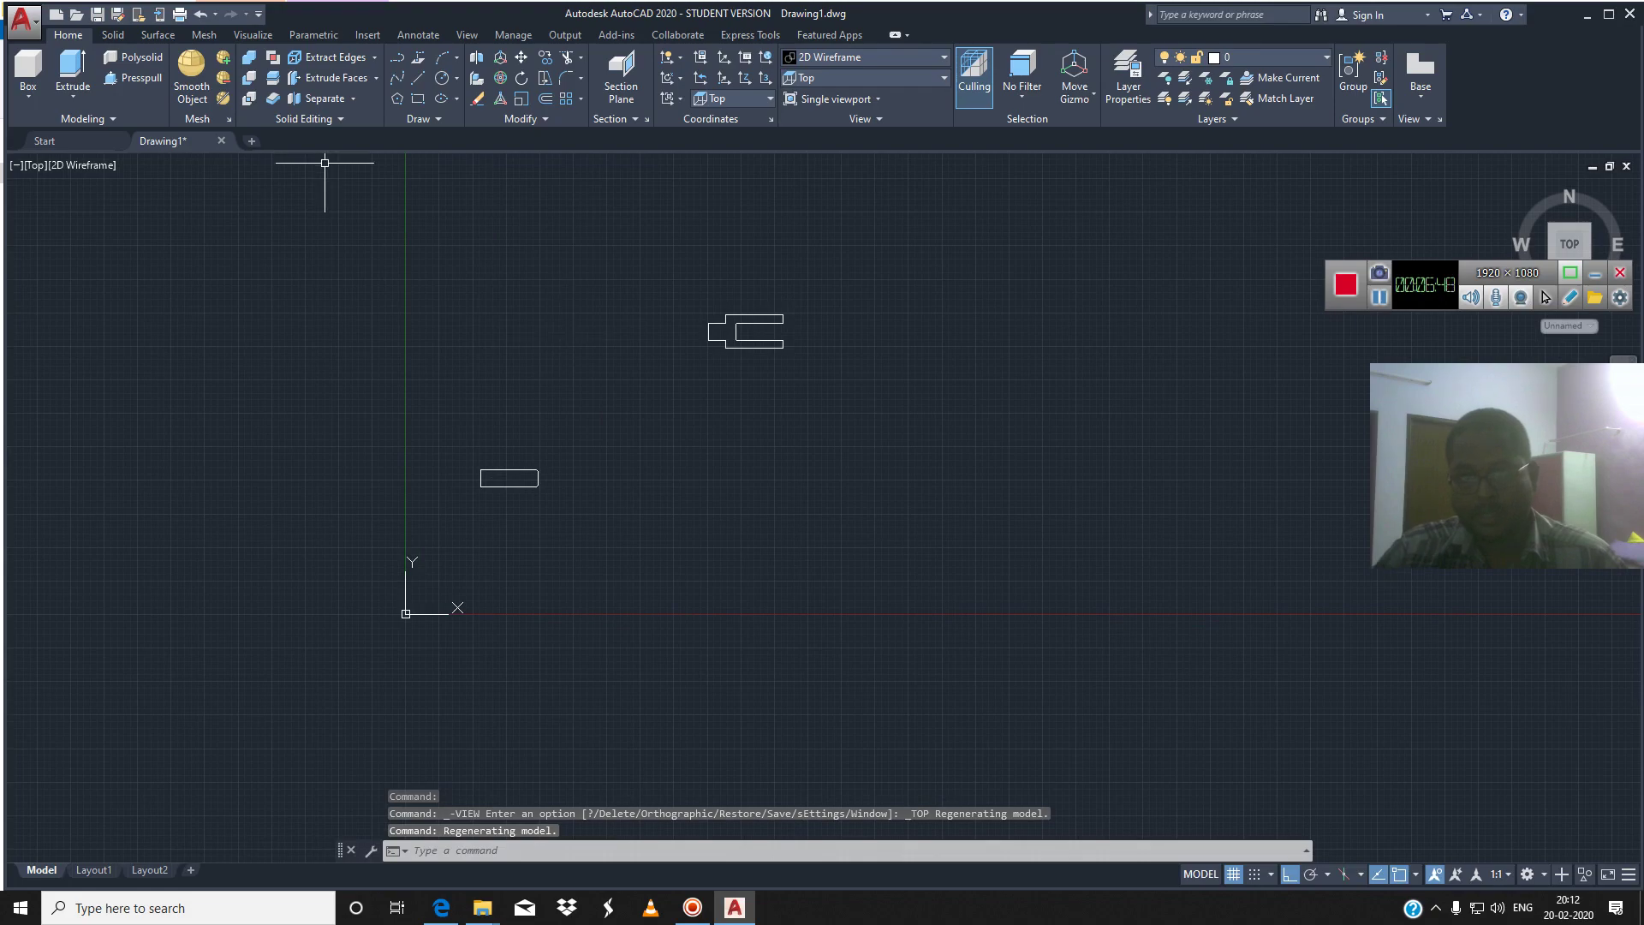
Draw a trial horizontal line left of the bracket, then delete it
text(l)
key(Return)
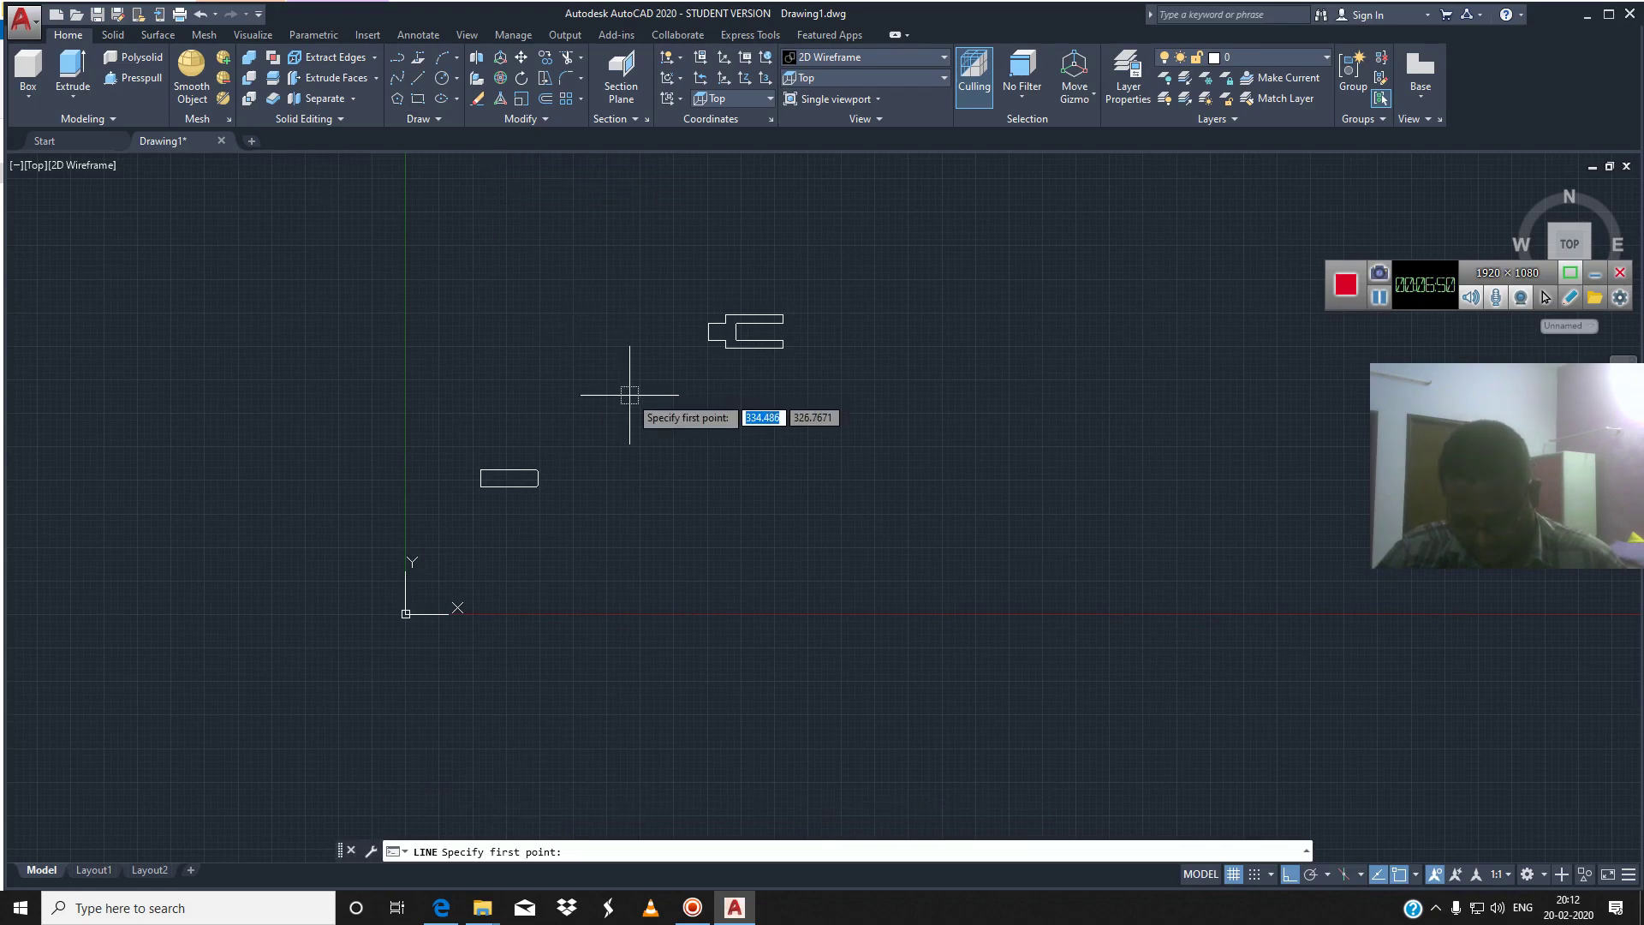
click(531, 324)
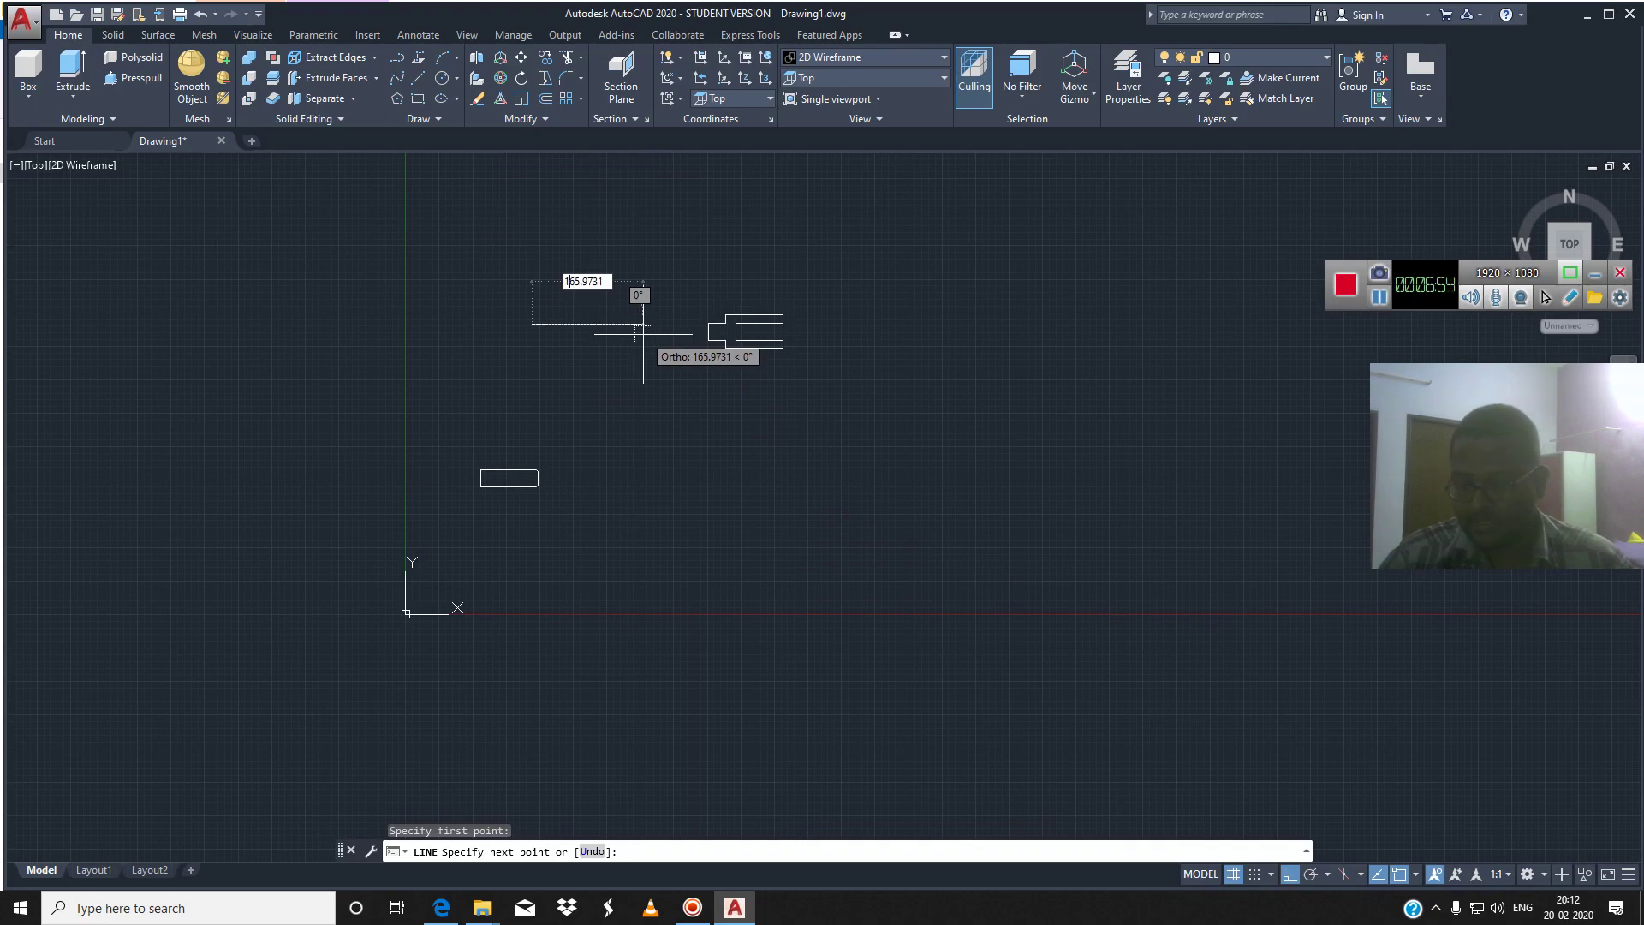
click(643, 334)
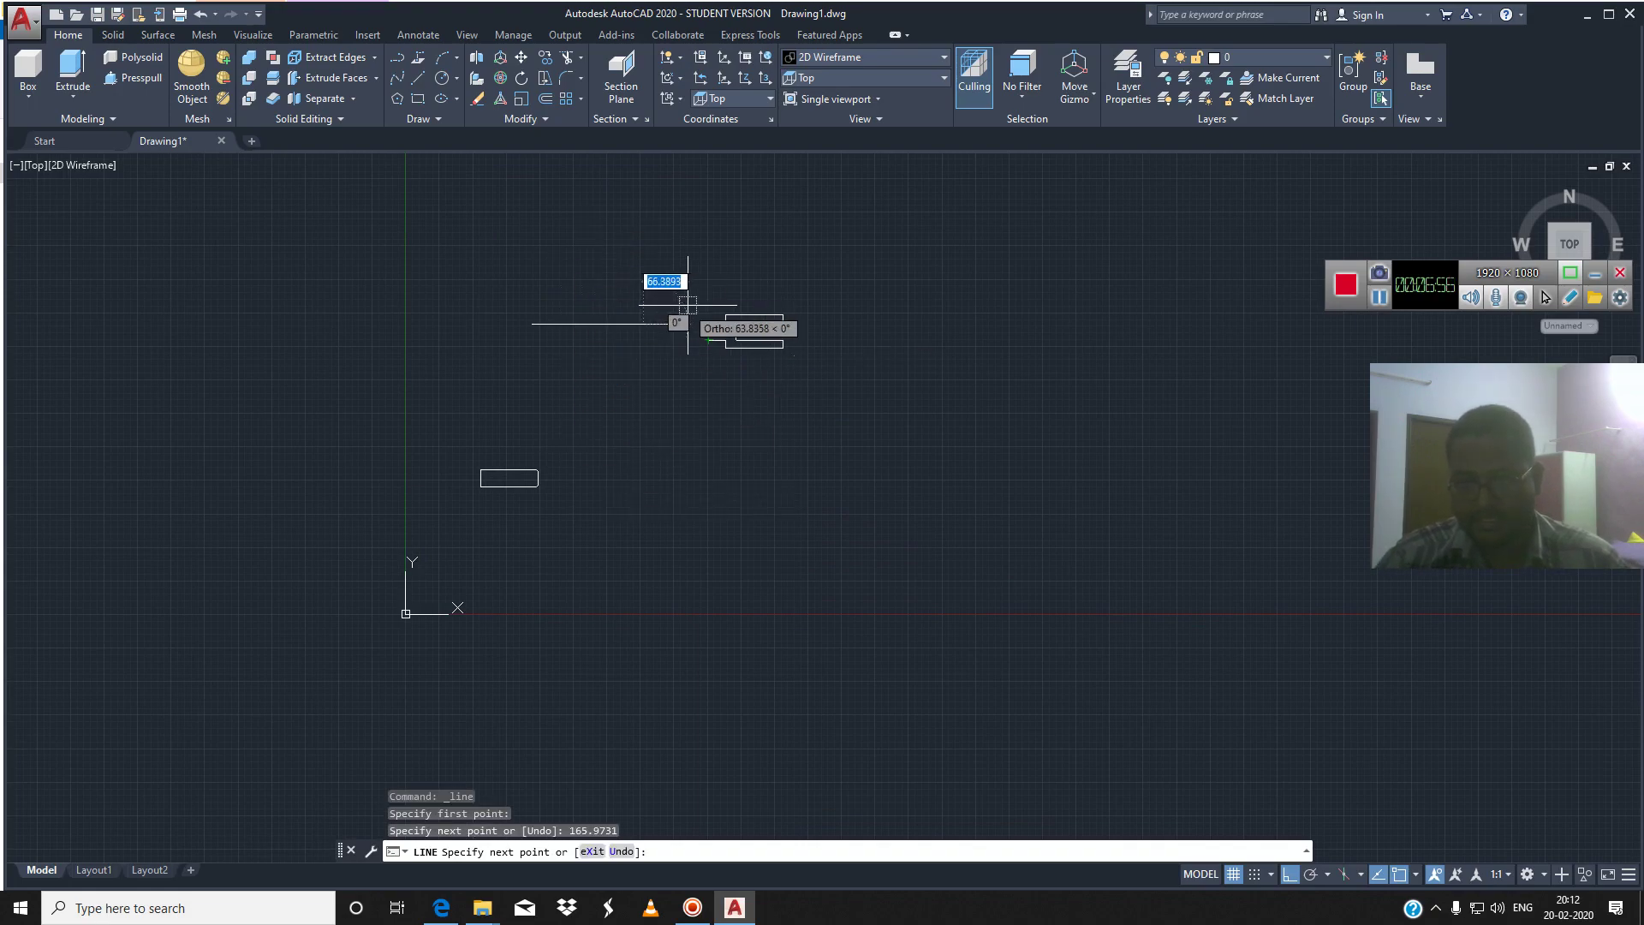
key(Escape)
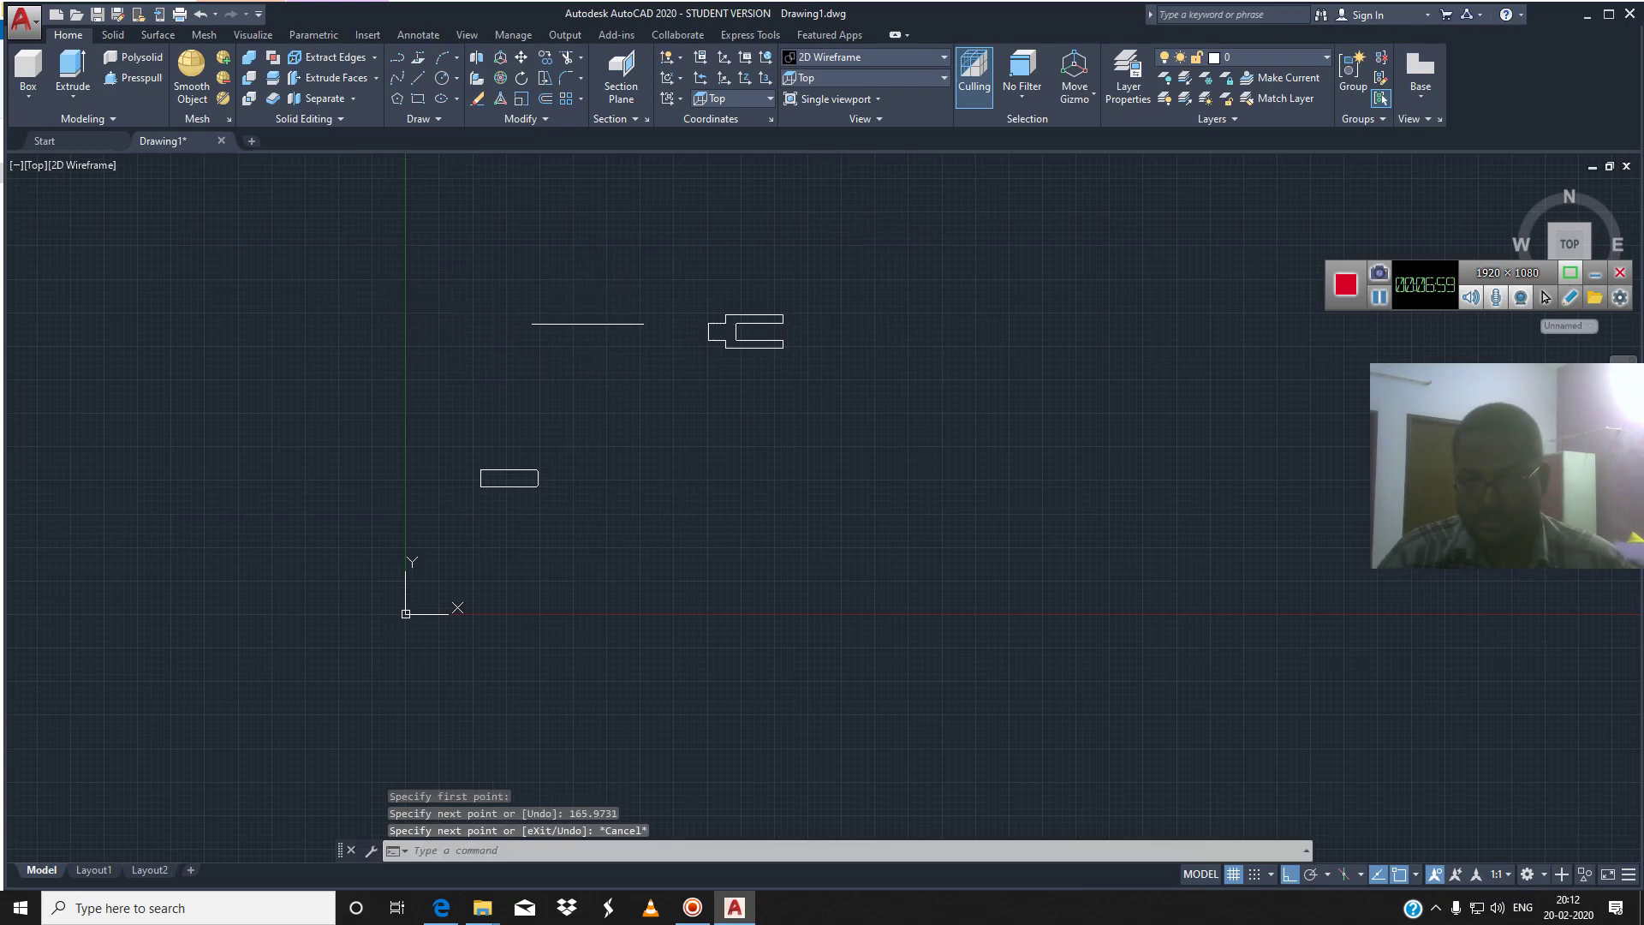
click(618, 324)
key(Delete)
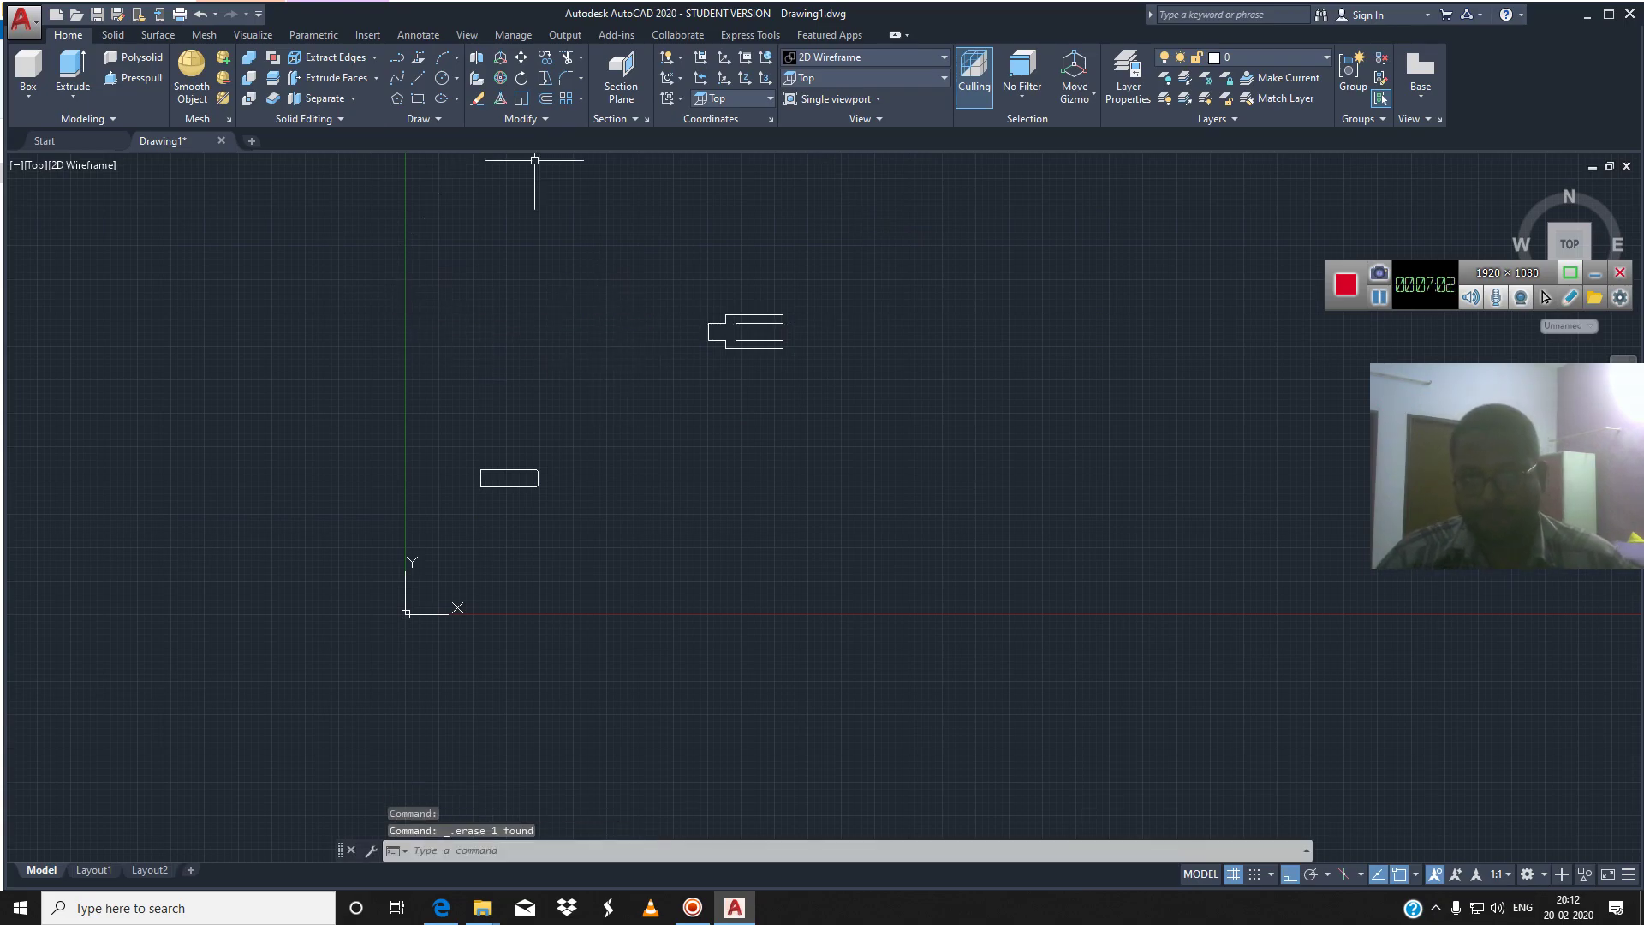
Draw a 16-unit horizontal line to begin the narrow outline
text(l)
key(Return)
scroll(462, 300, up, 6)
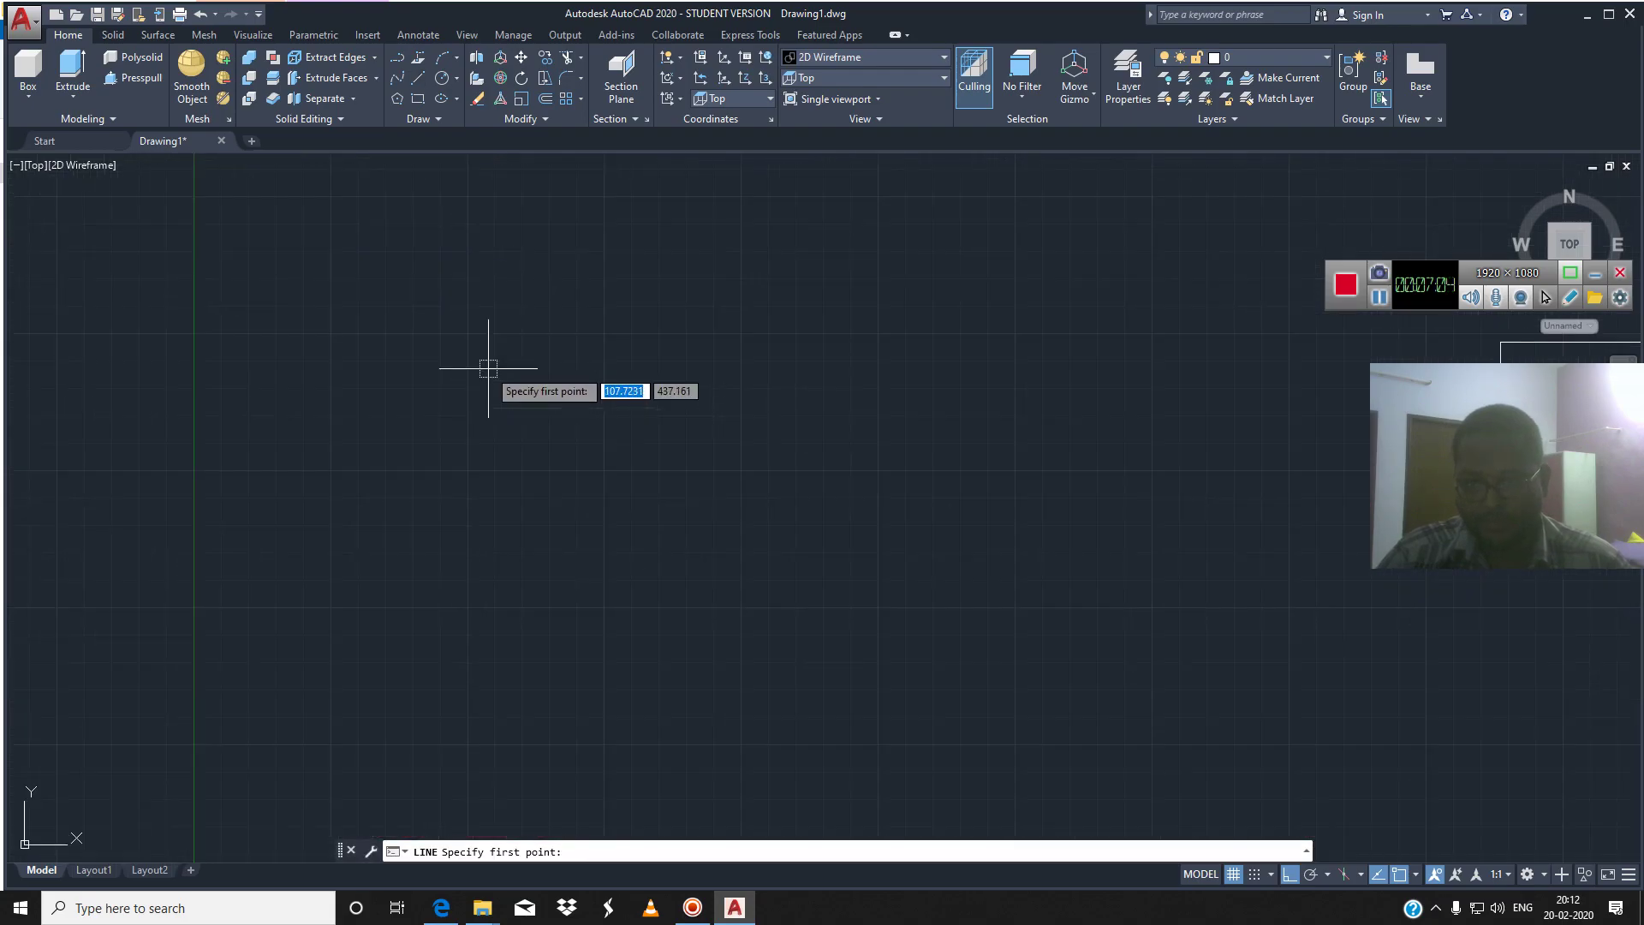
click(543, 273)
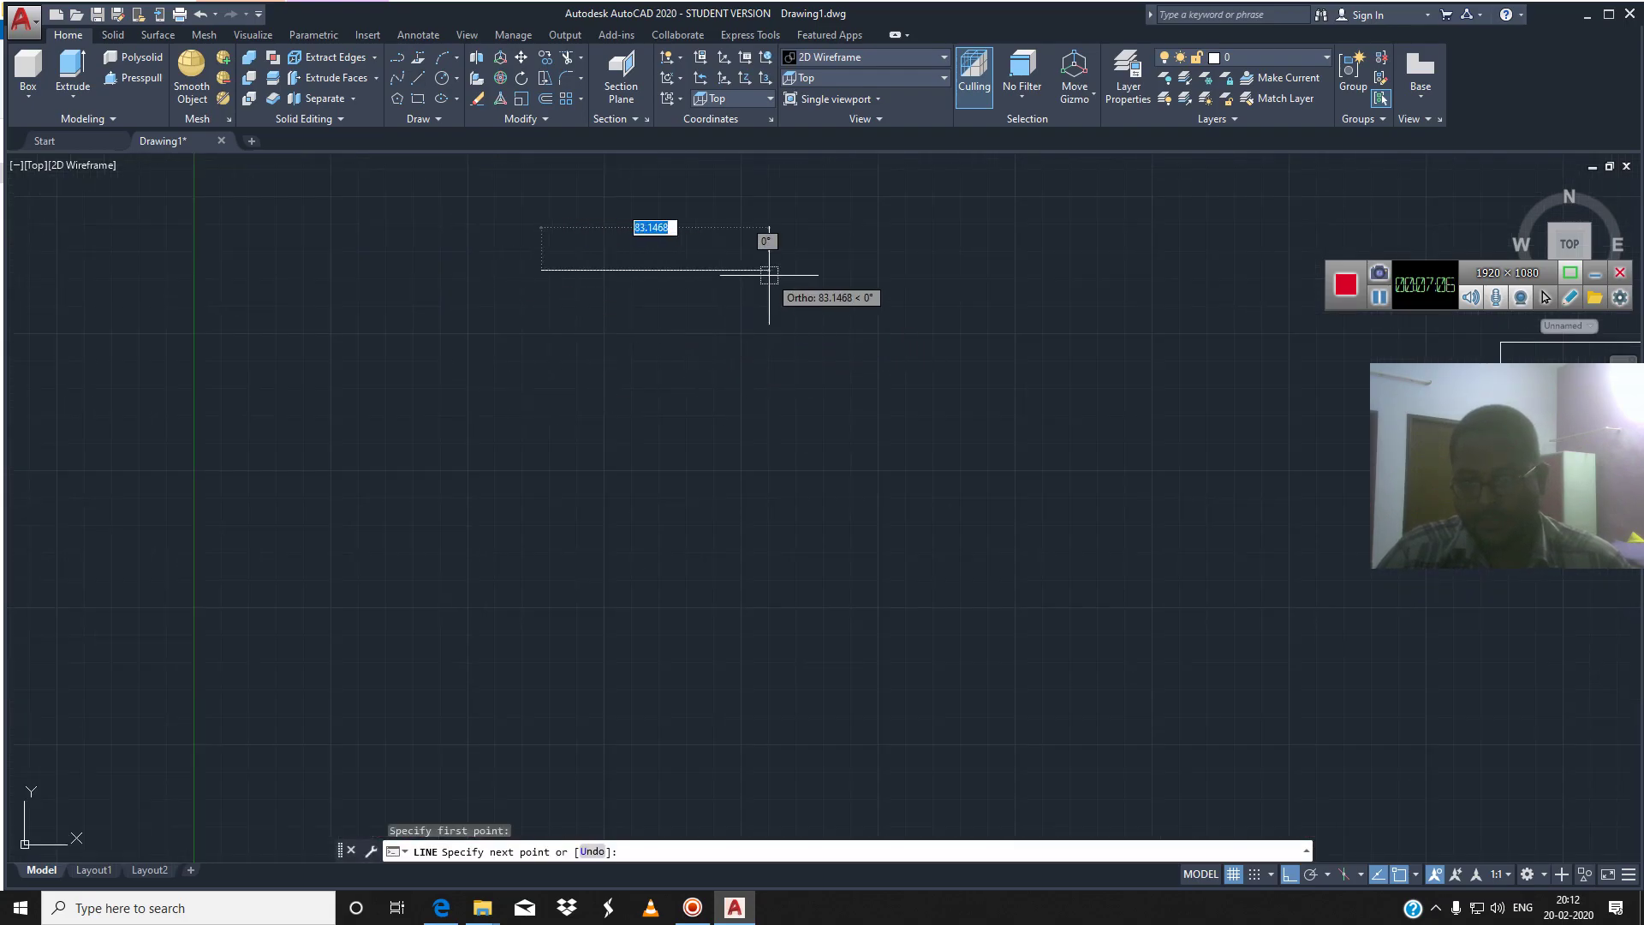
text(16)
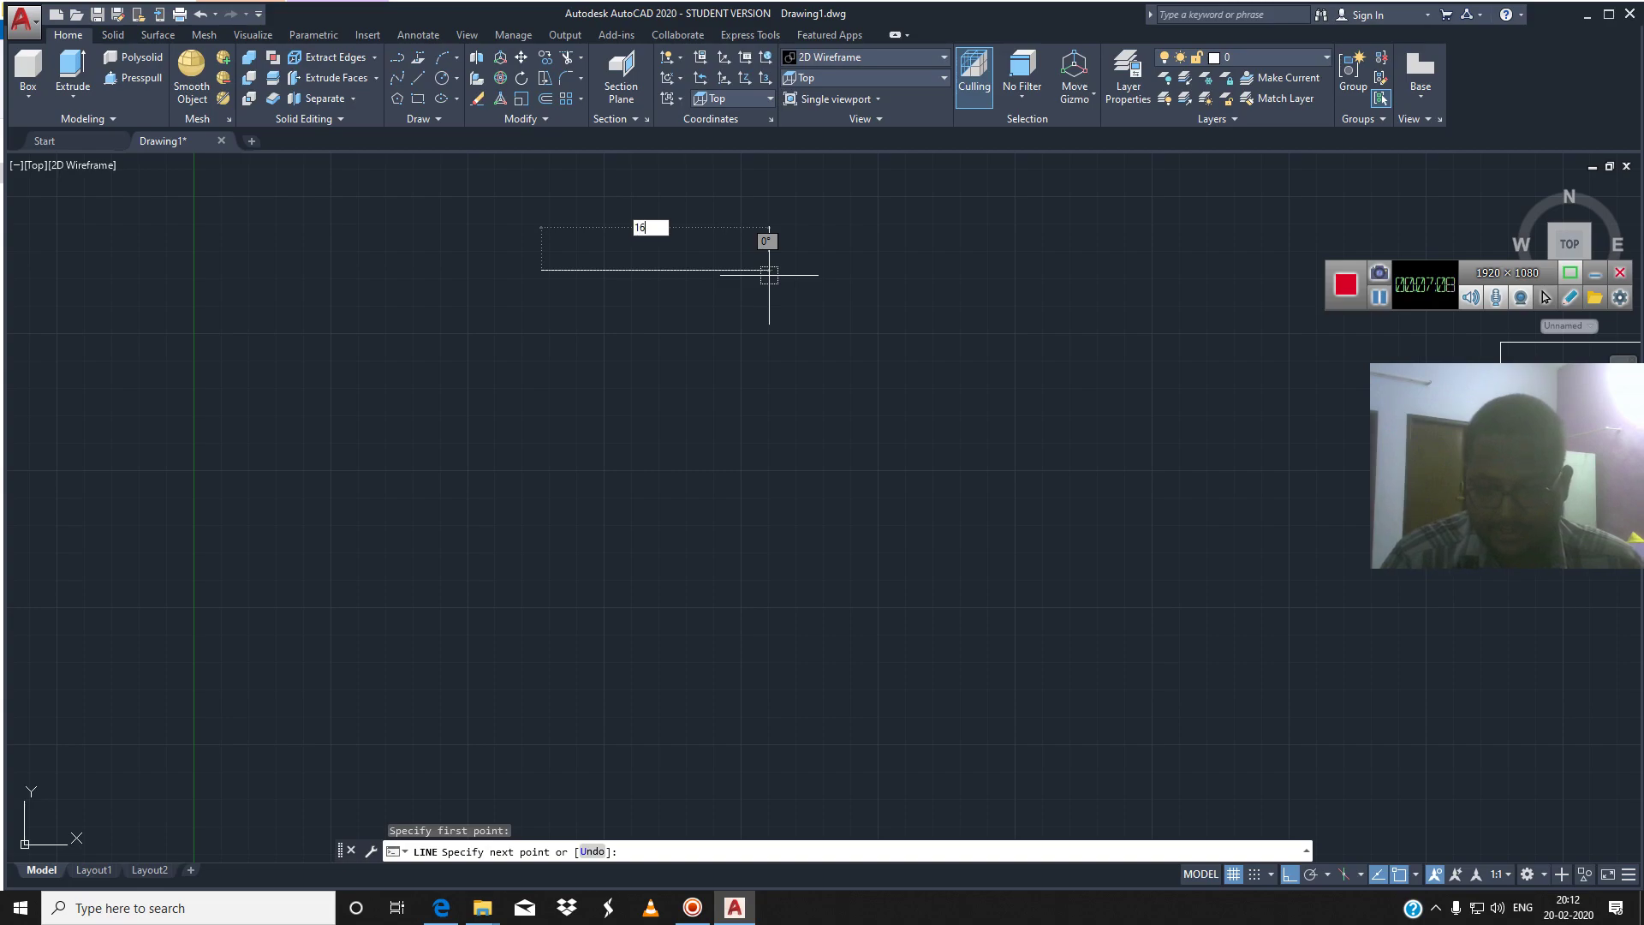
key(Return)
key(Escape)
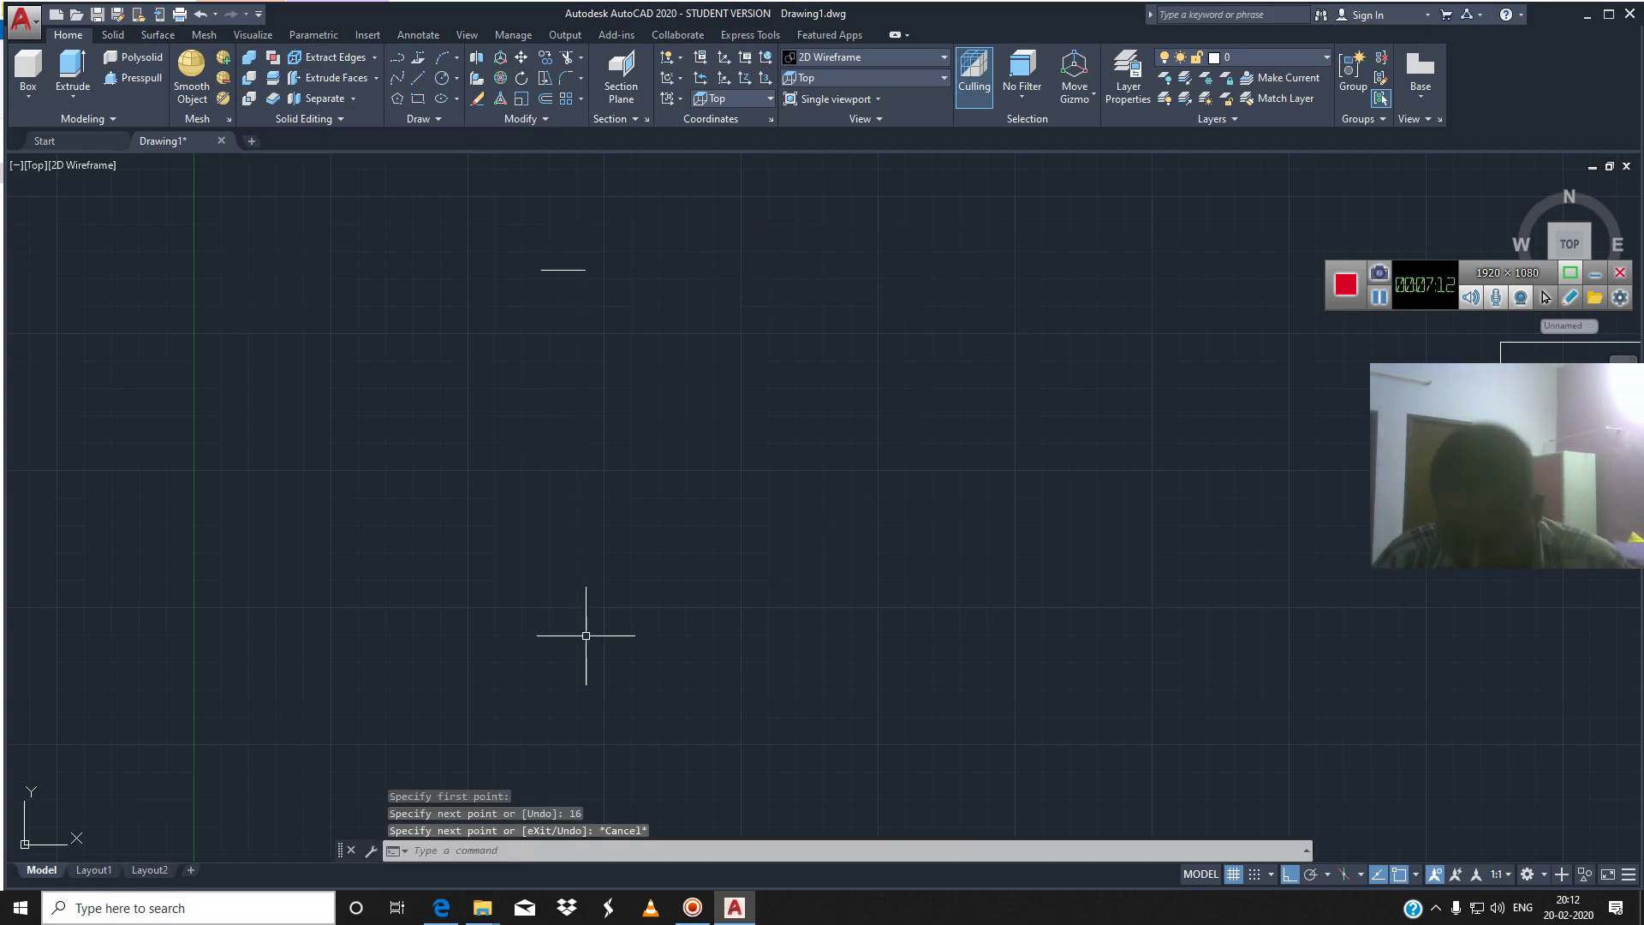
Abandon a false-start line and delete the stray horizontal line
key(space)
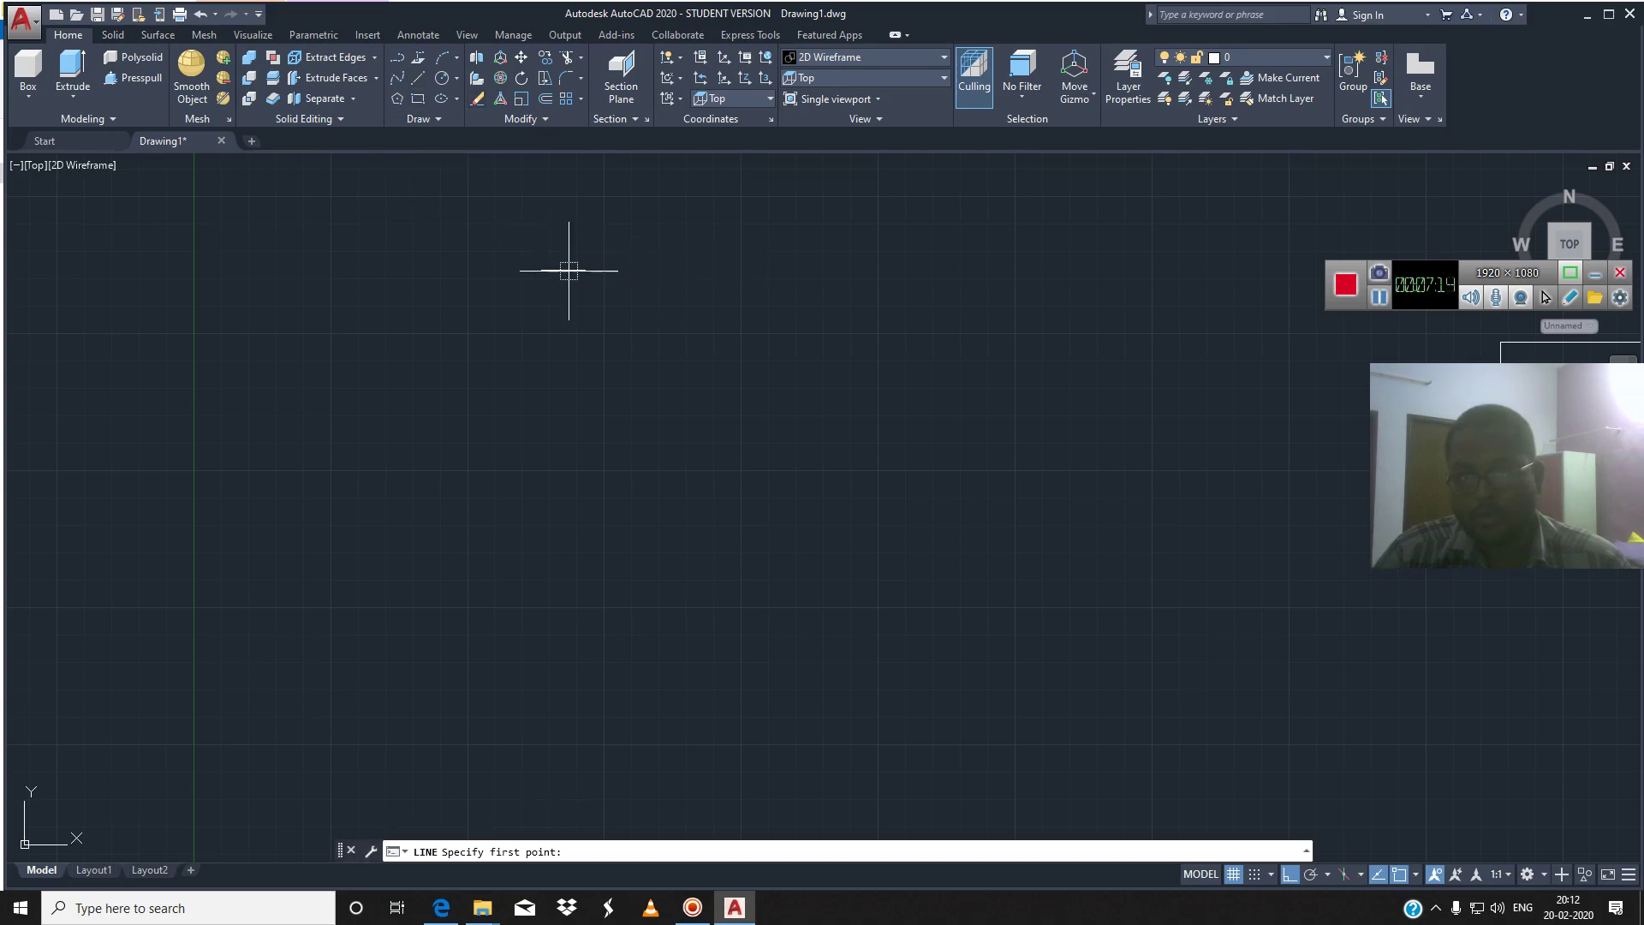
click(585, 269)
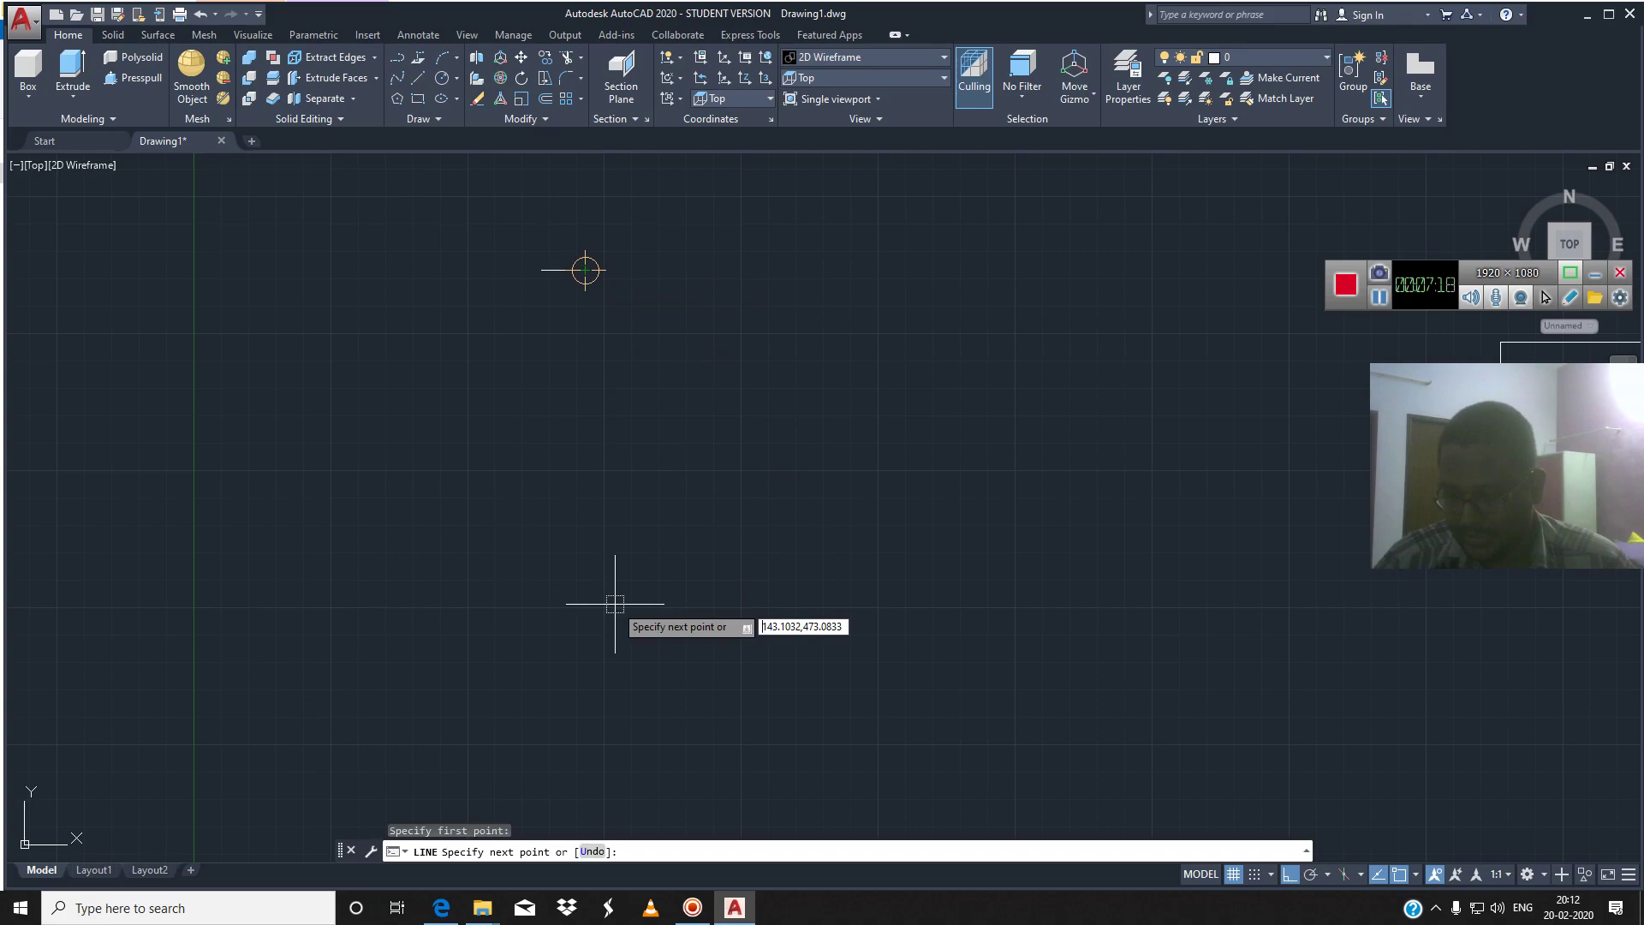
key(Return)
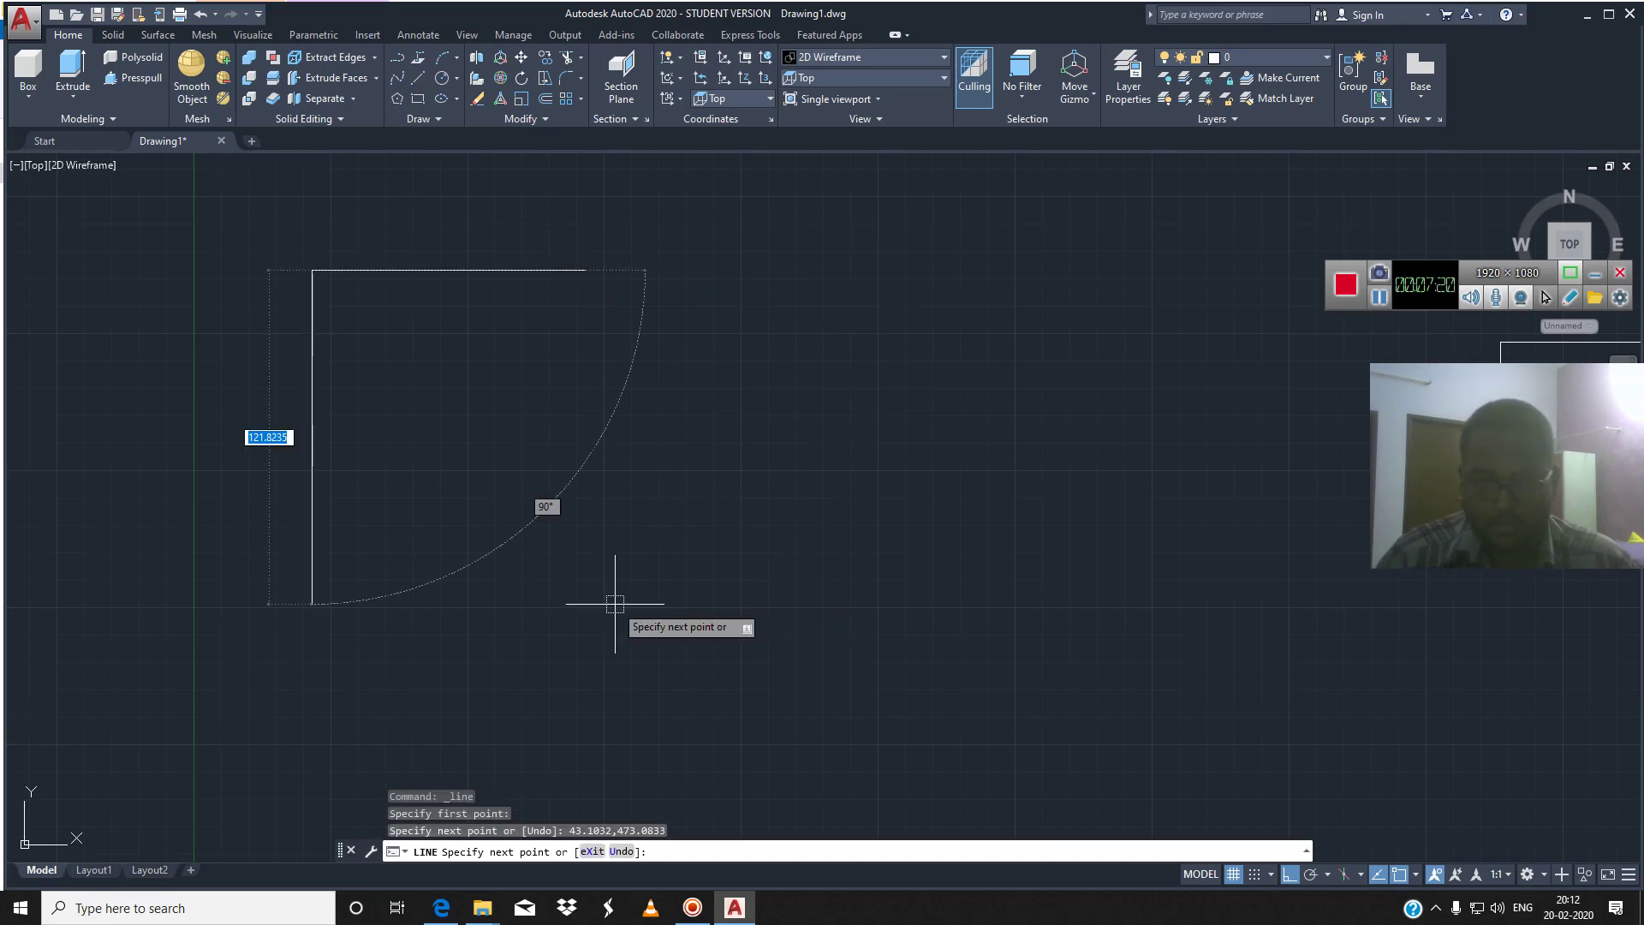
key(Escape)
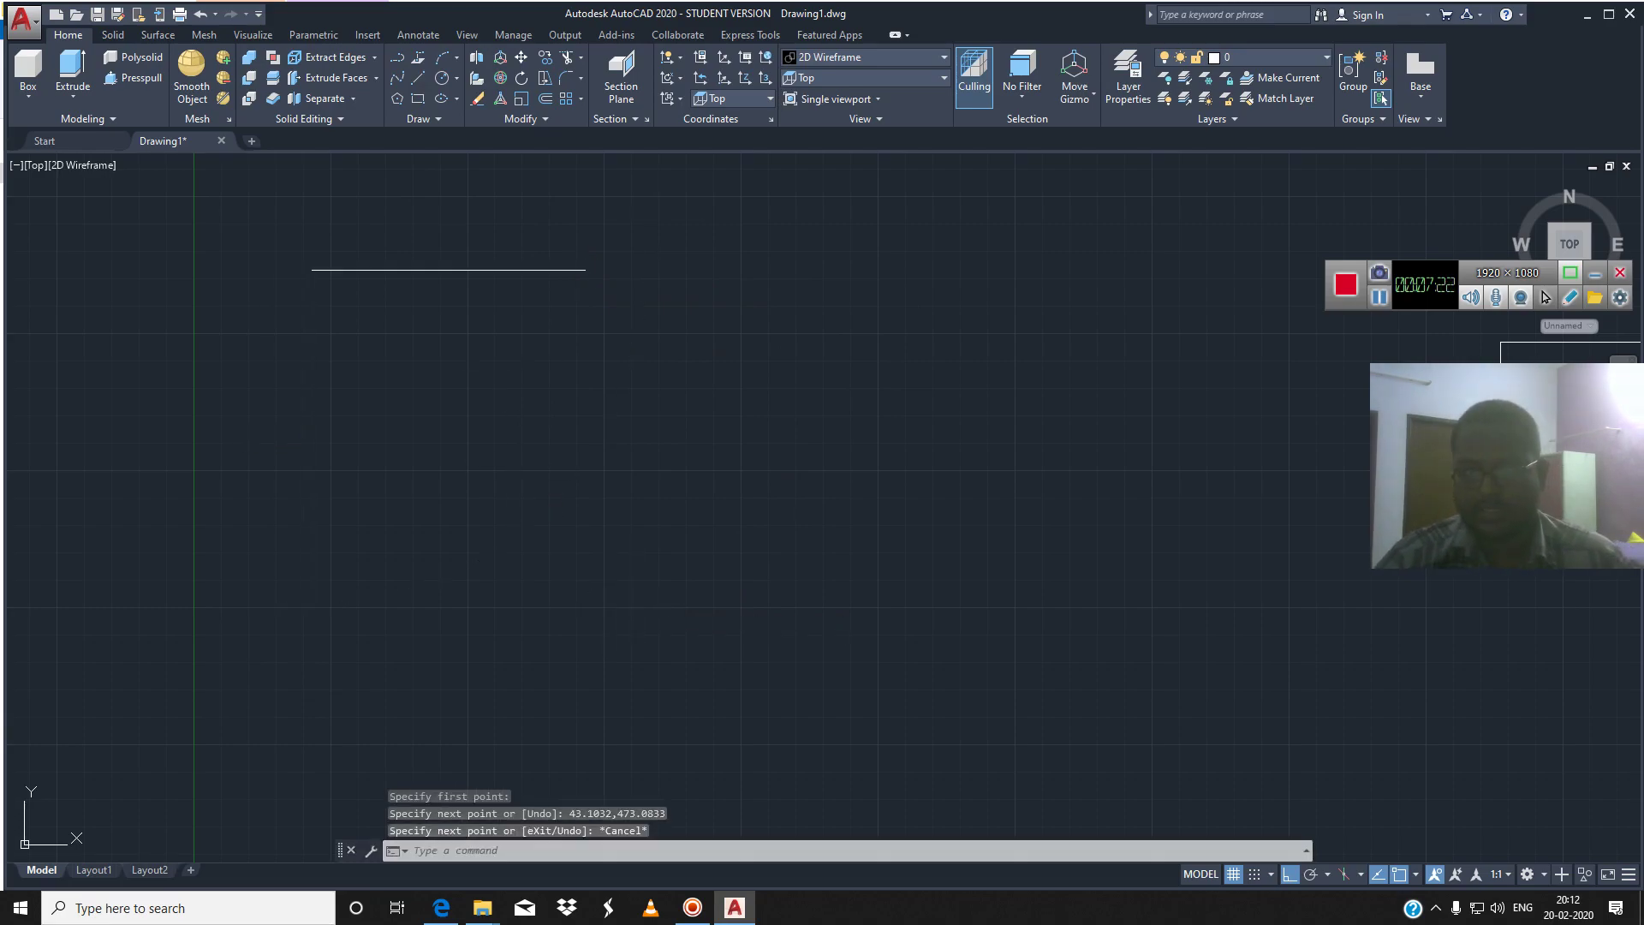
click(561, 271)
key(Delete)
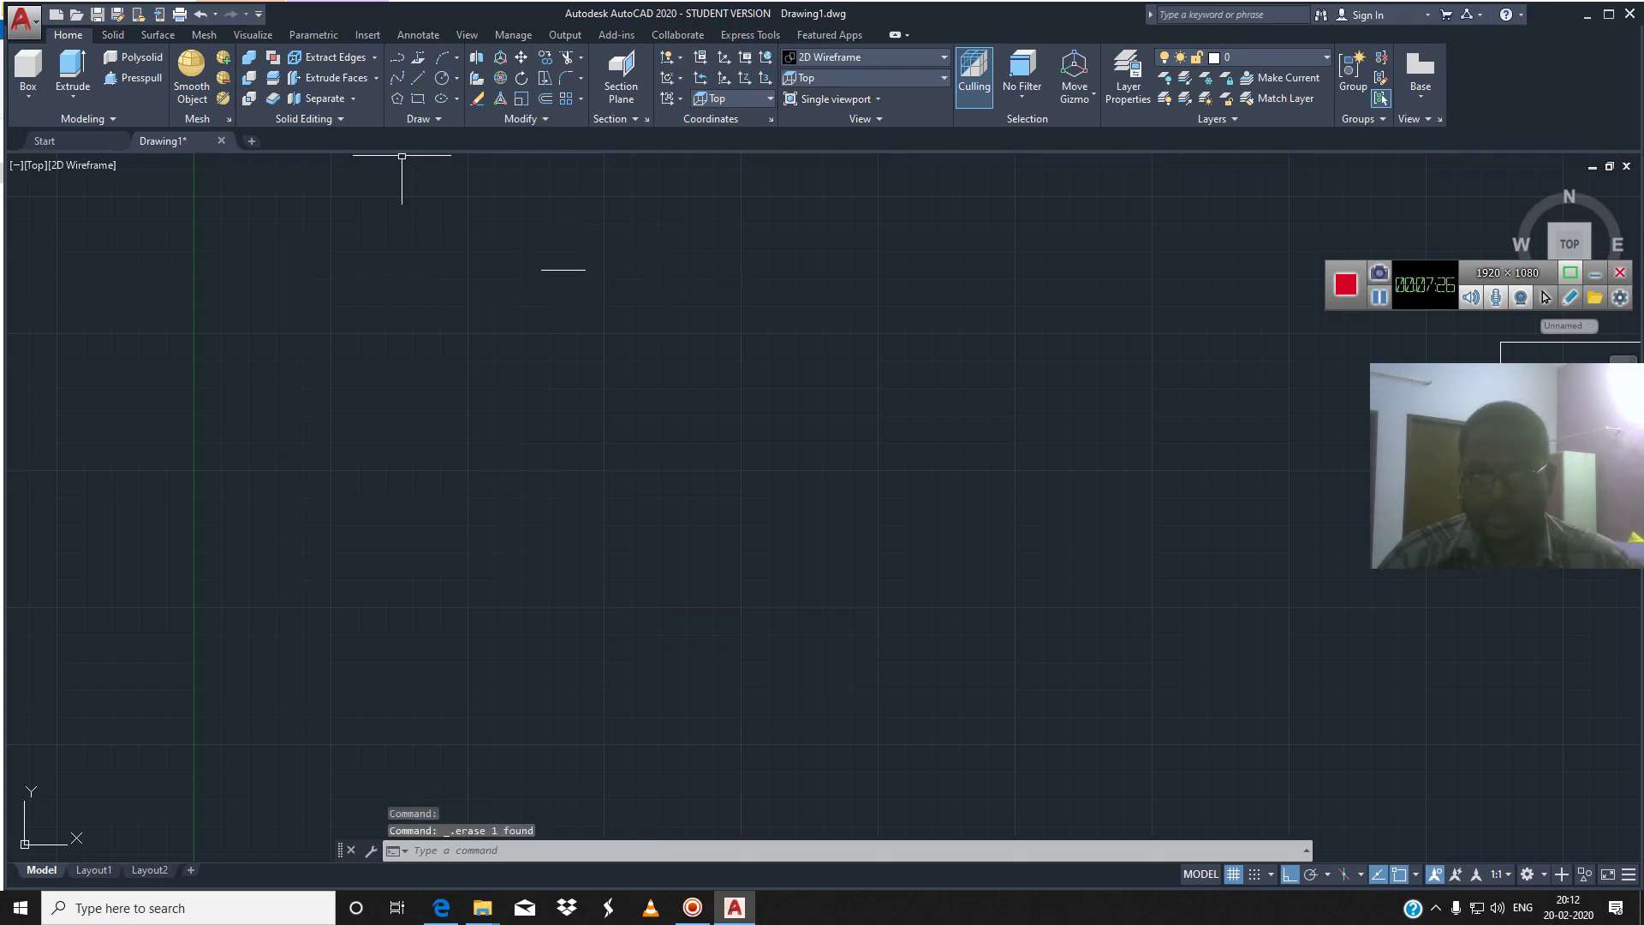
Draw the 87.5-unit side and 13-unit base, closing the outline at its start corner
key(l)
key(Return)
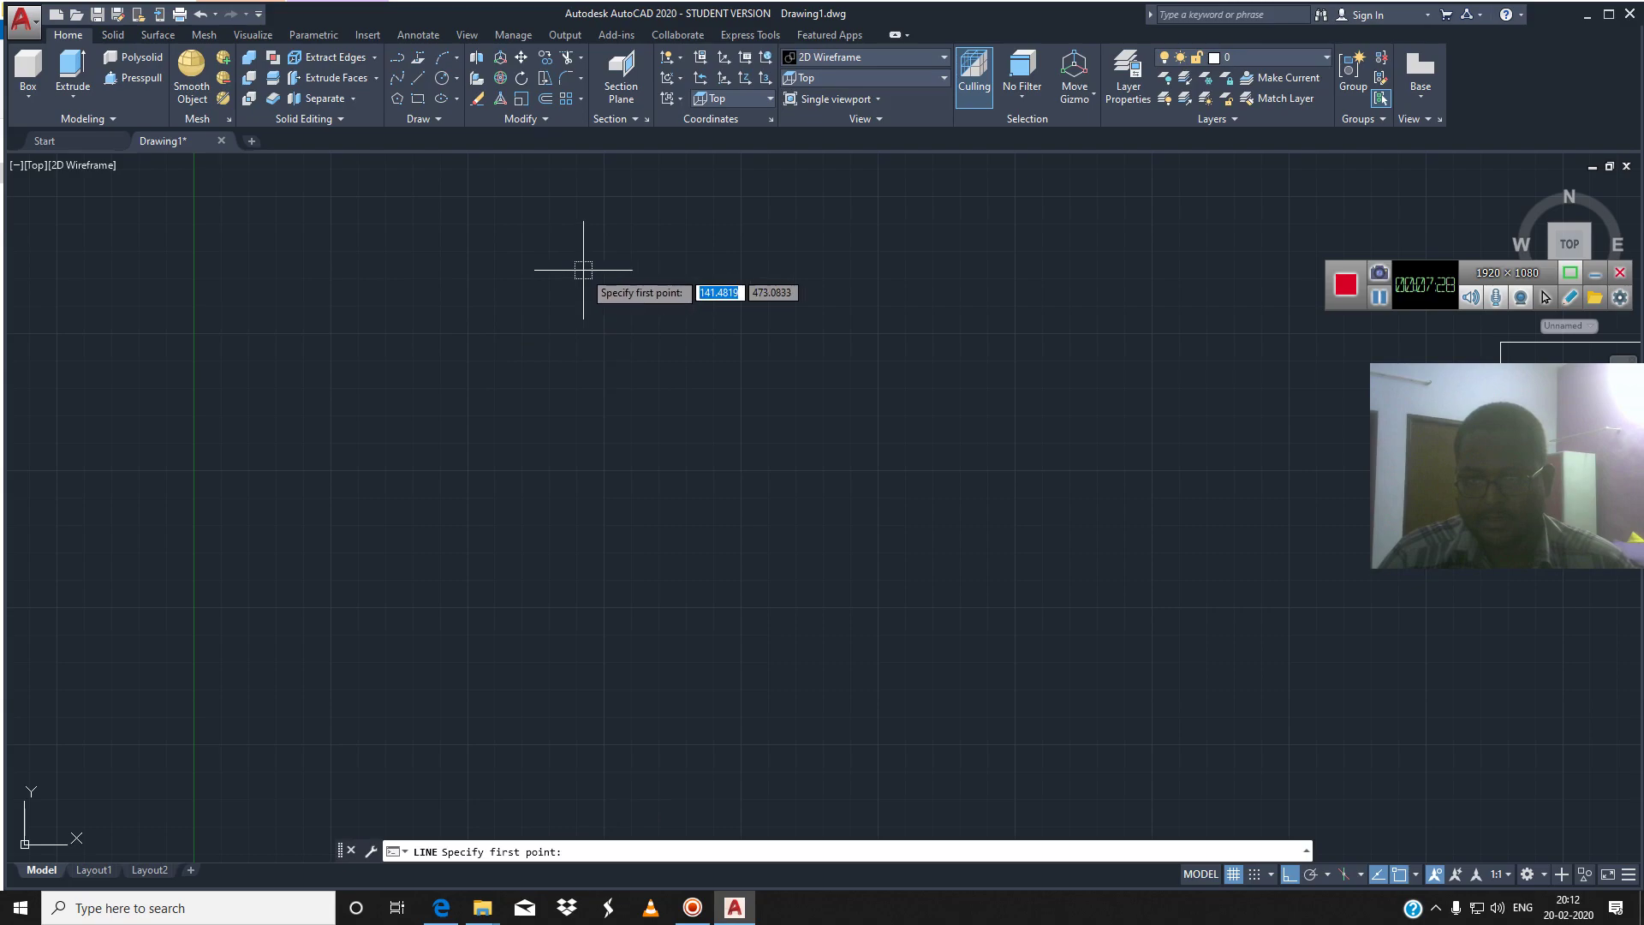
click(584, 269)
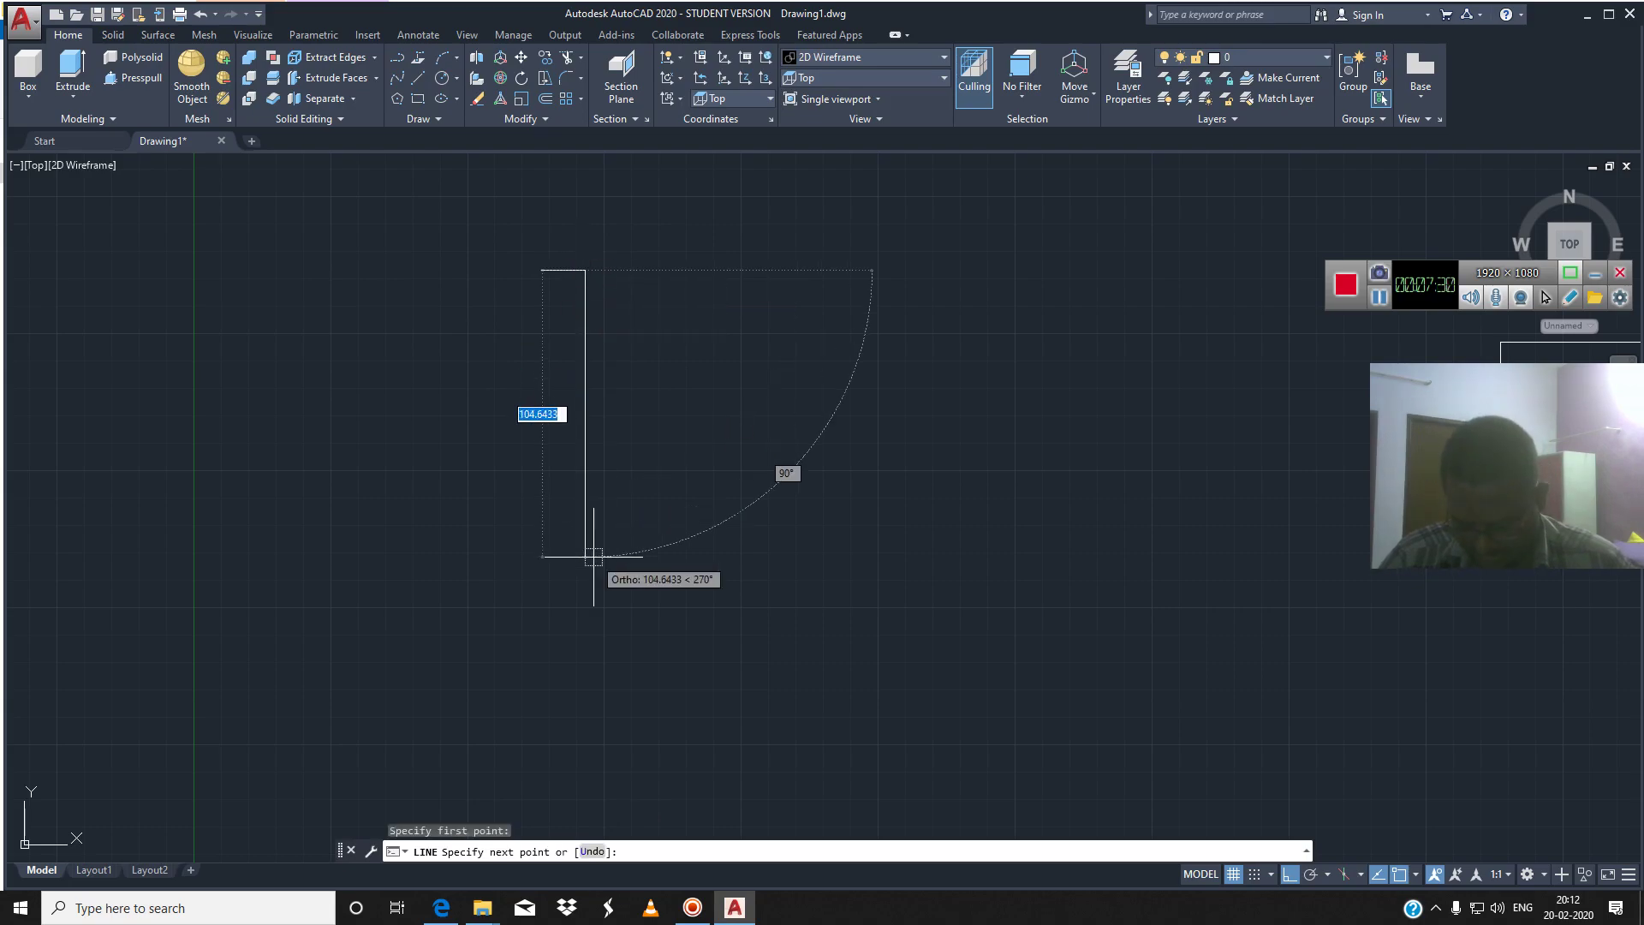
text(87)
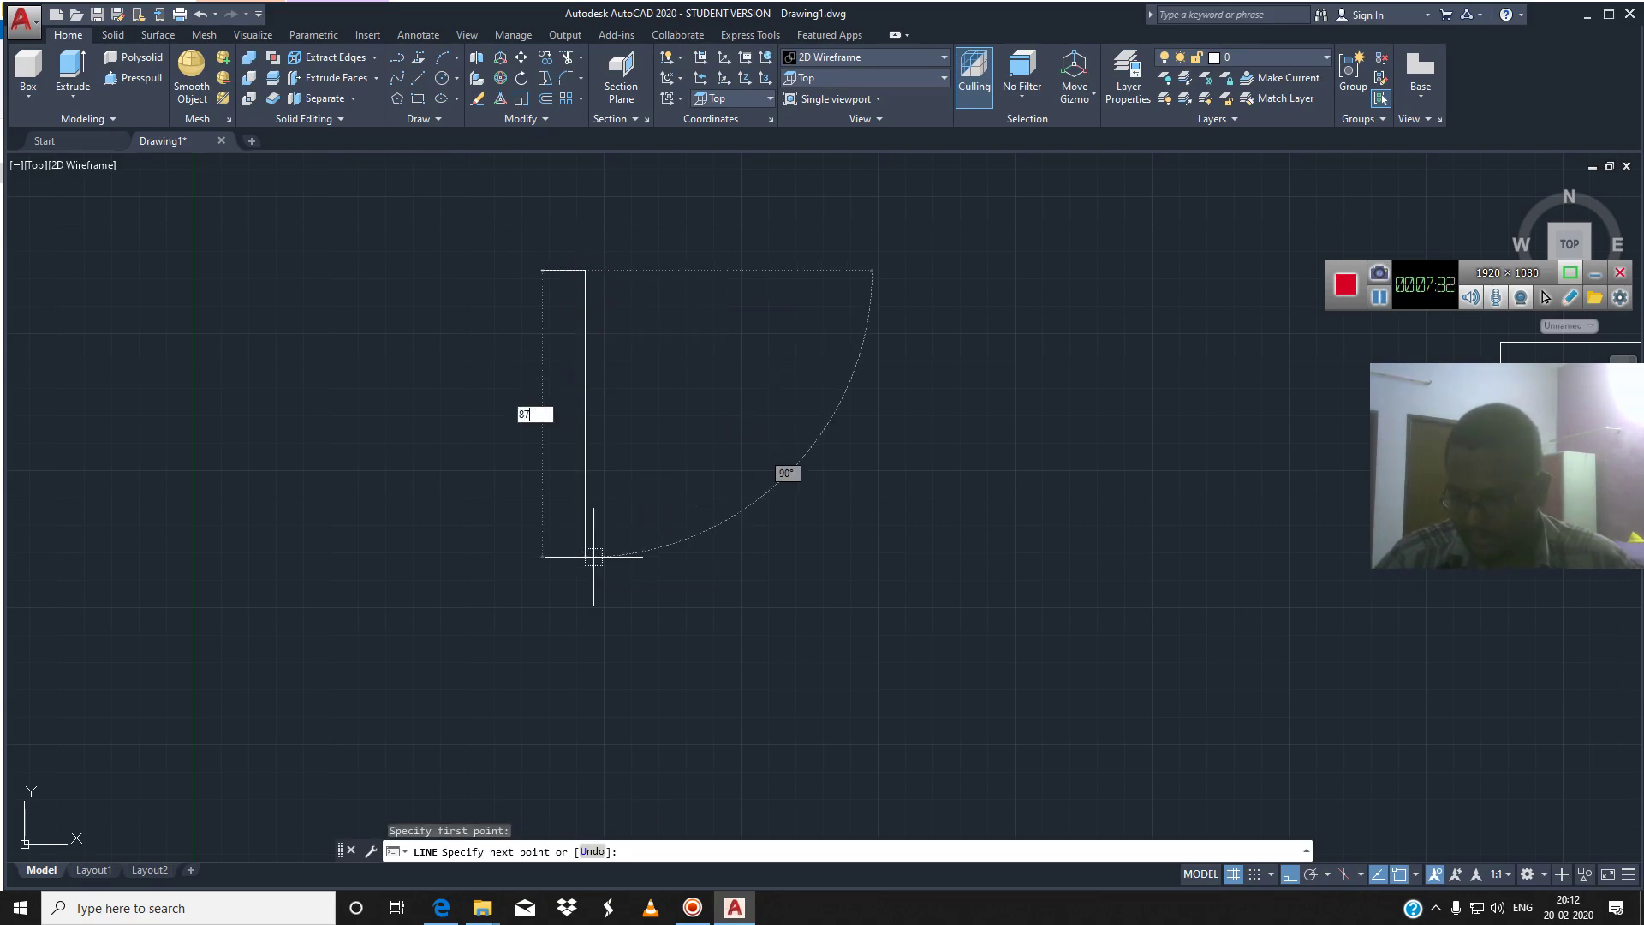
key(Return)
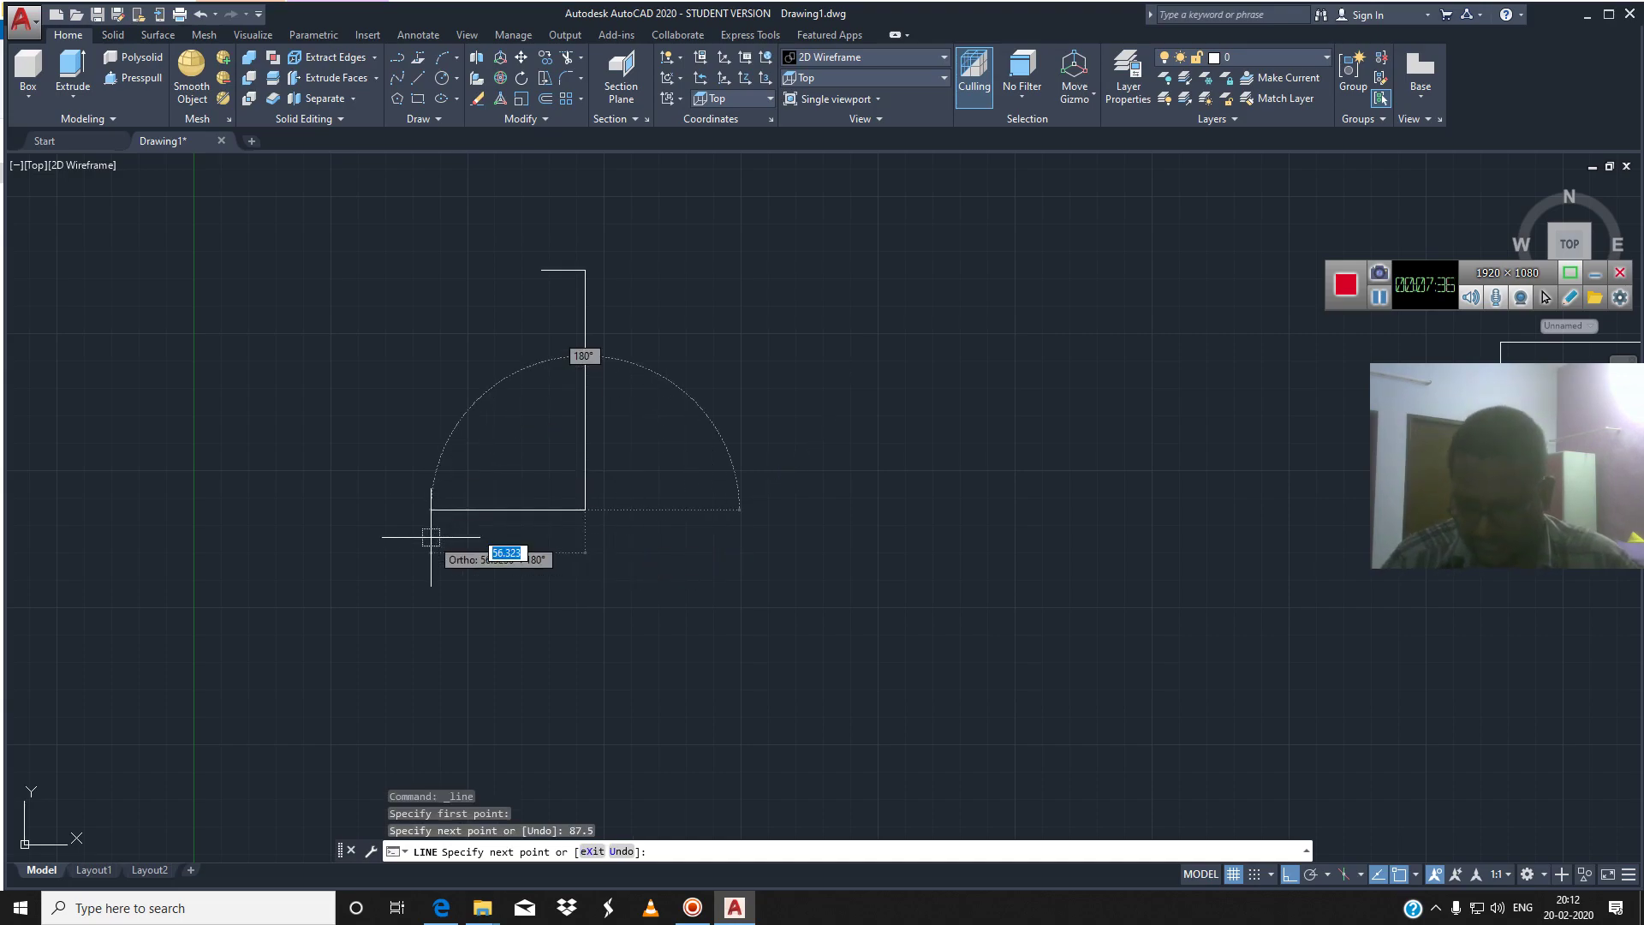
key(BackSpace)
key(Return)
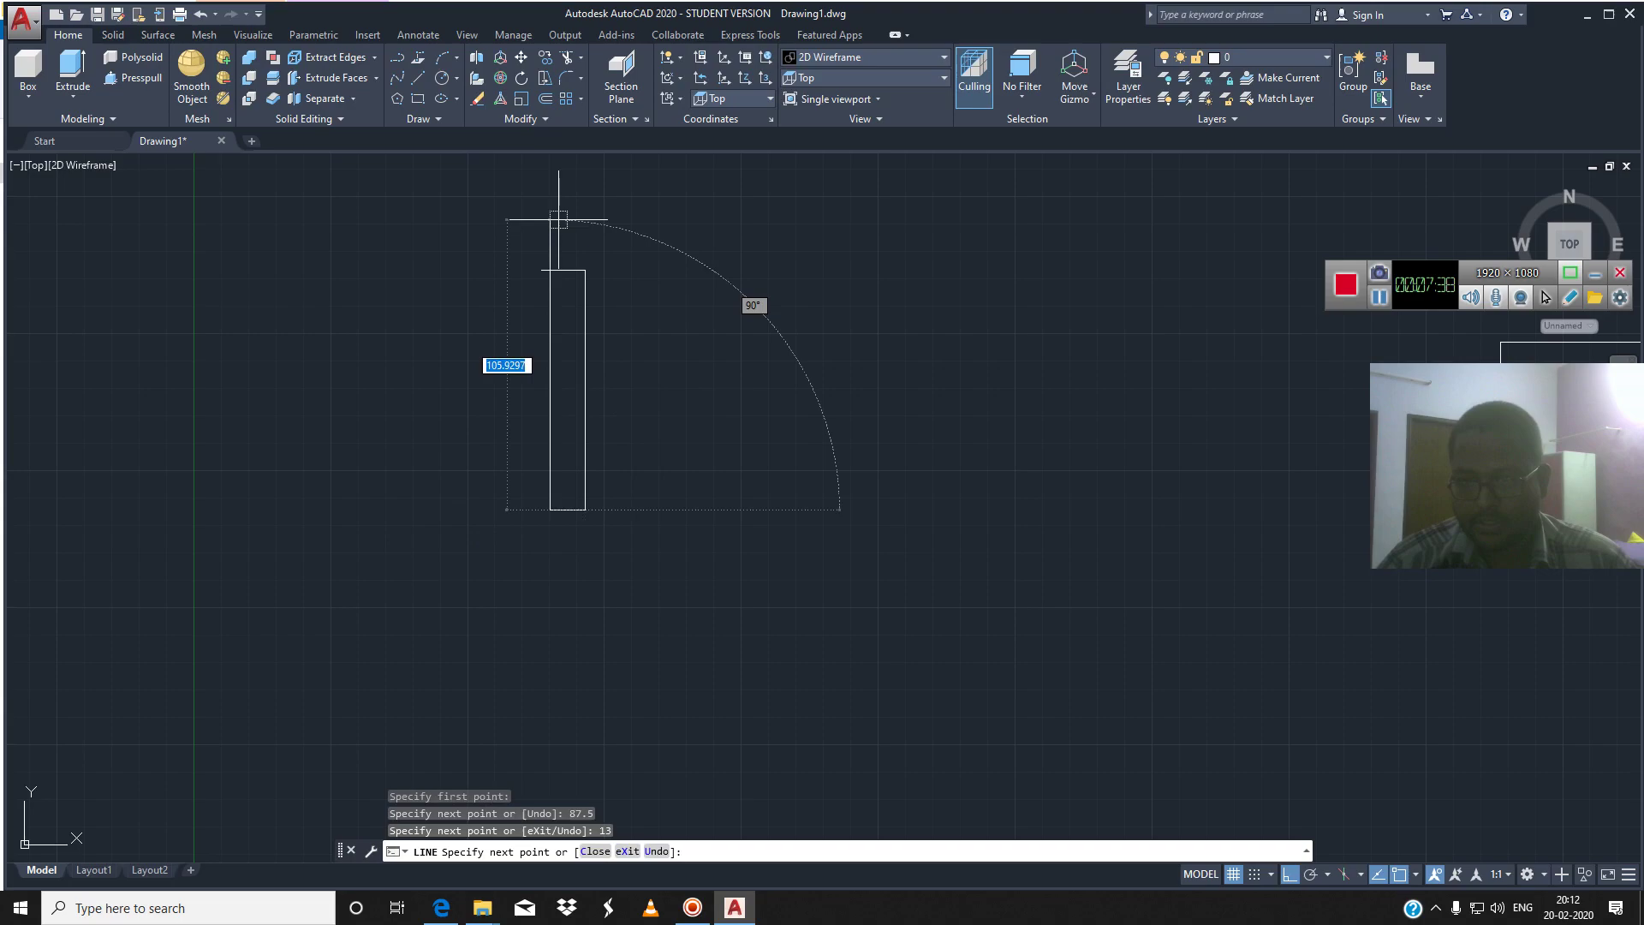
click(541, 271)
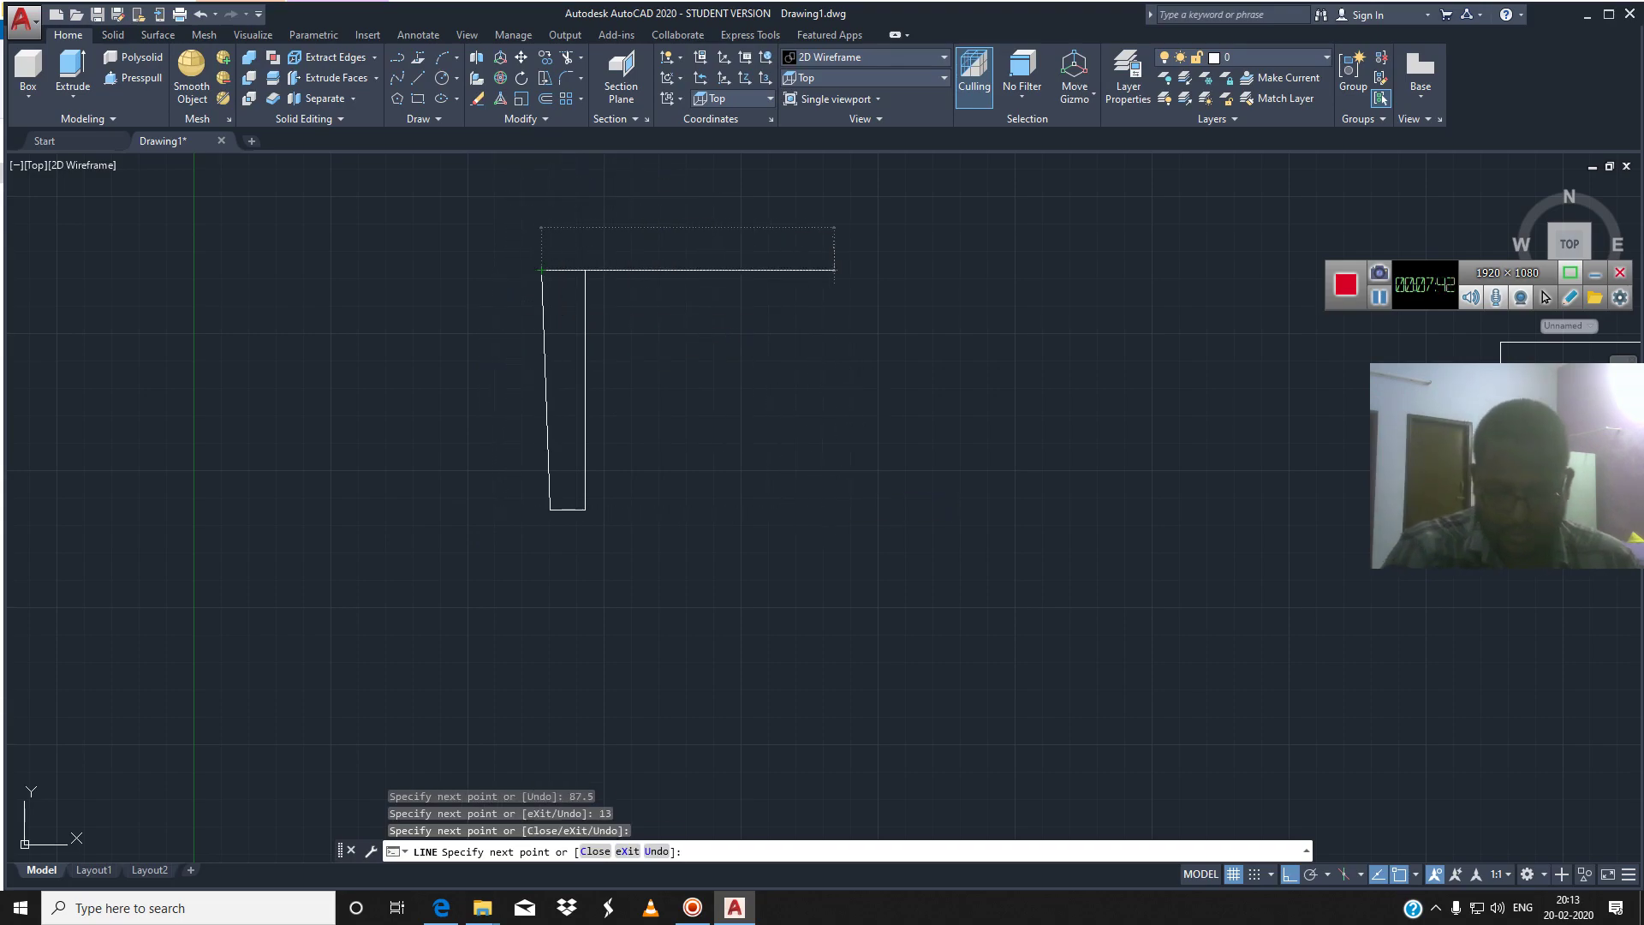
key(Escape)
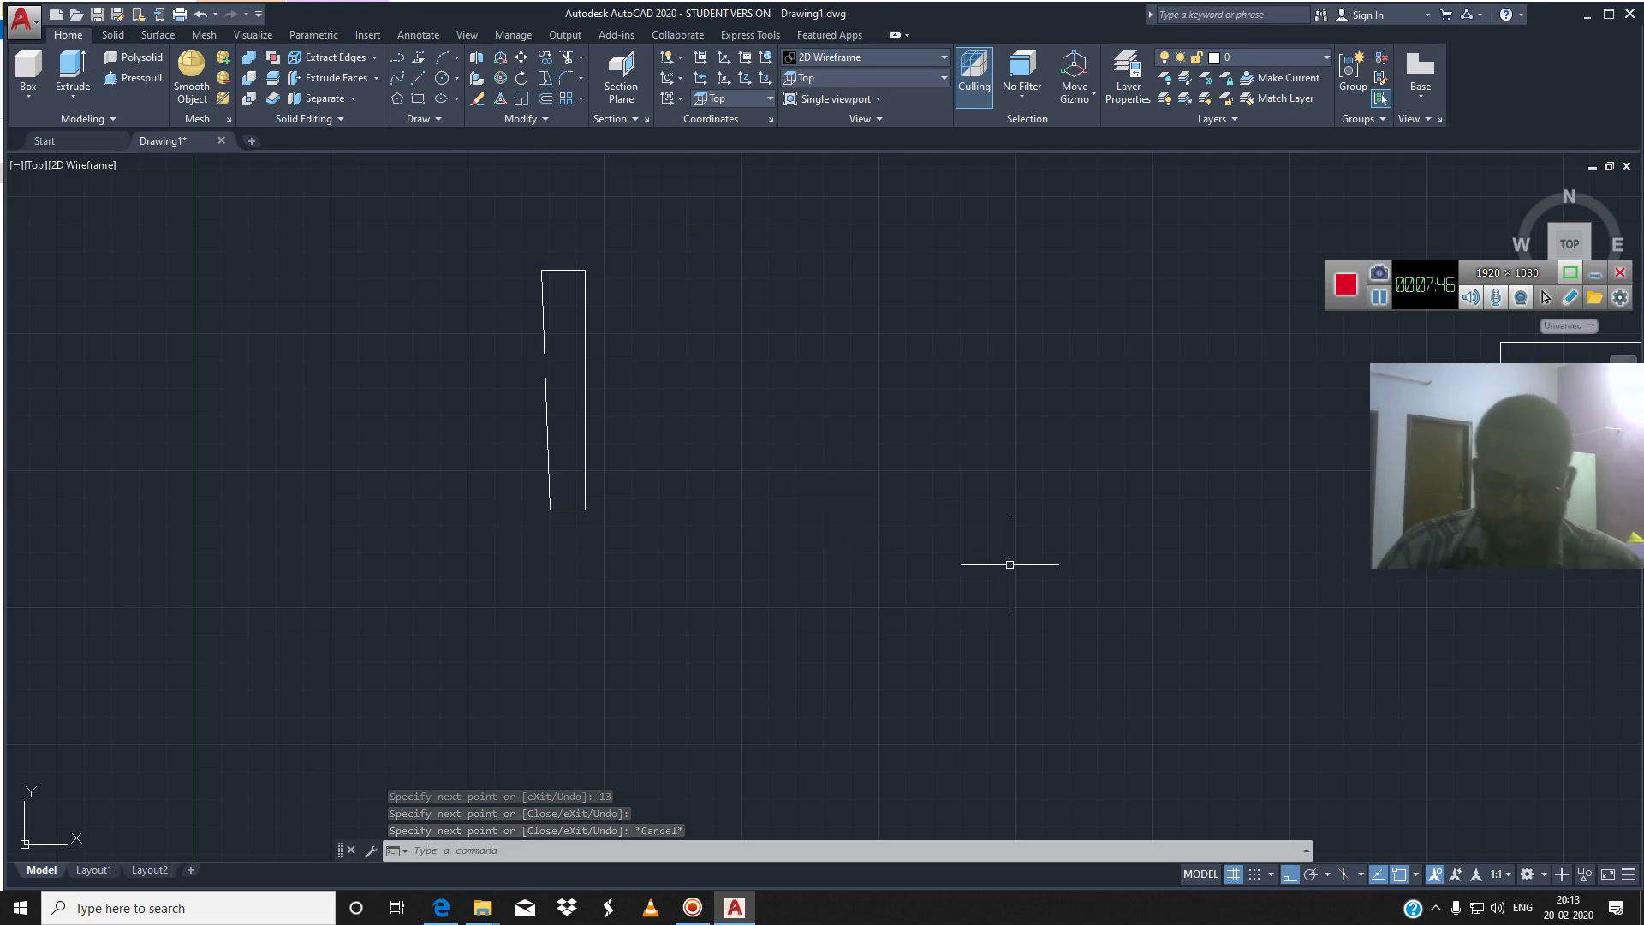
Copy the slanted left edge from its top-left corner to a point further left
text(ct o)
key(Return)
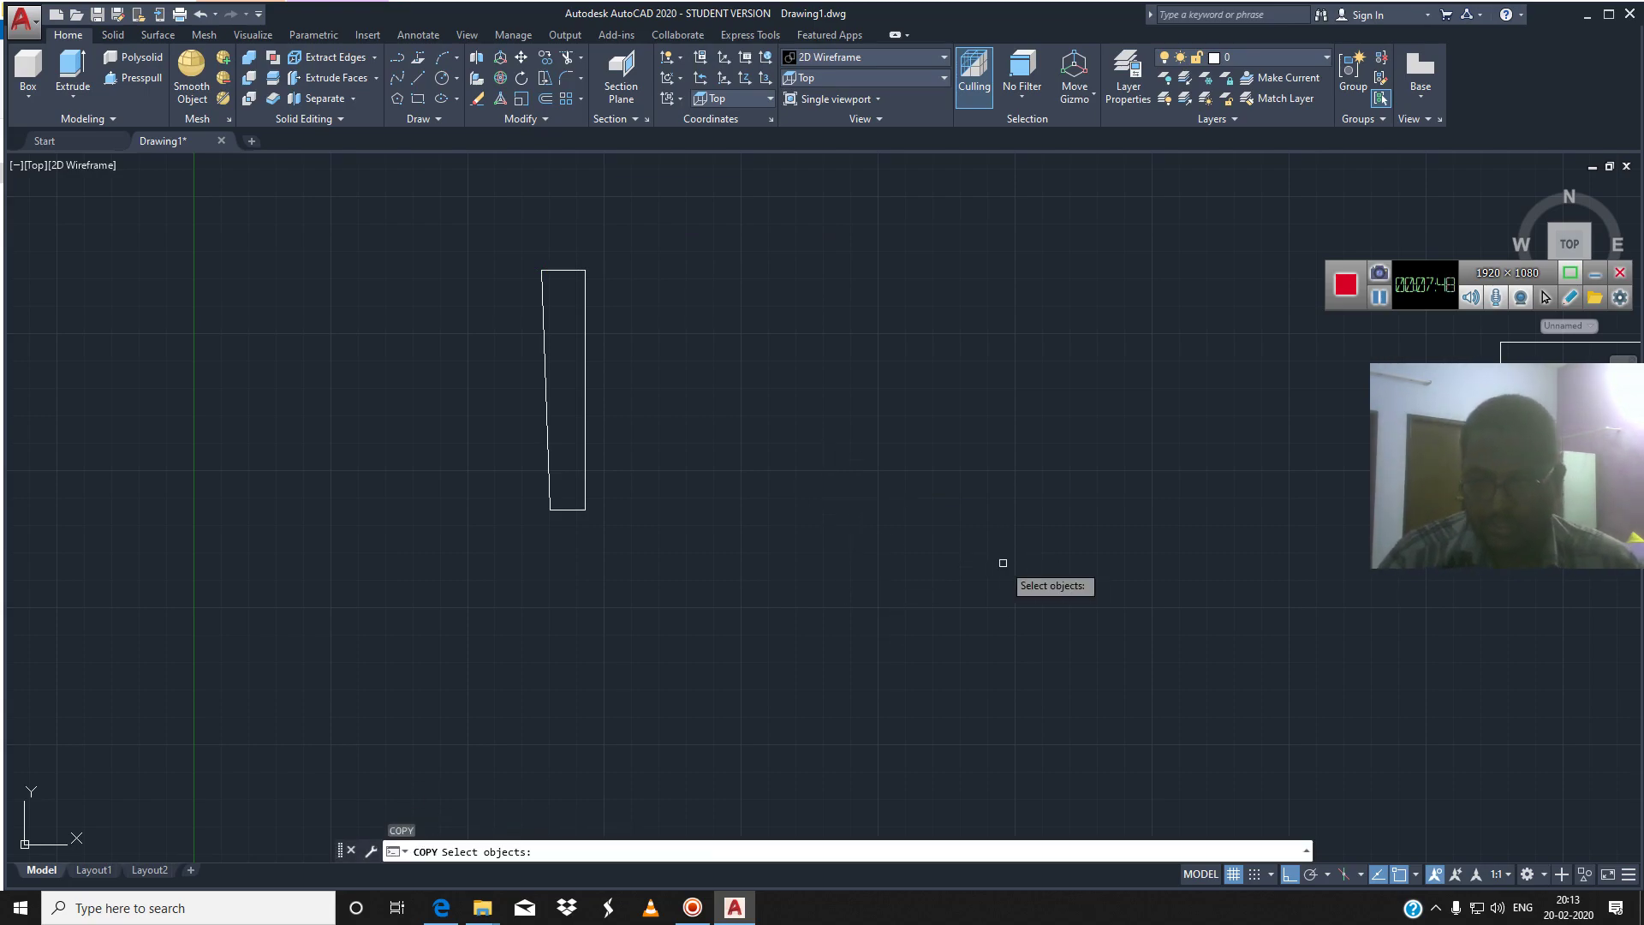
click(547, 381)
key(Return)
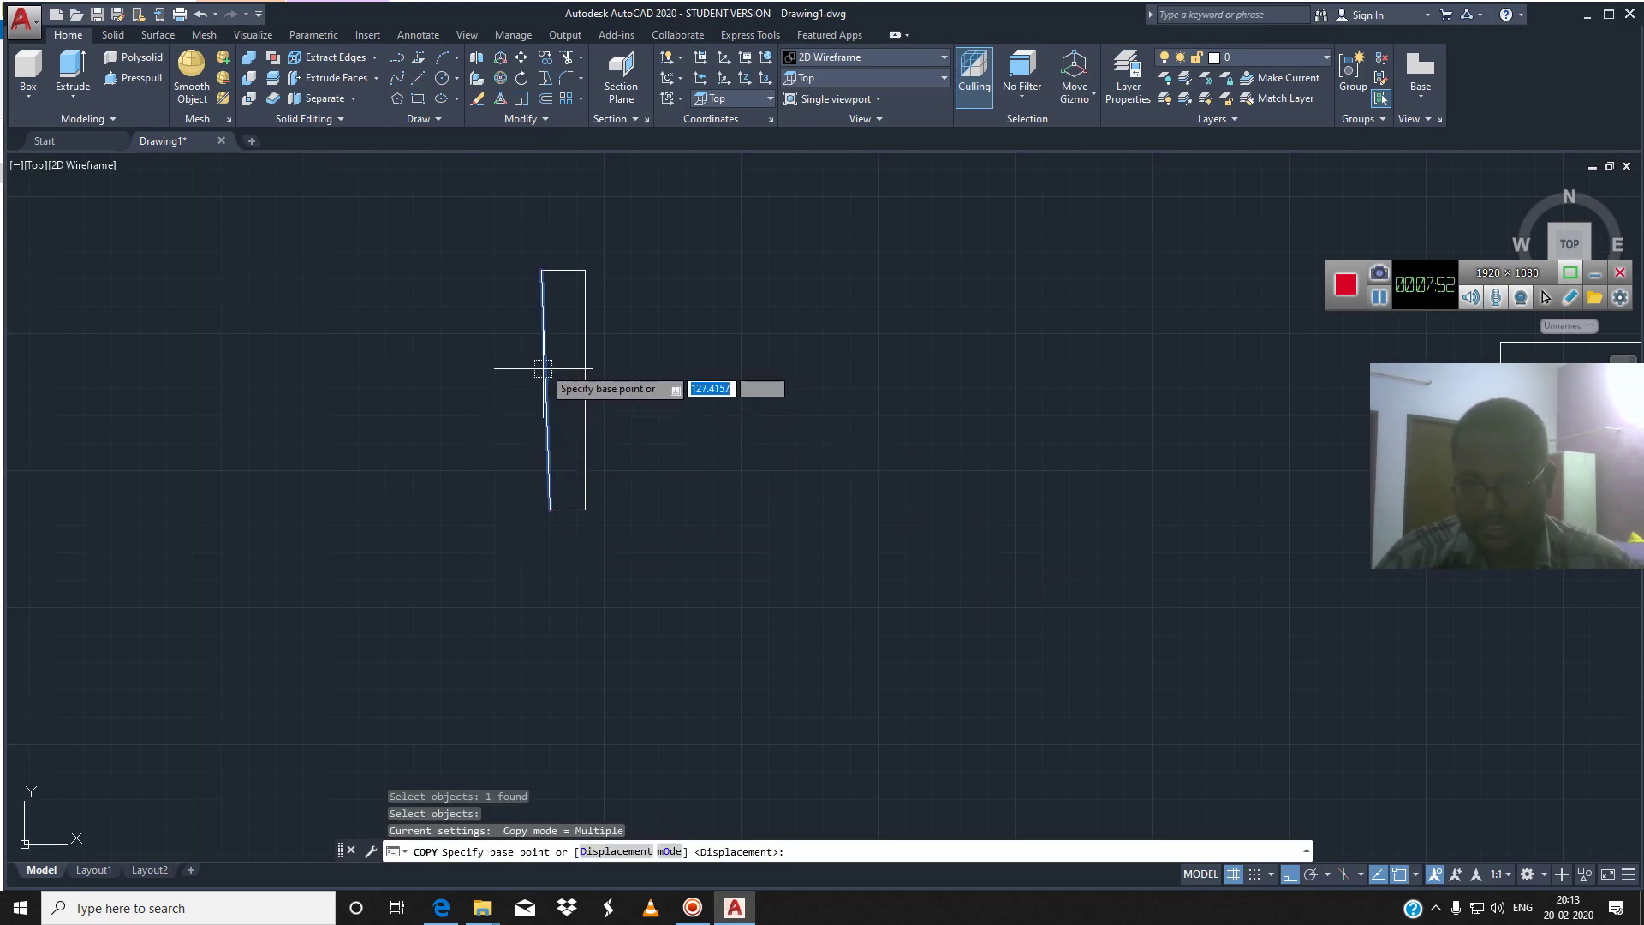
click(541, 271)
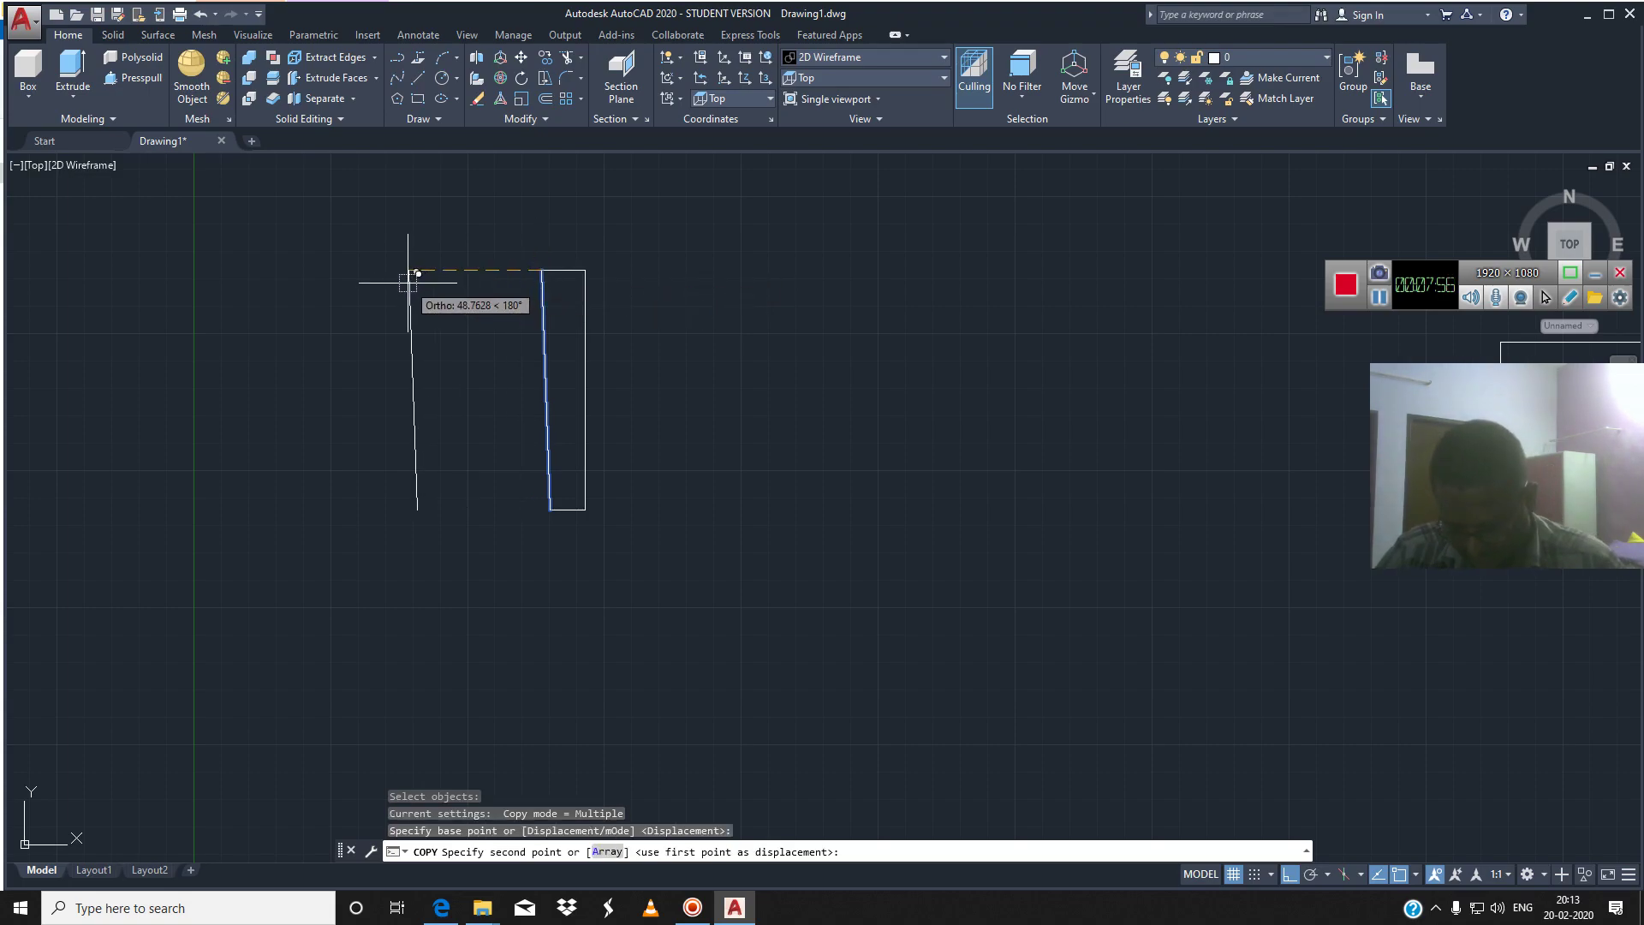
click(417, 274)
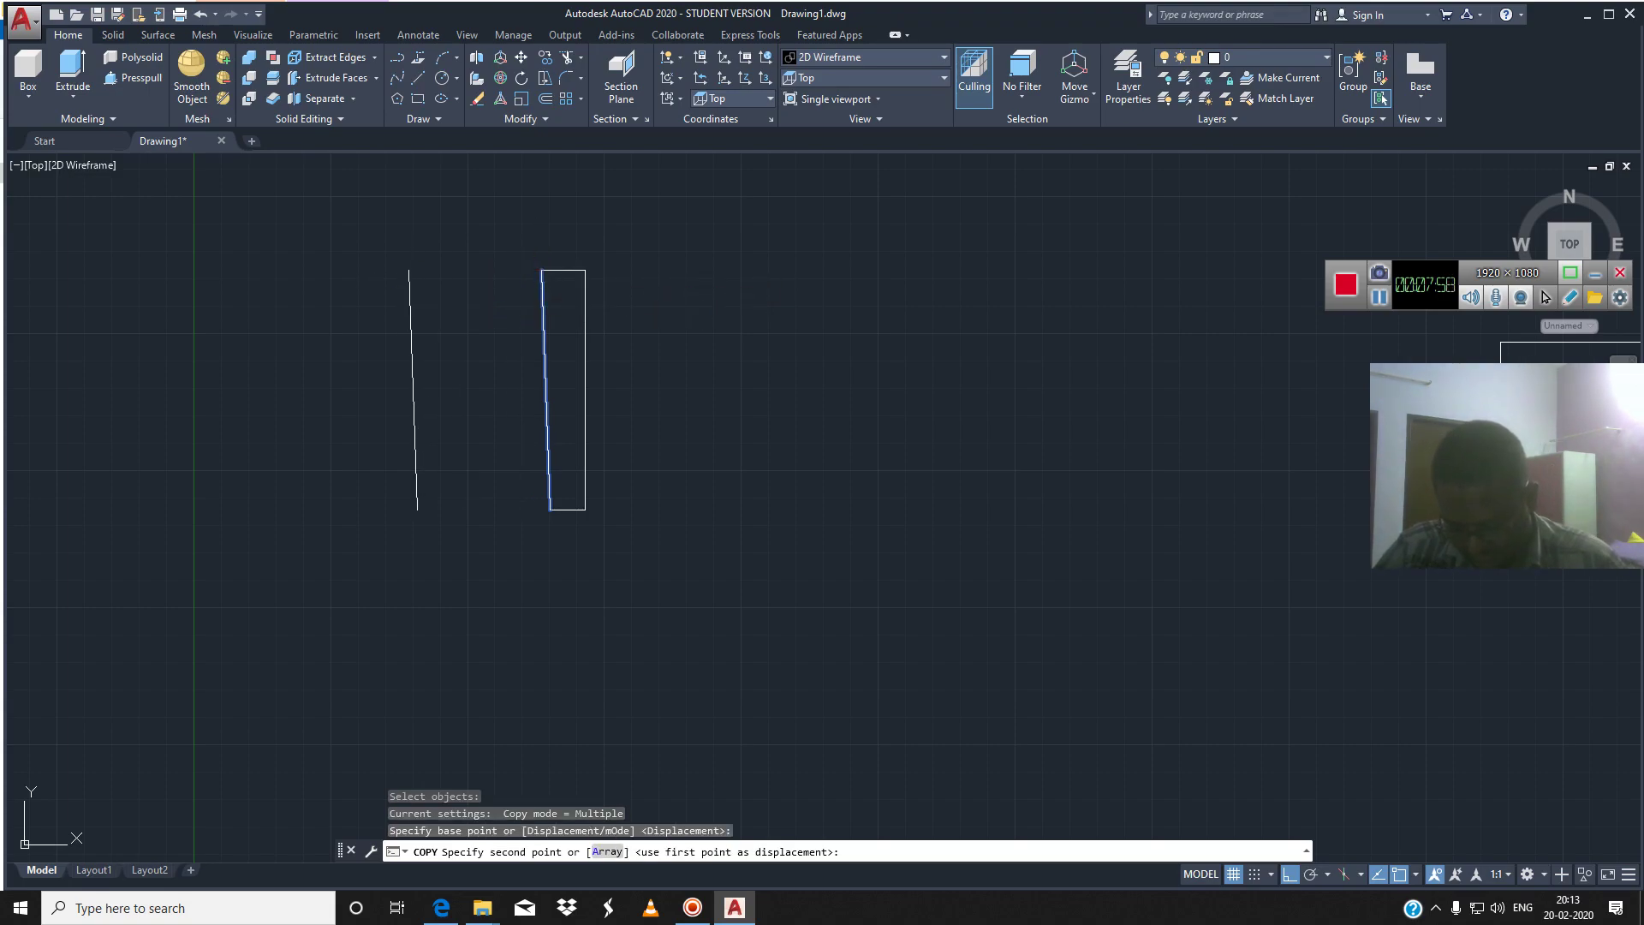
key(Escape)
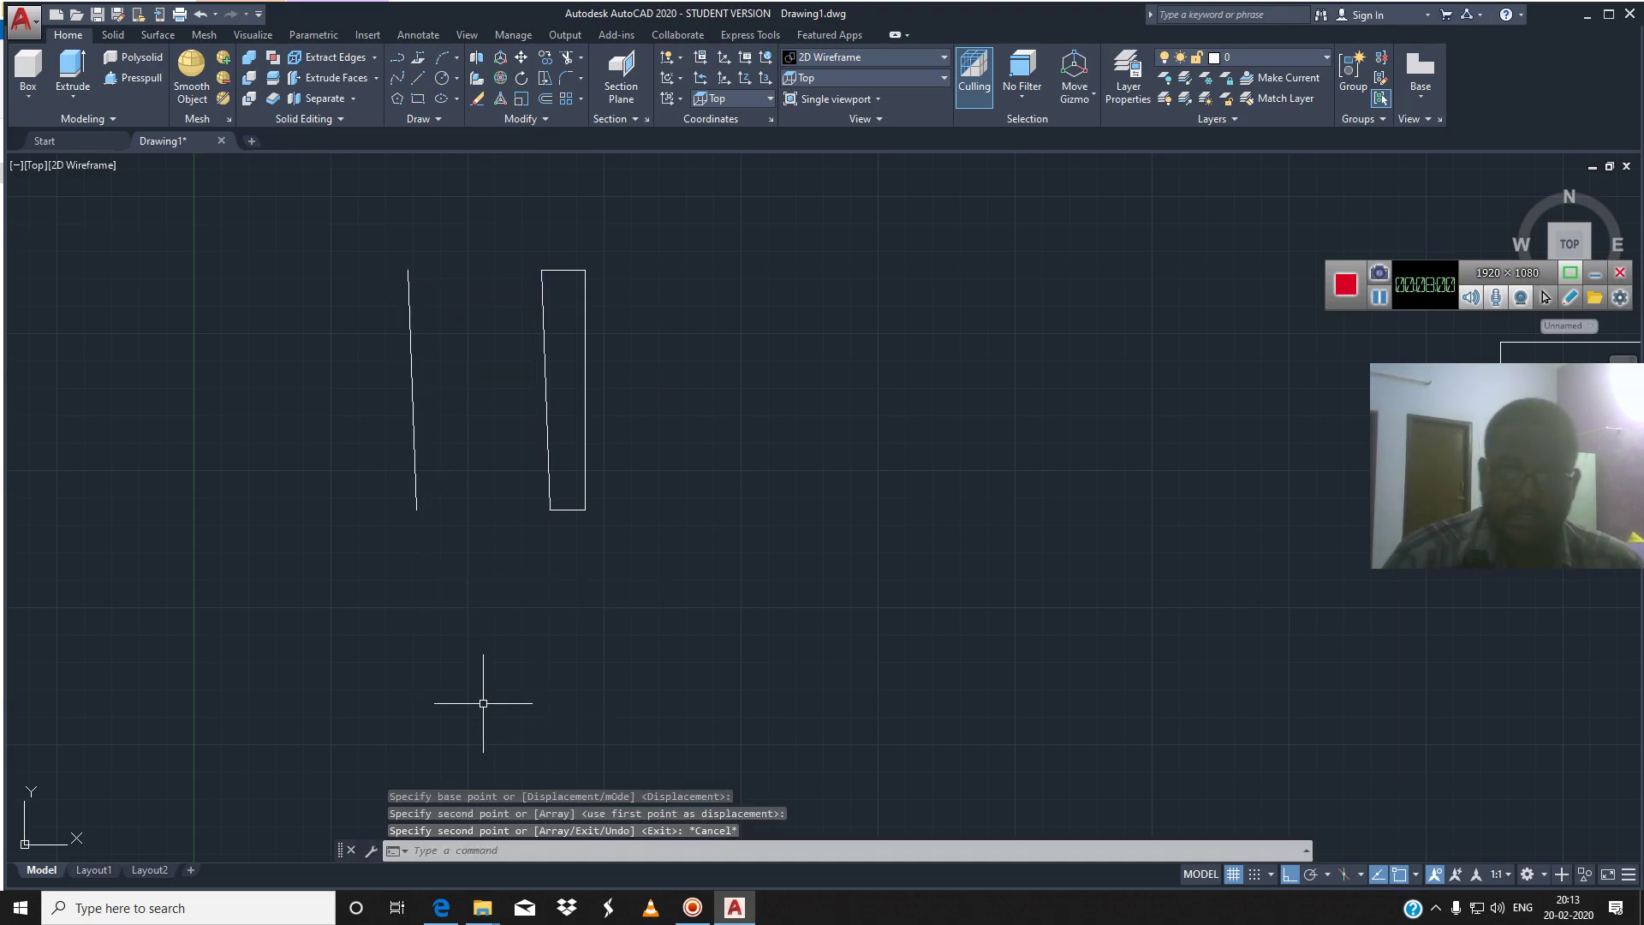
click(418, 77)
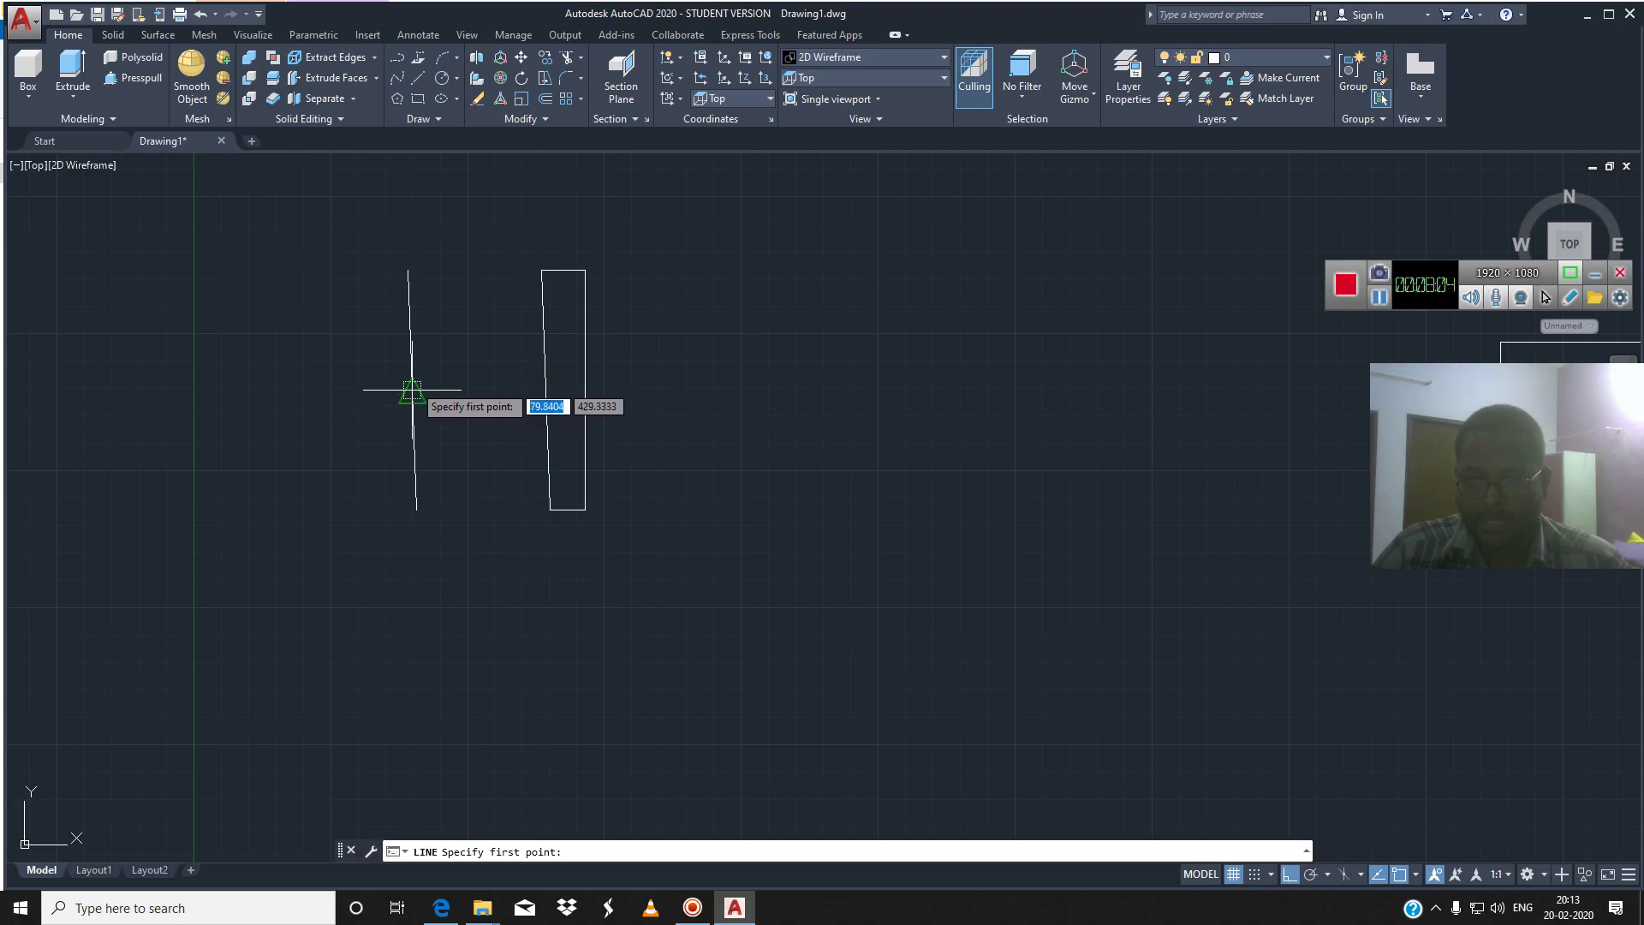
Draw the stepped profile off the copied edge with segments 18, 25, 8, 9.5 and 30
click(412, 389)
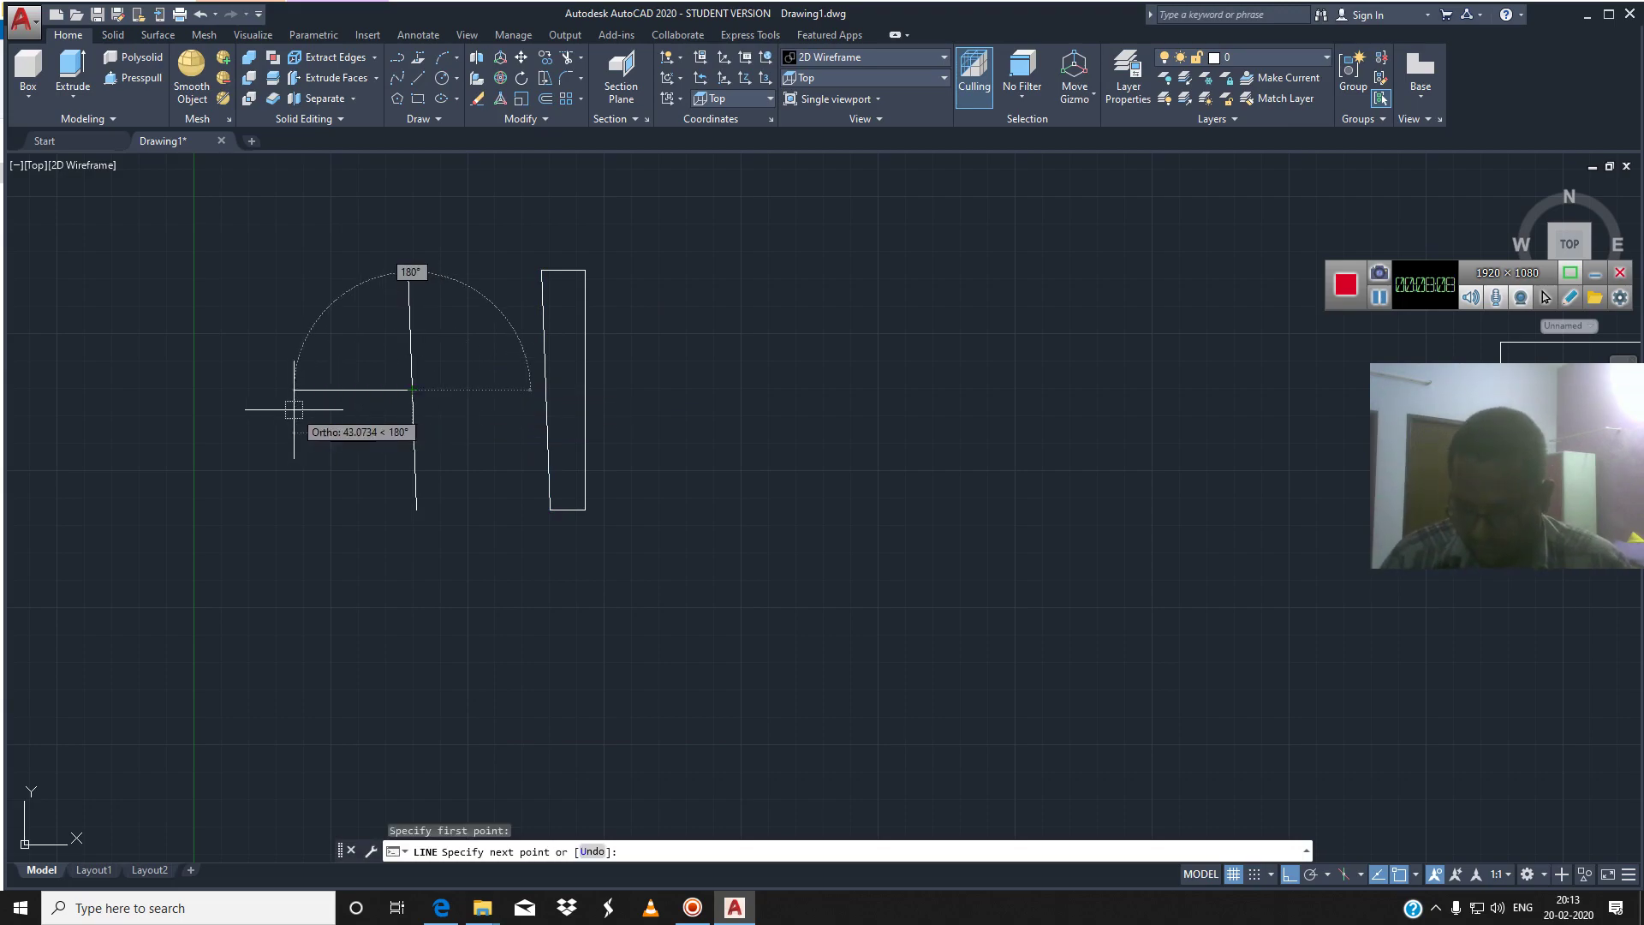
text(18)
key(Return)
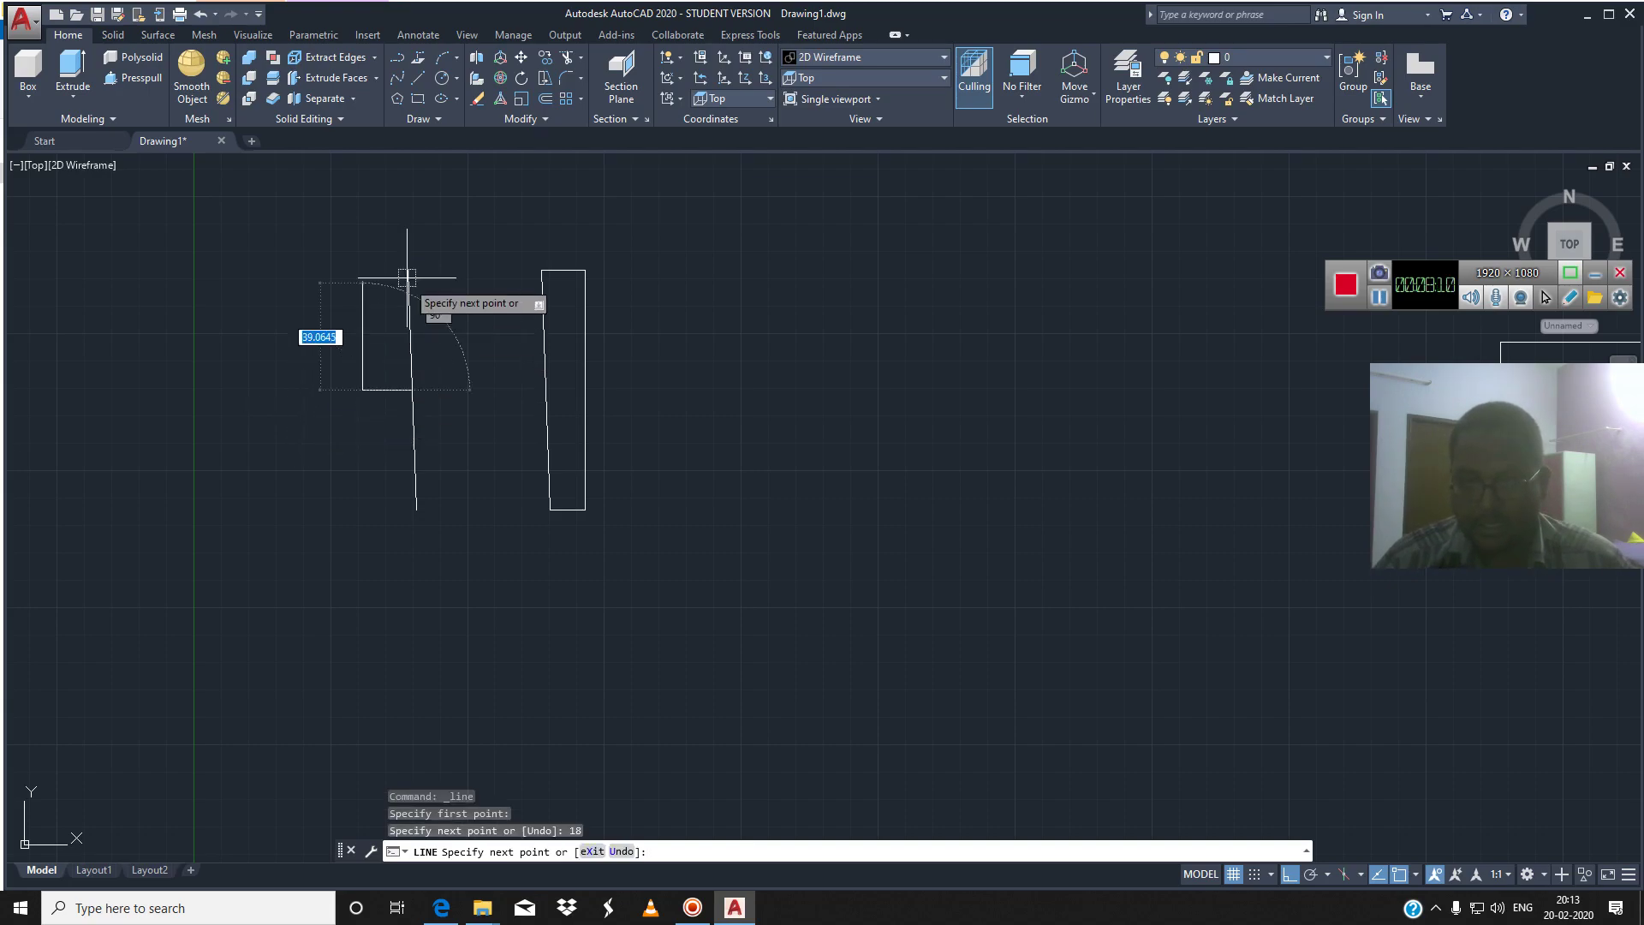
text(25)
key(Return)
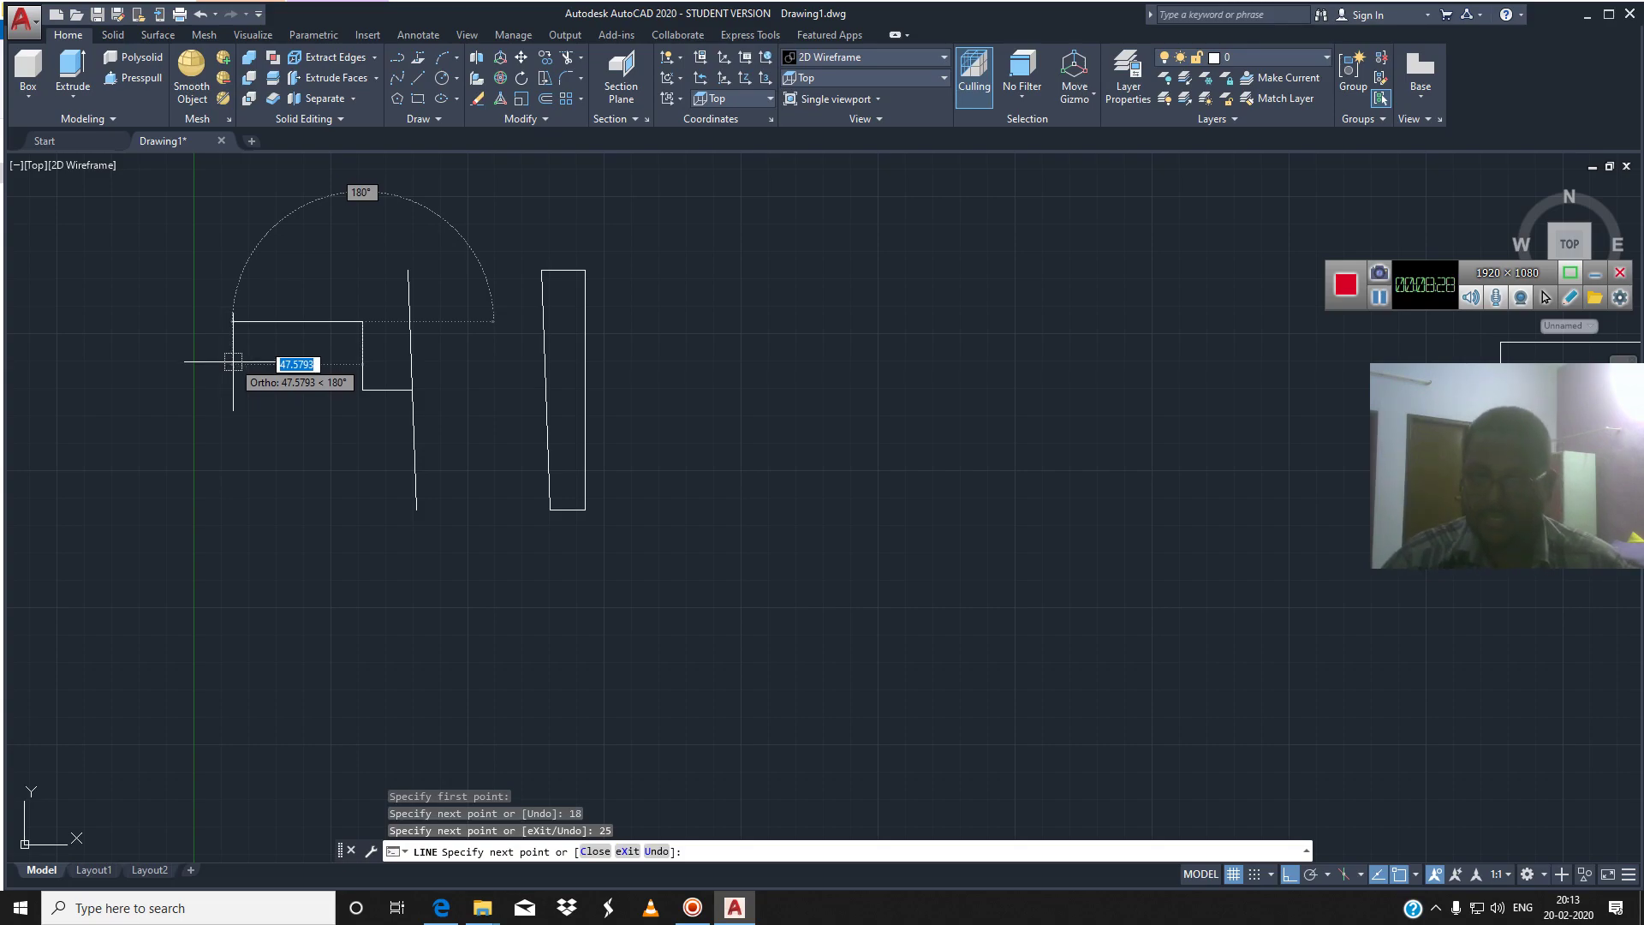
text(8)
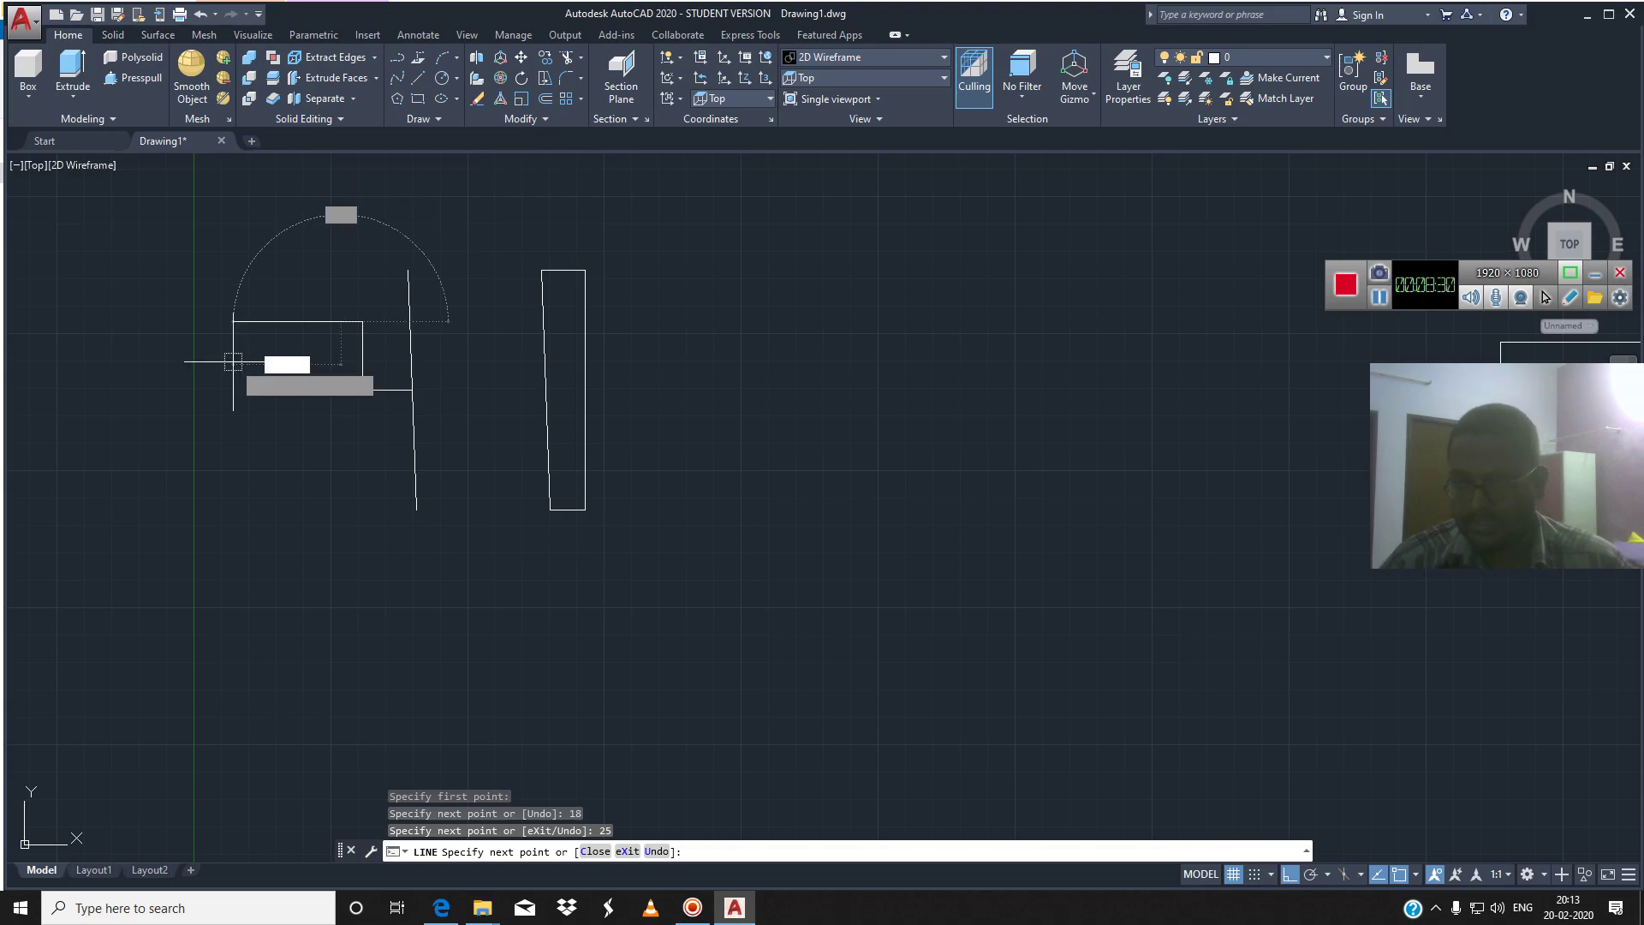
key(Return)
text(9.5)
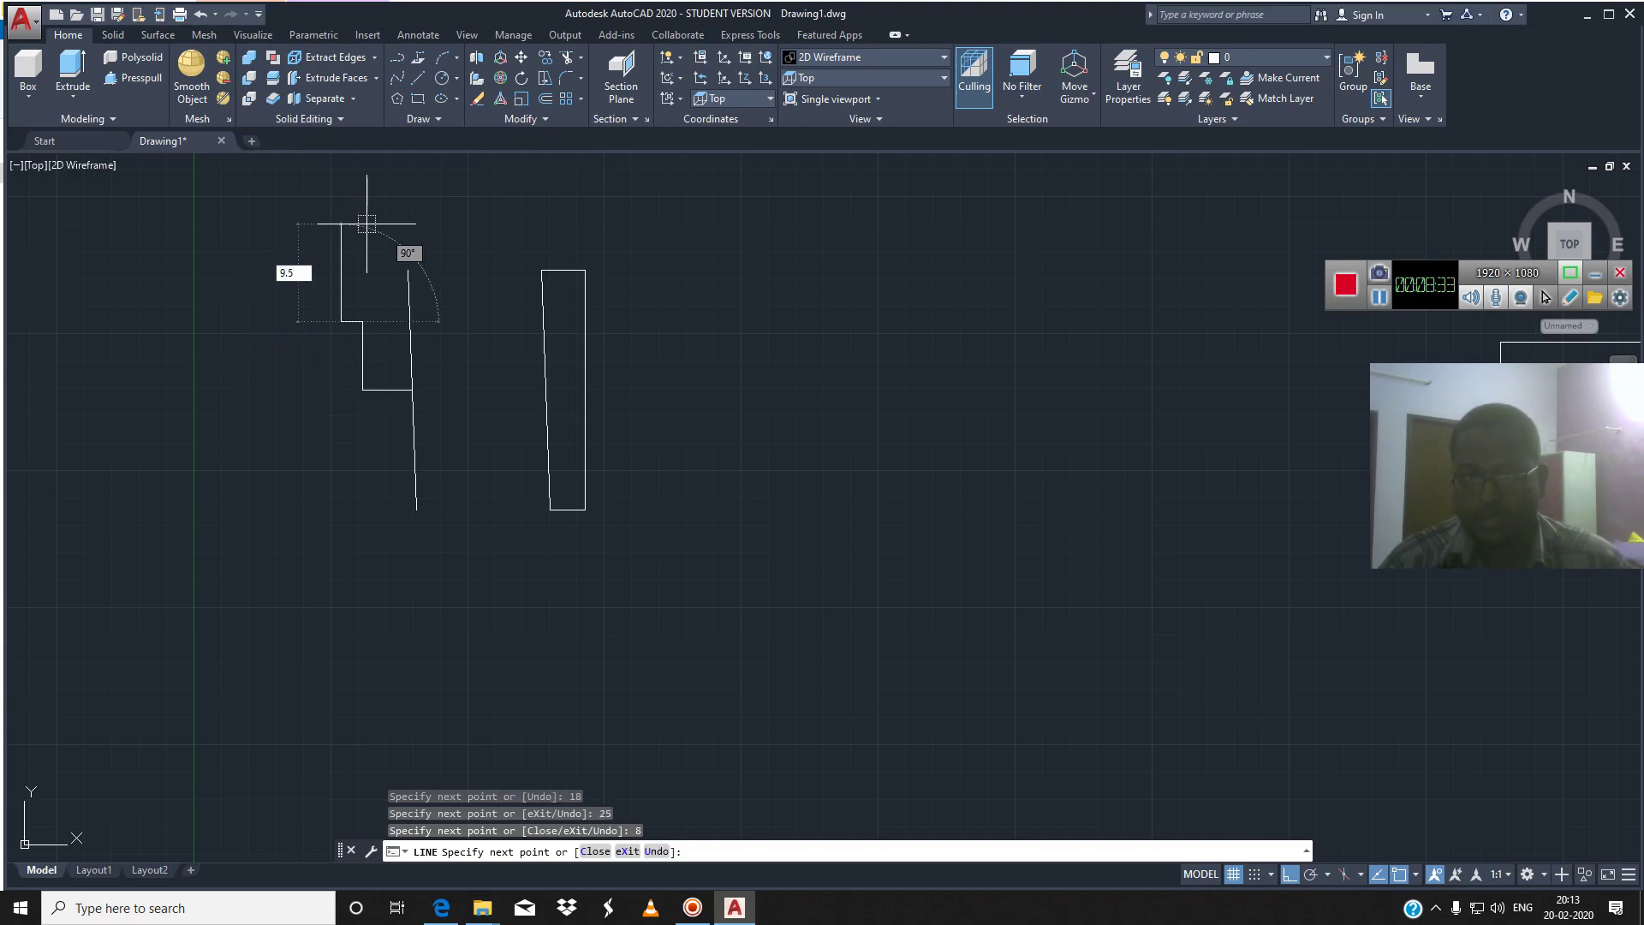
key(Return)
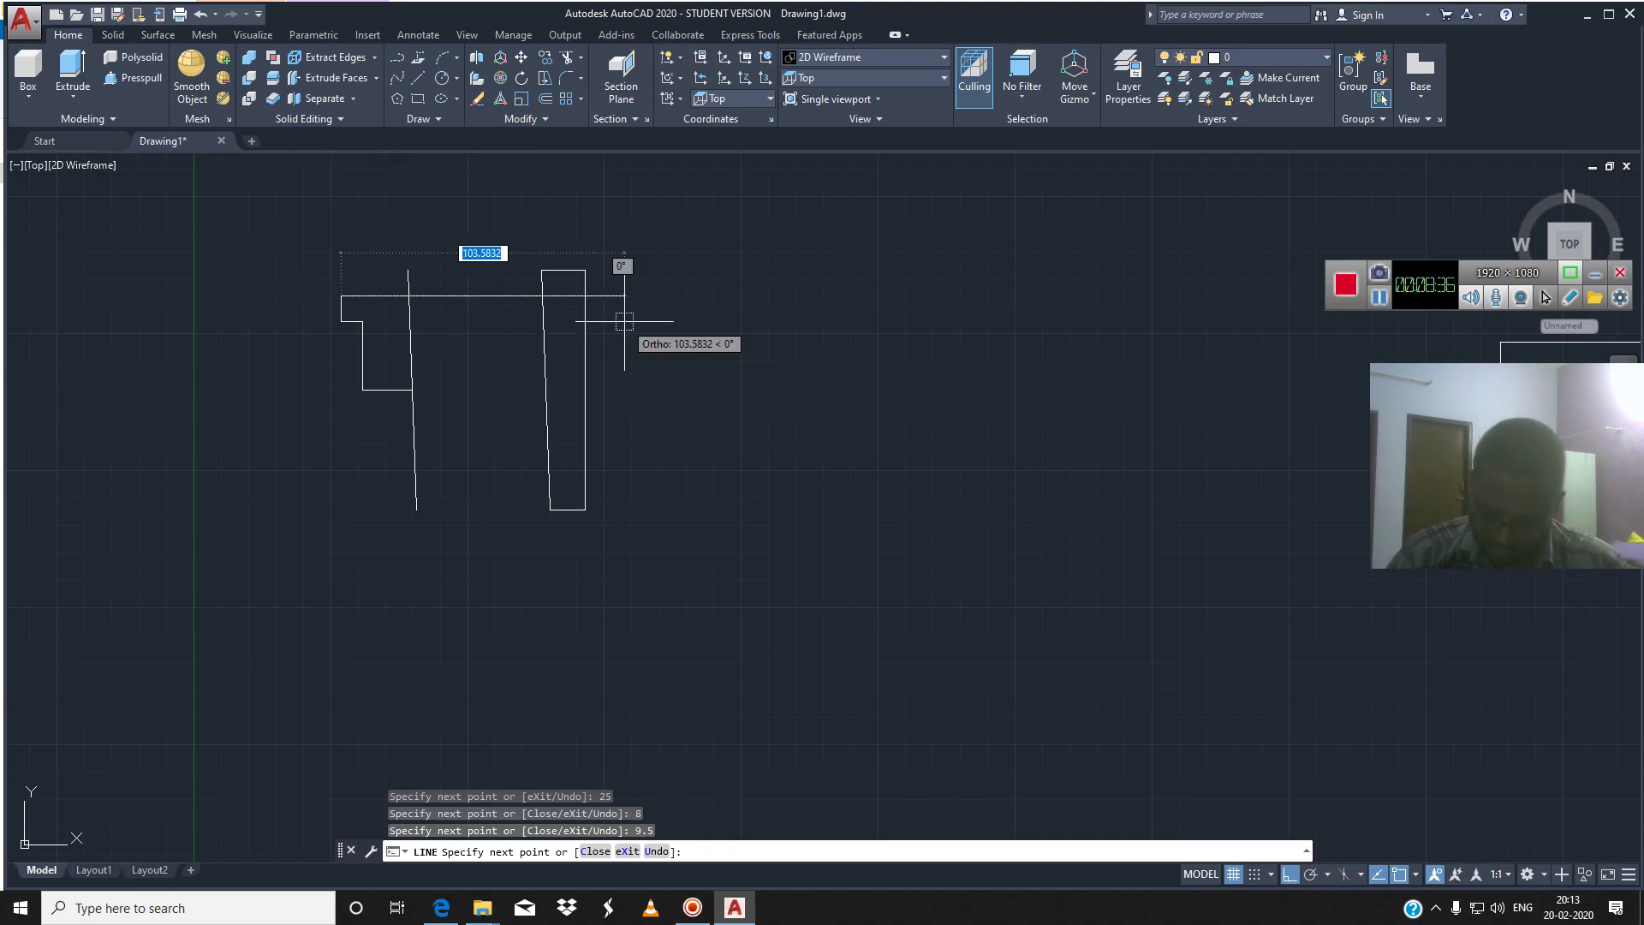
text(30)
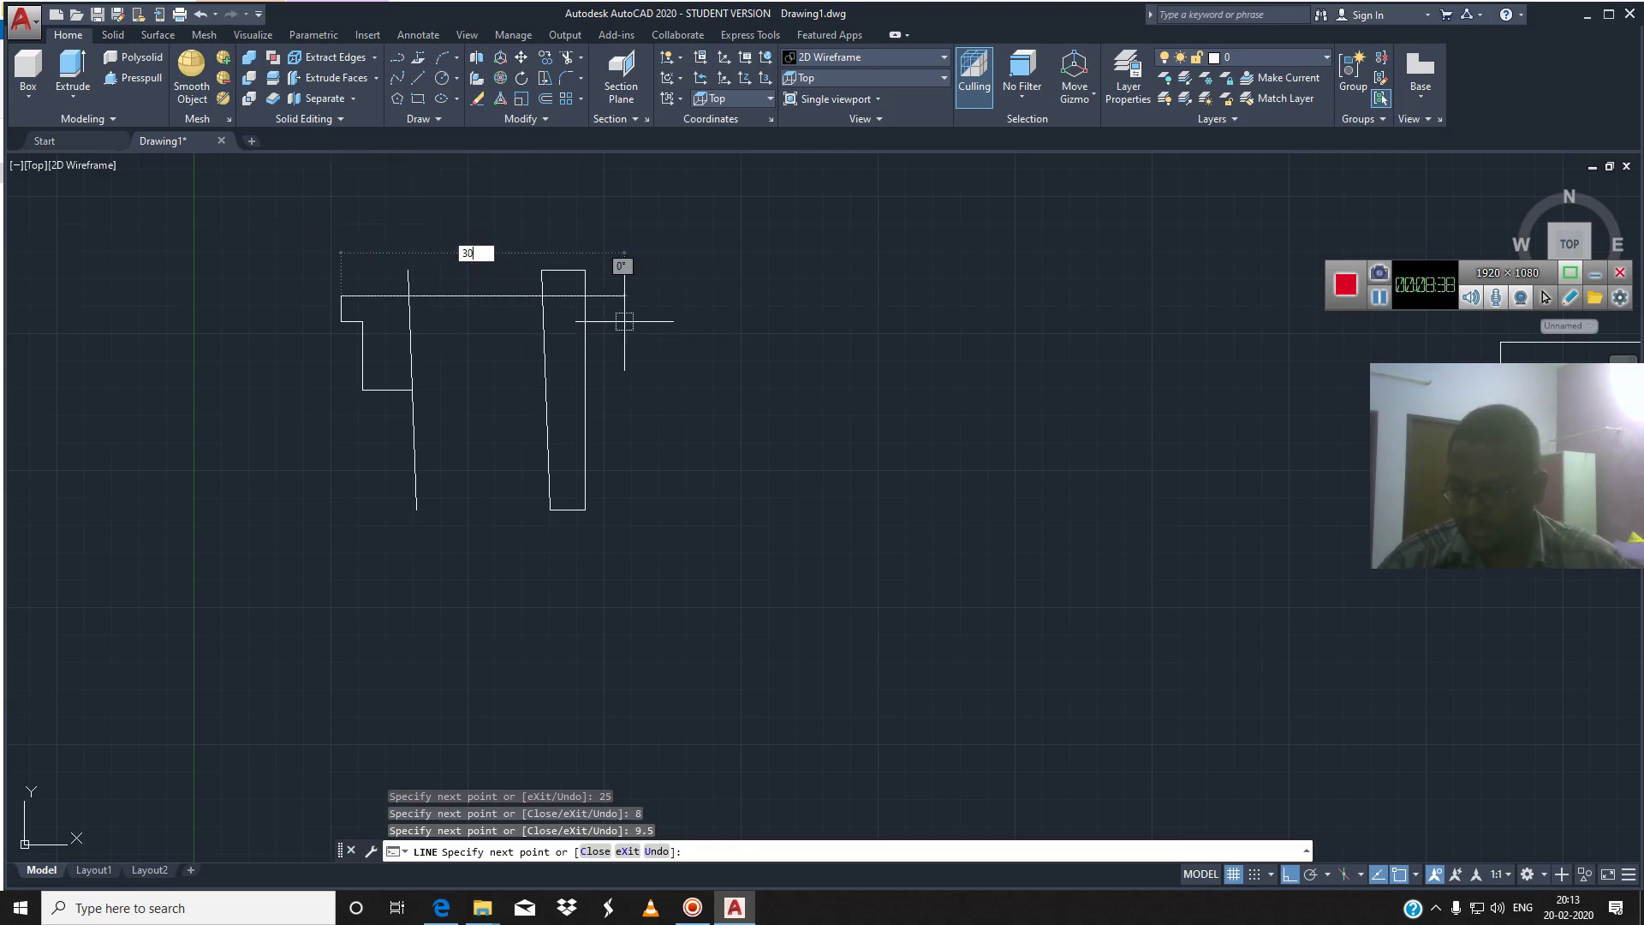
key(Return)
key(Escape)
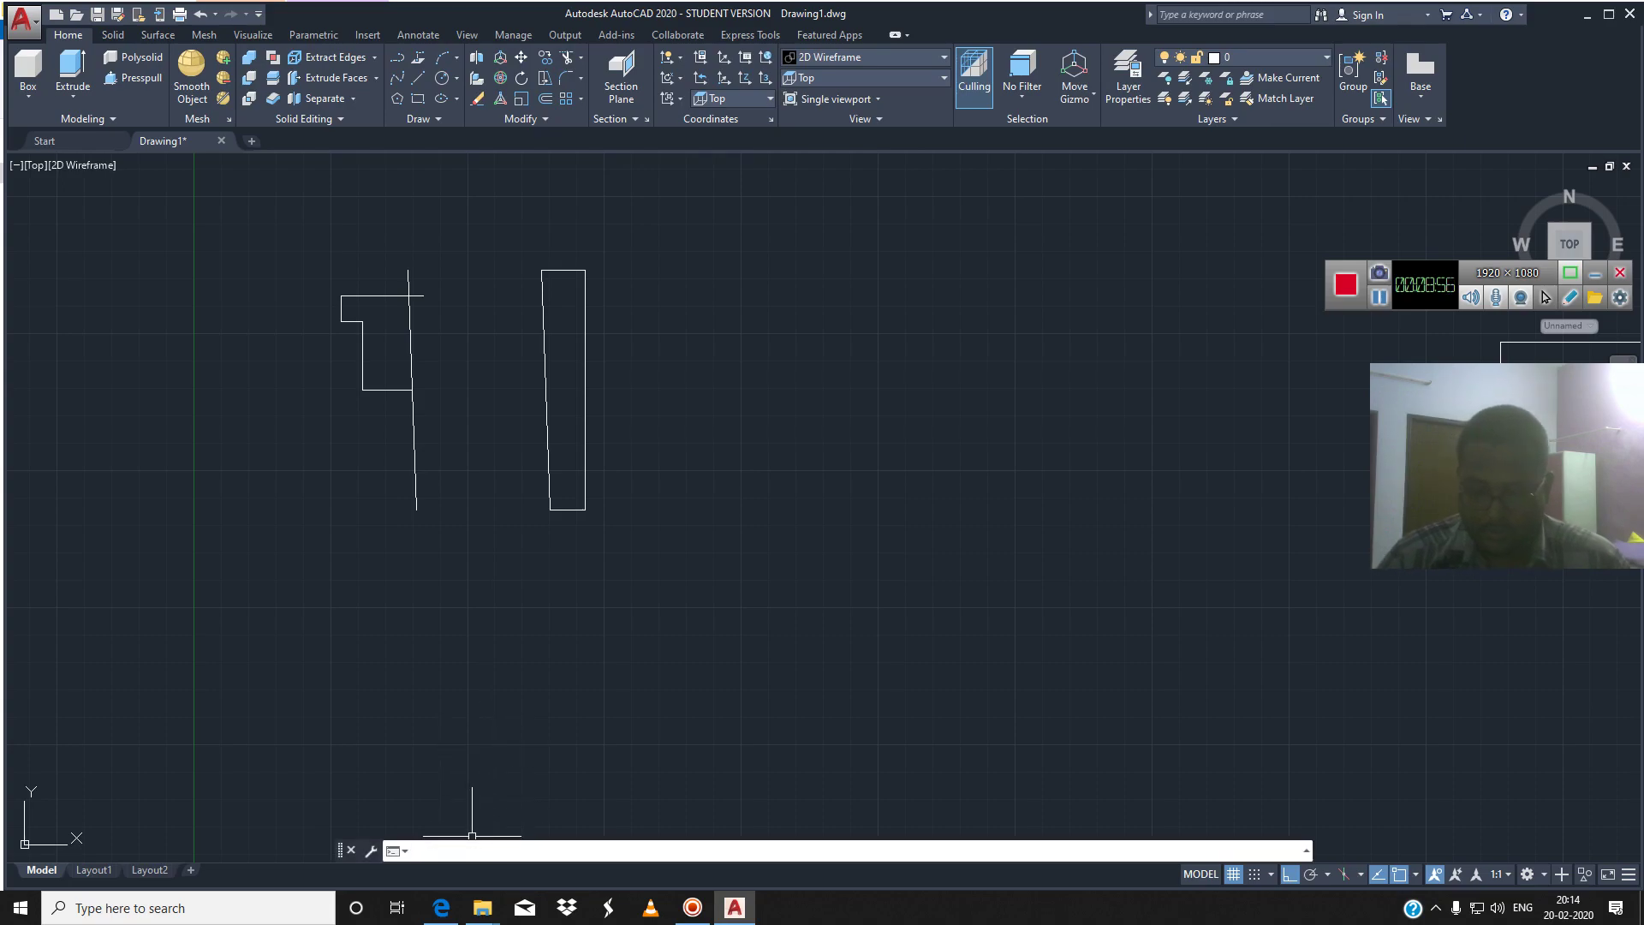
text(MI)
key(Return)
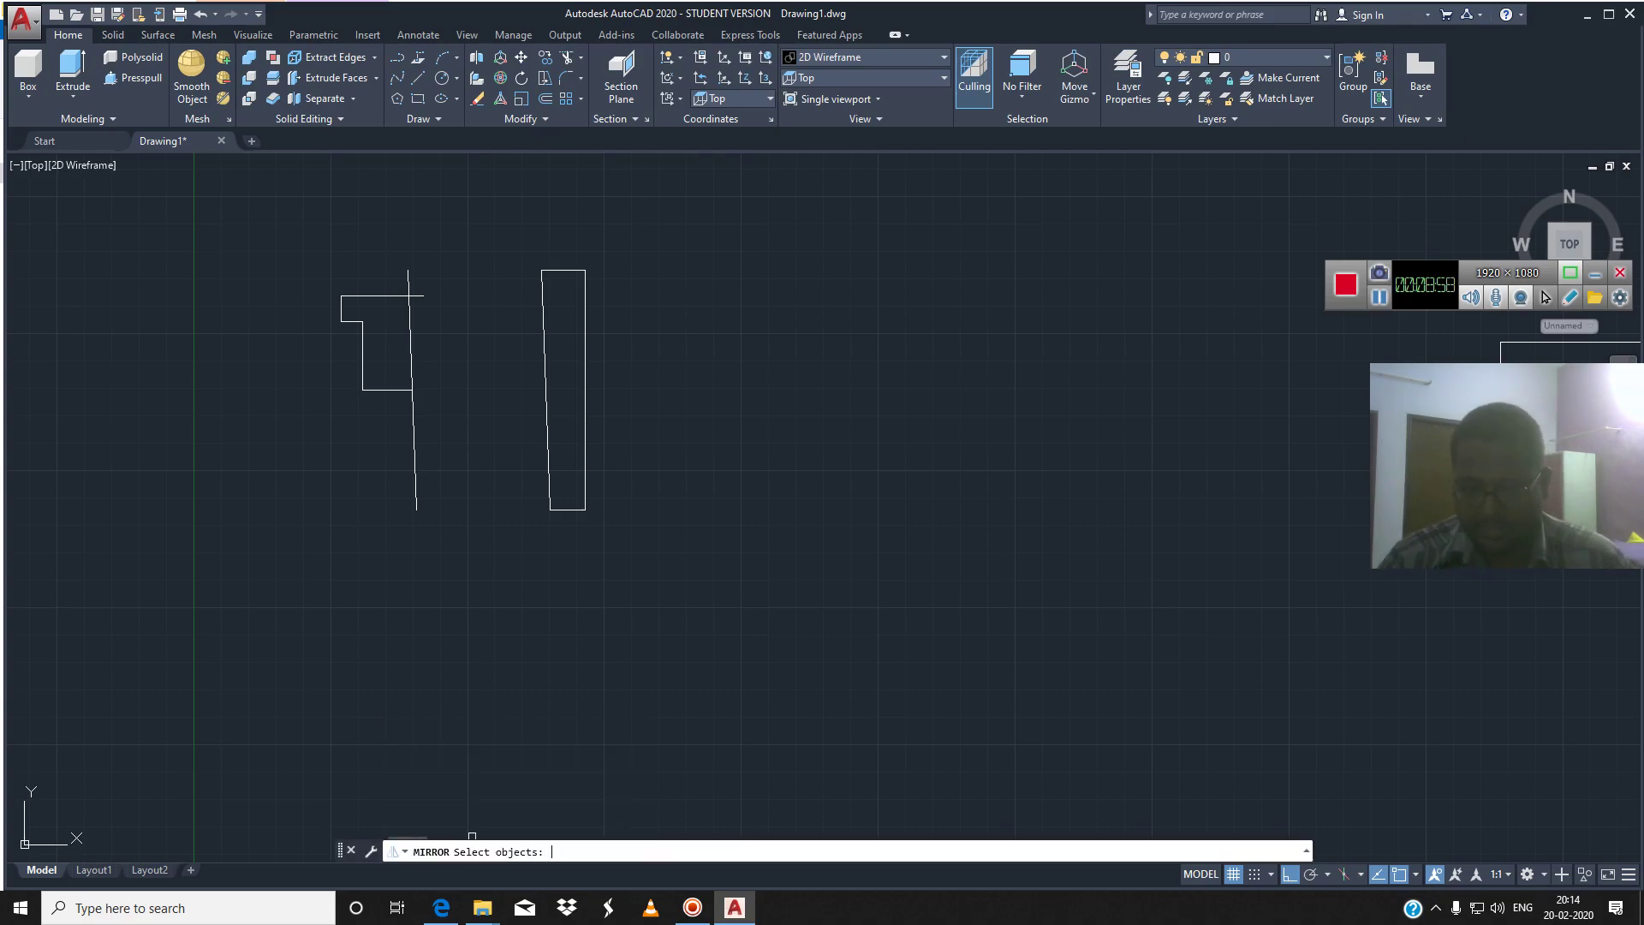
Select the stepped profile's lines for mirroring
click(377, 388)
click(362, 375)
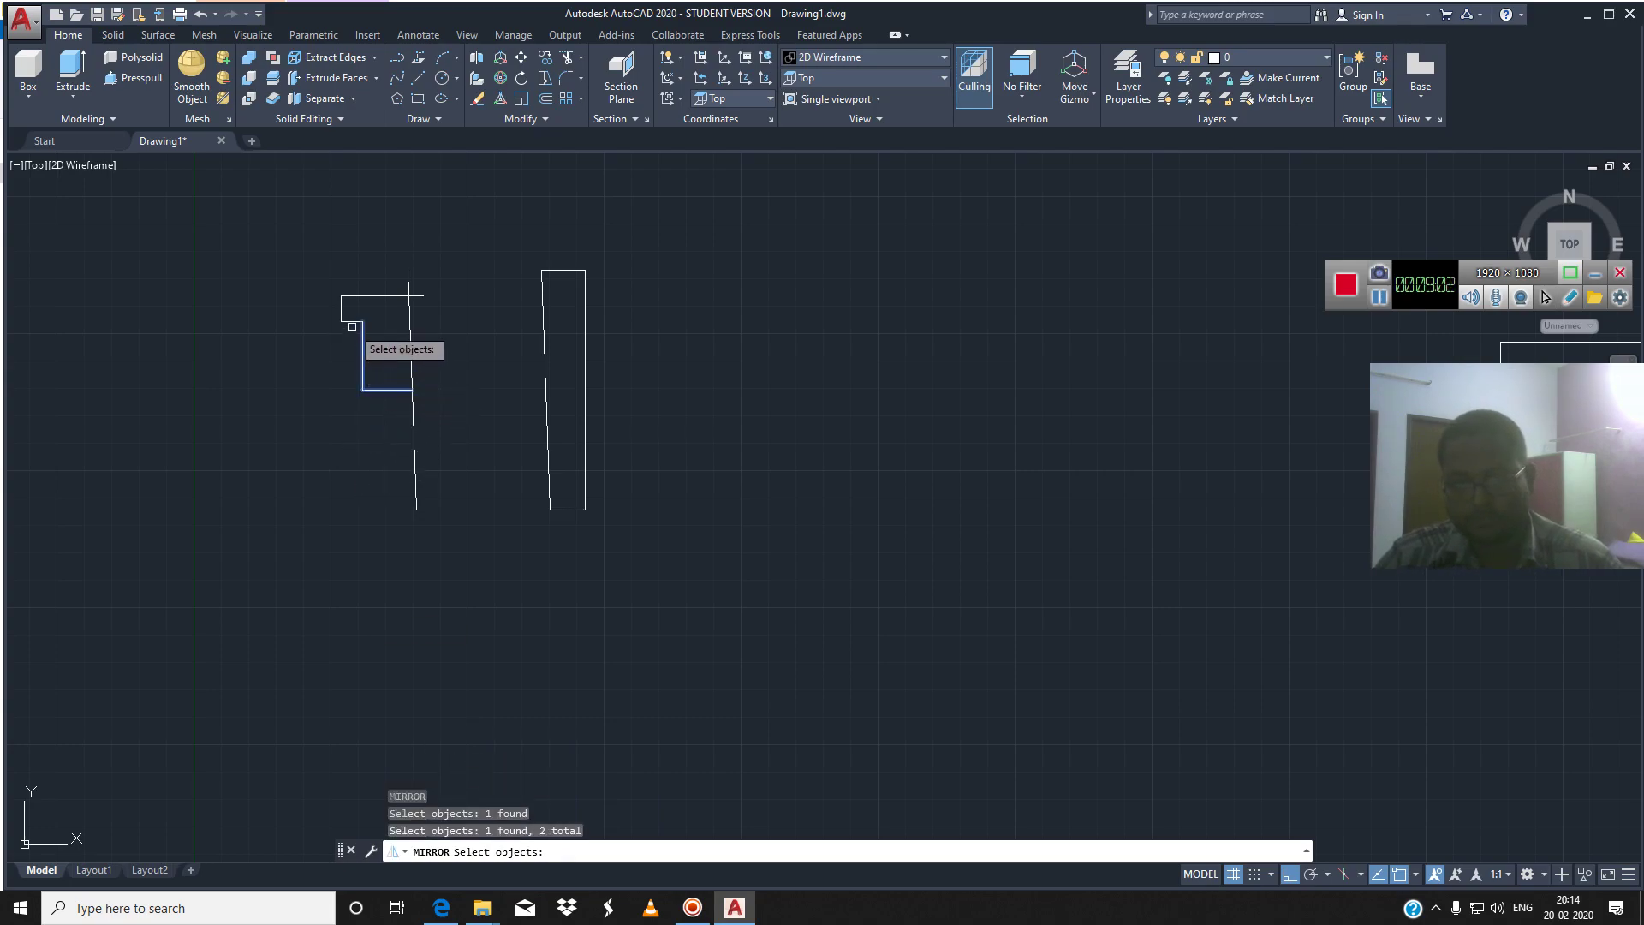
click(351, 321)
click(341, 307)
click(370, 300)
click(385, 302)
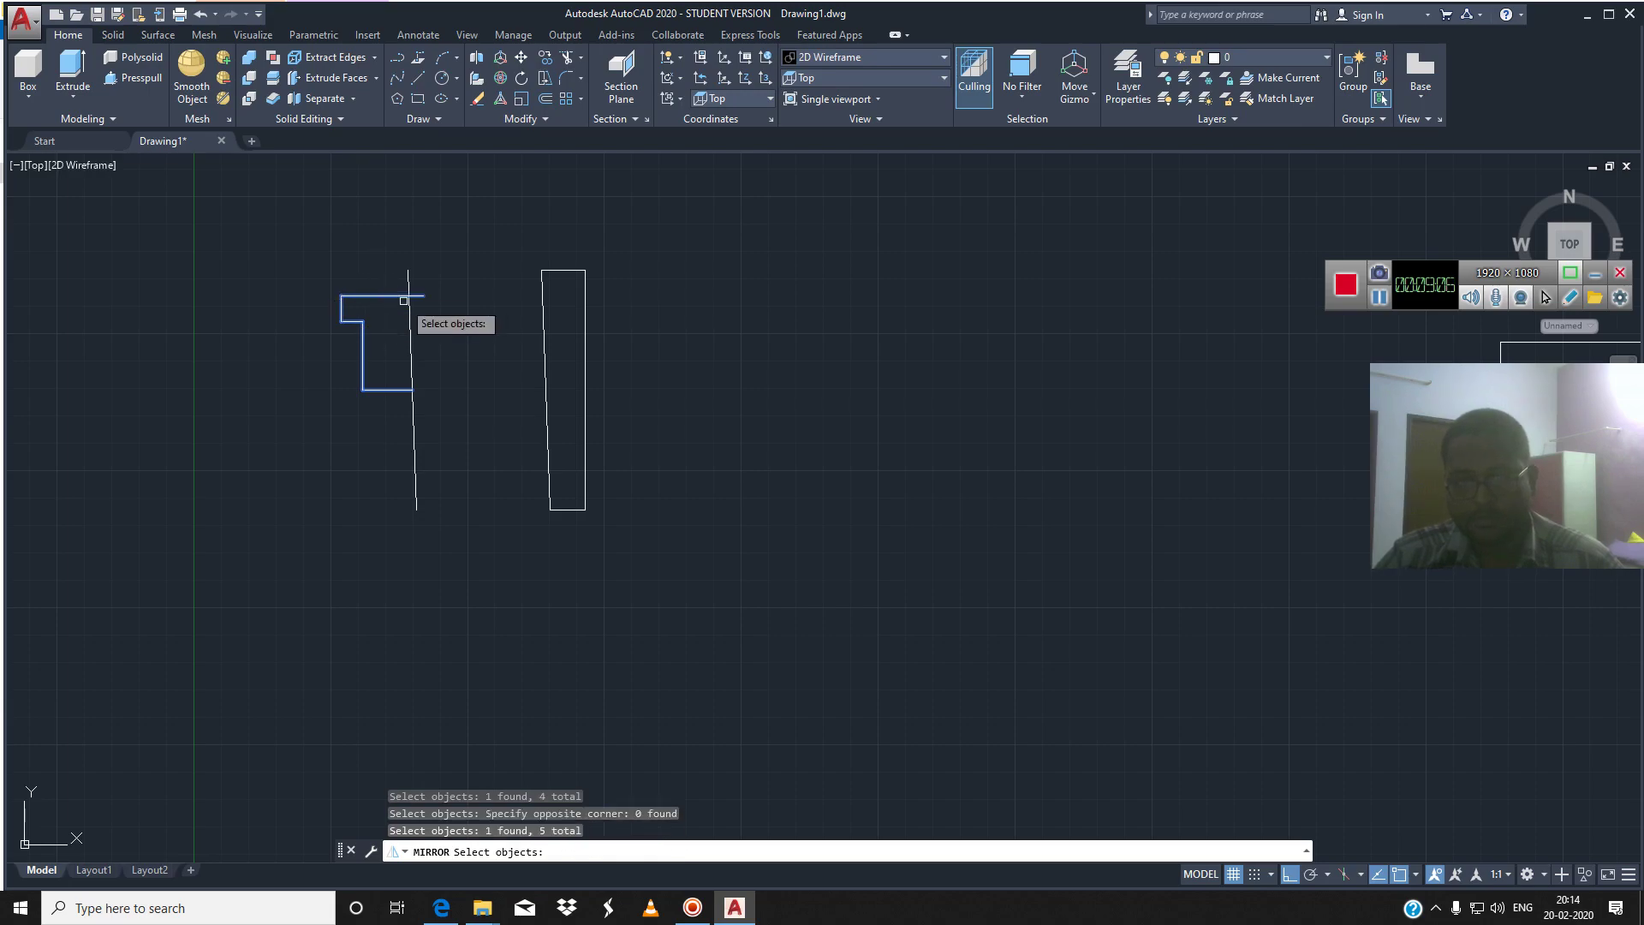
key(Return)
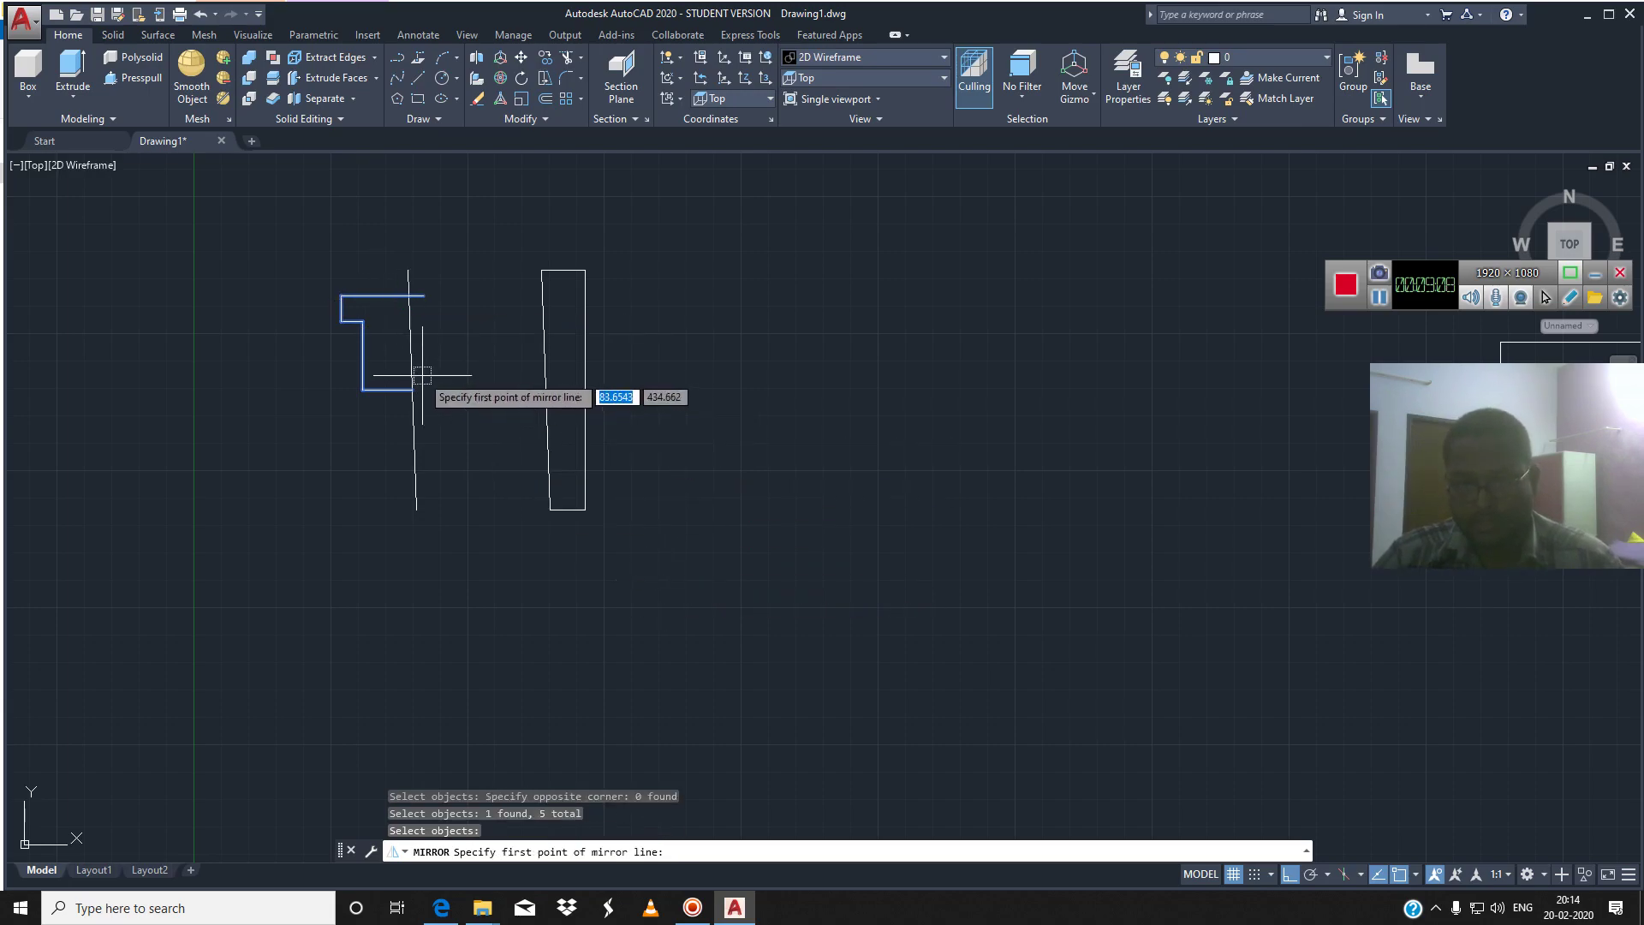
Mirror them about the horizontal 18-unit line, keeping the originals
click(412, 390)
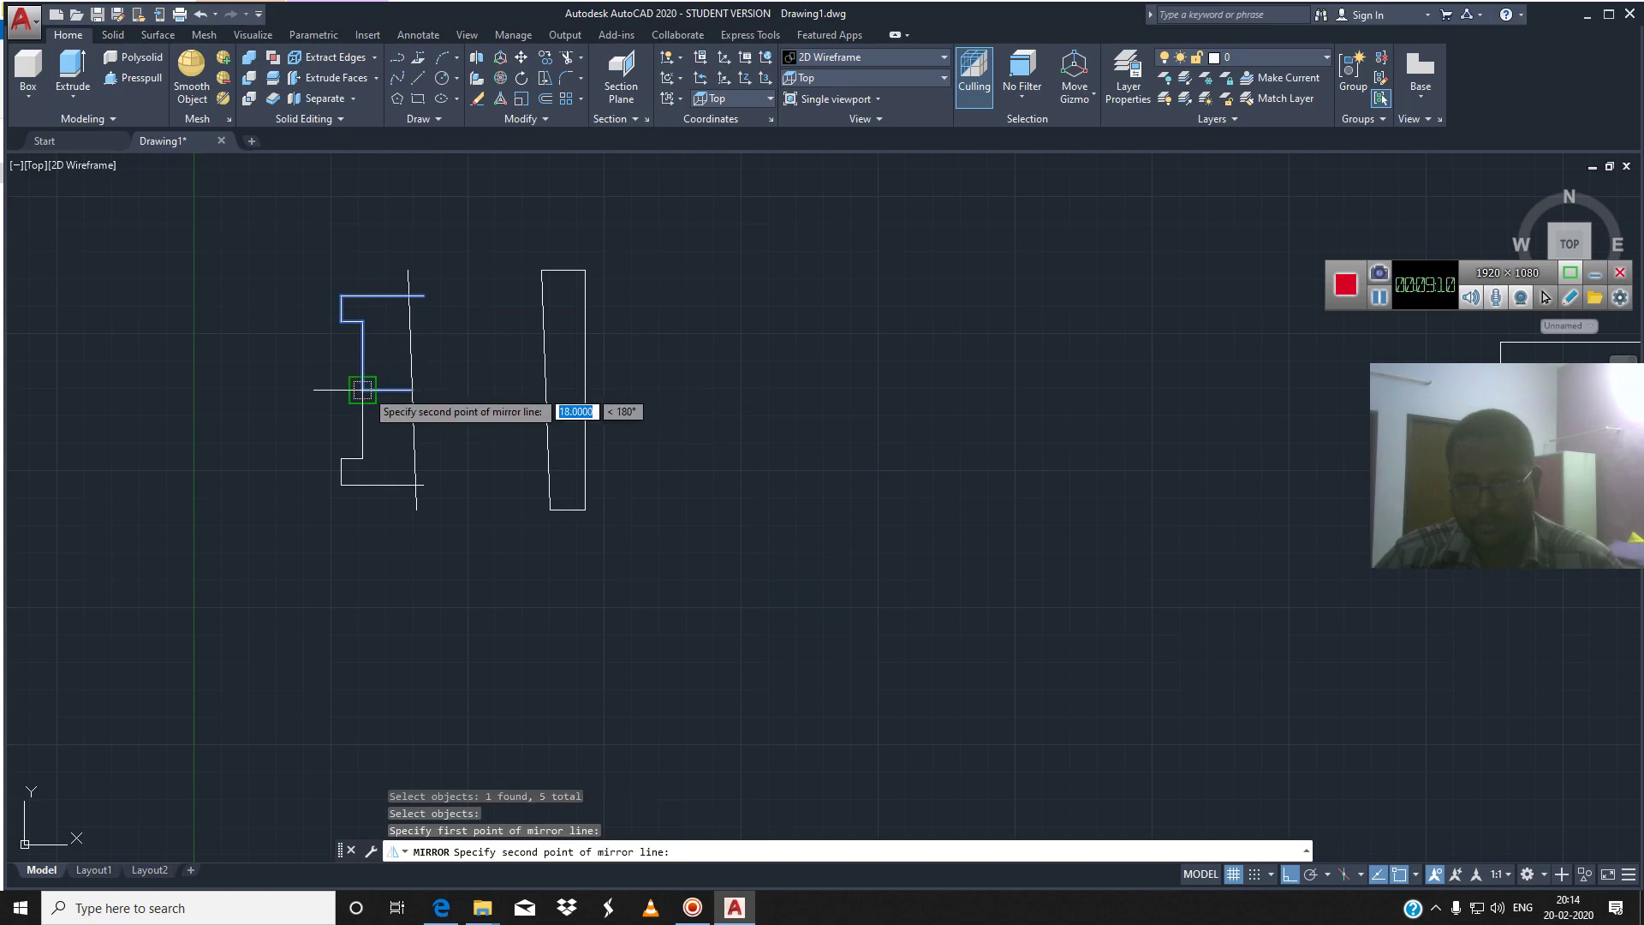
click(366, 389)
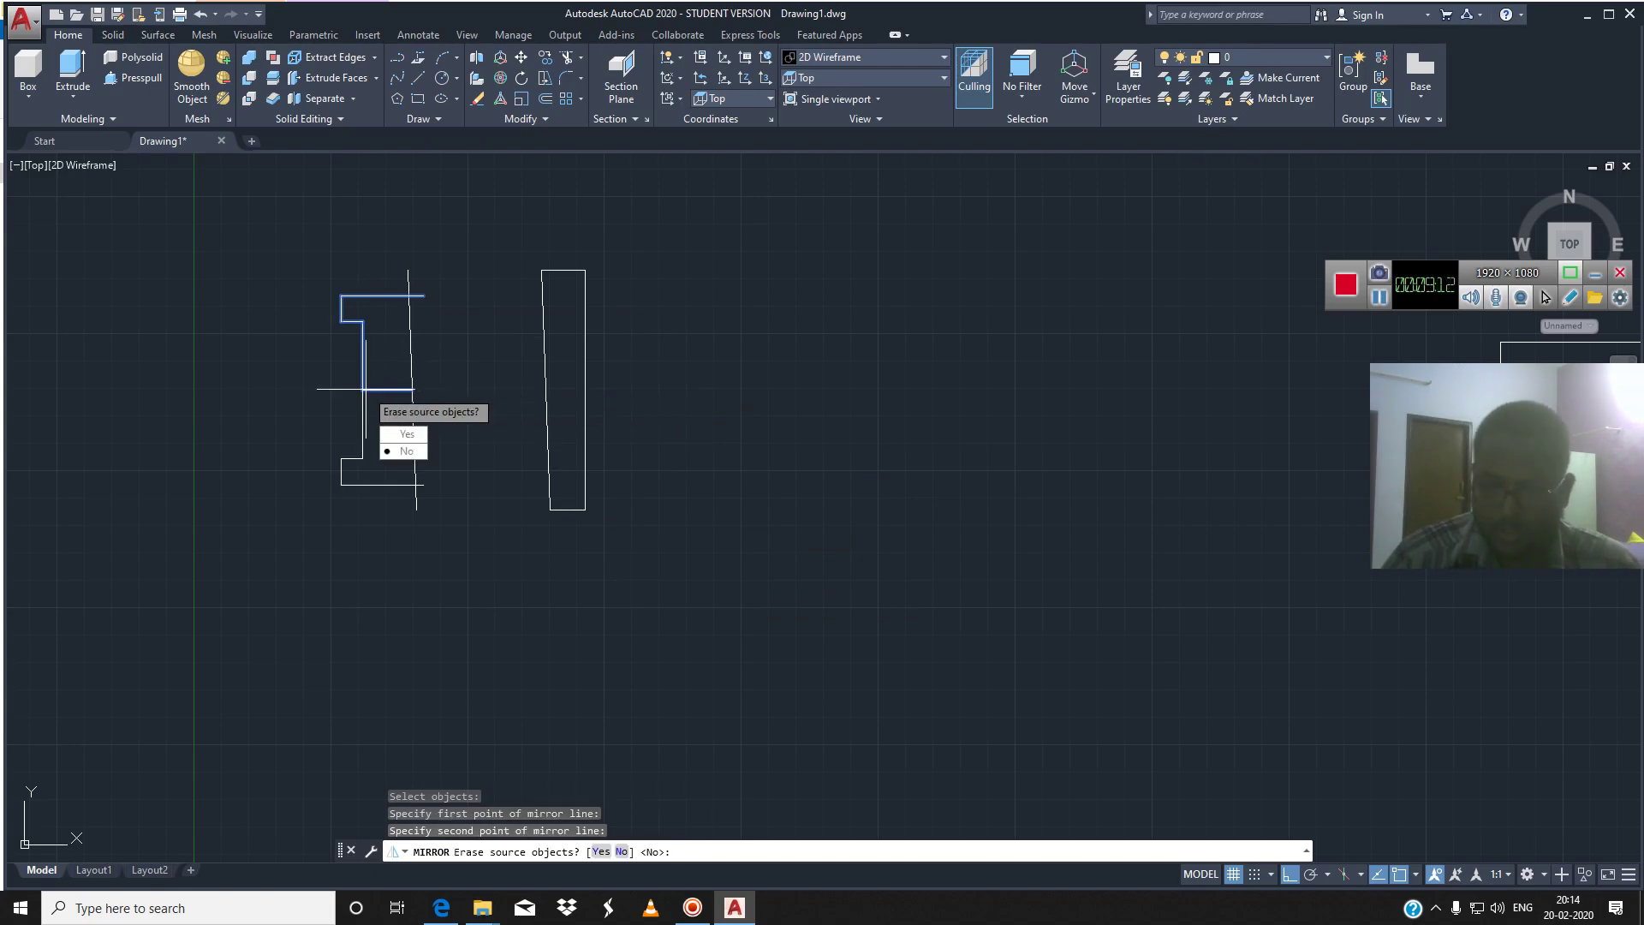
key(Return)
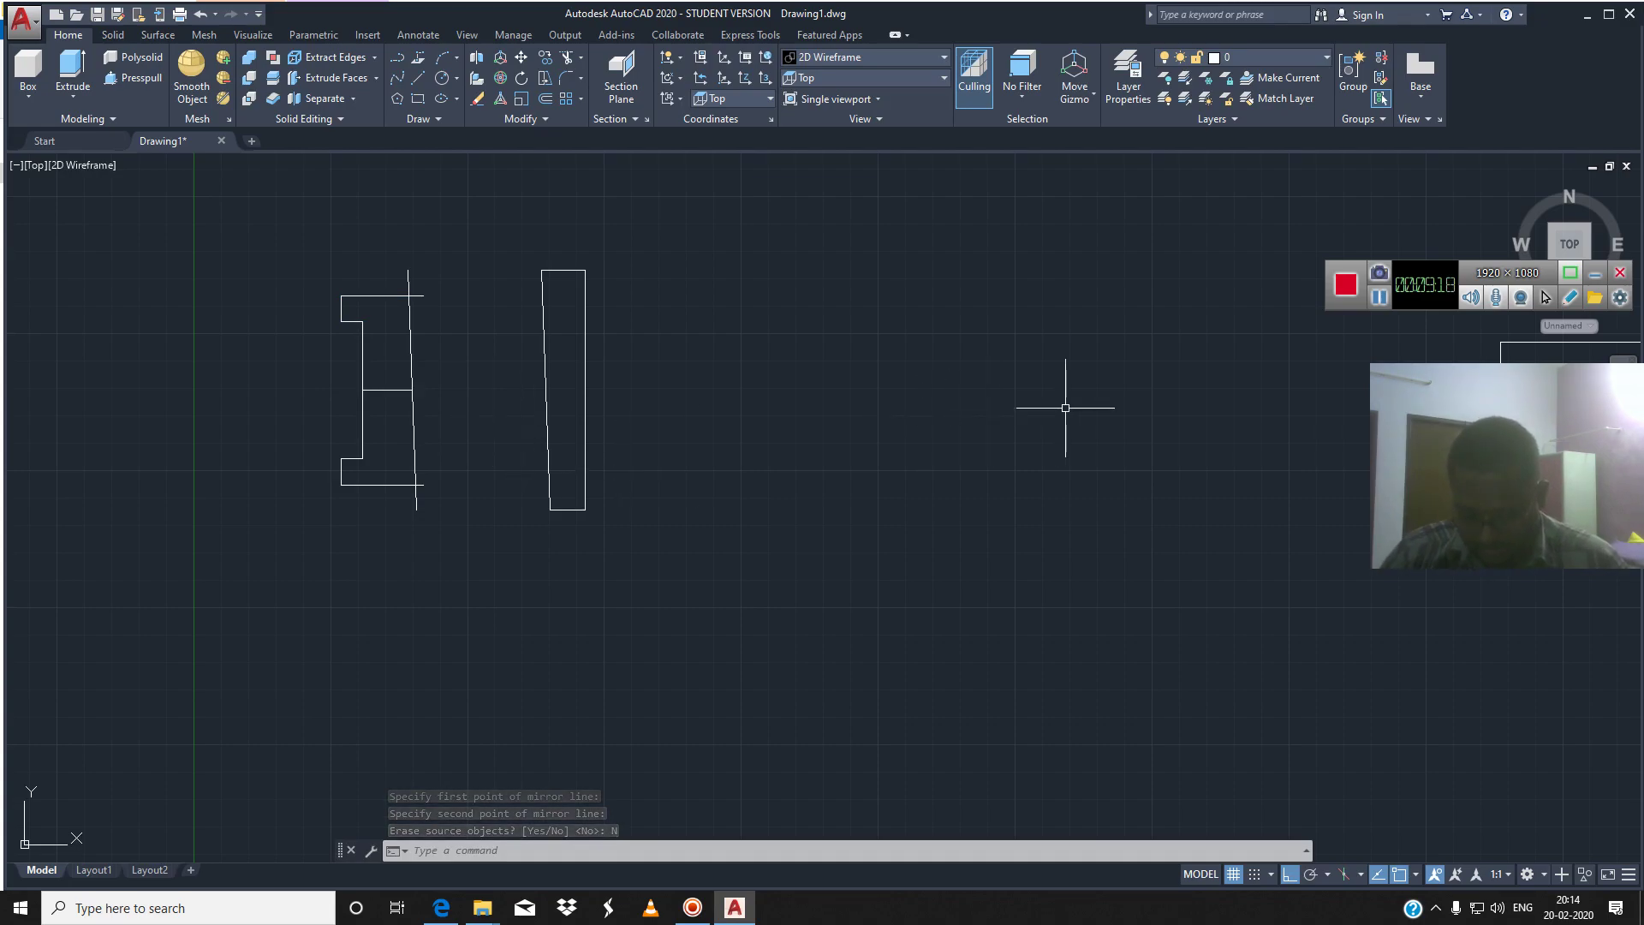
text(f)
key(Return)
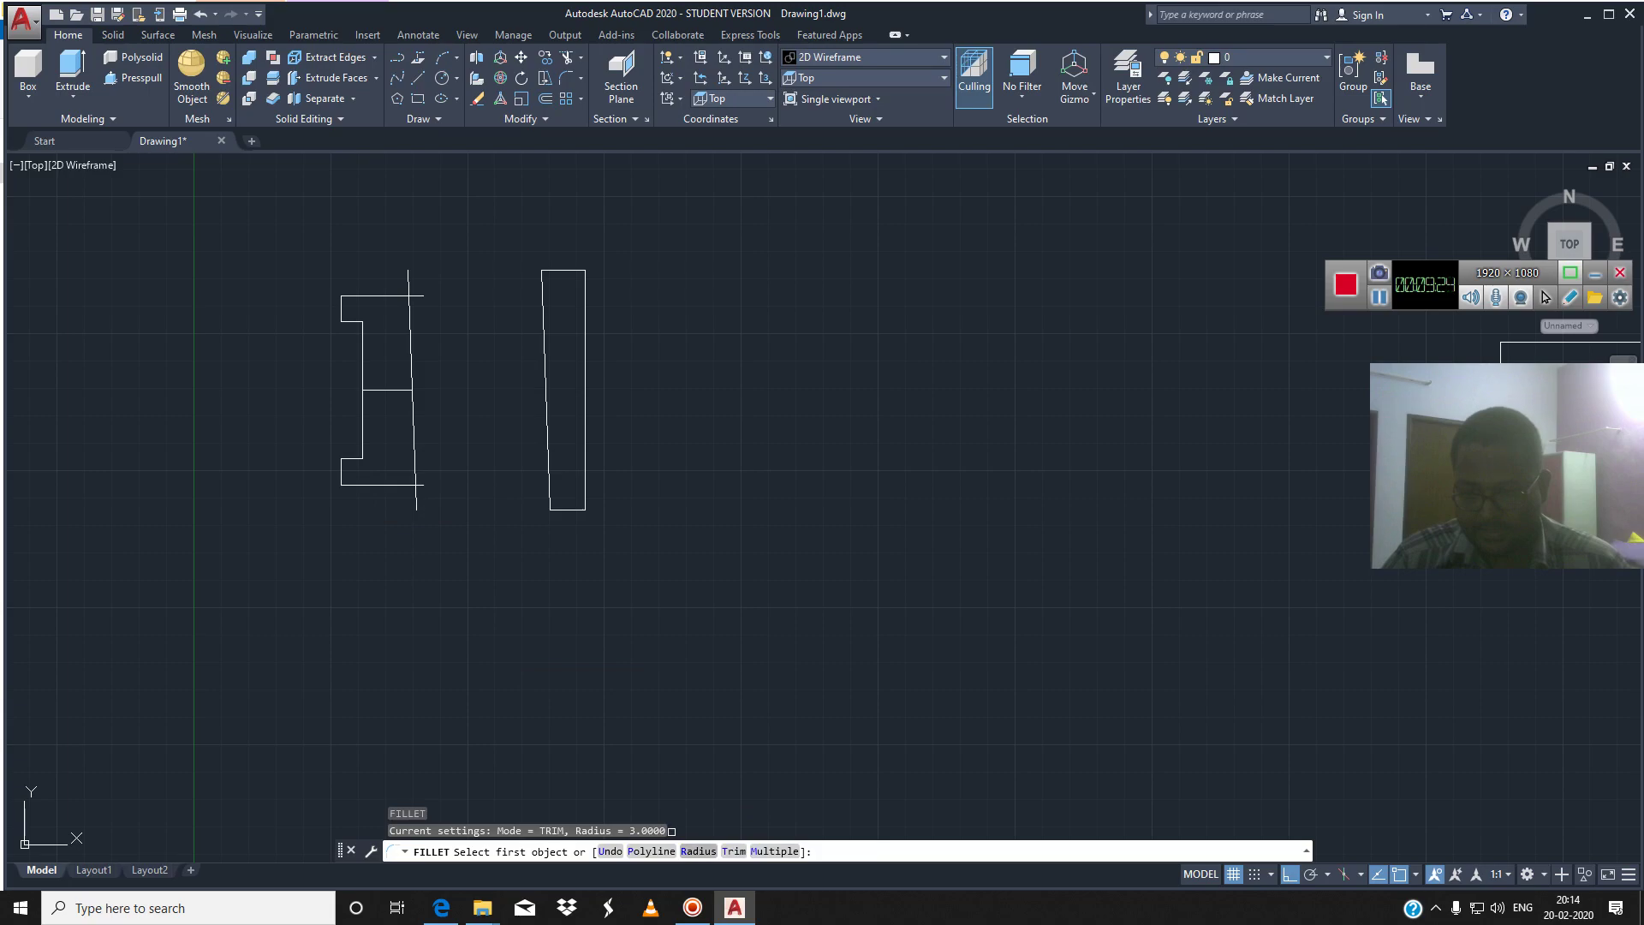
Round the left profile's bottom-left corner with a 3-unit fillet
text(r)
key(Return)
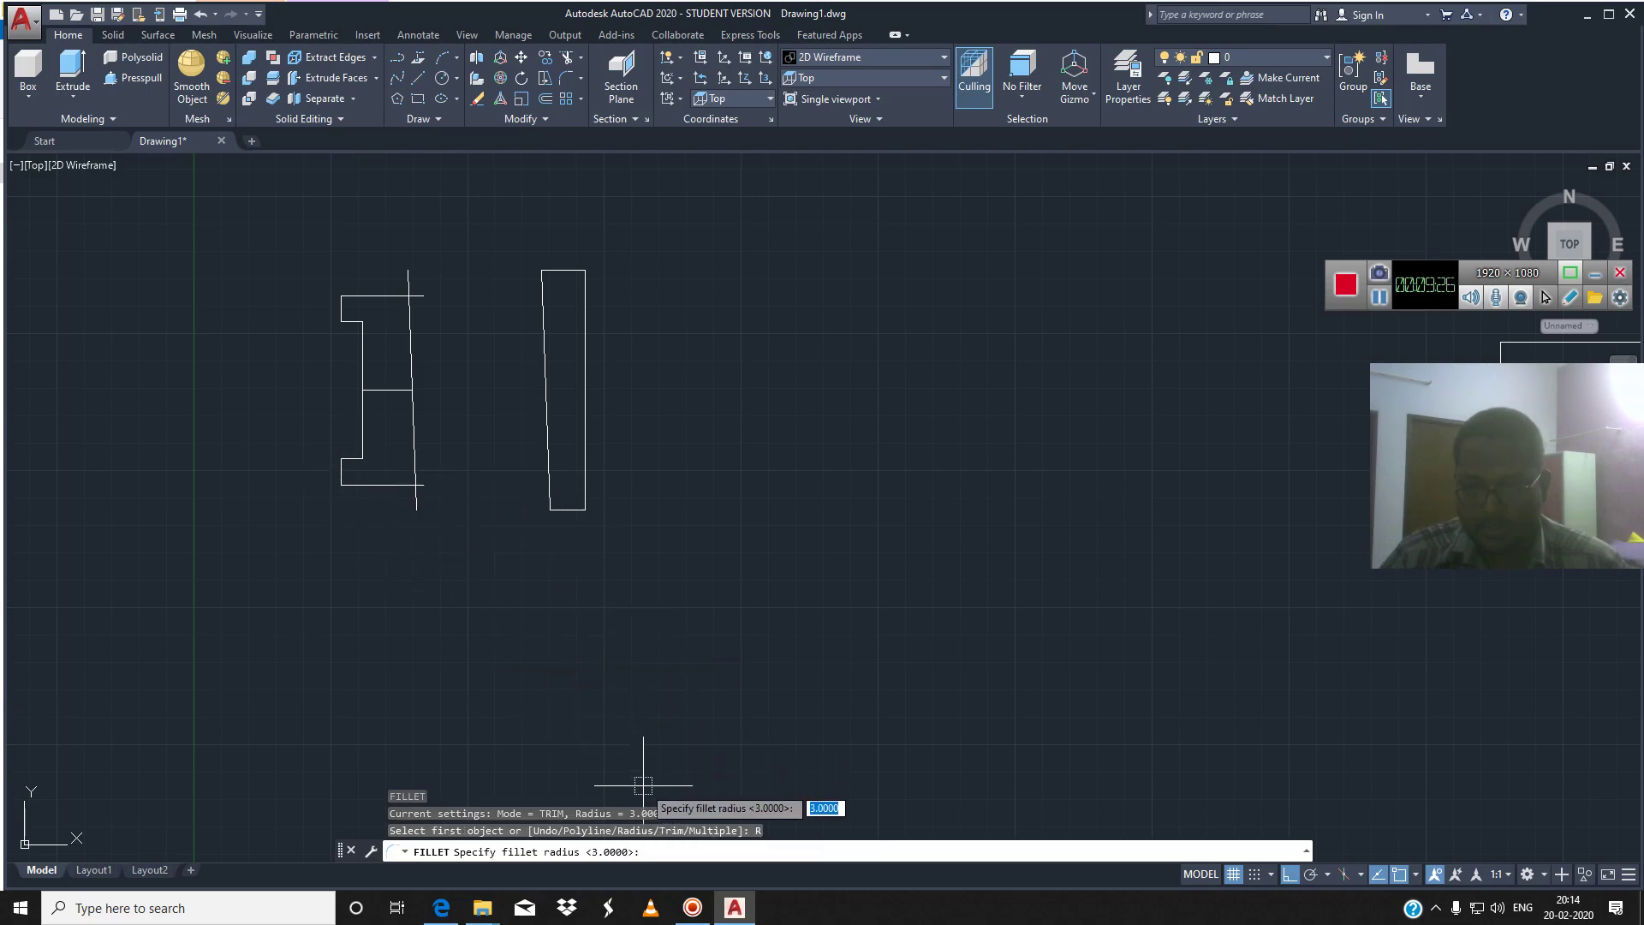
key(Return)
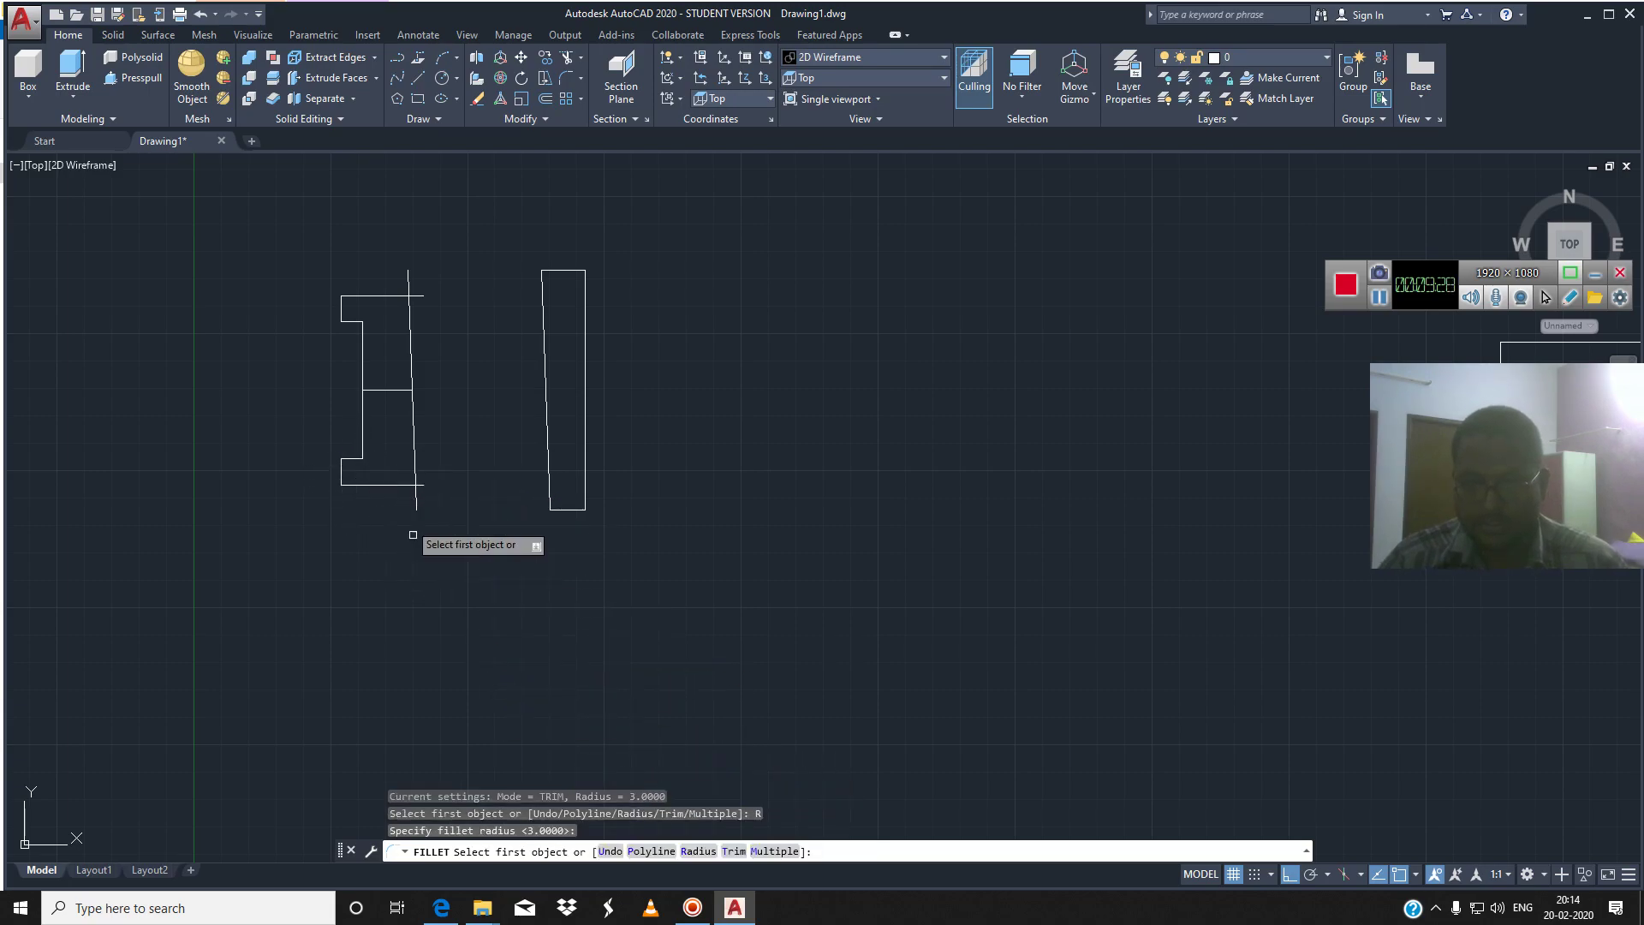
click(351, 484)
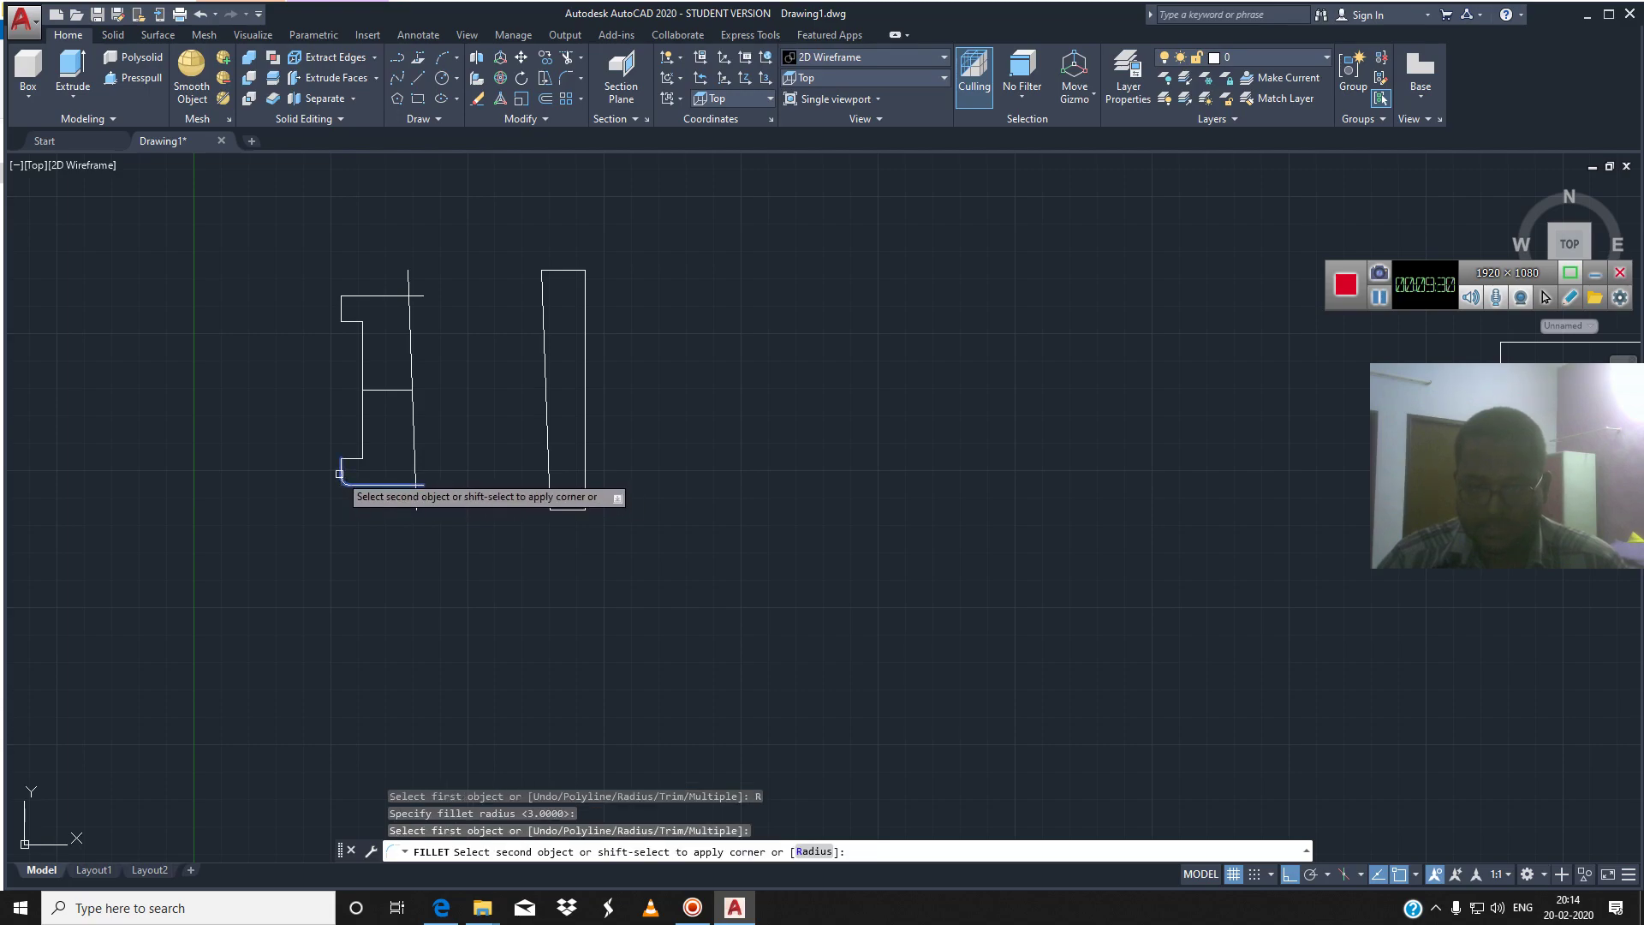
click(341, 475)
key(Return)
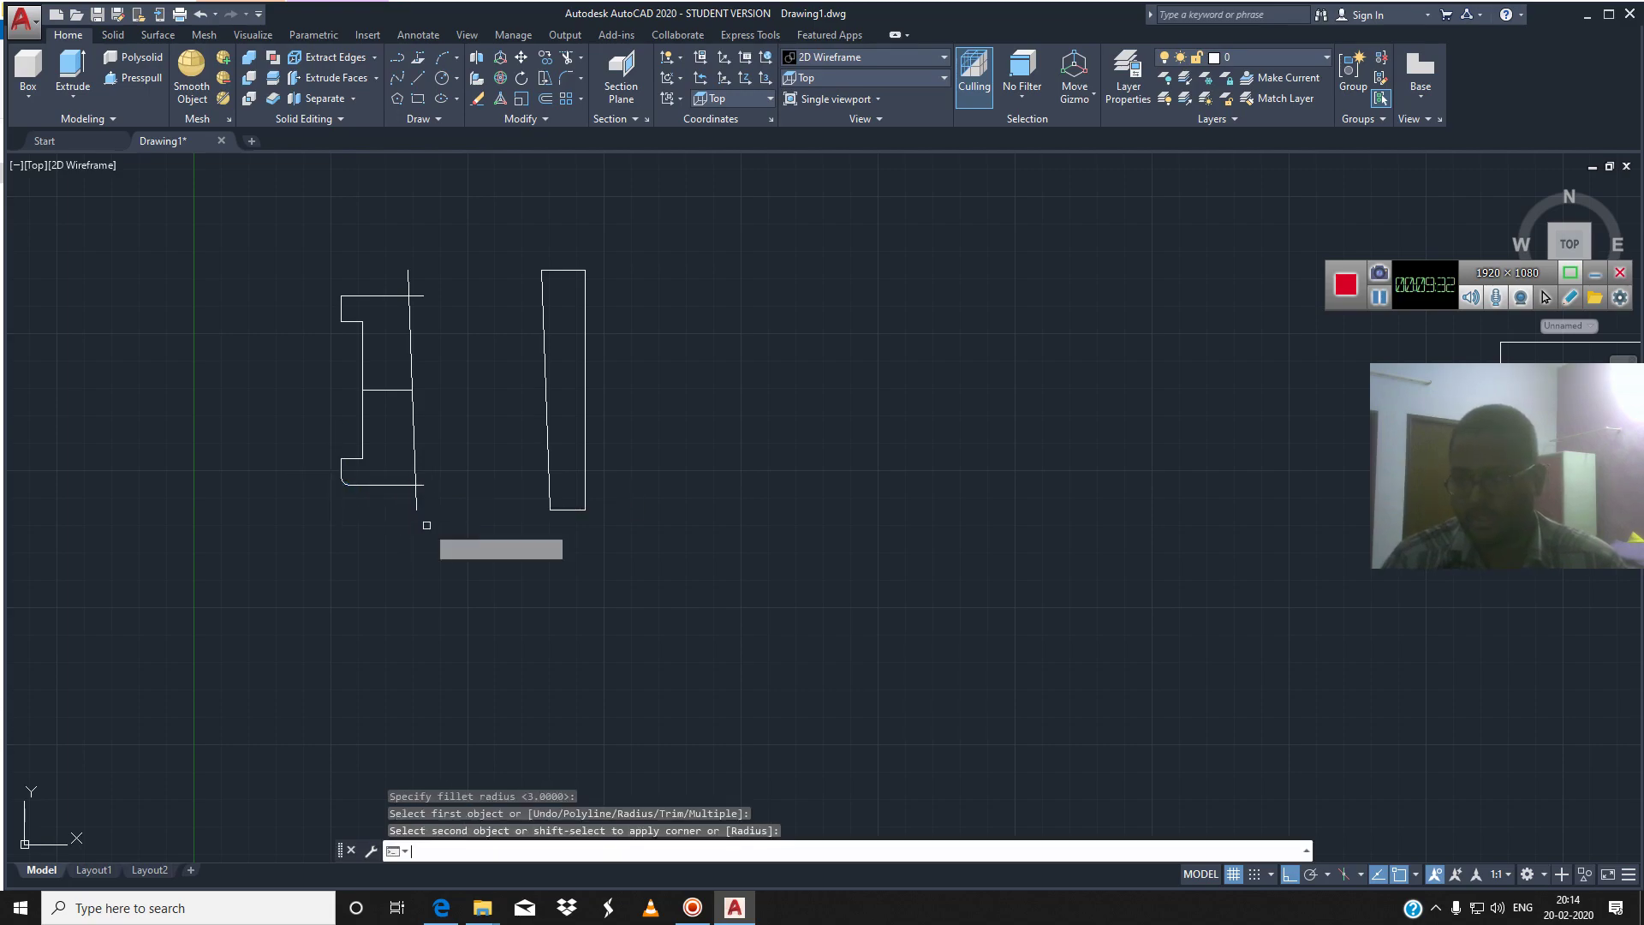
click(356, 297)
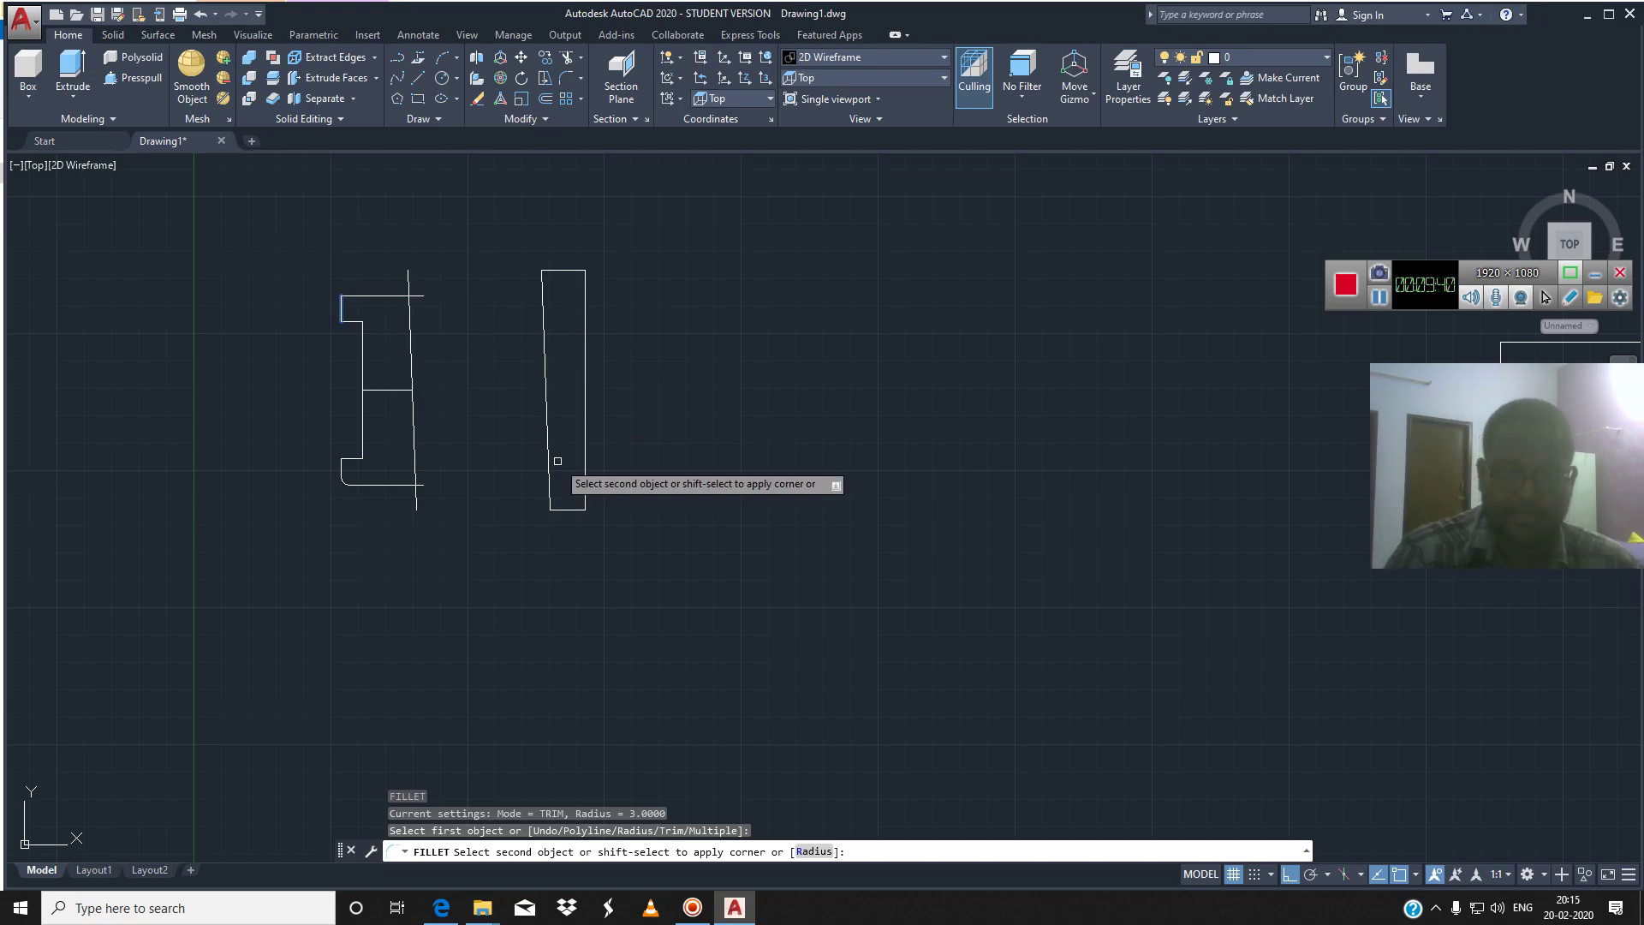
key(Escape)
text(t)
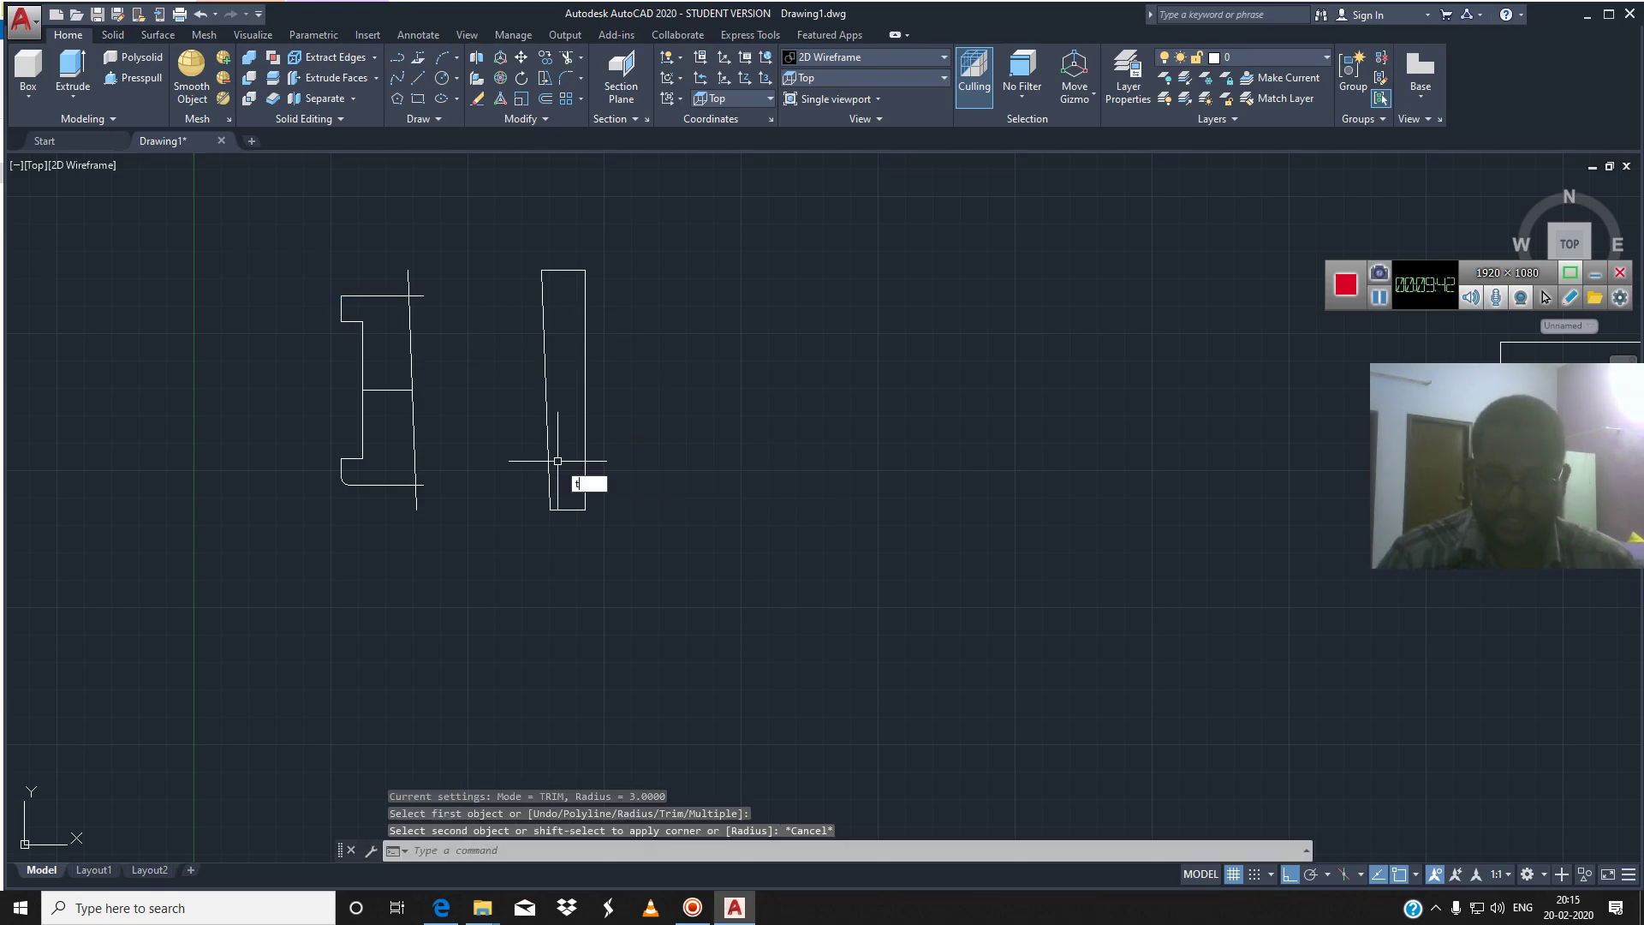
text(r)
key(Return)
key(Return)
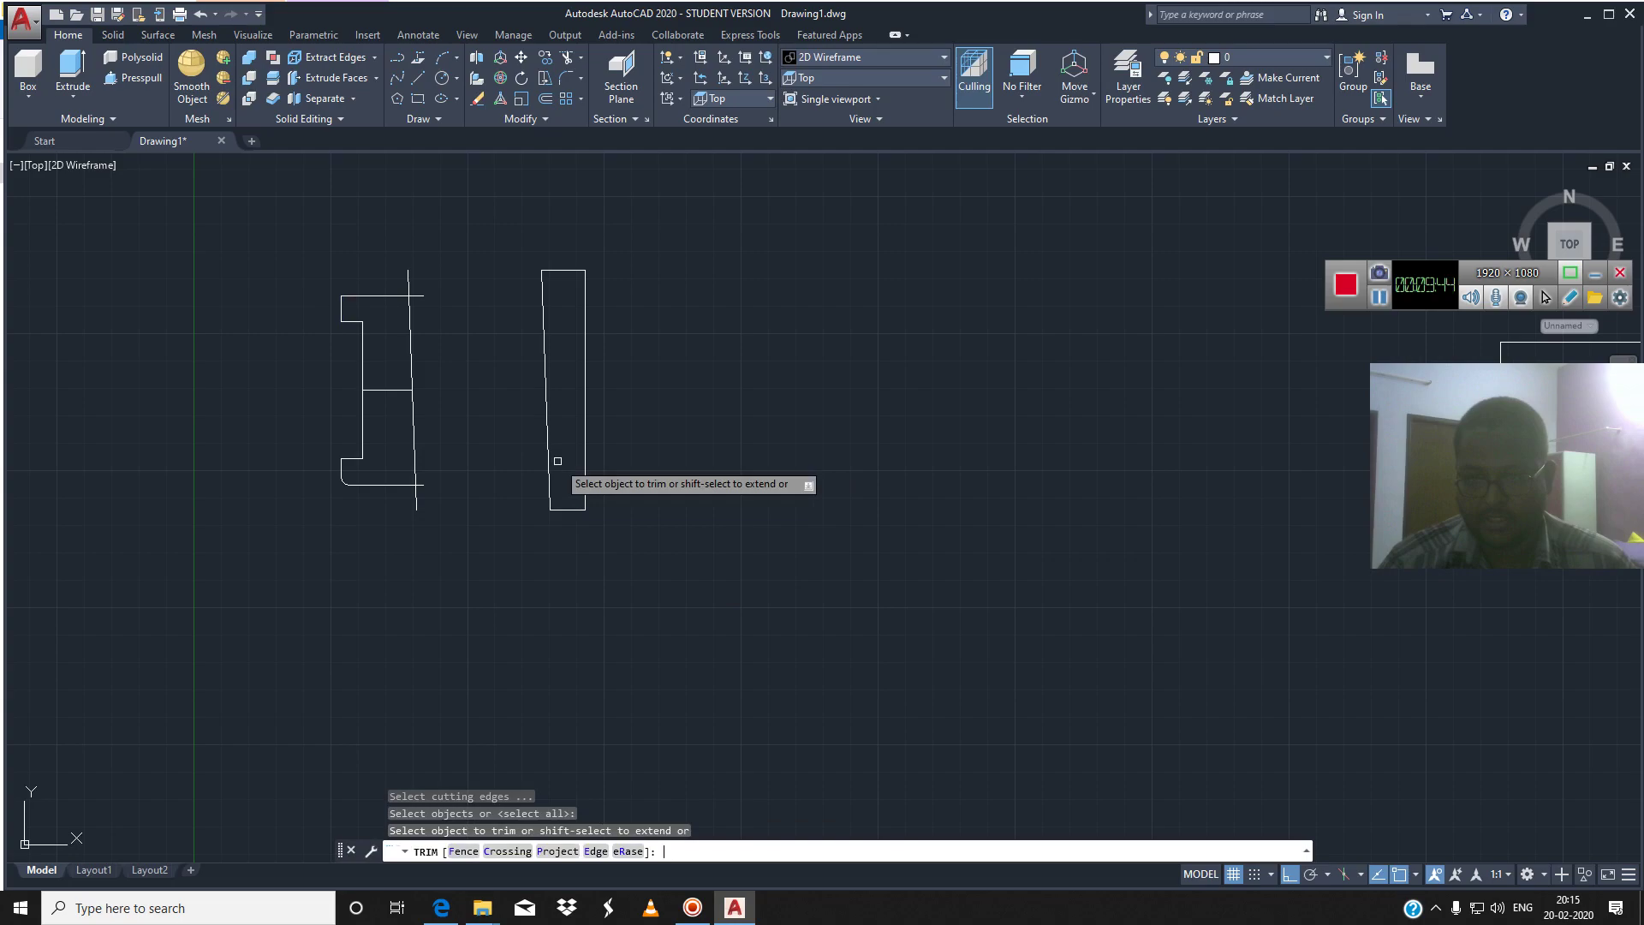
Trim away the line end overhanging the left profile's bottom edge
scroll(425, 484, up, 4)
scroll(425, 484, up, 2)
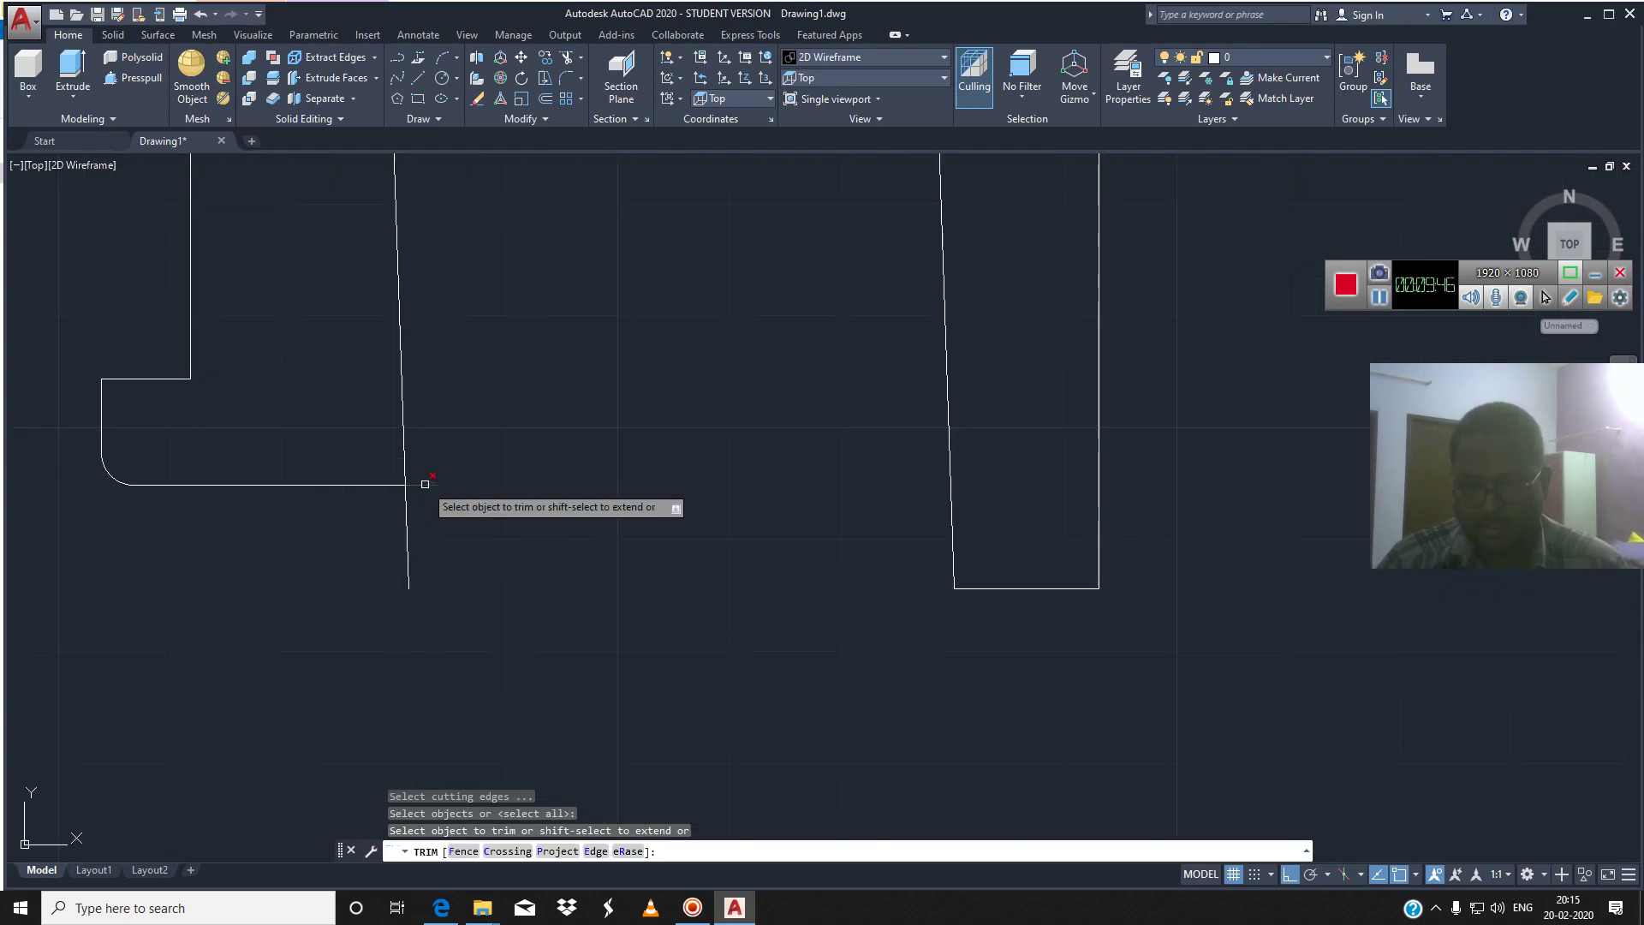
click(406, 515)
scroll(454, 518, down, 2)
scroll(455, 520, down, 2)
scroll(446, 462, down, 2)
scroll(441, 433, up, 4)
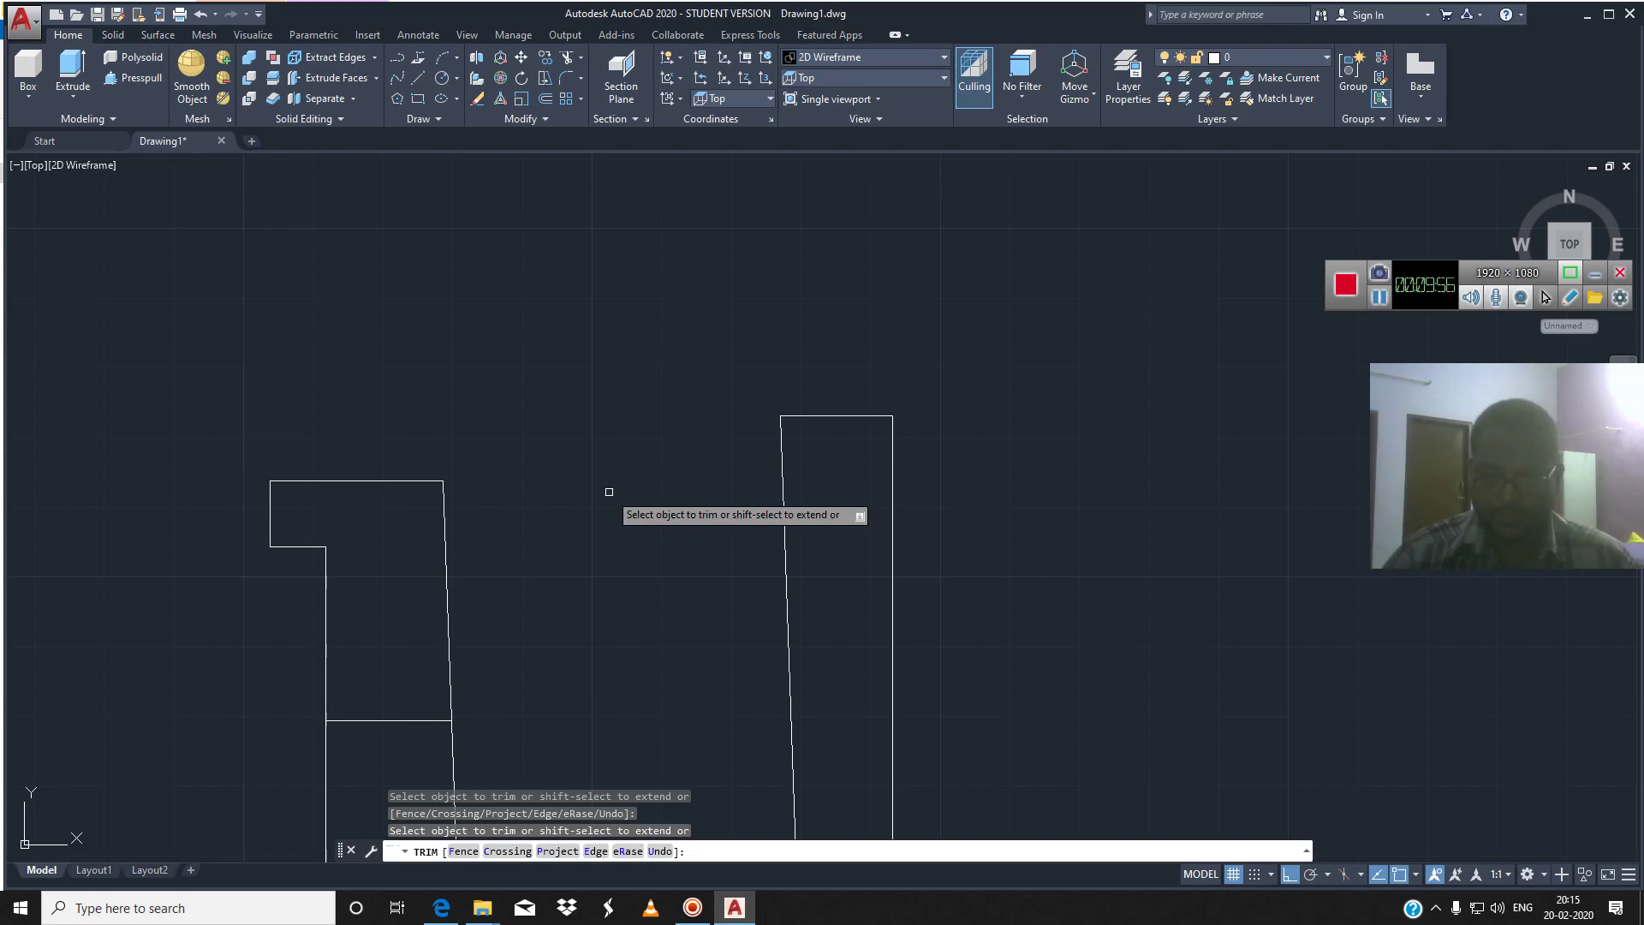
key(Escape)
Delete the two short inner horizontal lines of the left profile
scroll(608, 491, down, 4)
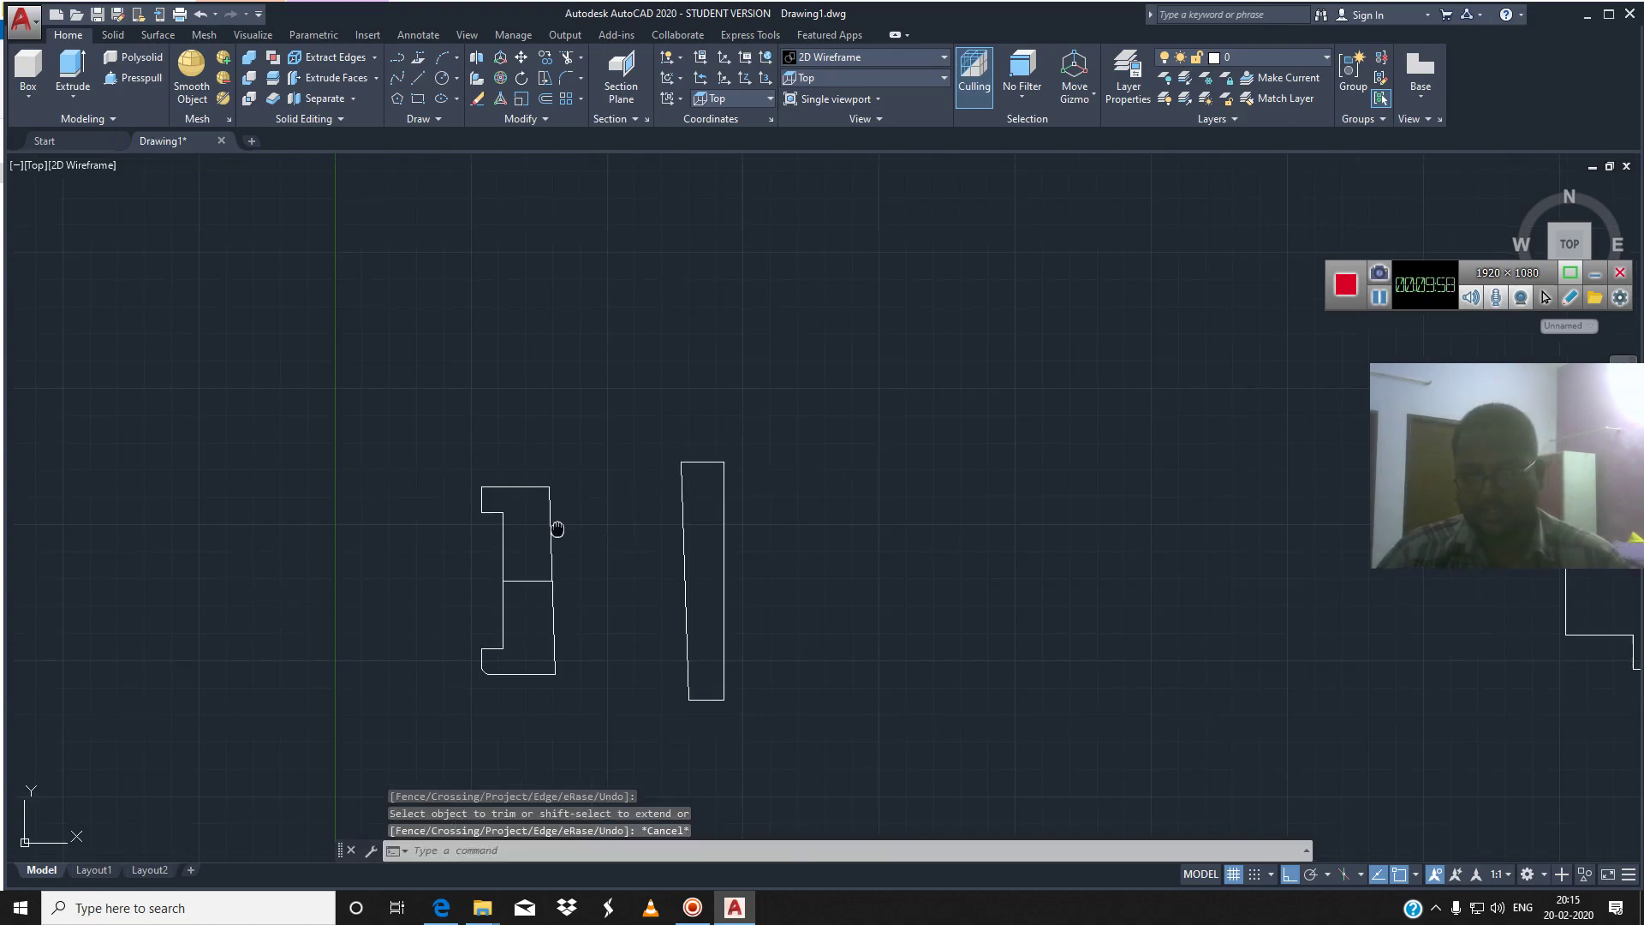
click(548, 470)
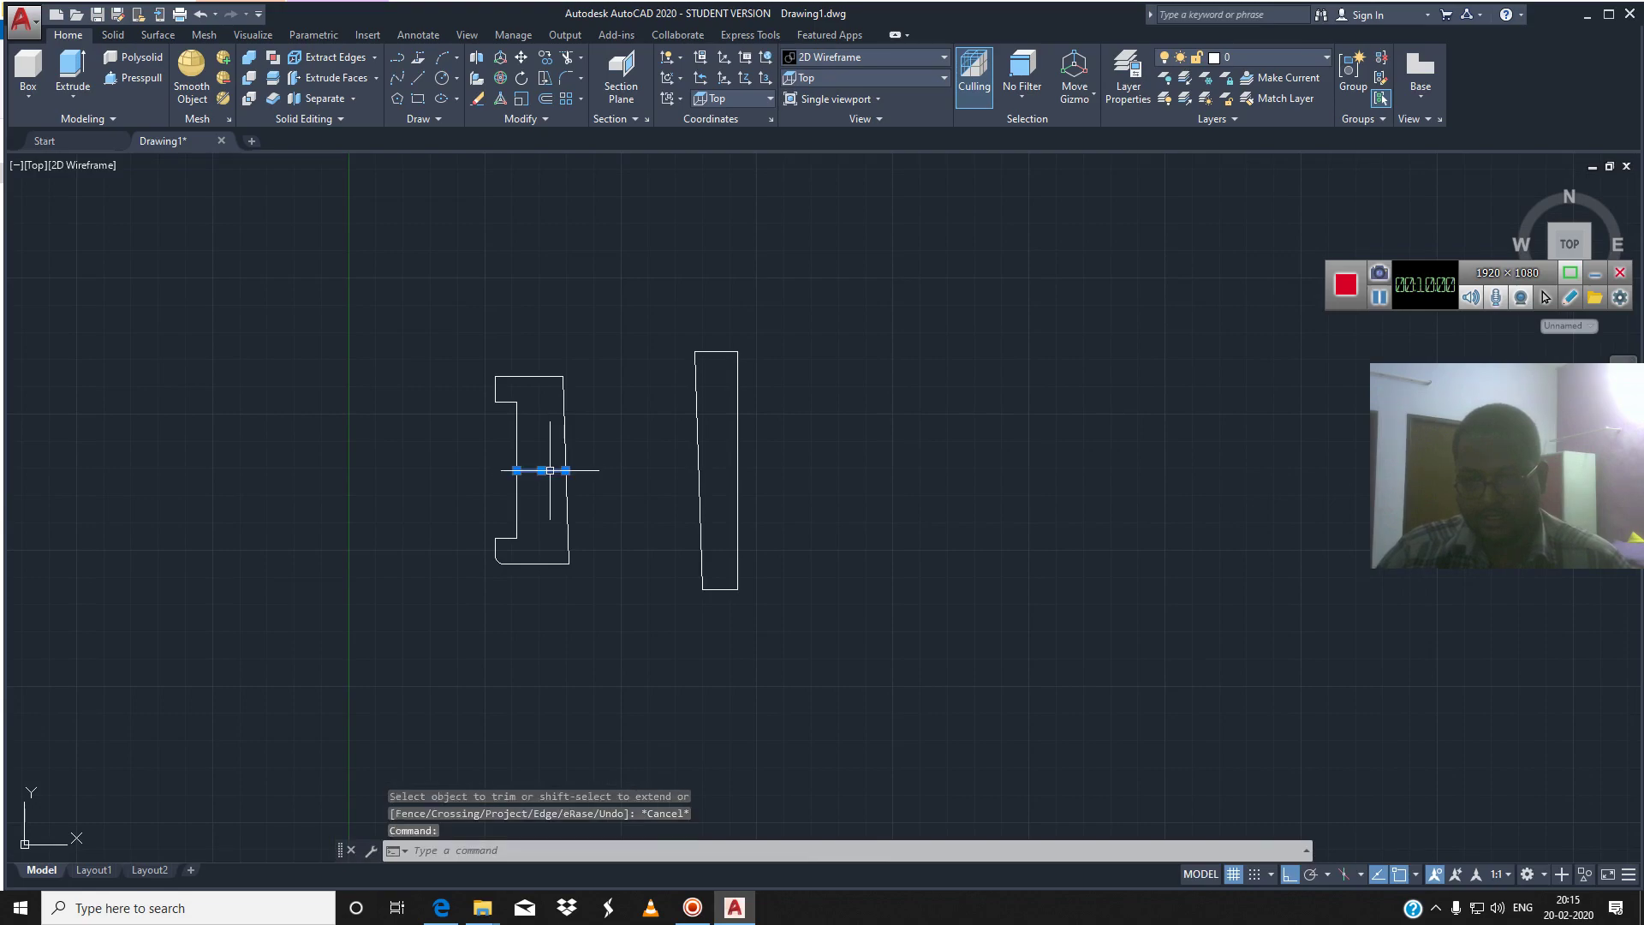
key(Delete)
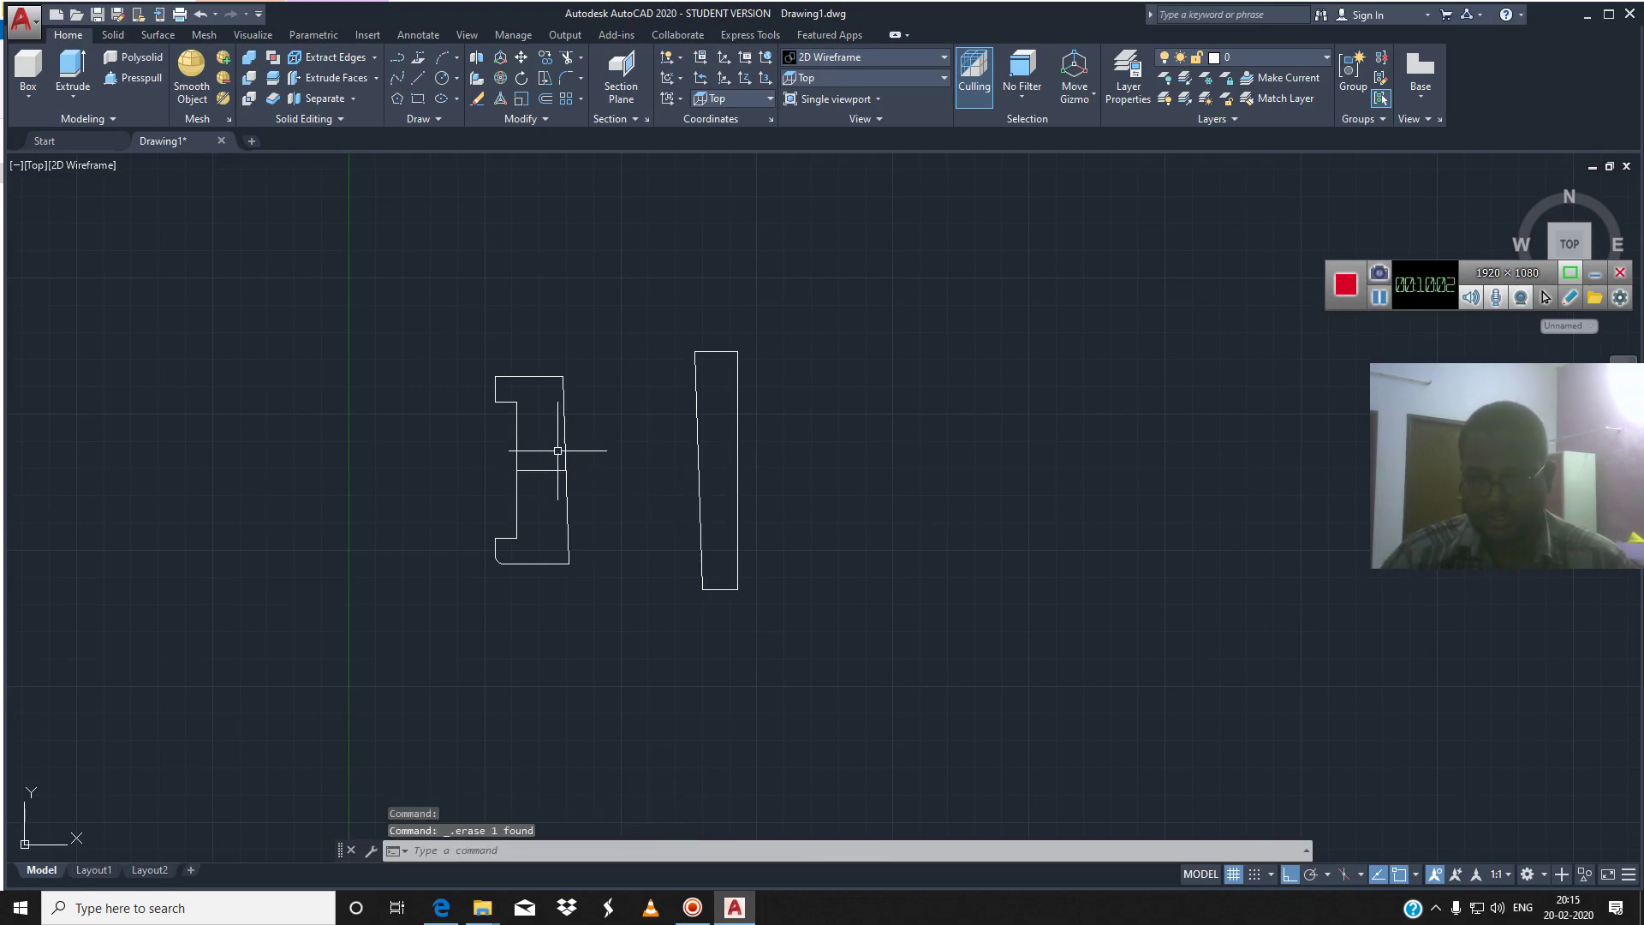
click(548, 470)
key(Delete)
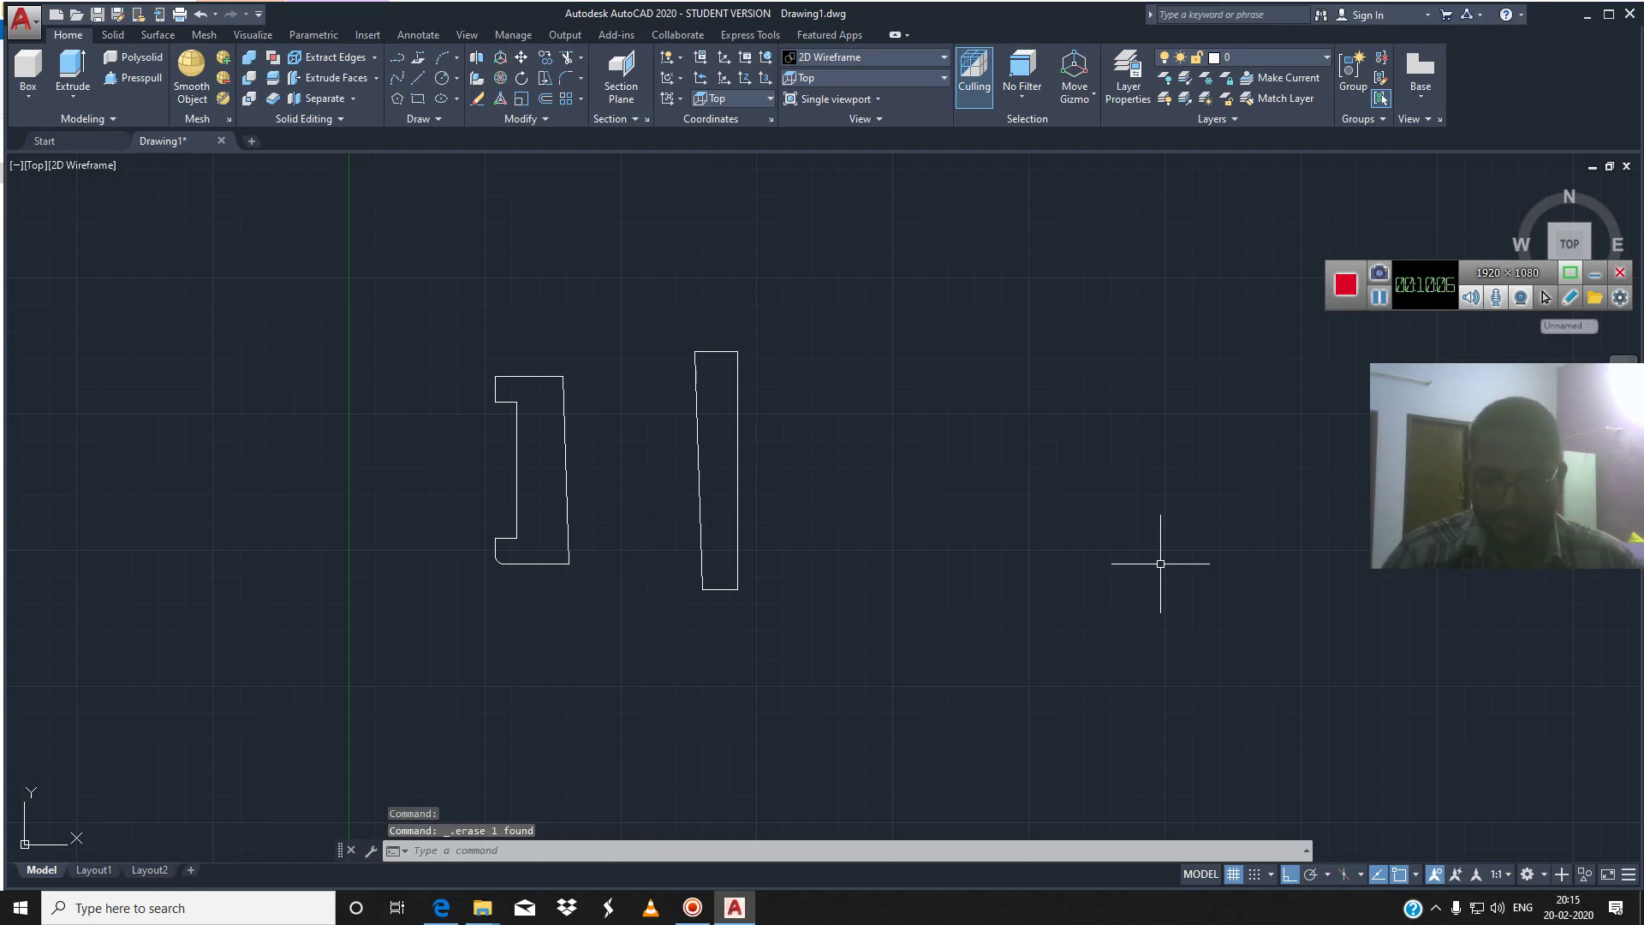
text(join)
key(Return)
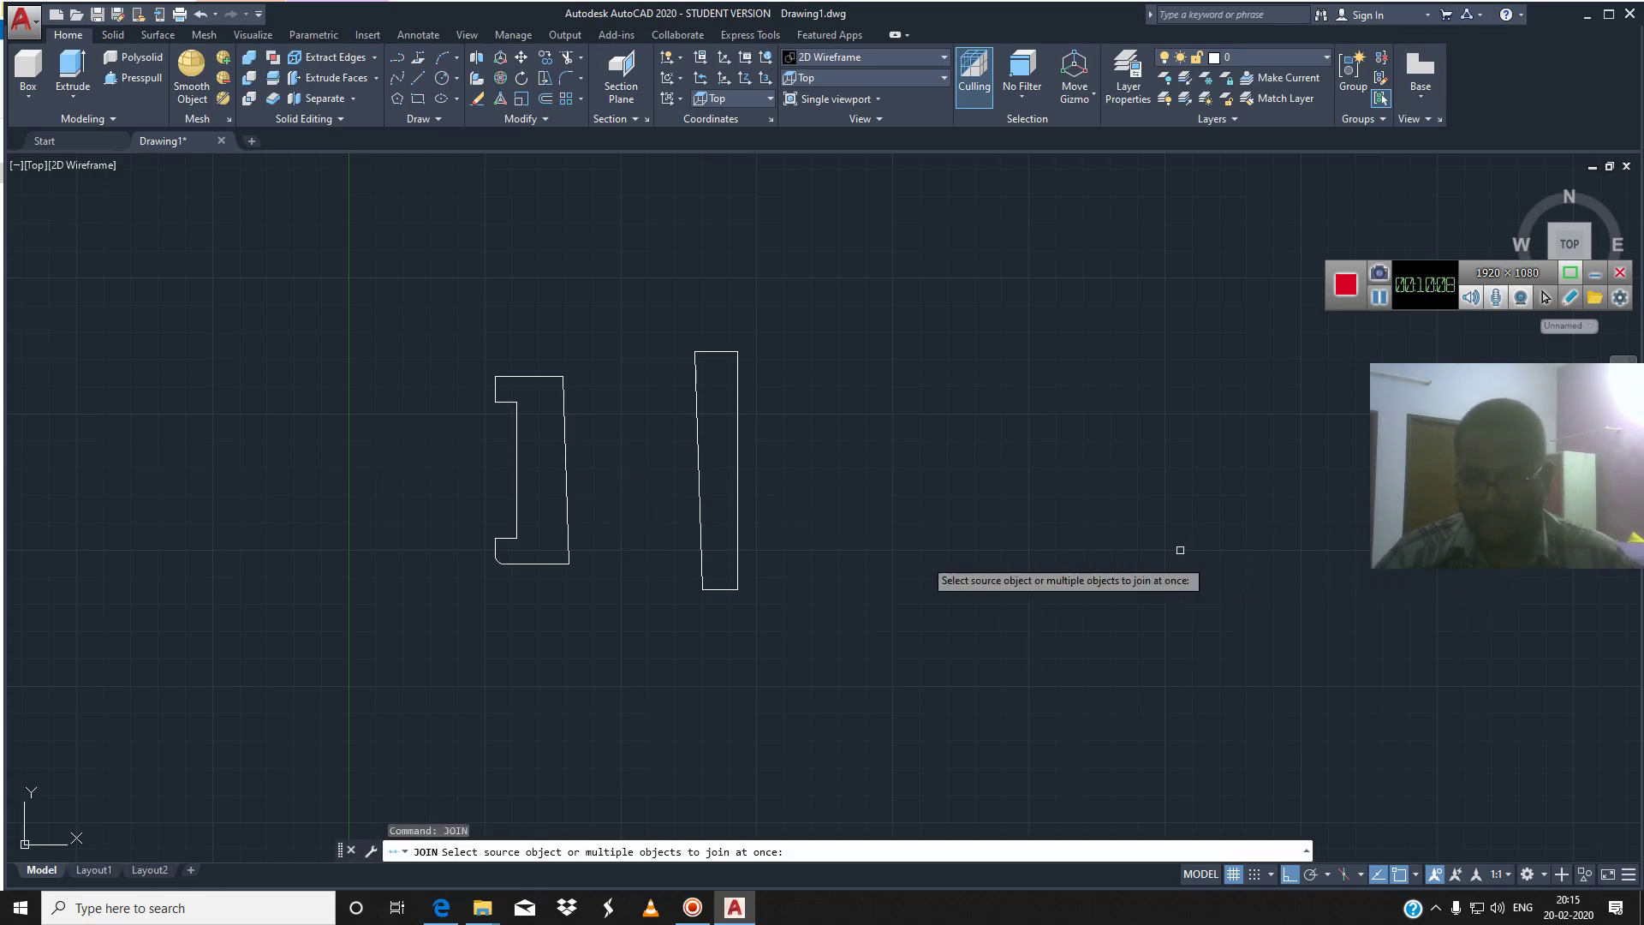
Join the left profile's lines, including its top and right edges, into one polyline
mouse_move(474, 357)
mouse_down()
mouse_move(498, 568)
mouse_move(481, 558)
mouse_up()
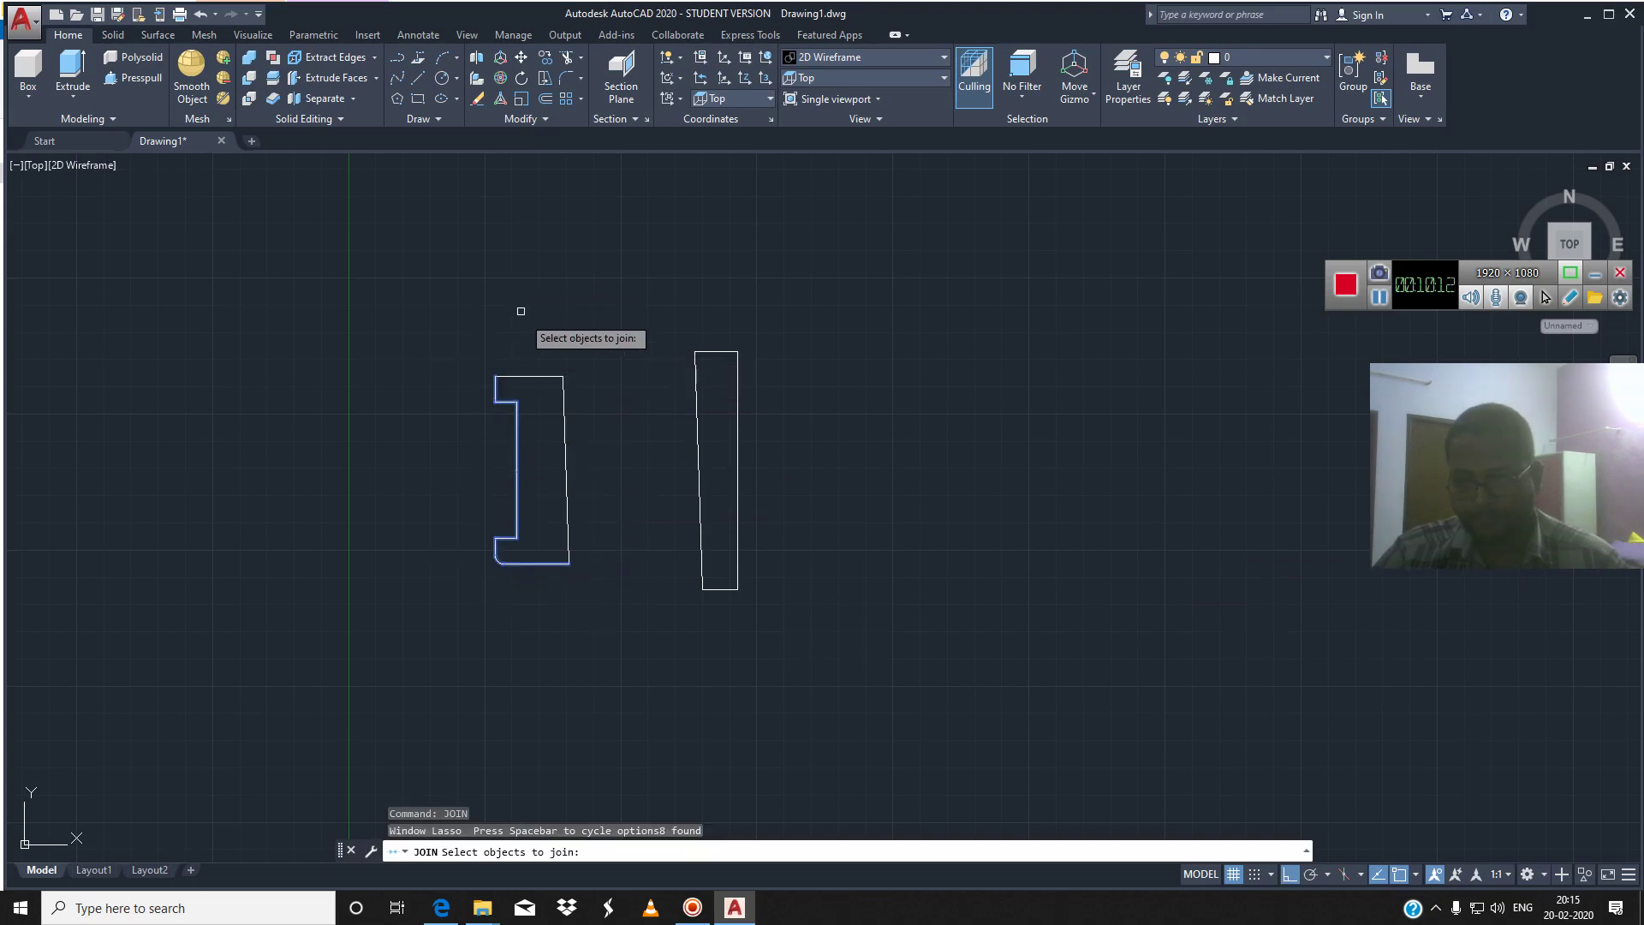
click(521, 374)
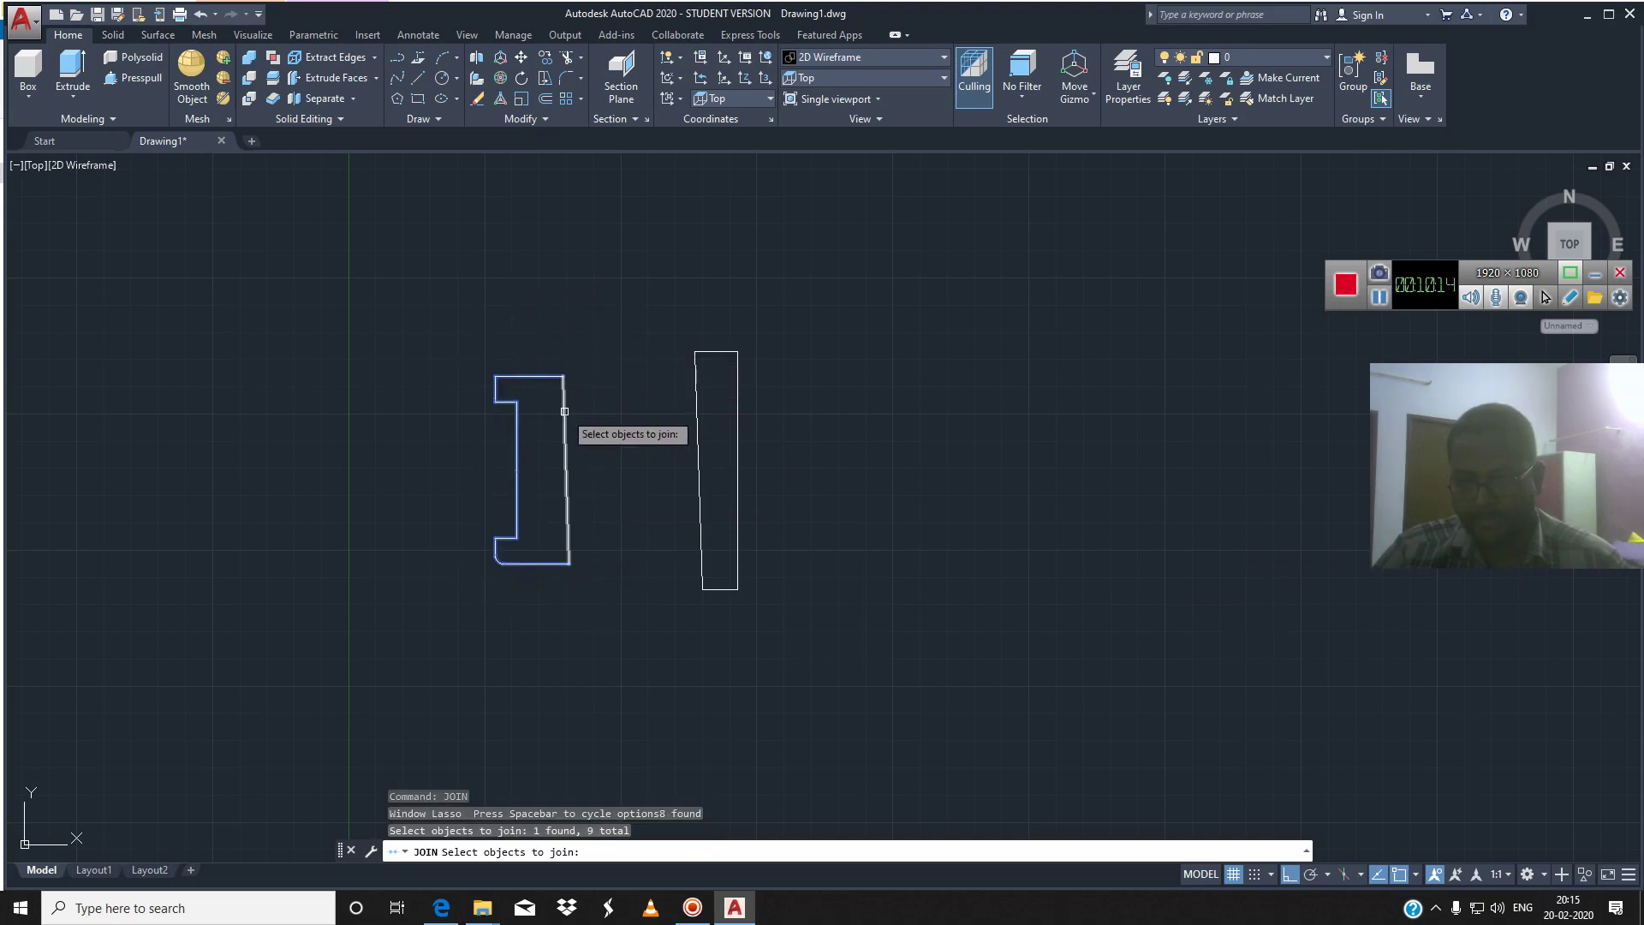
click(562, 514)
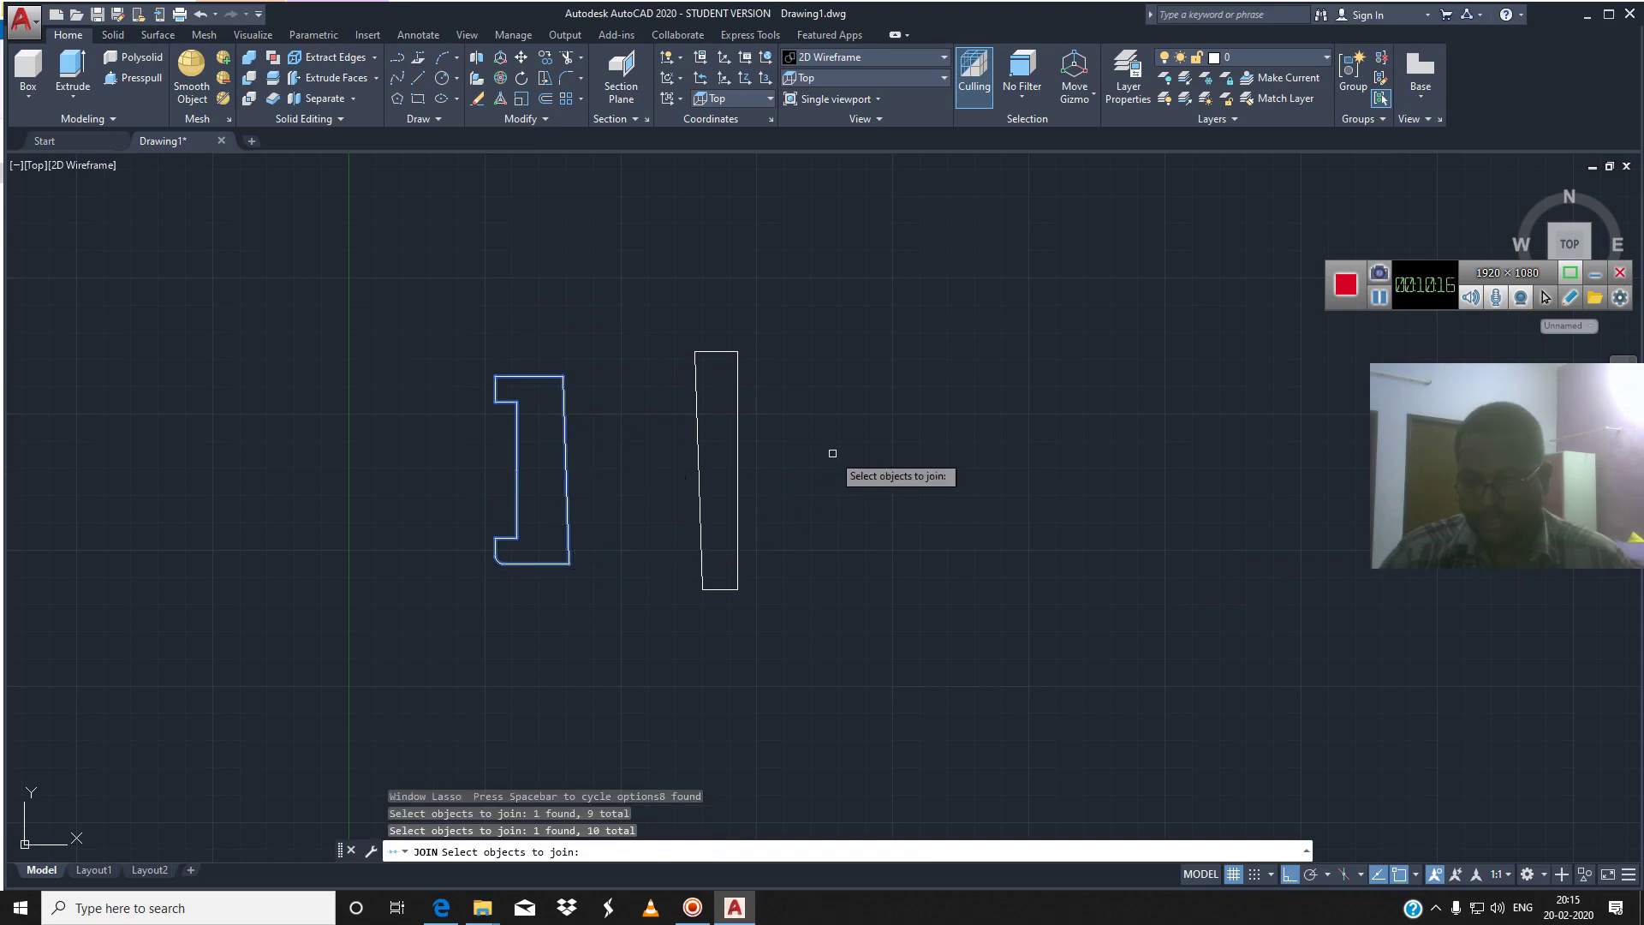
key(Return)
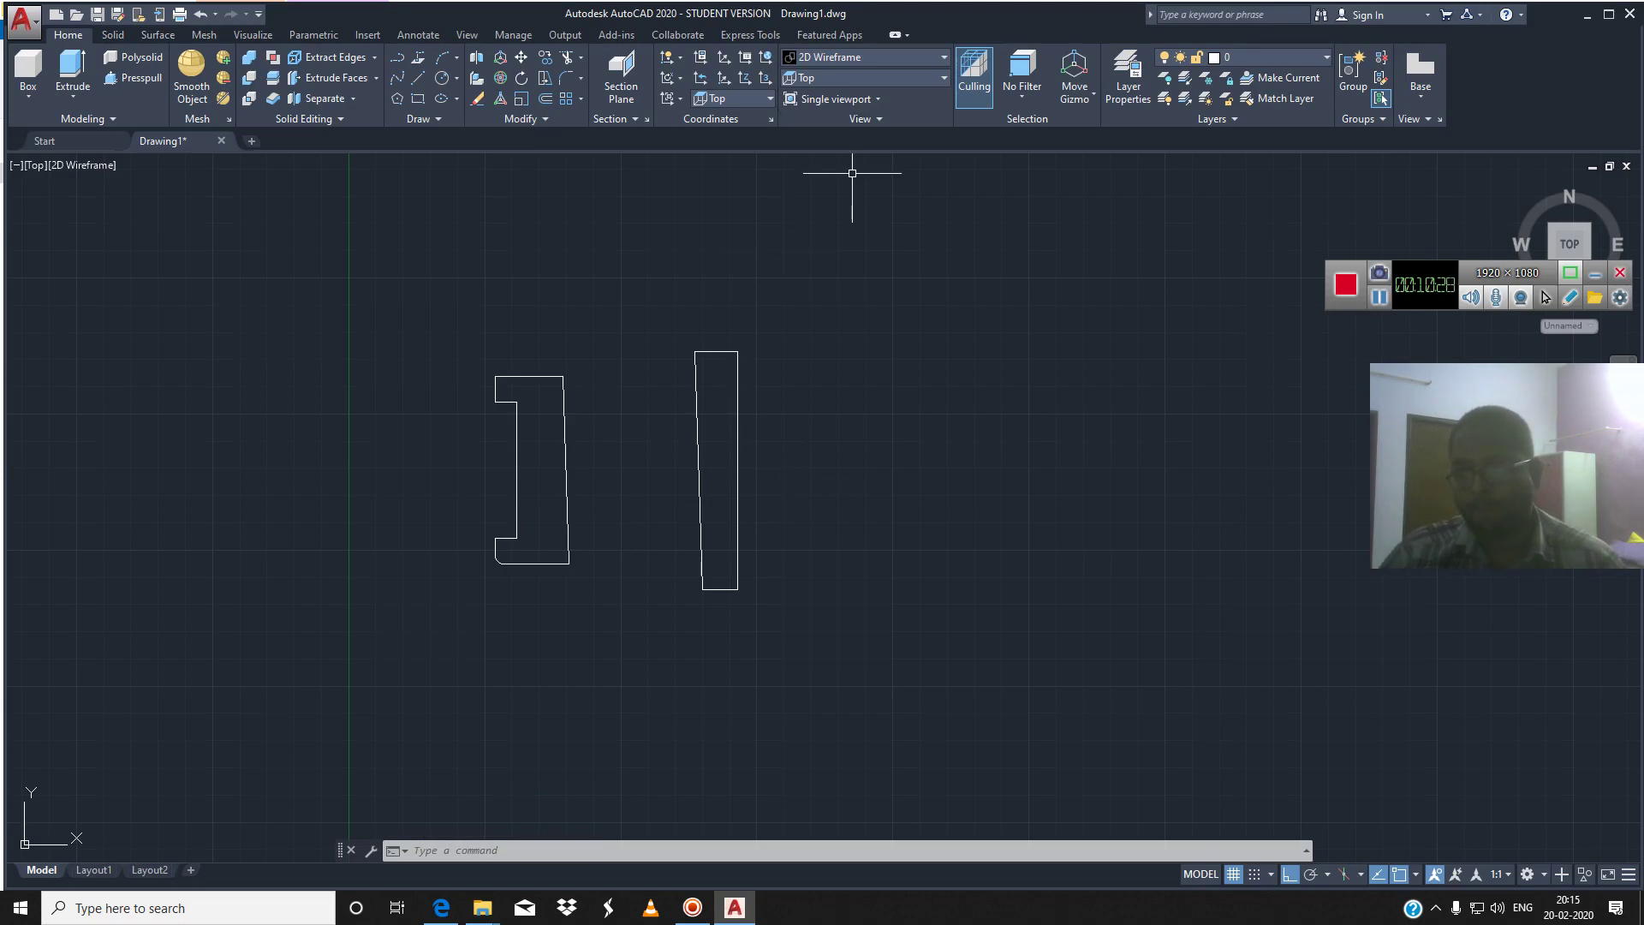
click(861, 77)
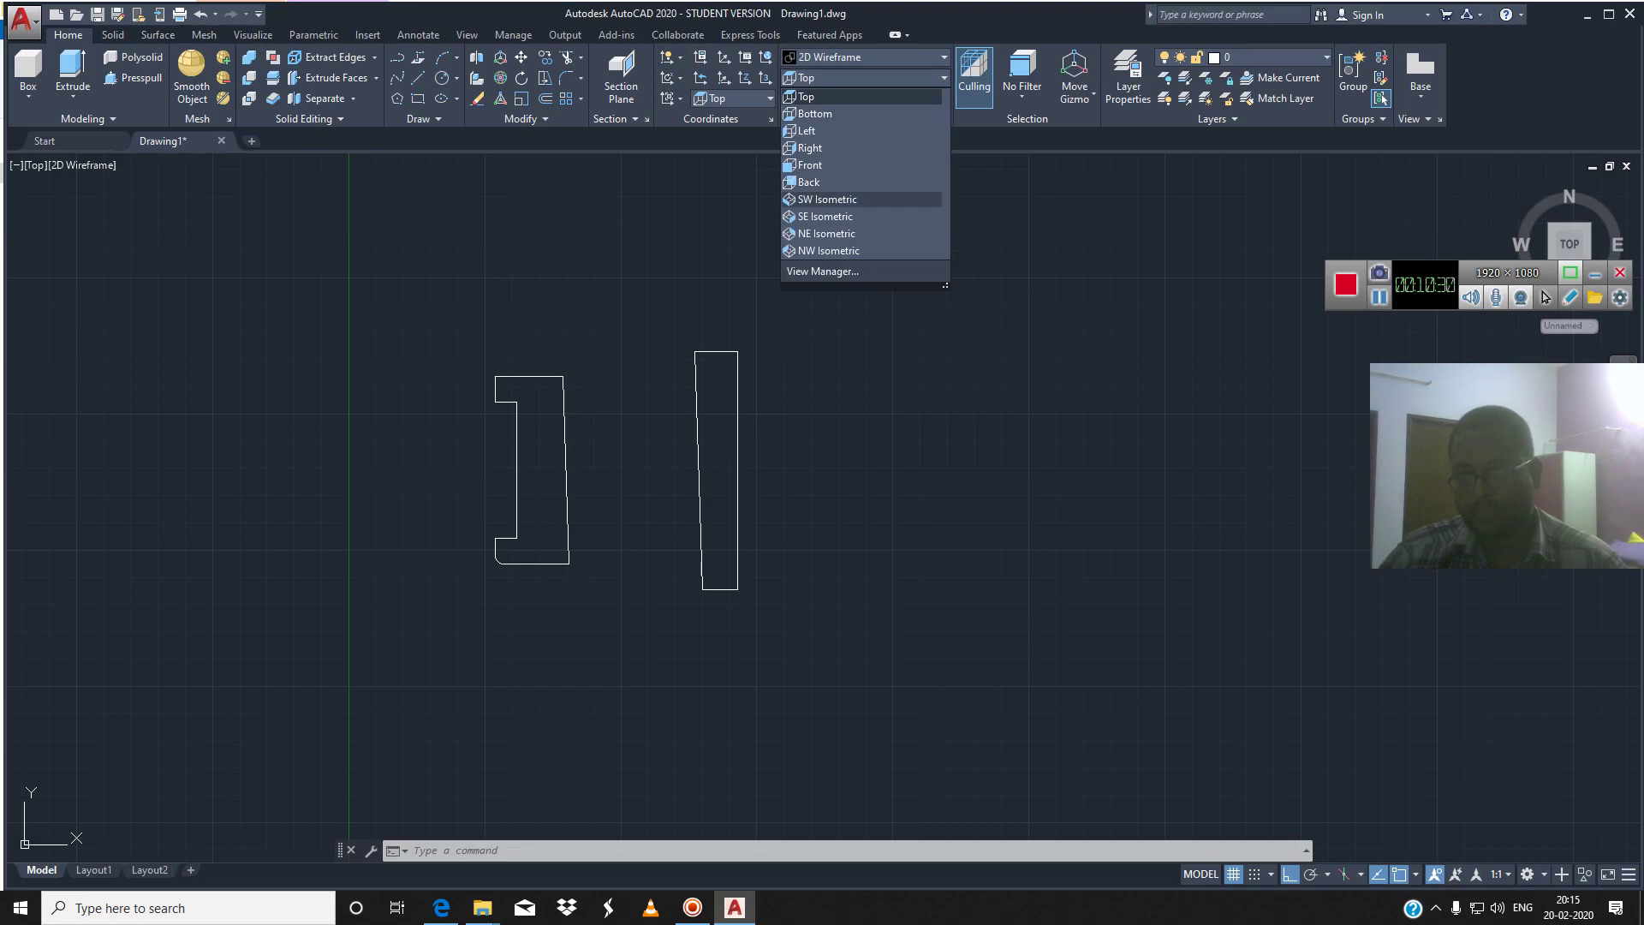
Switch the drawing to the SW Isometric view
click(827, 199)
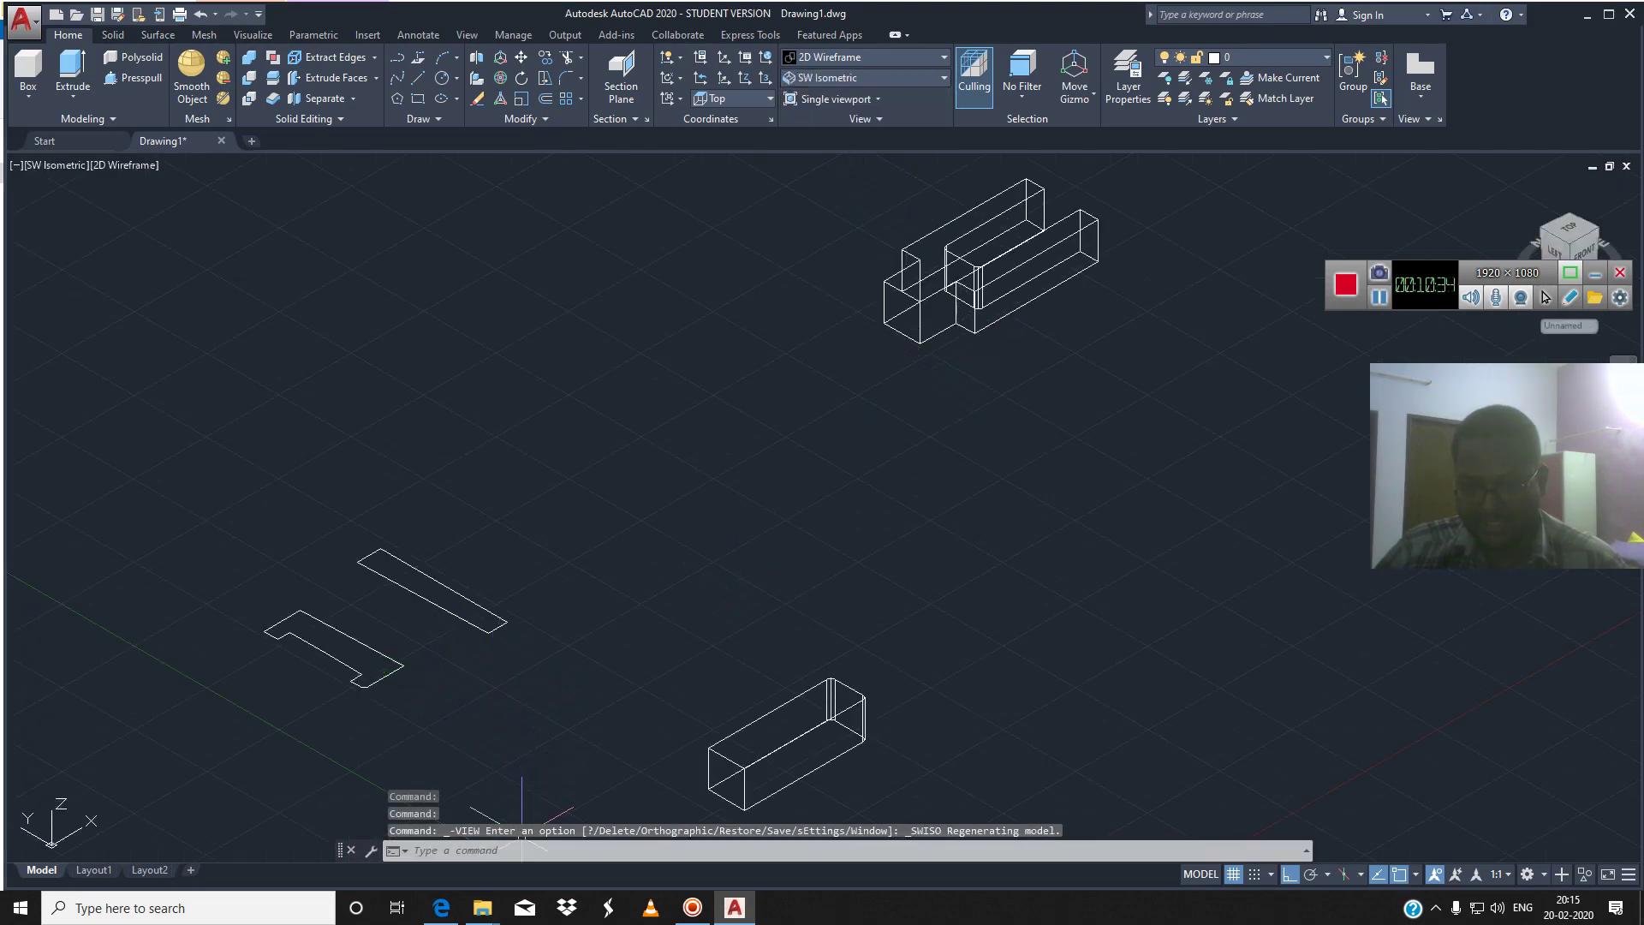
click(521, 851)
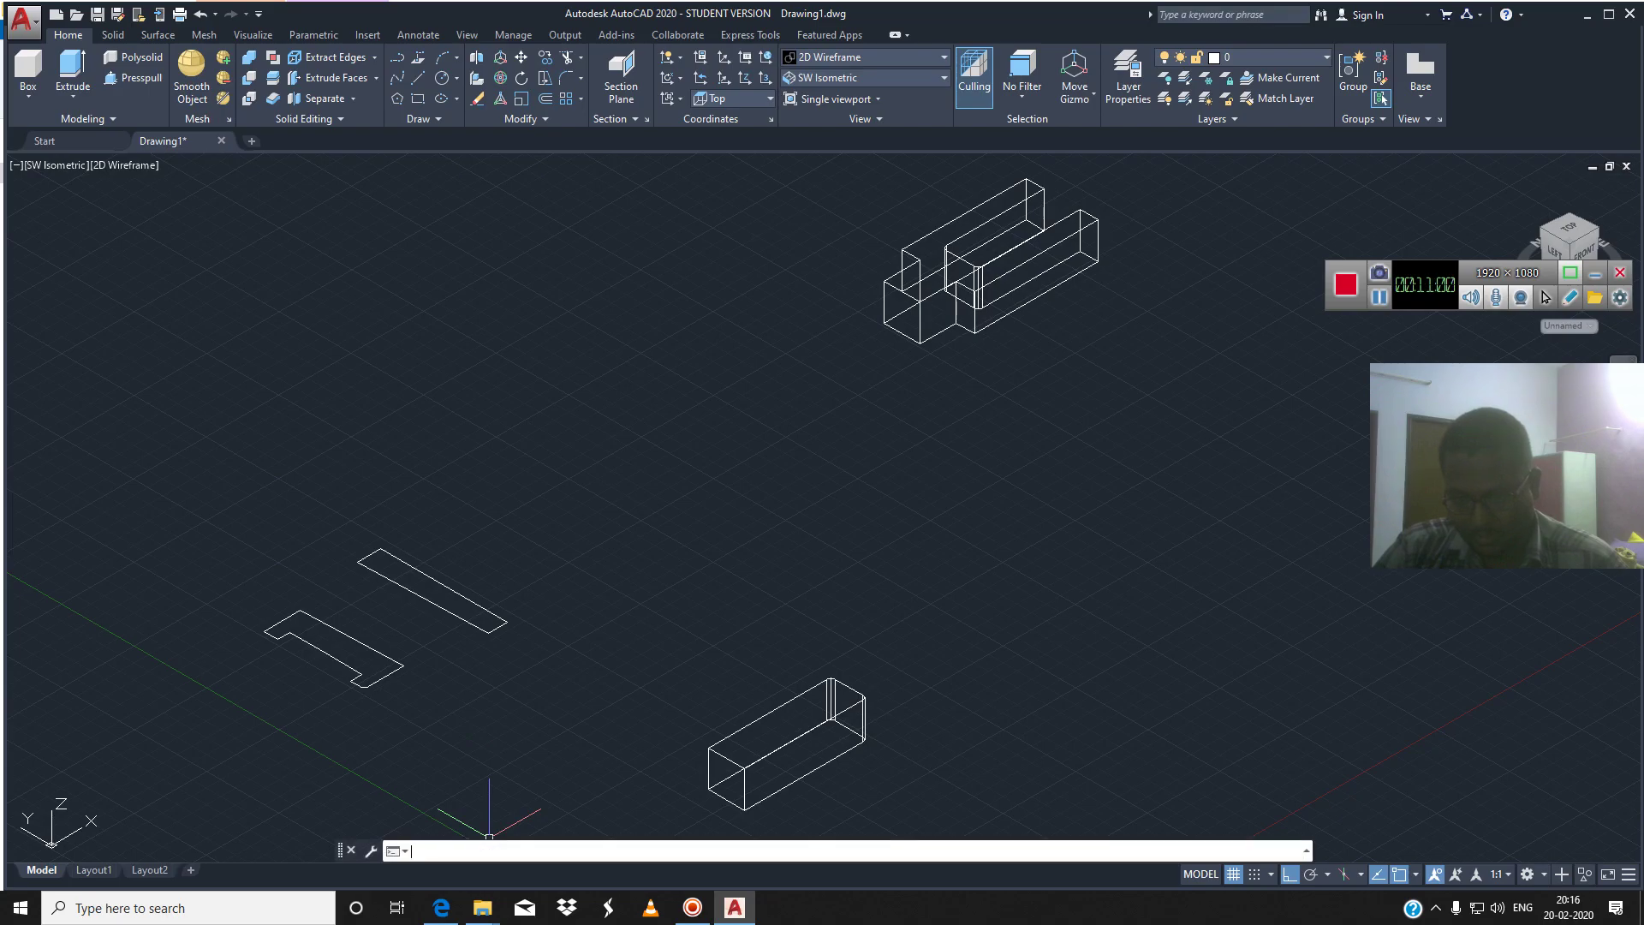
Move the L-shaped profile by its corner against the straight profile
text(move)
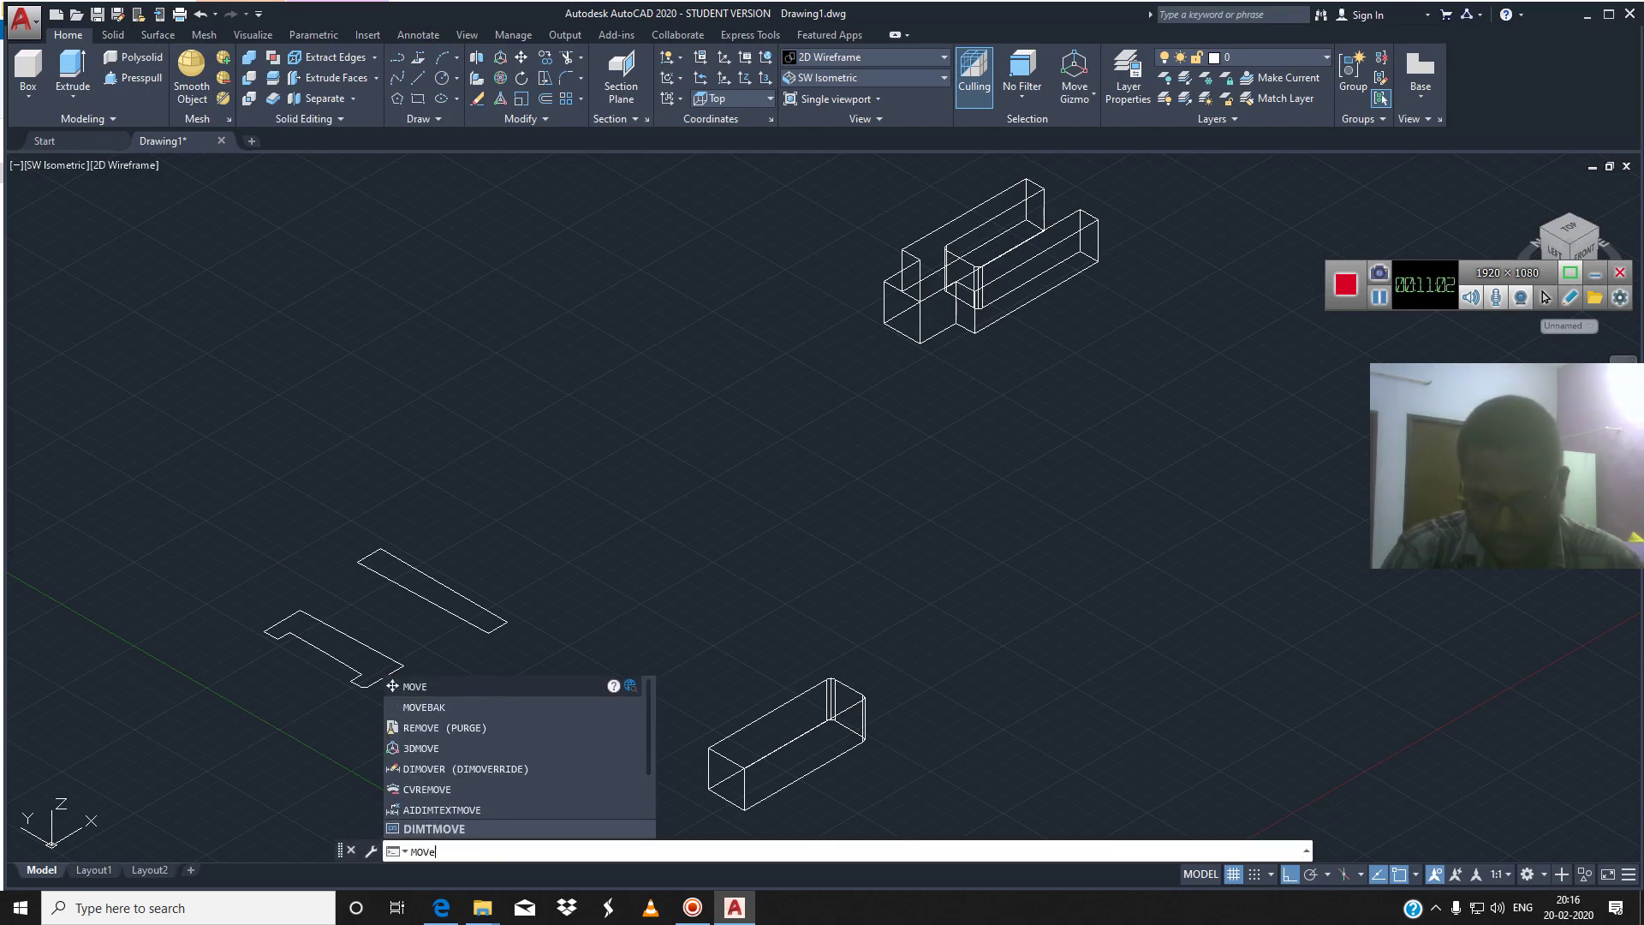
key(Return)
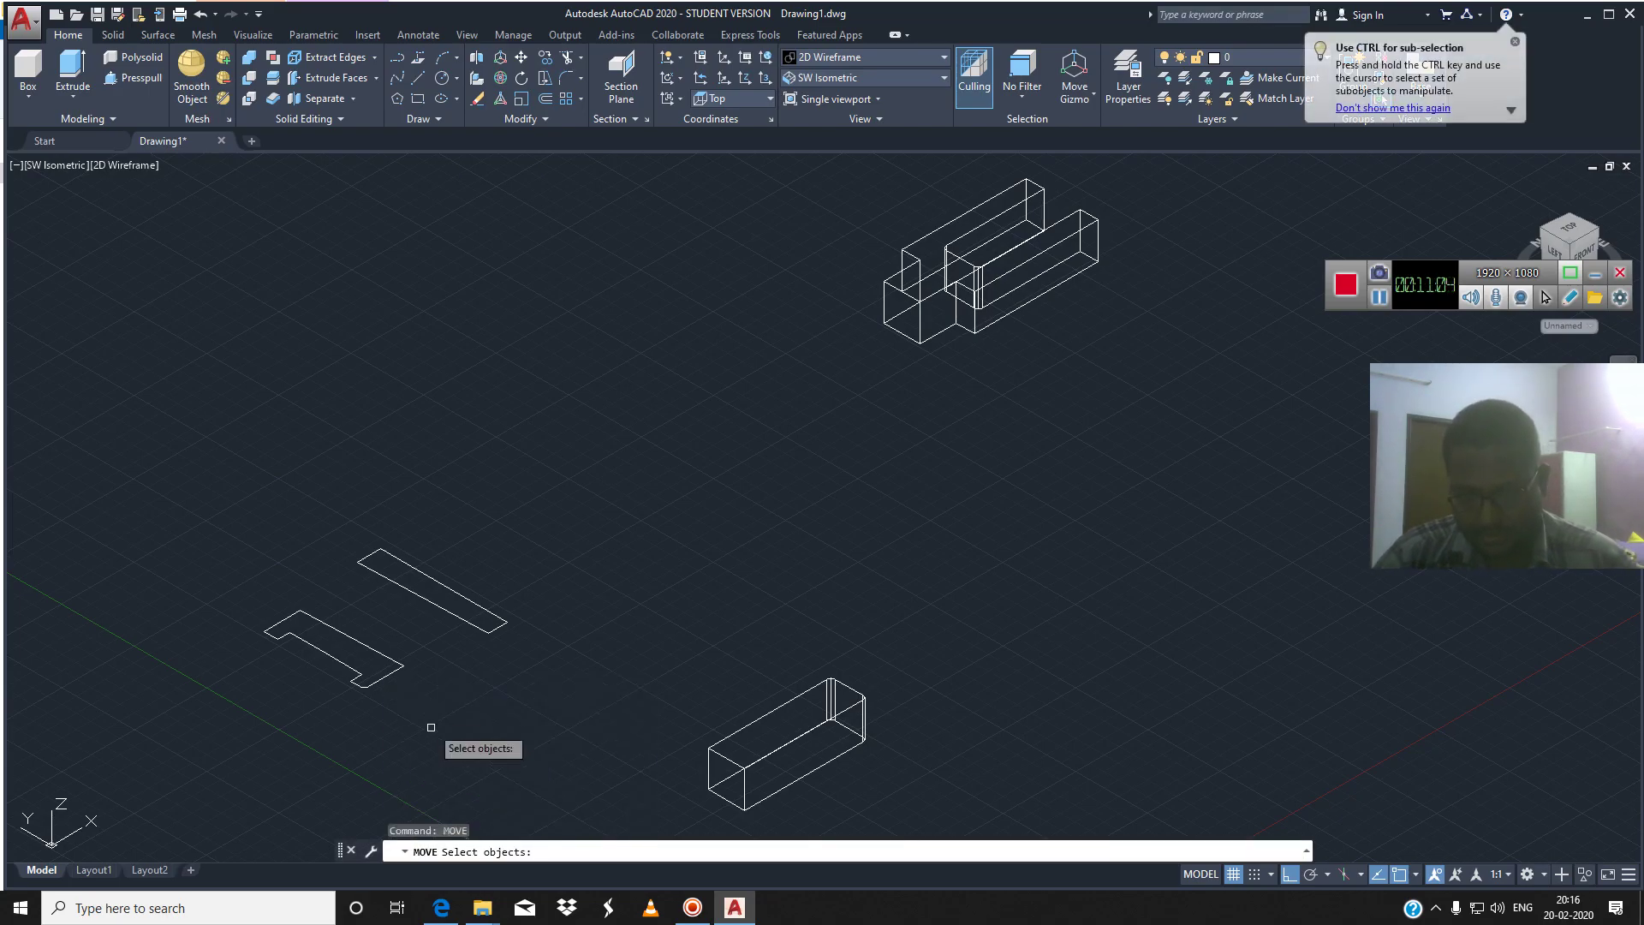
click(388, 679)
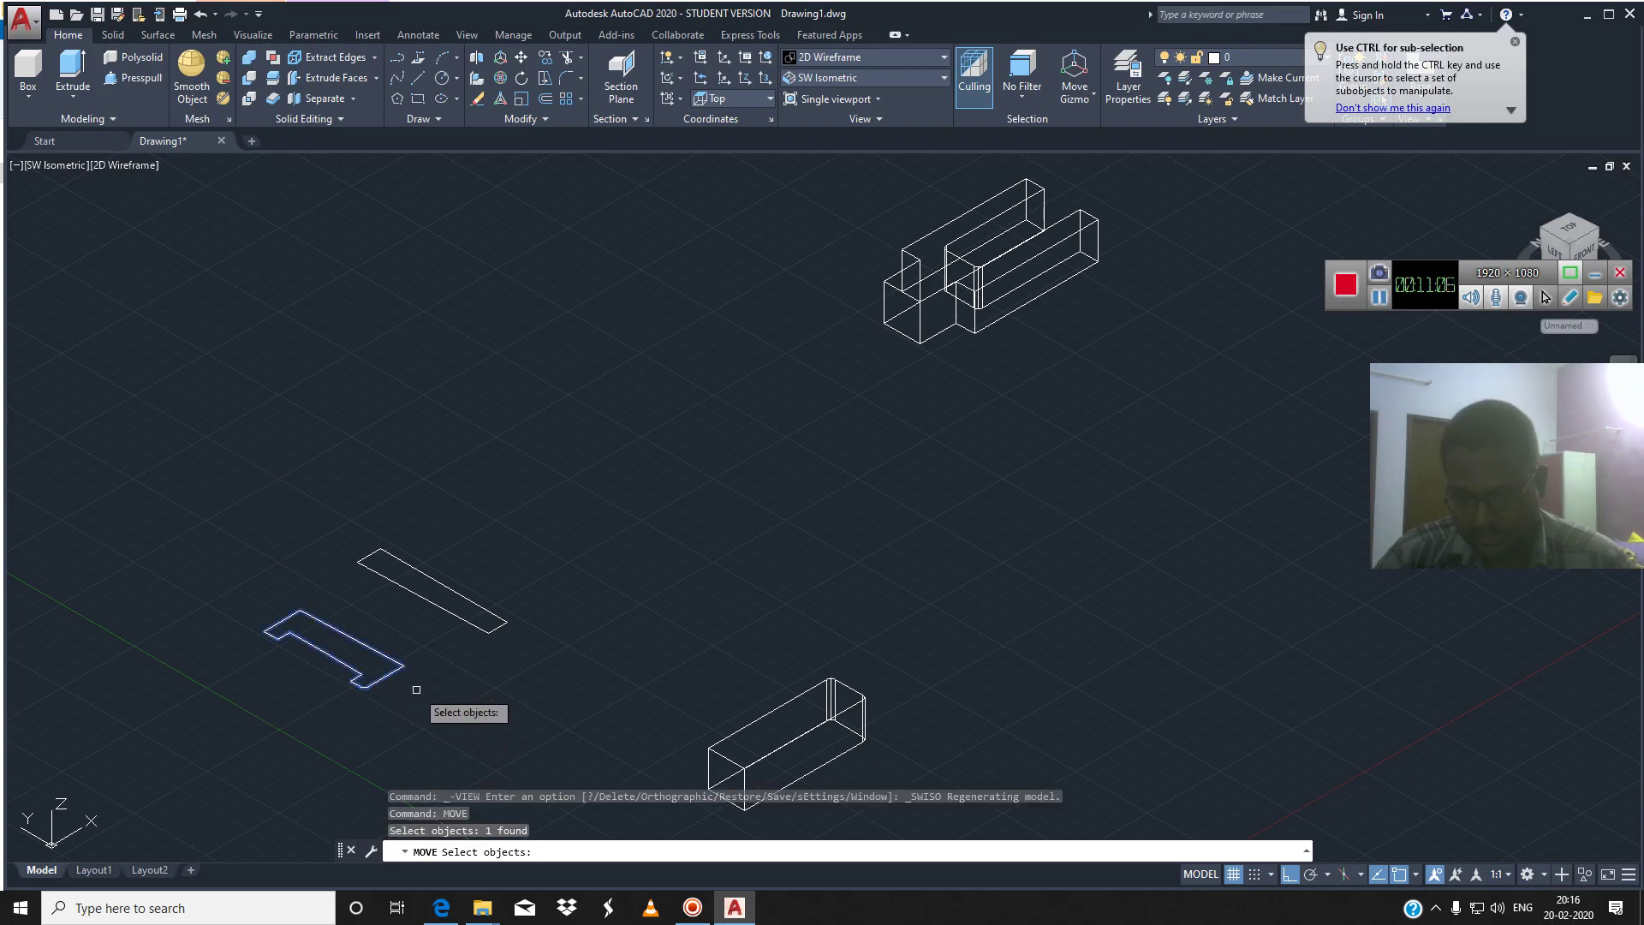
key(Return)
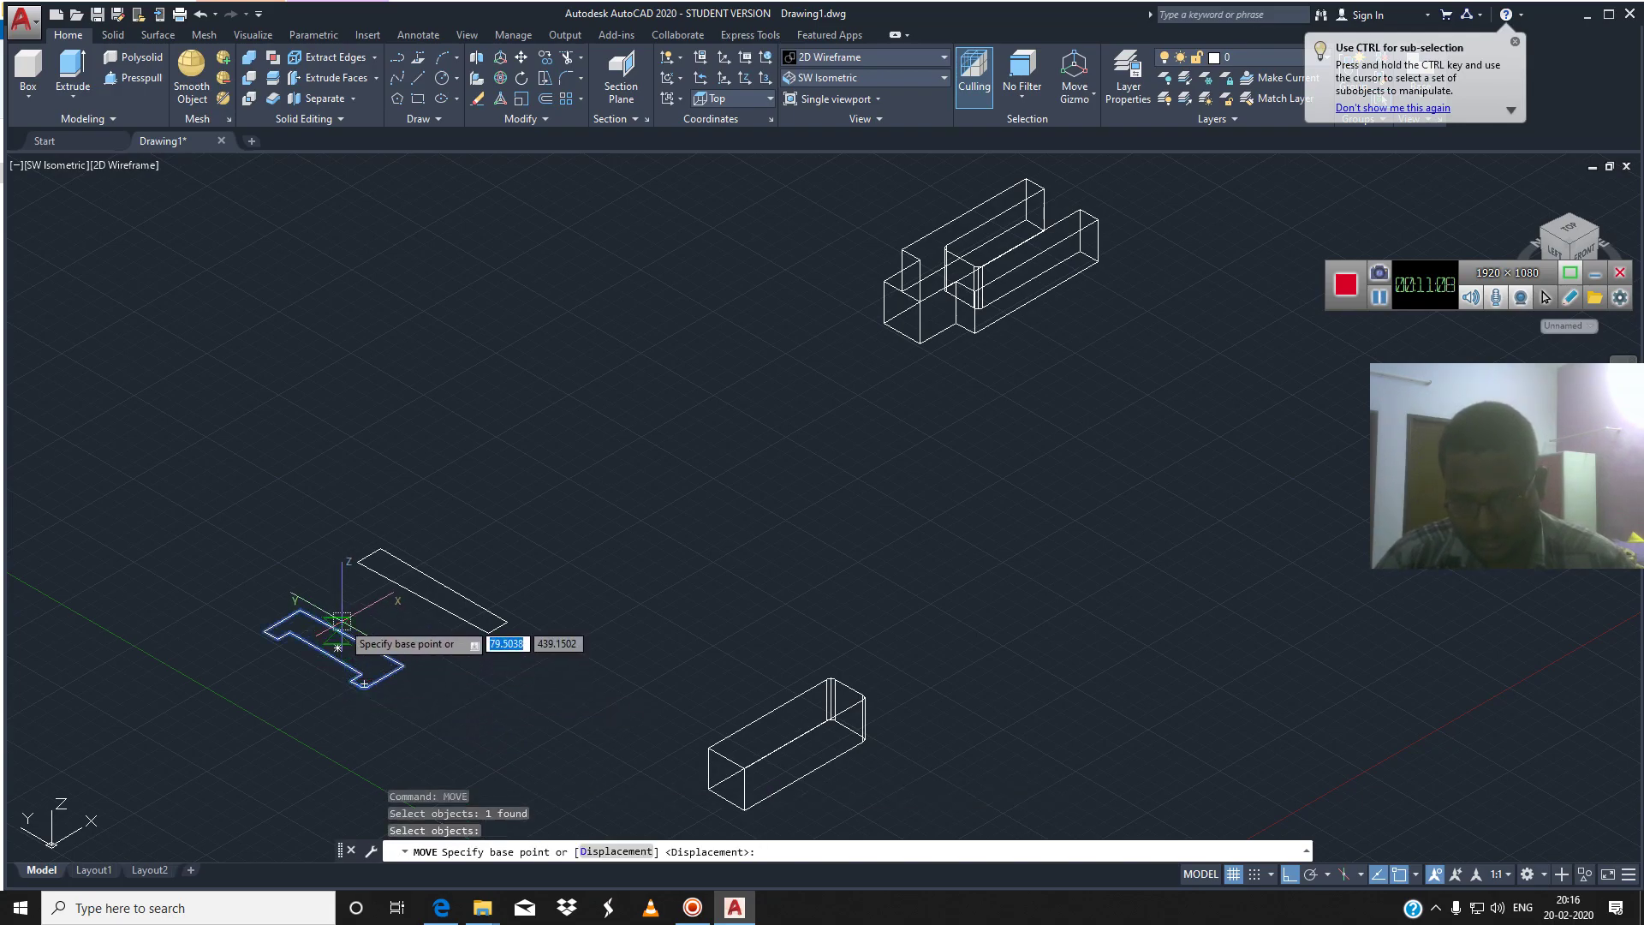
click(341, 646)
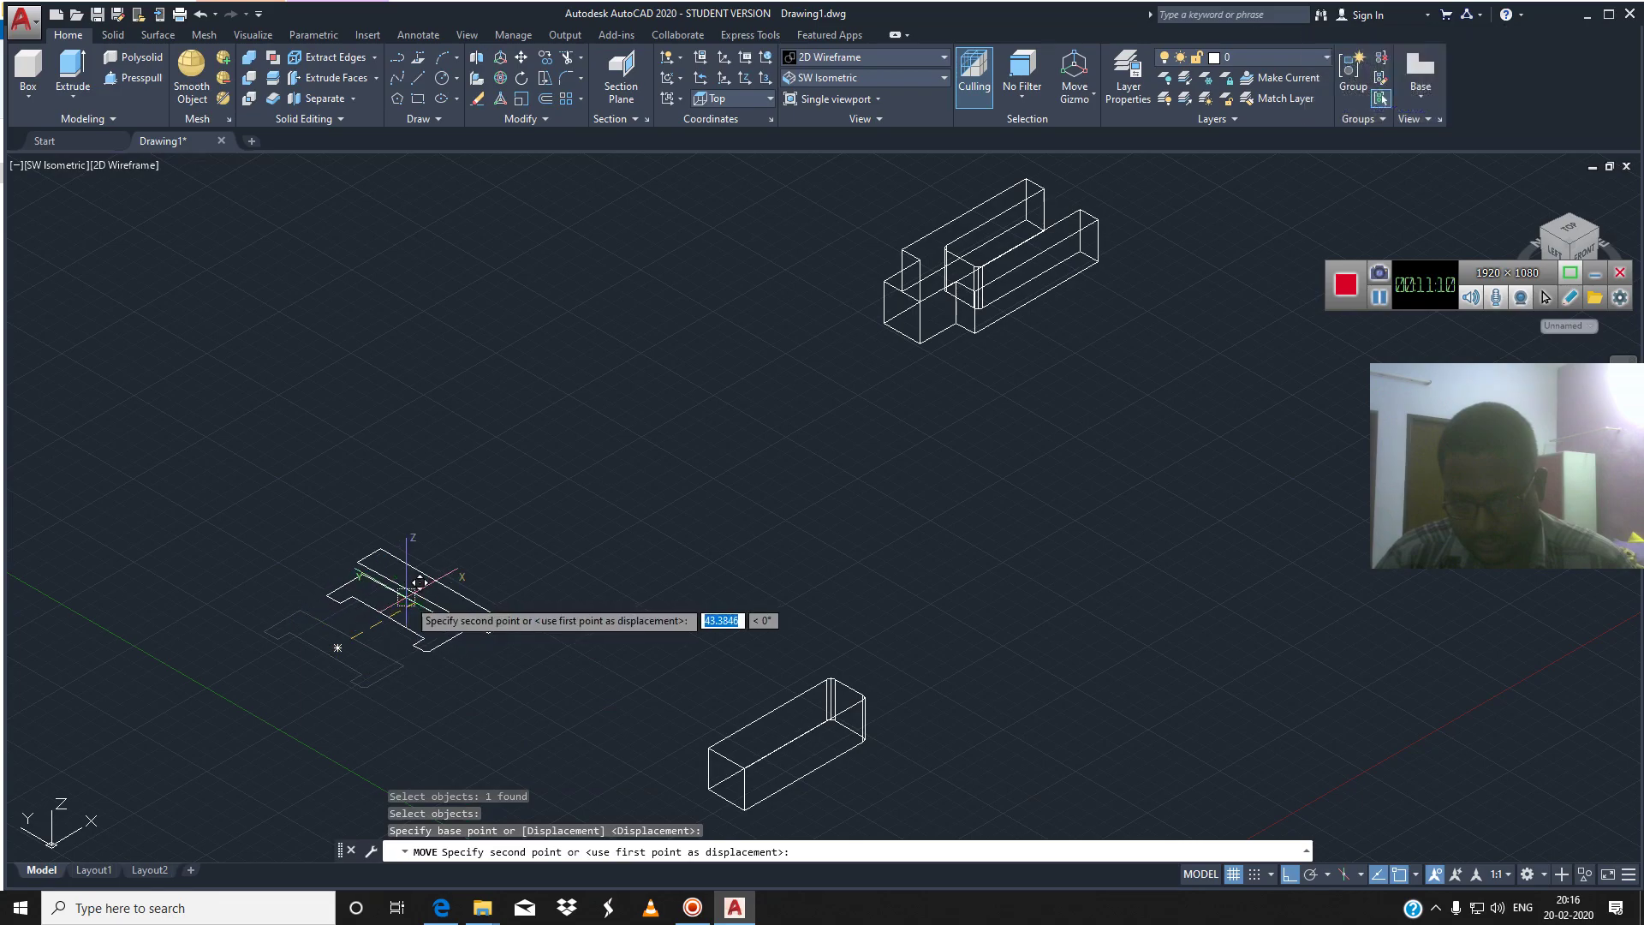
click(435, 582)
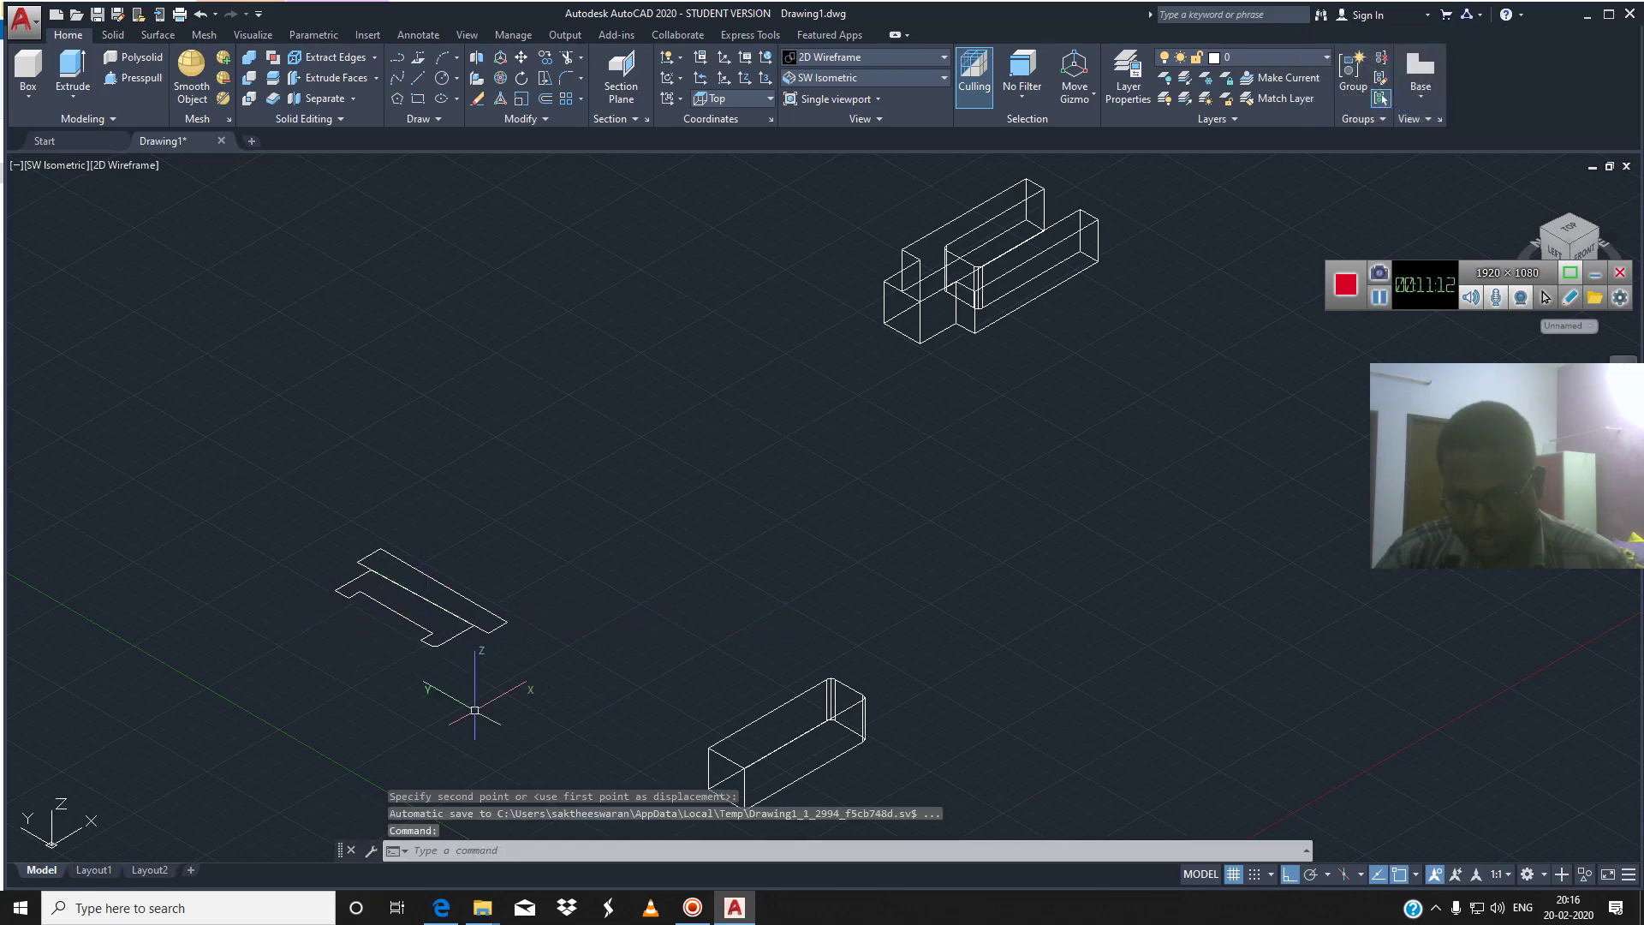
scroll(479, 655, up, 3)
scroll(403, 612, up, 2)
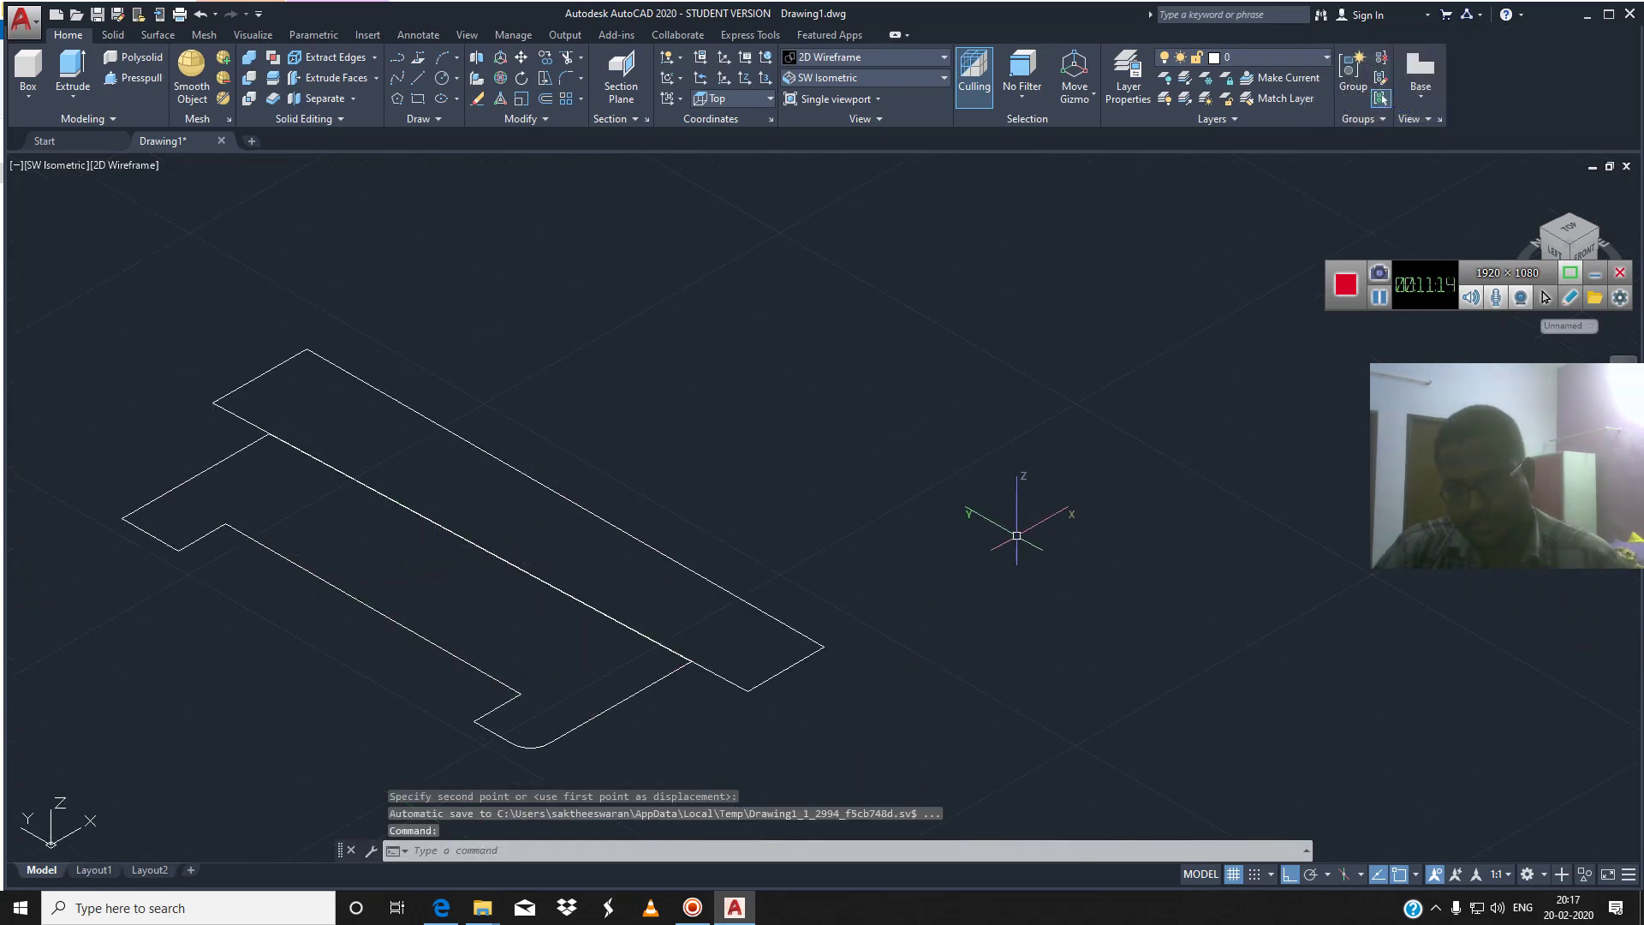
Begin extruding both profiles, then cancel and undo the last two operations
click(72, 69)
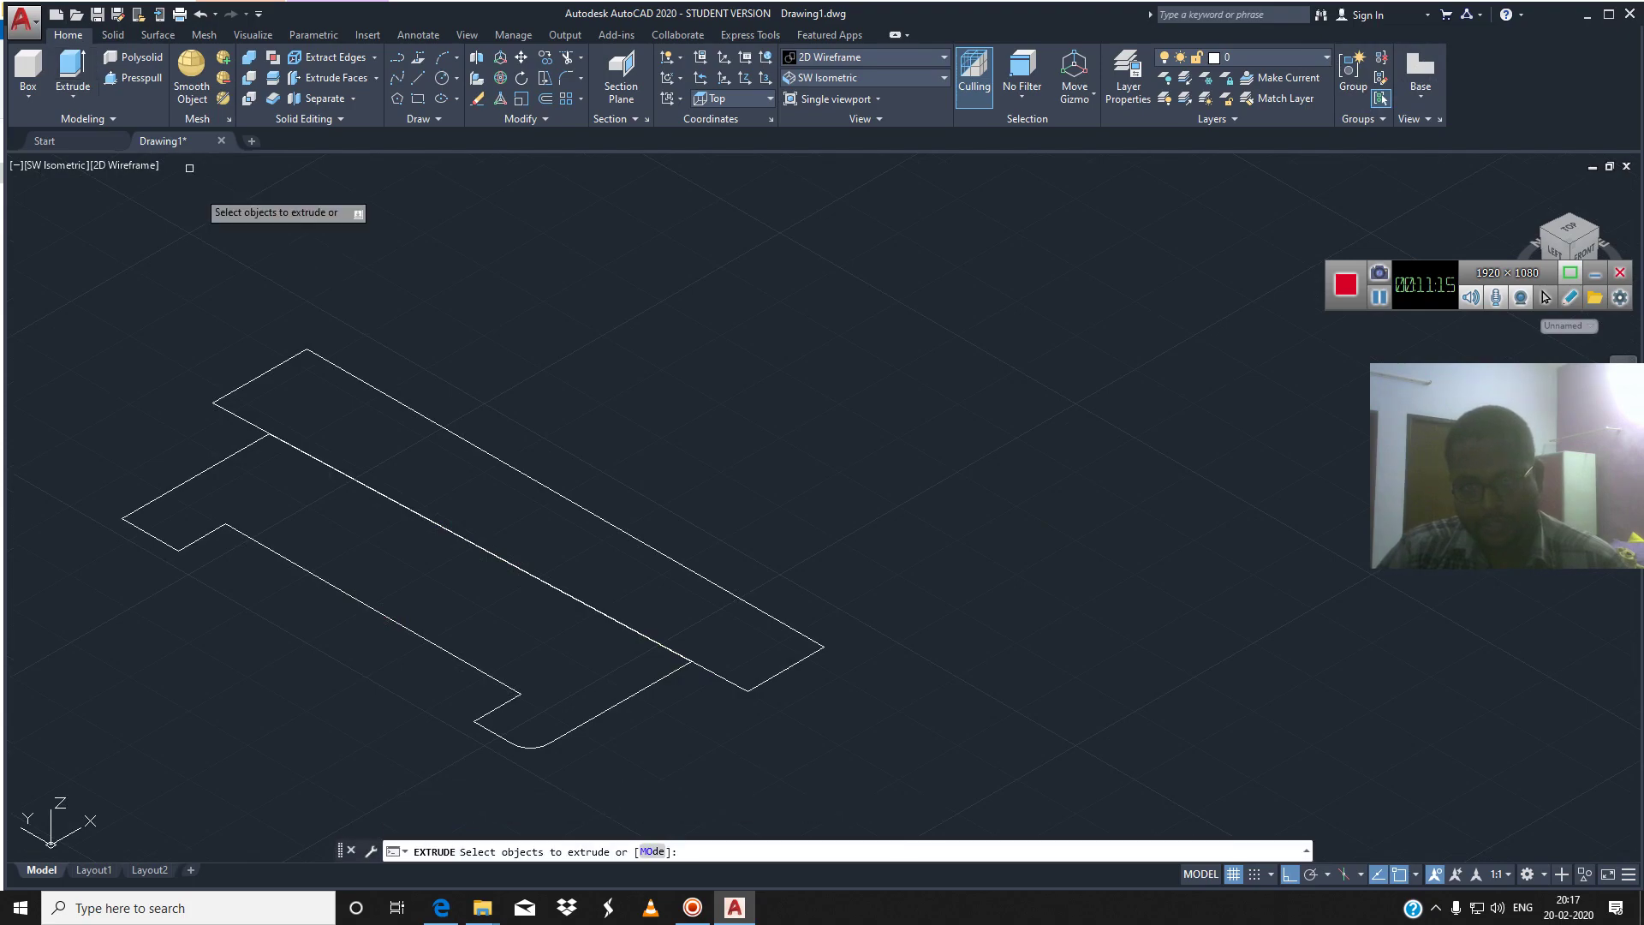
click(360, 601)
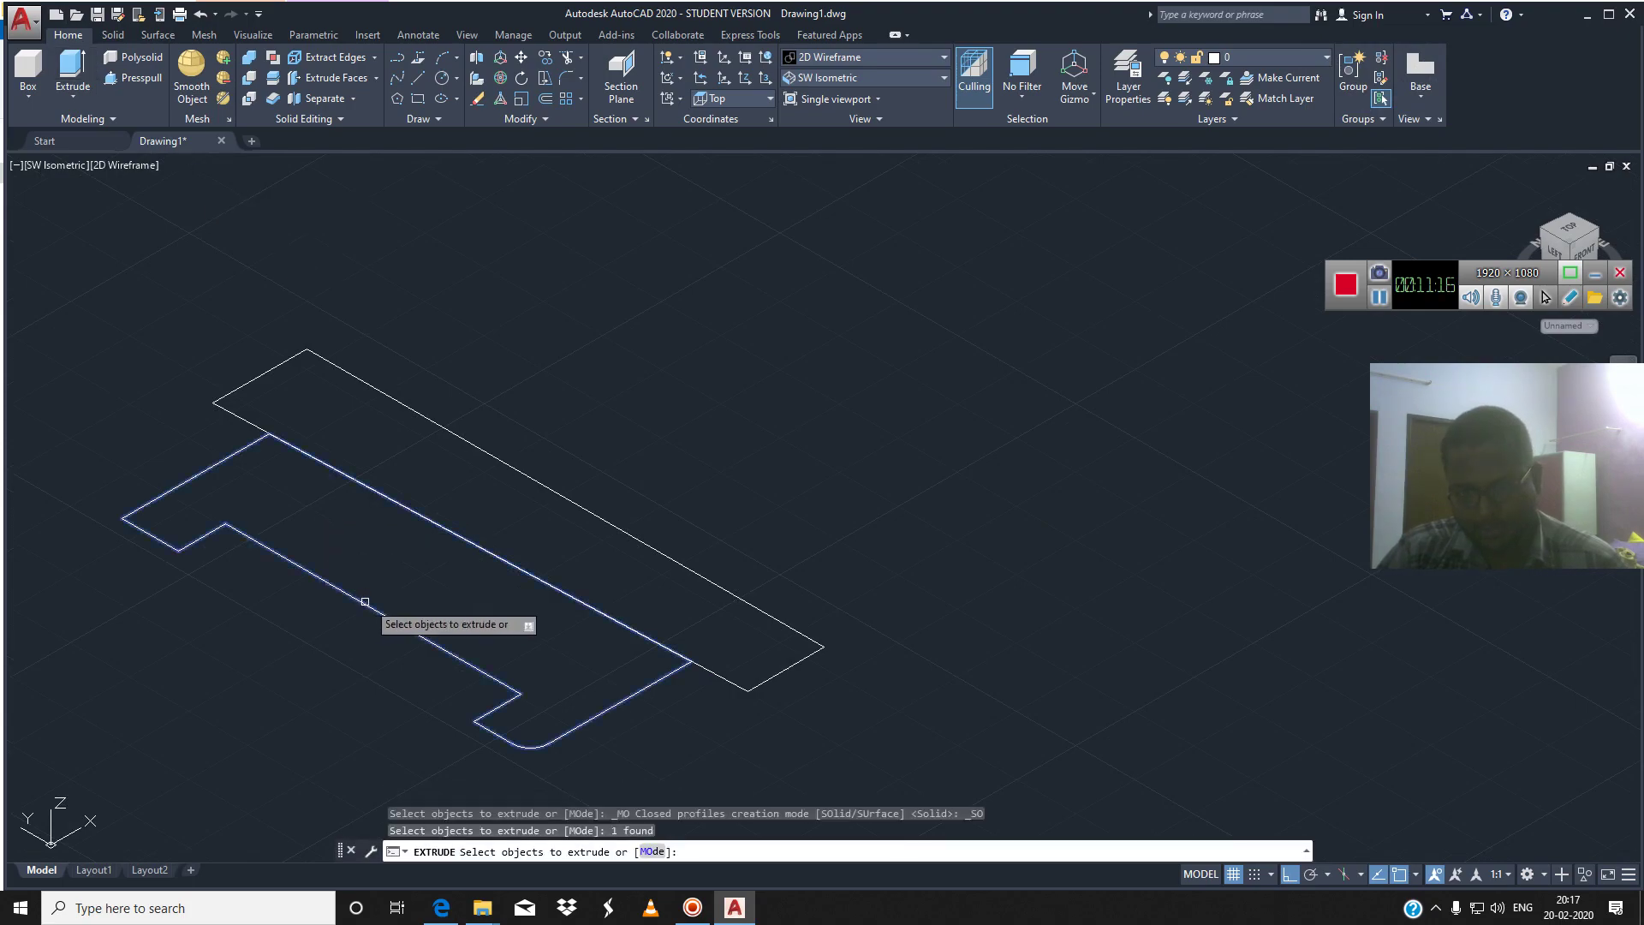
click(557, 491)
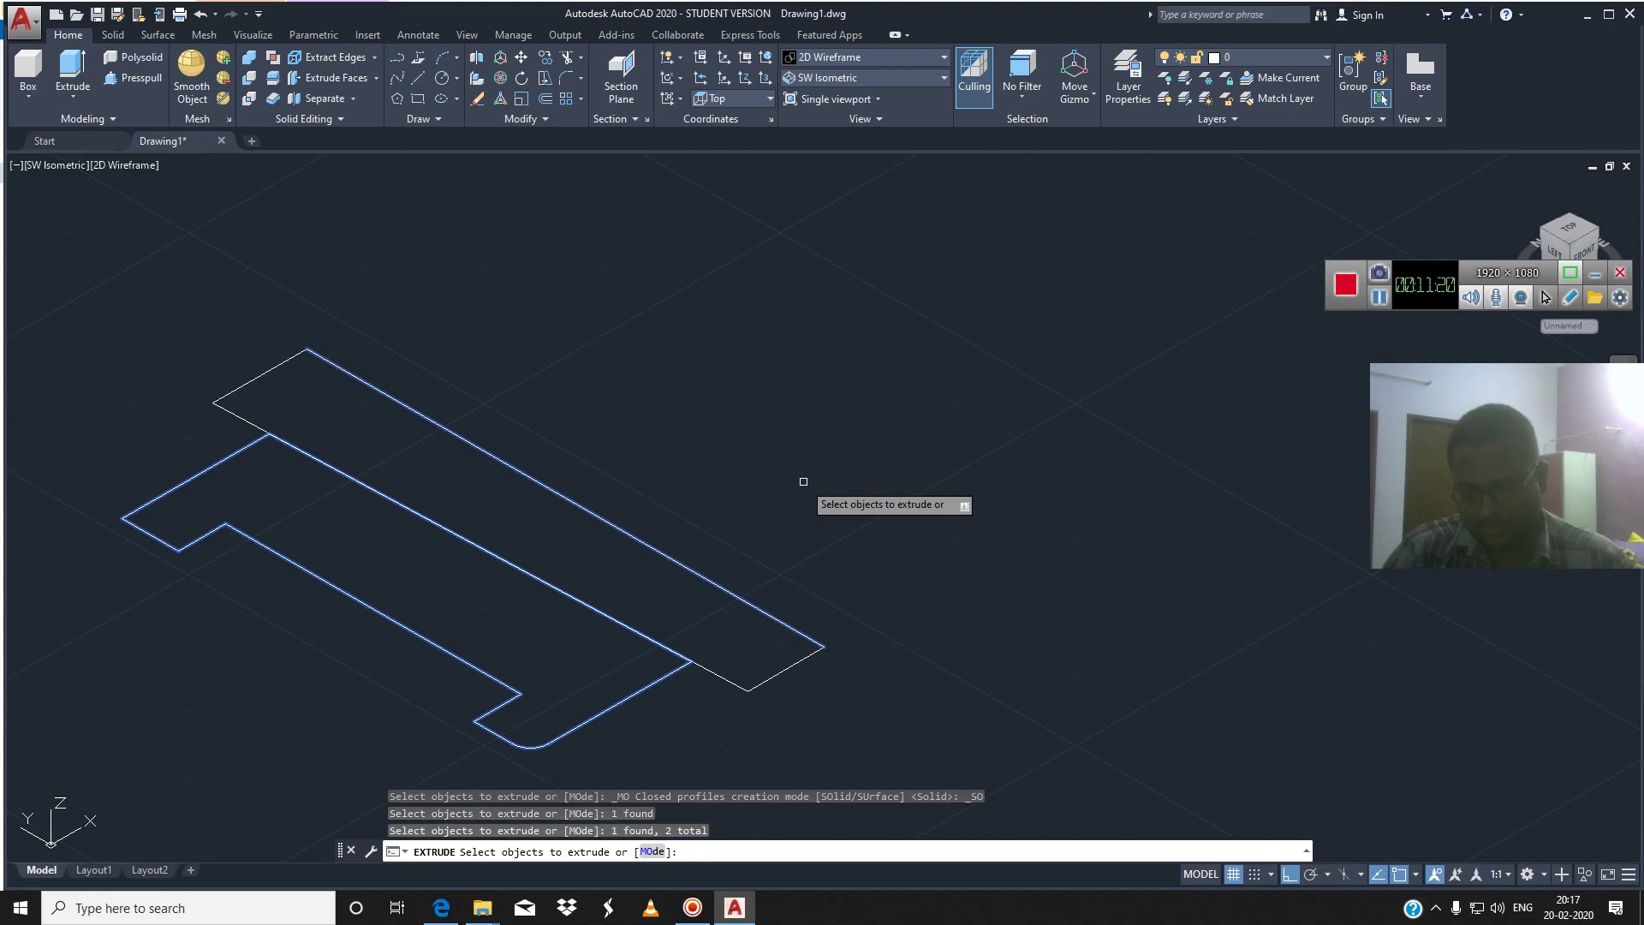
key(Escape)
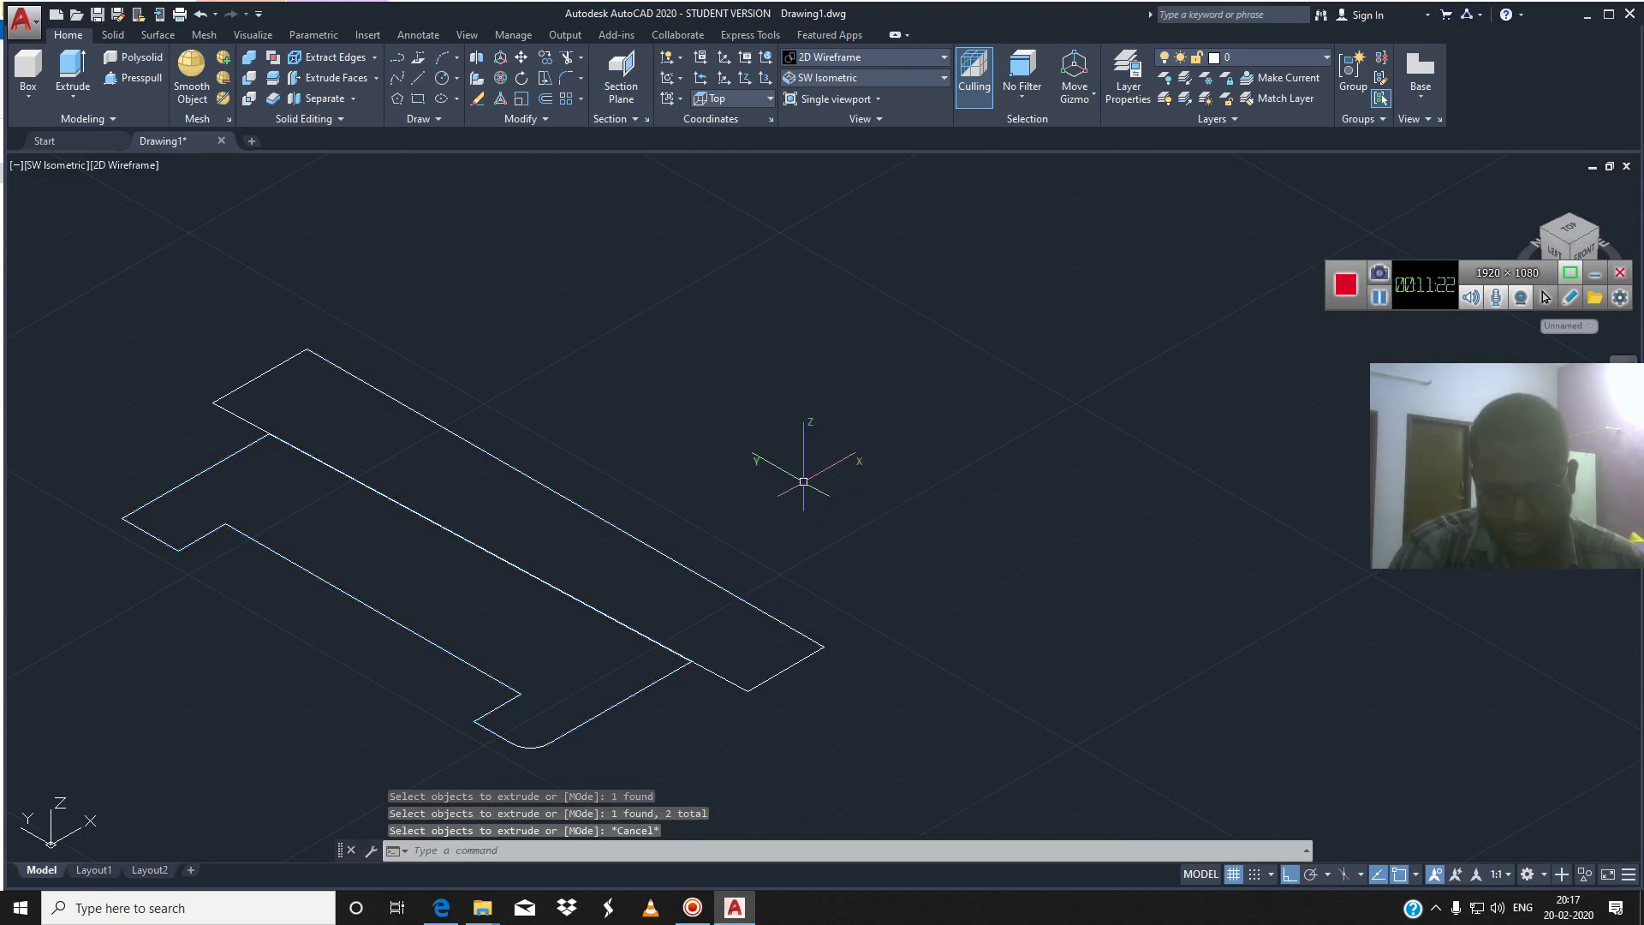
key(ctrl+z)
key(ctrl+z)
key(ctrl+z)
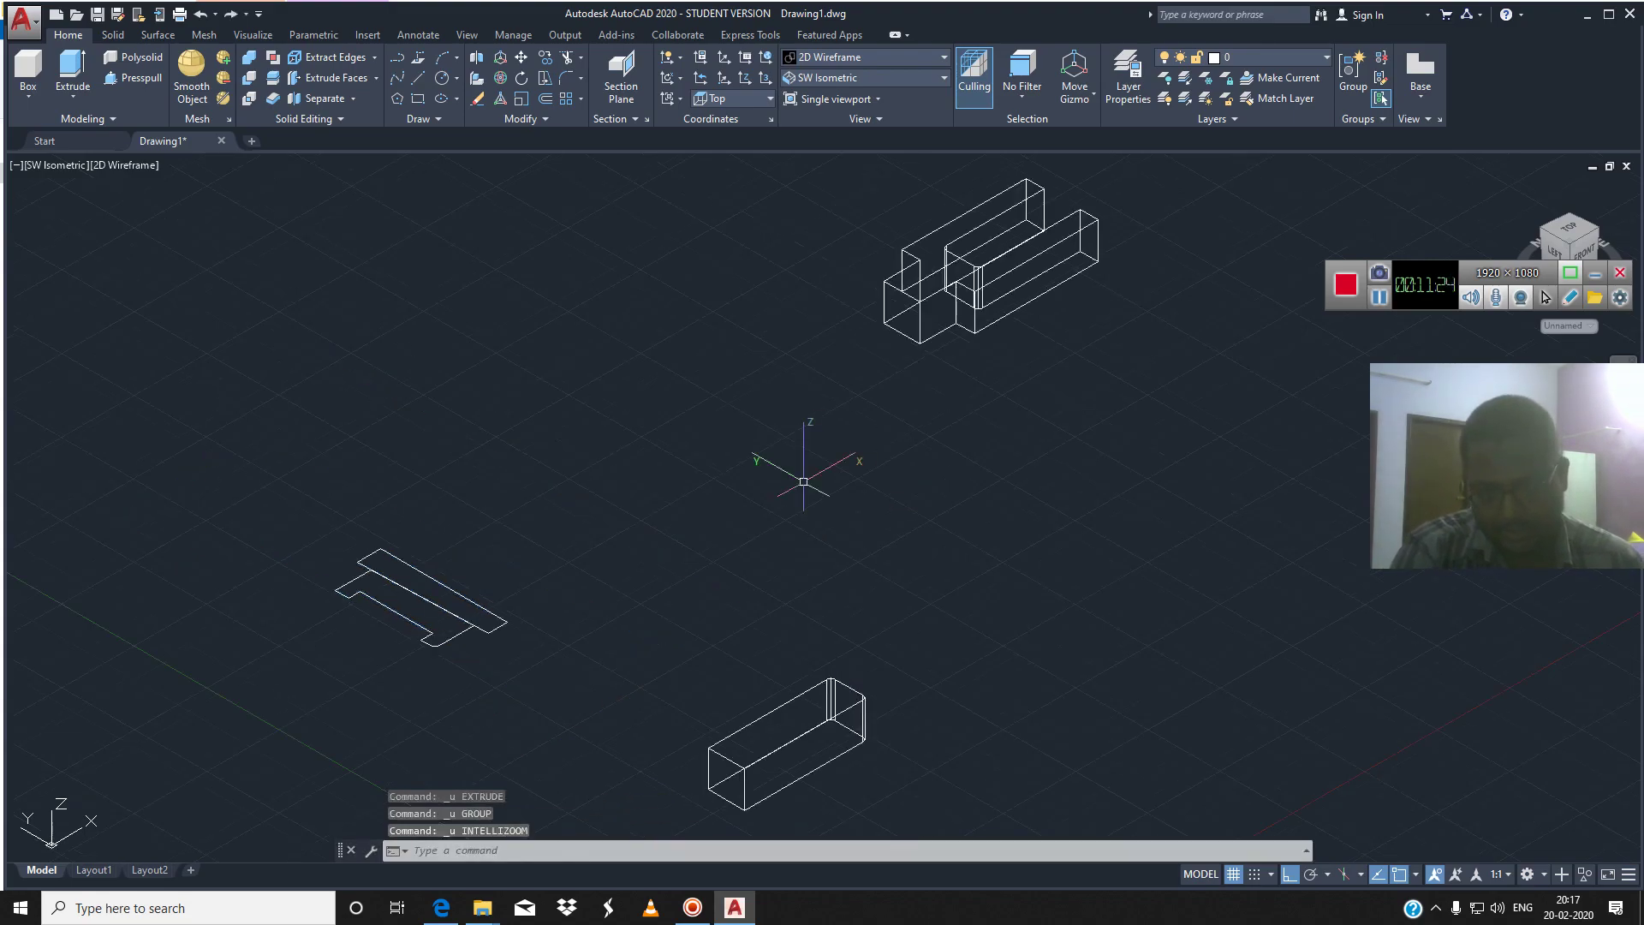
key(ctrl+z)
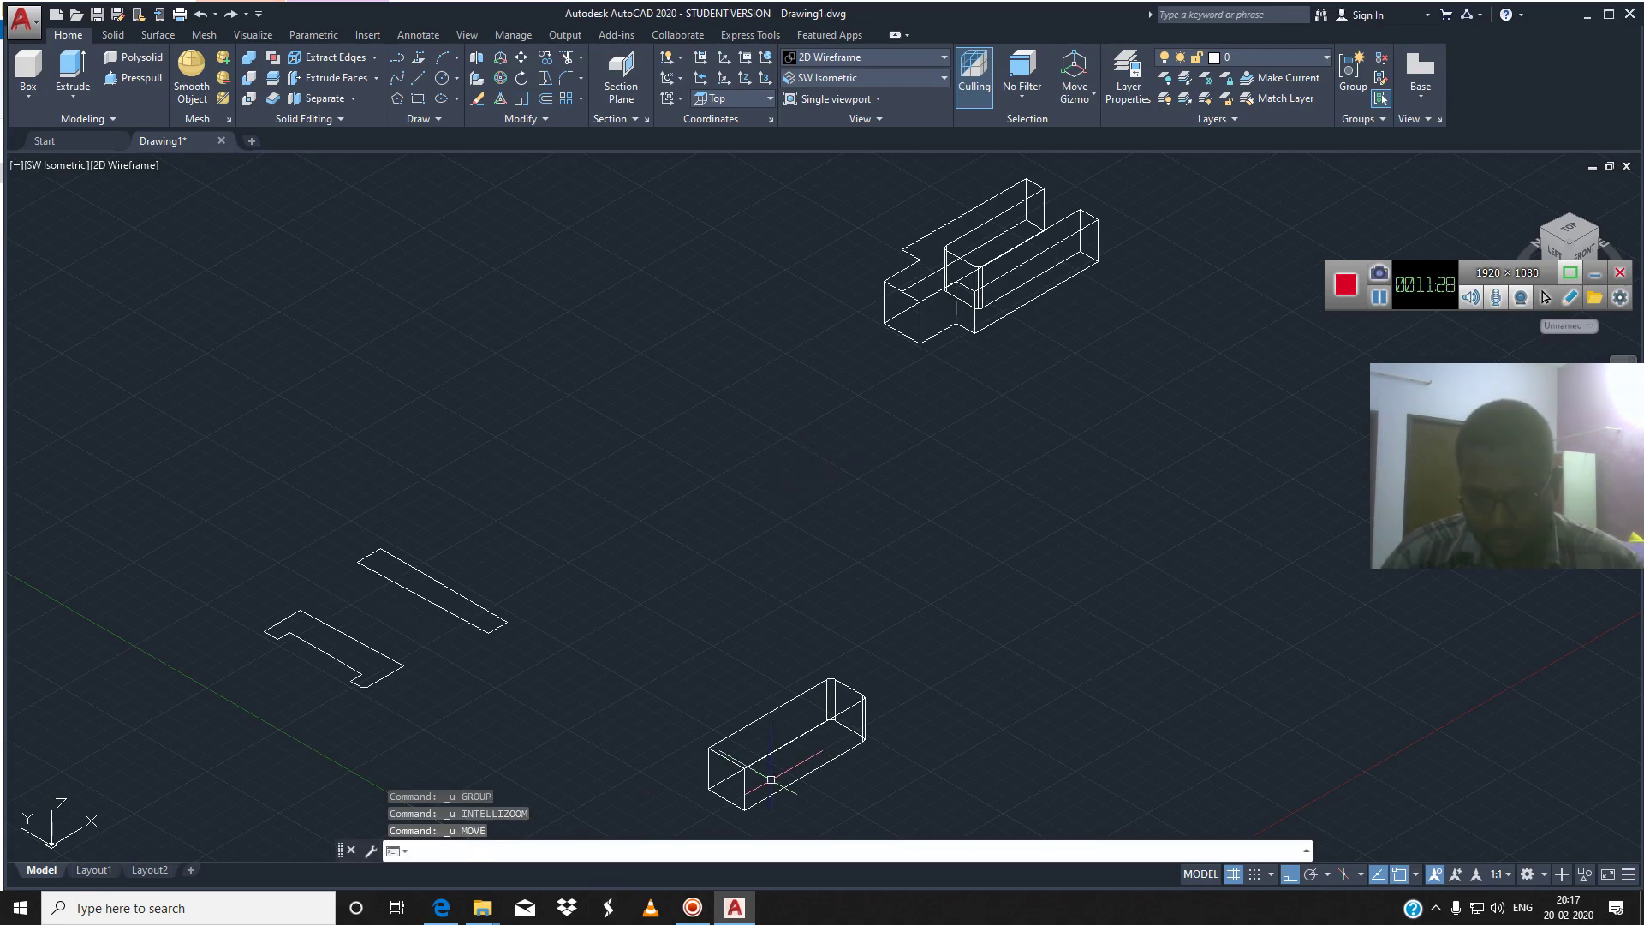
text(join)
Join the long rectangle's four edges into one polyline and zoom in on both profiles
key(Return)
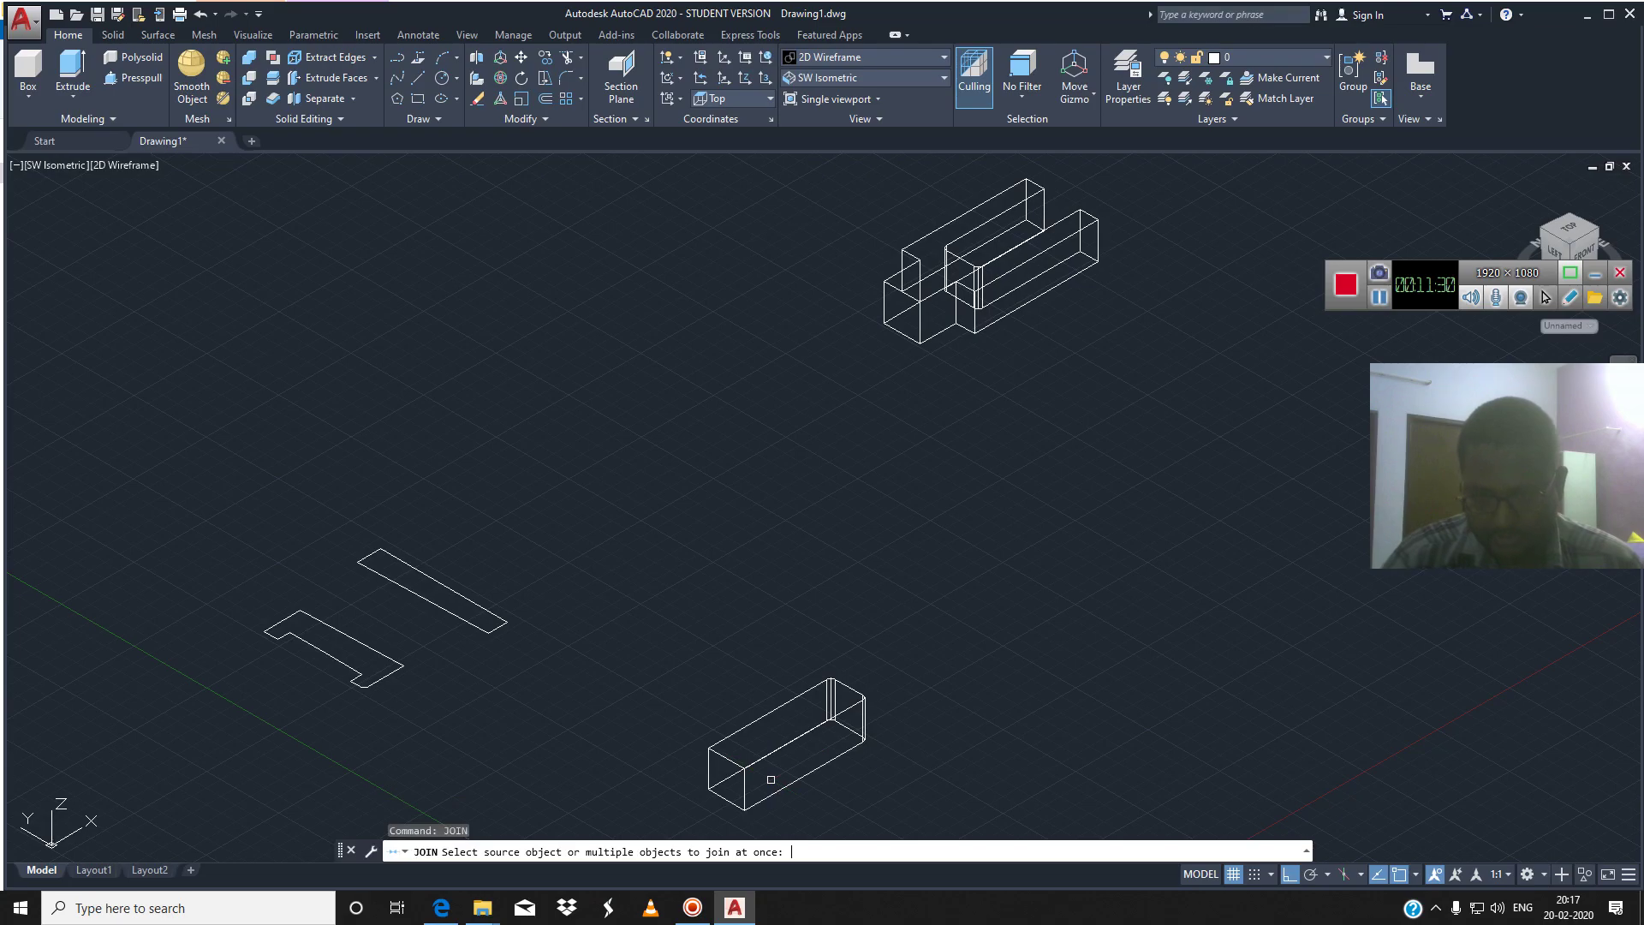
click(417, 596)
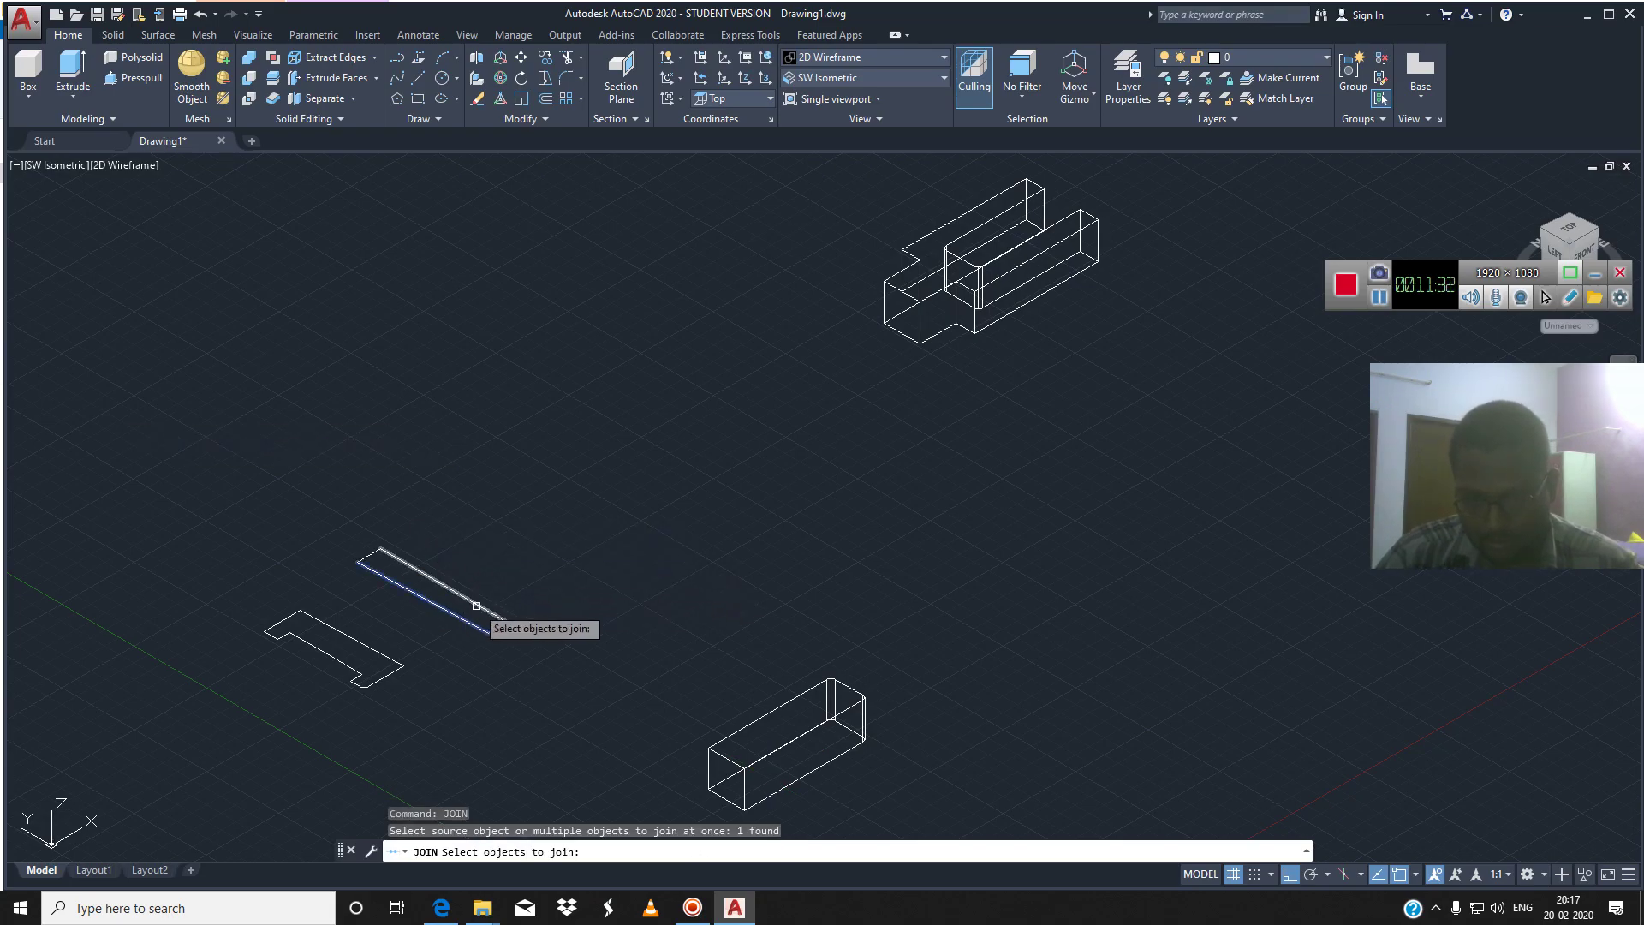
click(500, 622)
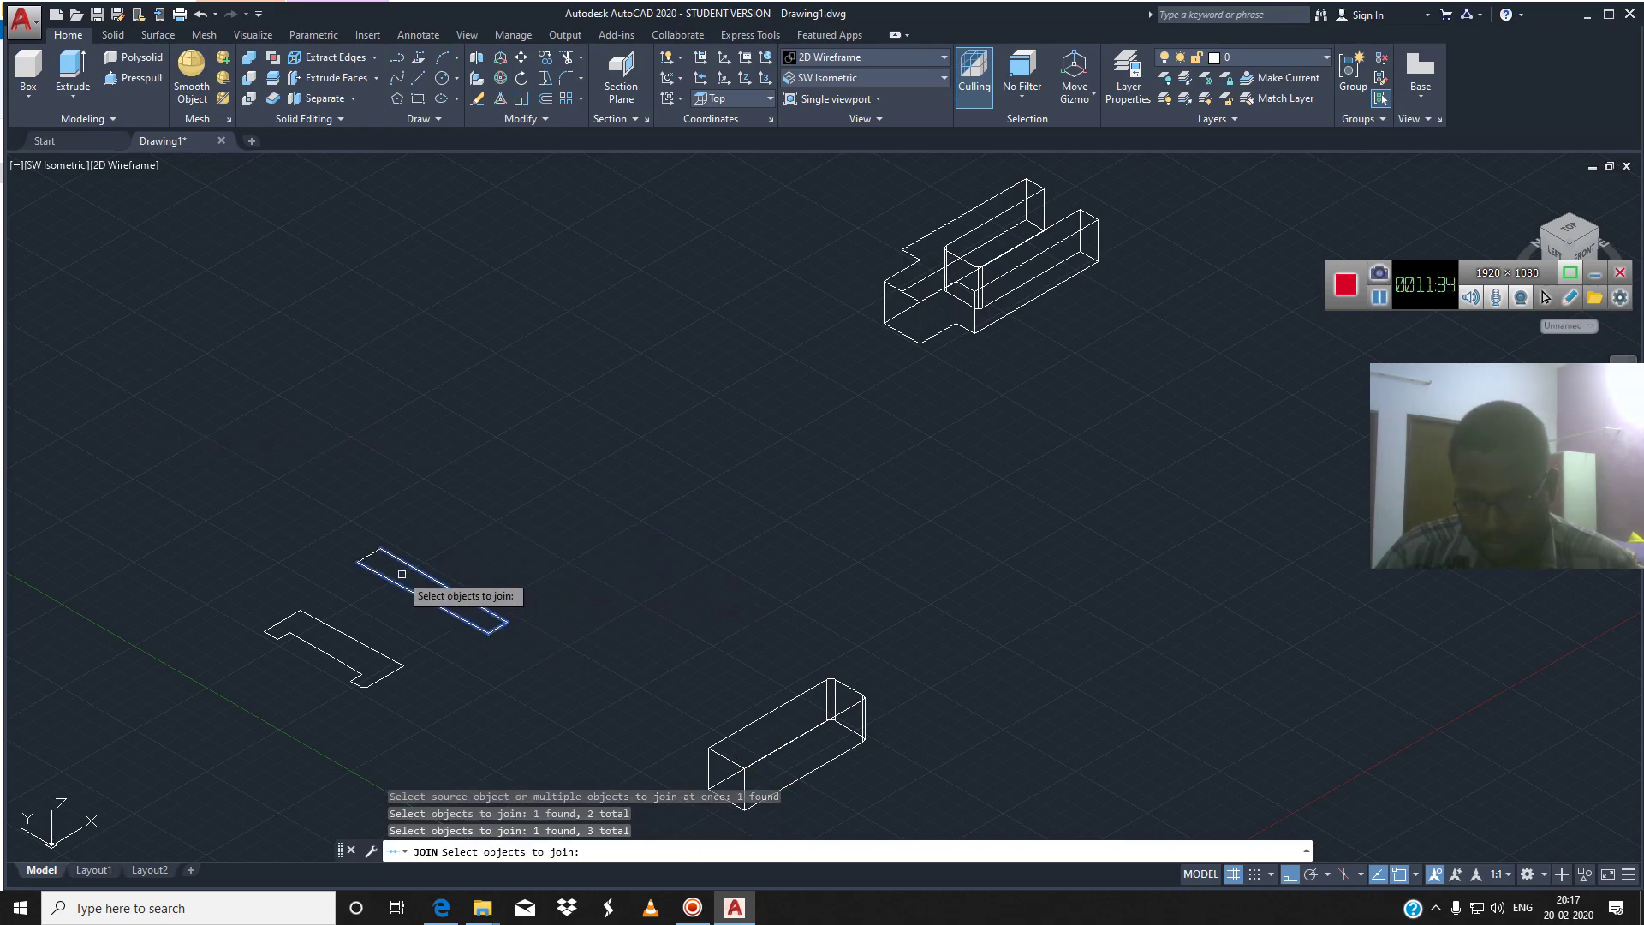
click(370, 557)
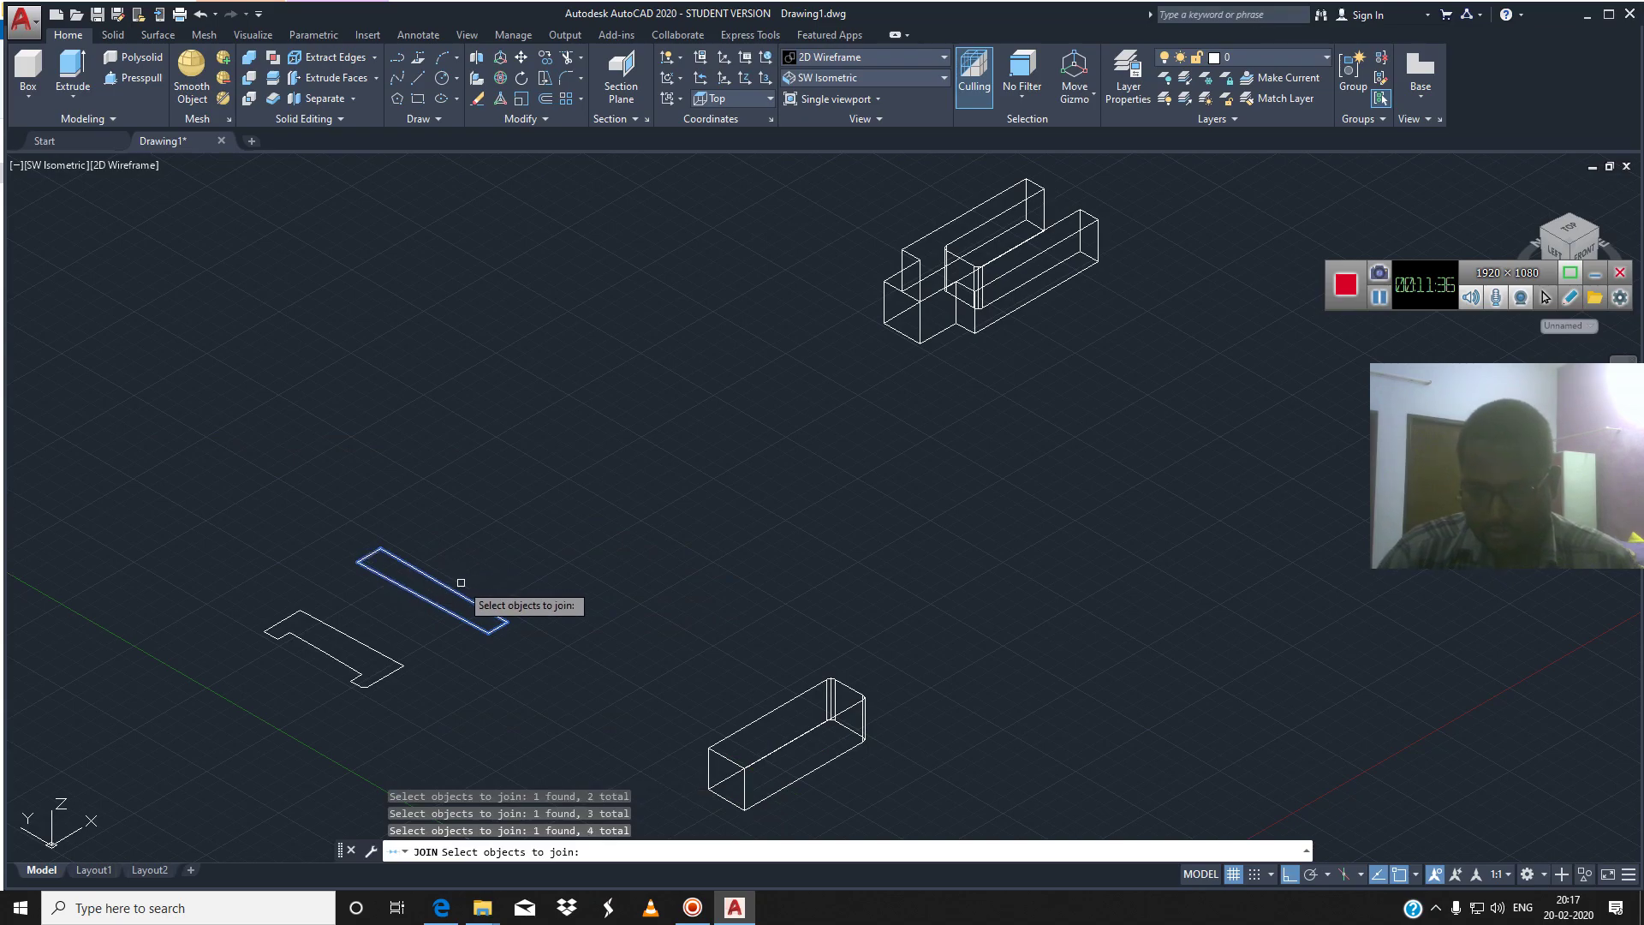
key(Return)
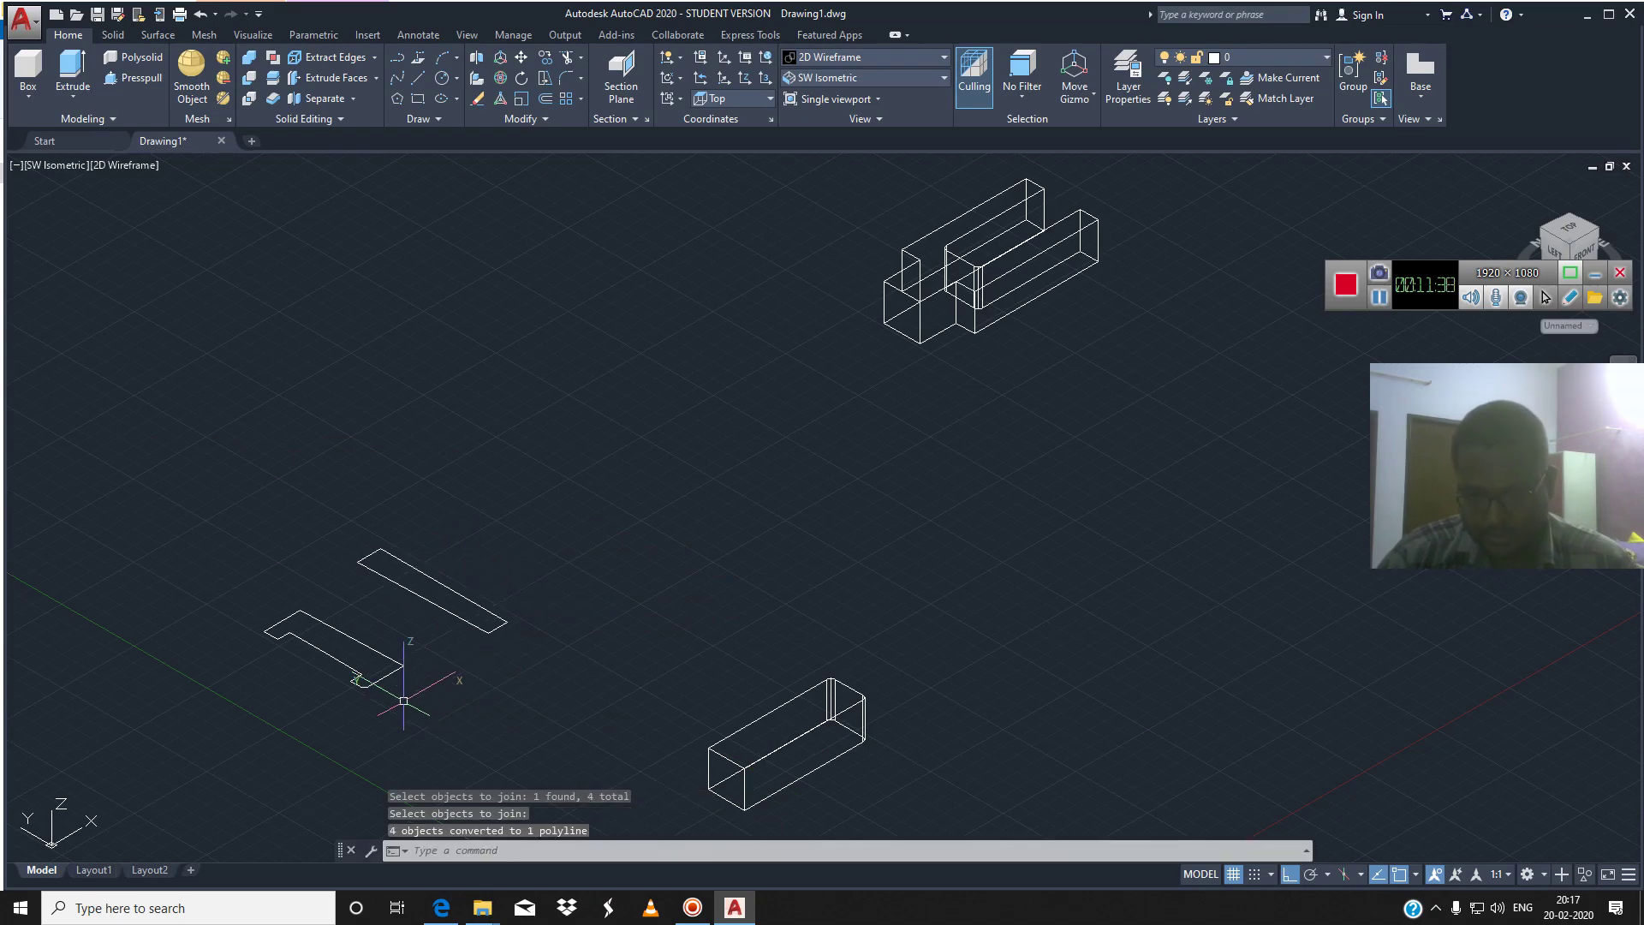
scroll(348, 636, up, 4)
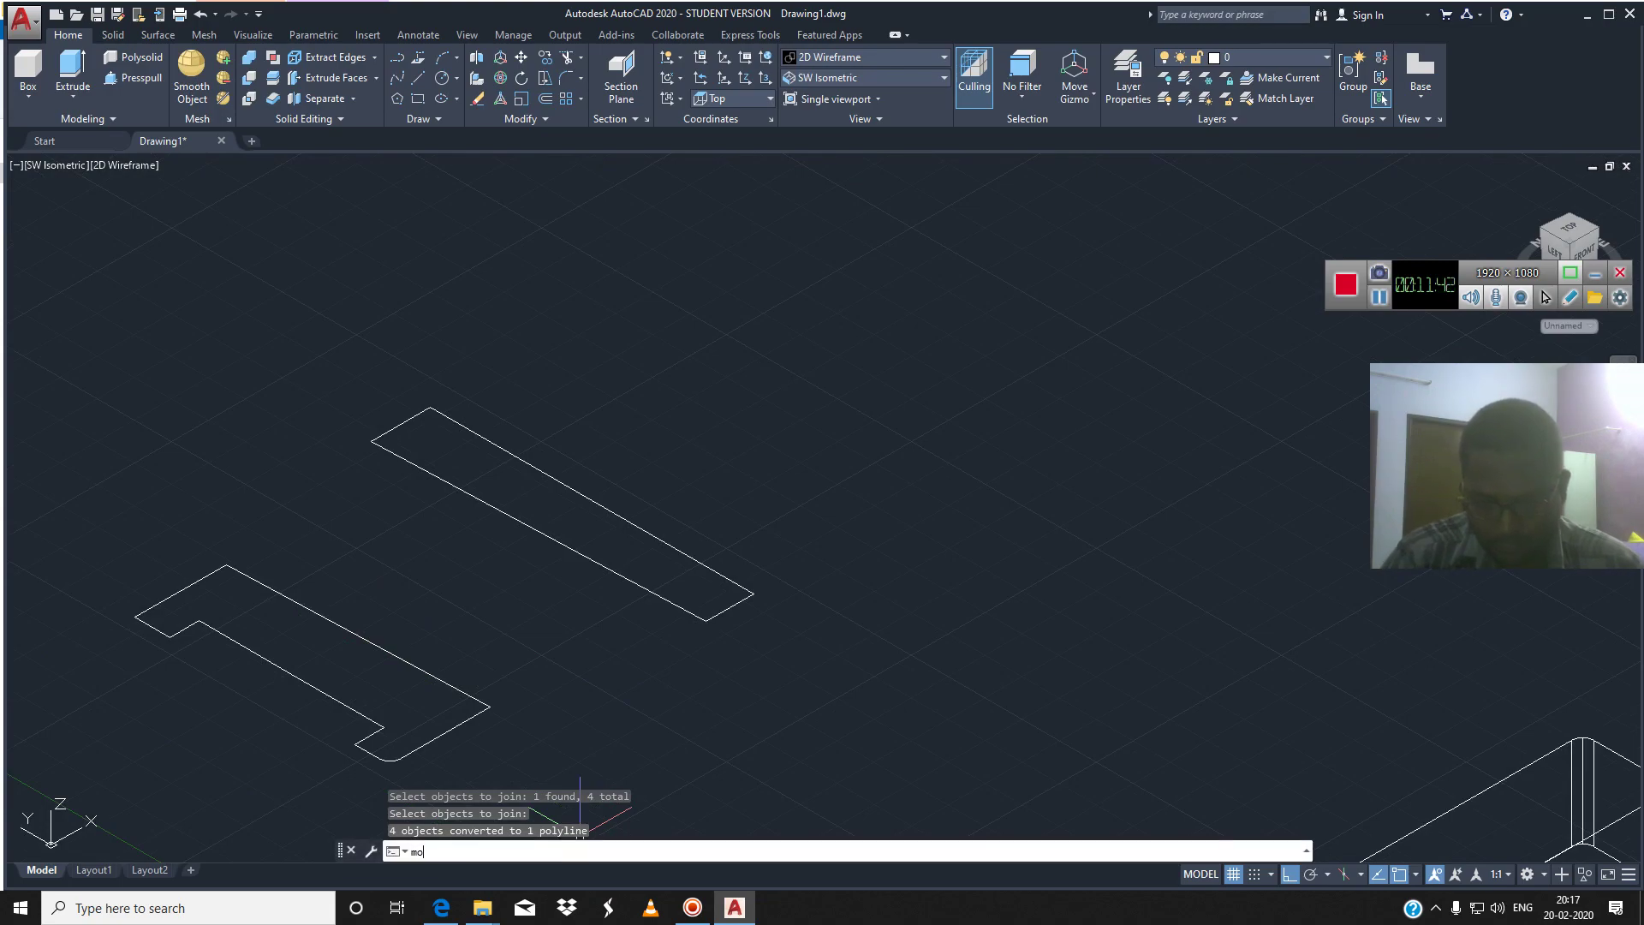
key(Return)
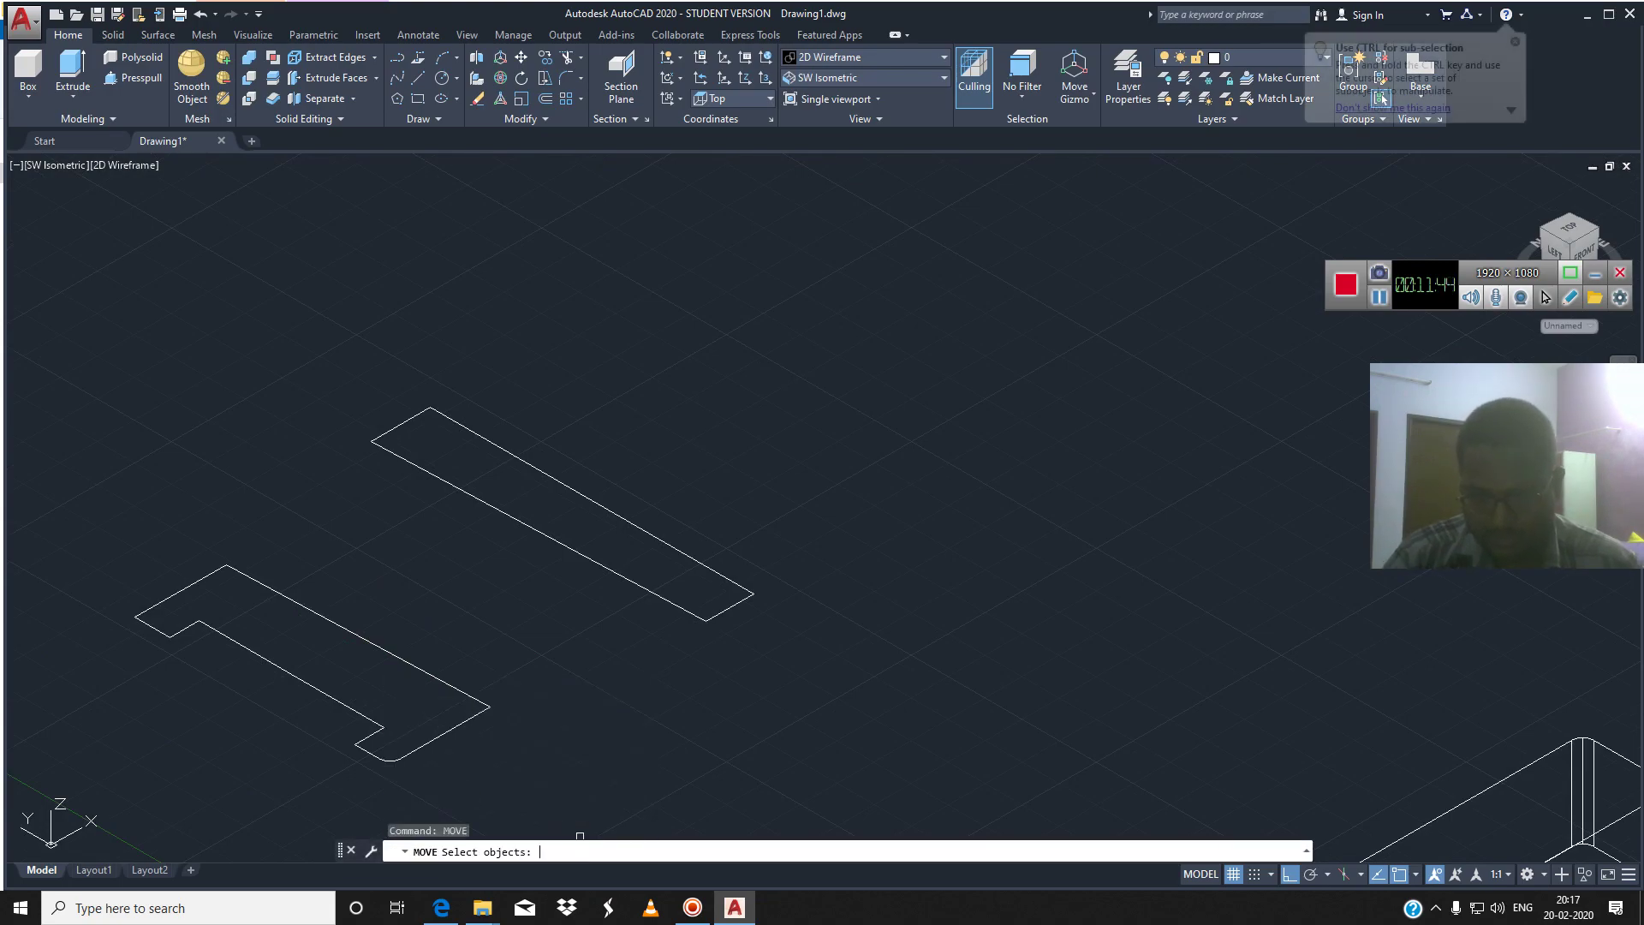
Move the stepped profile so it overlaps the long rectangle across its middle
click(453, 724)
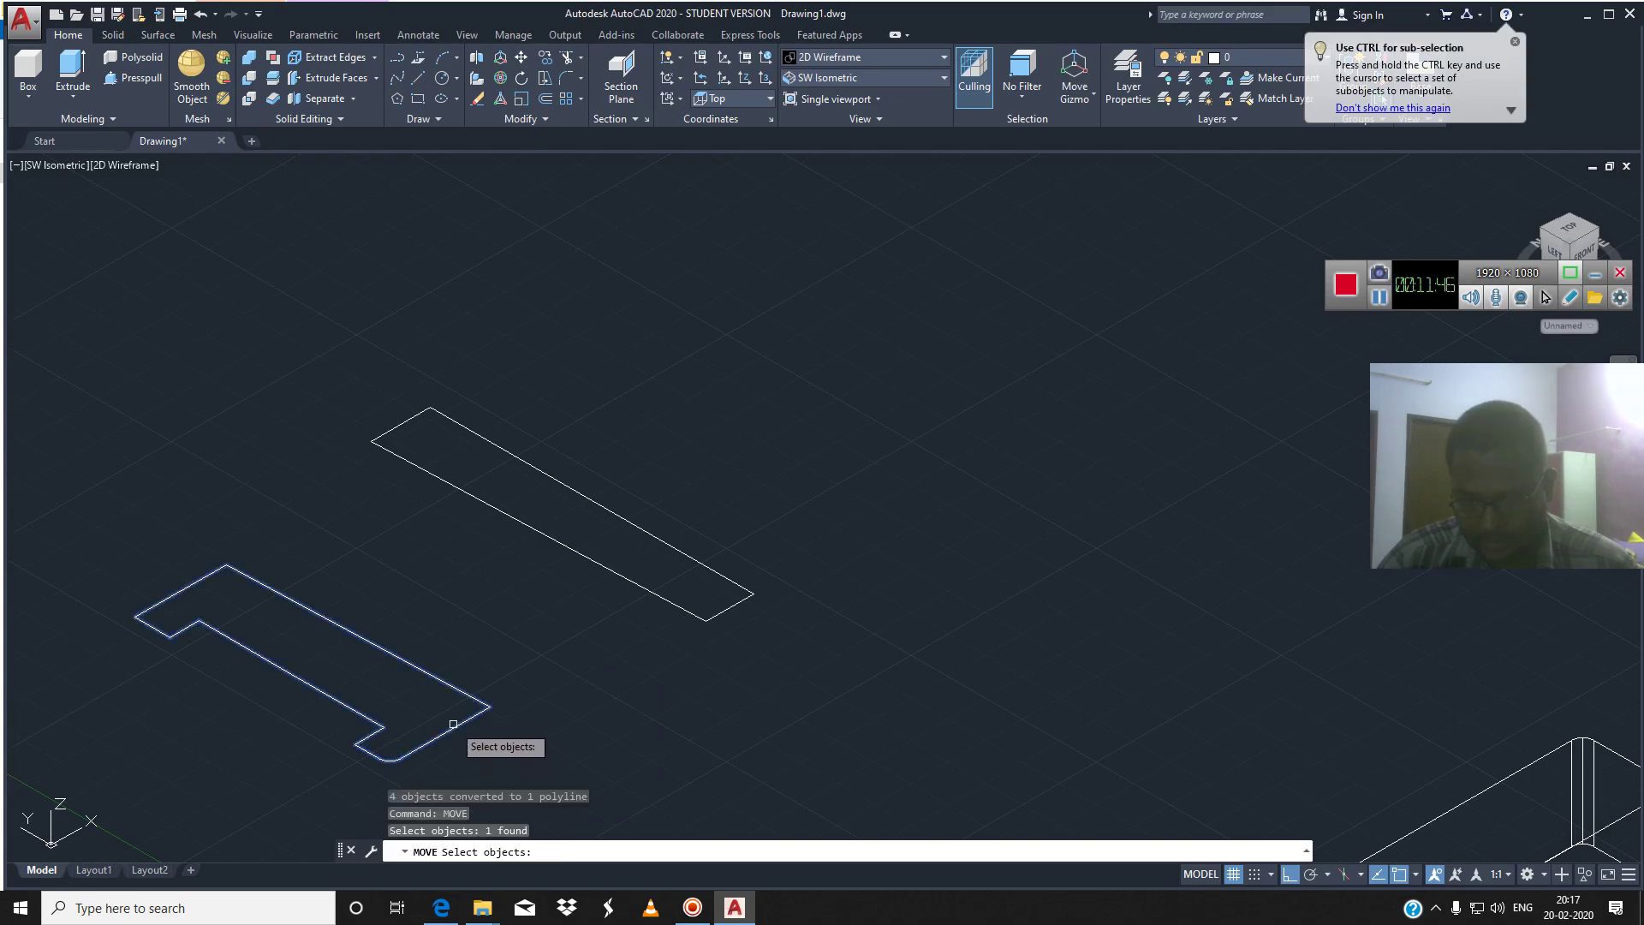
key(Return)
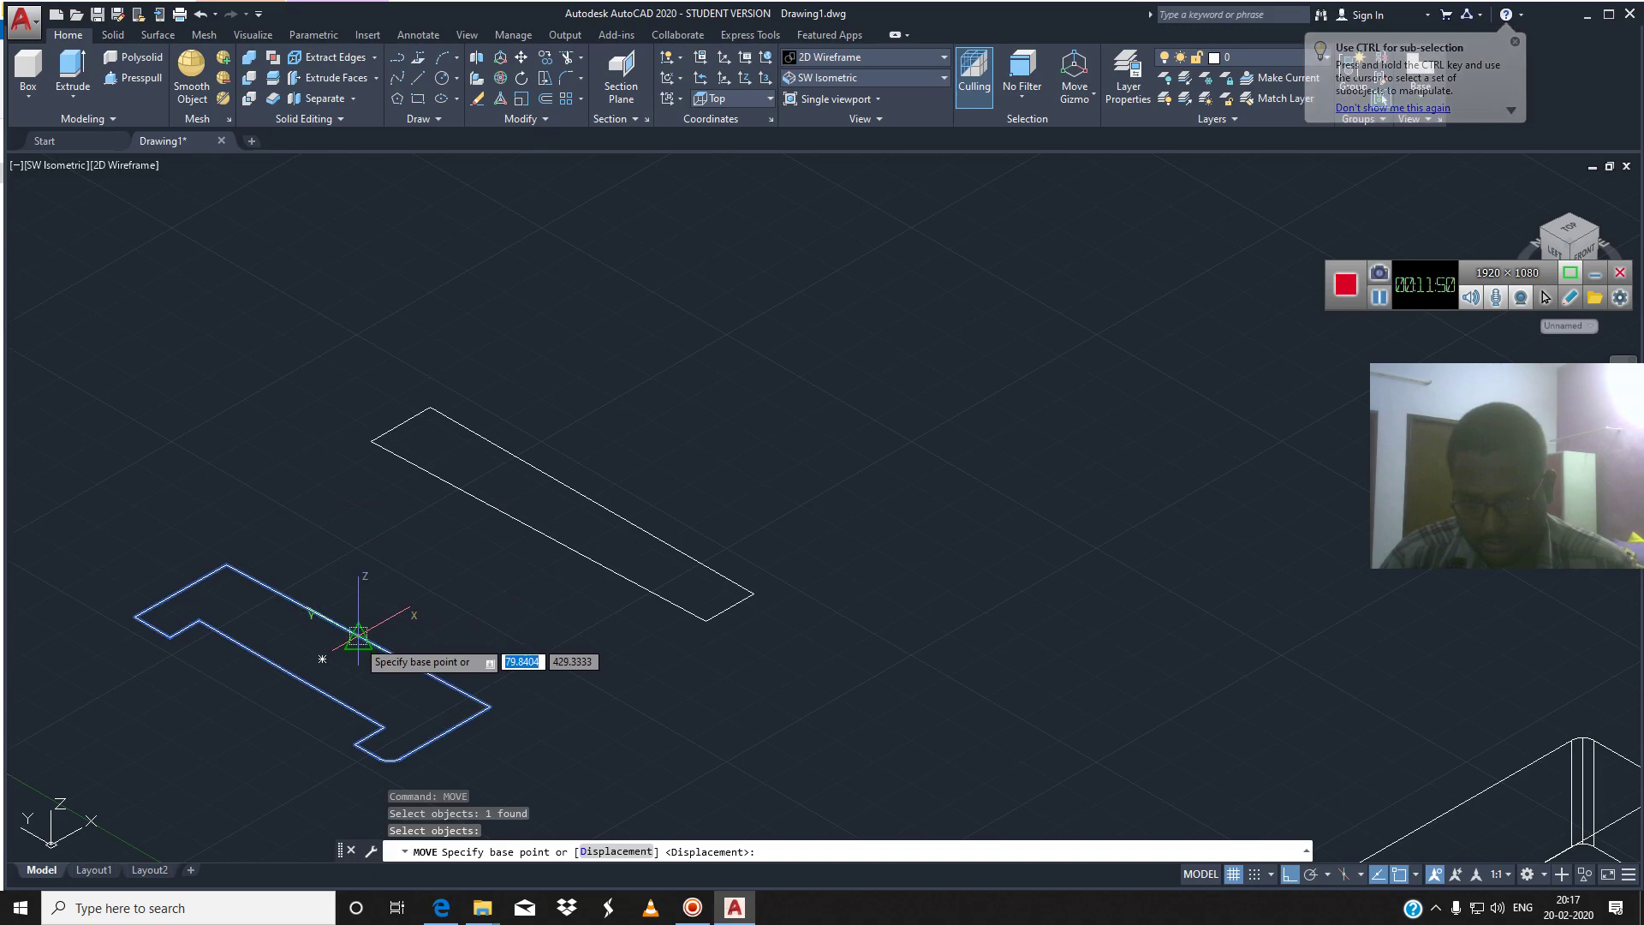
click(358, 637)
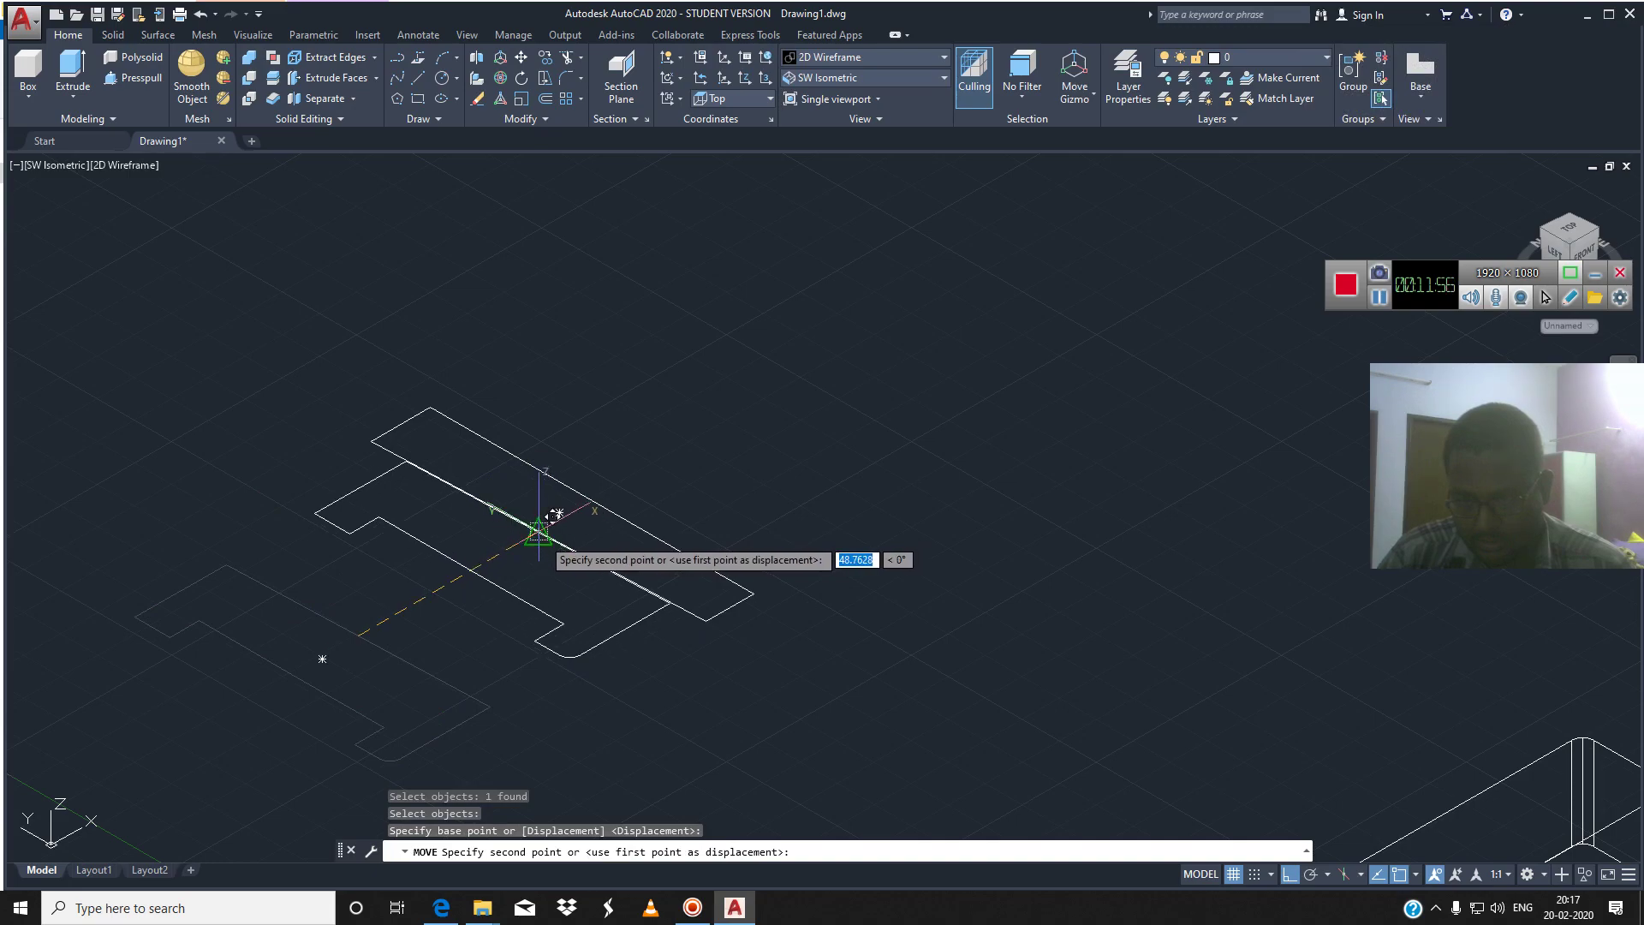
click(544, 529)
click(73, 73)
click(373, 489)
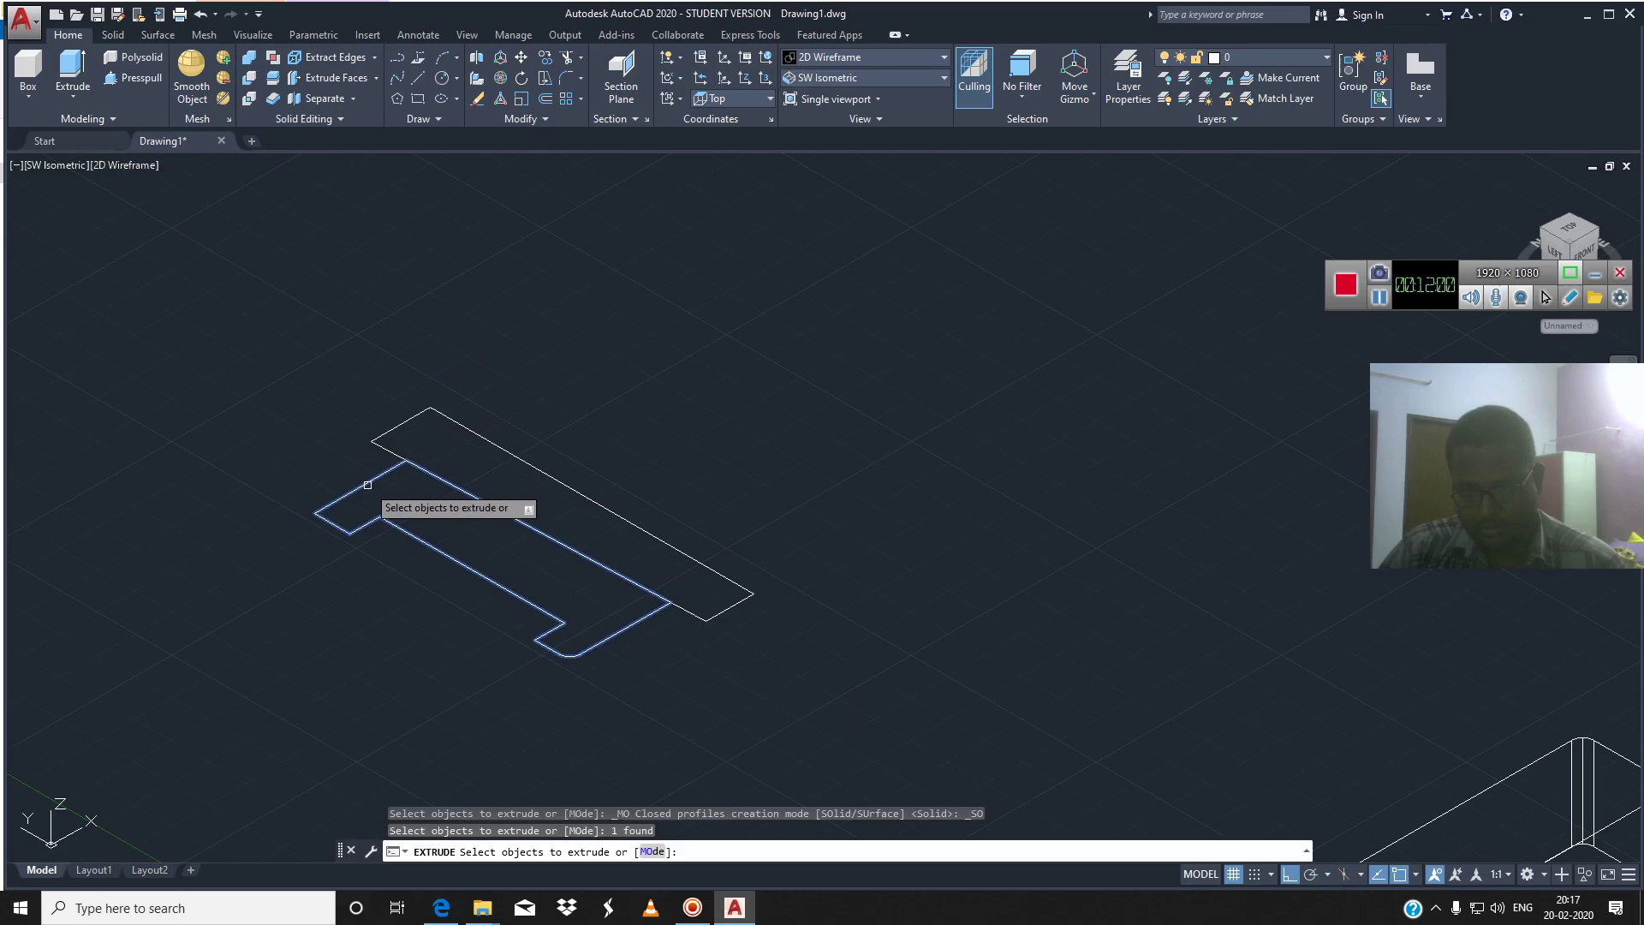
Extrude the stepped profile and the long rectangle to a height of 7.5
click(454, 420)
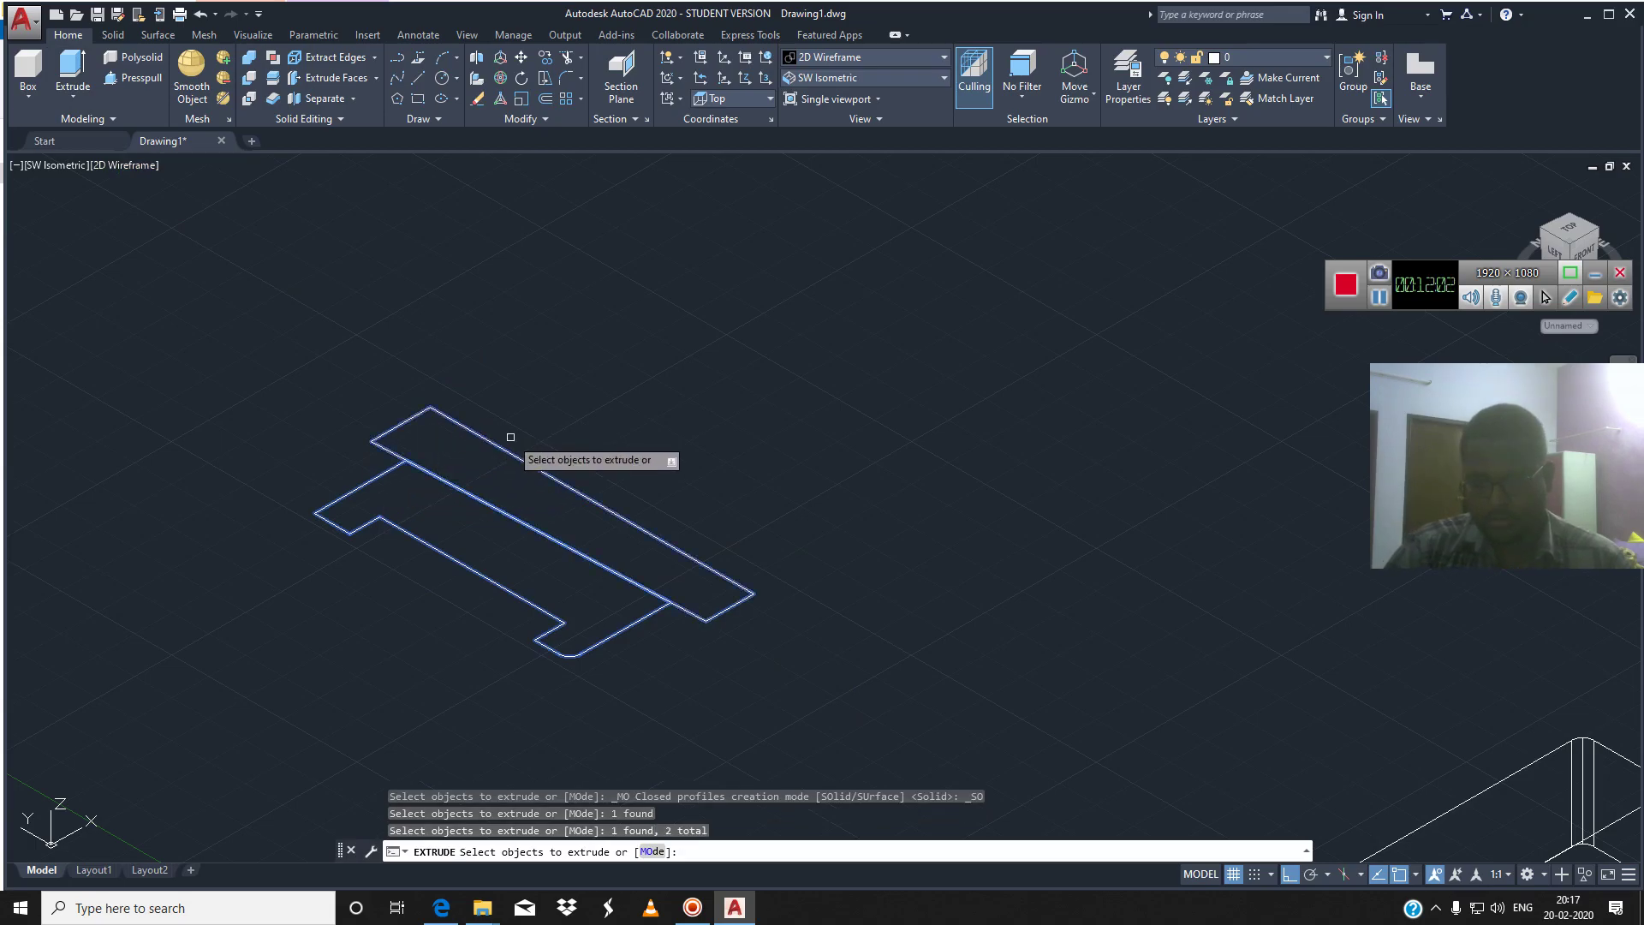
key(Return)
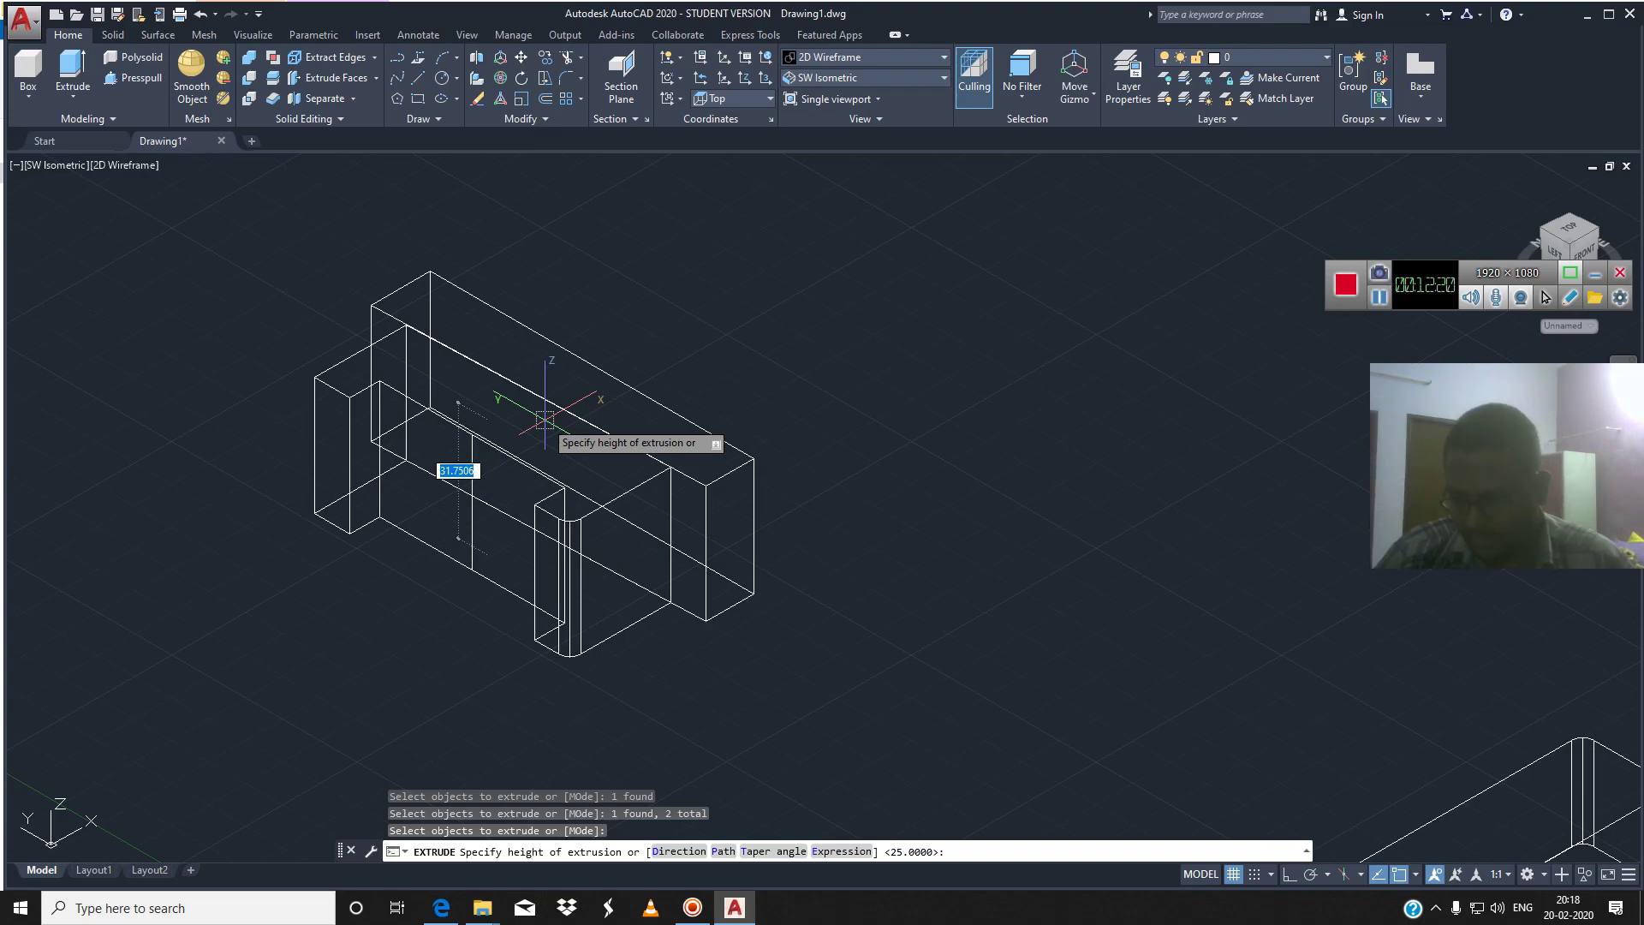
key(Return)
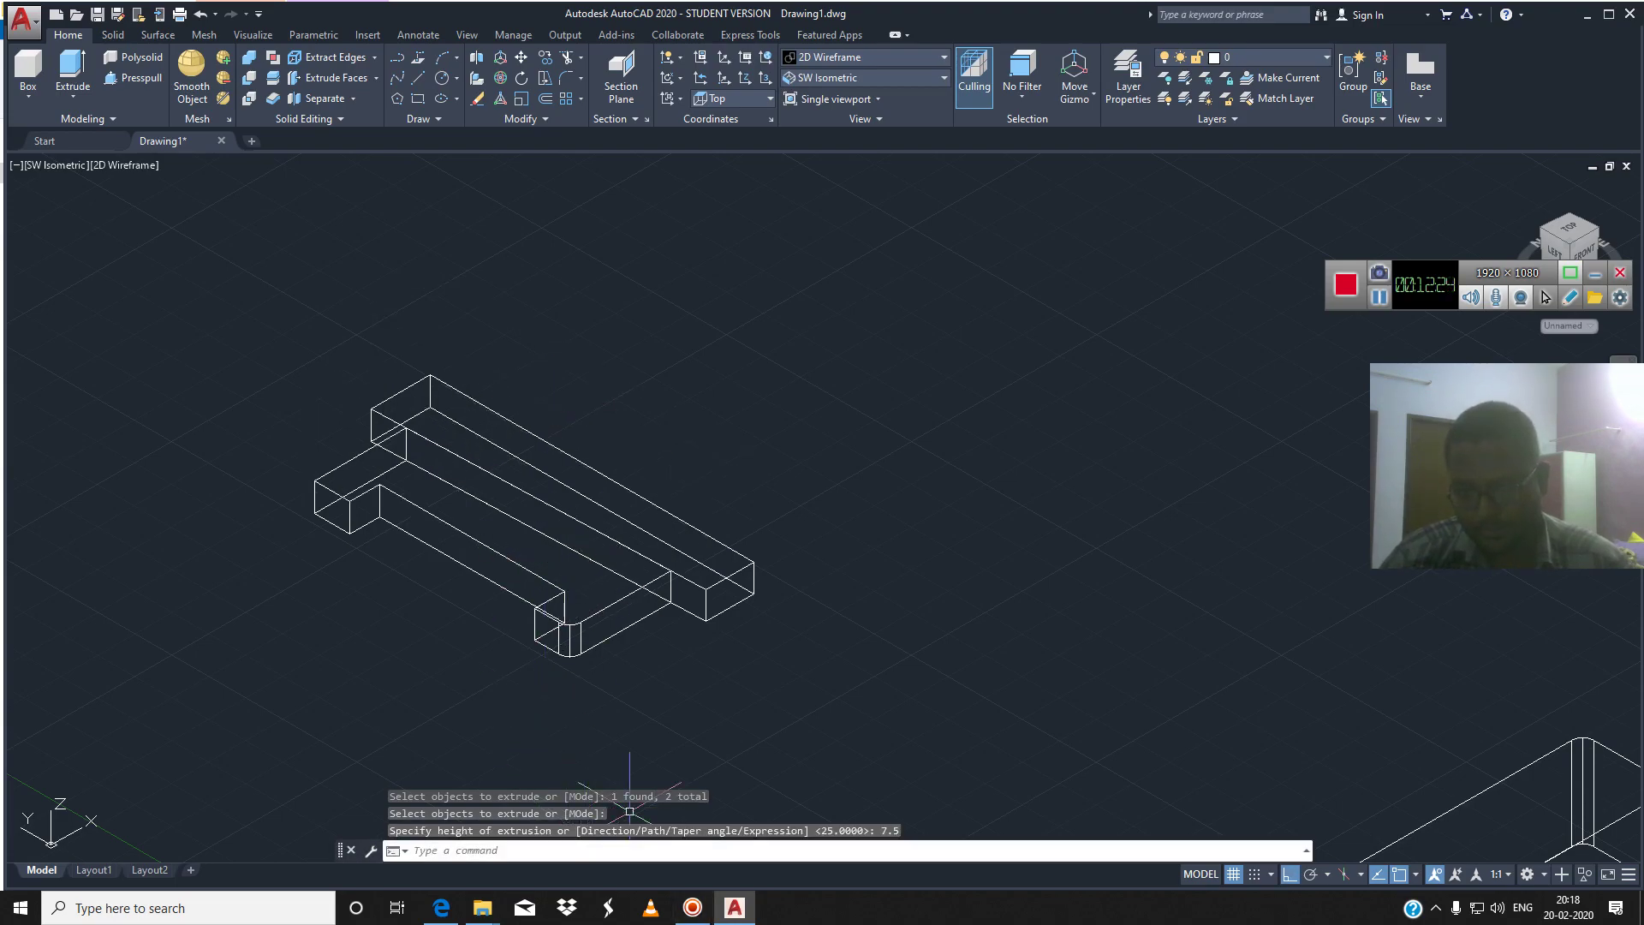
text(uni)
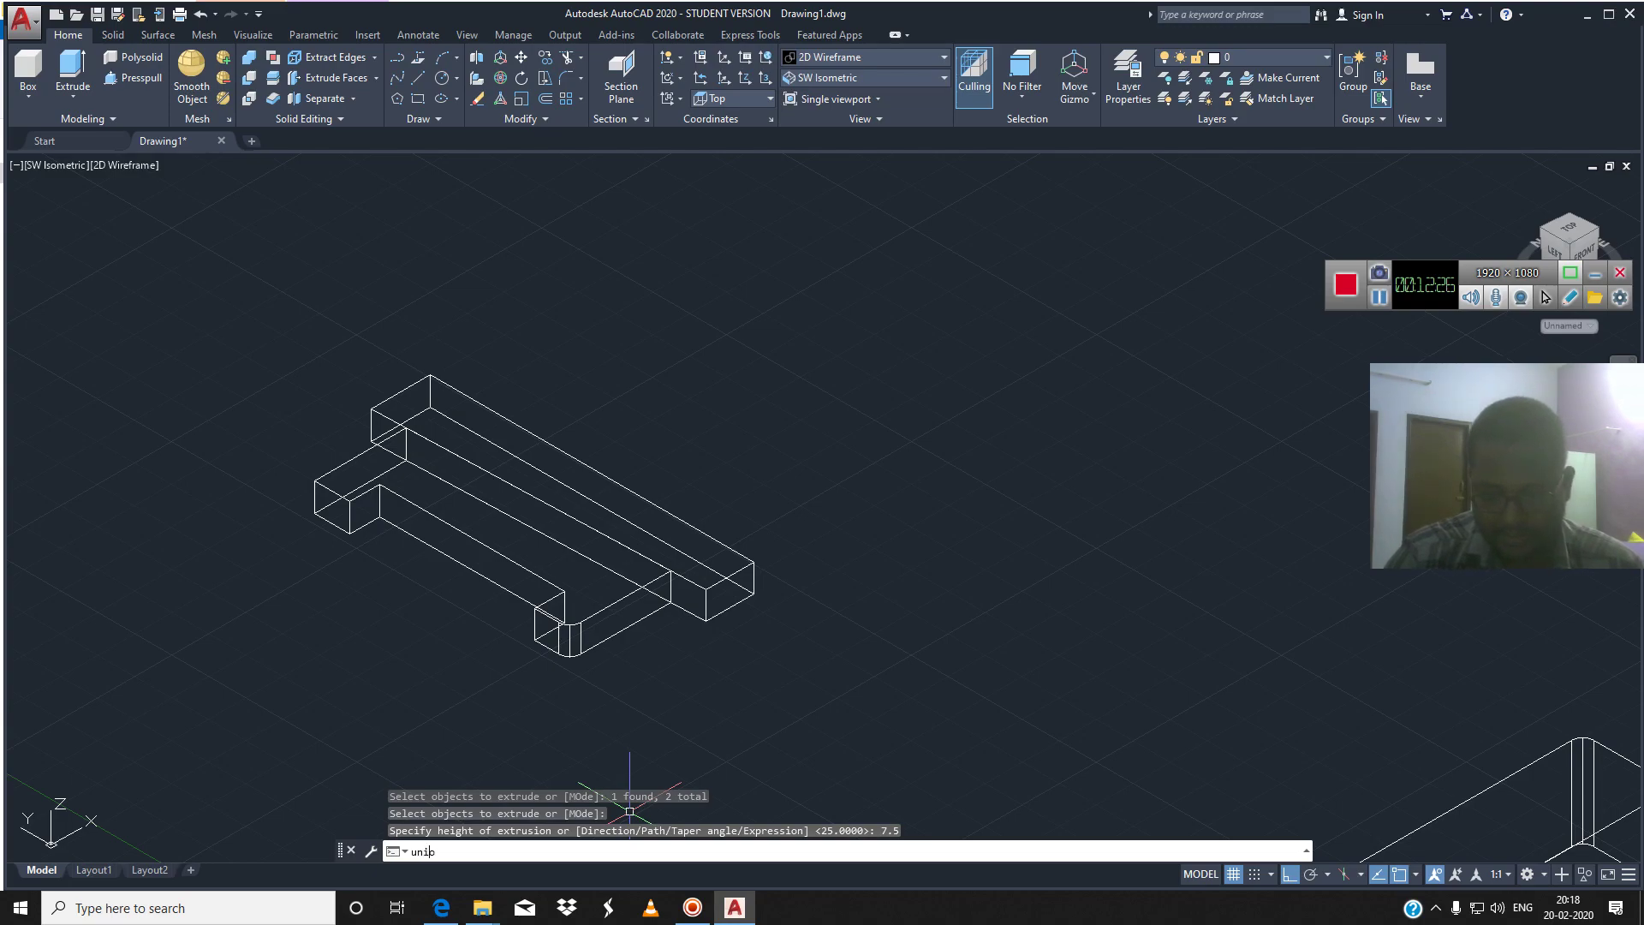
text(o)
Union the stepped solid and the long solid into a single solid
key(Return)
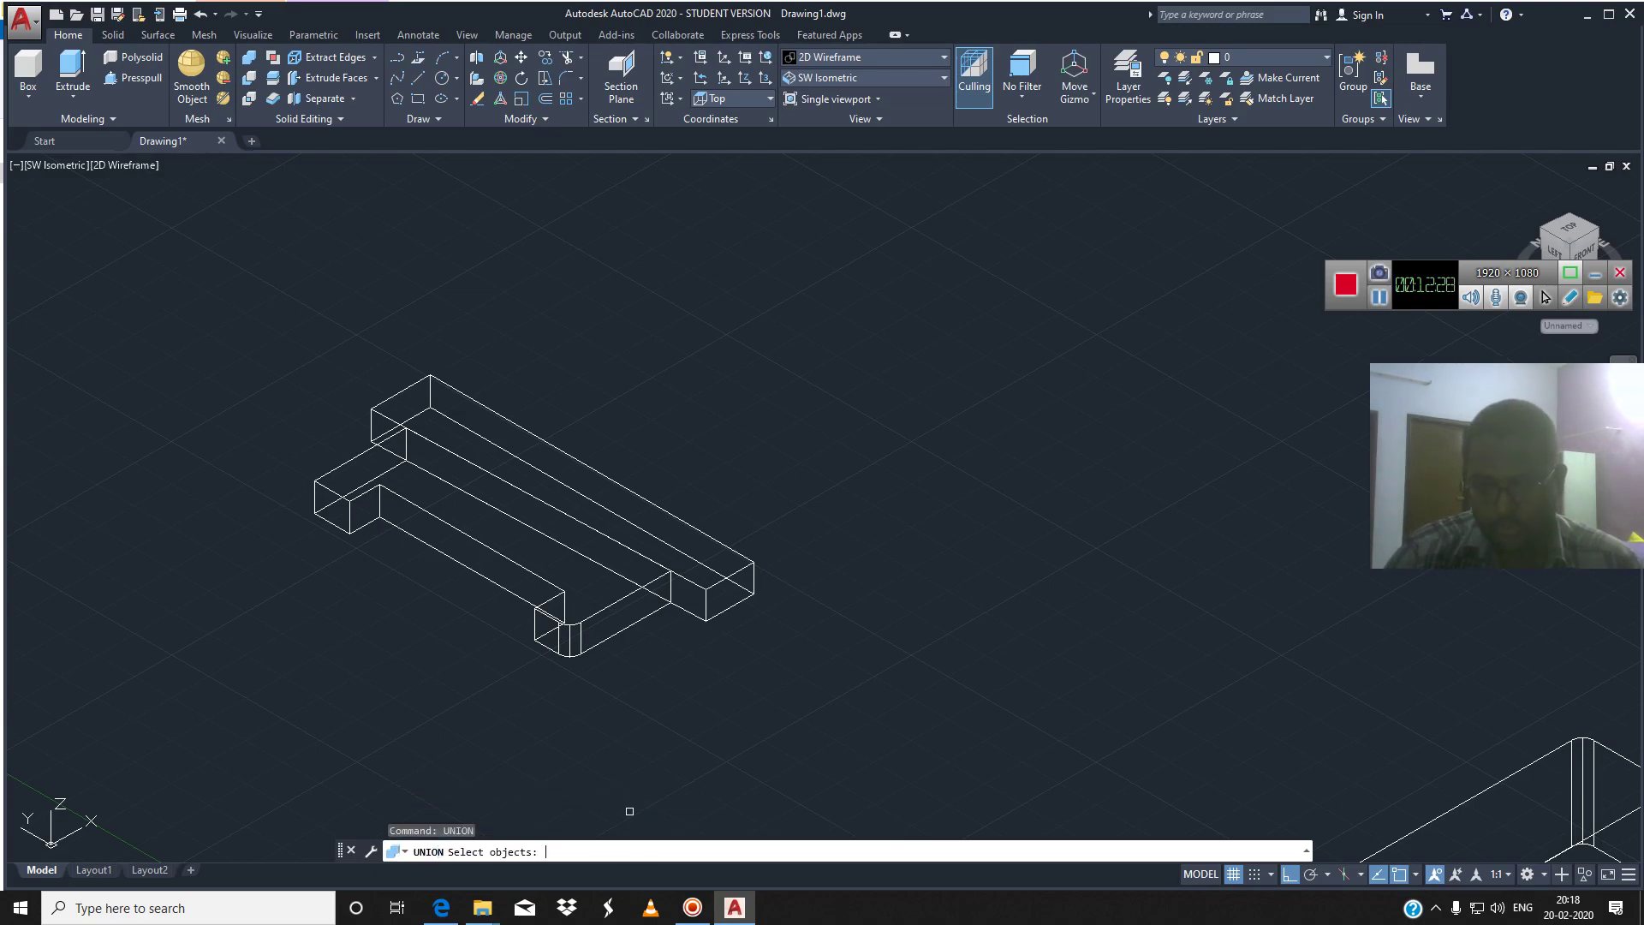
click(590, 617)
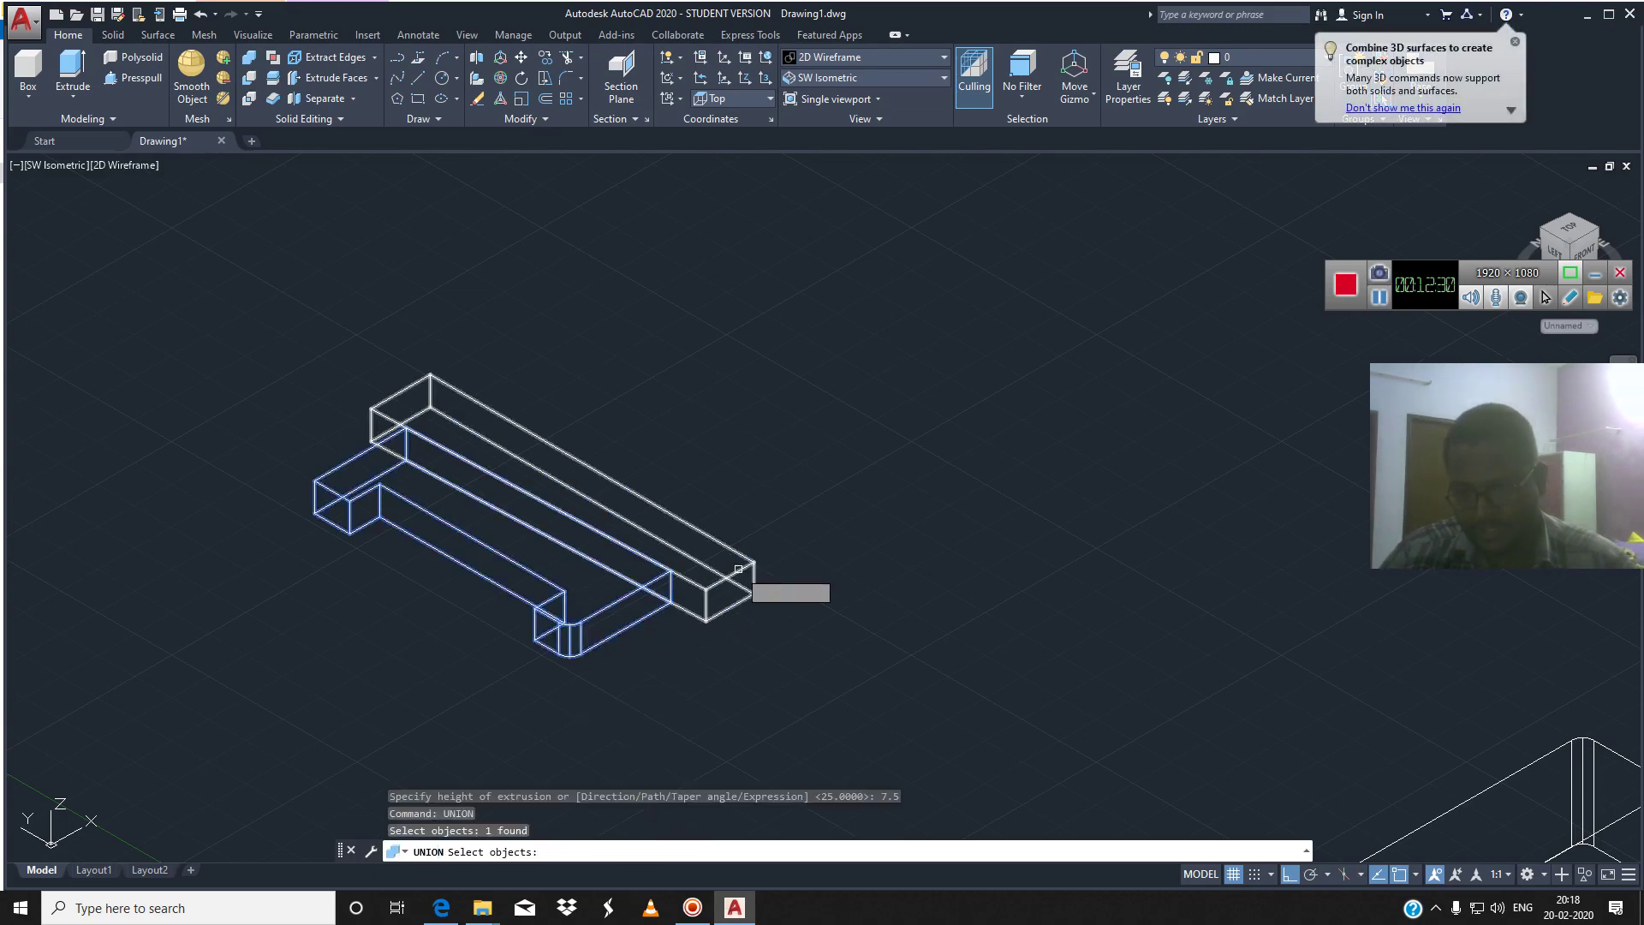
click(737, 568)
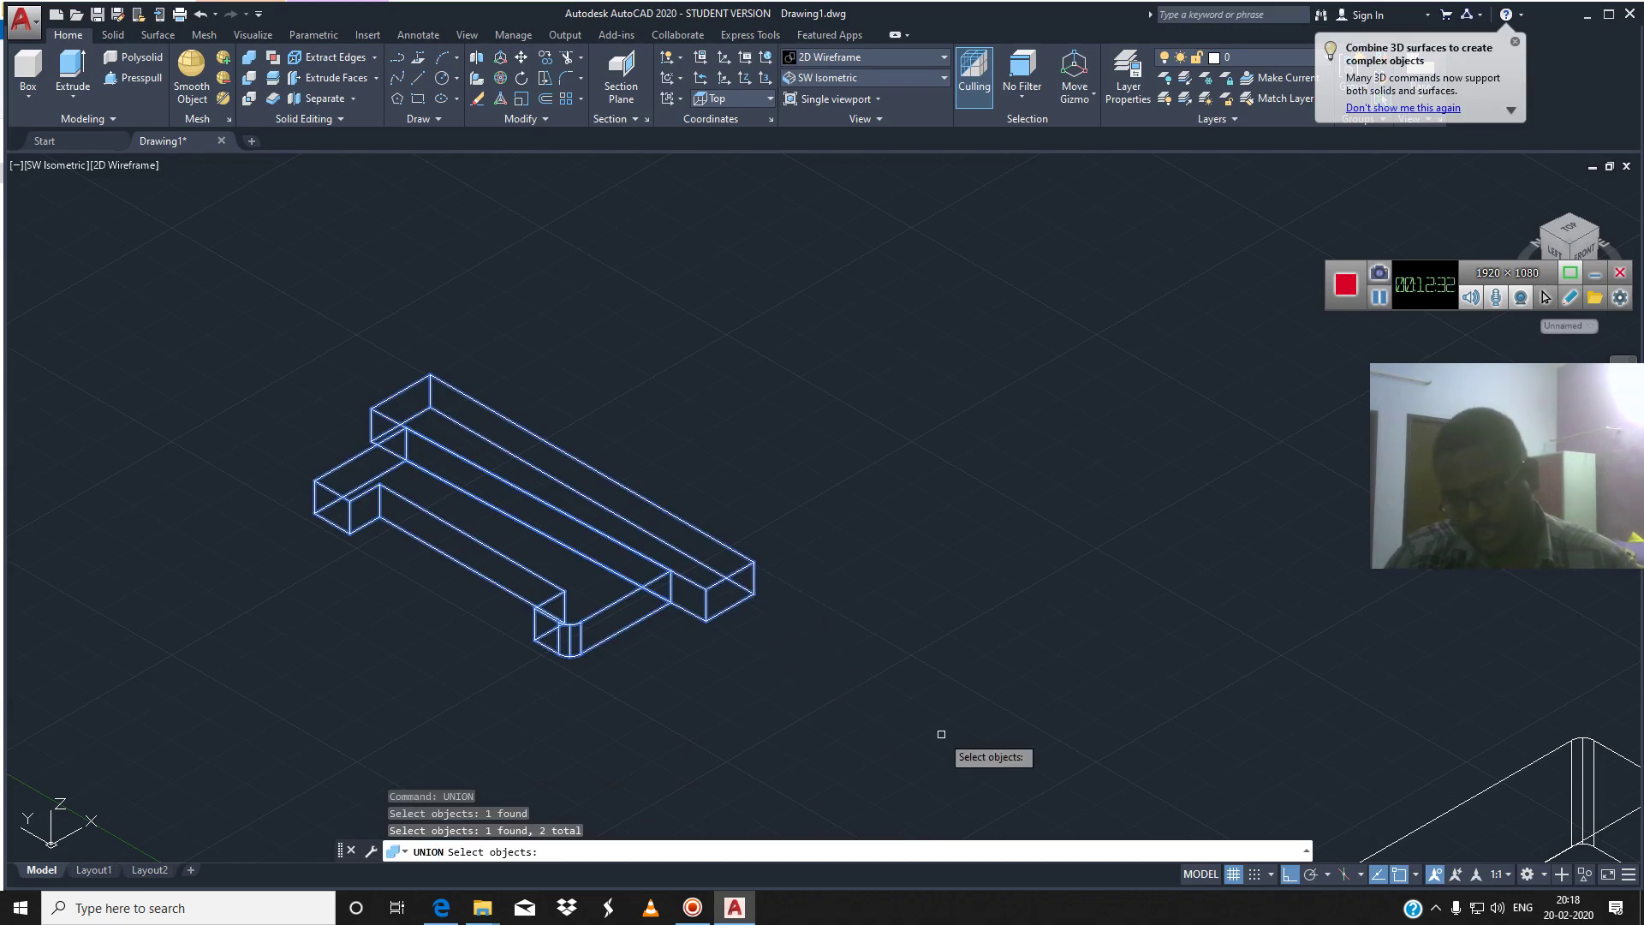
key(Return)
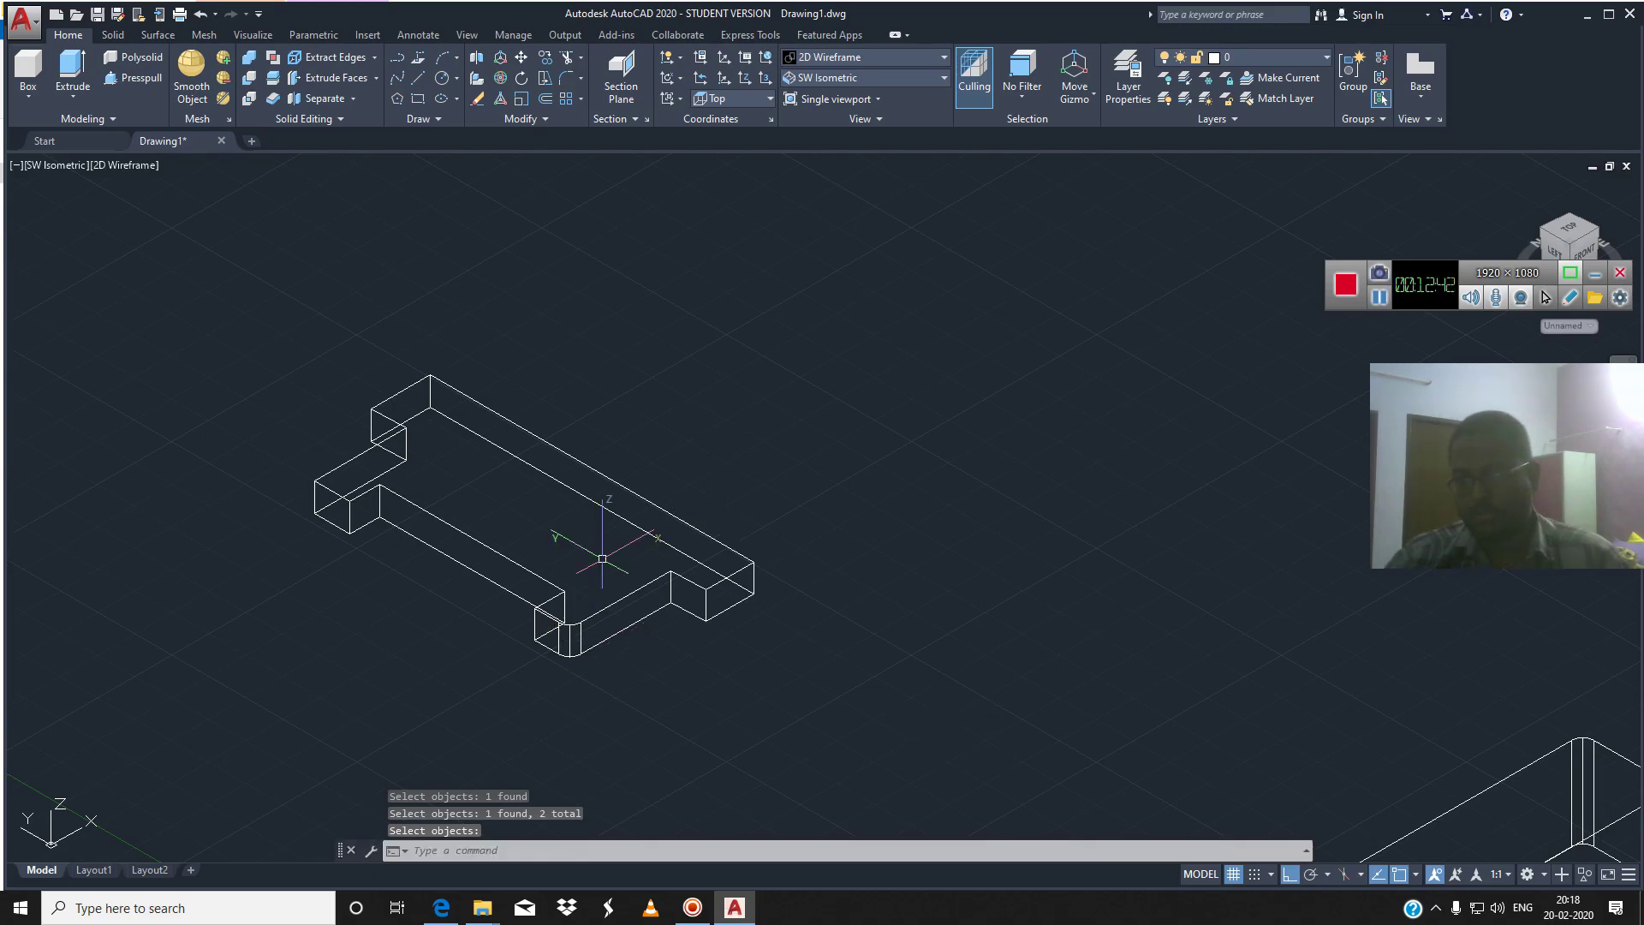
scroll(693, 490, up, 2)
scroll(694, 491, down, 5)
scroll(865, 437, up, 3)
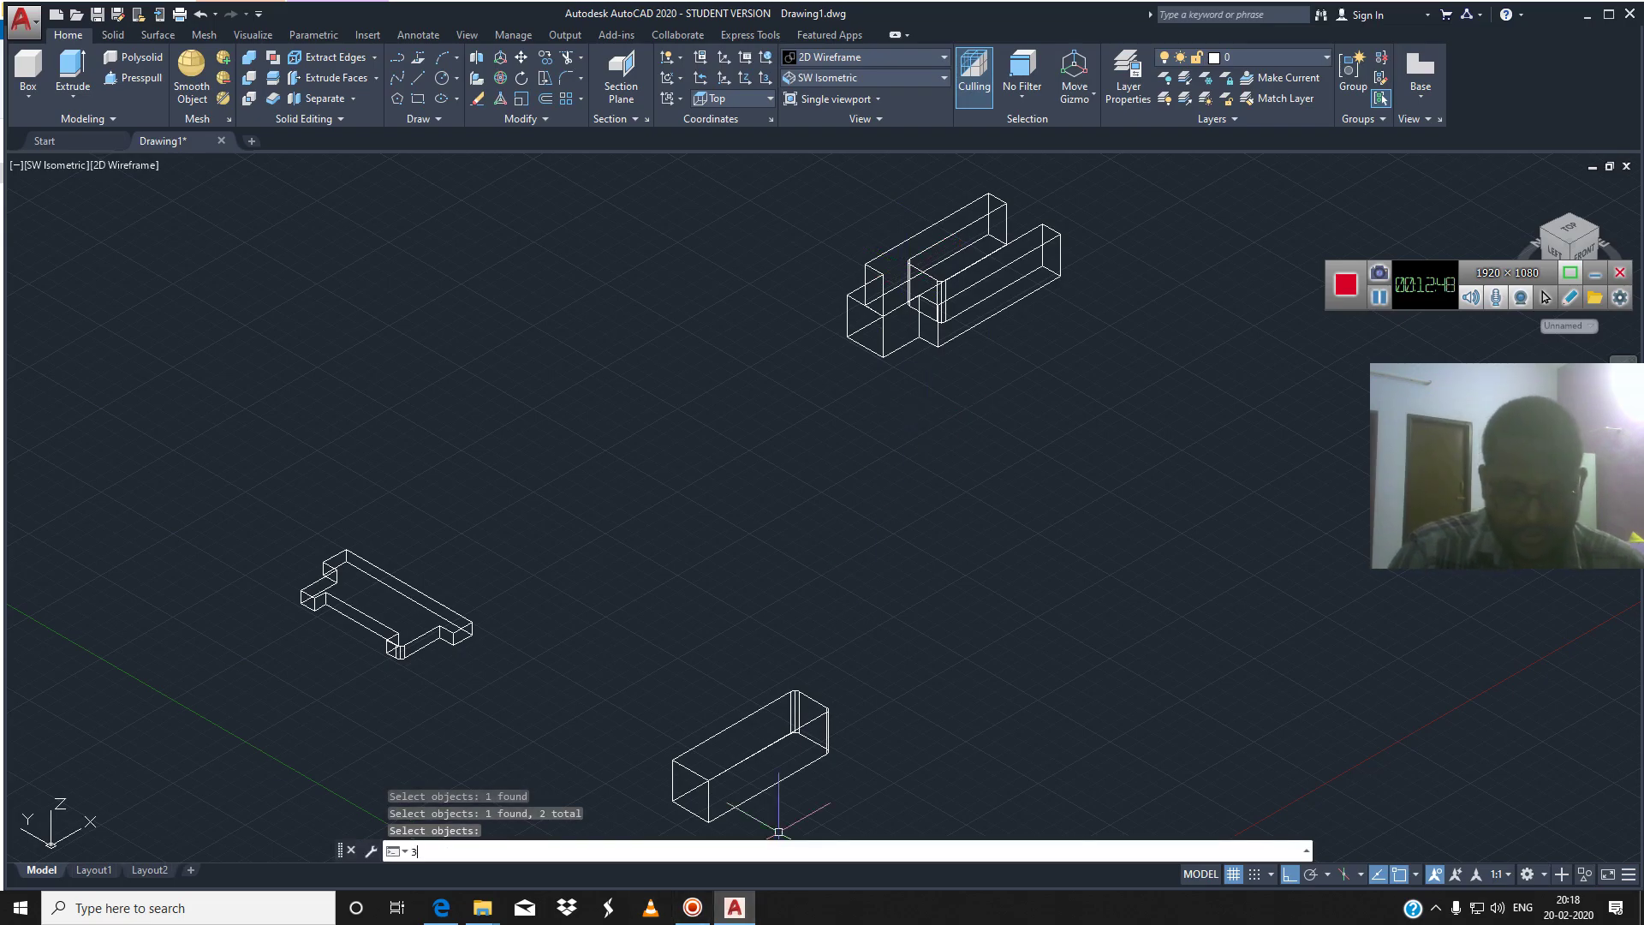
text(3D)
key(Return)
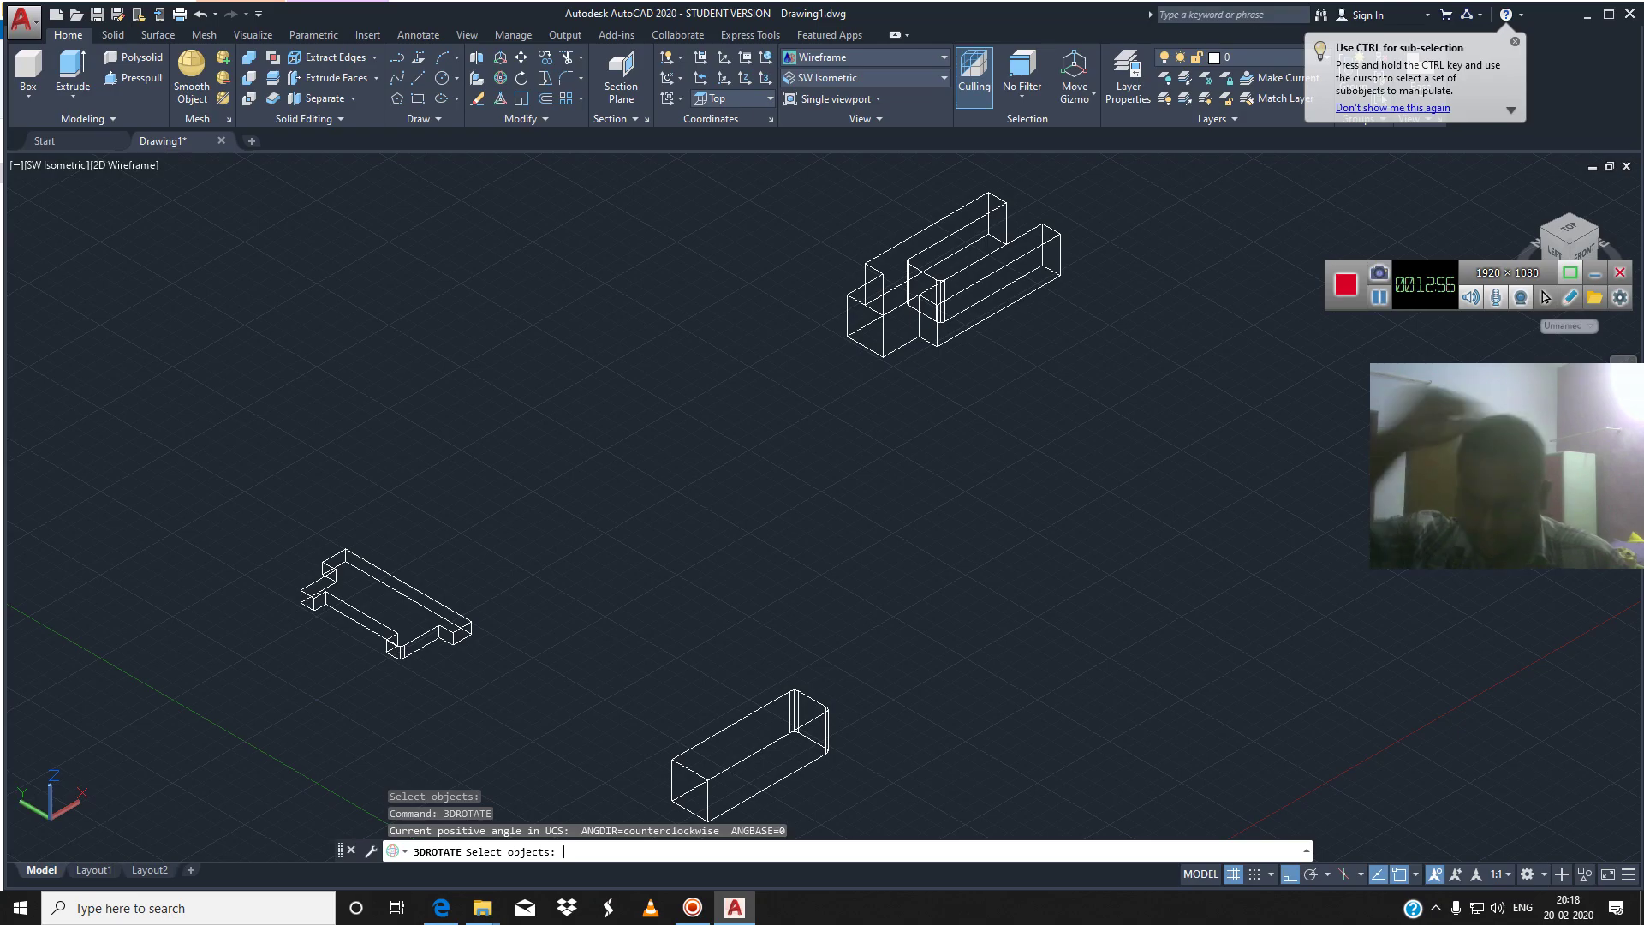
Rotate the upper-right solid 90 degrees about its long X axis
click(1059, 373)
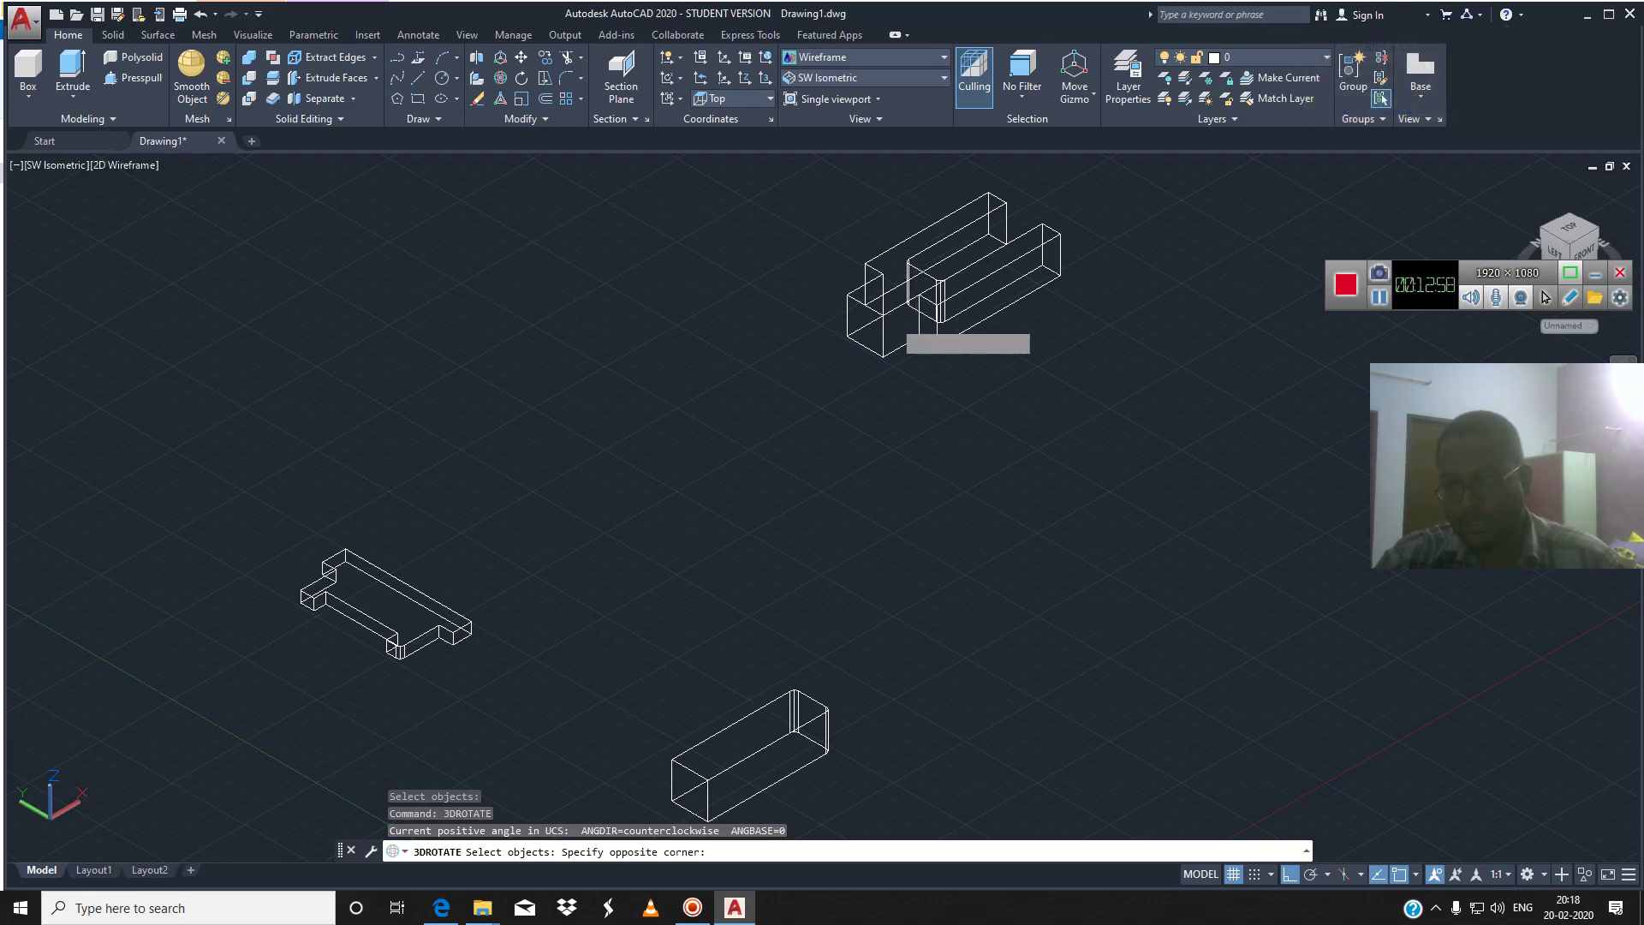
click(892, 303)
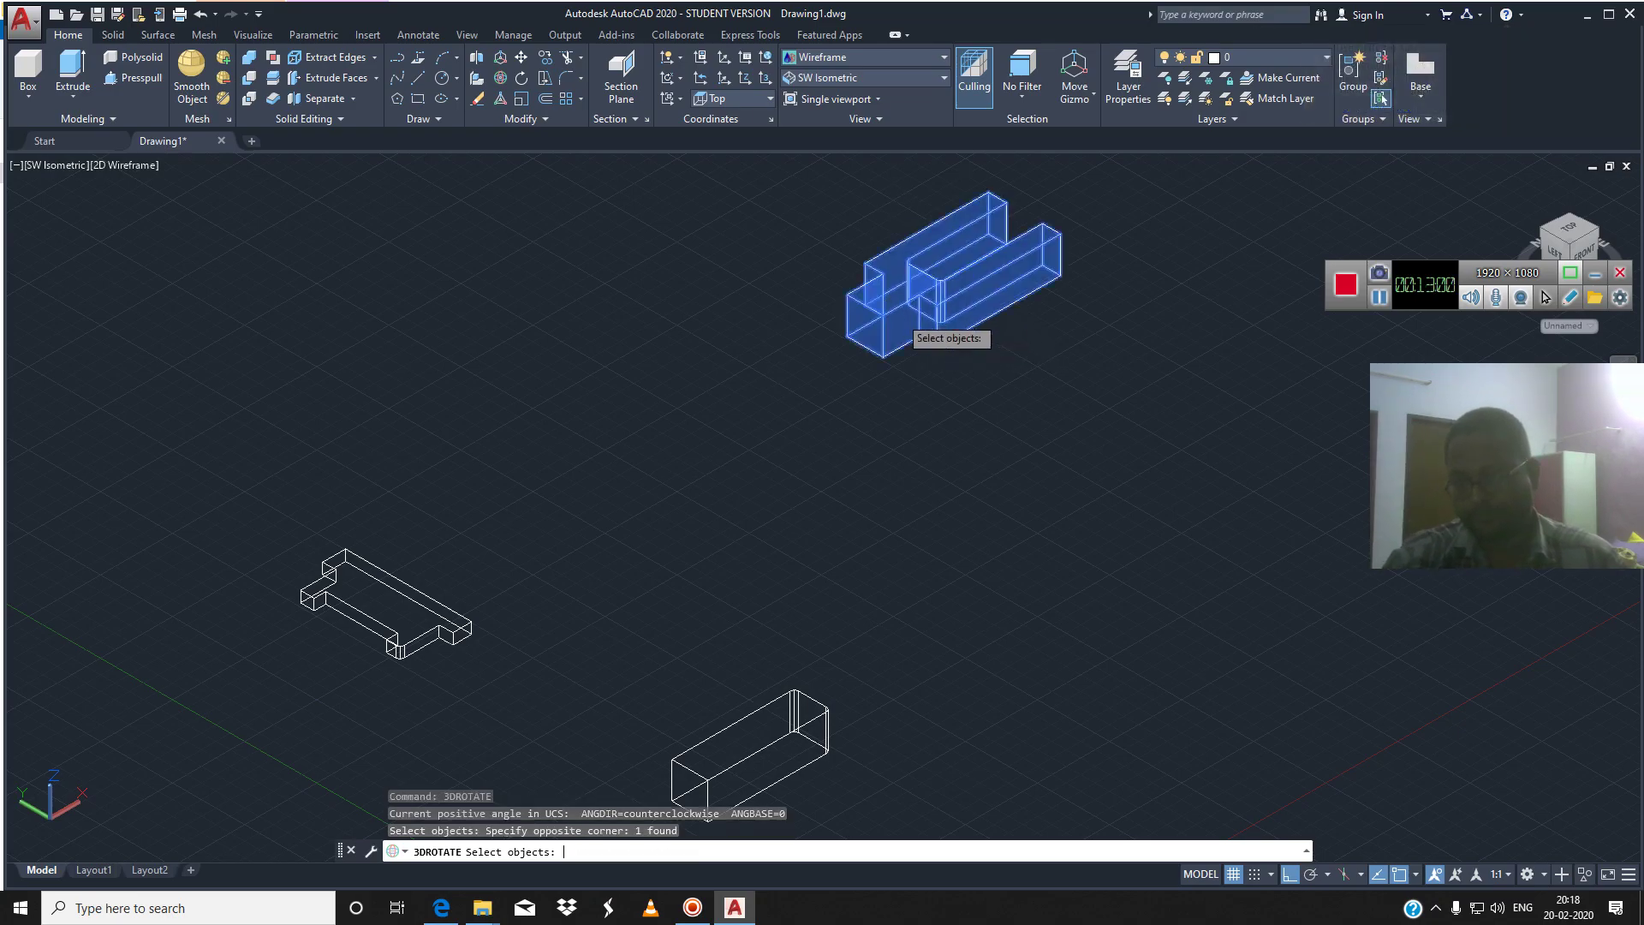
key(Return)
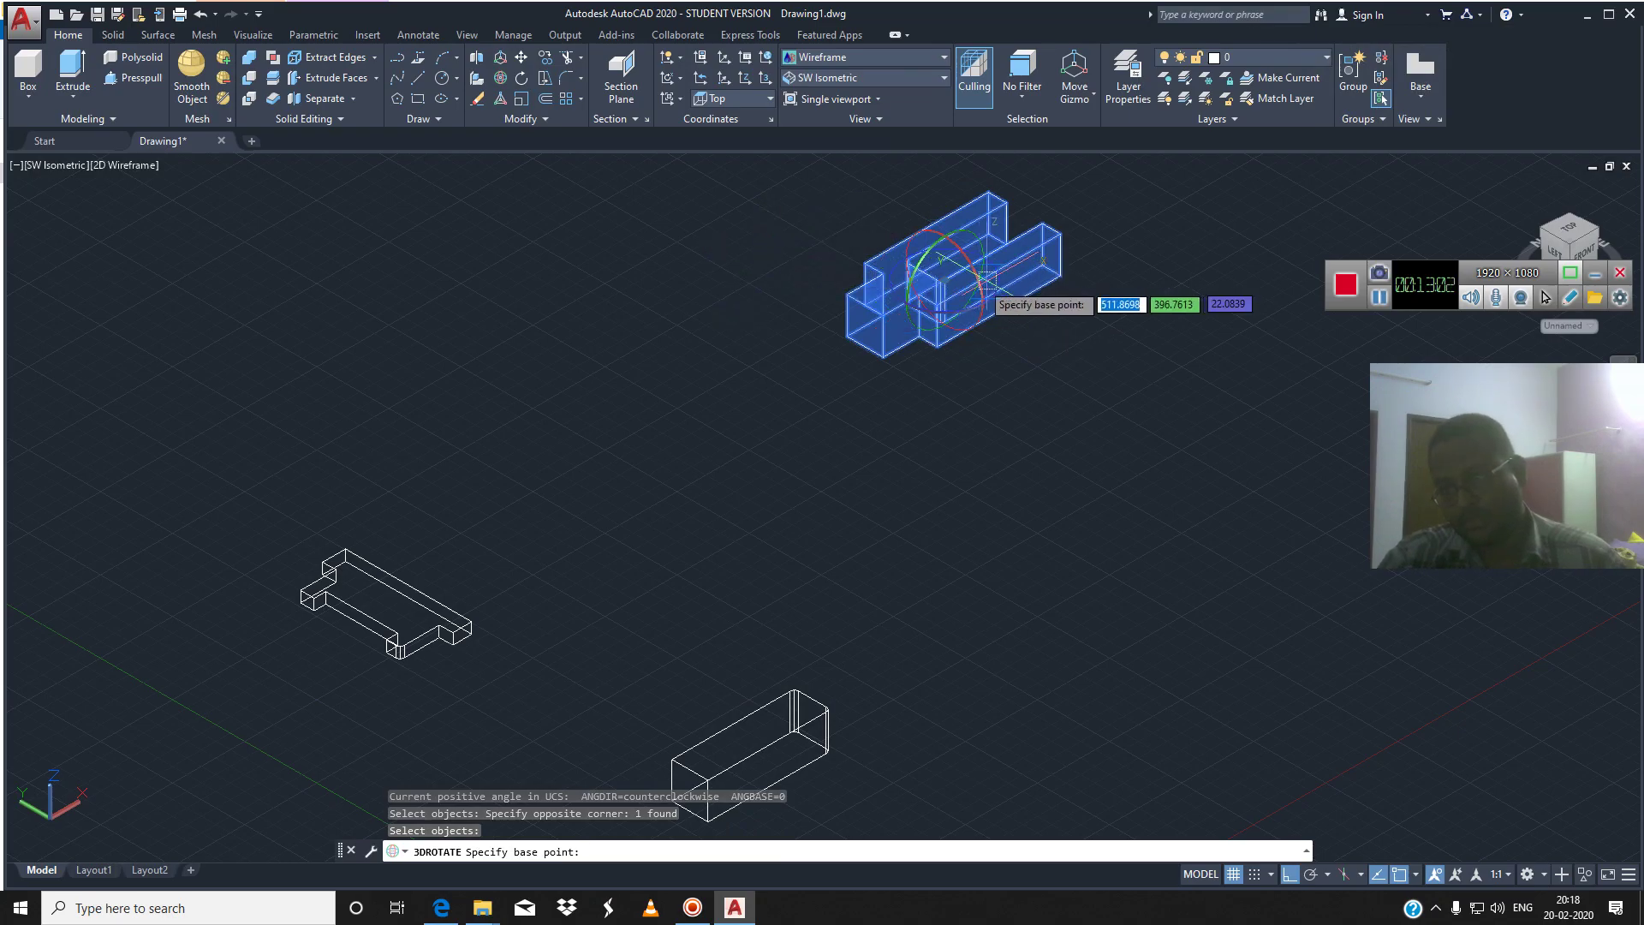
click(985, 280)
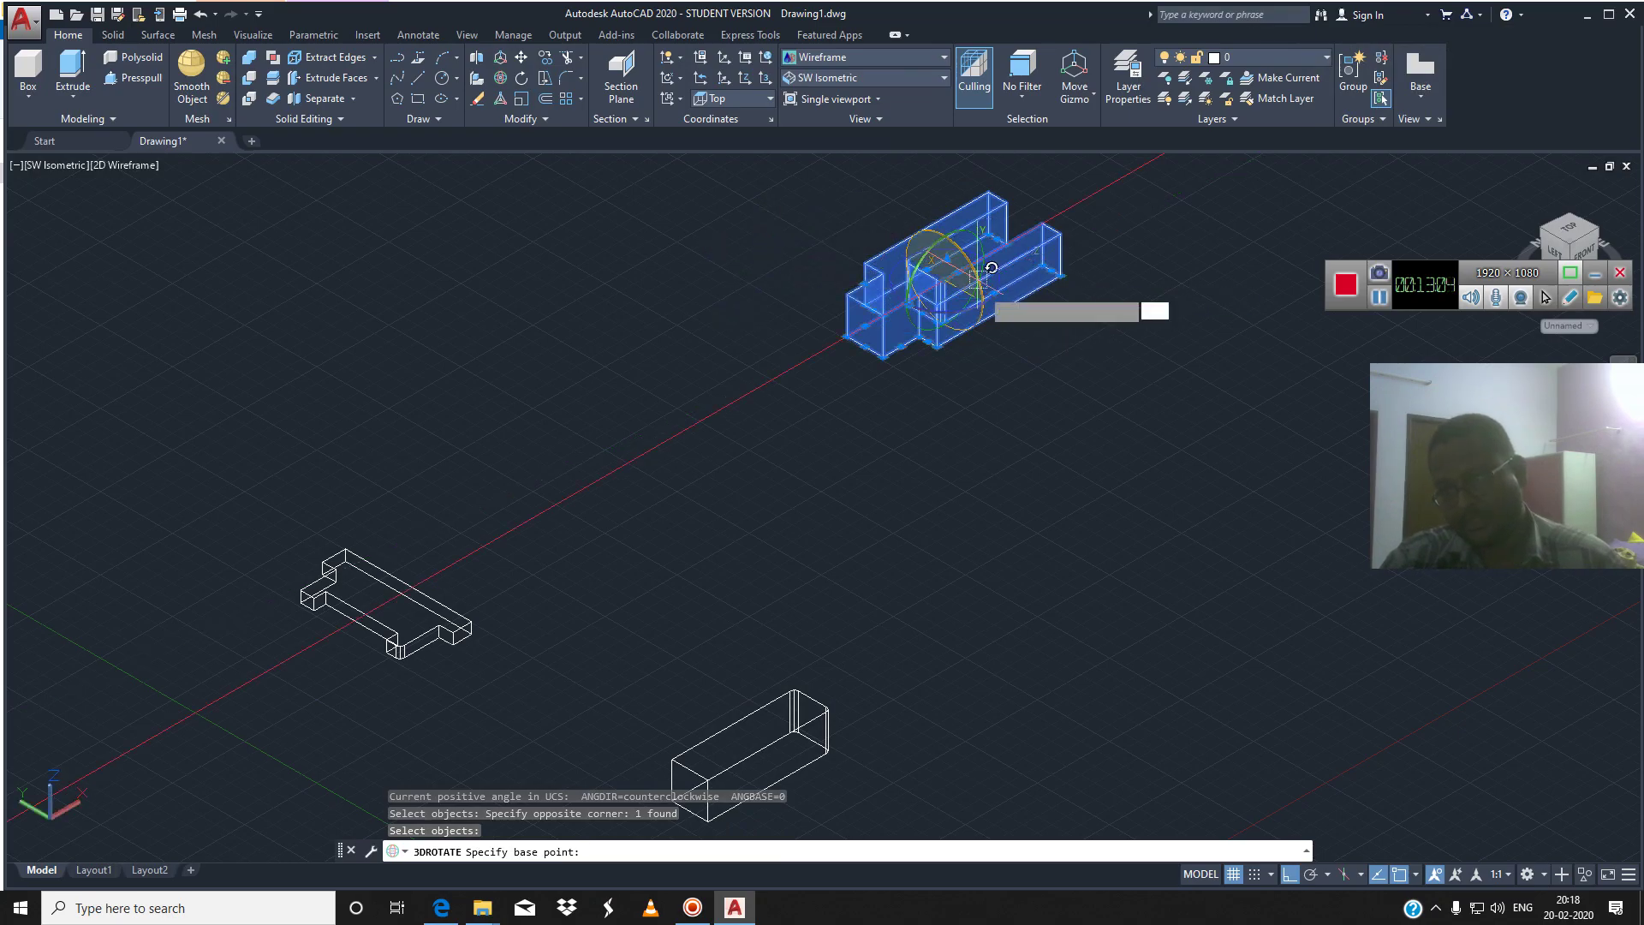
click(991, 268)
text(90)
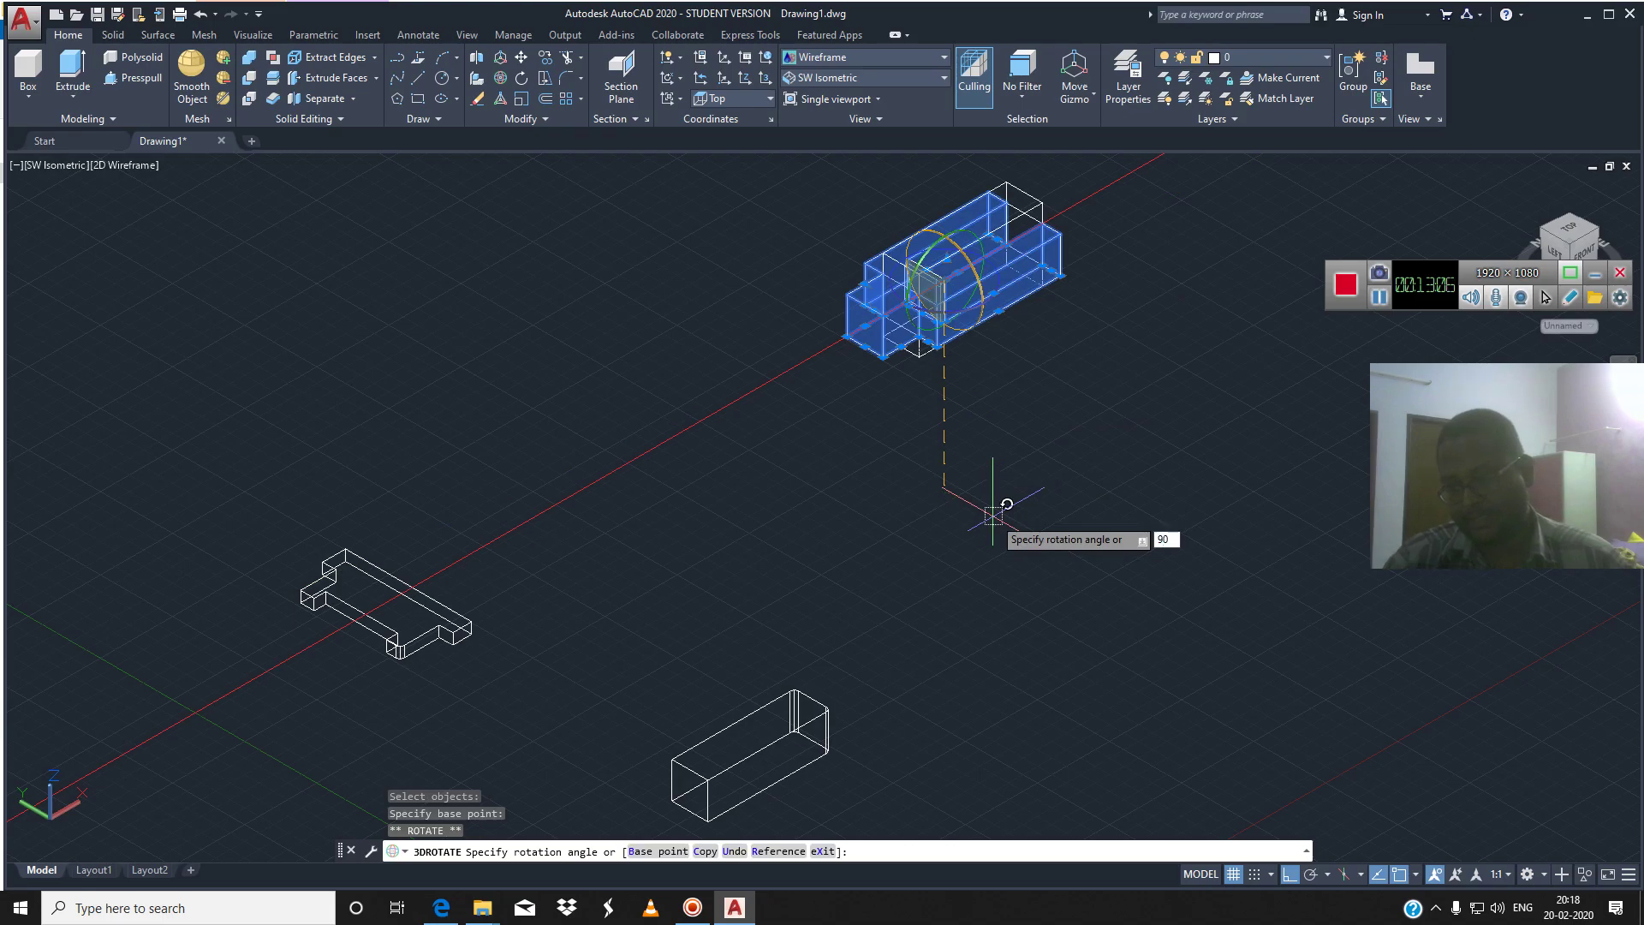
key(Return)
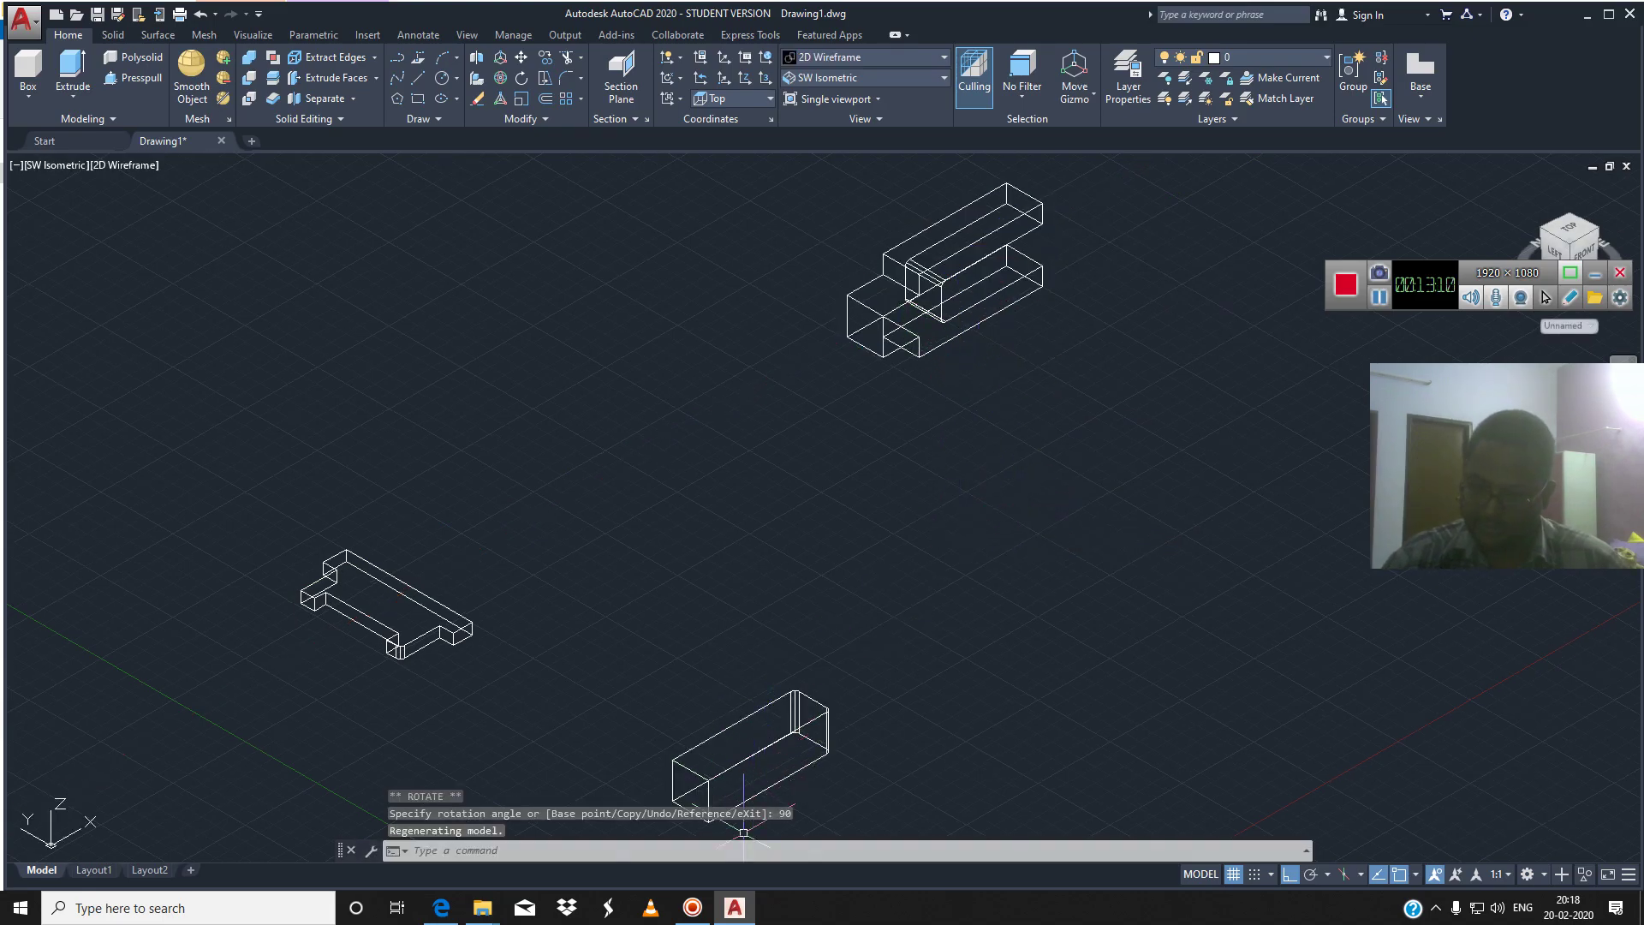
text(mo)
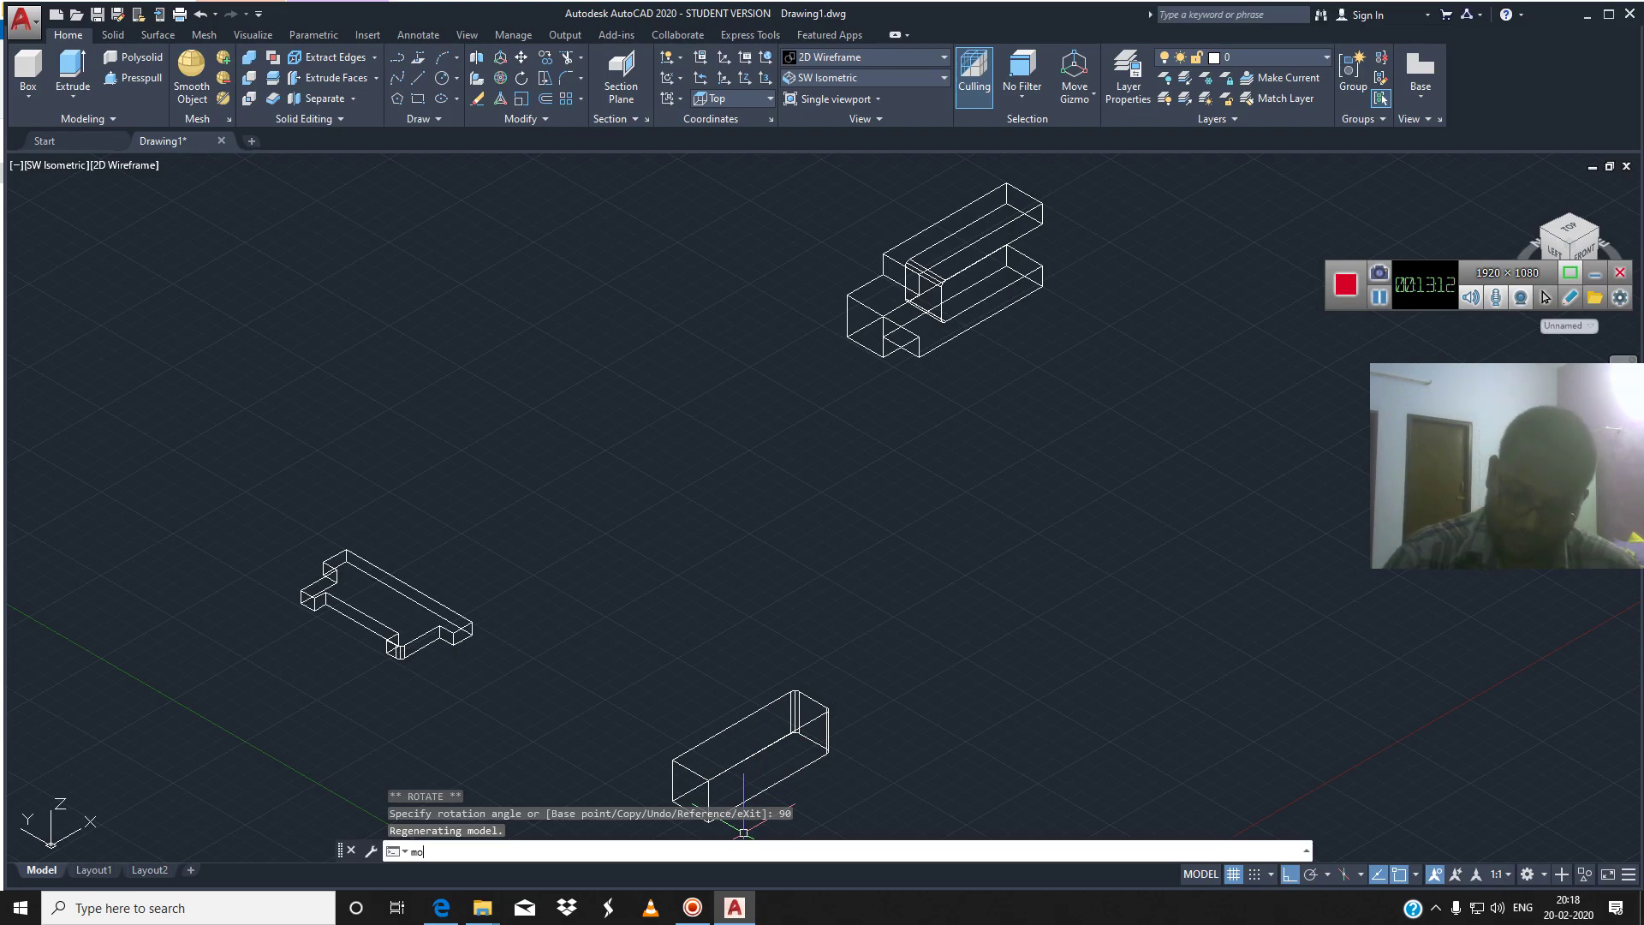
text(e)
key(Return)
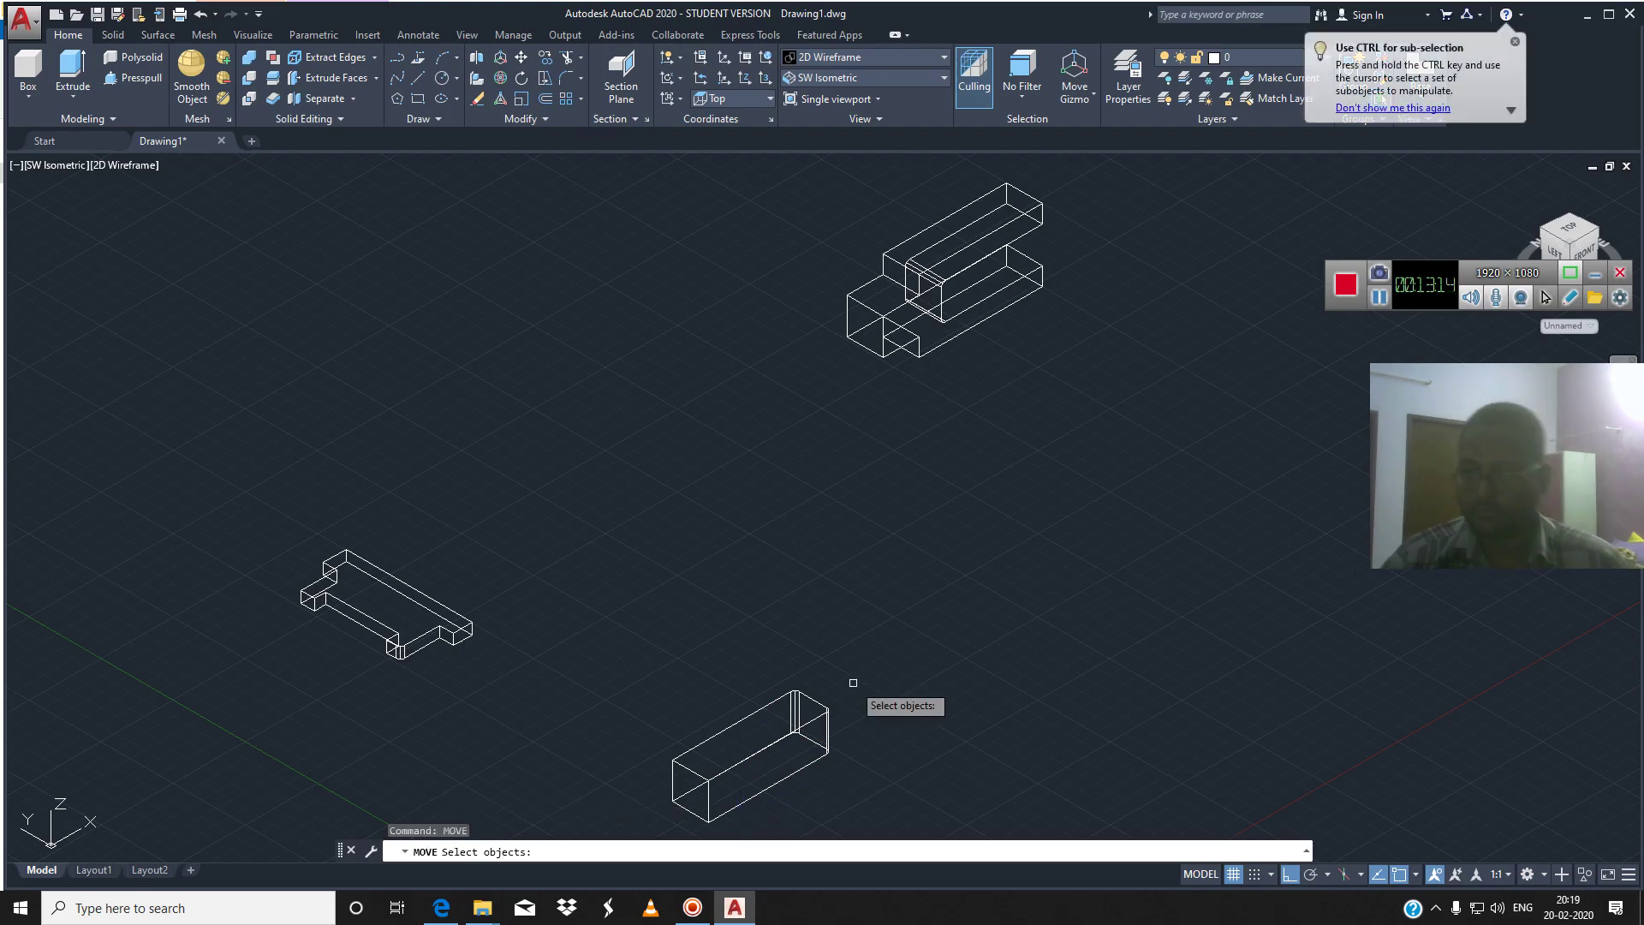
Move the rotated upper-right solid down onto the left bracket piece
click(888, 326)
click(888, 326)
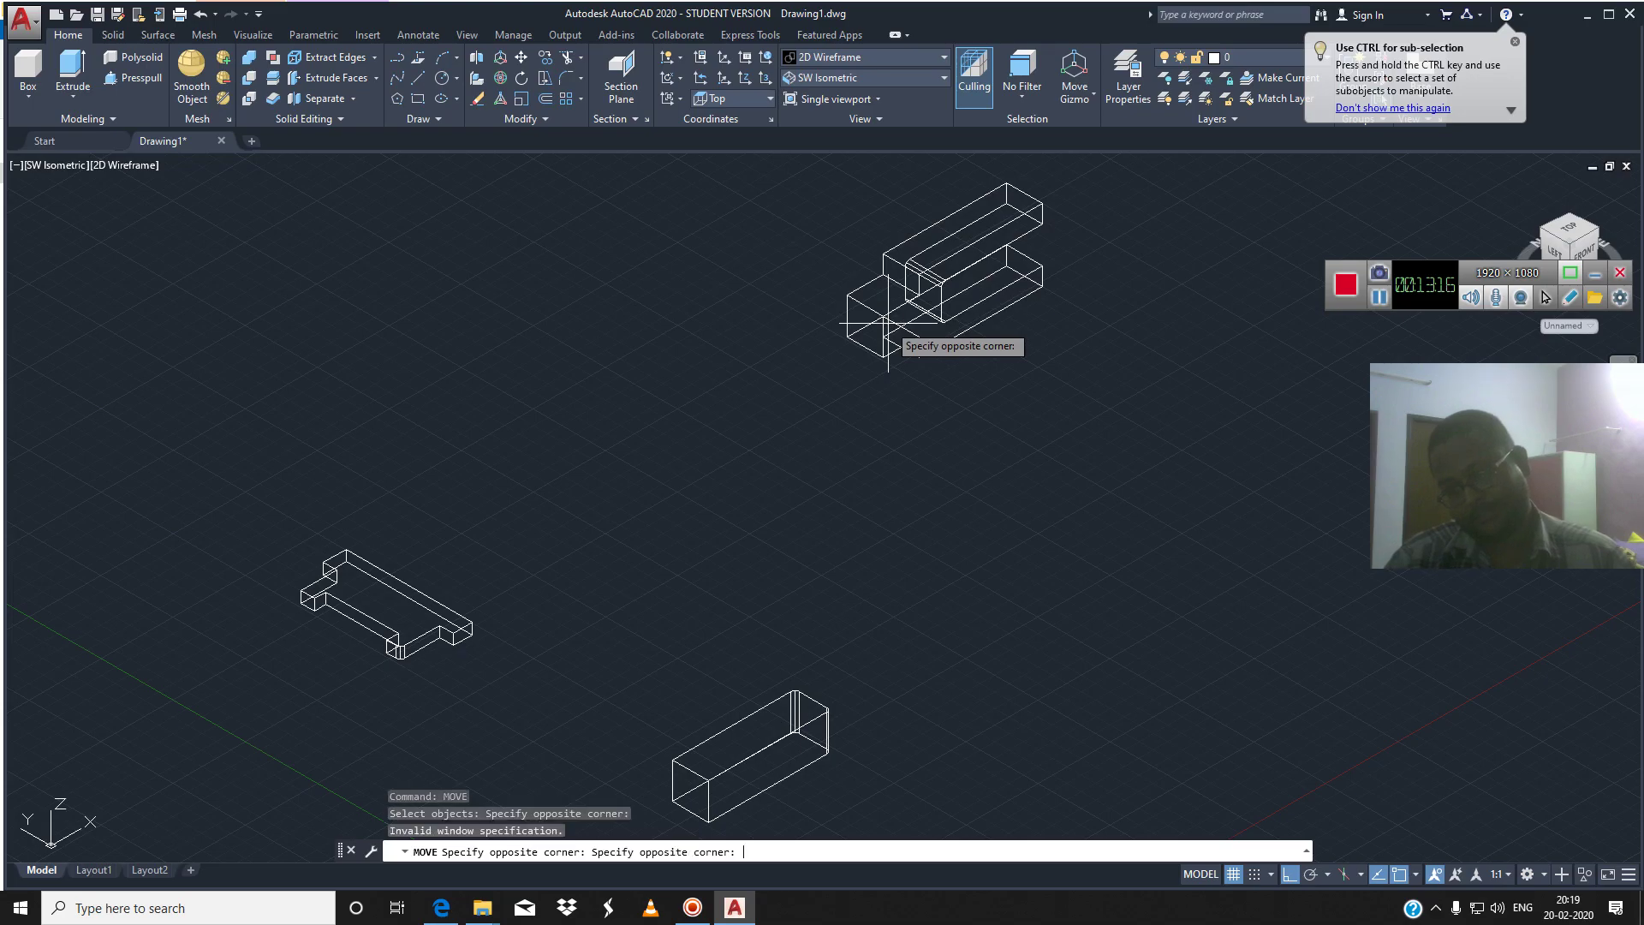
click(753, 291)
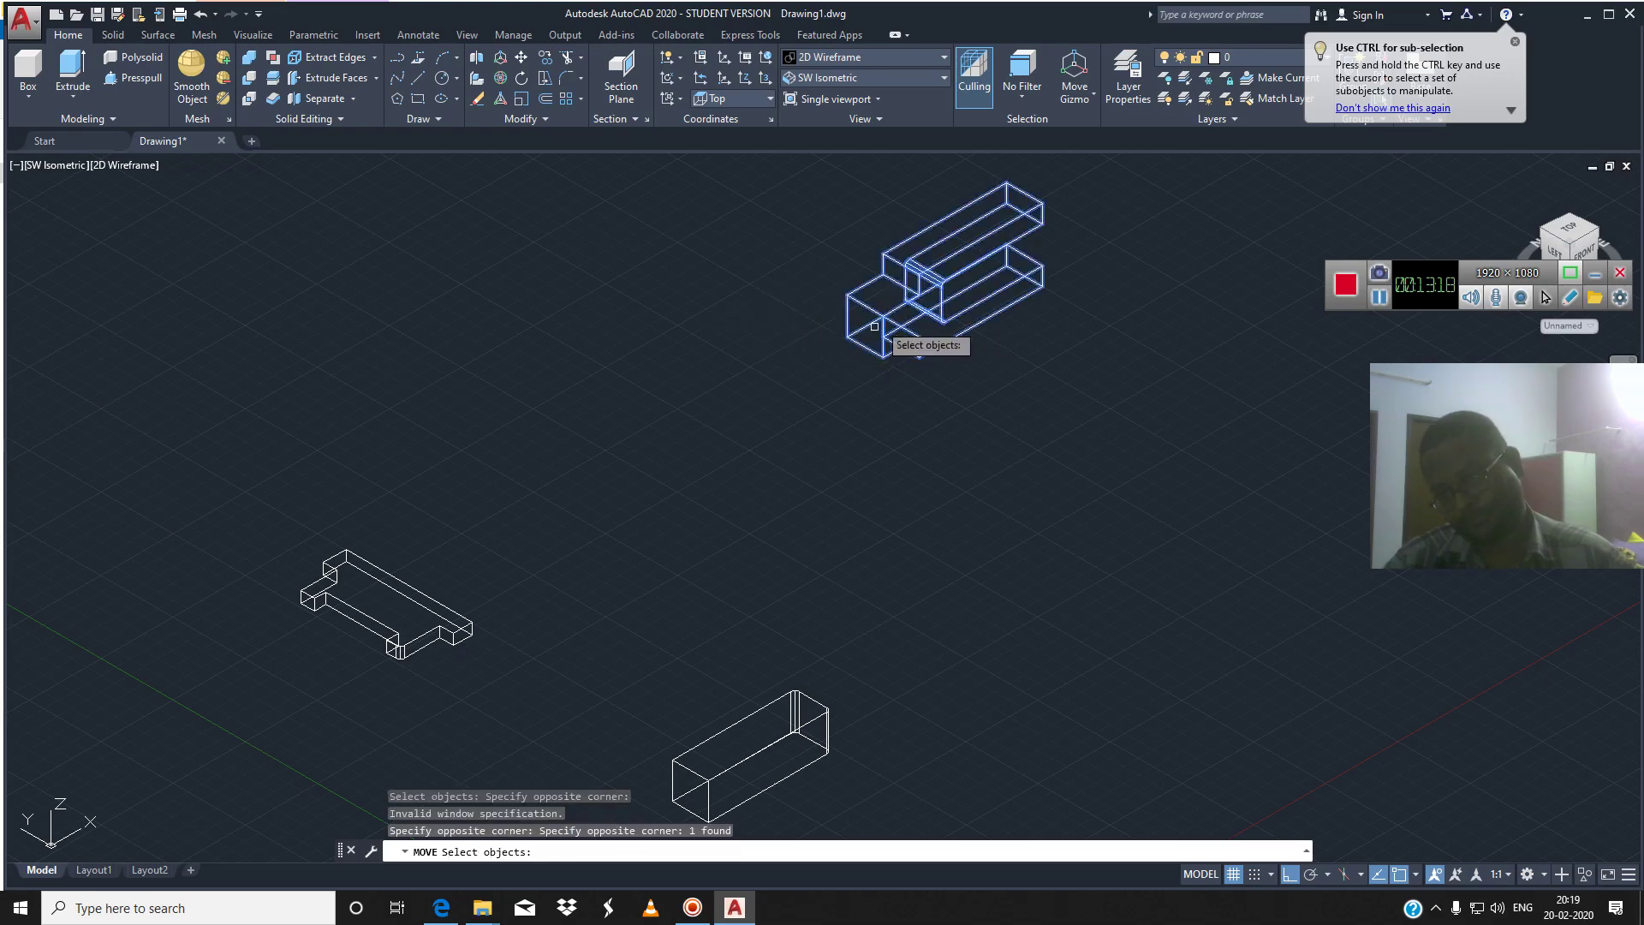
click(879, 320)
key(Return)
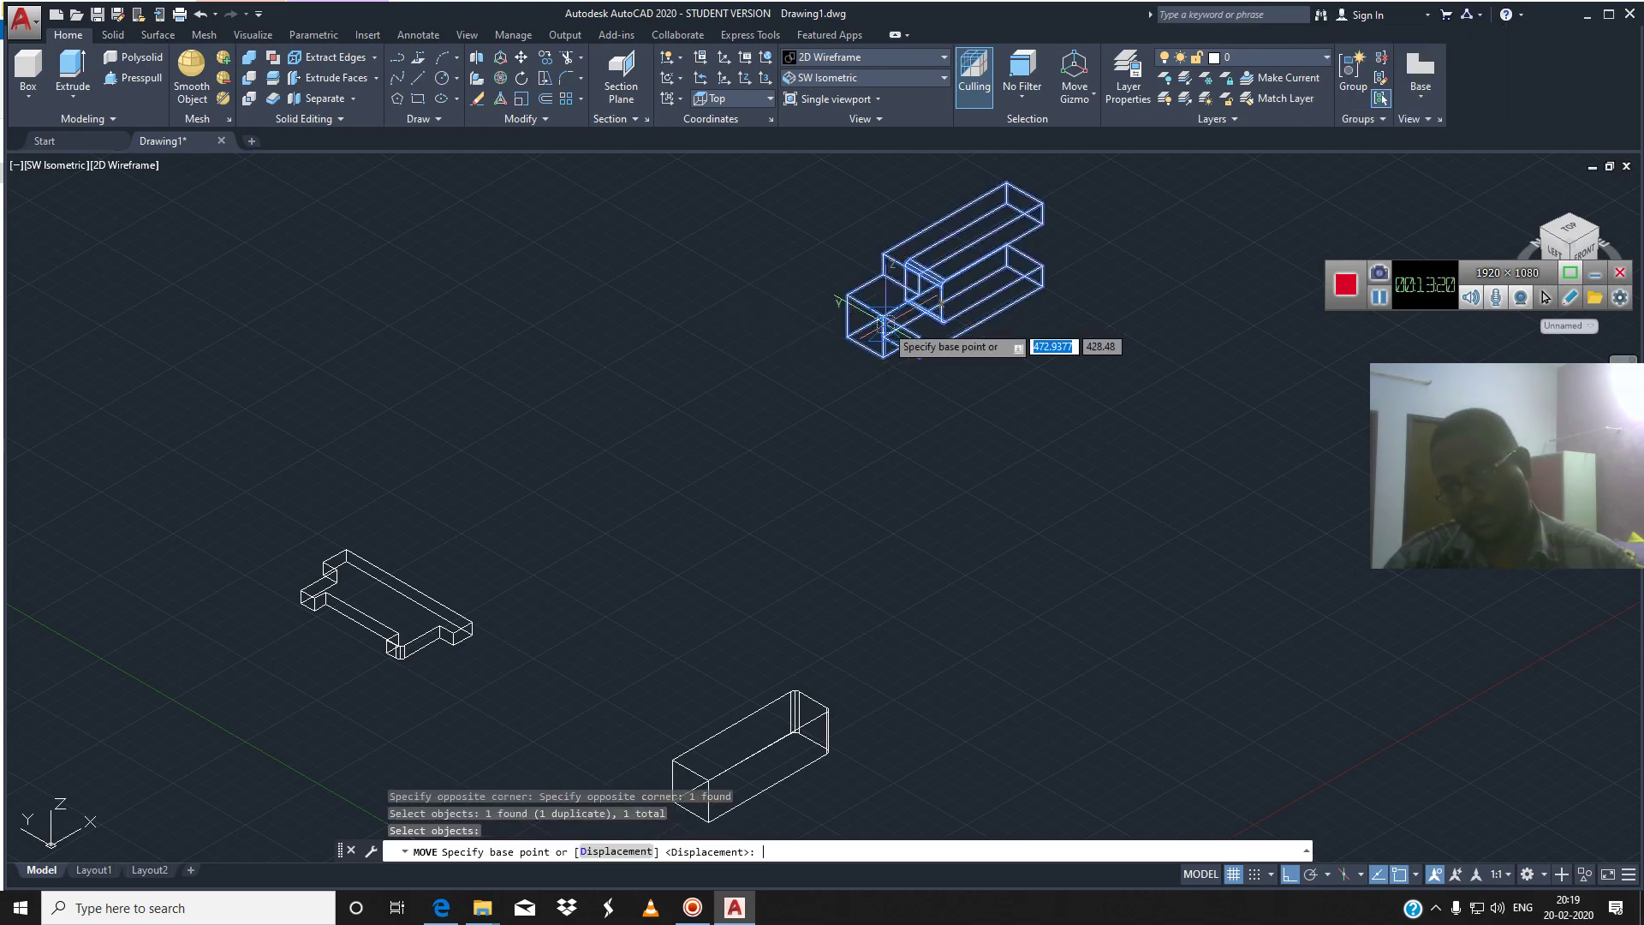
click(702, 533)
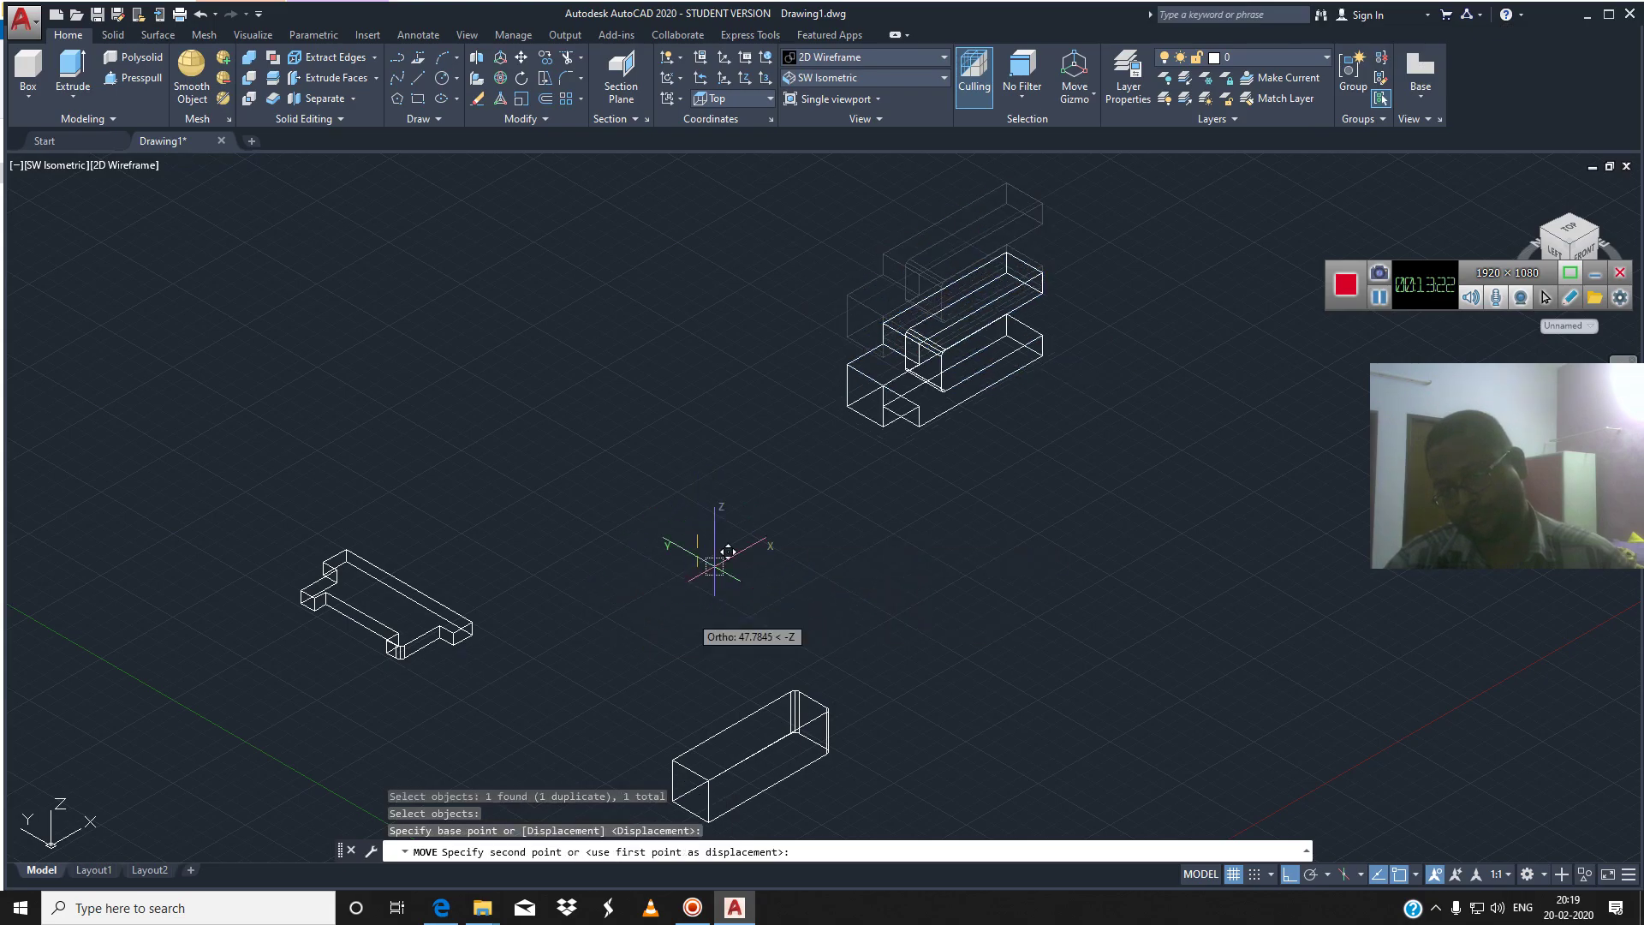
click(437, 766)
scroll(653, 430, up, 4)
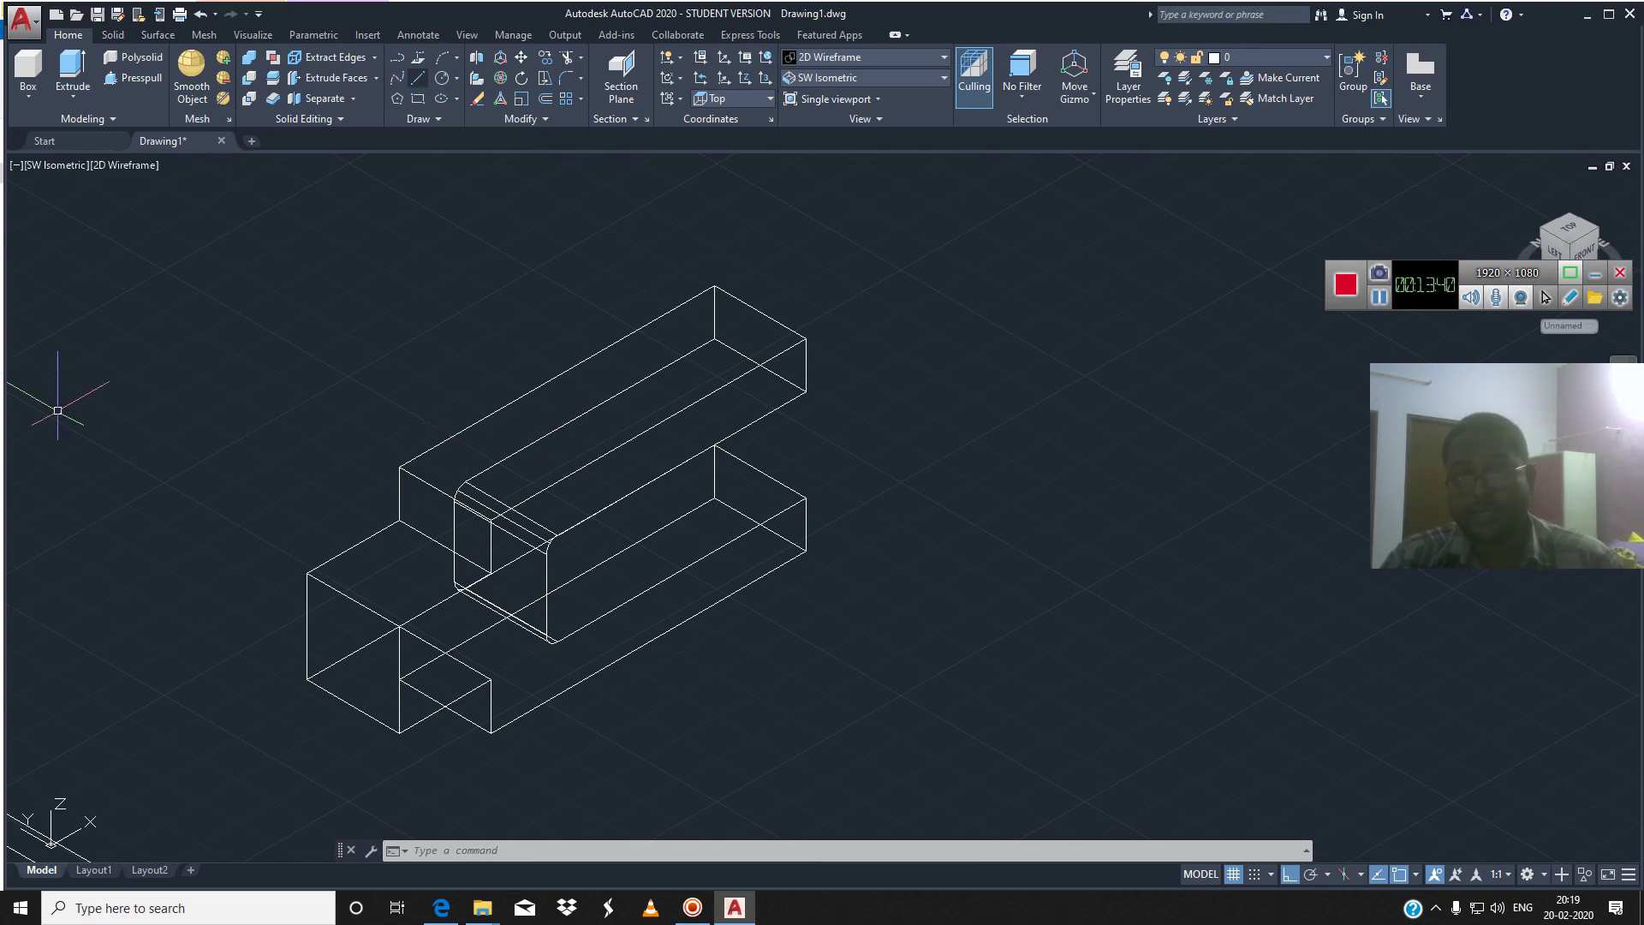
click(418, 77)
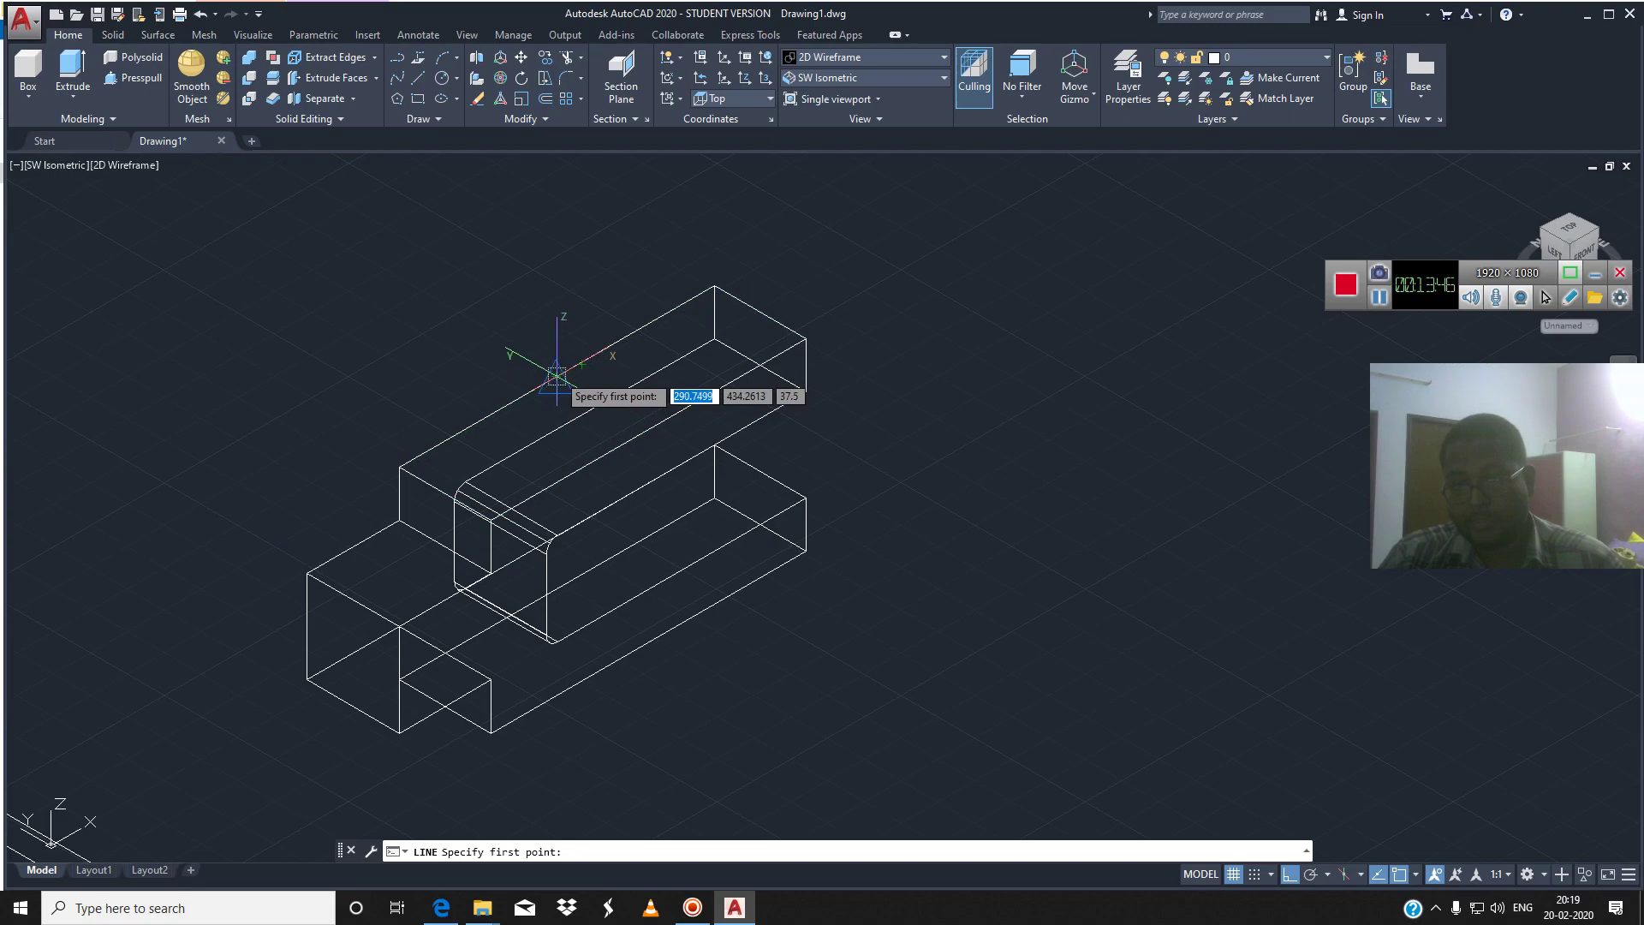
Pick the line's start point on the upper box's top edge, then search Windows for 'cal'
click(556, 377)
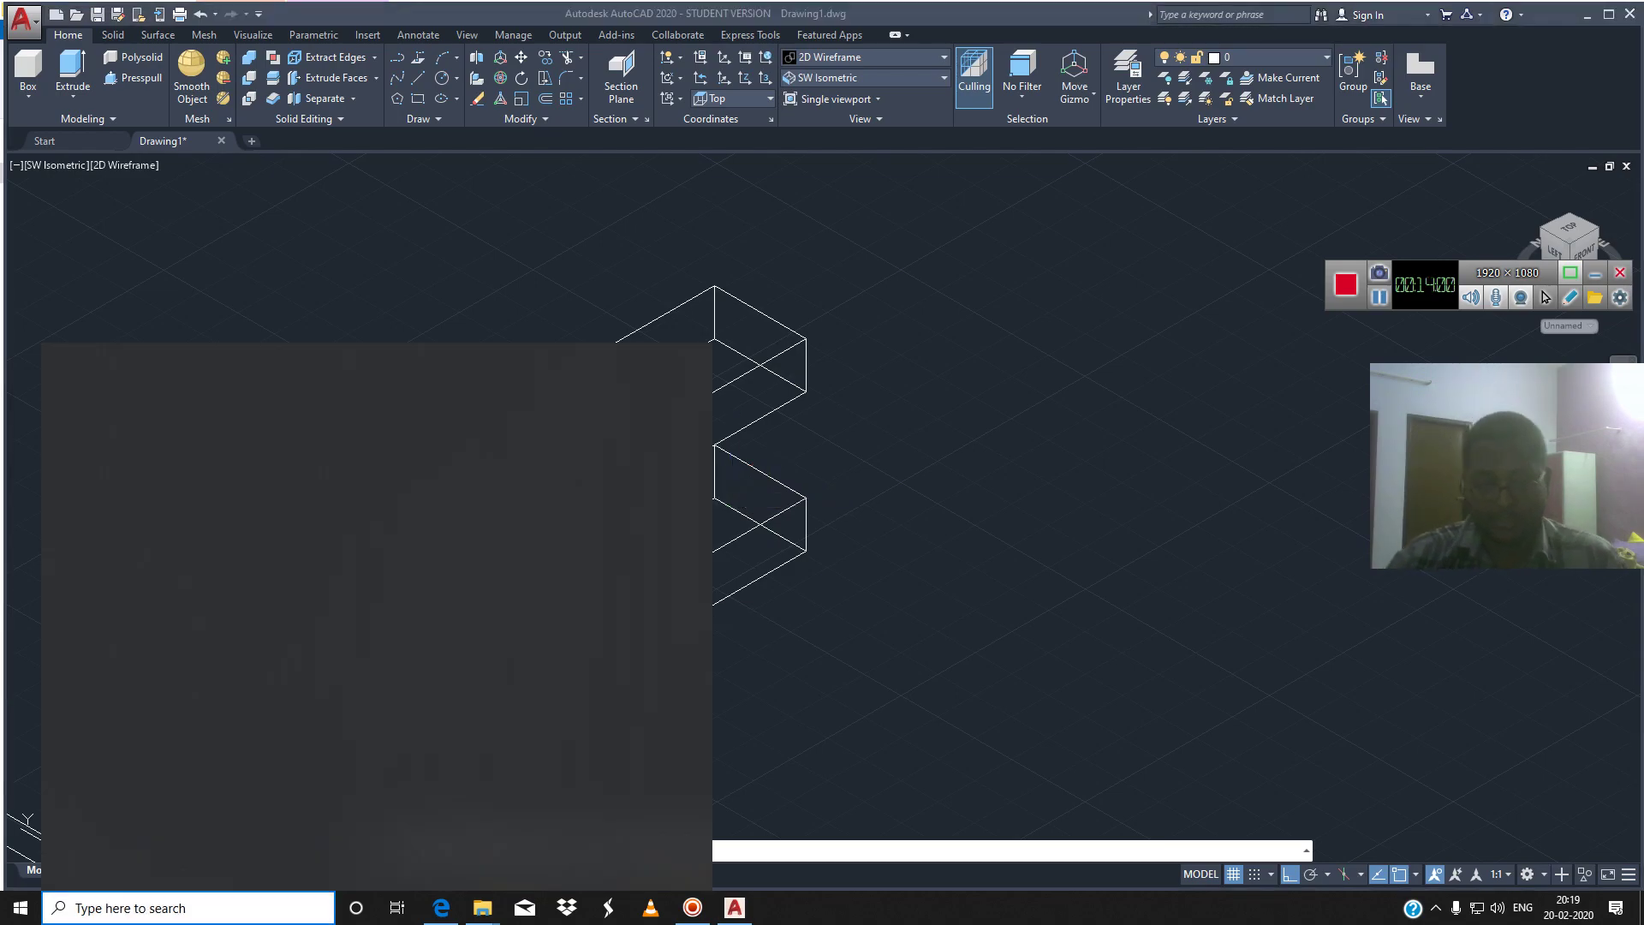
text(cal)
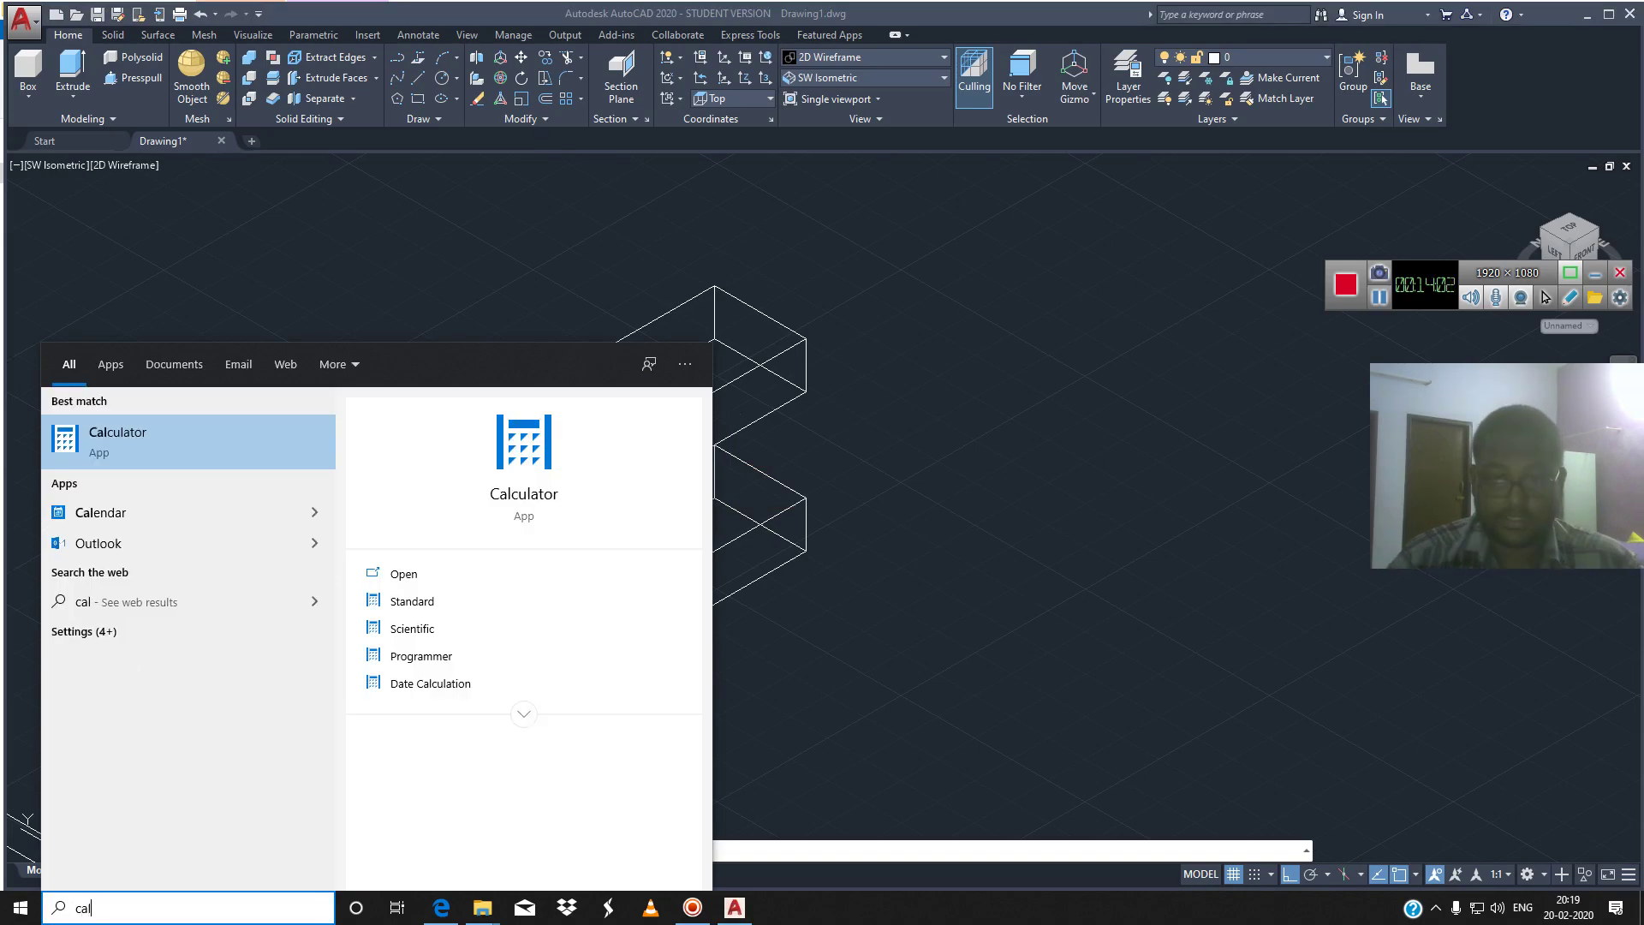
Compute (25 − 7.5) ÷ 2 = 8.75 in Windows Calculator, then return to the drawing
key(Return)
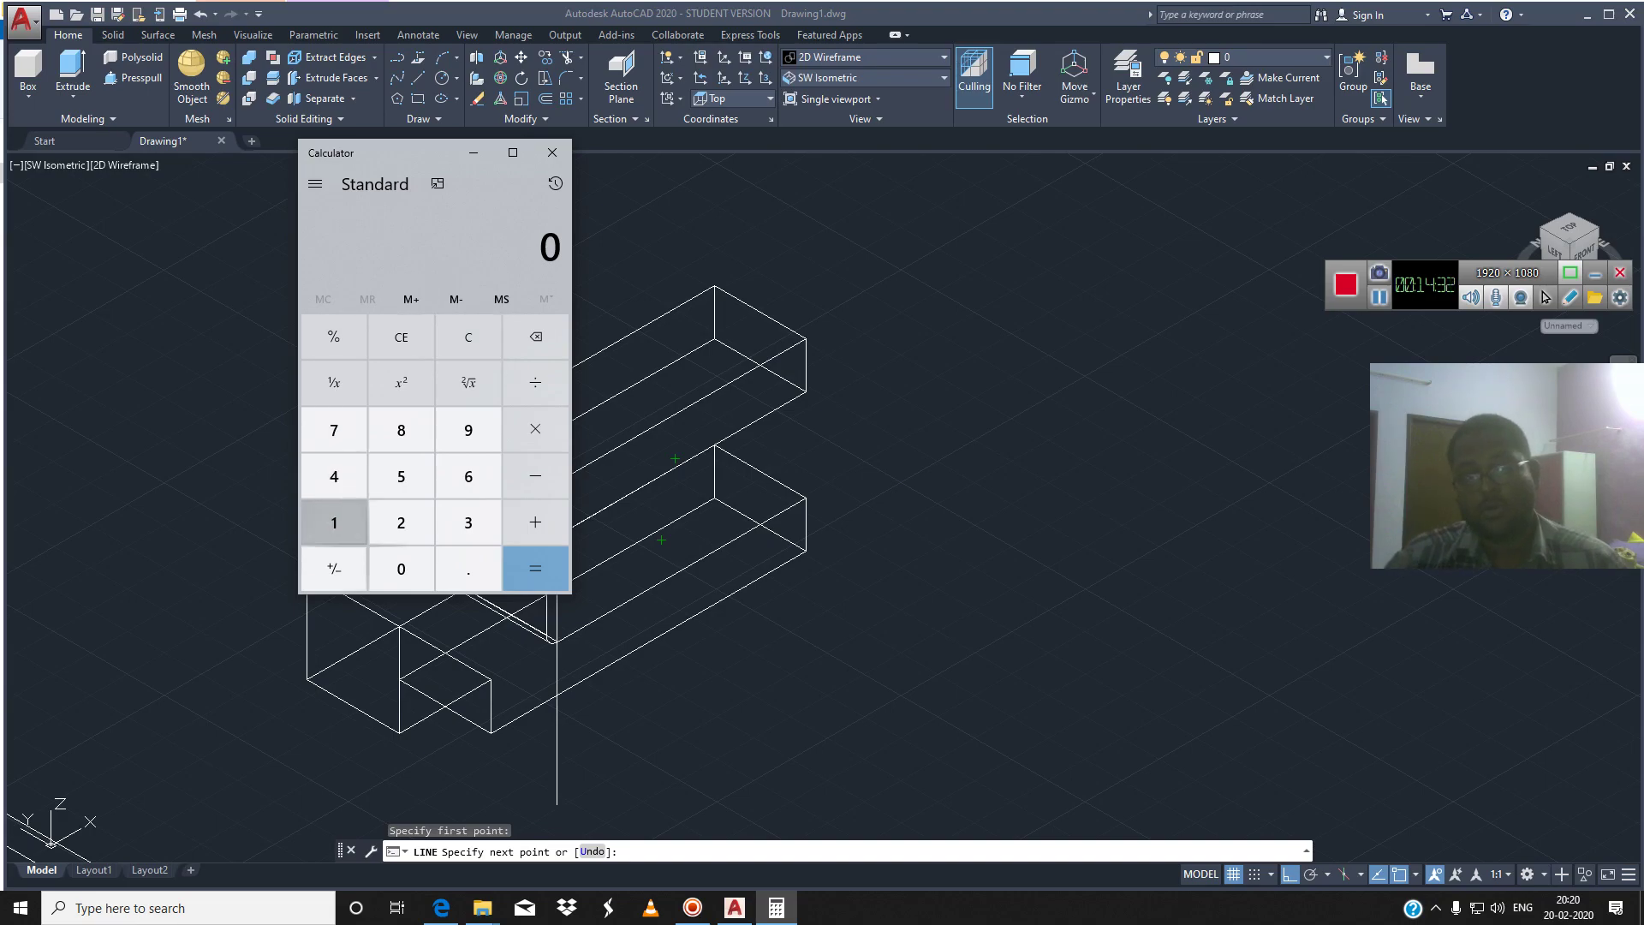
click(401, 523)
click(401, 476)
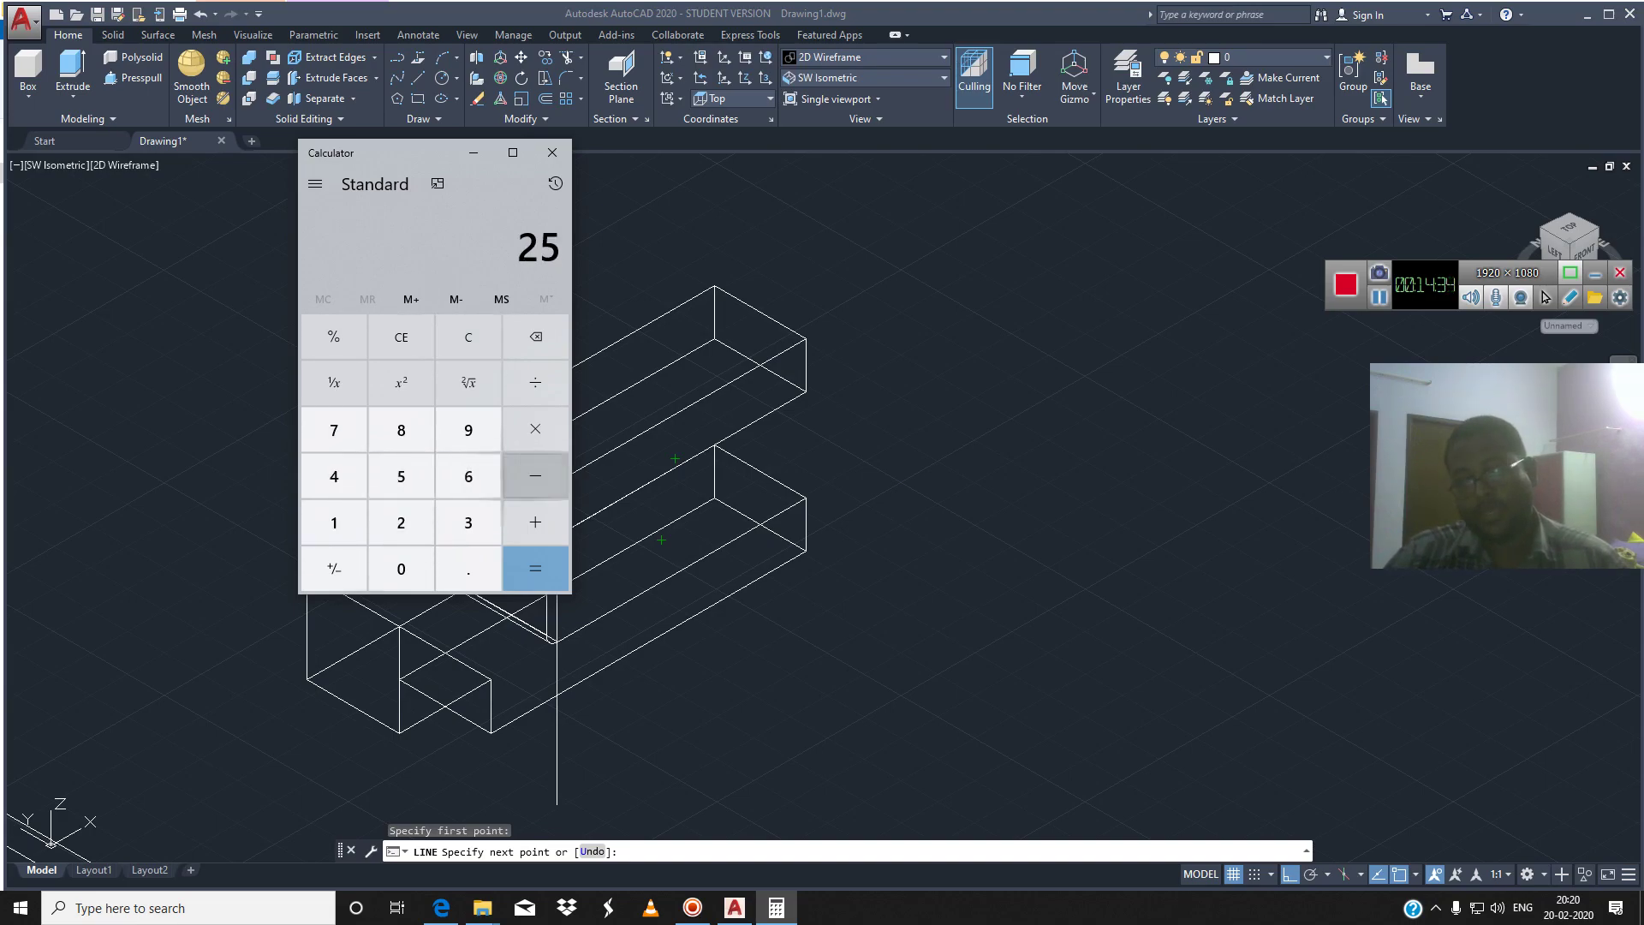
click(535, 476)
click(334, 430)
click(468, 568)
click(401, 476)
click(535, 568)
click(535, 382)
click(401, 522)
click(535, 569)
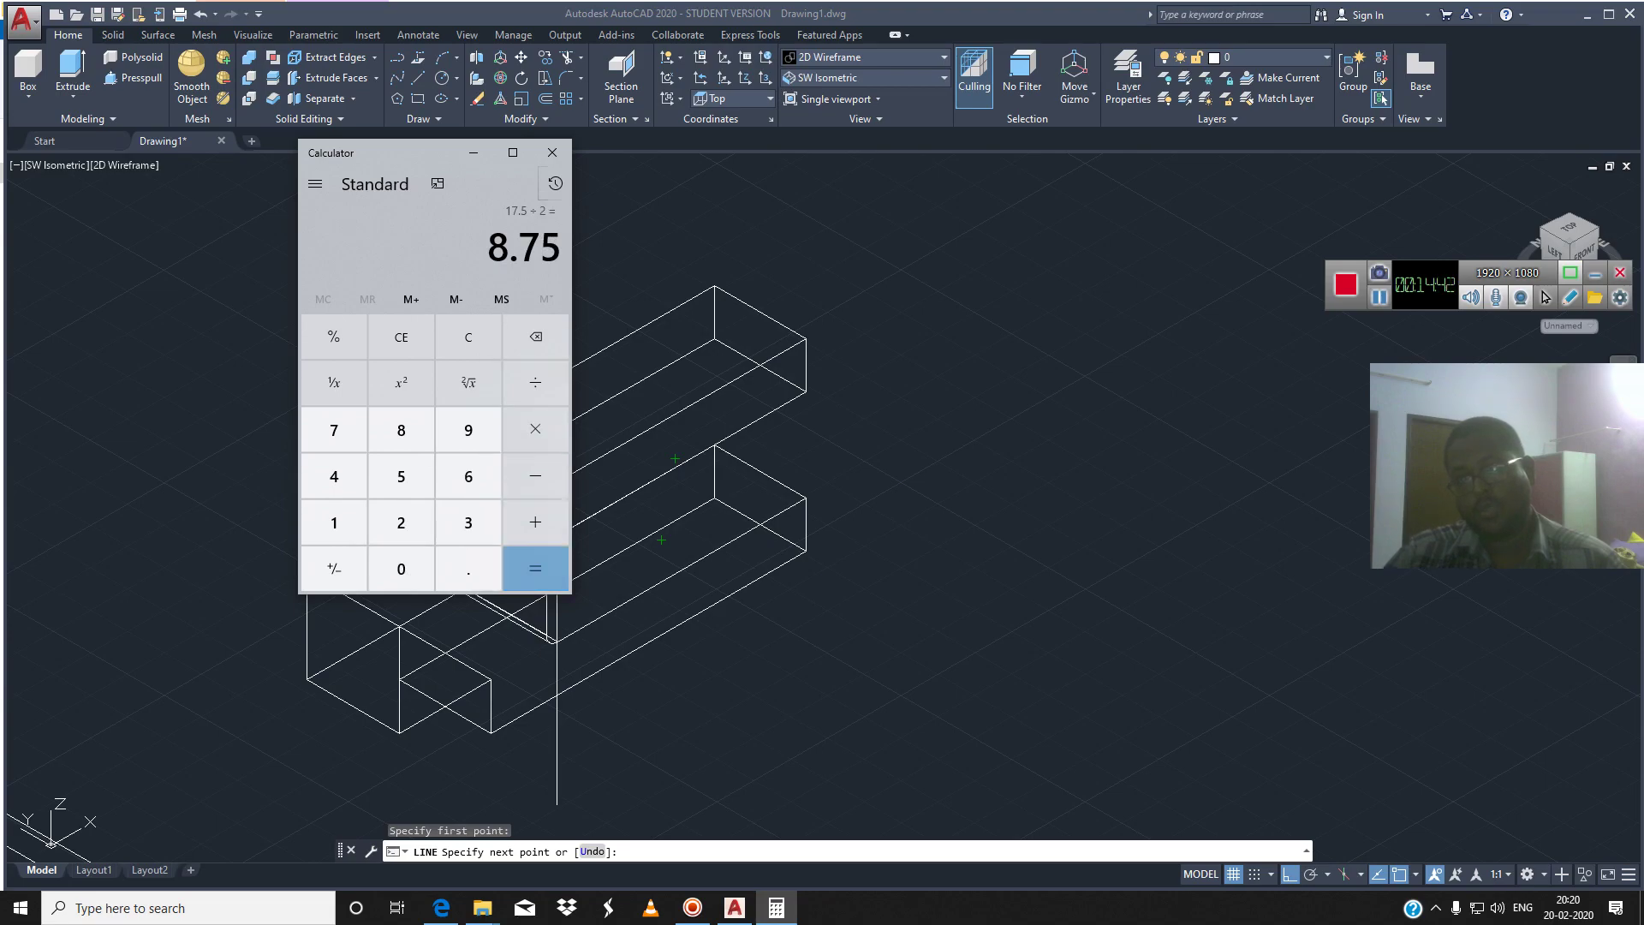
click(472, 152)
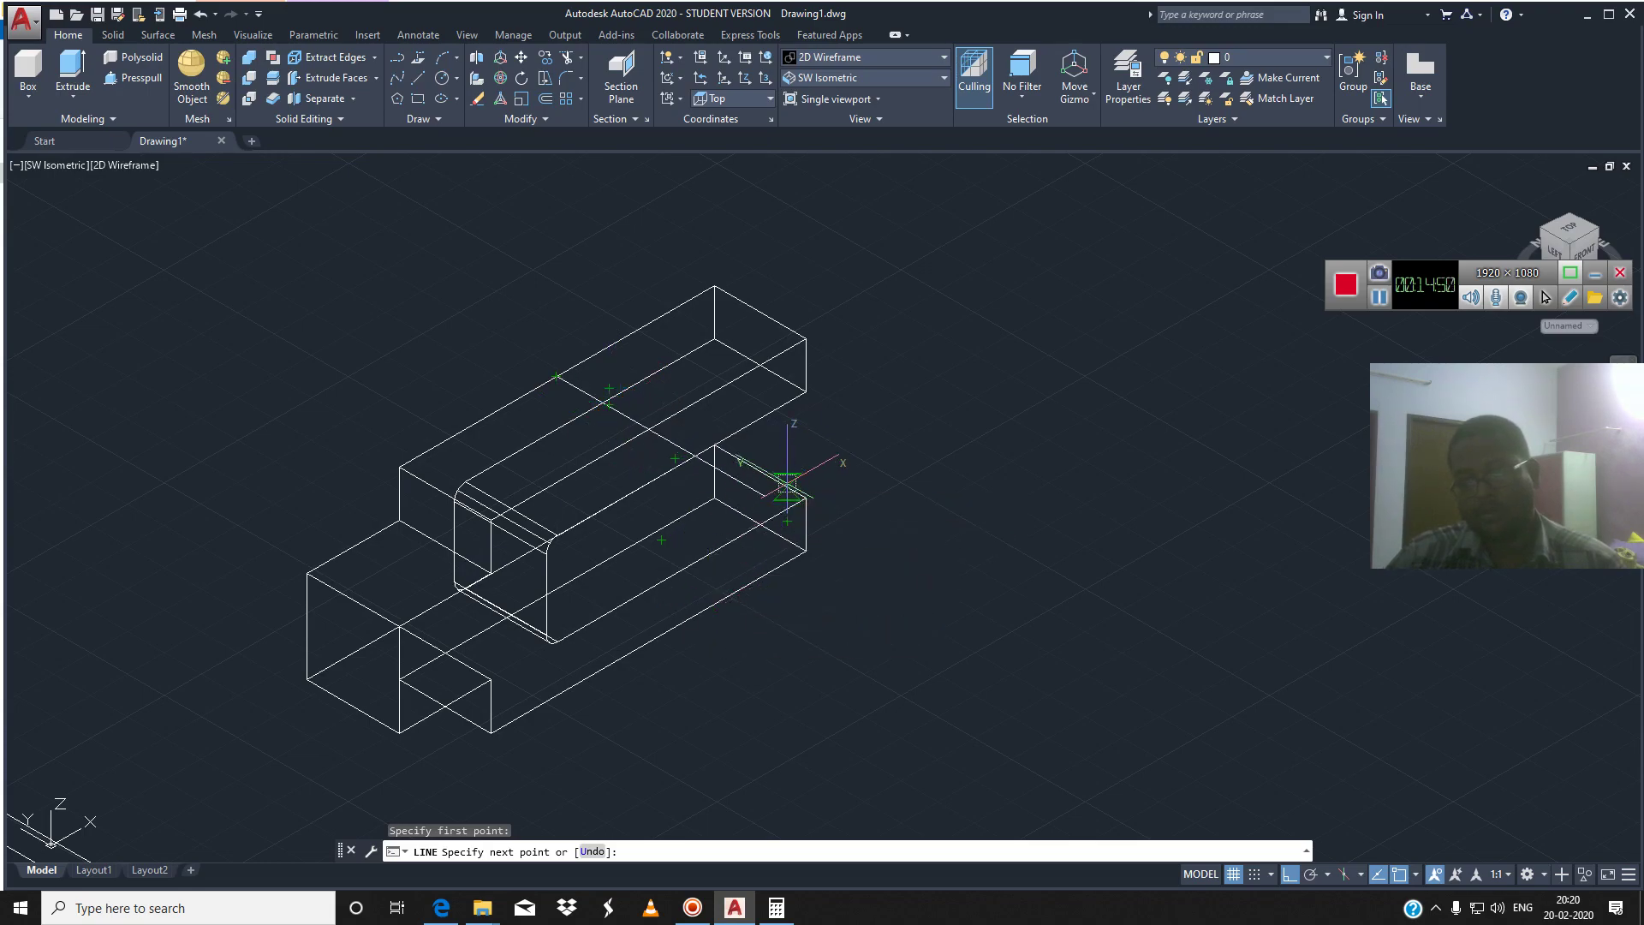
Draw an 87.5-unit line from the picked point and end LINE
text(87.5)
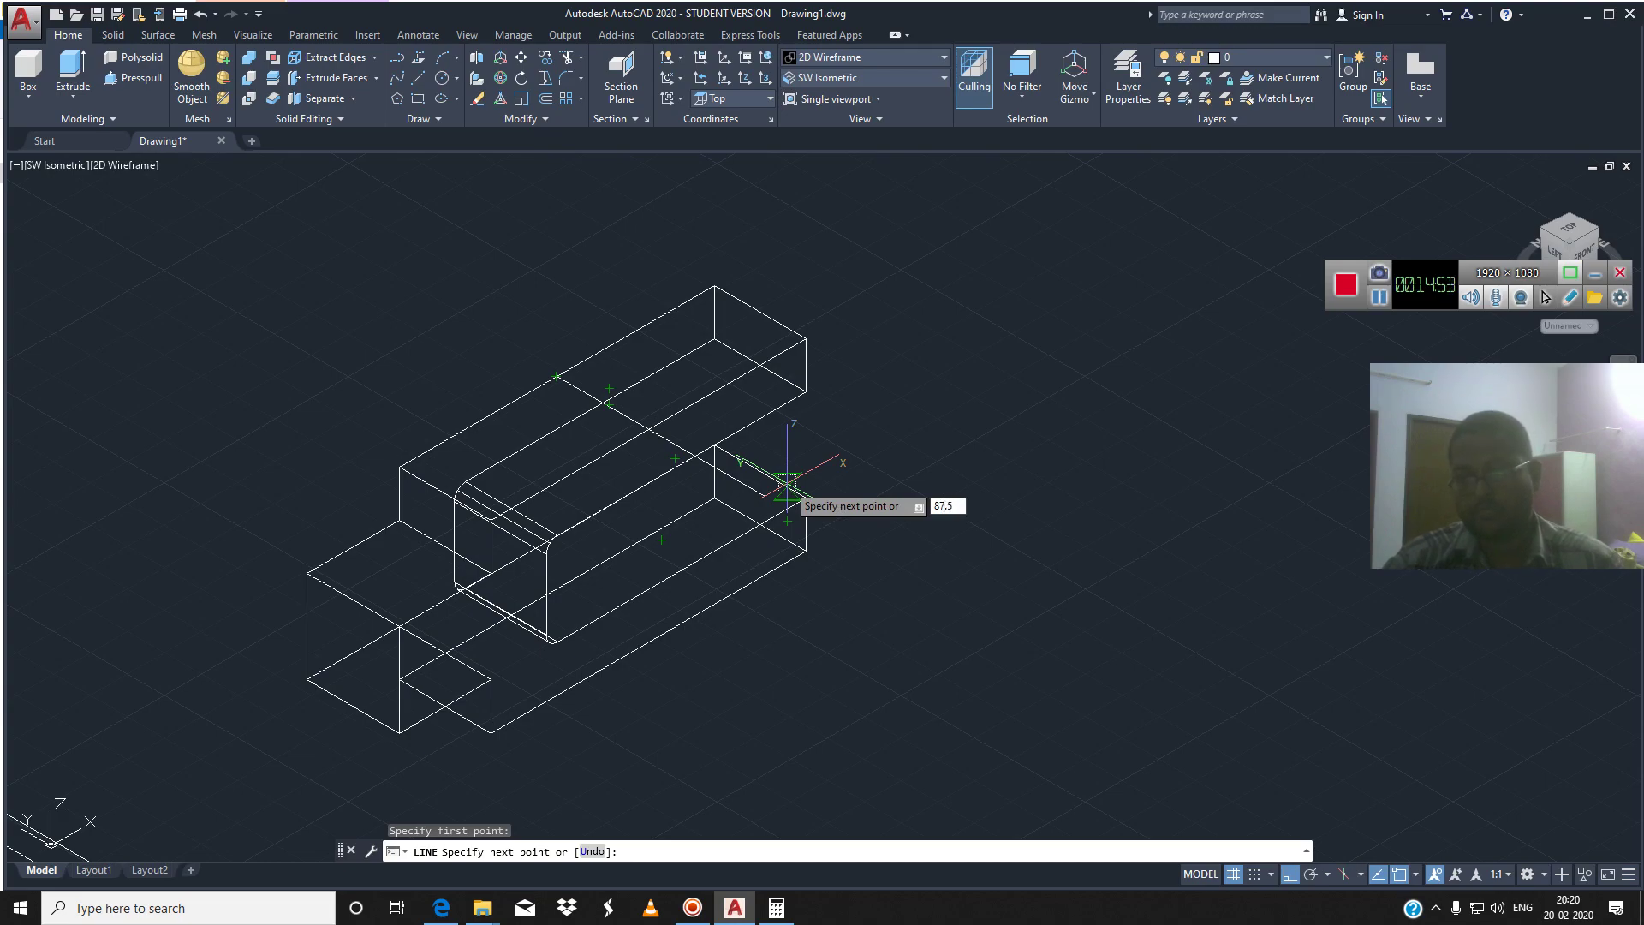
key(Return)
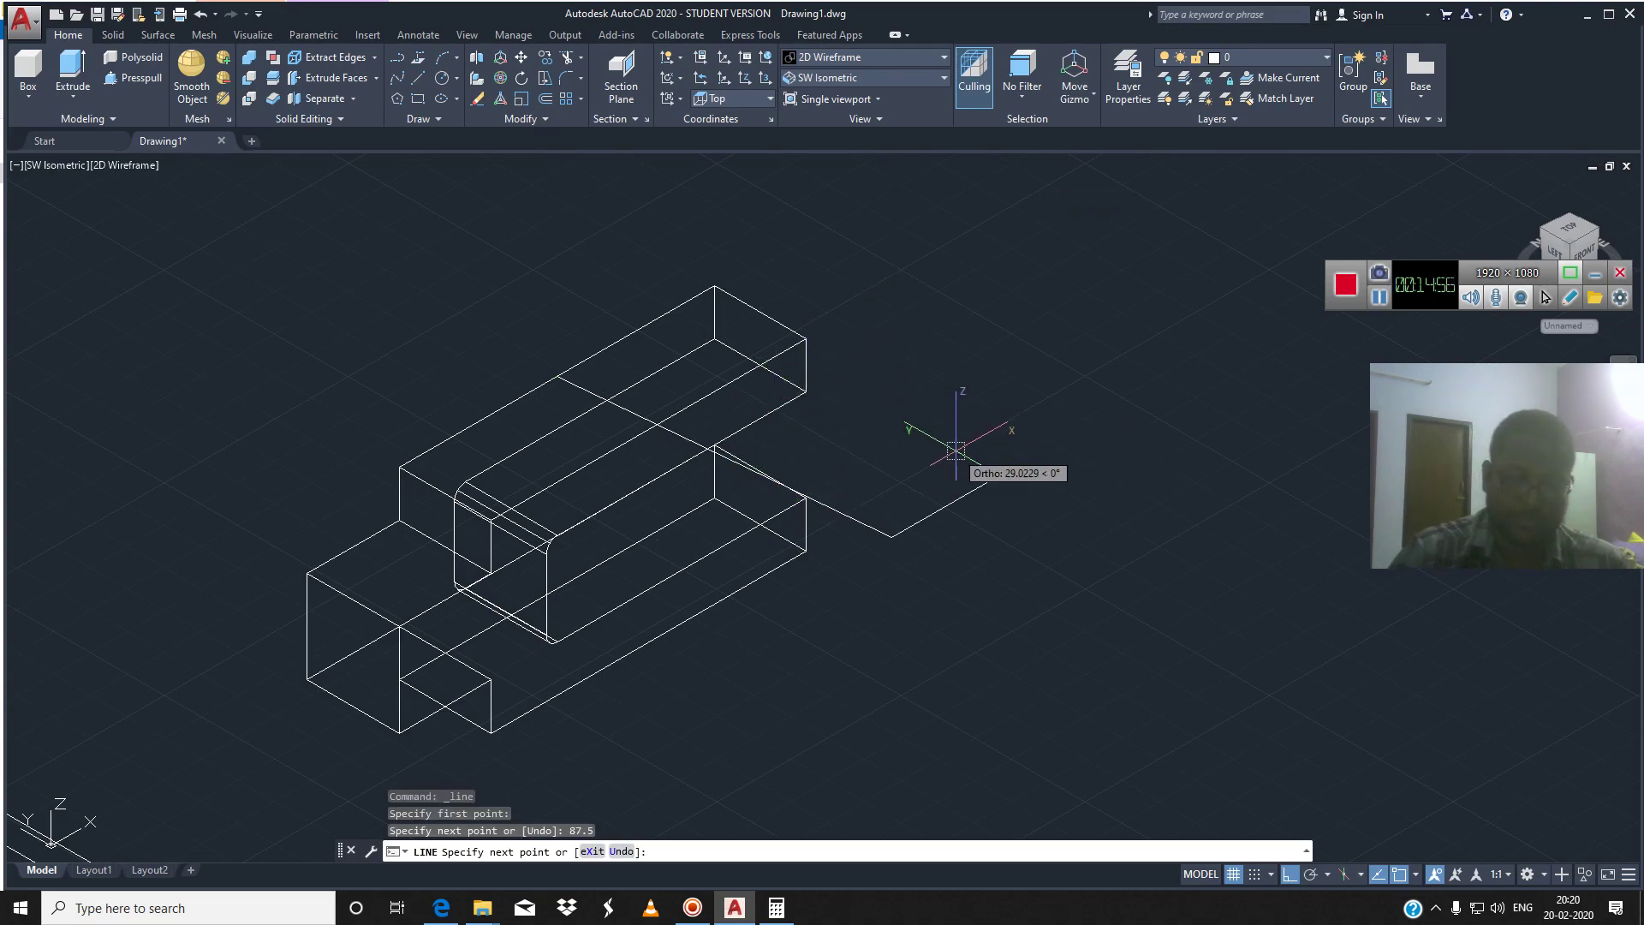
key(Escape)
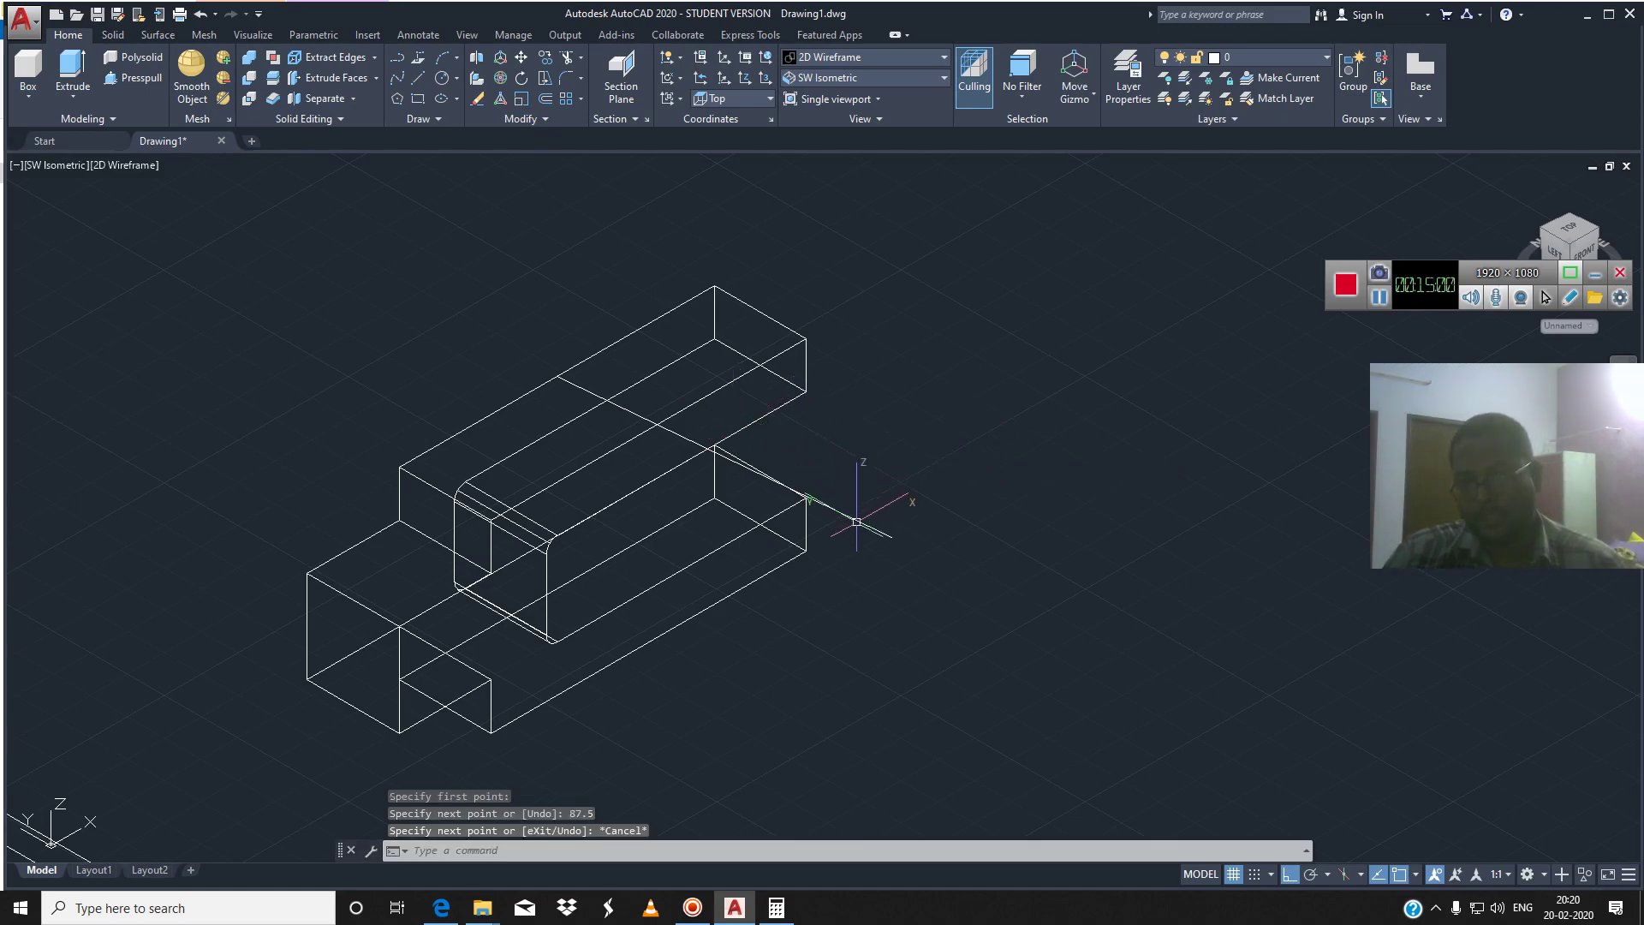
Delete the misplaced 87.5 line and start a new LINE with L
click(856, 521)
key(Delete)
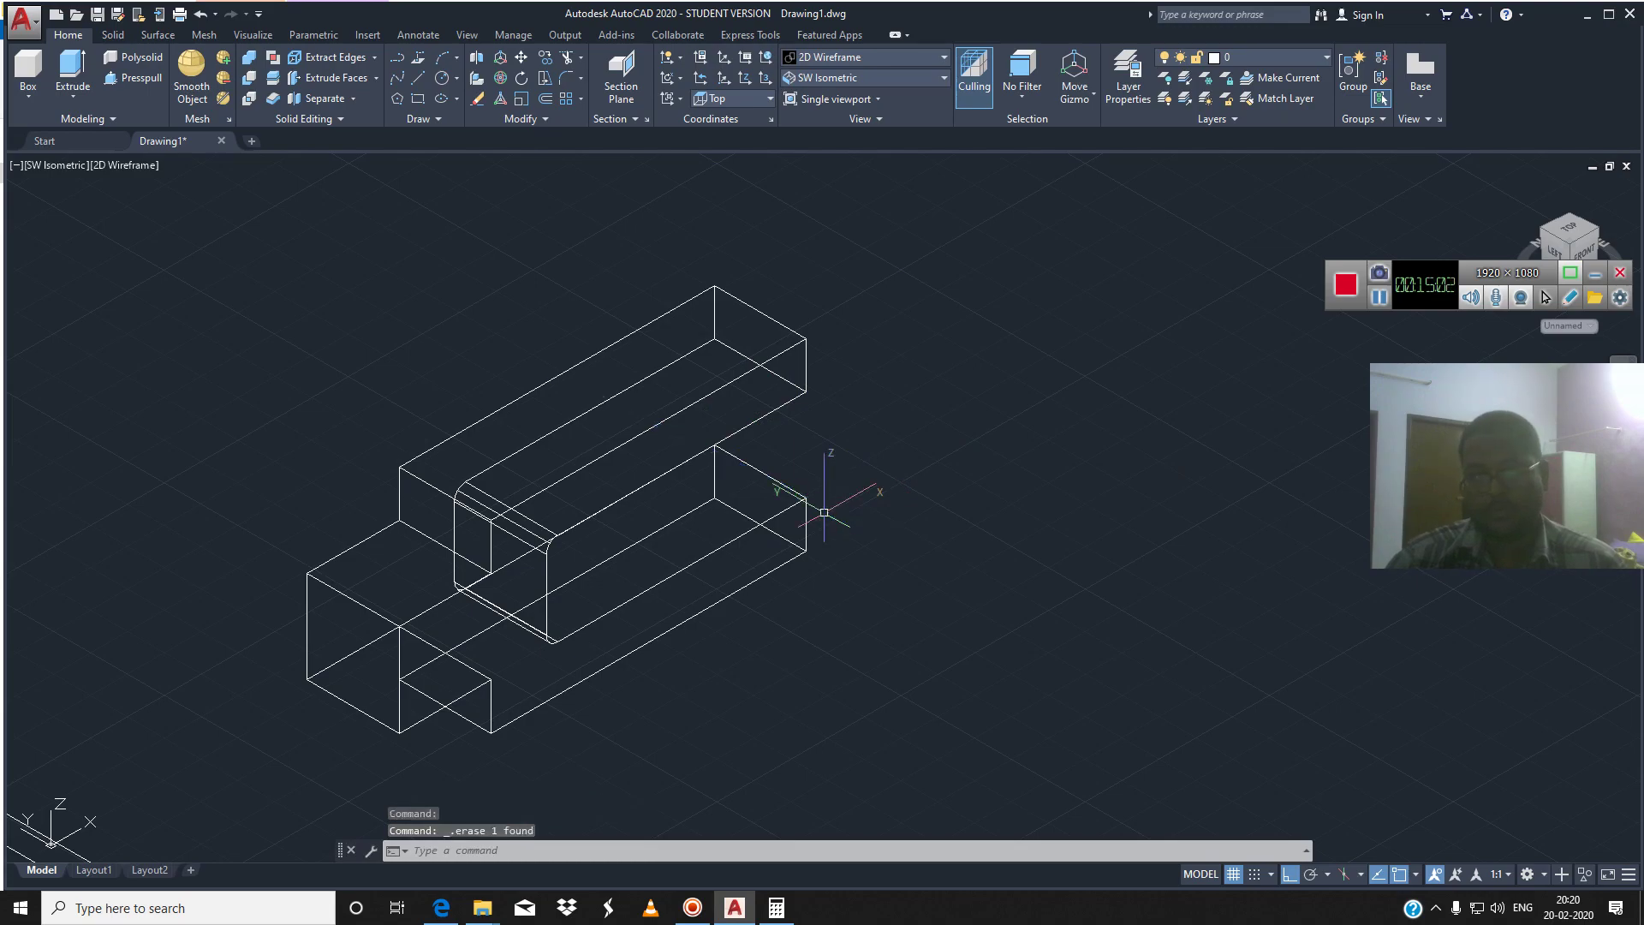
text(l)
key(Return)
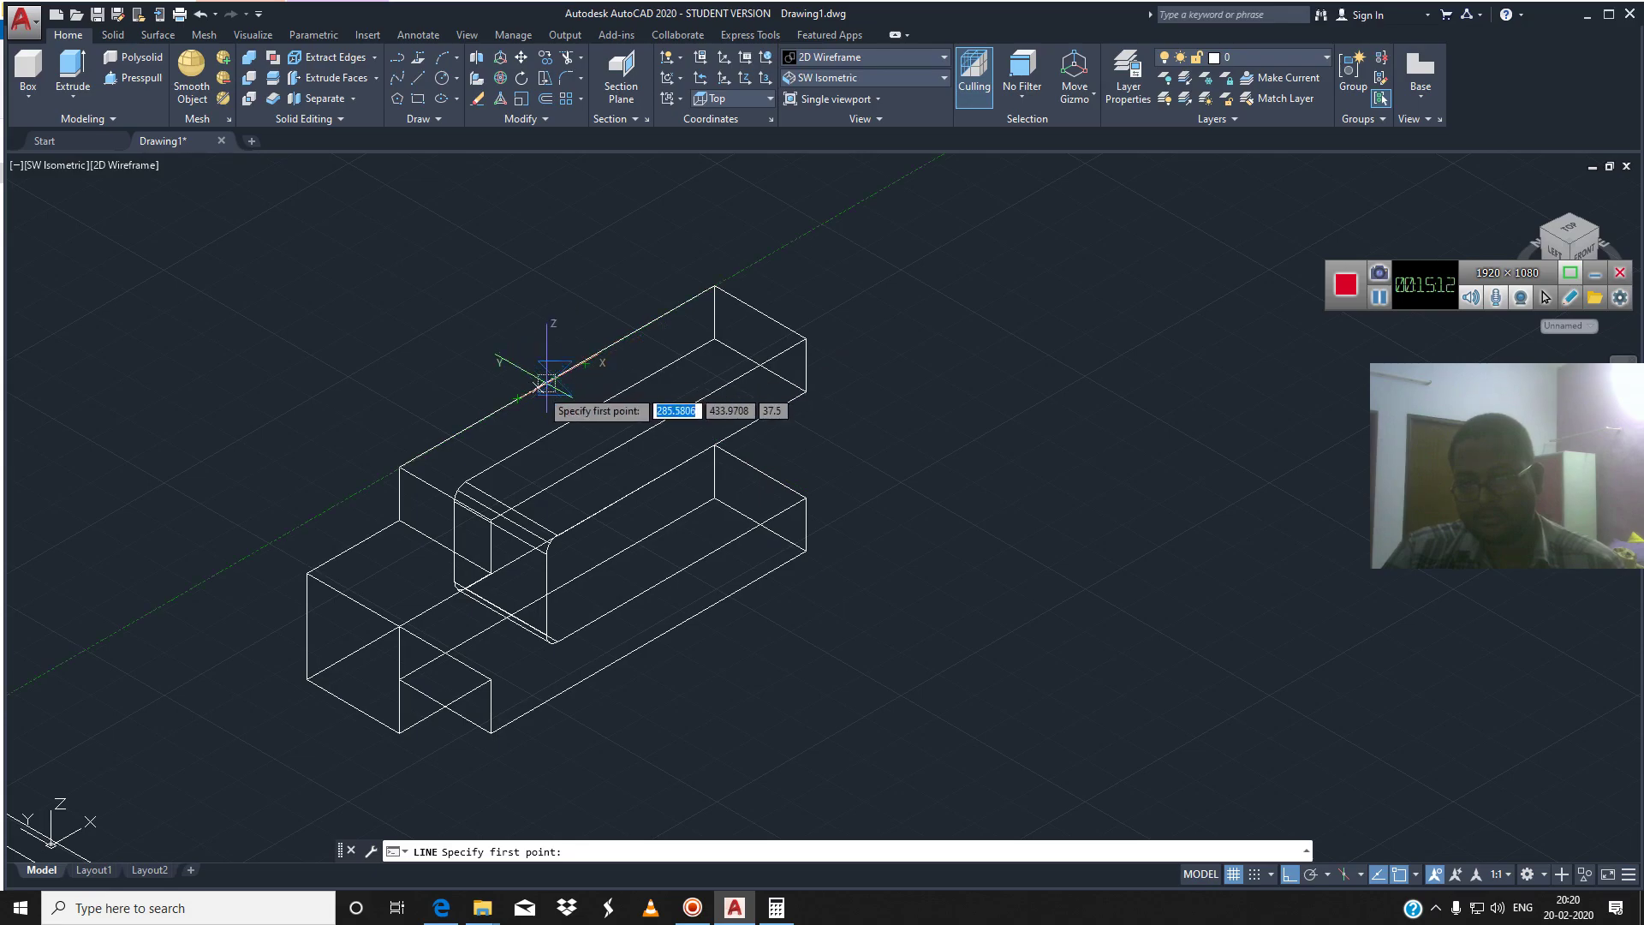
Pick the upper box's corner as the new line's start and bring Calculator back up
scroll(522, 395, up, 3)
scroll(540, 368, up, 3)
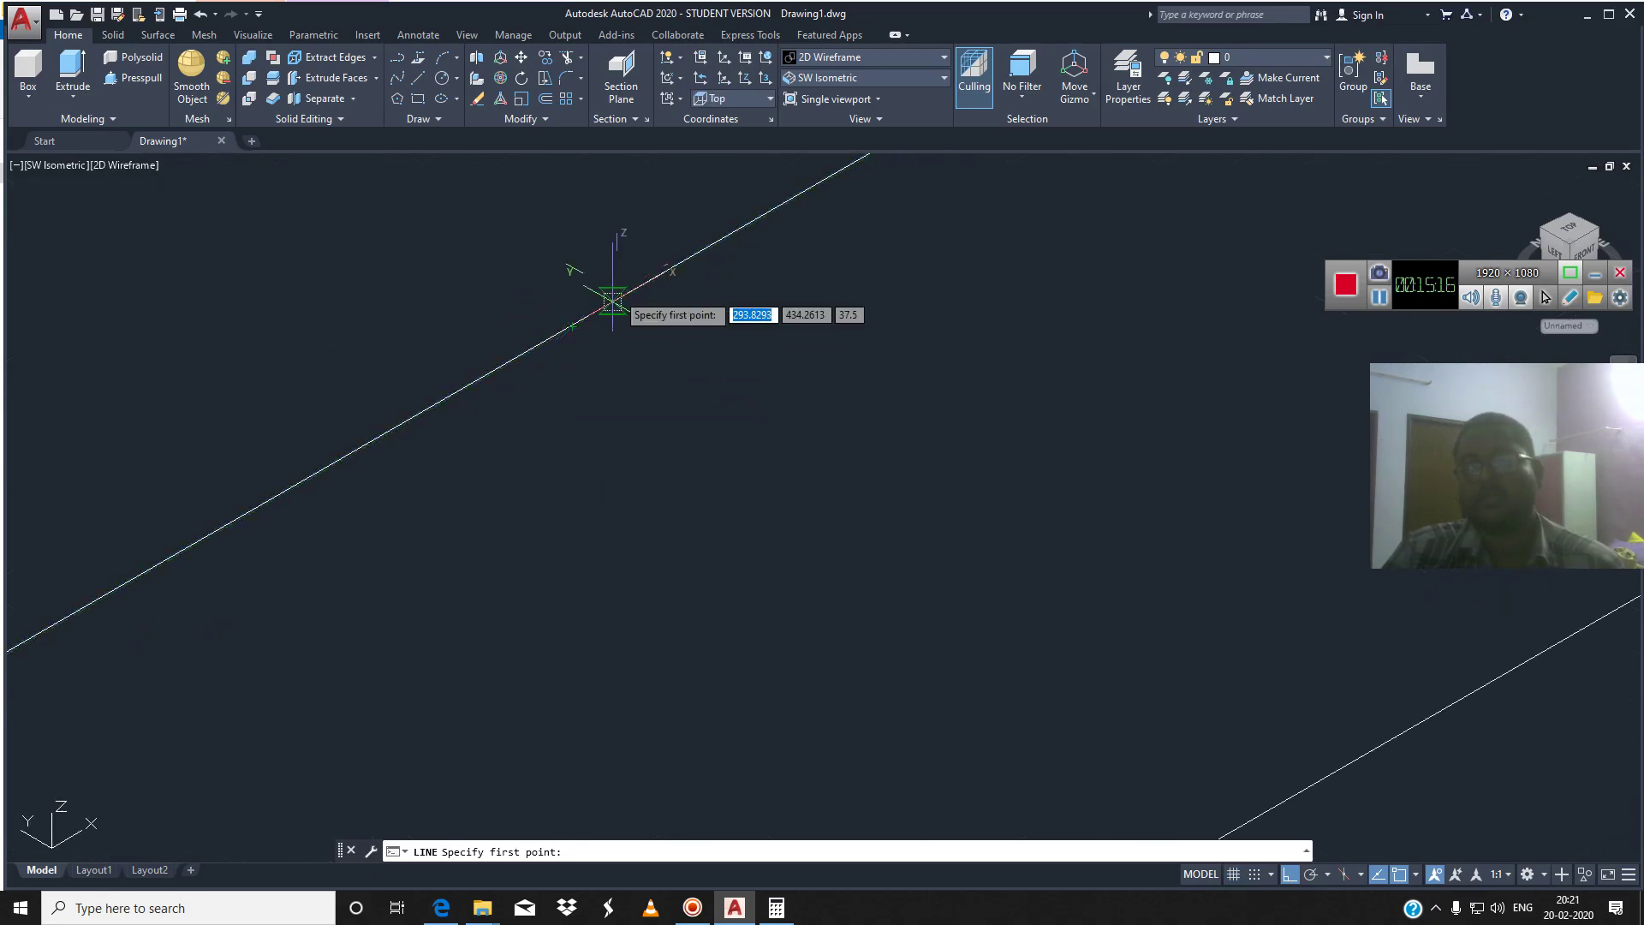
scroll(561, 334, down, 1)
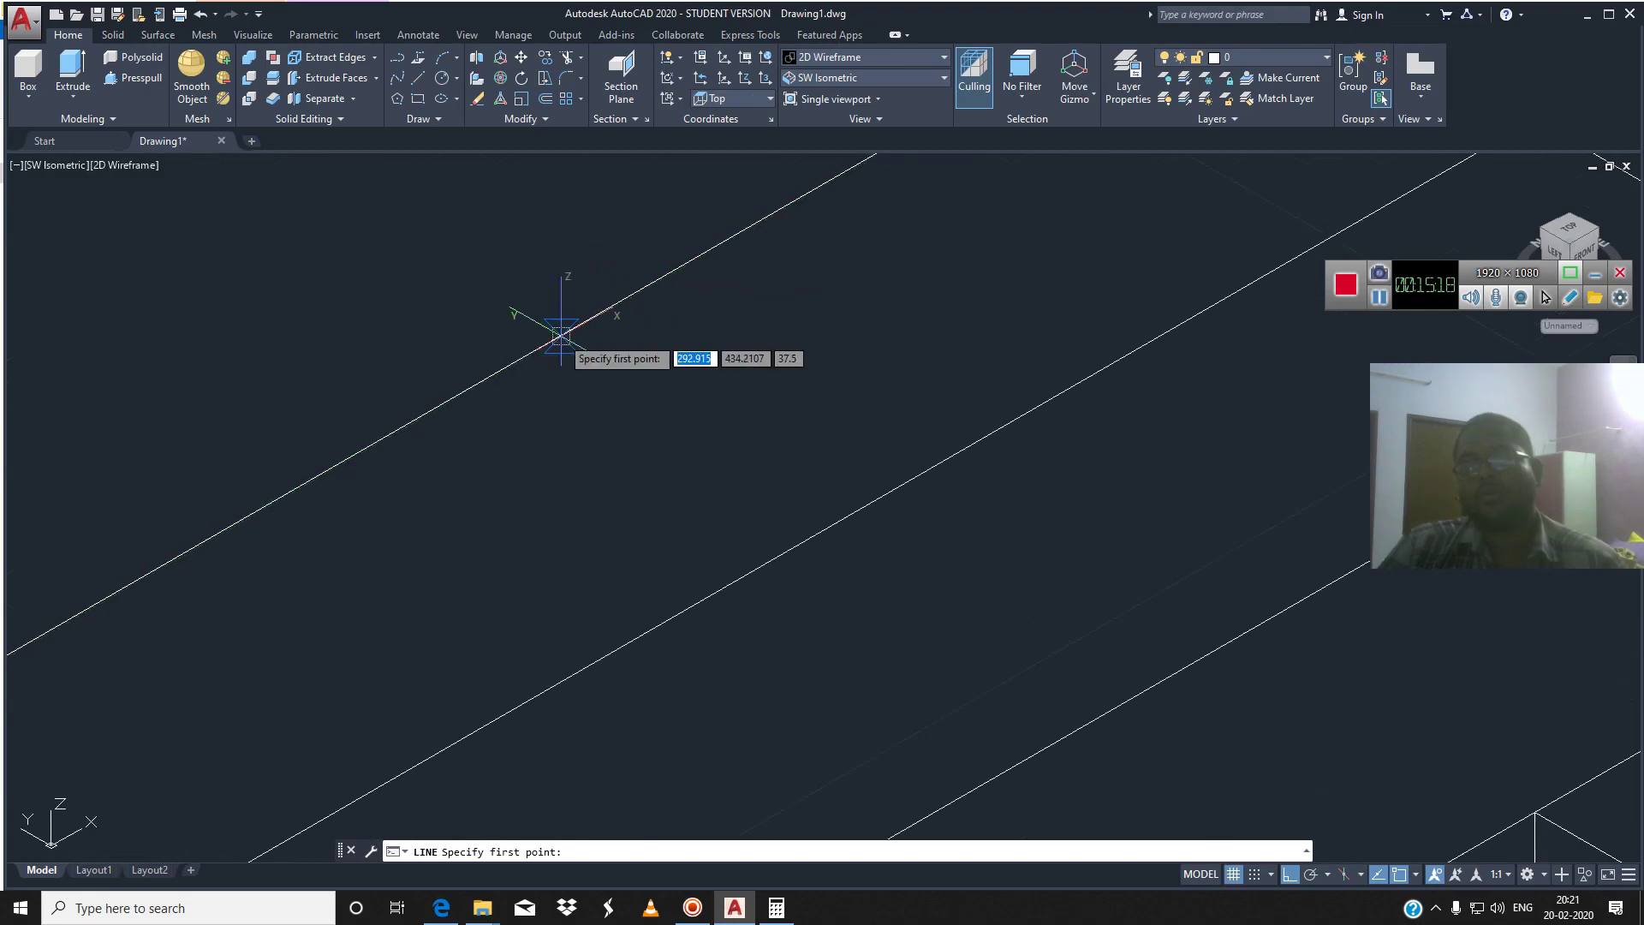
scroll(506, 353, down, 1)
scroll(578, 332, down, 3)
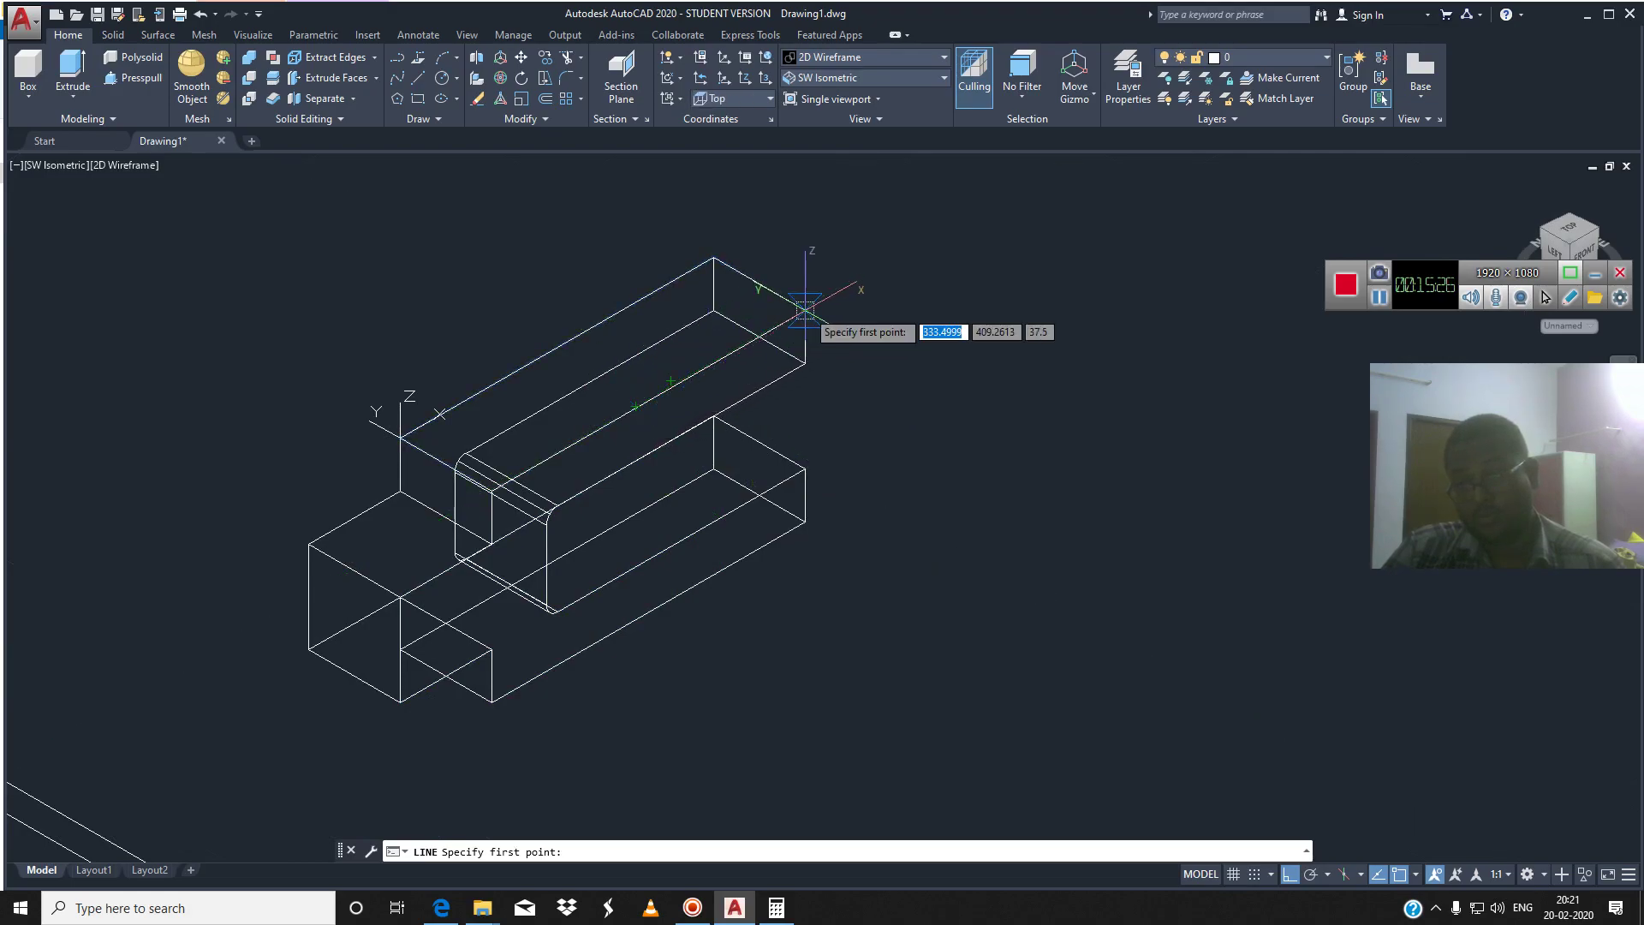
scroll(805, 309, up, 2)
scroll(807, 310, up, 5)
scroll(779, 291, up, 3)
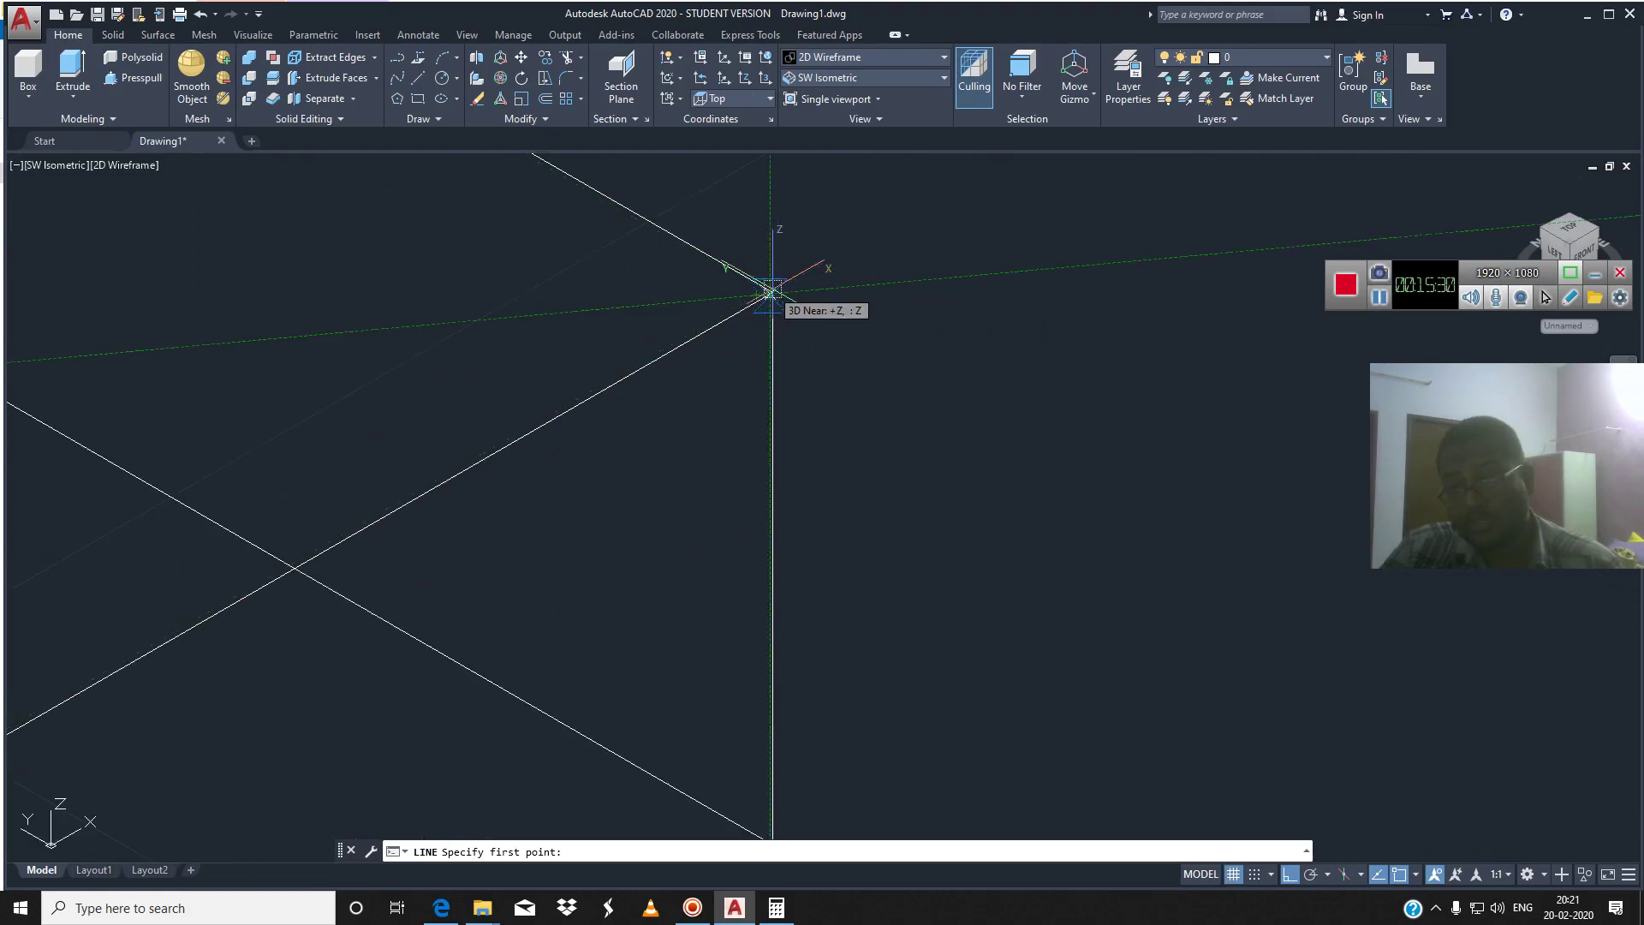
scroll(772, 286, down, 3)
scroll(772, 287, down, 3)
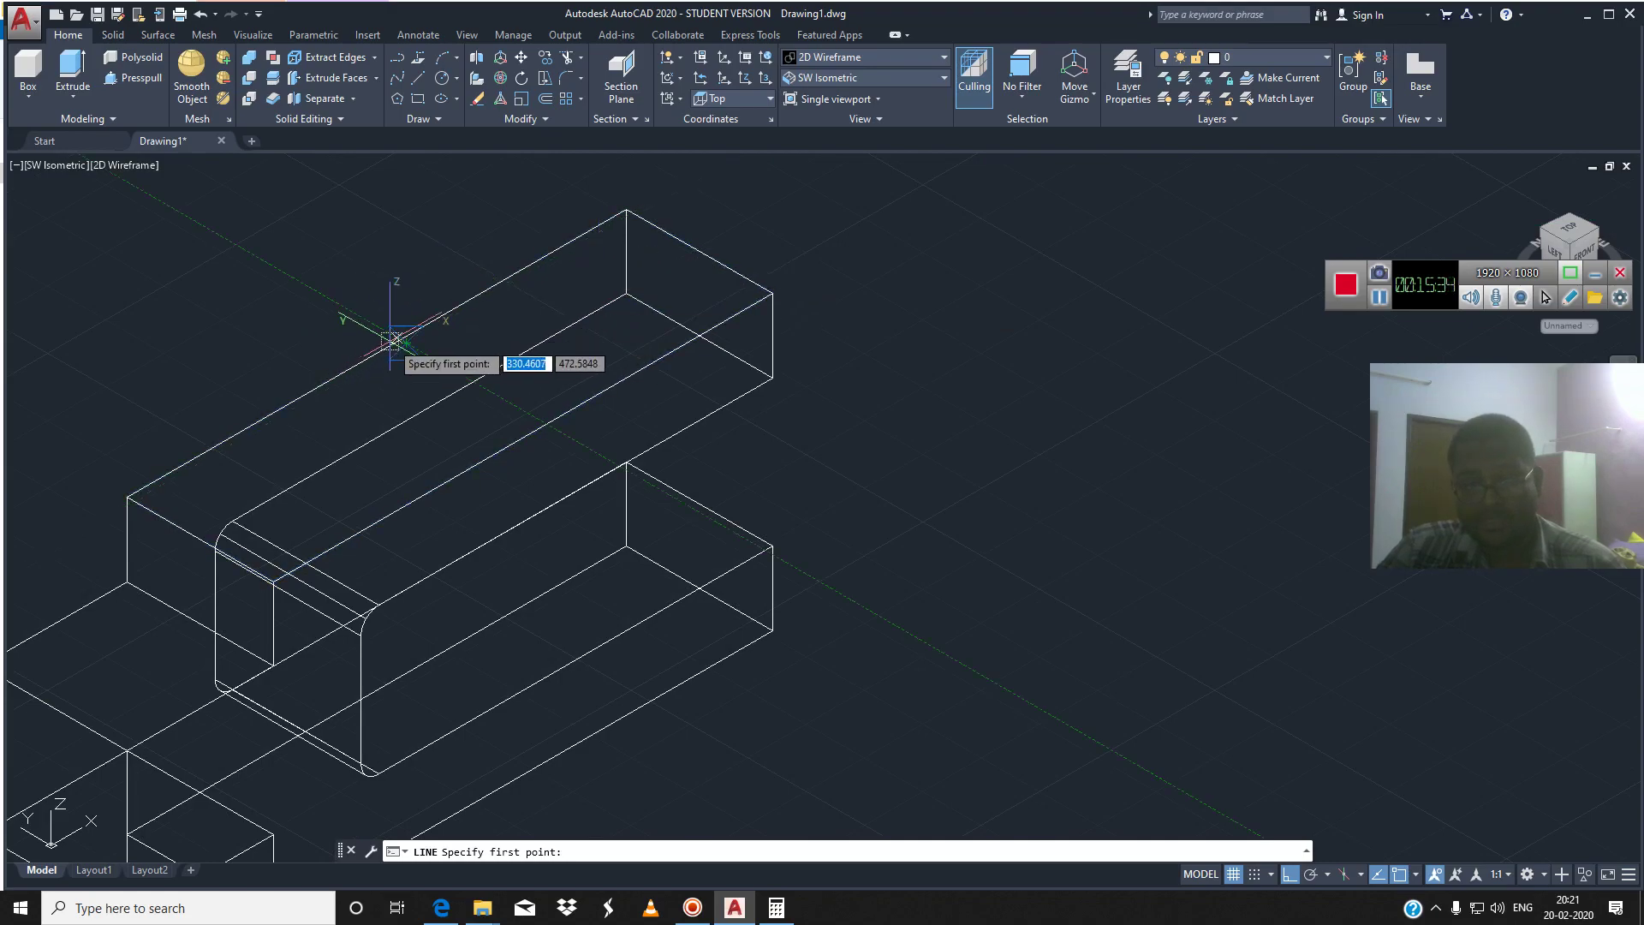
scroll(403, 338, up, 4)
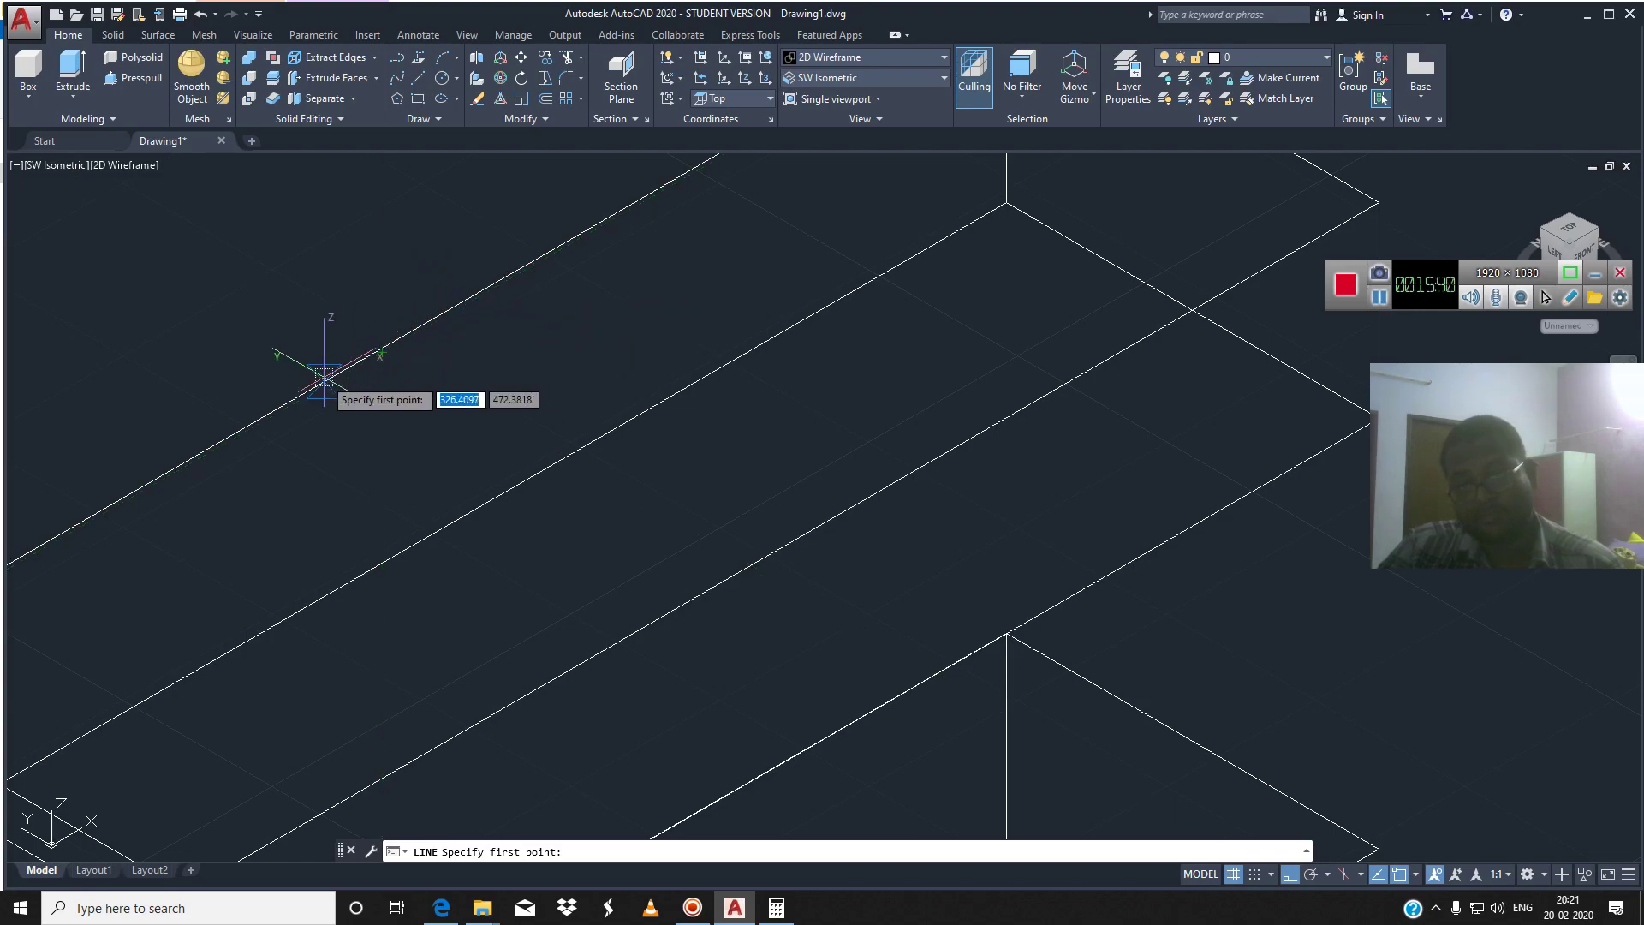
scroll(372, 338, down, 3)
middle_drag(364, 356, 495, 409)
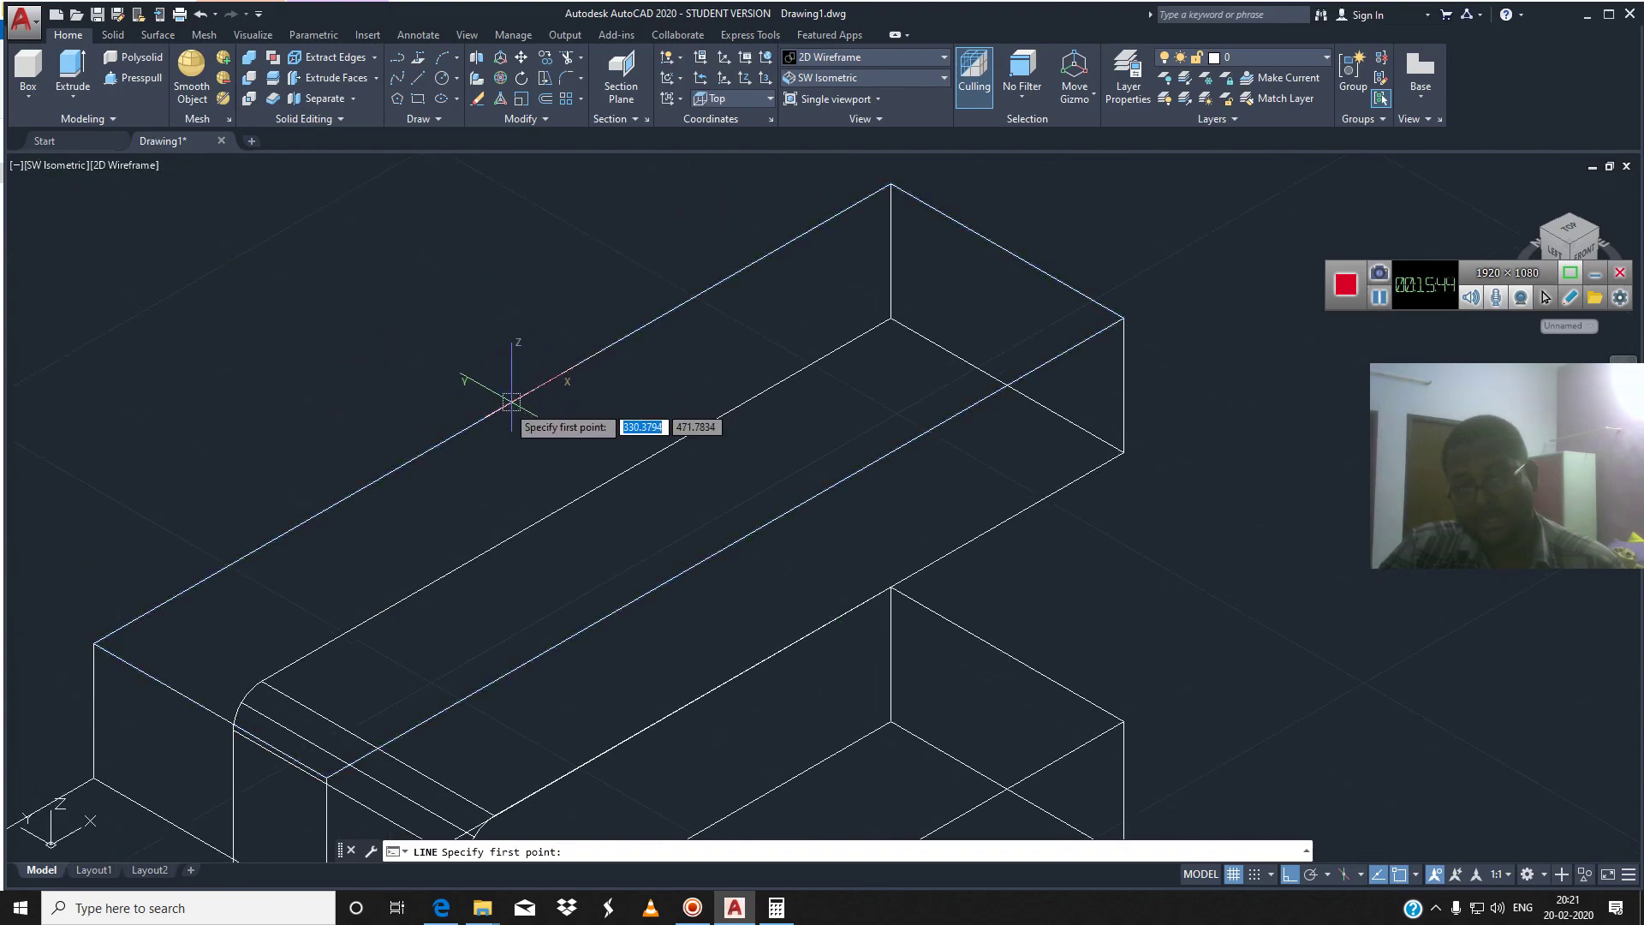
click(93, 644)
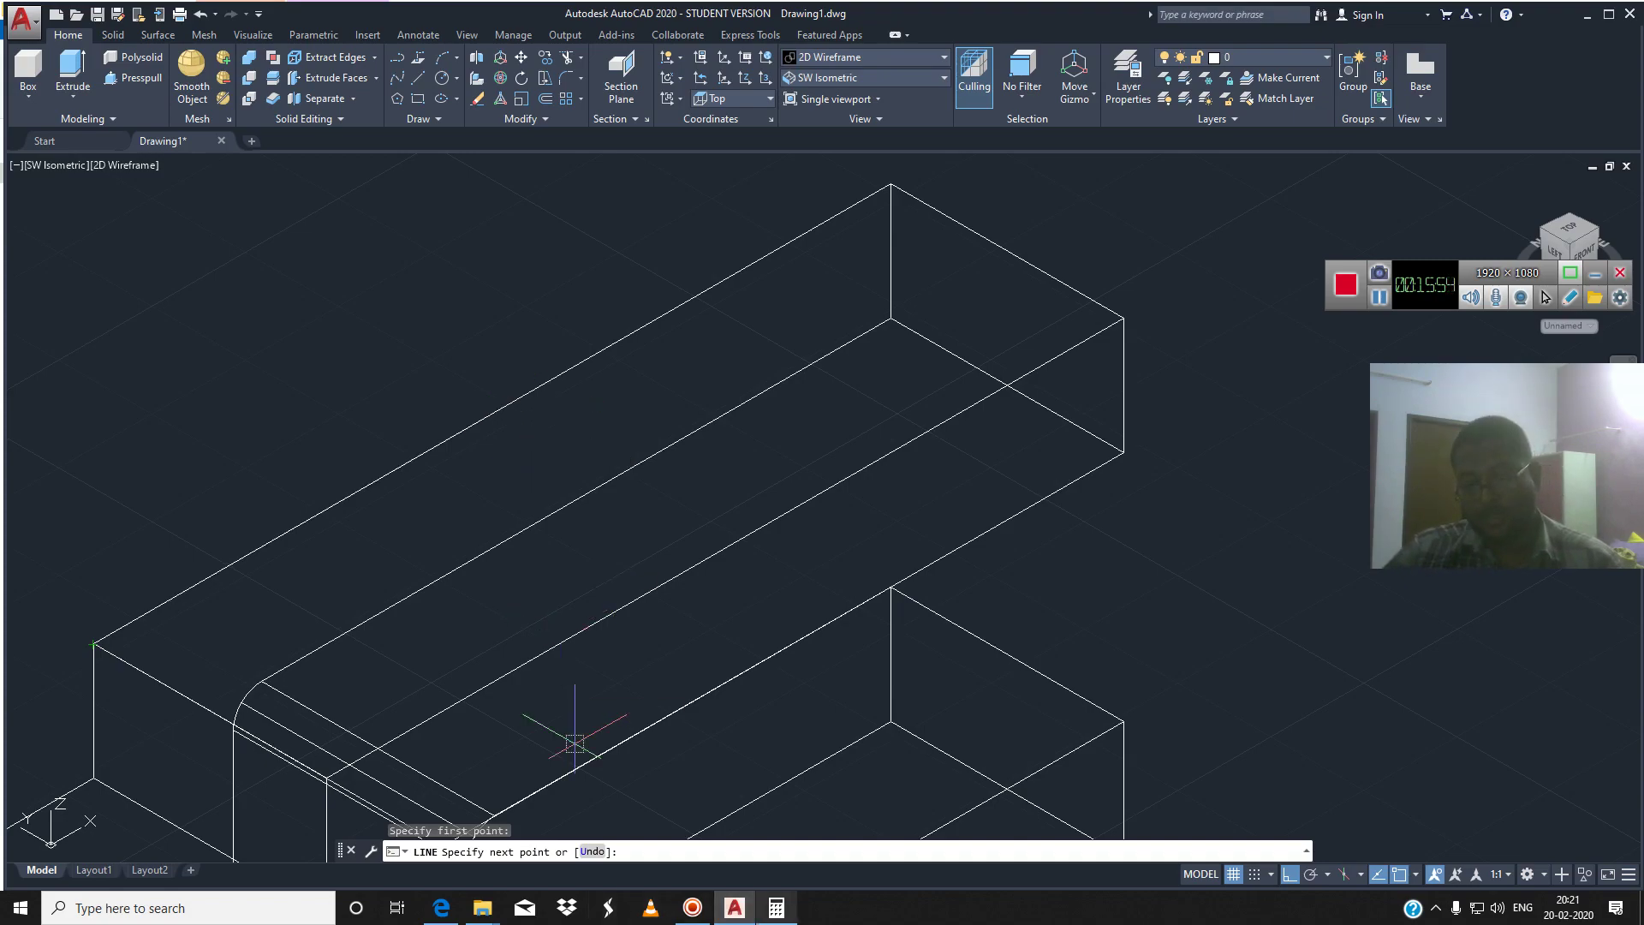
click(777, 908)
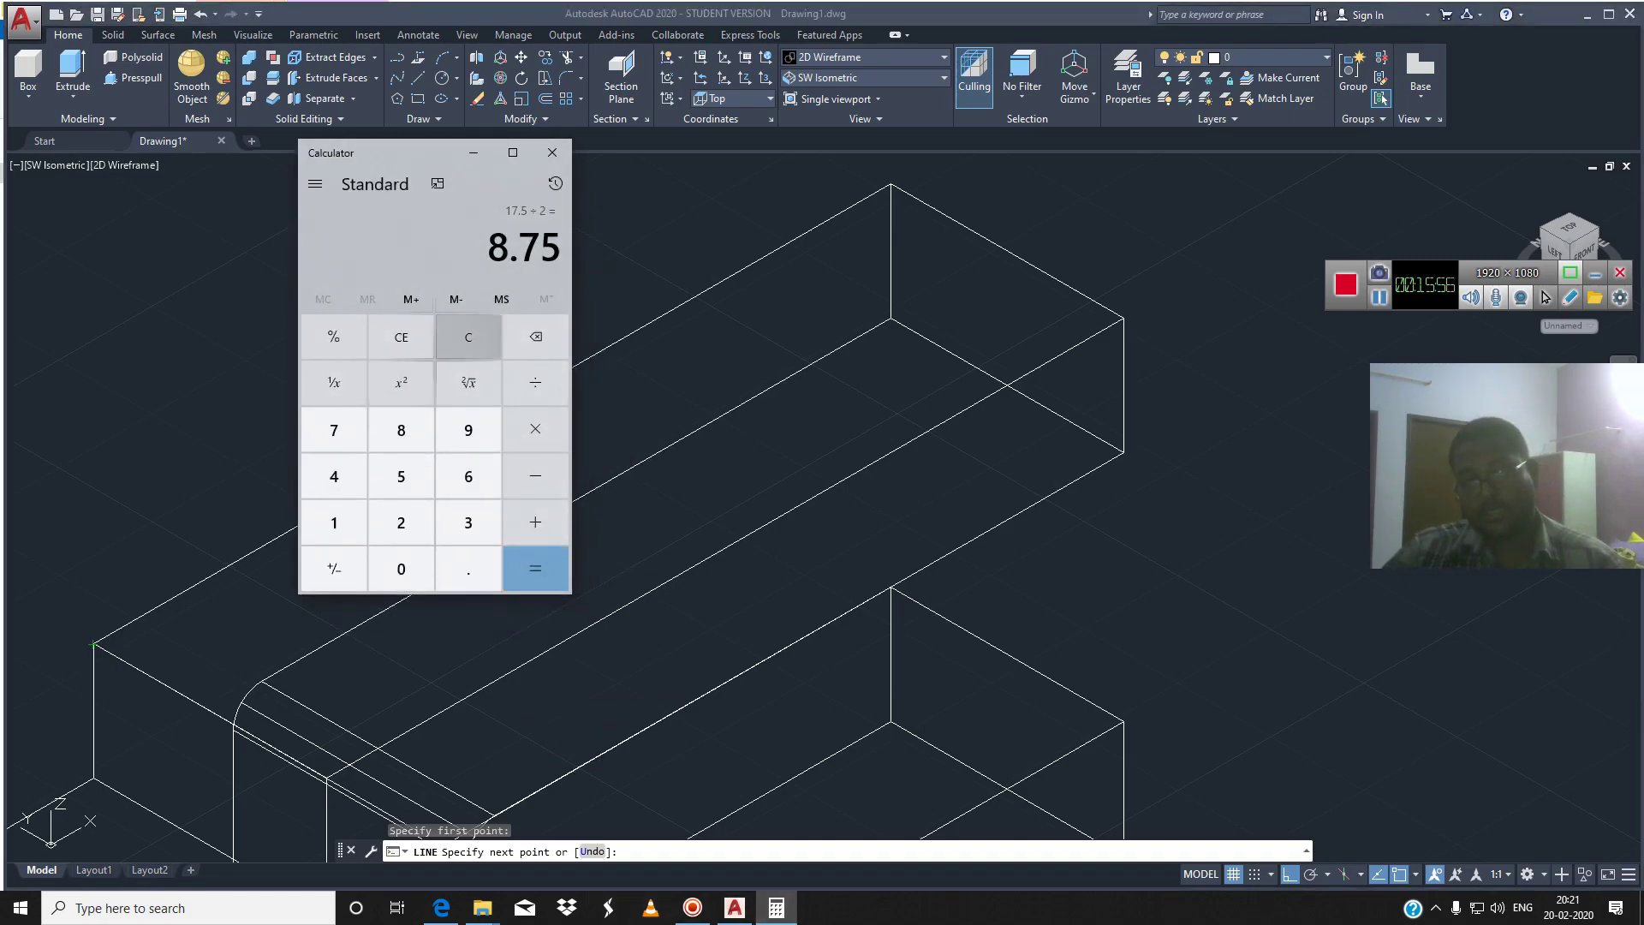
Clear Calculator, compute 85.5 ÷ 2 = 42.75, and hide it again
click(468, 337)
click(401, 430)
click(401, 476)
click(468, 569)
click(401, 476)
click(535, 381)
click(401, 522)
click(535, 569)
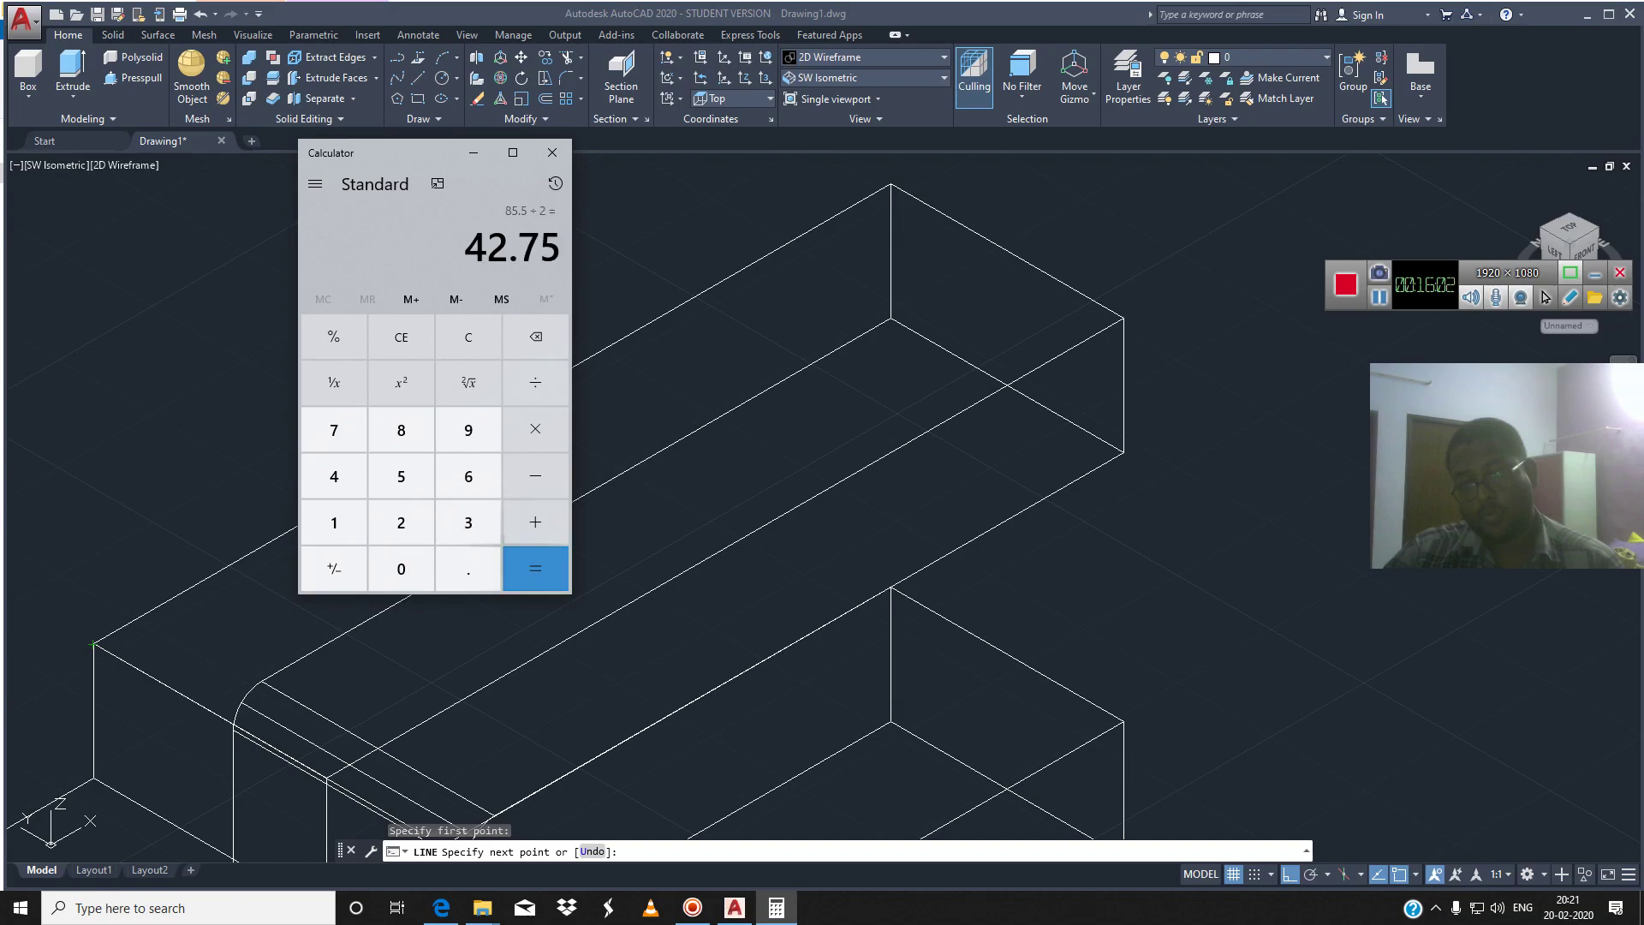
click(734, 908)
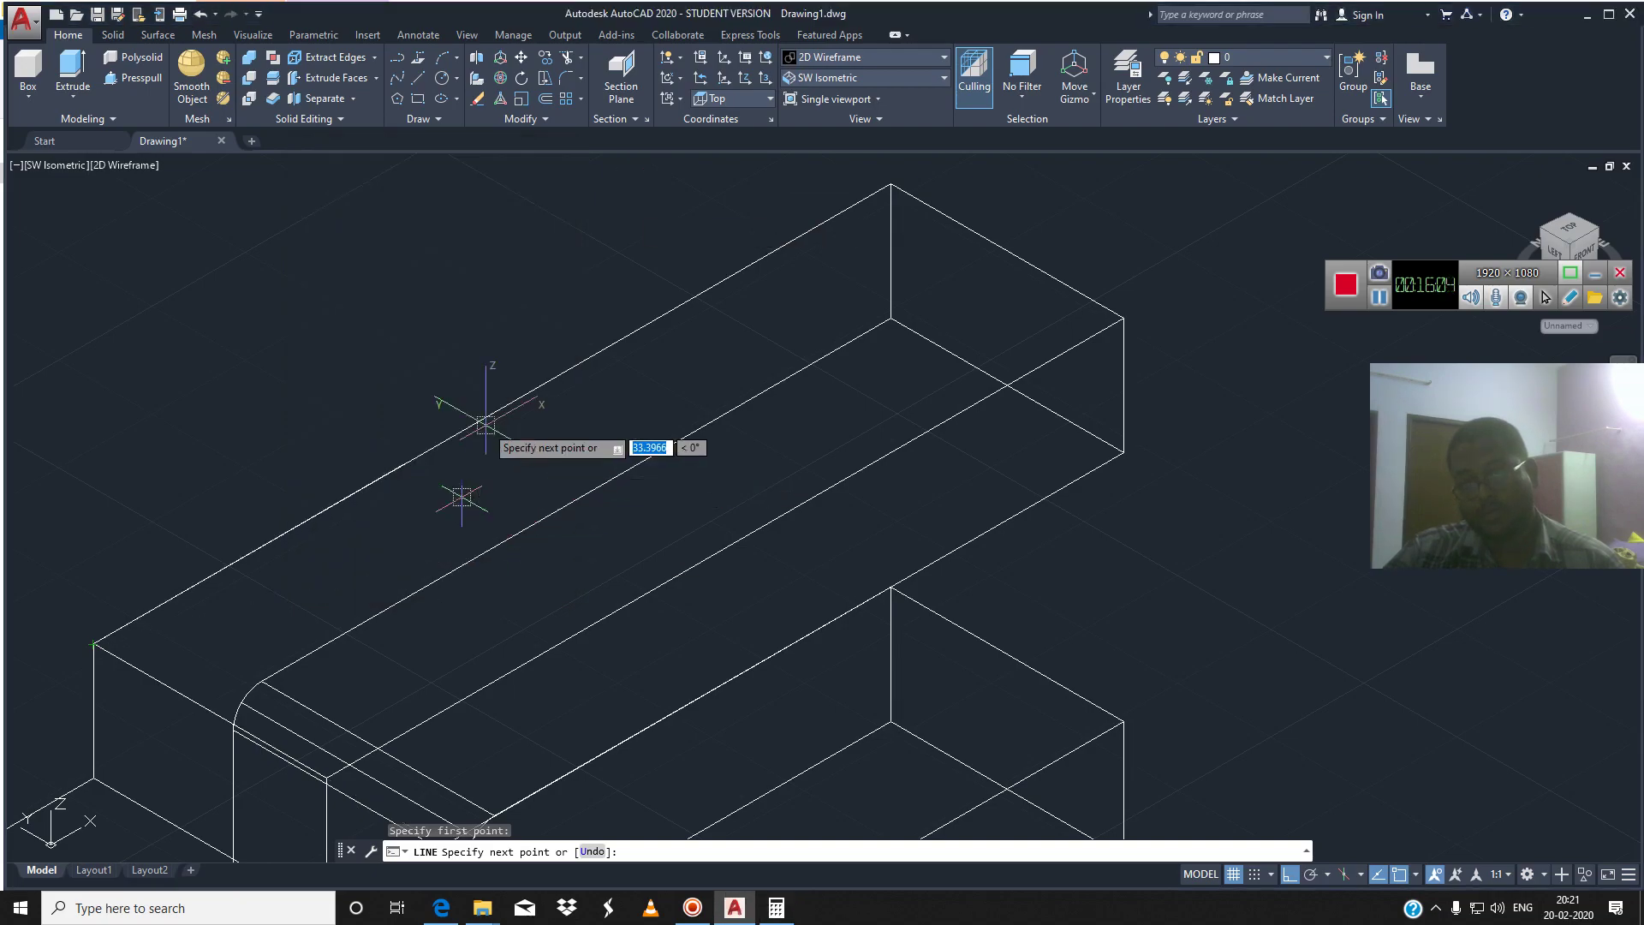
Continue the line with a 42.75 segment, then an 8.75 segment
middle_drag(889, 197, 852, 501)
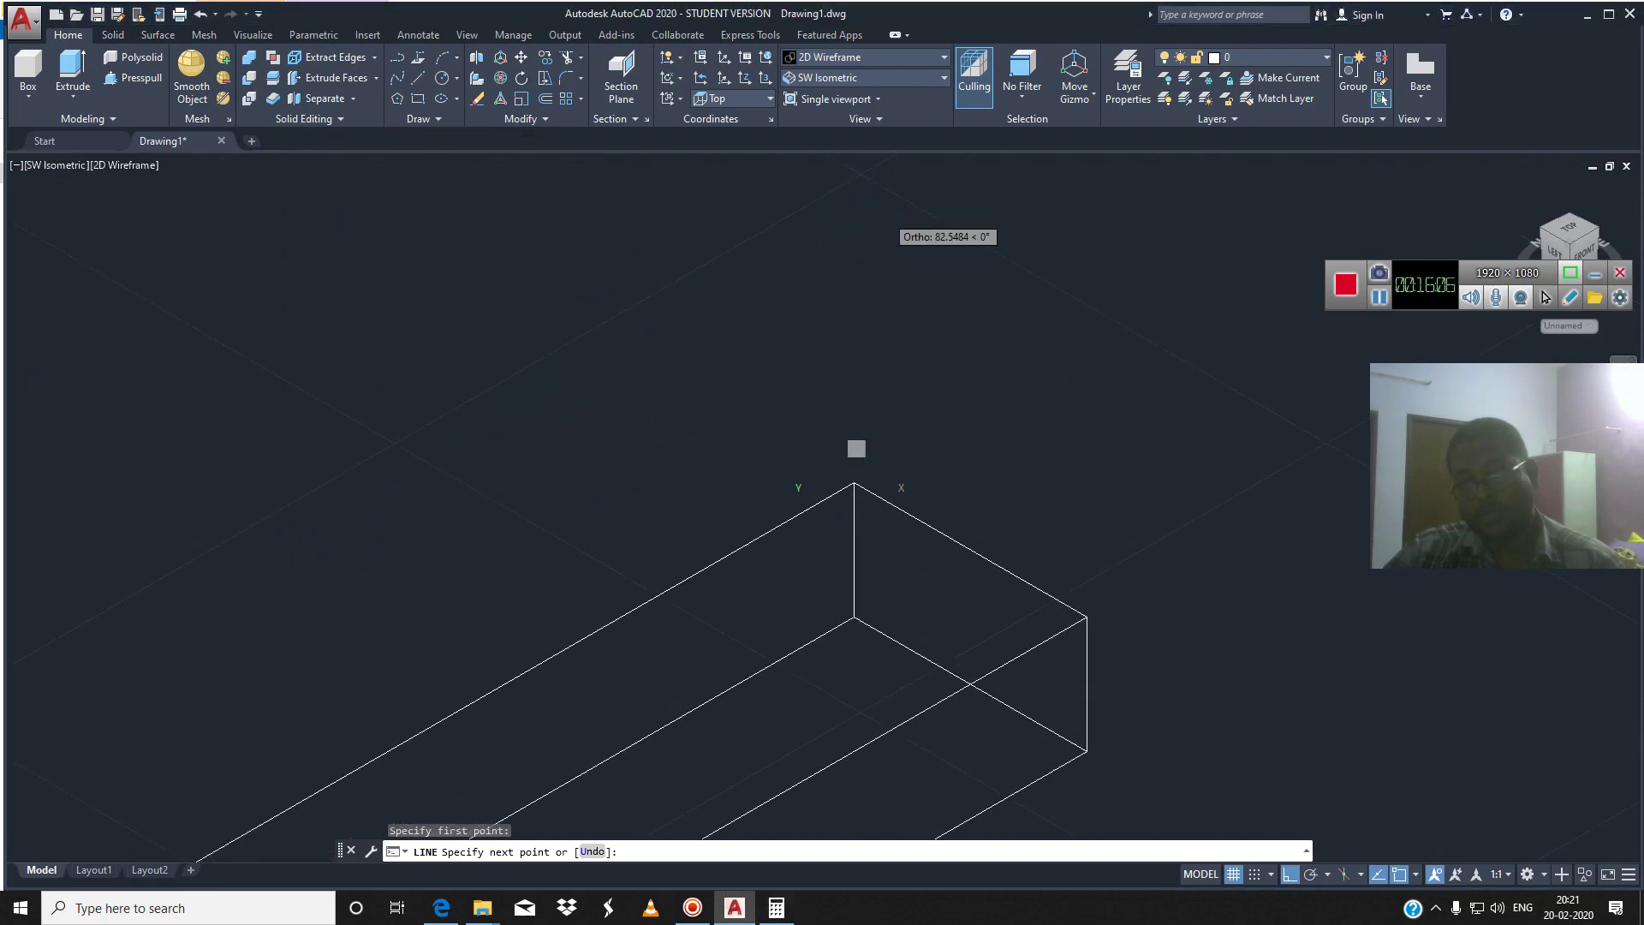
text(42.75)
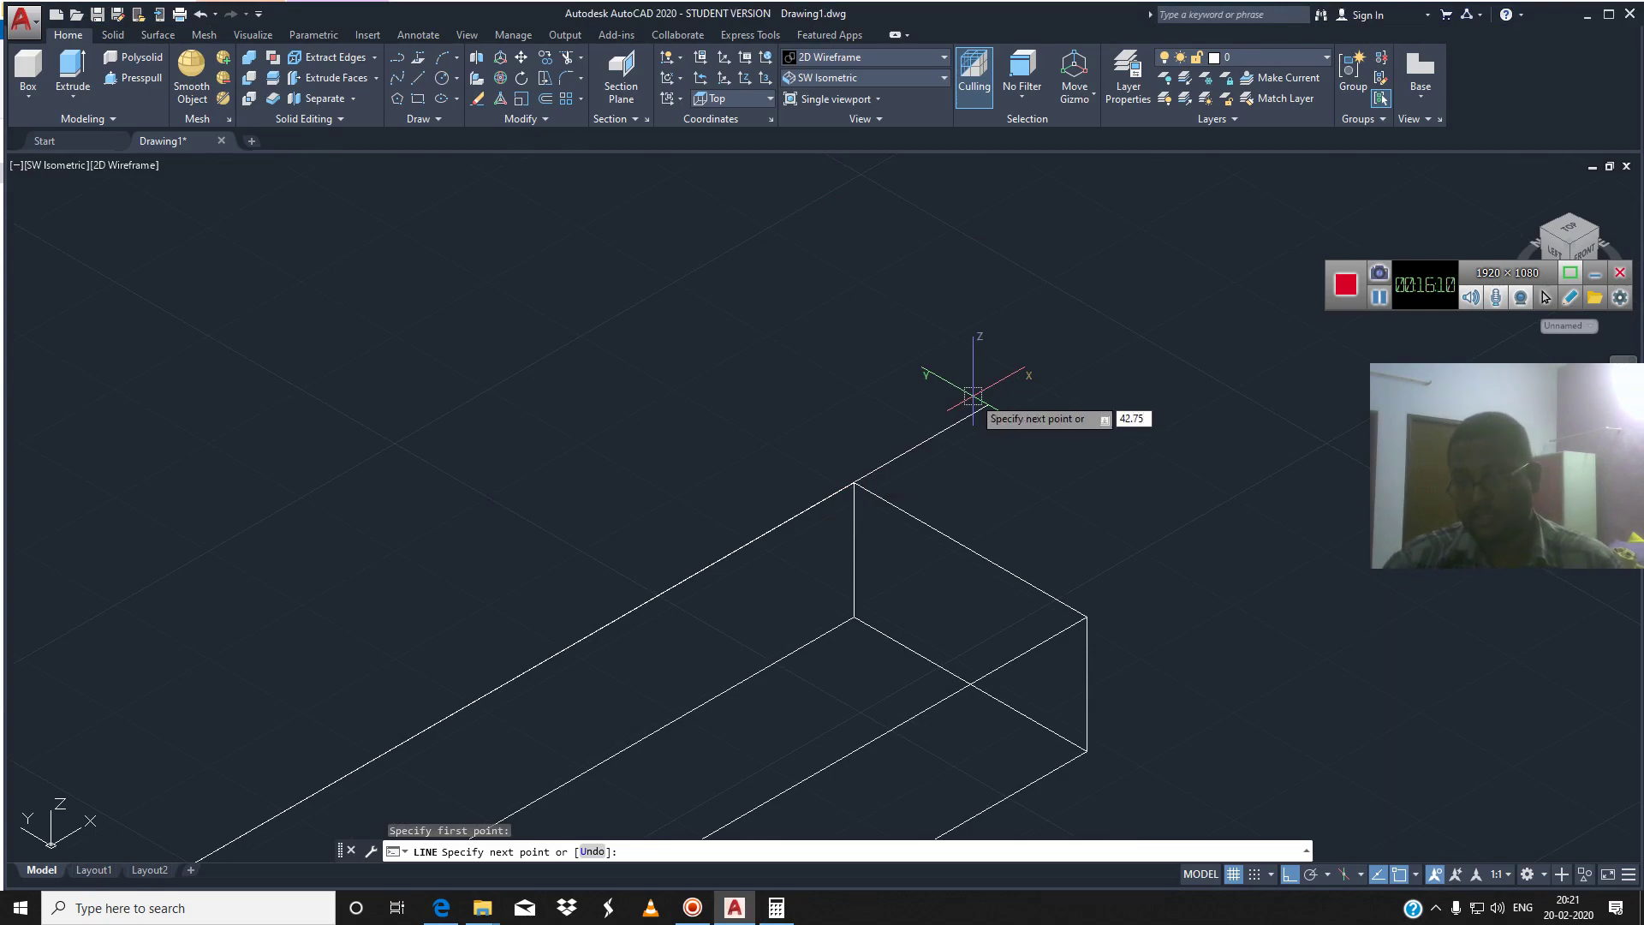
key(Return)
middle_drag(543, 683, 566, 736)
text(8.75)
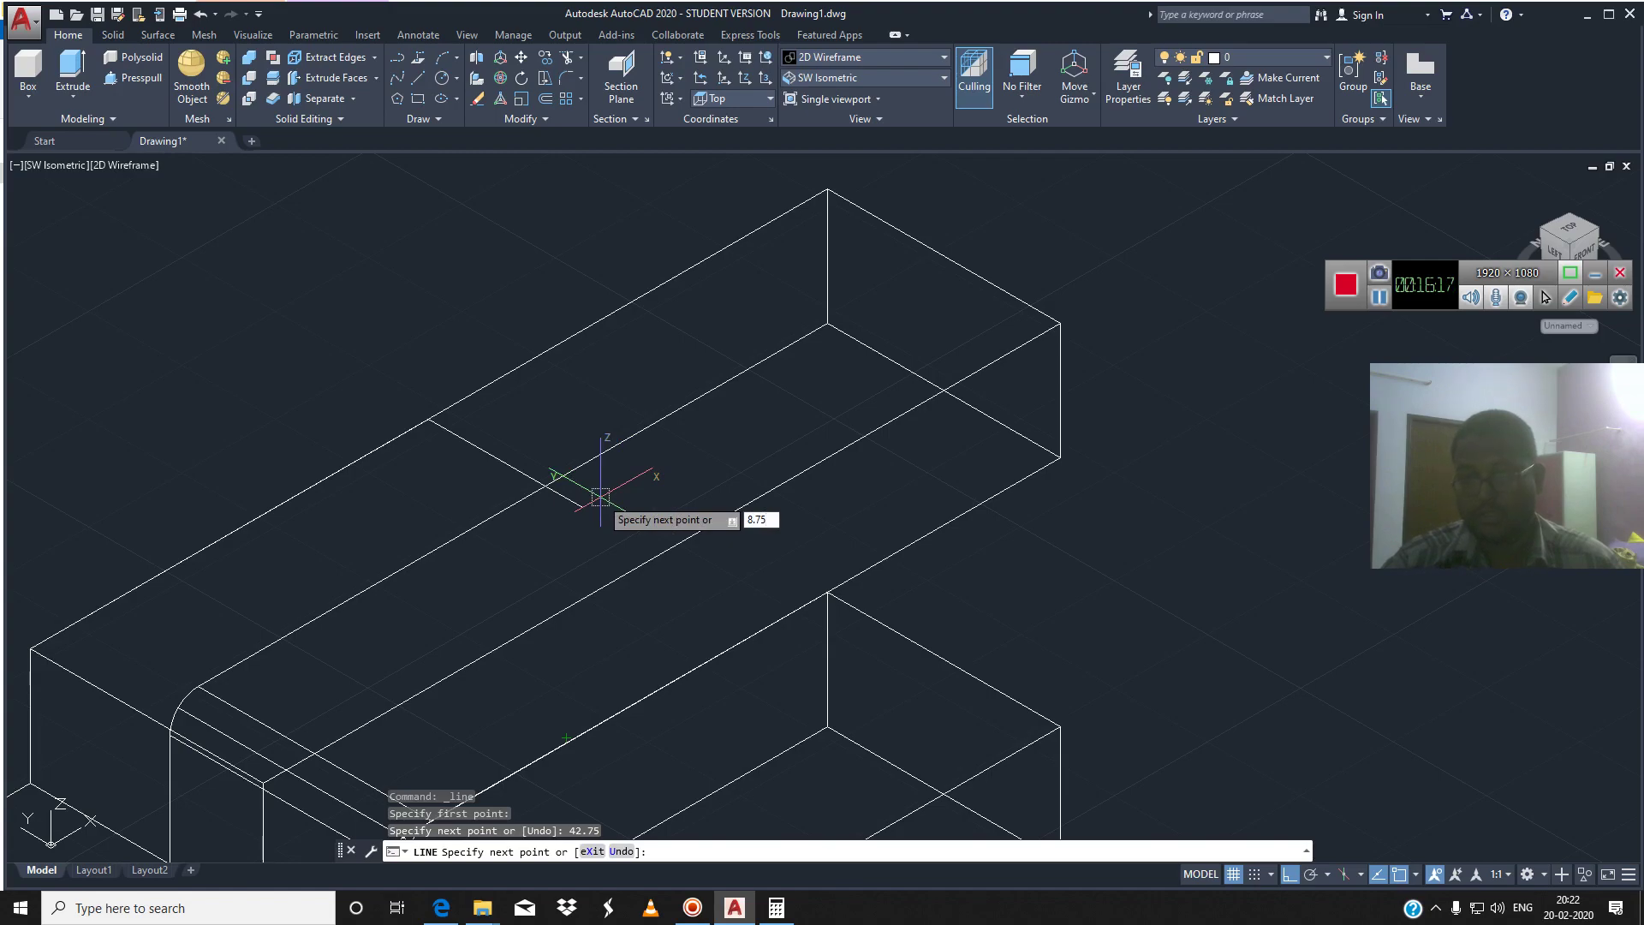
key(Return)
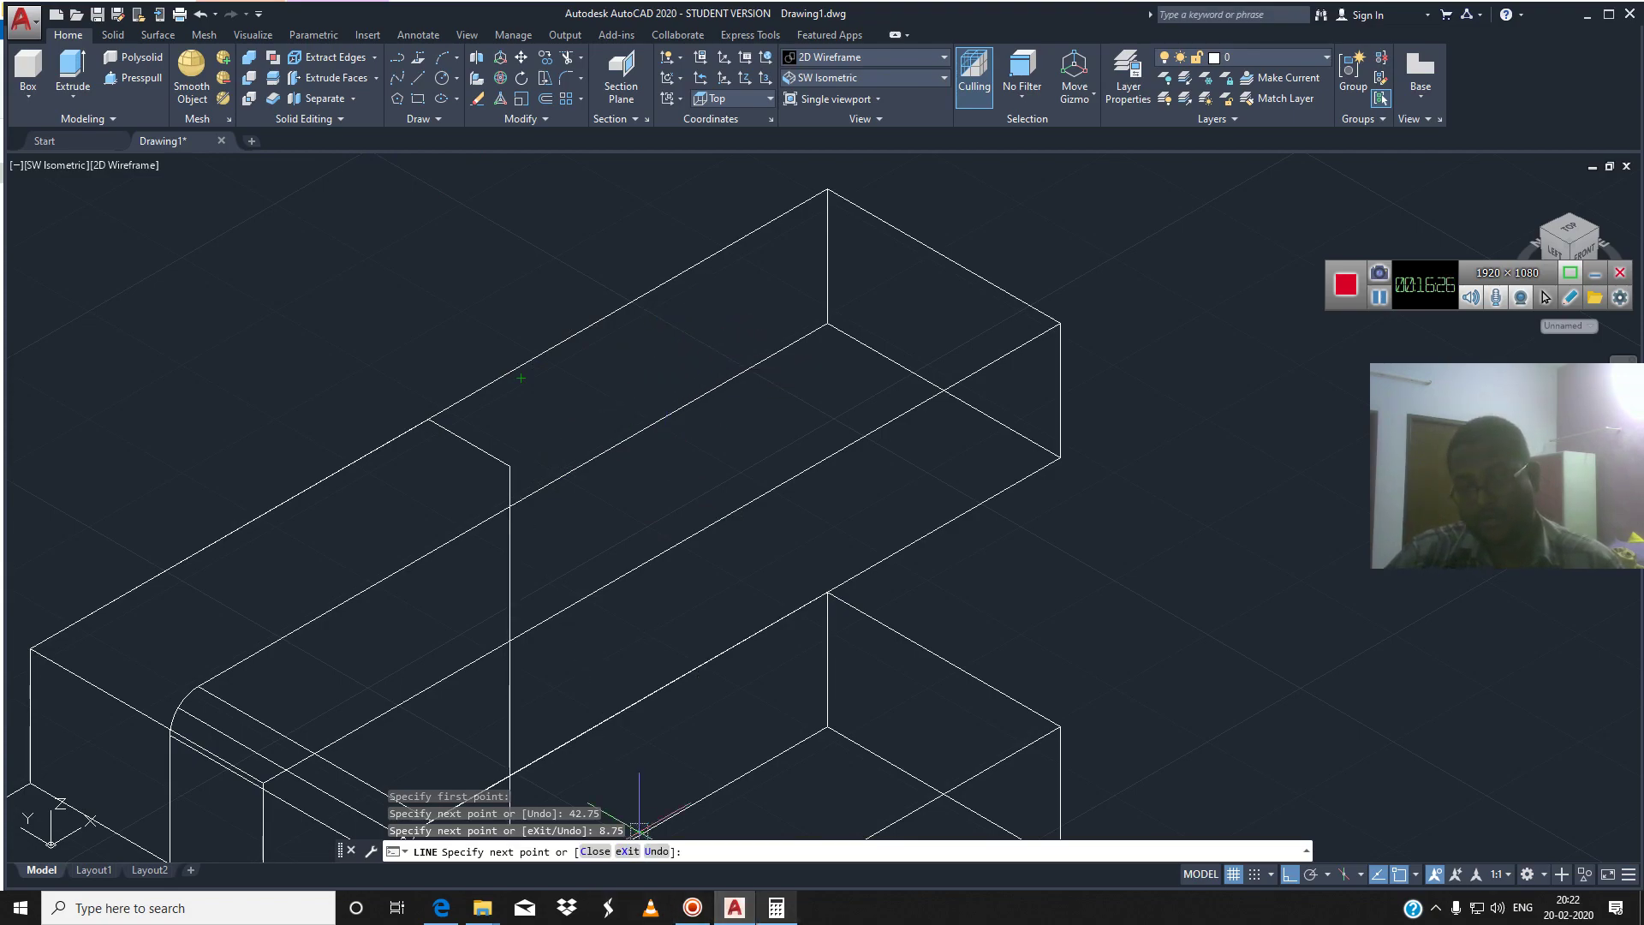
Compute 35.5 ÷ 2 = 17.75 in Calculator and return to AutoCAD
click(776, 907)
click(468, 336)
click(468, 522)
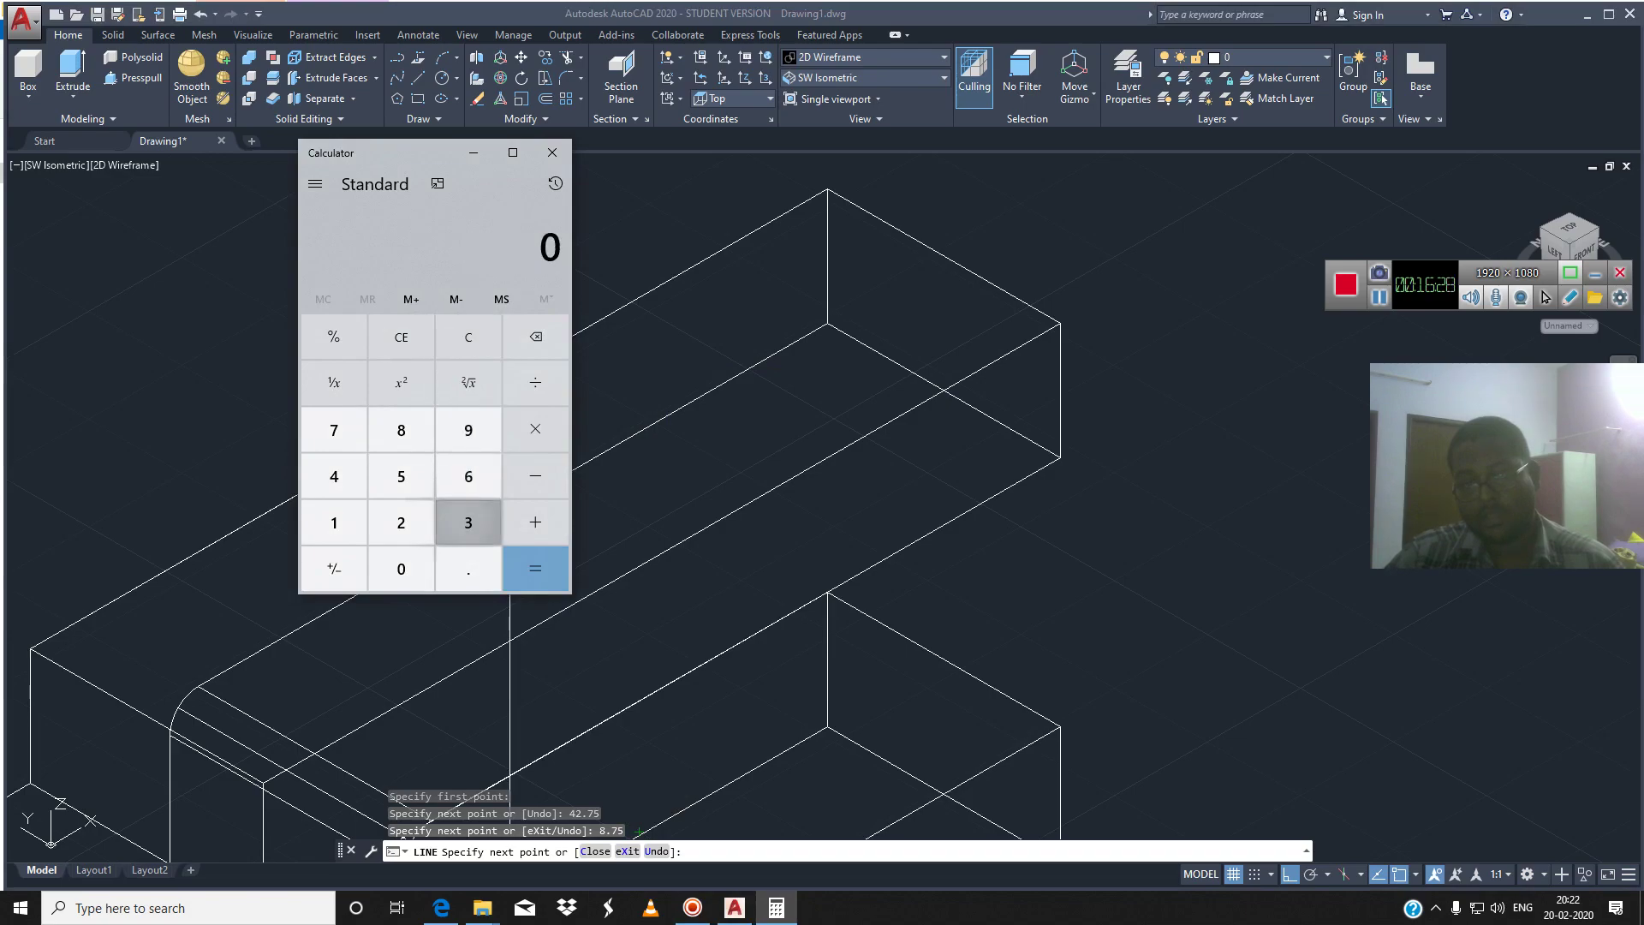
click(401, 476)
click(468, 569)
click(401, 476)
click(535, 383)
click(401, 522)
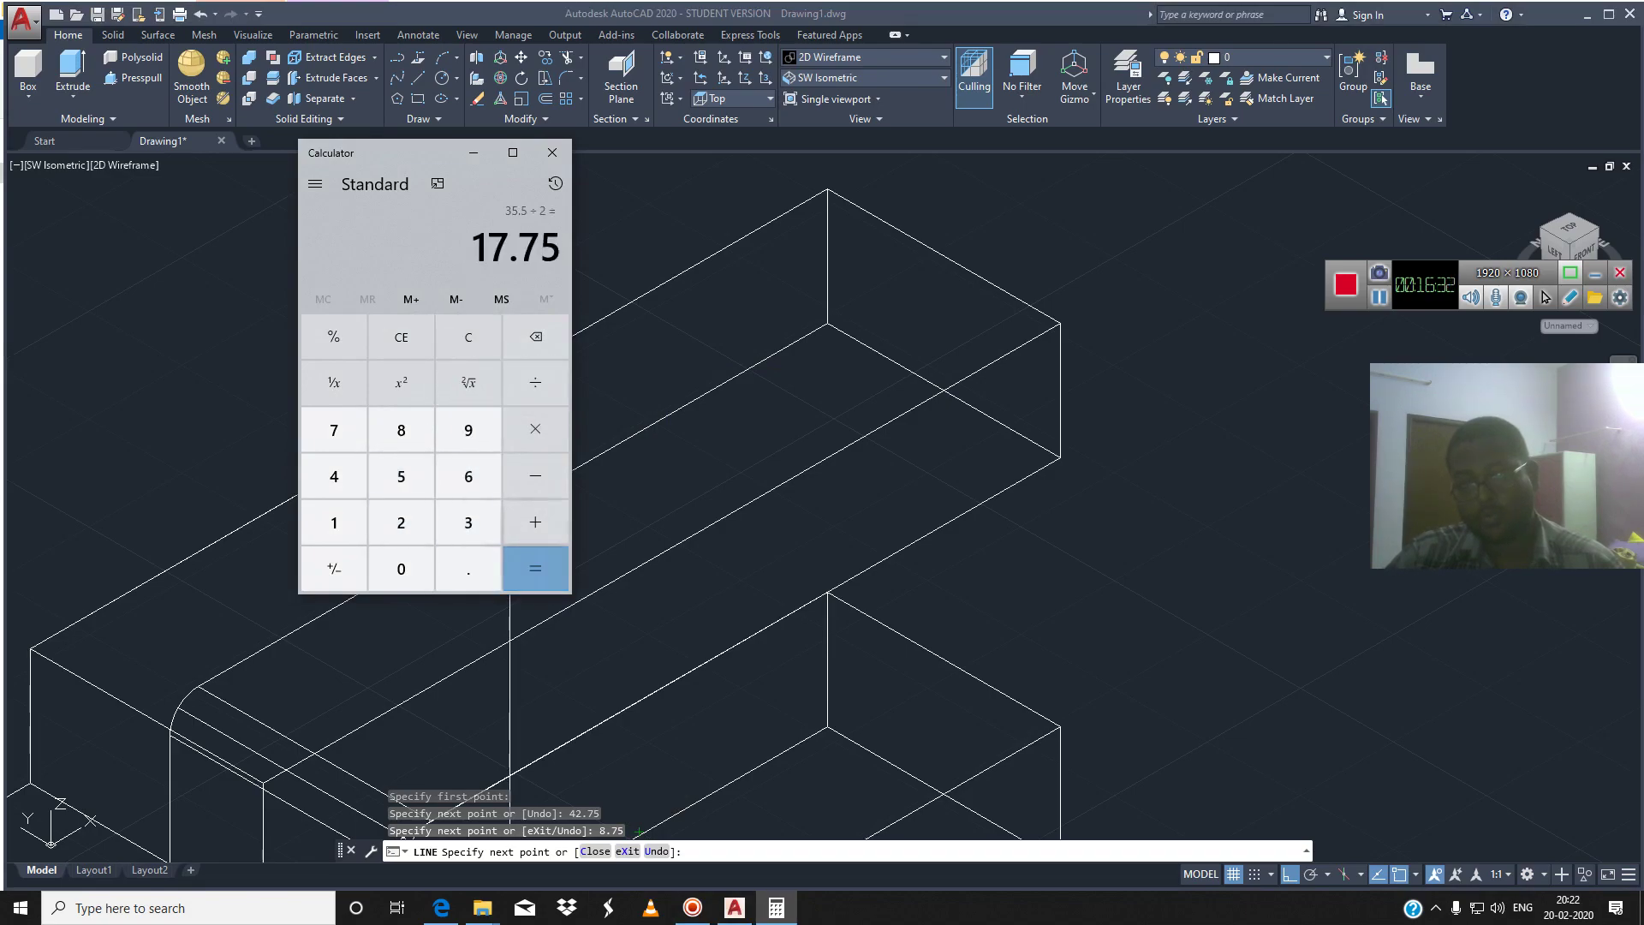
click(735, 908)
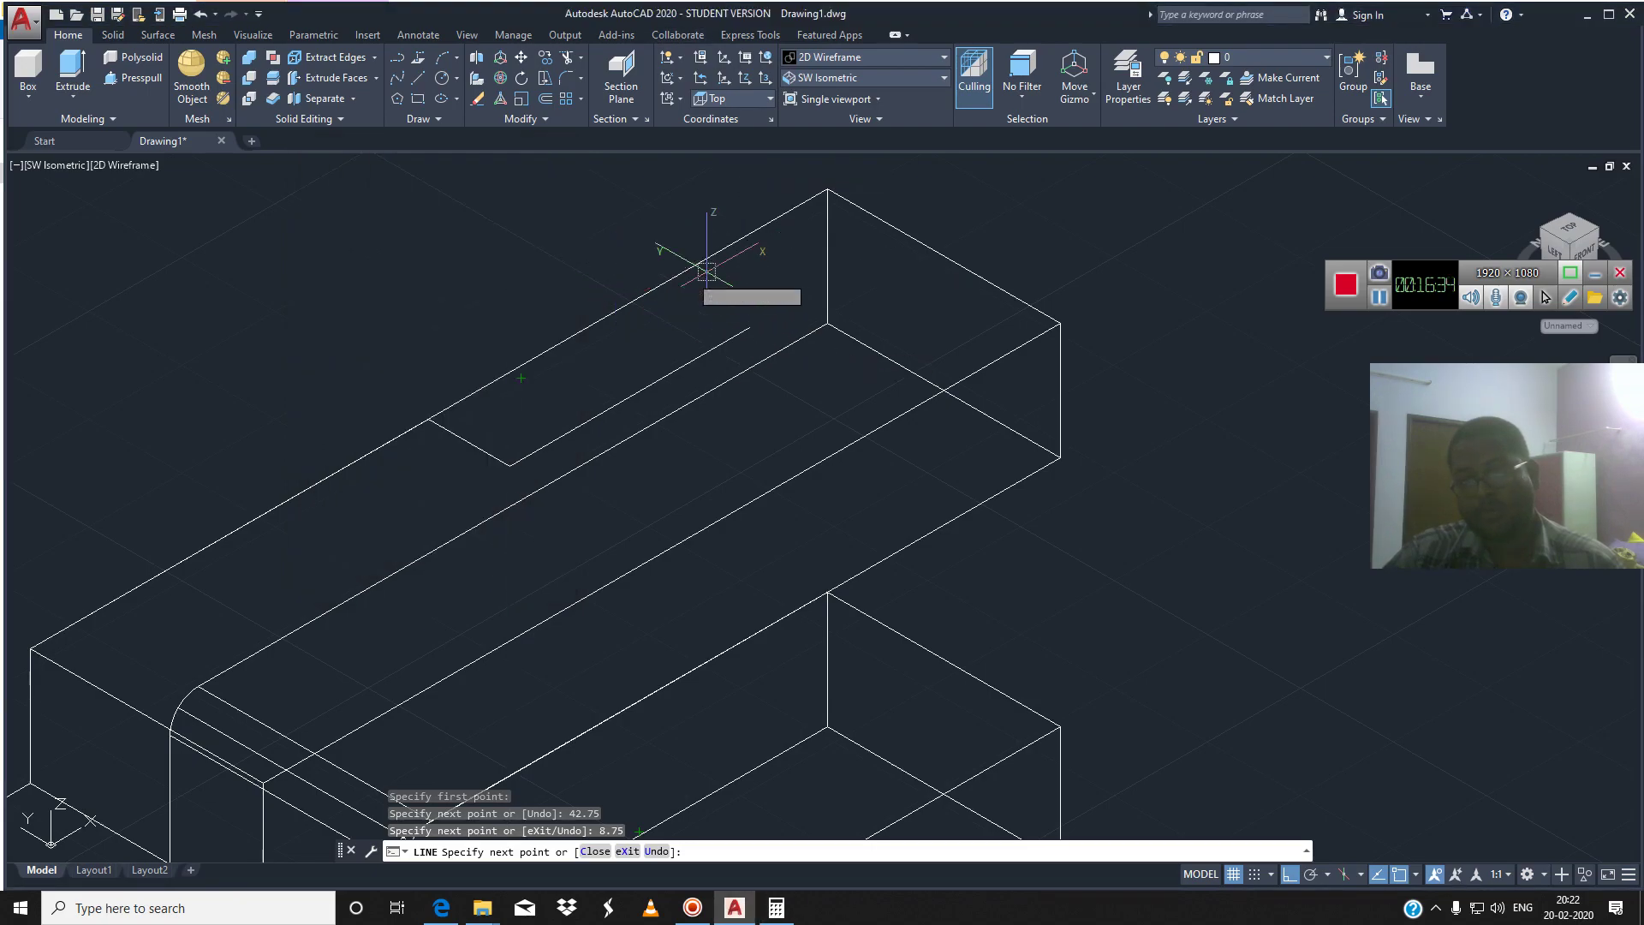
Continue the slot outline with segments of 17.5, 7.5, 35.5 and 7.5
text(17.5)
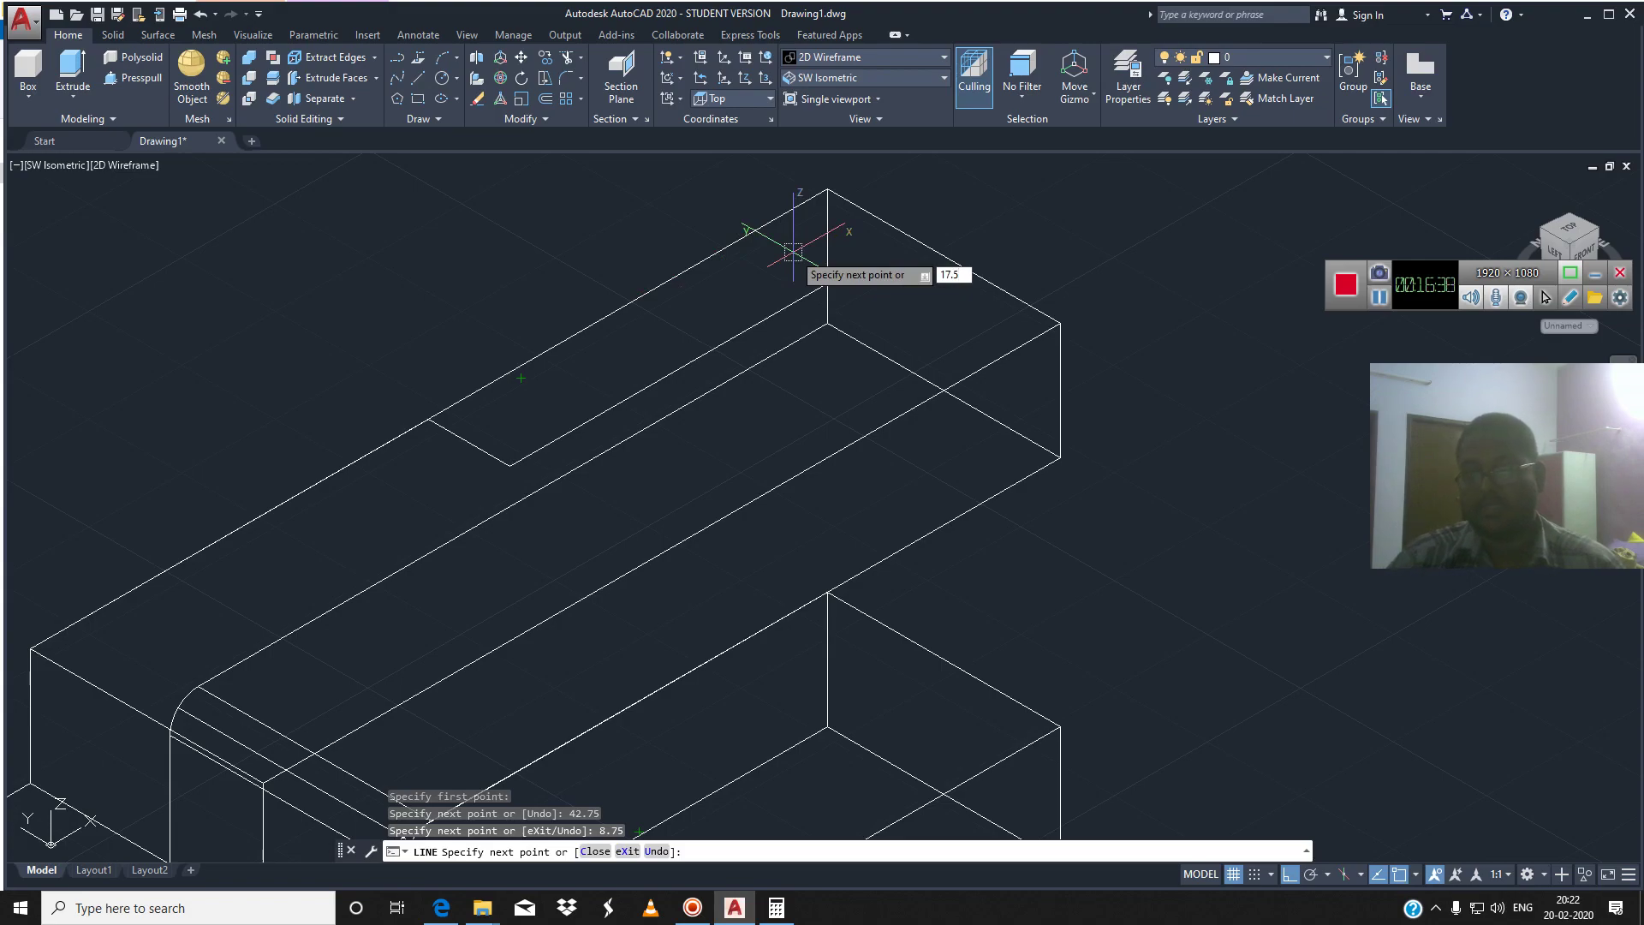
key(Return)
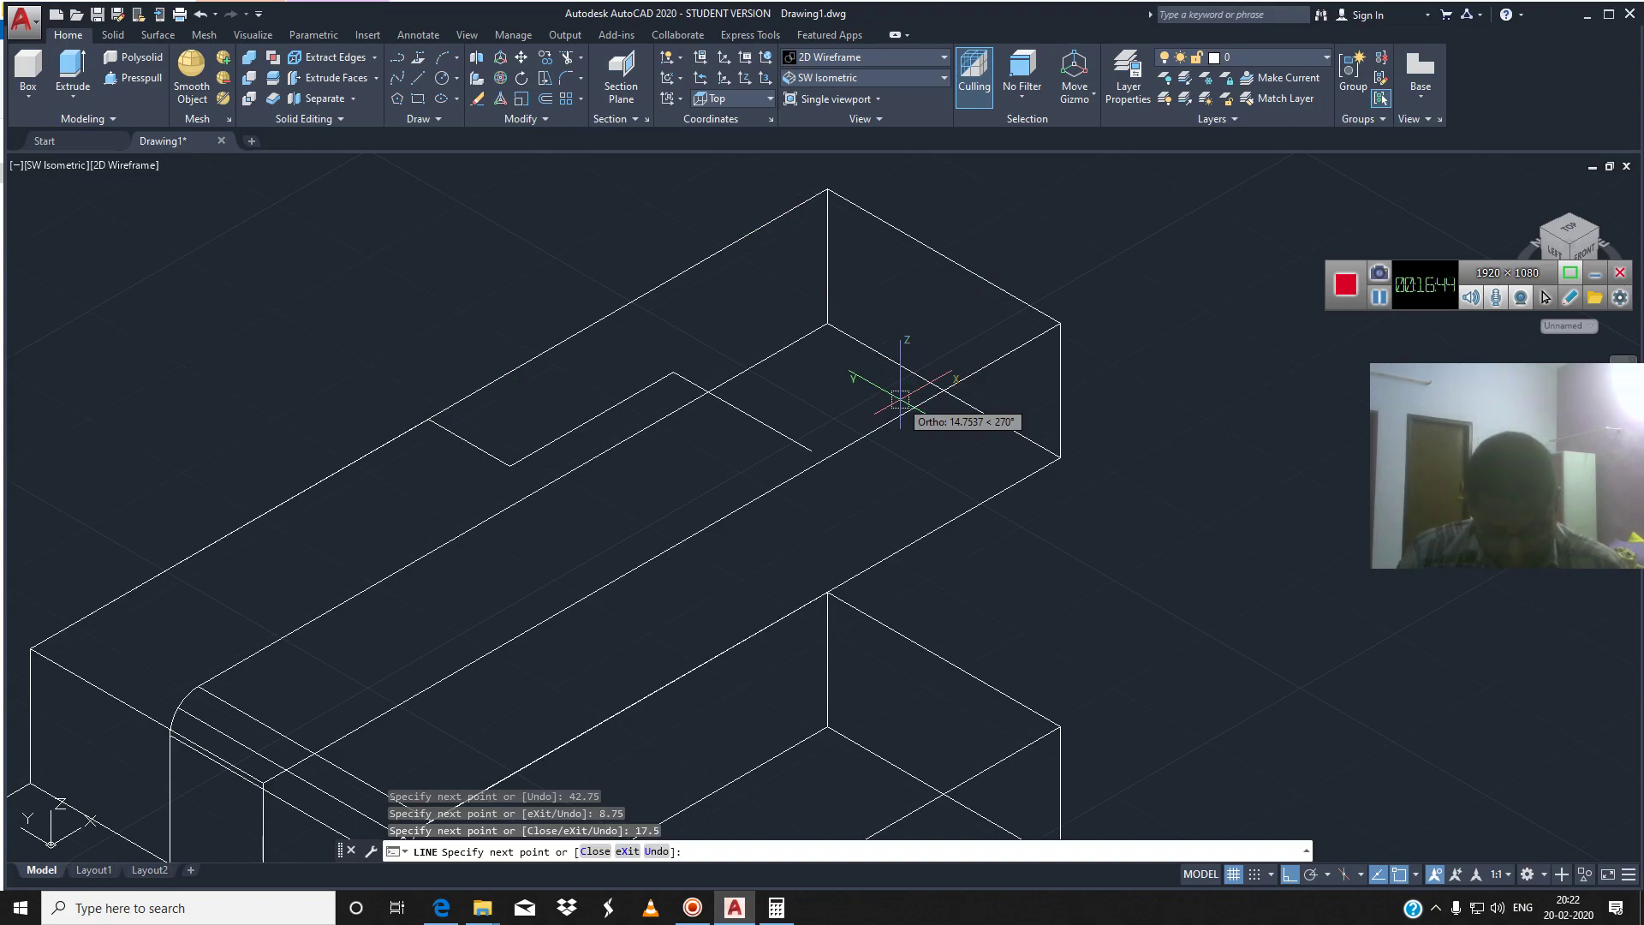
text(7)
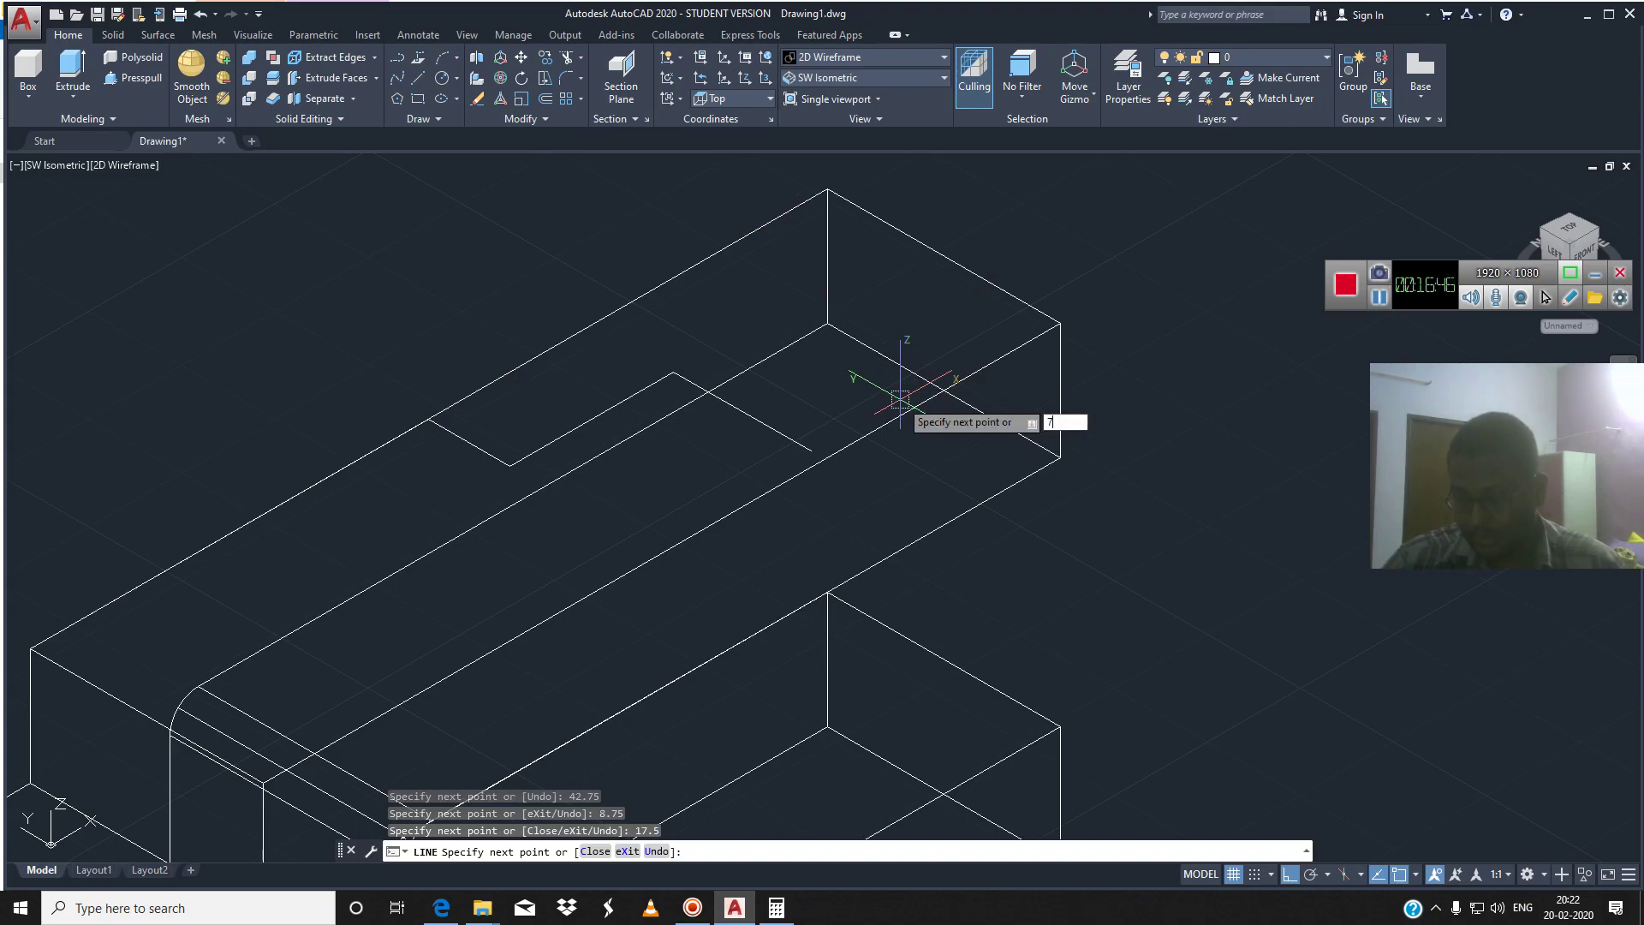
key(Return)
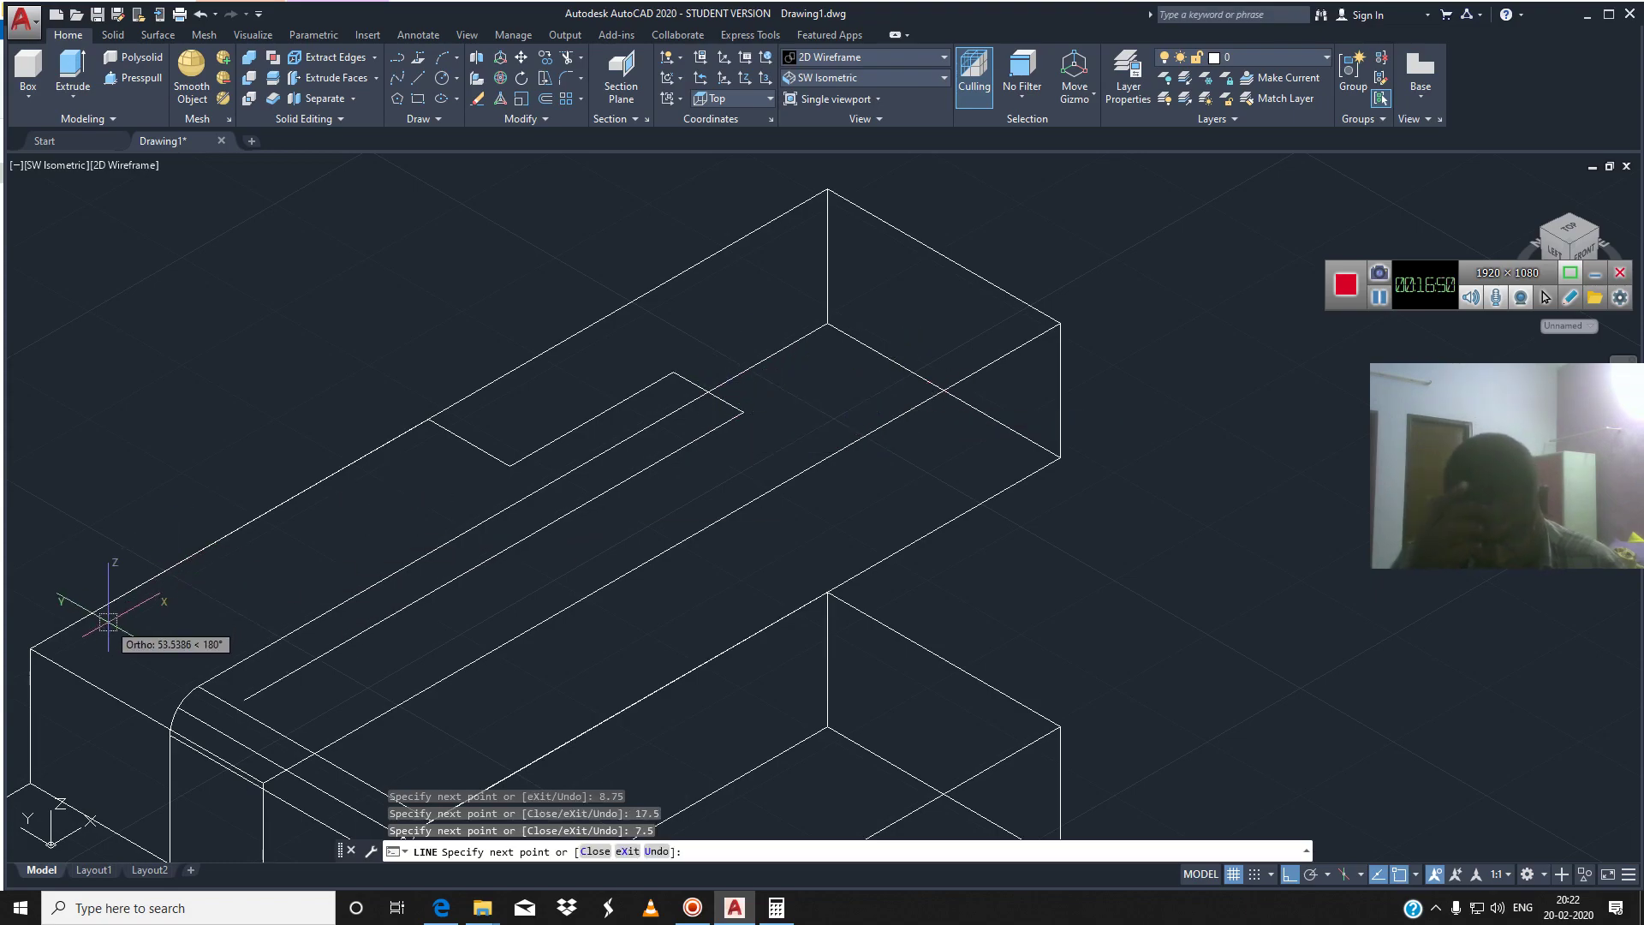
text(35.)
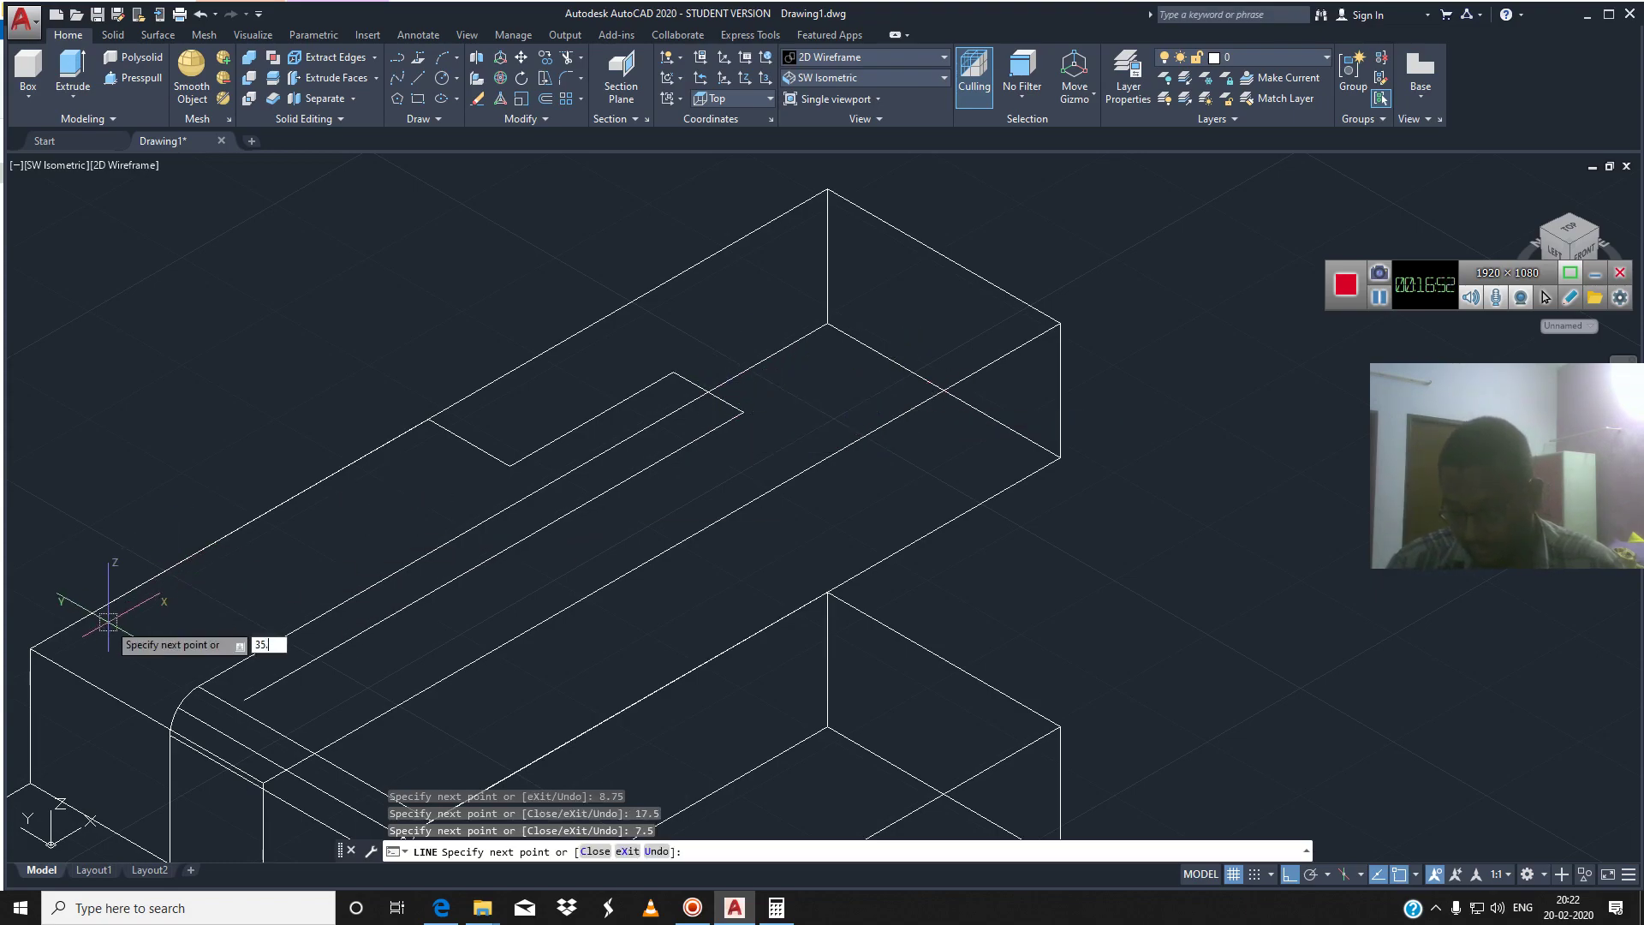
key(Return)
text(7)
key(Return)
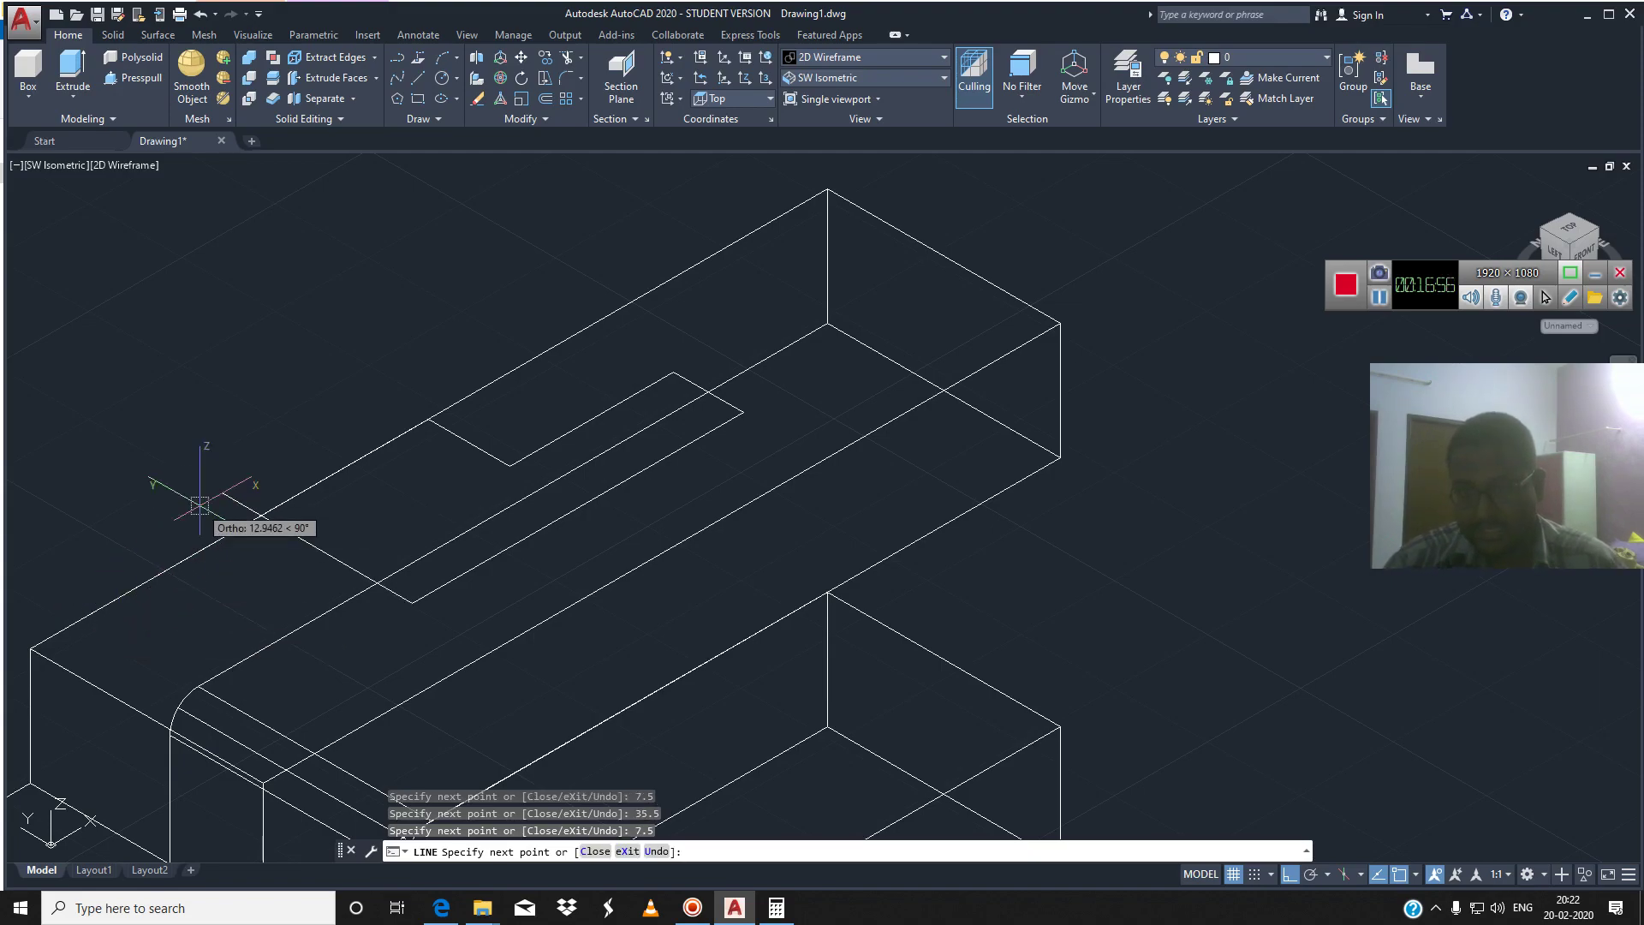
Close the slot rectangle at its start point, end LINE, and select the leftover guide line
click(509, 466)
key(Escape)
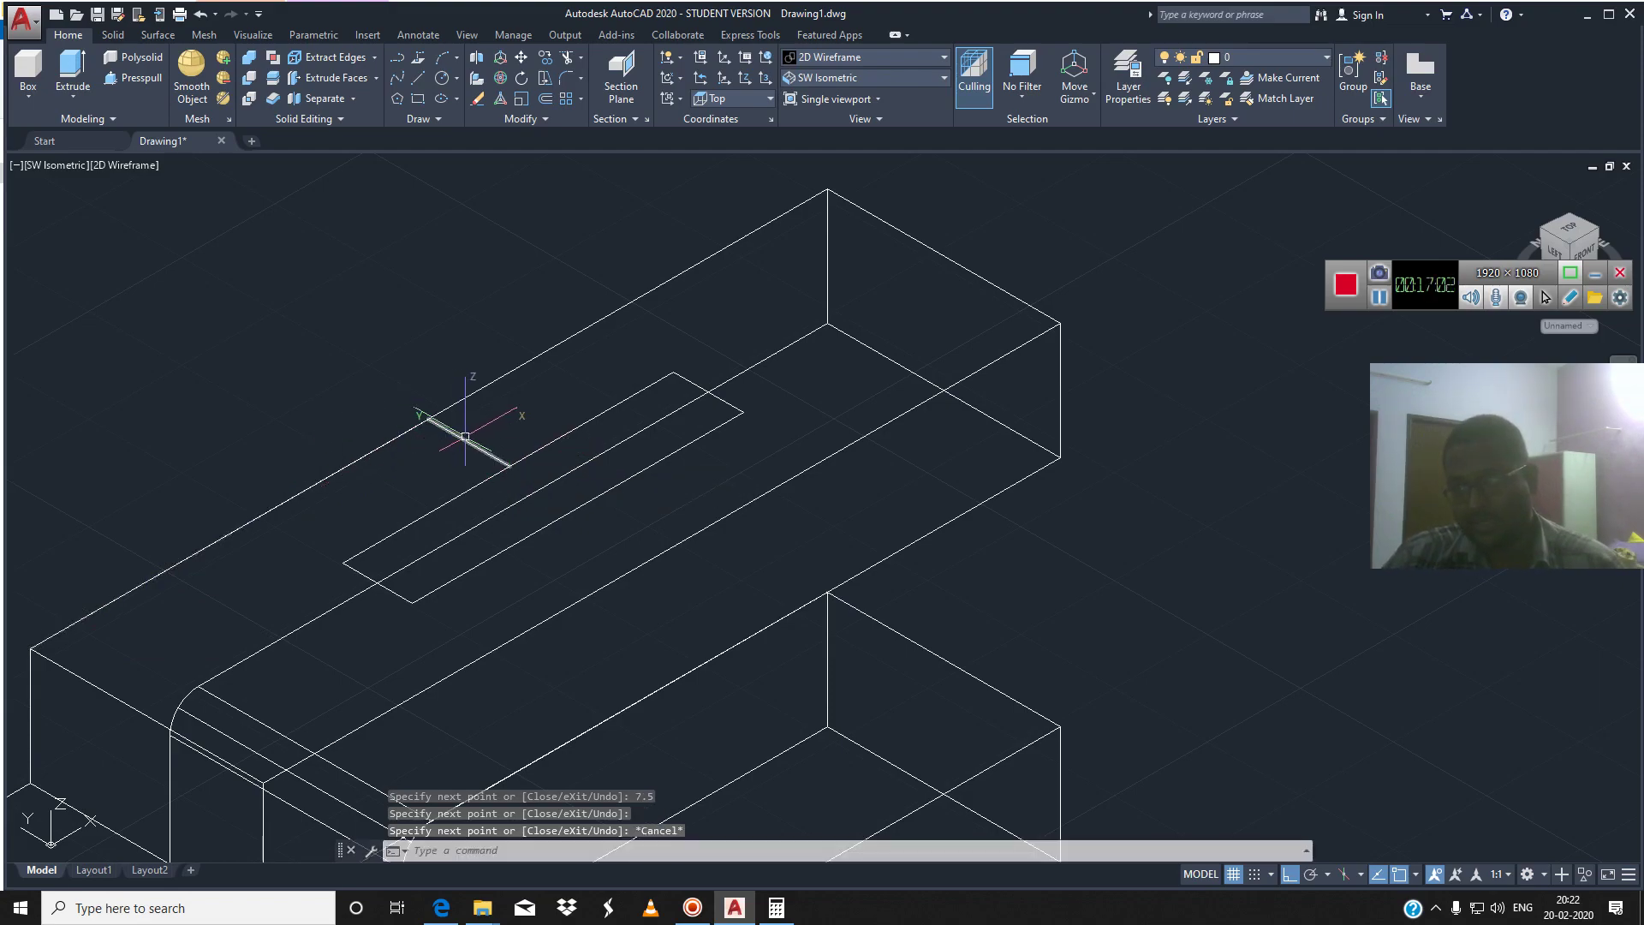
click(465, 441)
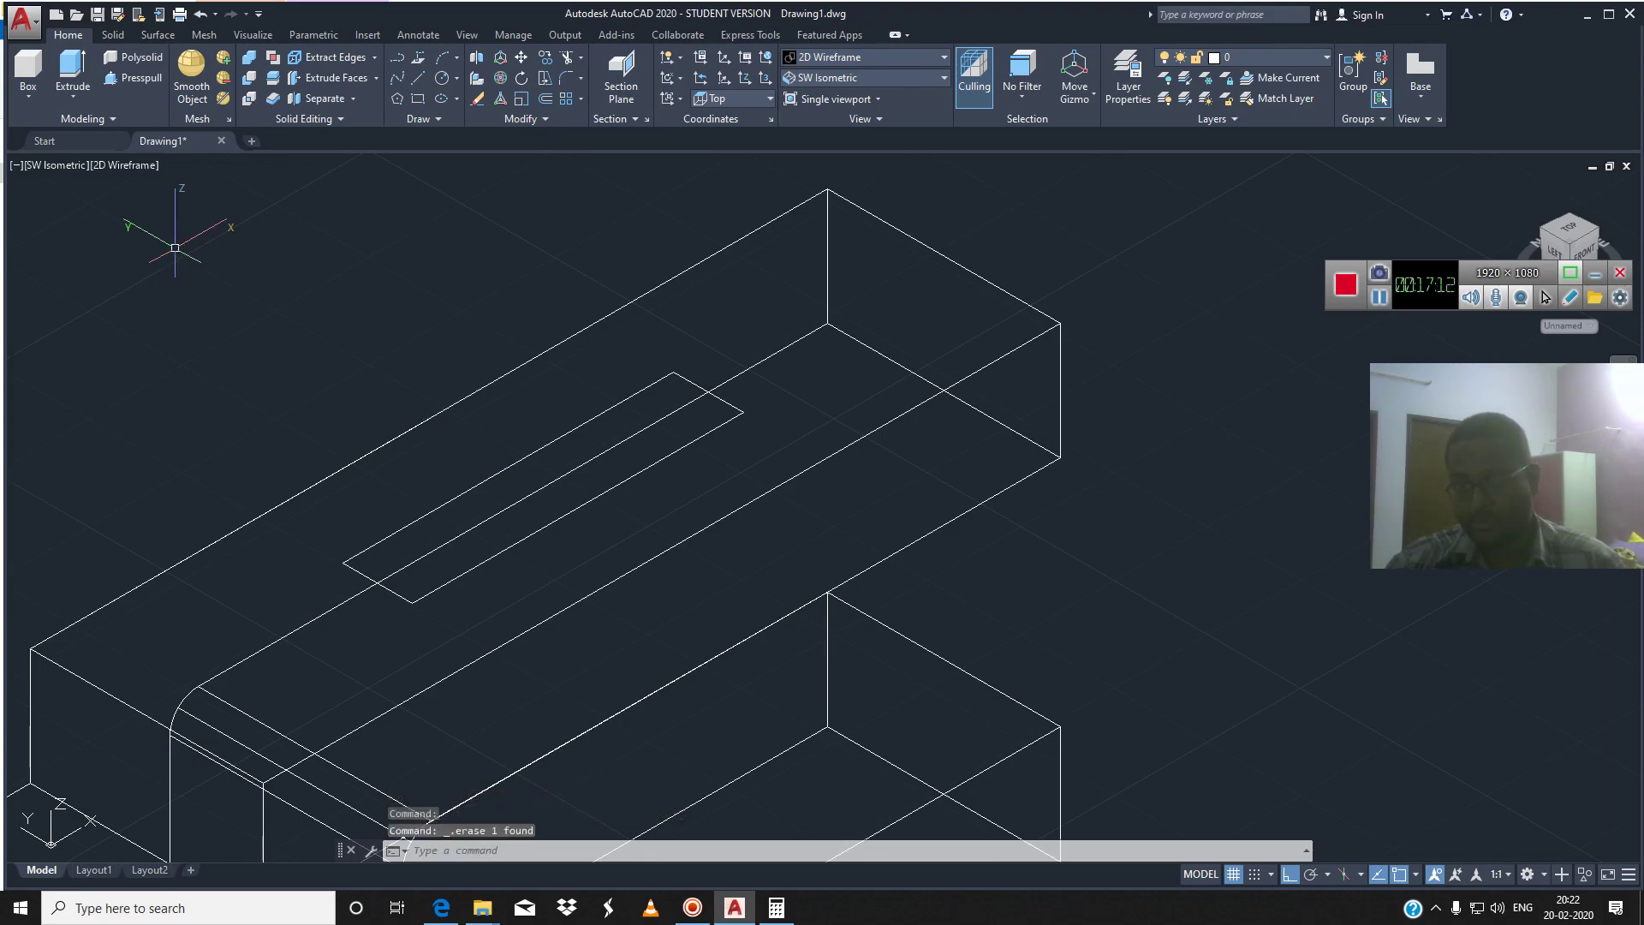
Join the five slot edges into a single closed polyline
scroll(308, 325, down, 2)
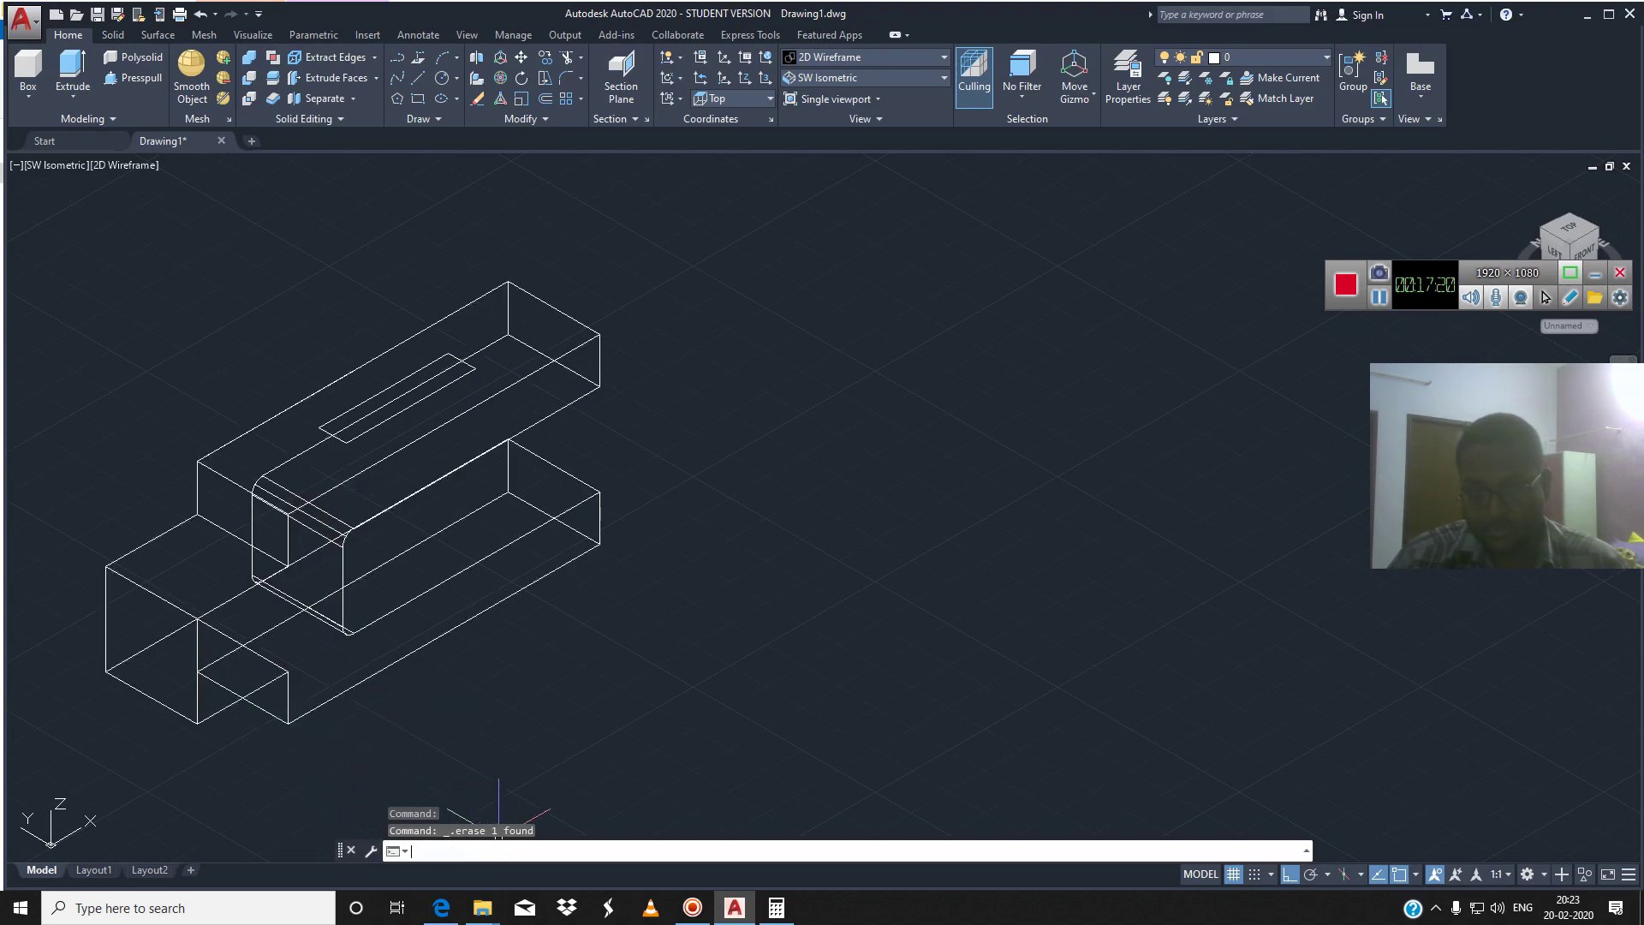
text(join)
key(Return)
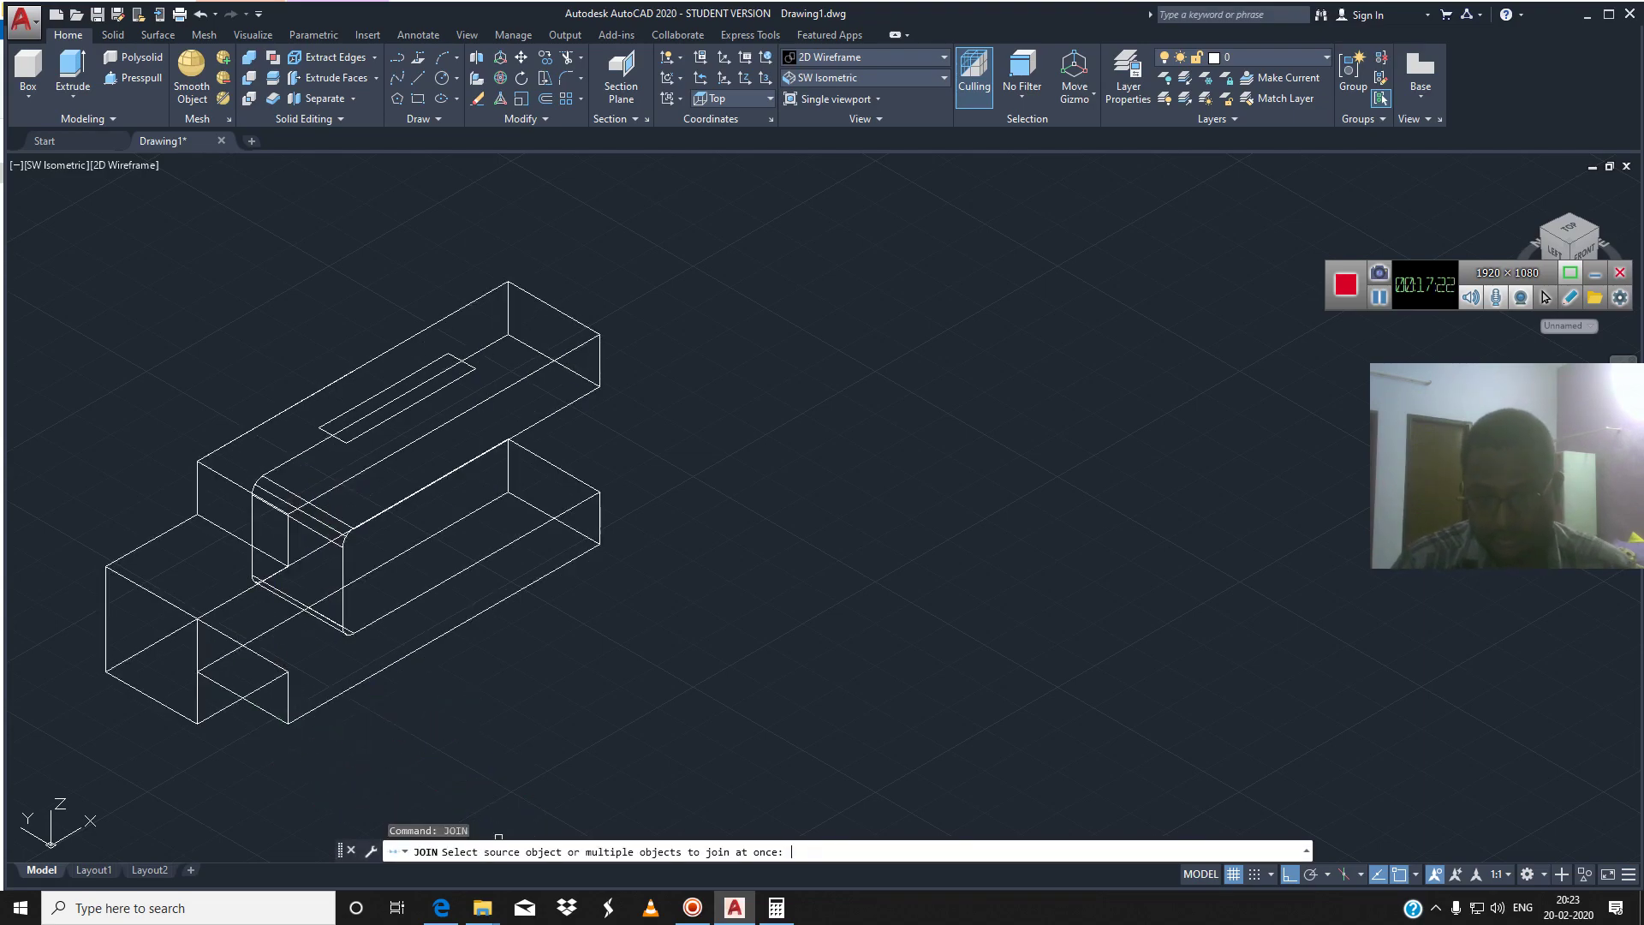
click(366, 399)
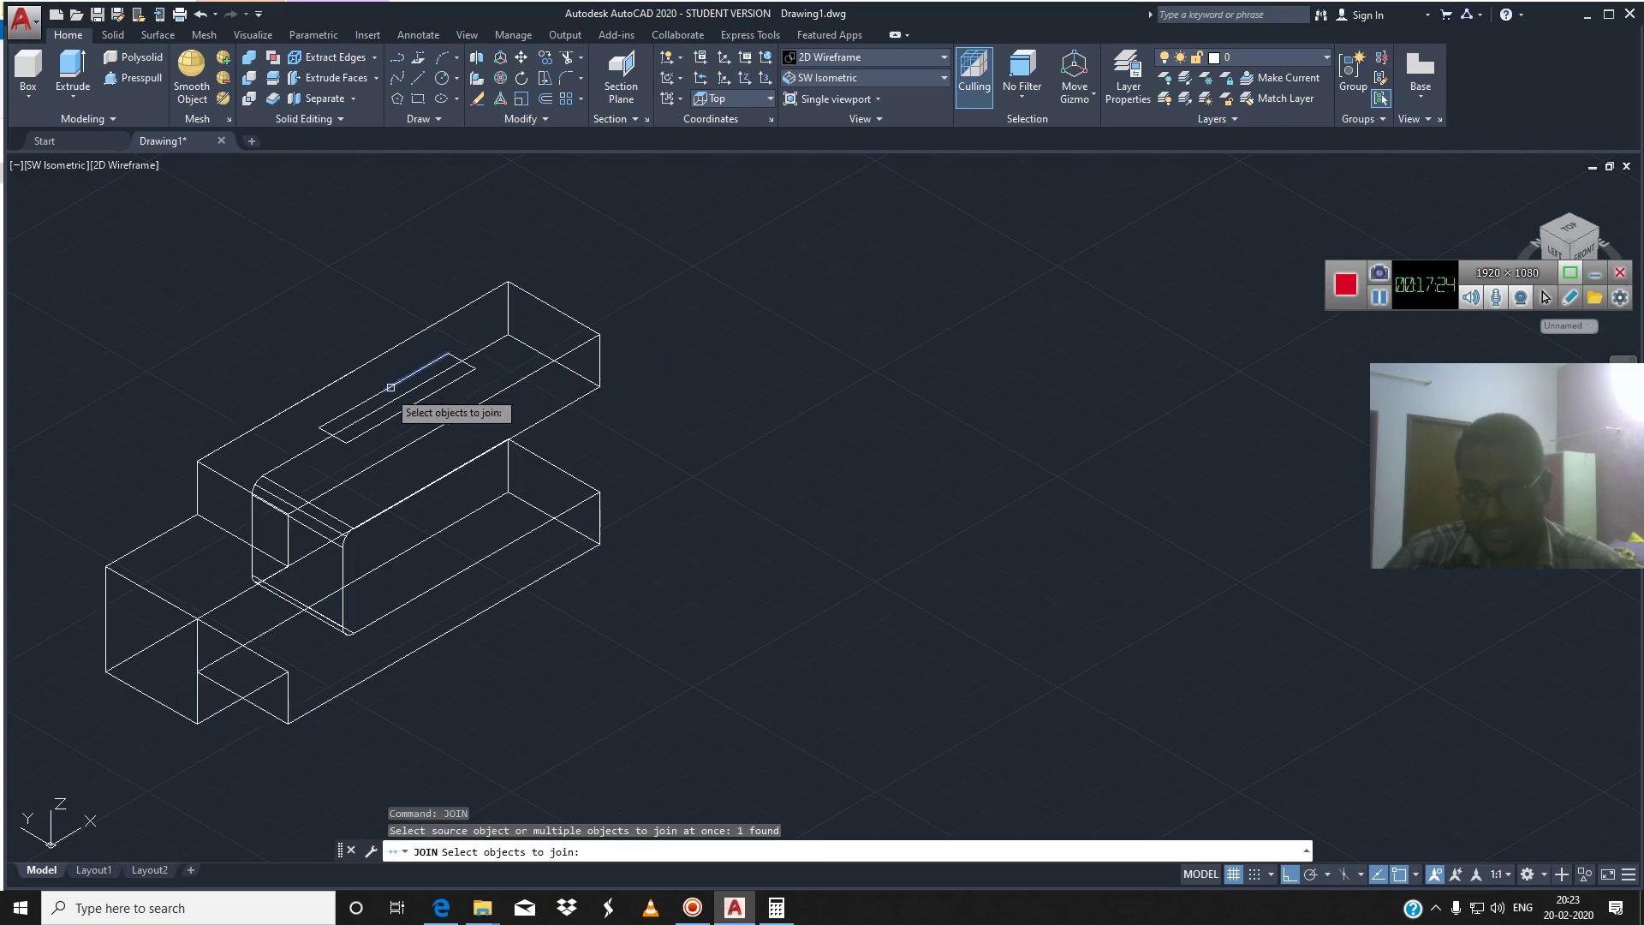
click(366, 398)
click(334, 436)
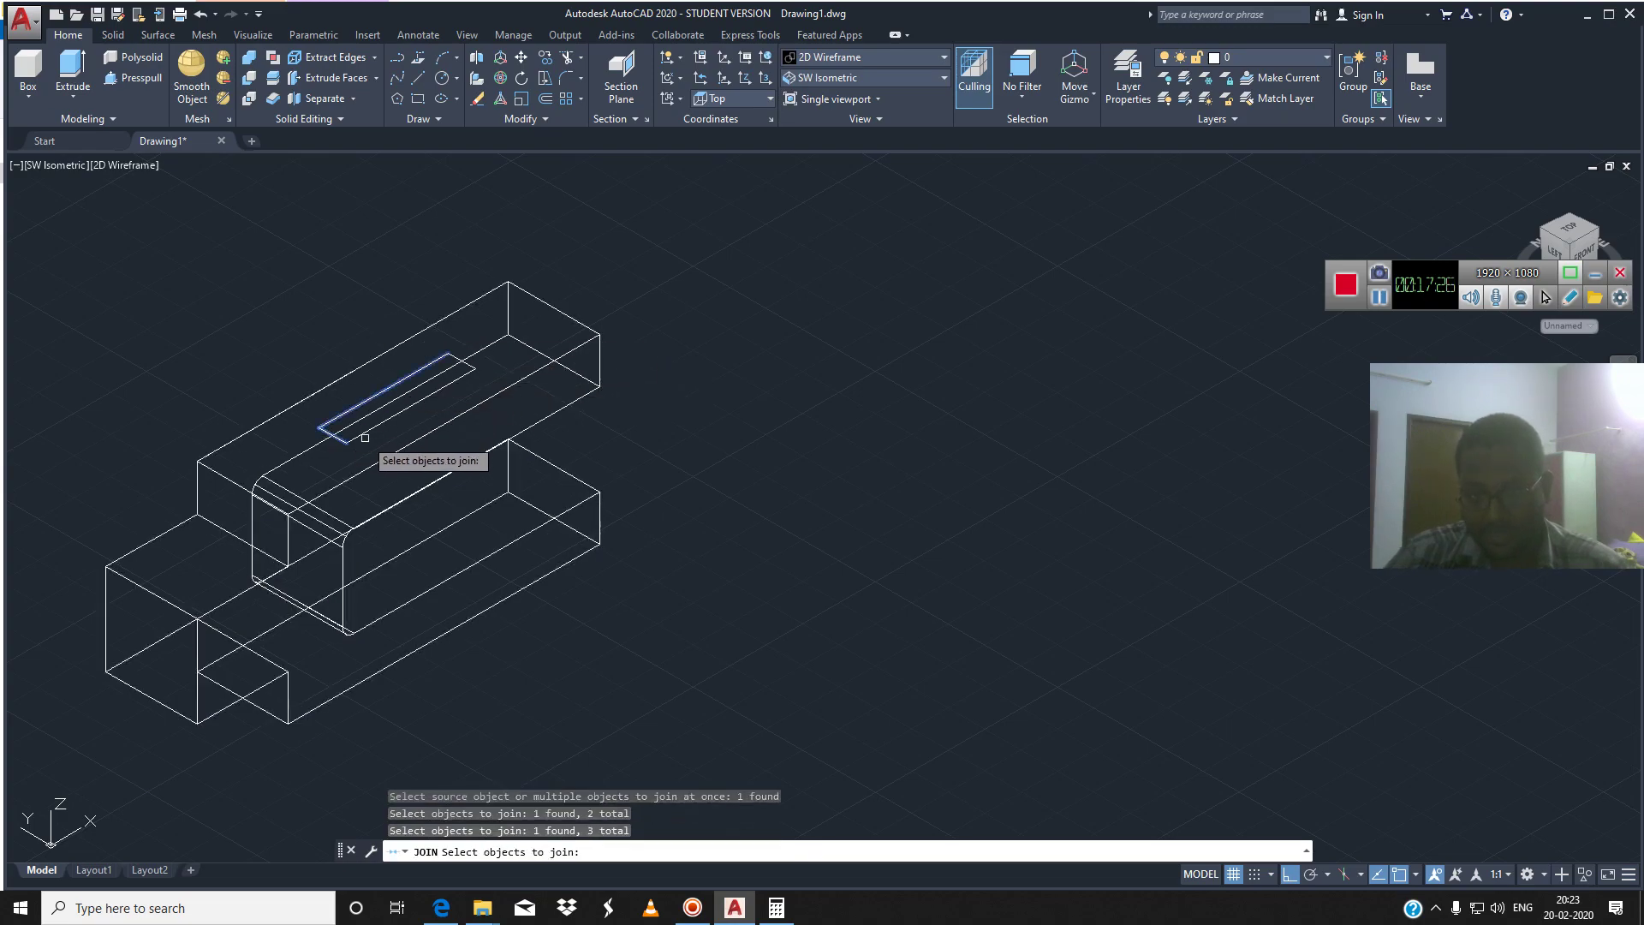
click(367, 434)
click(467, 365)
key(Return)
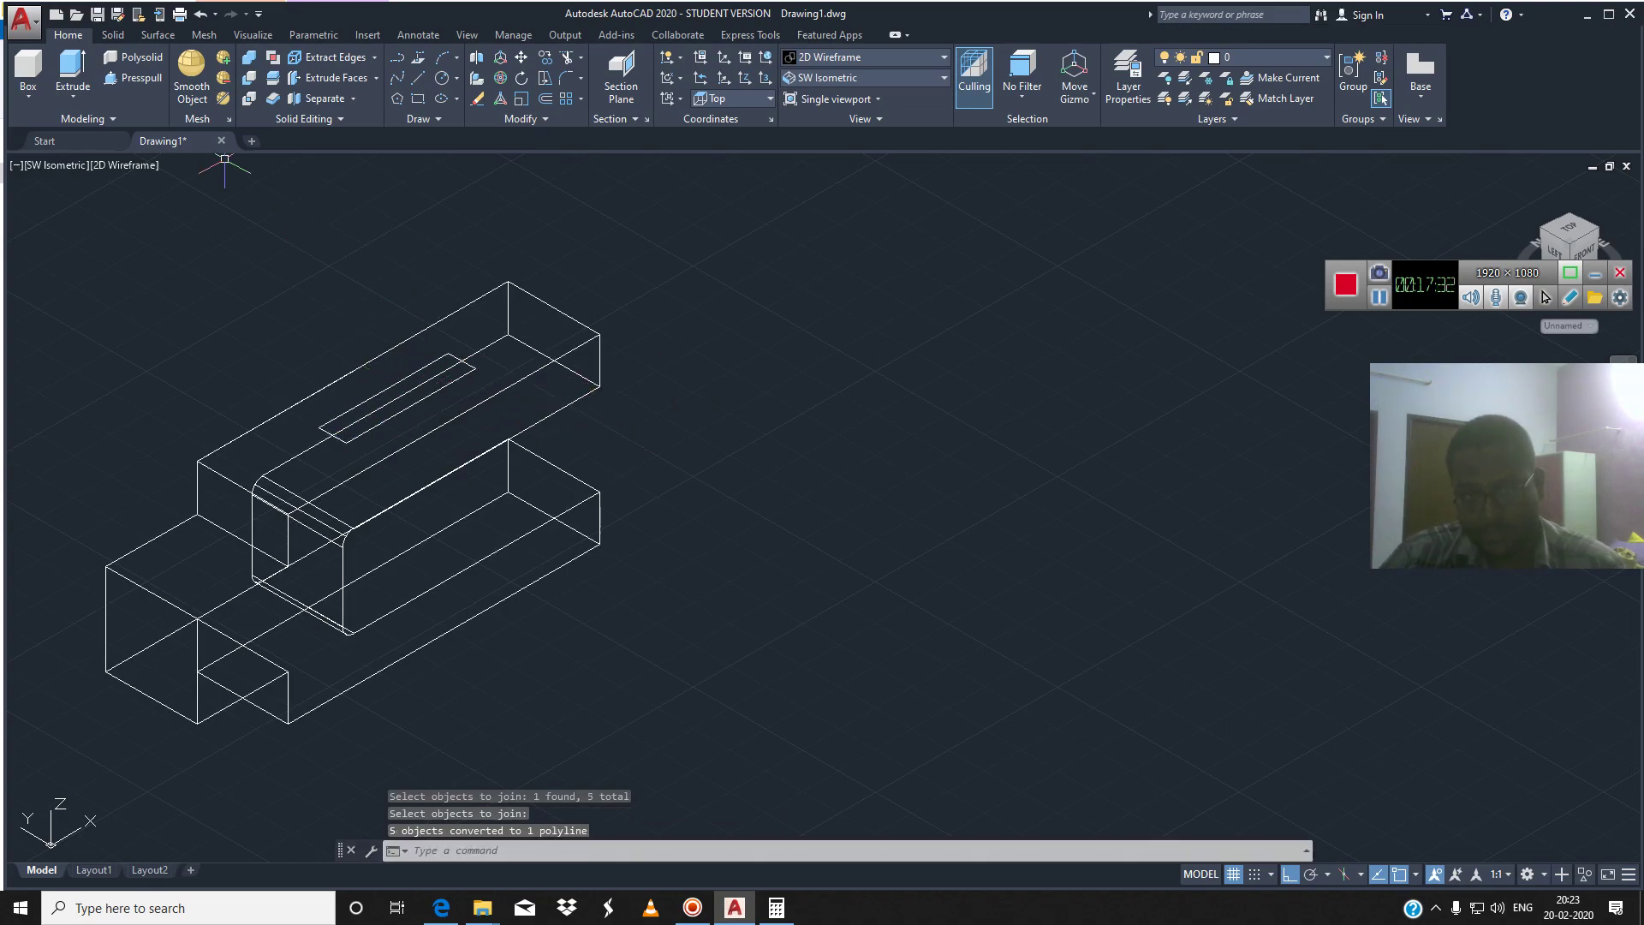
click(73, 73)
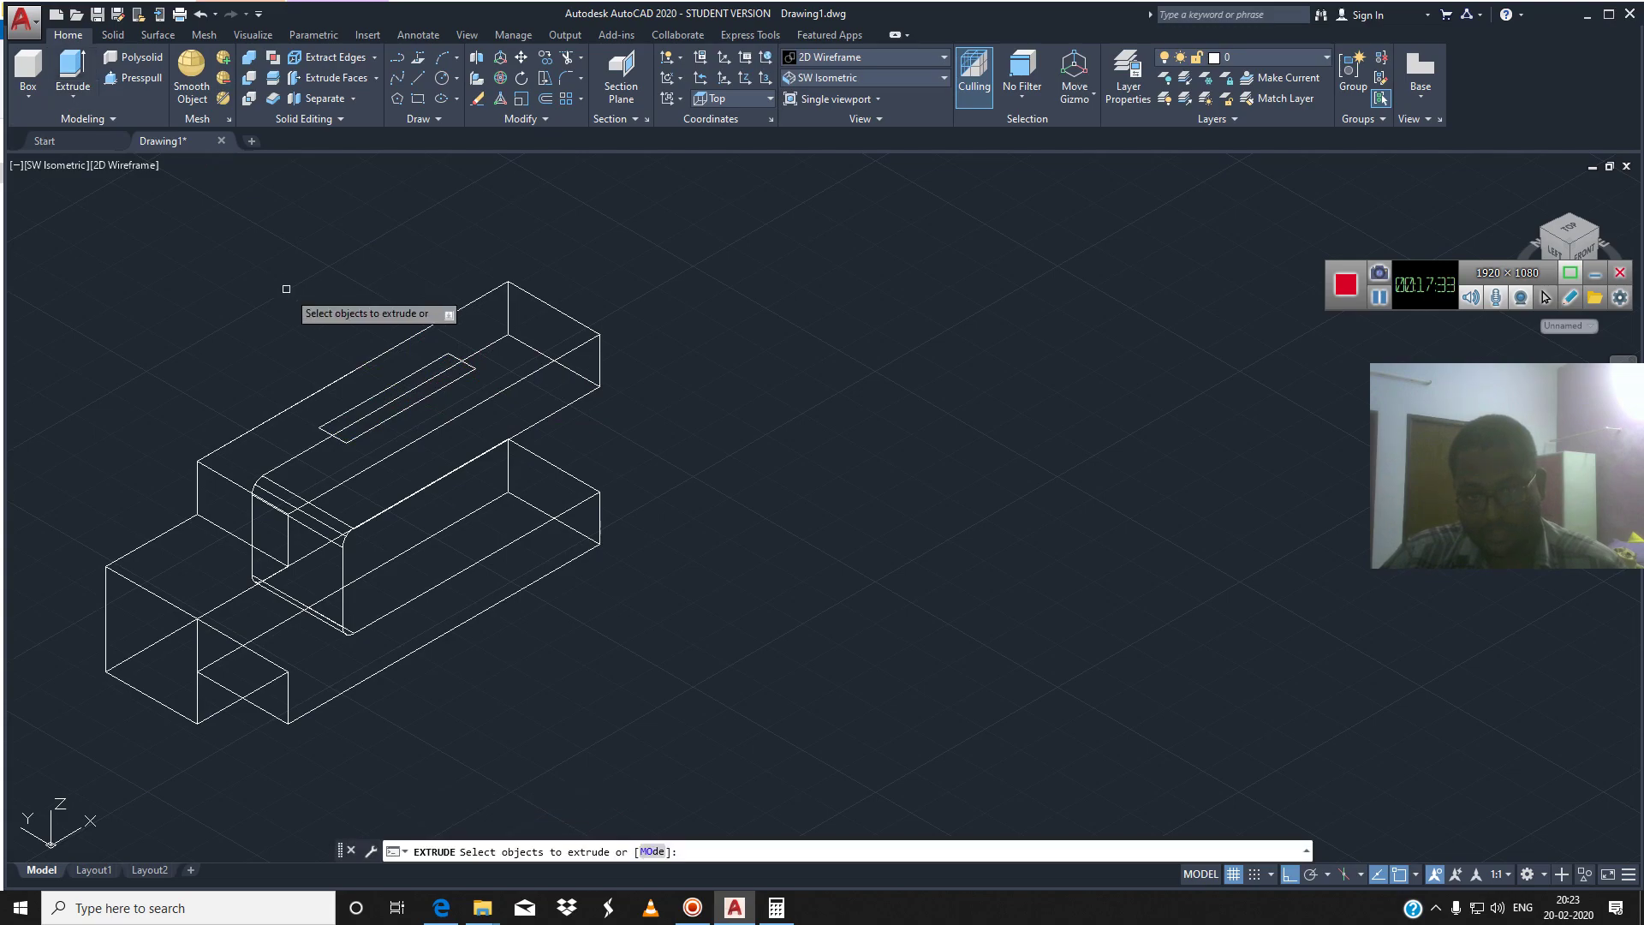
Extrude the slot polyline down through the bracket and switch to the Shades of Gray visual style
click(378, 422)
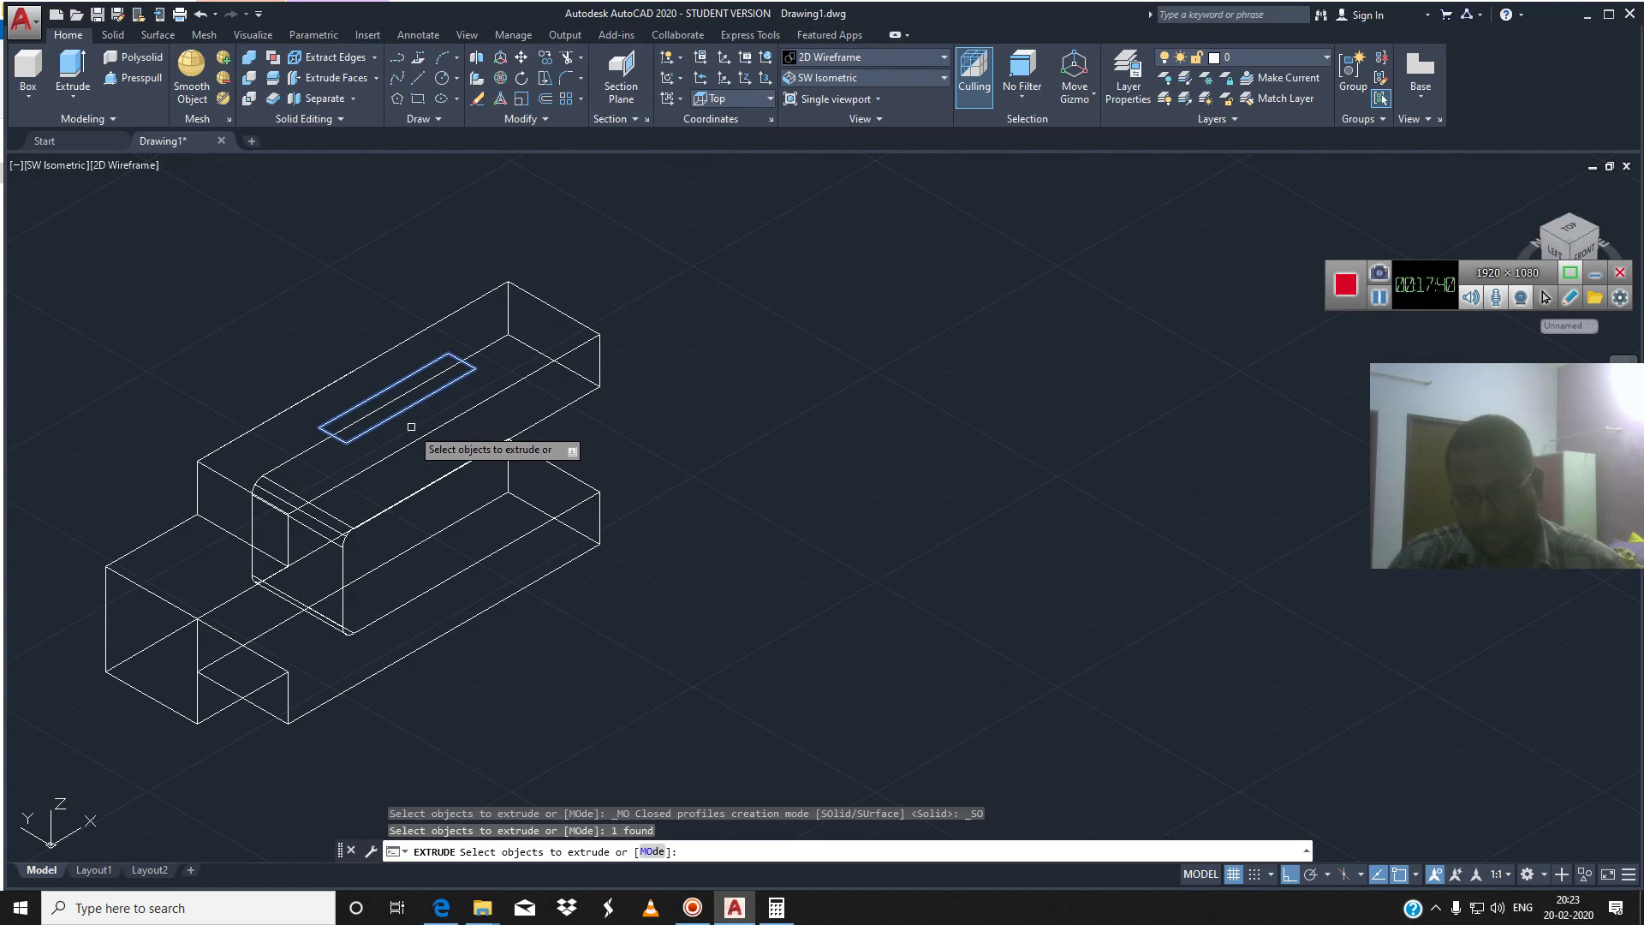
key(Return)
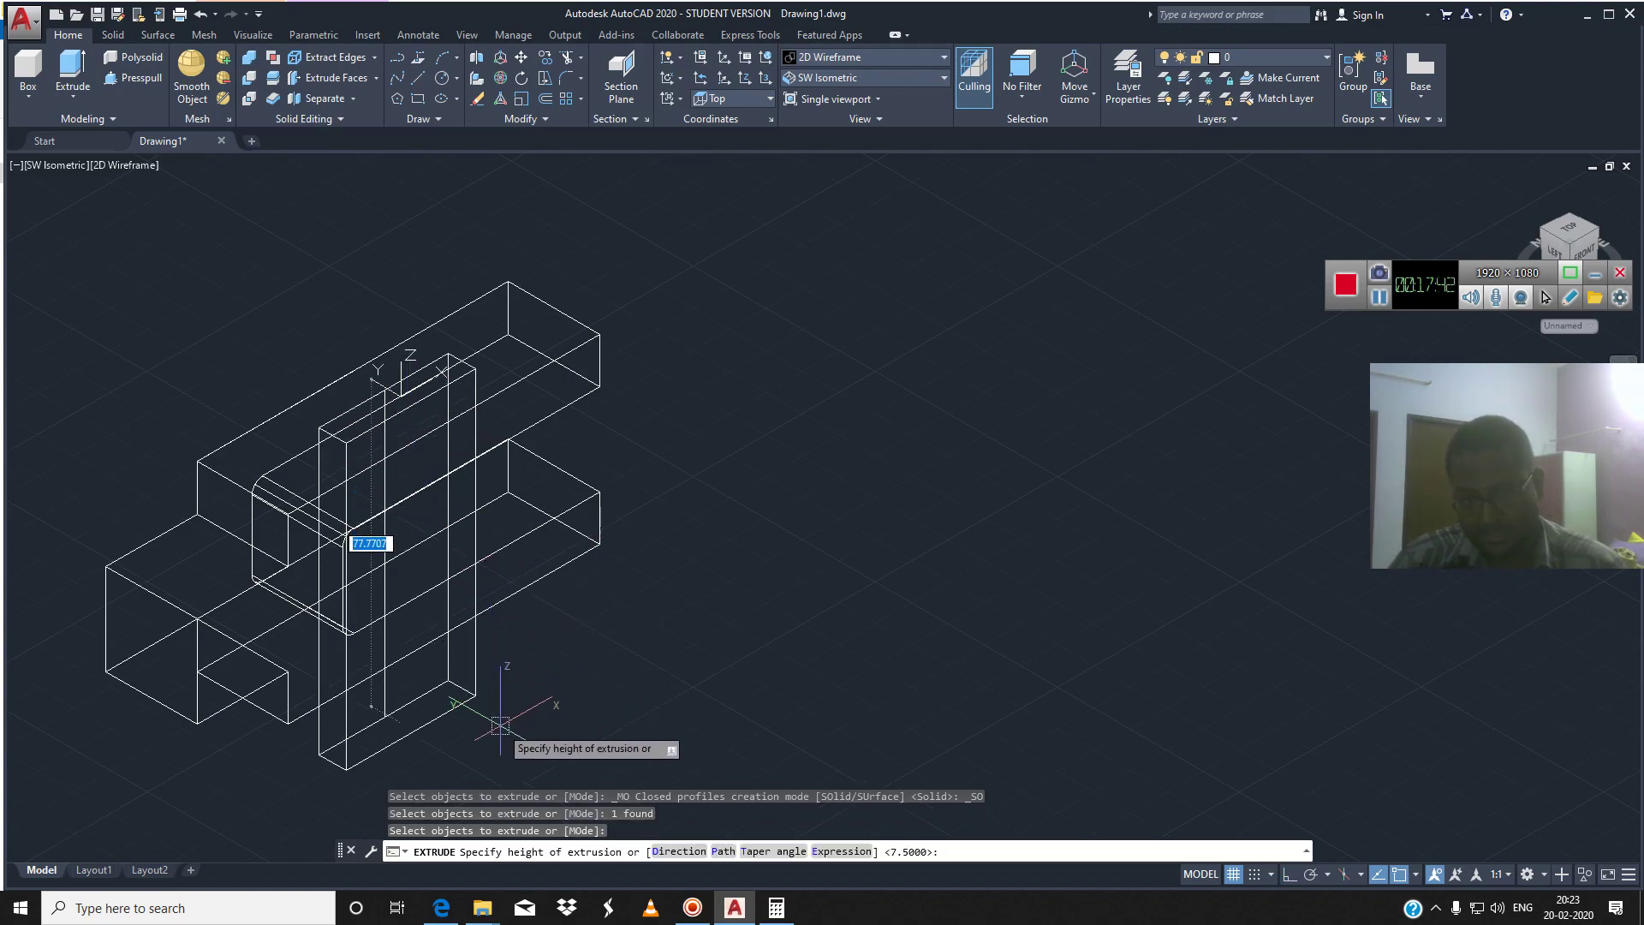
click(501, 751)
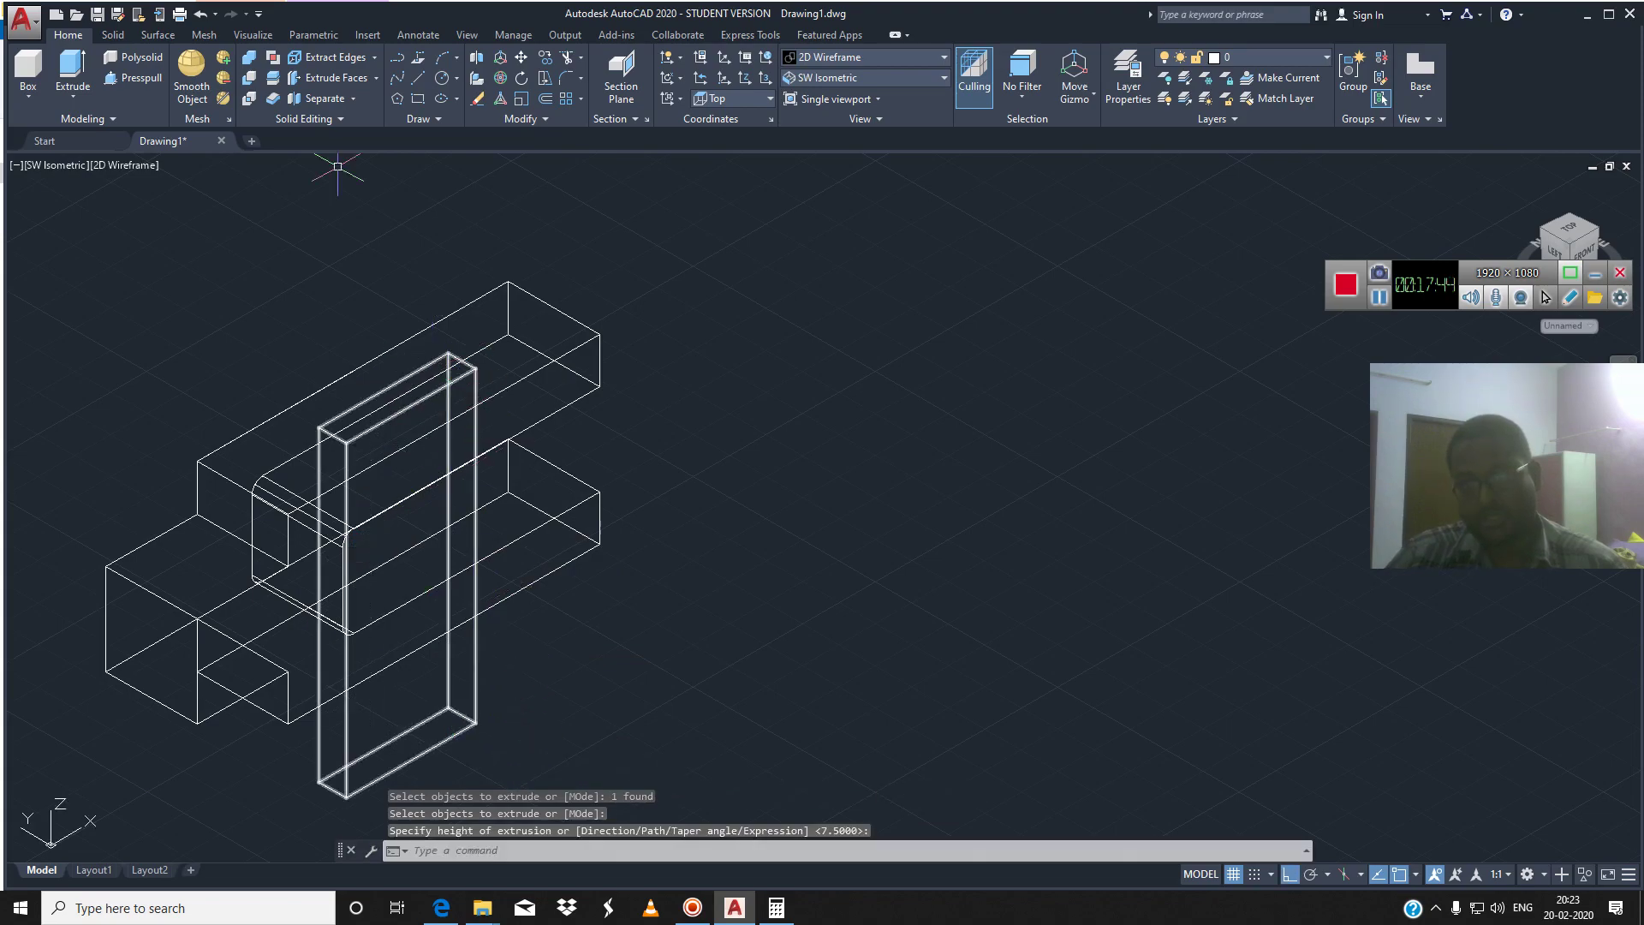
click(865, 57)
click(961, 160)
Zoom out and pan to frame the slotted bracket, flat plate and long block together
scroll(738, 595, down, 4)
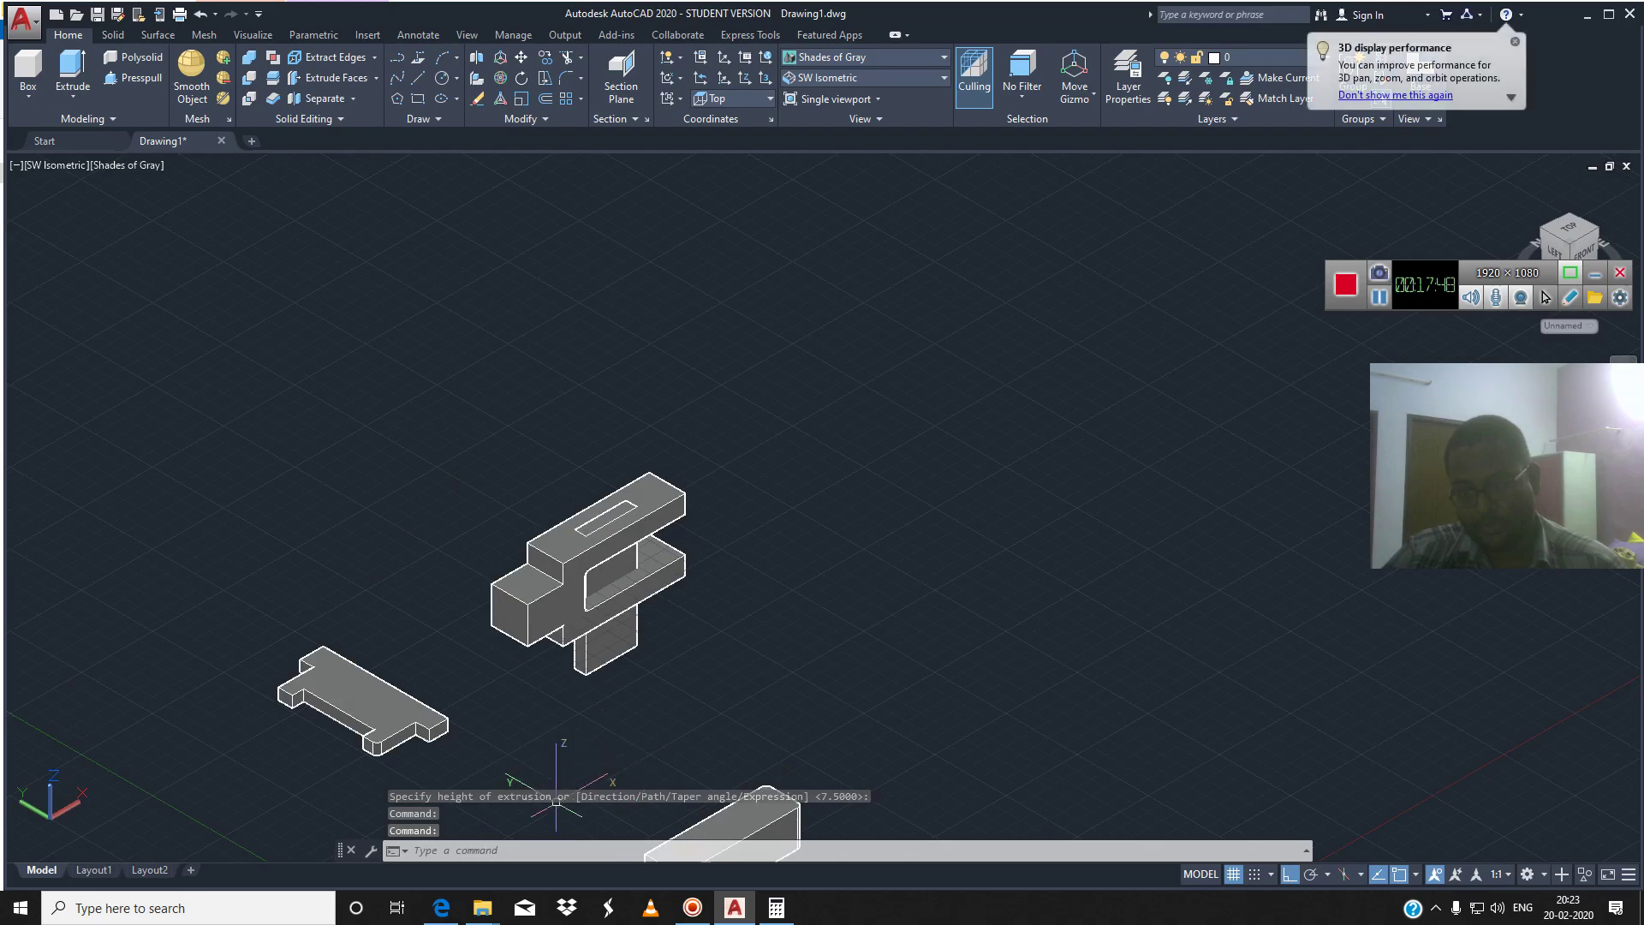
middle_drag(625, 695, 641, 505)
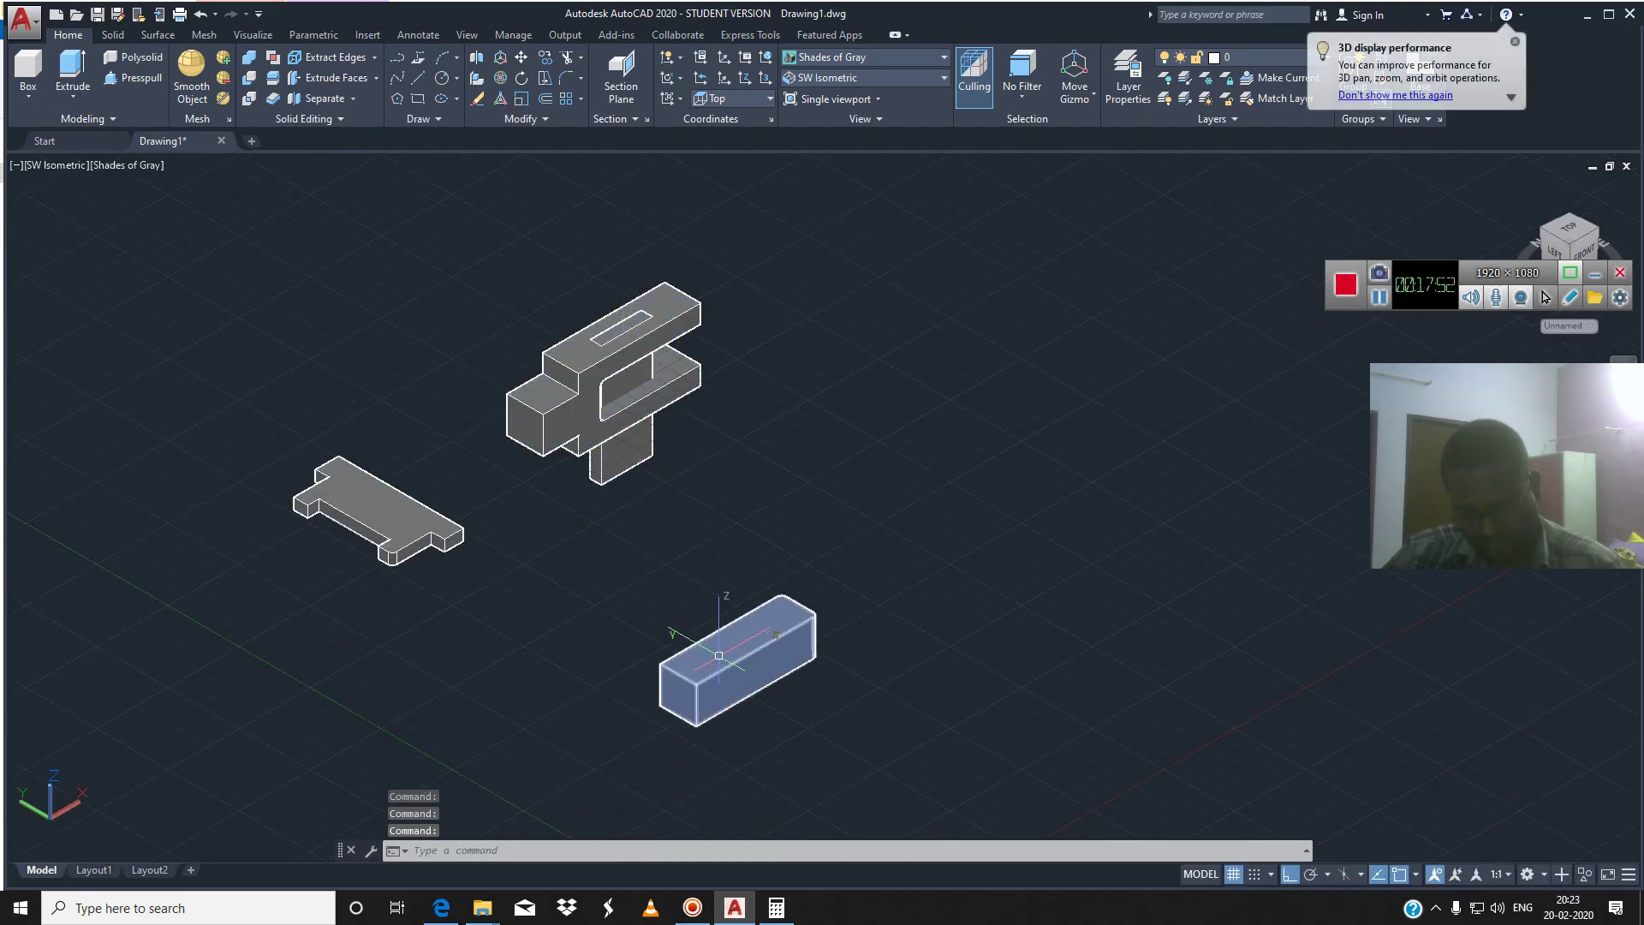
click(812, 847)
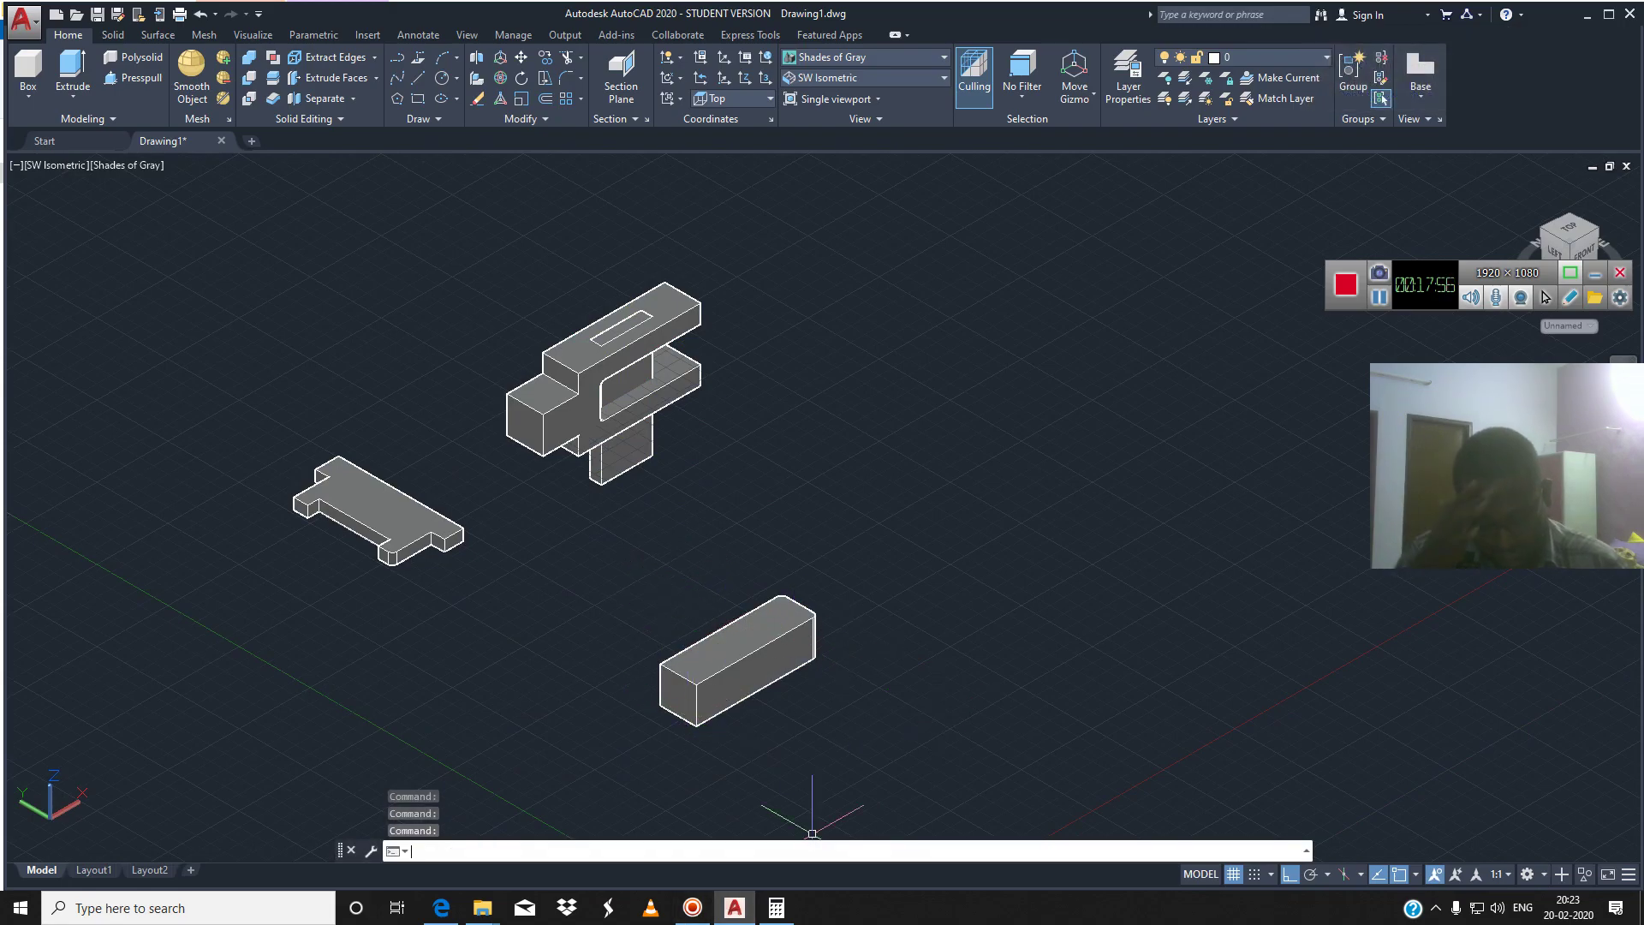
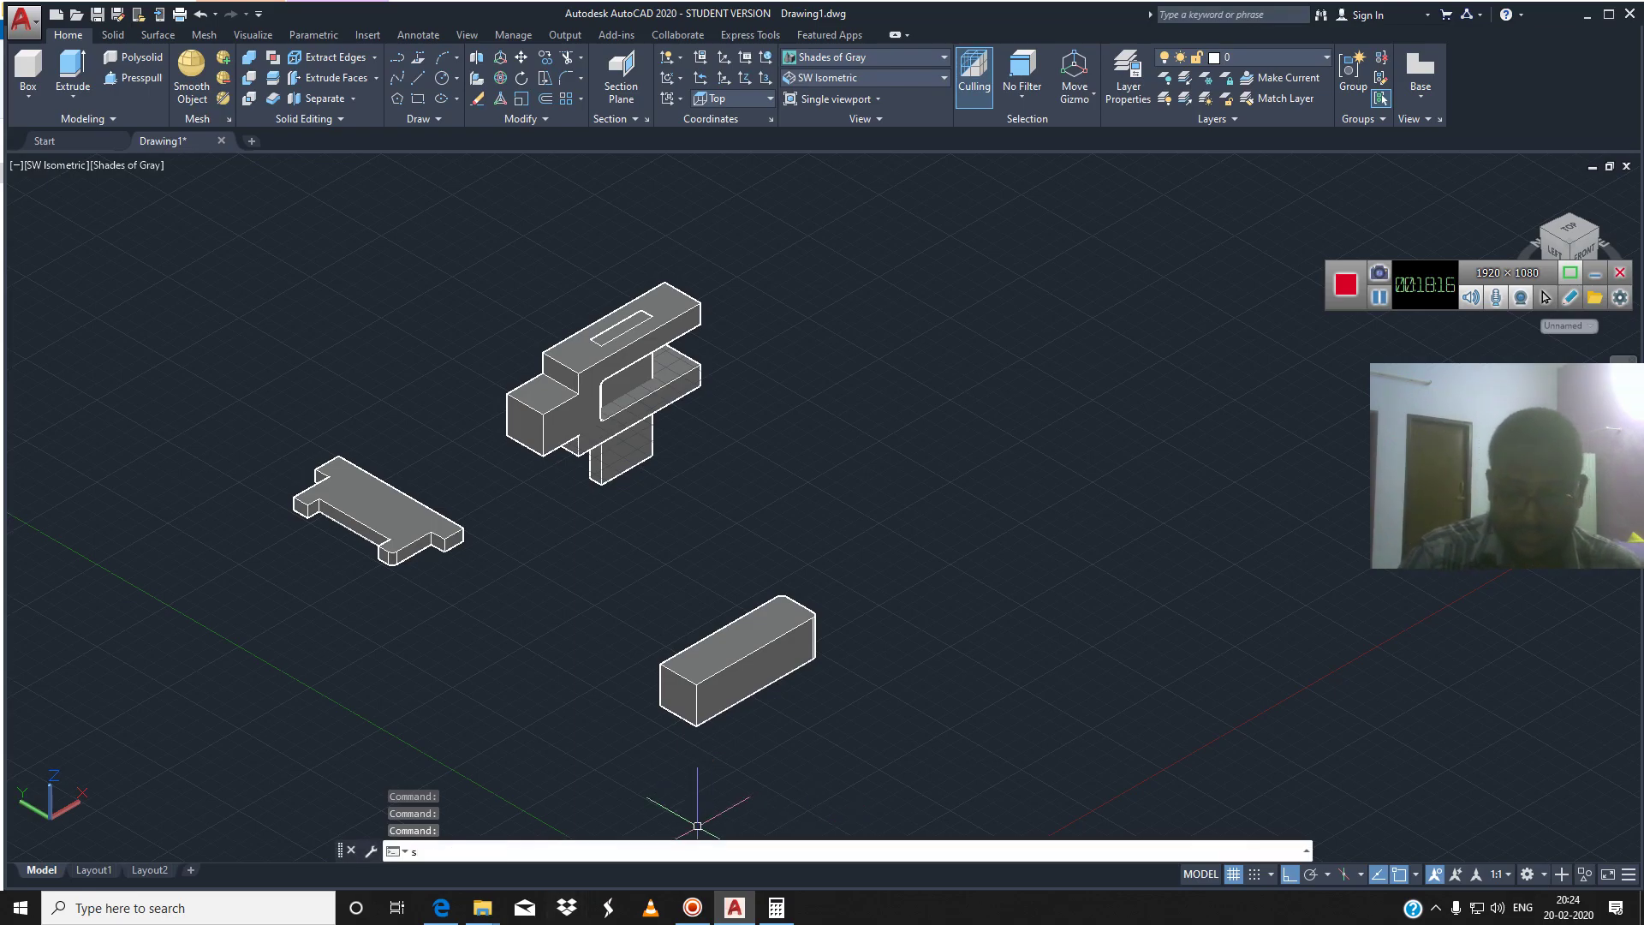
Subtract the small vertical block from the upper forked part to leave a through-slot
text(su)
key(Return)
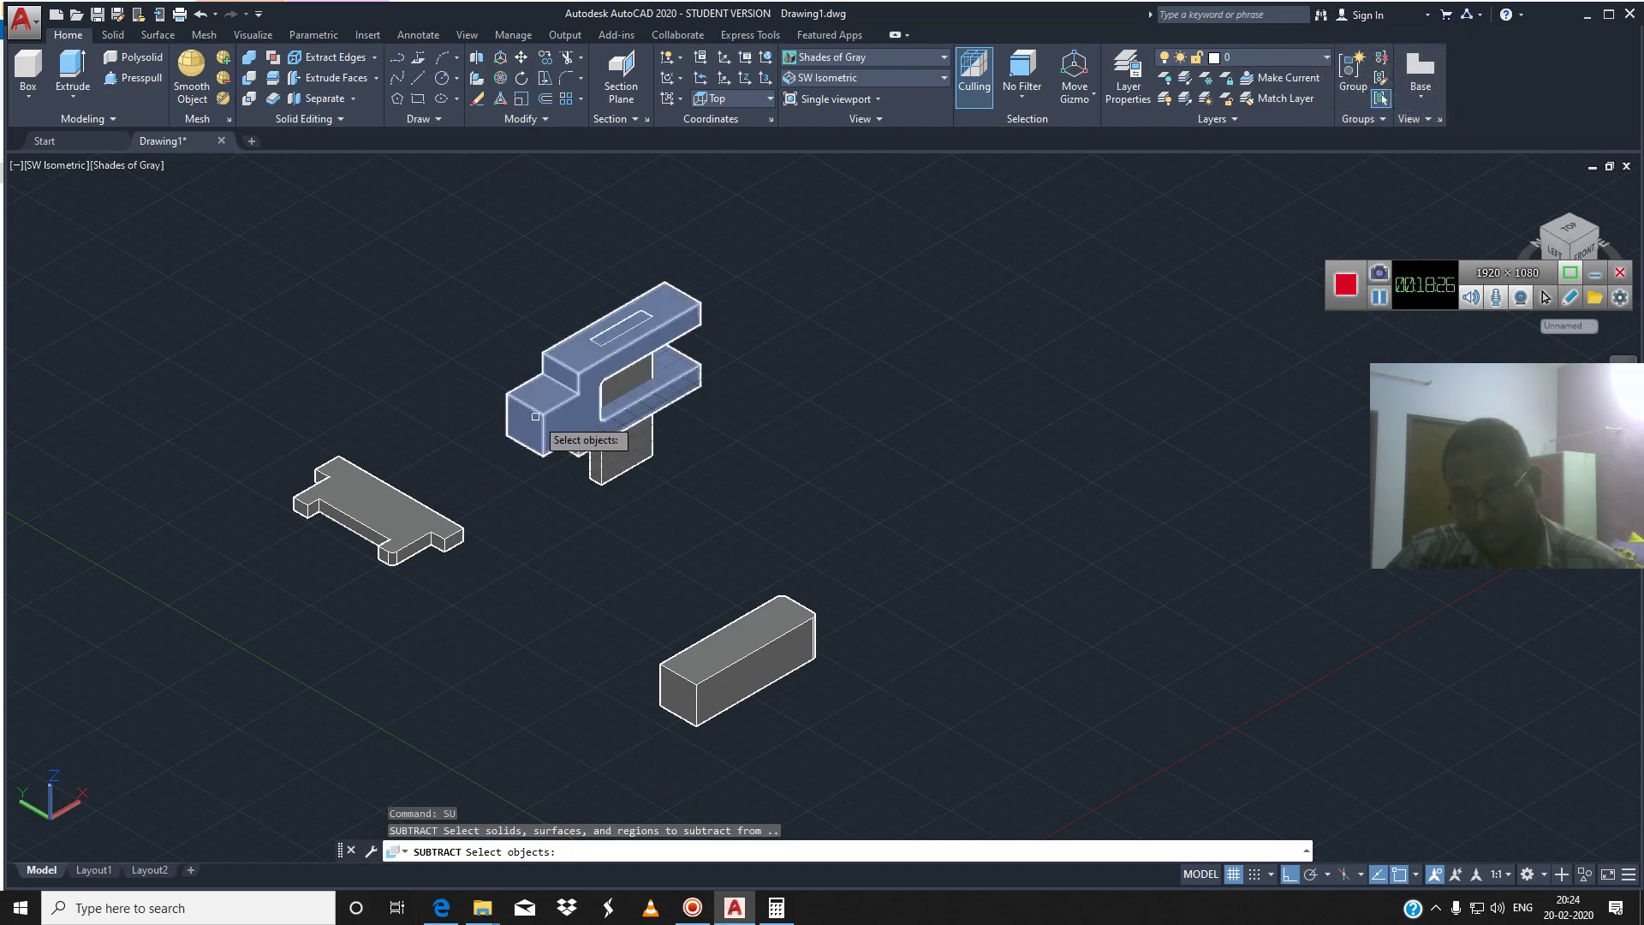
click(536, 416)
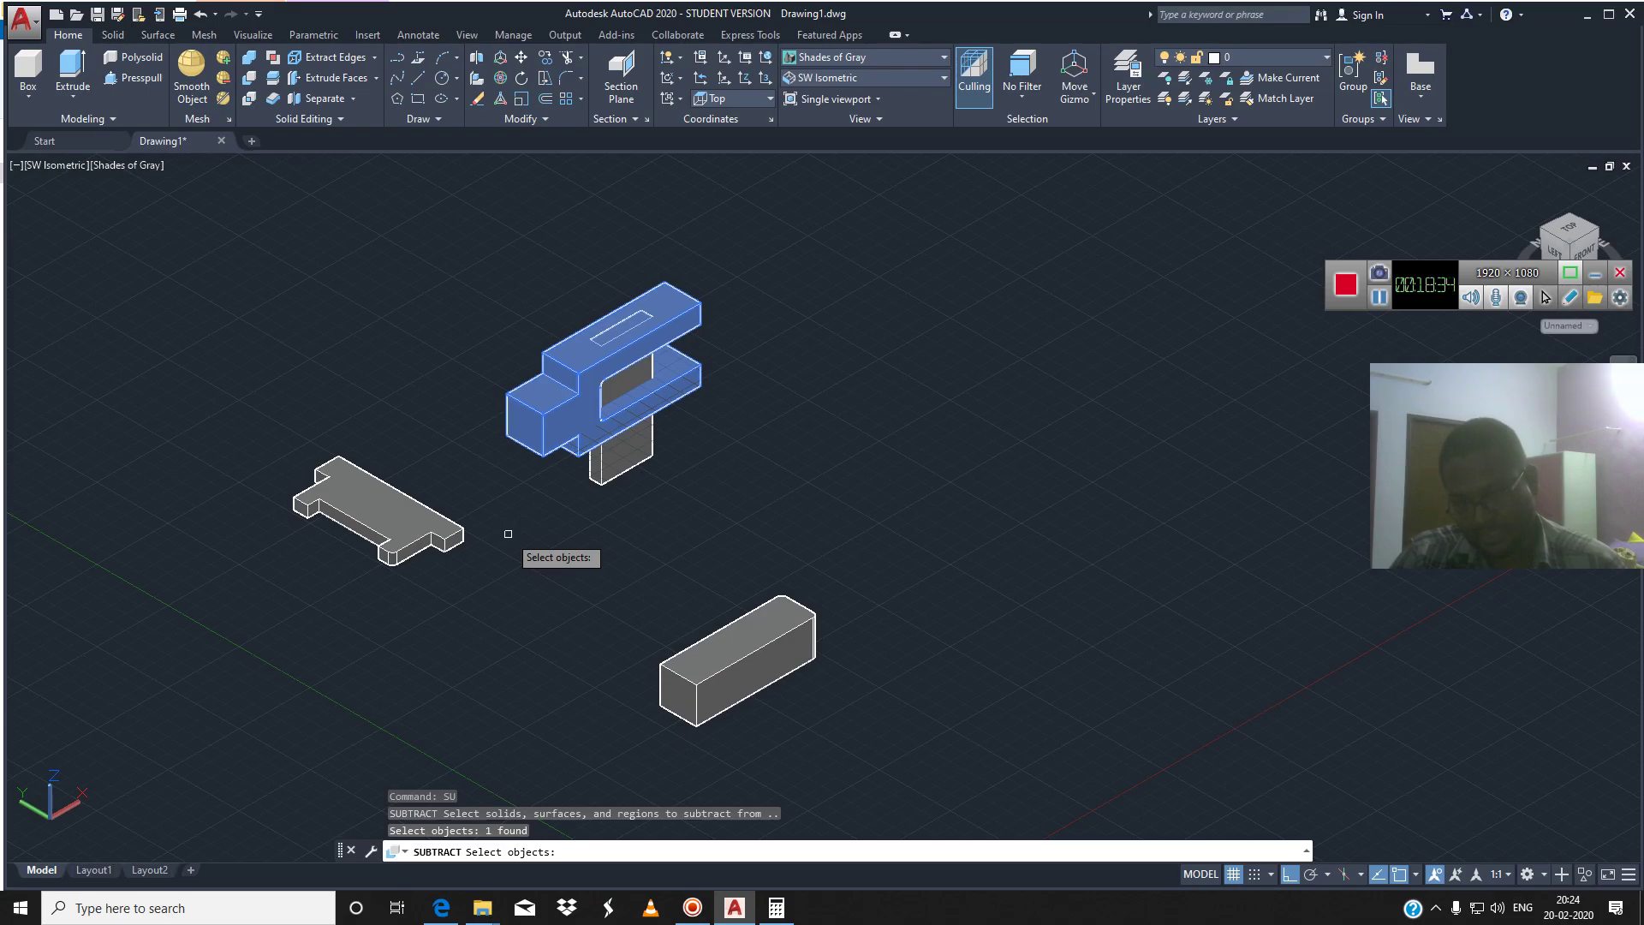
key(Return)
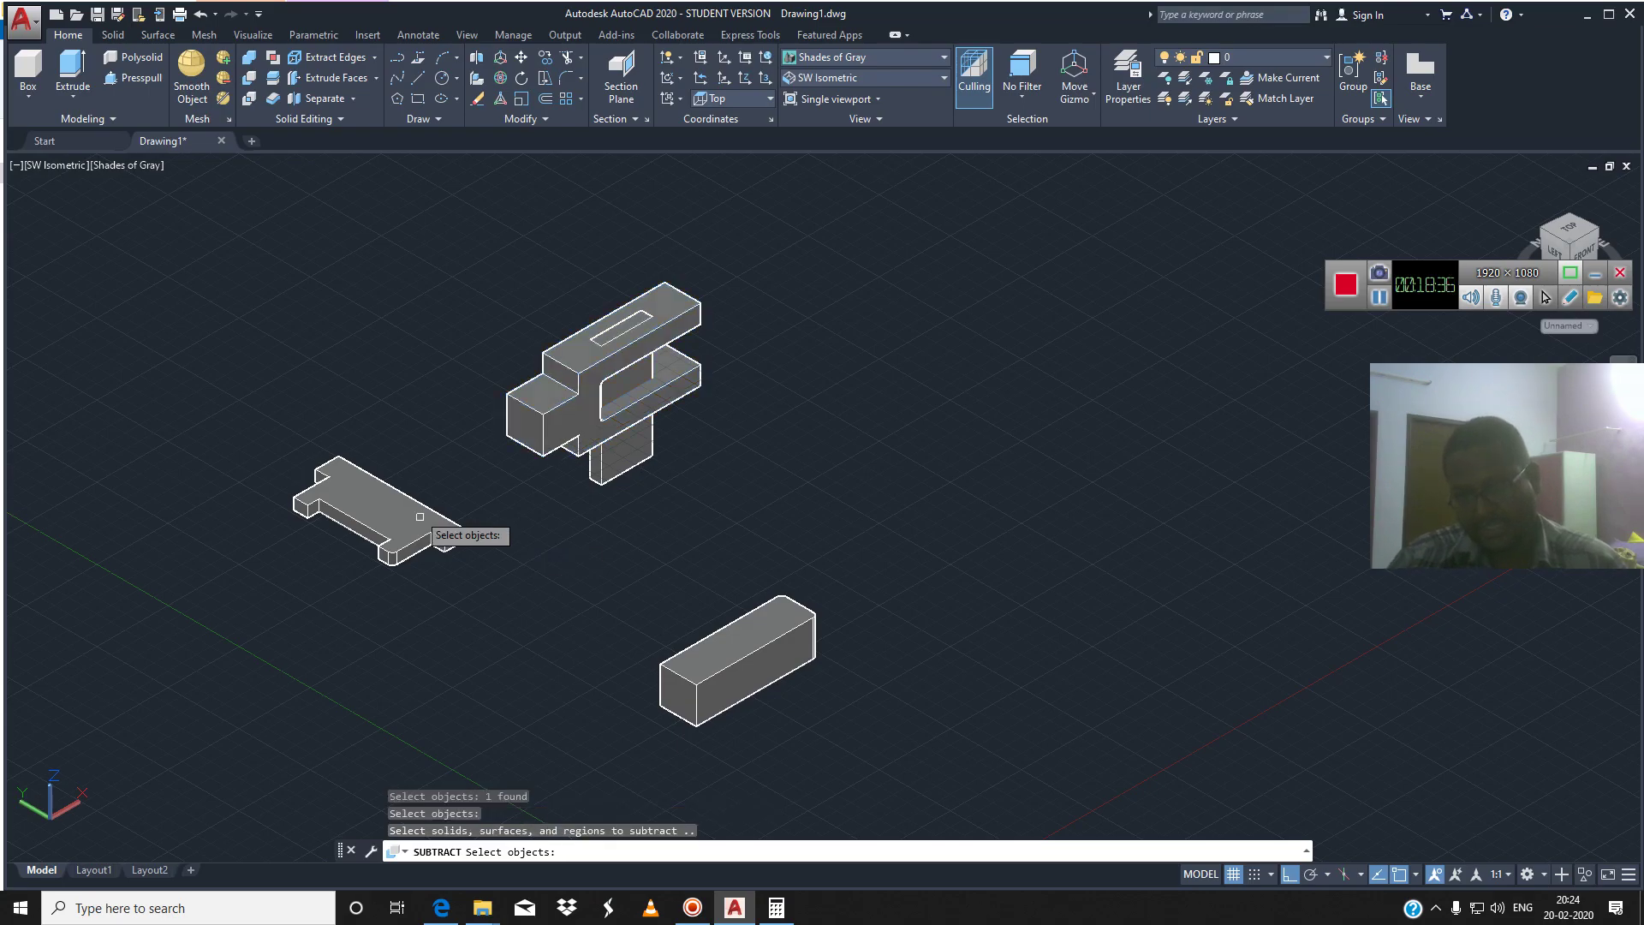
click(619, 473)
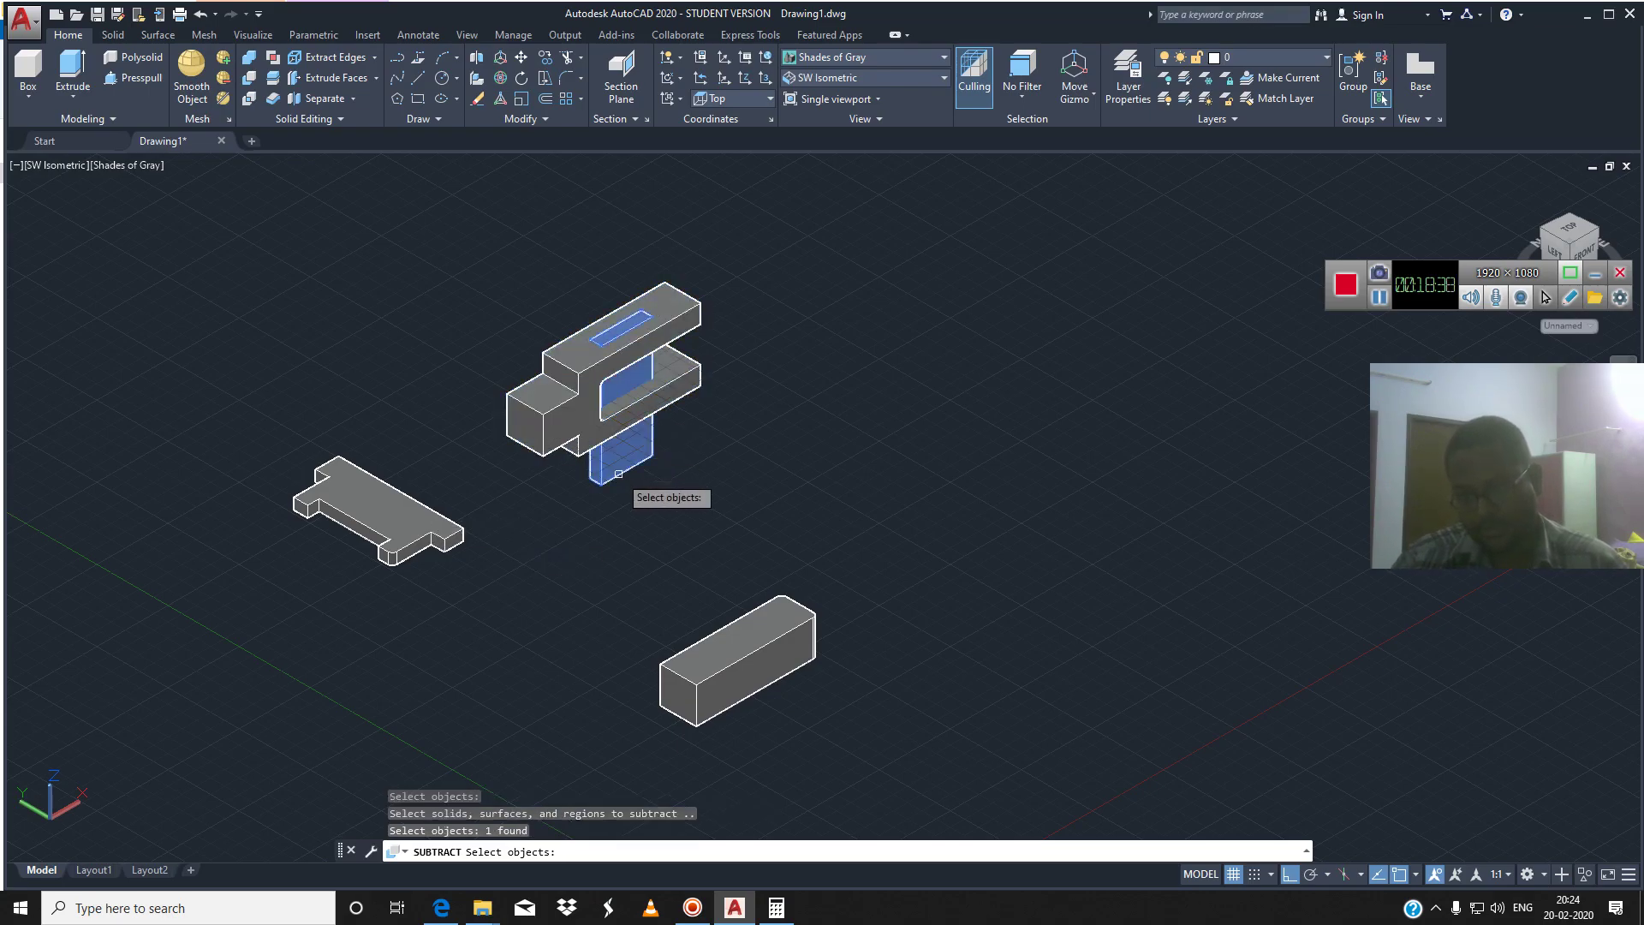
key(Return)
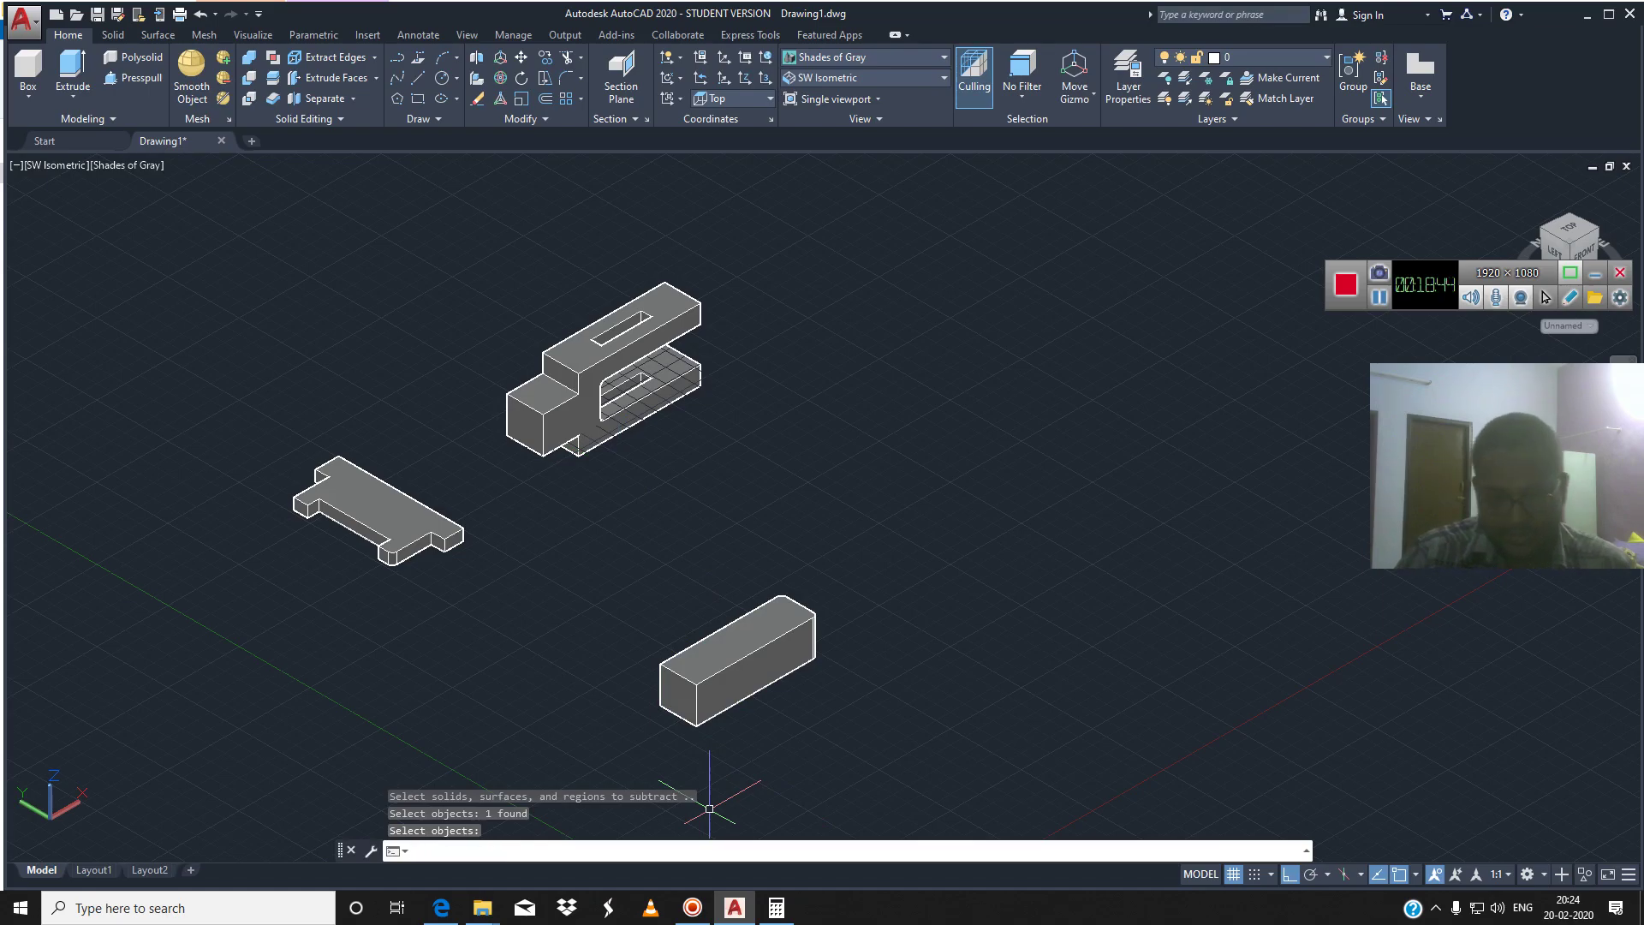
text(3drotat)
Rotate the rectangular box 90 degrees with 3DROTATE so it lies flat
key(Return)
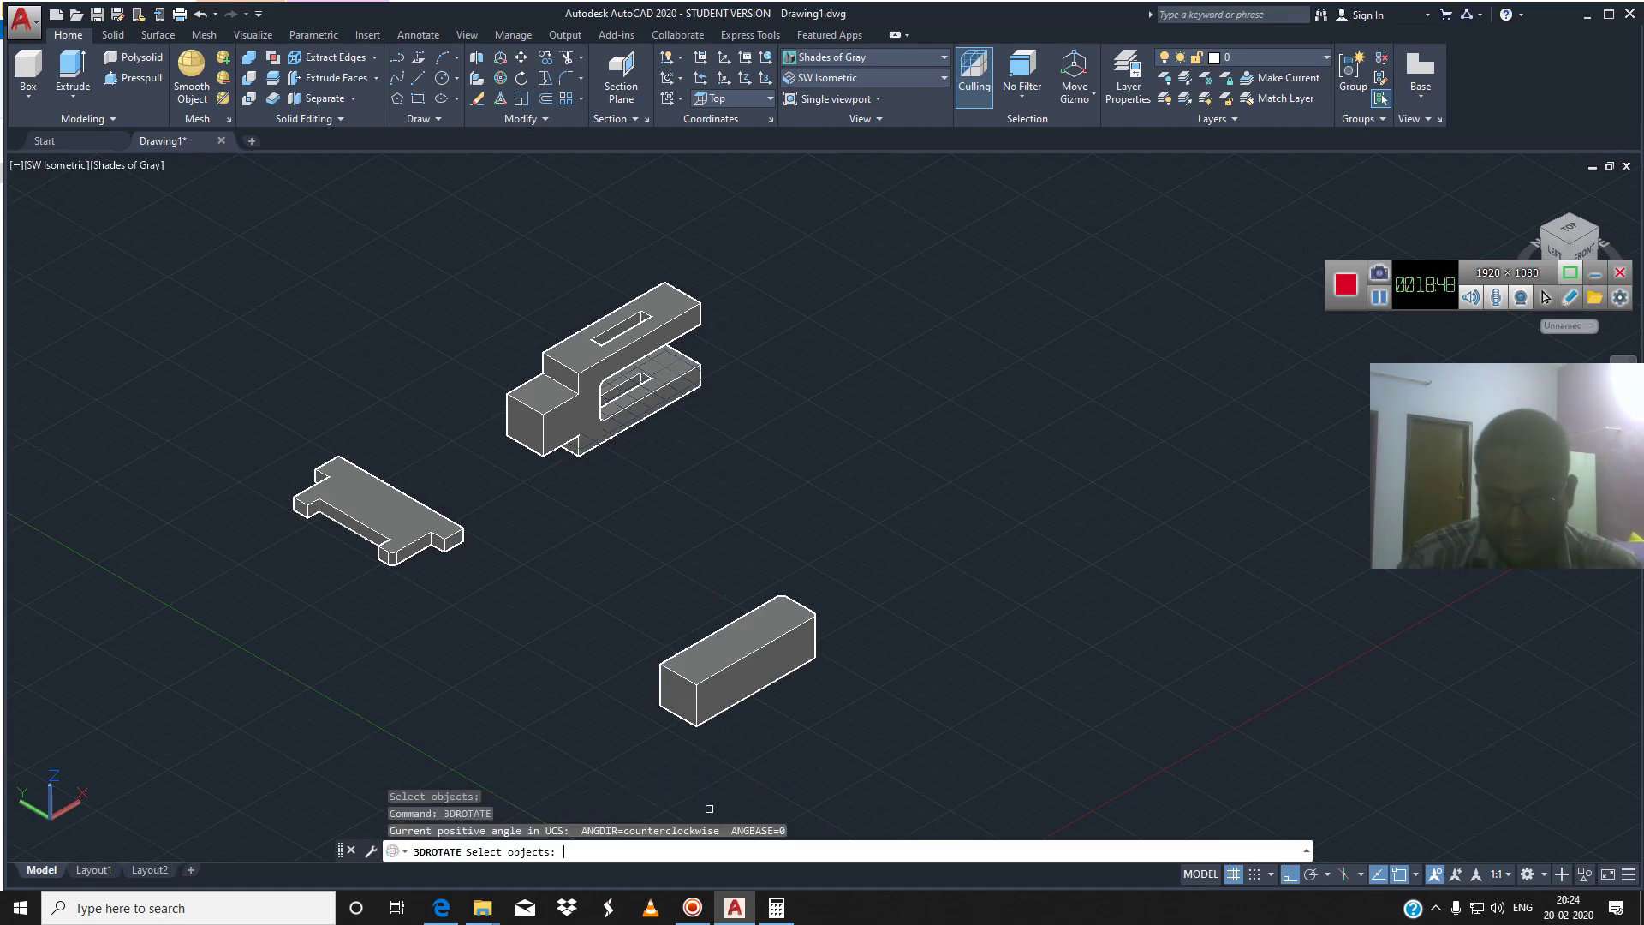
click(714, 659)
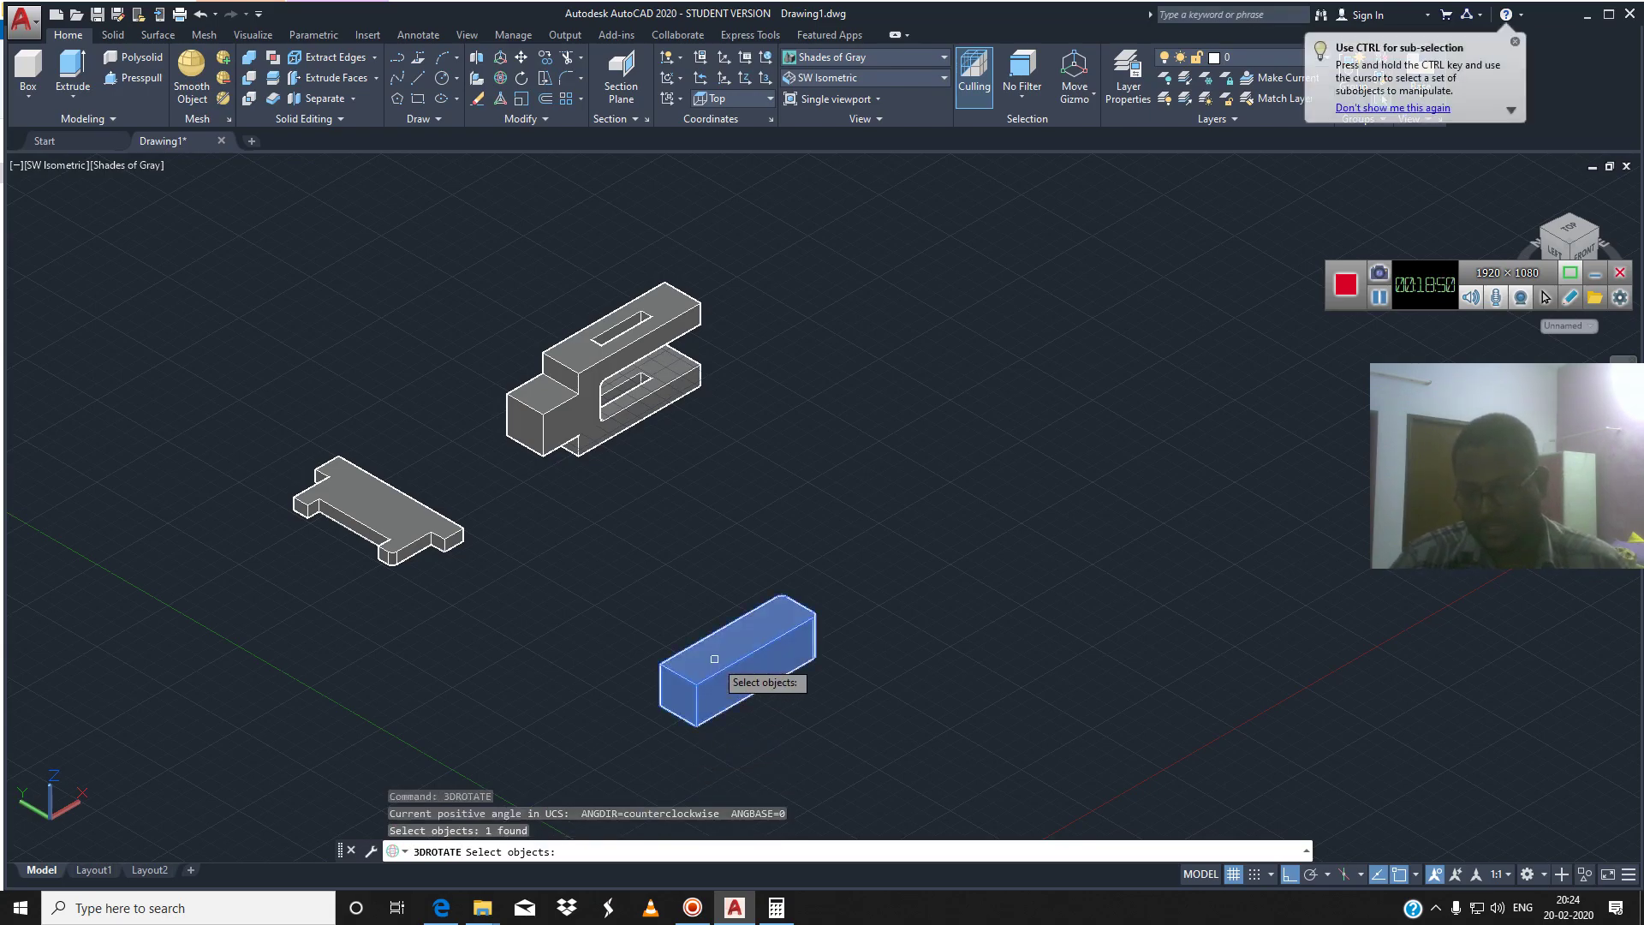
key(Return)
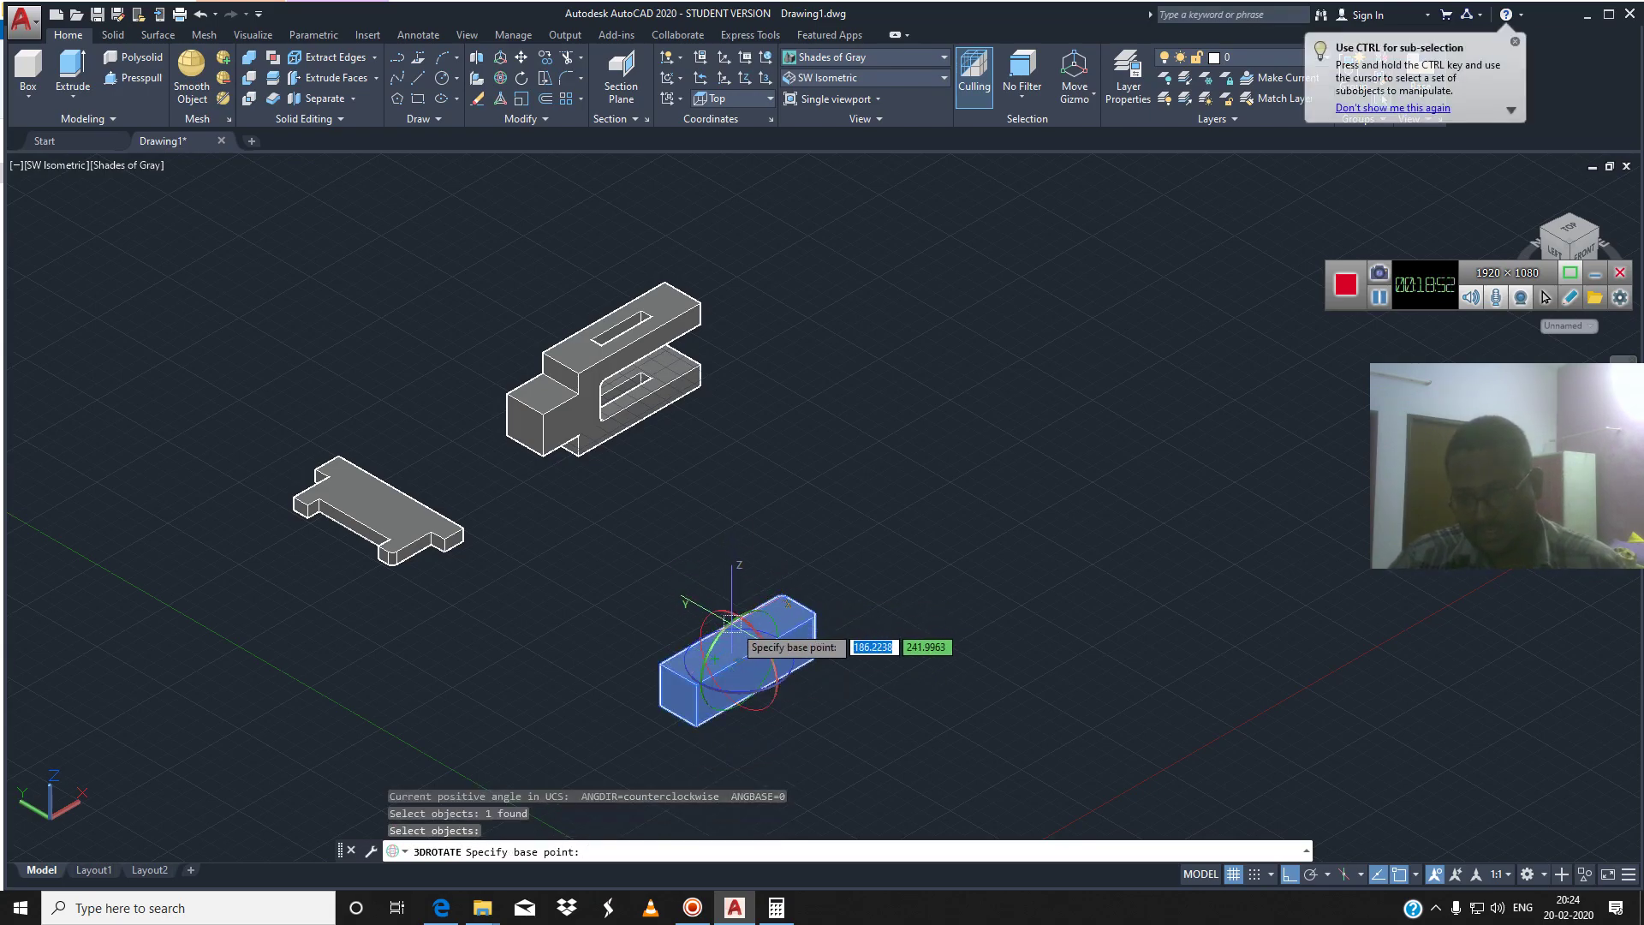
click(740, 642)
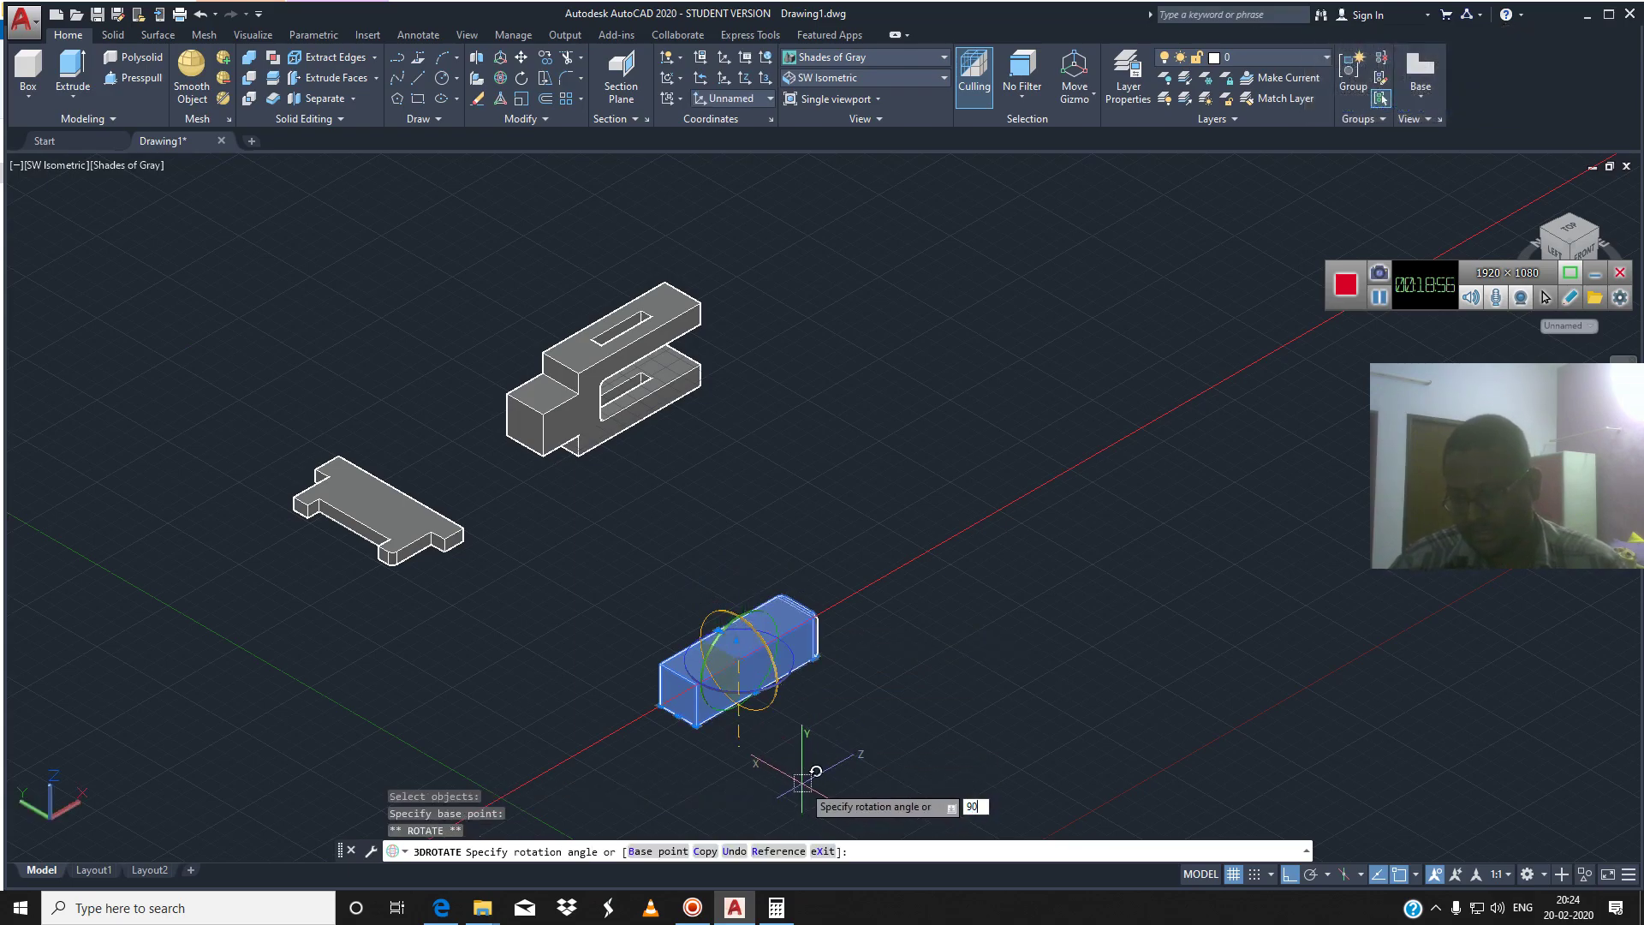
key(Return)
scroll(797, 700, up, 3)
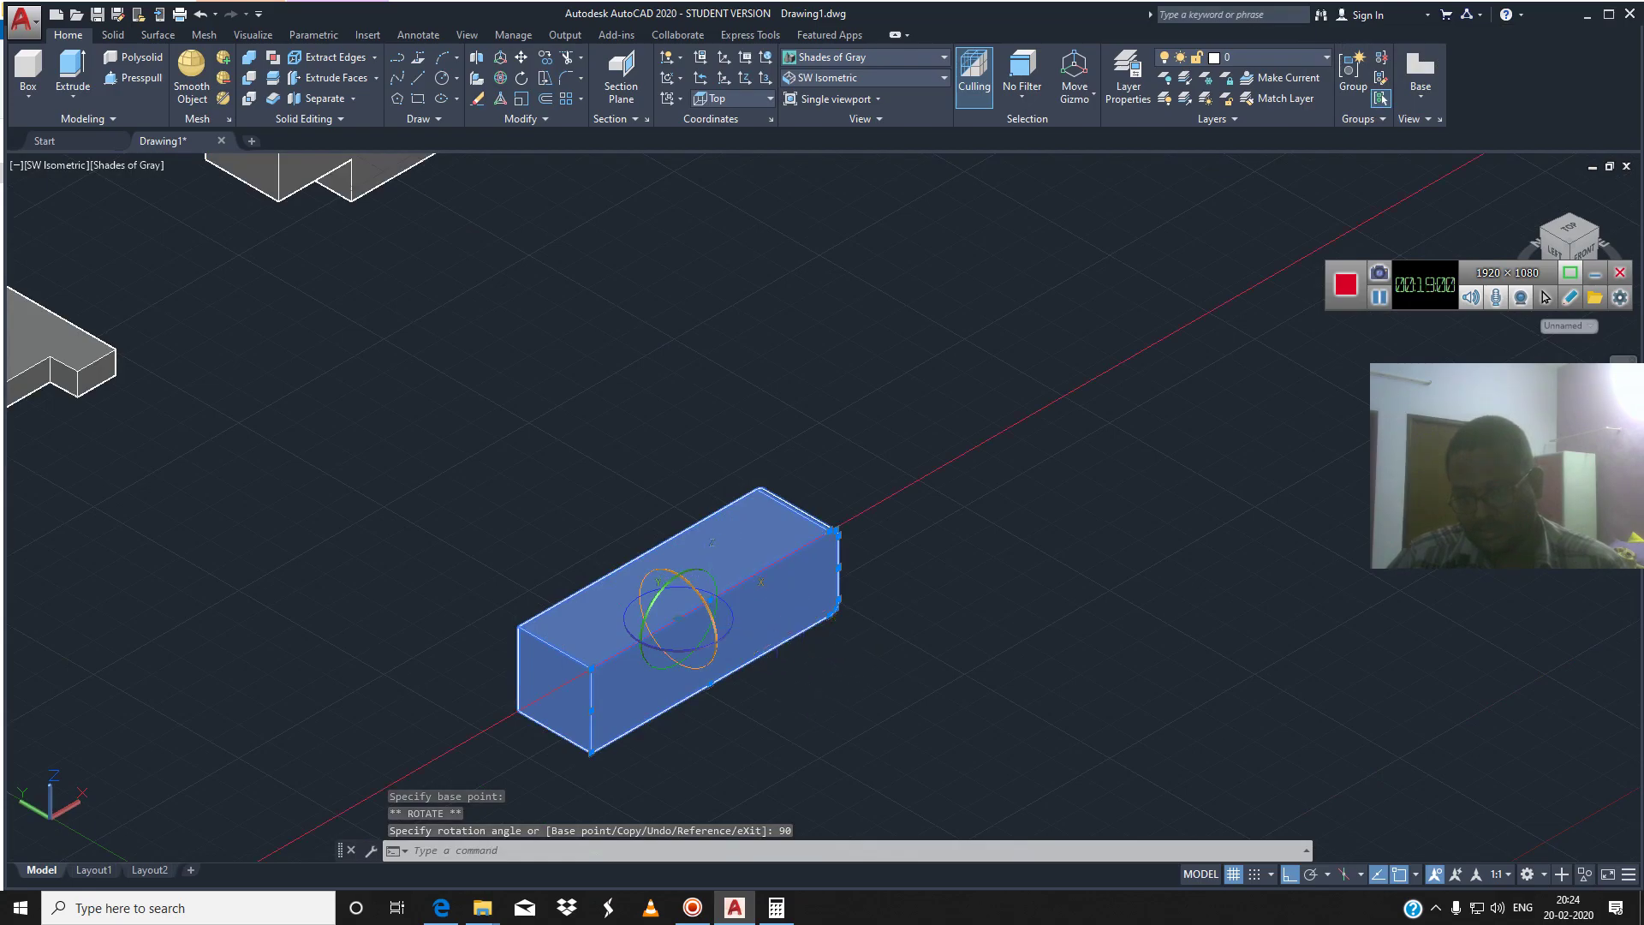
click(716, 615)
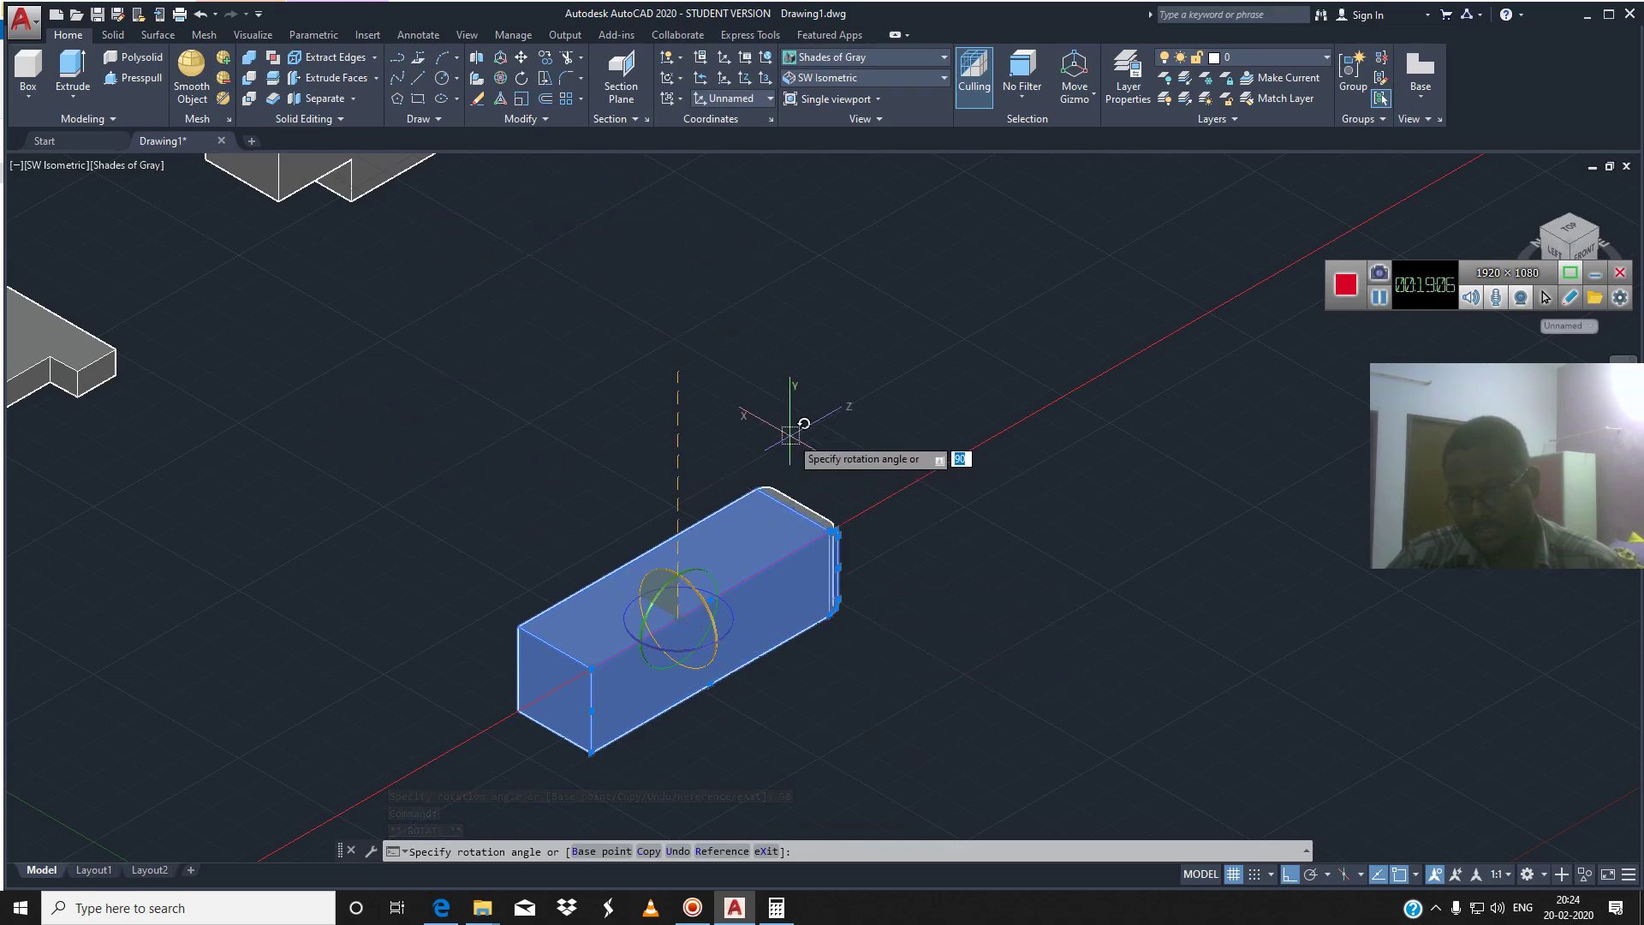
text(90)
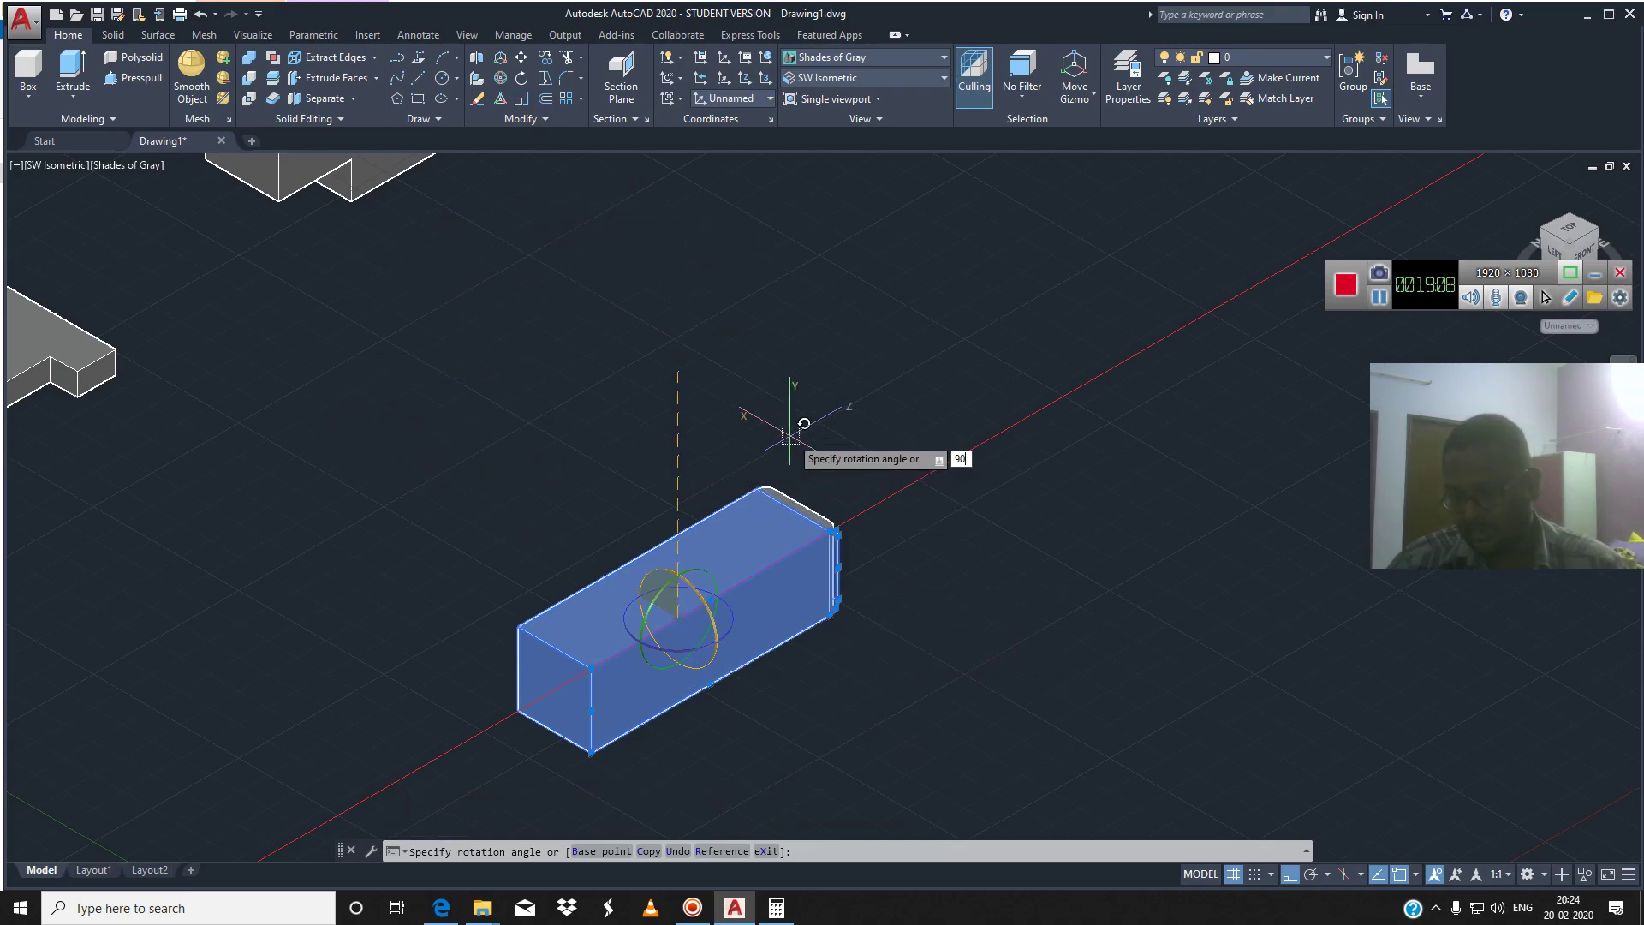
key(Return)
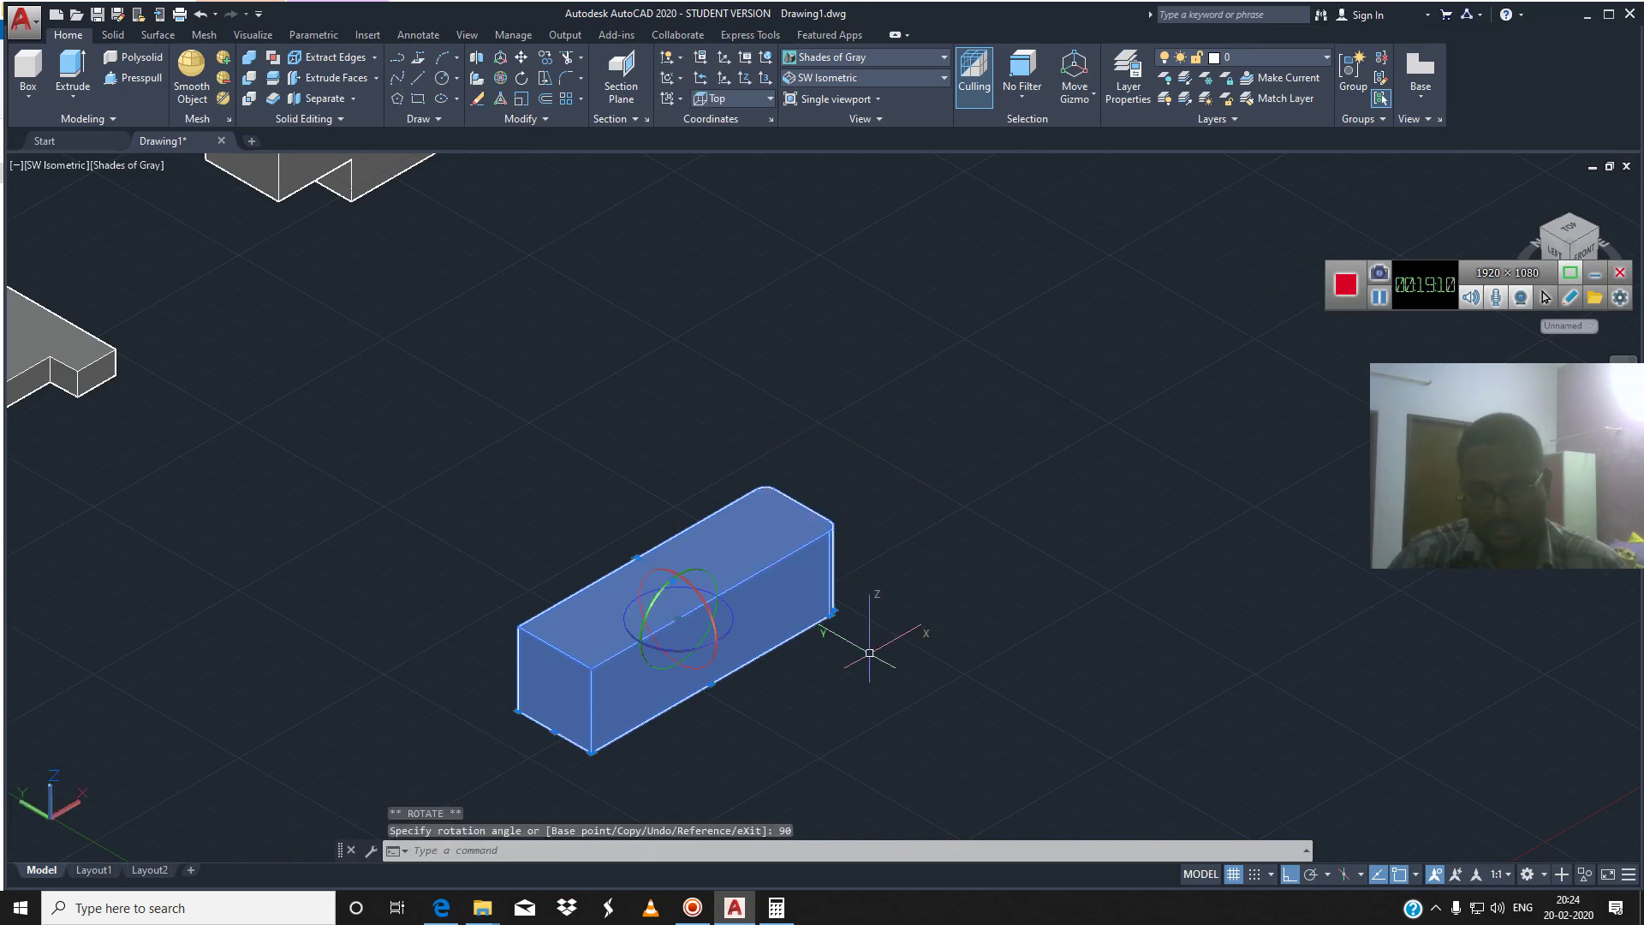
key(Escape)
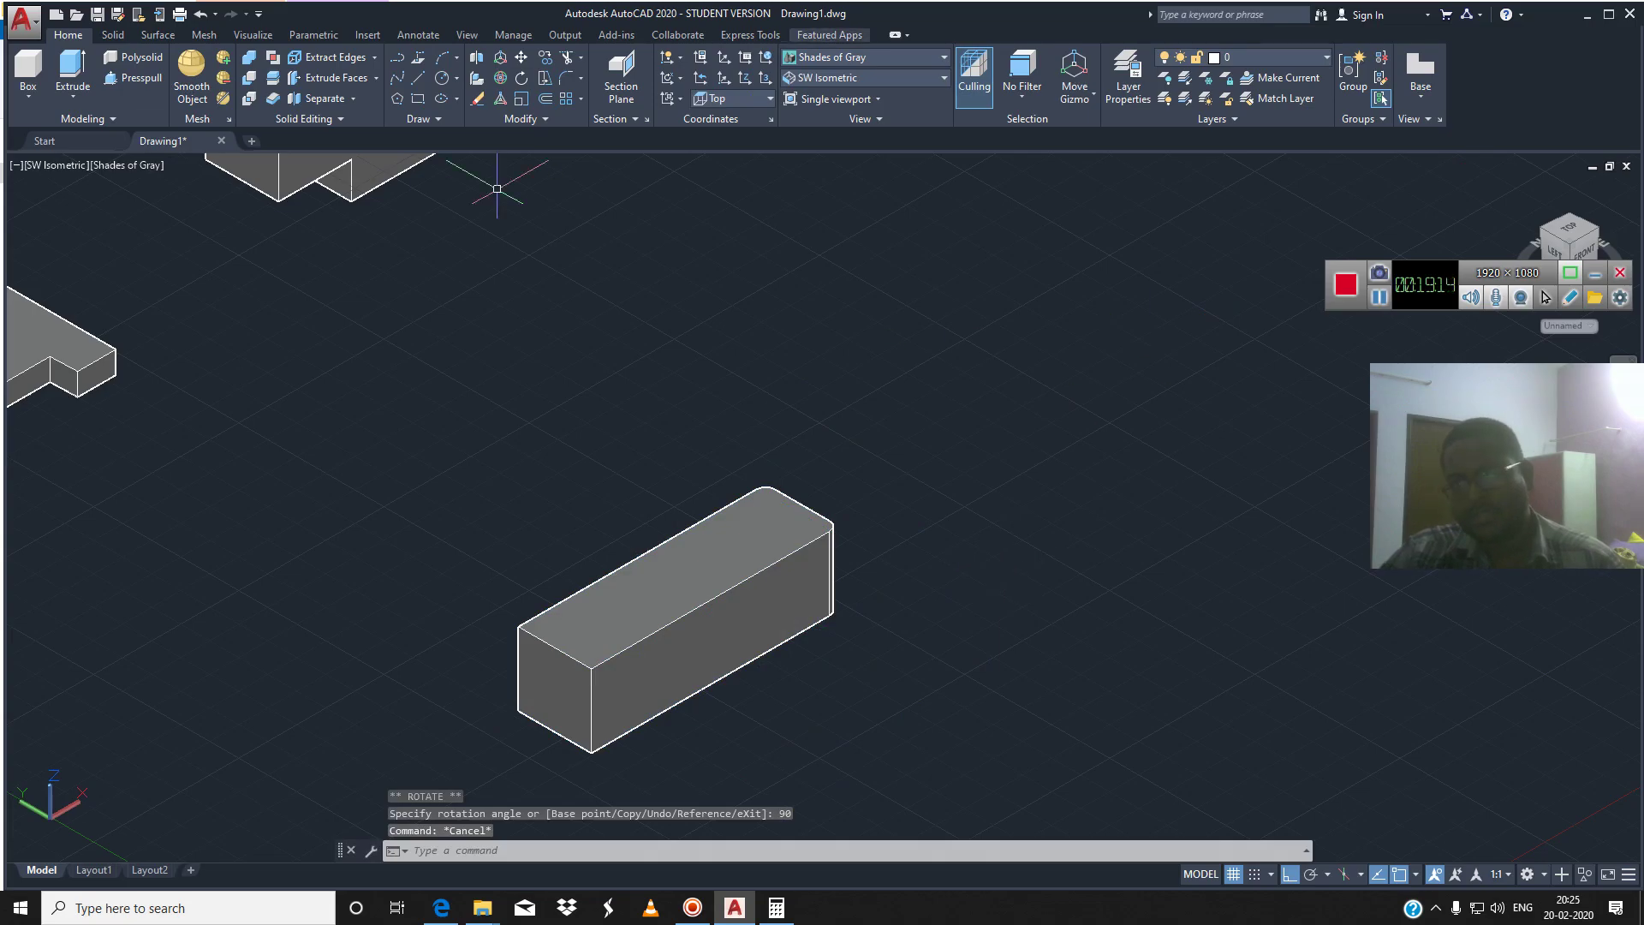
Switch the view to the Top preset
click(865, 57)
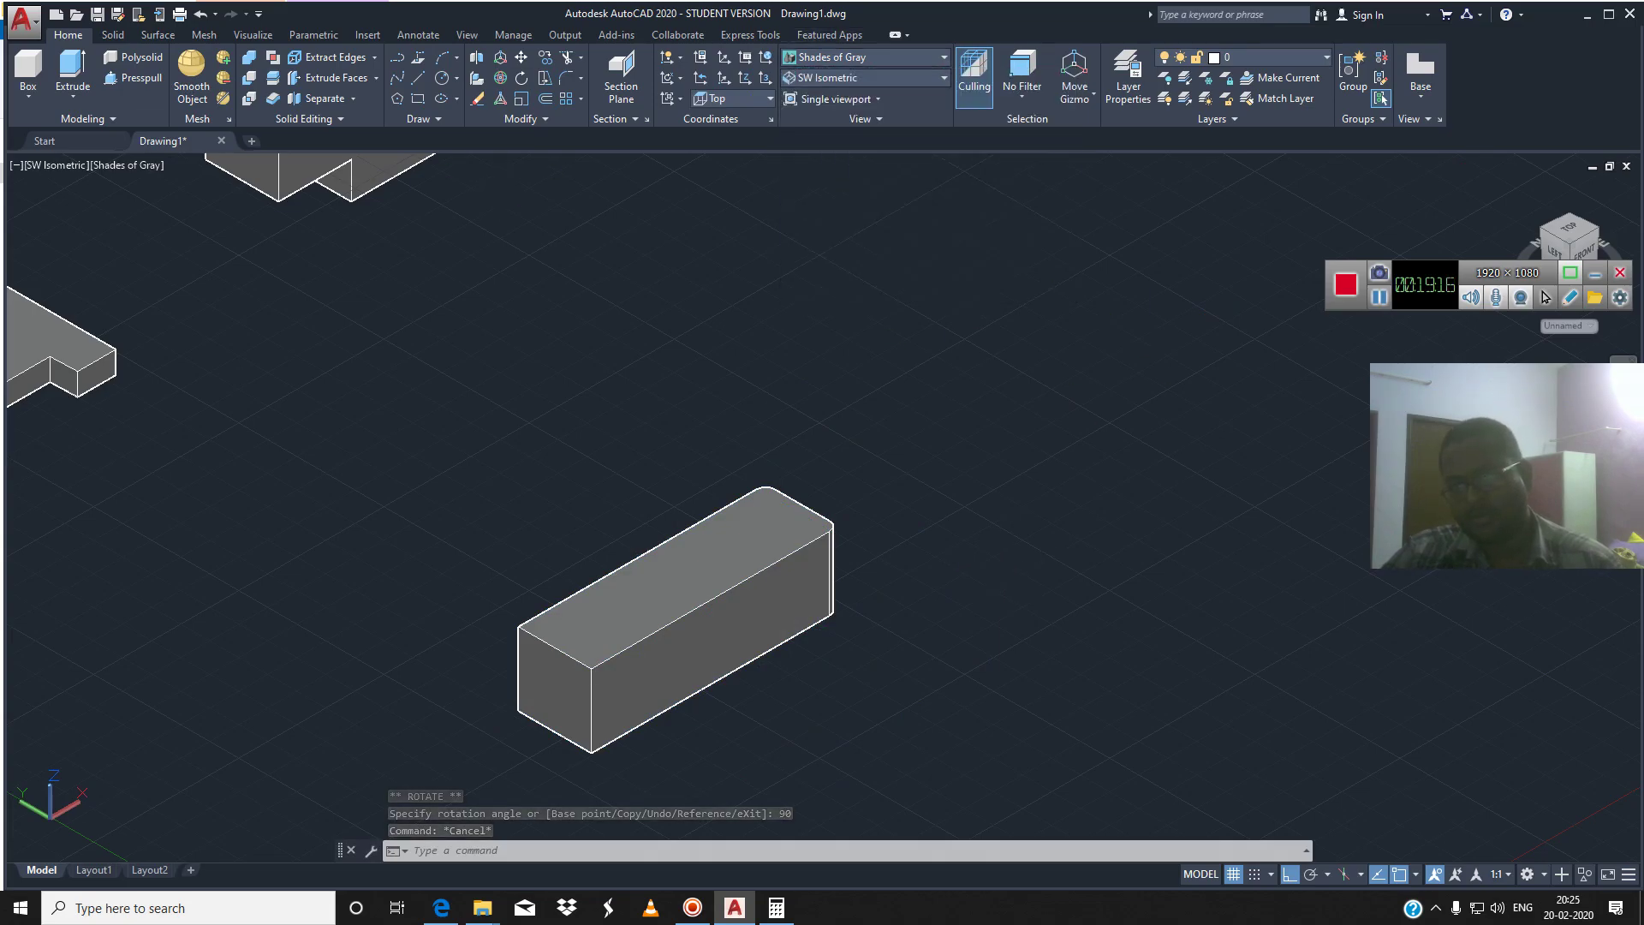
click(864, 77)
click(805, 95)
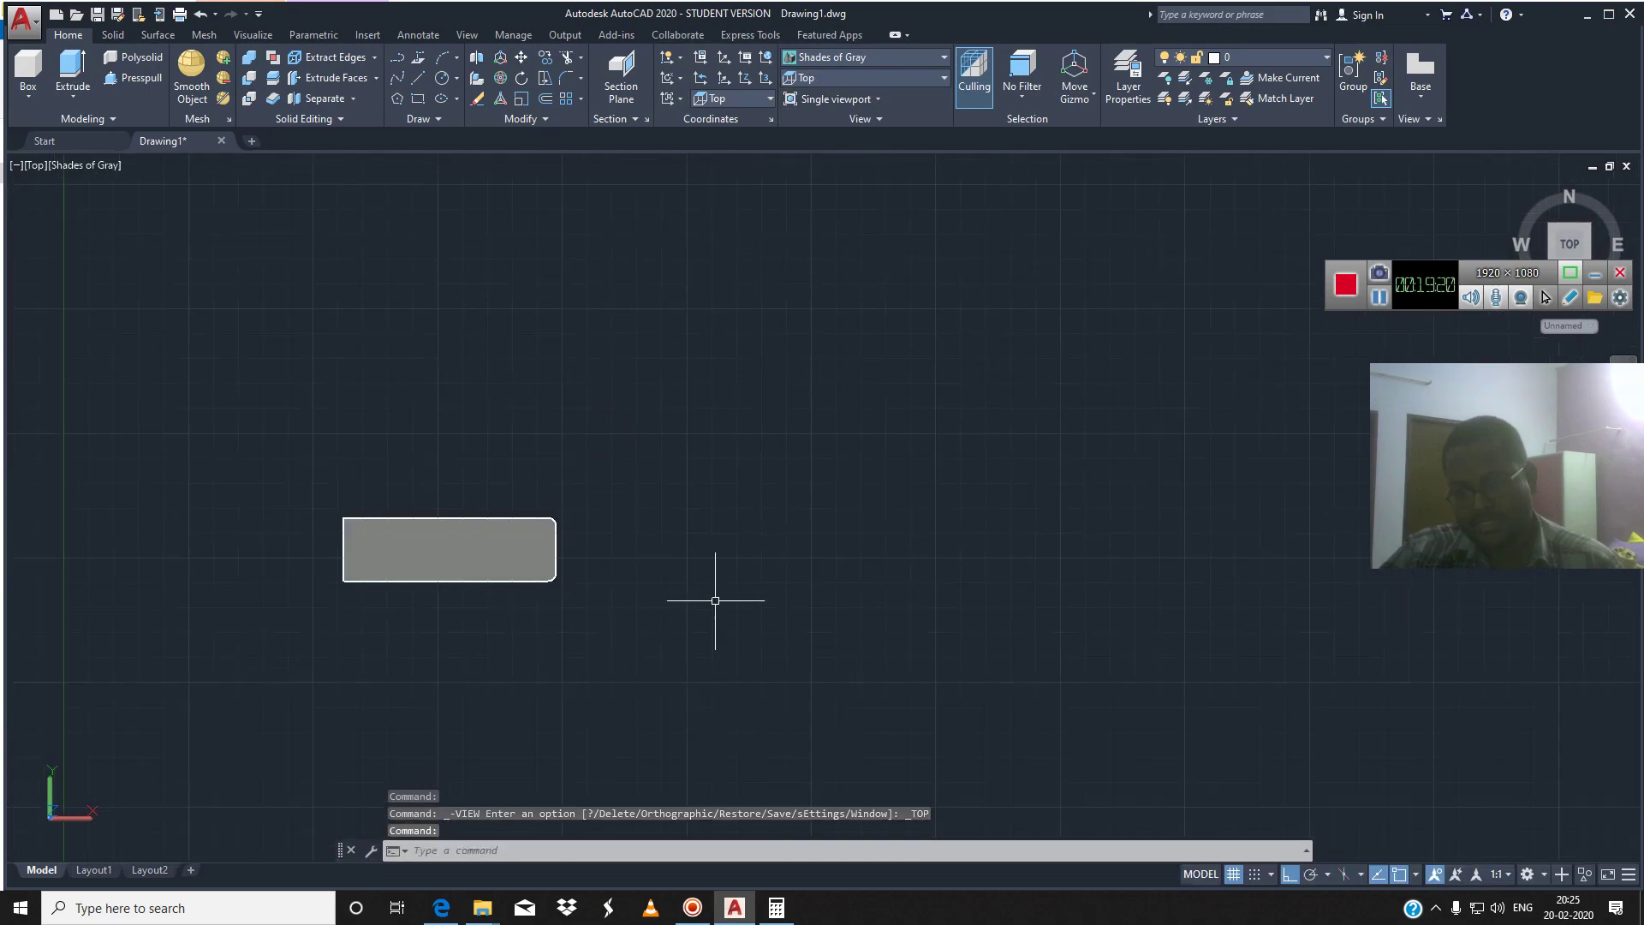
Return to SW Isometric and attempt a second 3DROTATE on the box, cancelling before an angle
click(942, 77)
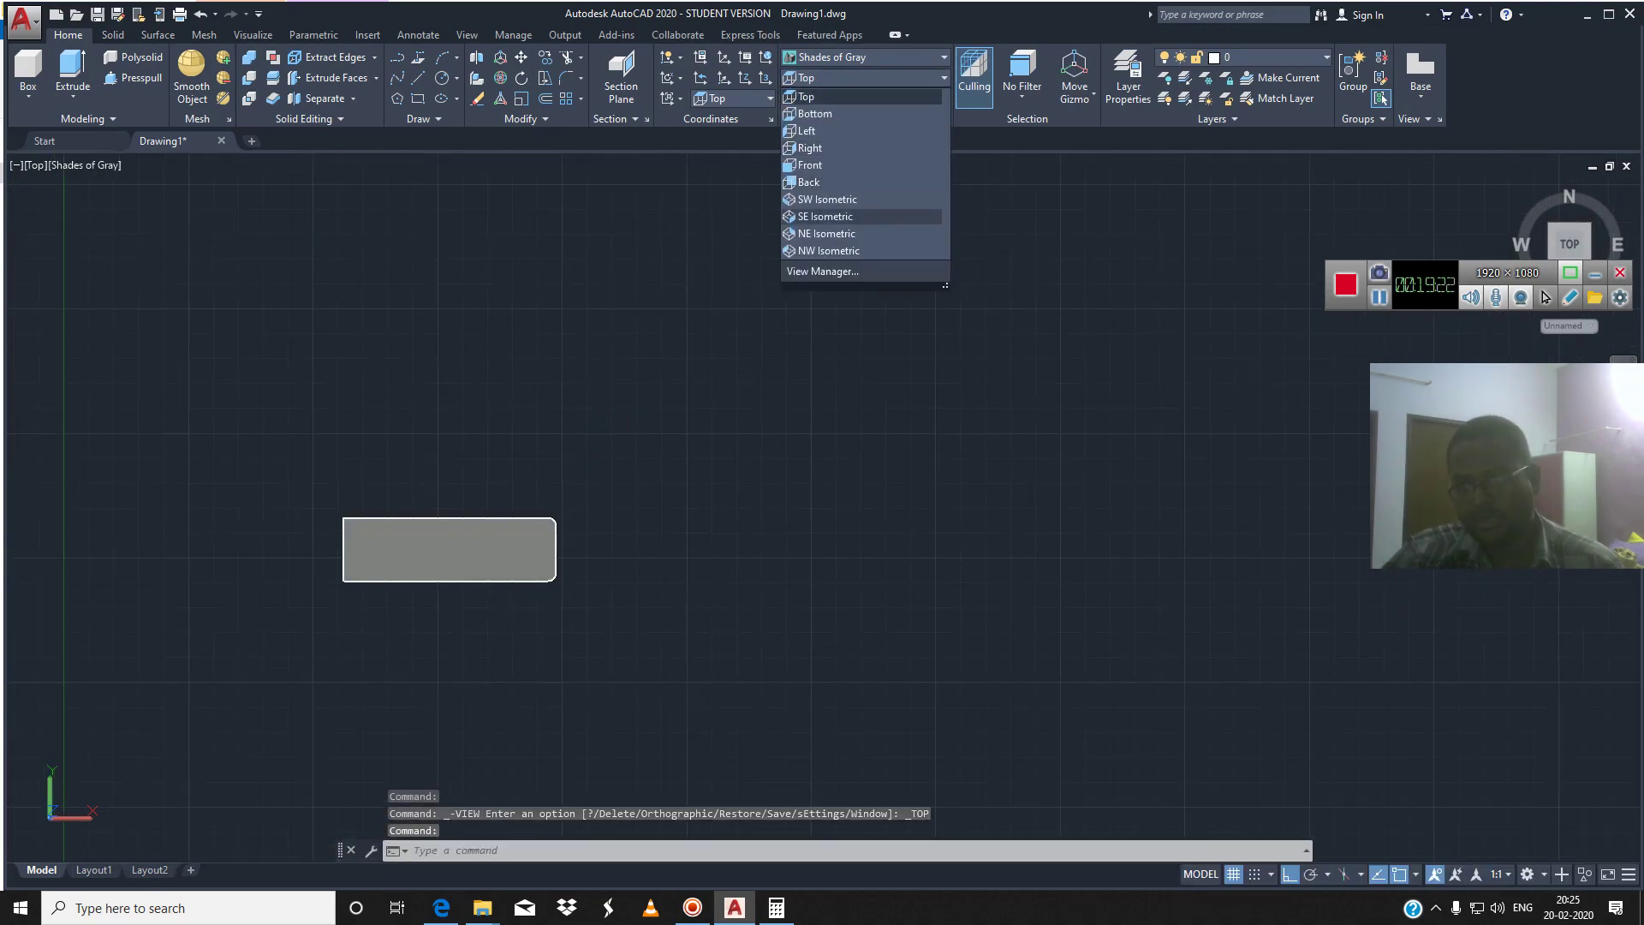
click(827, 199)
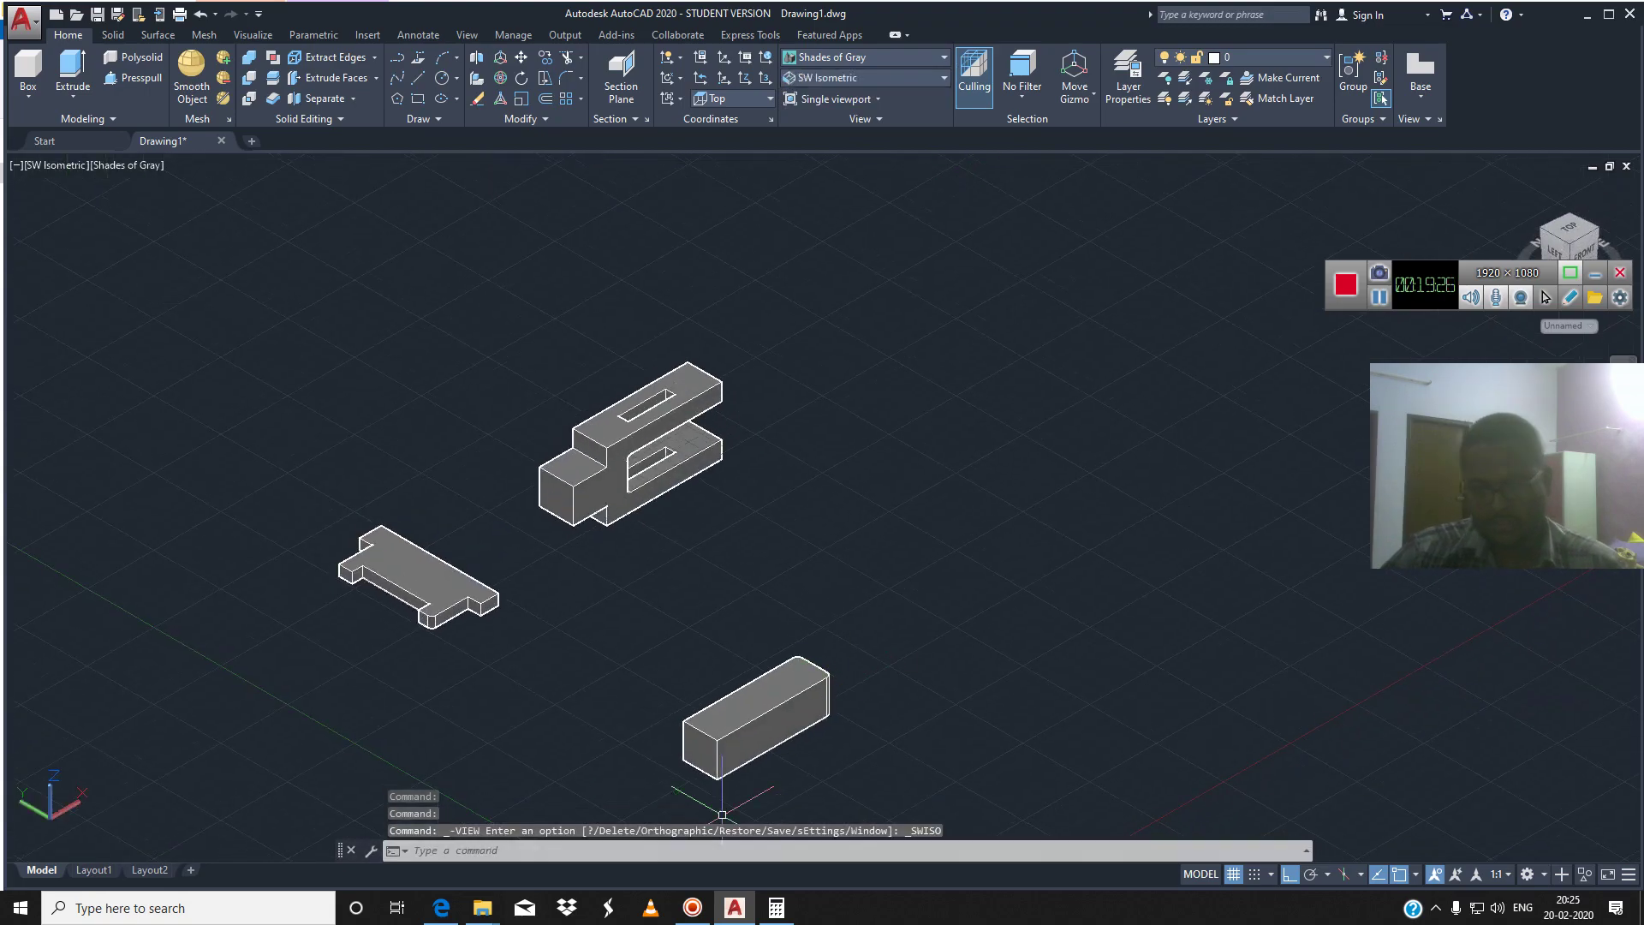
text(3ro)
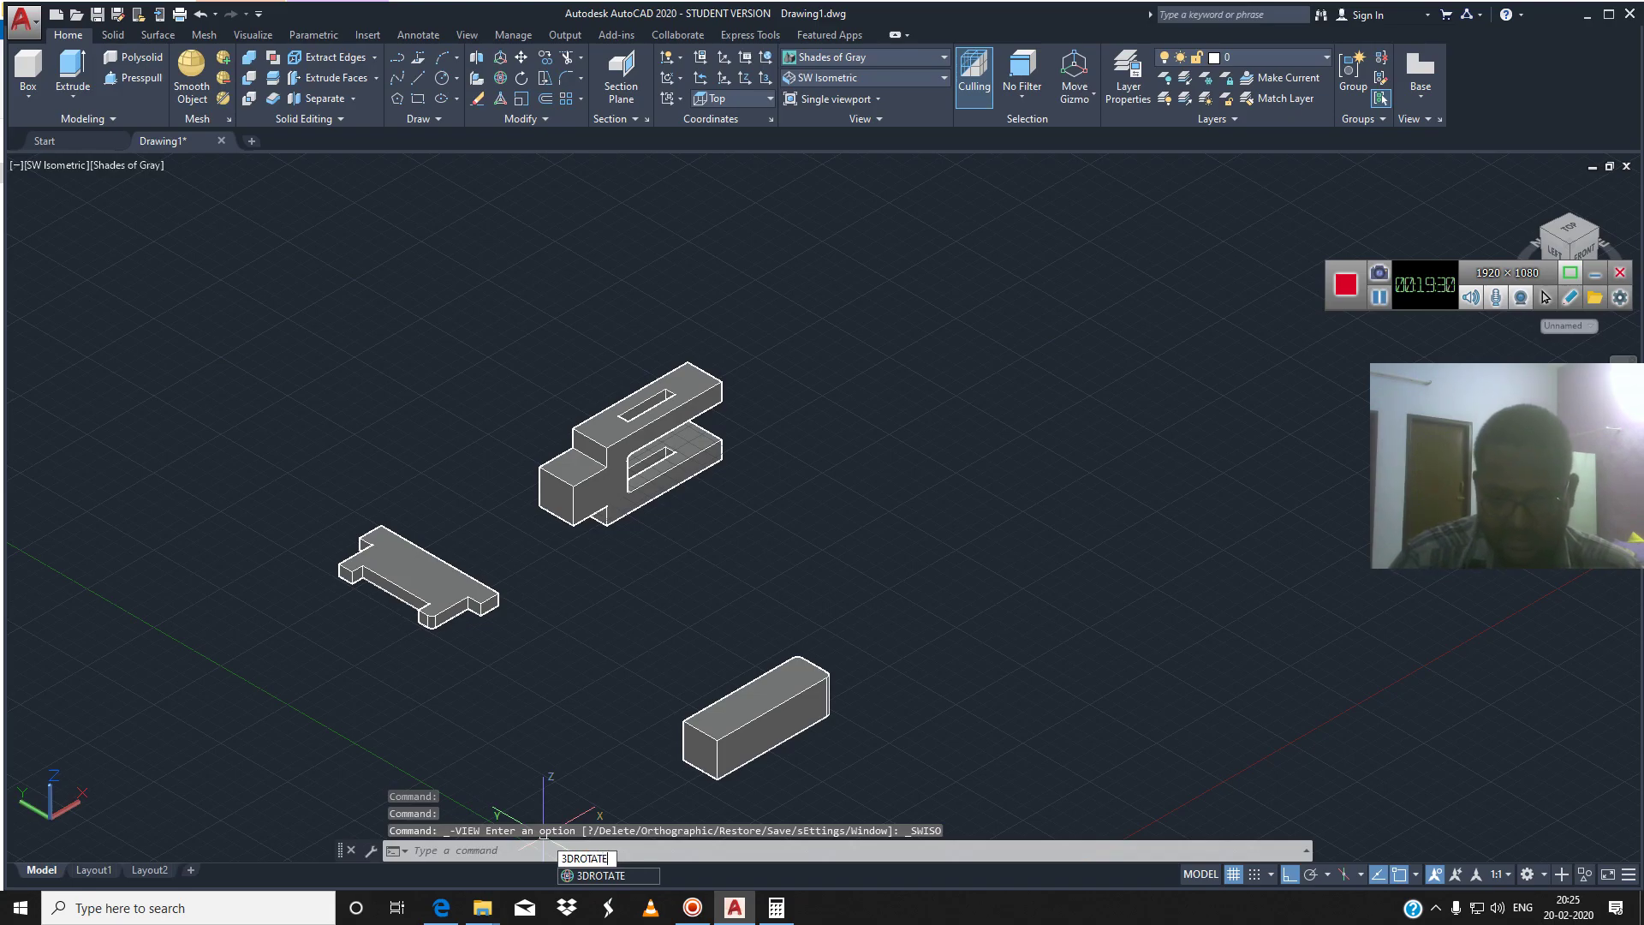
key(Return)
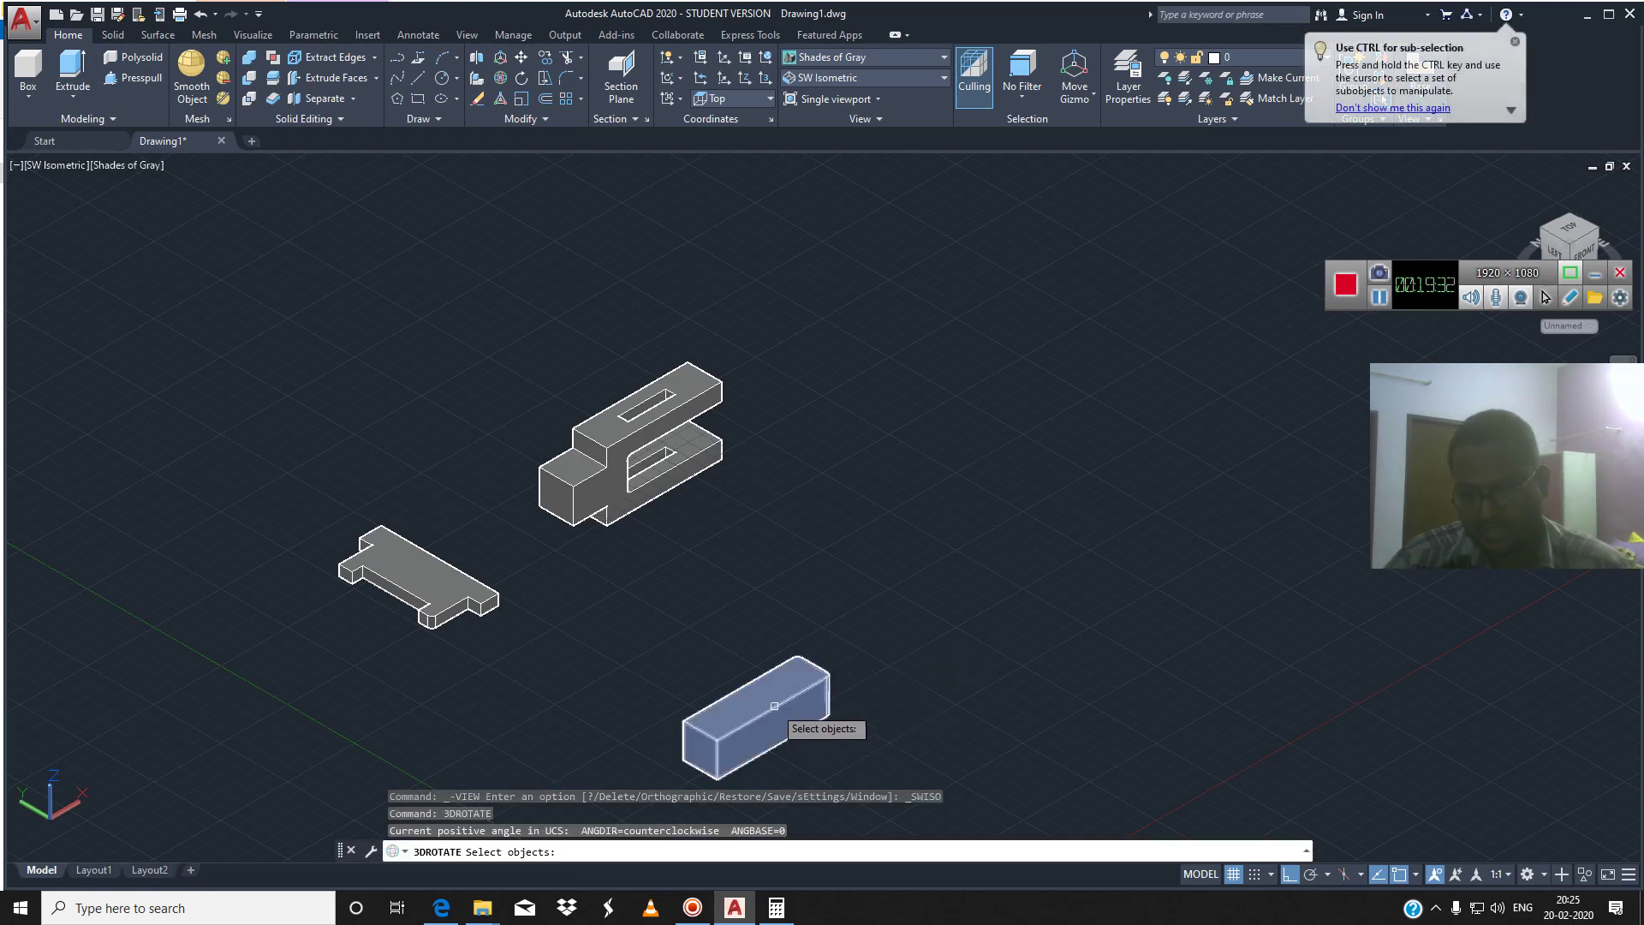
click(771, 703)
key(Return)
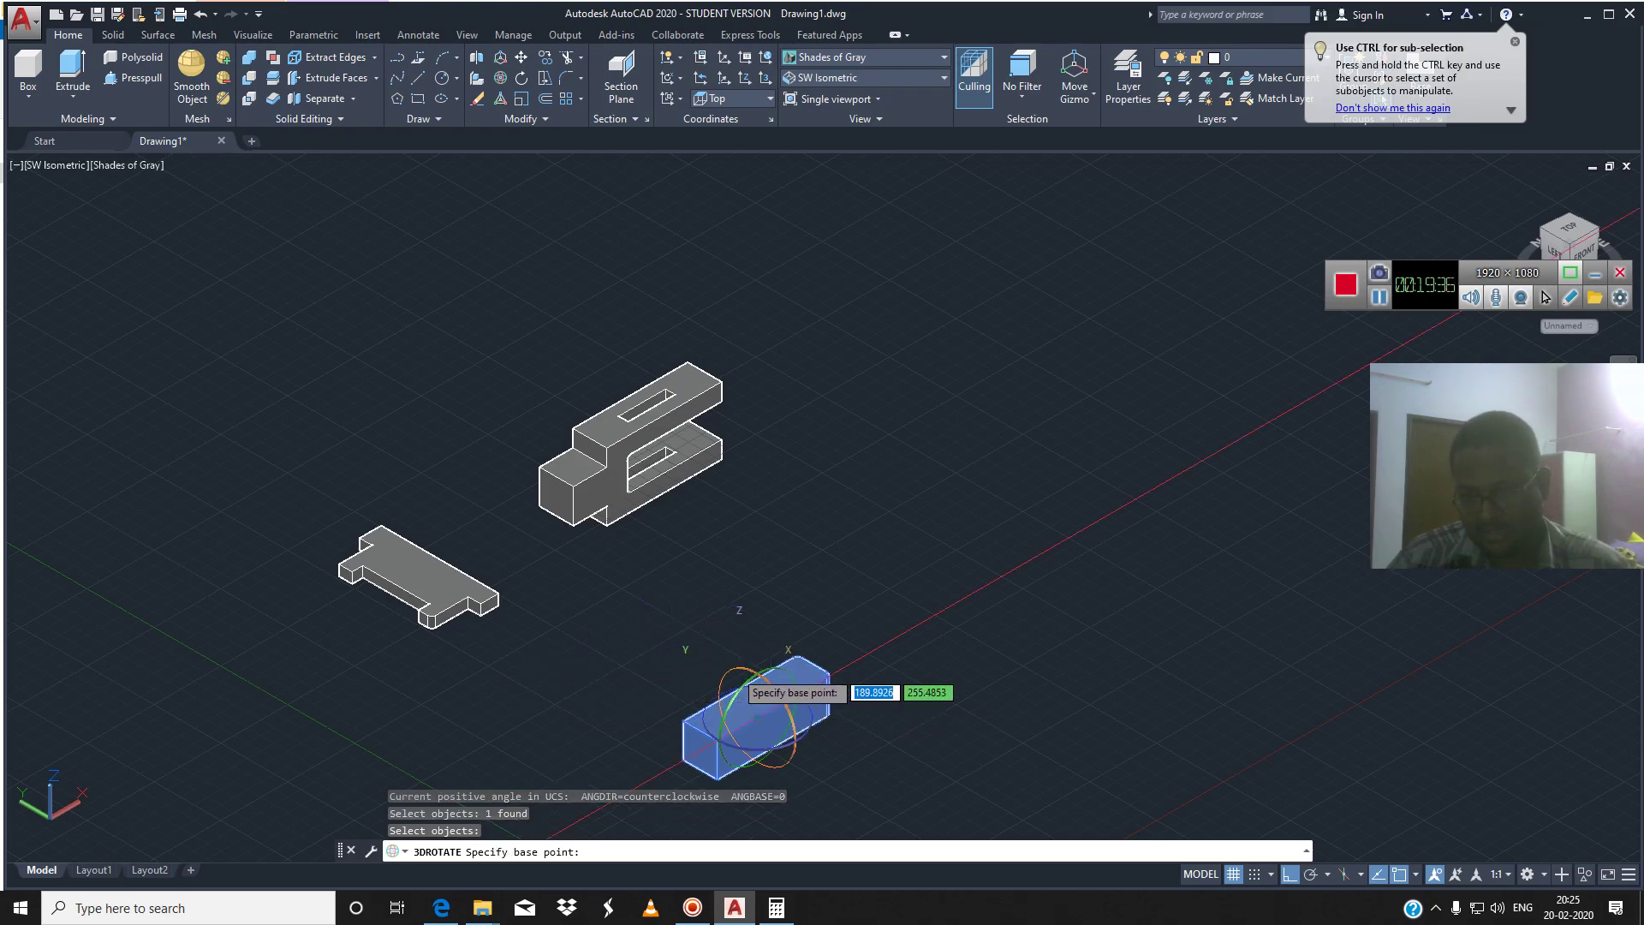
click(780, 764)
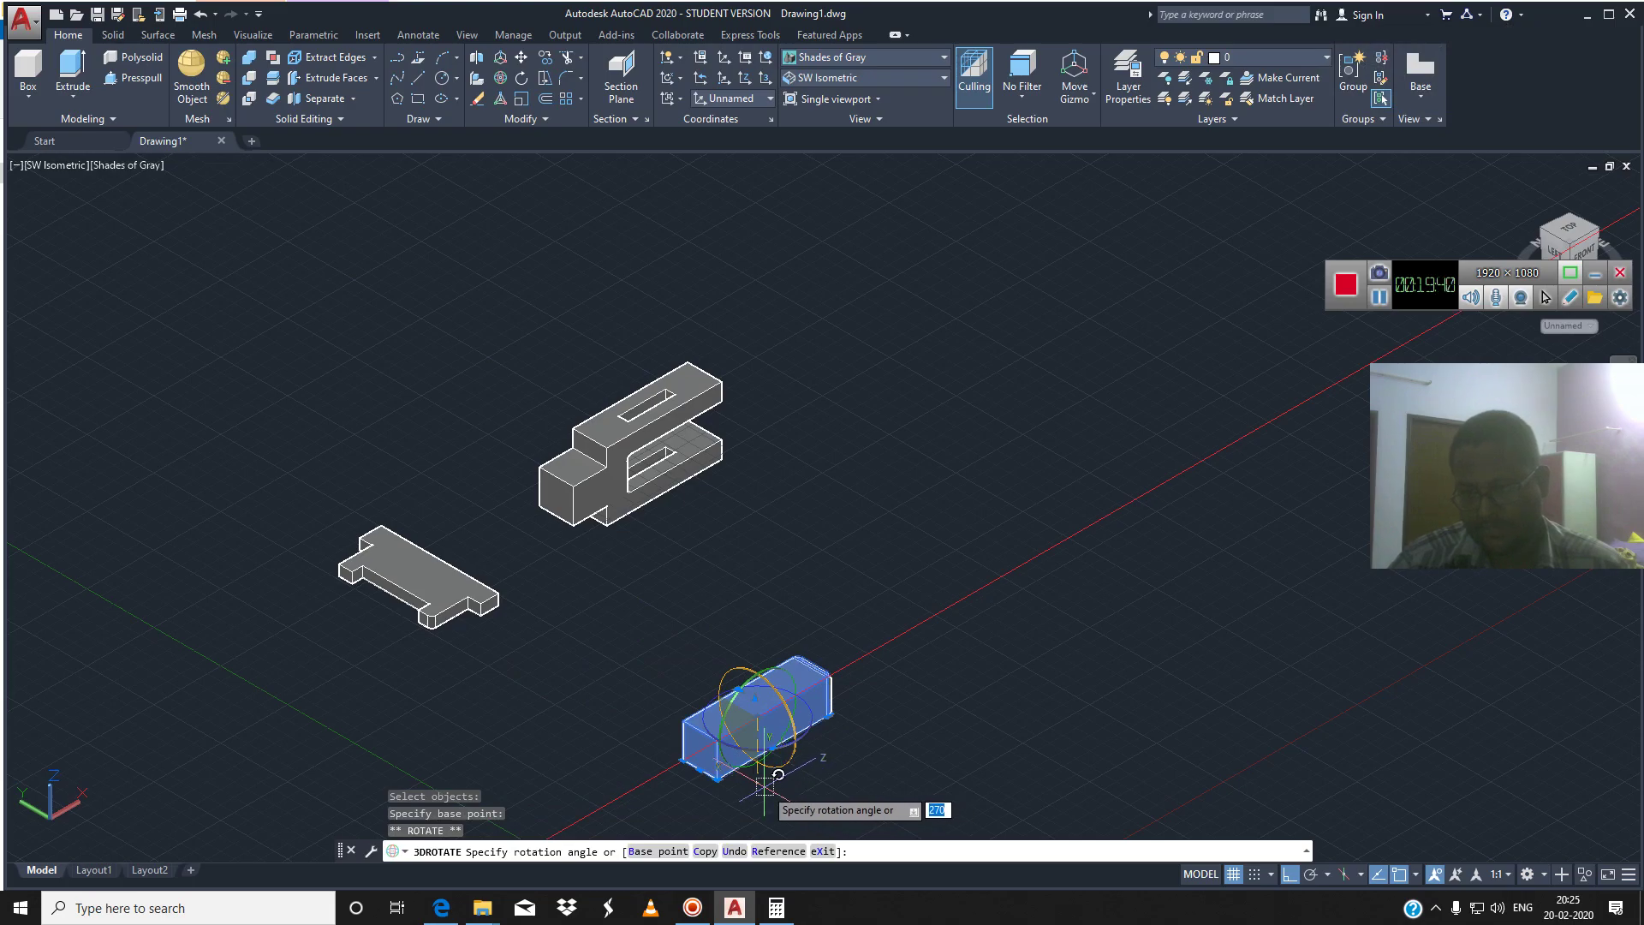
click(778, 774)
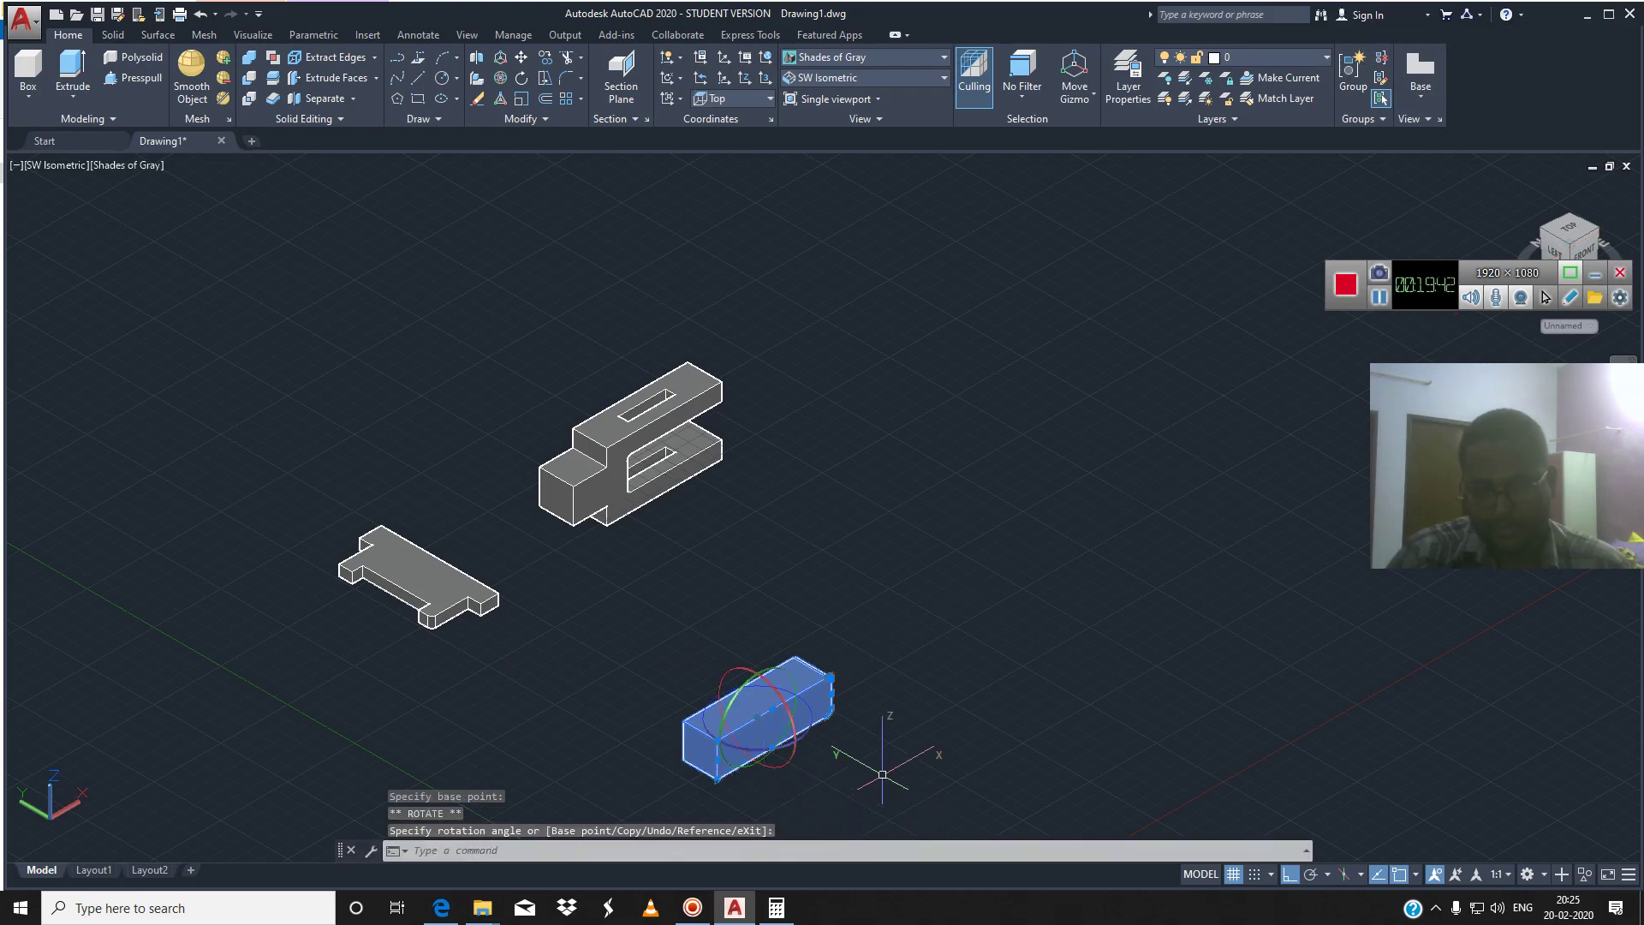
key(Escape)
Zoom the view and bring up the Visual Styles list
scroll(882, 774, up, 3)
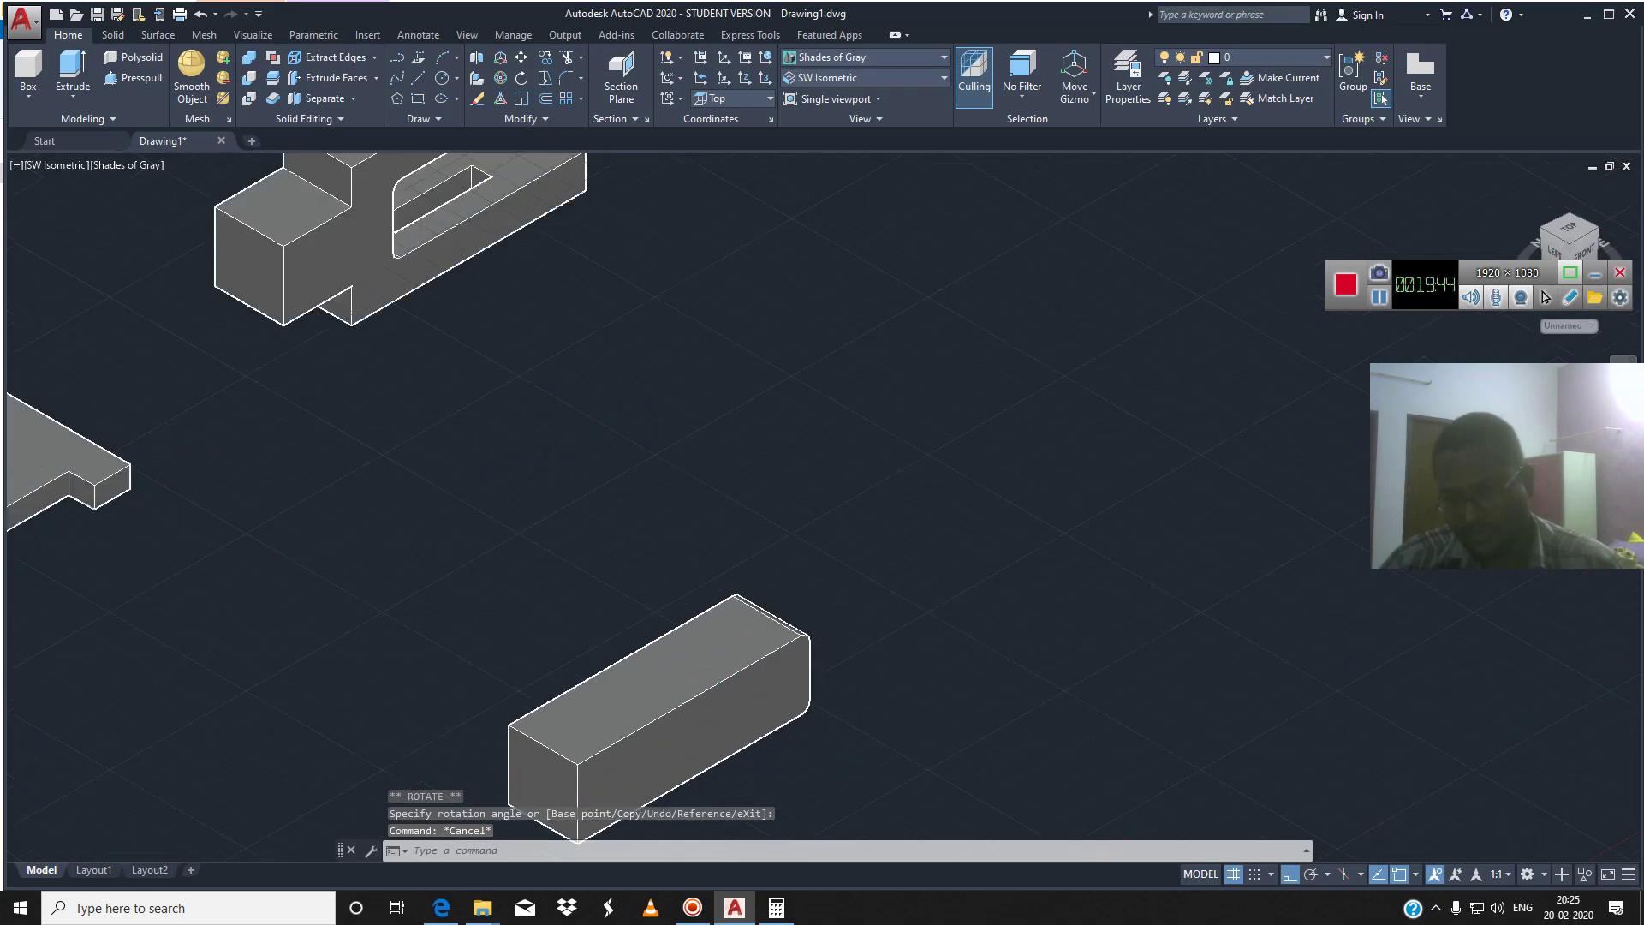
scroll(865, 645, up, 2)
scroll(859, 517, up, 2)
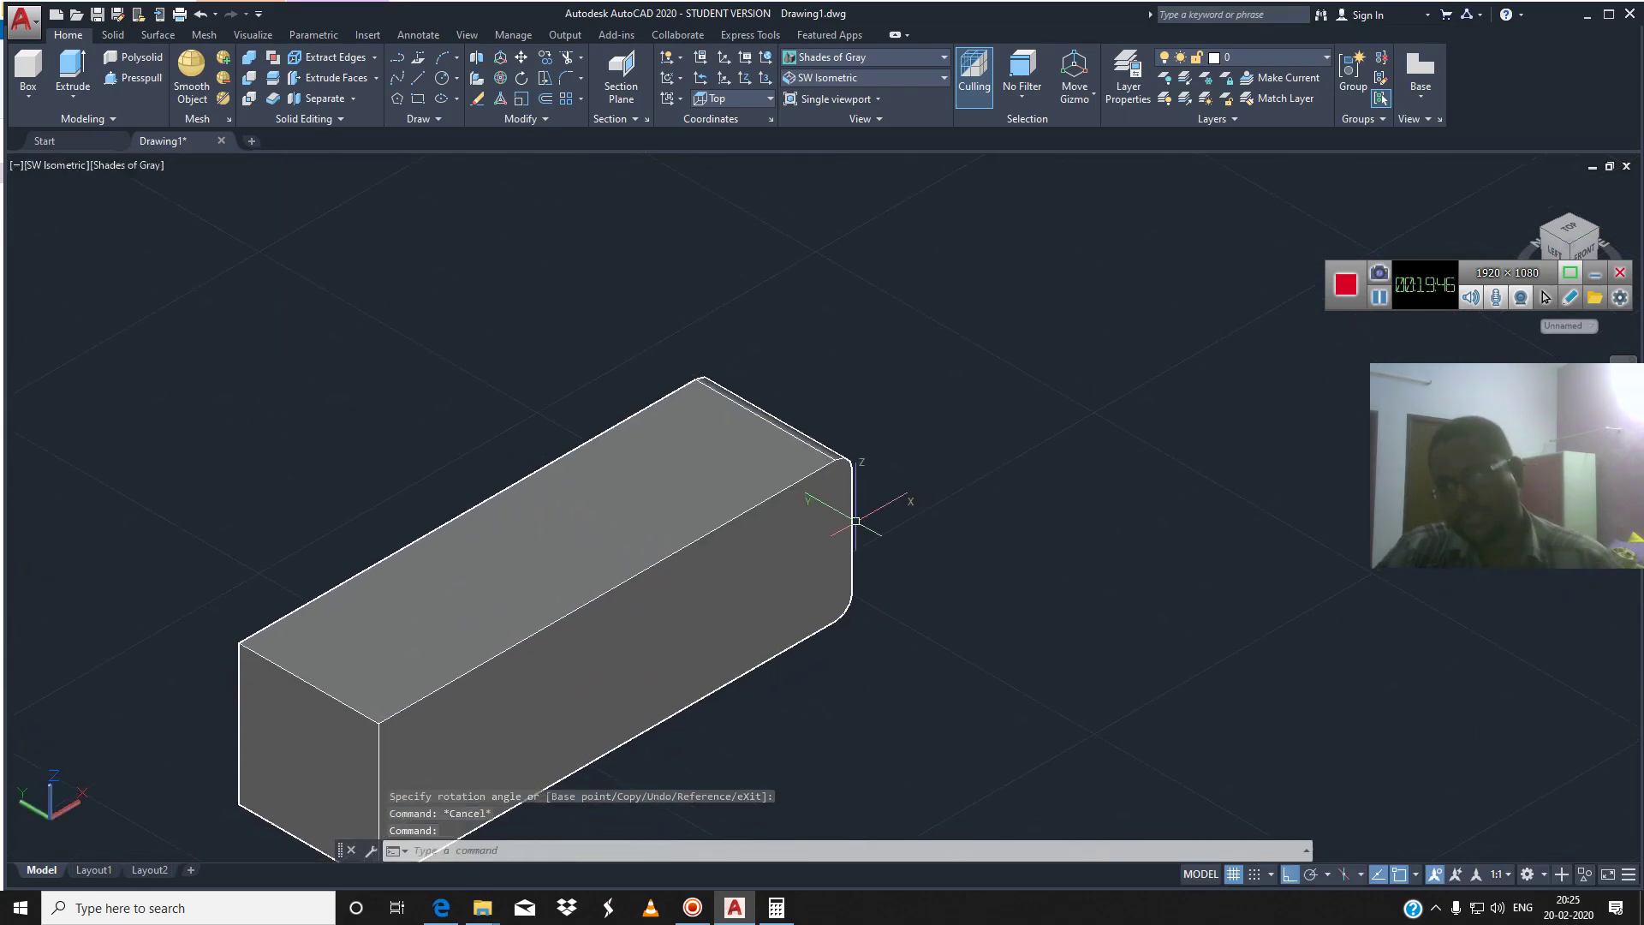
scroll(856, 520, down, 3)
scroll(855, 519, down, 2)
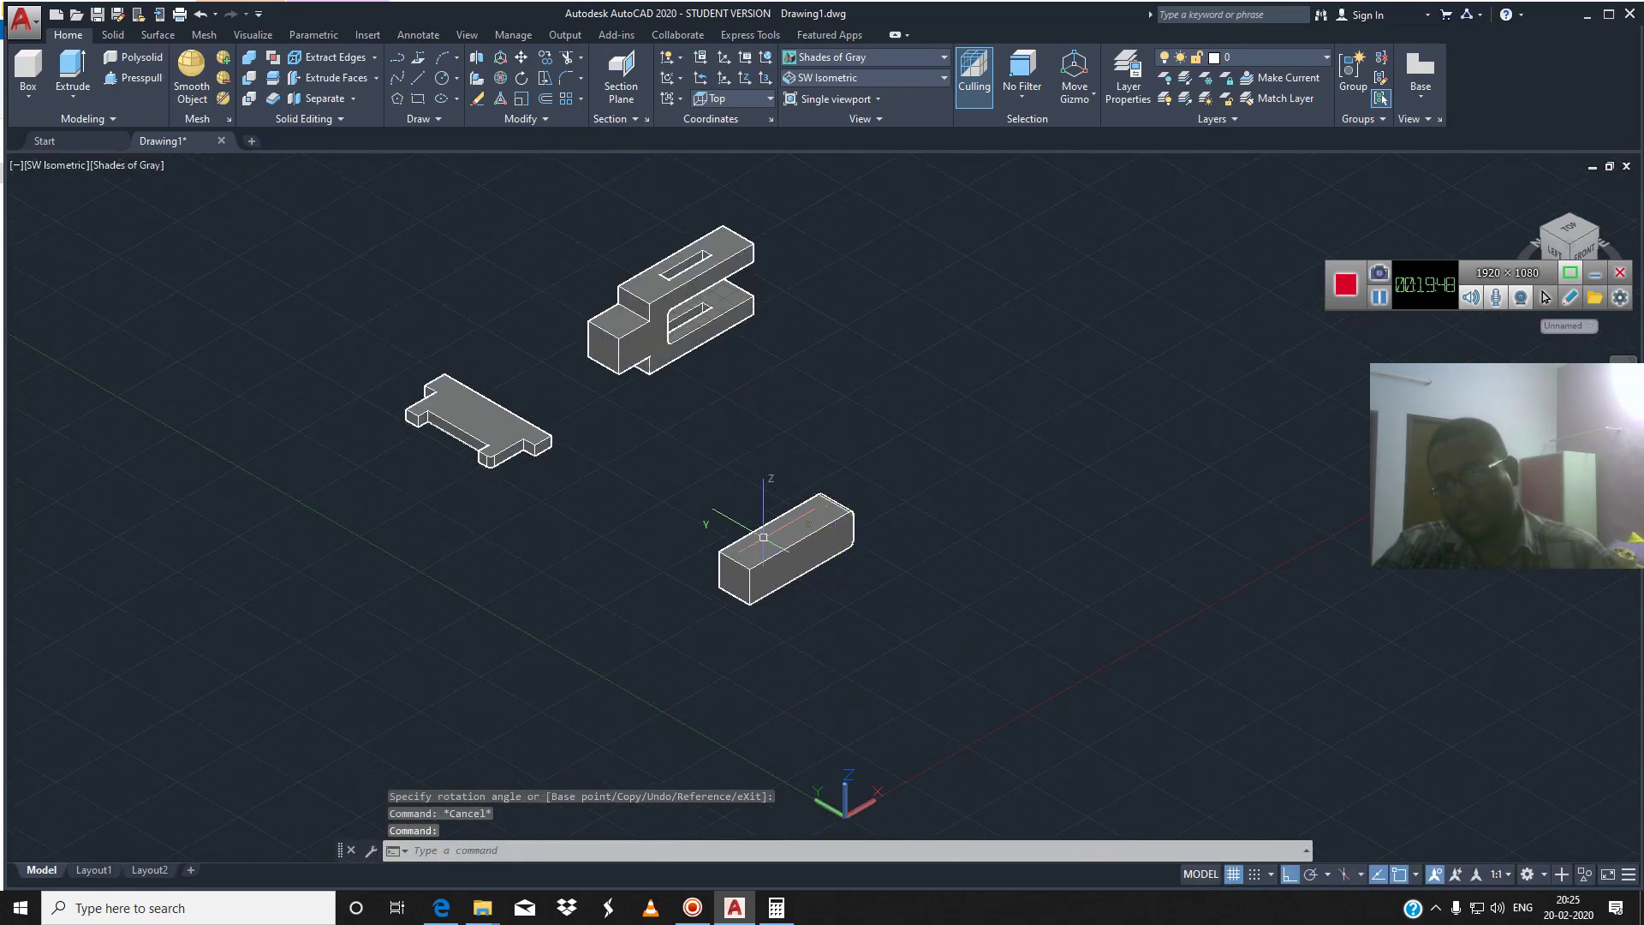
scroll(761, 524, up, 4)
click(865, 56)
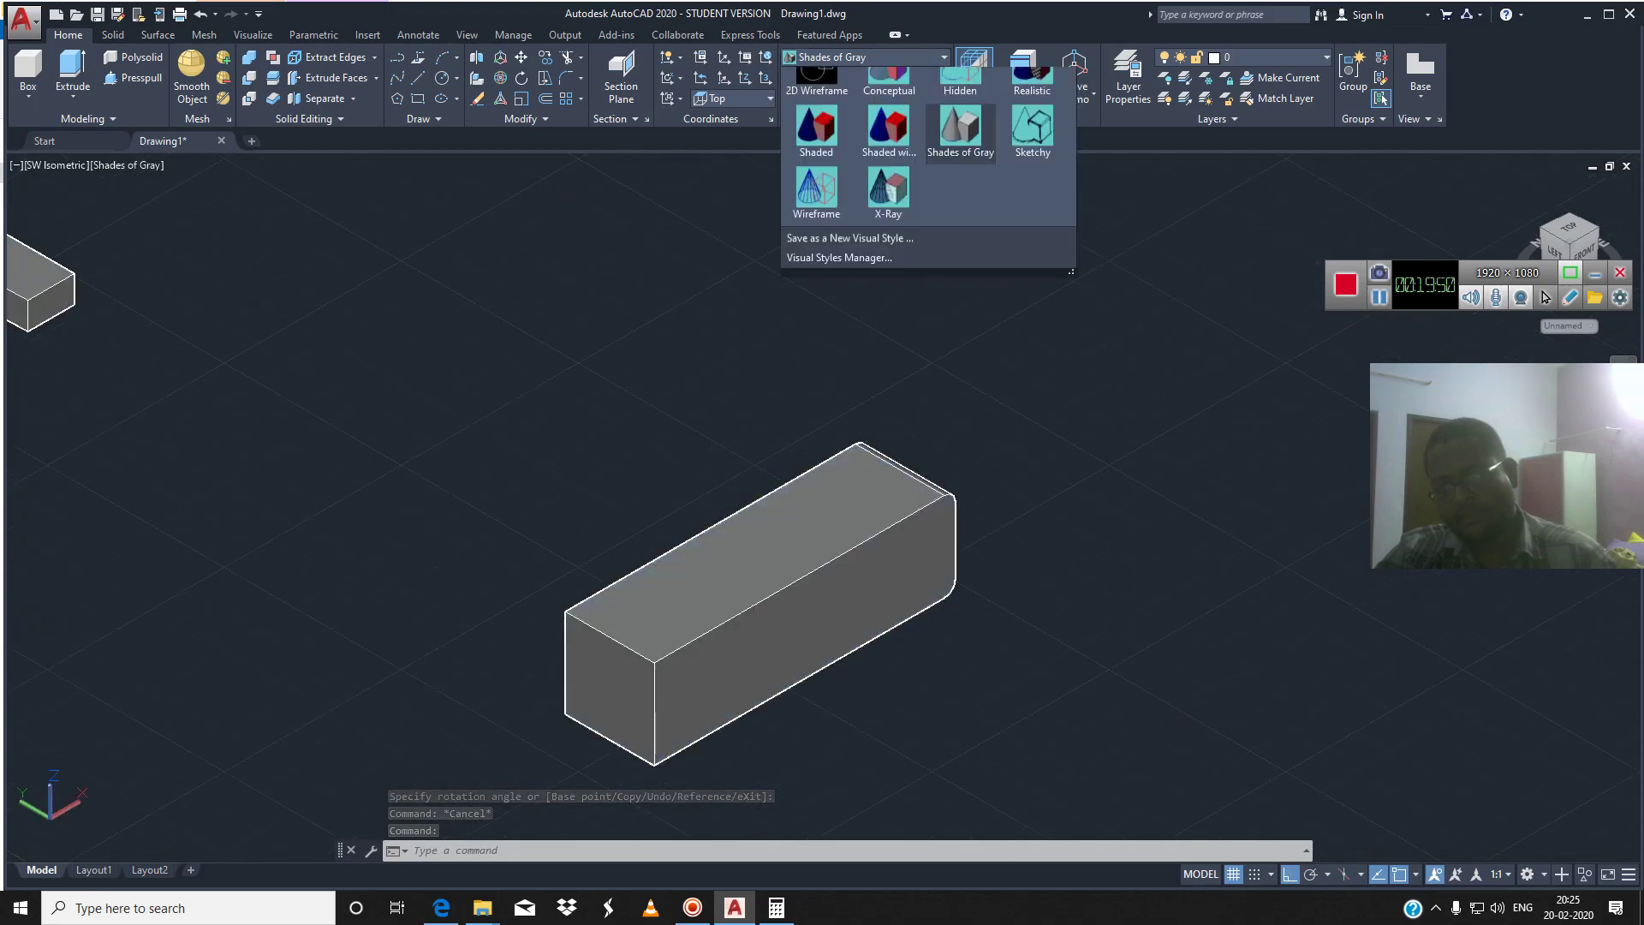
Switch to 2D Wireframe and start the LINE command
click(816, 78)
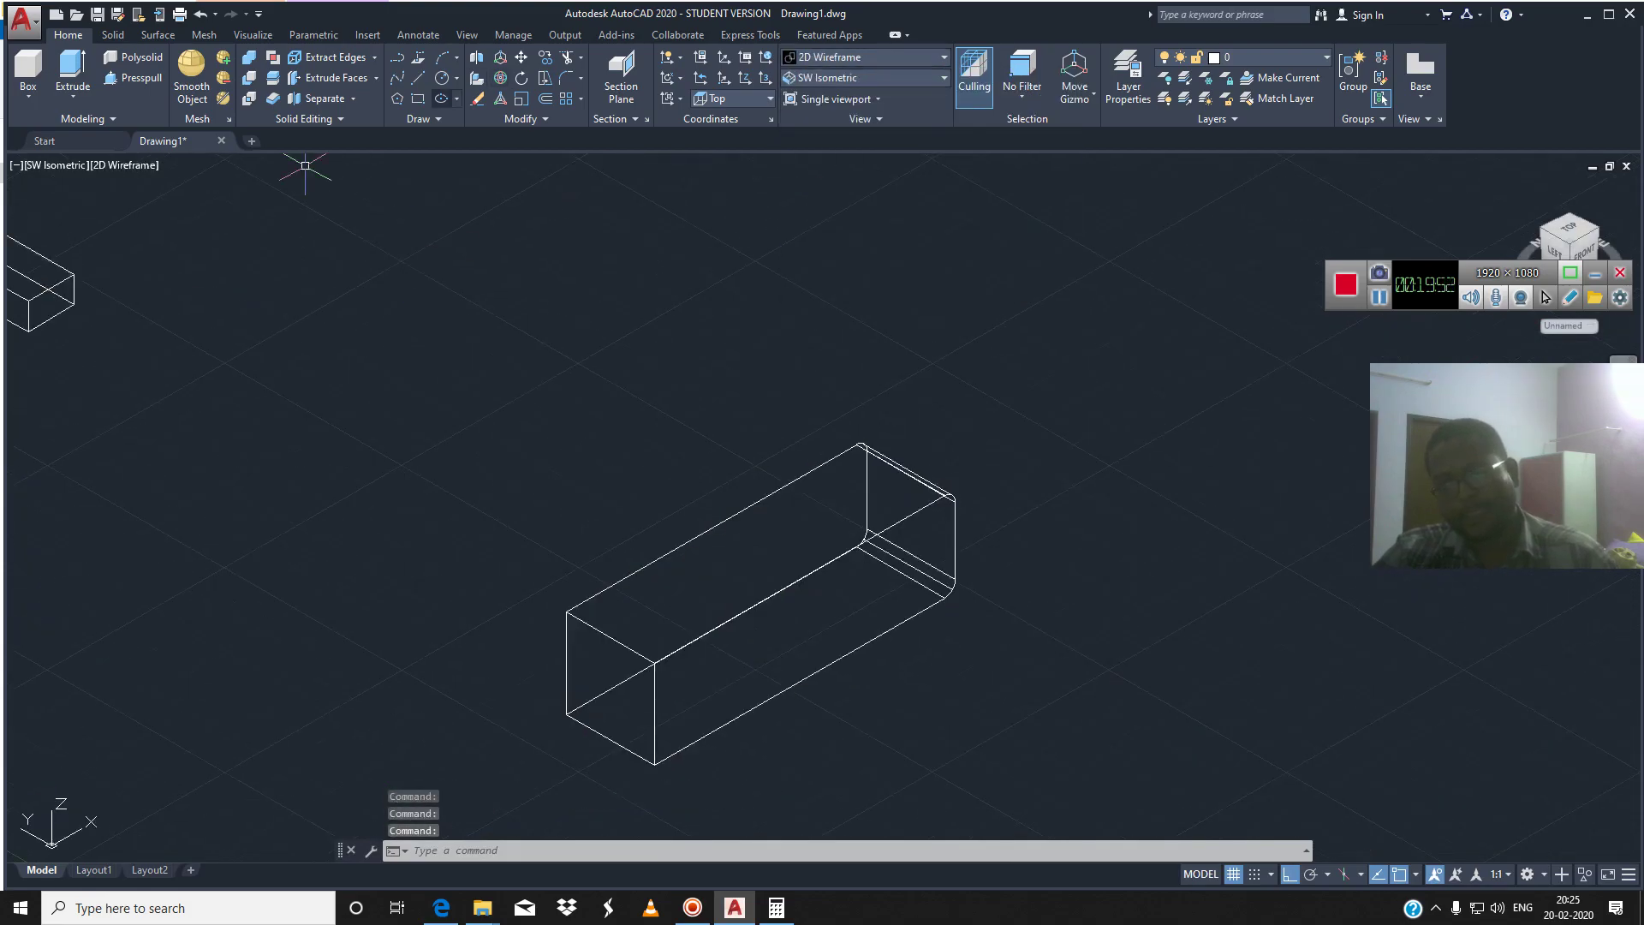
text(l)
key(Return)
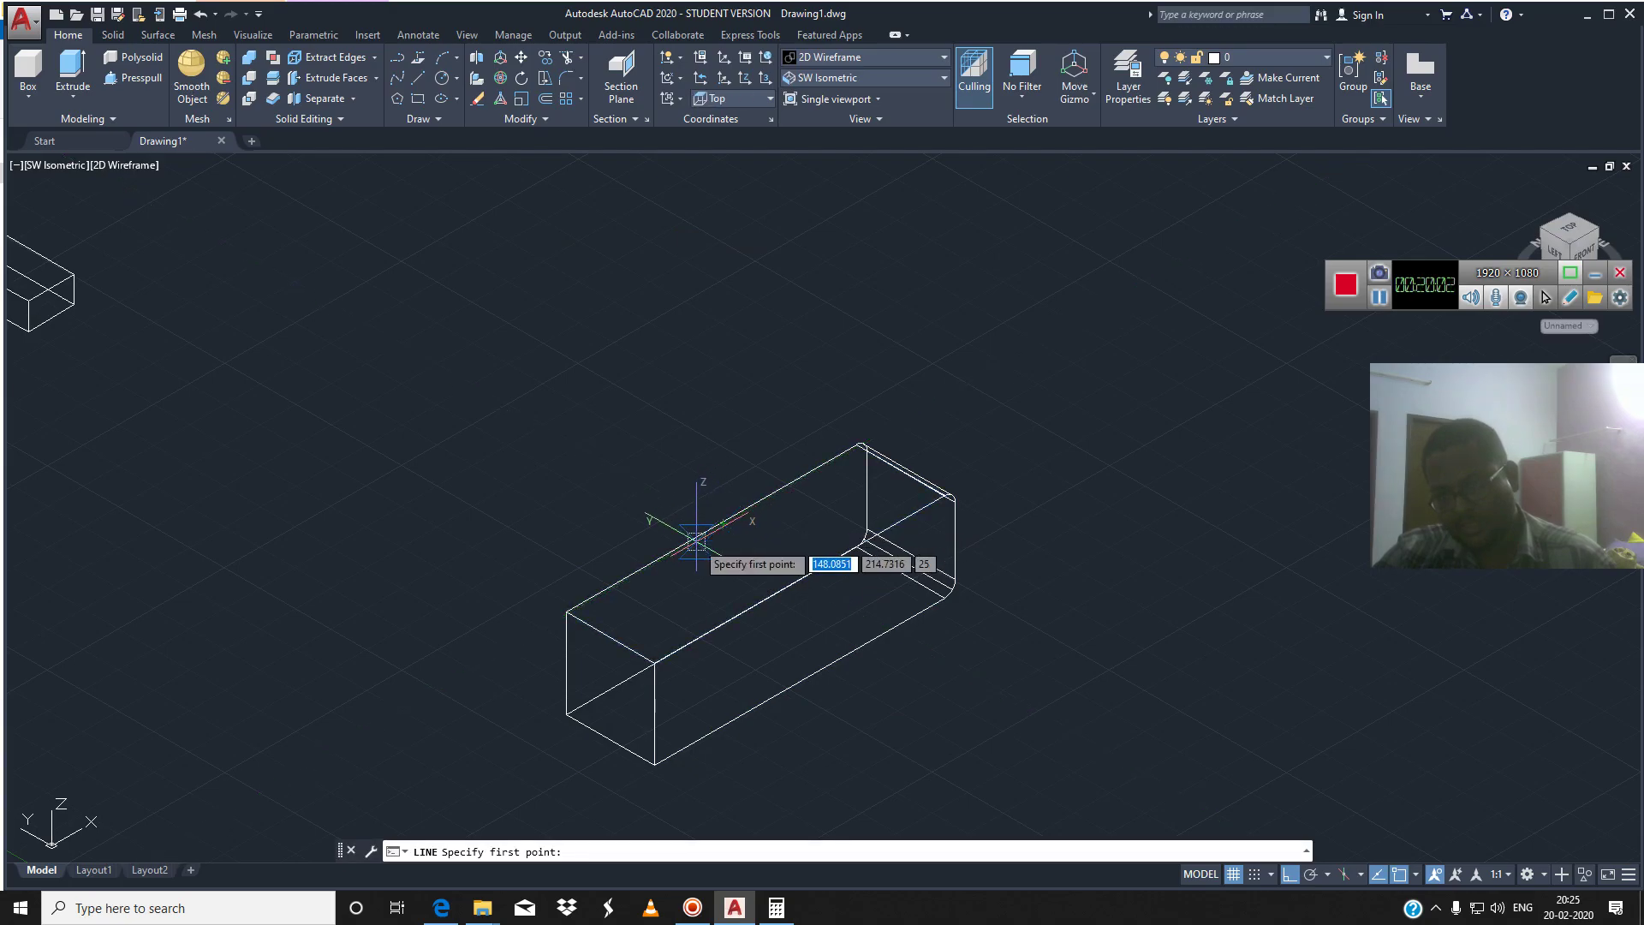
Snap the line's first point to the box's front top corner and bring up Calculator
scroll(713, 531, up, 3)
scroll(715, 544, up, 3)
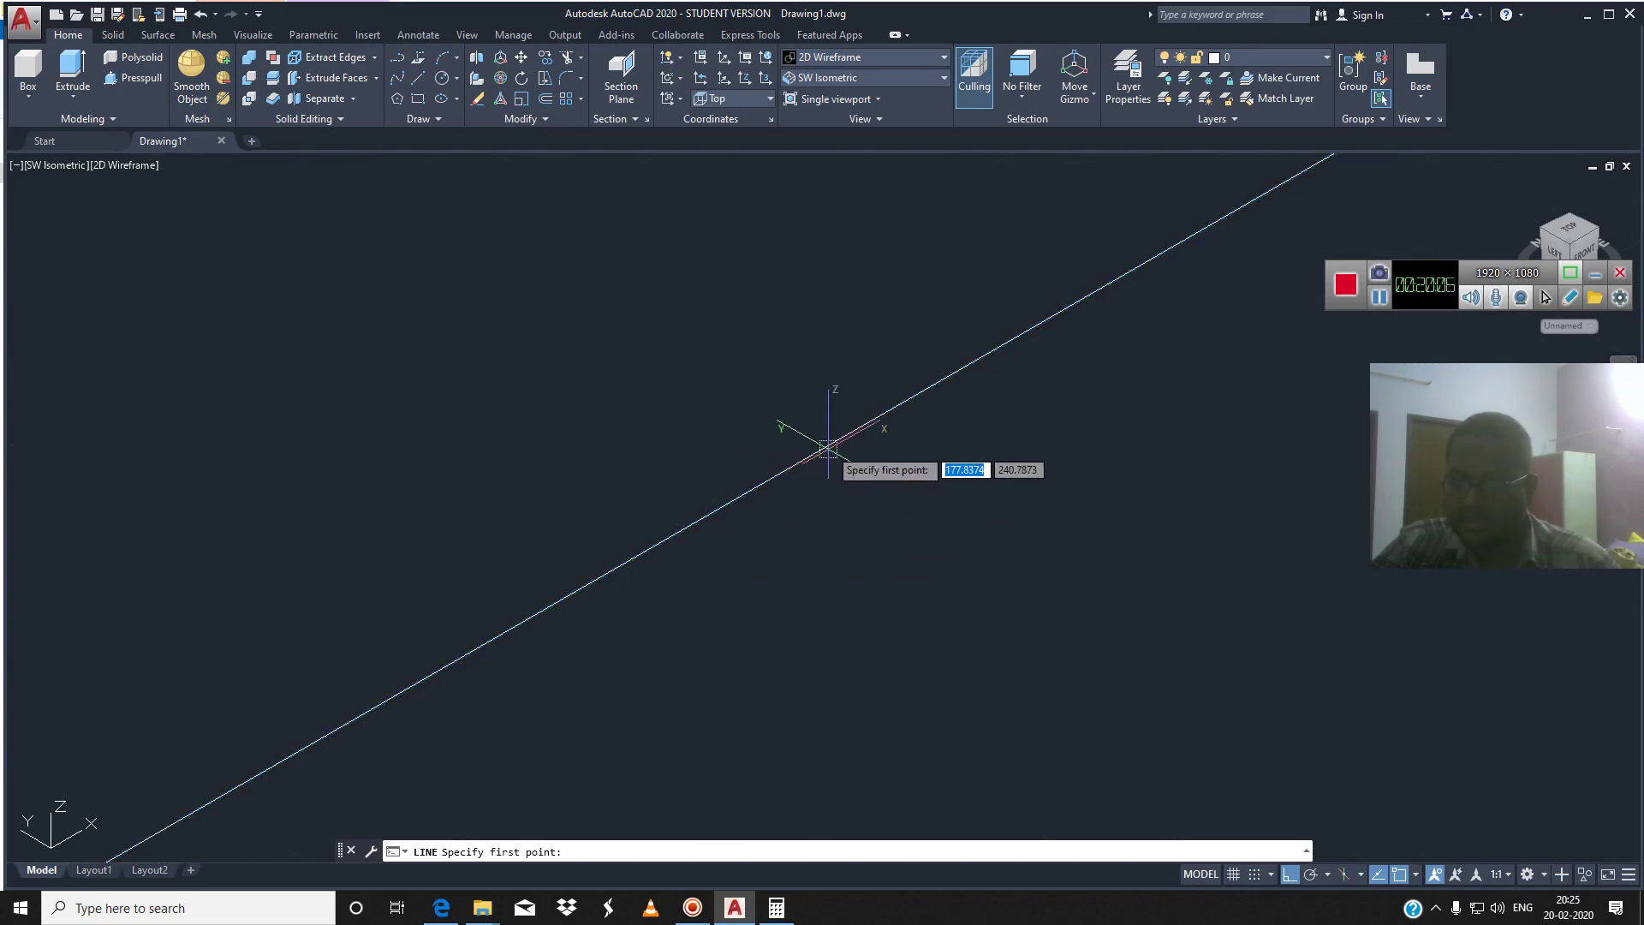
scroll(872, 417, down, 5)
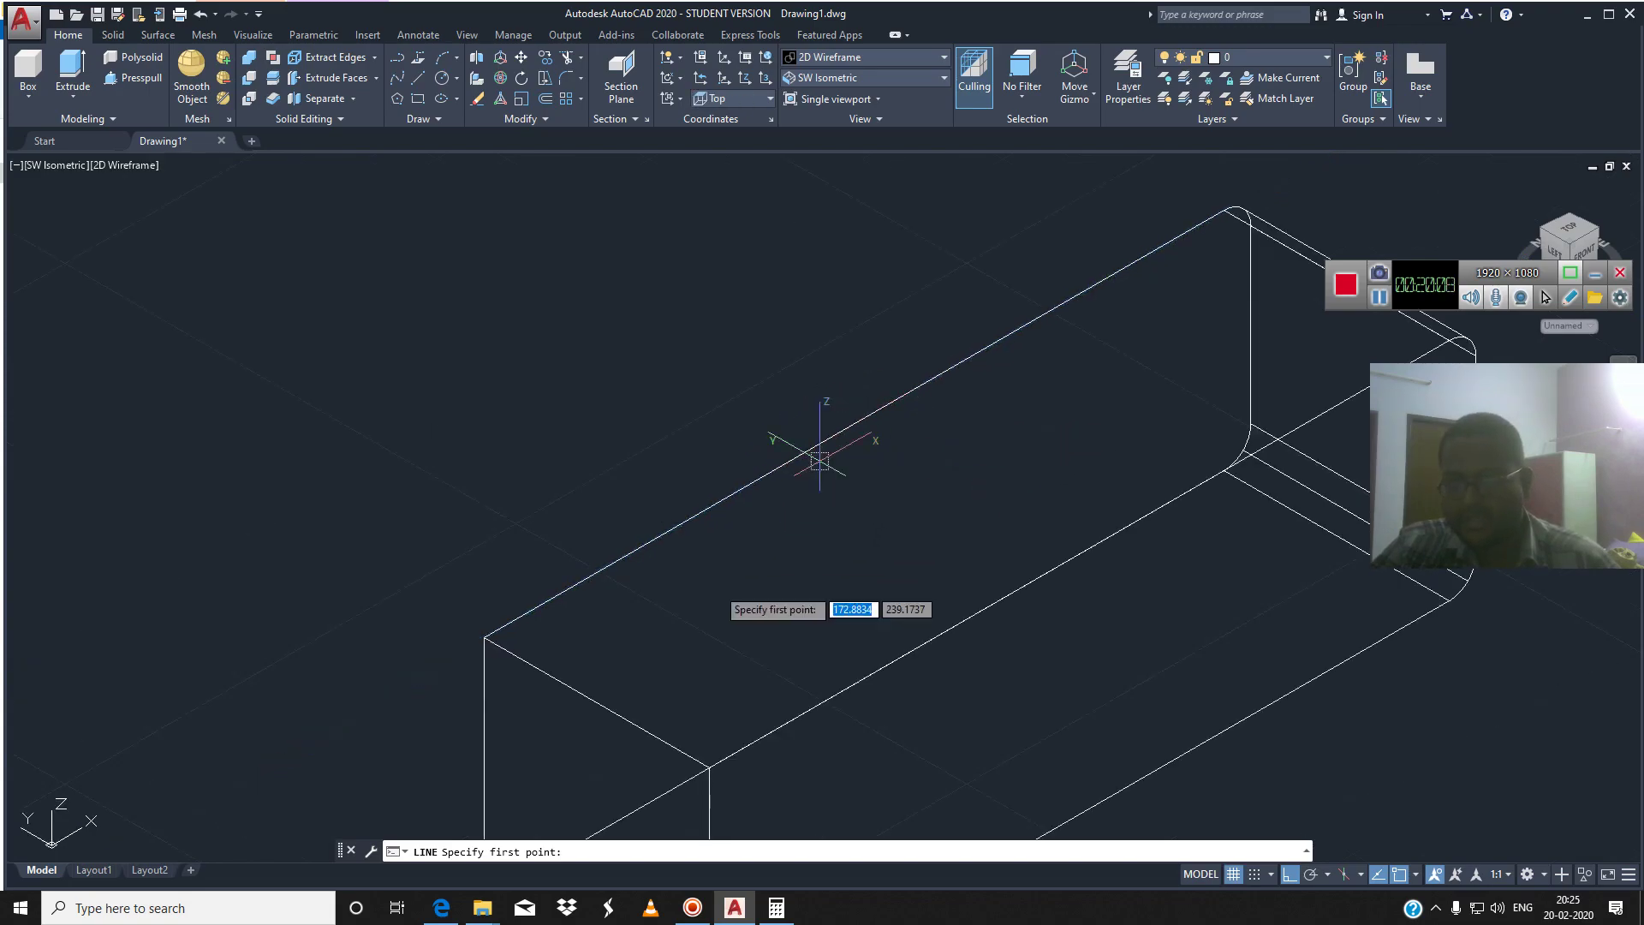
click(483, 637)
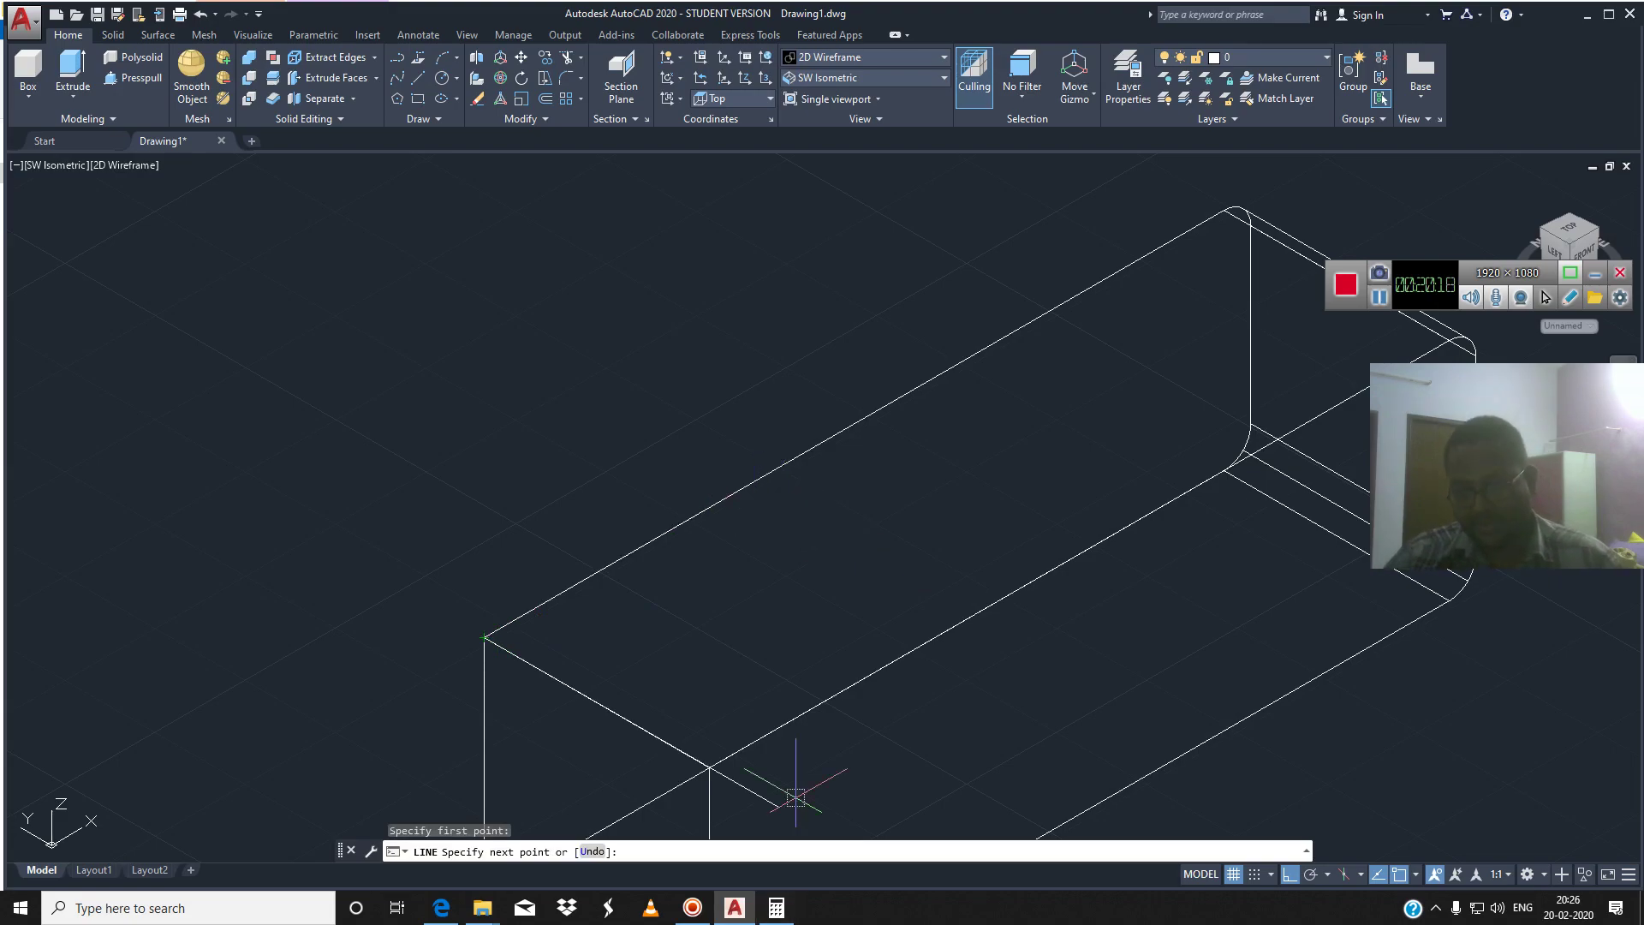
click(482, 908)
click(775, 908)
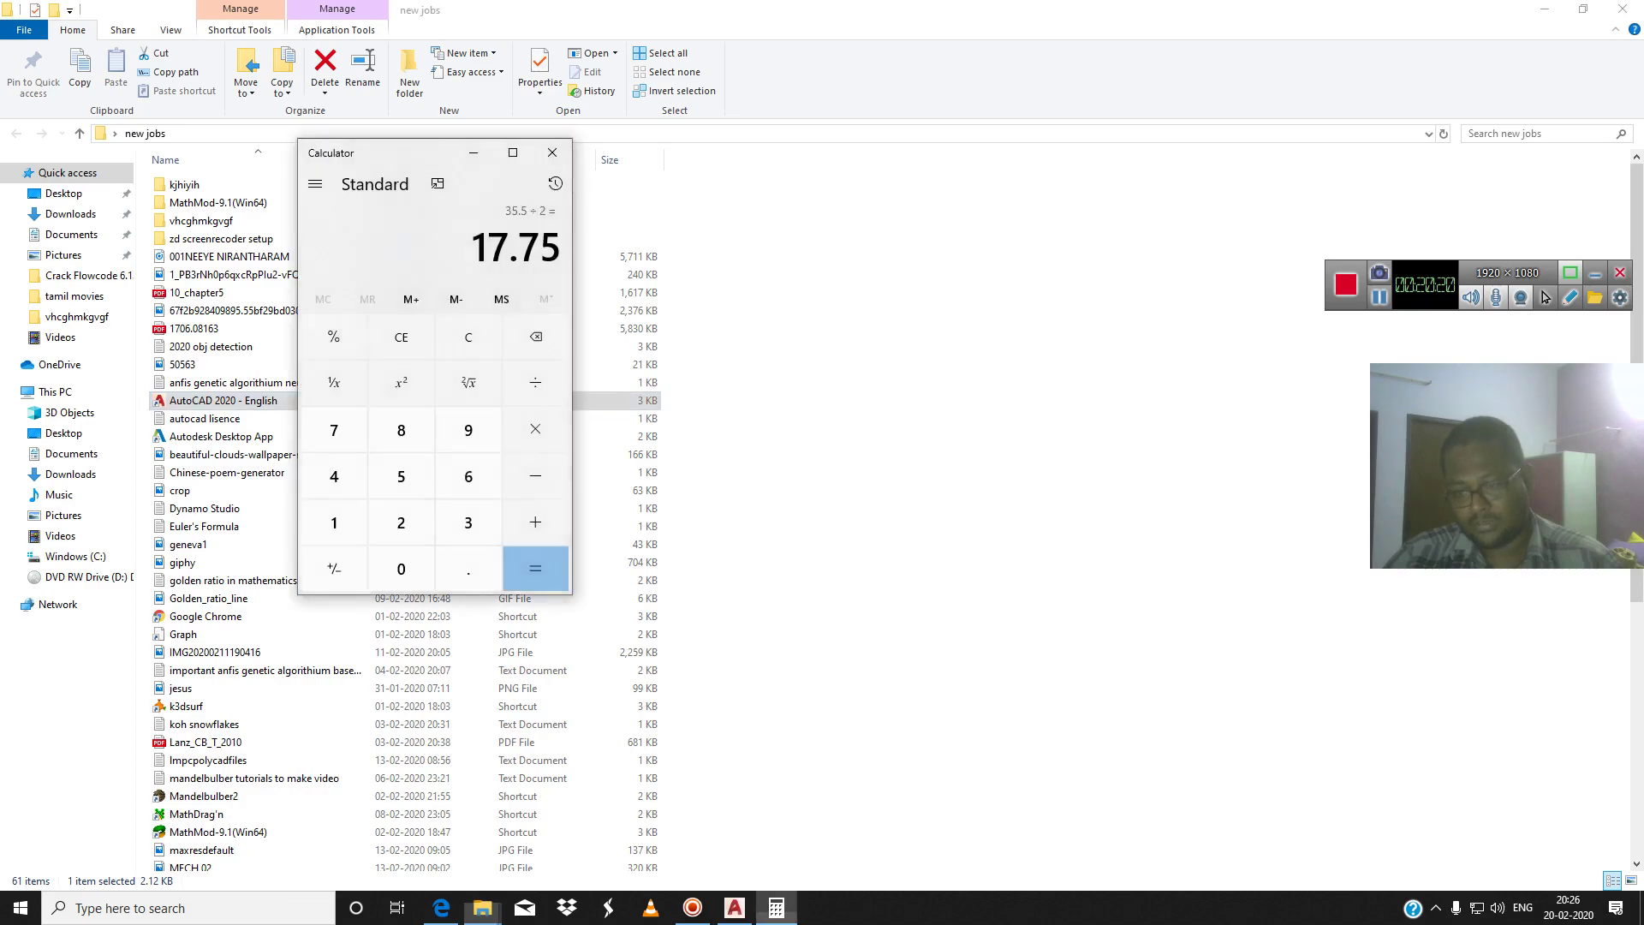
Compute 85 ÷ 2 = 42.5 in Calculator and switch back to AutoCAD
click(469, 337)
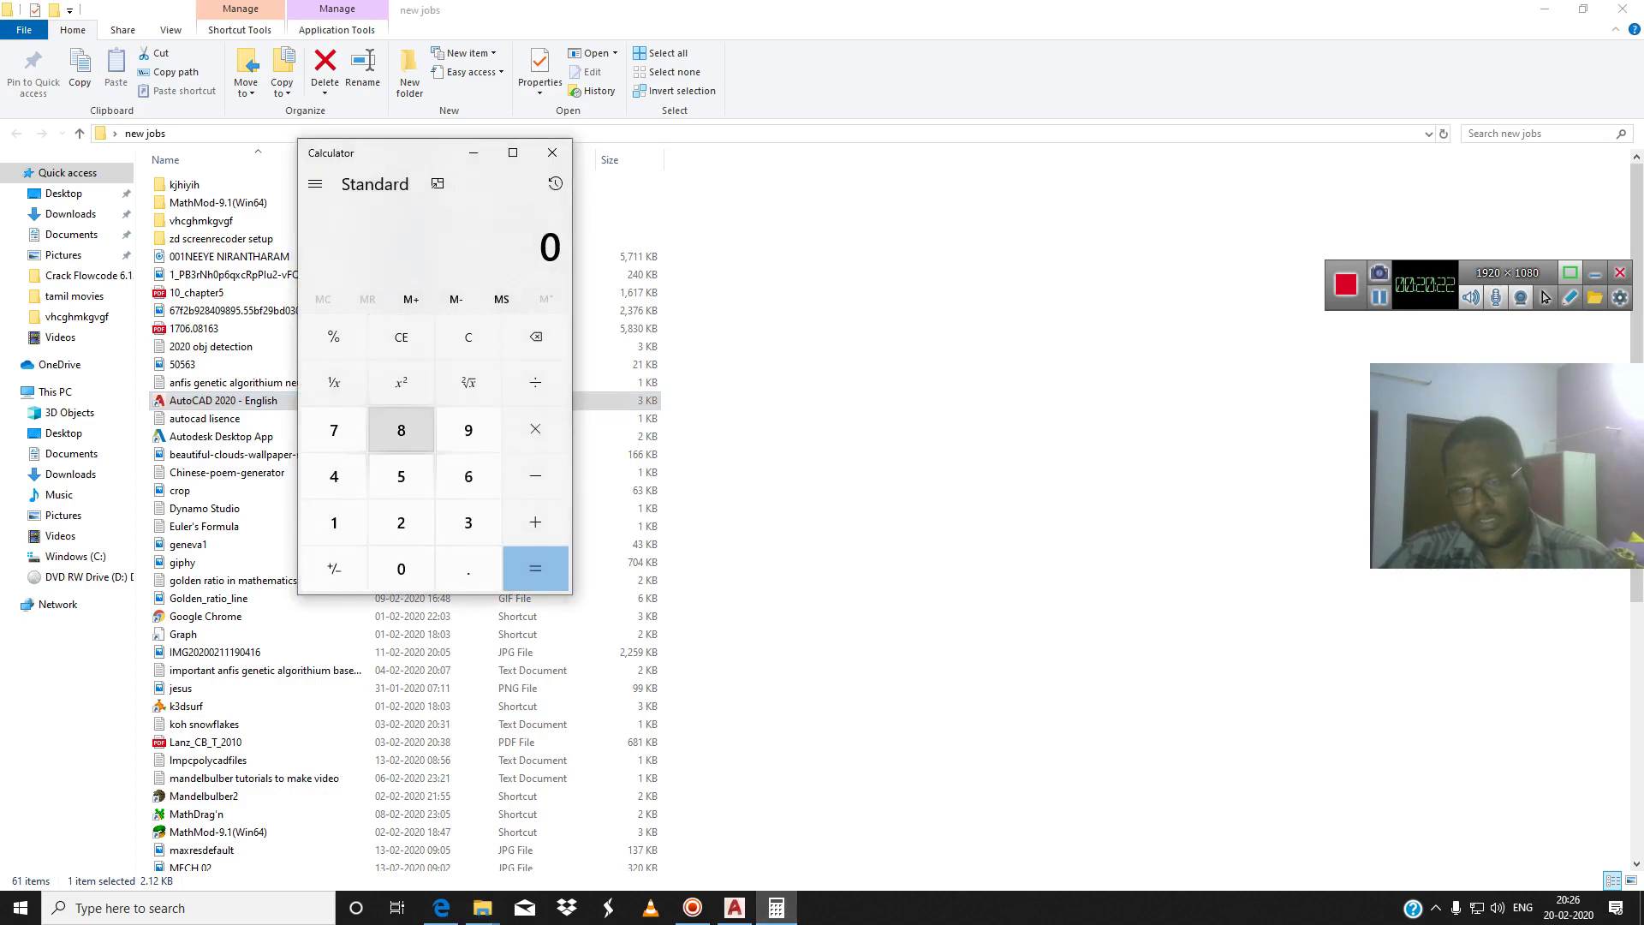
click(401, 430)
click(401, 476)
click(535, 382)
click(400, 522)
click(536, 568)
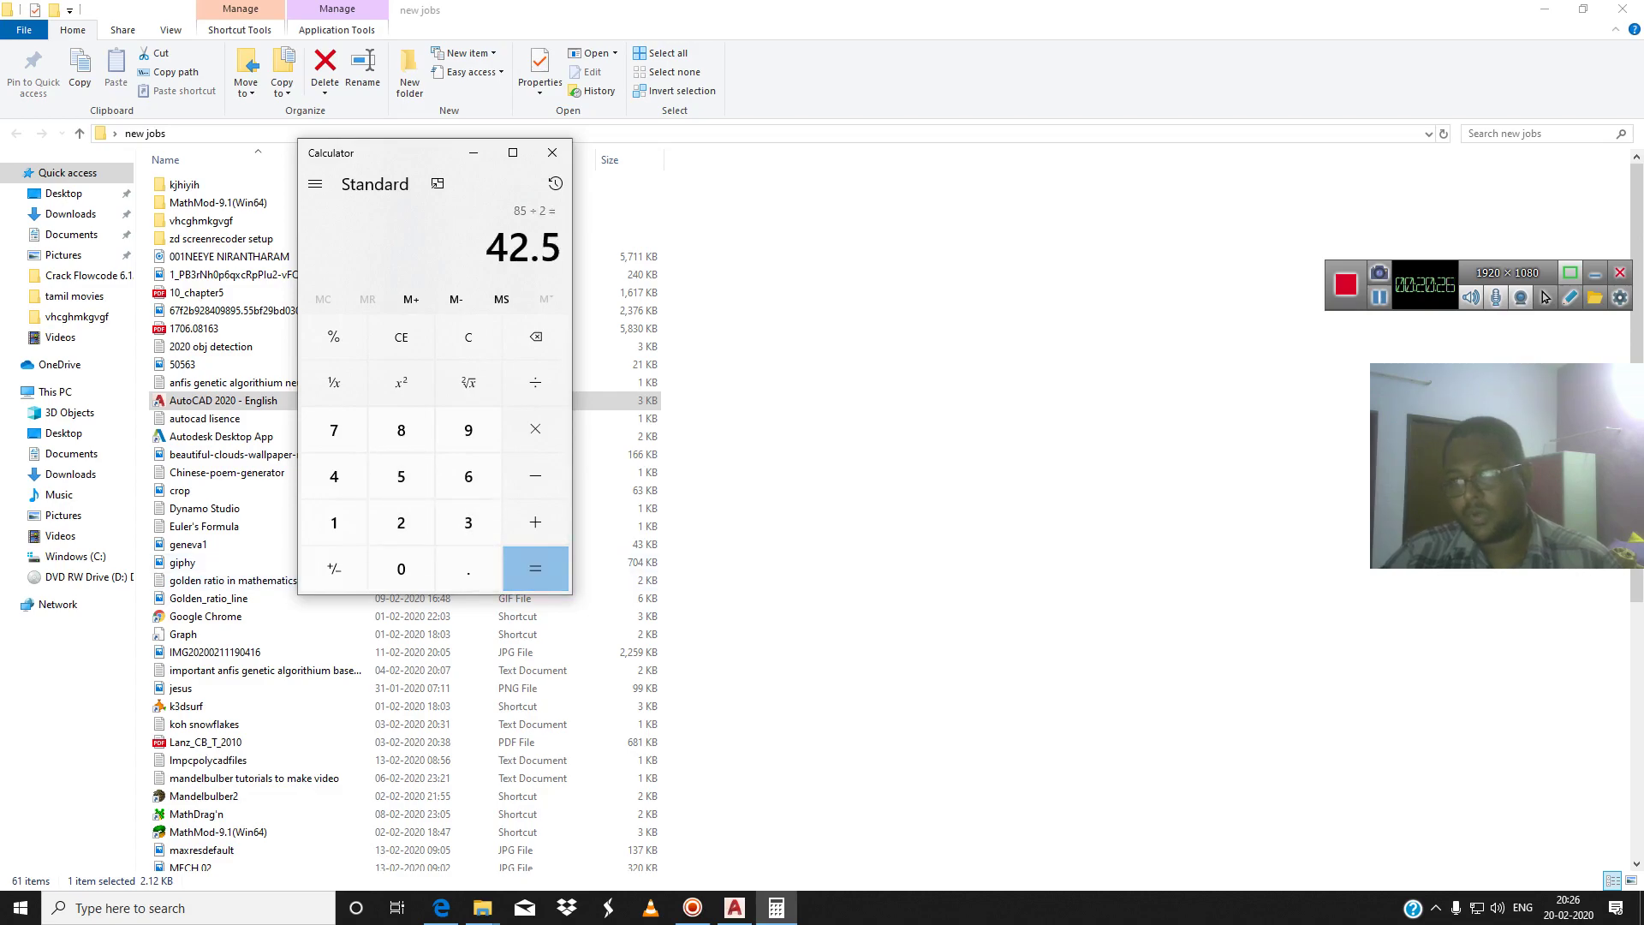
key(alt+Tab)
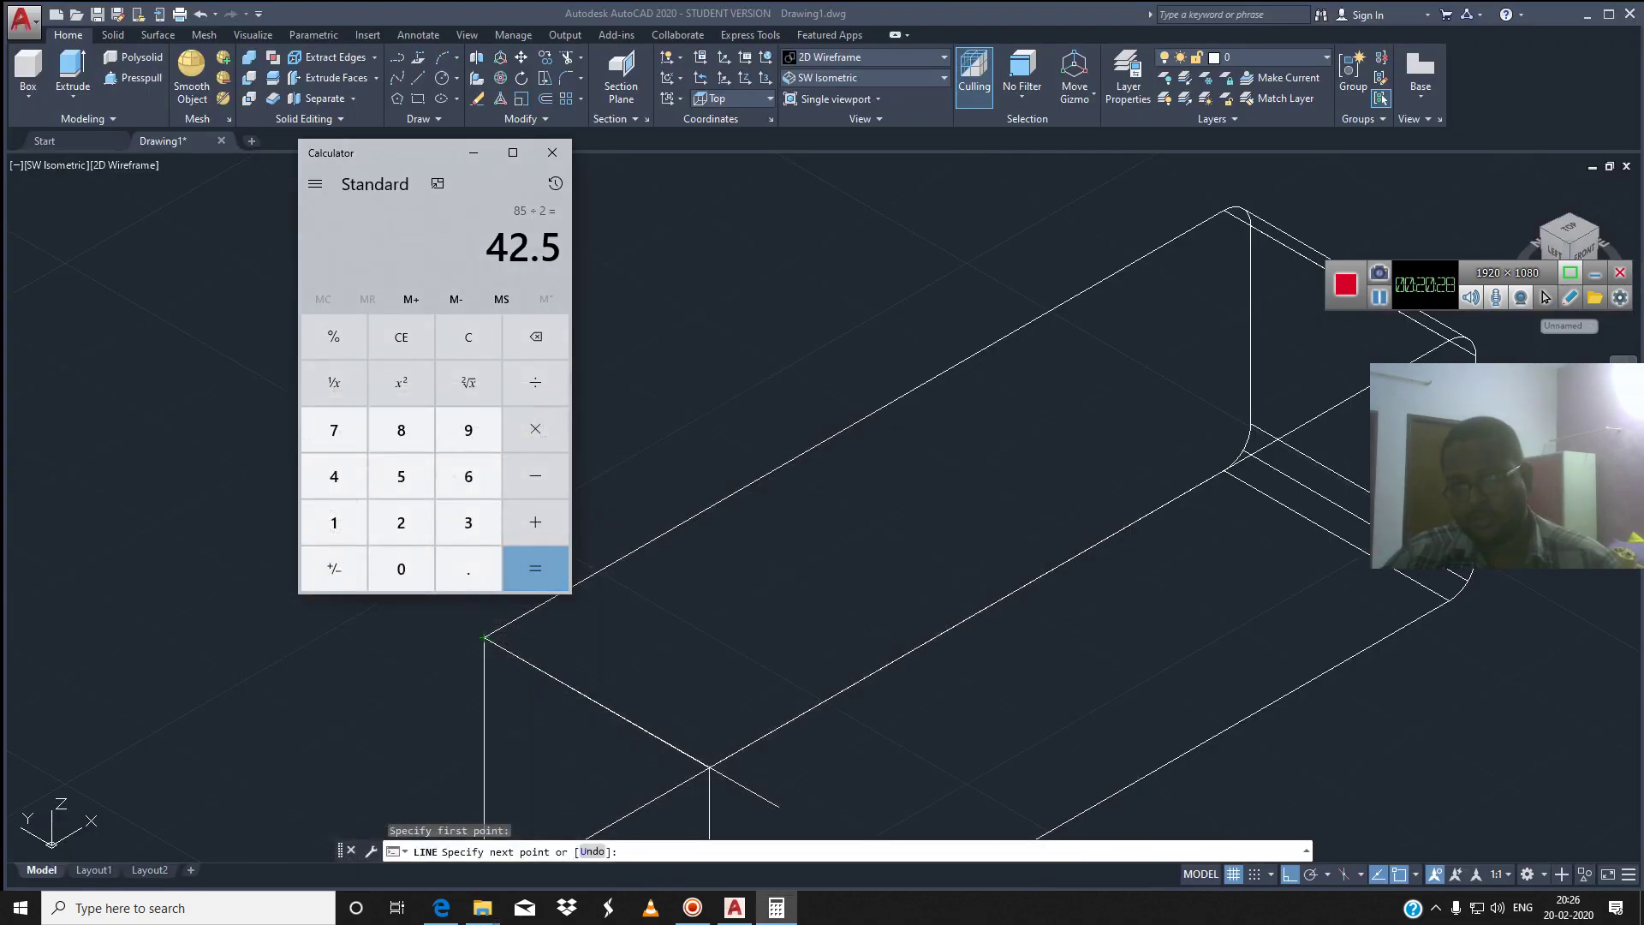
Restart LINE and snap its first point to the box's top corner
click(856, 462)
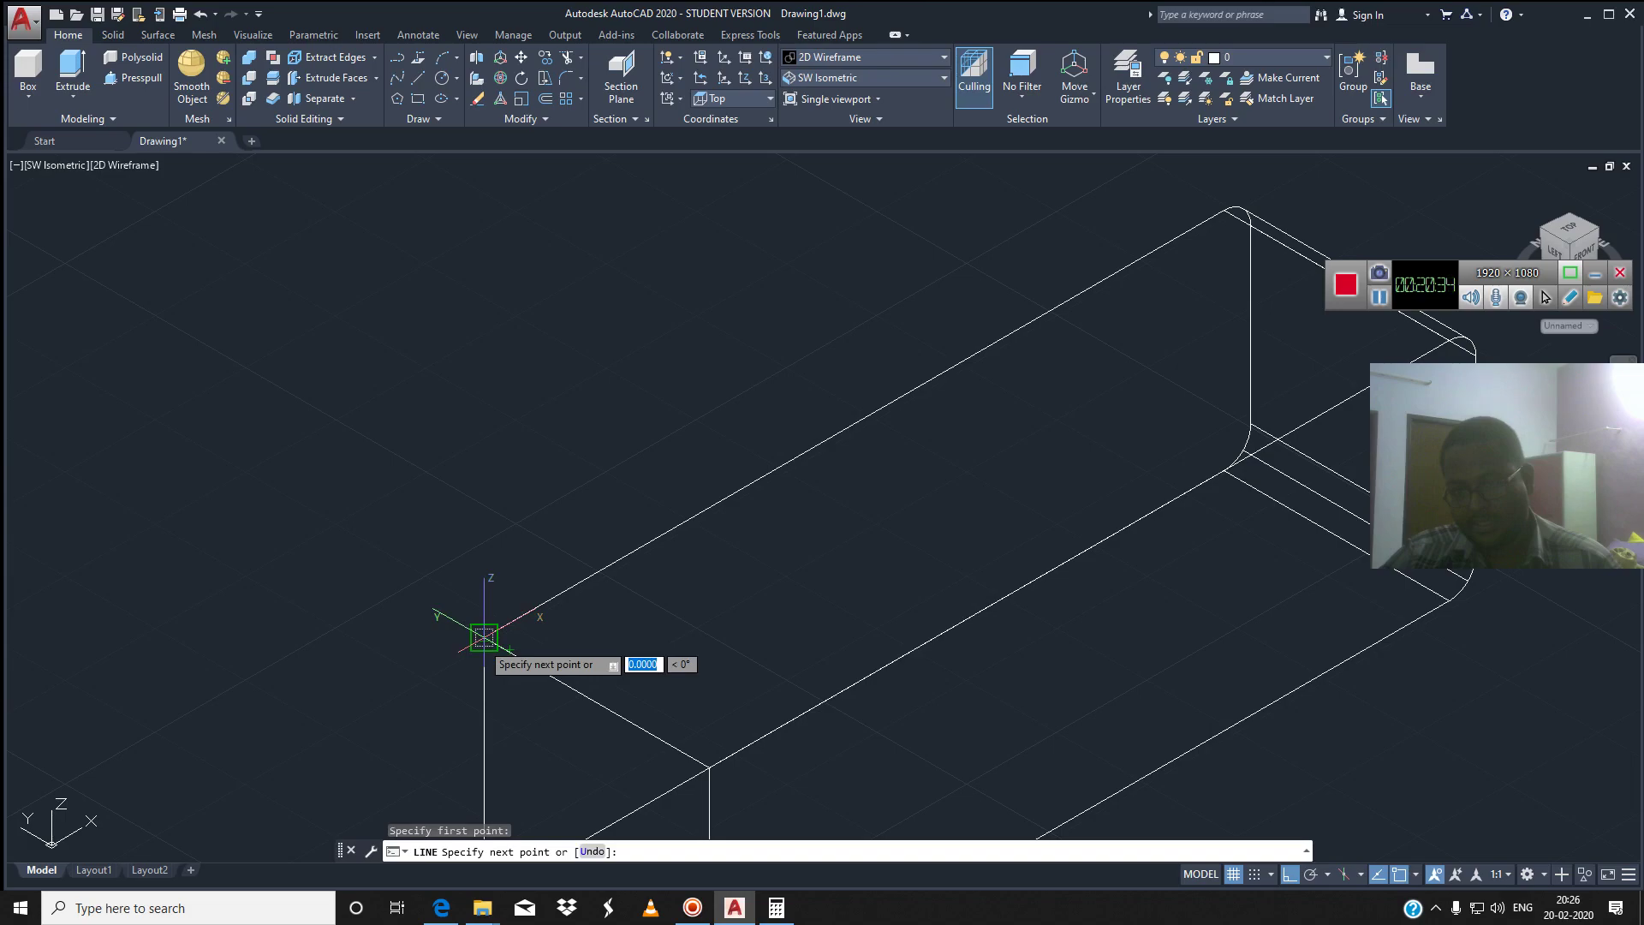
click(484, 638)
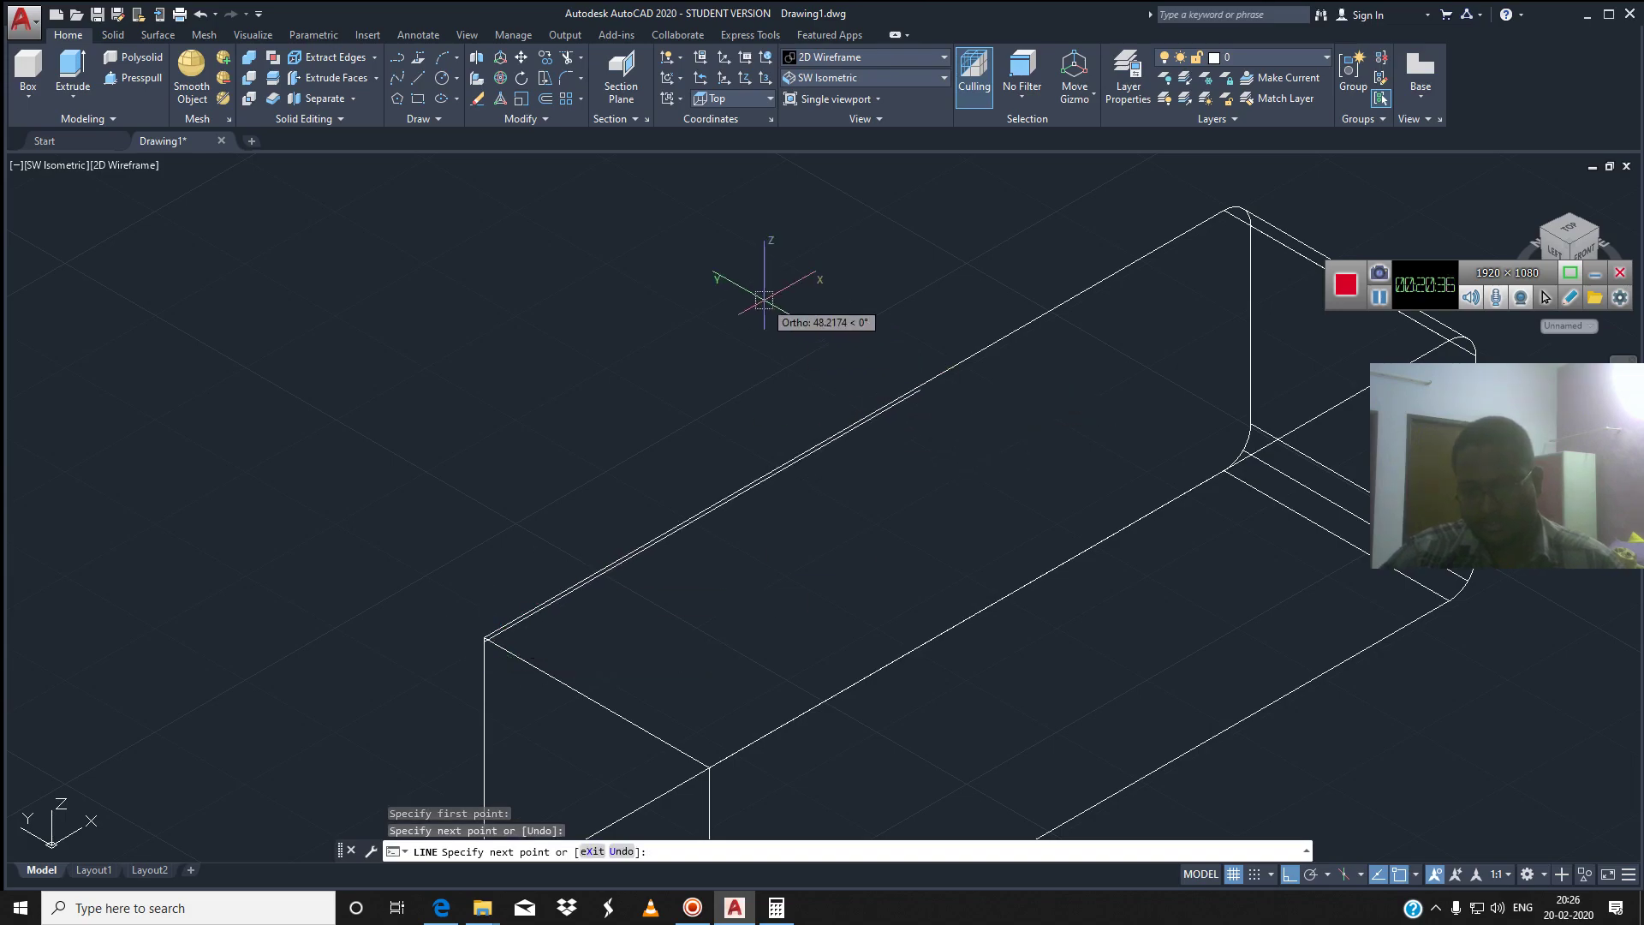
key(Escape)
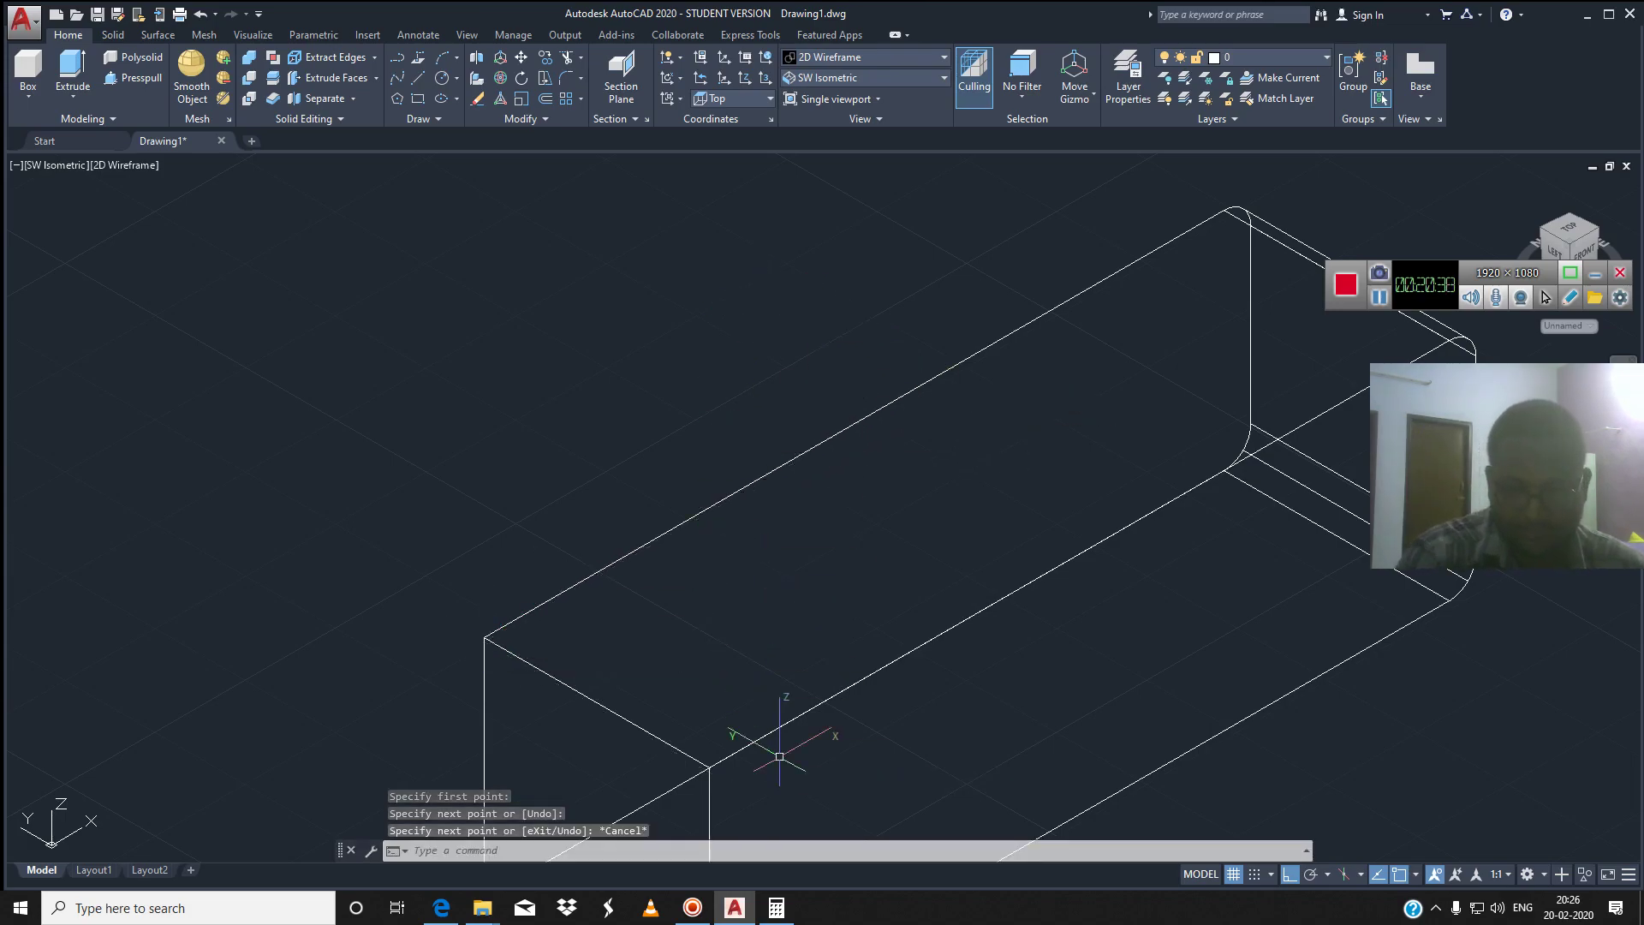
key(space)
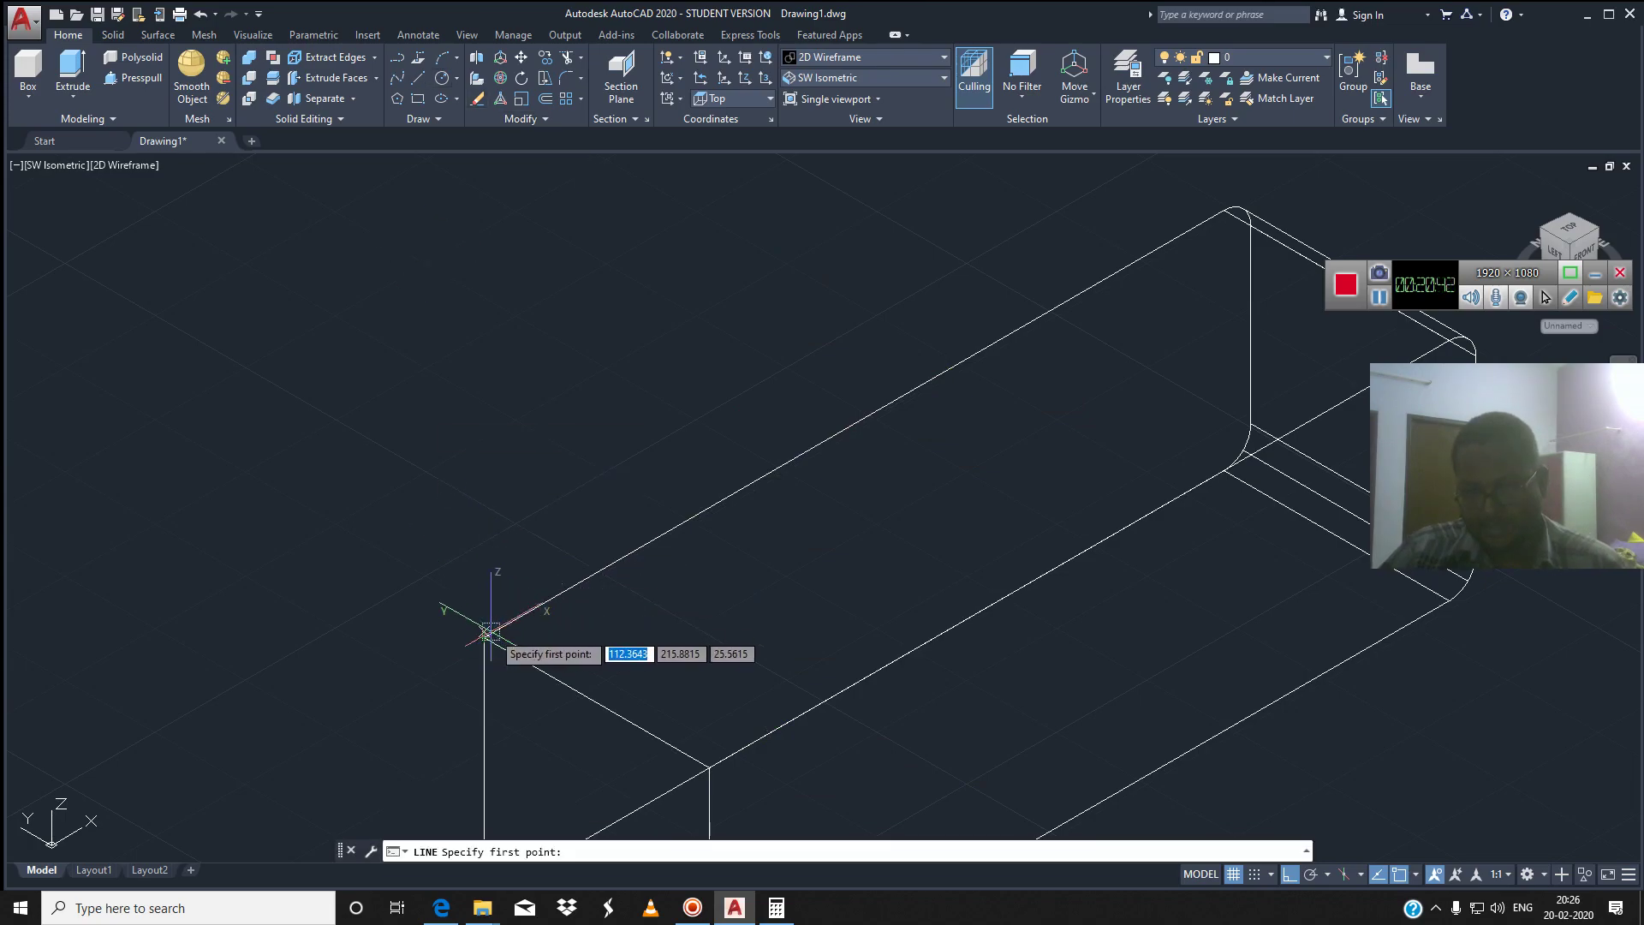
scroll(483, 638, up, 2)
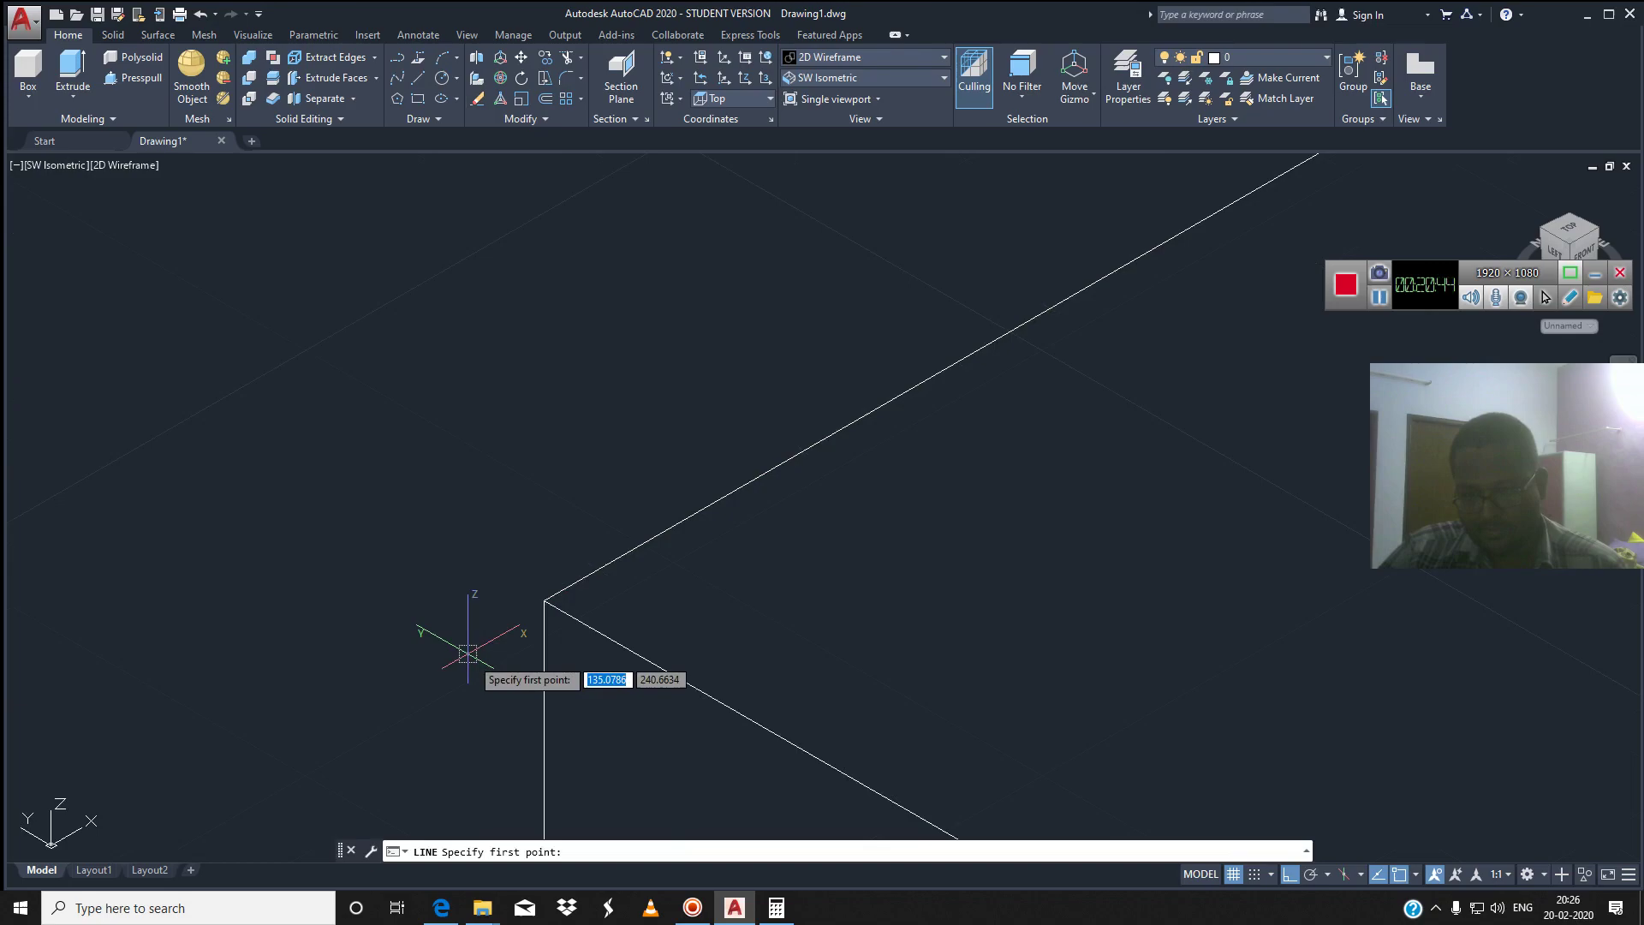
middle_drag(548, 604, 483, 589)
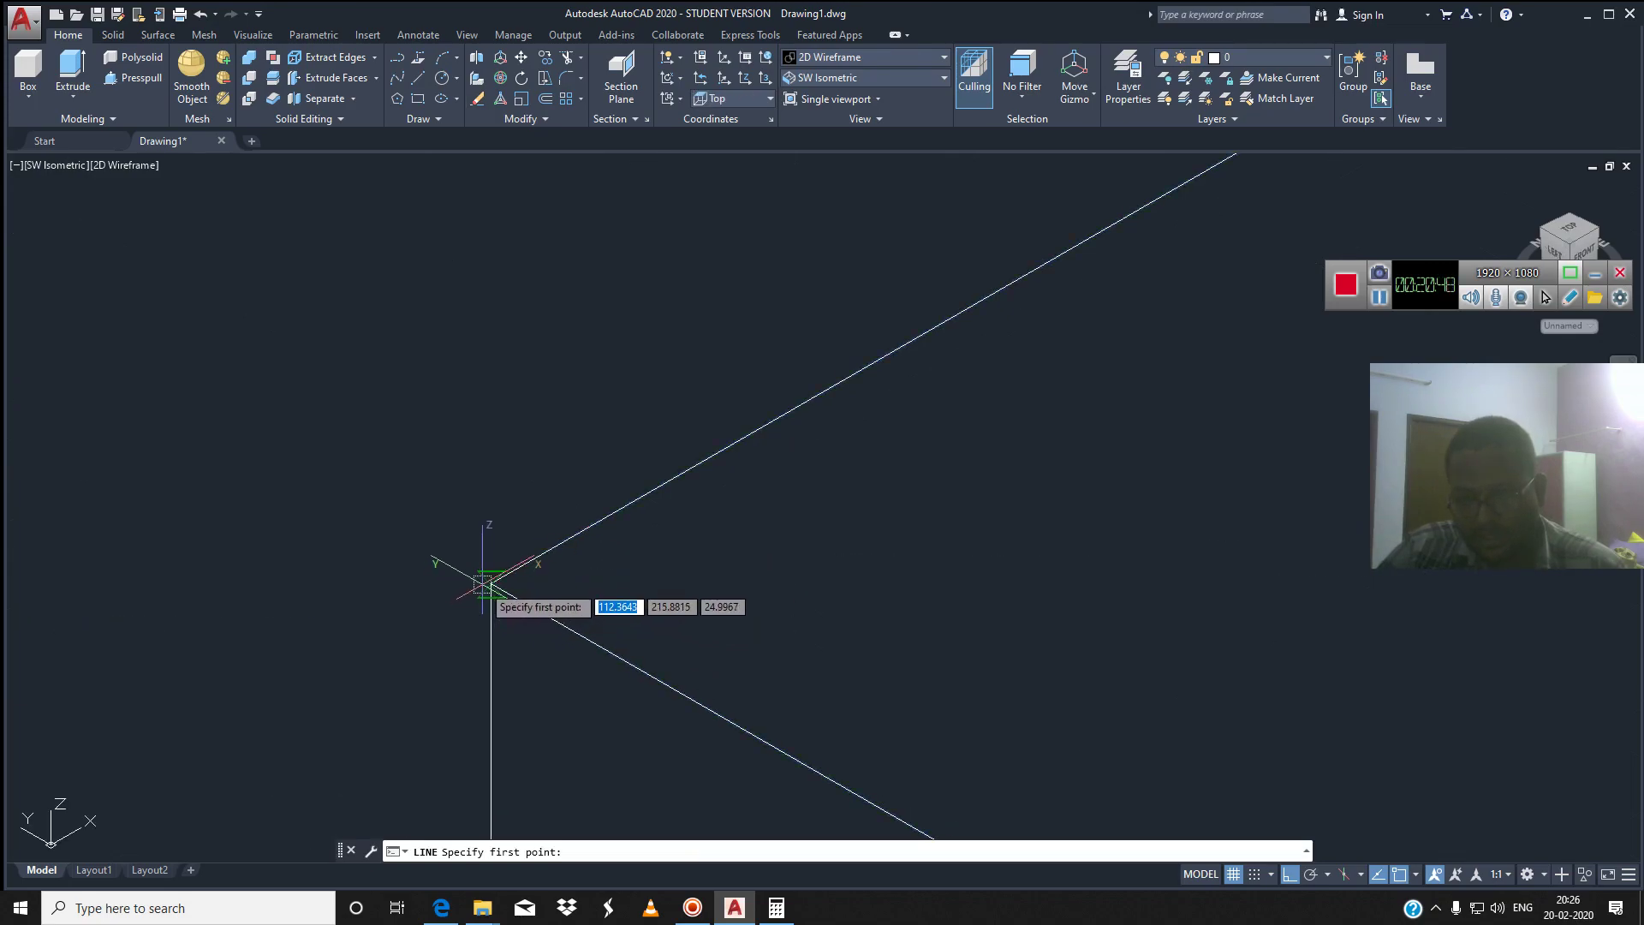
middle_drag(490, 584, 533, 478)
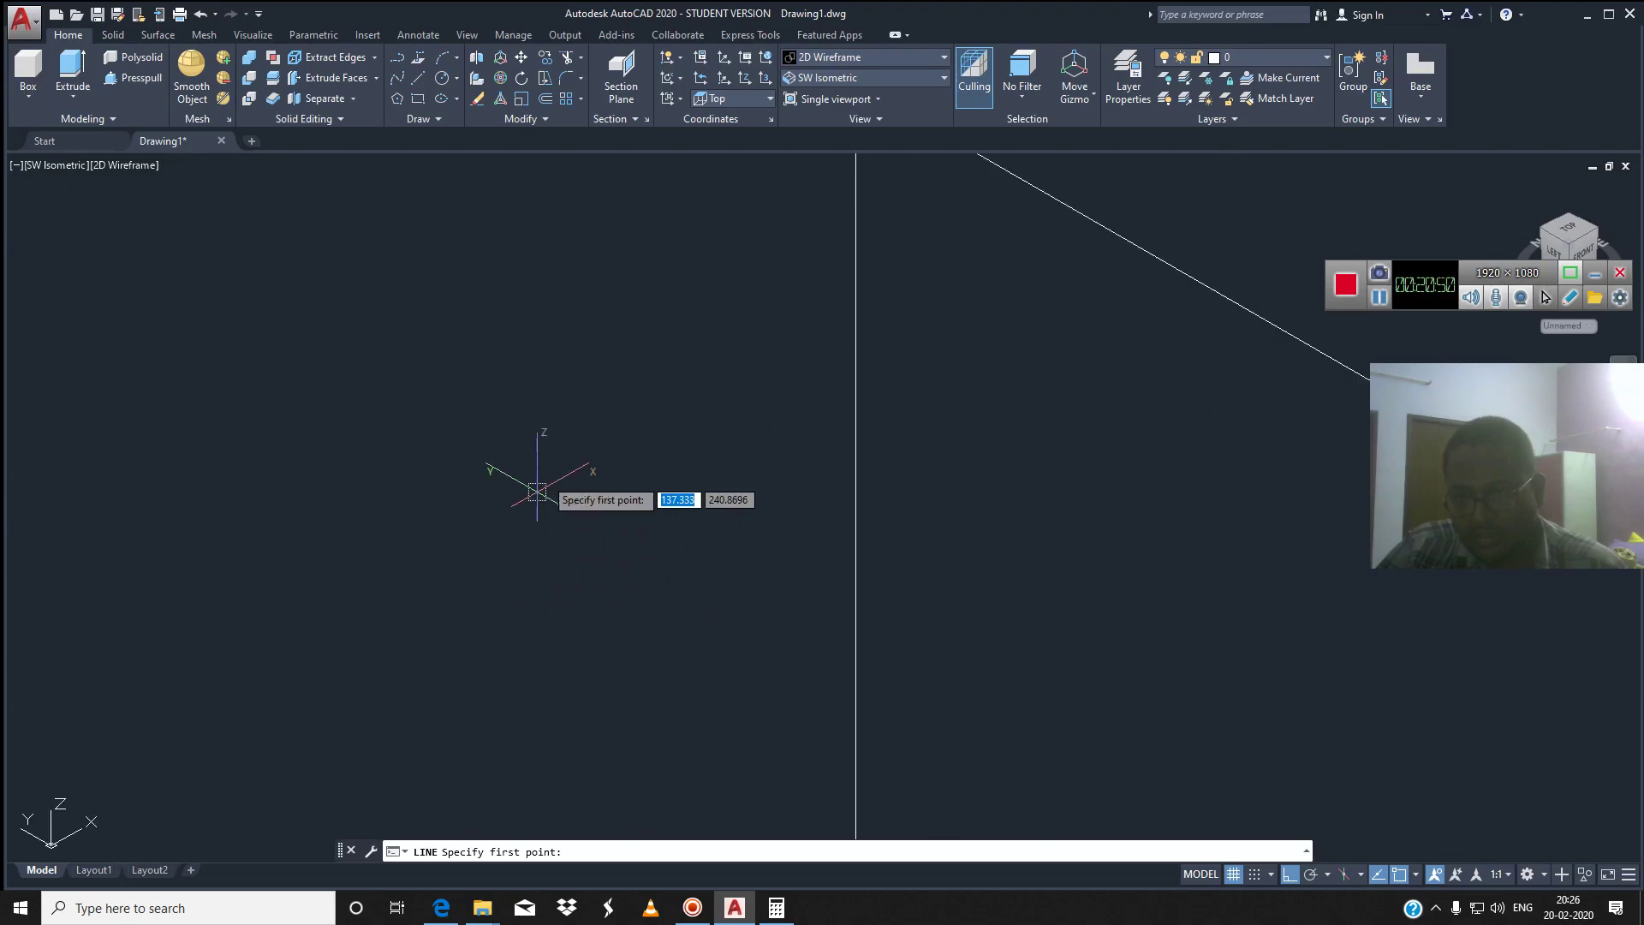
middle_drag(679, 371, 528, 633)
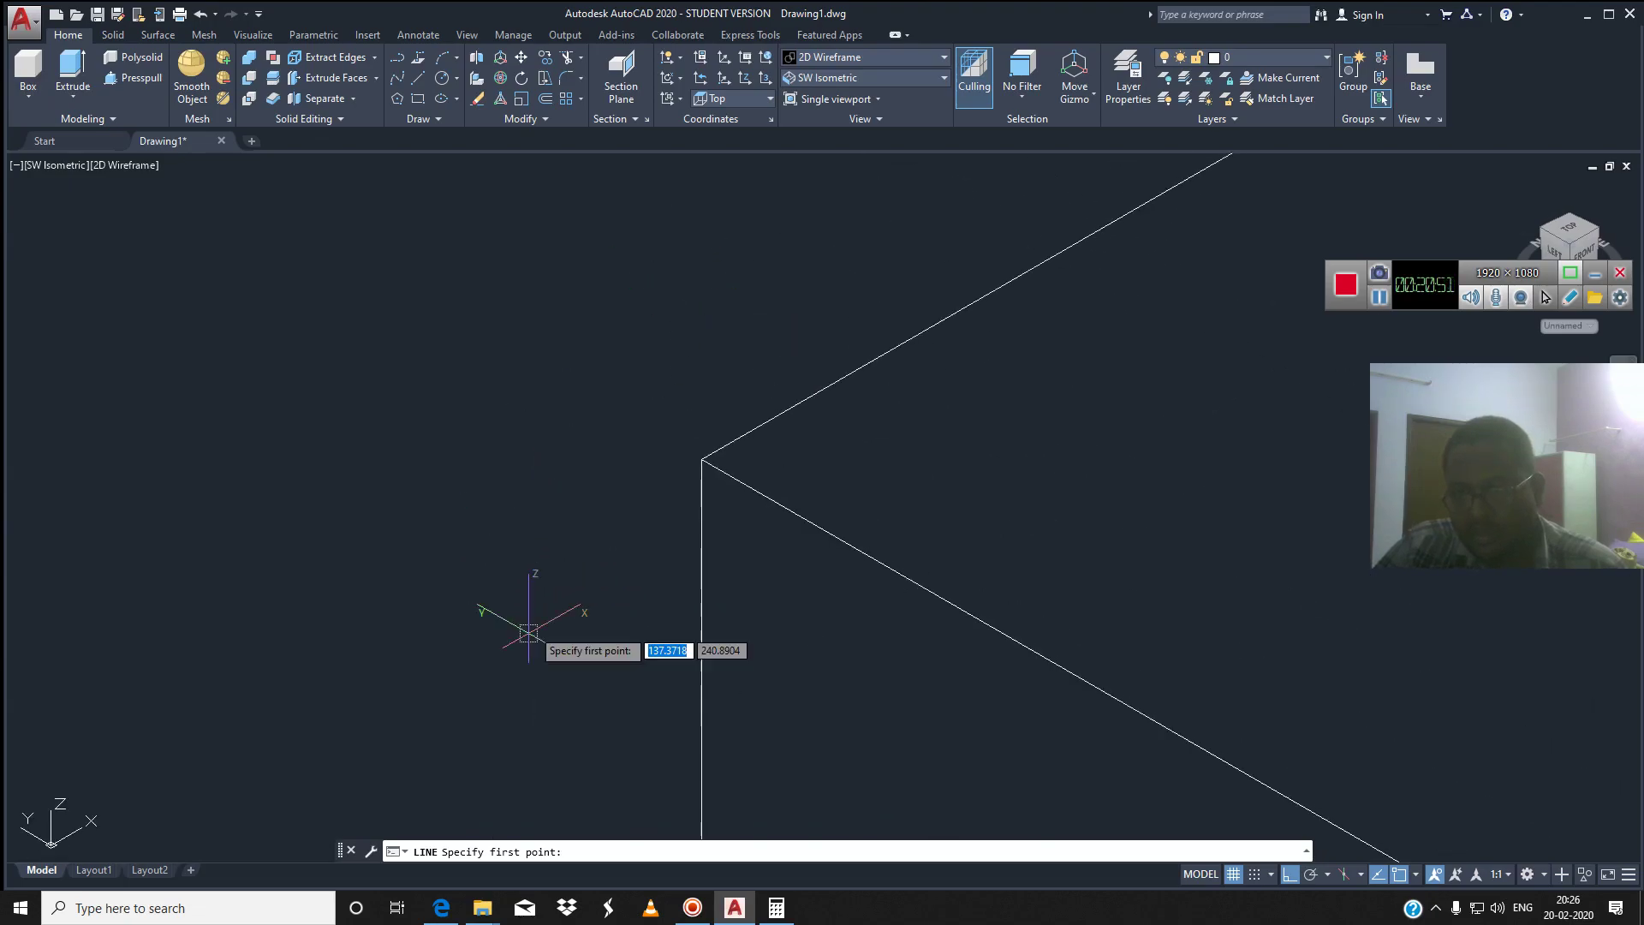
click(704, 462)
Draw two line segments, 42.5 along the box top and 8.75 across it
click(776, 908)
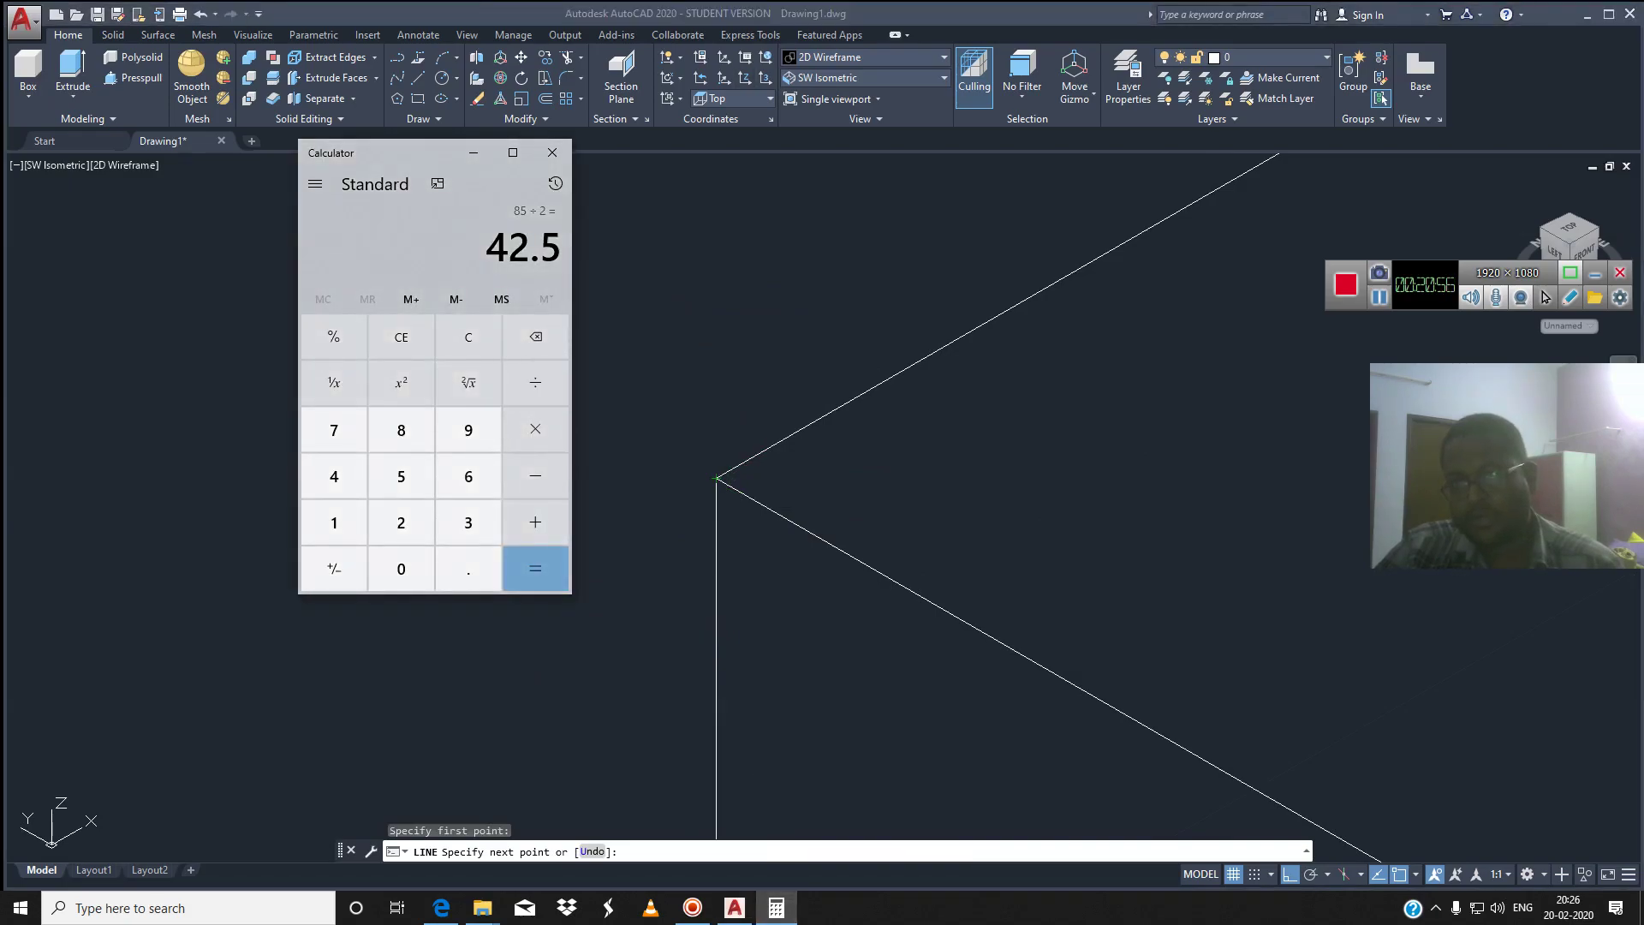
mouse_move(911, 470)
middle_down()
mouse_move(470, 697)
mouse_move(643, 559)
middle_up()
scroll(672, 543, down, 2)
scroll(685, 548, down, 4)
middle_drag(752, 551, 689, 560)
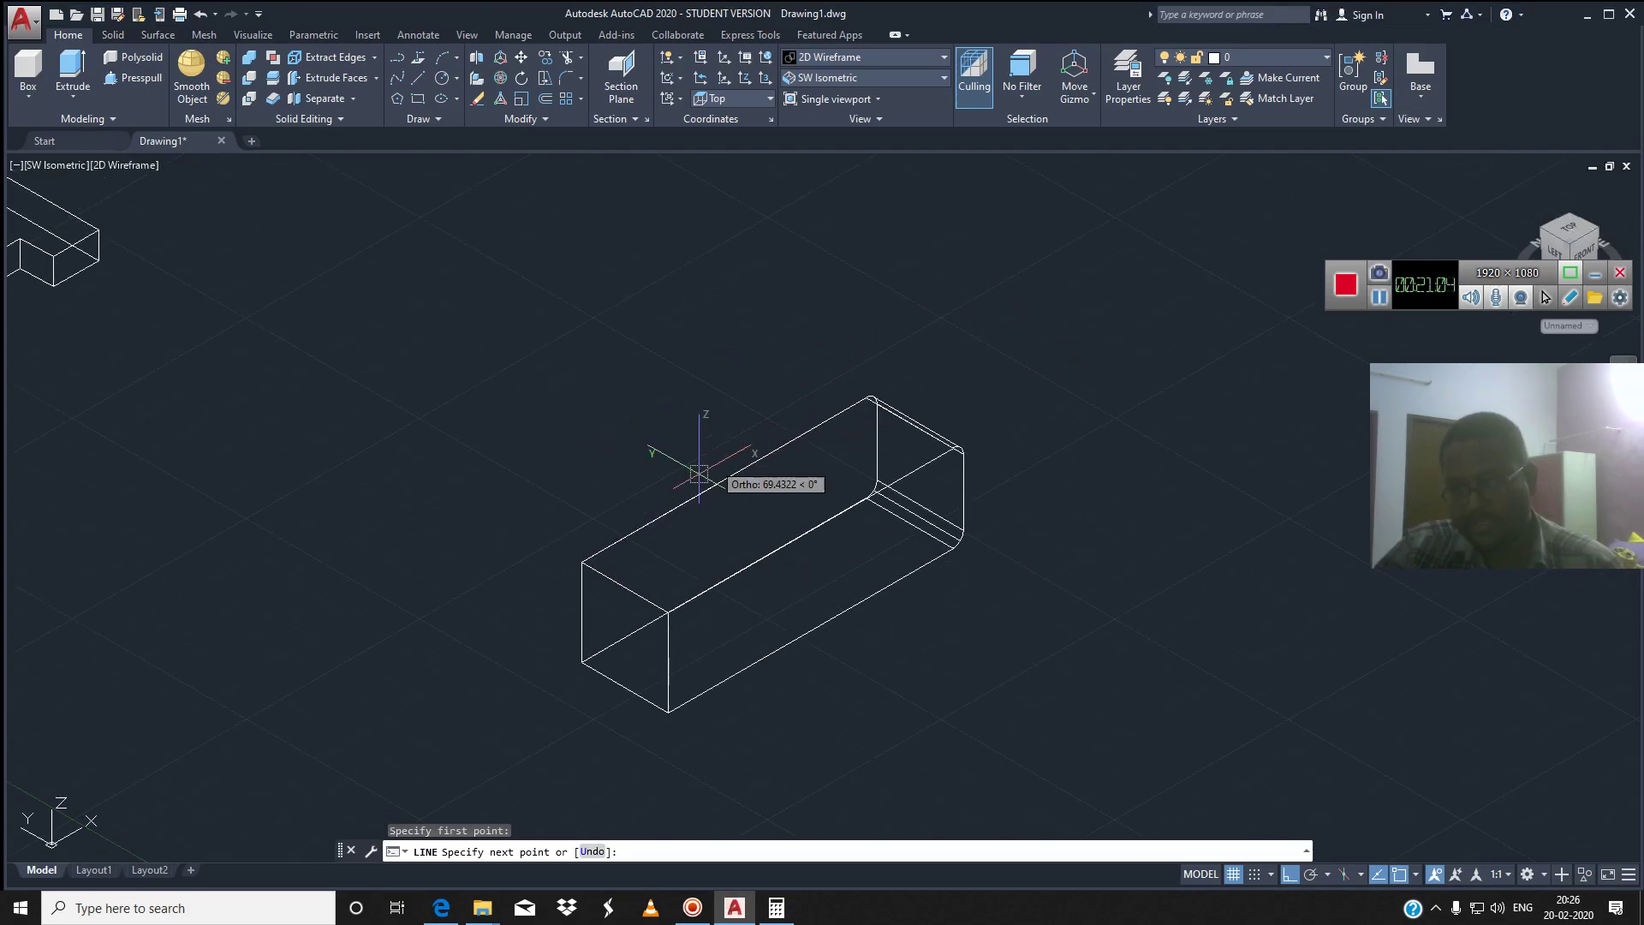
key(alt+Tab)
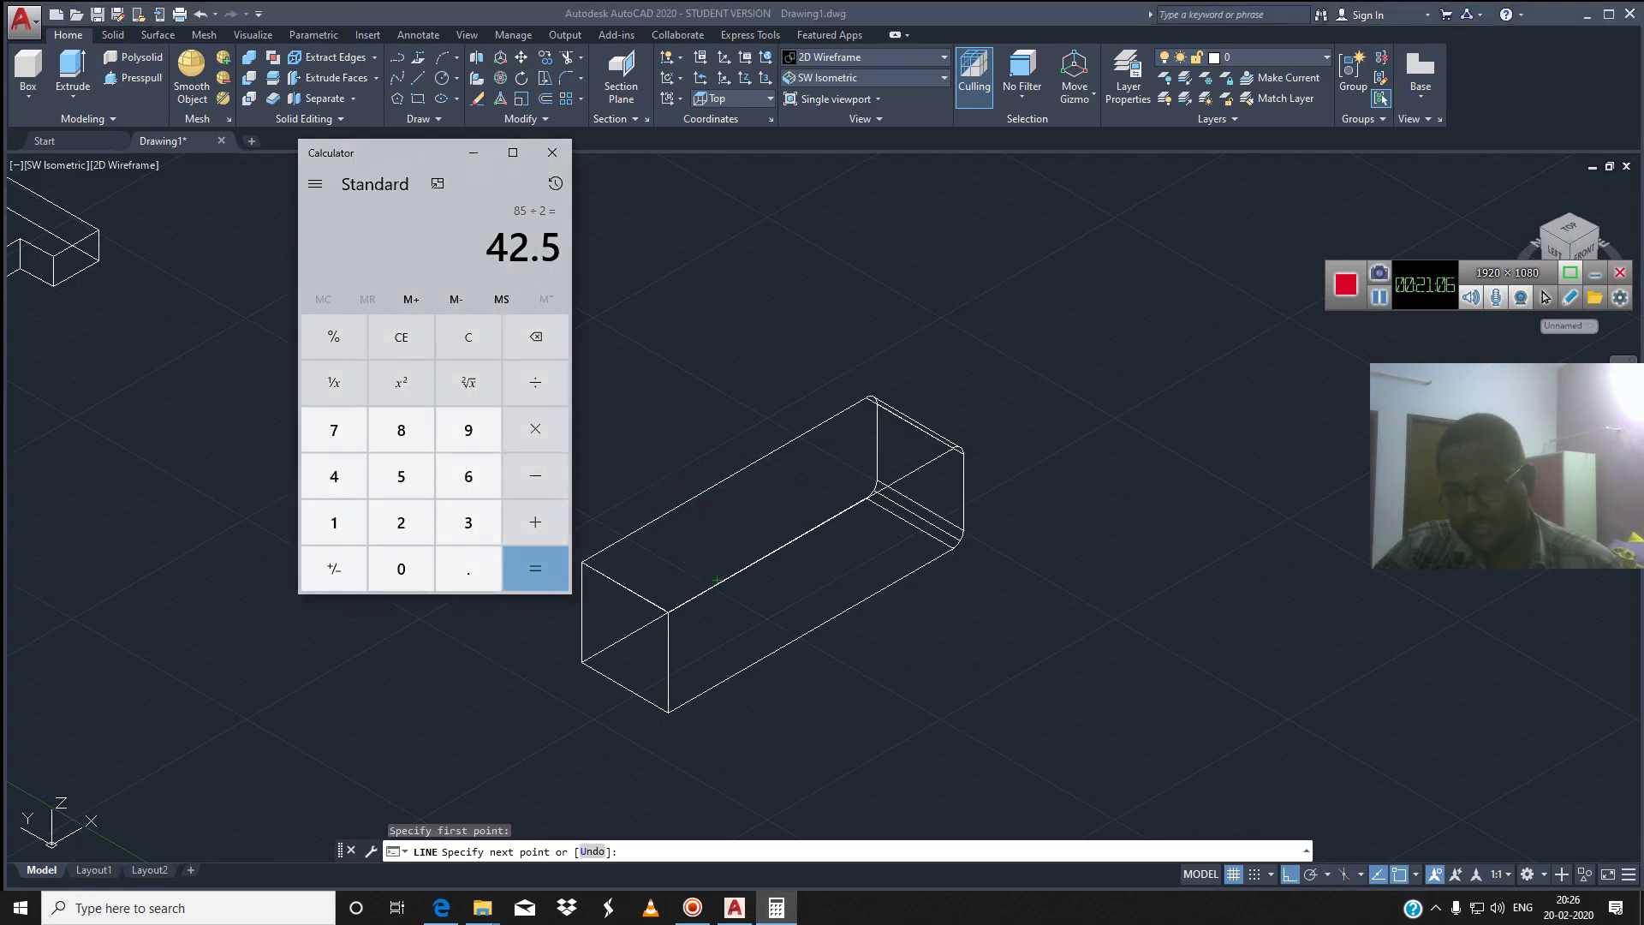
key(alt+Tab)
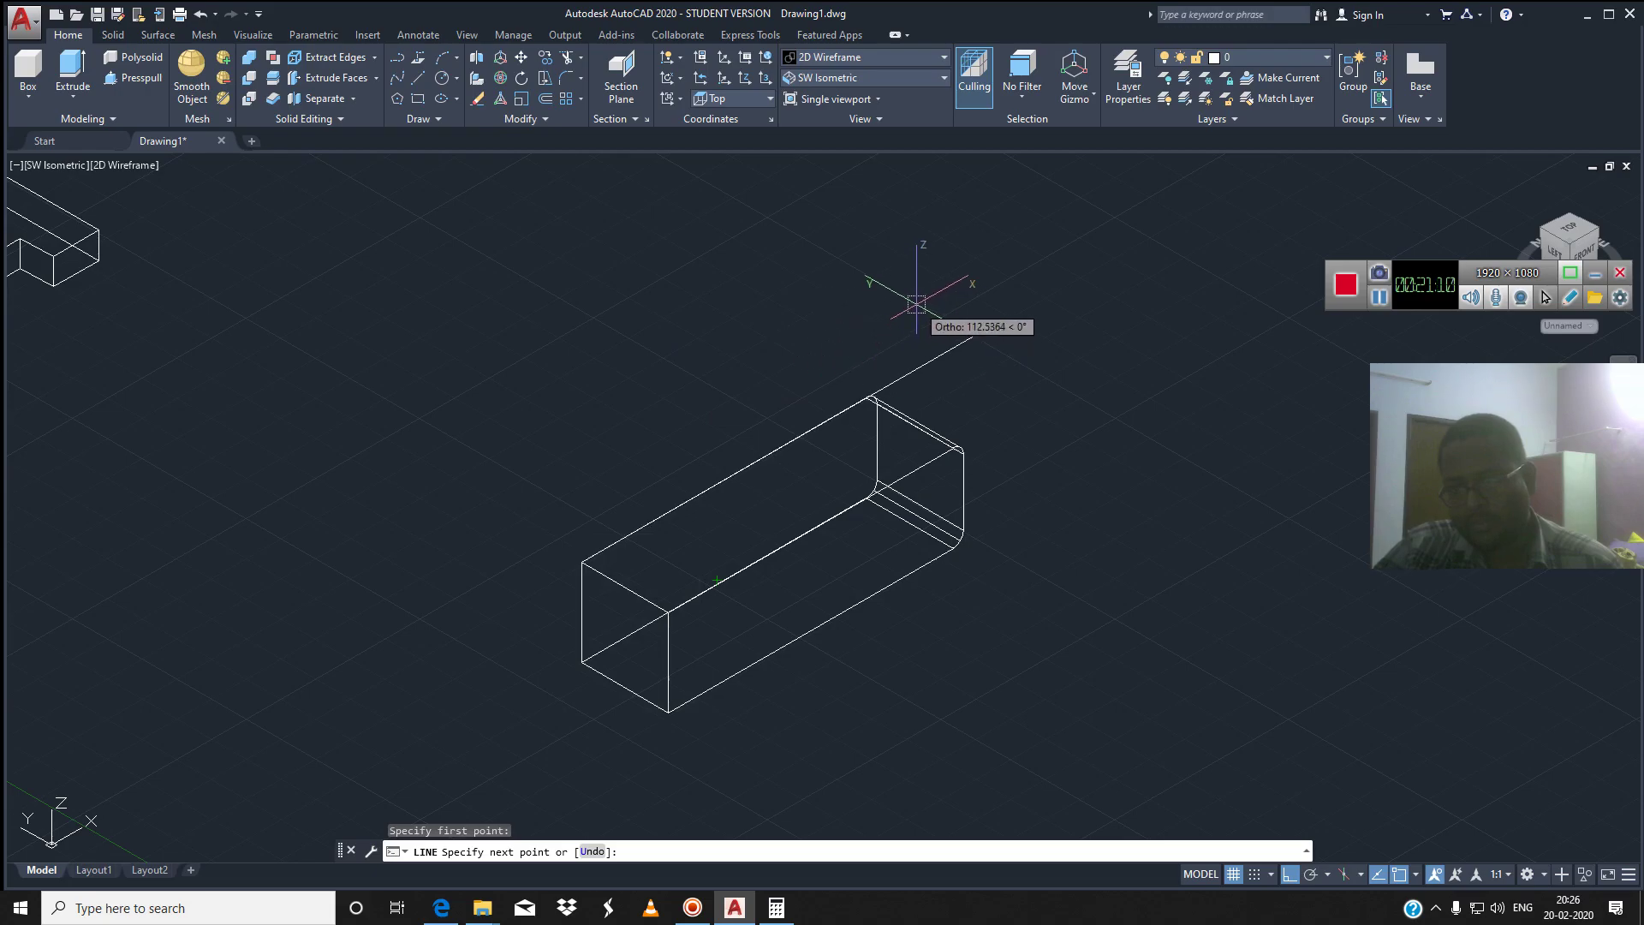
text(42.5)
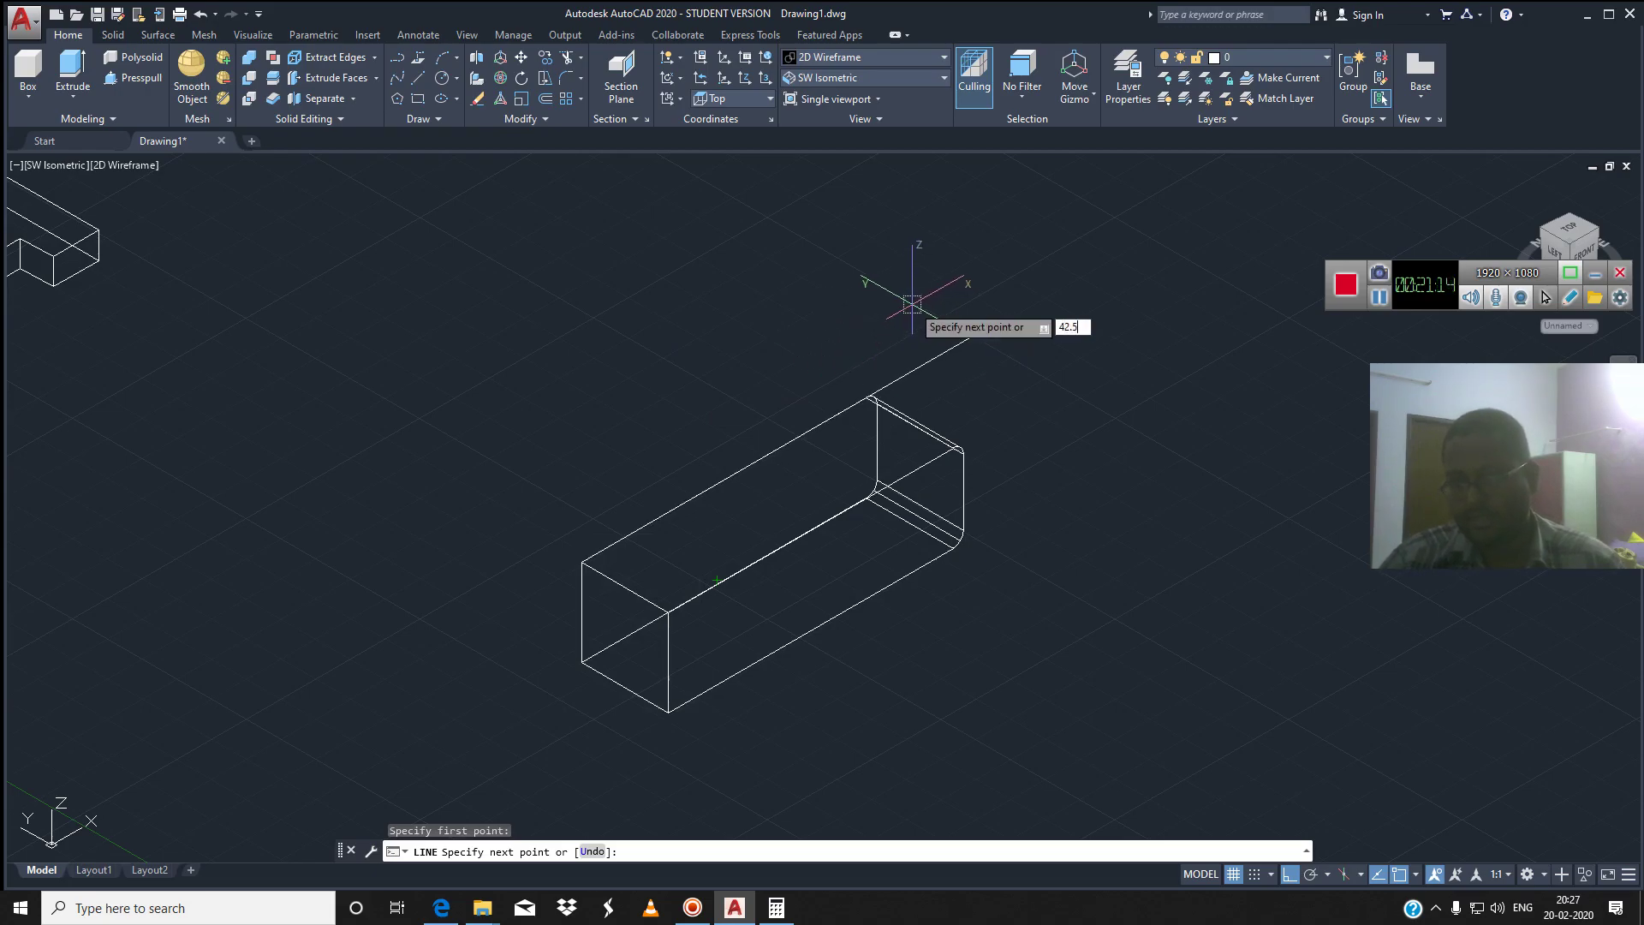
key(Return)
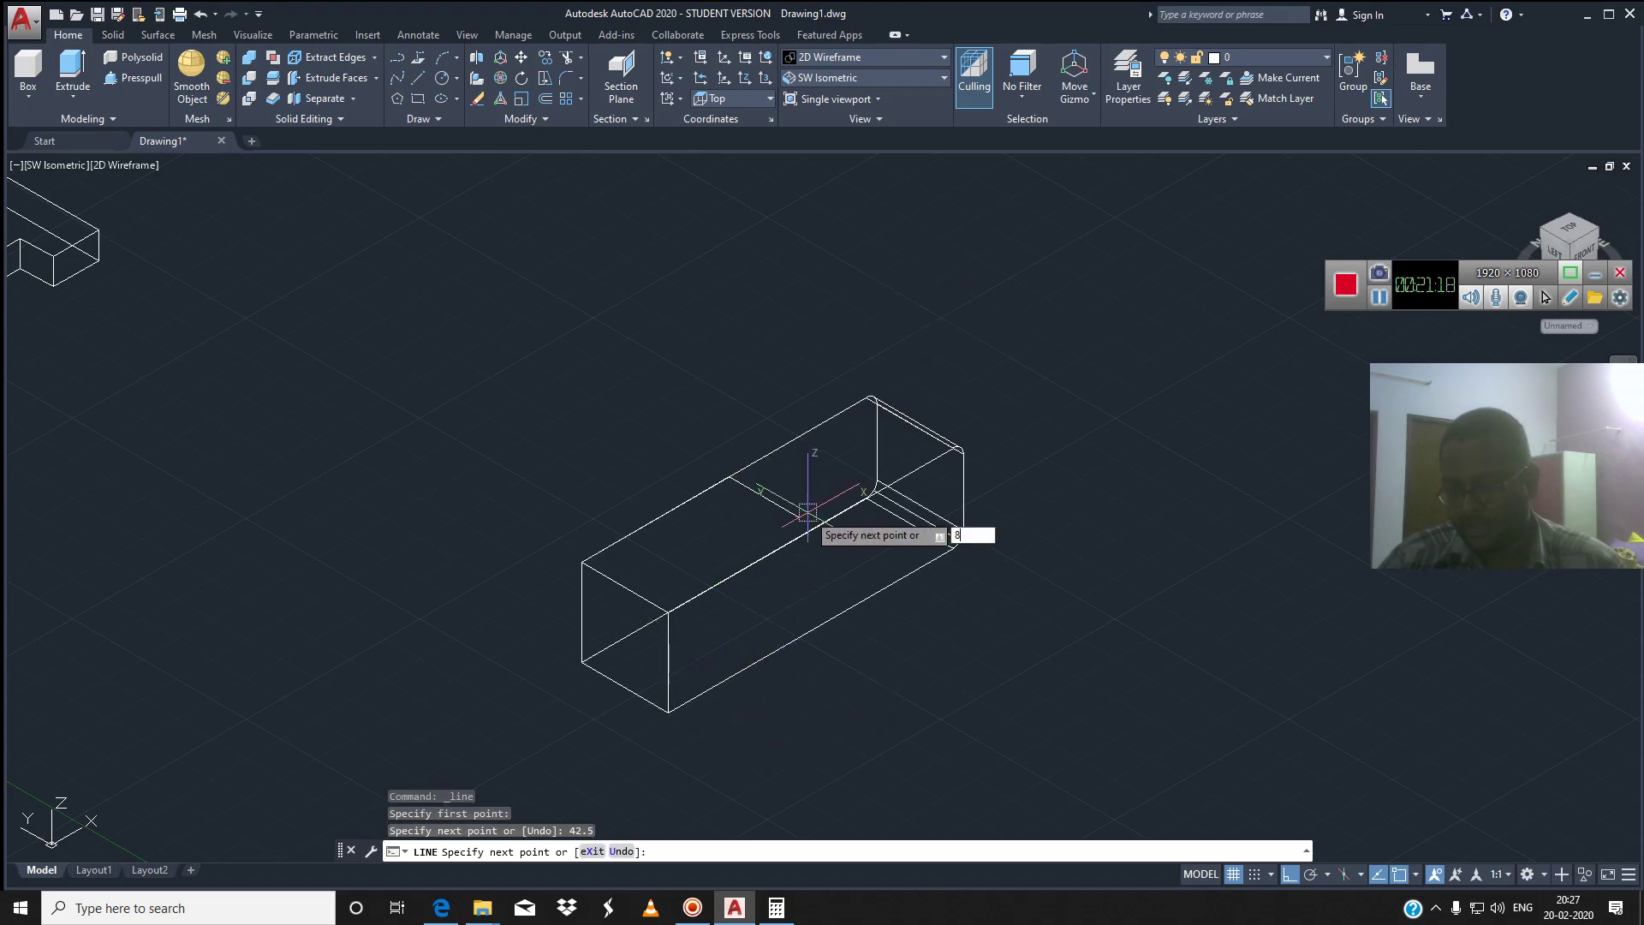
key(Return)
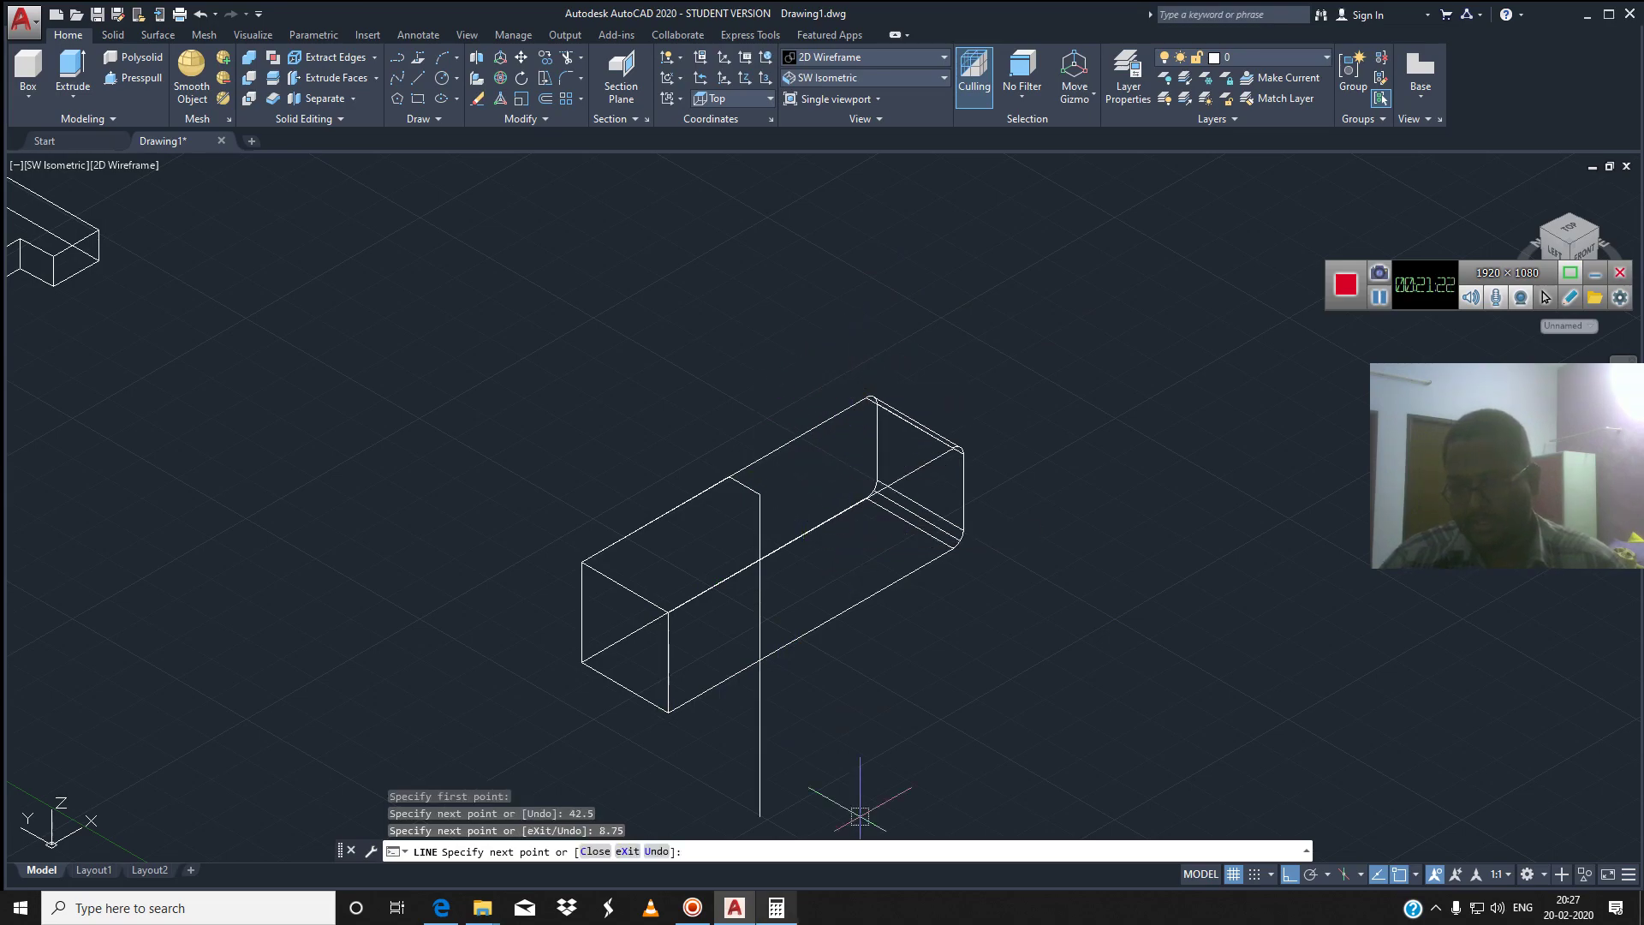
click(776, 908)
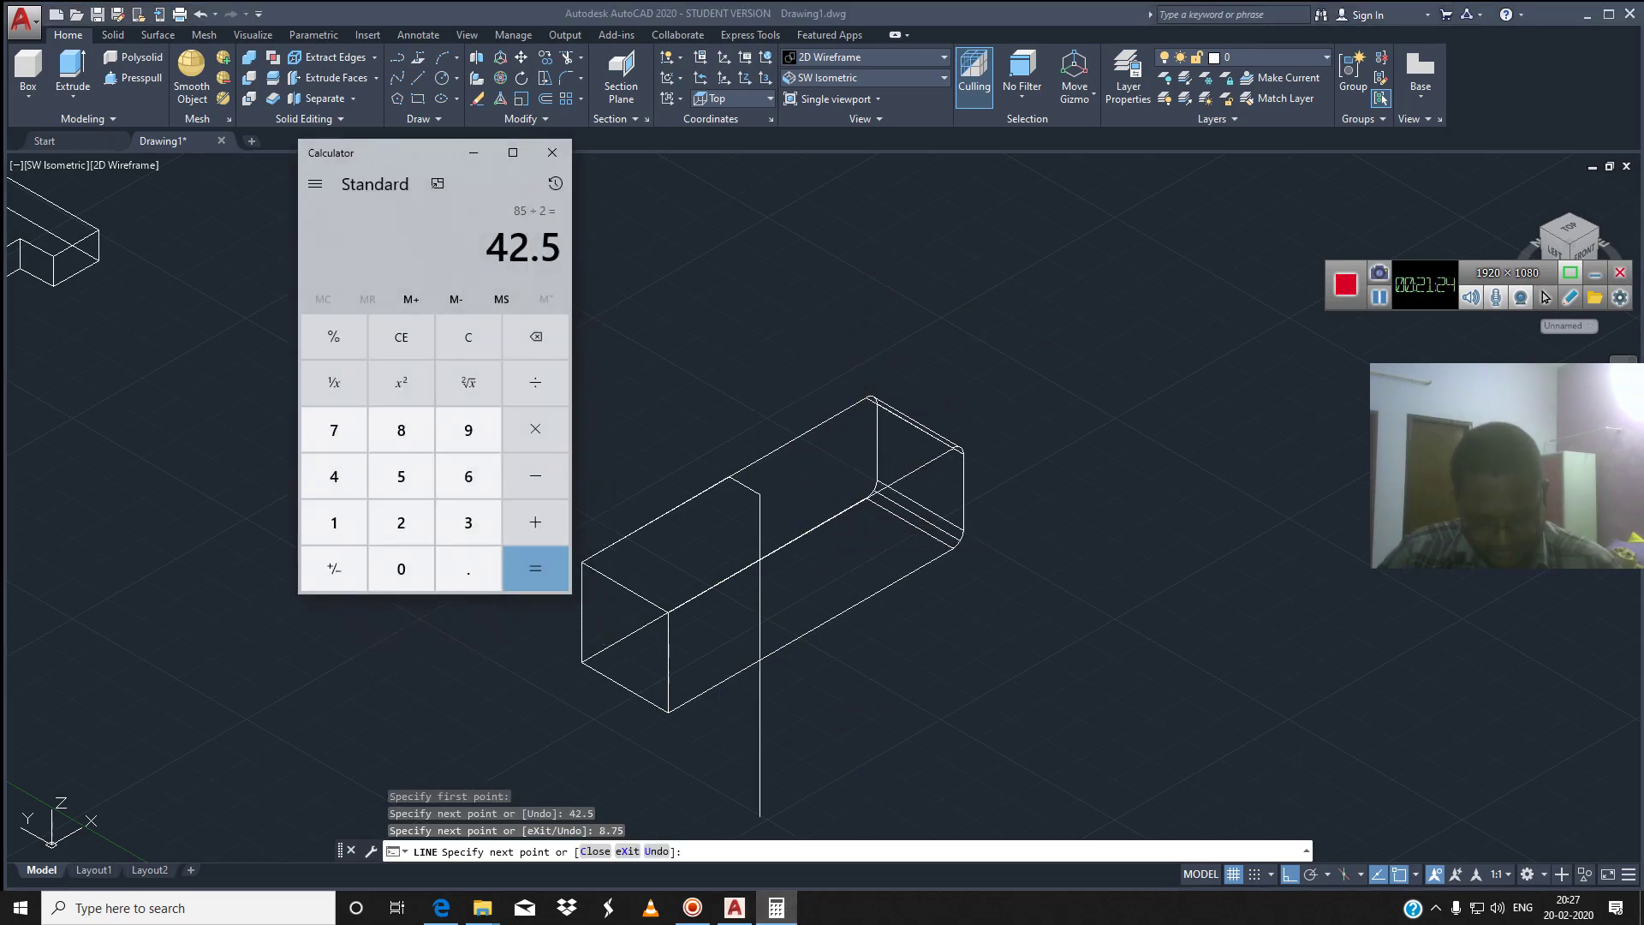
Compute 35.5 ÷ 2 in Calculator and return to the drawing
click(468, 337)
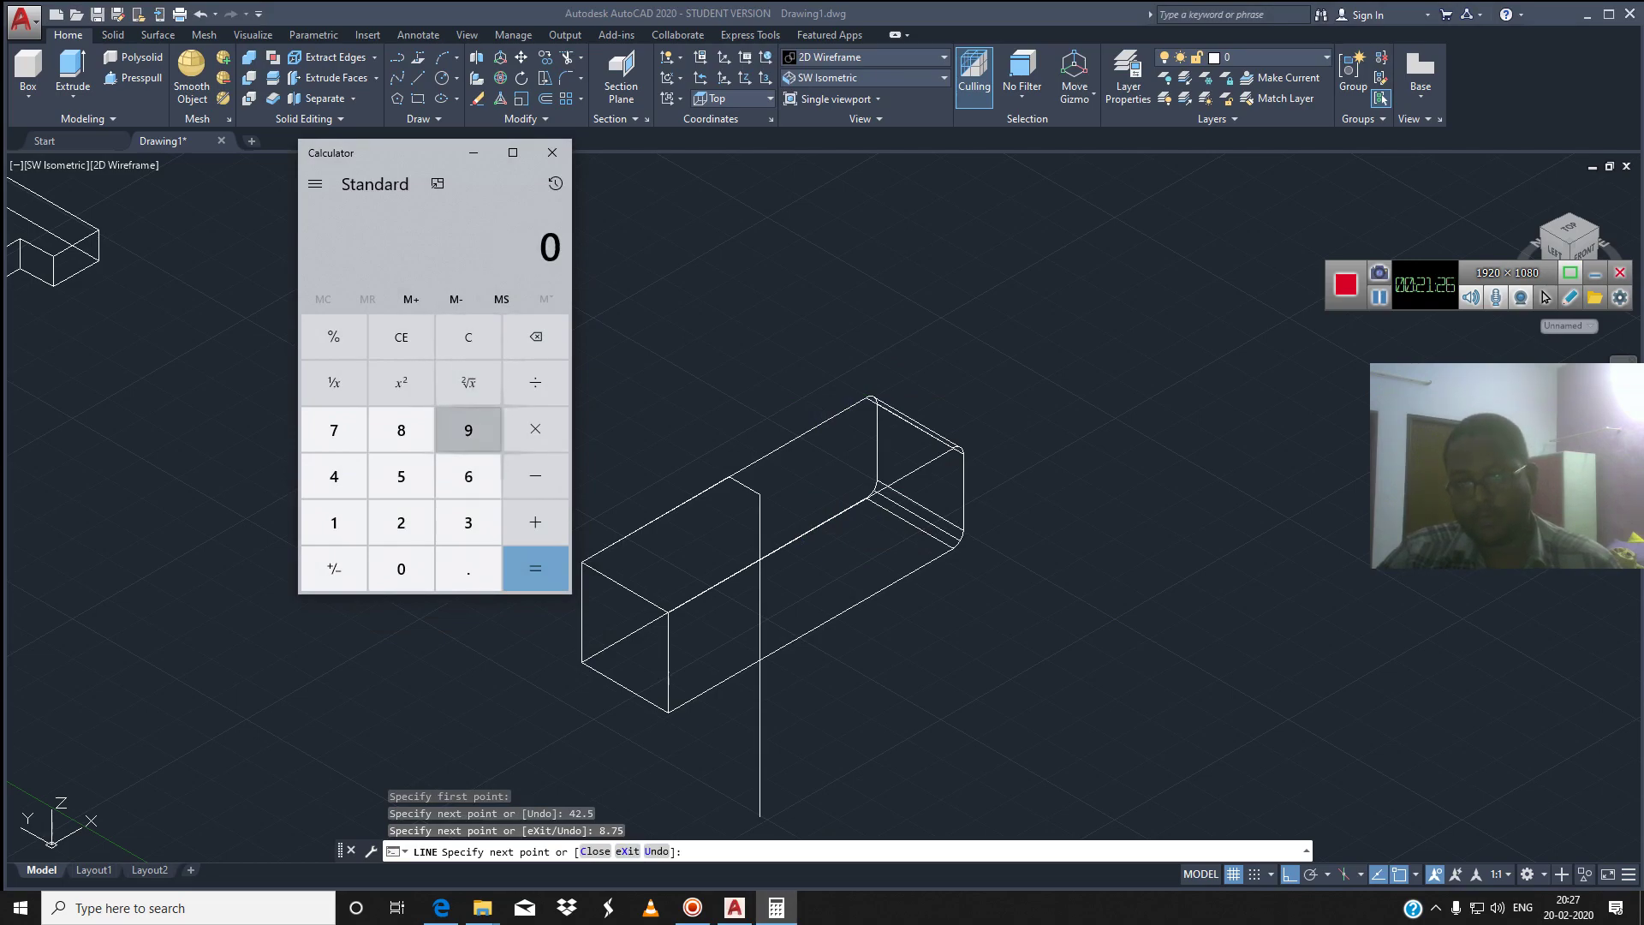
click(469, 522)
click(401, 476)
click(469, 568)
click(400, 476)
click(535, 382)
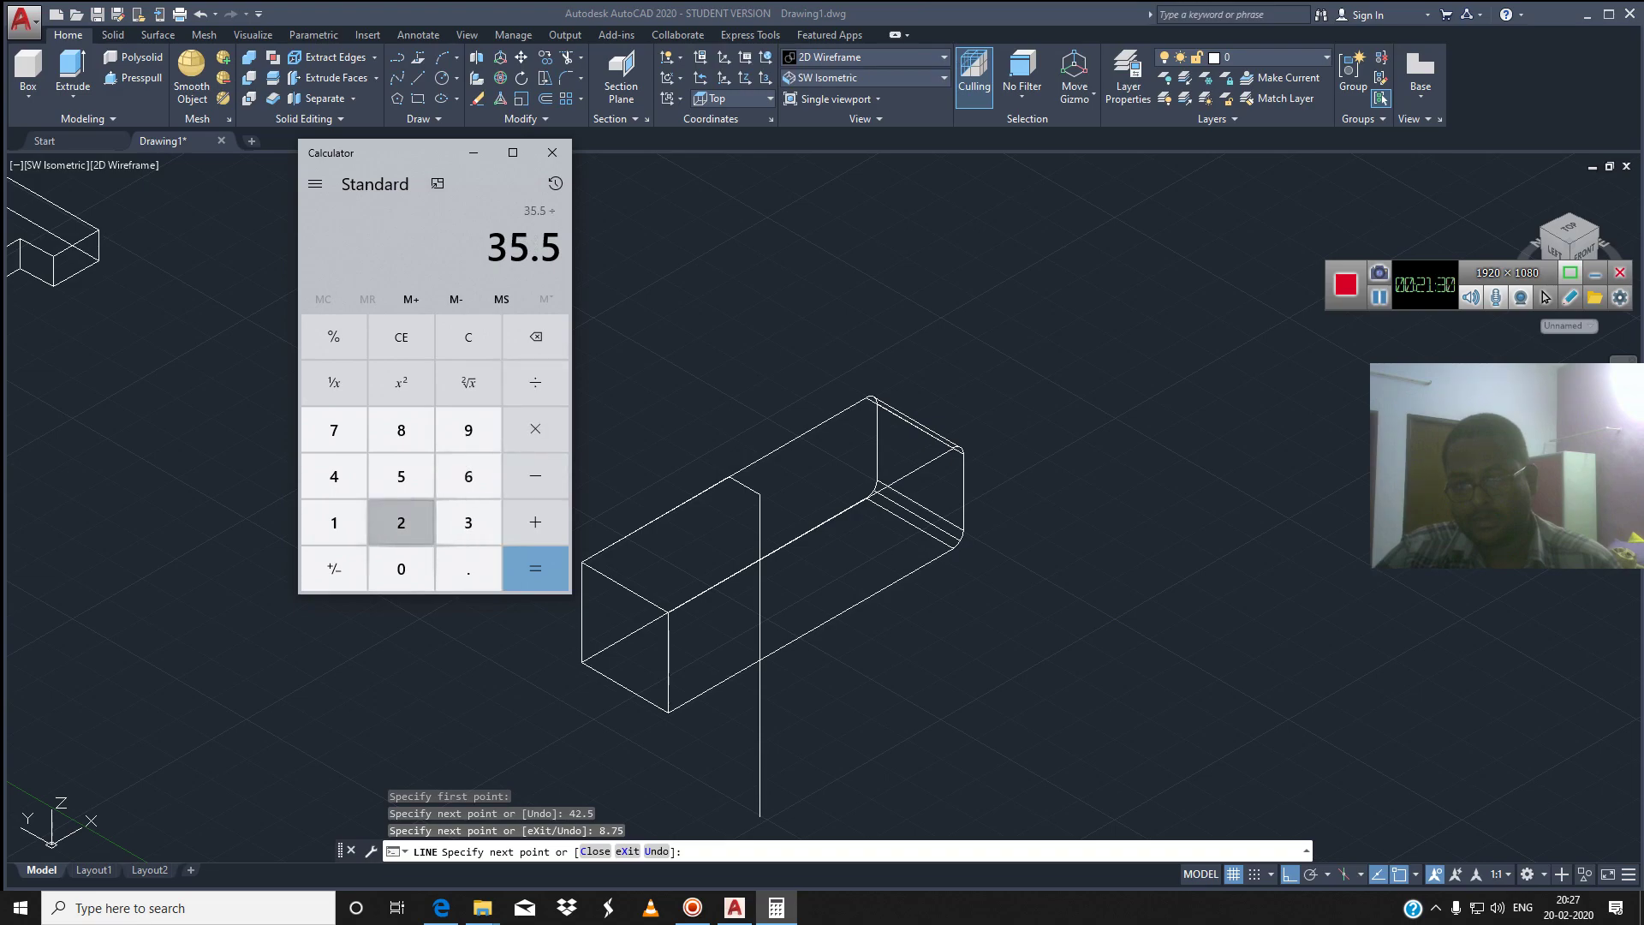
click(401, 522)
click(535, 569)
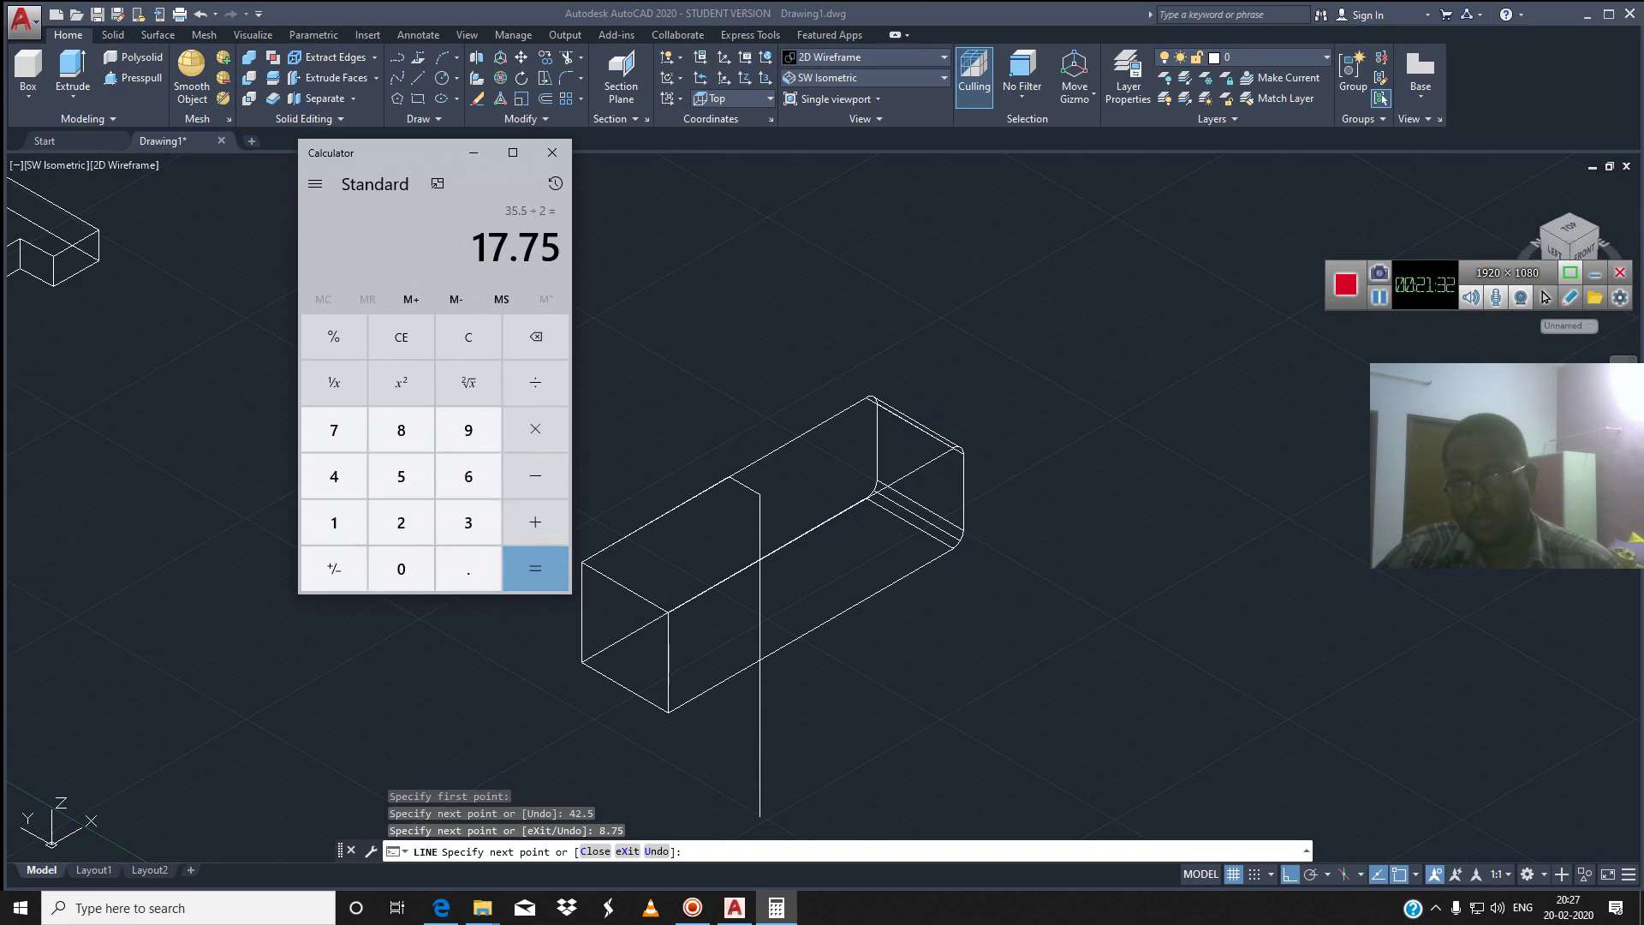
key(alt+Tab)
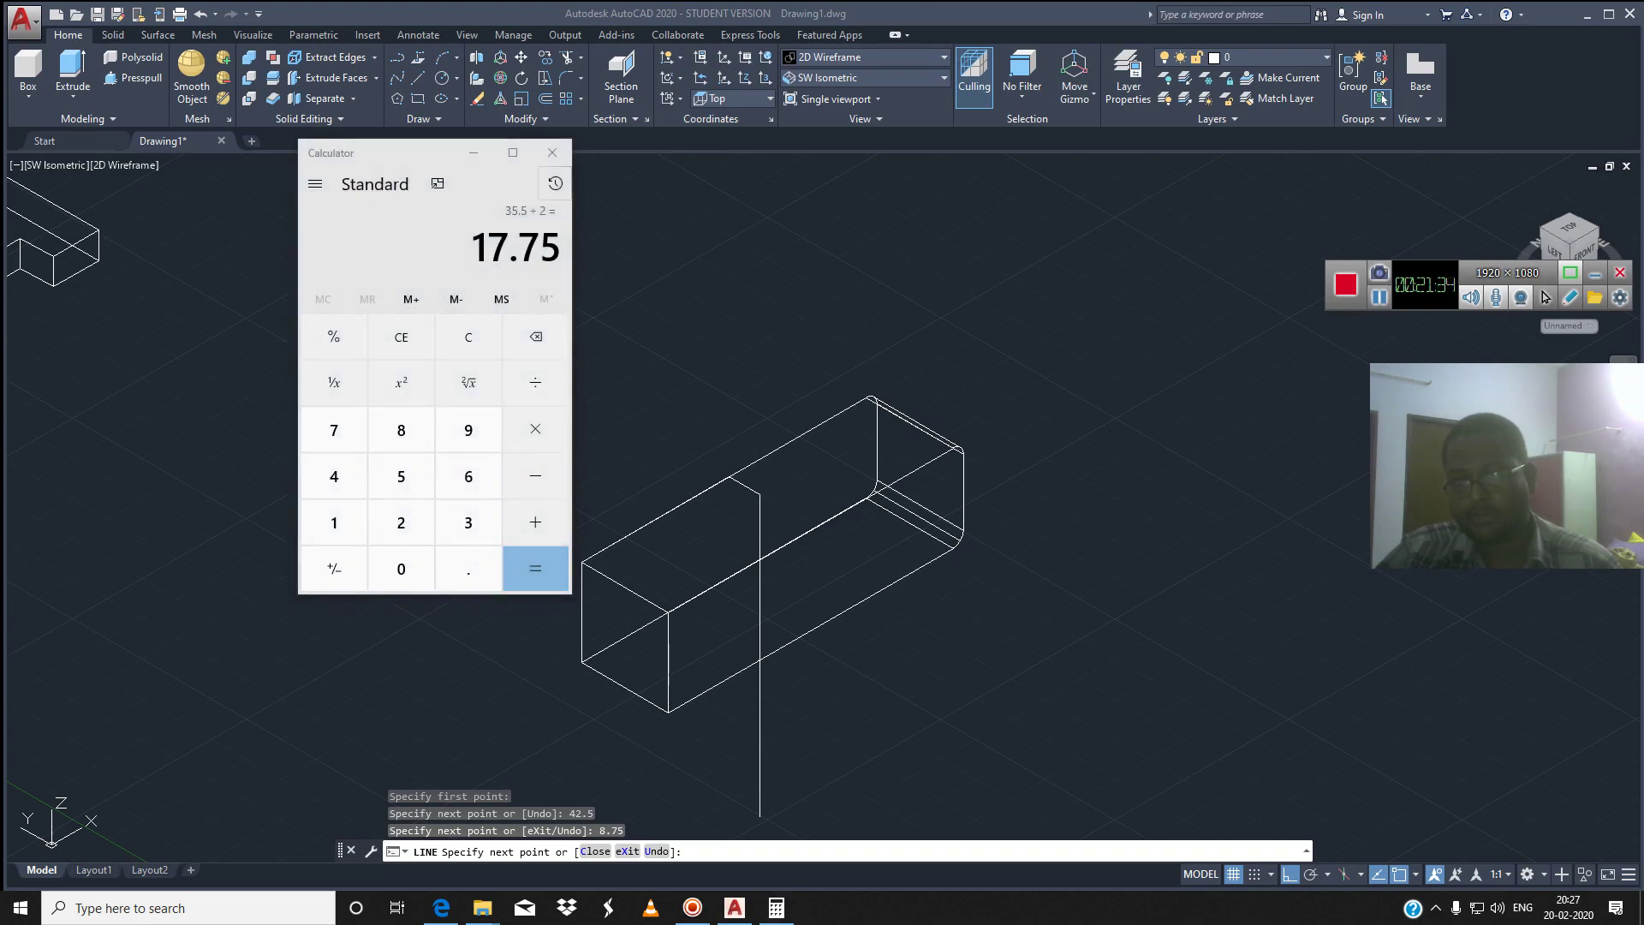
click(775, 908)
text(17.5)
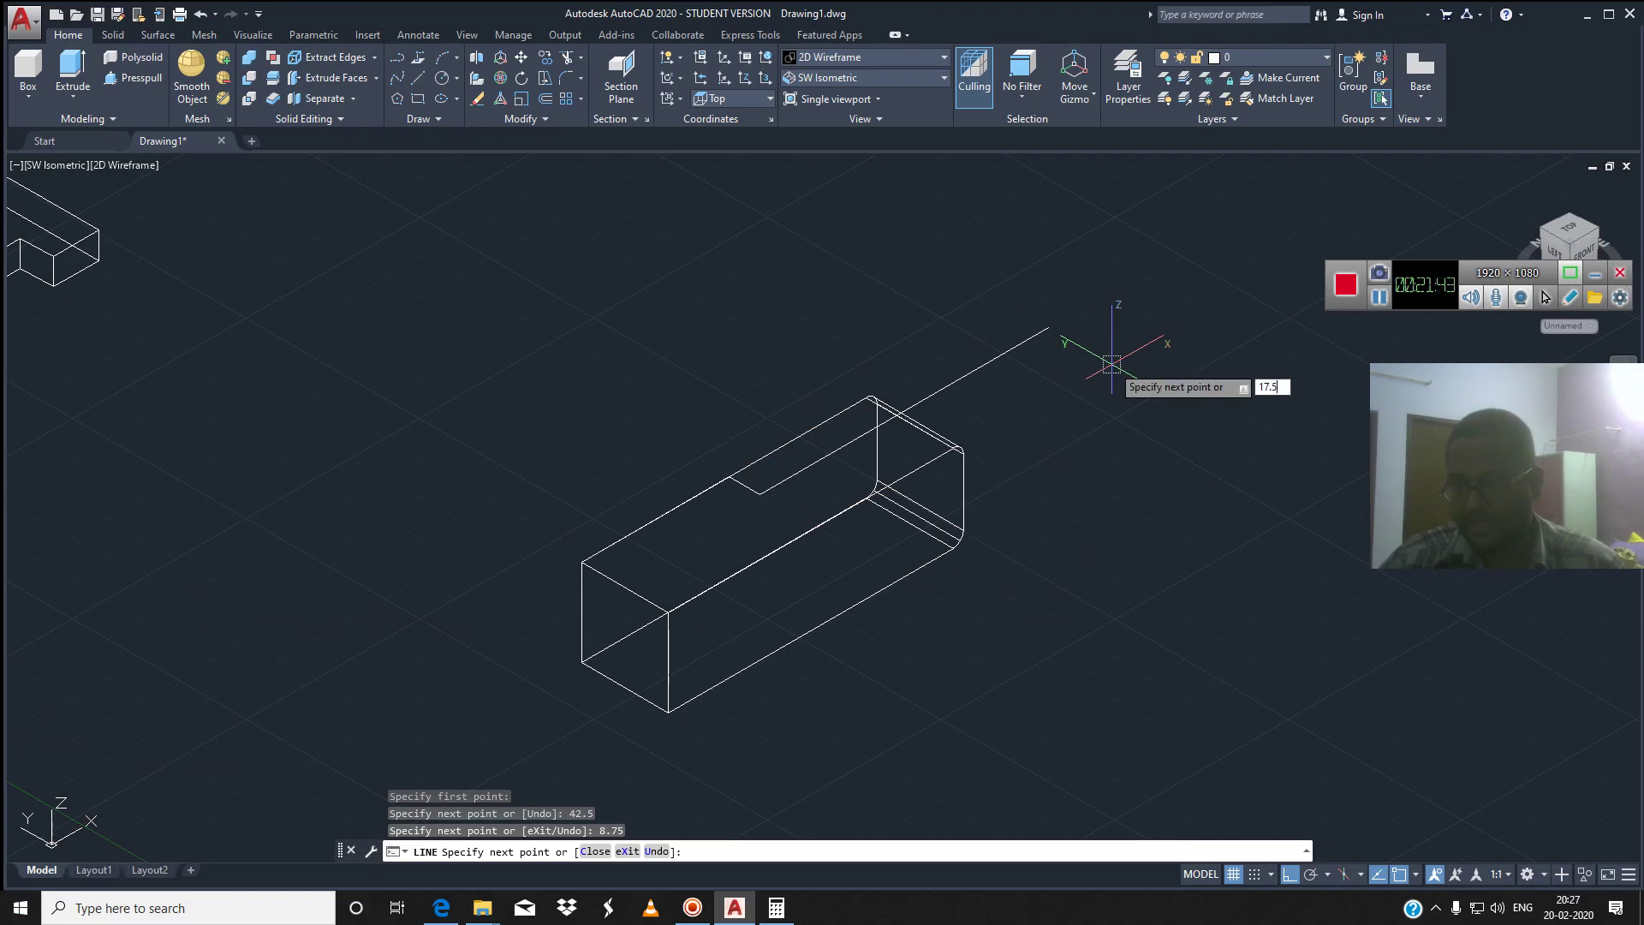
Complete the slot outline with segments 17.5, 7.5, 35.5 and 7.5, then end LINE
key(Return)
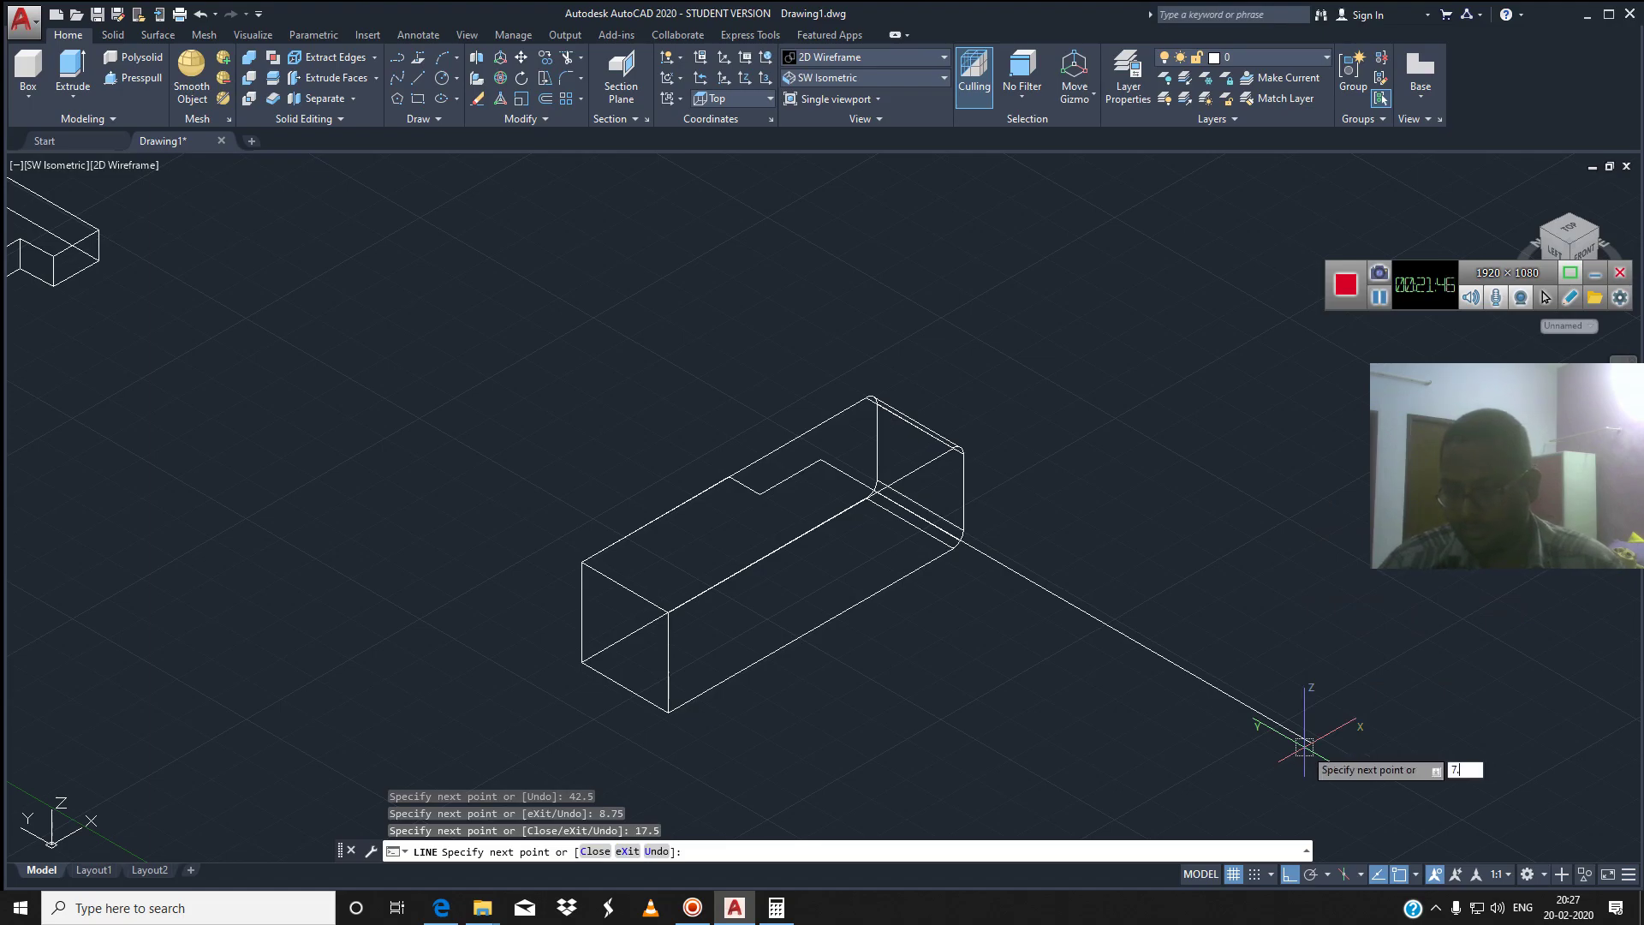
text(7.5)
key(Return)
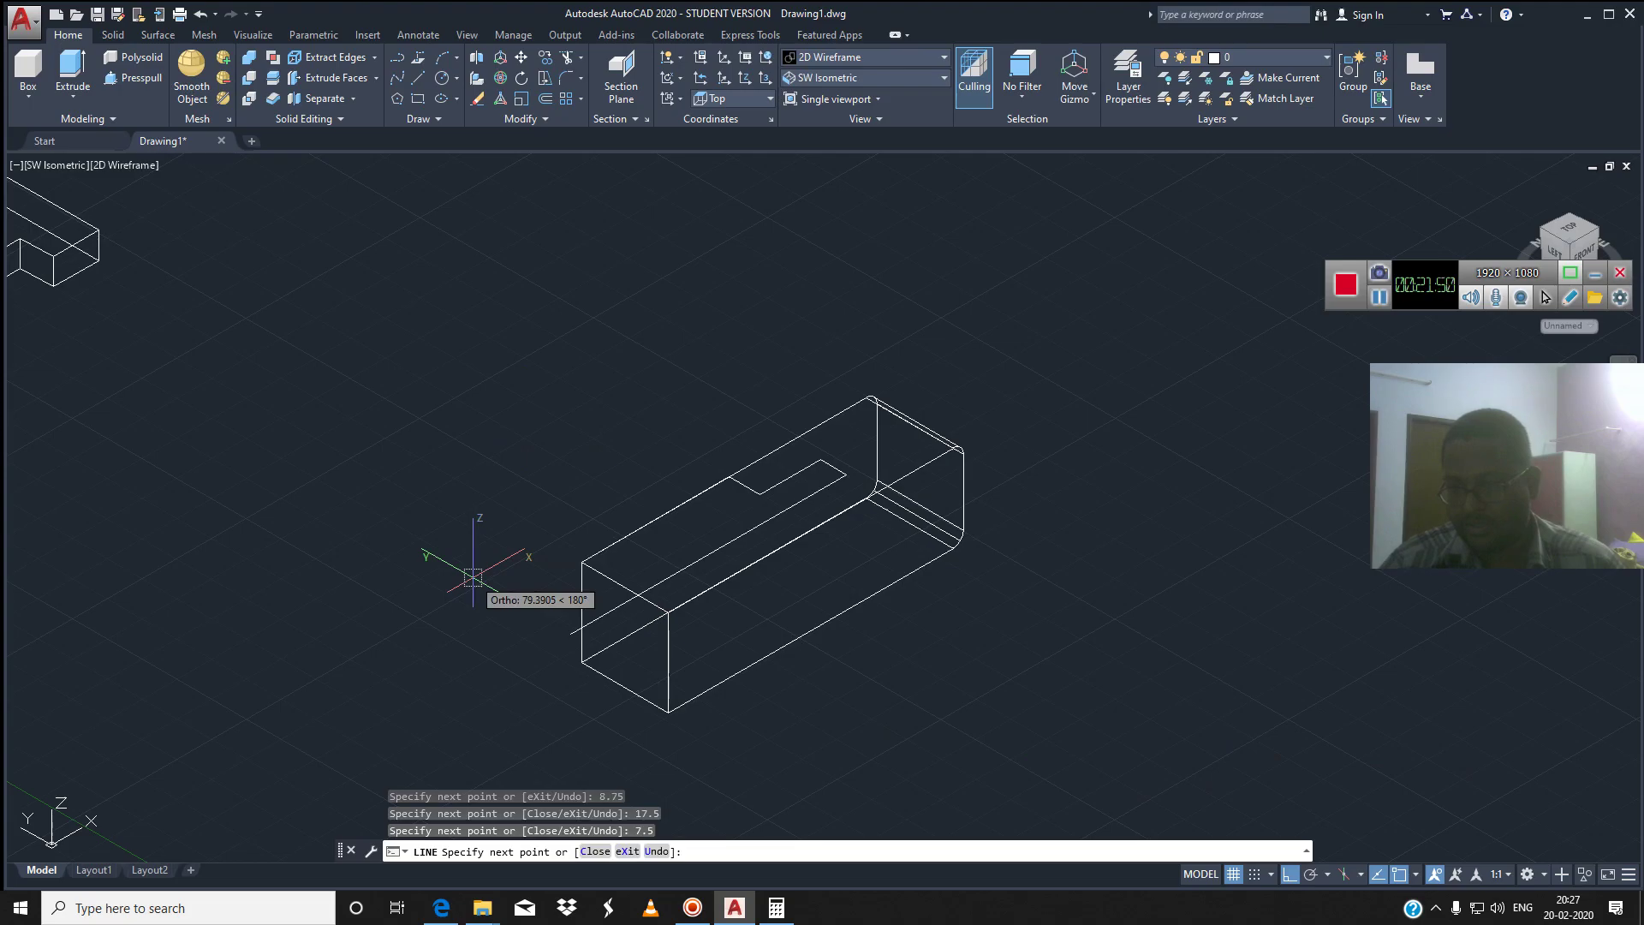
text(35.5)
key(Return)
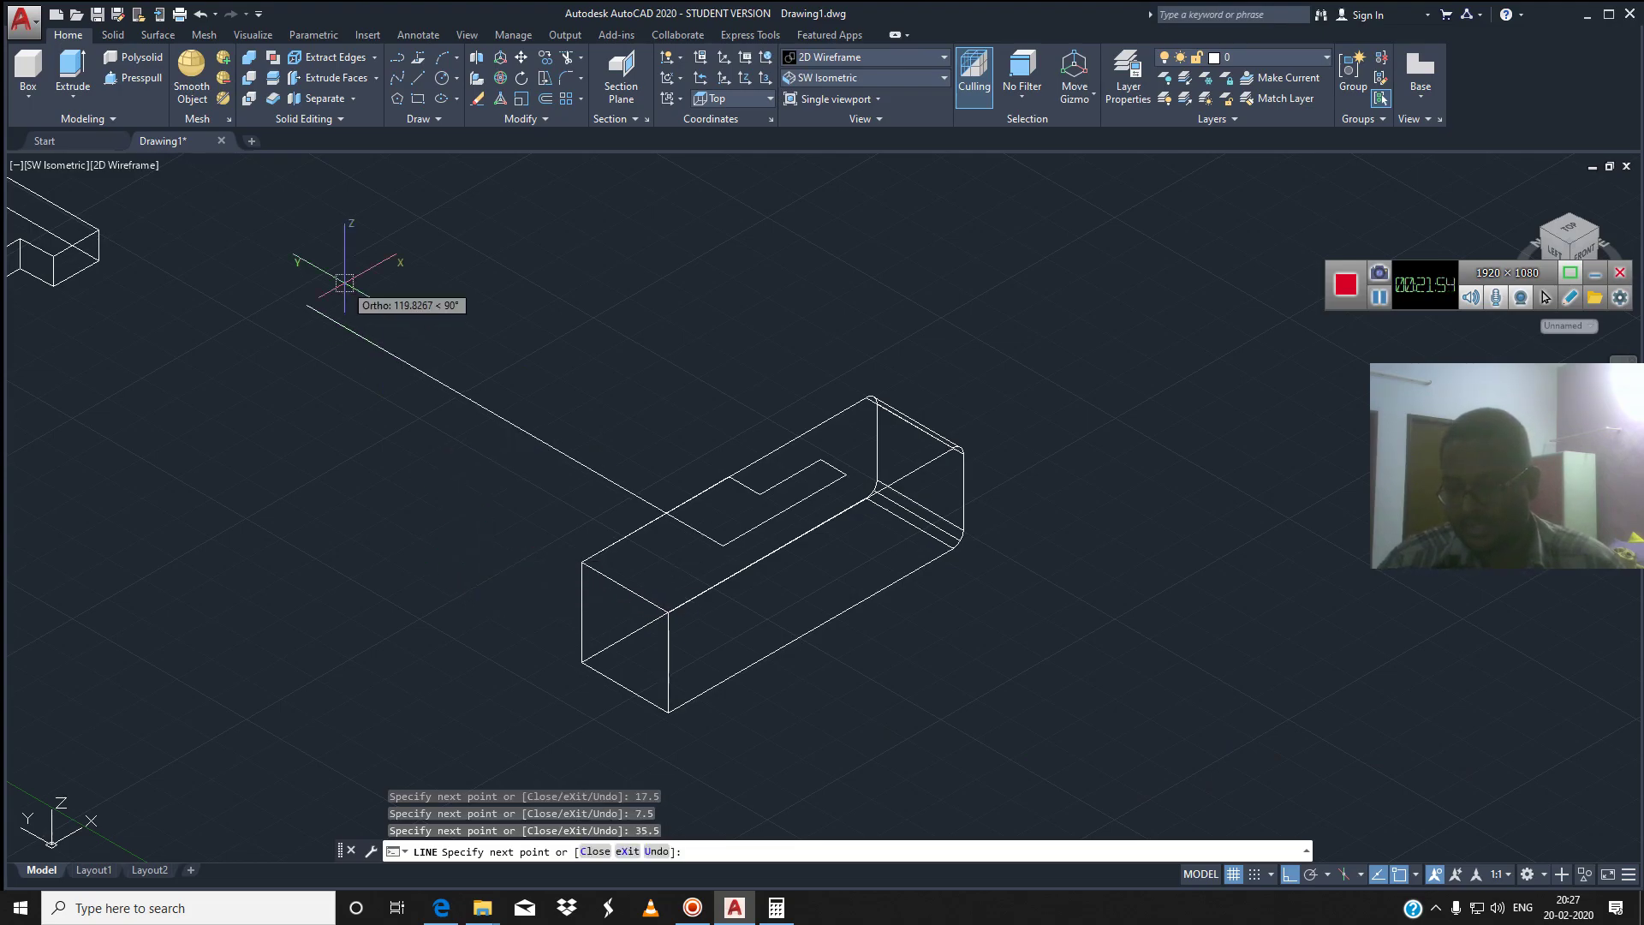
text(7.5)
key(Return)
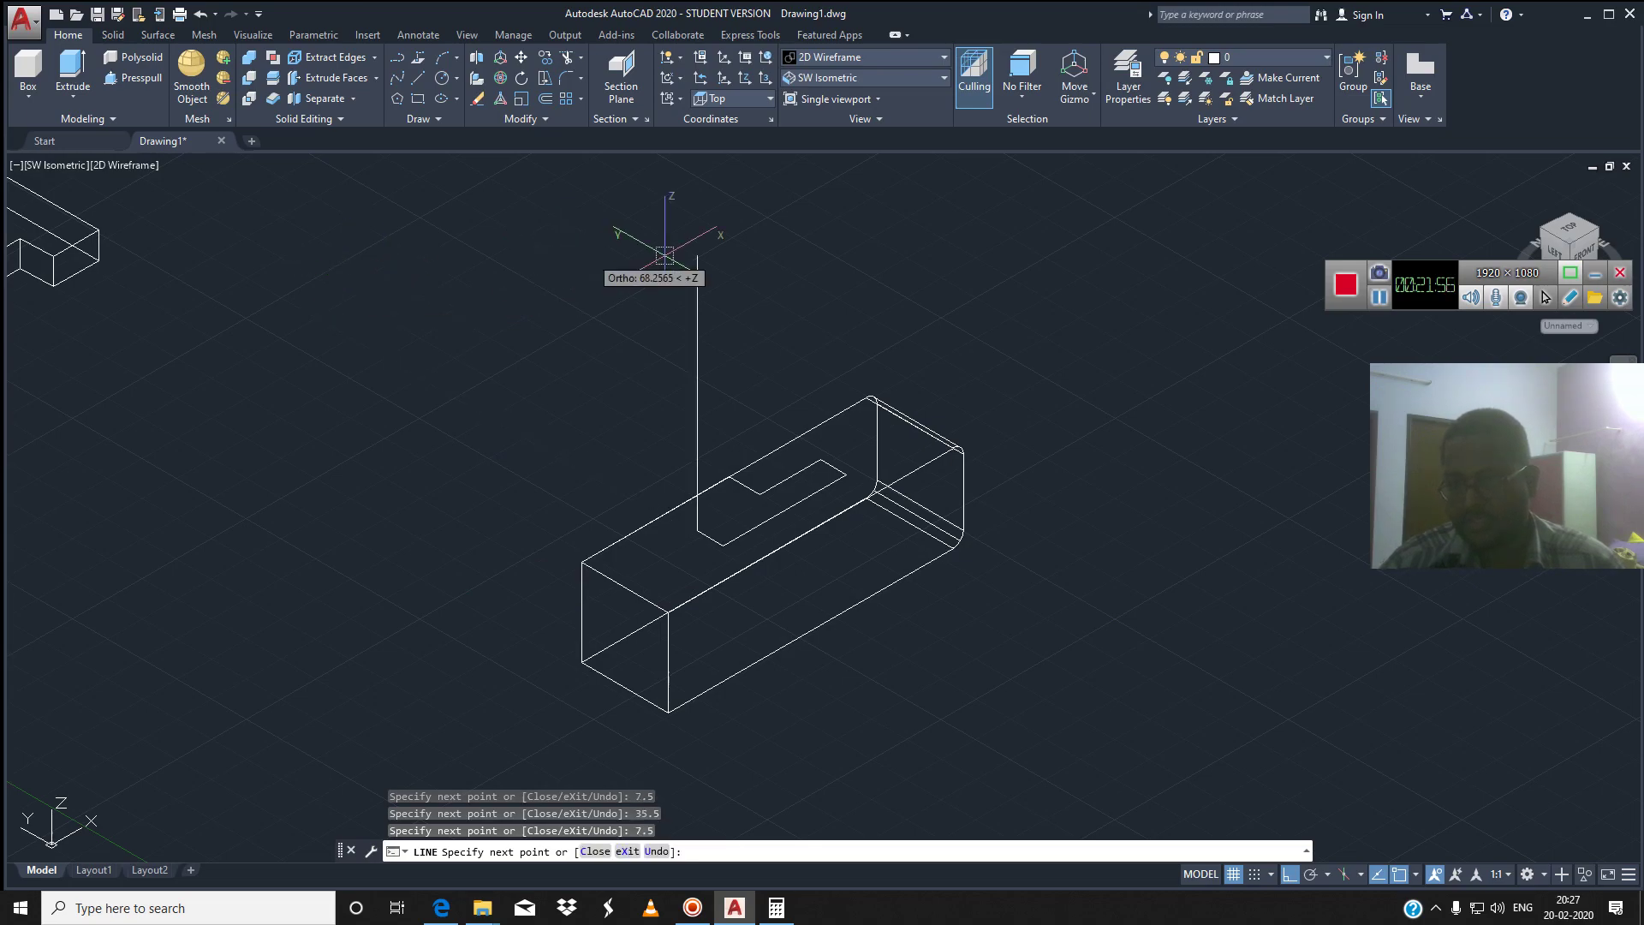
click(767, 484)
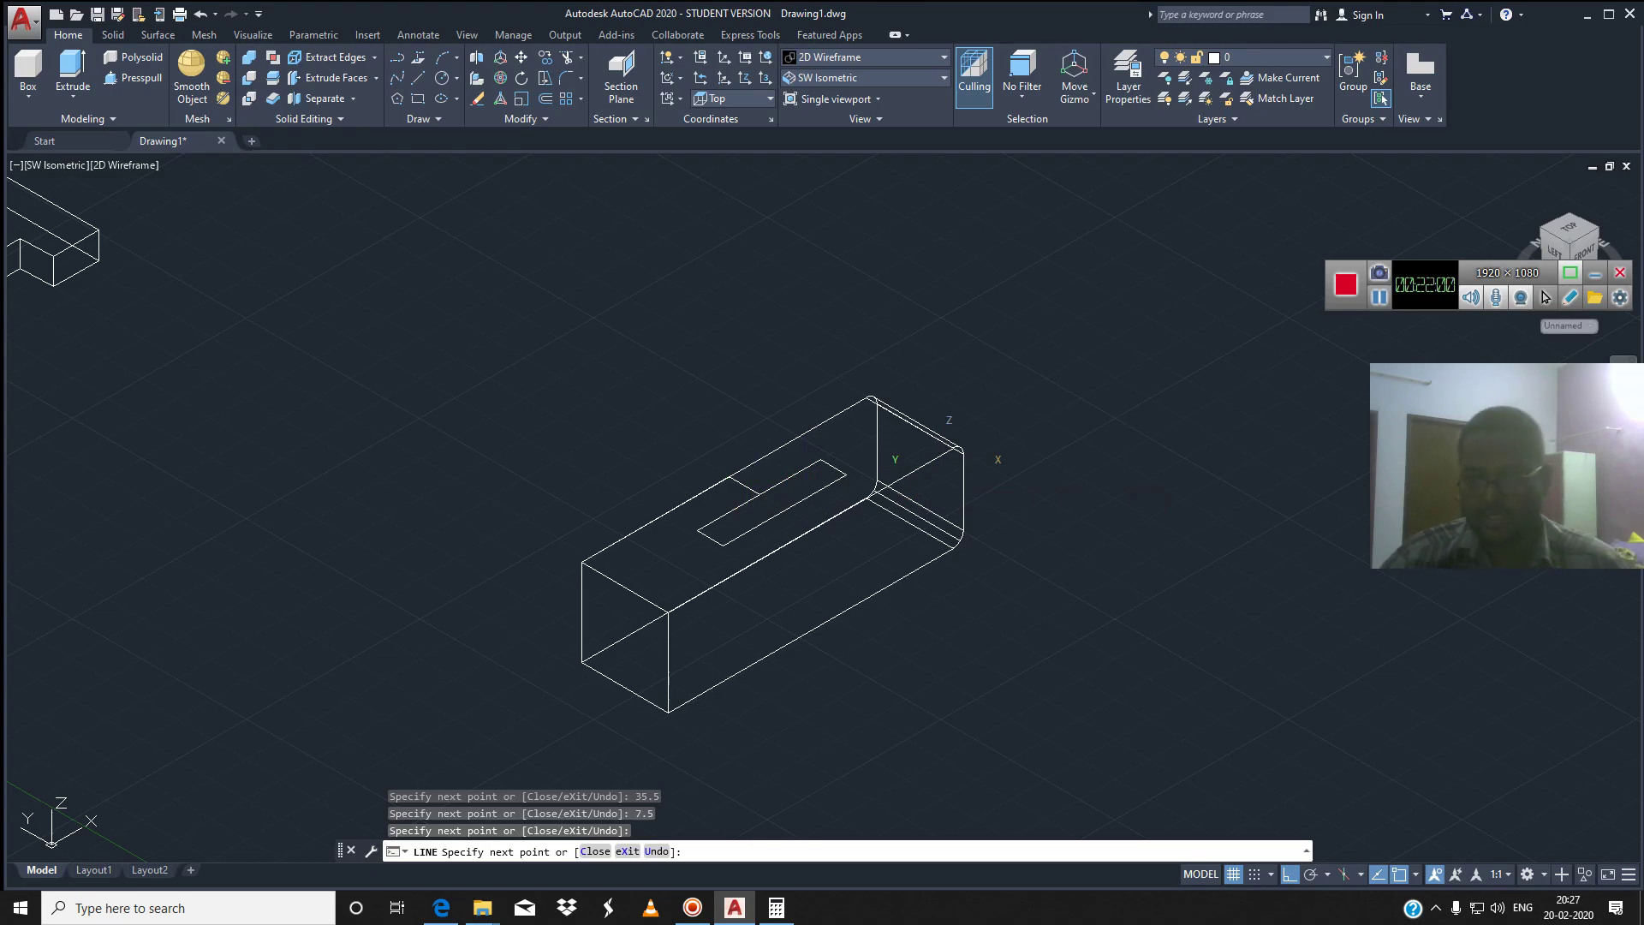
key(Escape)
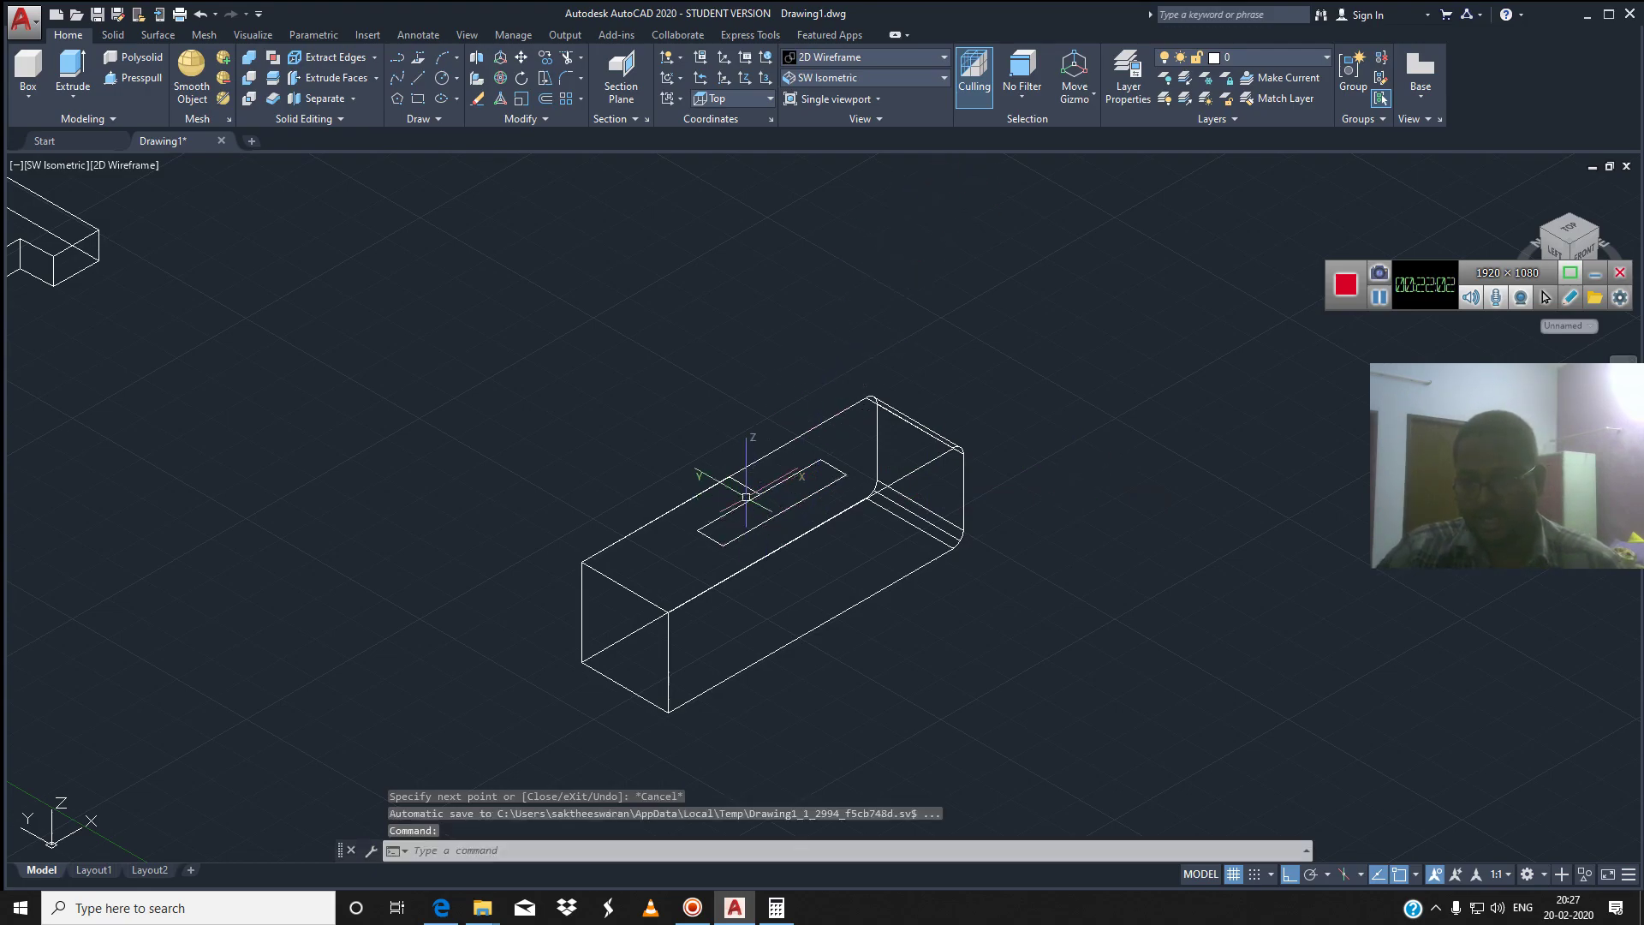
Delete the stray short line and join the five slot edges into one polyline
click(746, 488)
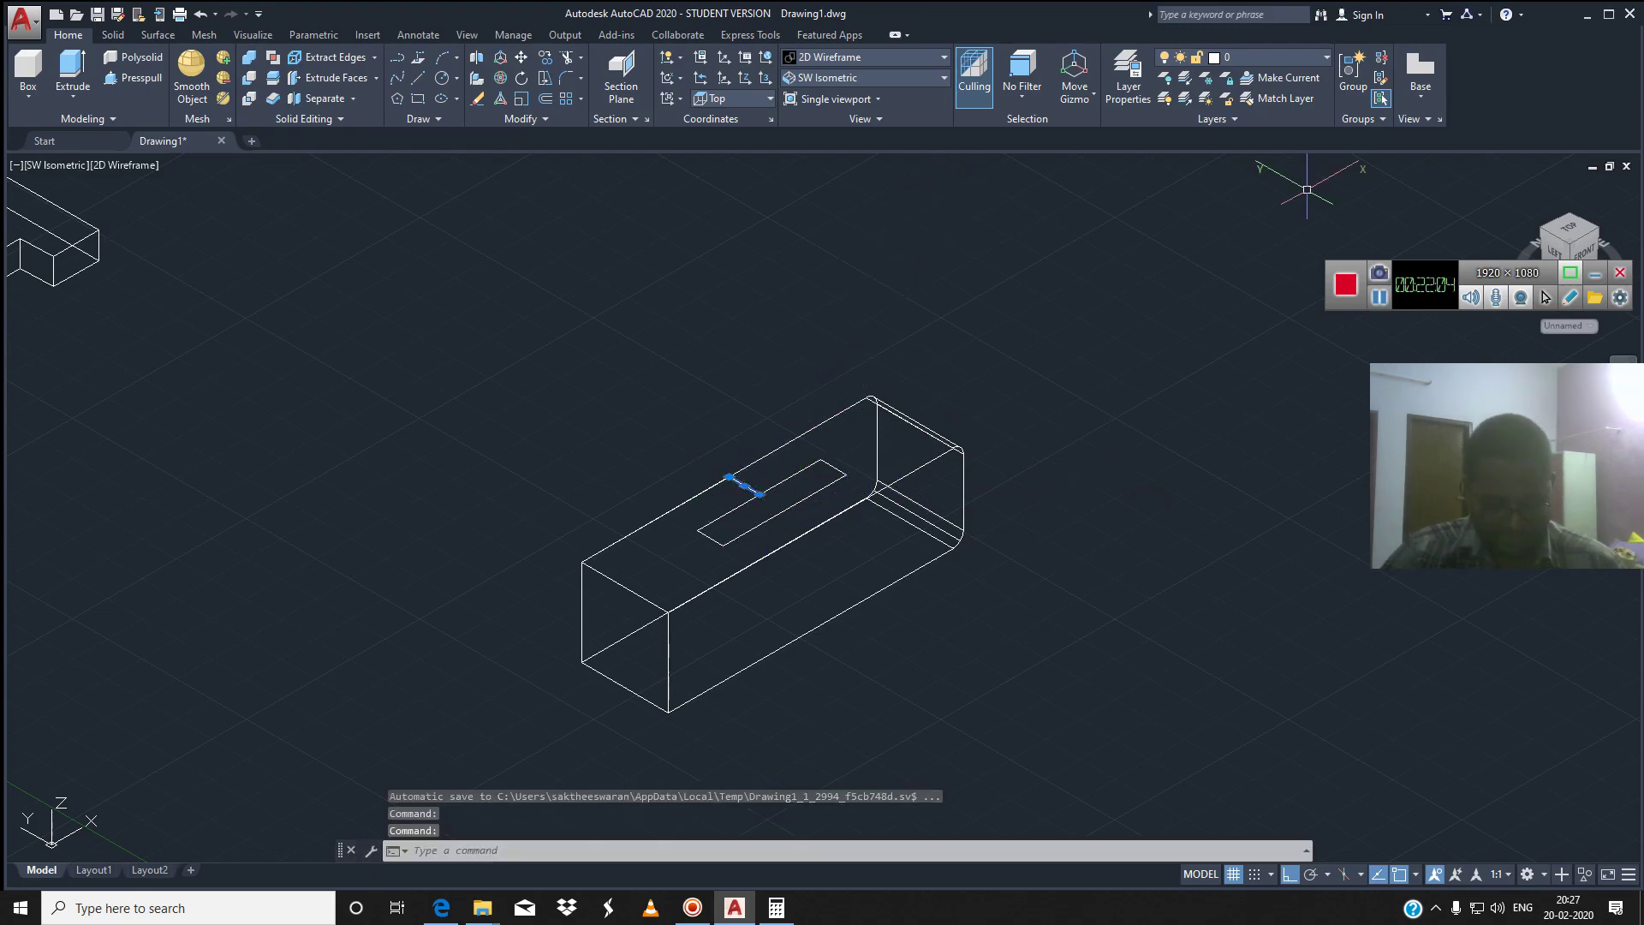
key(Delete)
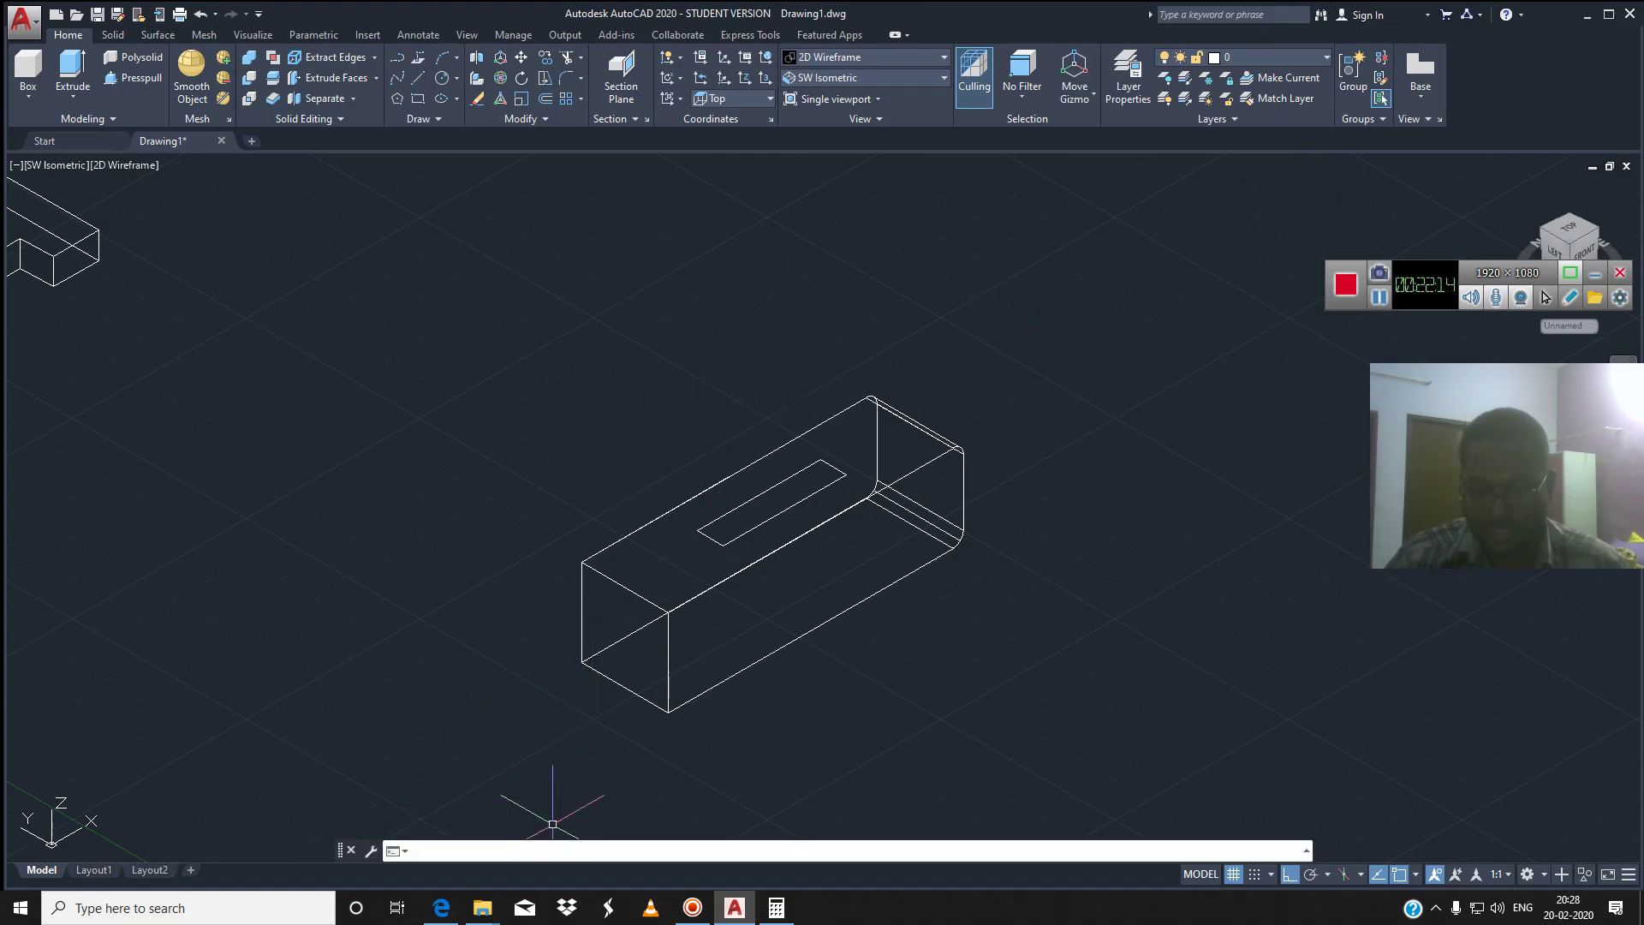
text(join)
key(Return)
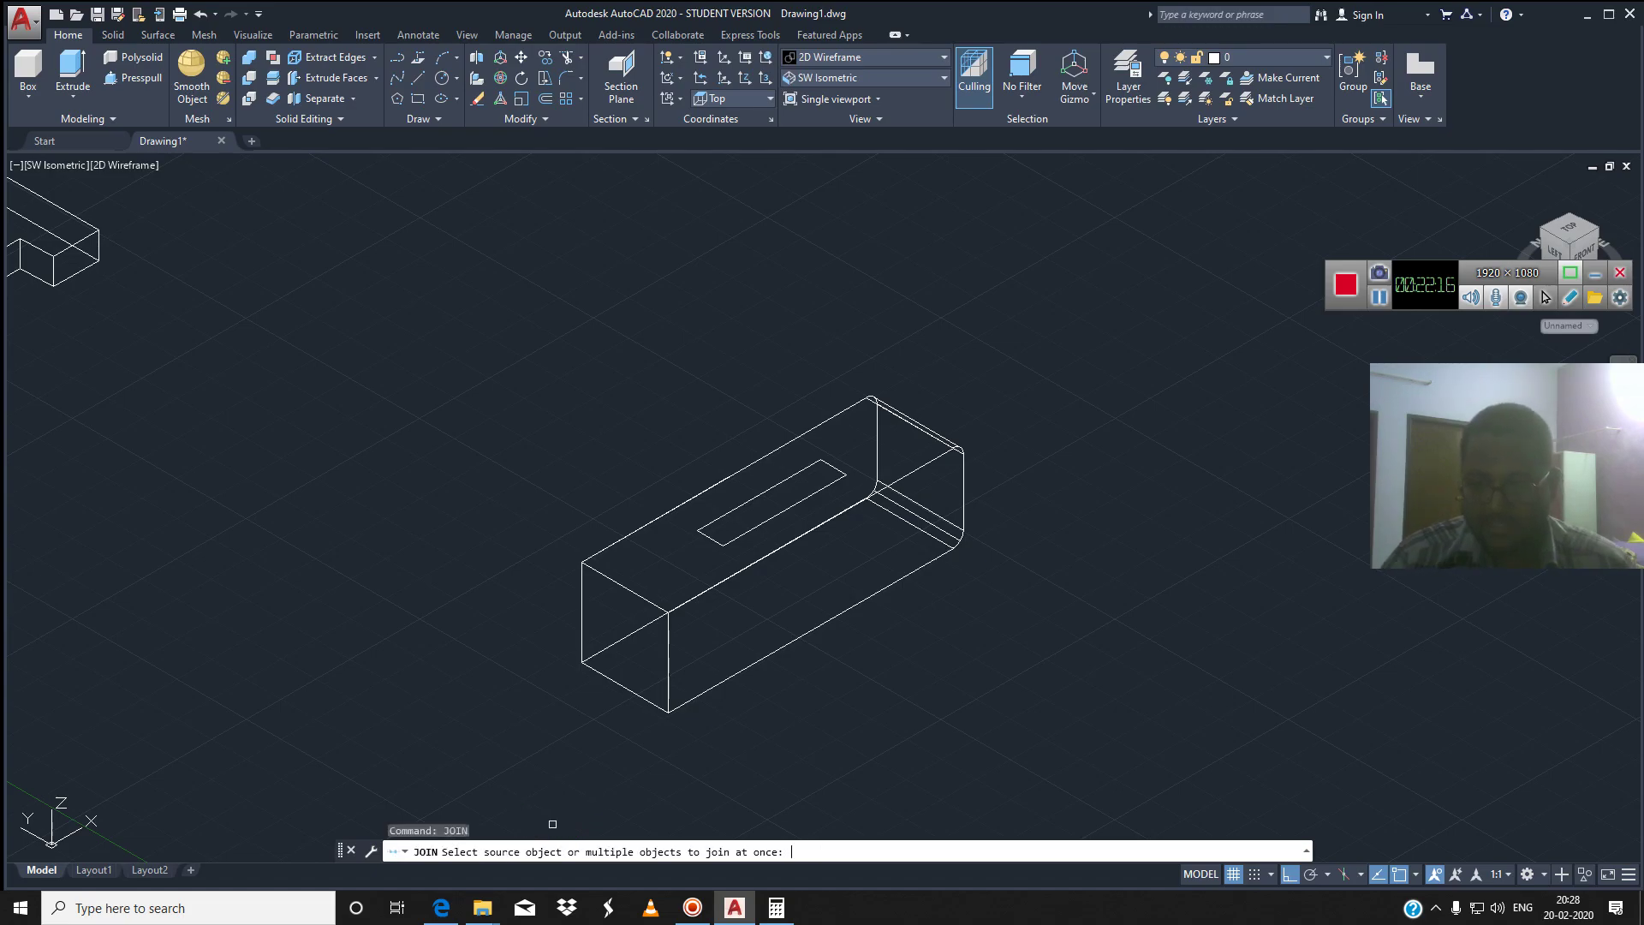
click(711, 538)
click(750, 528)
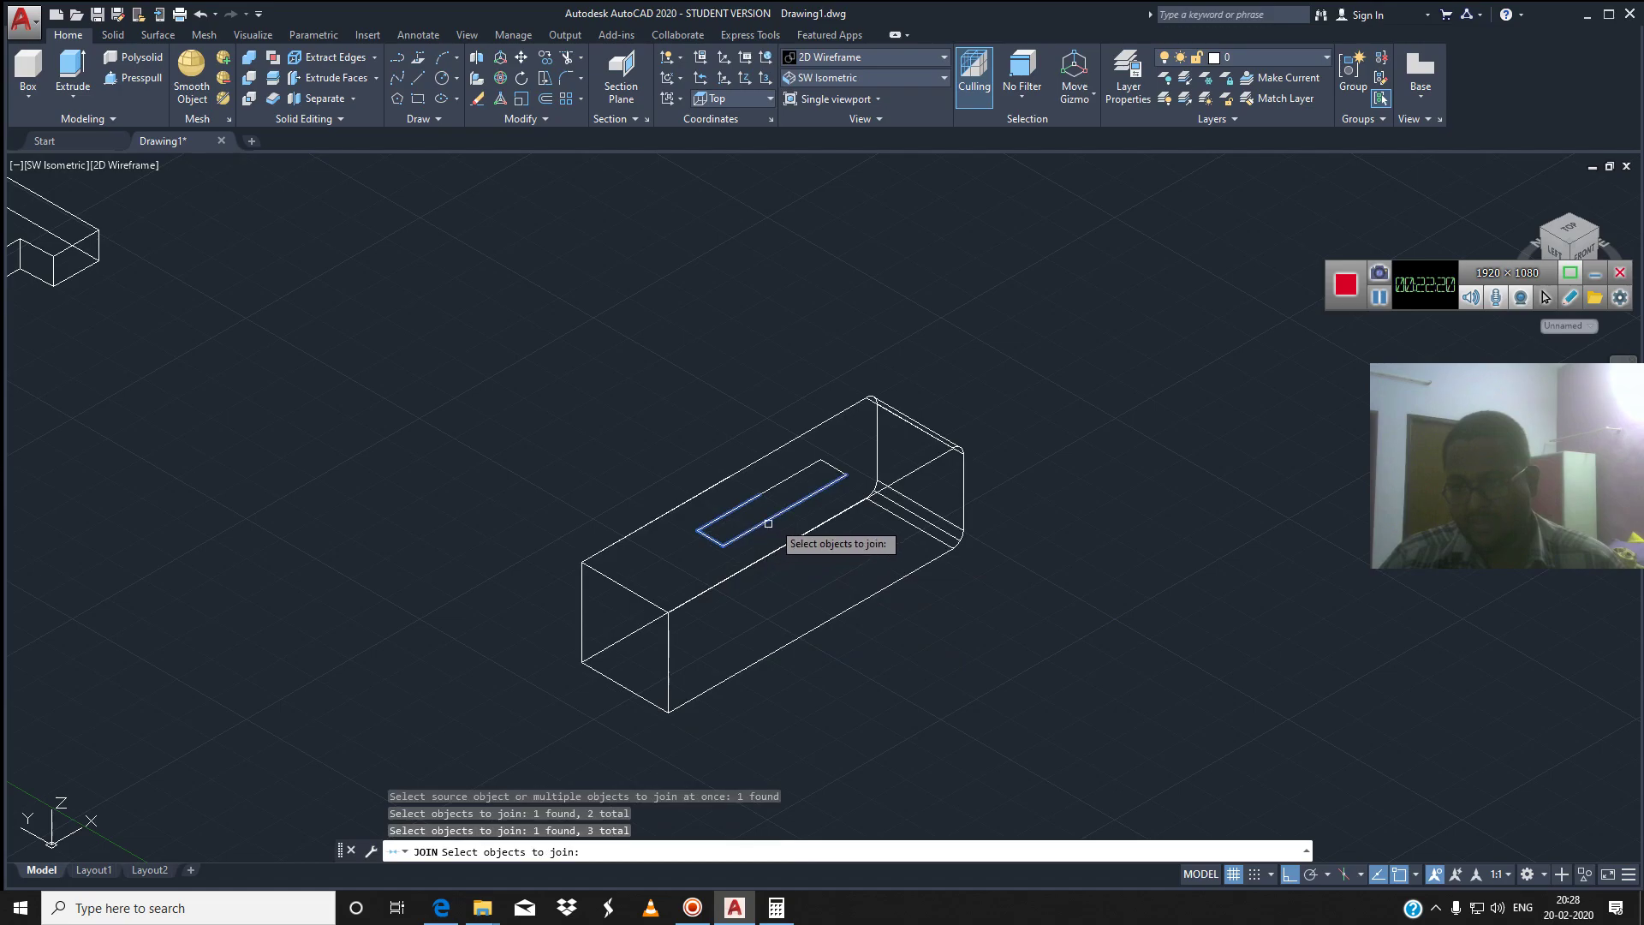
click(828, 471)
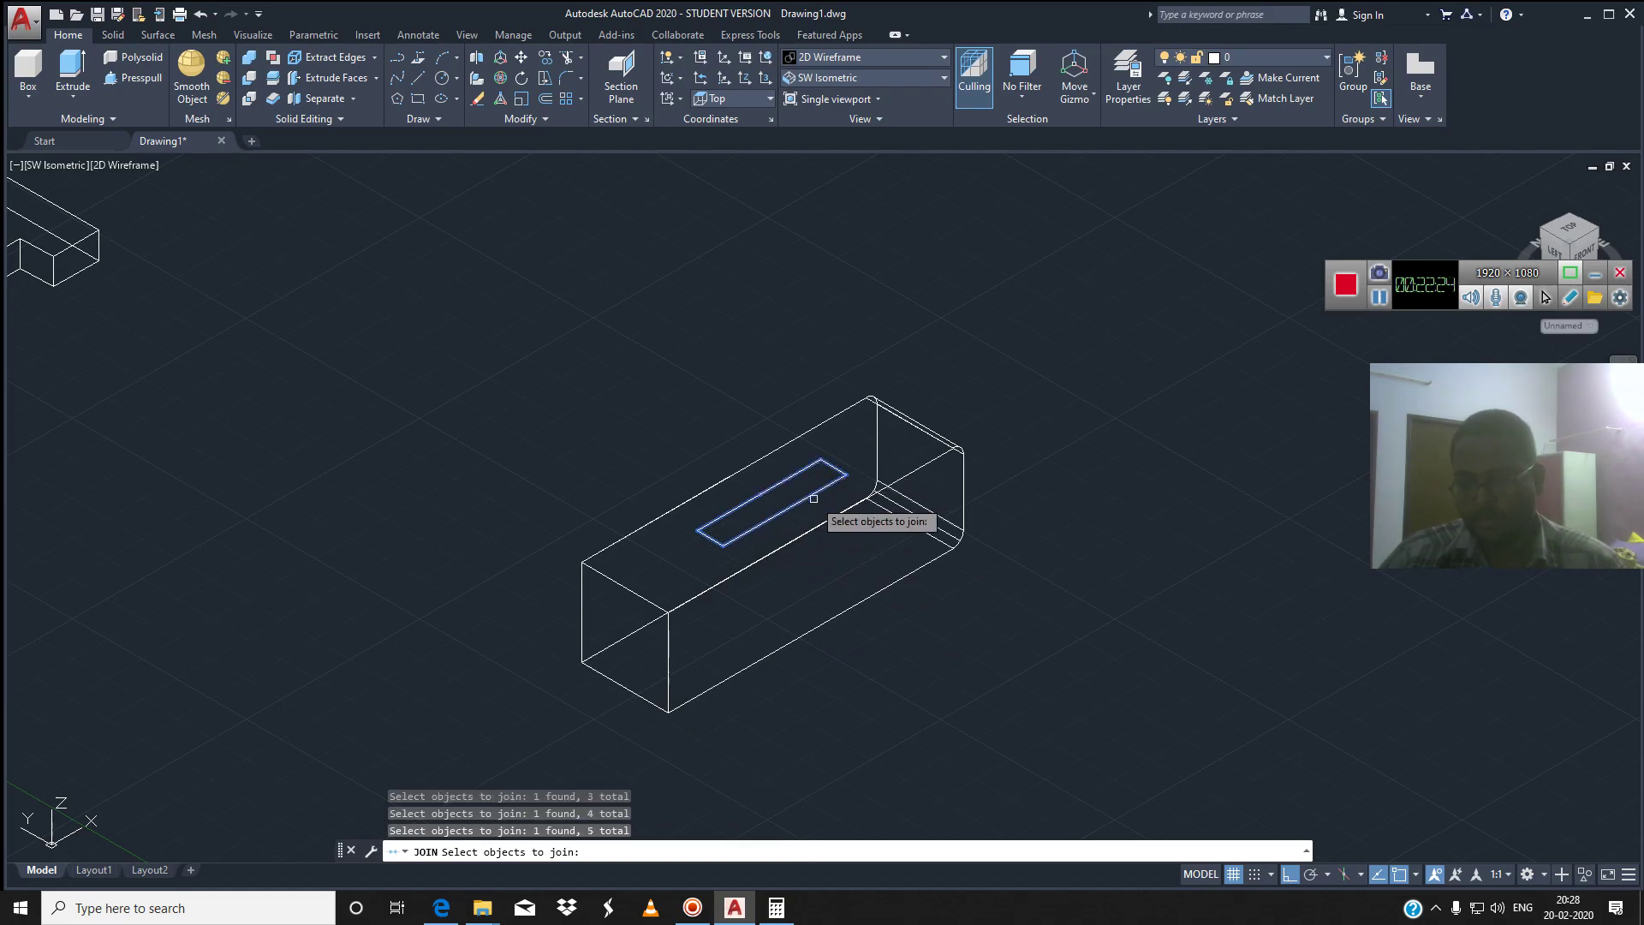
key(Return)
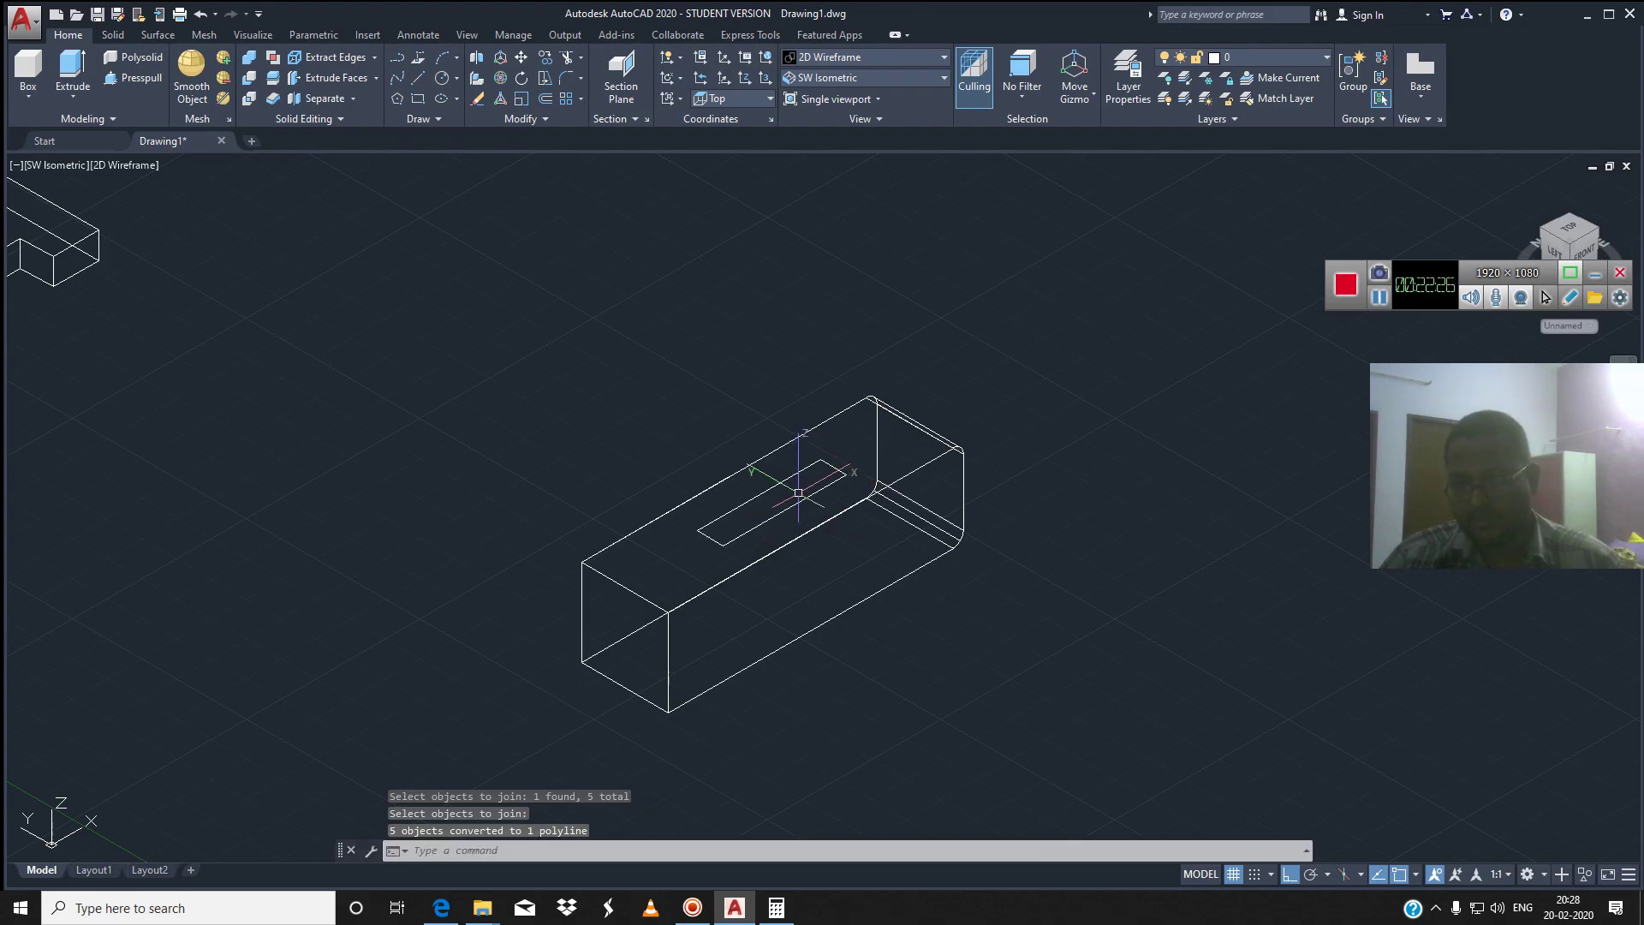
click(798, 497)
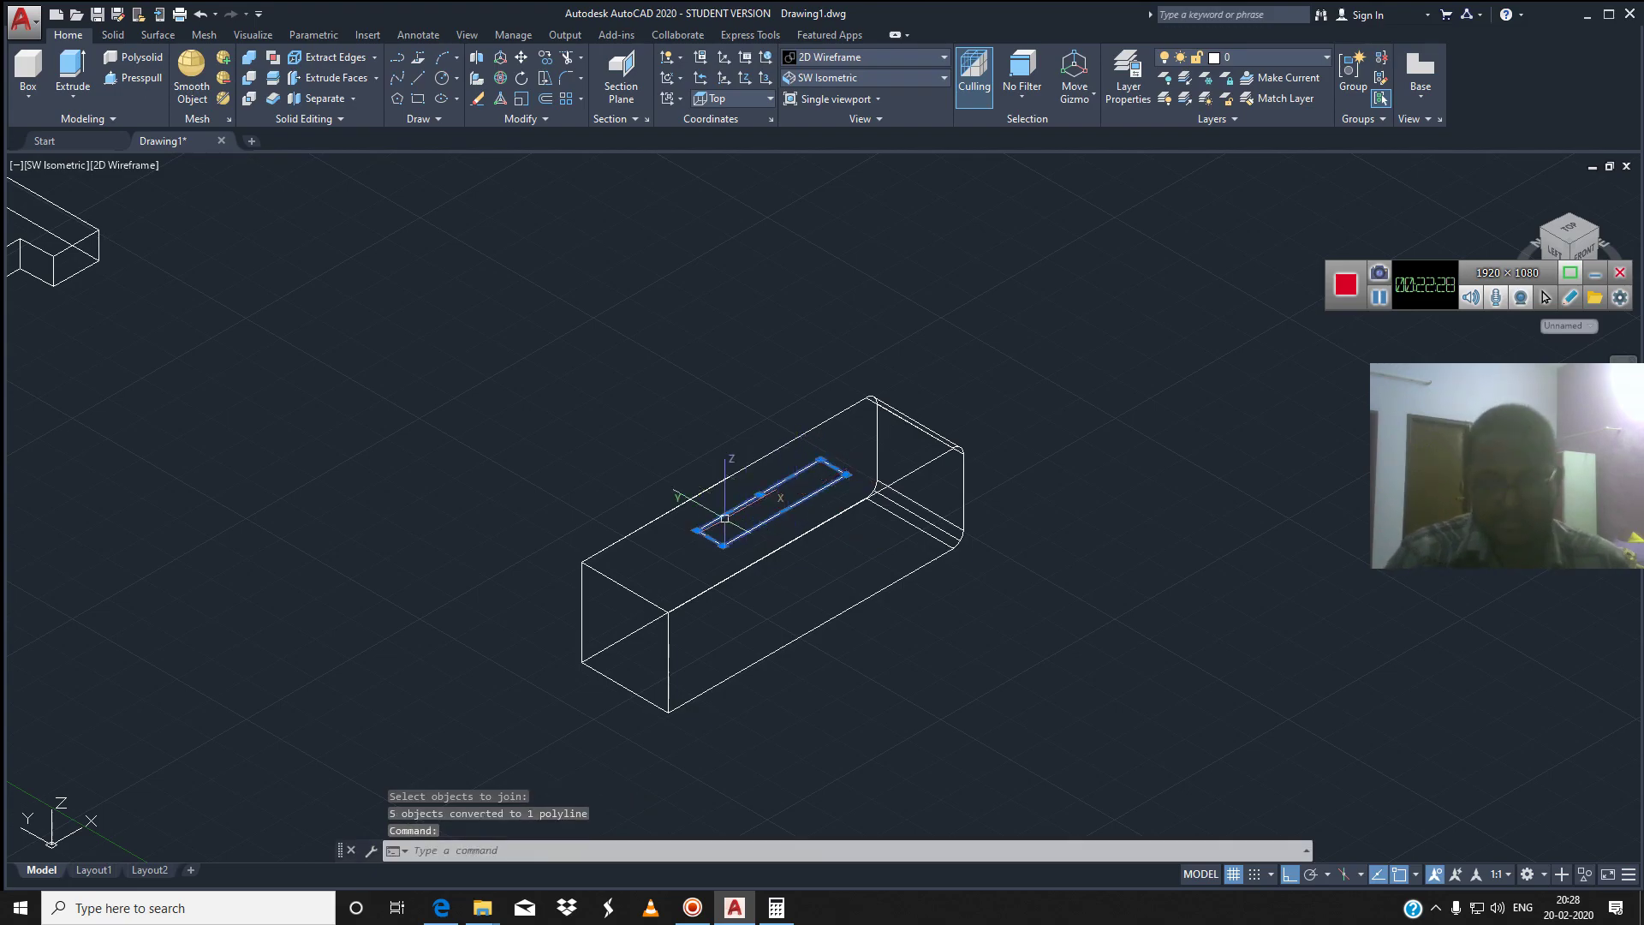
key(Escape)
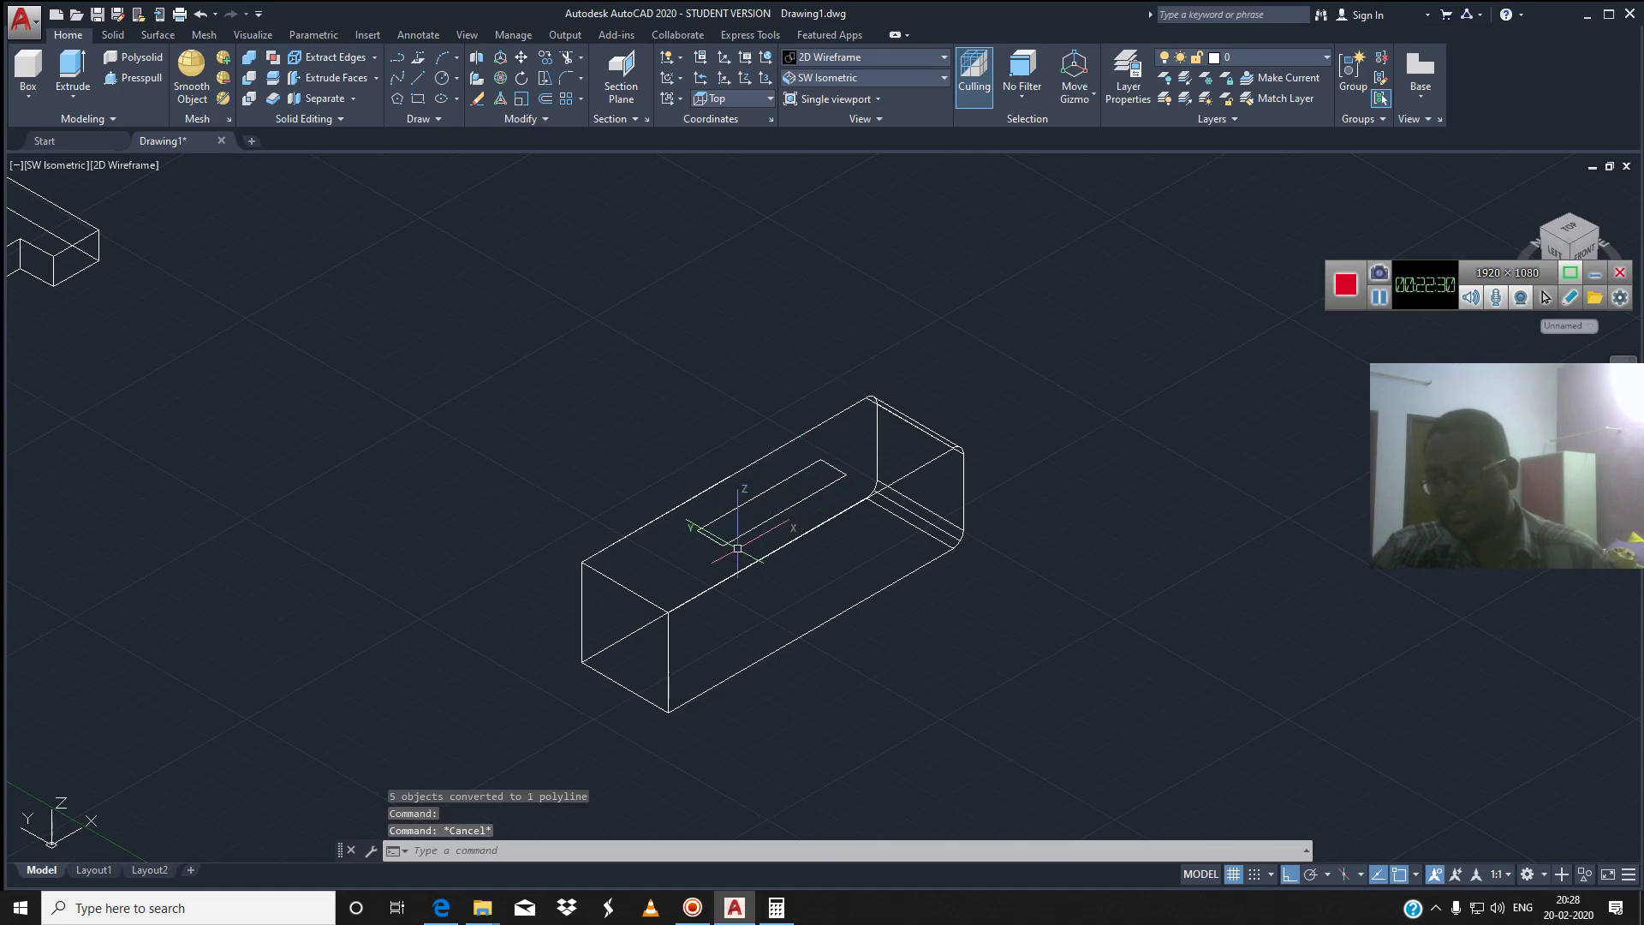
Extrude the slot polyline into a tall solid
scroll(582, 540, down, 2)
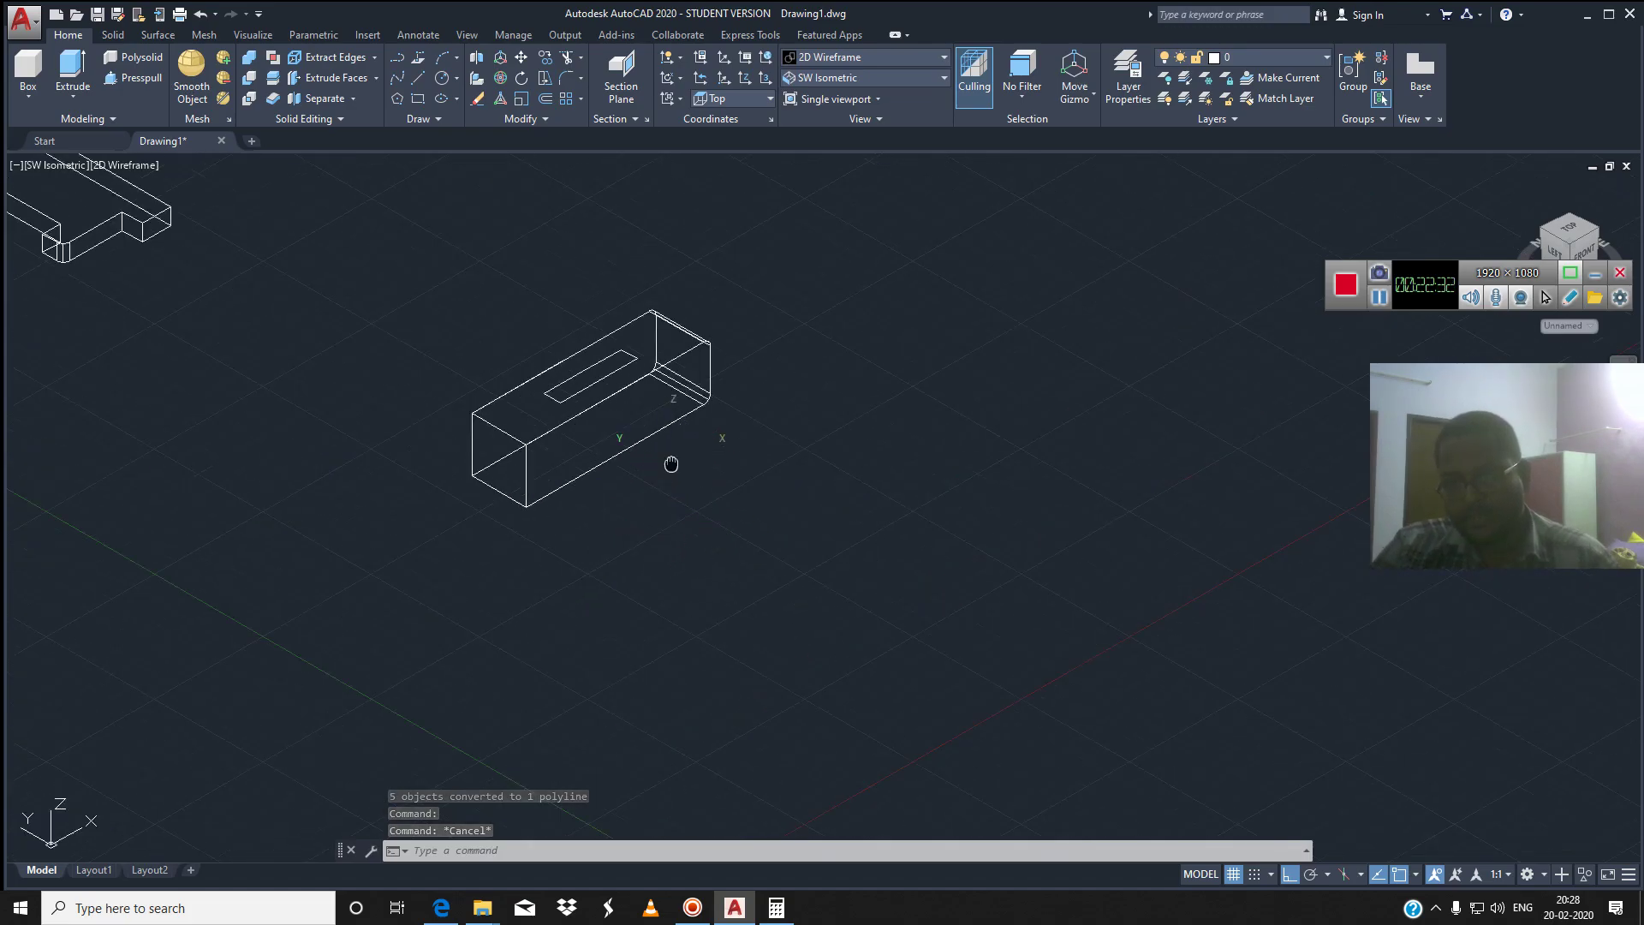
middle_drag(671, 464, 739, 537)
click(73, 73)
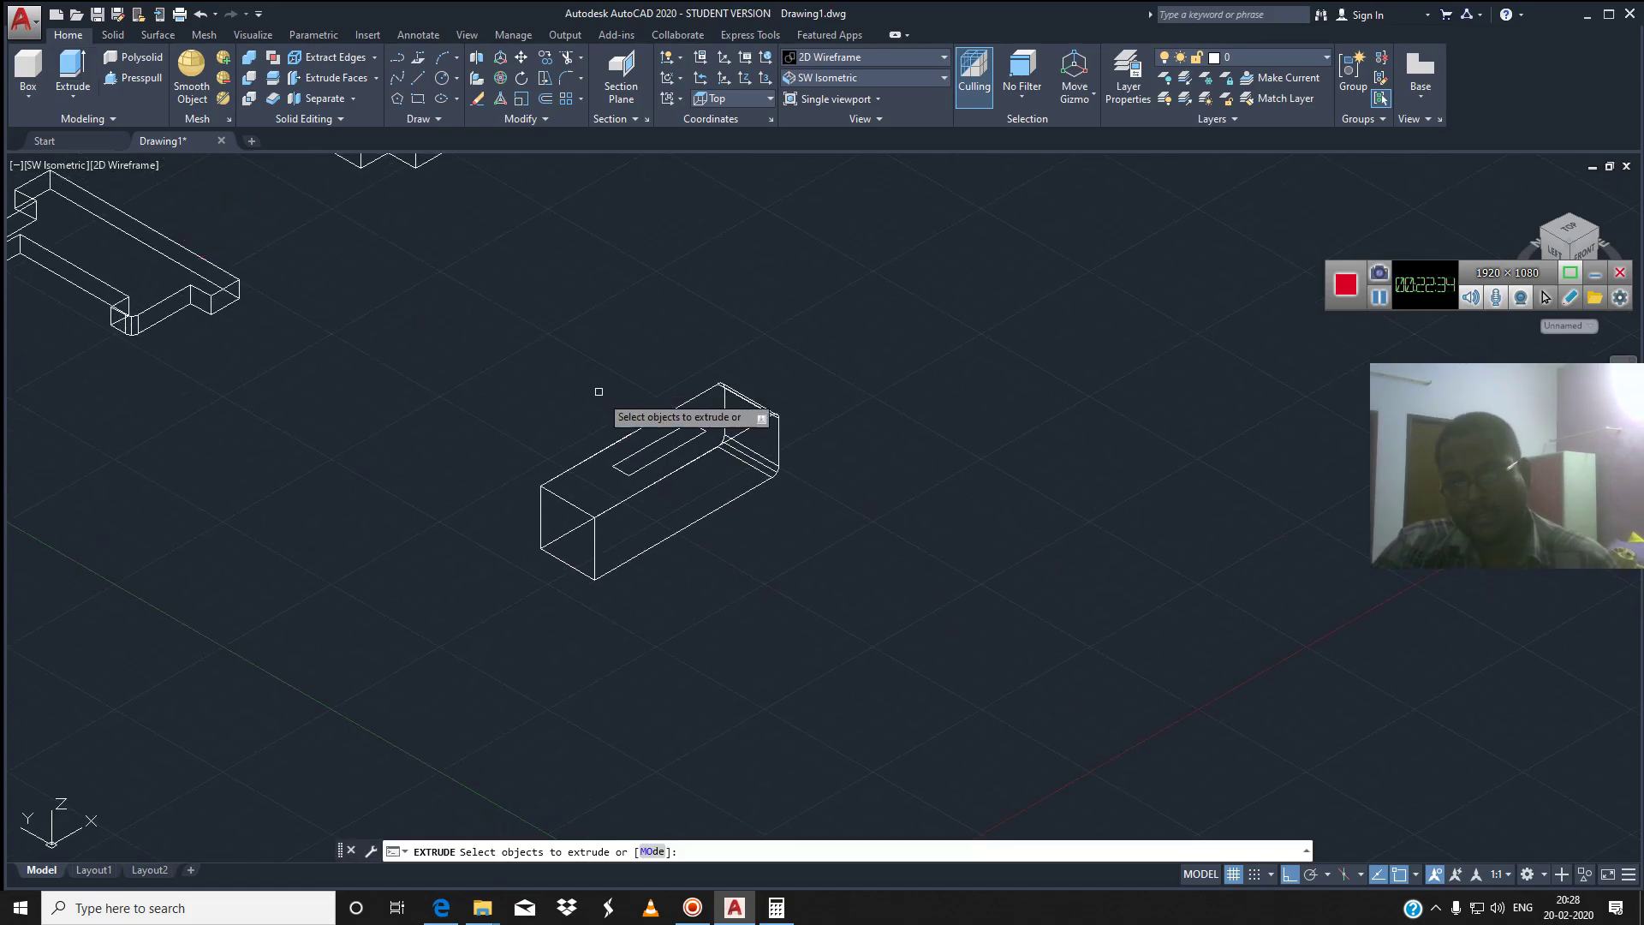
click(643, 454)
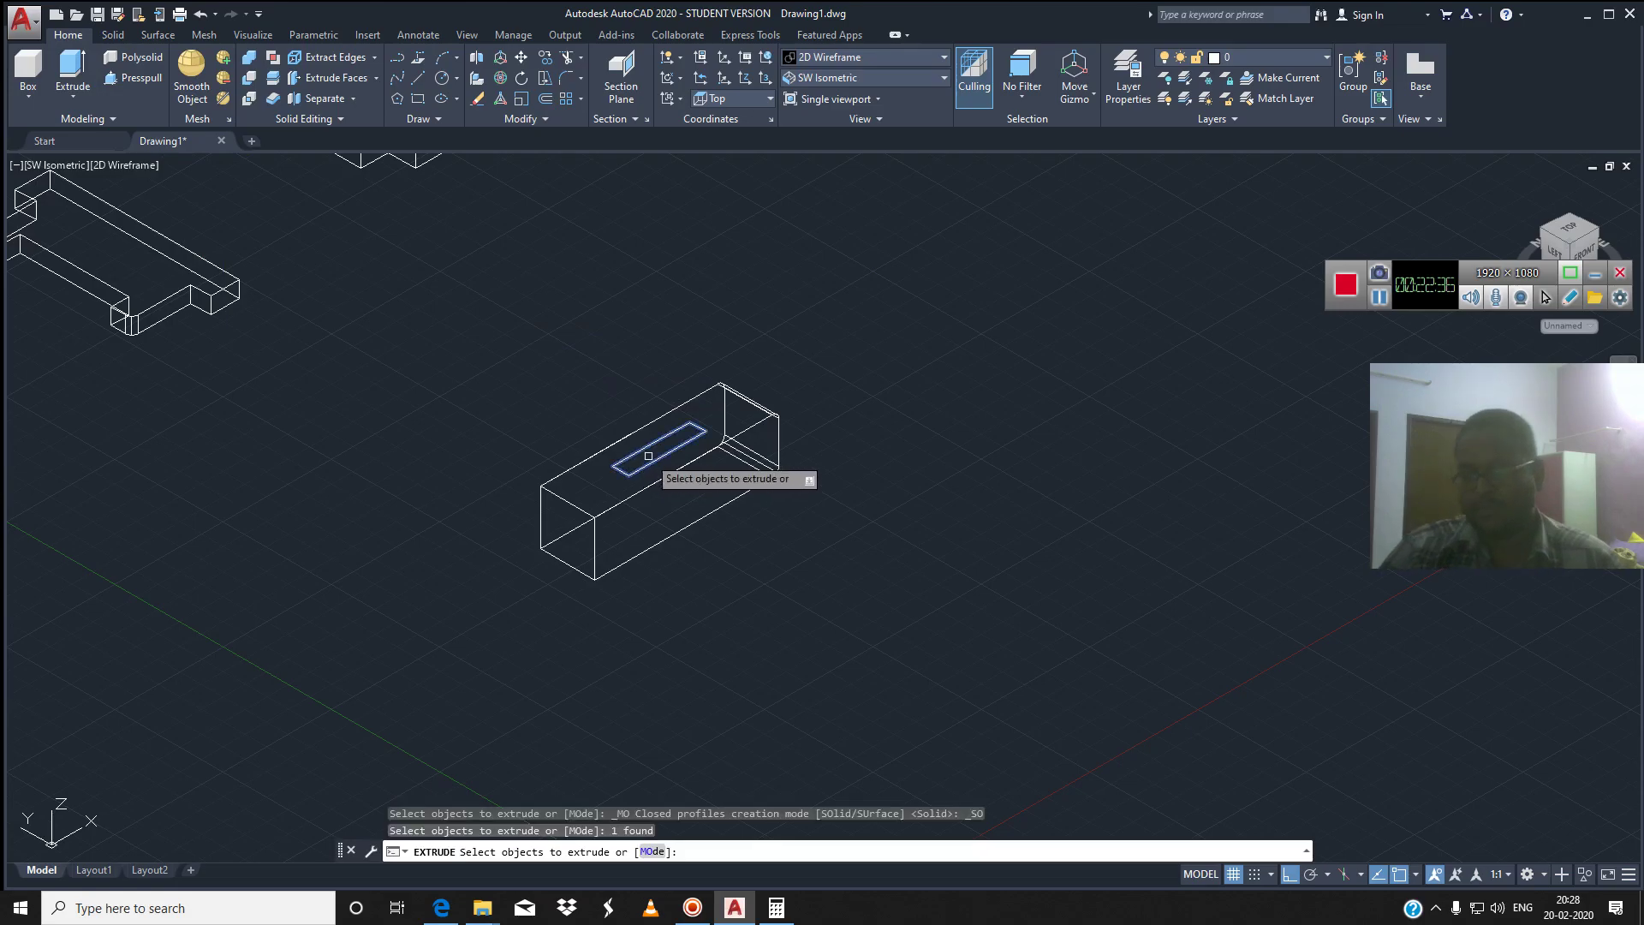
key(Return)
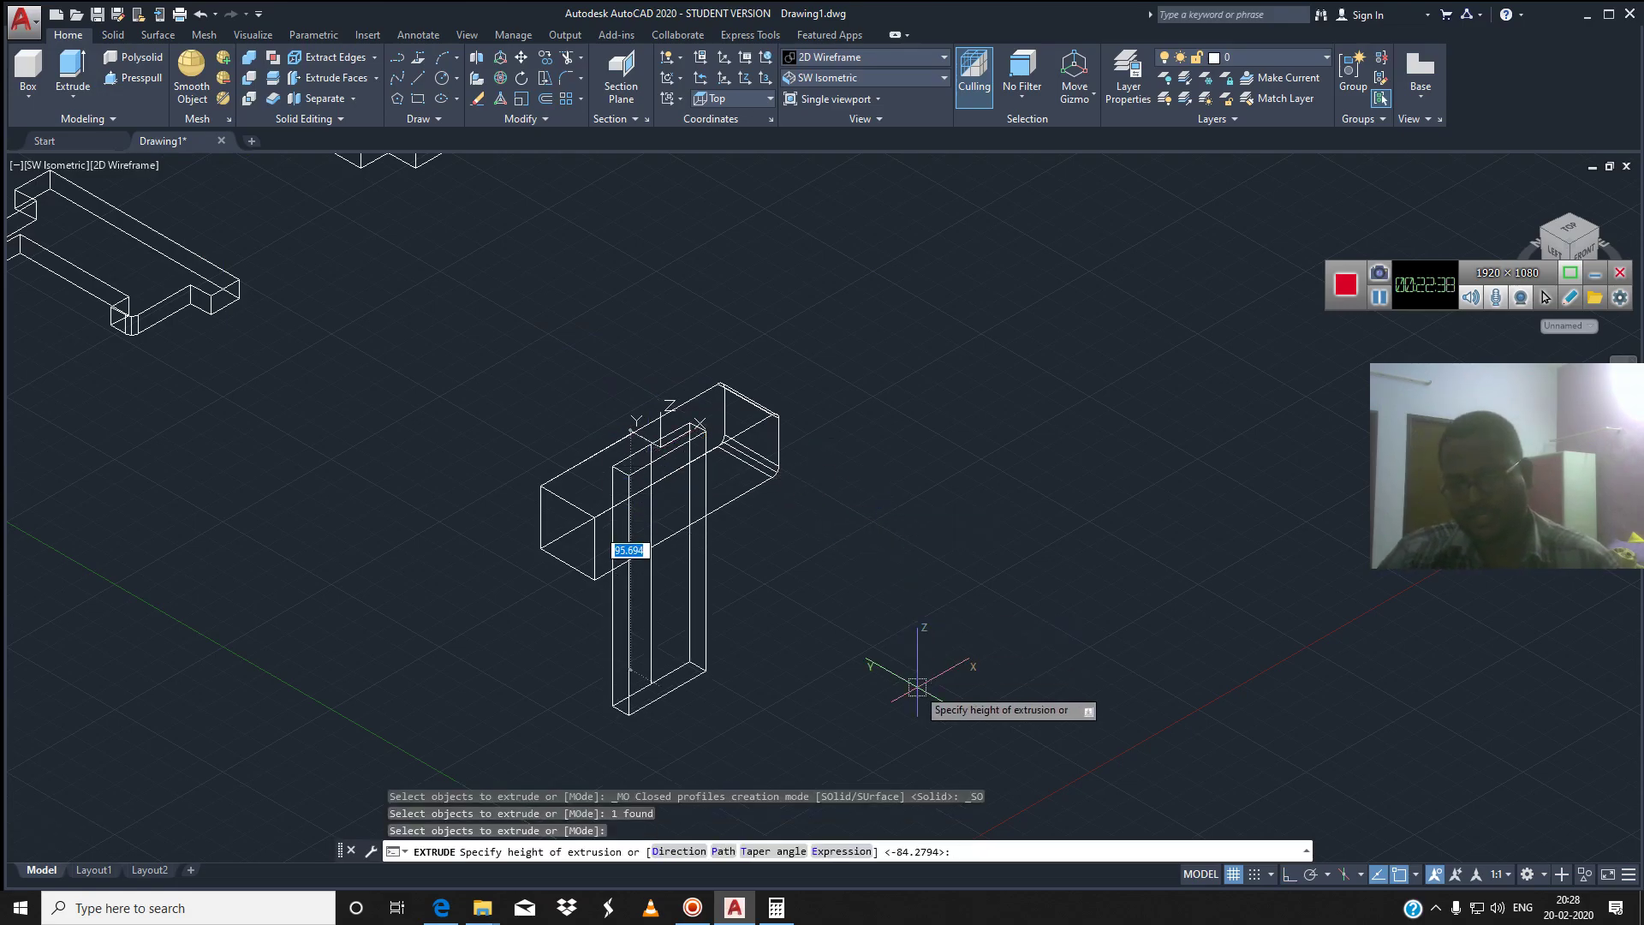
click(917, 687)
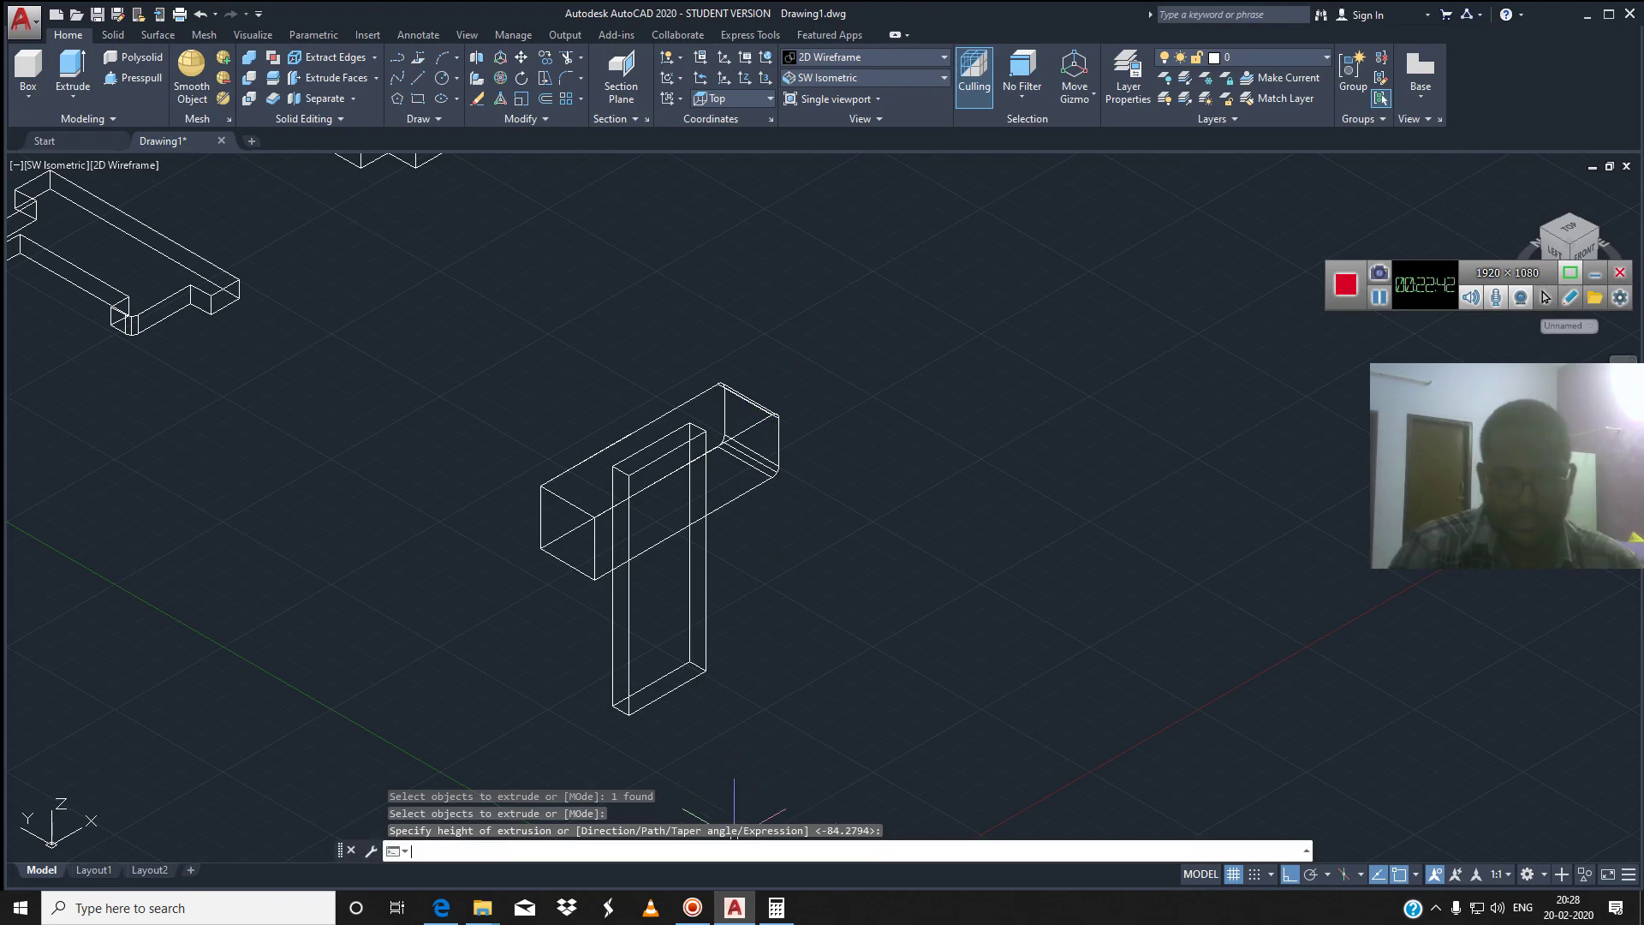
Subtract the slot solid from the horizontal box to cut a rectangular slot
text(su)
key(Return)
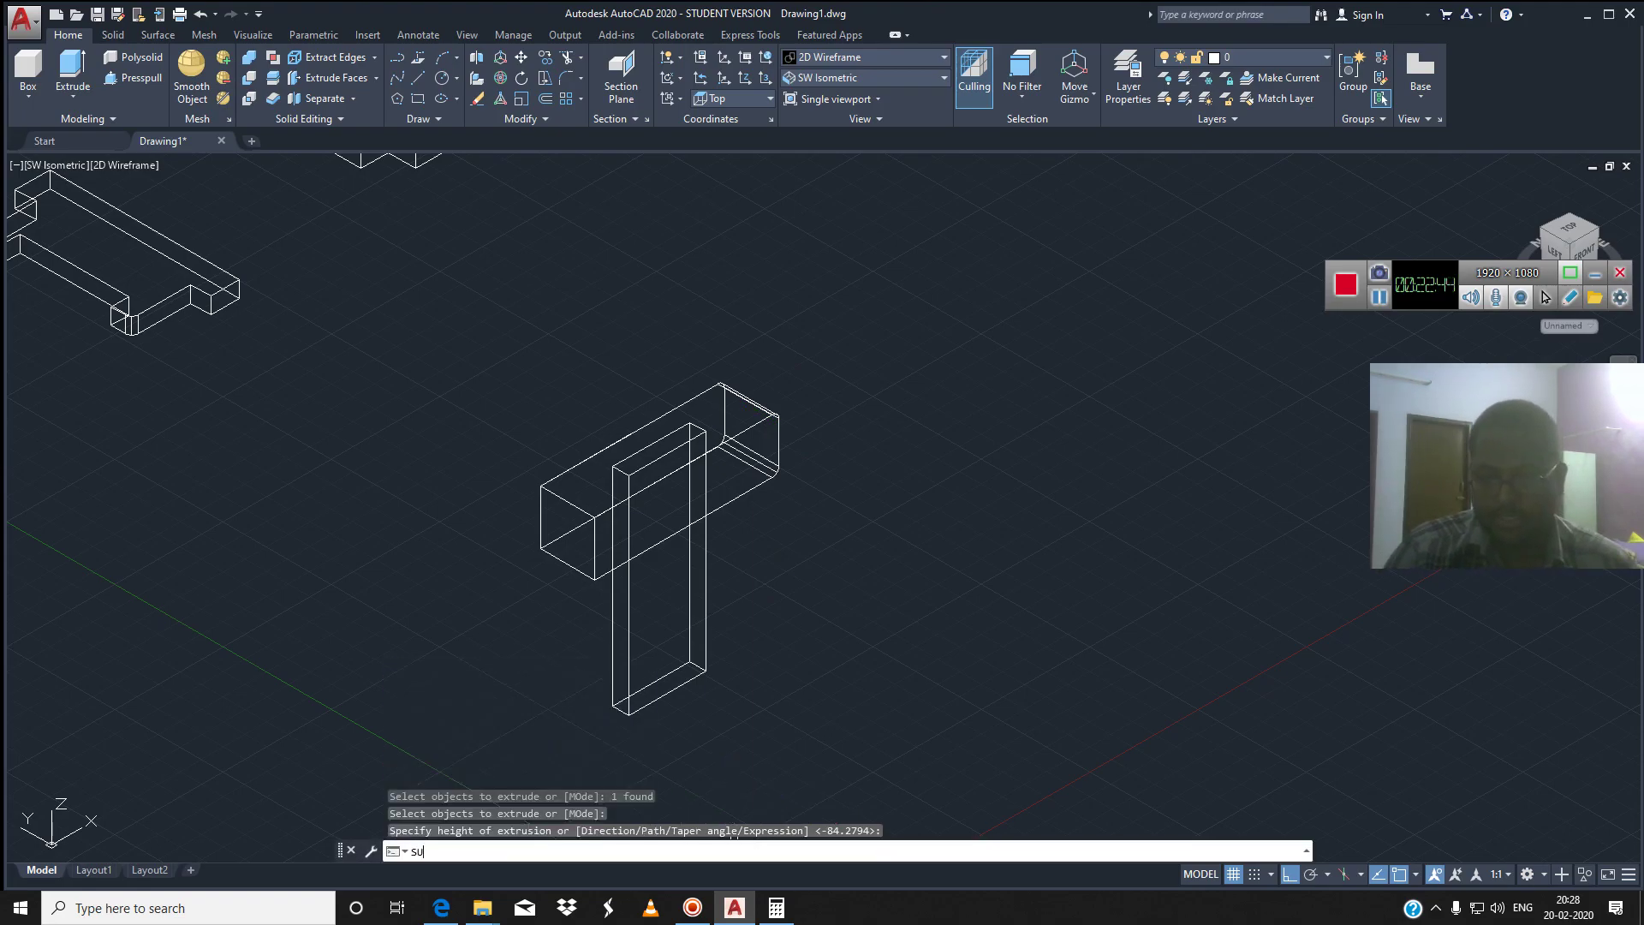
click(594, 518)
key(Return)
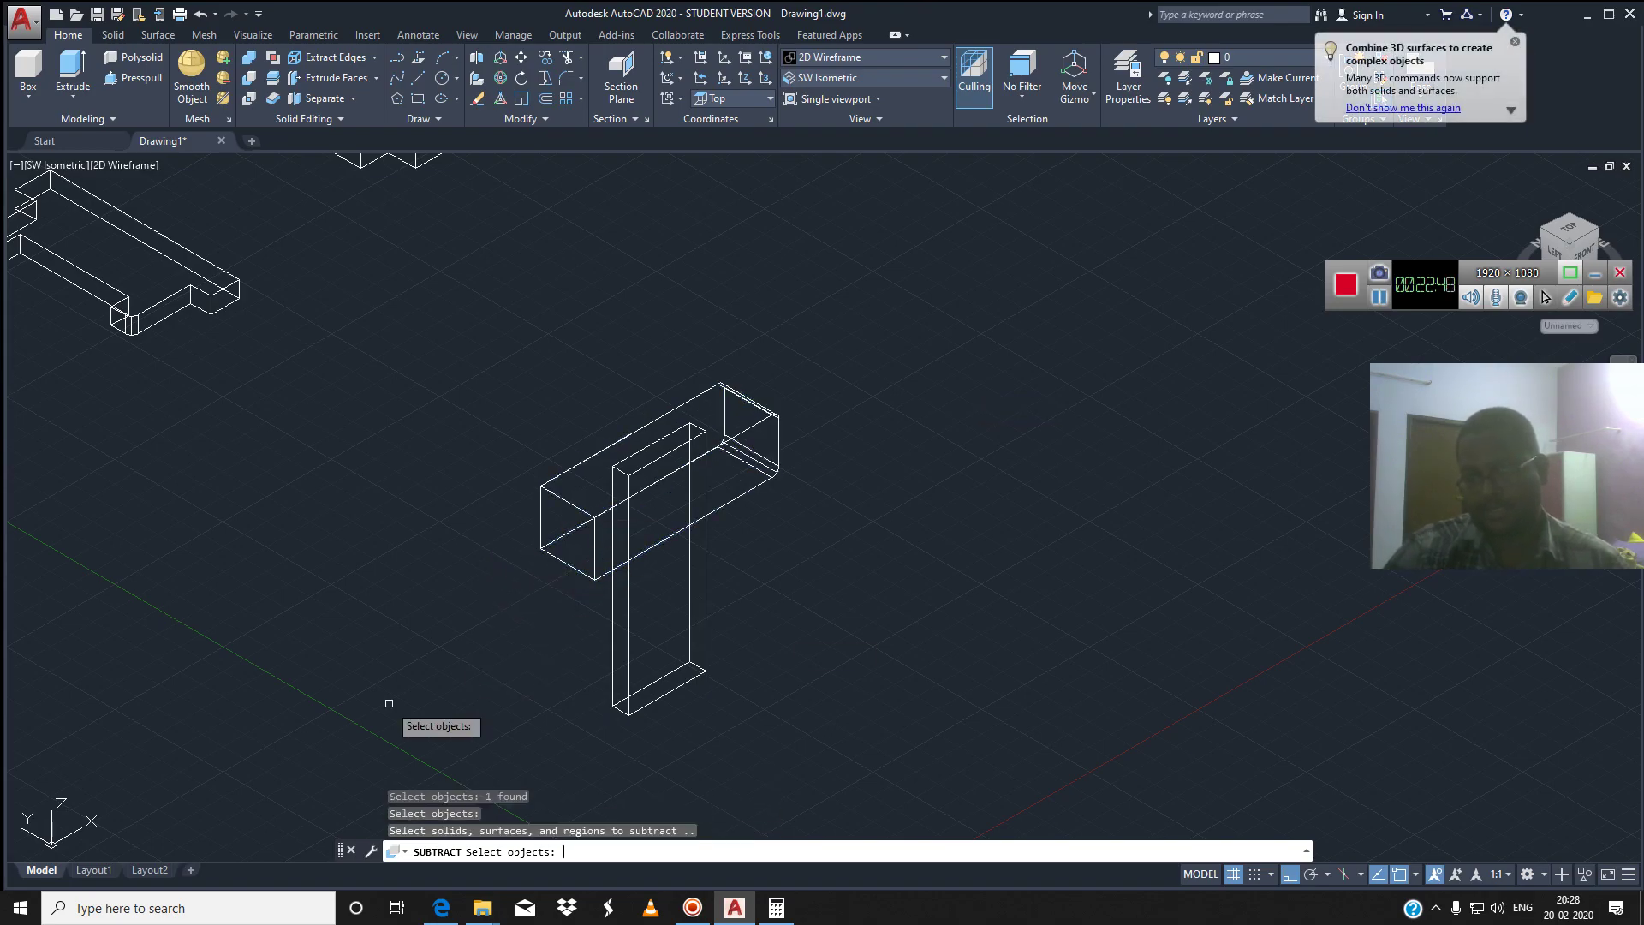
click(707, 662)
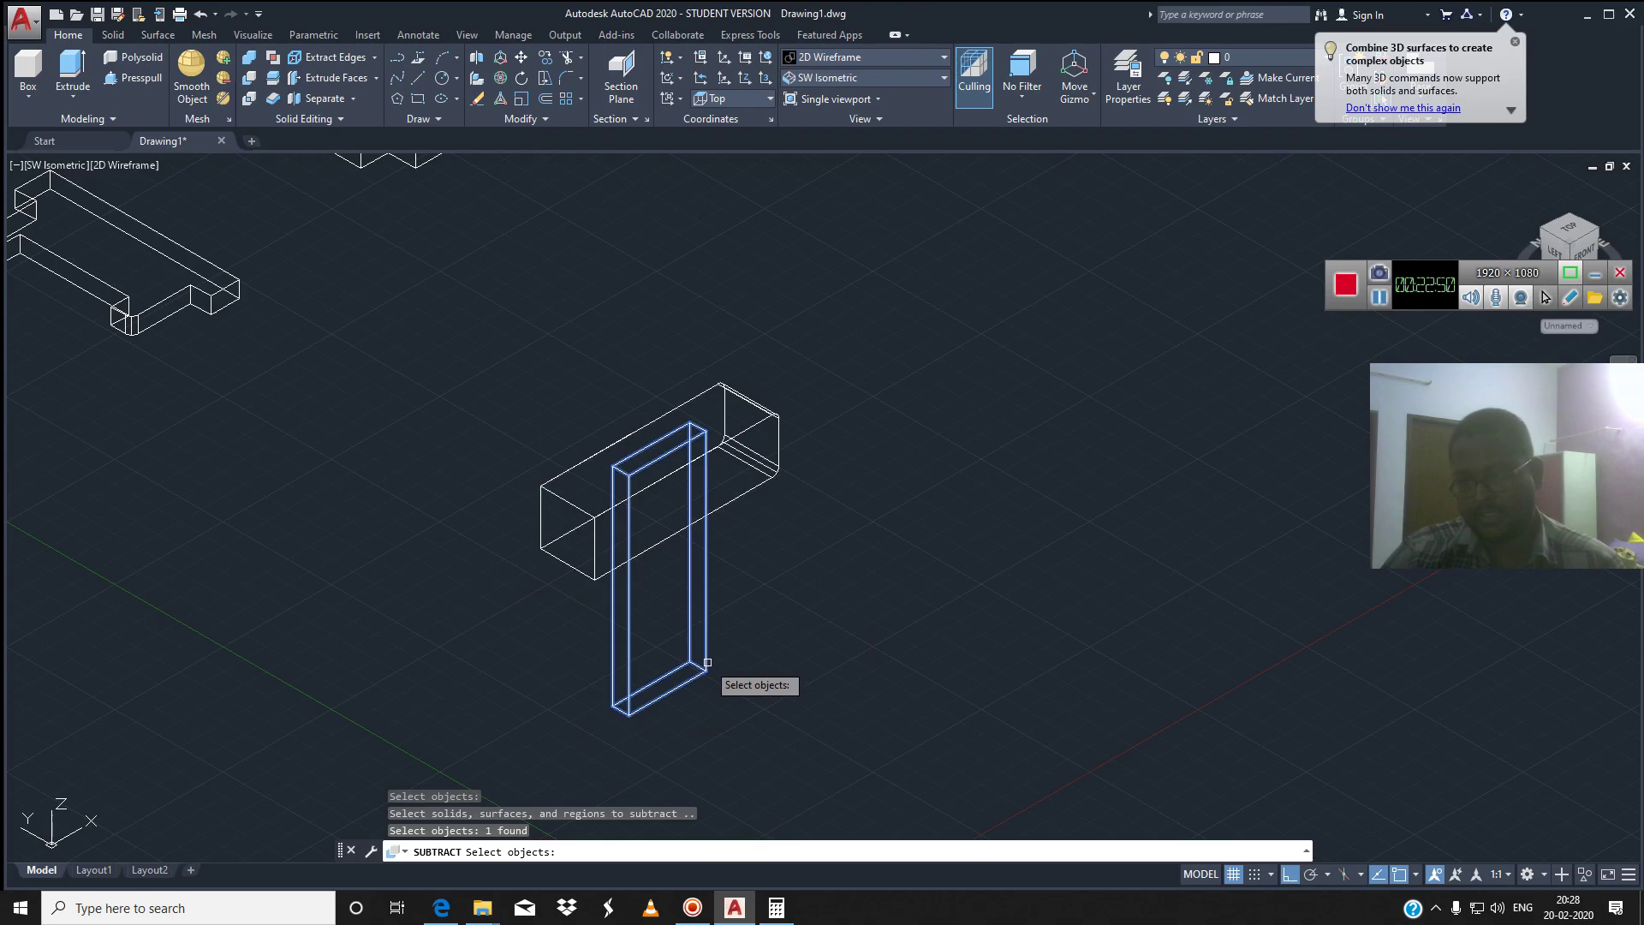
key(Return)
scroll(731, 640, down, 4)
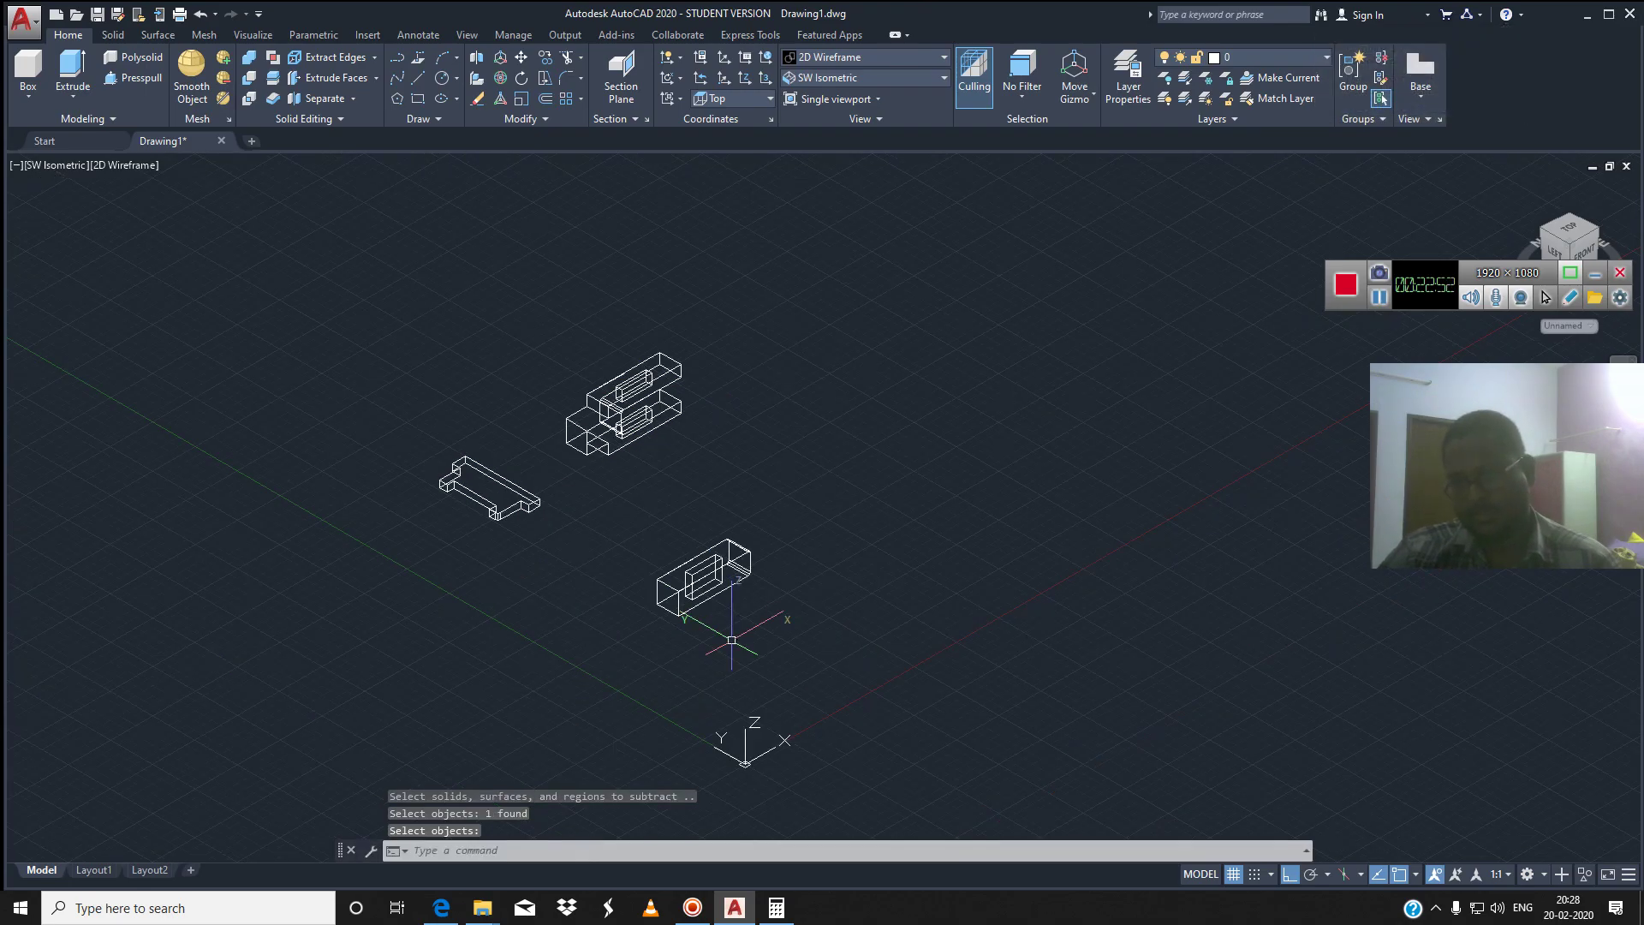
scroll(750, 454, up, 4)
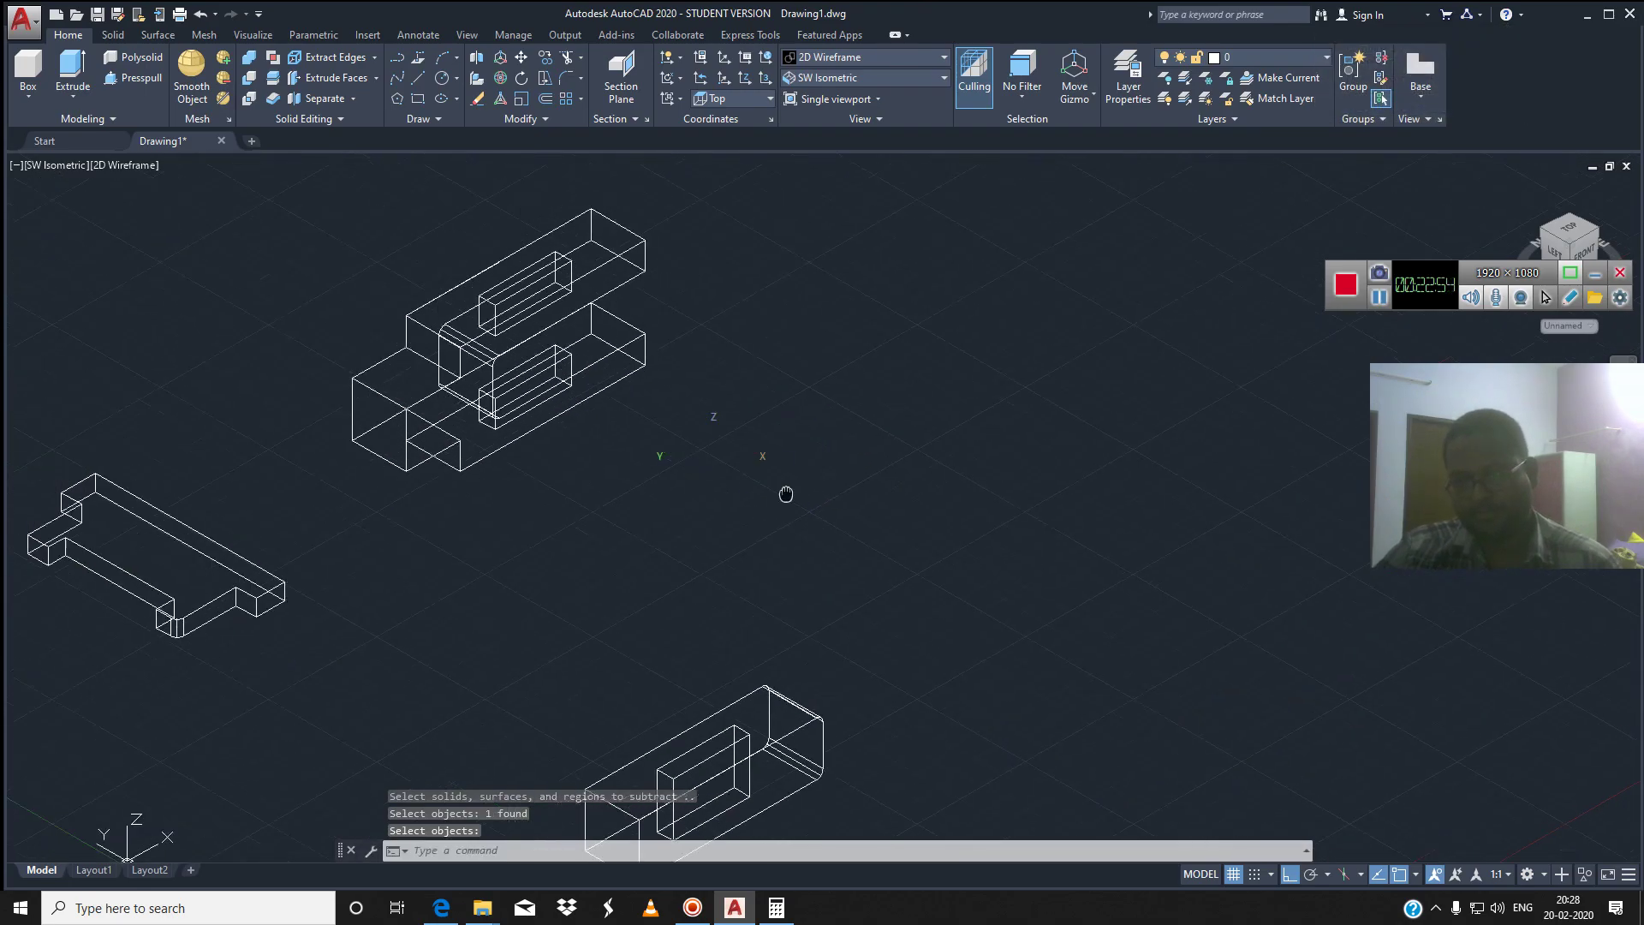
middle_drag(782, 488, 837, 477)
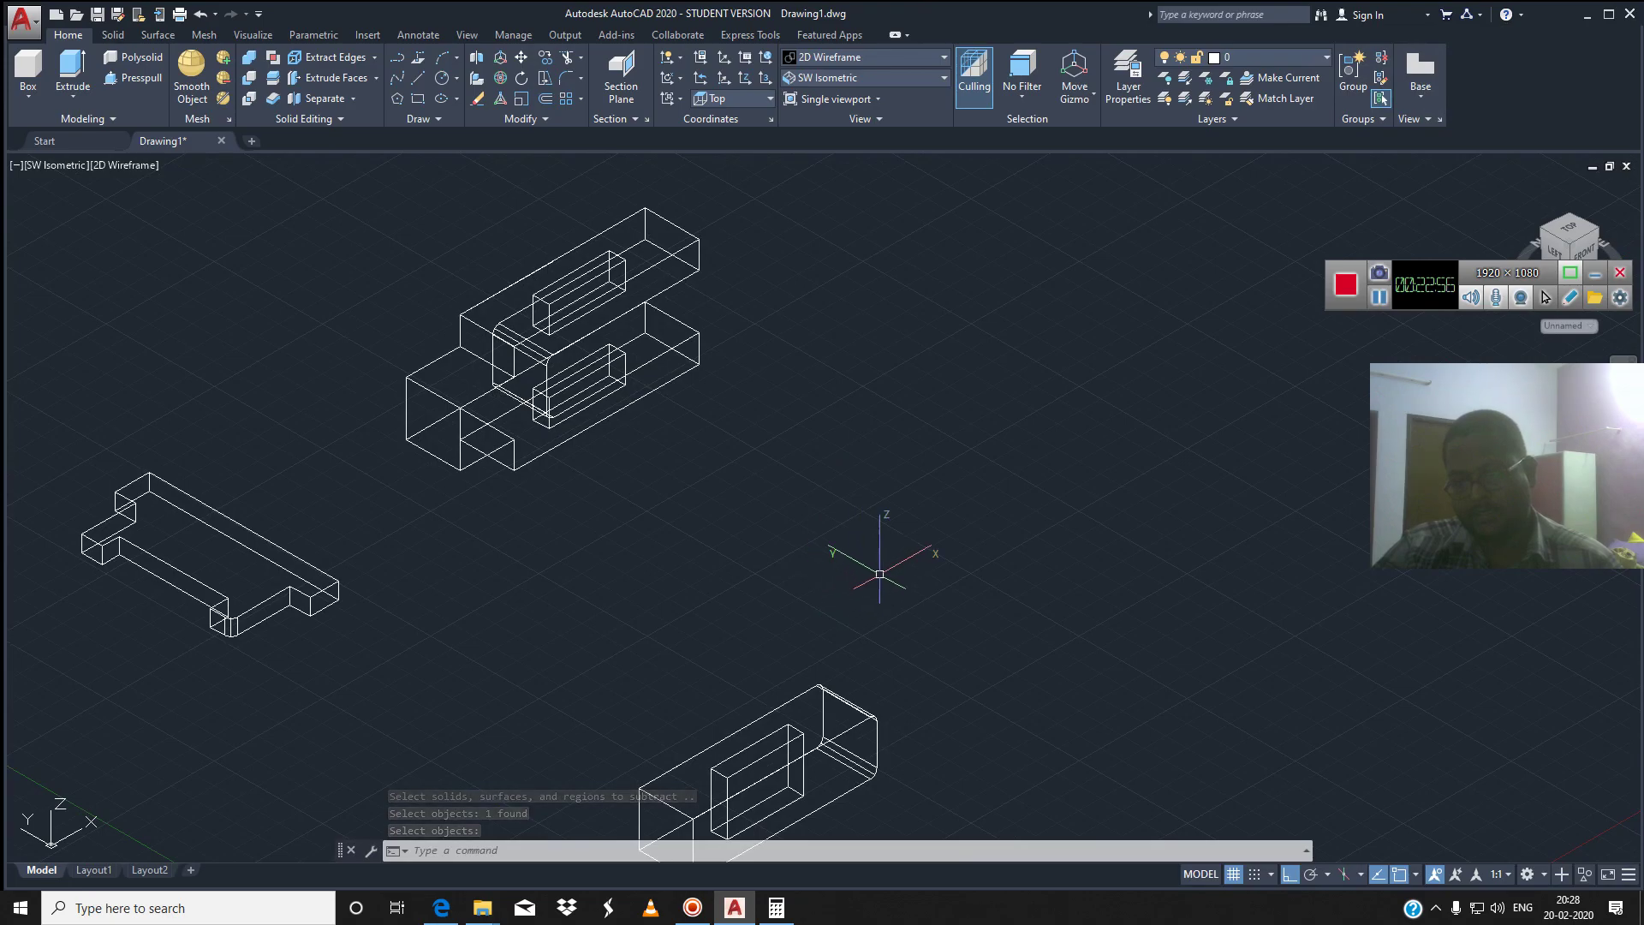
middle_drag(884, 704, 944, 555)
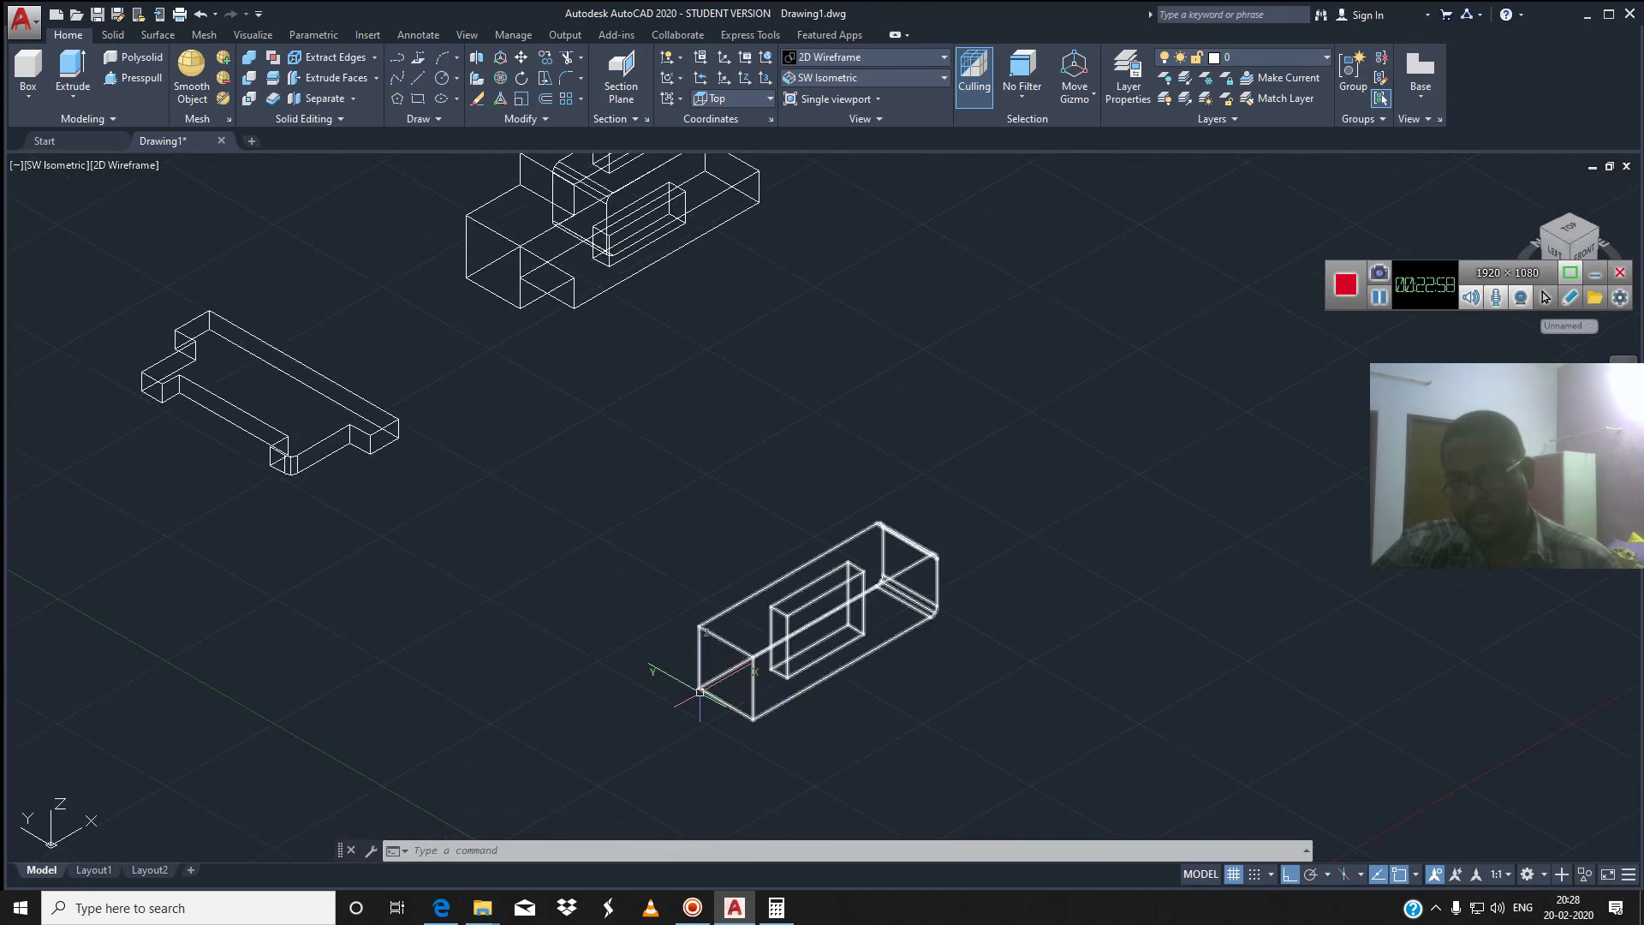
scroll(728, 426, down, 2)
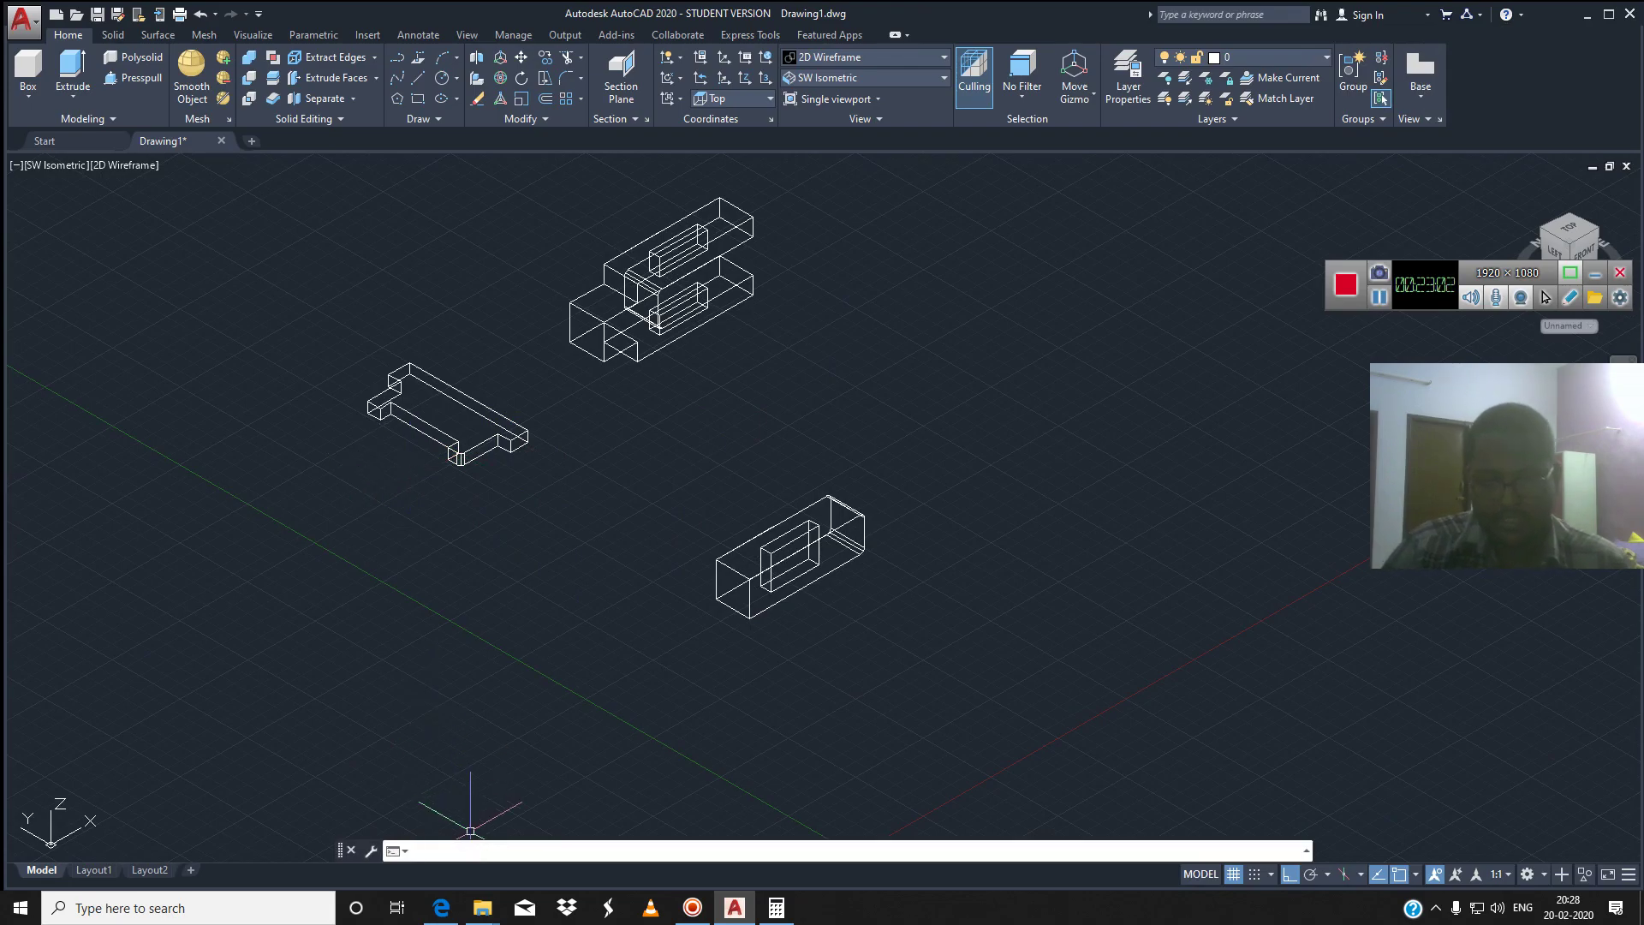
text(3D)
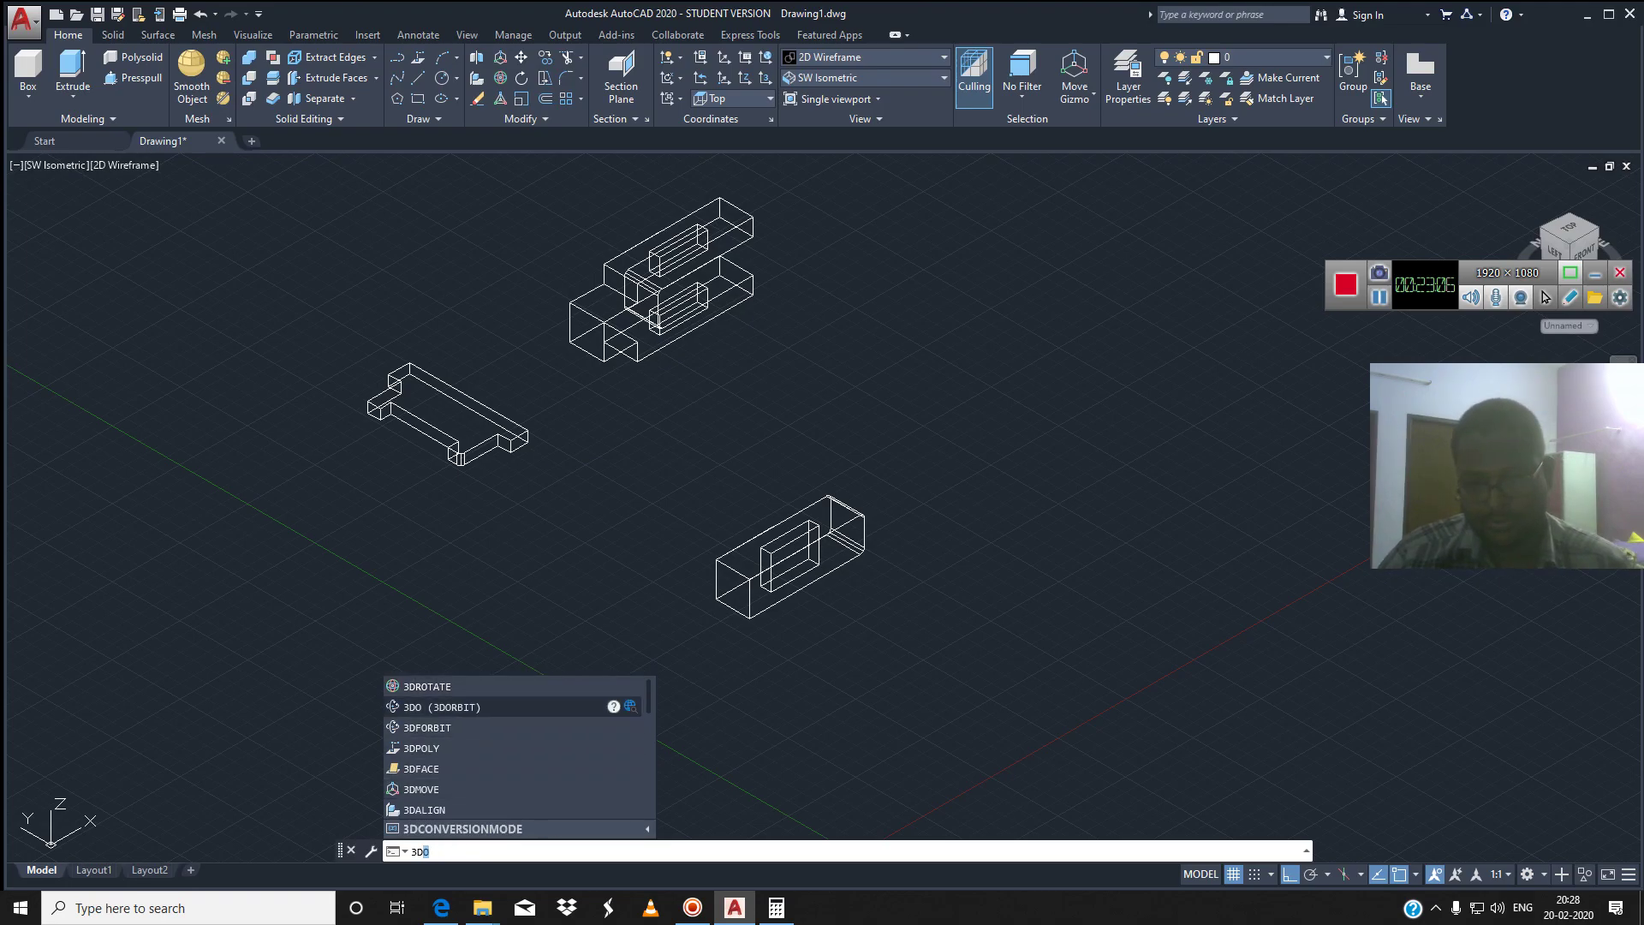
Rotate the flat bracket-shaped part 90° about the X axis to stand it upright
key(Return)
click(473, 406)
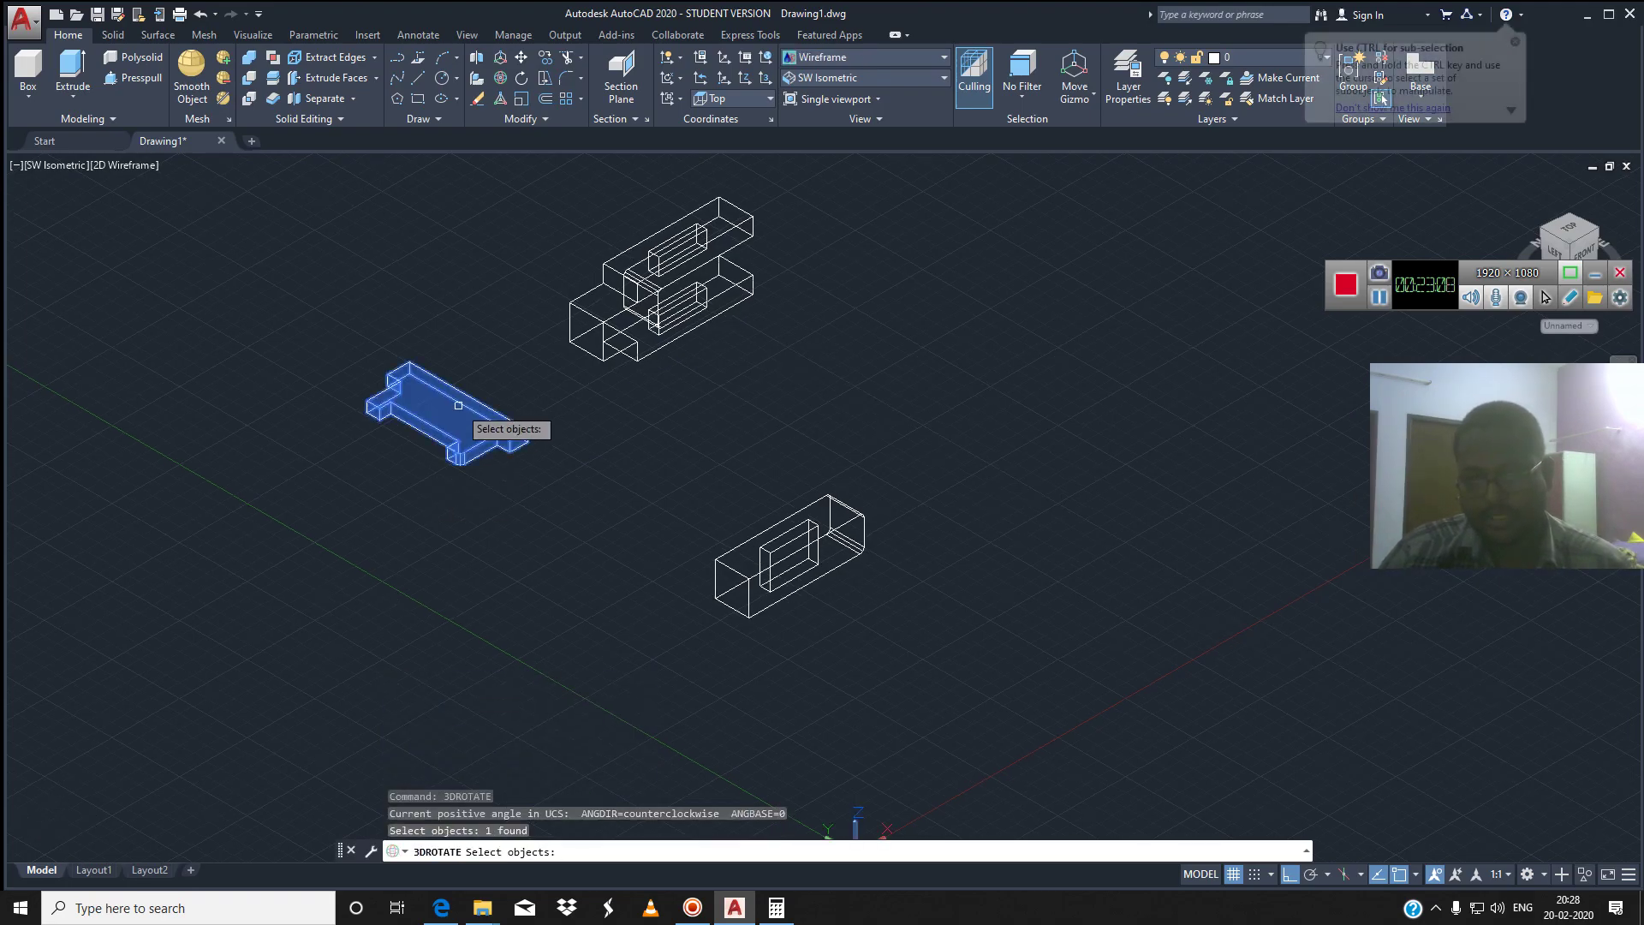
key(Return)
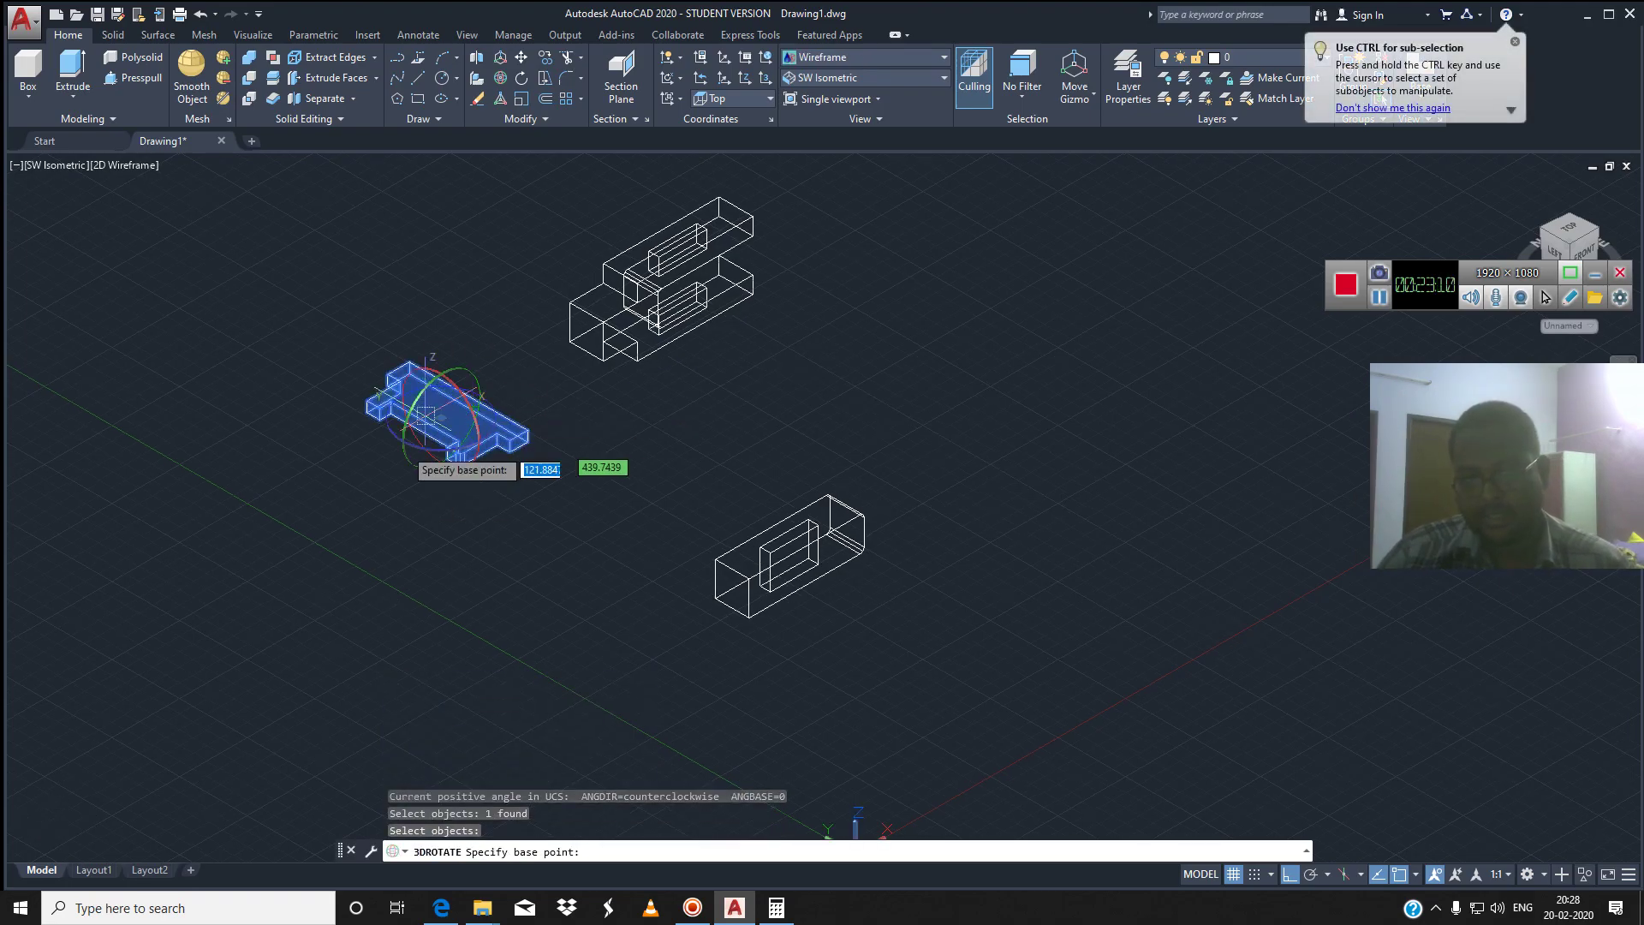
click(410, 433)
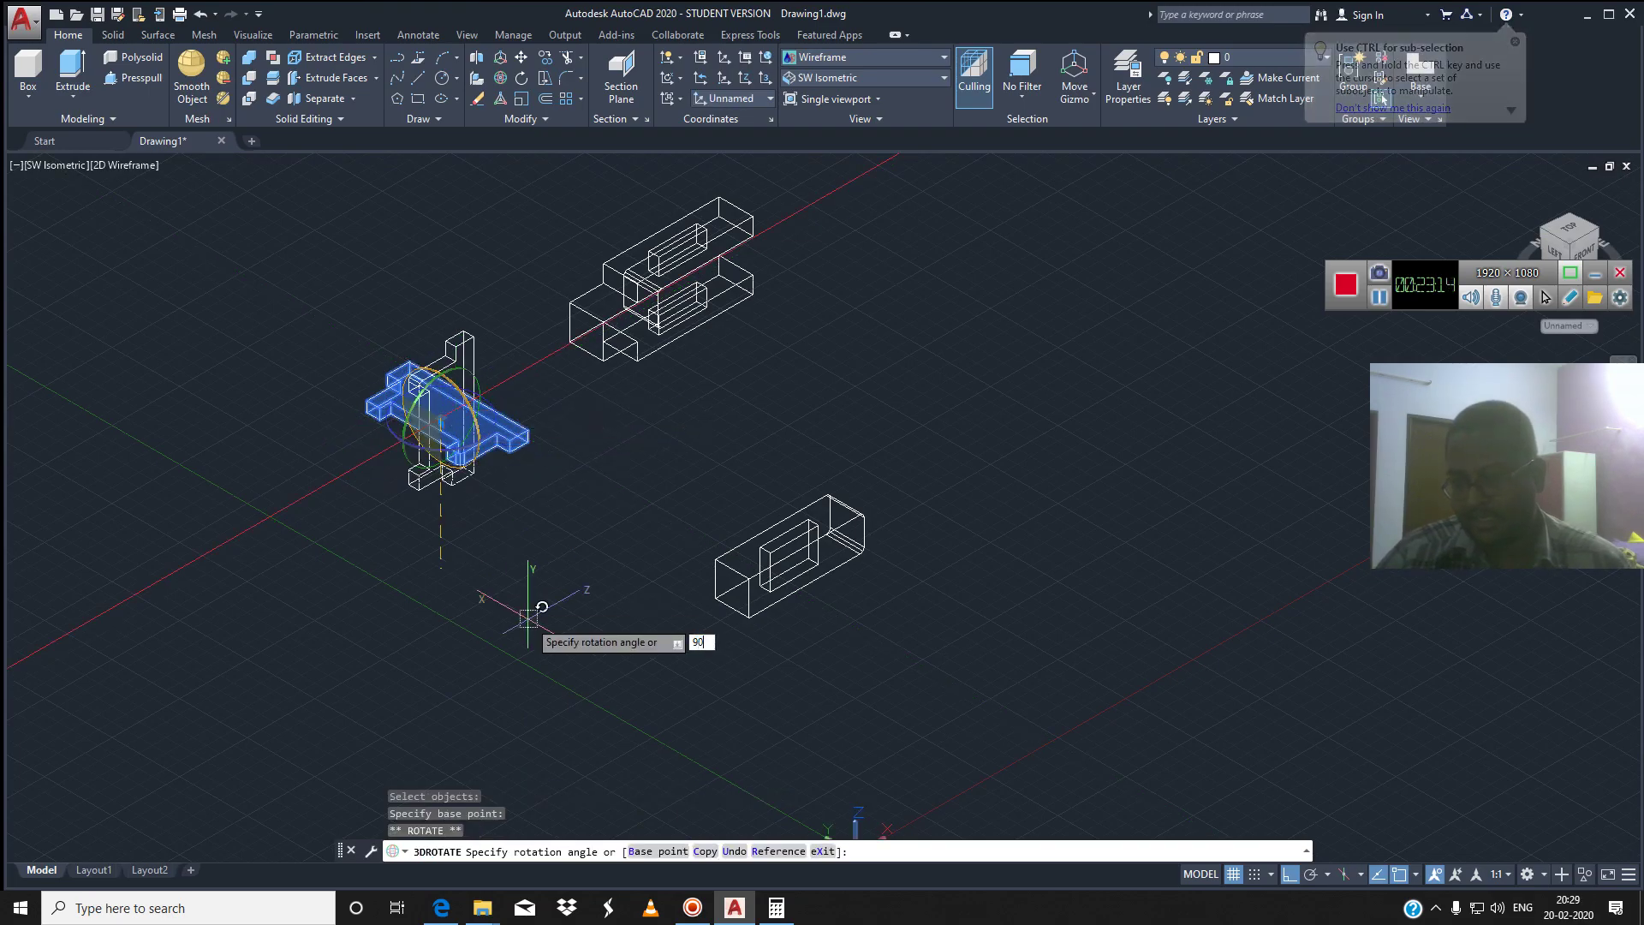
text(90)
key(Return)
text(3DROTAT)
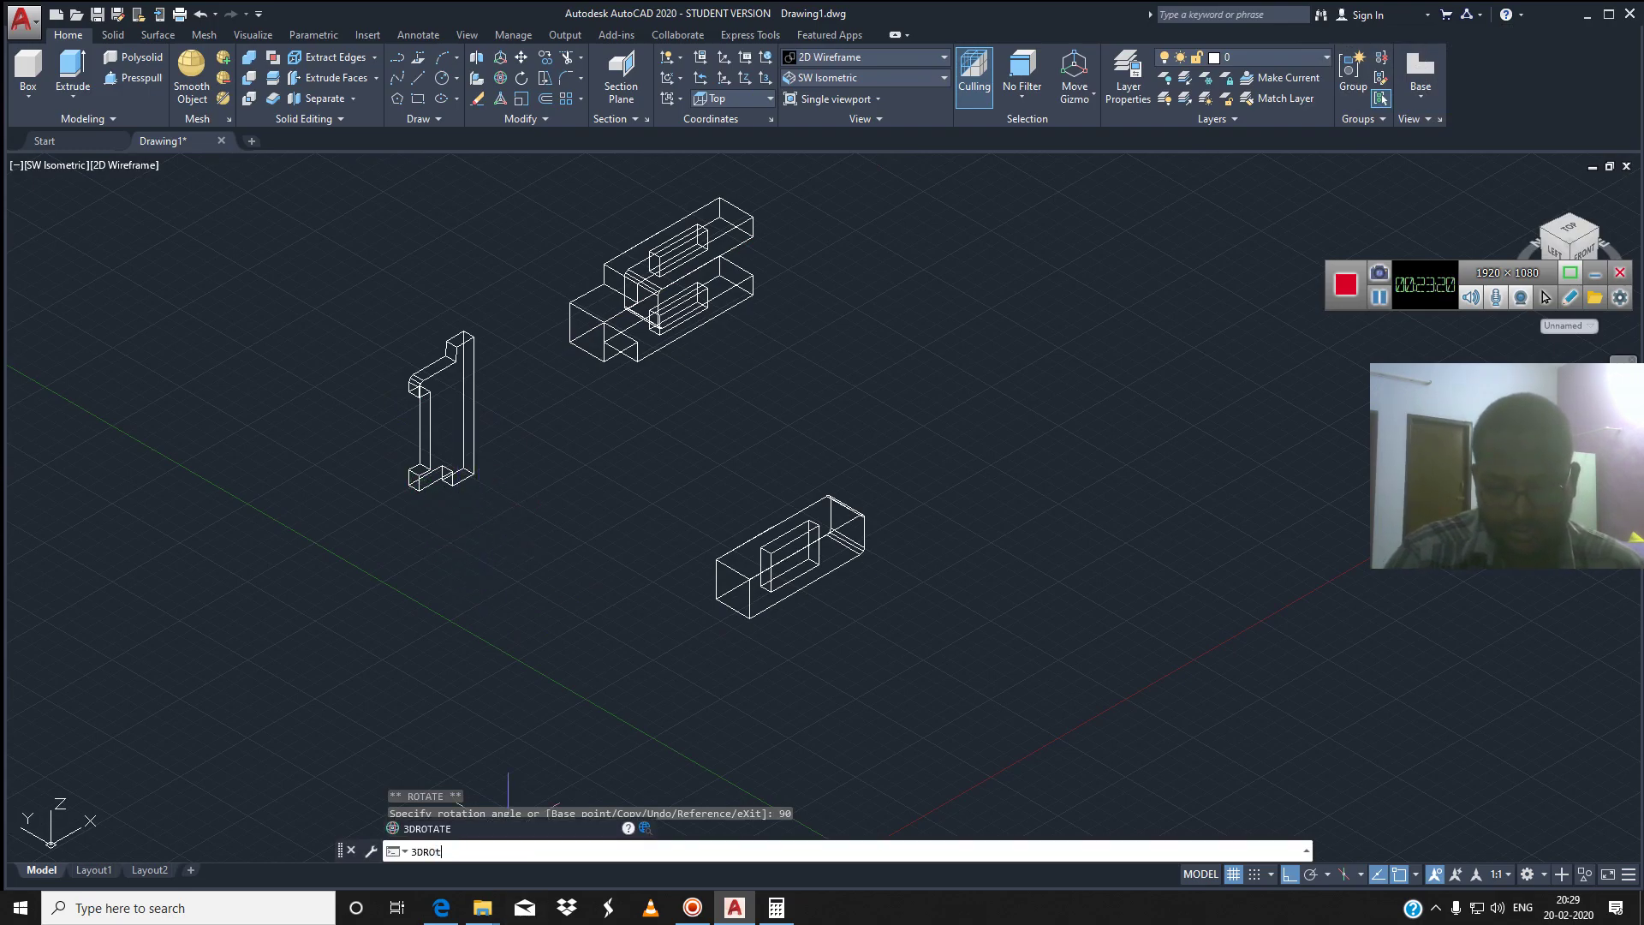
Turn the bracket 180° about the vertical Z axis so its hooked ends face the other way
key(Return)
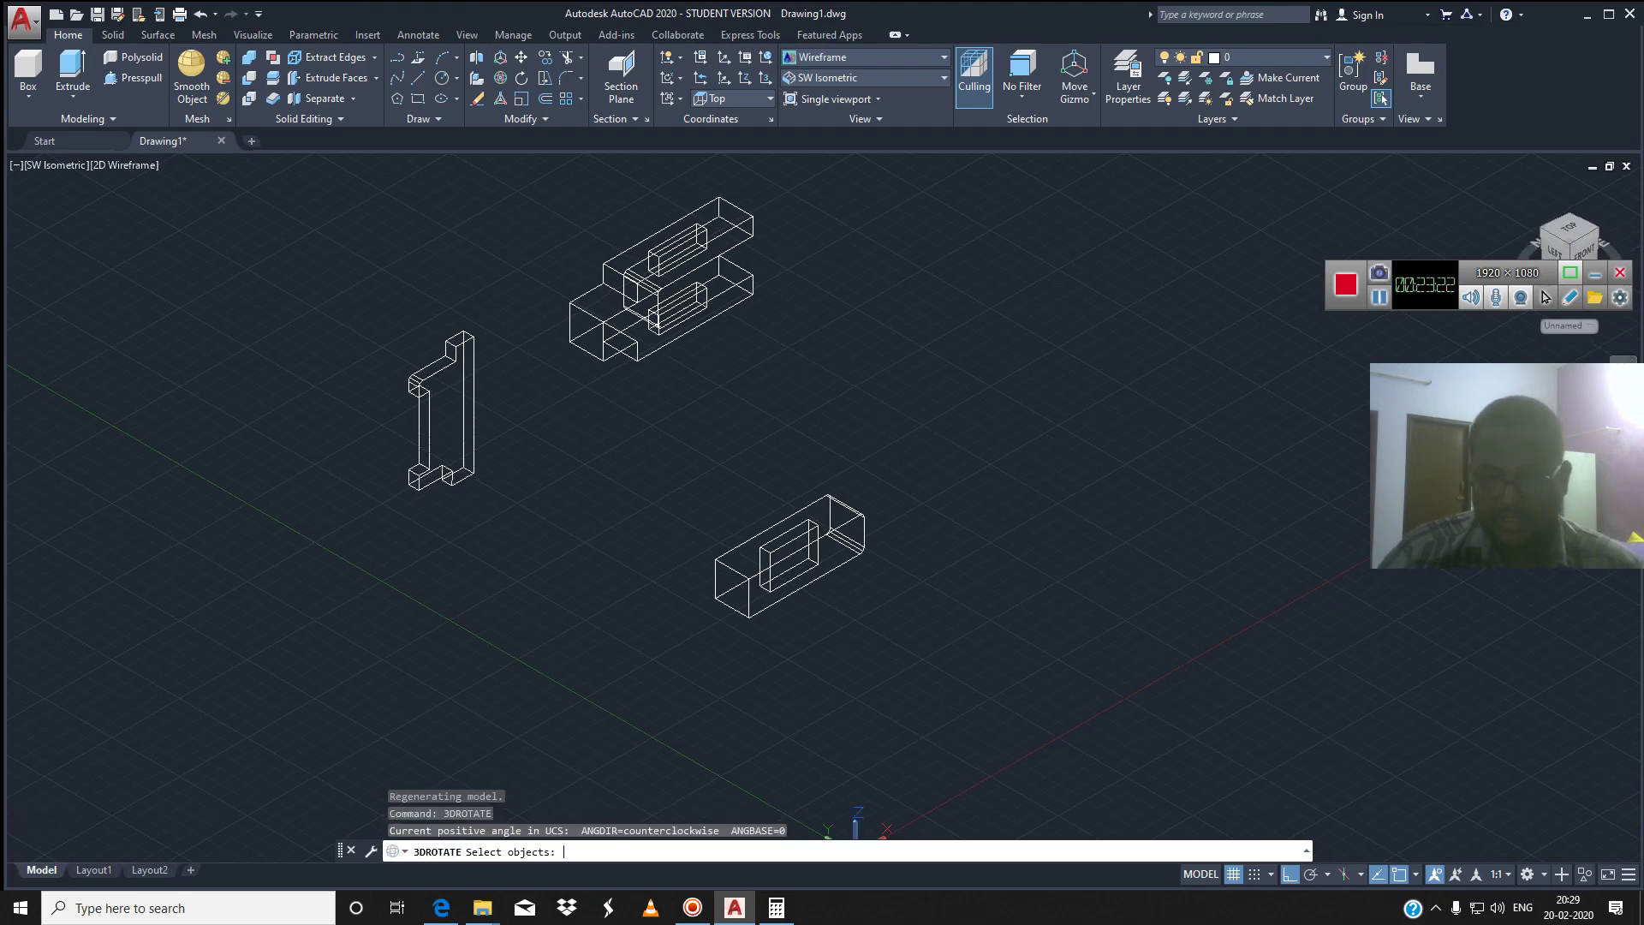
click(436, 408)
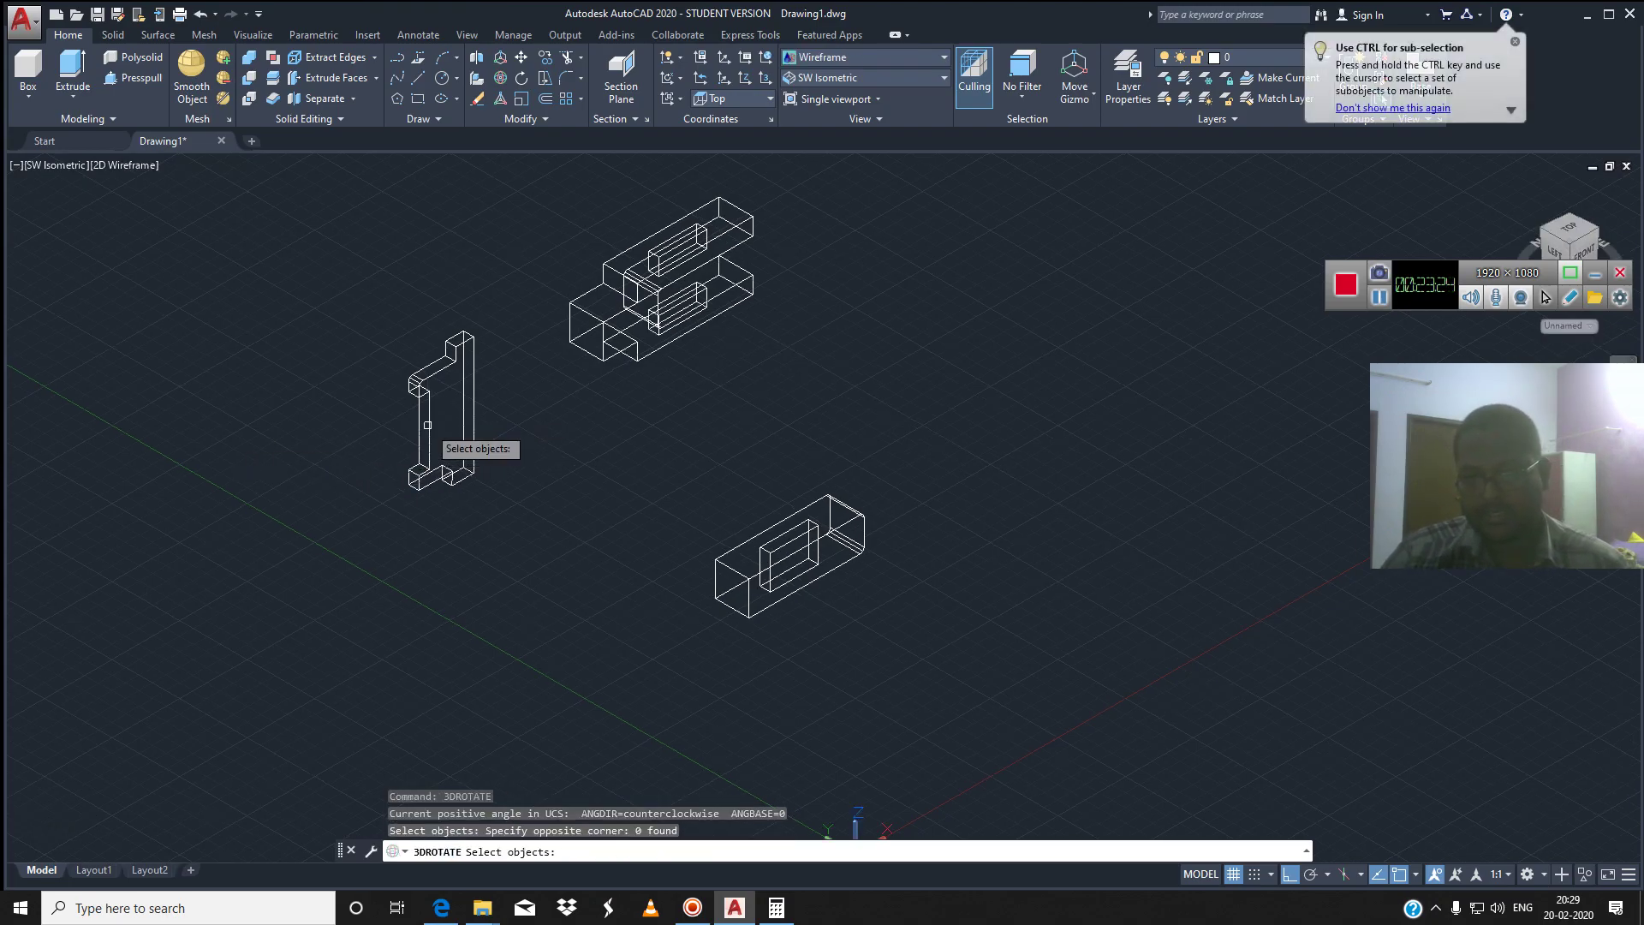
key(Return)
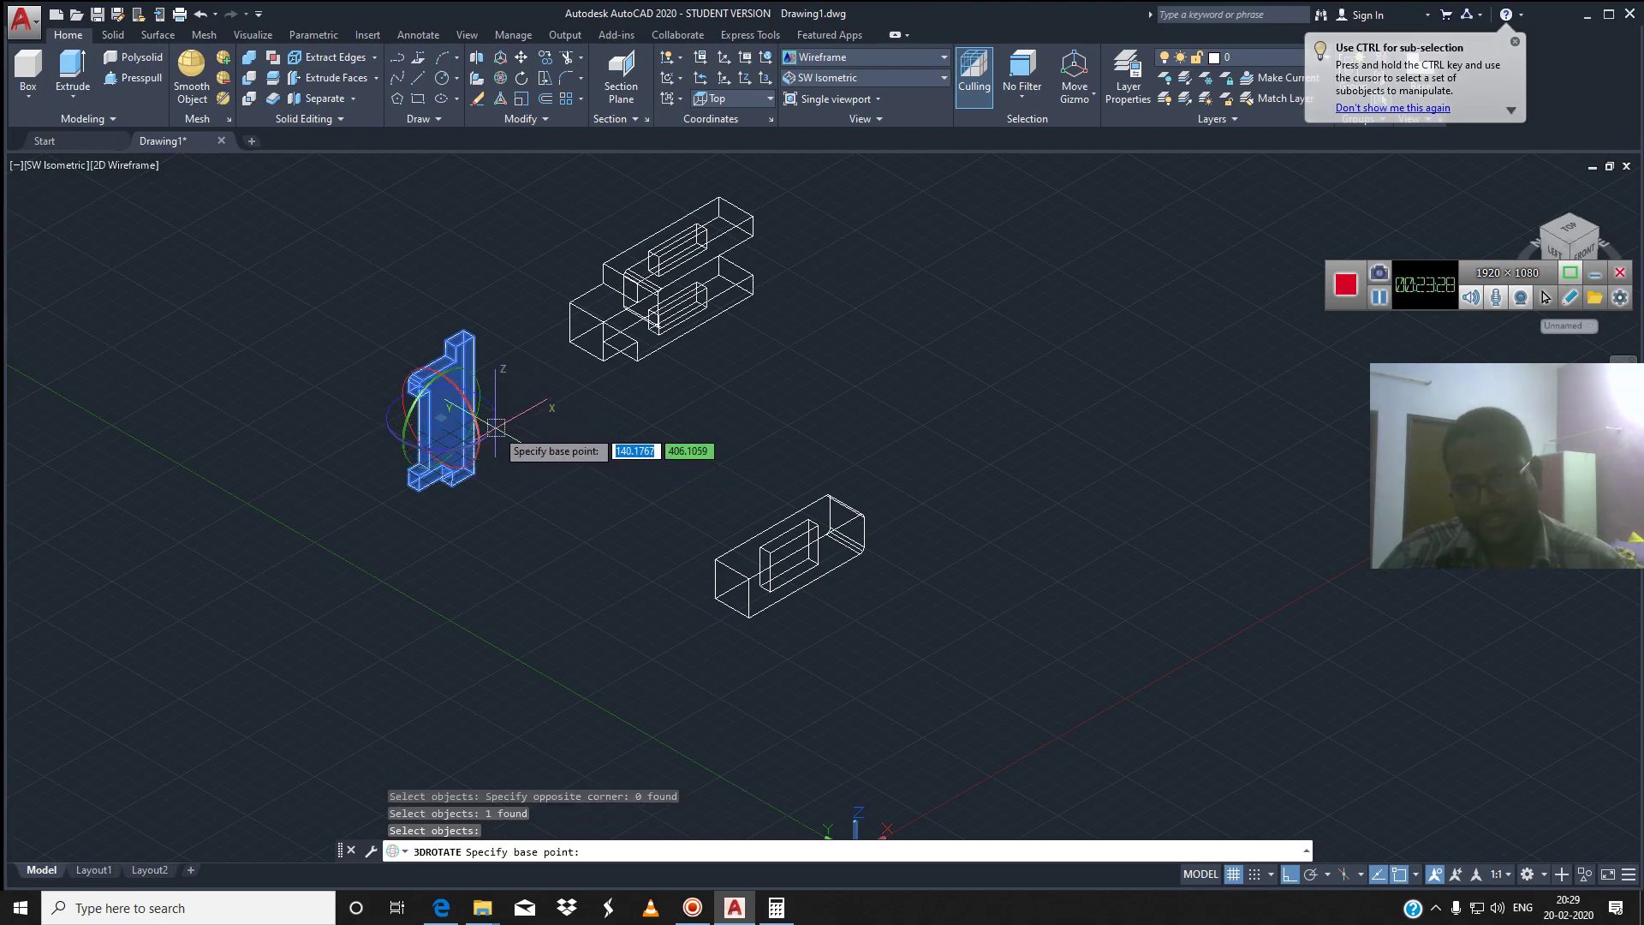
click(486, 399)
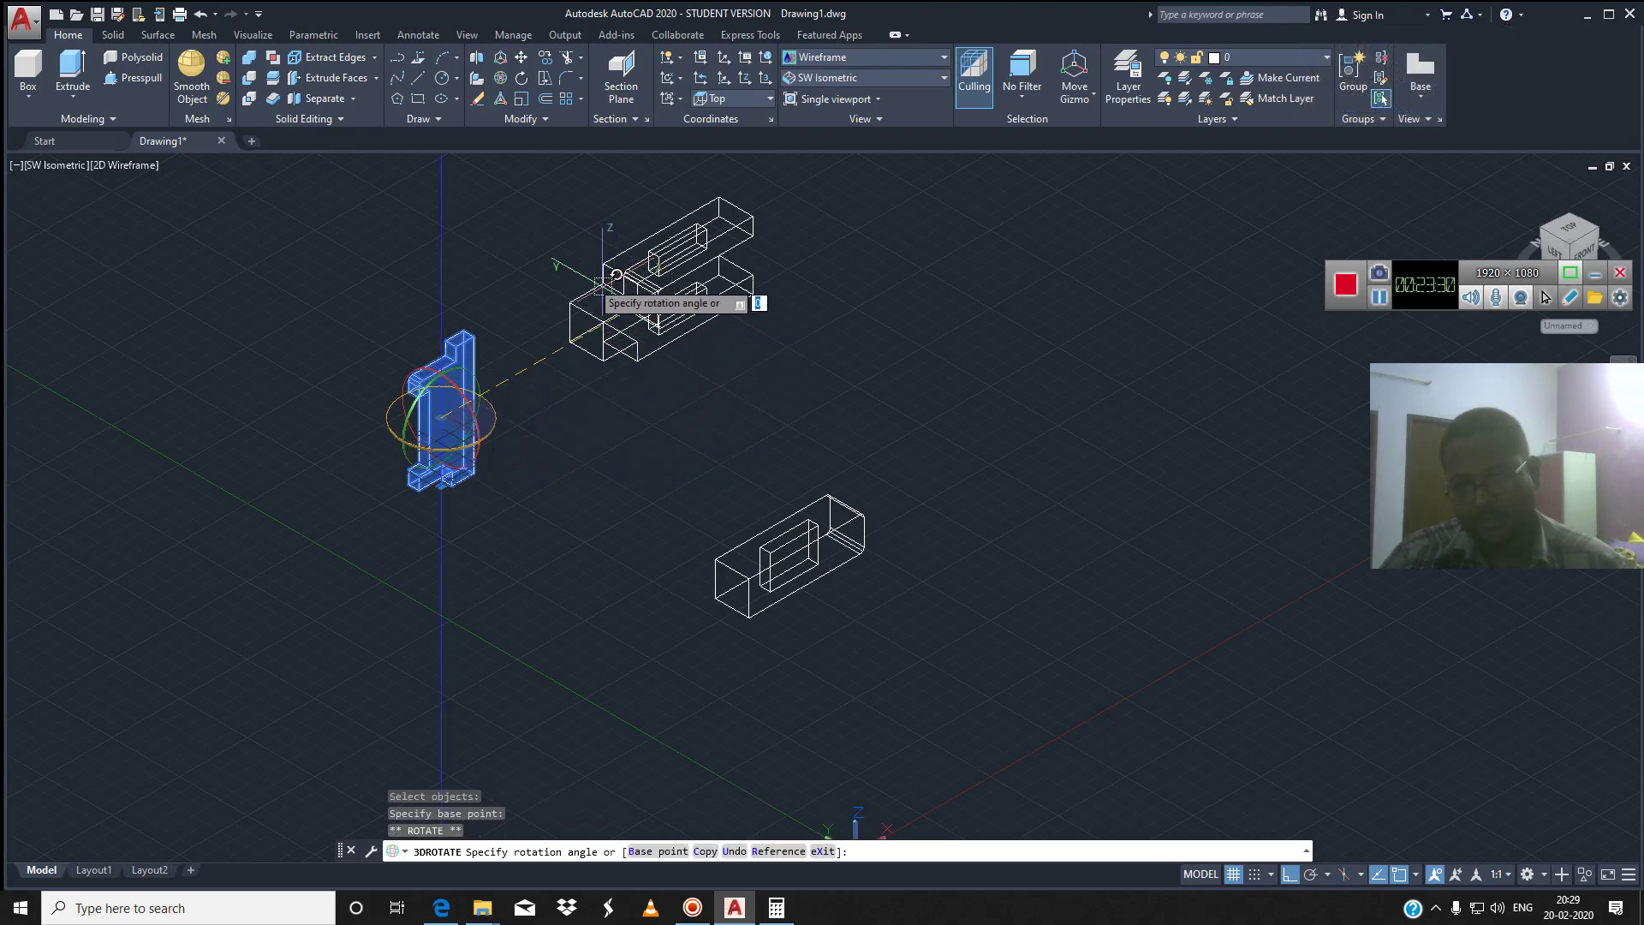
click(316, 463)
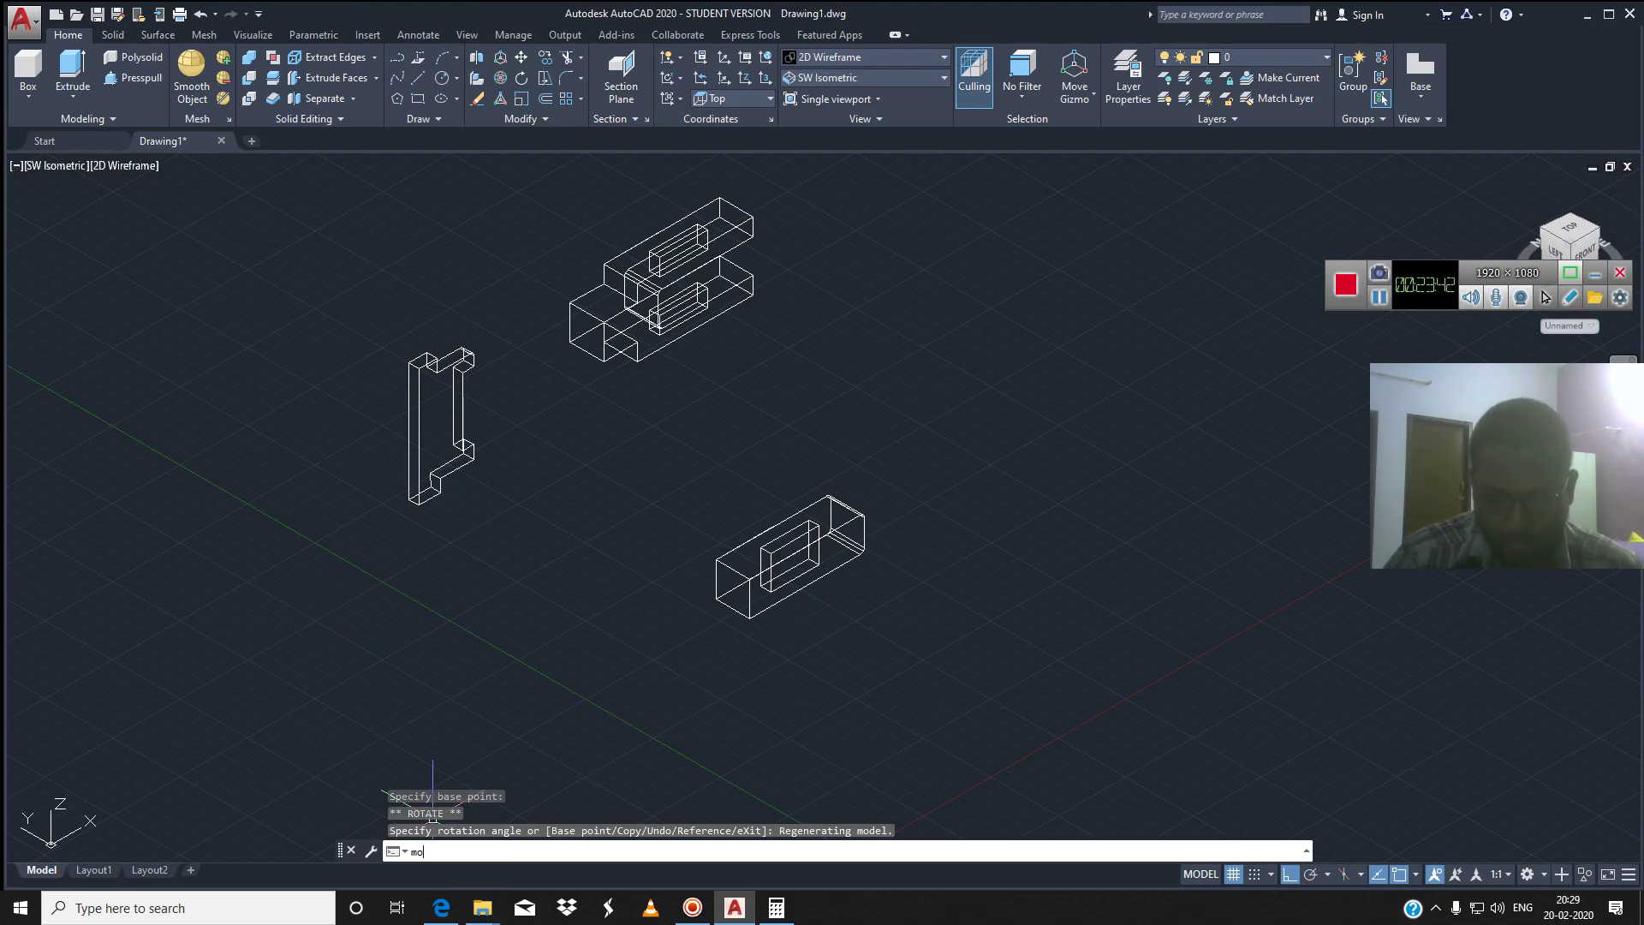
Start moving the bracket-shaped gib, using its corner as the base point
text(ve4)
key(Return)
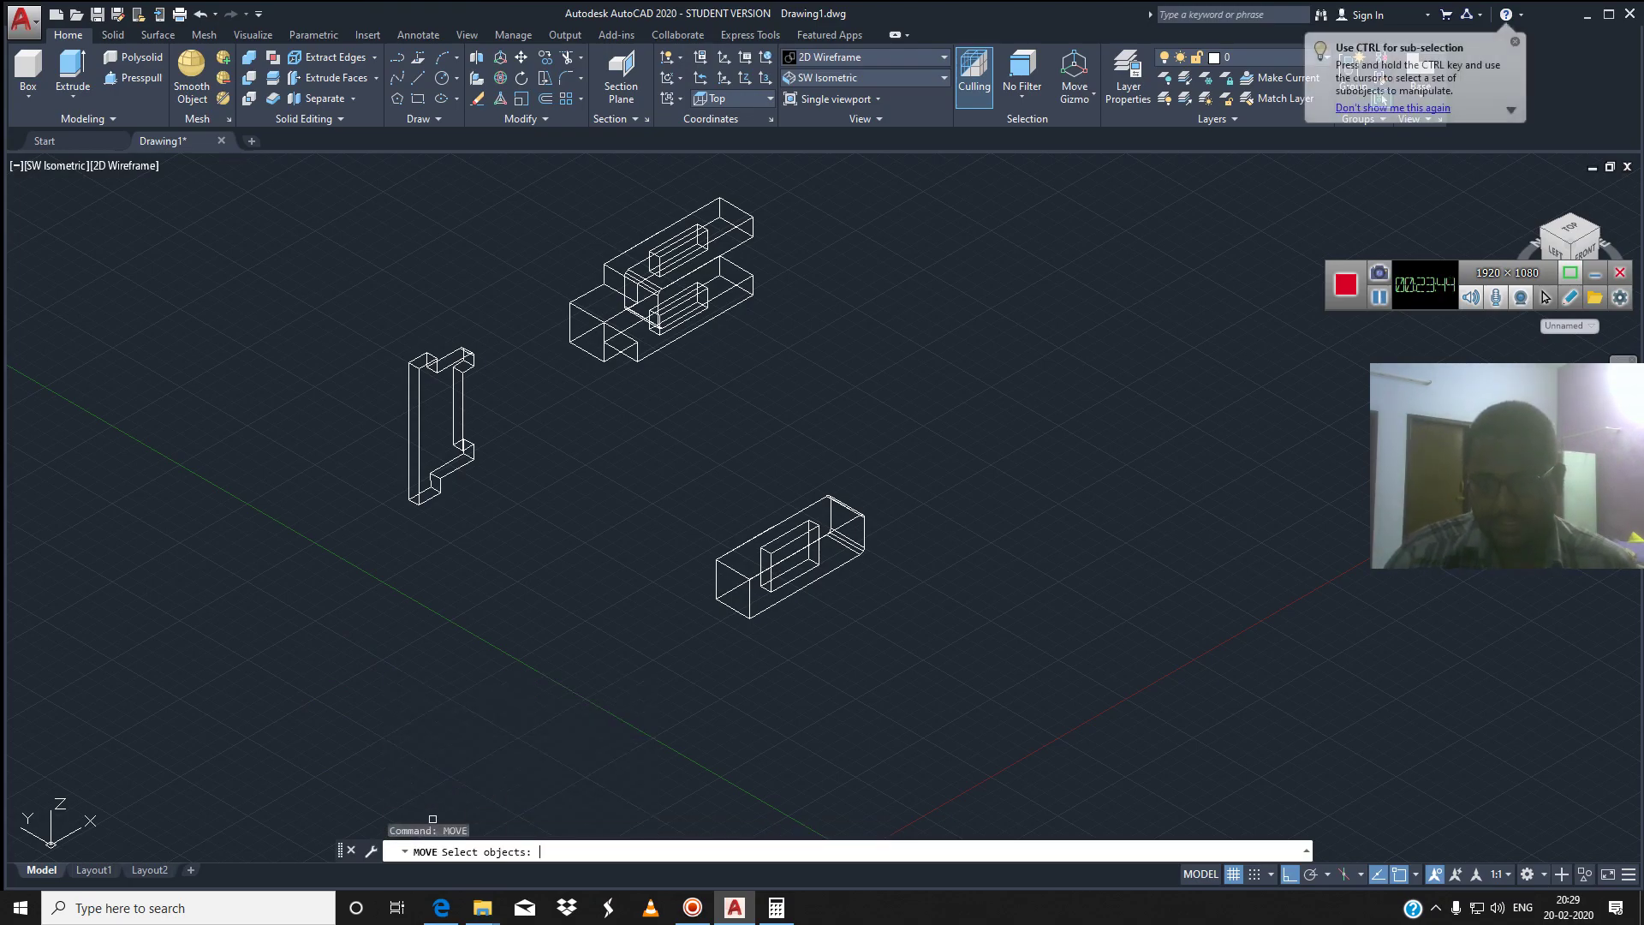
click(447, 447)
key(Return)
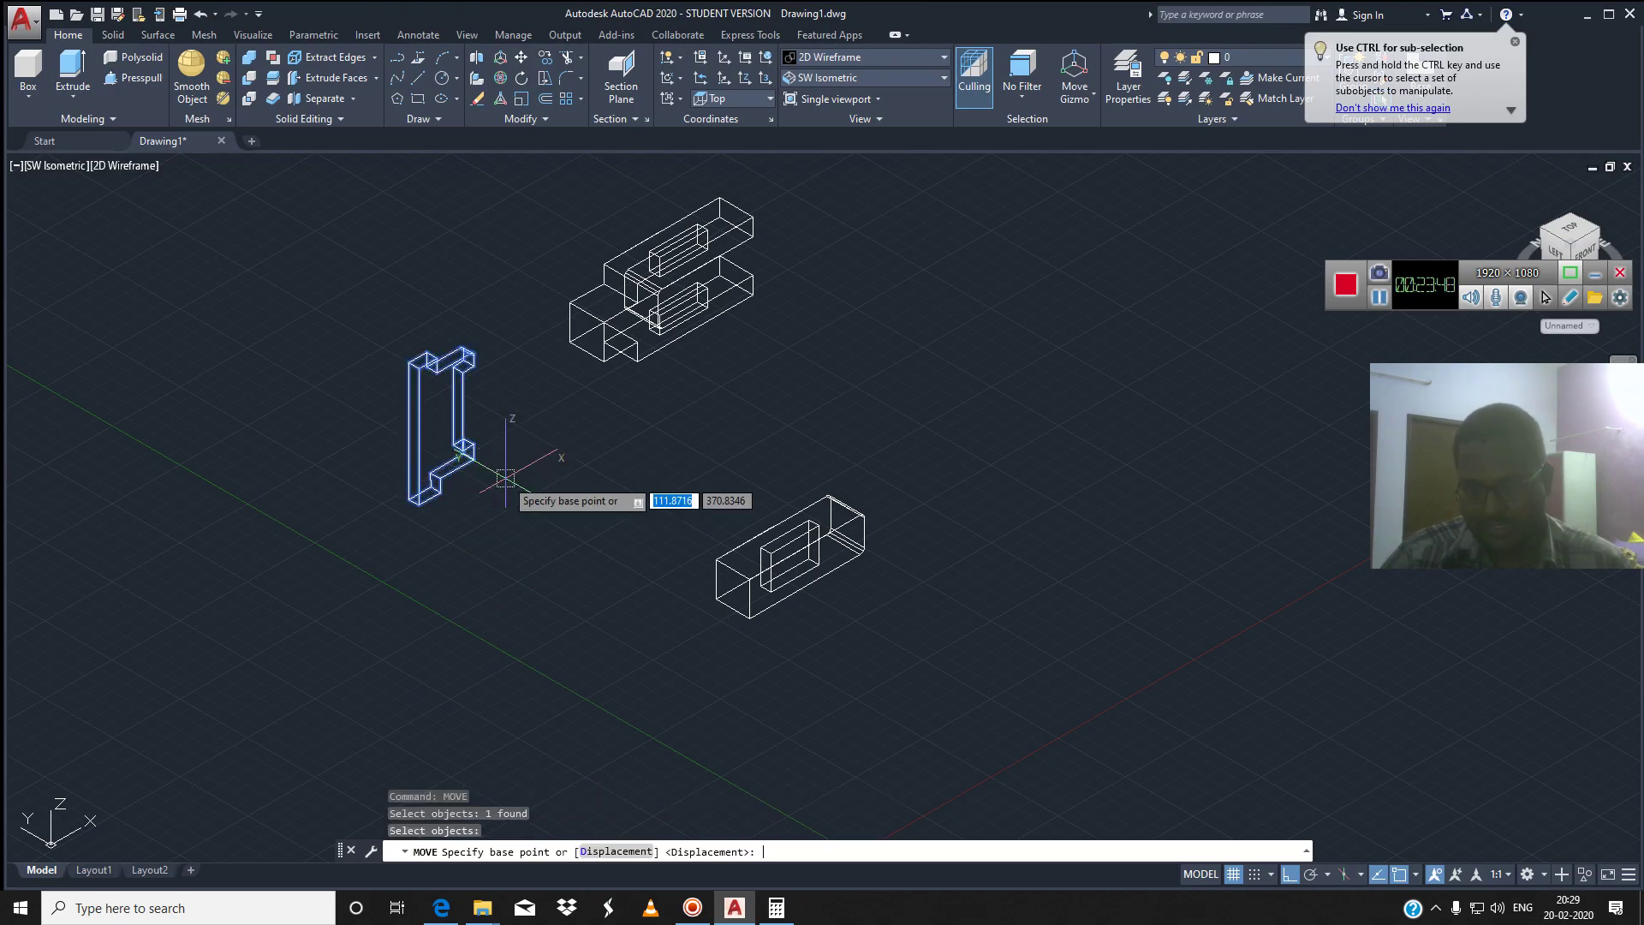
scroll(409, 498, up, 5)
scroll(409, 499, up, 2)
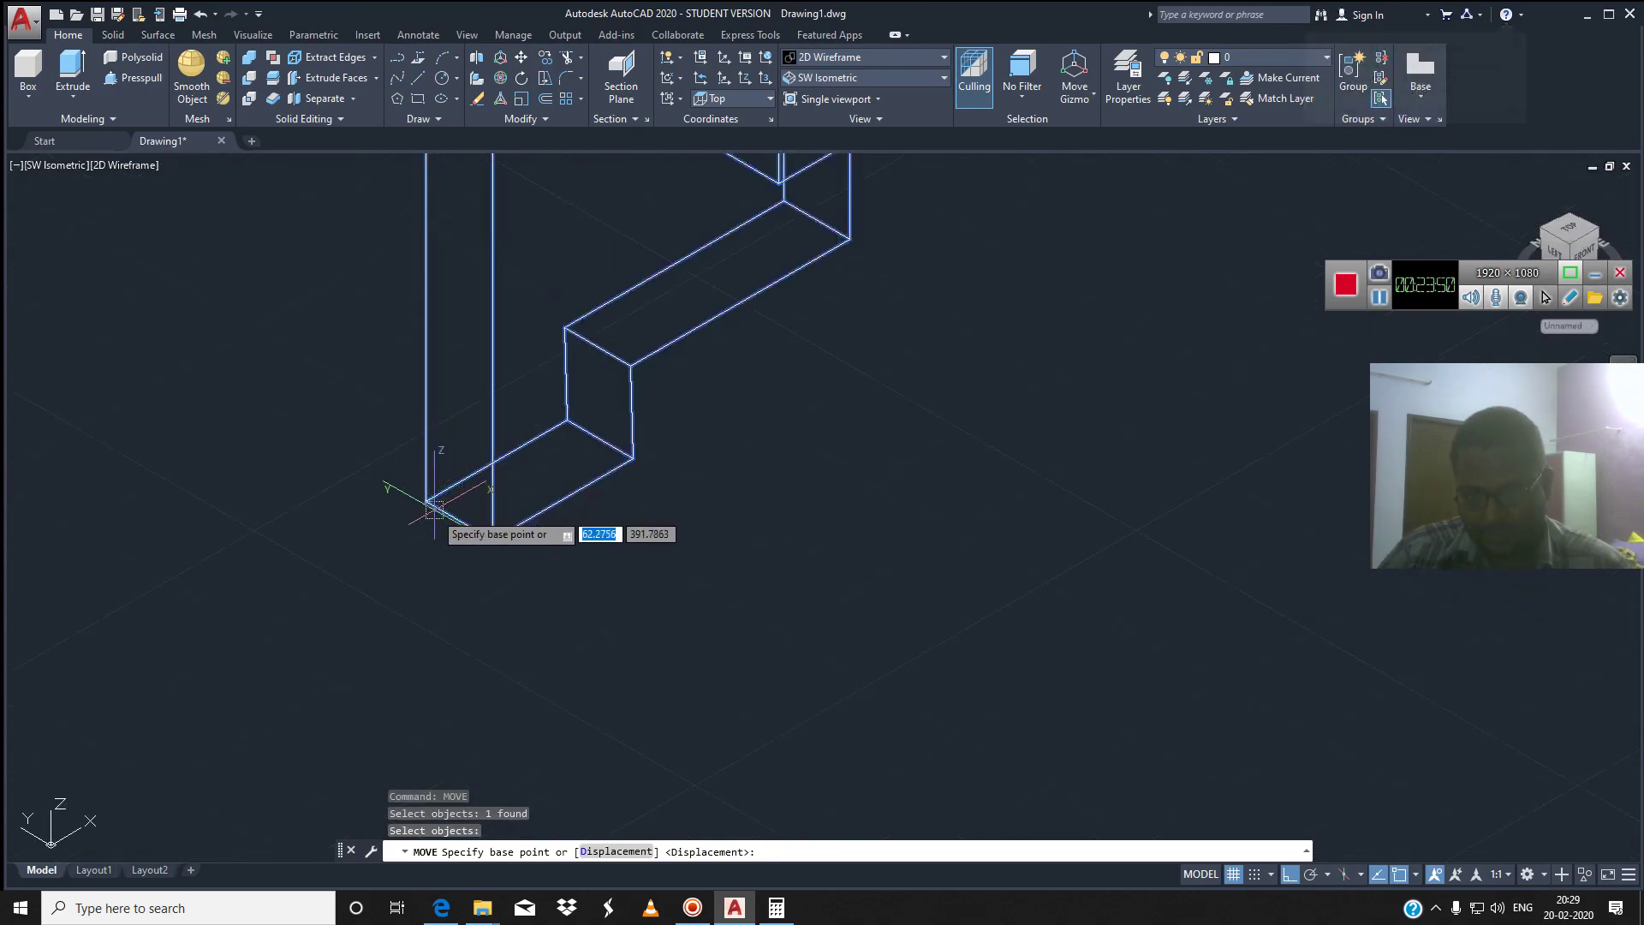
scroll(428, 492, up, 2)
scroll(441, 522, up, 2)
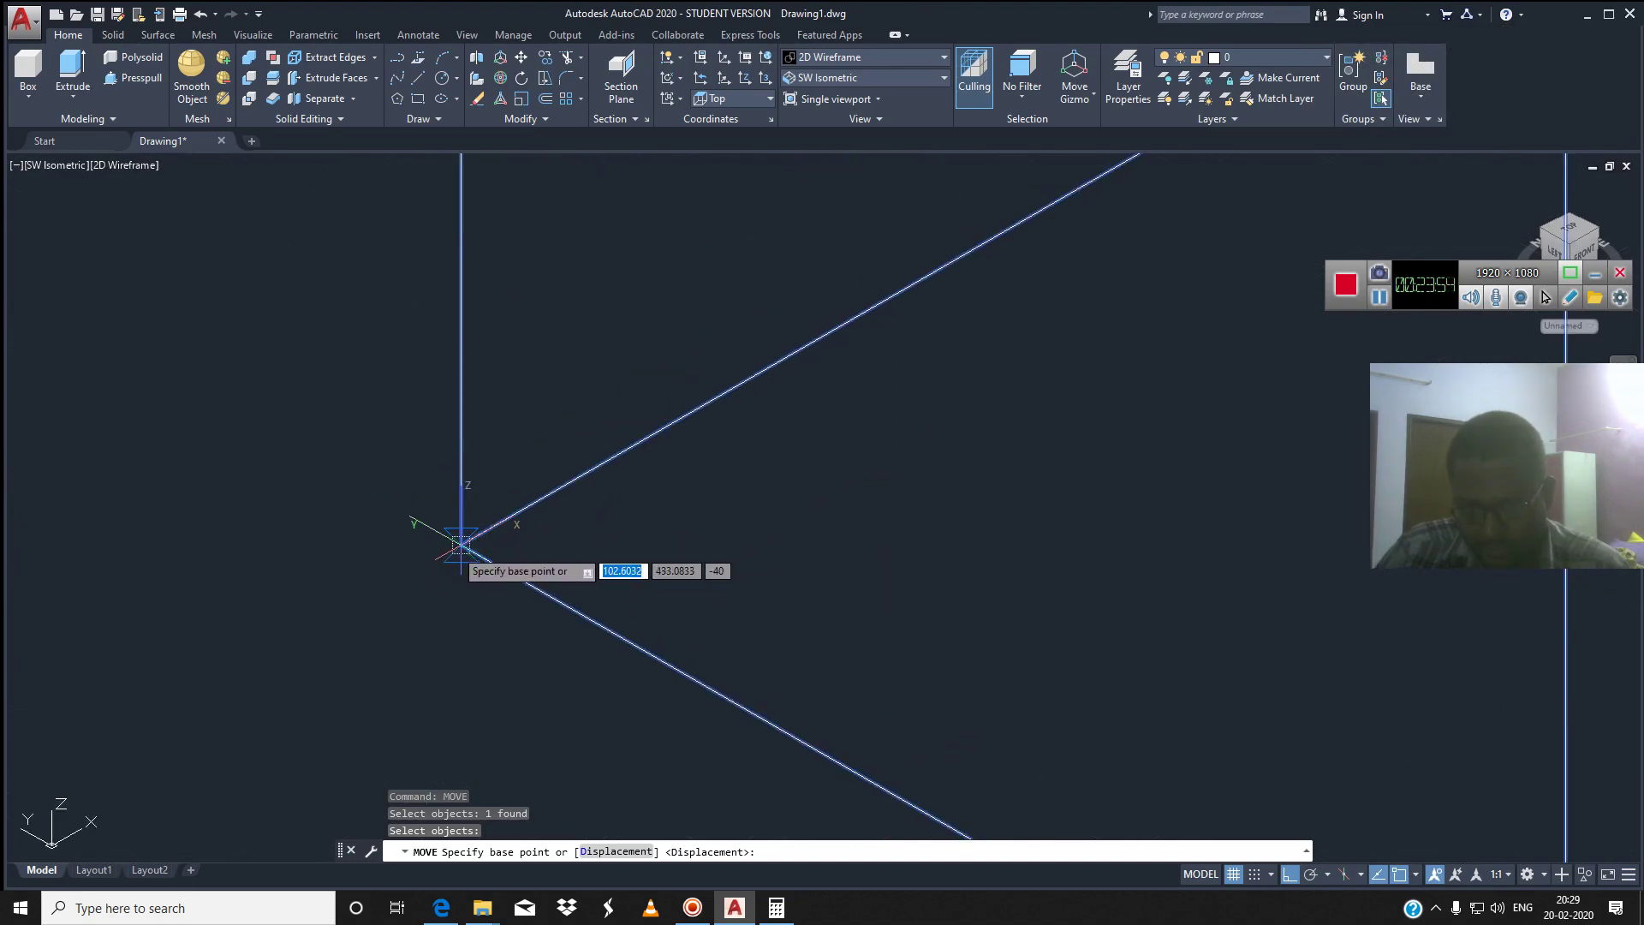
middle_drag(461, 543, 599, 479)
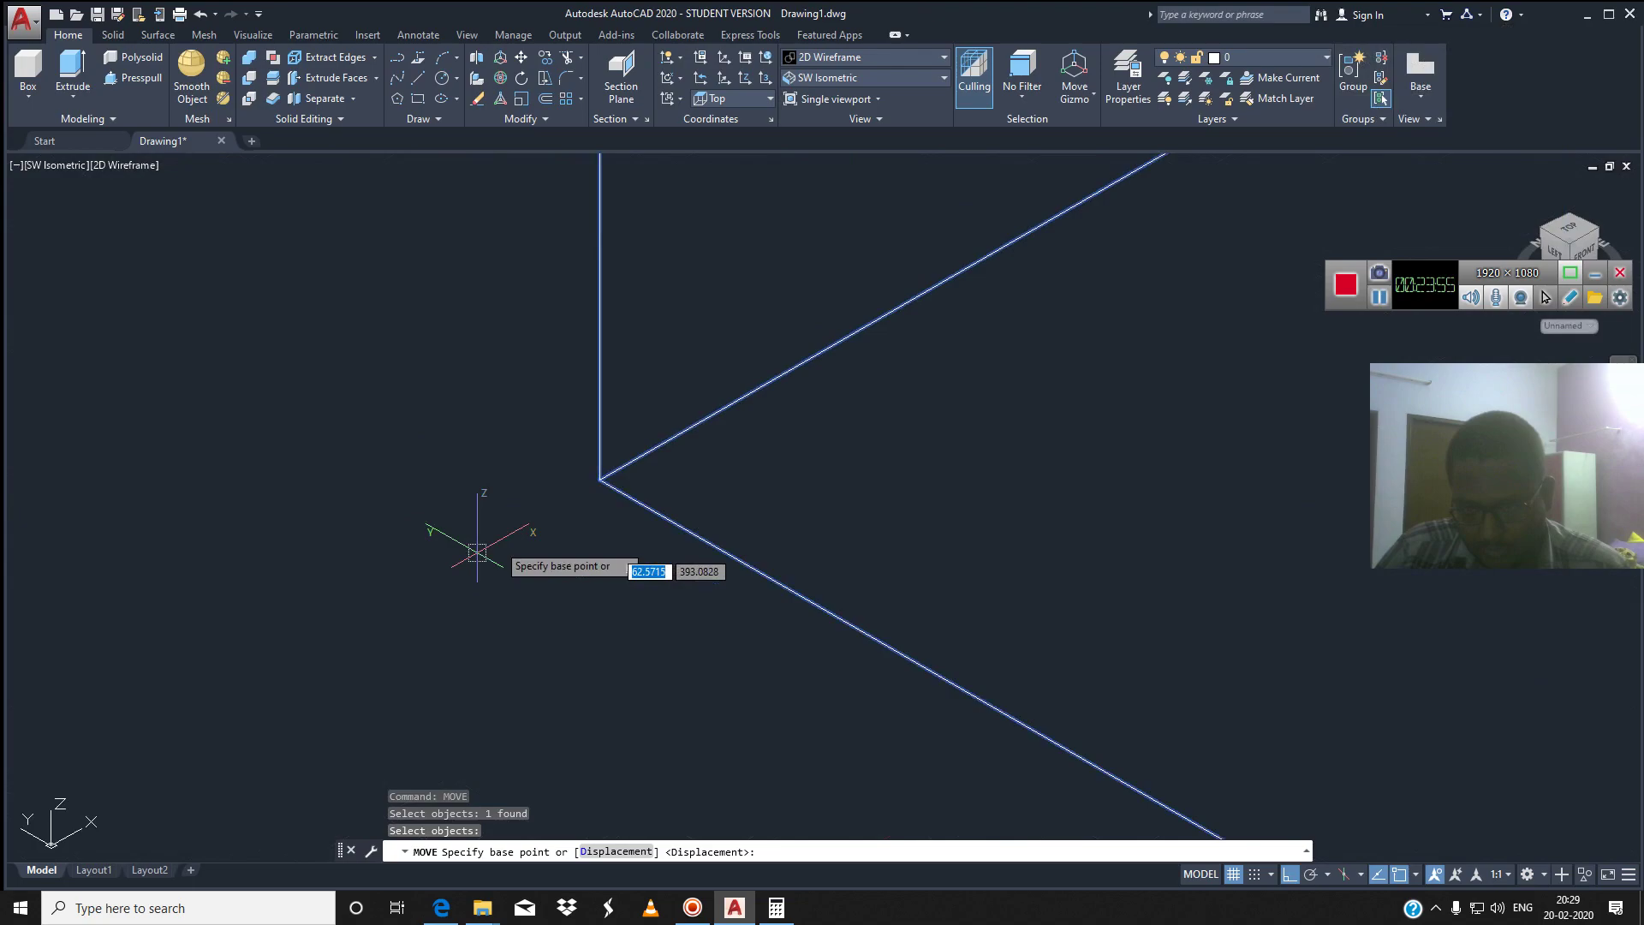
click(600, 480)
Place the gib's corner onto the slotted box's corner
scroll(599, 484, down, 2)
scroll(599, 488, down, 2)
scroll(628, 519, down, 1)
scroll(628, 519, down, 3)
scroll(938, 540, up, 3)
scroll(857, 540, up, 3)
middle_drag(806, 531, 597, 338)
scroll(378, 367, down, 3)
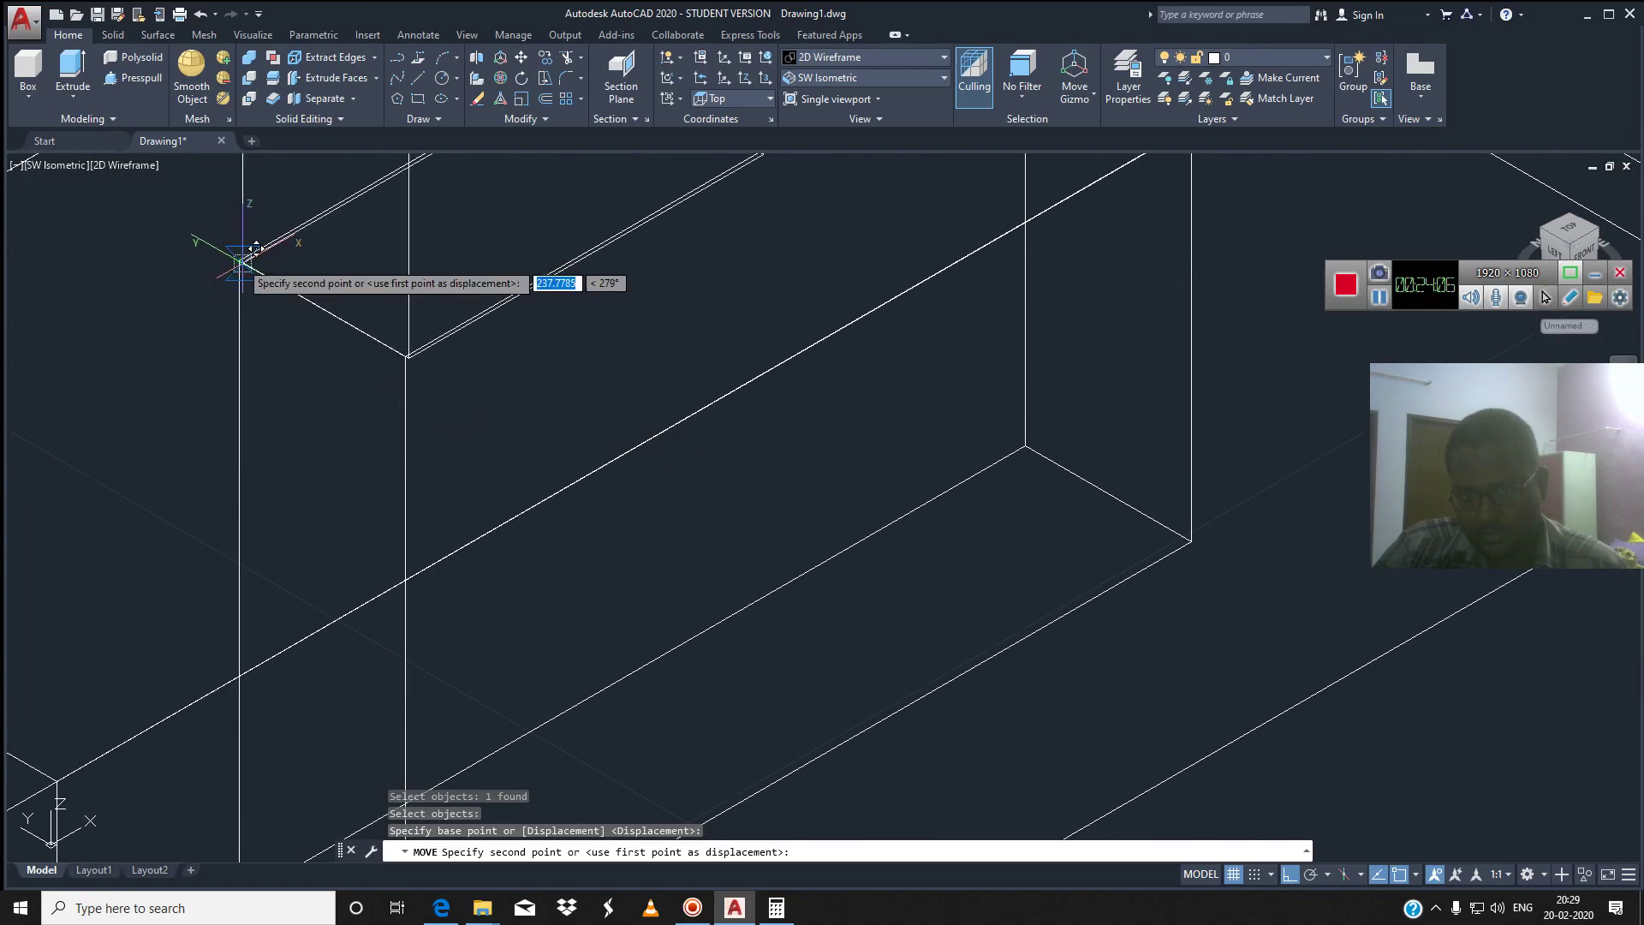
scroll(246, 250, up, 5)
middle_drag(246, 250, 470, 544)
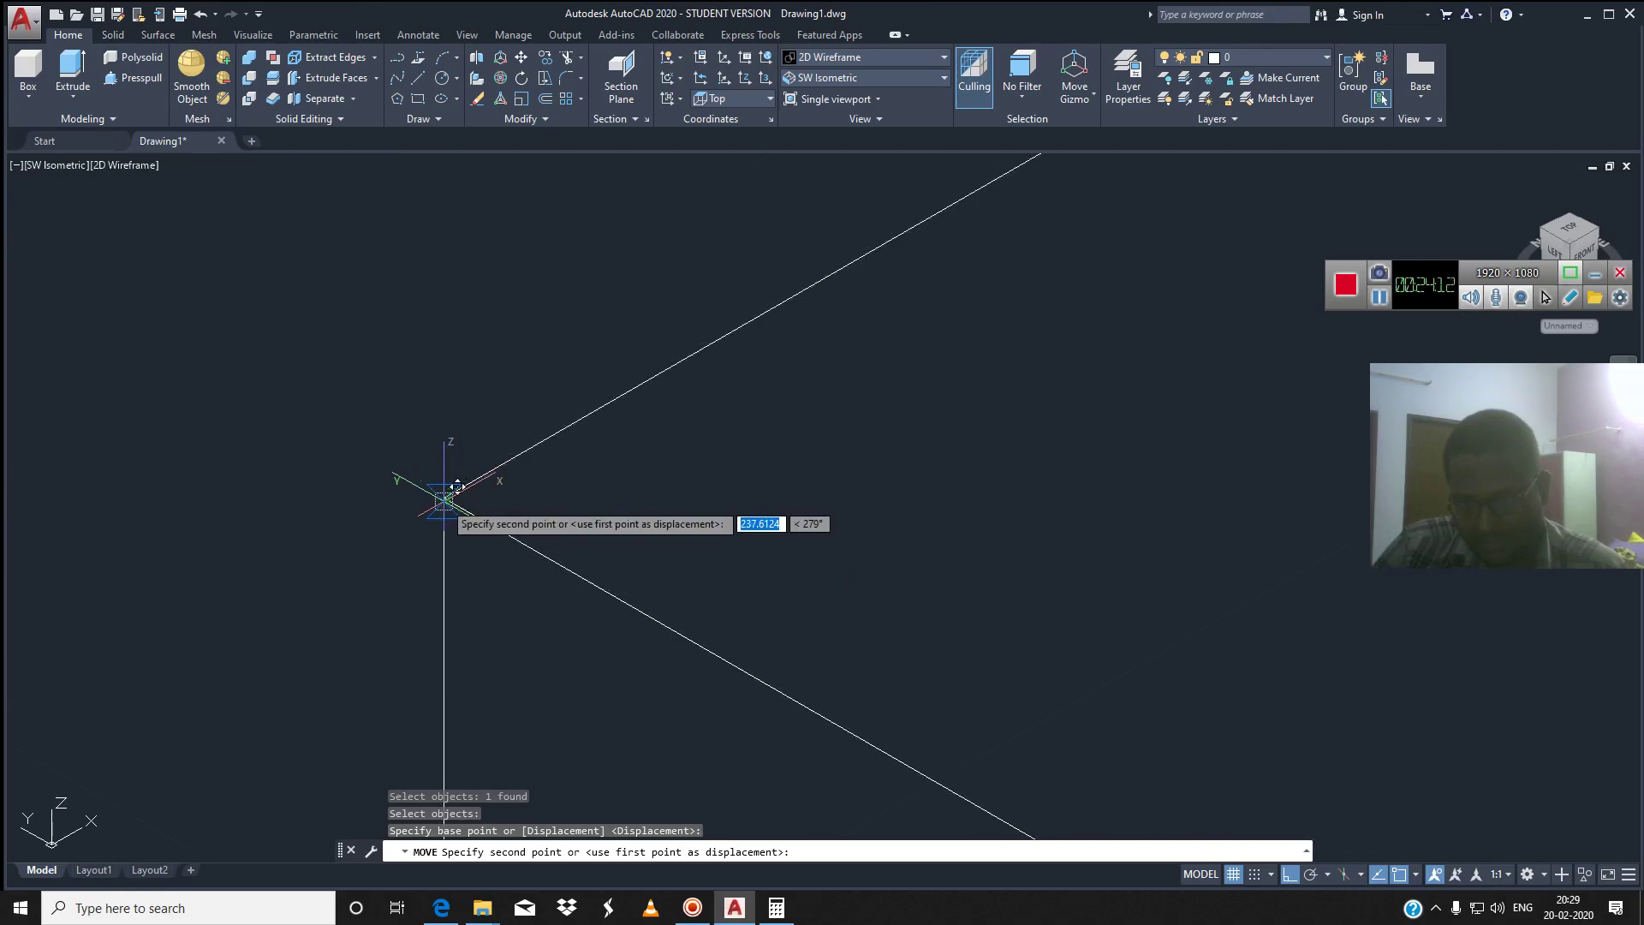
scroll(454, 485, down, 3)
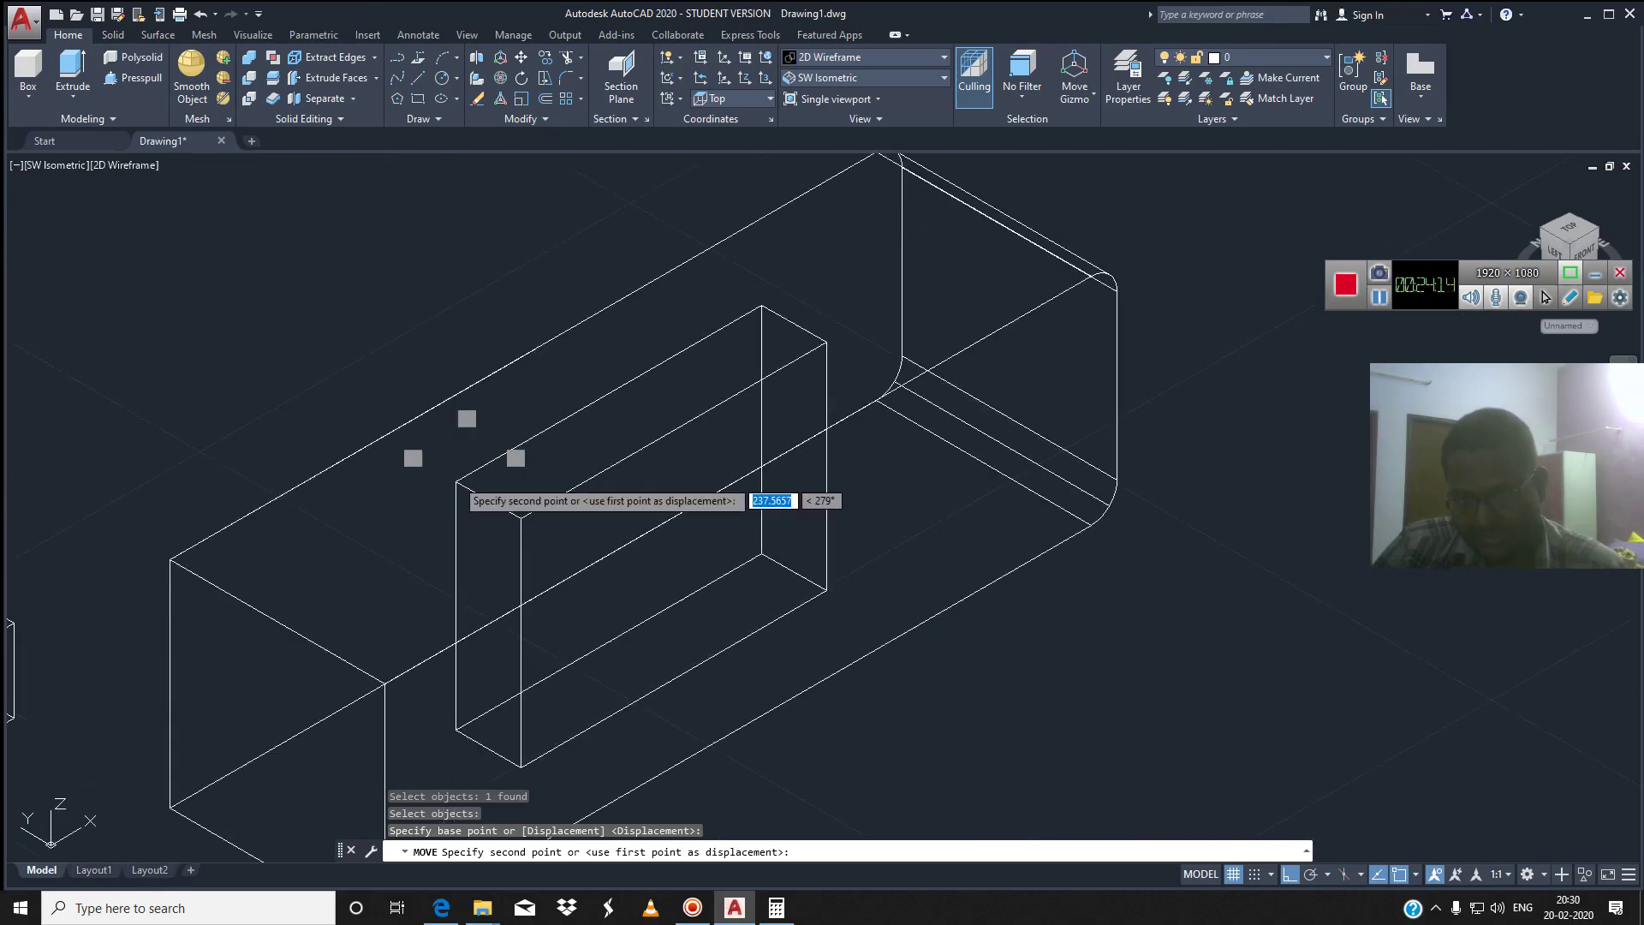
scroll(471, 458, down, 3)
click(707, 569)
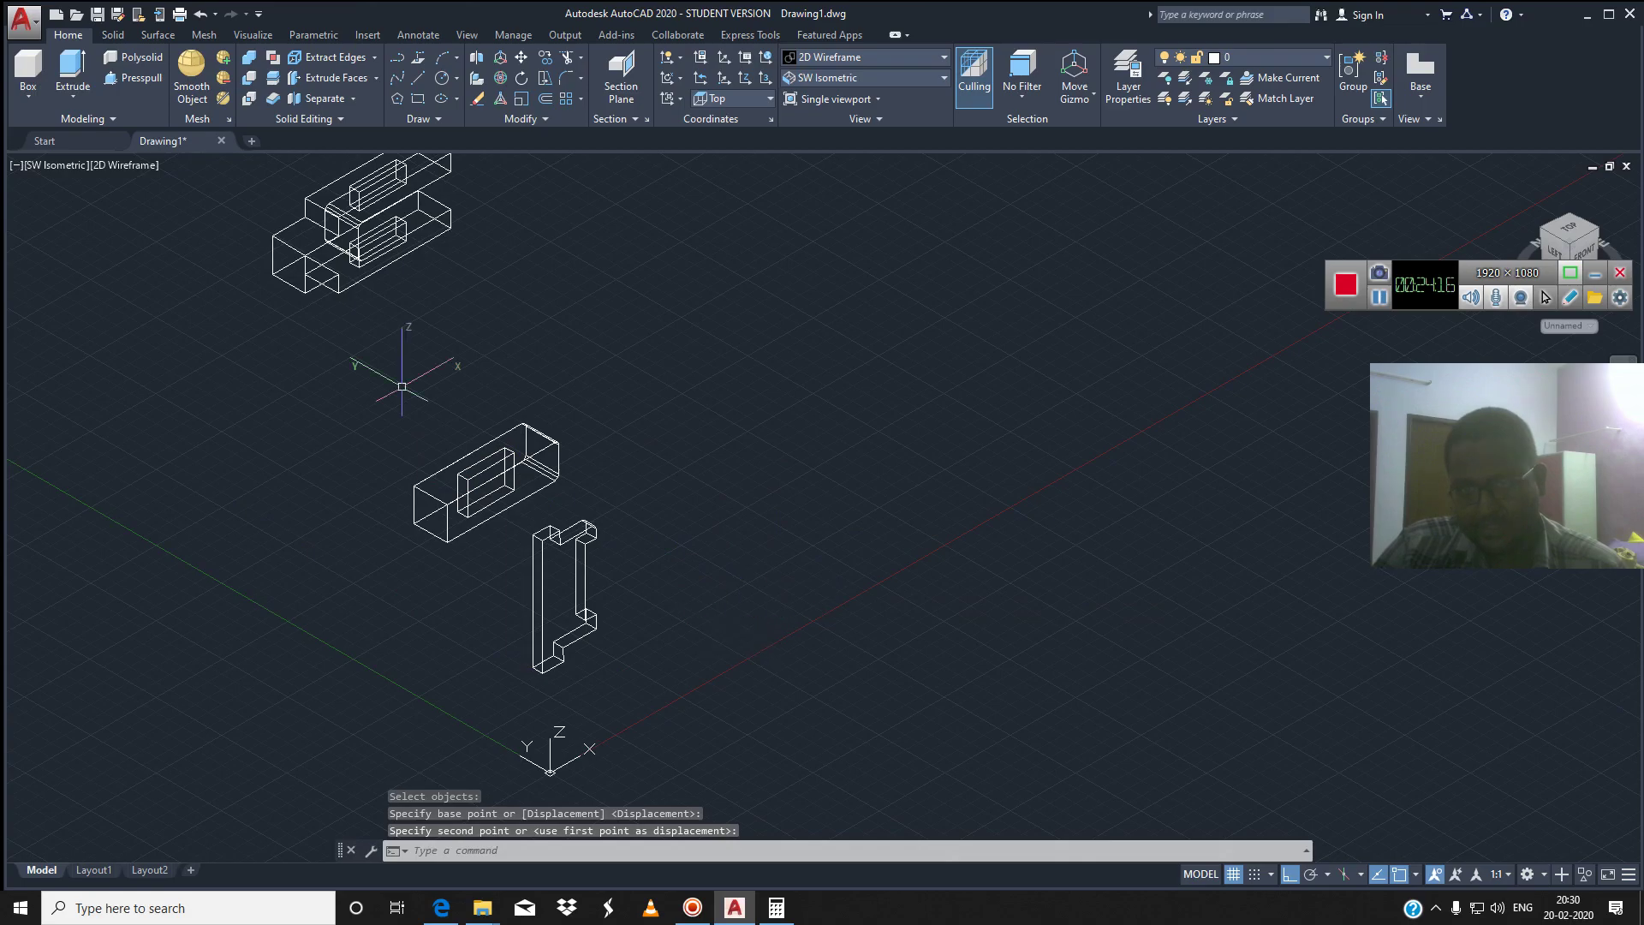
text(l)
key(Return)
Zoom, pan and orbit around the box corner, then return to the southwest isometric view
scroll(441, 454, up, 3)
scroll(437, 402, up, 3)
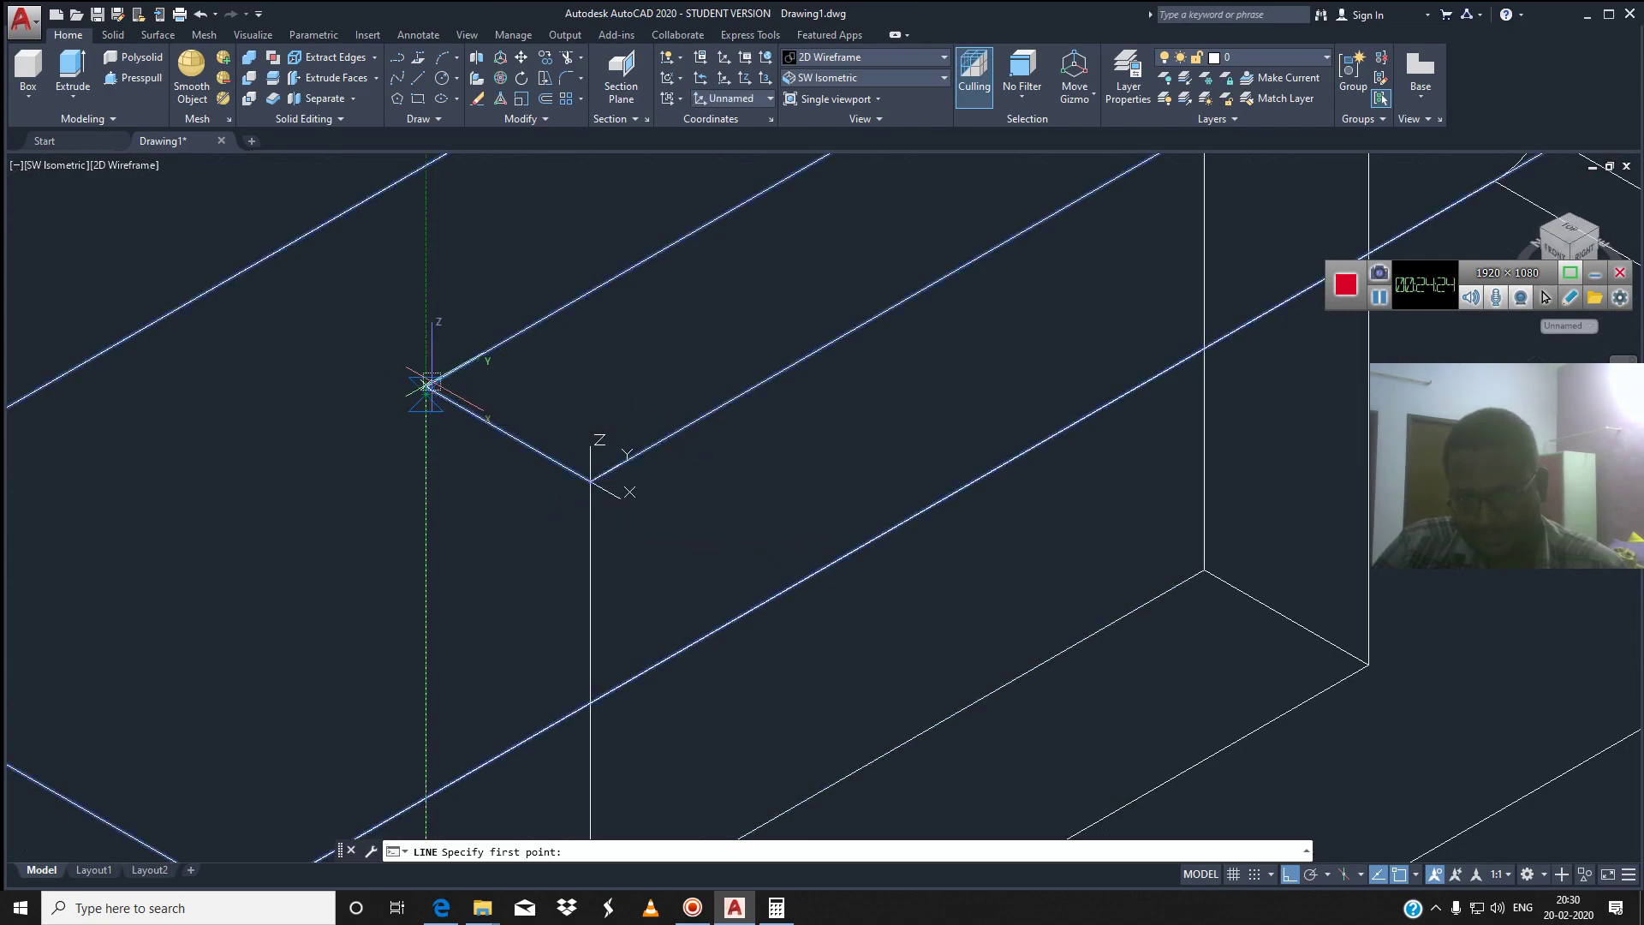
scroll(432, 387, up, 3)
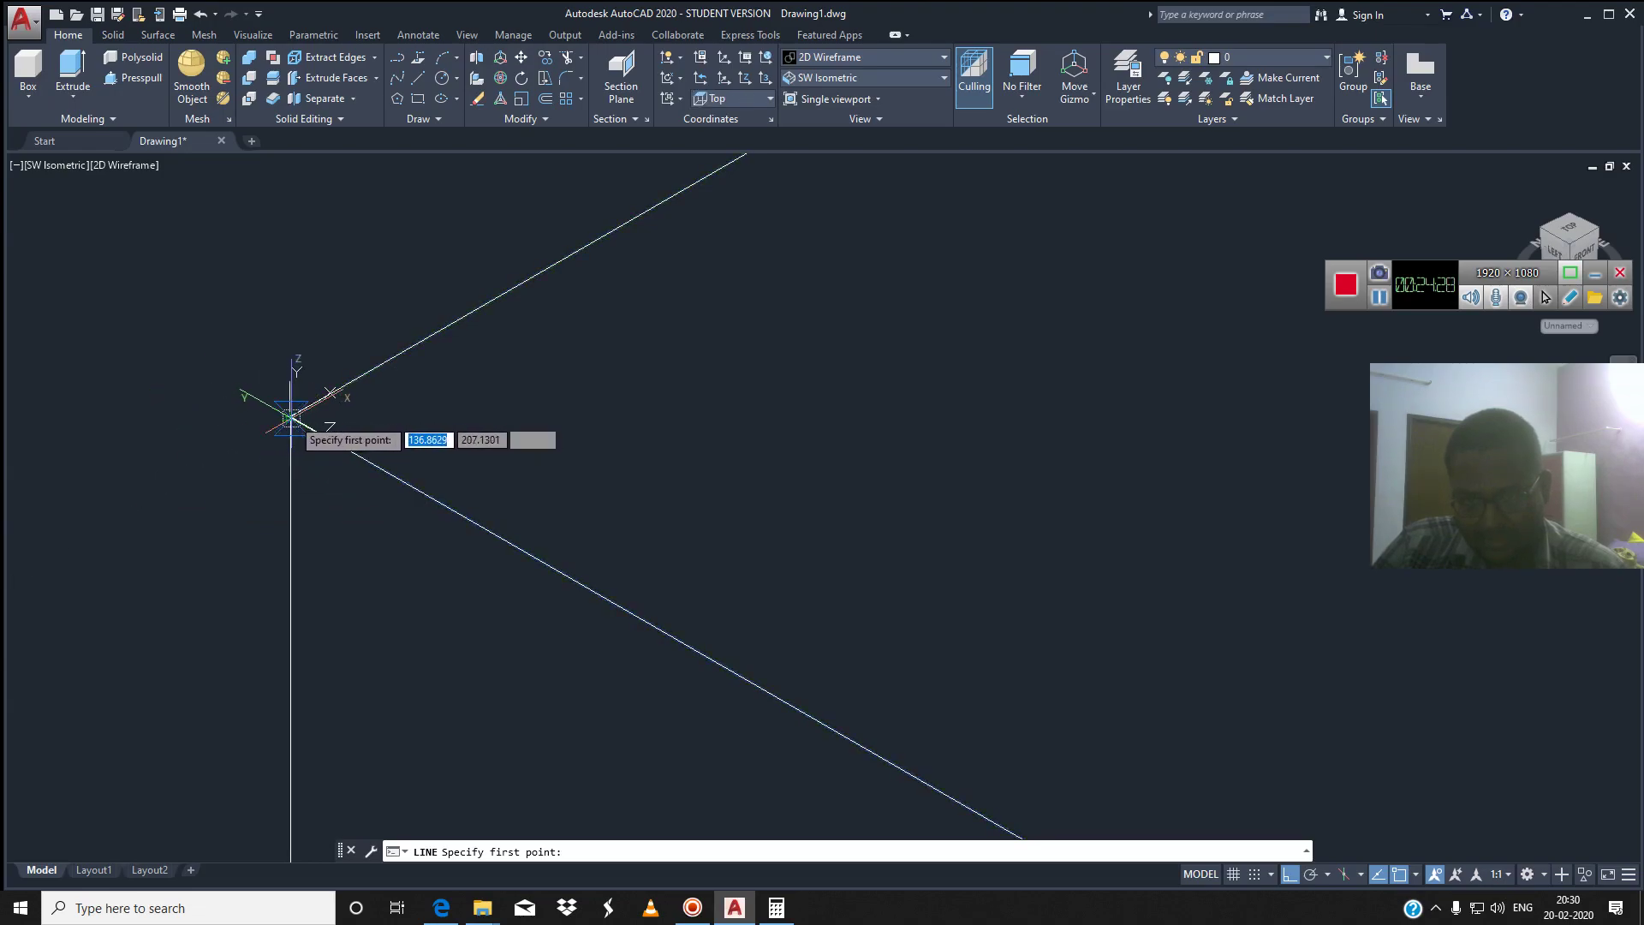
middle_drag(291, 418, 292, 317)
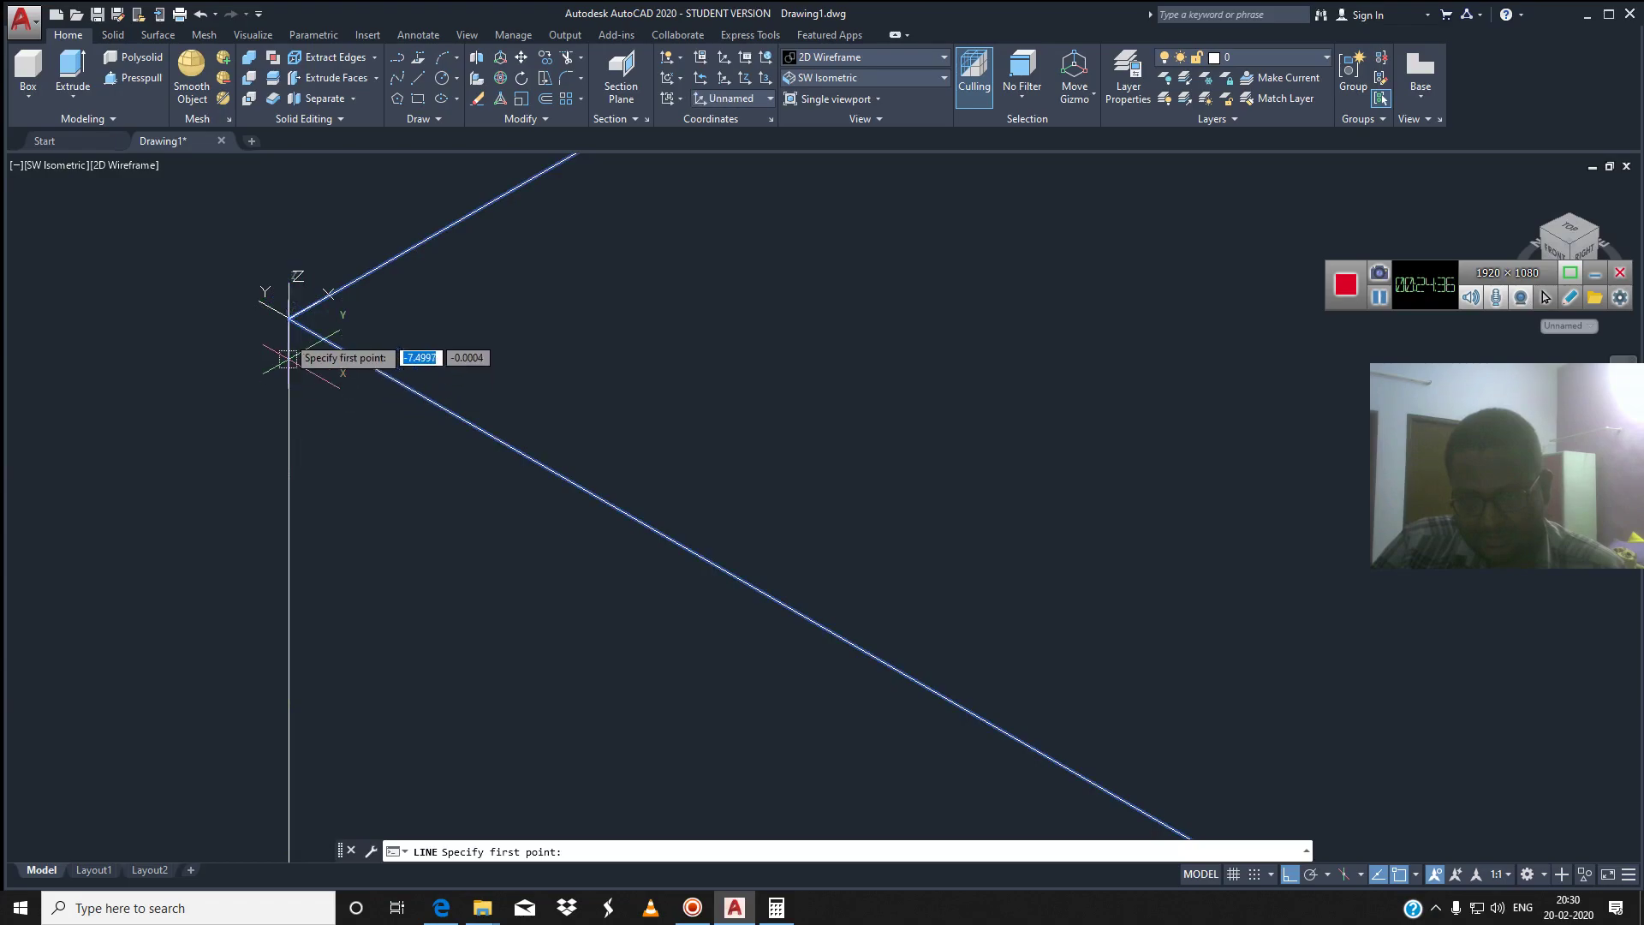
middle_drag(288, 317, 290, 299)
scroll(291, 300, up, 2)
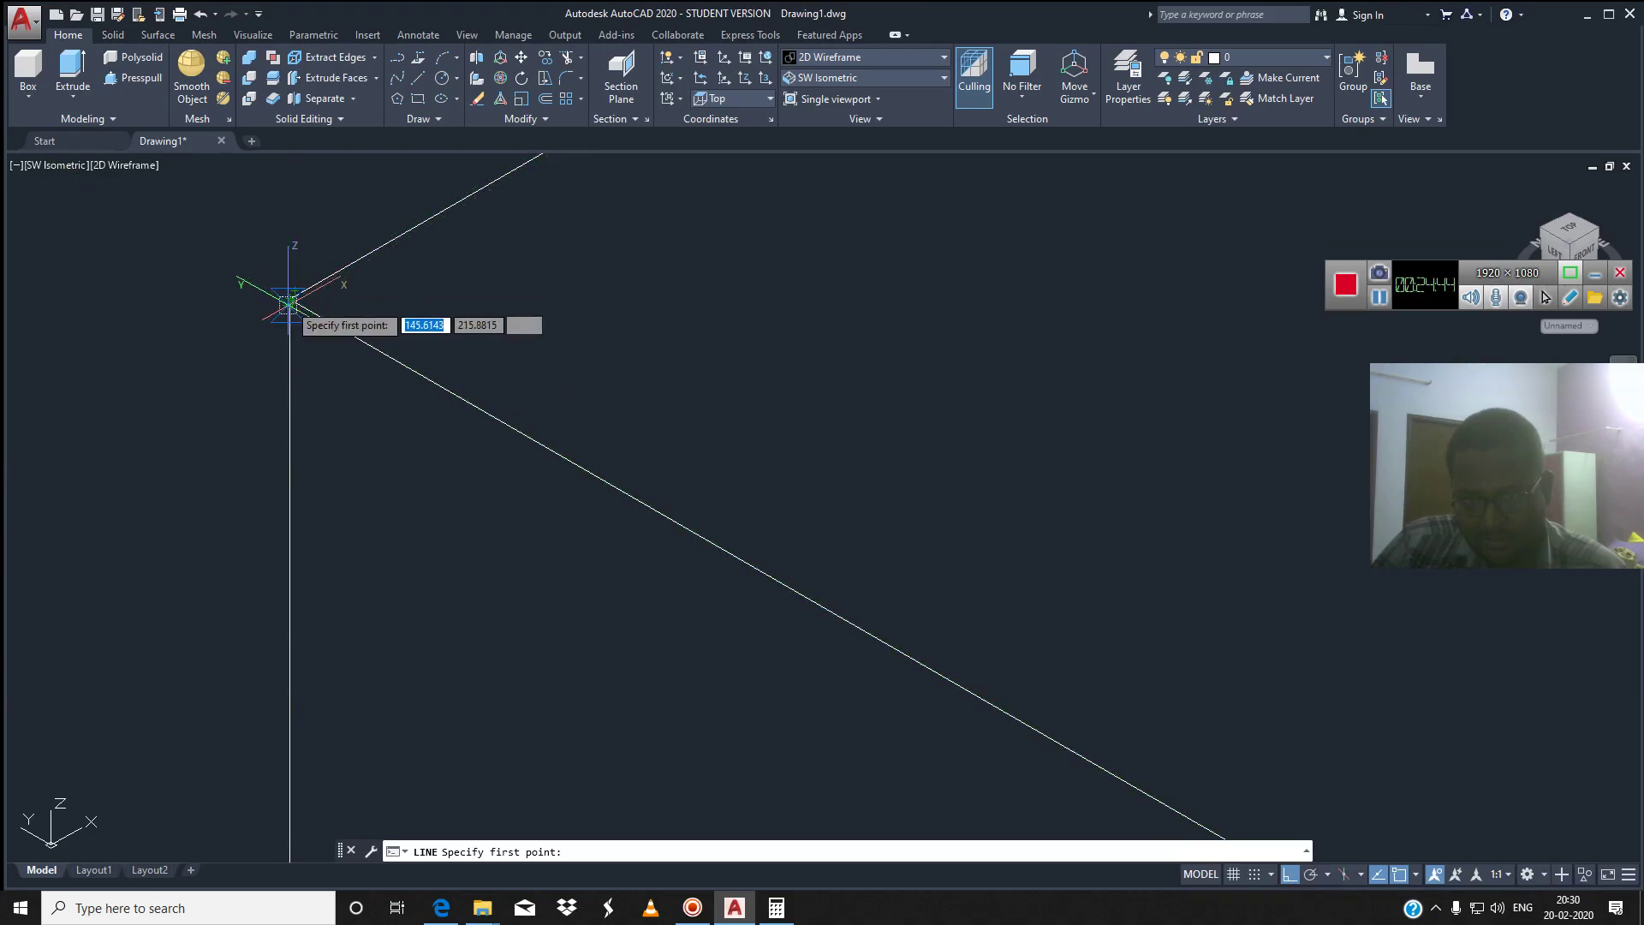
shift+middle_drag(233, 553, 271, 528)
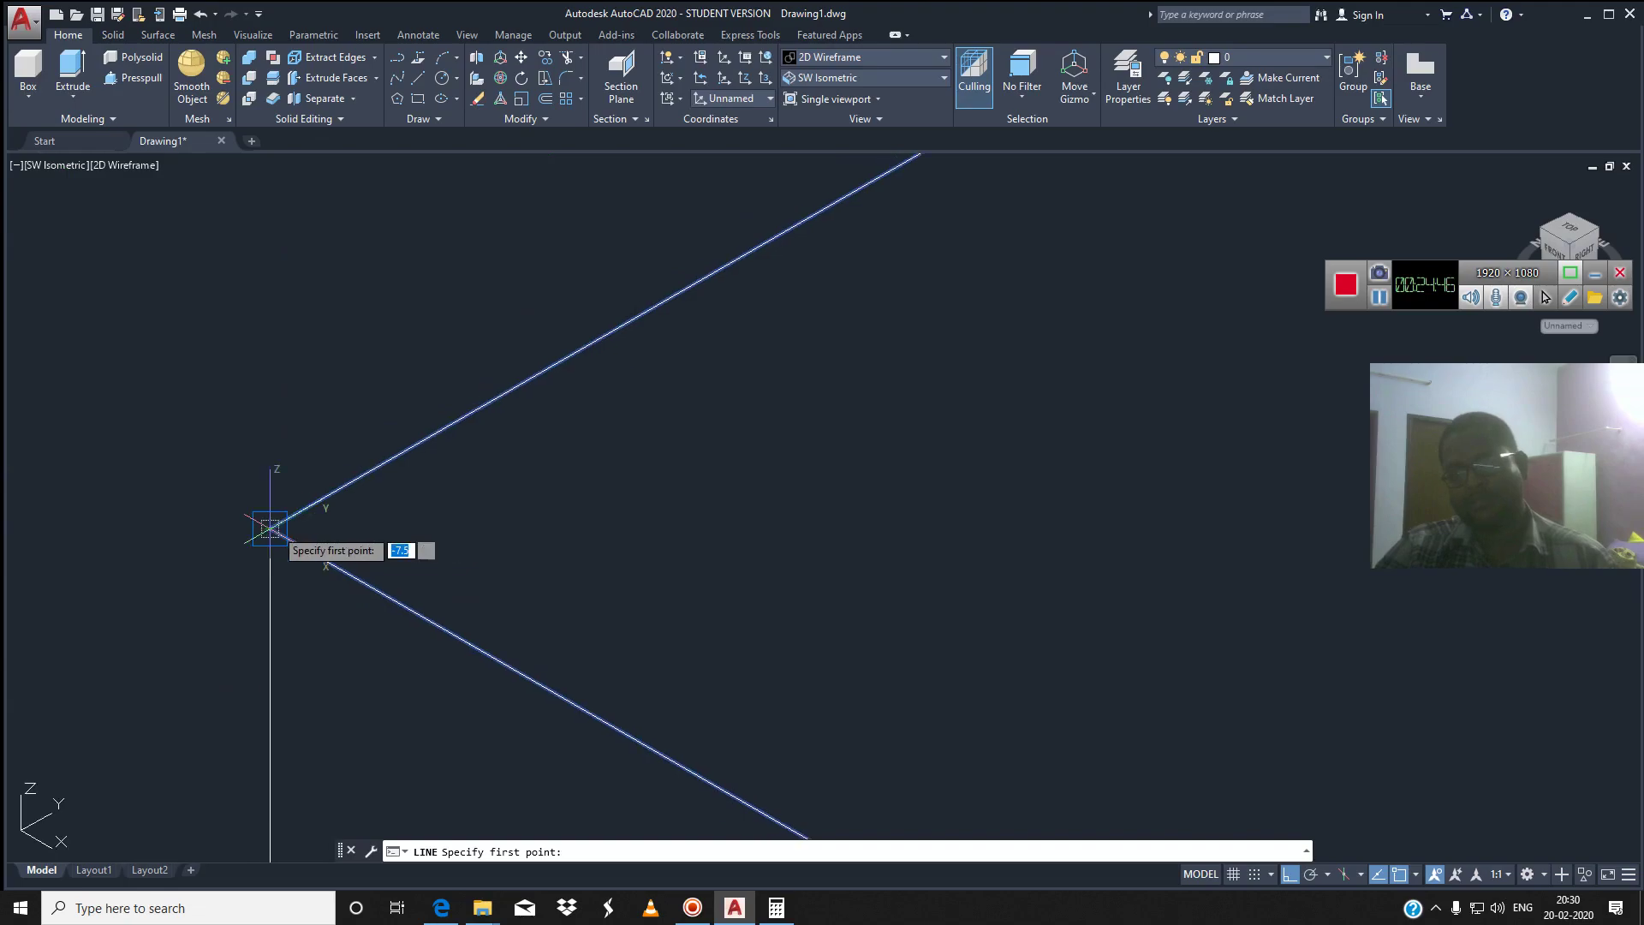
key(ctrl+z)
scroll(685, 359, down, 2)
scroll(582, 475, down, 3)
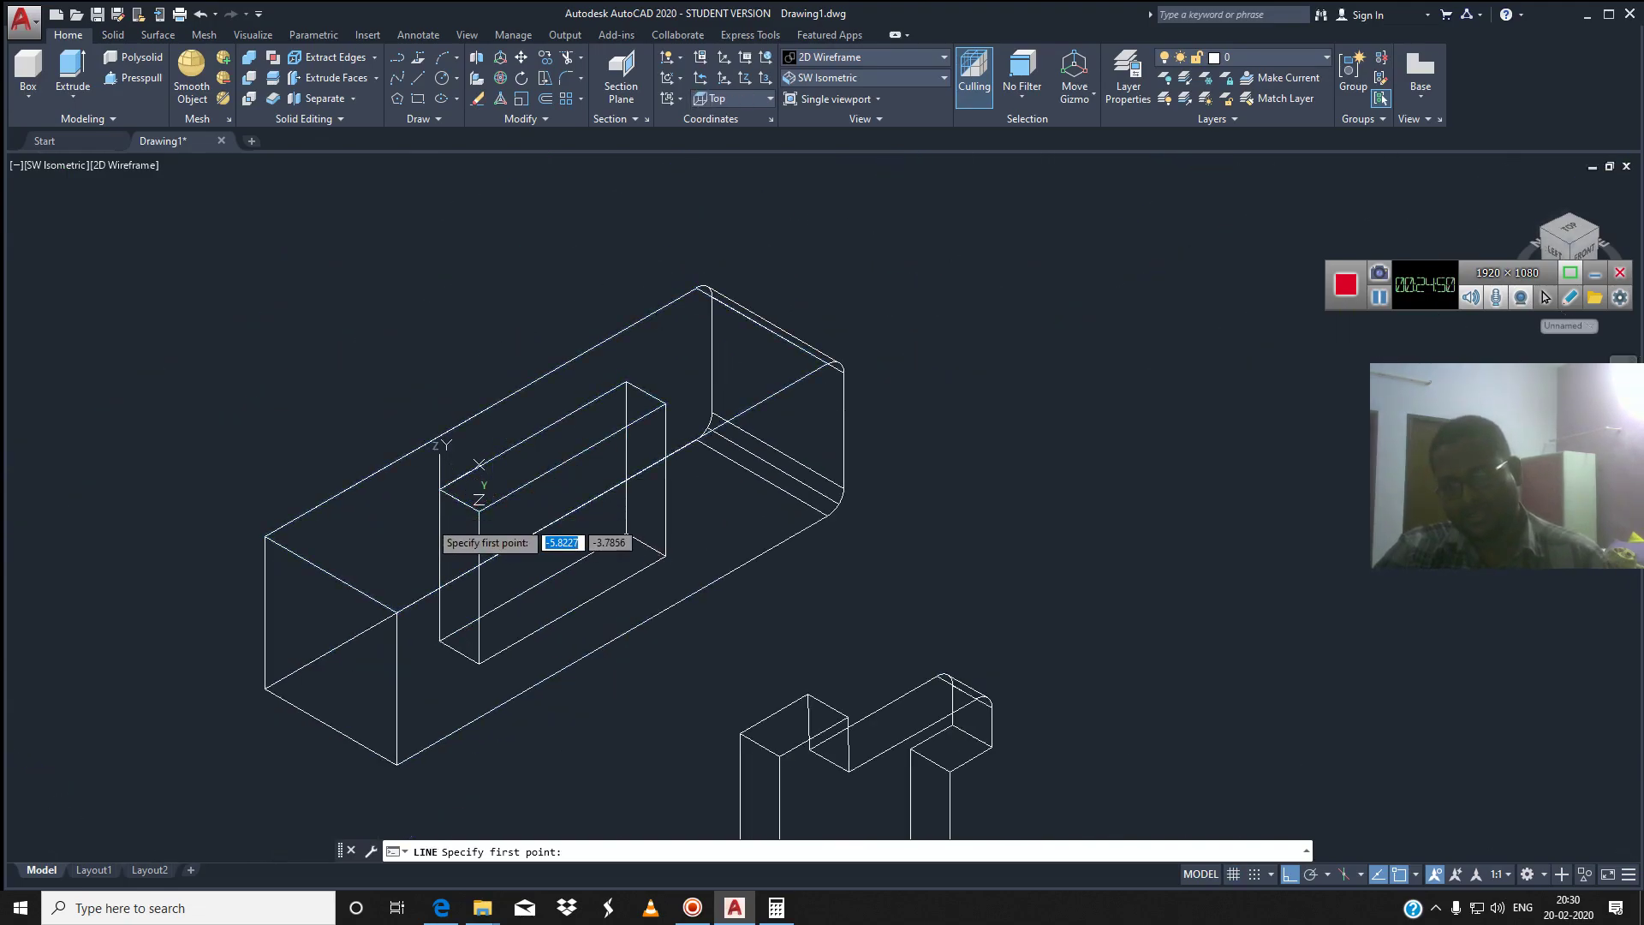
scroll(478, 514, up, 5)
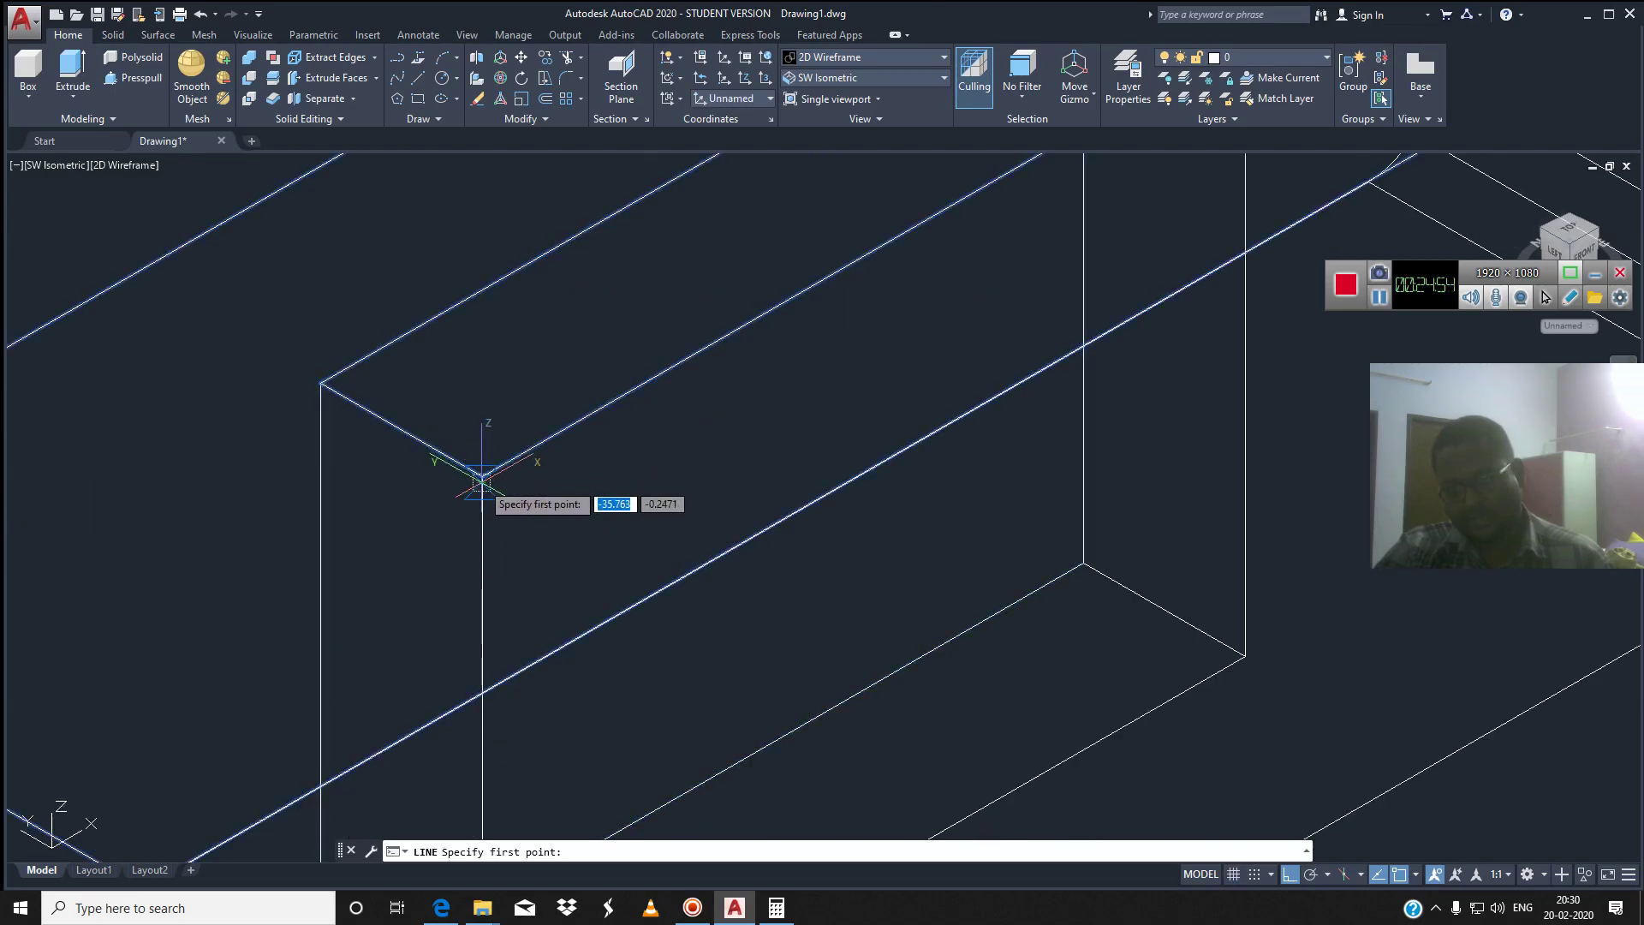
scroll(482, 477, down, 5)
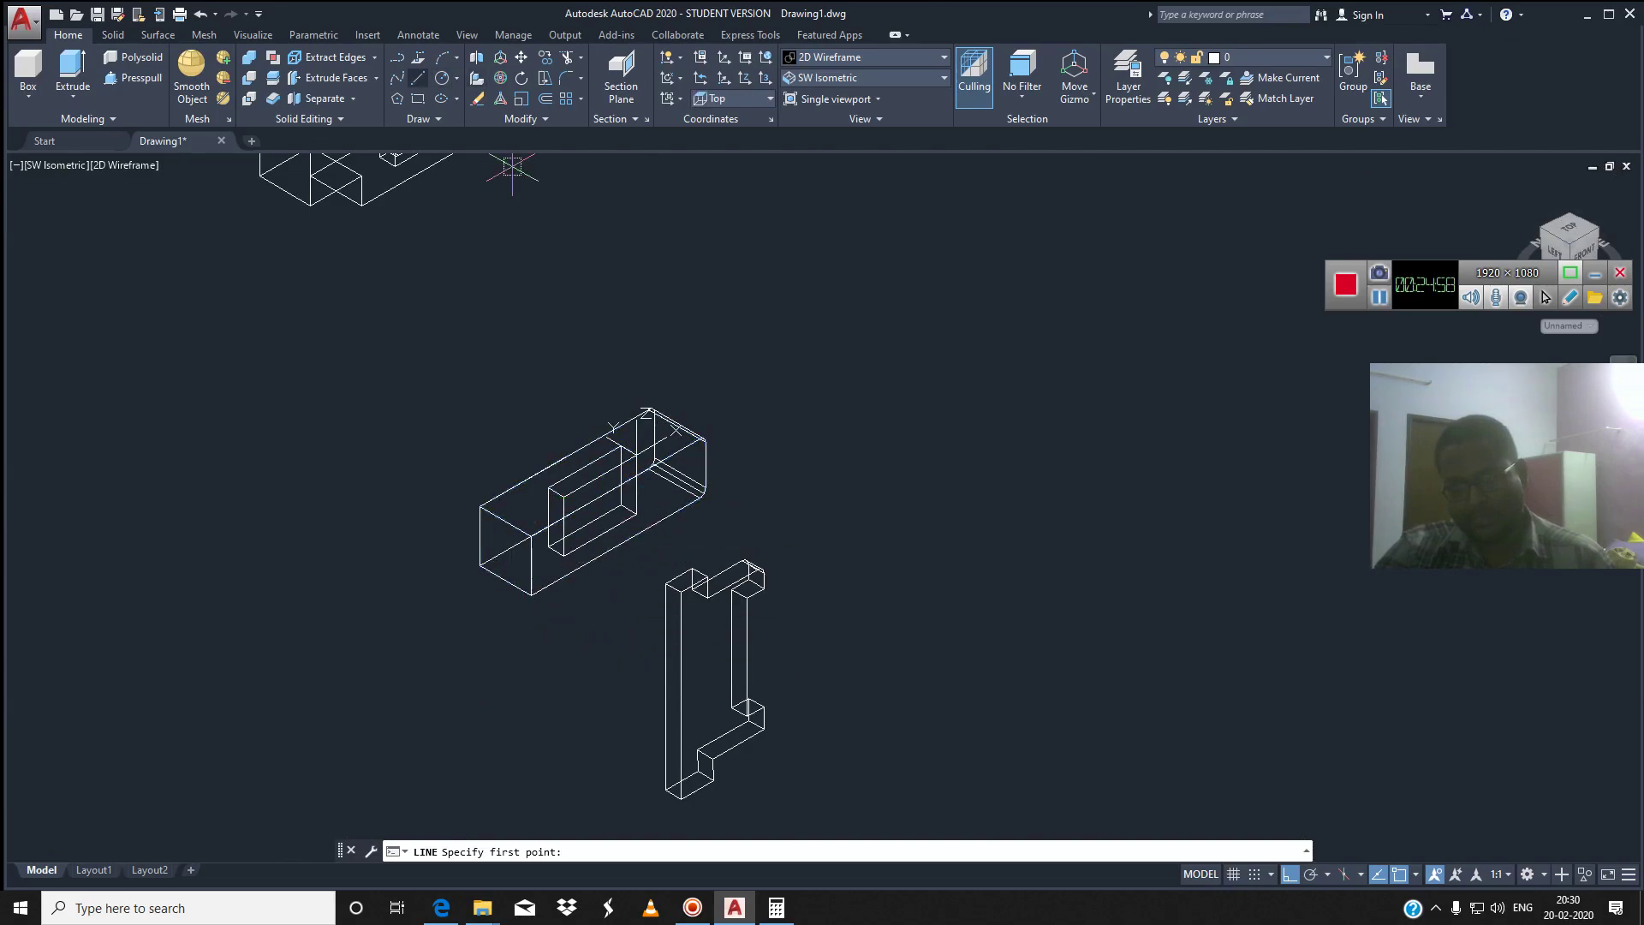
Cancel the pending line and restart the LINE command
key(Escape)
key(Return)
scroll(557, 497, up, 3)
scroll(557, 497, up, 3)
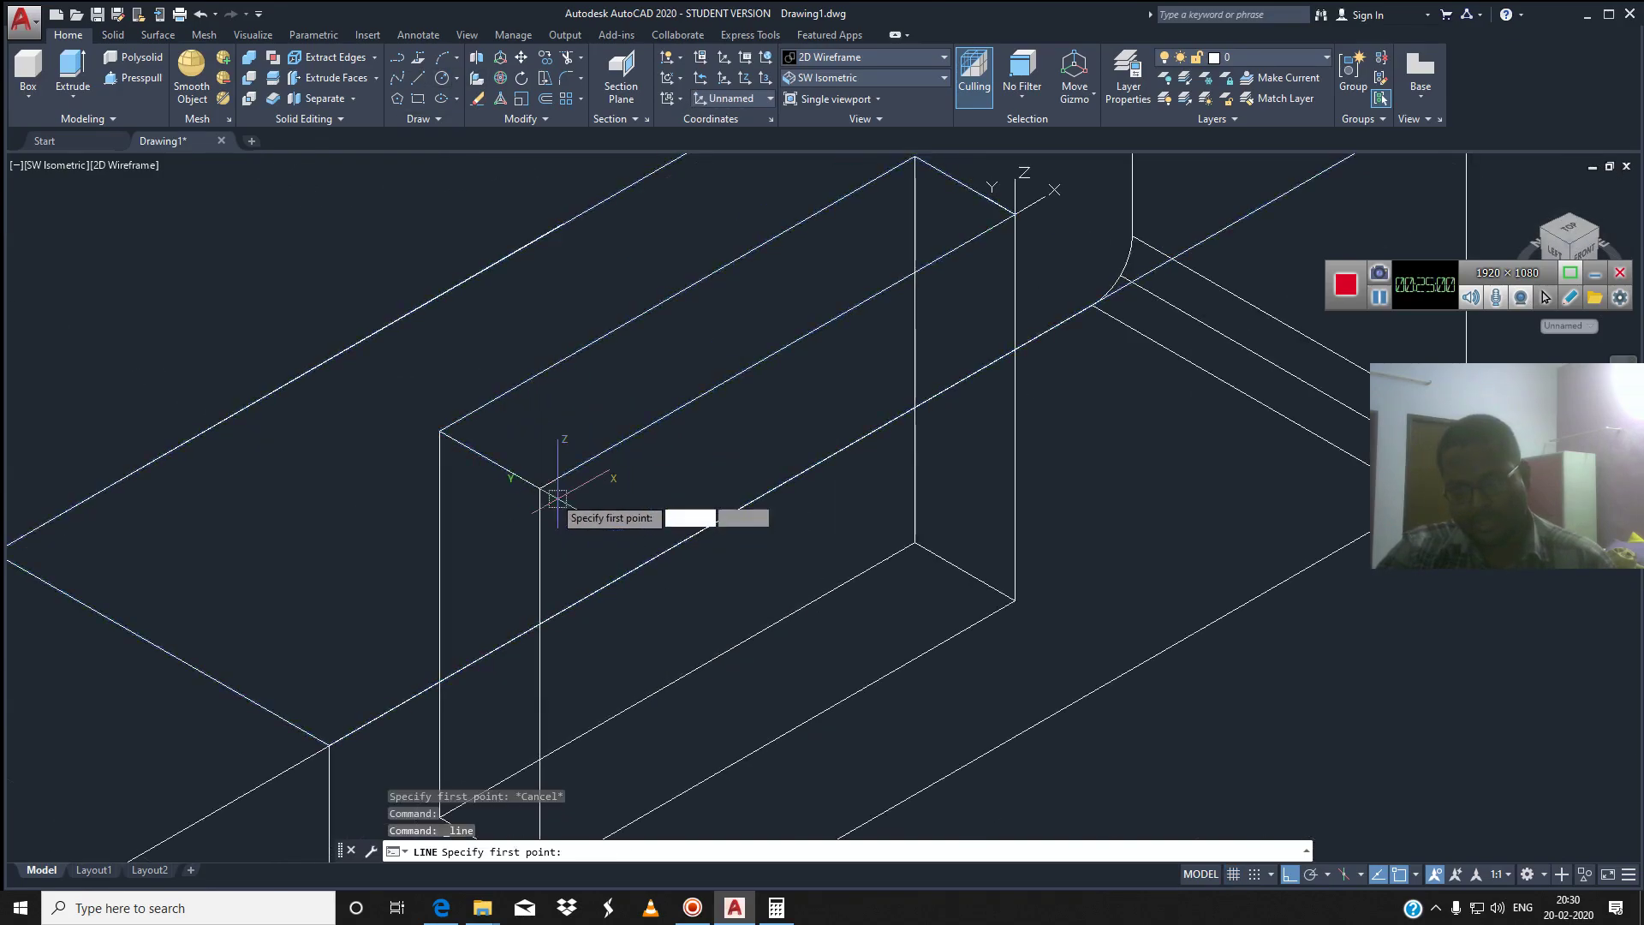
scroll(557, 496, down, 3)
scroll(566, 497, down, 4)
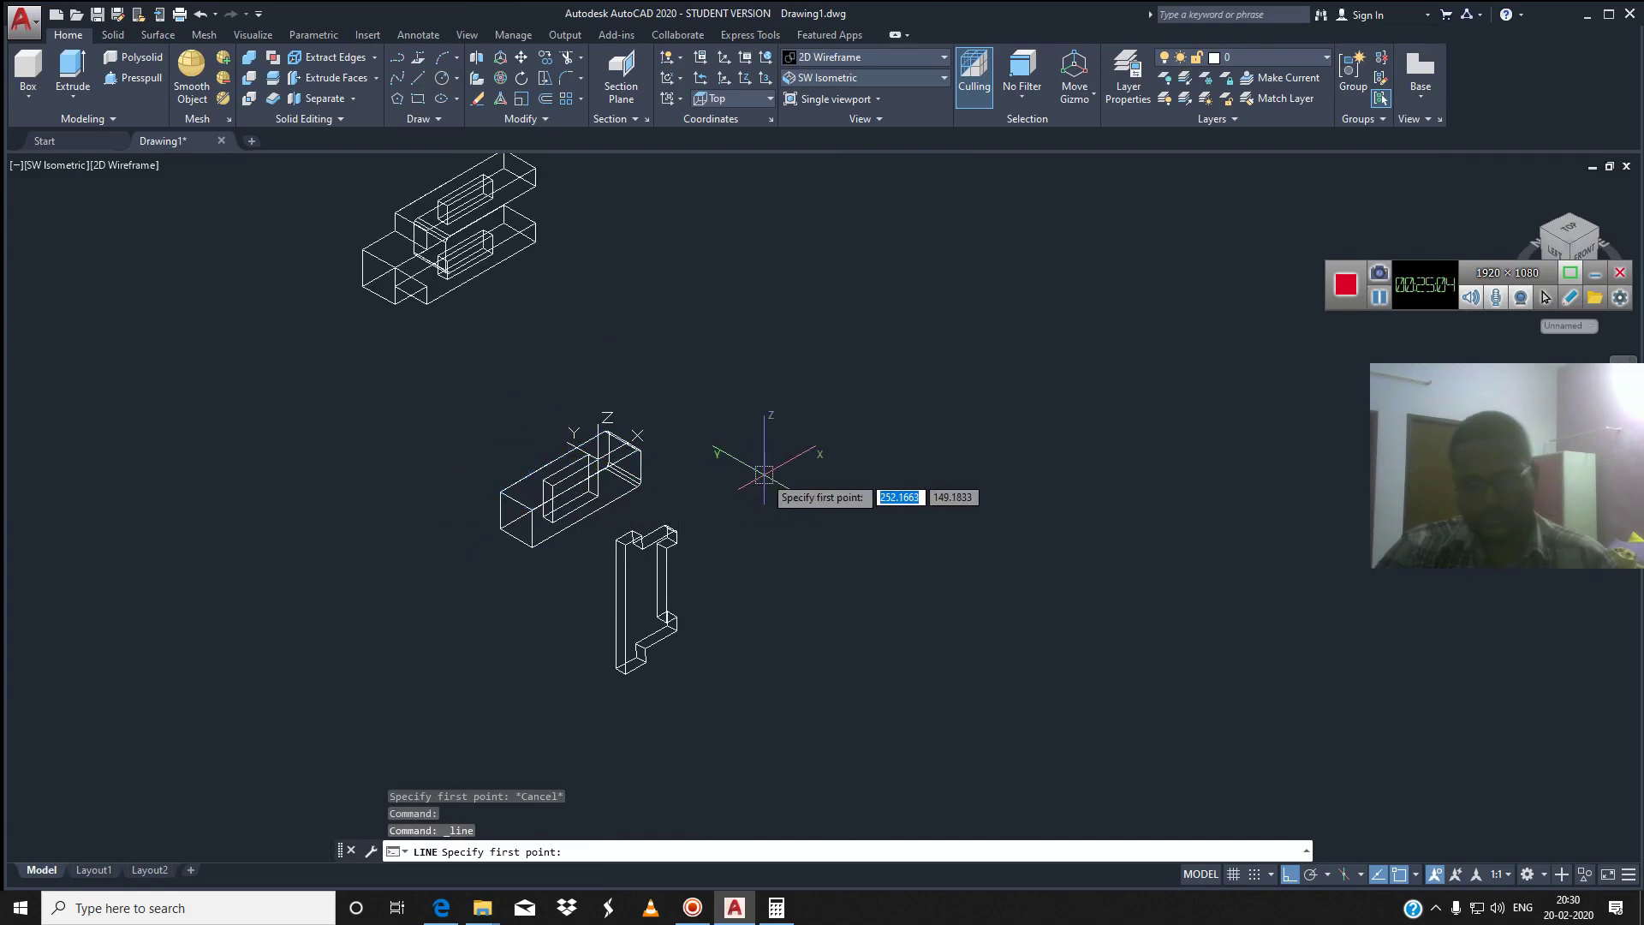
Undo the line, gib move, rotate, subtract and extrude, leaving only the slot outline
key(ctrl+z)
key(ctrl+z)
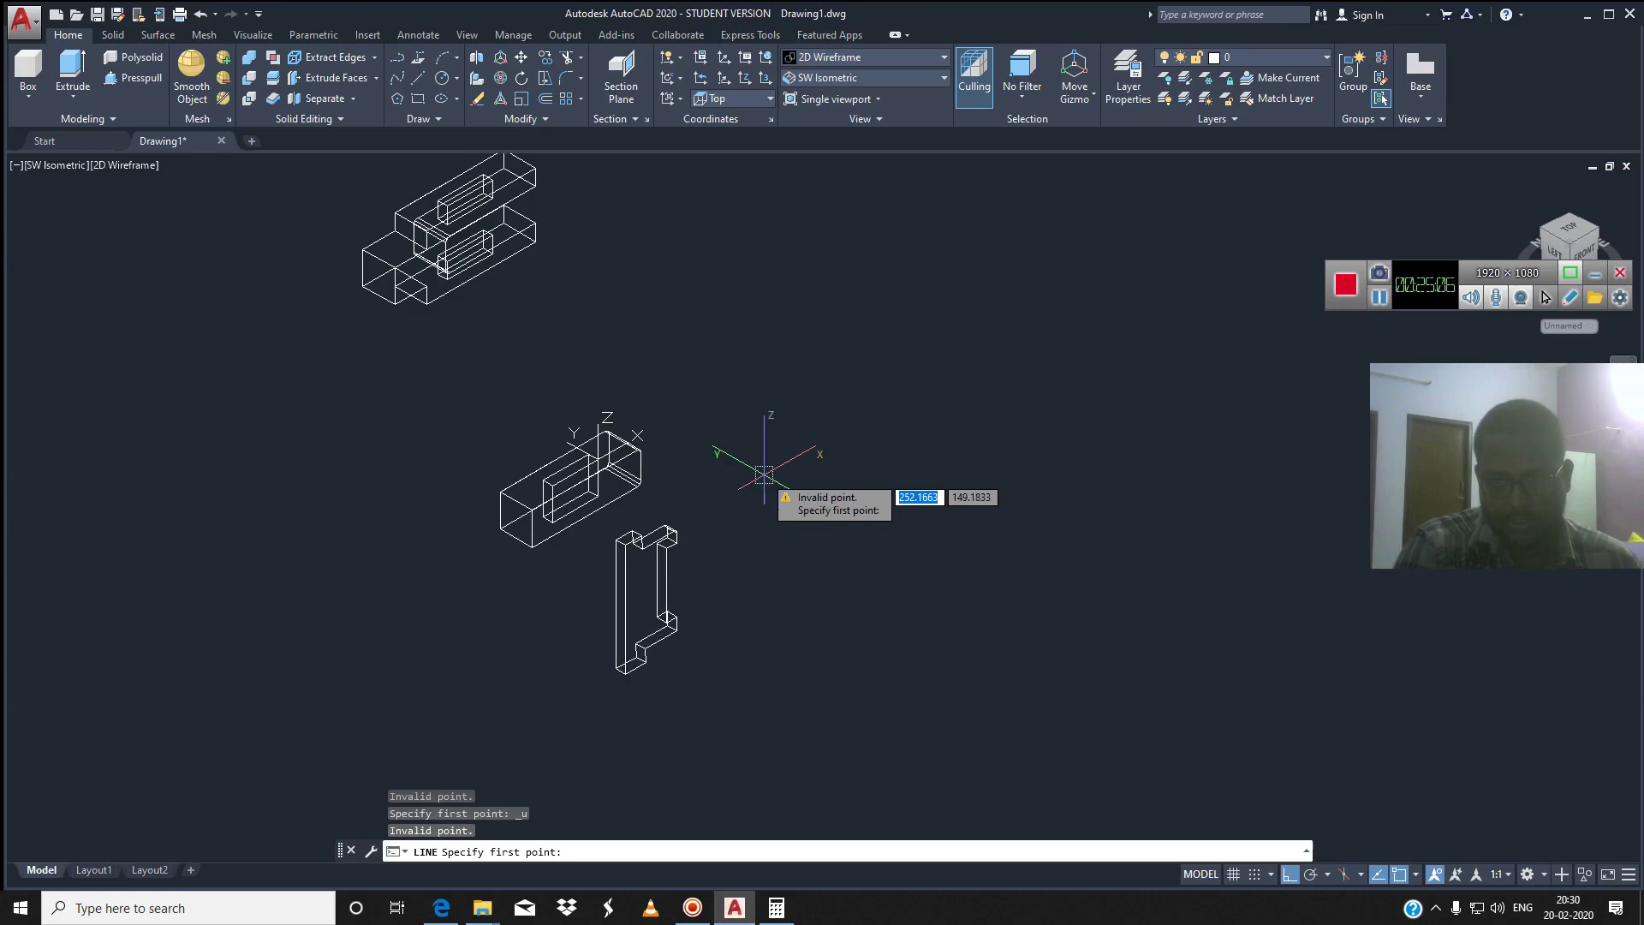
key(Escape)
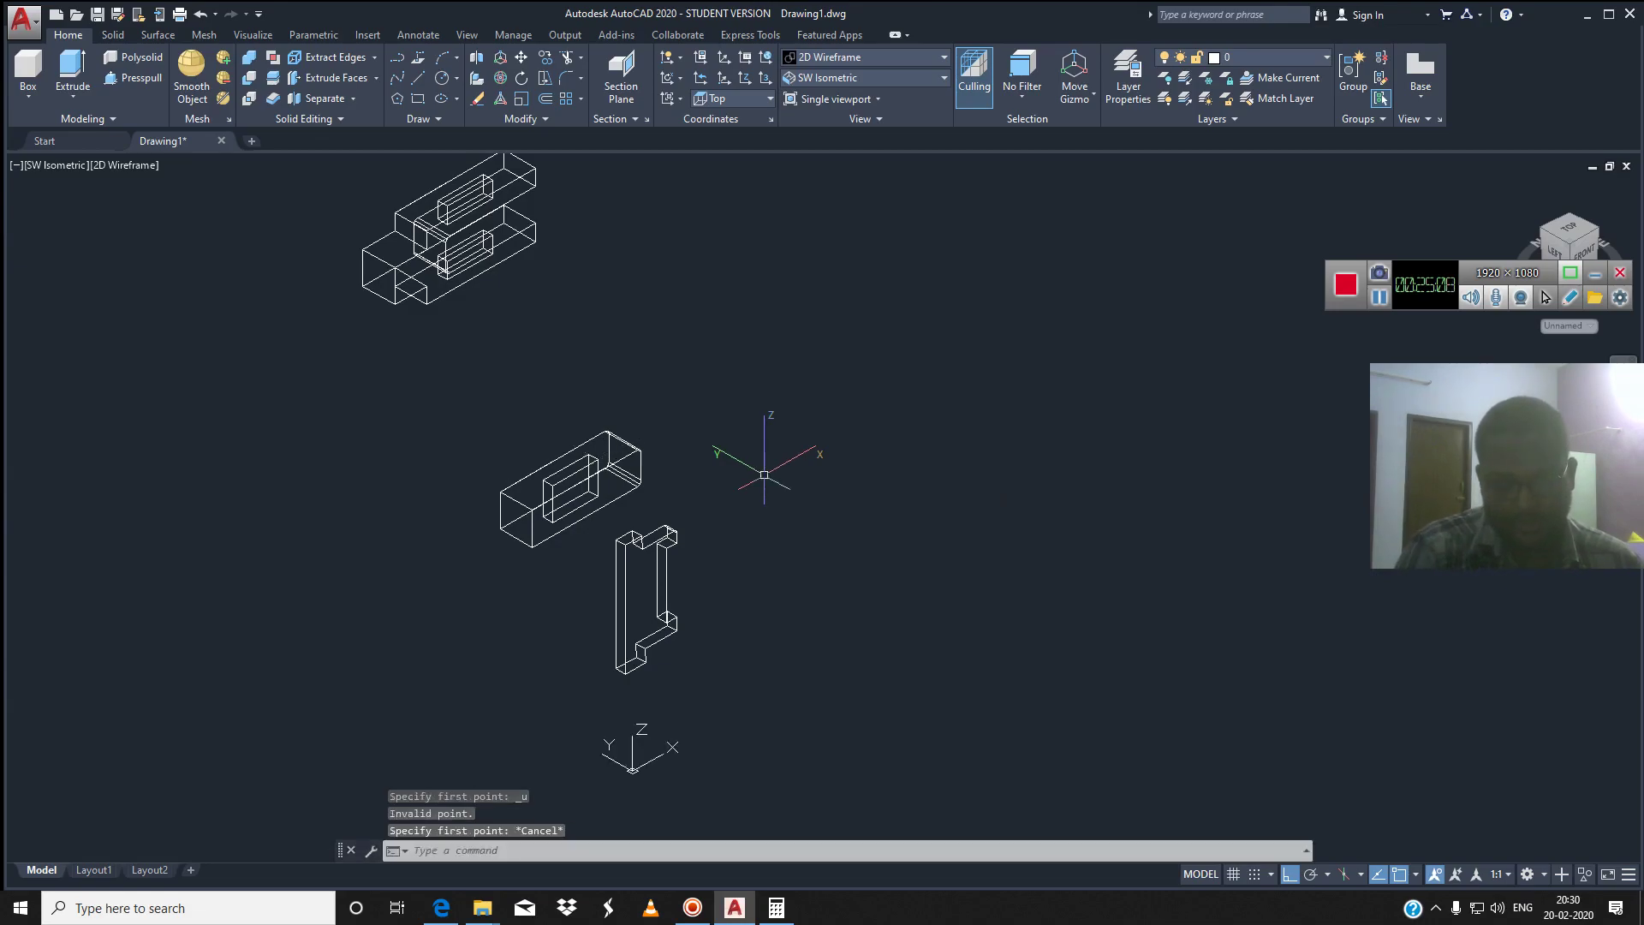
key(ctrl+z)
key(ctrl+z)
key(ctrl+z)
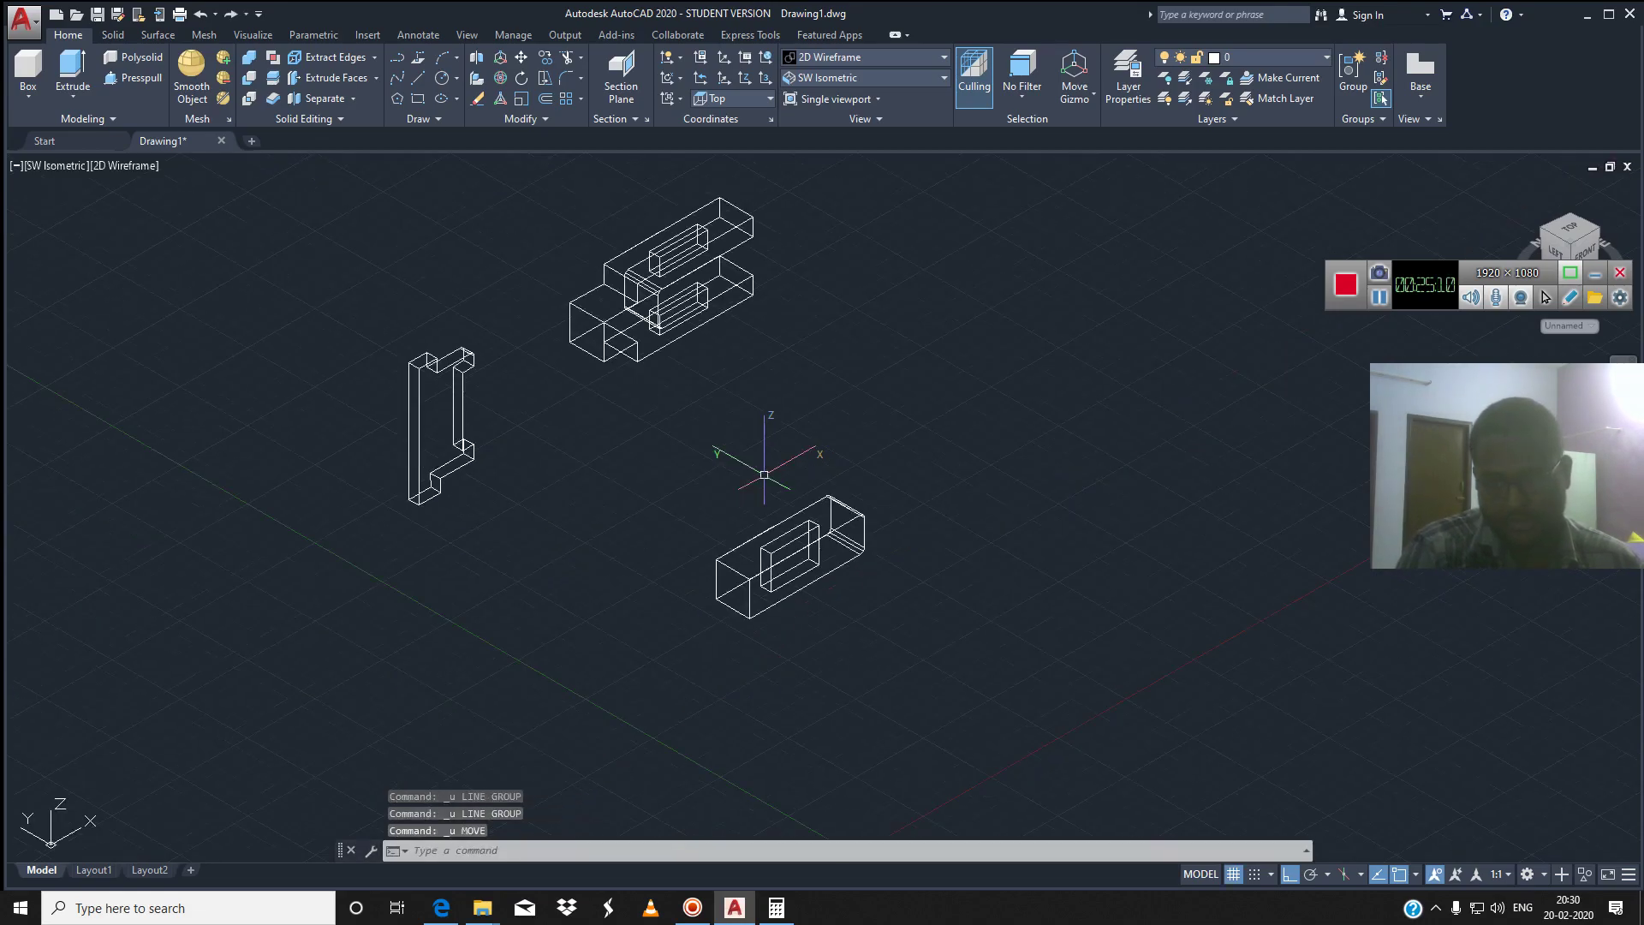
key(ctrl+z)
key(ctrl+z)
key(ctrl+z)
key(ctrl+z)
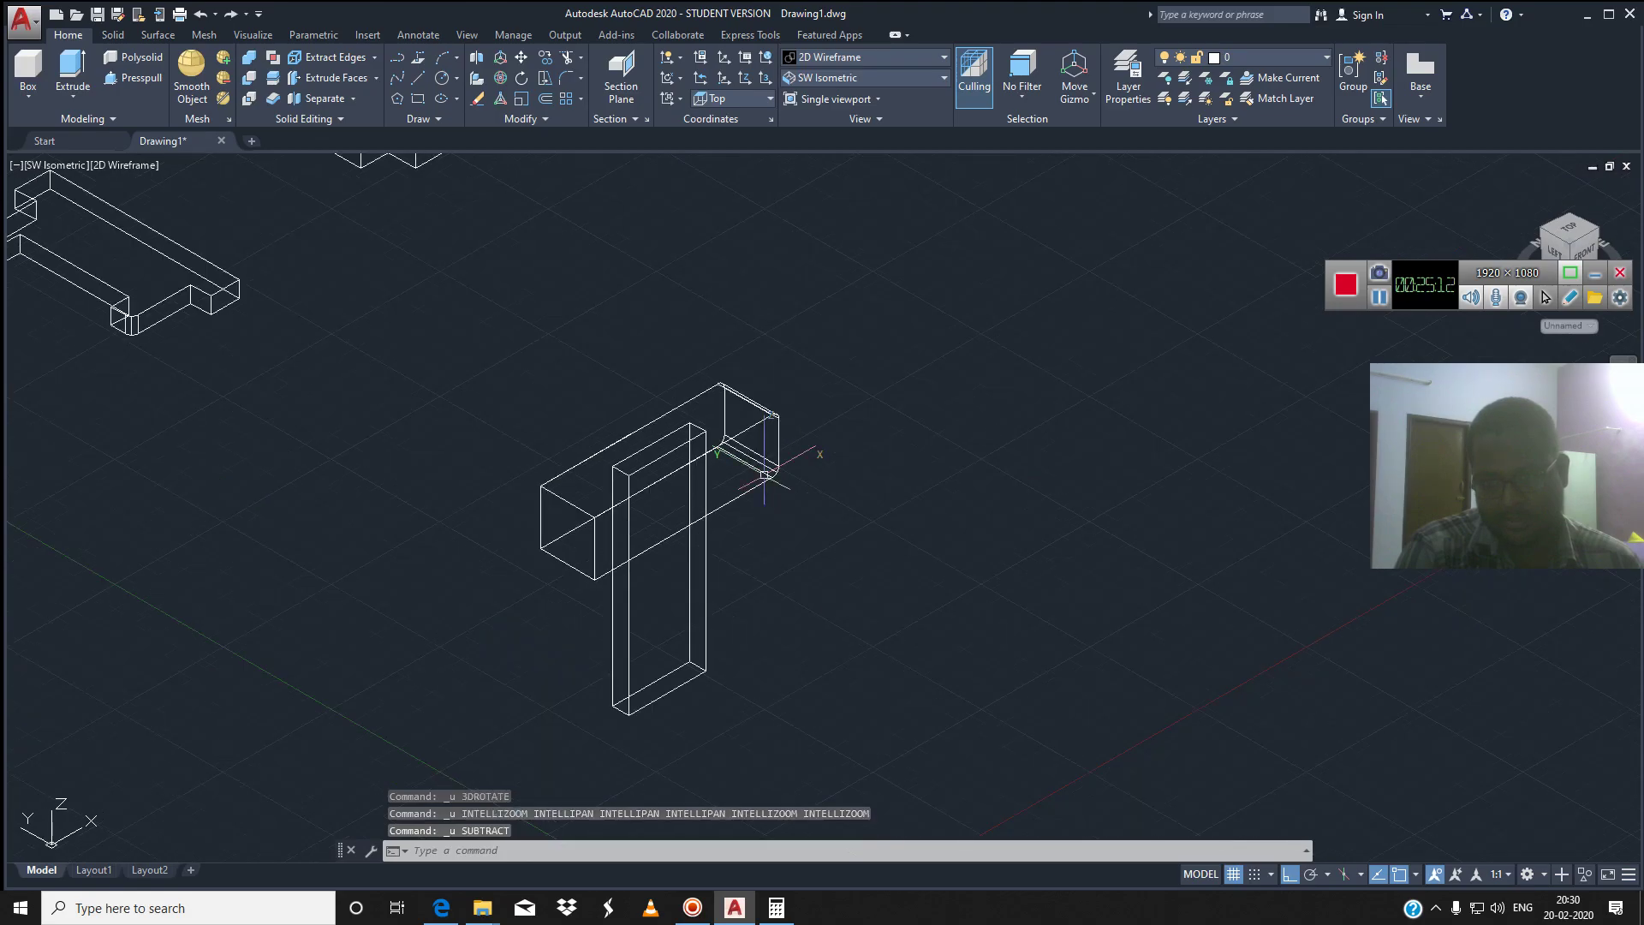
key(ctrl+z)
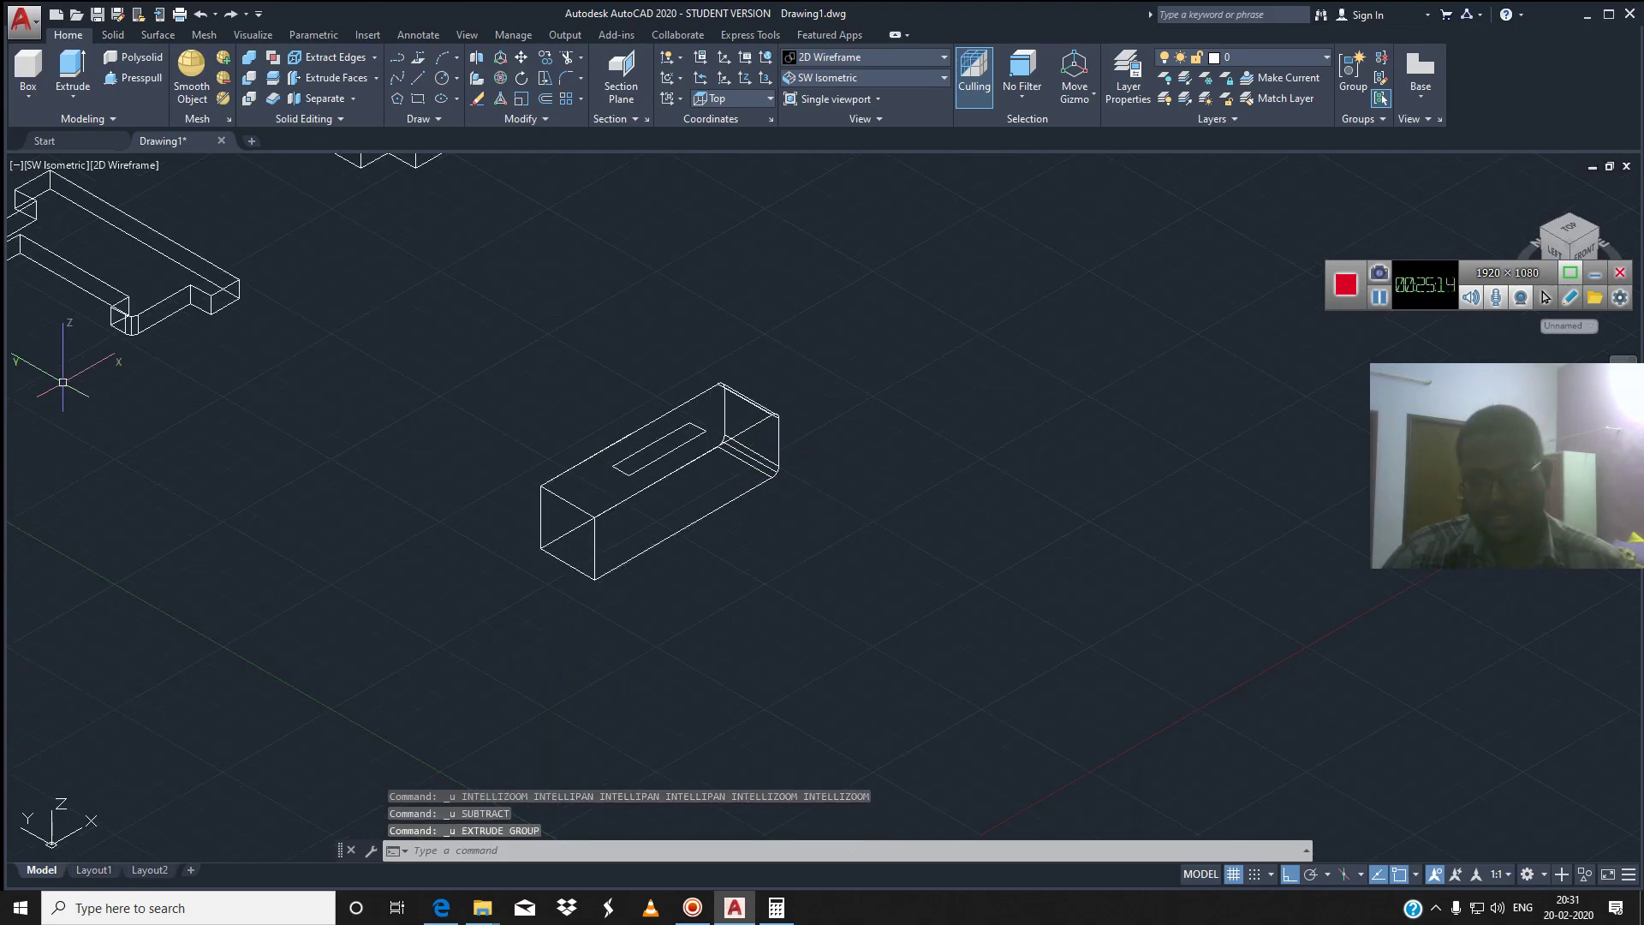
scroll(246, 439, down, 2)
middle_drag(249, 425, 295, 432)
text(3DROTATE)
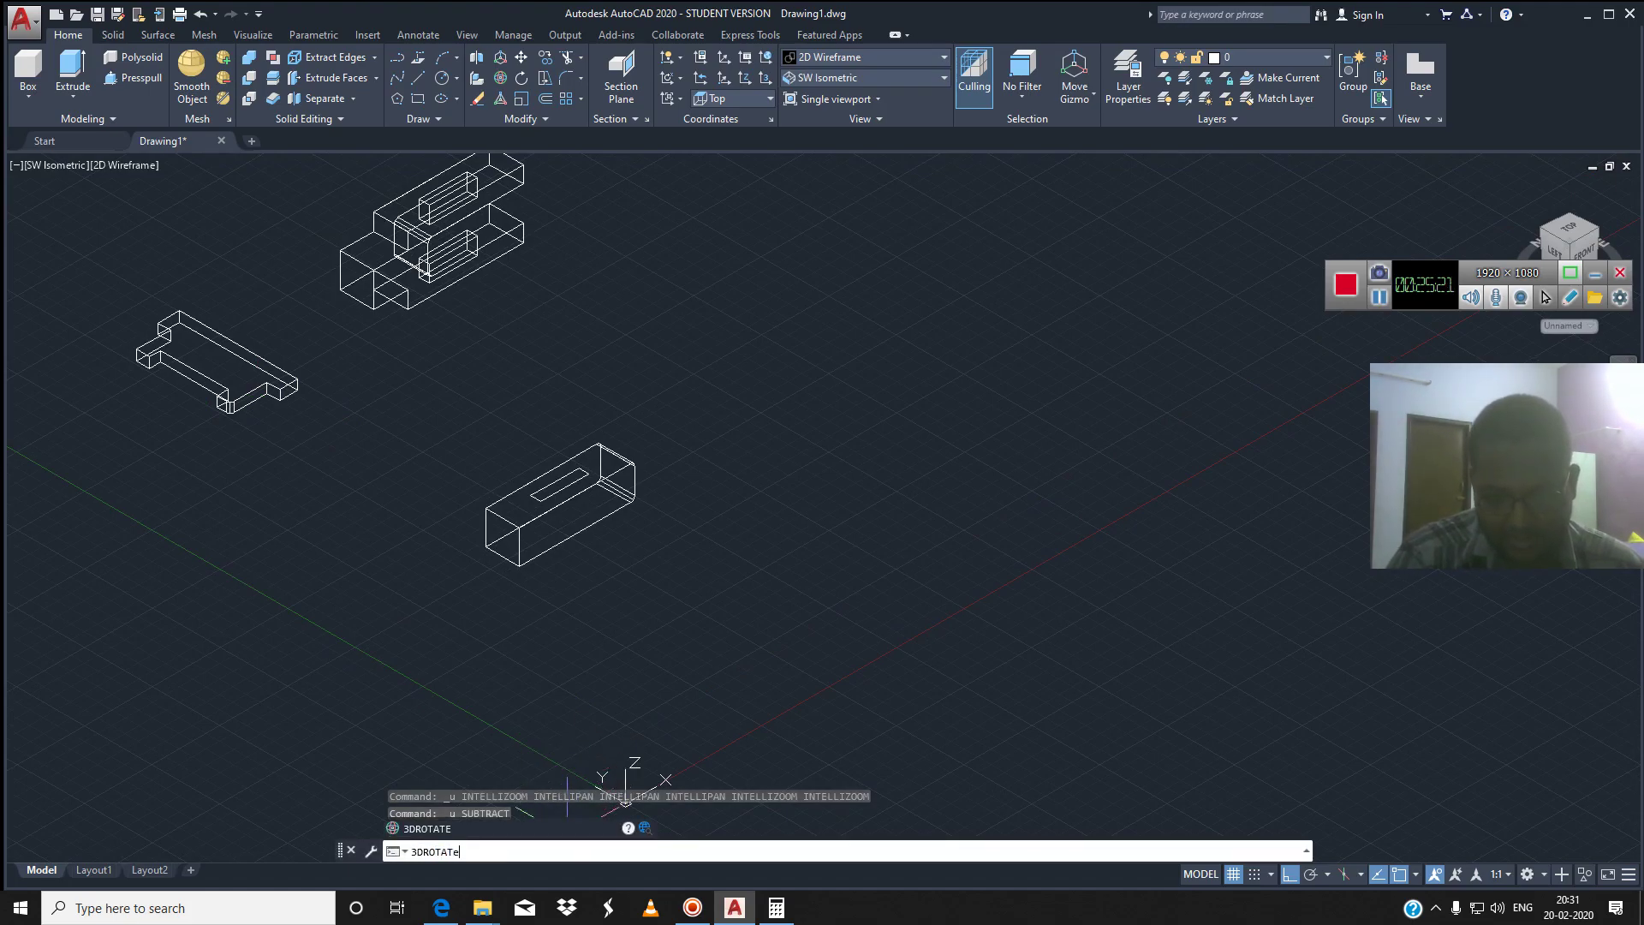
Rotate the flat left bracket 90° in 3D so it stands upright
key(Return)
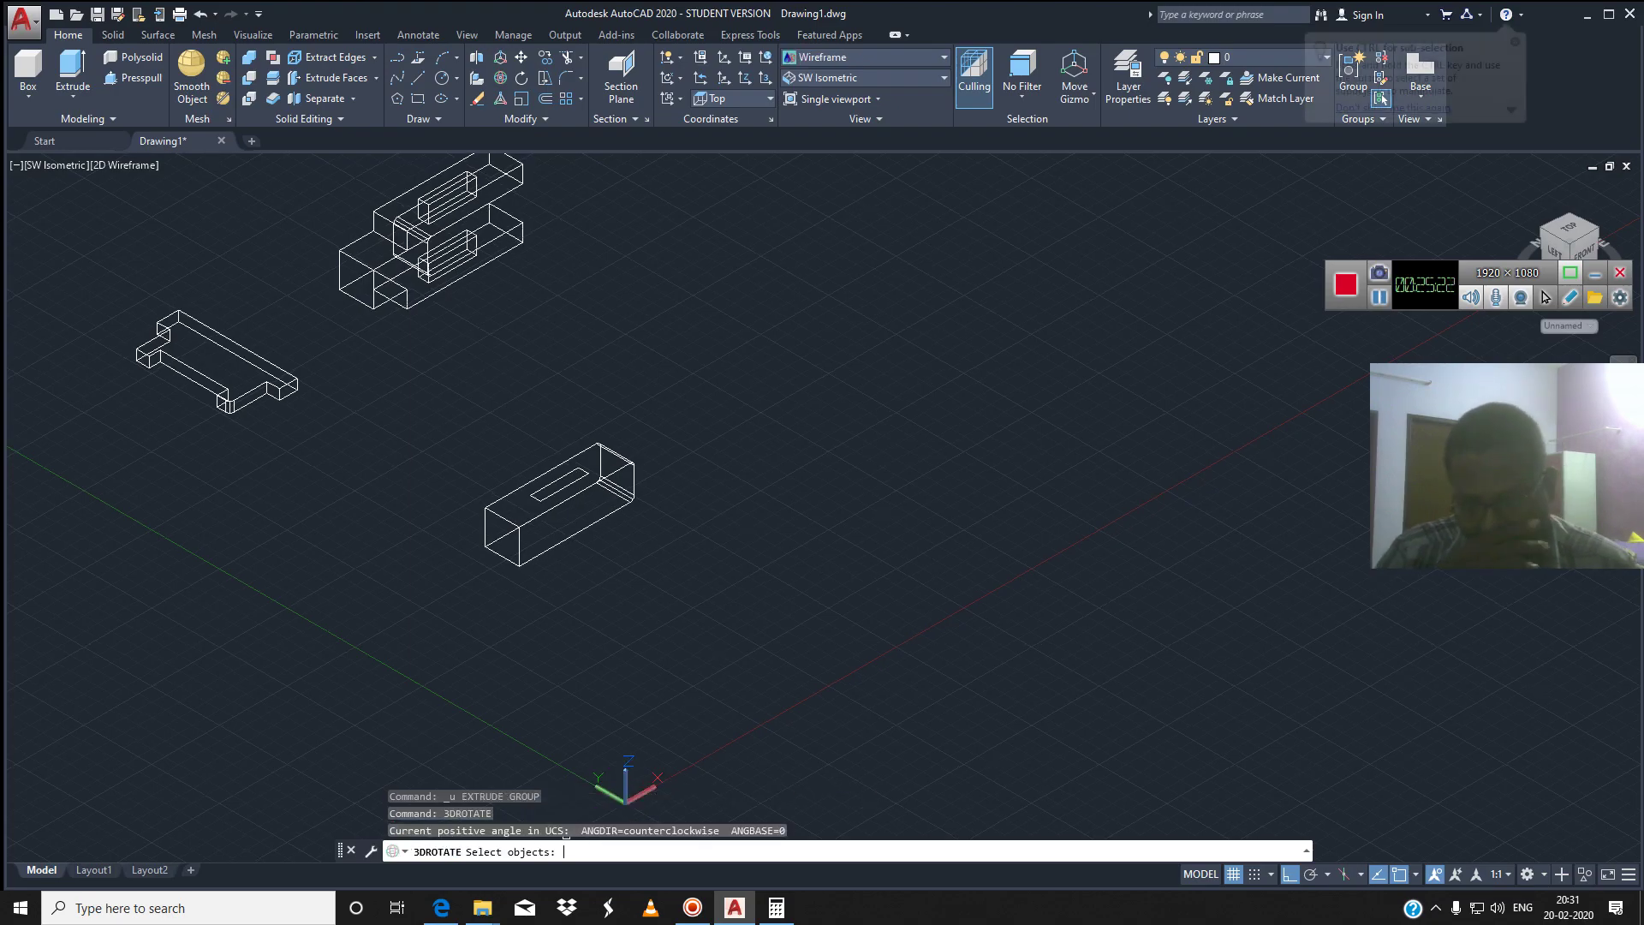
click(243, 400)
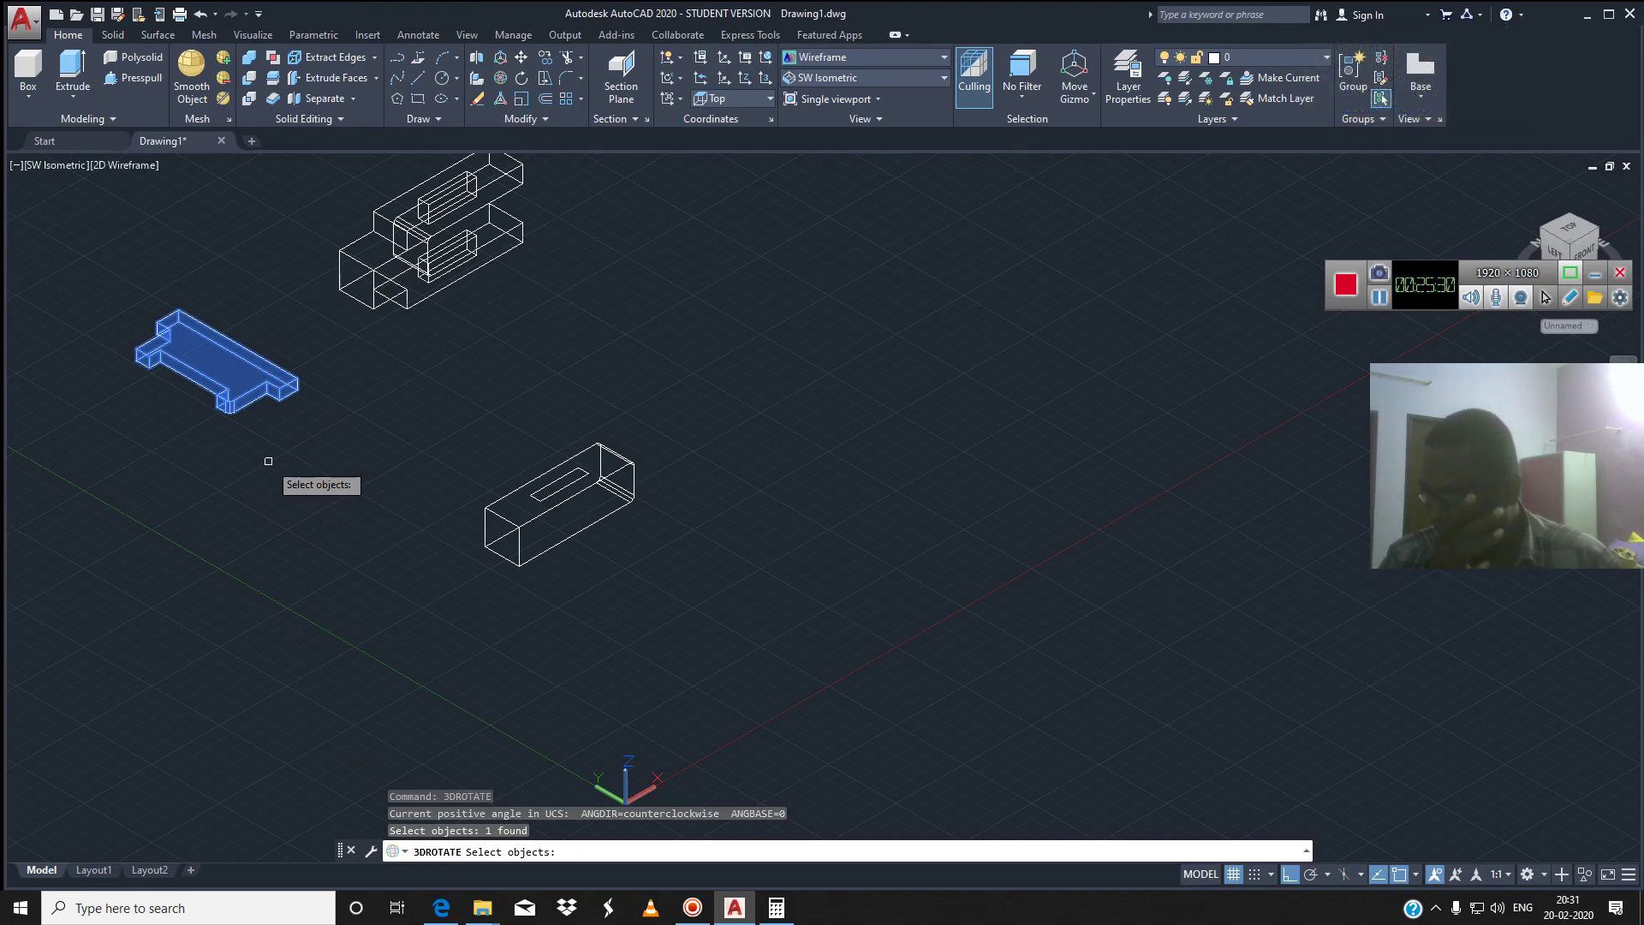
key(Return)
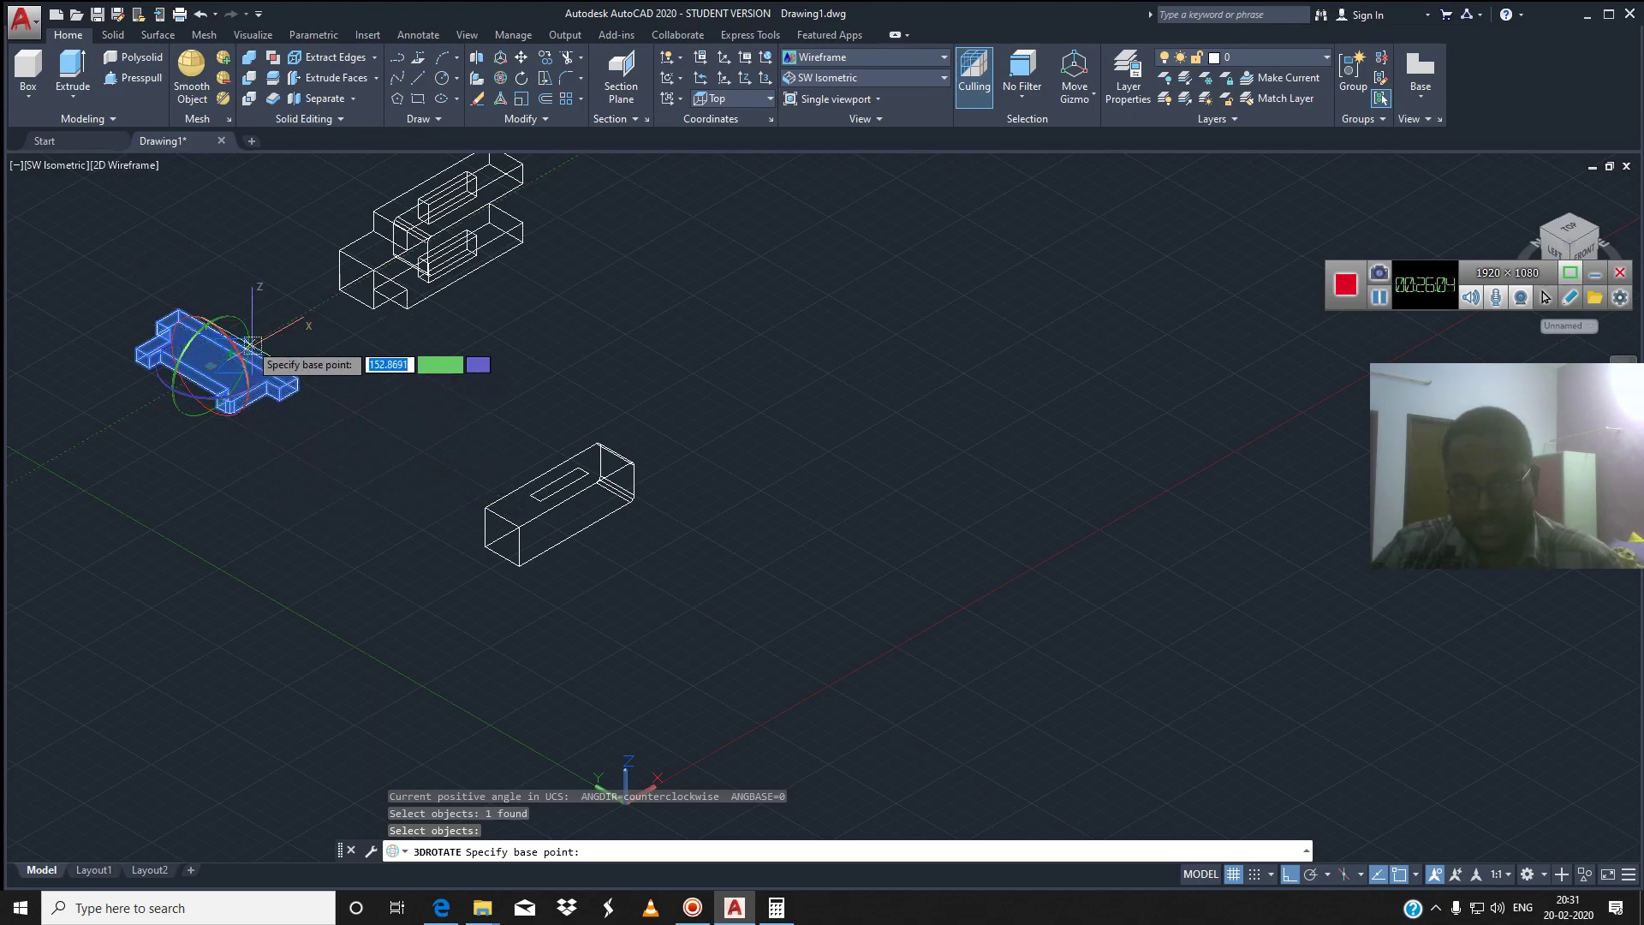
click(233, 352)
click(221, 370)
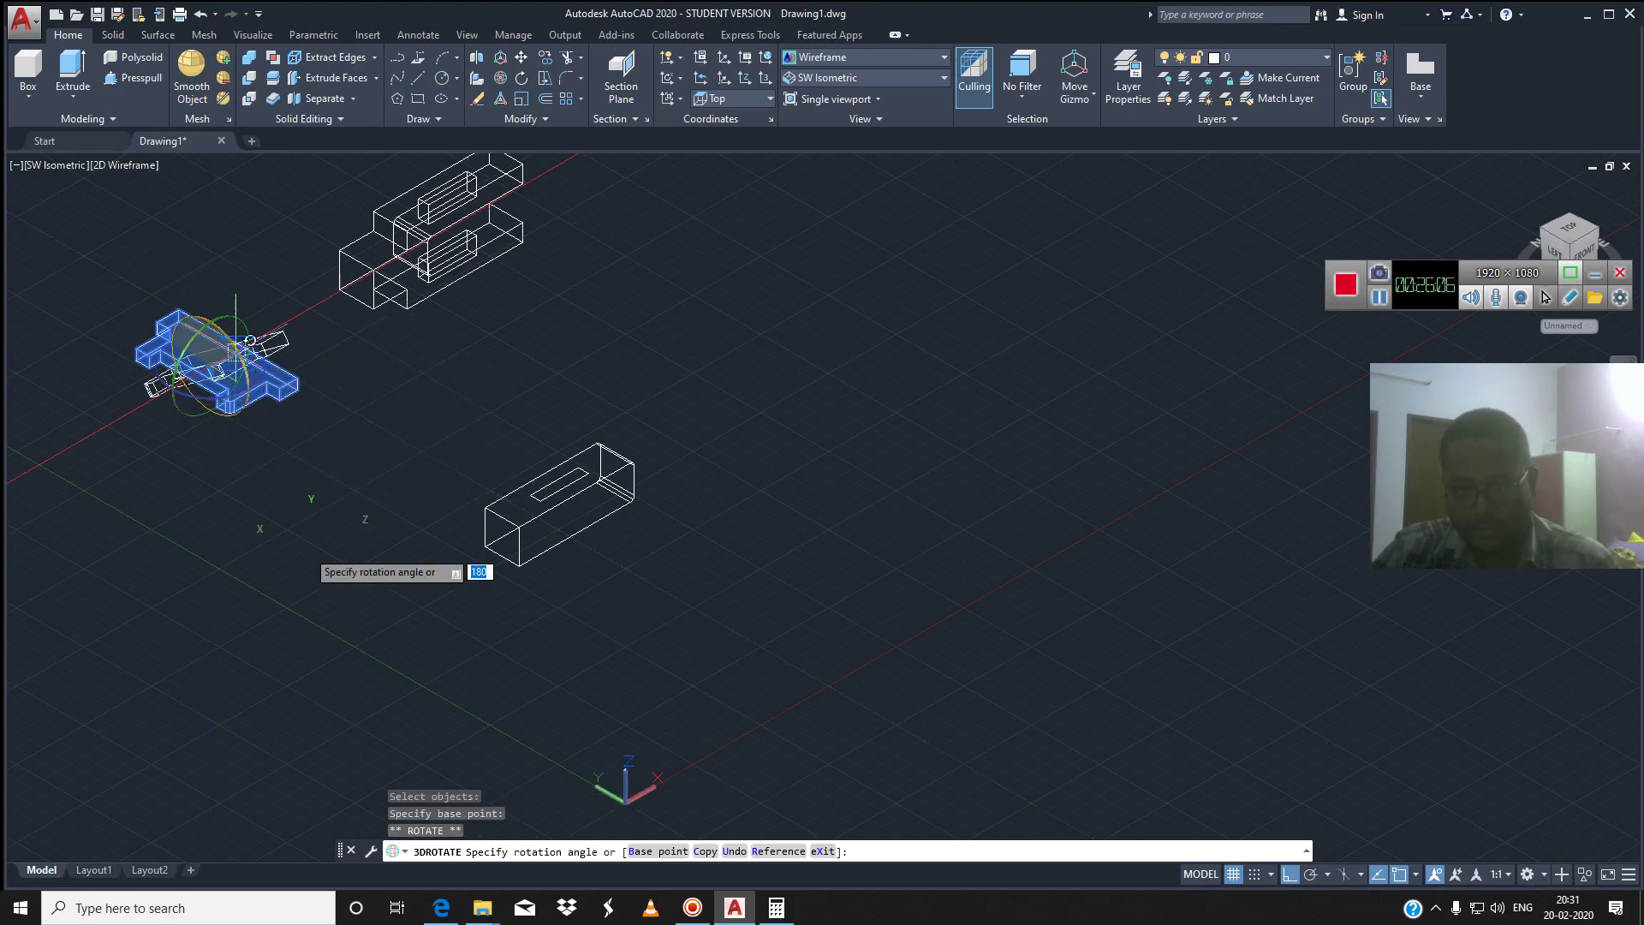
click(313, 613)
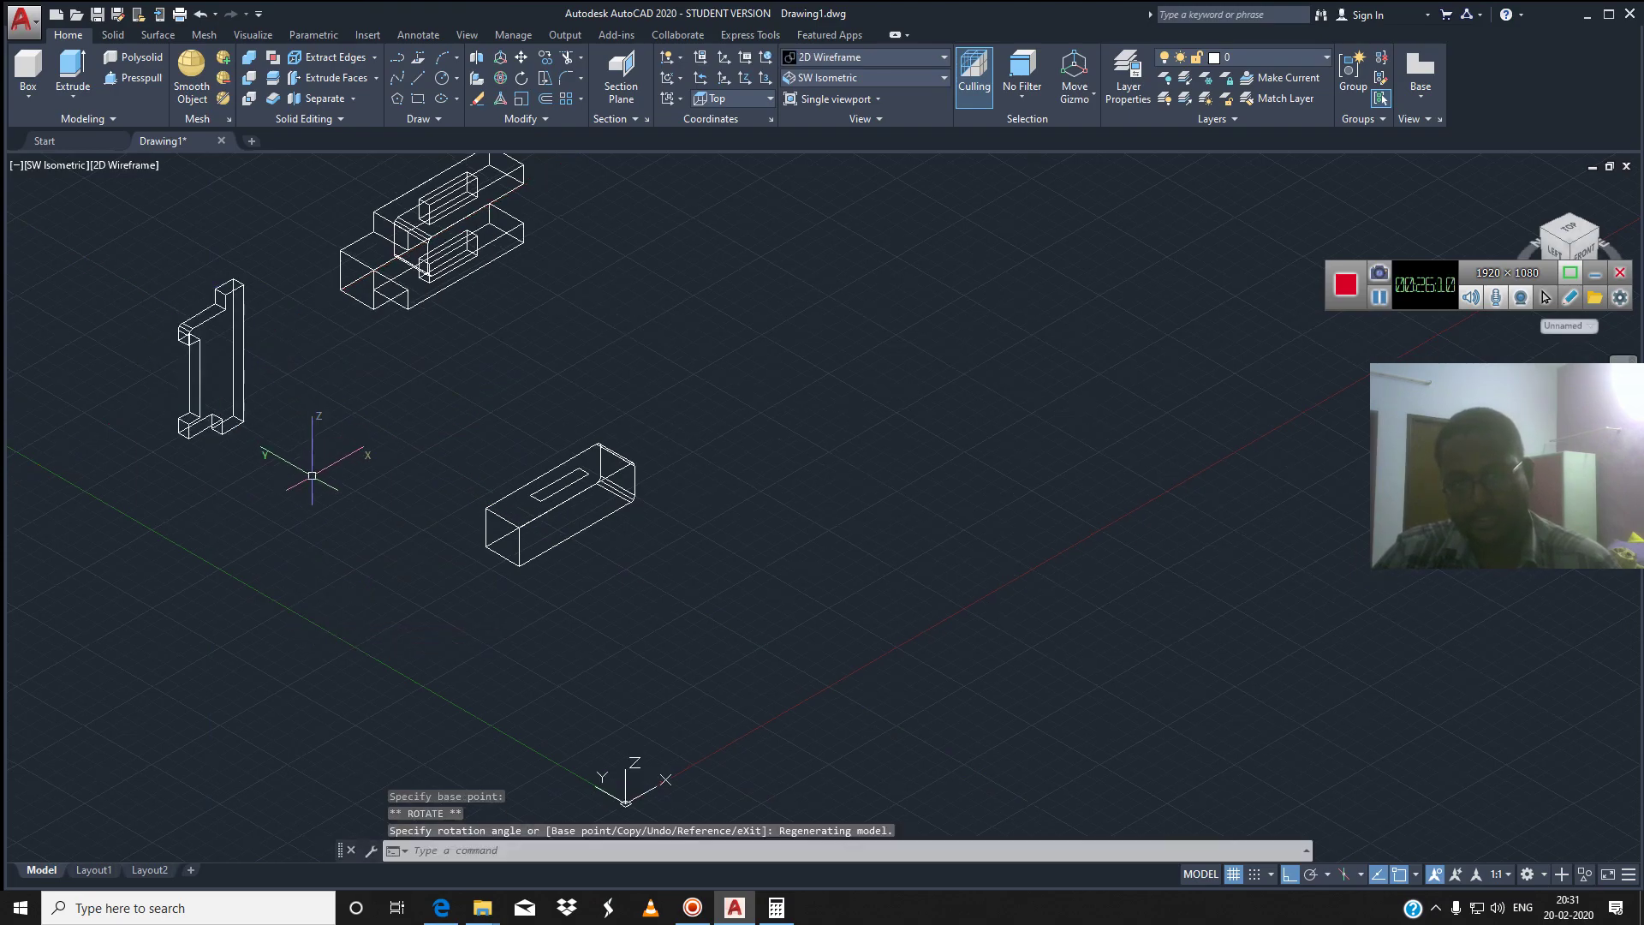
Turn the upright bracket about its vertical Z axis so its hooks face the other way
key(Return)
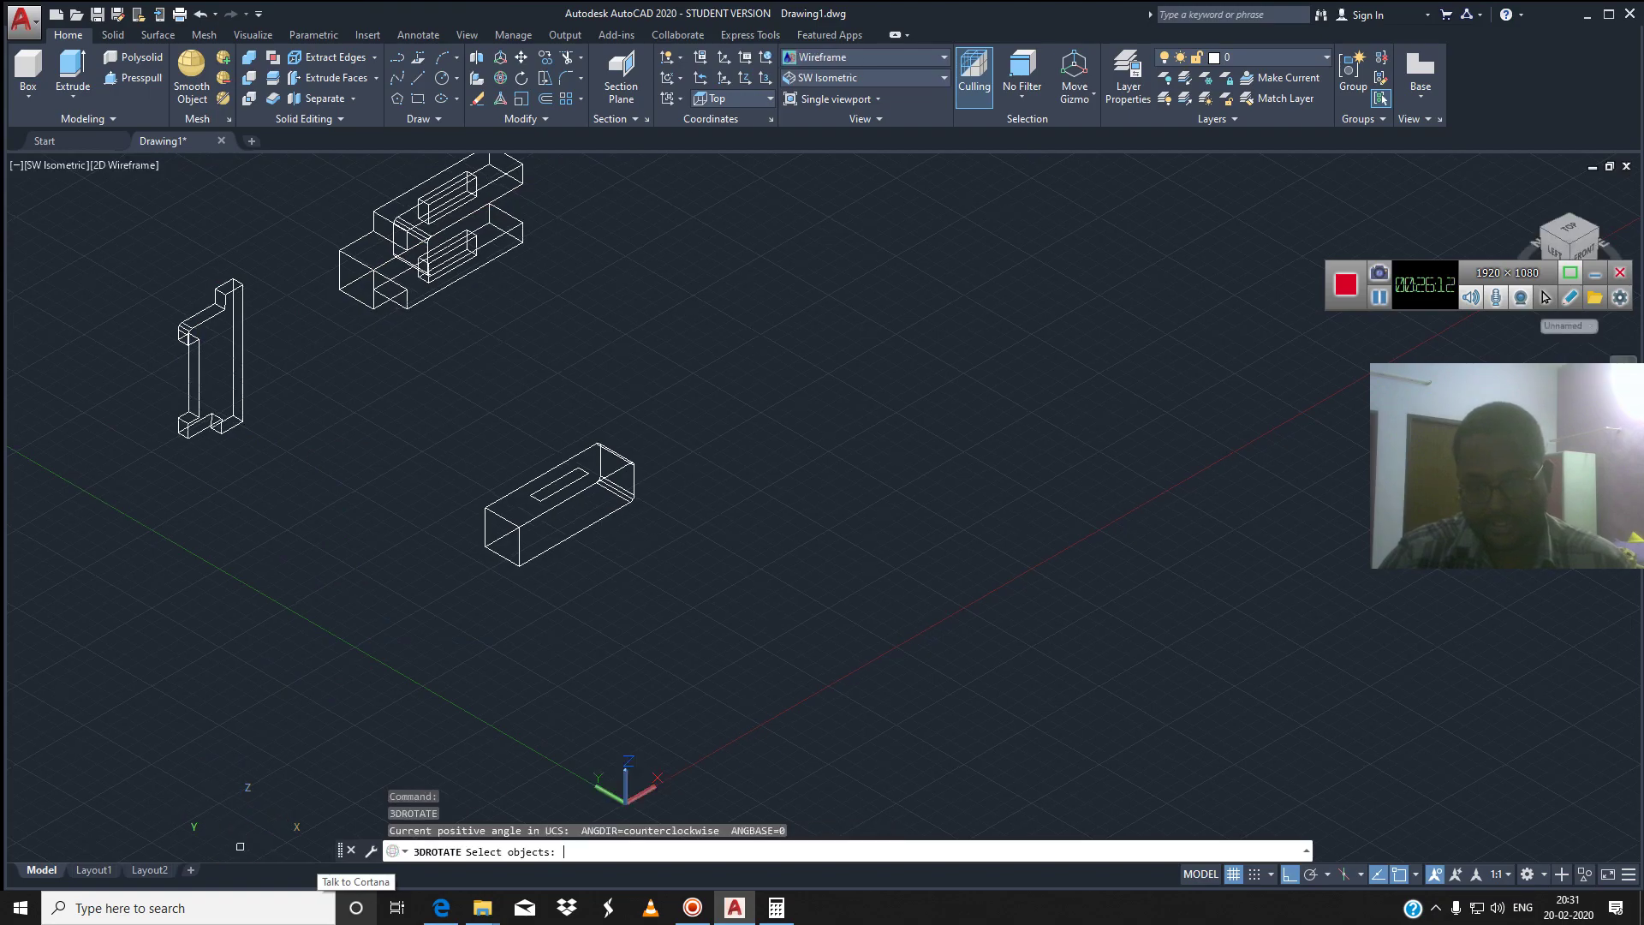
click(244, 380)
key(Return)
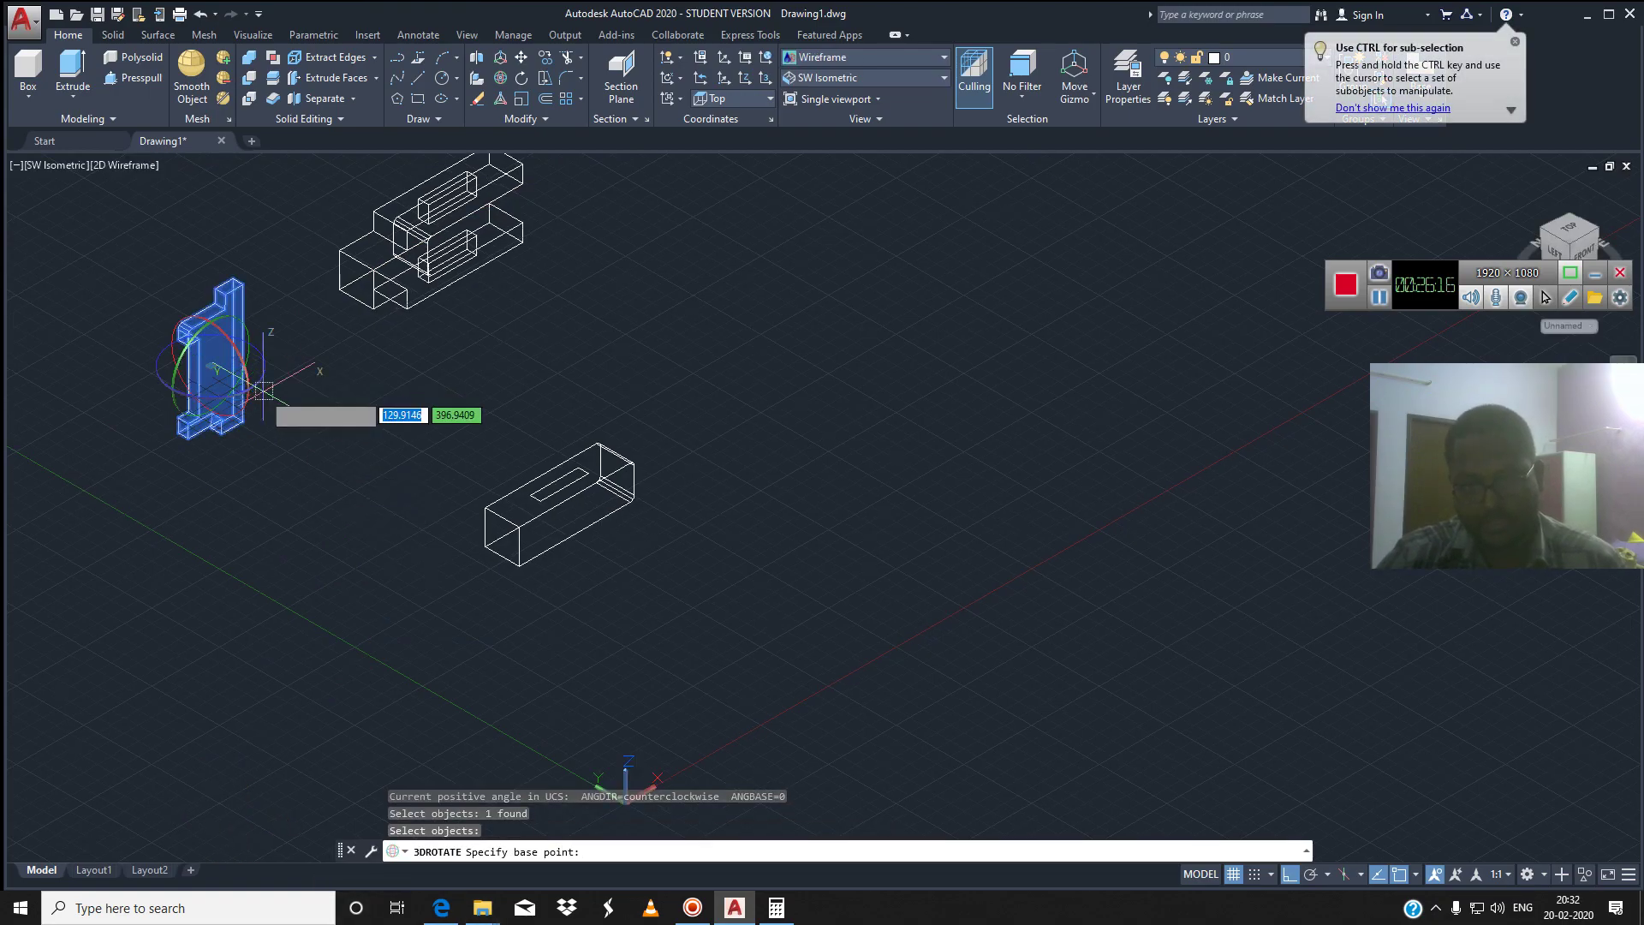
click(162, 377)
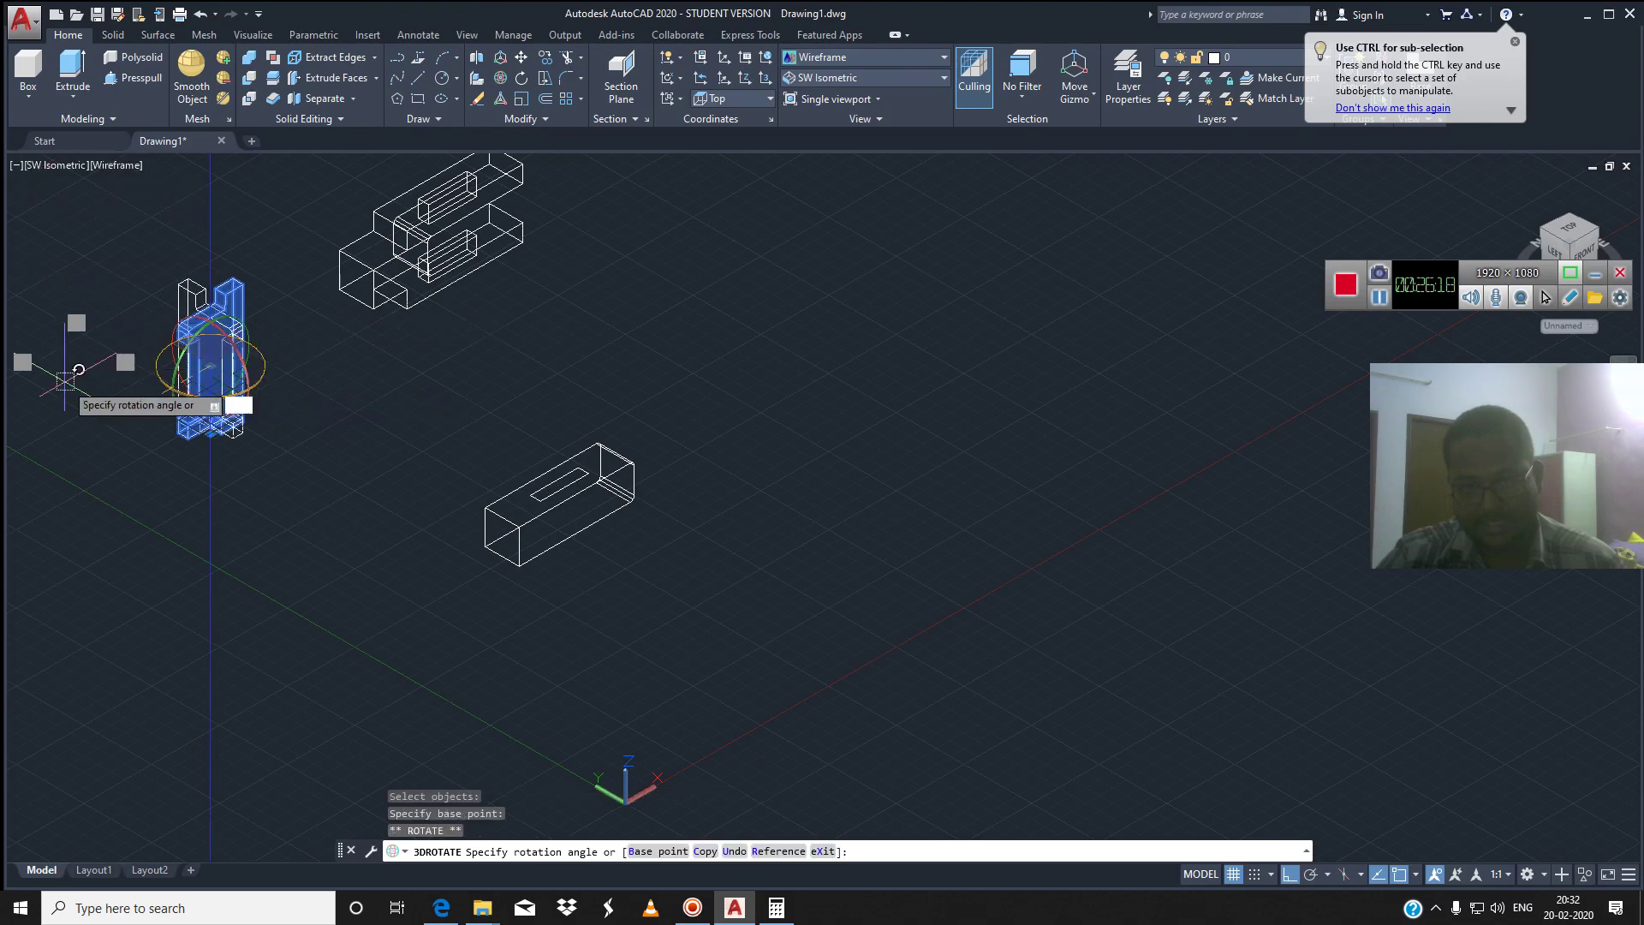
click(83, 483)
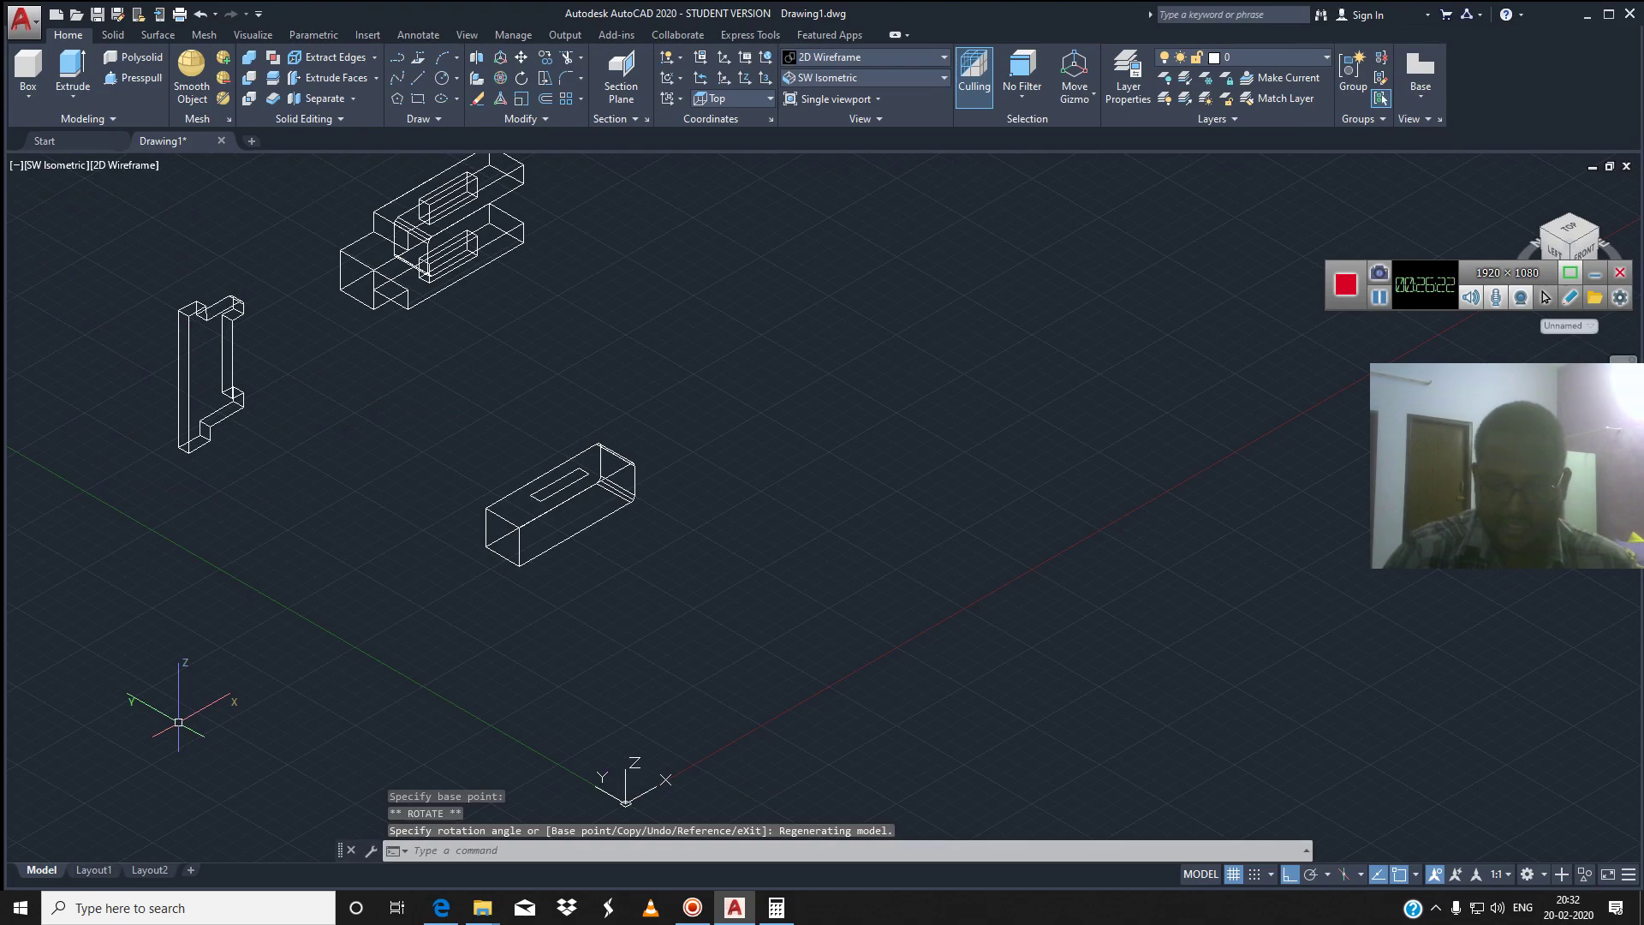
text(m)
key(Return)
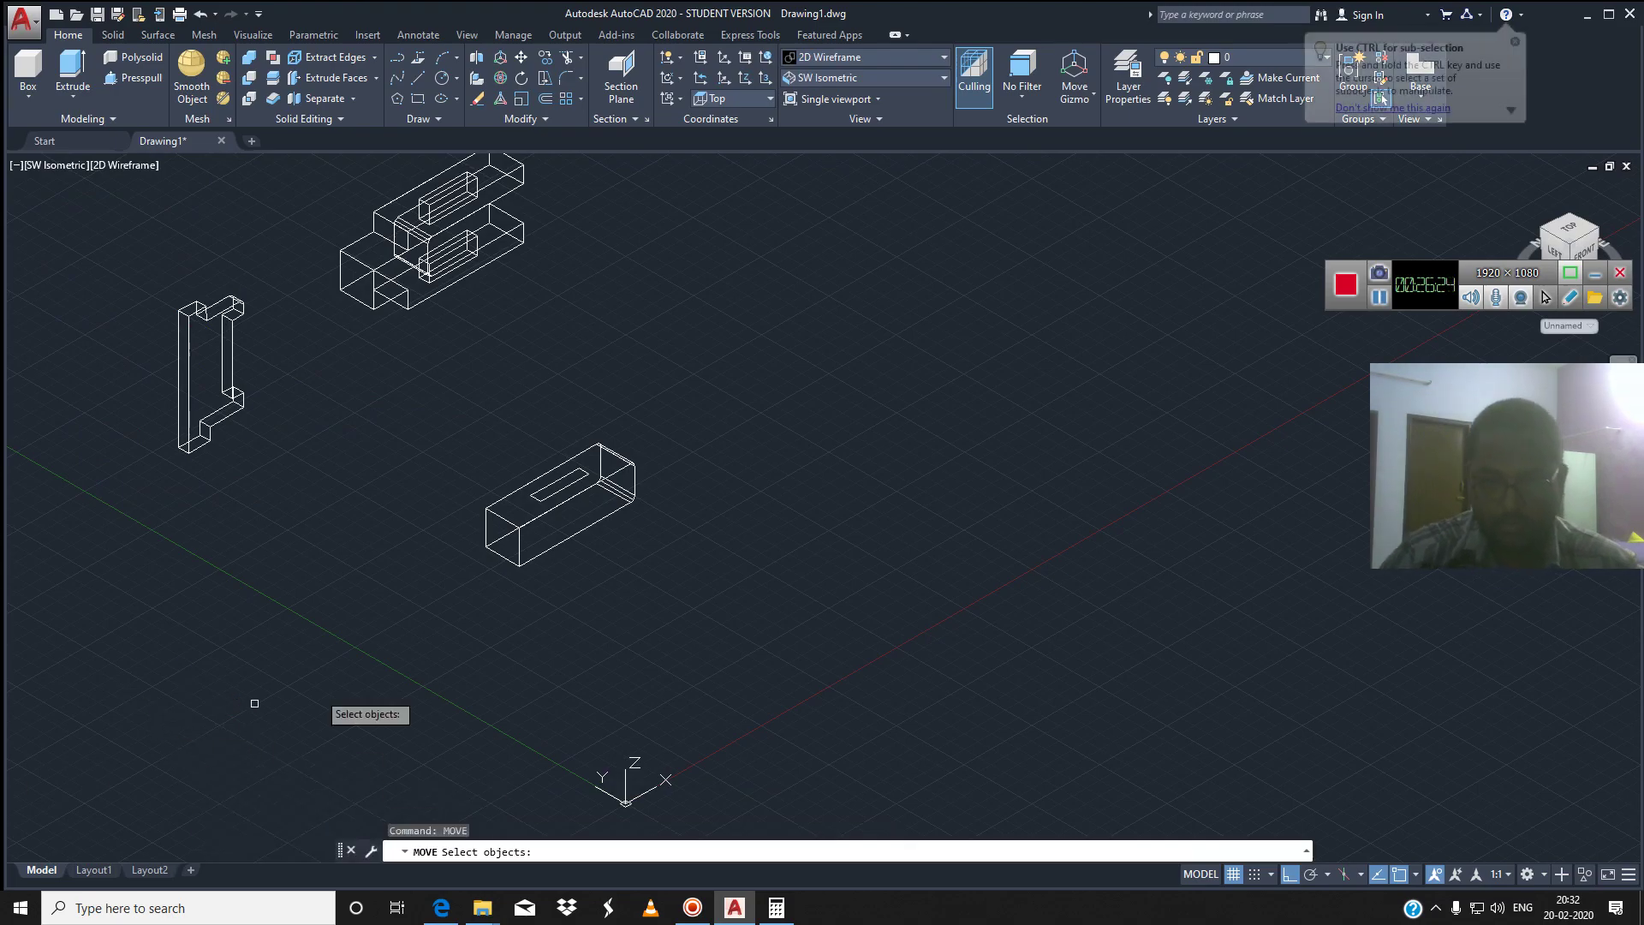
Move the upright bracket by its base corner onto the box's top face beside the slot
click(209, 434)
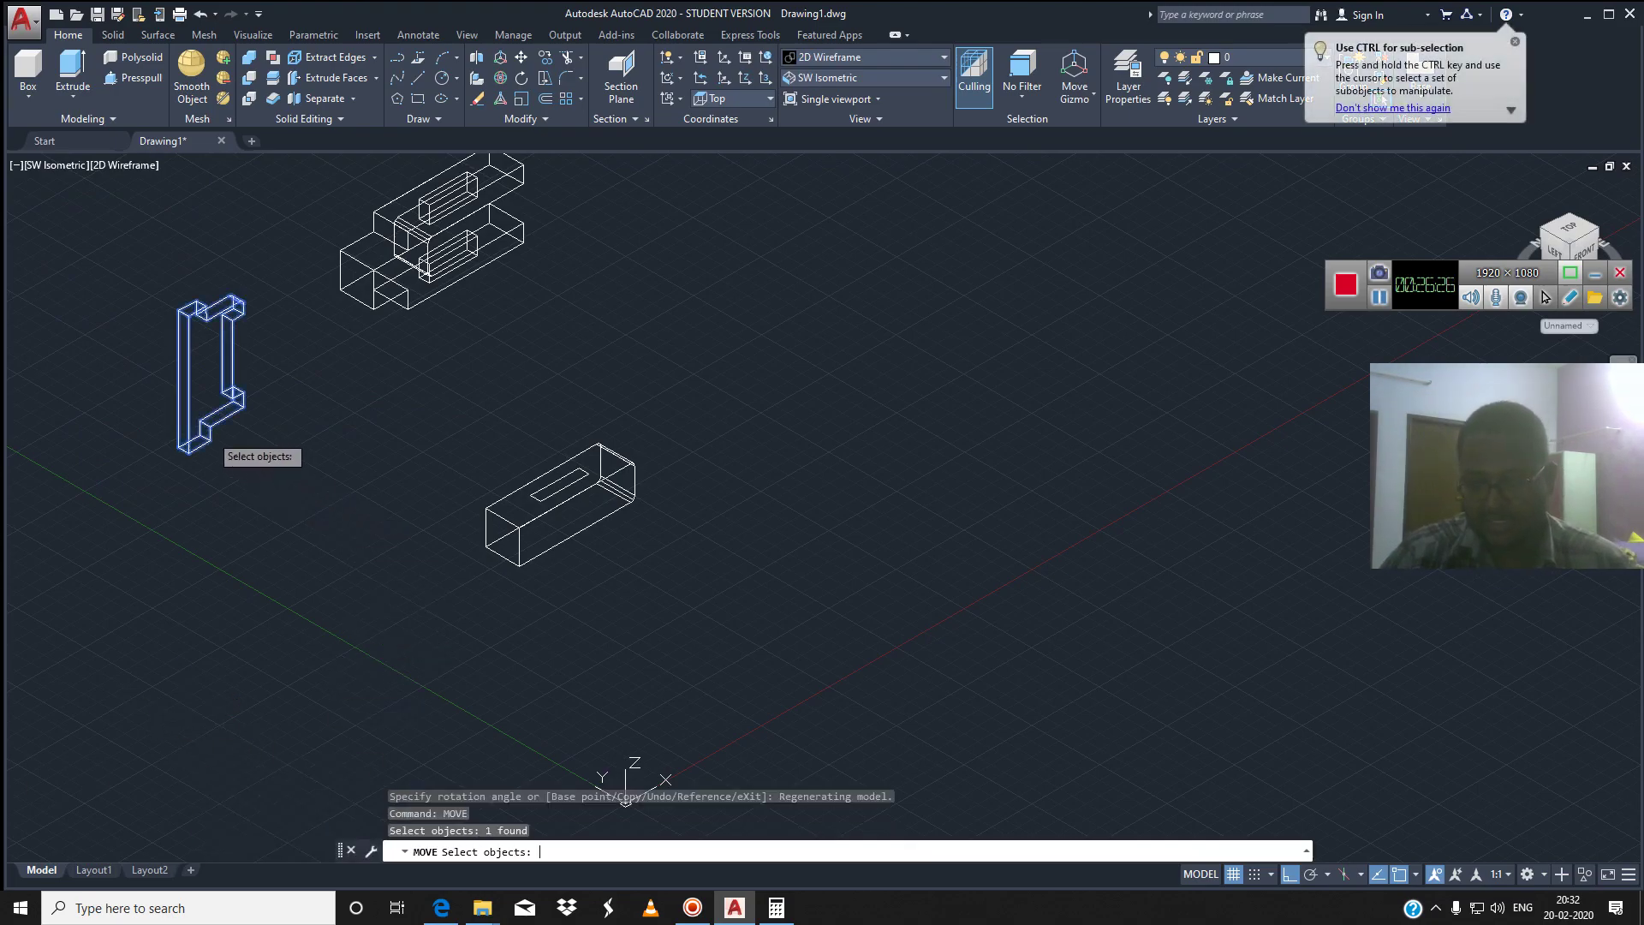
key(Return)
scroll(247, 449, up, 3)
scroll(246, 448, up, 3)
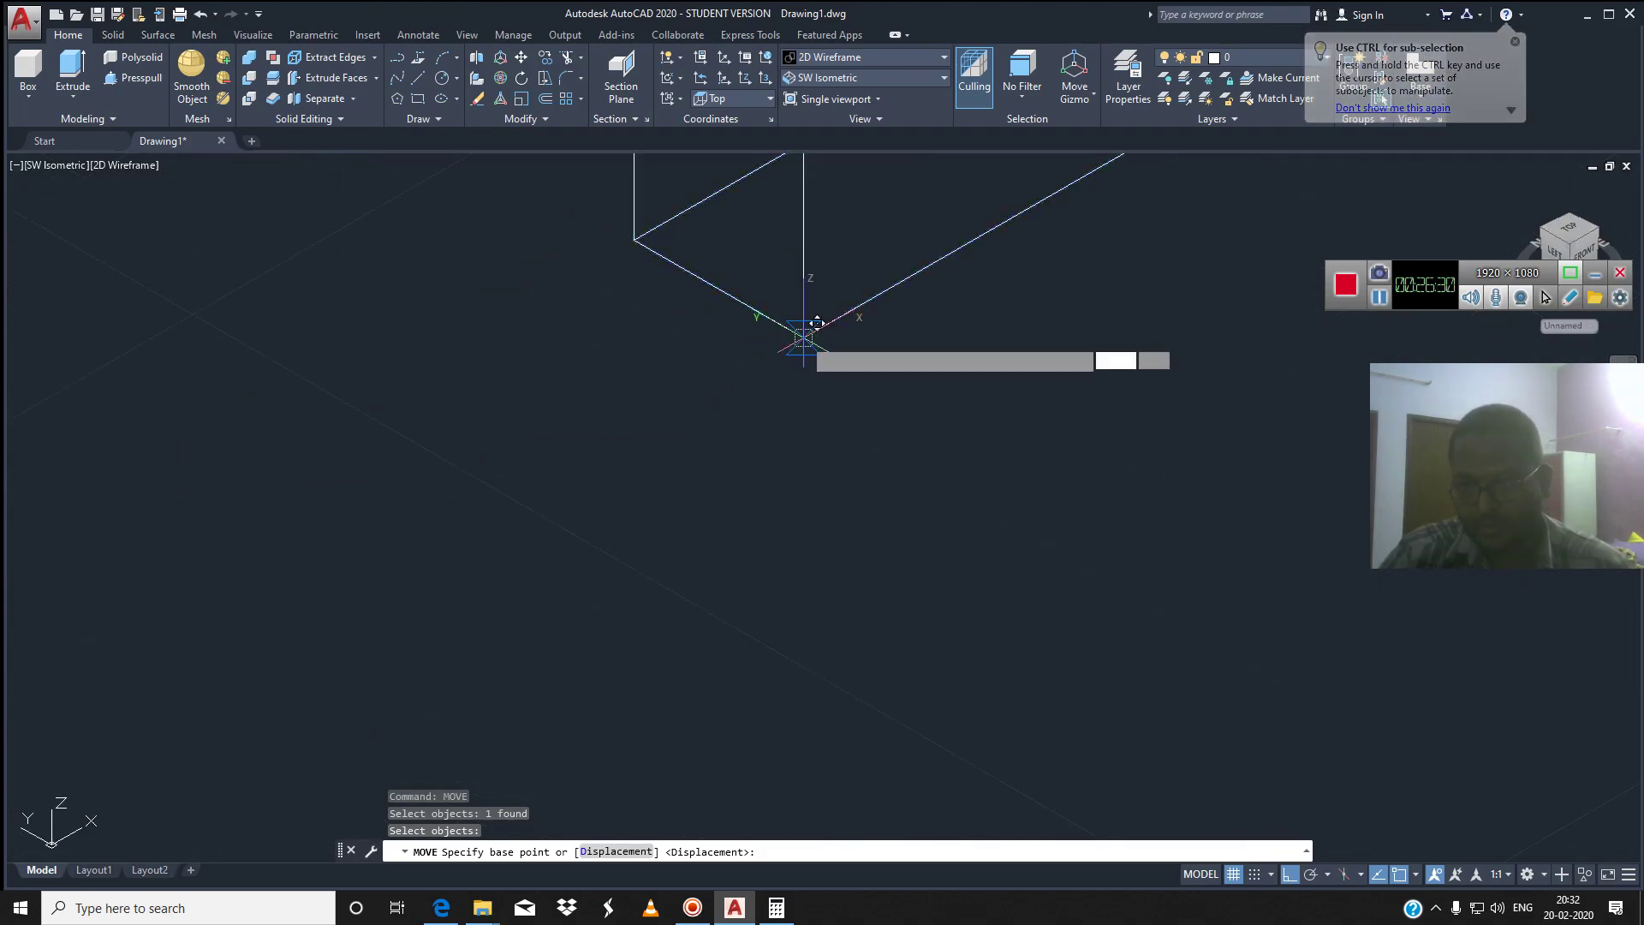
click(803, 337)
scroll(843, 403, down, 3)
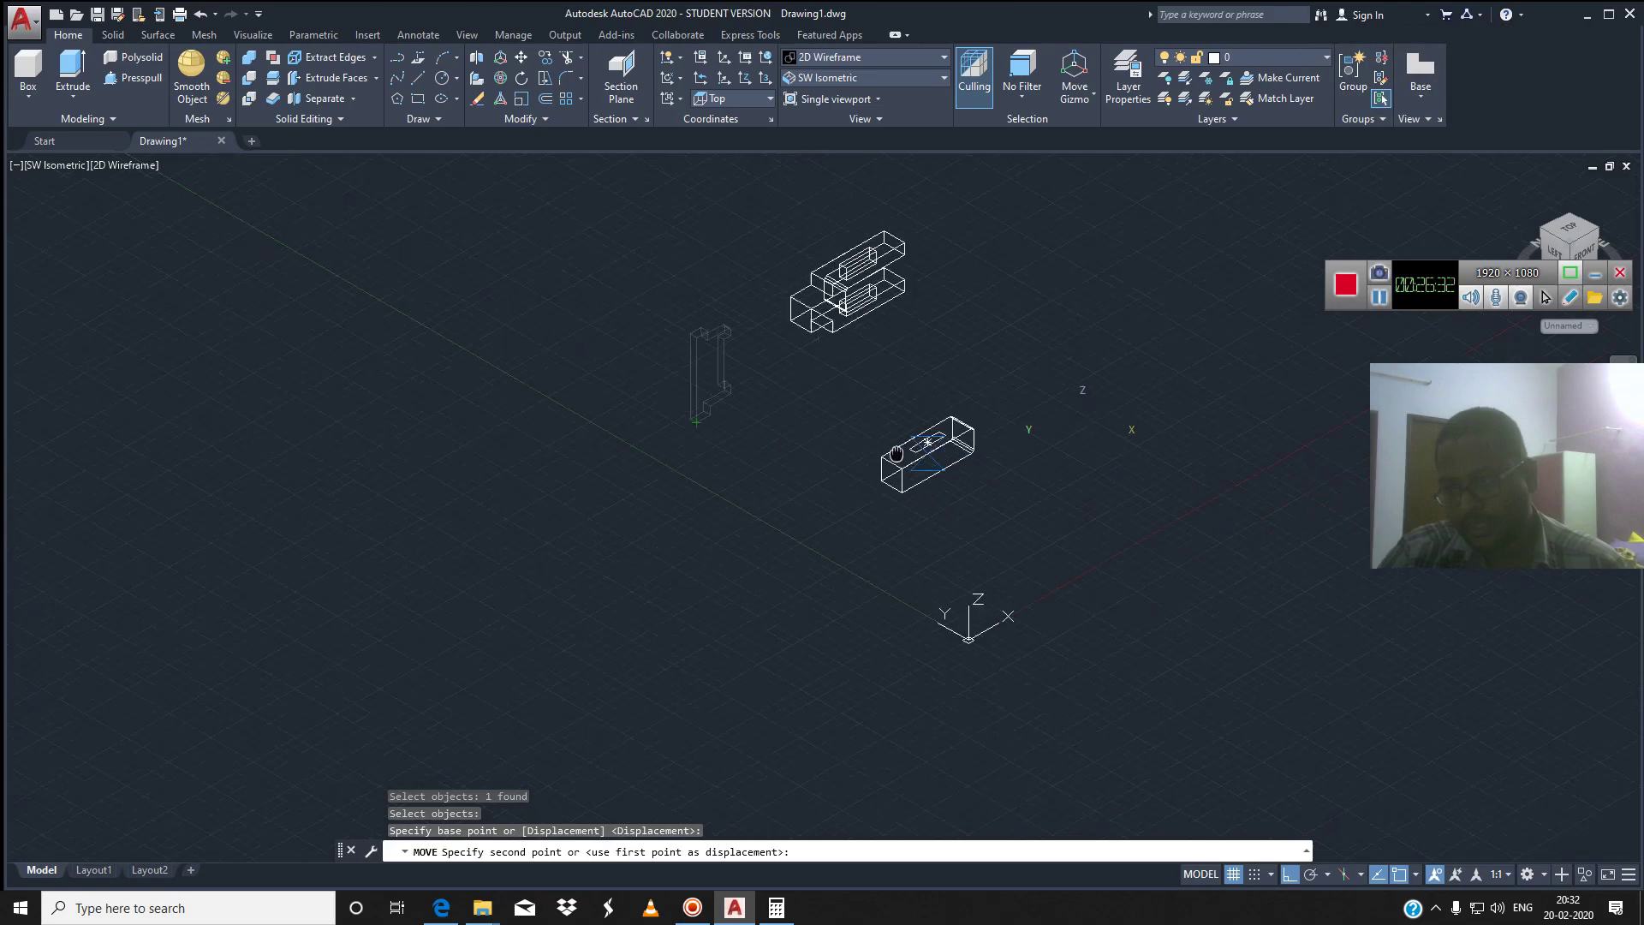
scroll(856, 437, up, 3)
scroll(938, 433, up, 2)
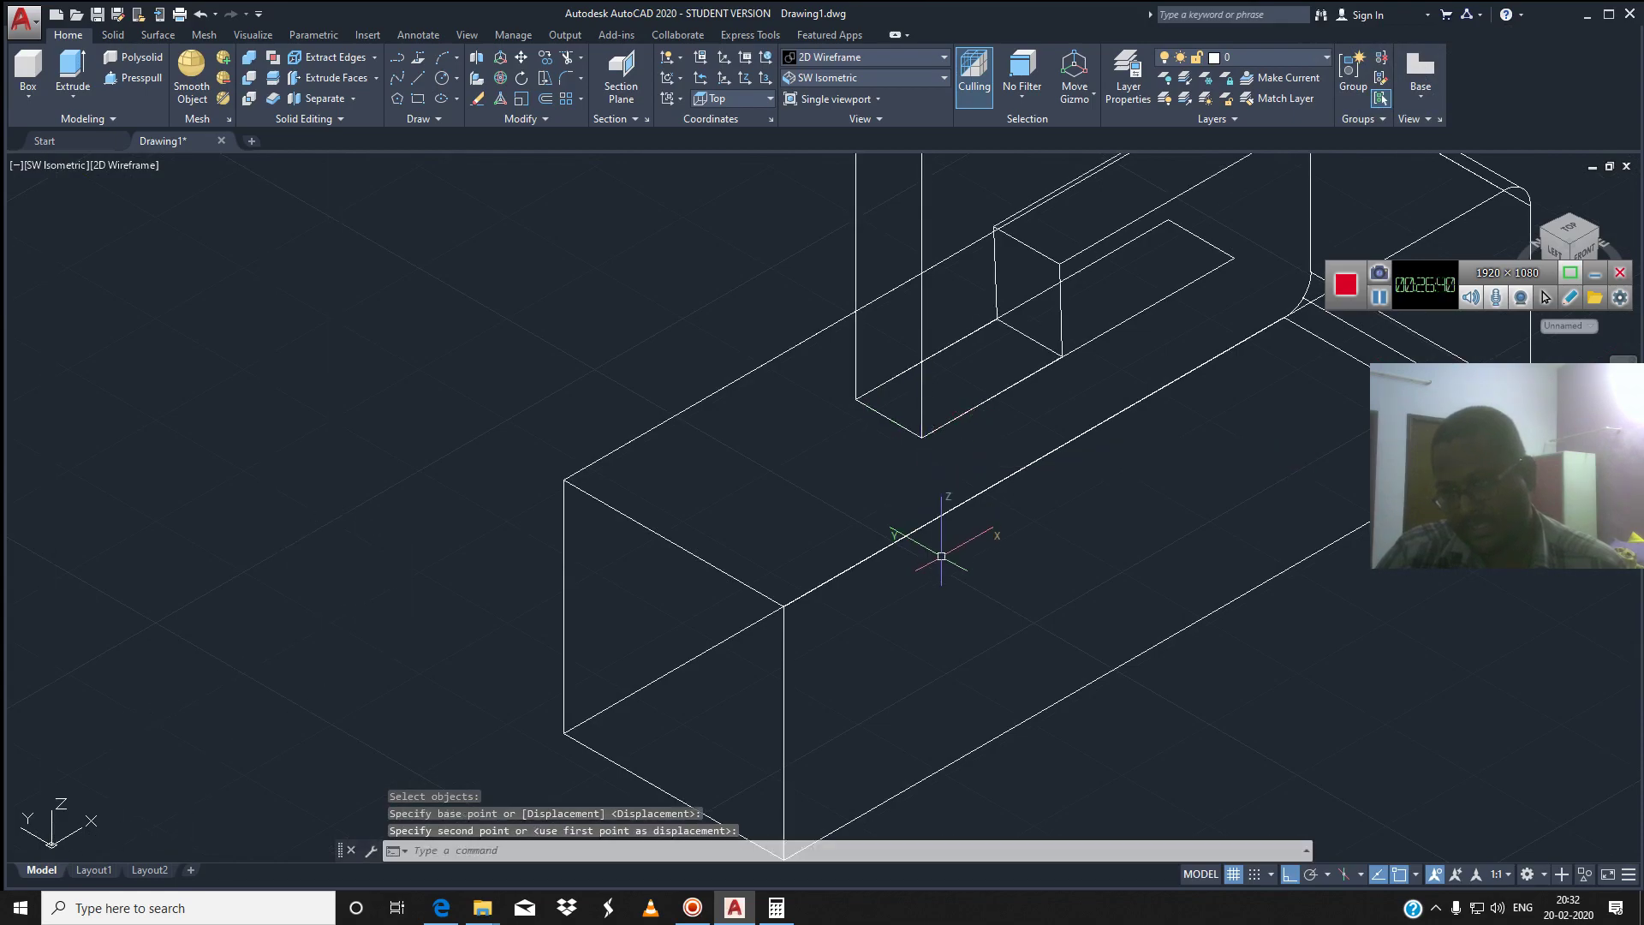
scroll(941, 556, down, 5)
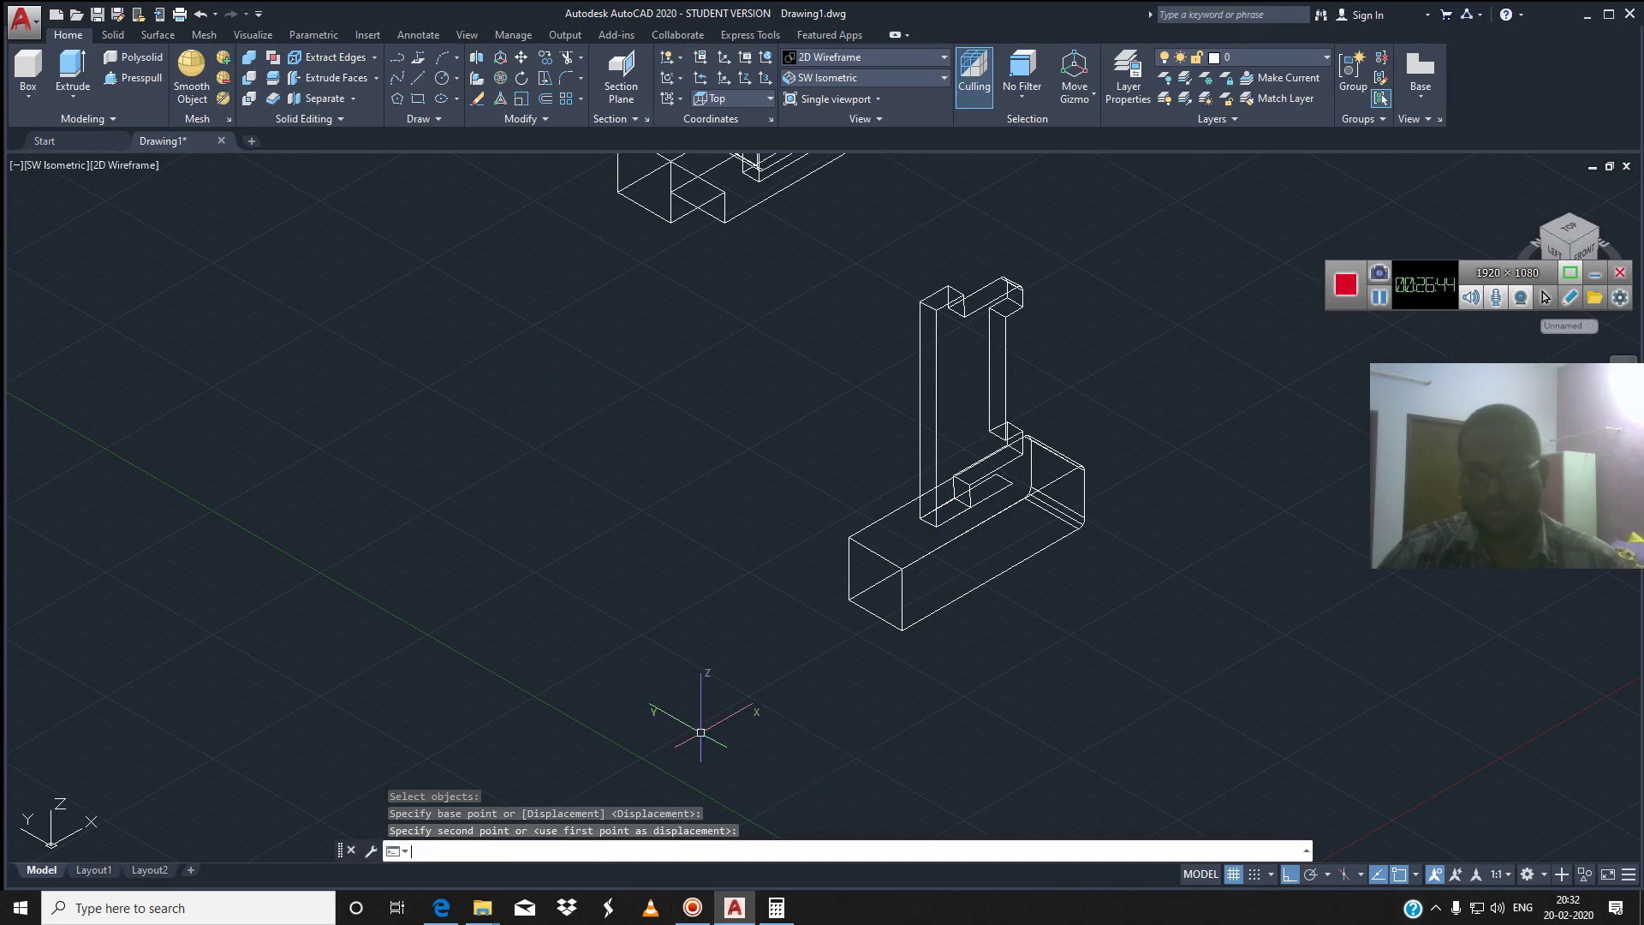
Move the upright bracket straight down along -Z from its base corner through the box
text(ve)
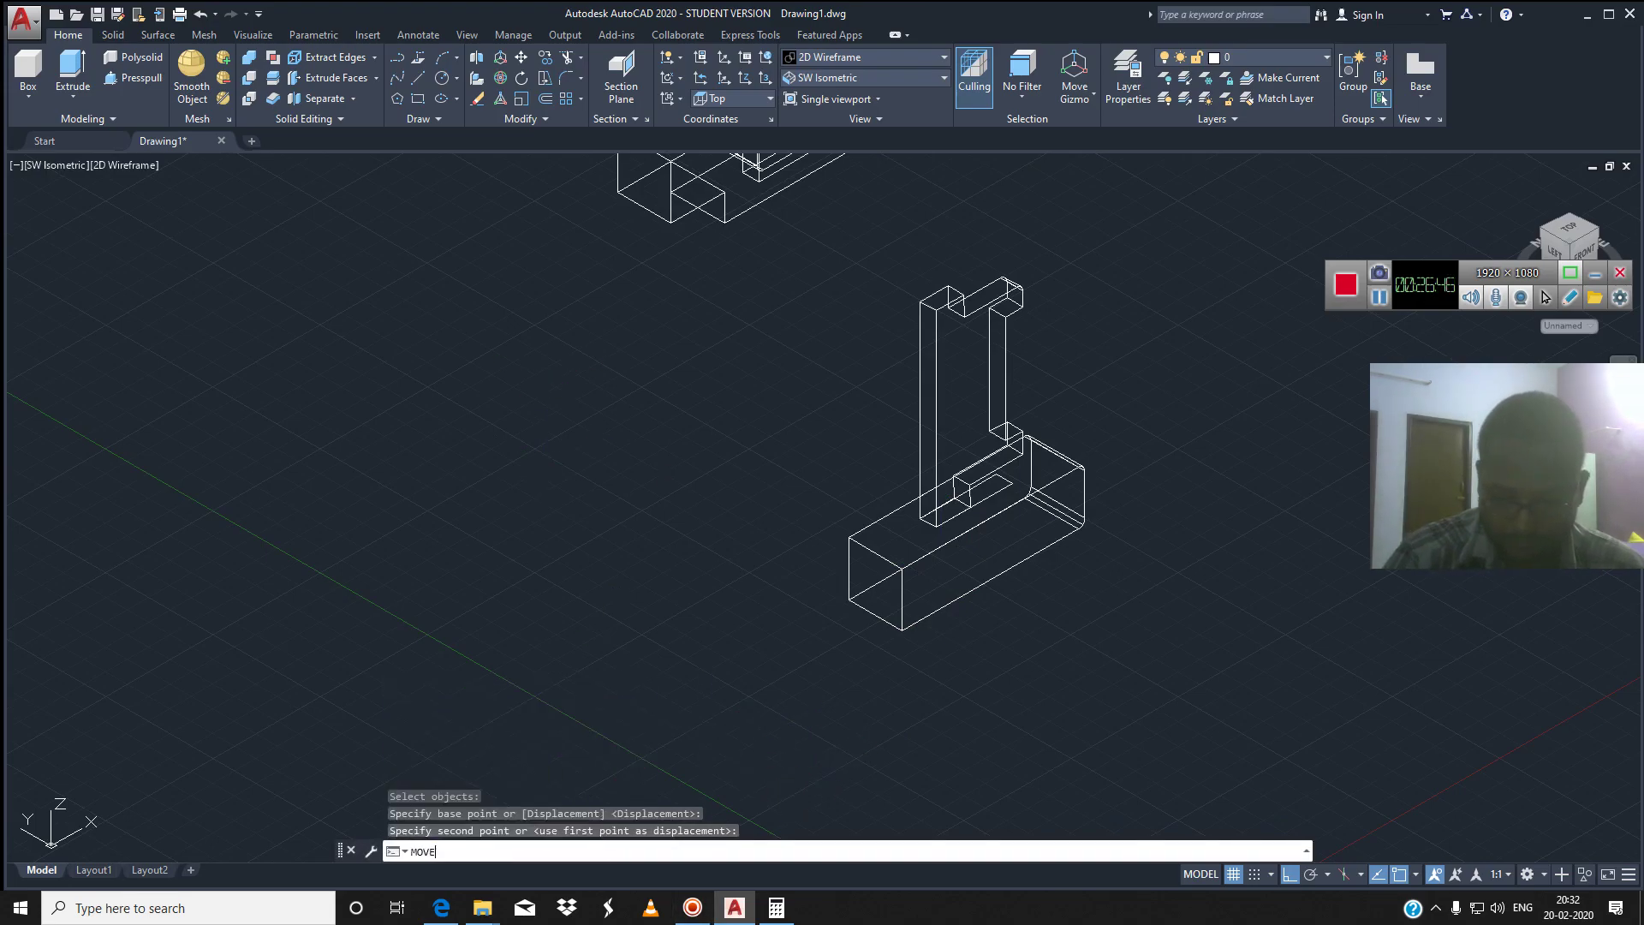
key(Return)
click(933, 407)
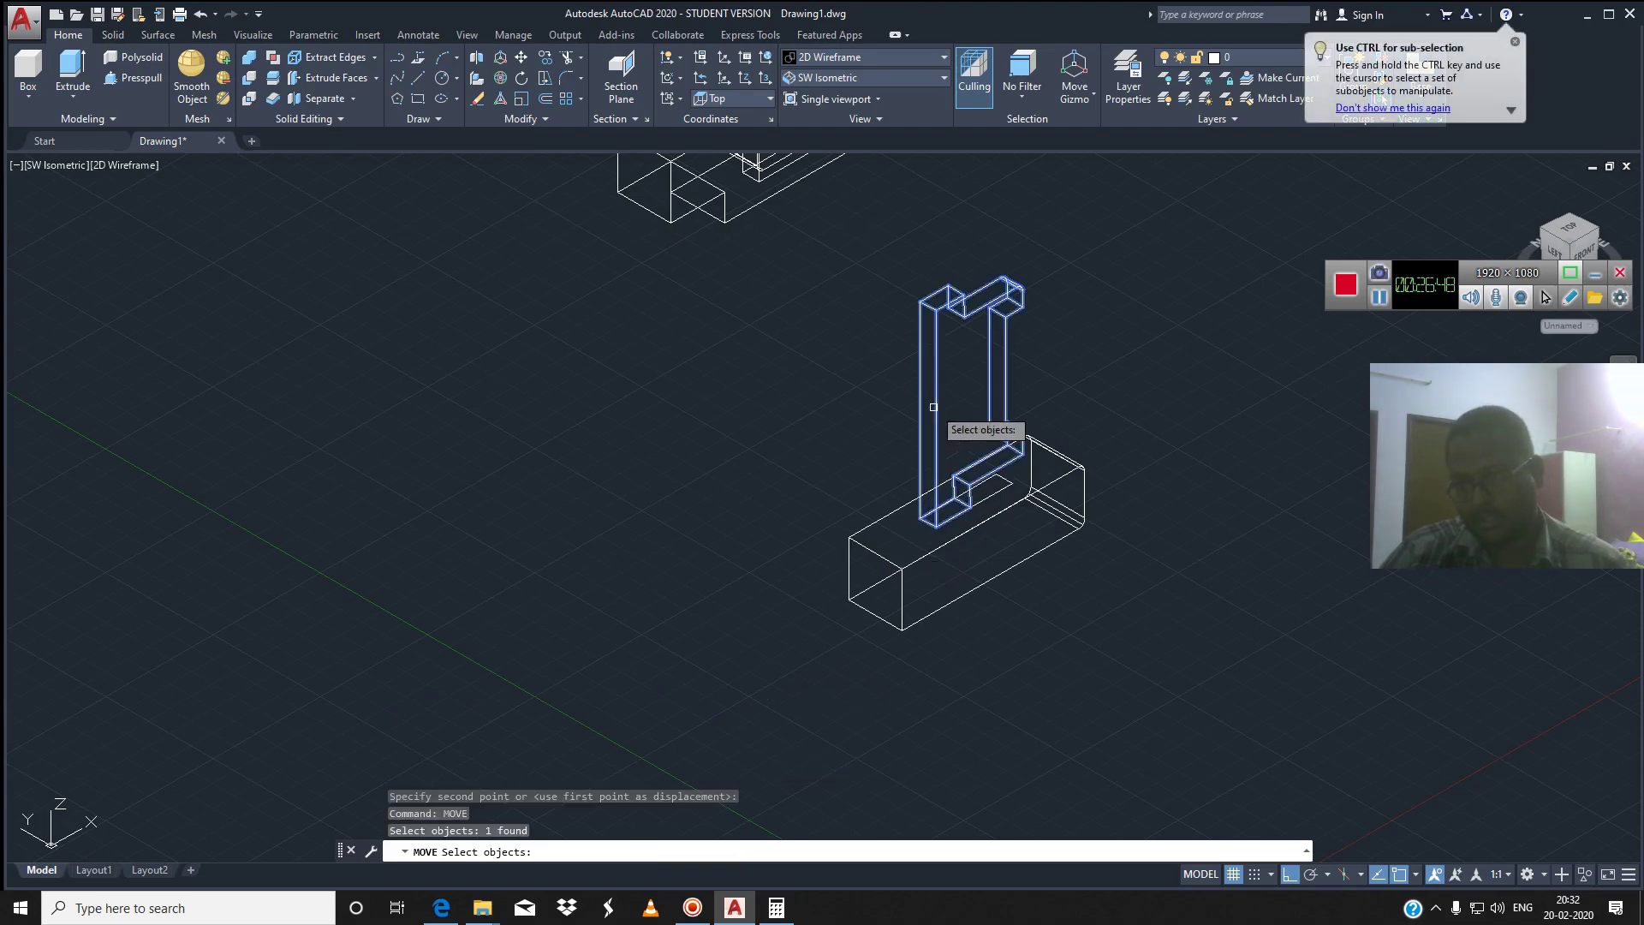
key(Return)
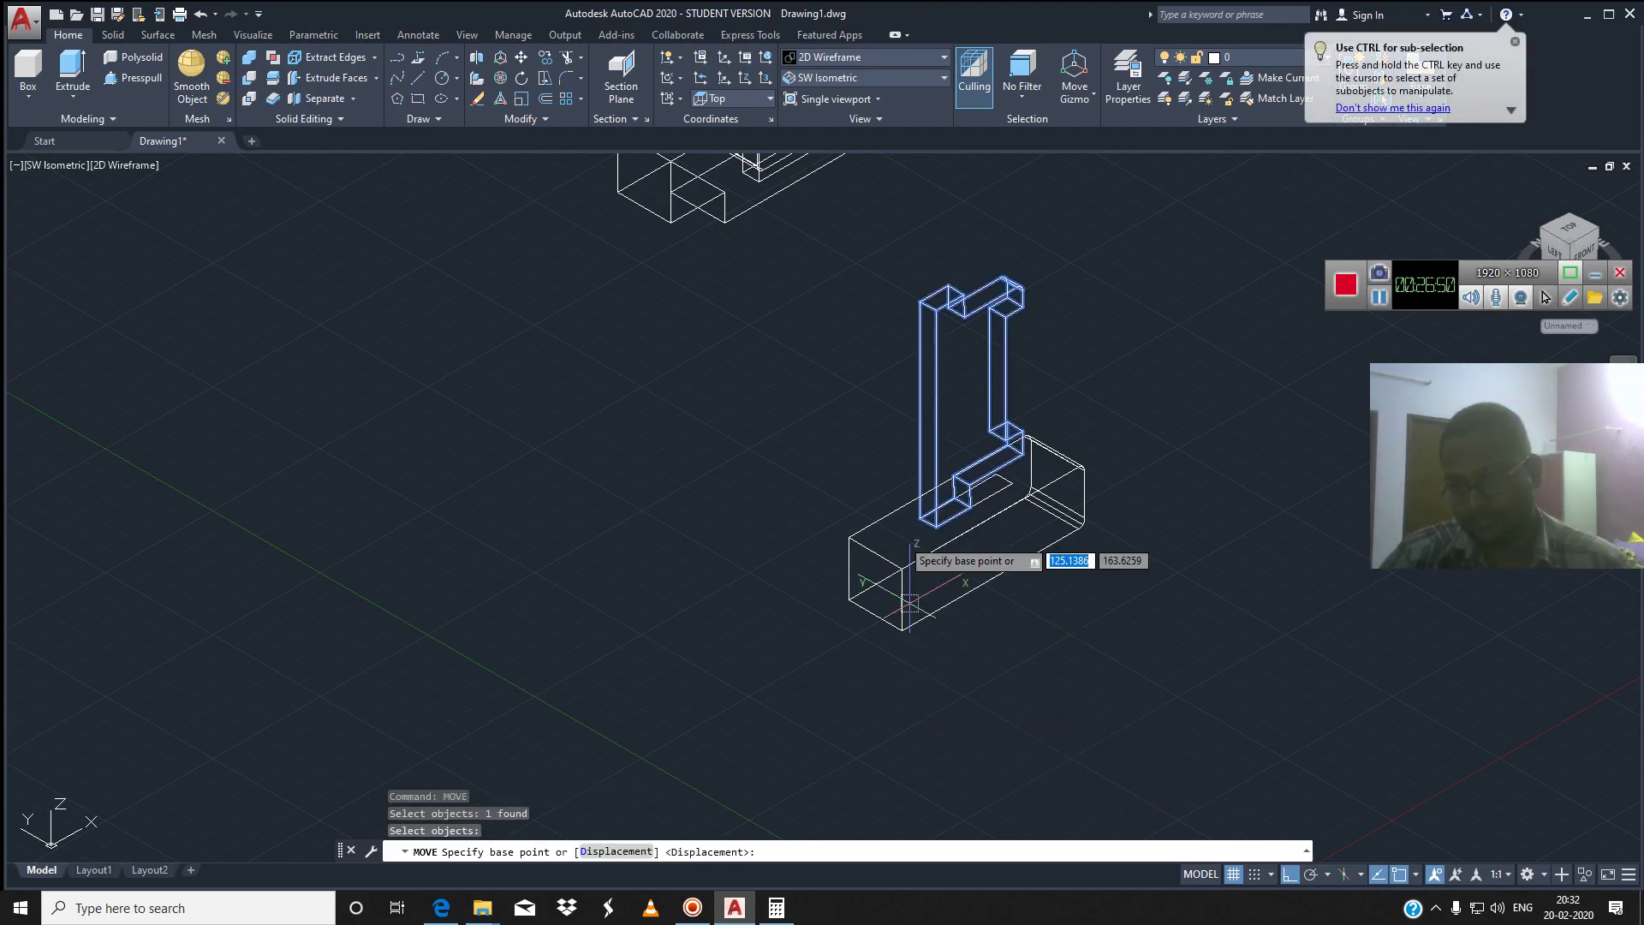
scroll(957, 537, up, 5)
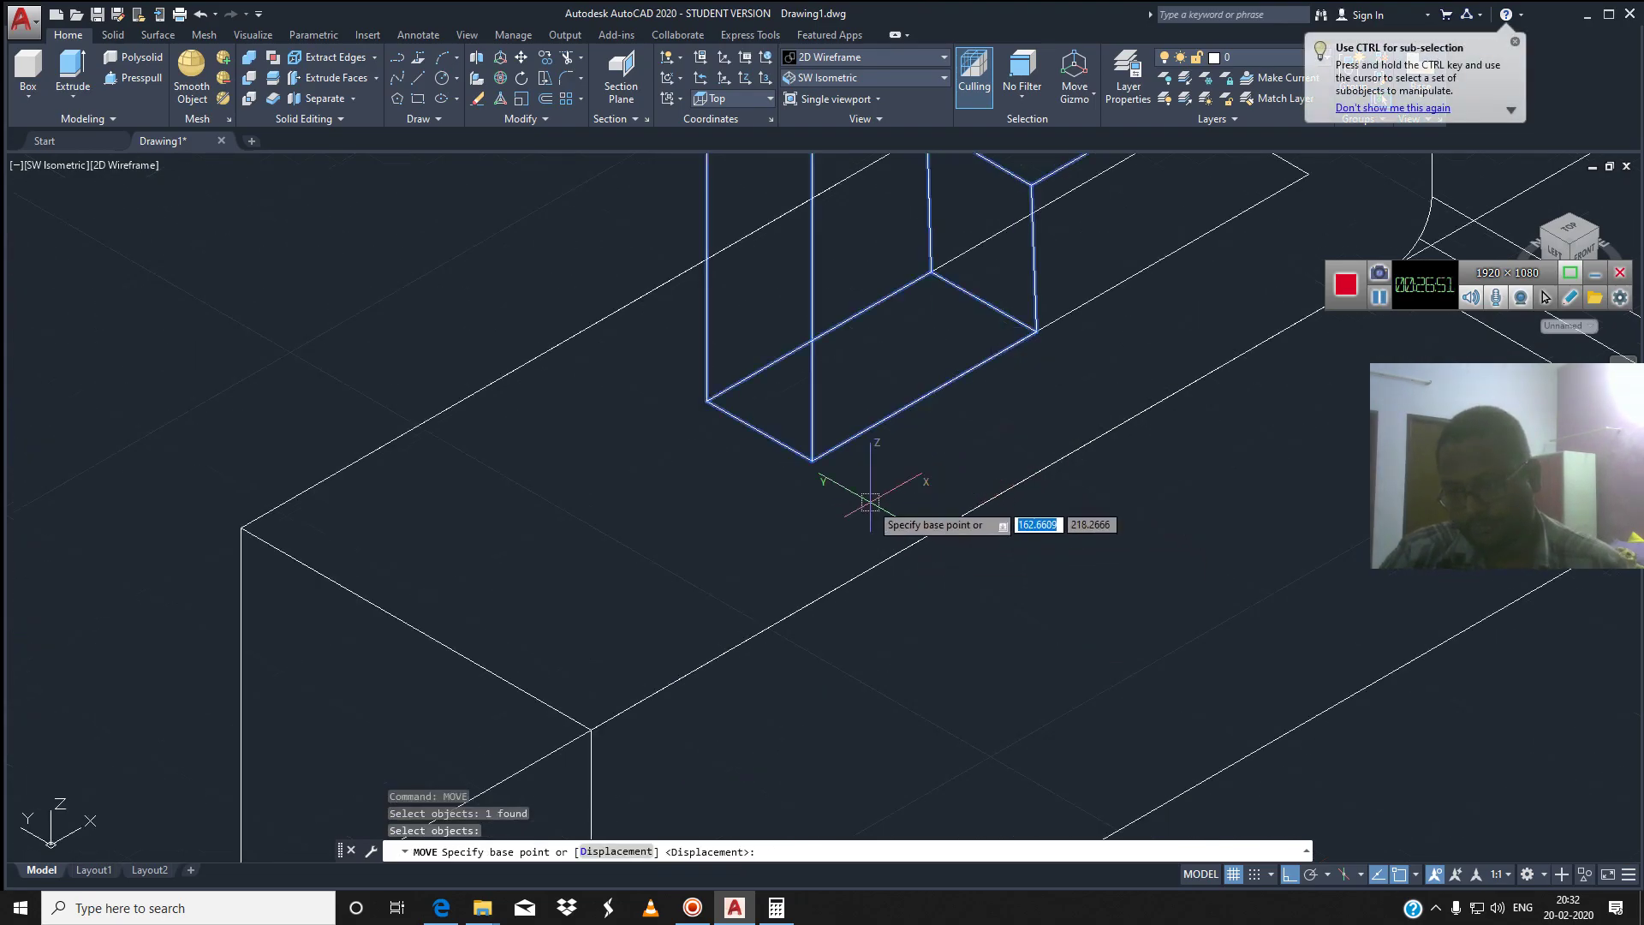
click(806, 463)
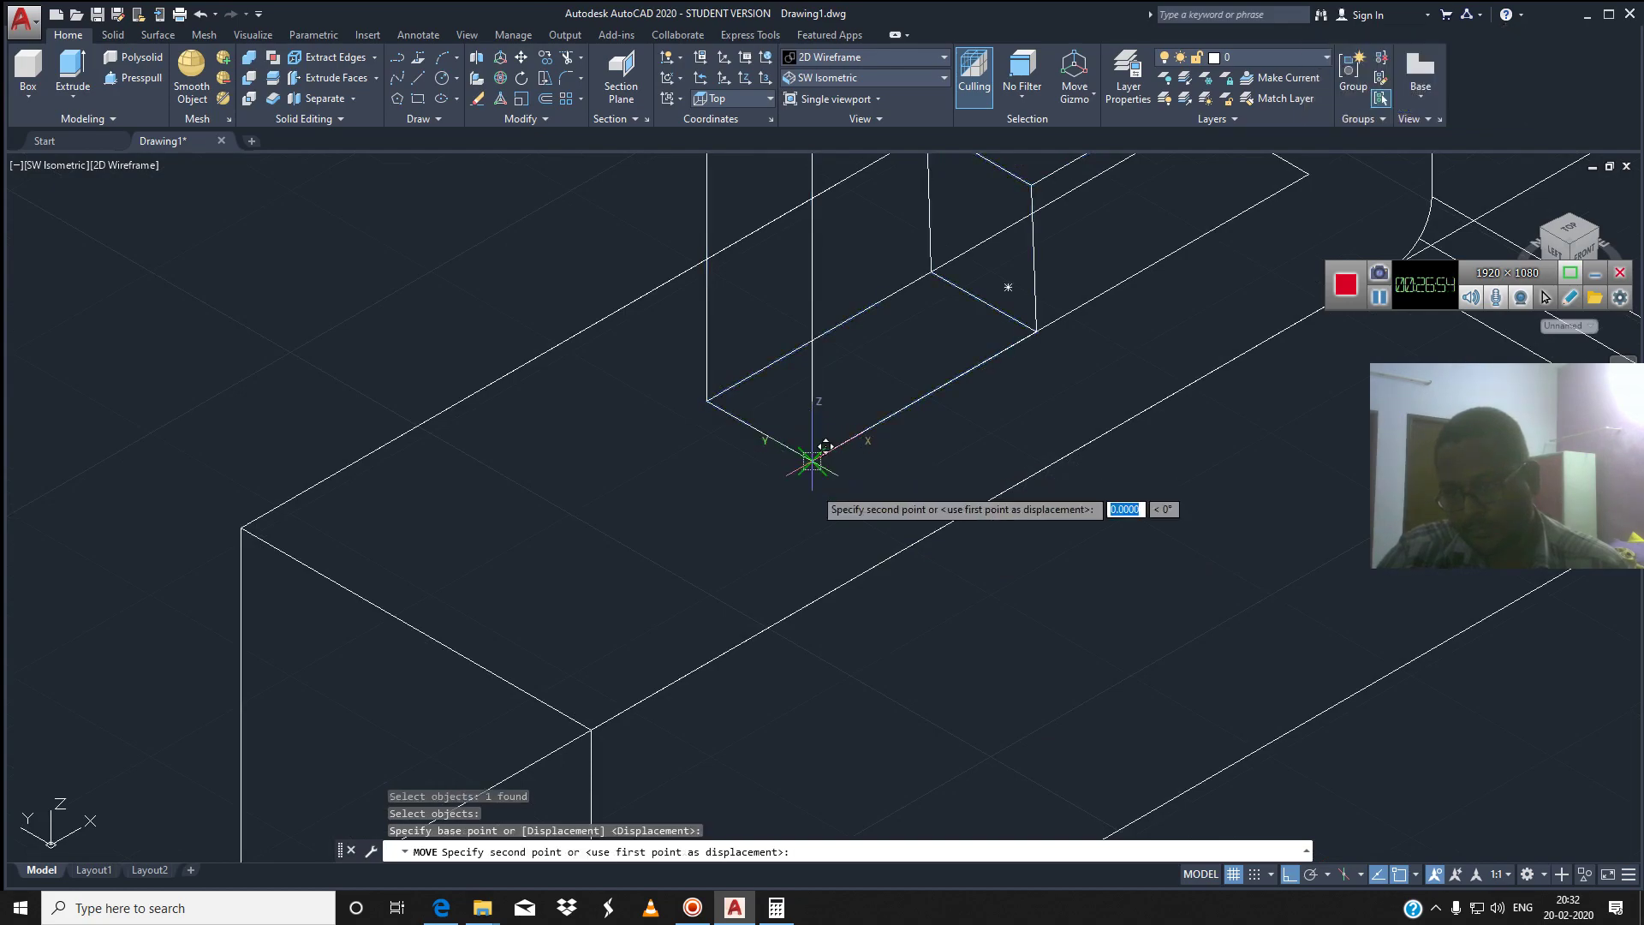
scroll(808, 460, down, 3)
scroll(856, 754, down, 3)
scroll(850, 677, down, 3)
scroll(830, 600, down, 2)
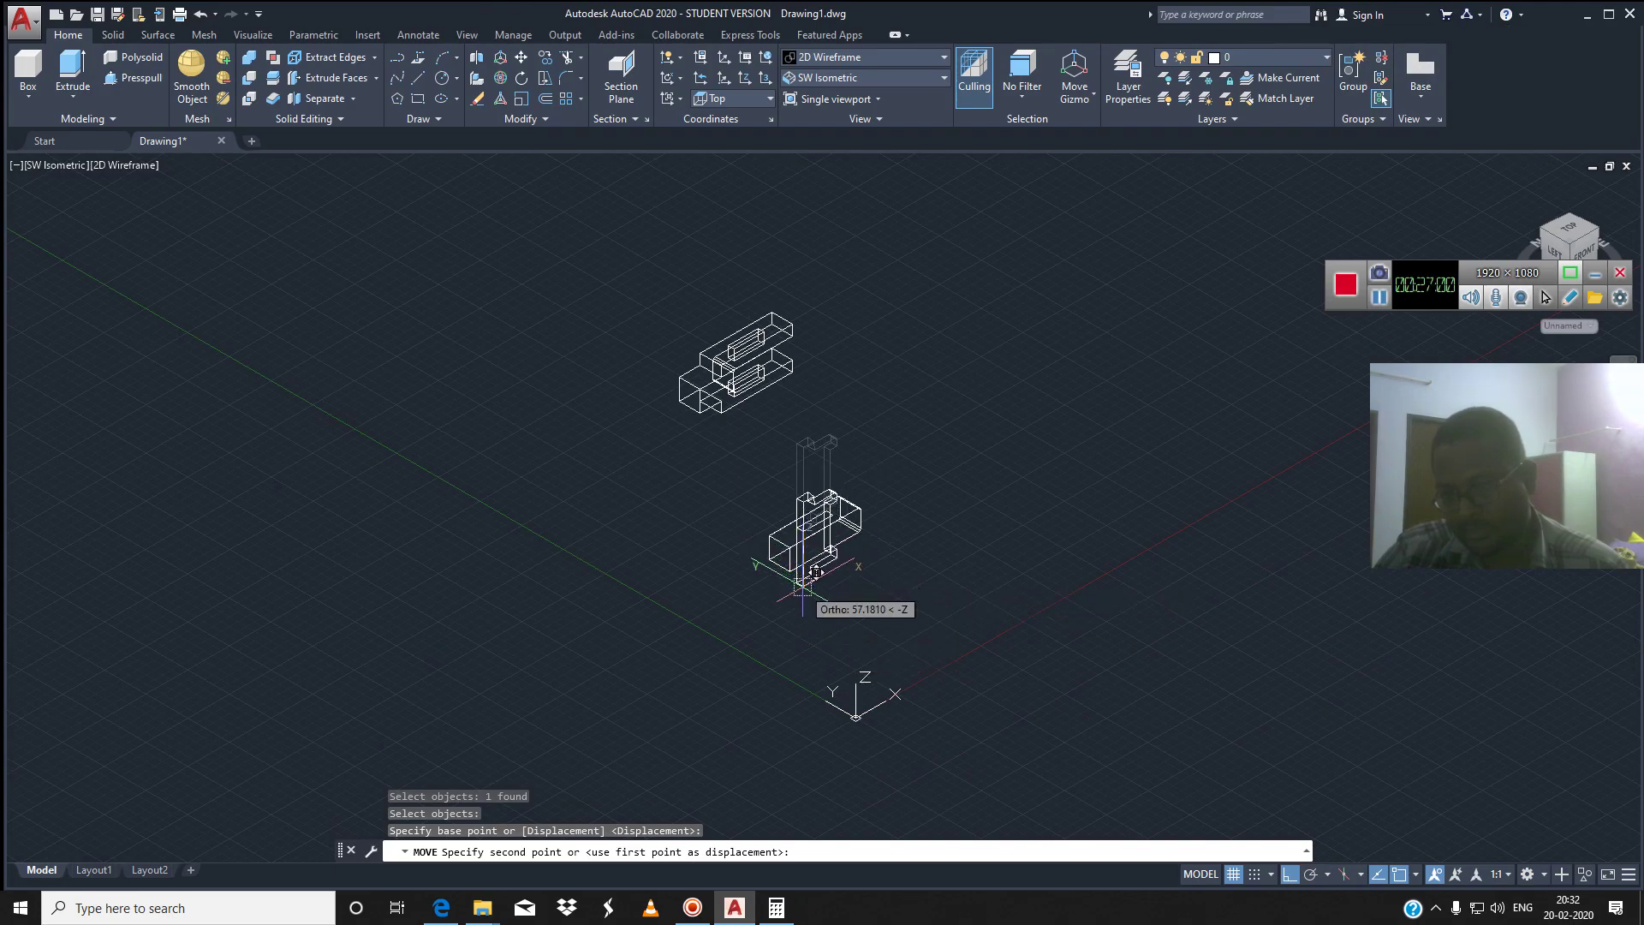
click(802, 594)
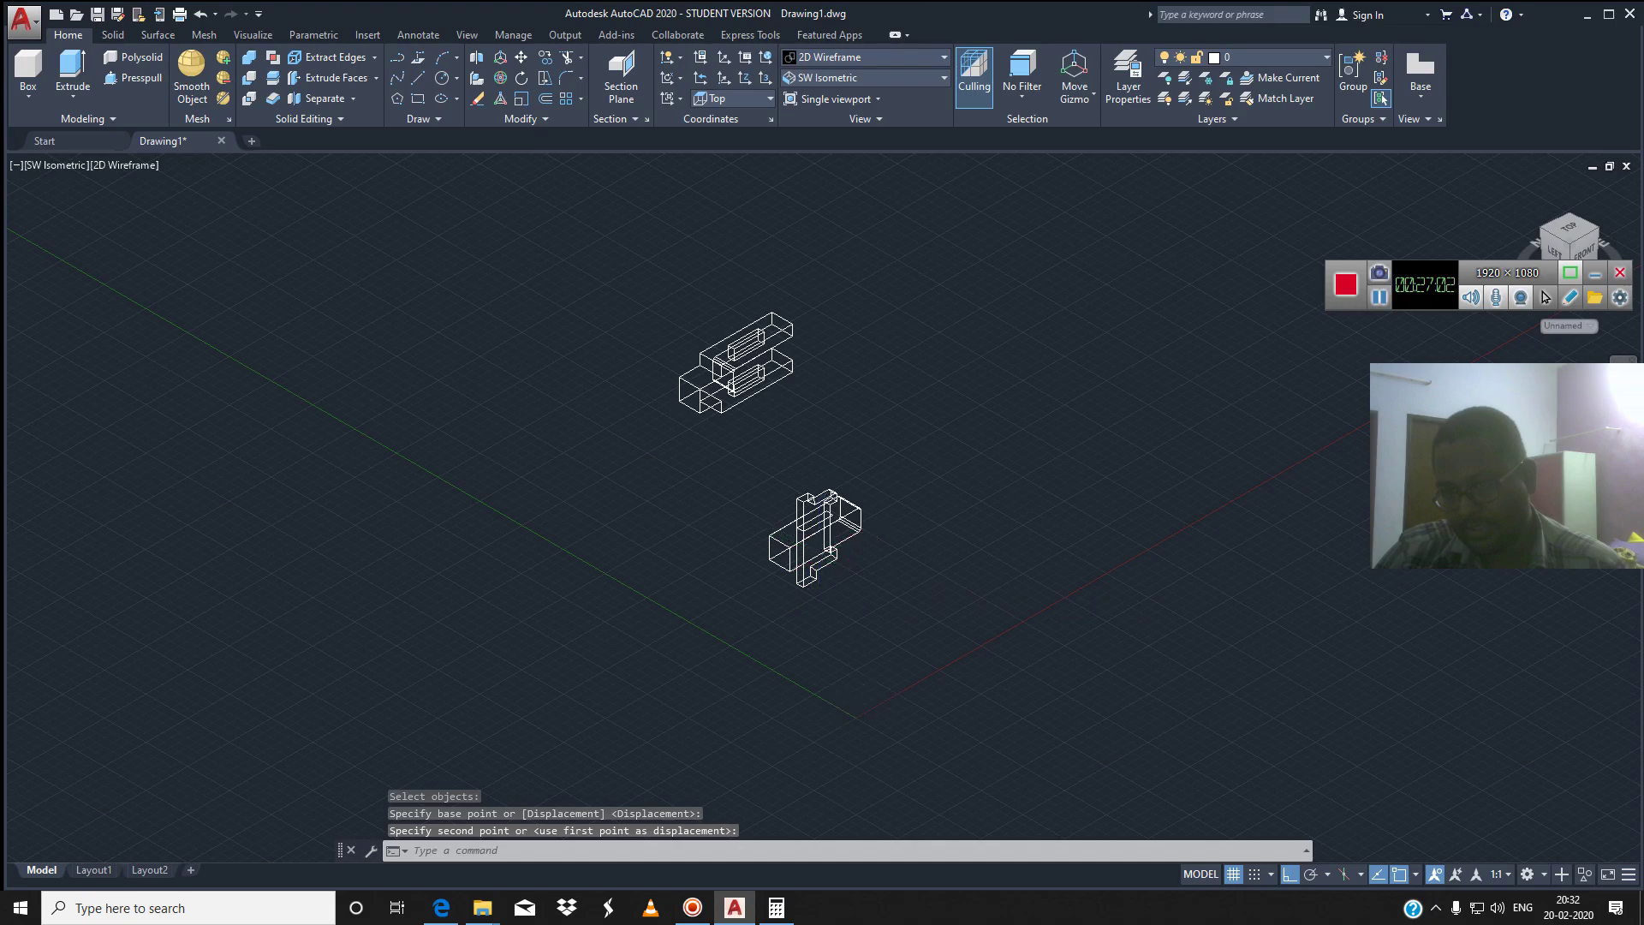
scroll(830, 540, up, 5)
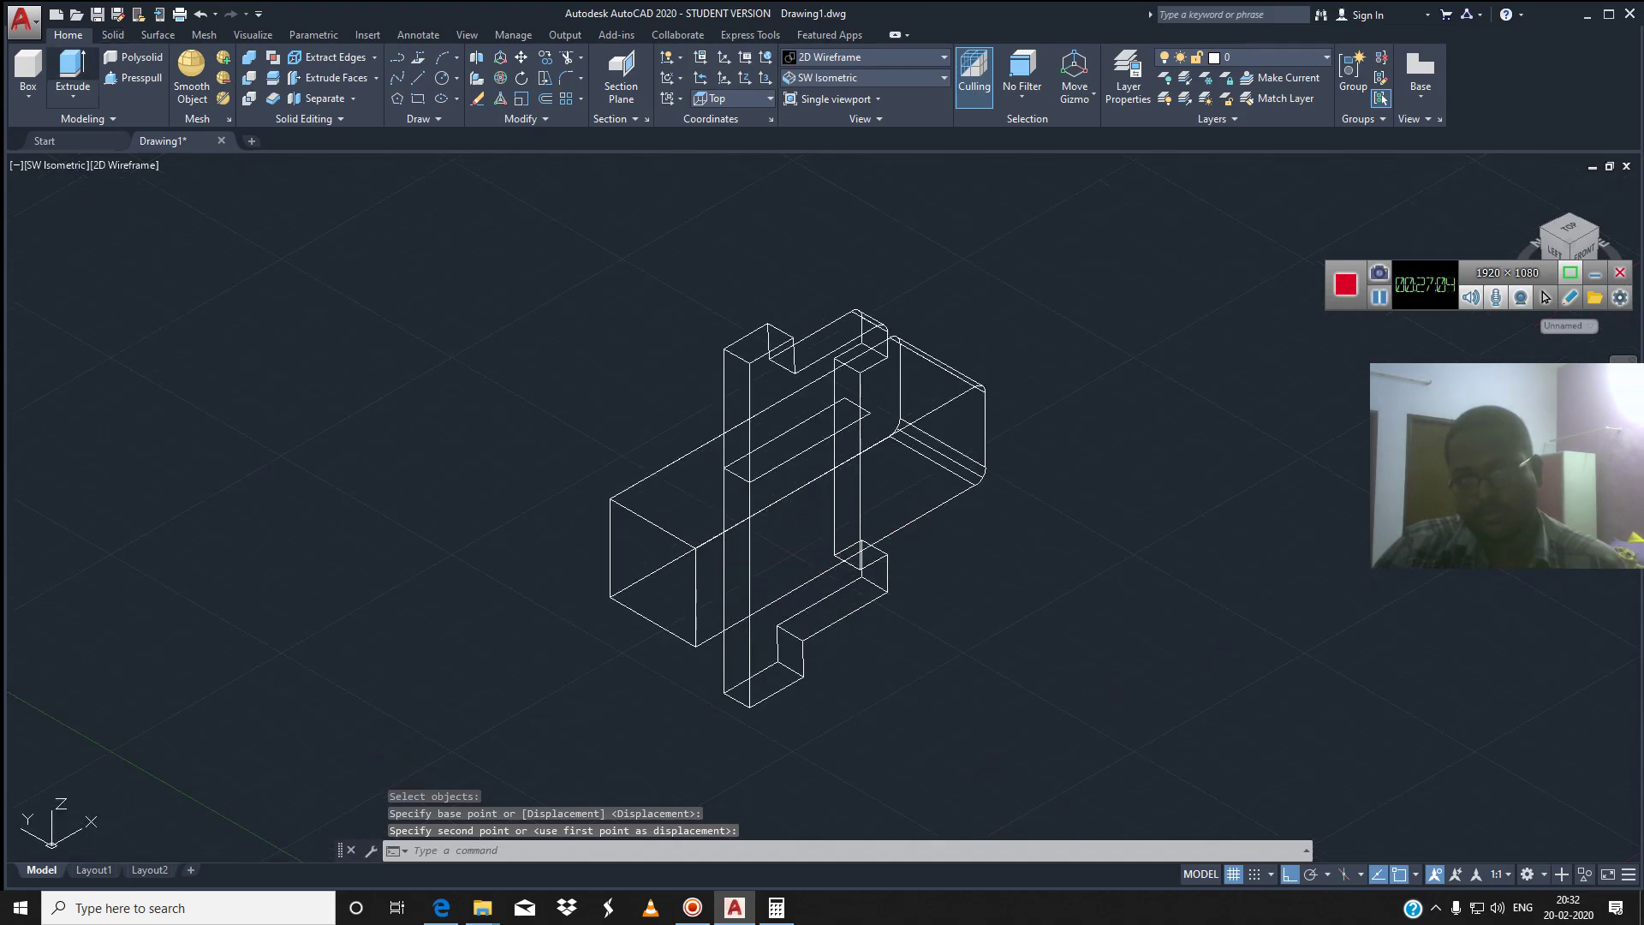
Extrude the slot rectangle on top of the box downward into a solid
click(73, 71)
click(792, 456)
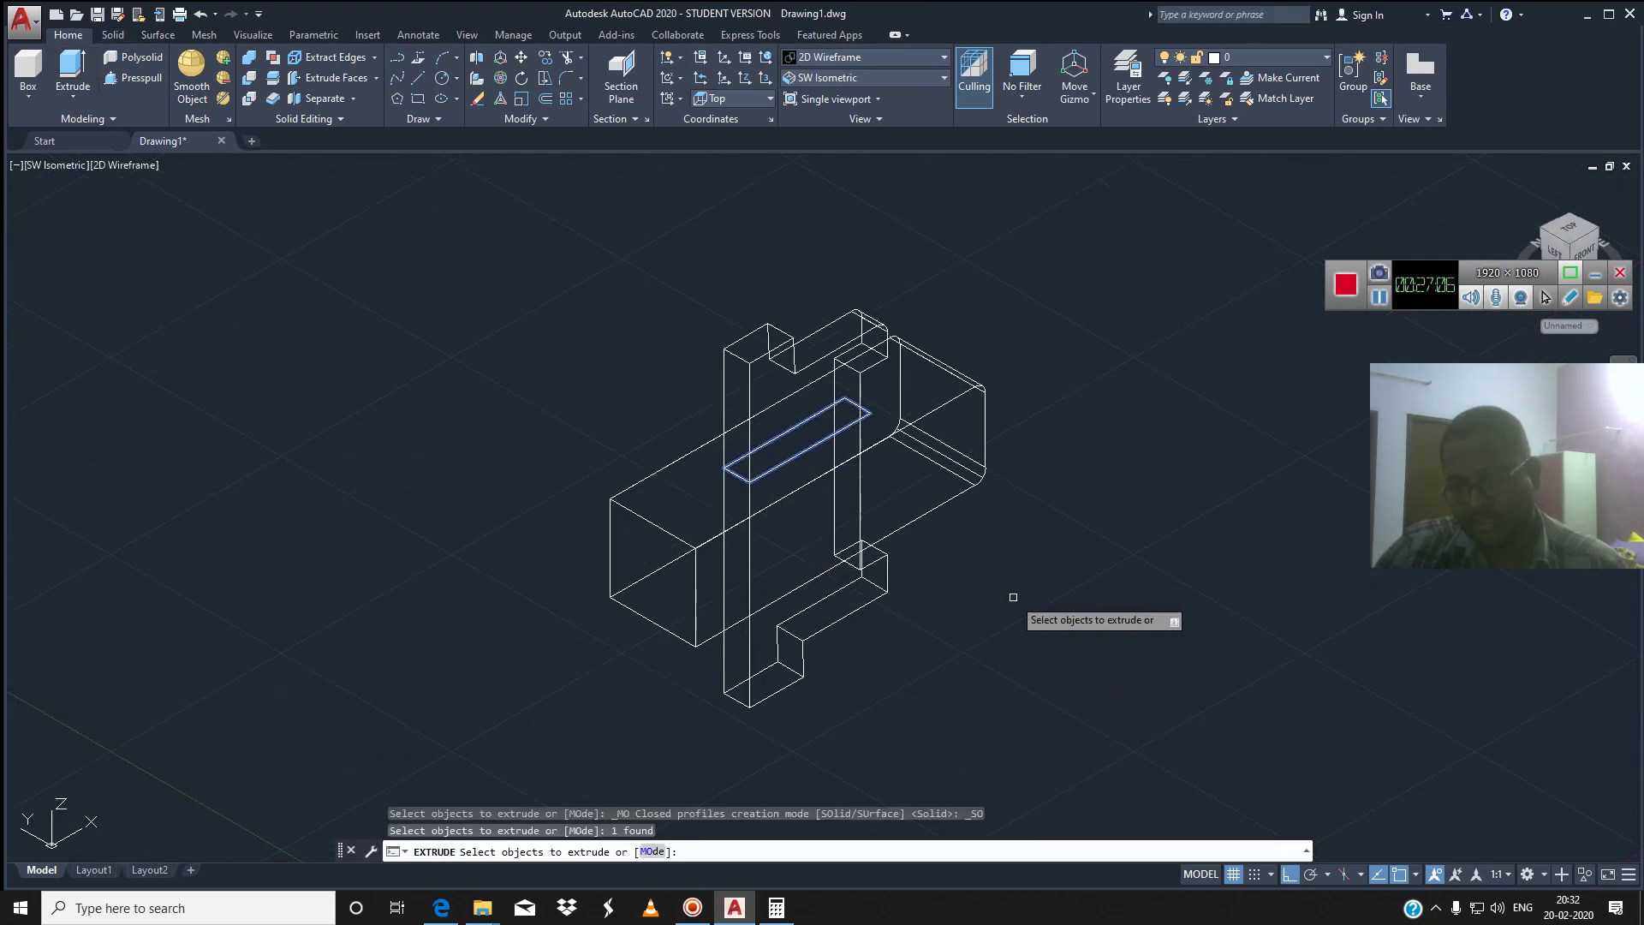
key(Return)
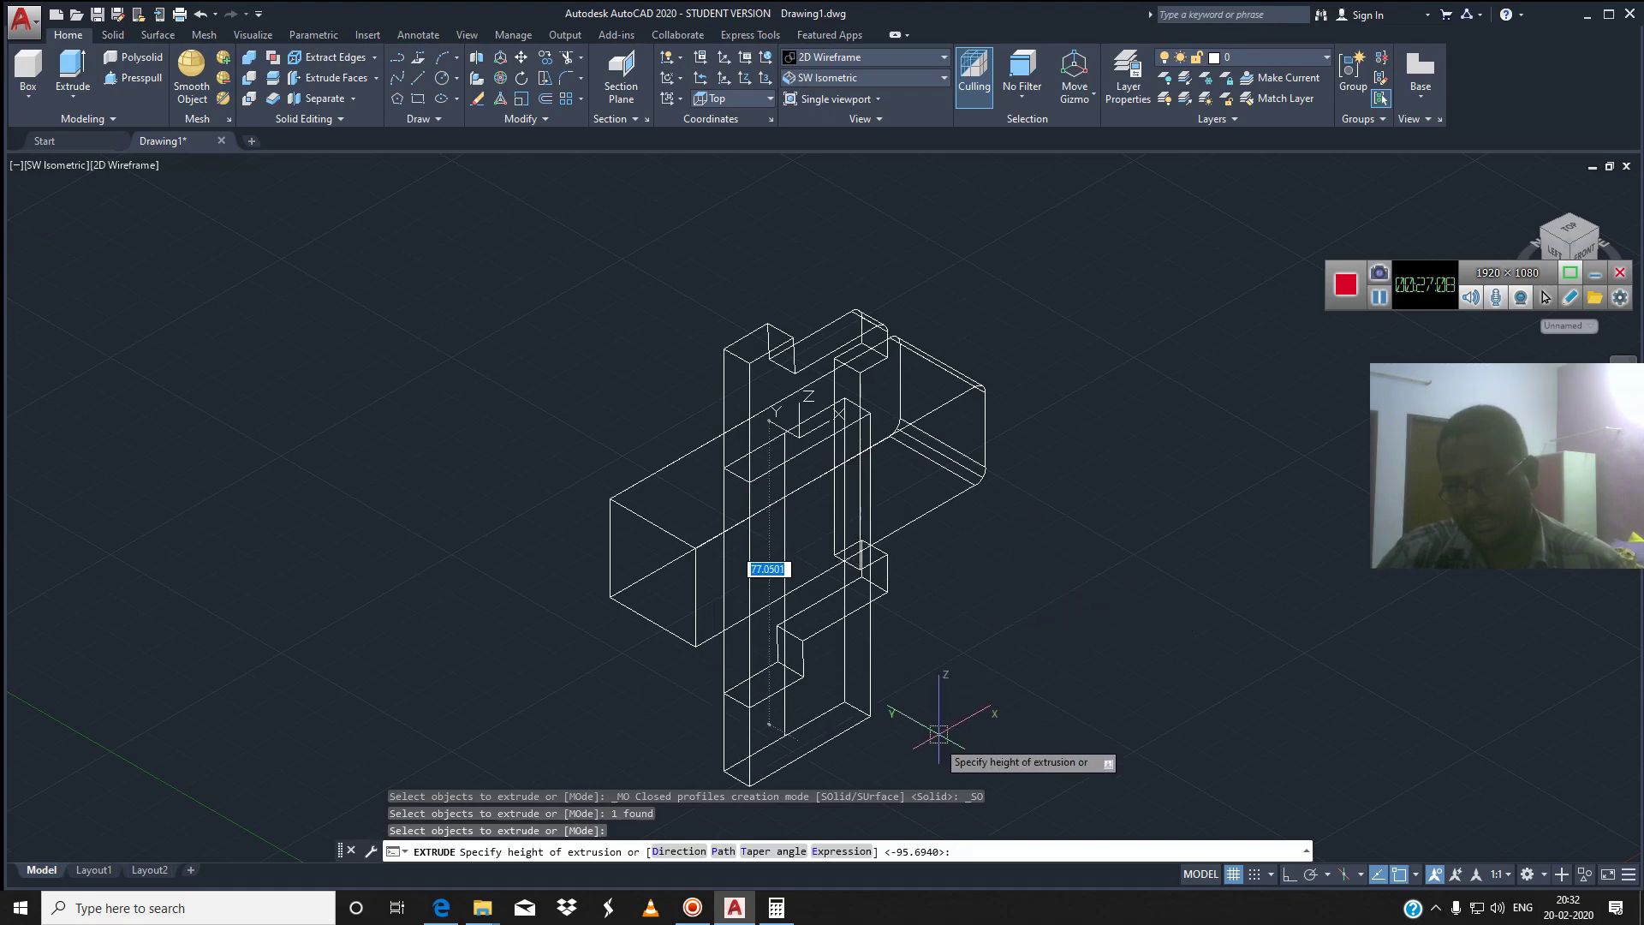
click(959, 769)
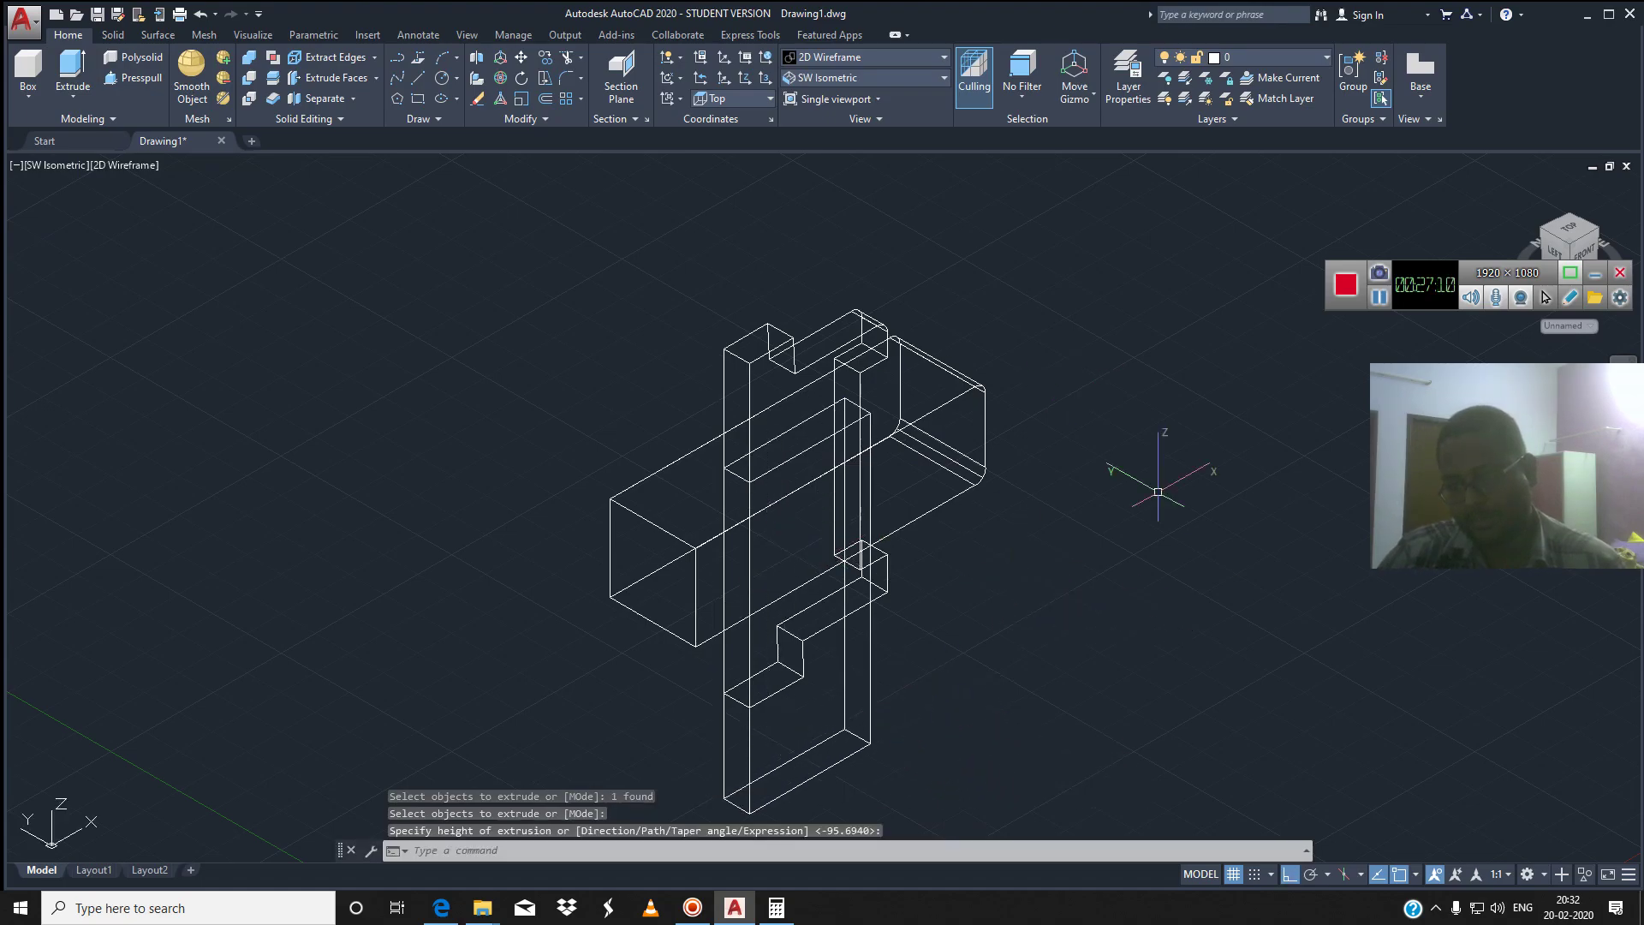
Switch the visual style to Shades of Gray, then to 2D Wireframe
click(865, 56)
click(960, 160)
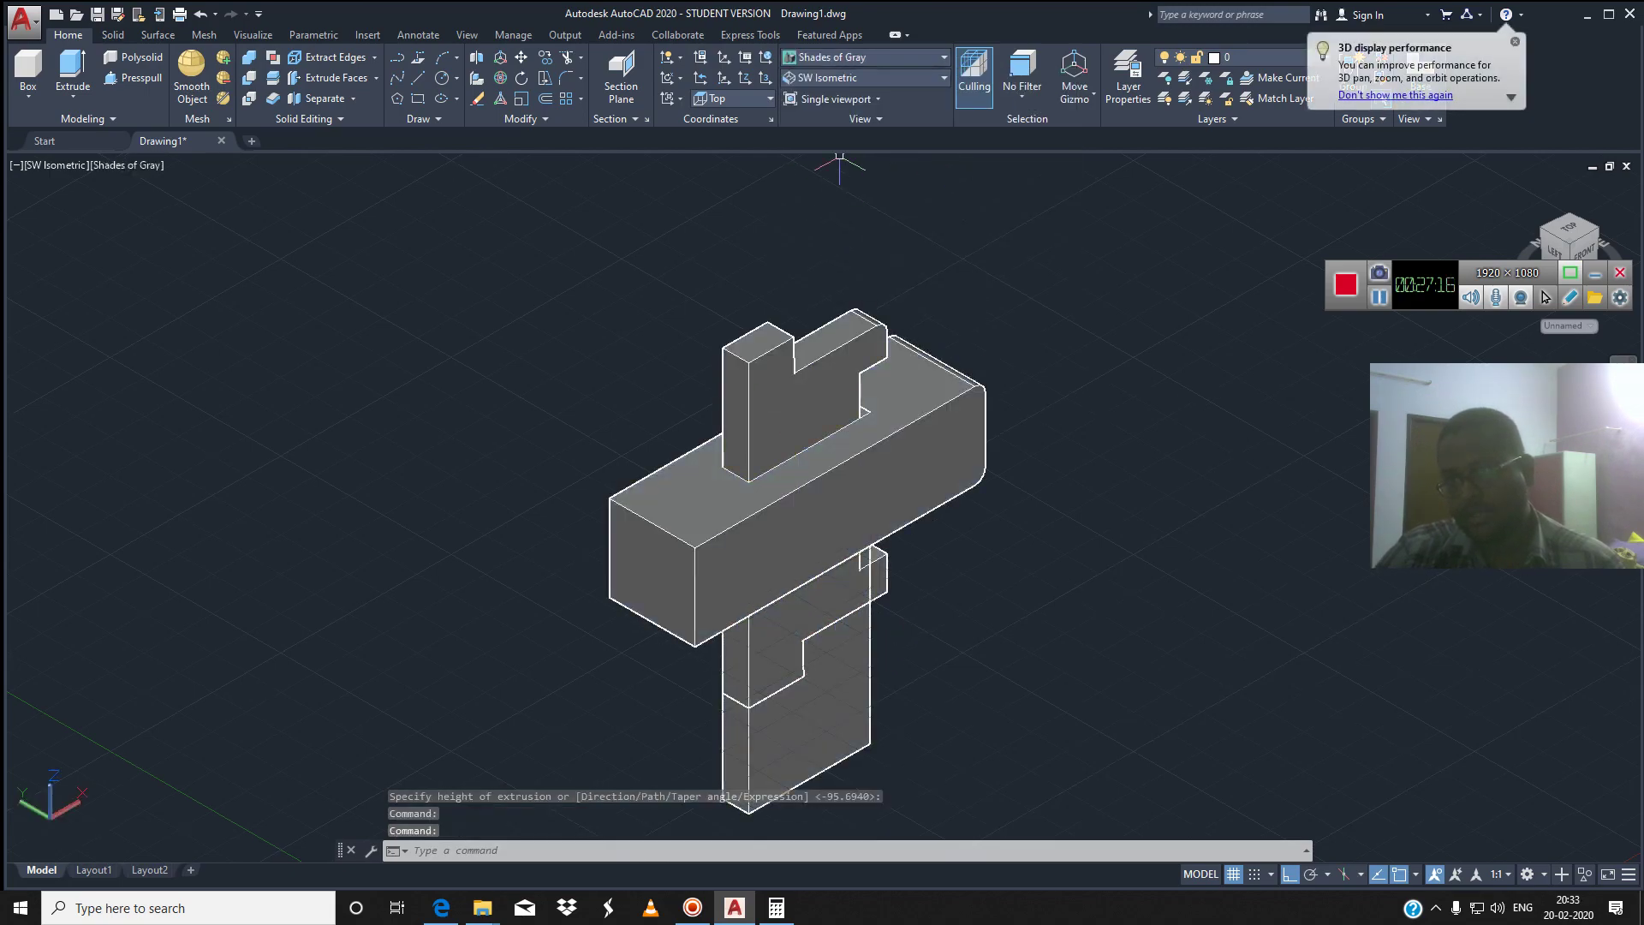
click(865, 57)
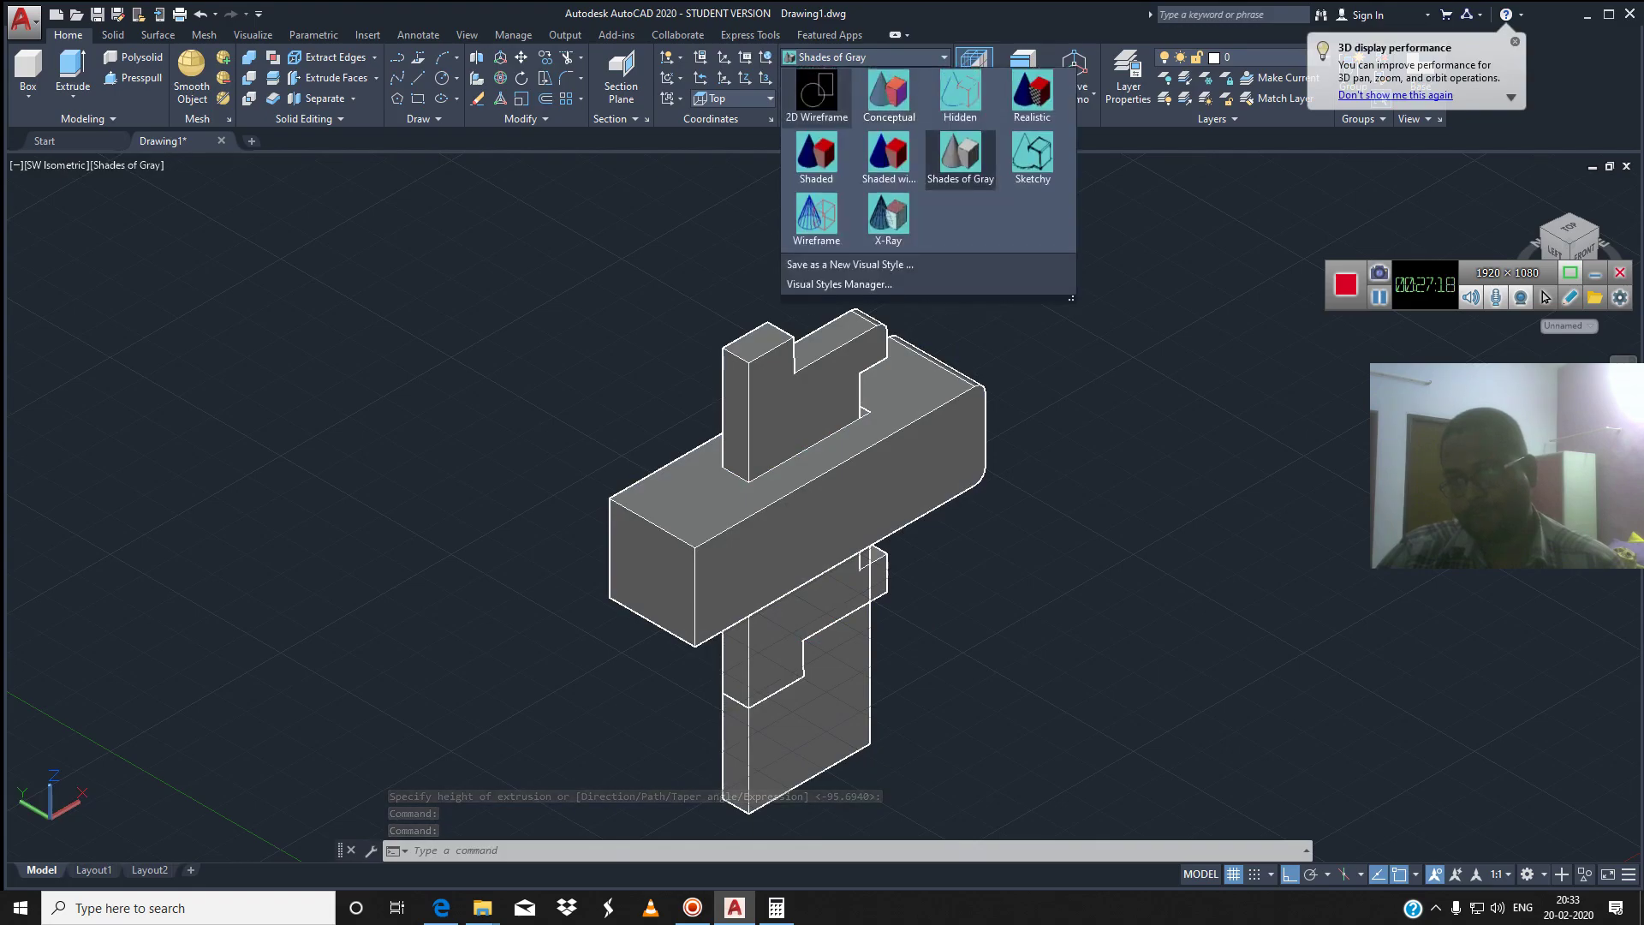
click(801, 85)
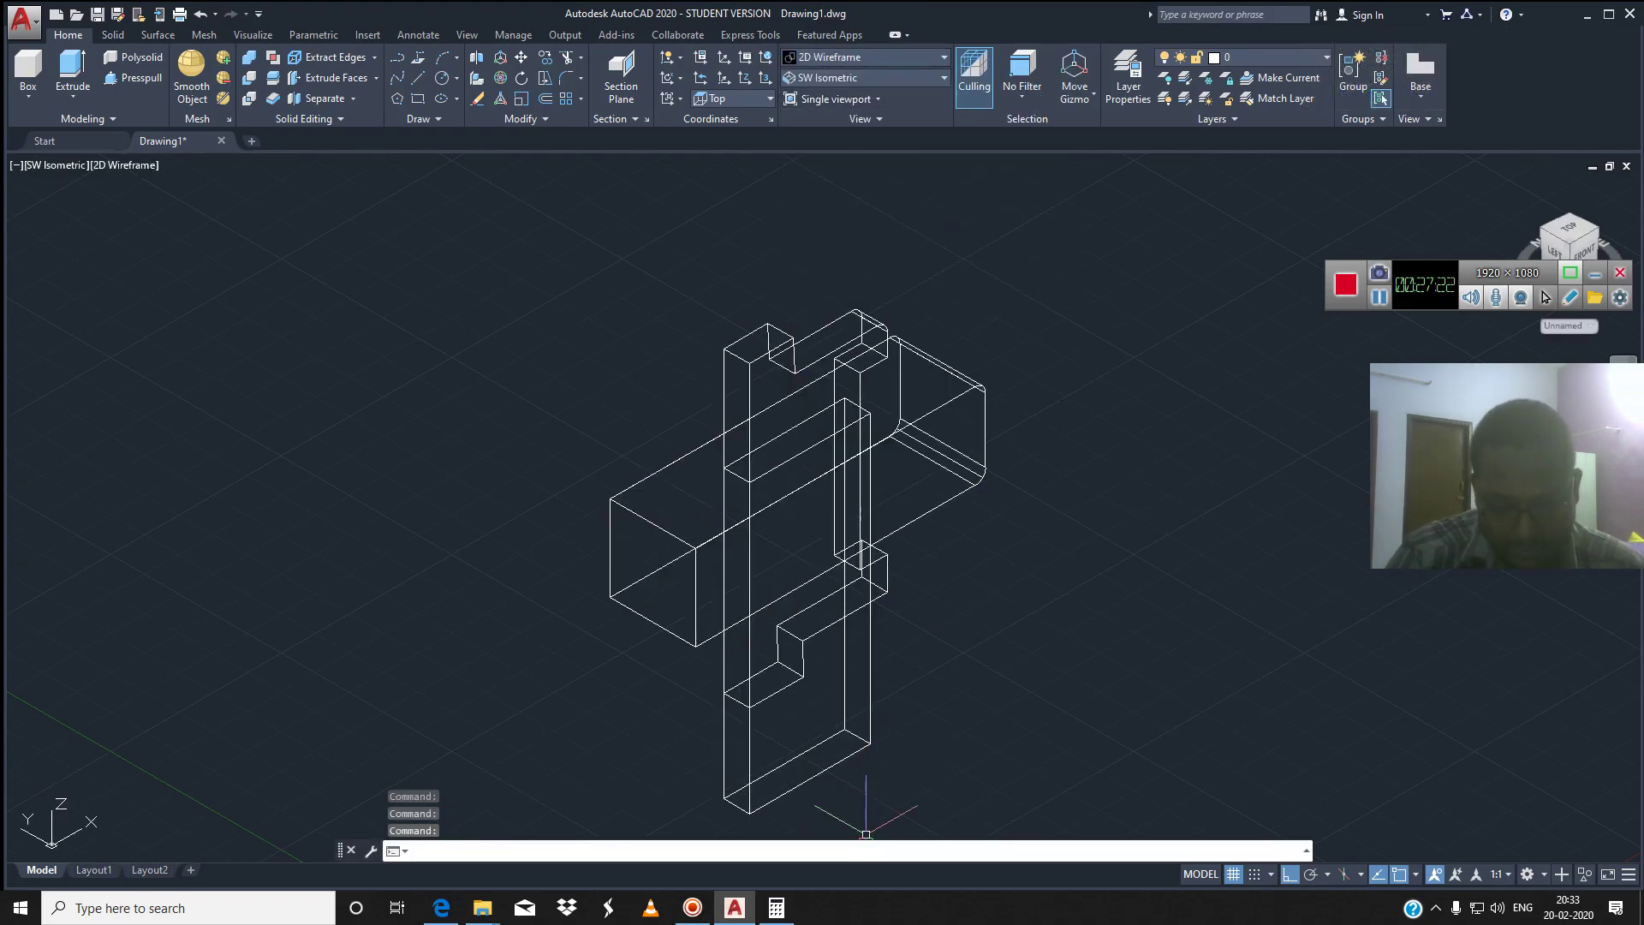
text(su)
key(Return)
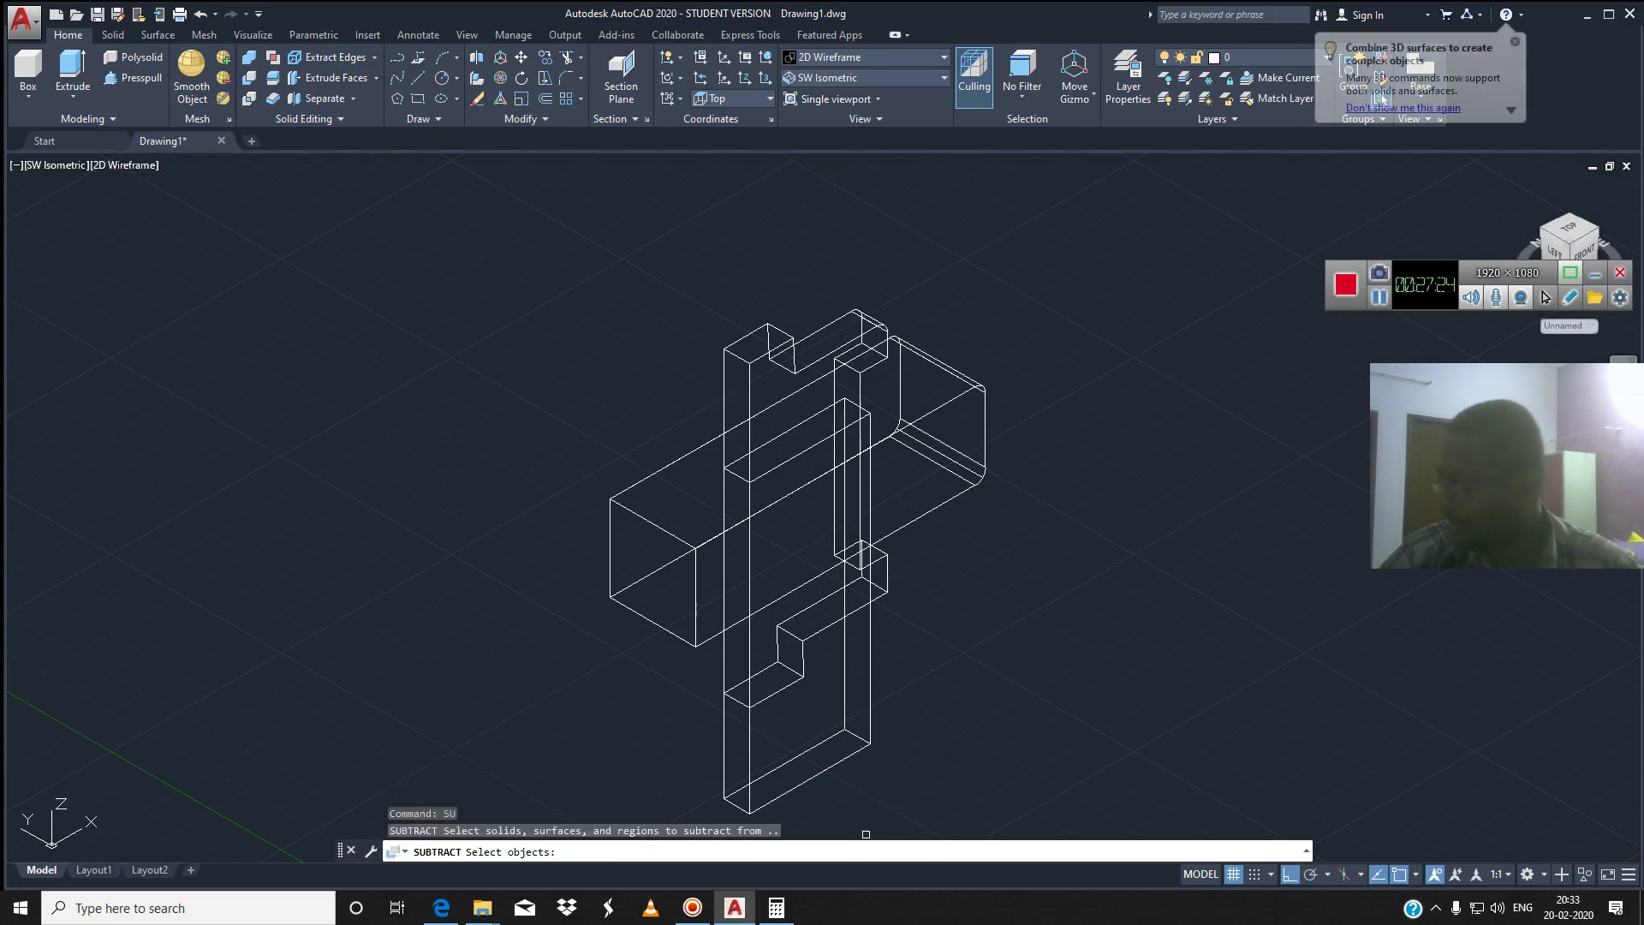
Subtract the tall vertical slot block from the horizontal box, leaving a through-slot
click(680, 545)
key(Return)
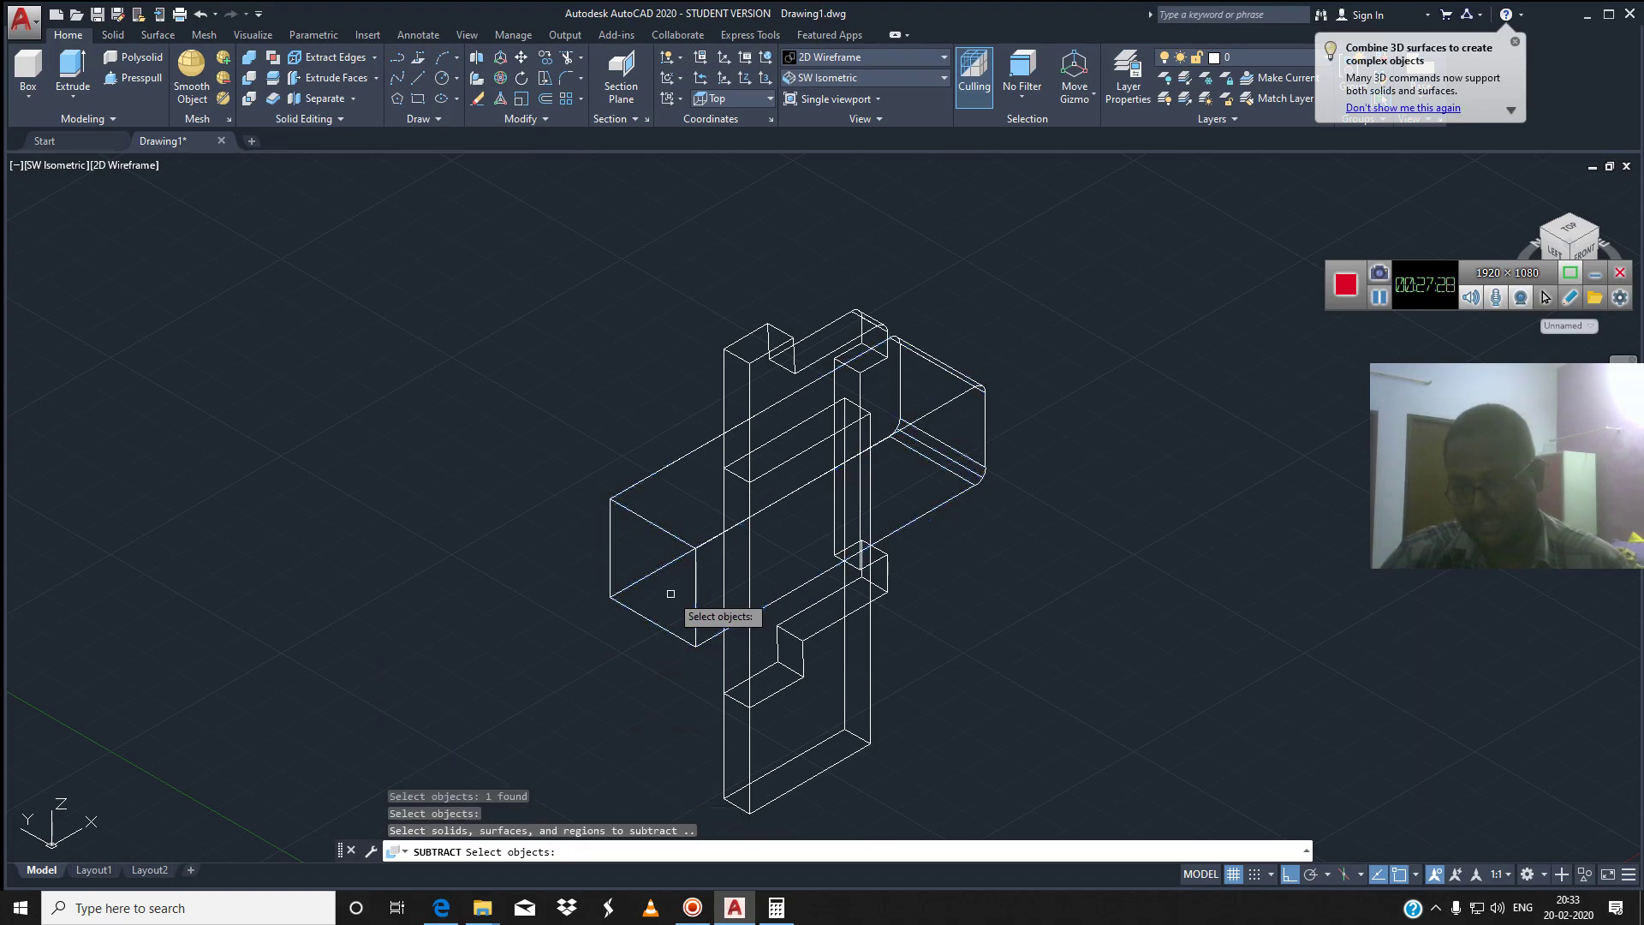
click(747, 740)
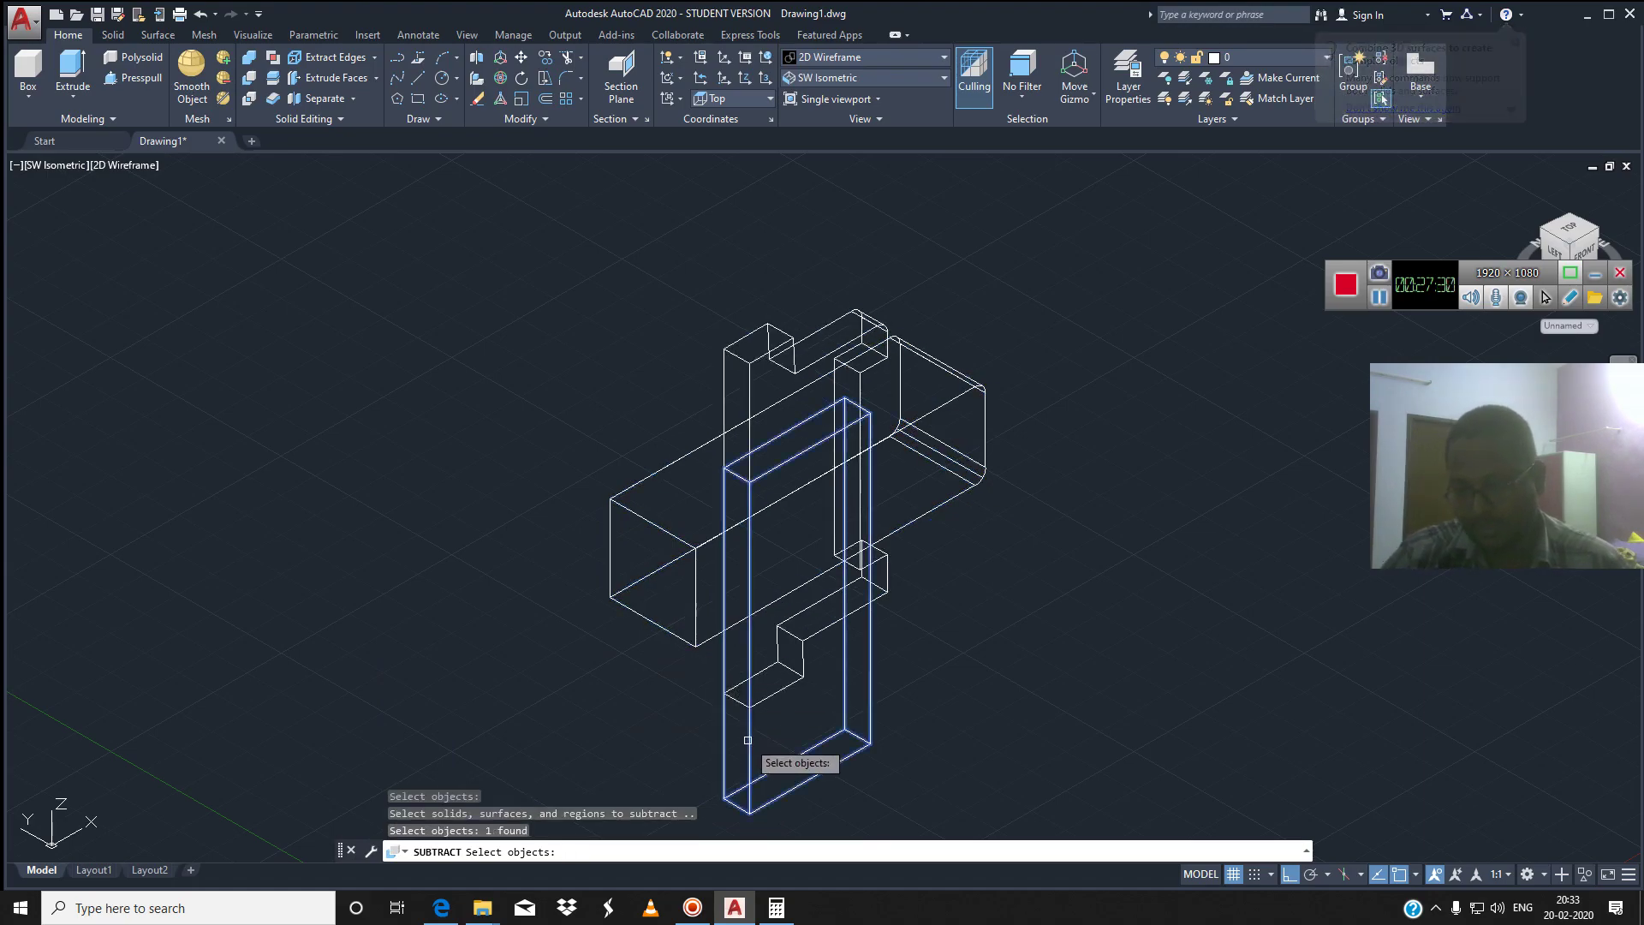
key(Return)
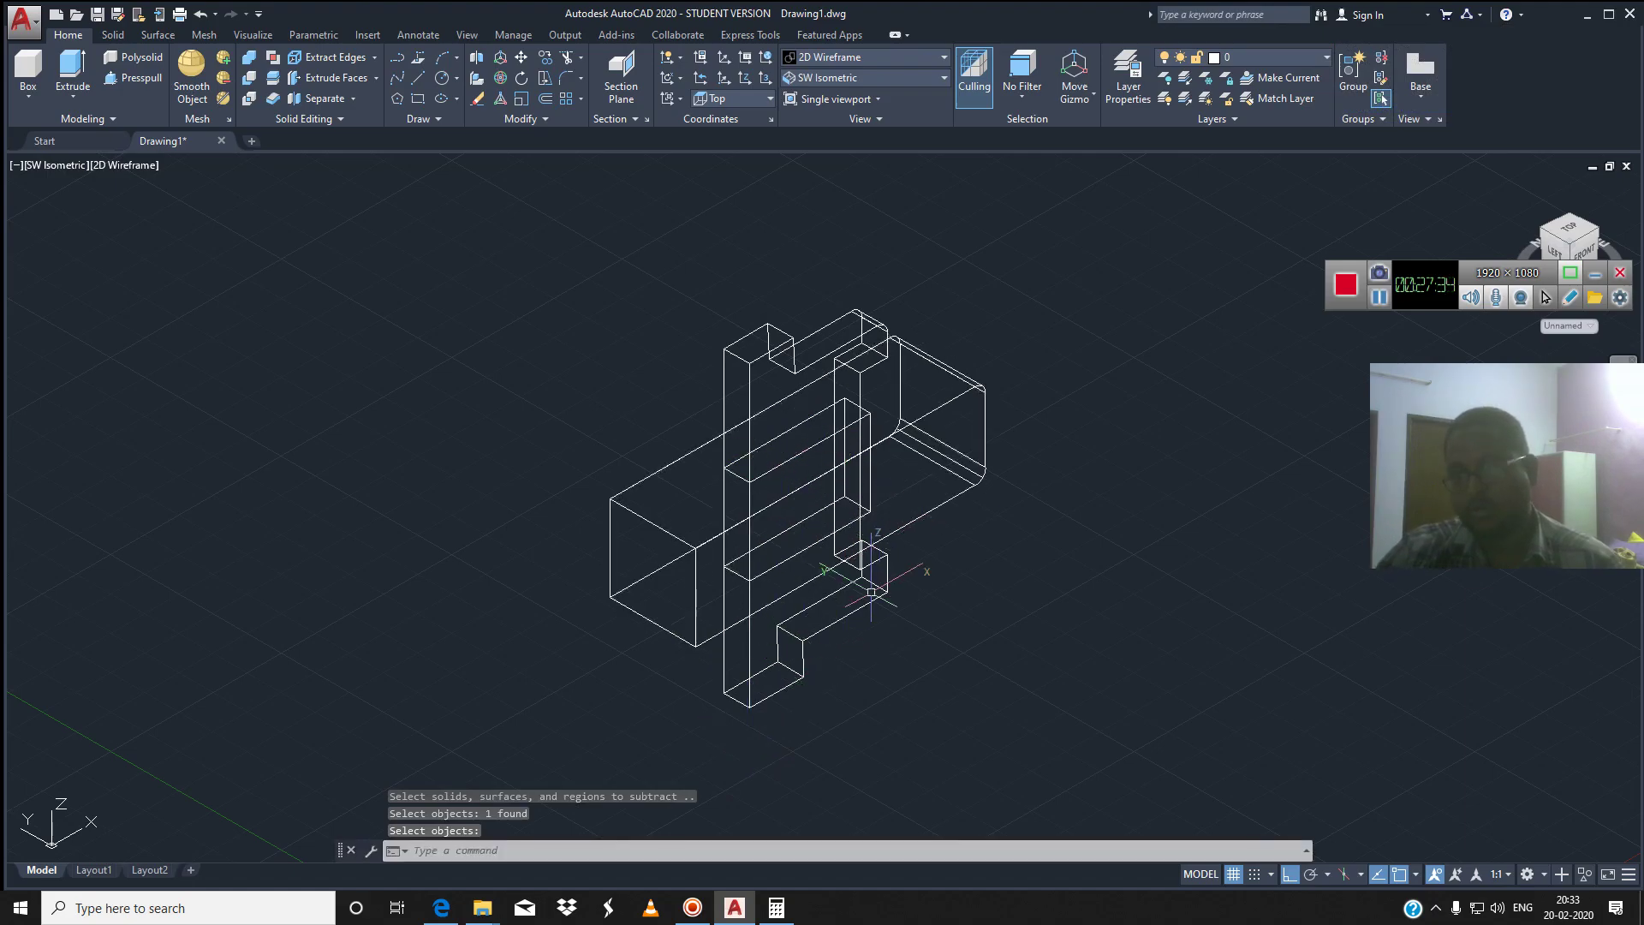
scroll(884, 586, down, 2)
mouse_move(1569, 238)
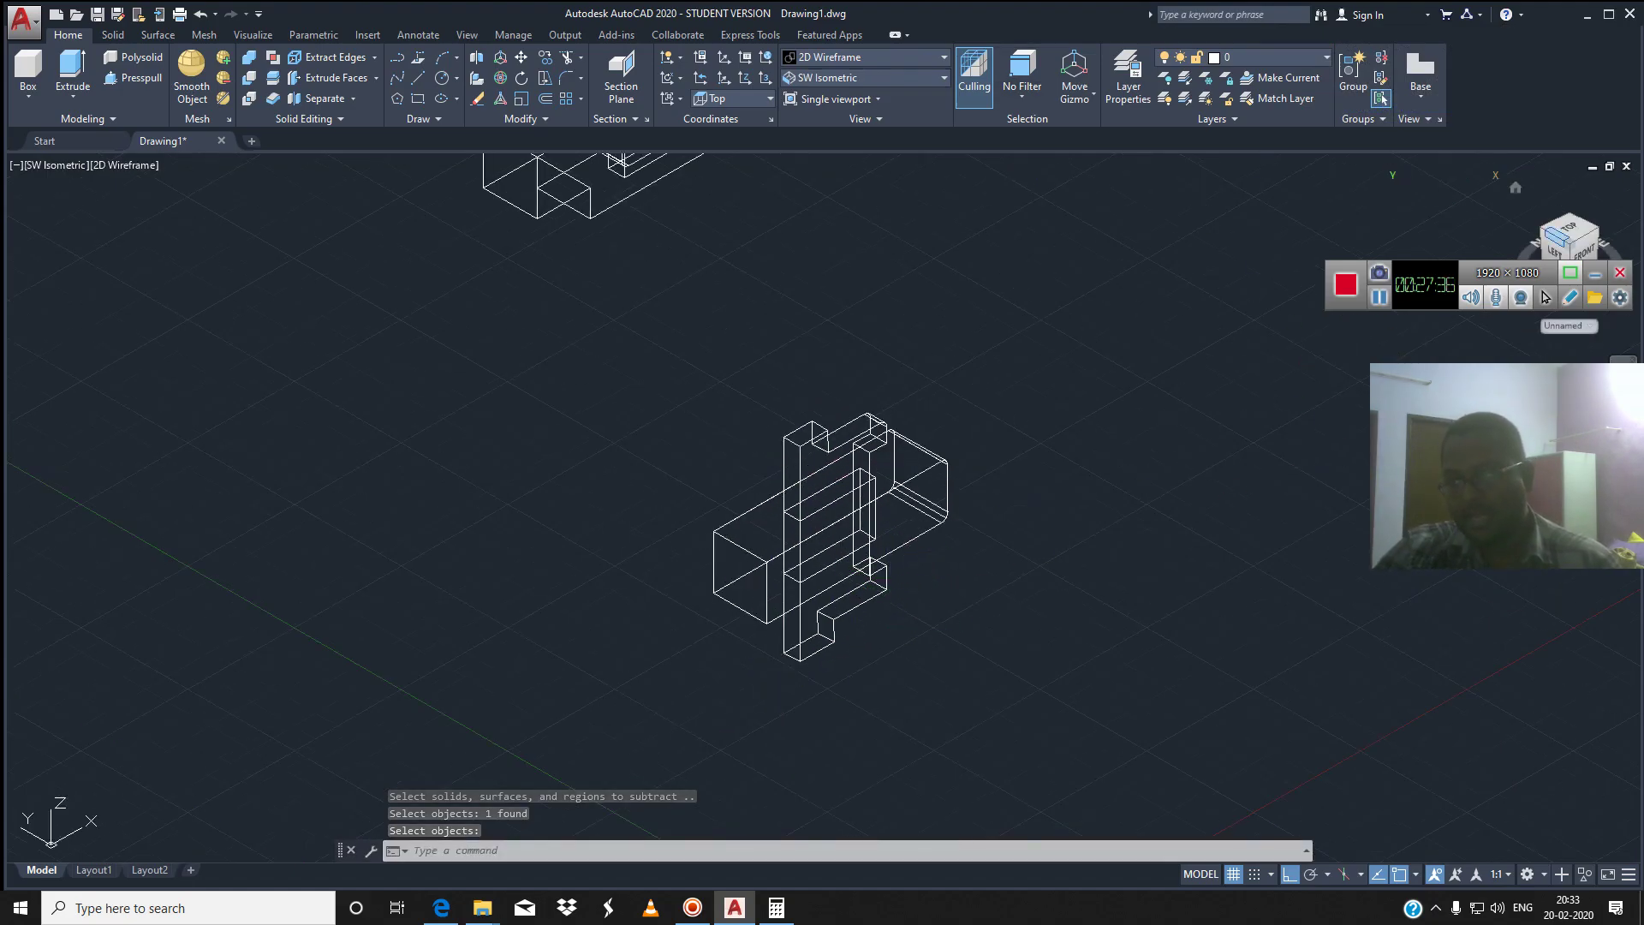
Check the assembly from the Front view, then return to SW Isometric and zoom in
click(1582, 250)
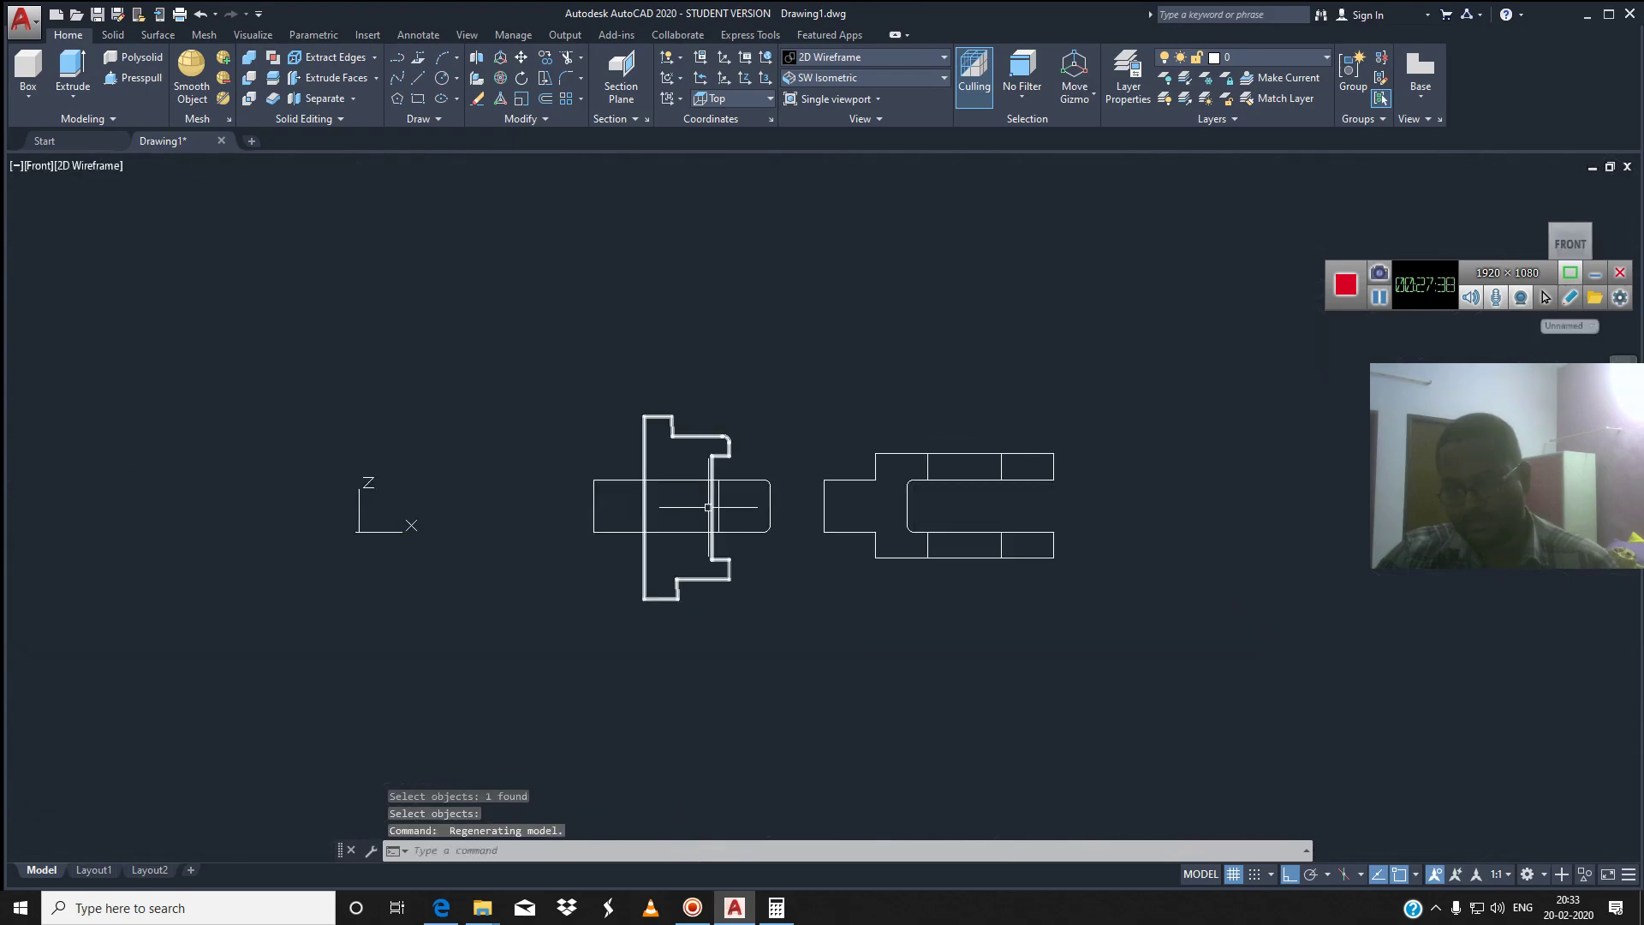
click(865, 77)
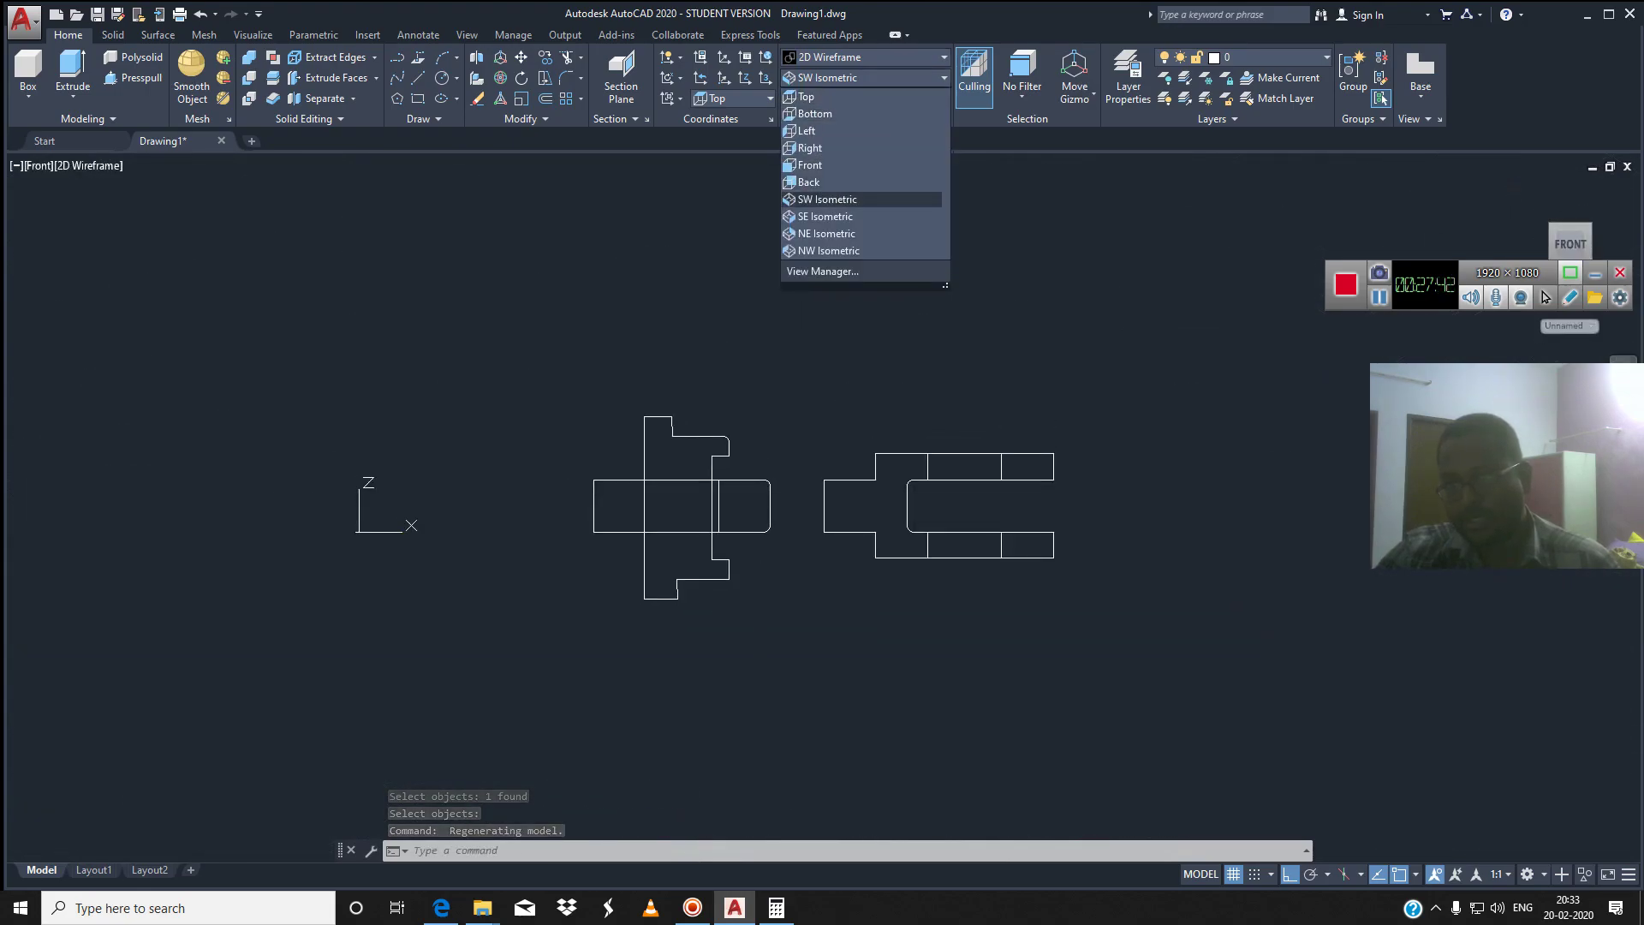
click(828, 198)
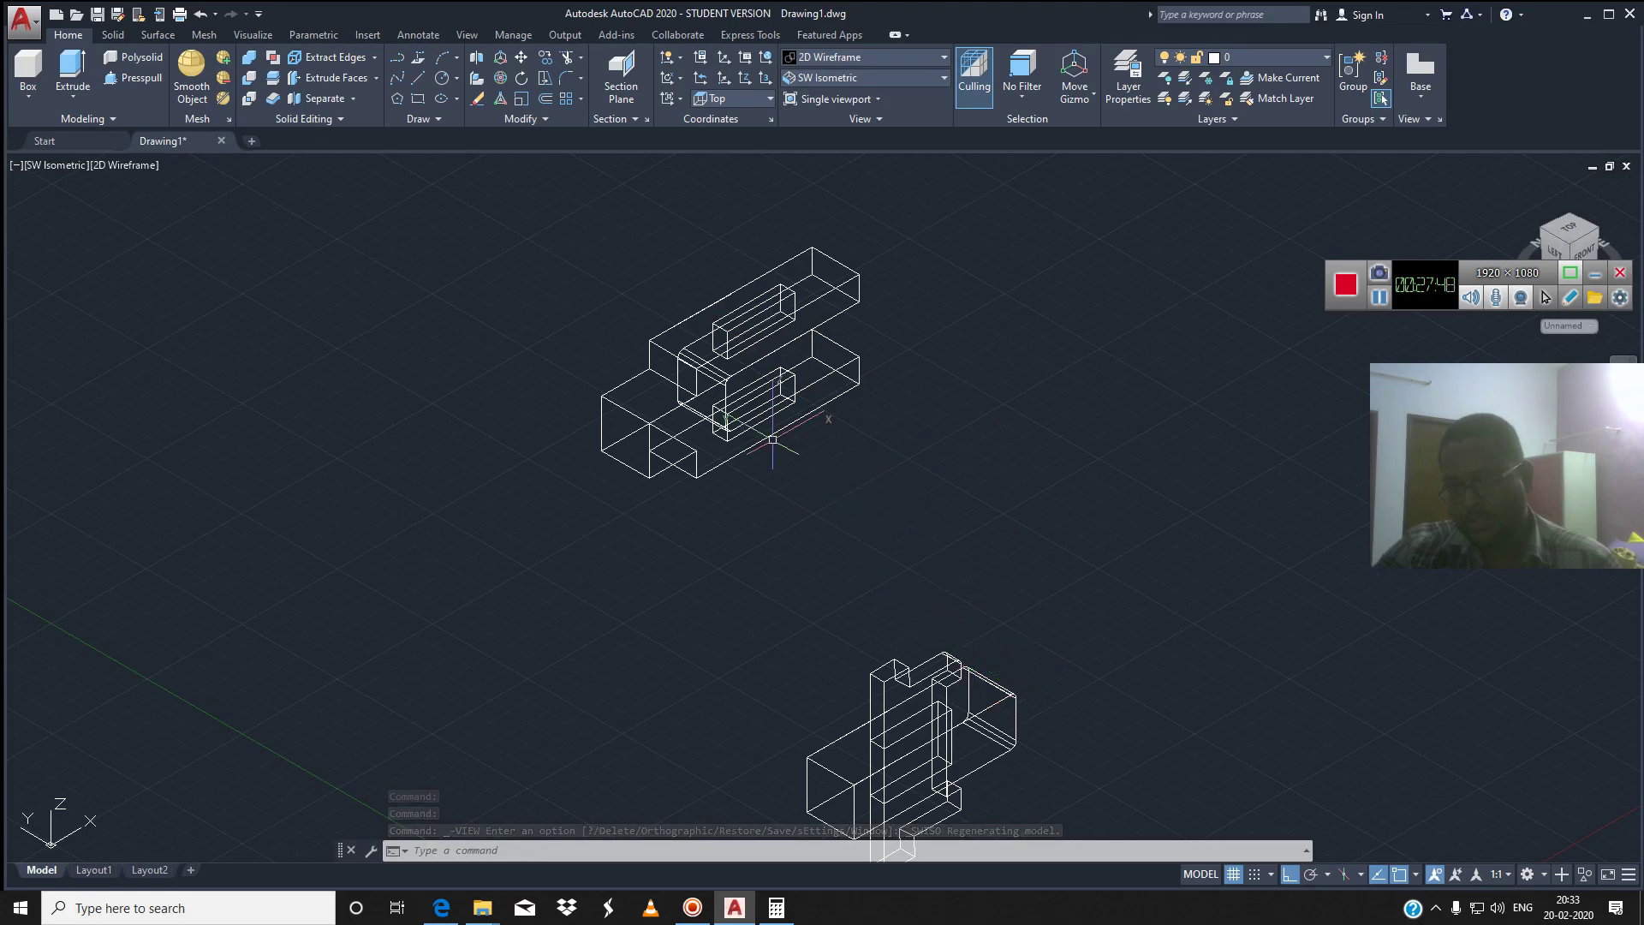
scroll(685, 377, up, 5)
scroll(712, 364, up, 1)
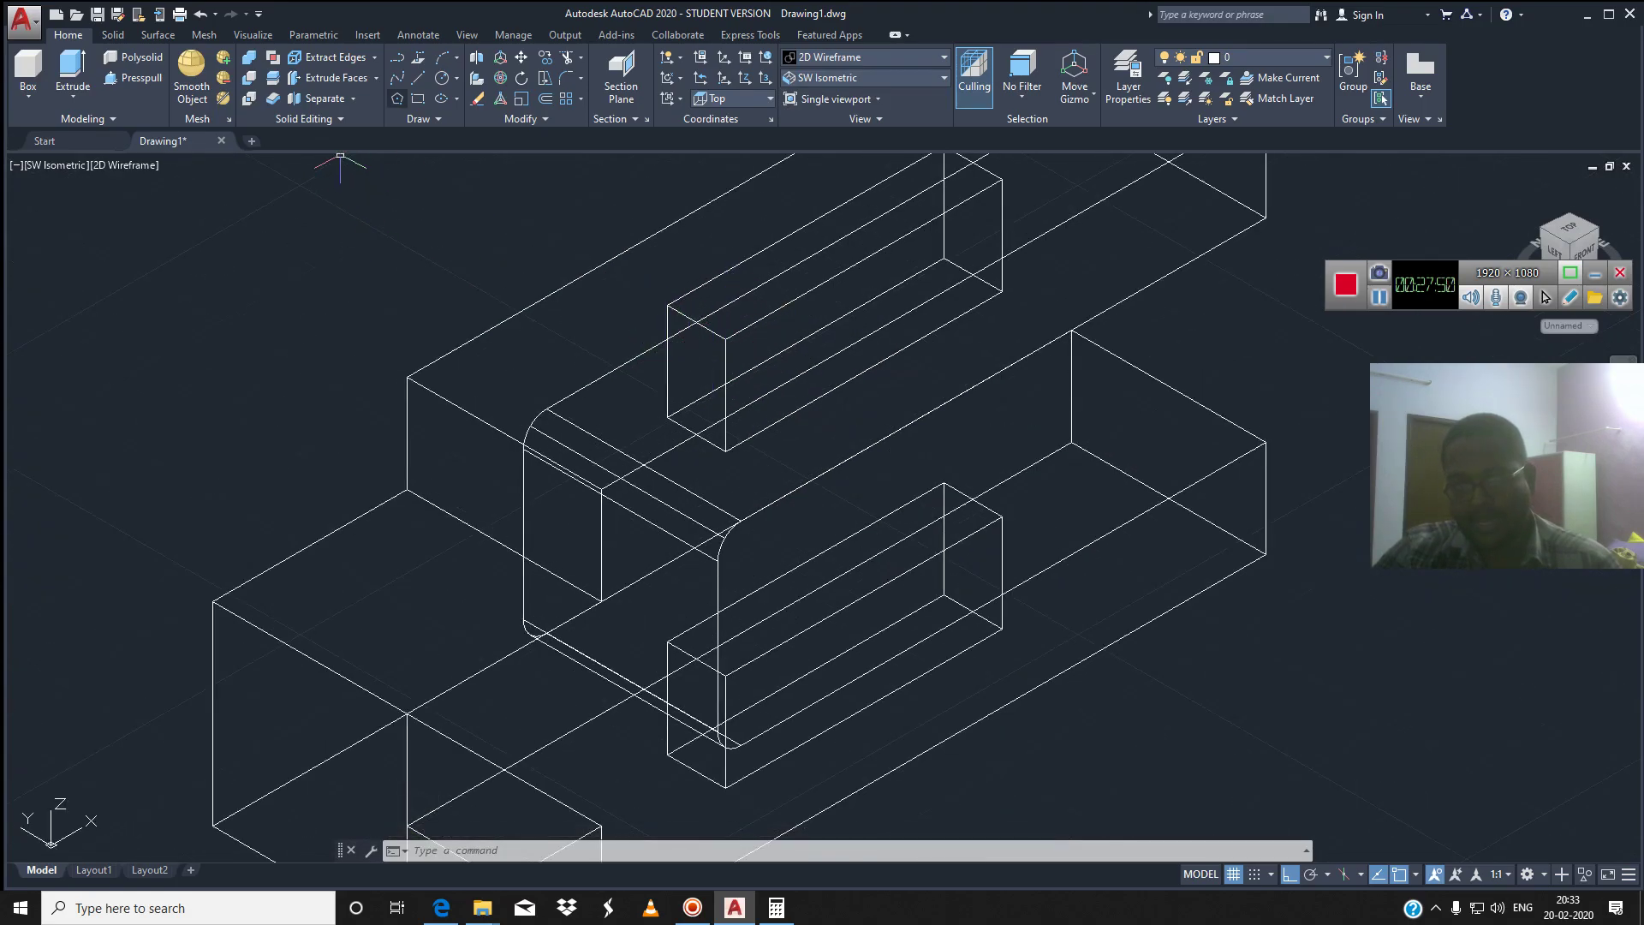
With Ortho on, draw a vertical line straight up from the box's corner vertex
text(l)
key(Return)
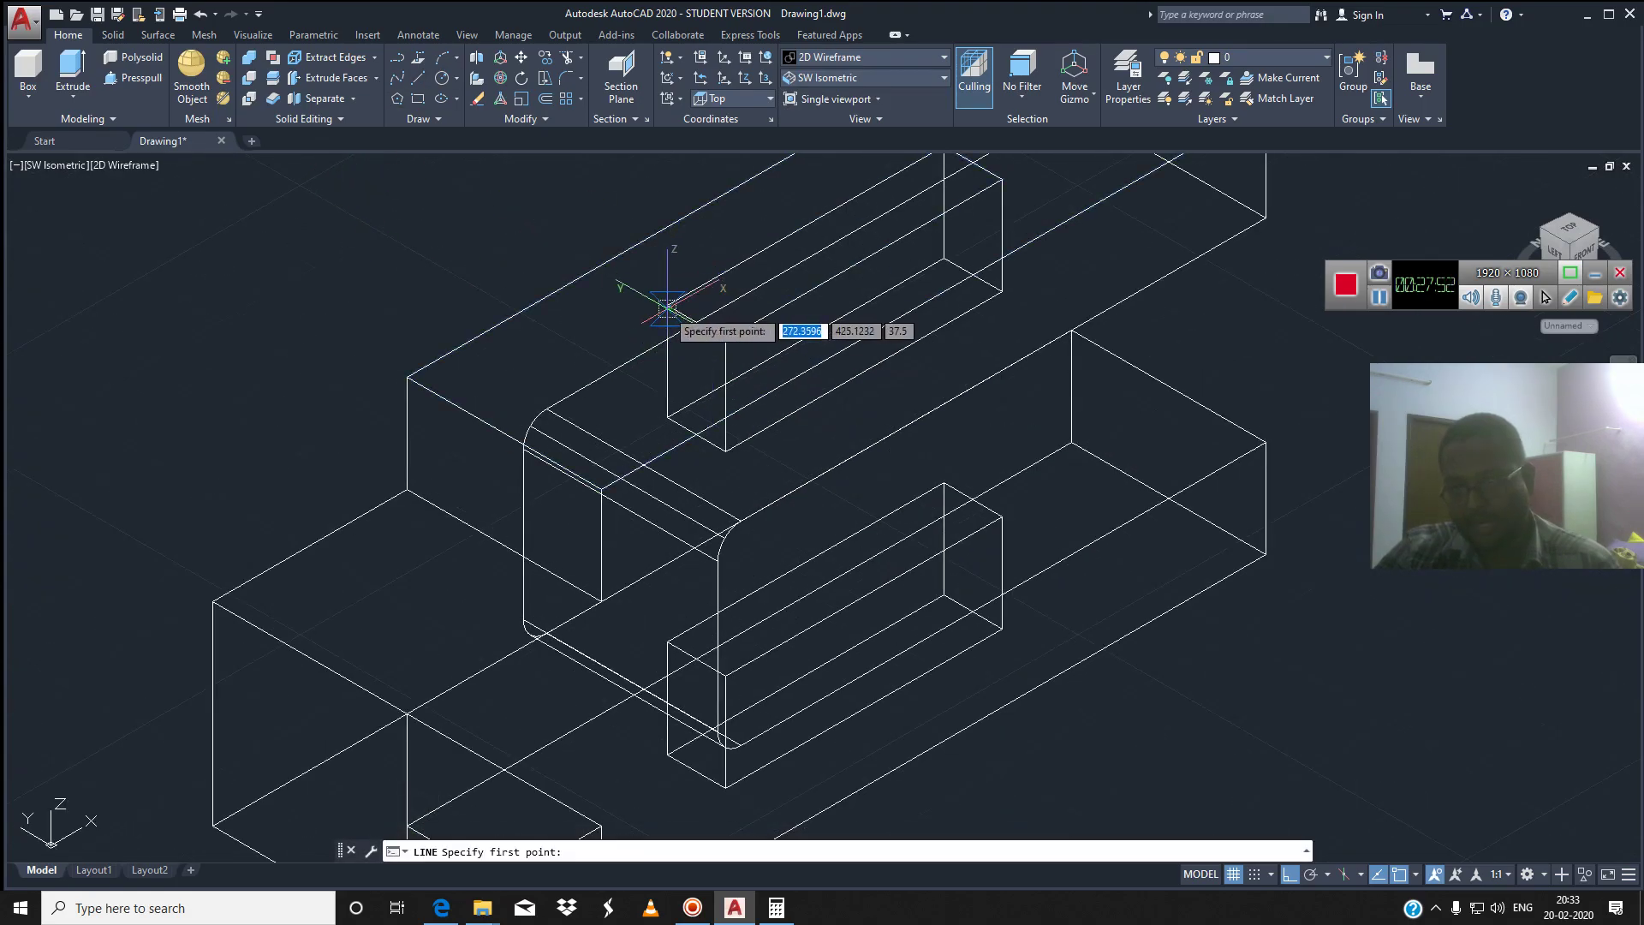
scroll(672, 304, up, 3)
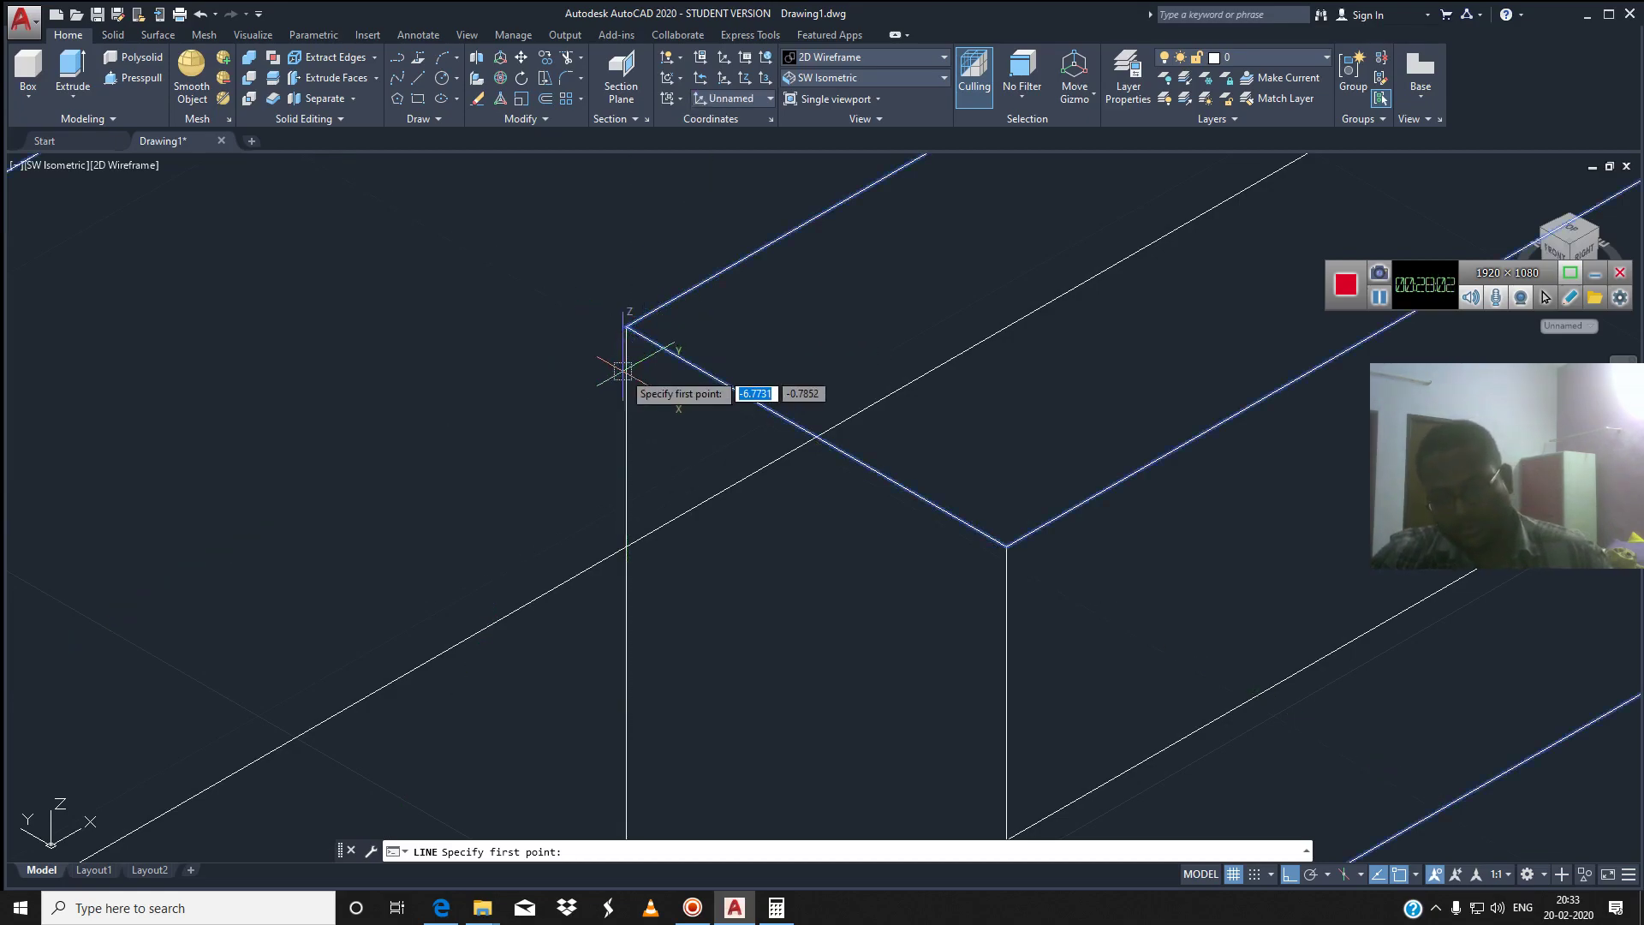
key(F8)
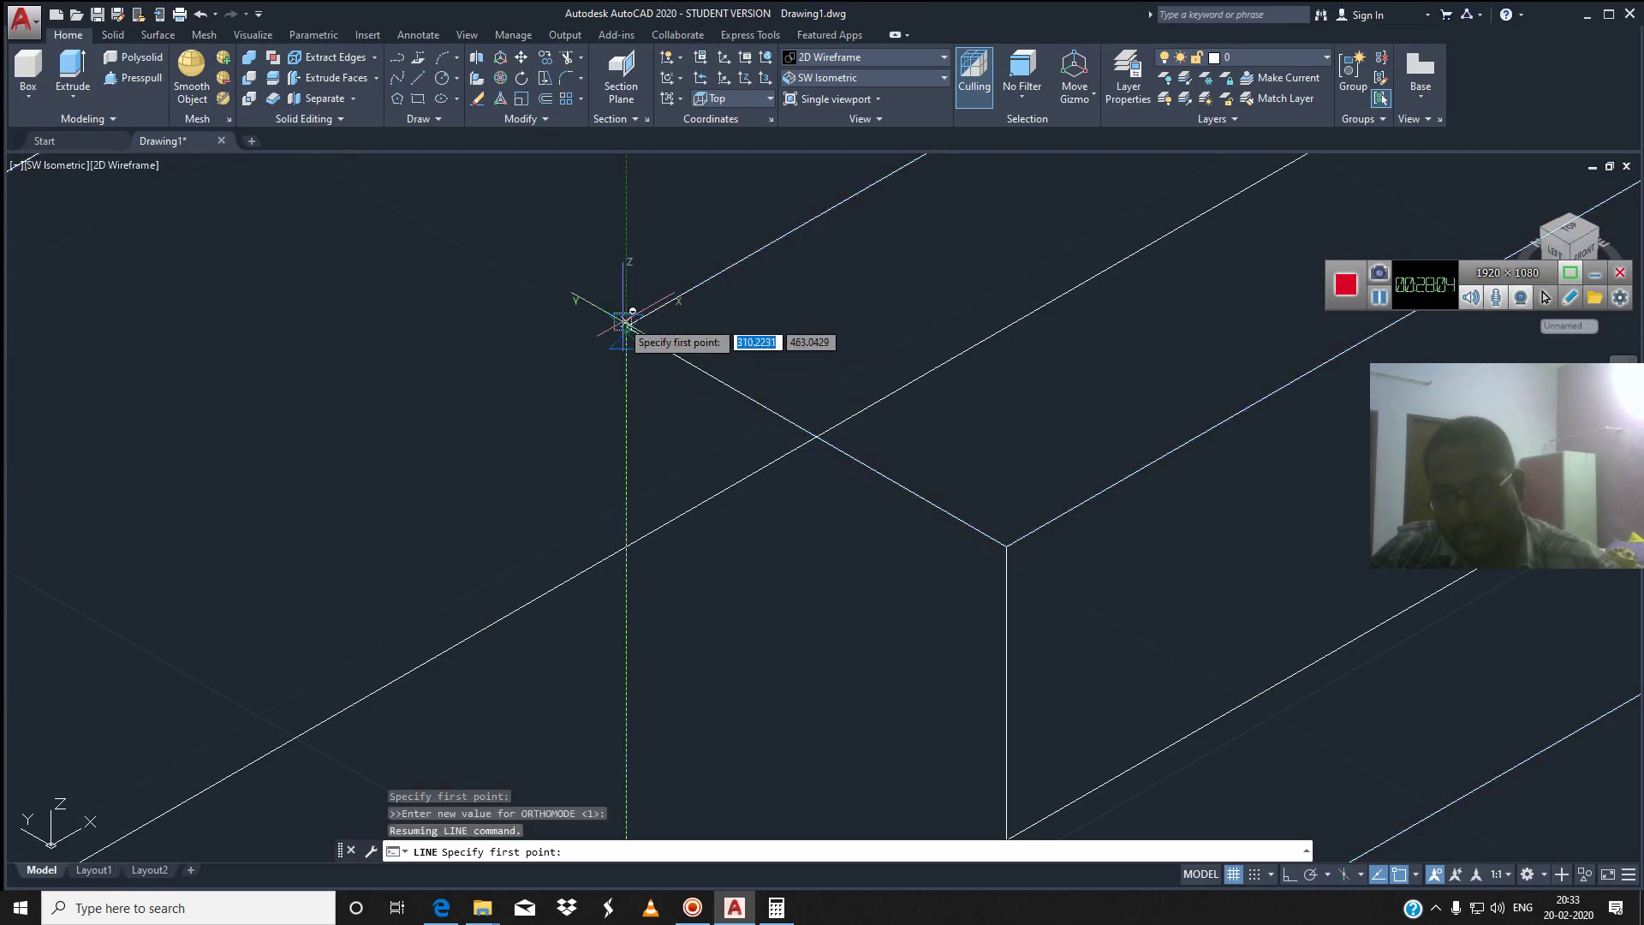
scroll(626, 324, up, 5)
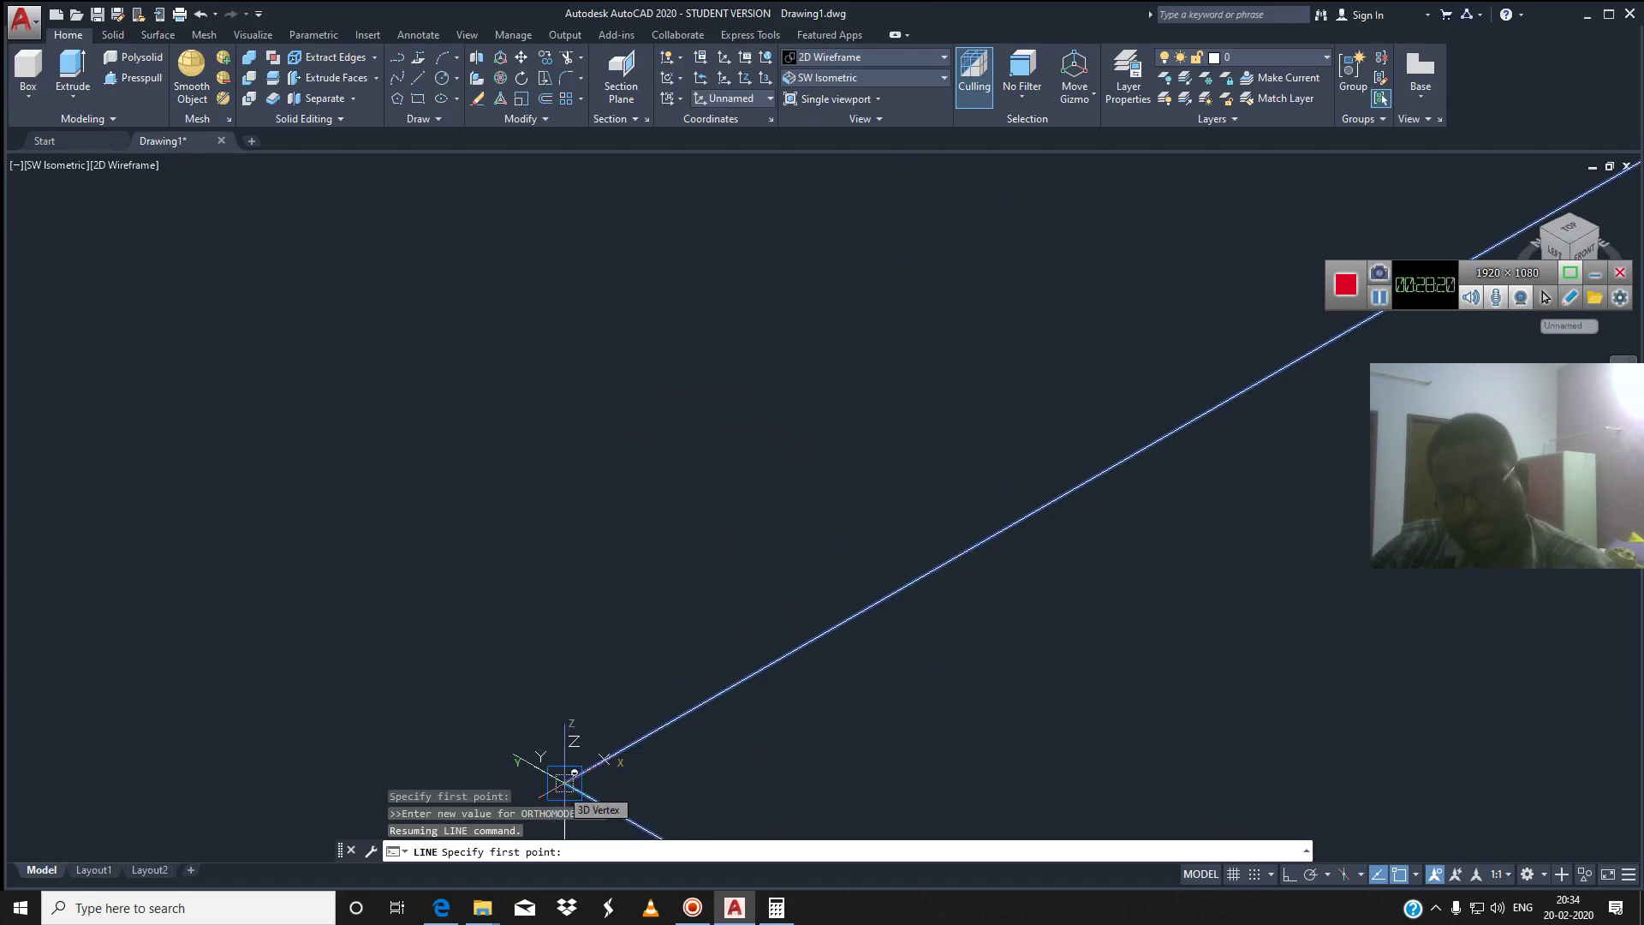
click(574, 773)
scroll(521, 430, down, 3)
scroll(520, 430, down, 2)
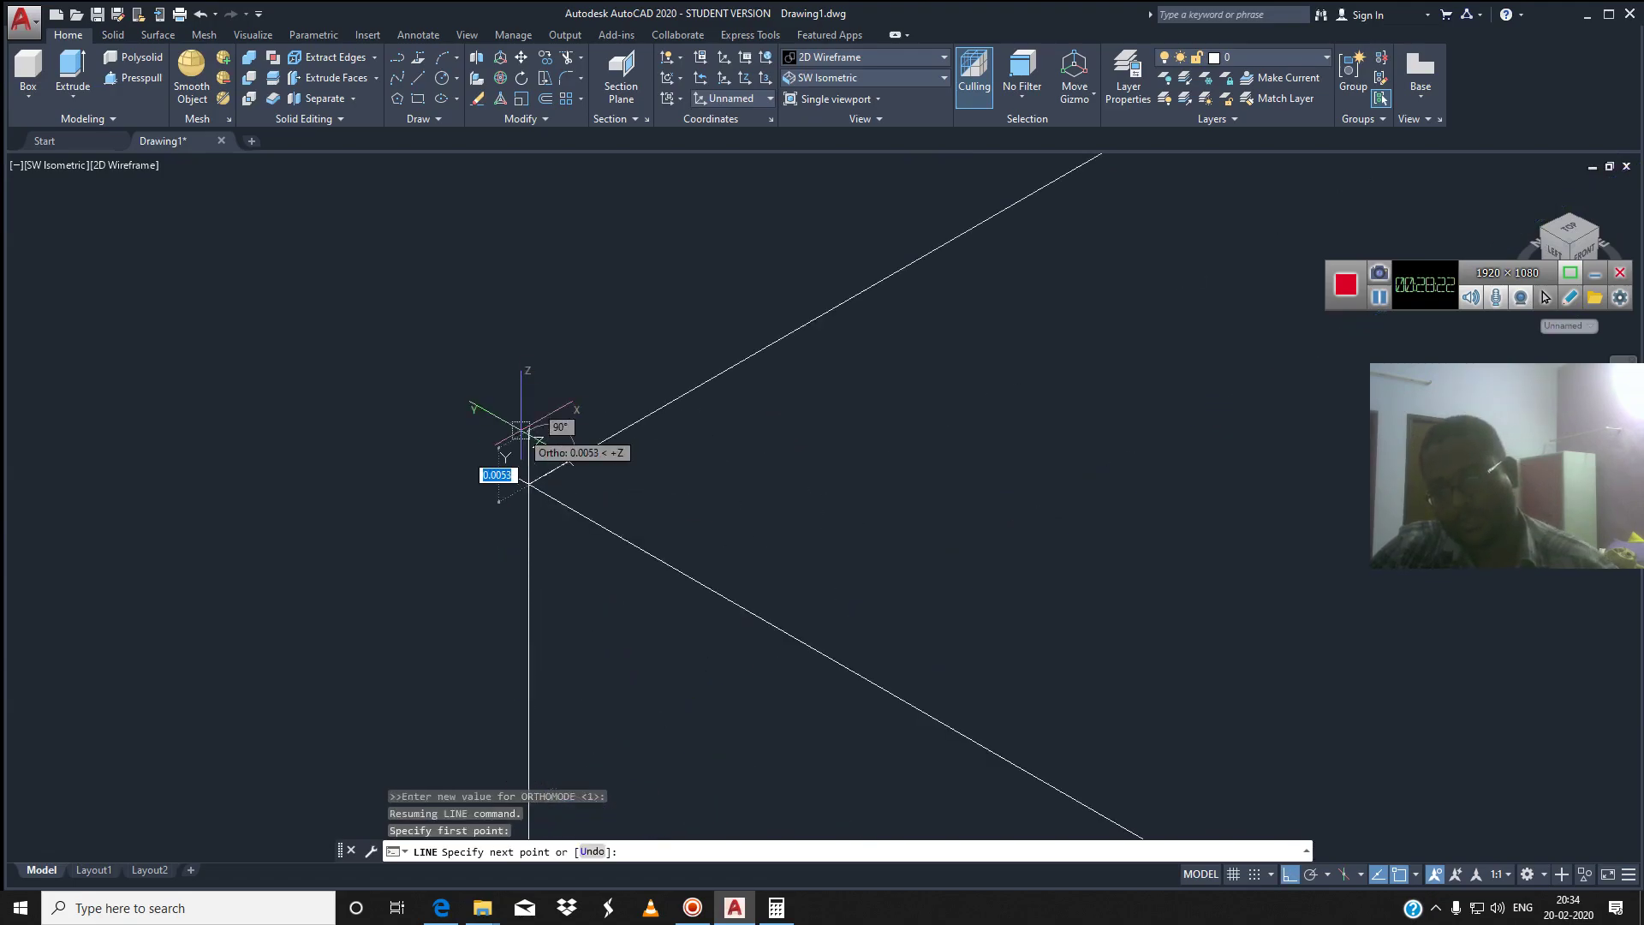
scroll(548, 402, down, 2)
scroll(567, 379, down, 2)
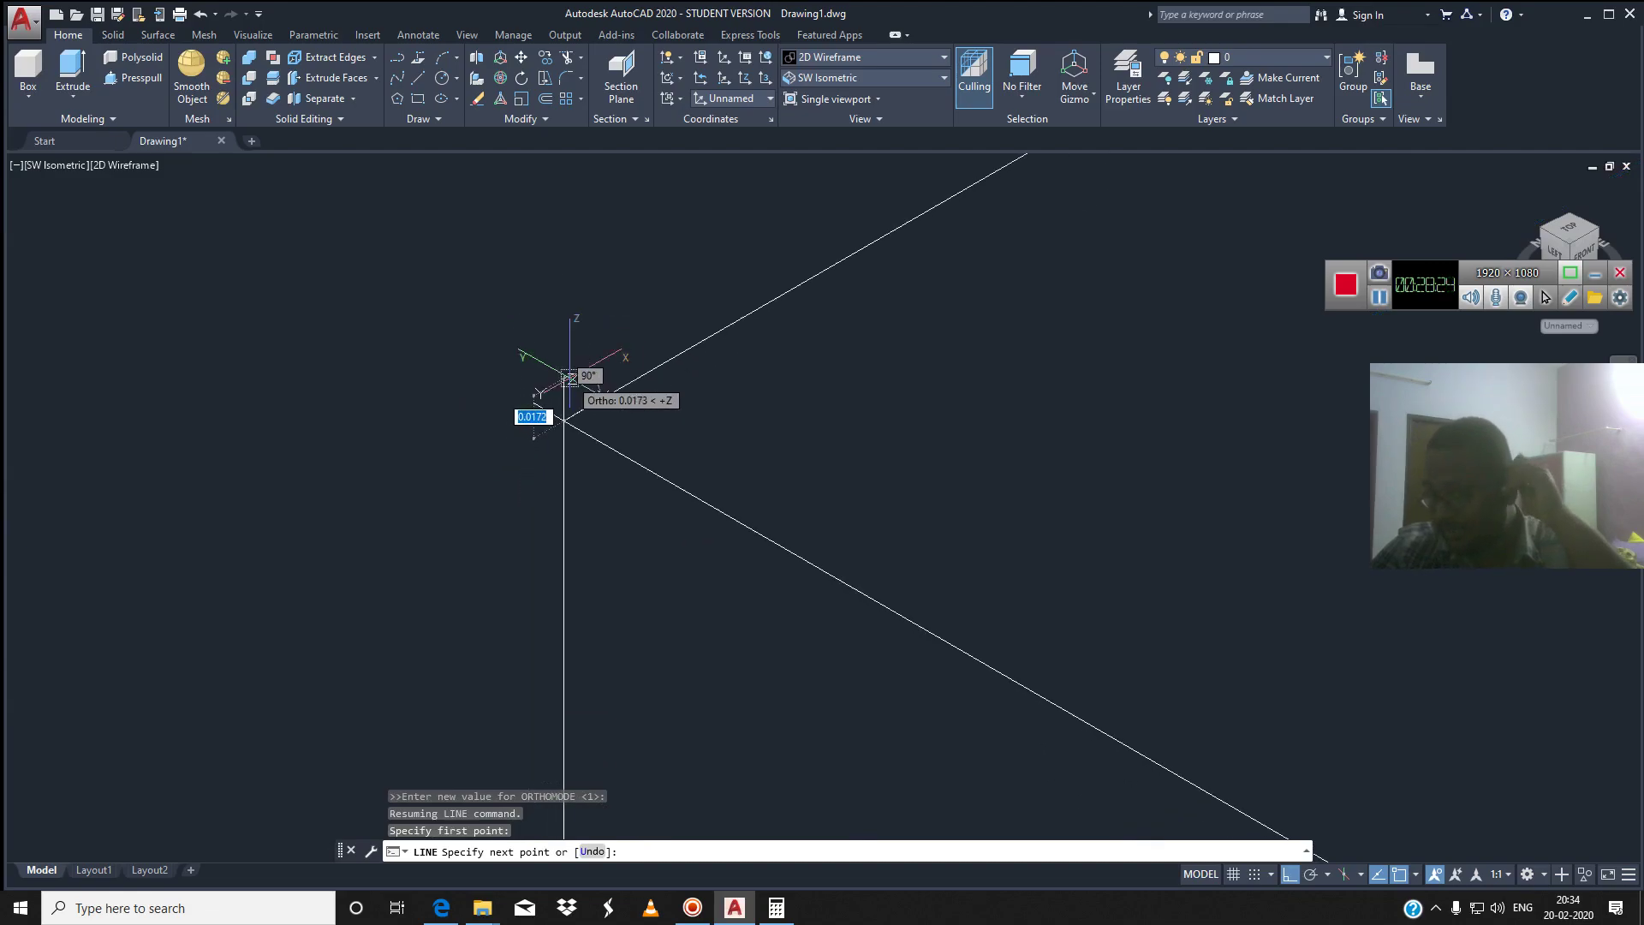
scroll(570, 377, down, 7)
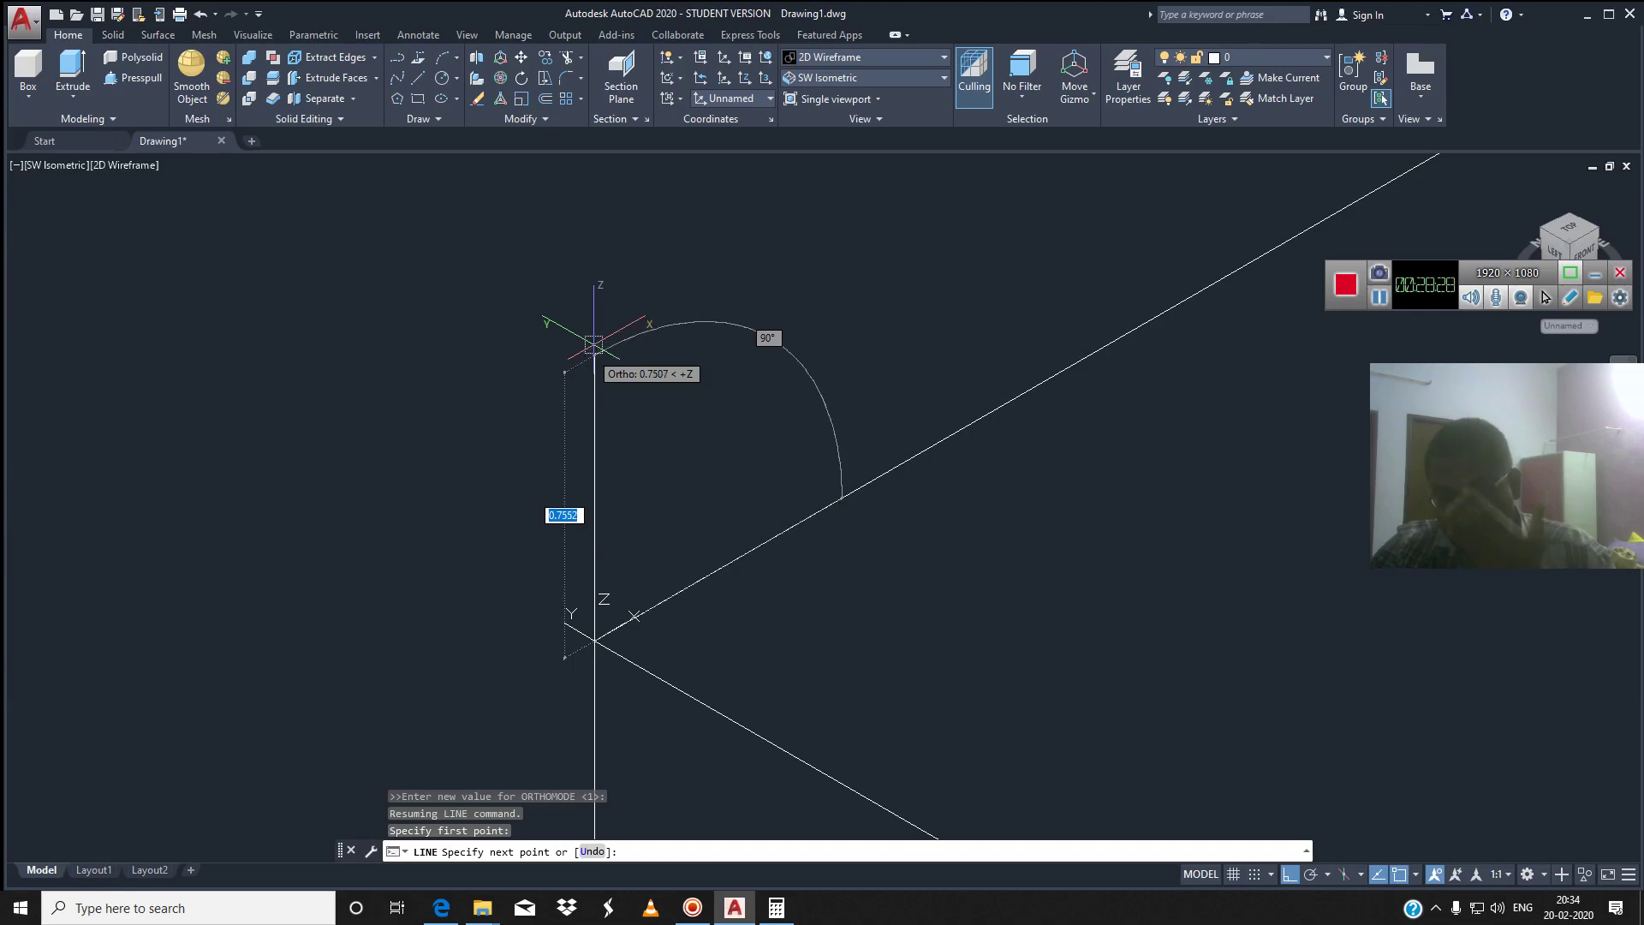
click(593, 317)
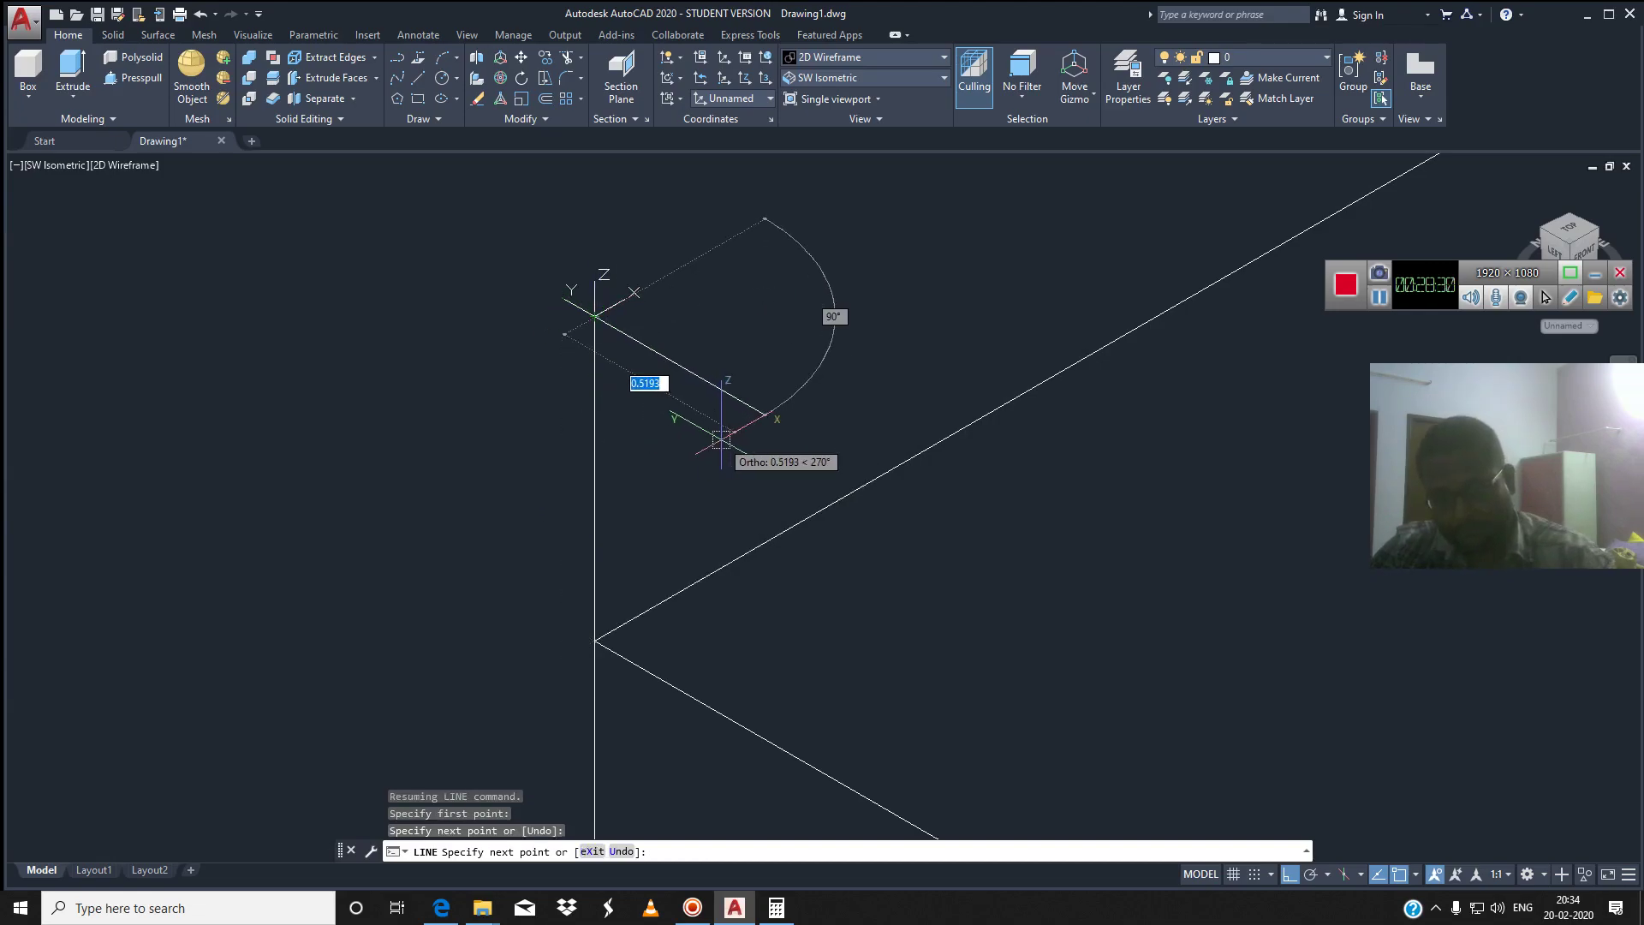
key(Escape)
mouse_move(719, 434)
middle_down()
mouse_move(948, 360)
mouse_move(947, 374)
middle_up()
scroll(895, 455, down, 5)
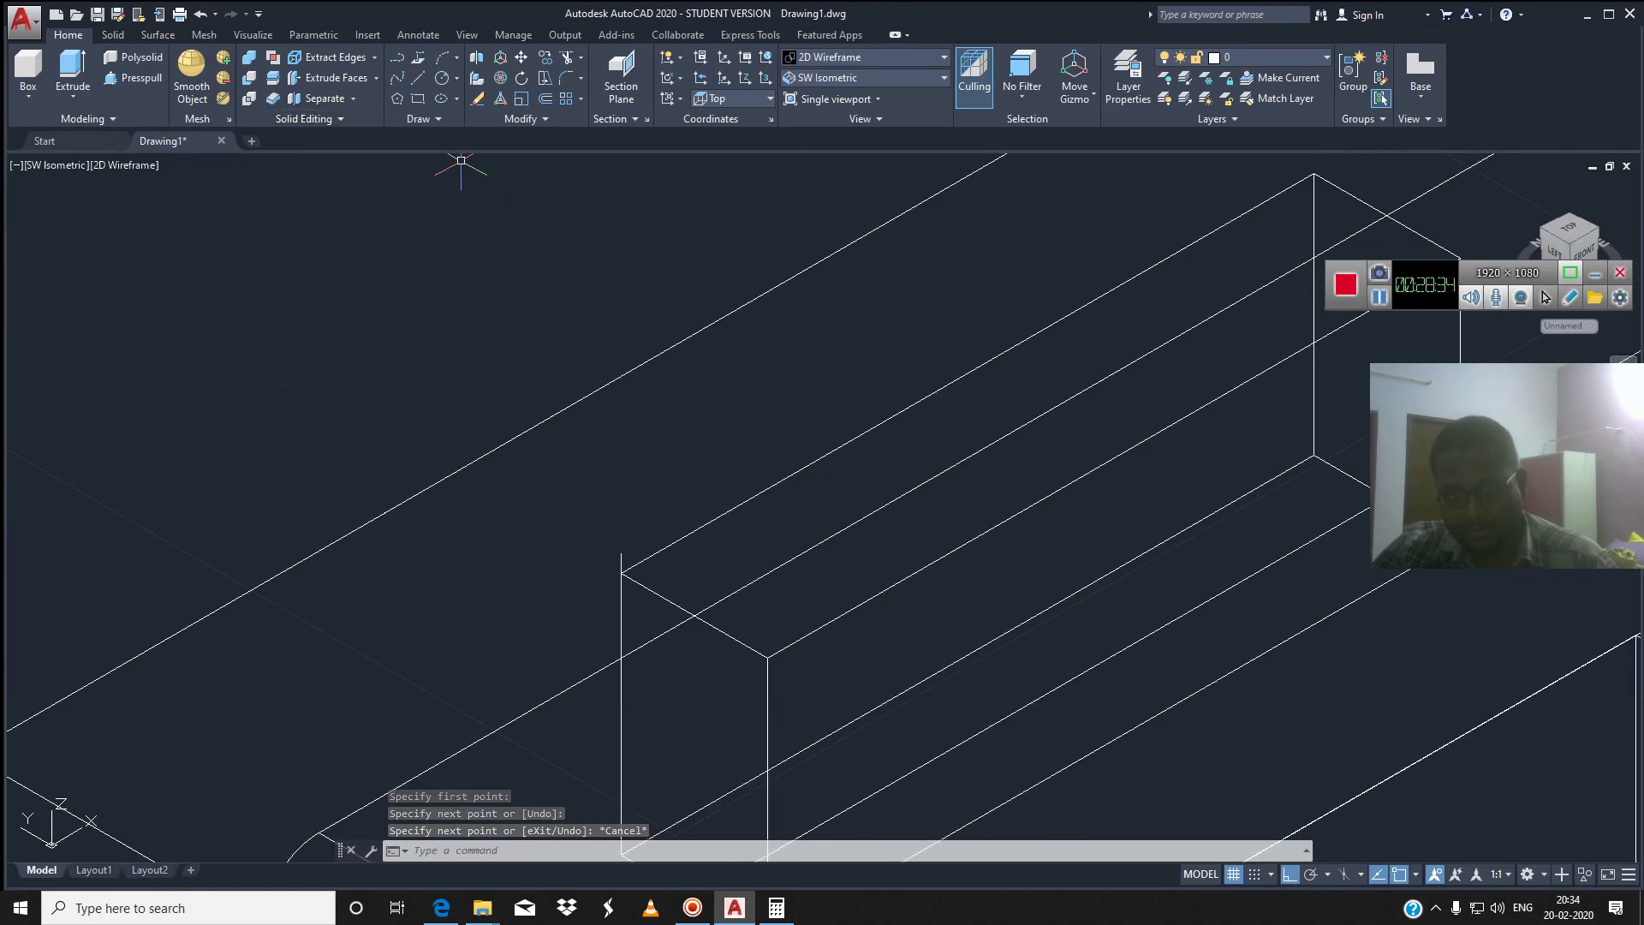
Start another line and turn Ortho off
text(l)
key(Return)
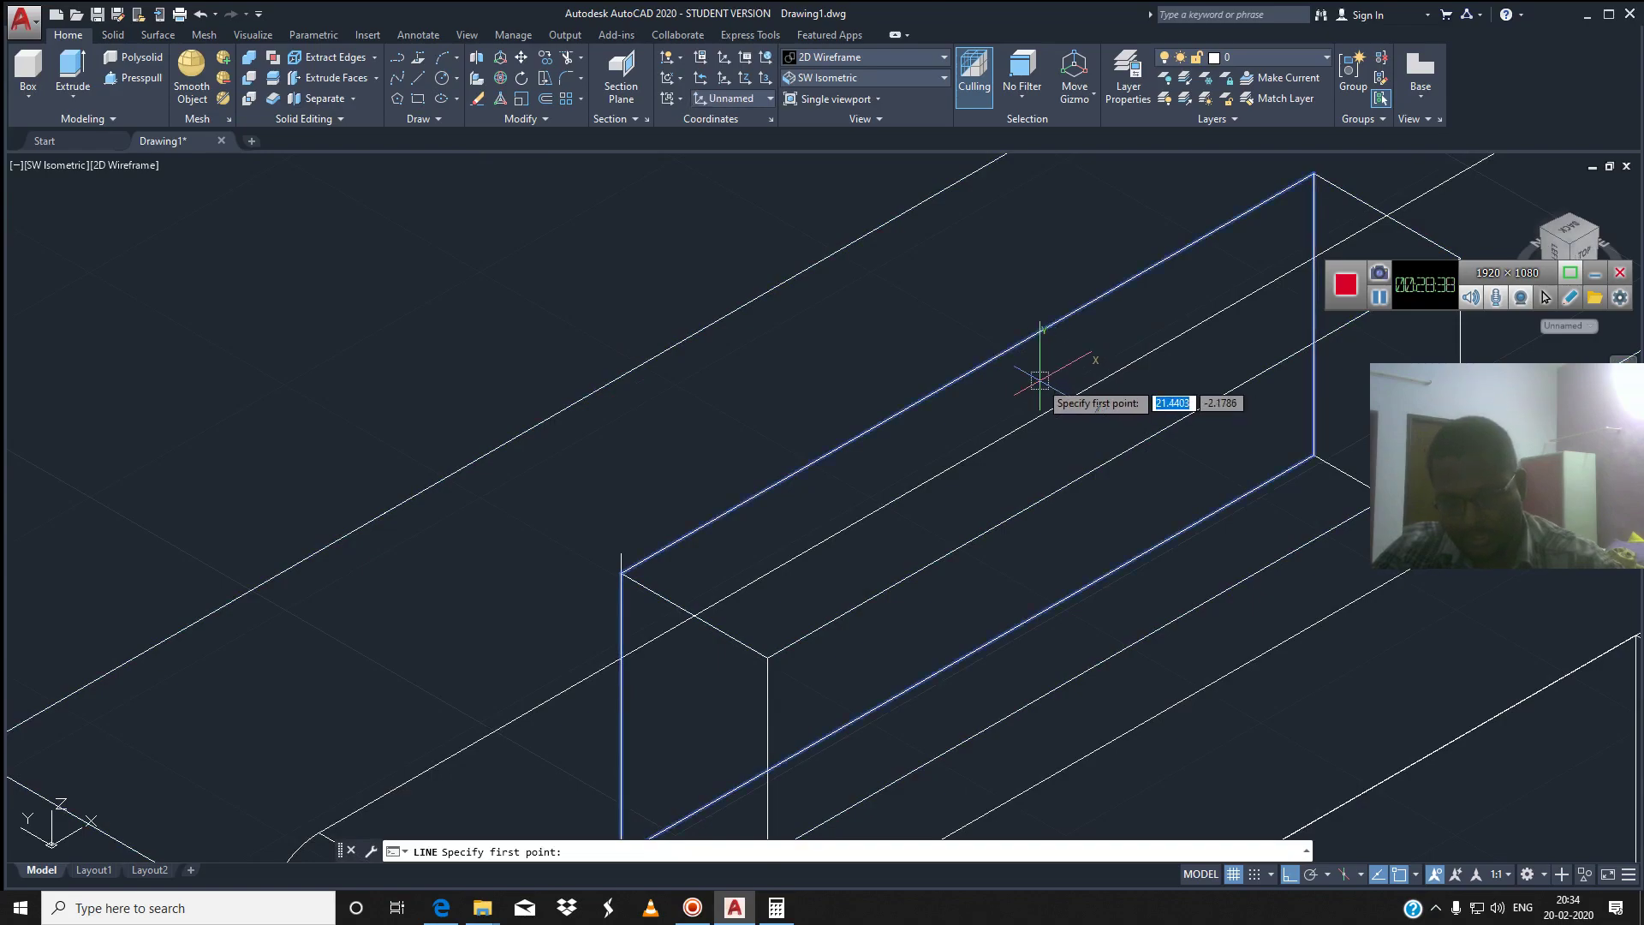
key(F8)
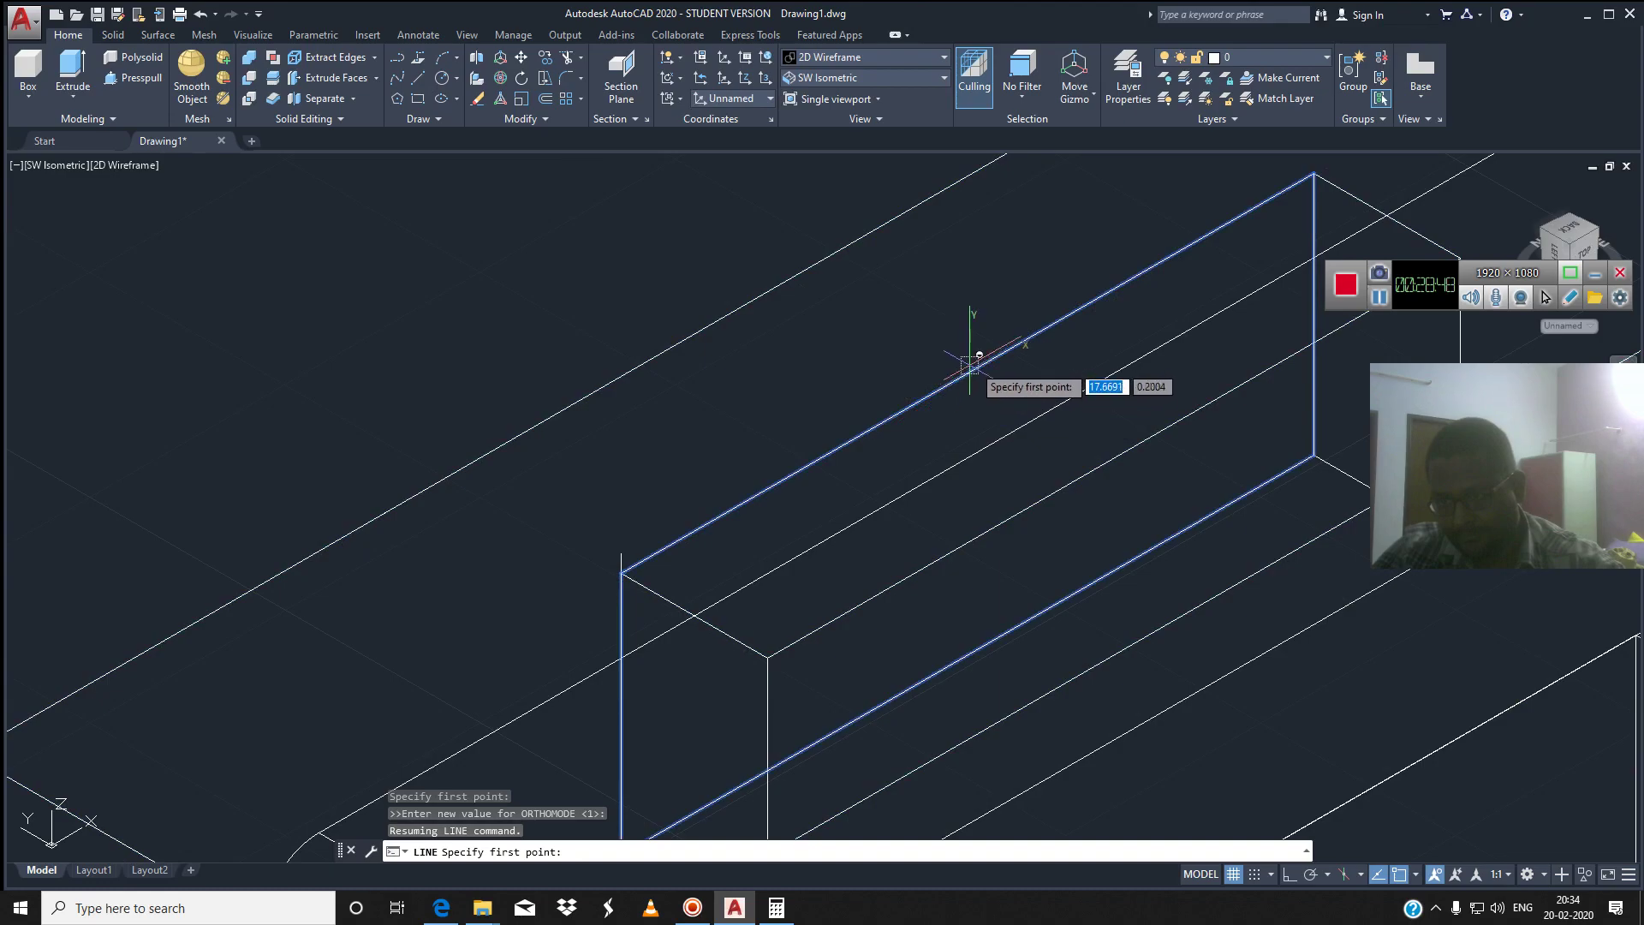
Zoom out to show both assemblies, cancel the unfinished line and start MOVE
scroll(1015, 347, down, 3)
scroll(826, 385, down, 3)
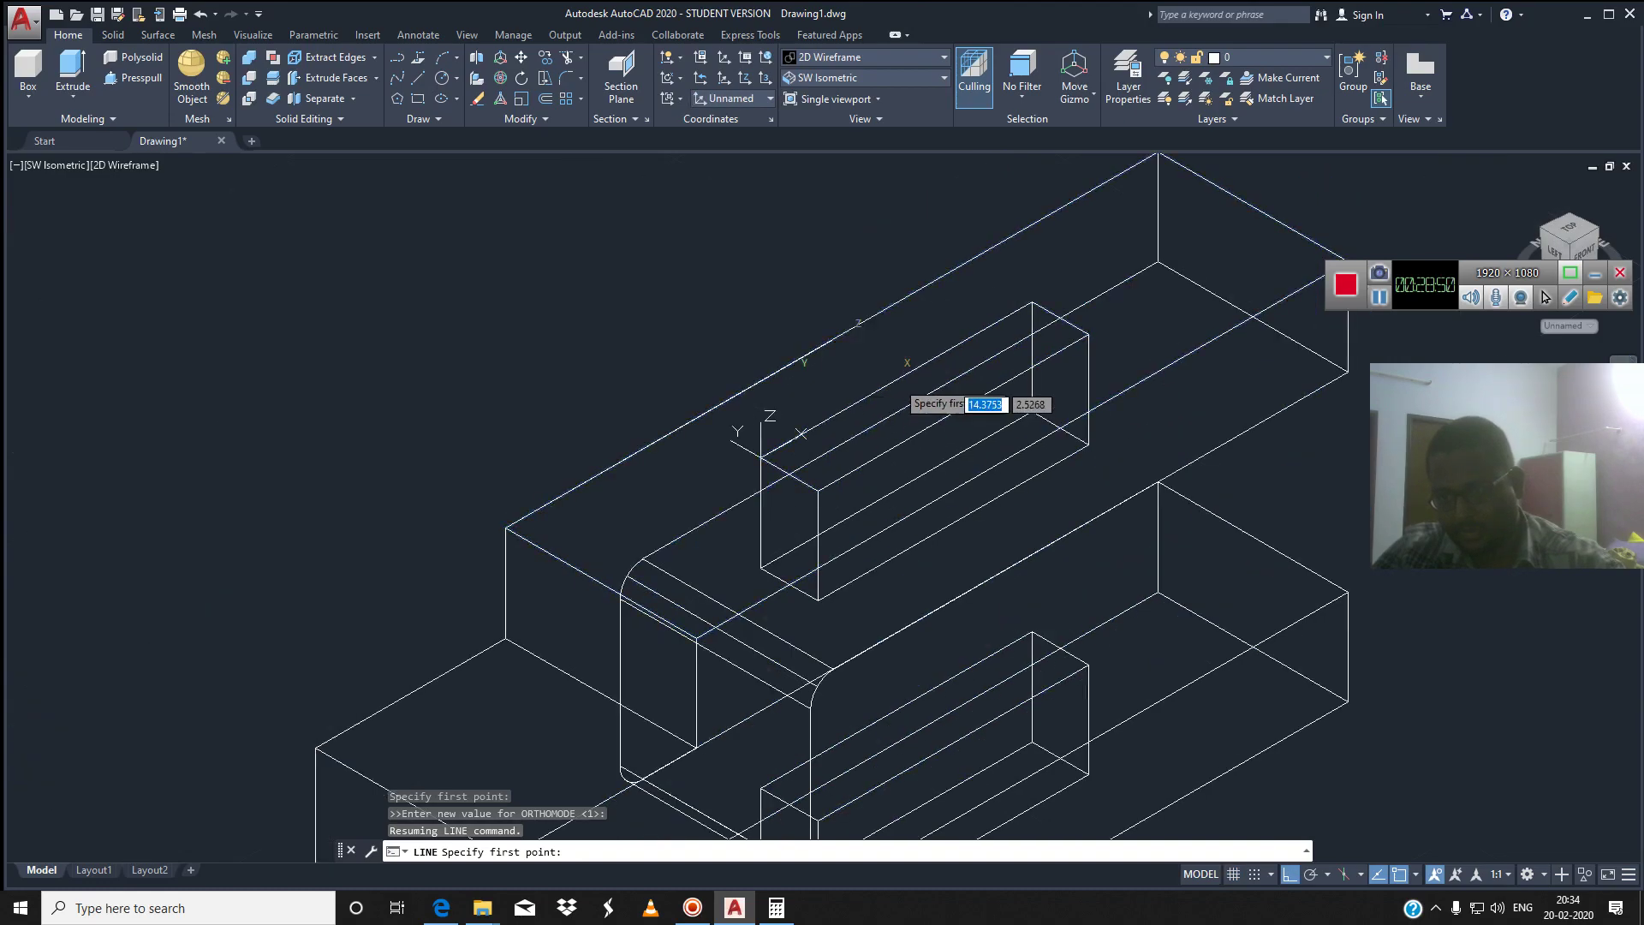
middle_drag(962, 470, 961, 175)
scroll(1040, 475, down, 3)
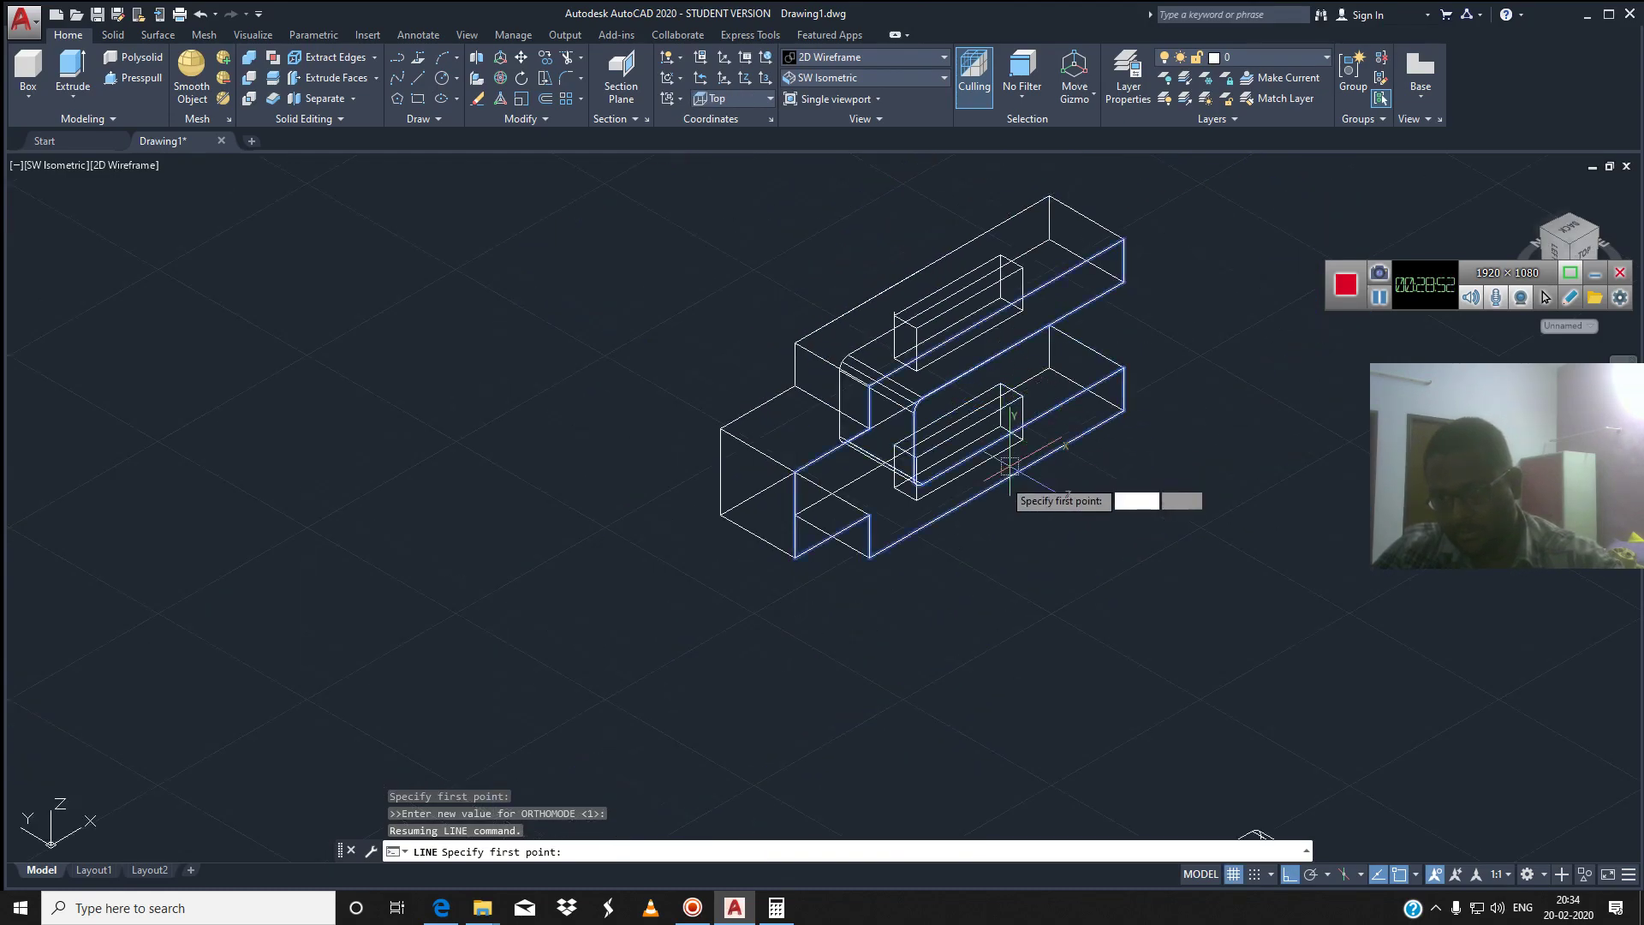
scroll(888, 305, up, 3)
scroll(888, 305, down, 1)
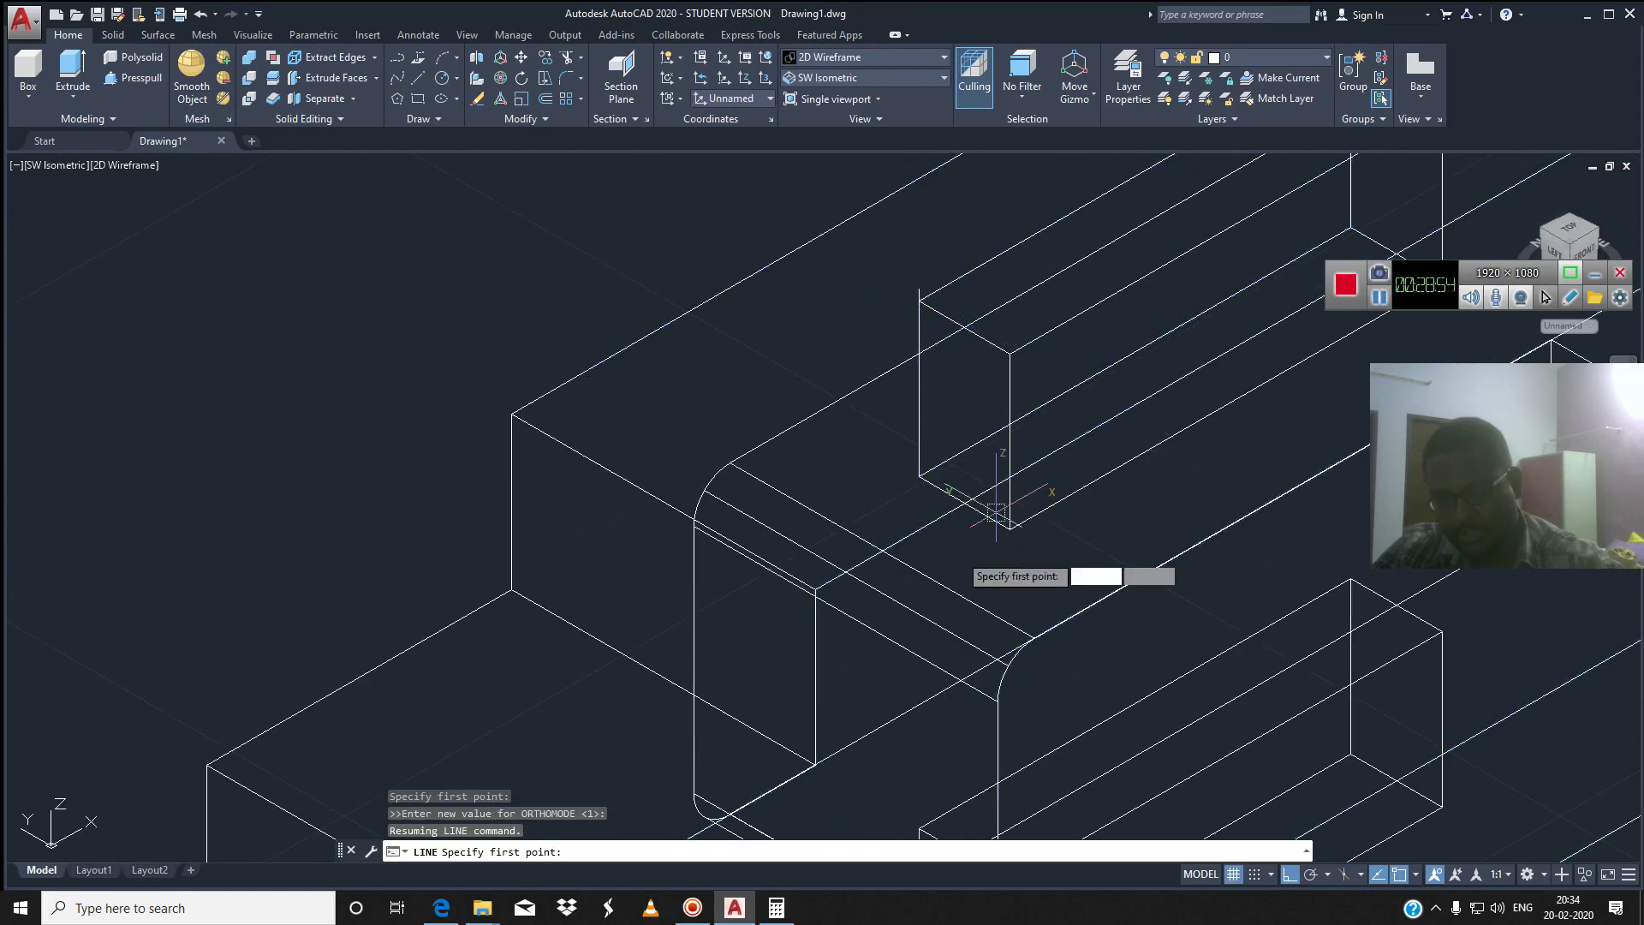
key(Escape)
scroll(1119, 436, down, 3)
scroll(1118, 436, down, 3)
scroll(1048, 679, down, 2)
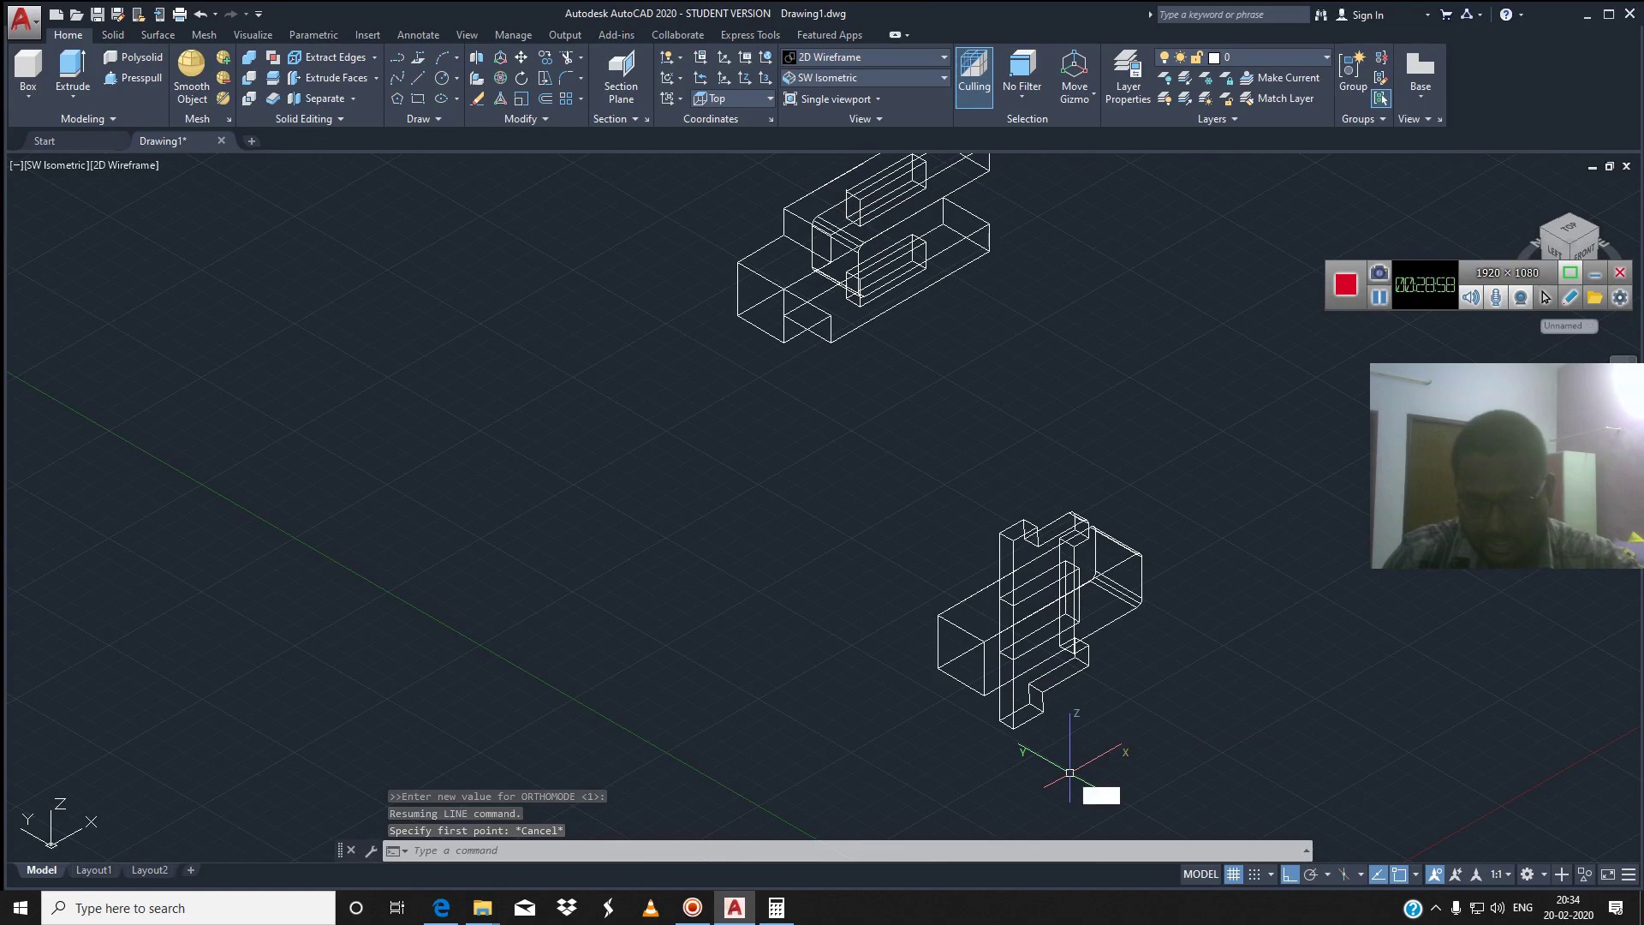
text(MOV)
key(Return)
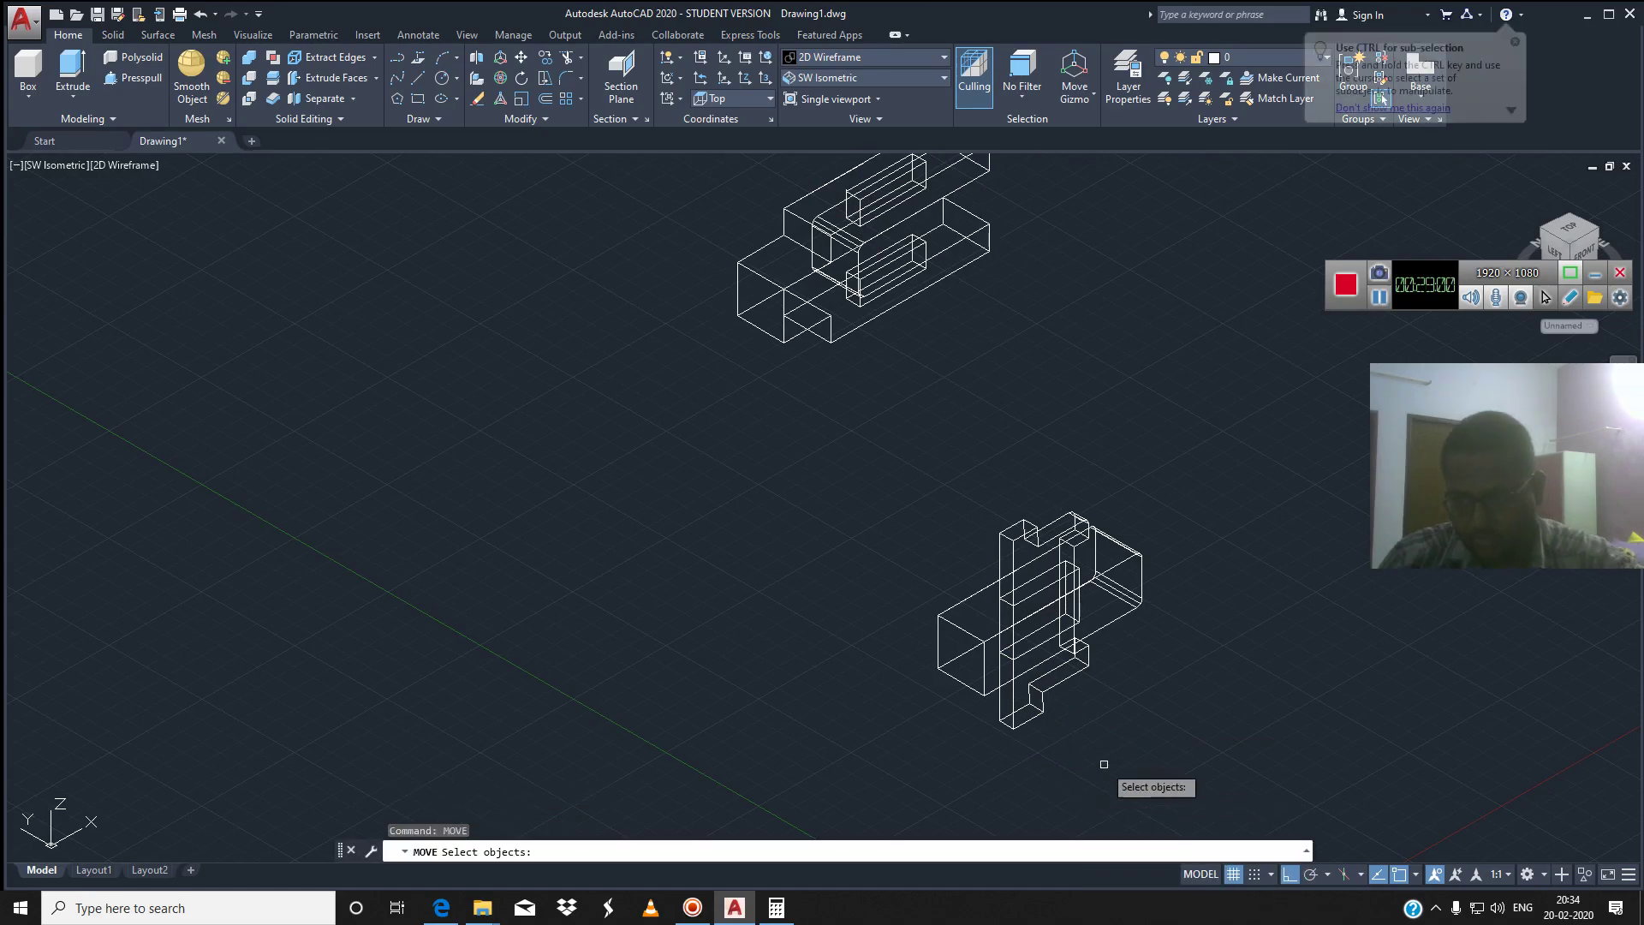
Select the two parts of the lower assembly to move
click(1054, 678)
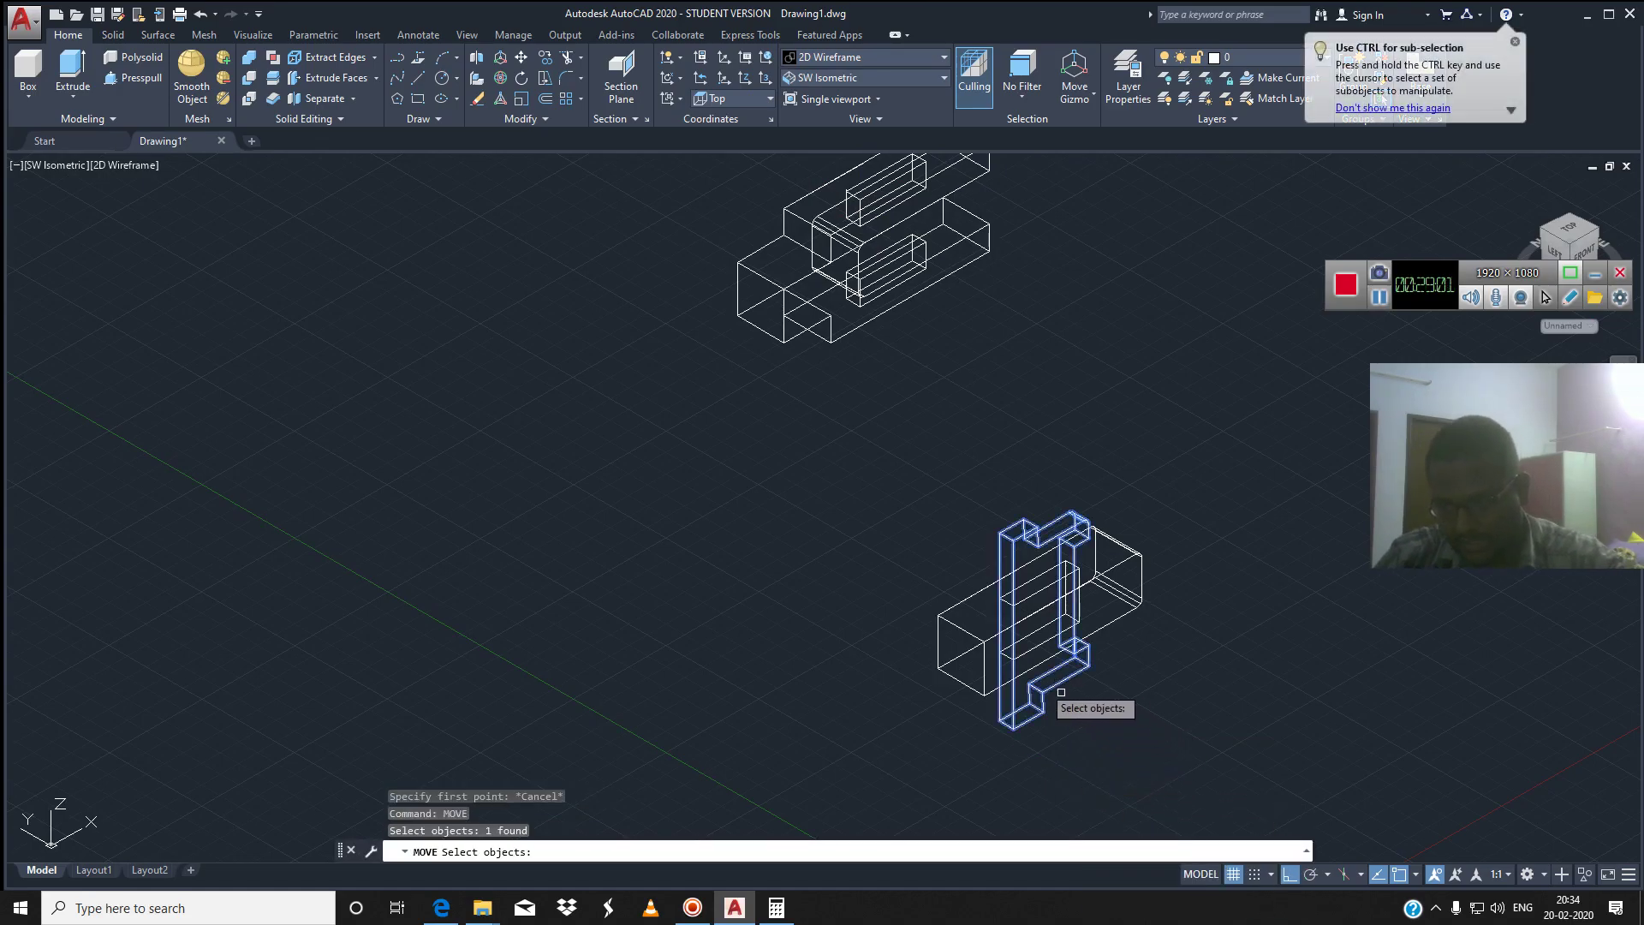
click(984, 652)
key(Return)
scroll(1043, 685, up, 5)
scroll(1046, 689, up, 2)
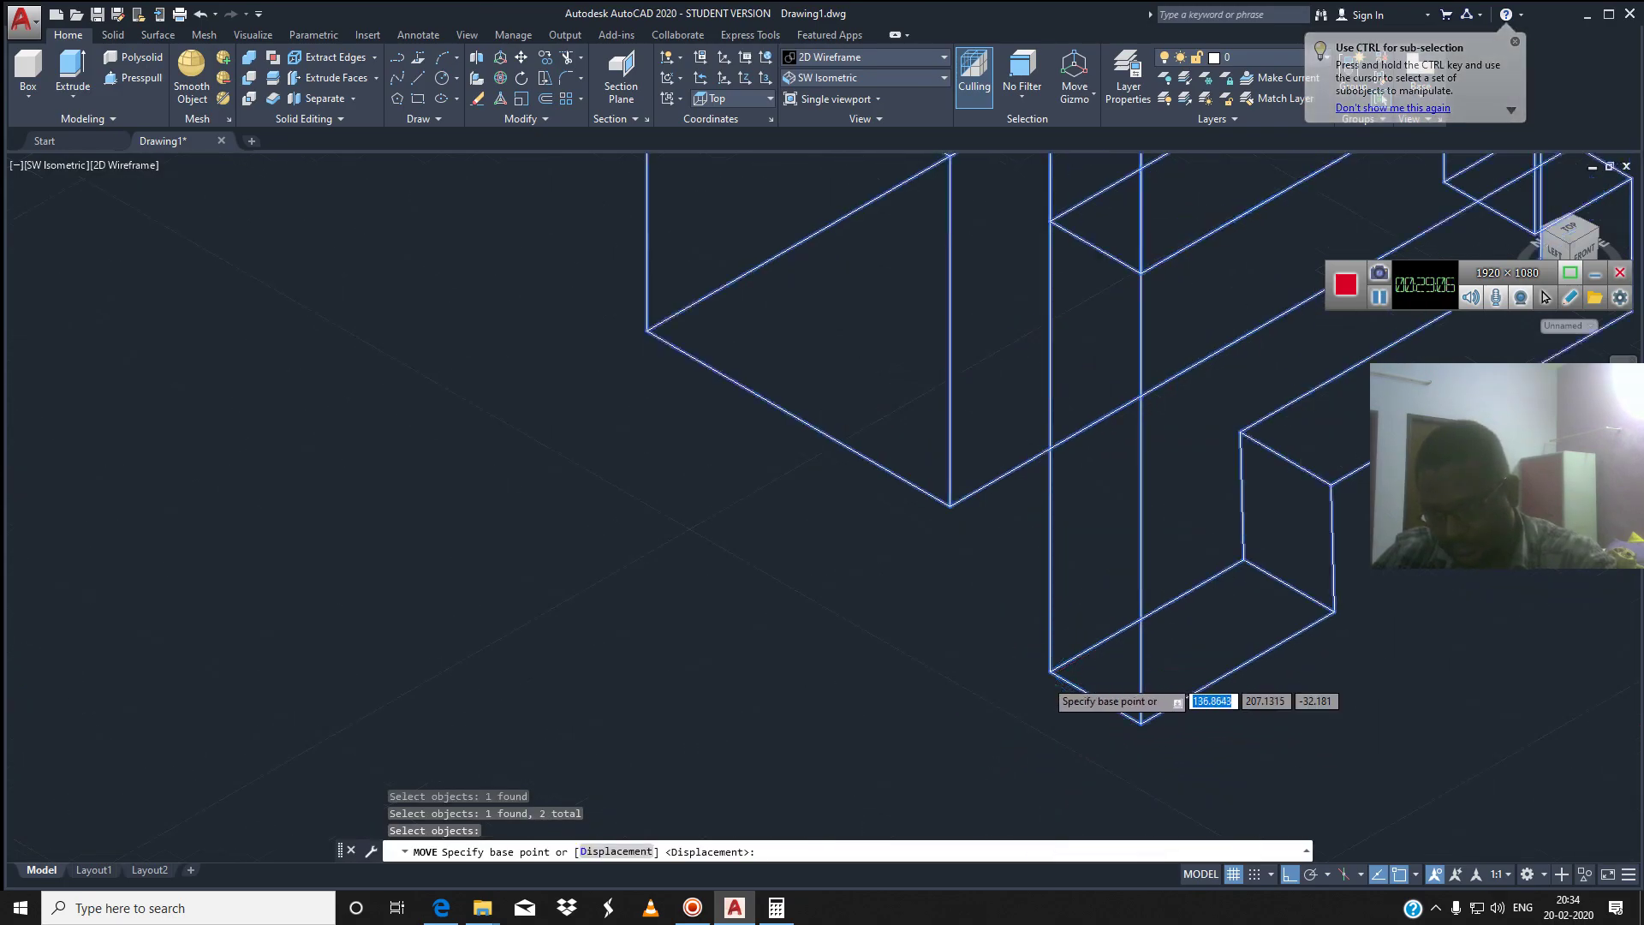
scroll(1036, 677, up, 2)
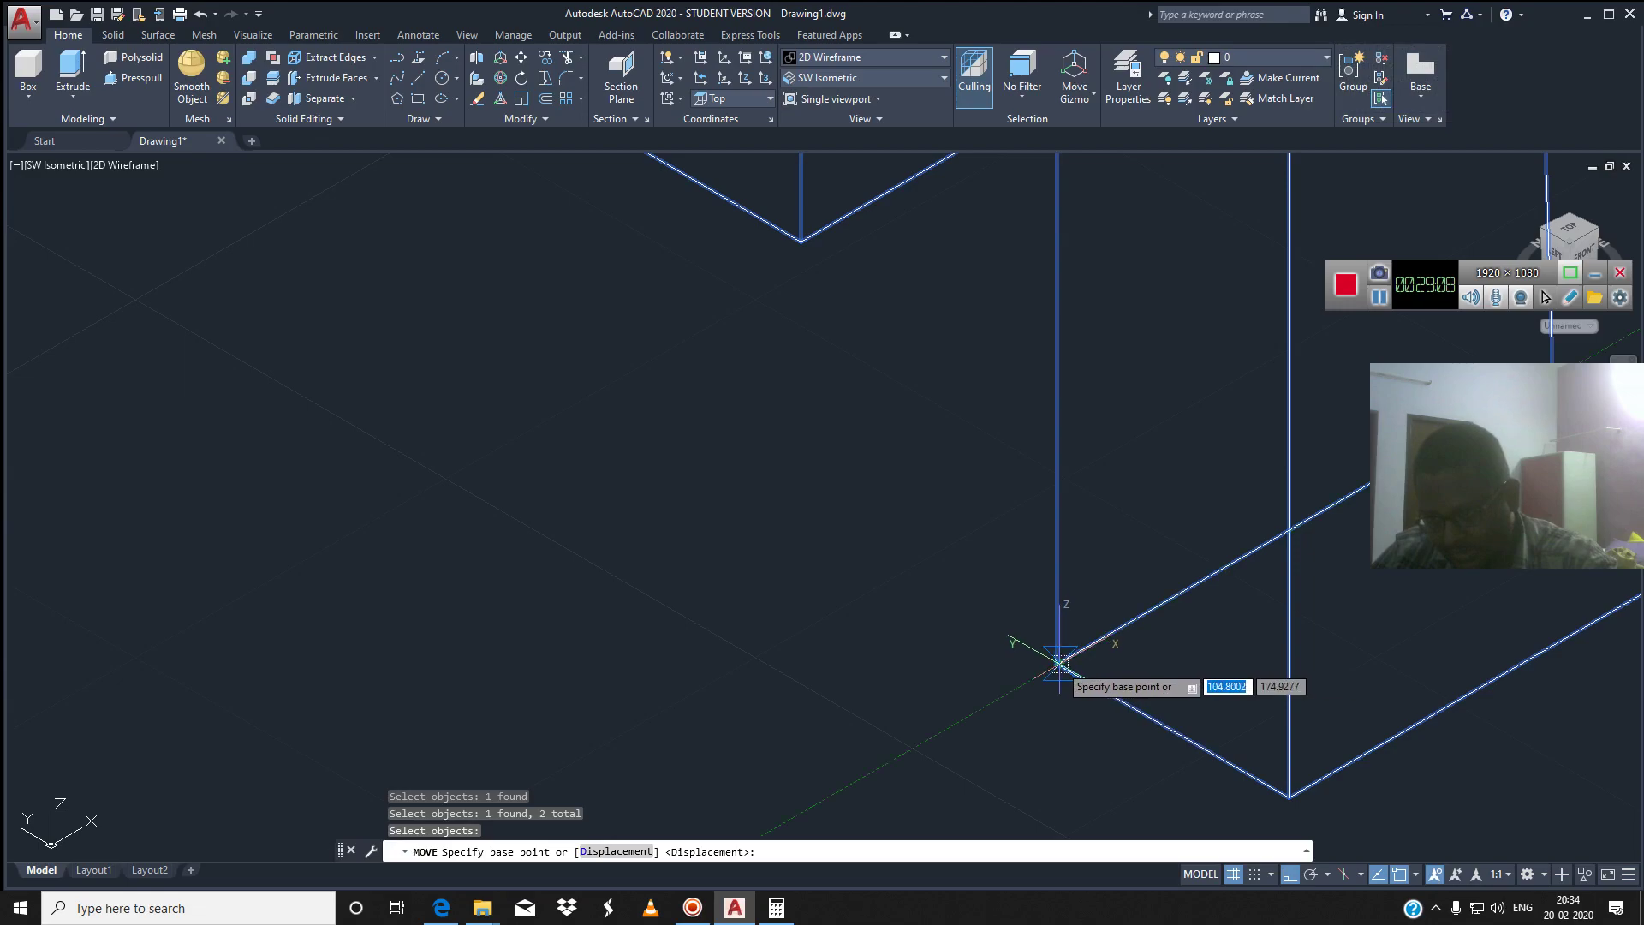
scroll(1066, 664, up, 2)
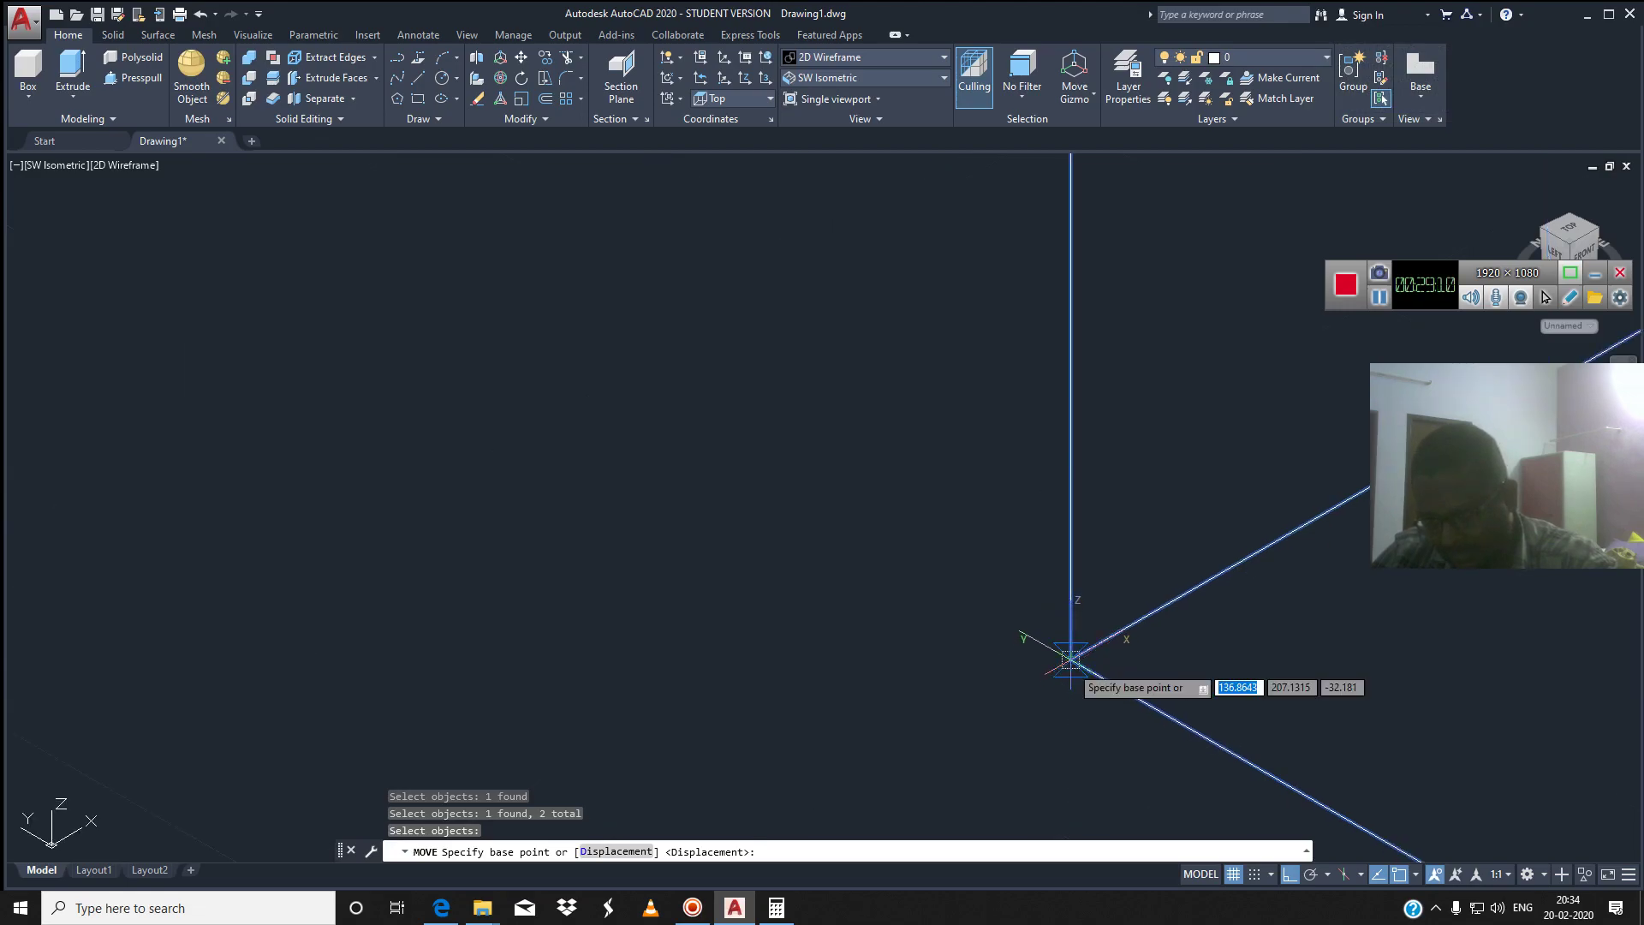
Turn Ortho off and pick the model corner as the move base point
key(F8)
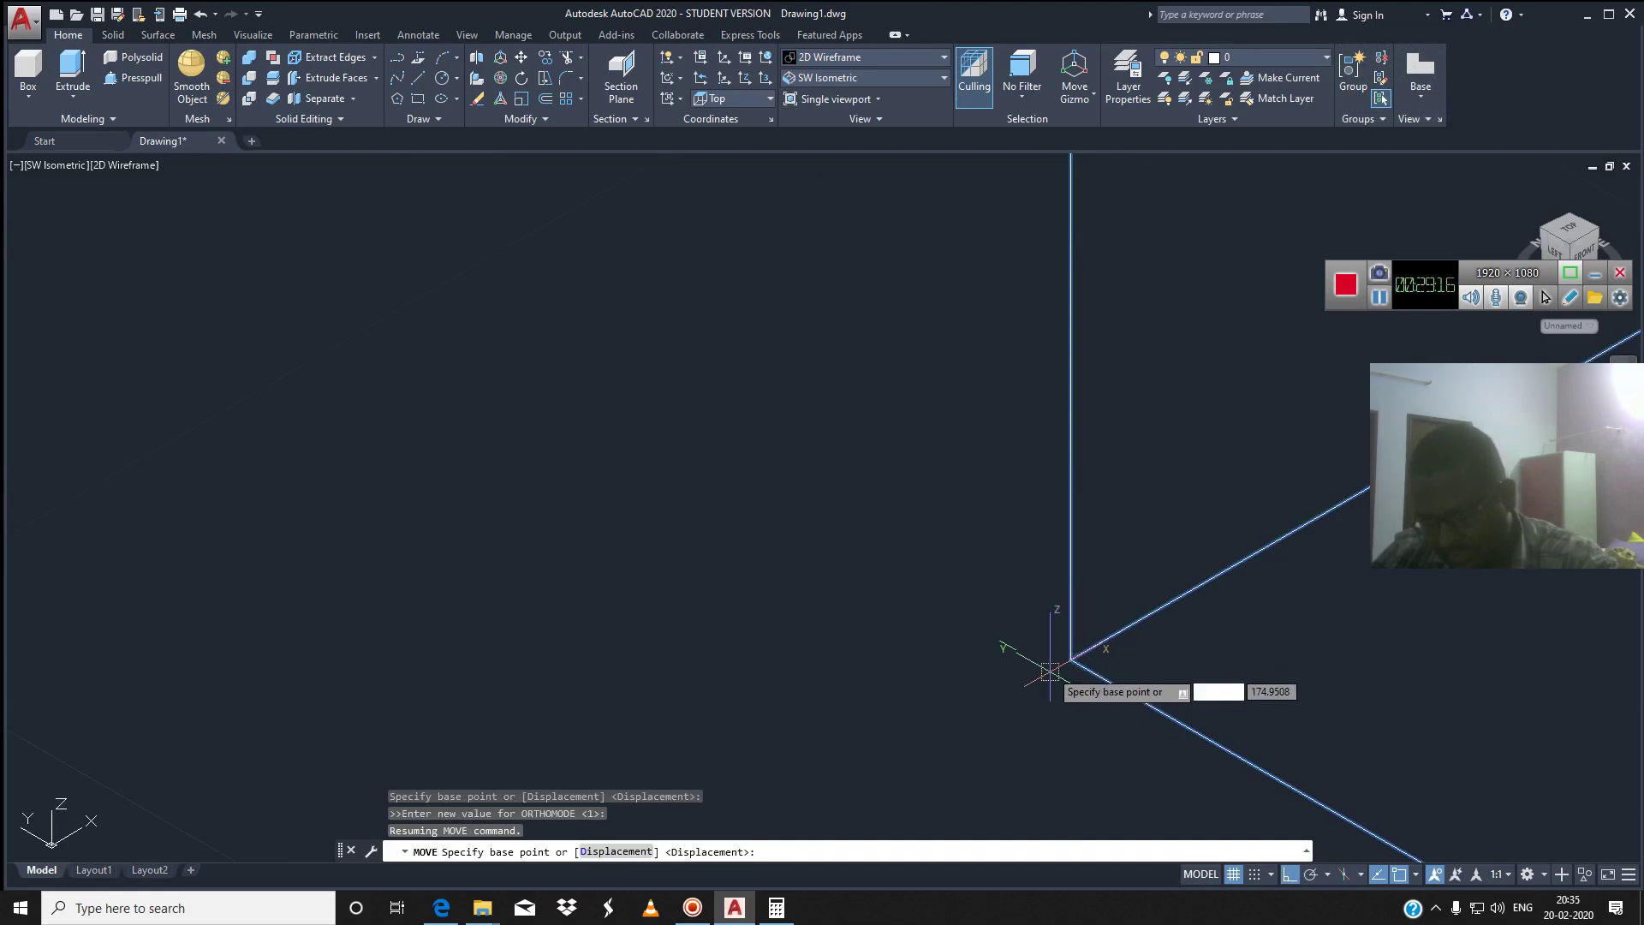
middle_drag(1010, 655, 1076, 630)
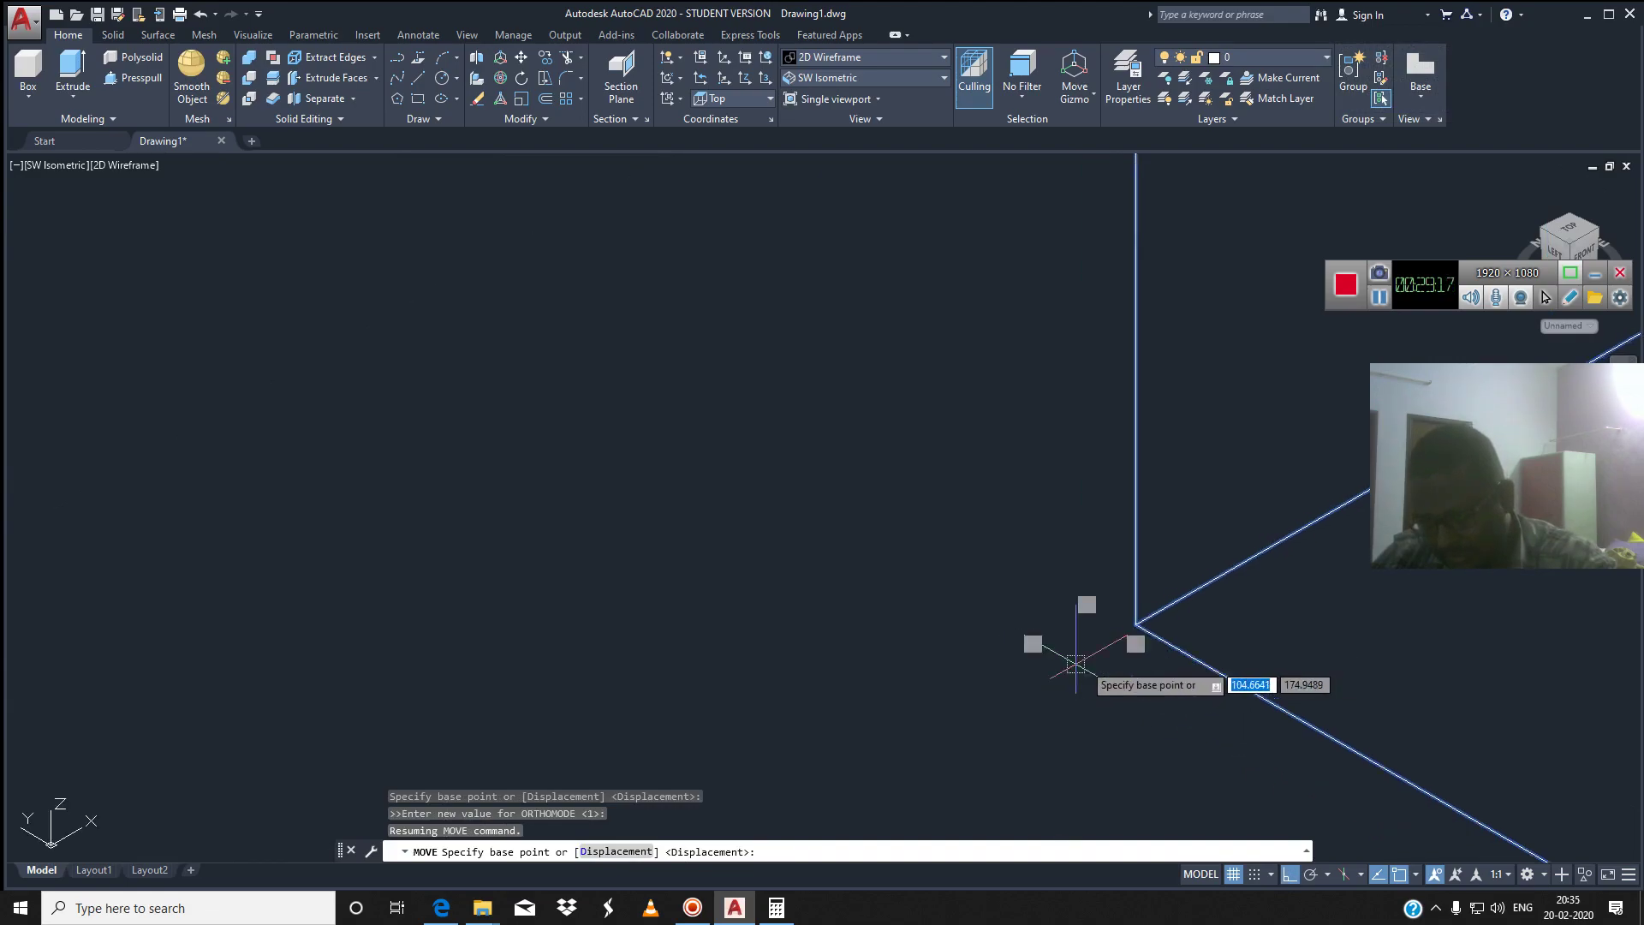
click(1134, 622)
scroll(1130, 619, down, 3)
scroll(1112, 605, down, 3)
scroll(966, 533, down, 3)
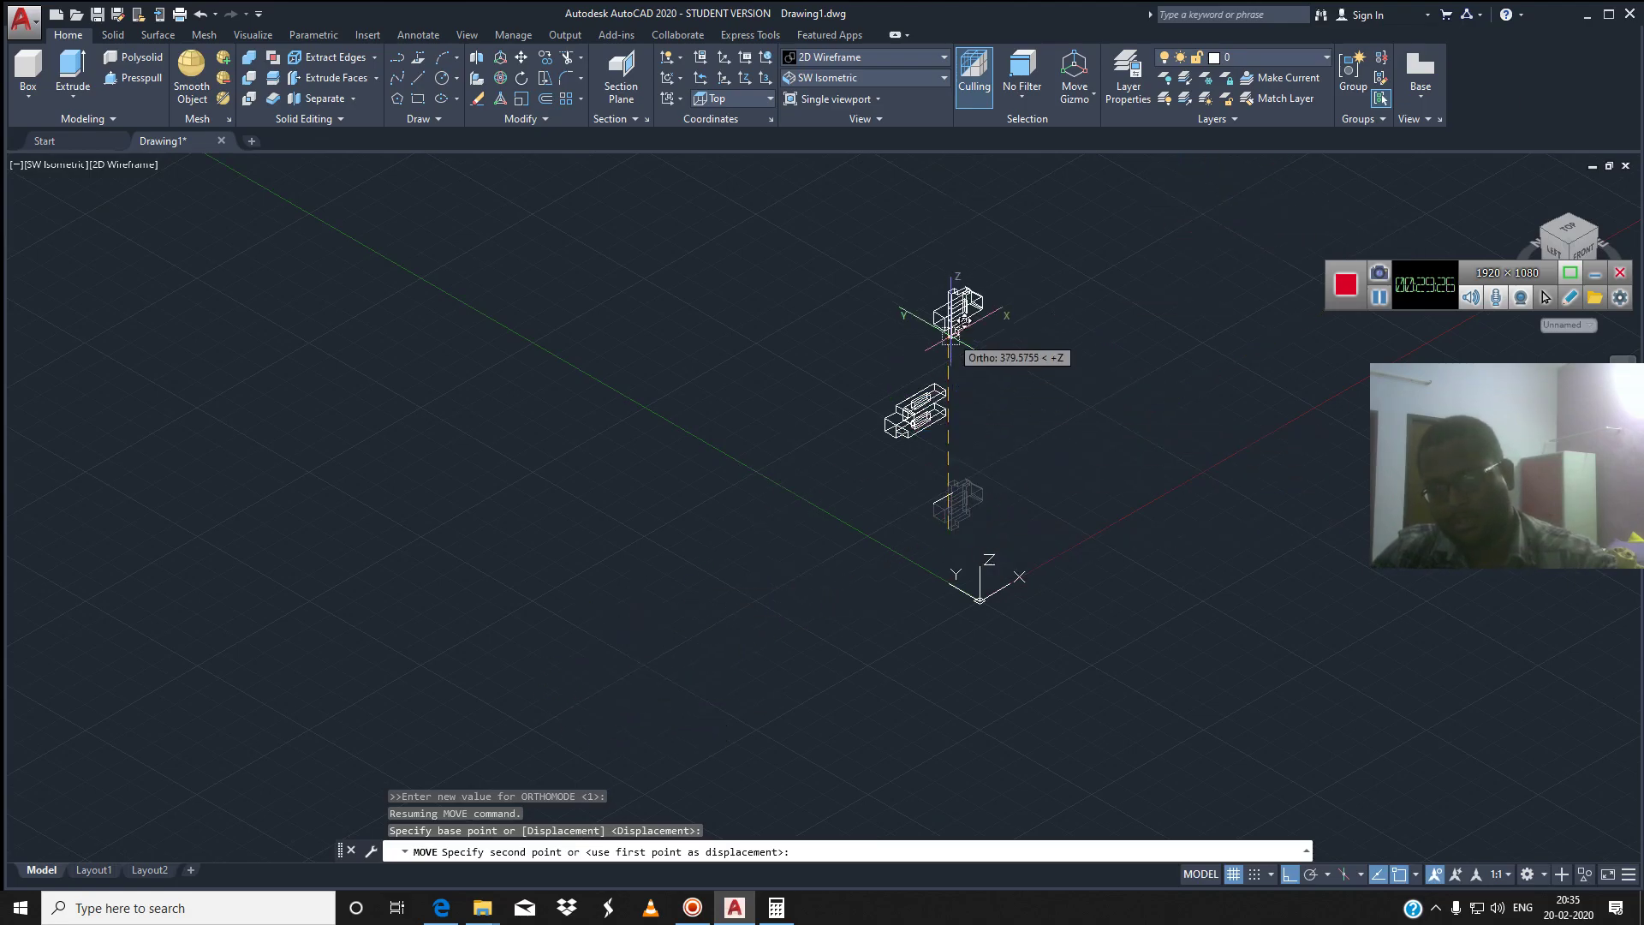
Drop the parts onto the mating corner of the bracket-and-box assembly
key(F8)
scroll(933, 360, up, 3)
scroll(913, 380, up, 5)
scroll(923, 376, up, 2)
scroll(915, 445, up, 2)
scroll(904, 582, up, 2)
scroll(869, 647, up, 2)
click(851, 668)
scroll(882, 672, down, 3)
scroll(928, 675, down, 3)
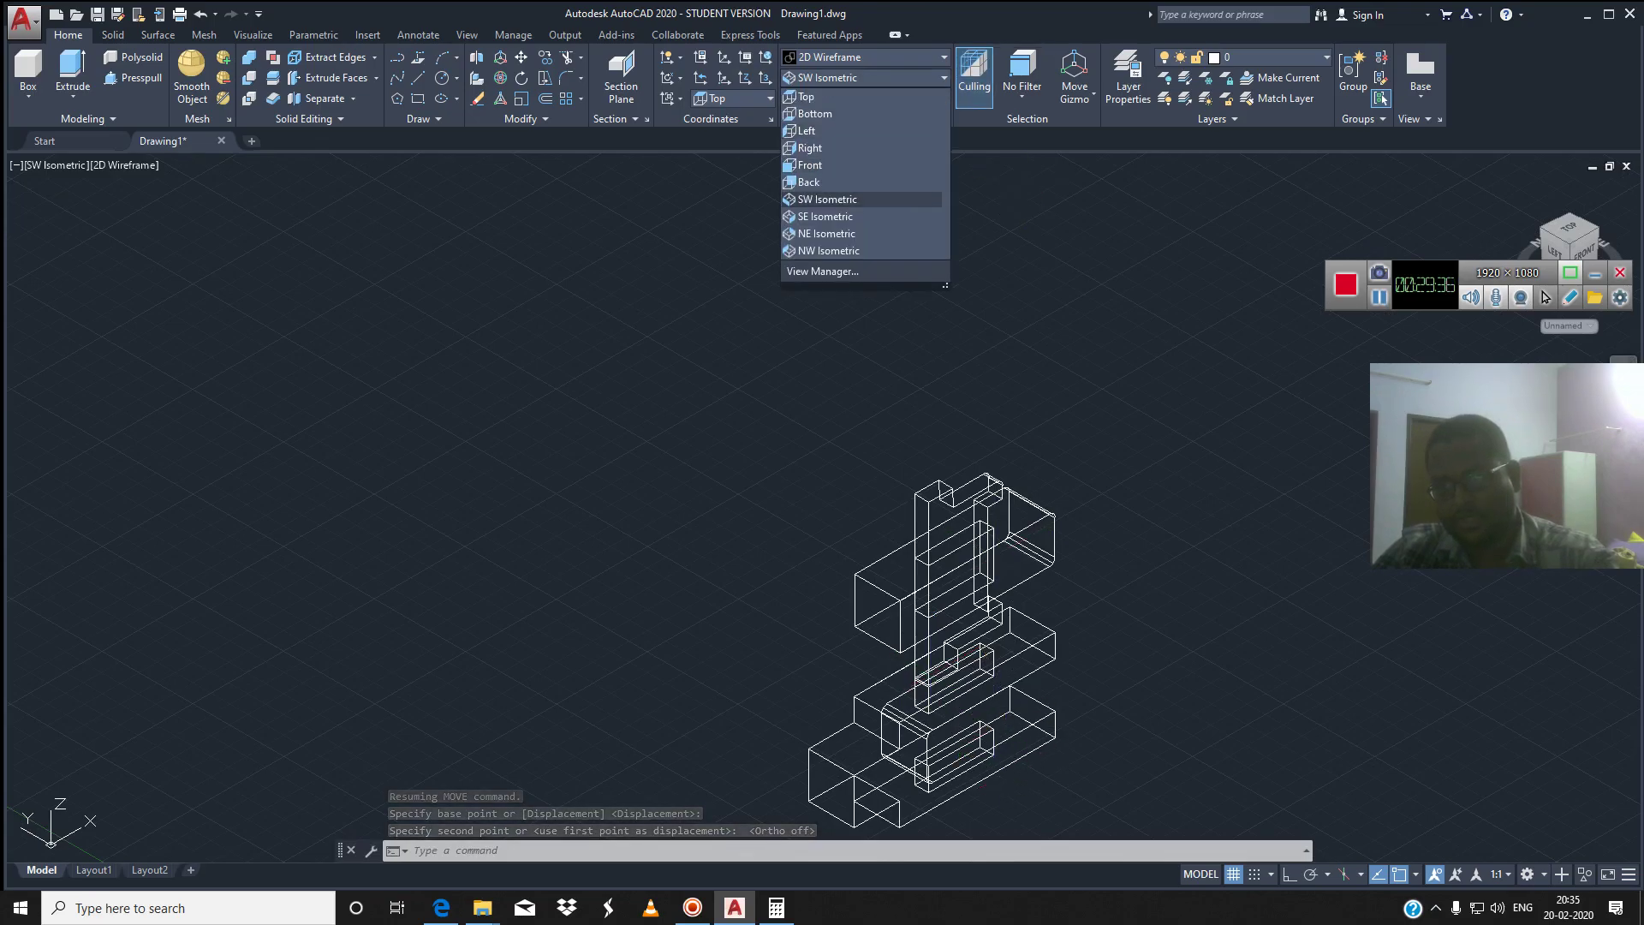
click(864, 57)
Shade the stacked assembly in Shades of Gray and zoom to inspect it
click(960, 159)
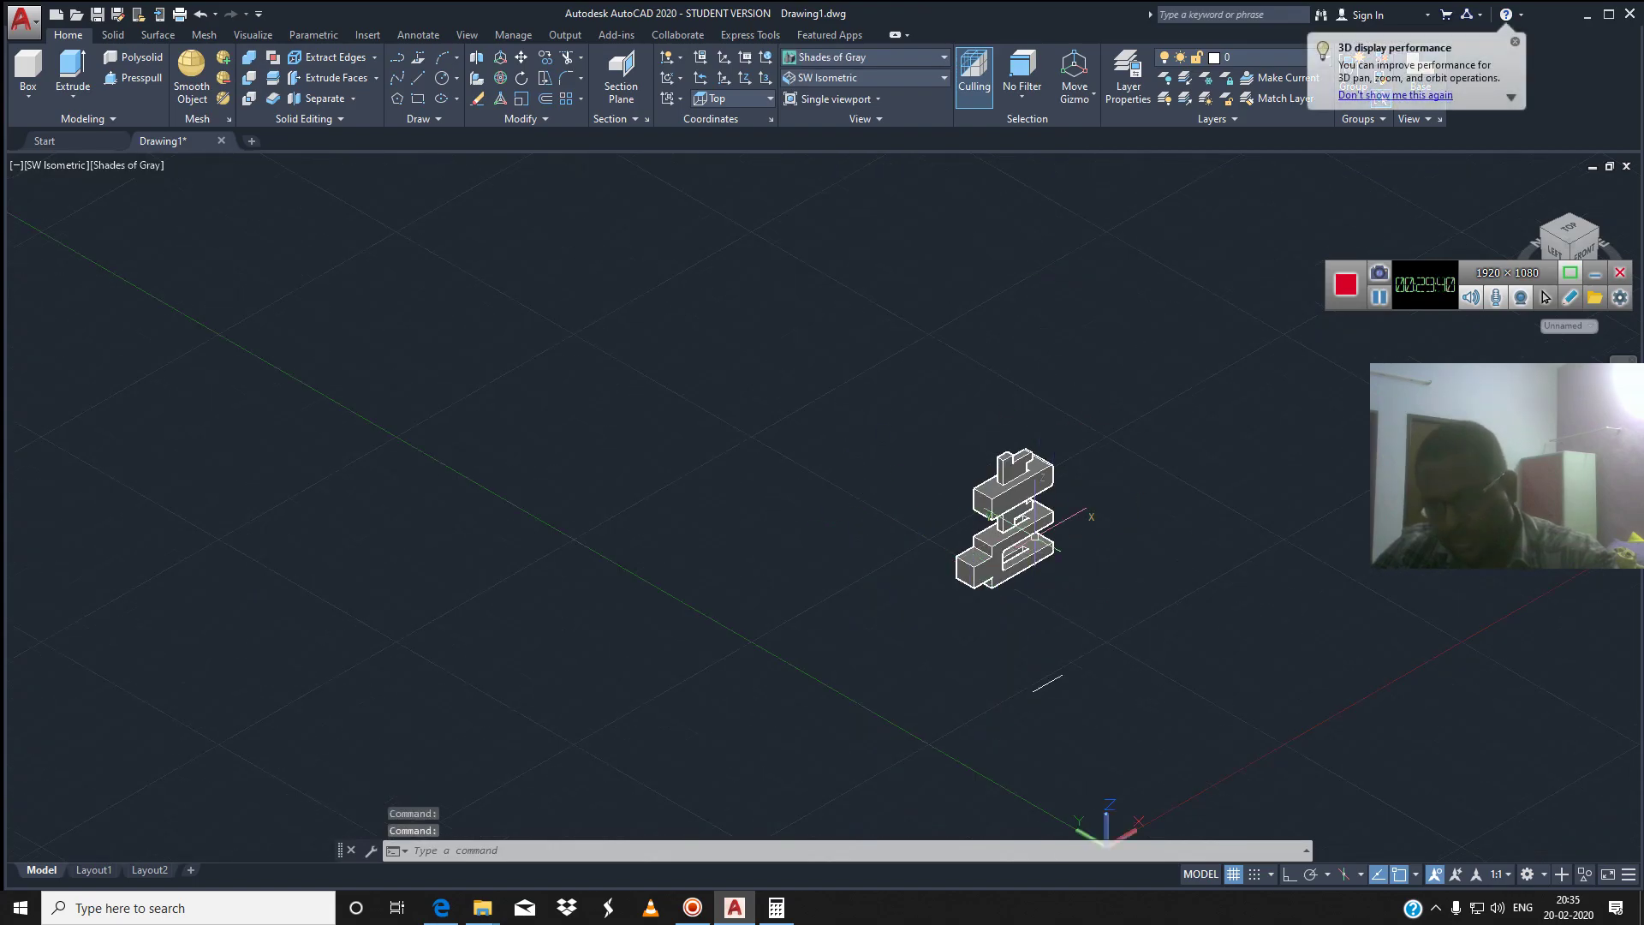
scroll(942, 481, up, 4)
scroll(985, 523, up, 4)
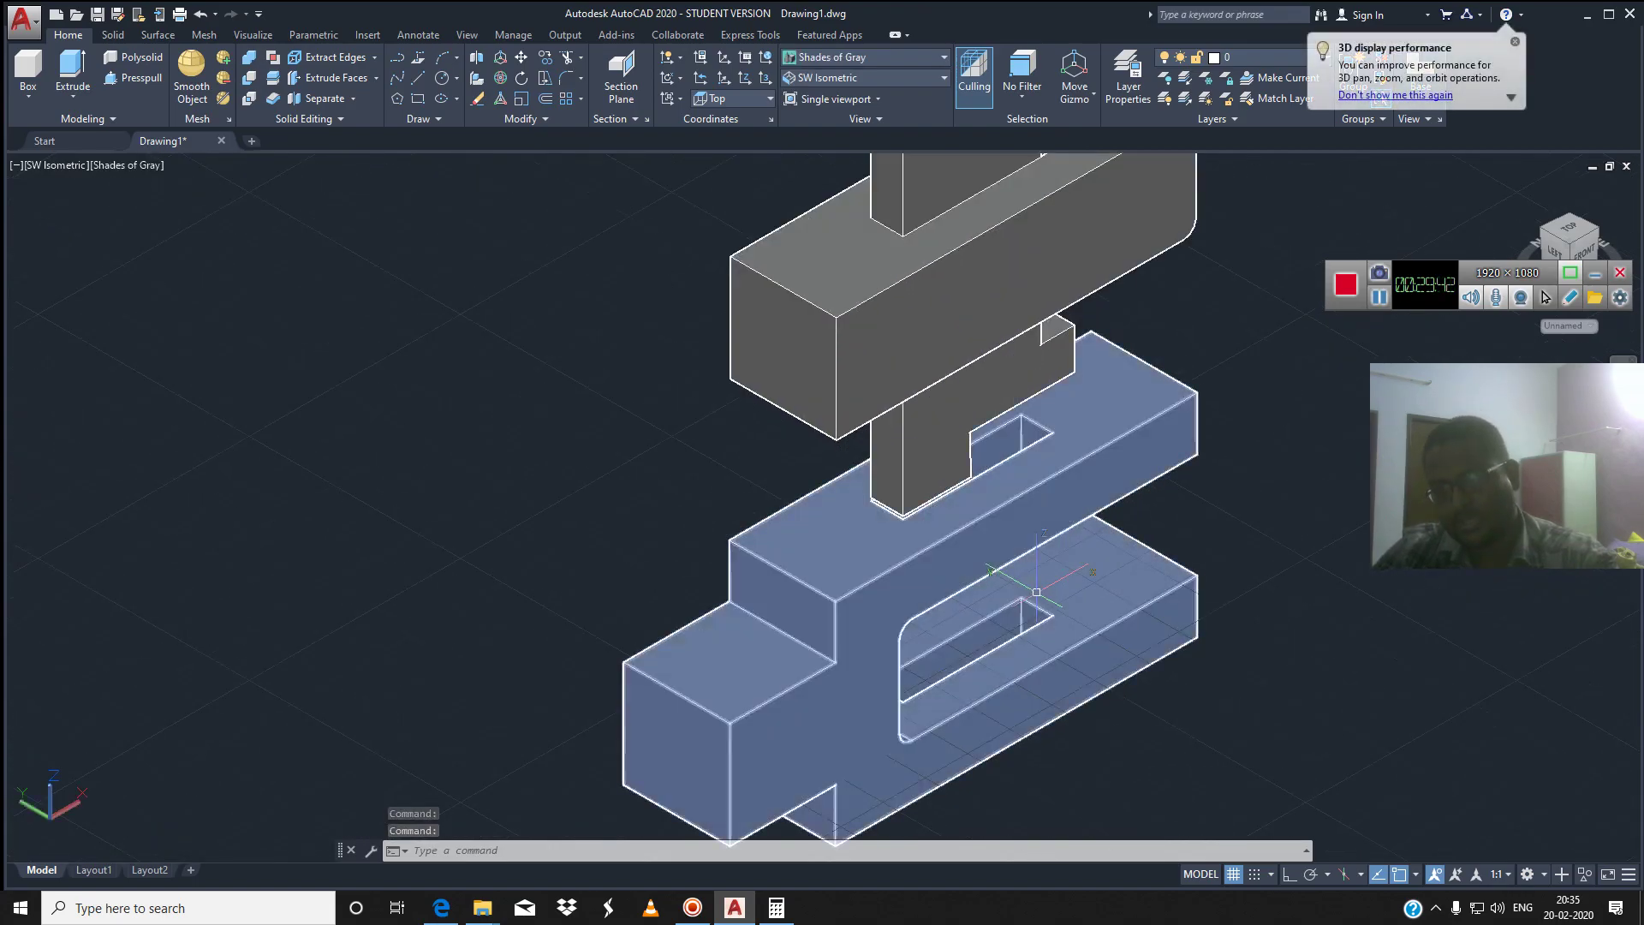
scroll(1163, 514, down, 2)
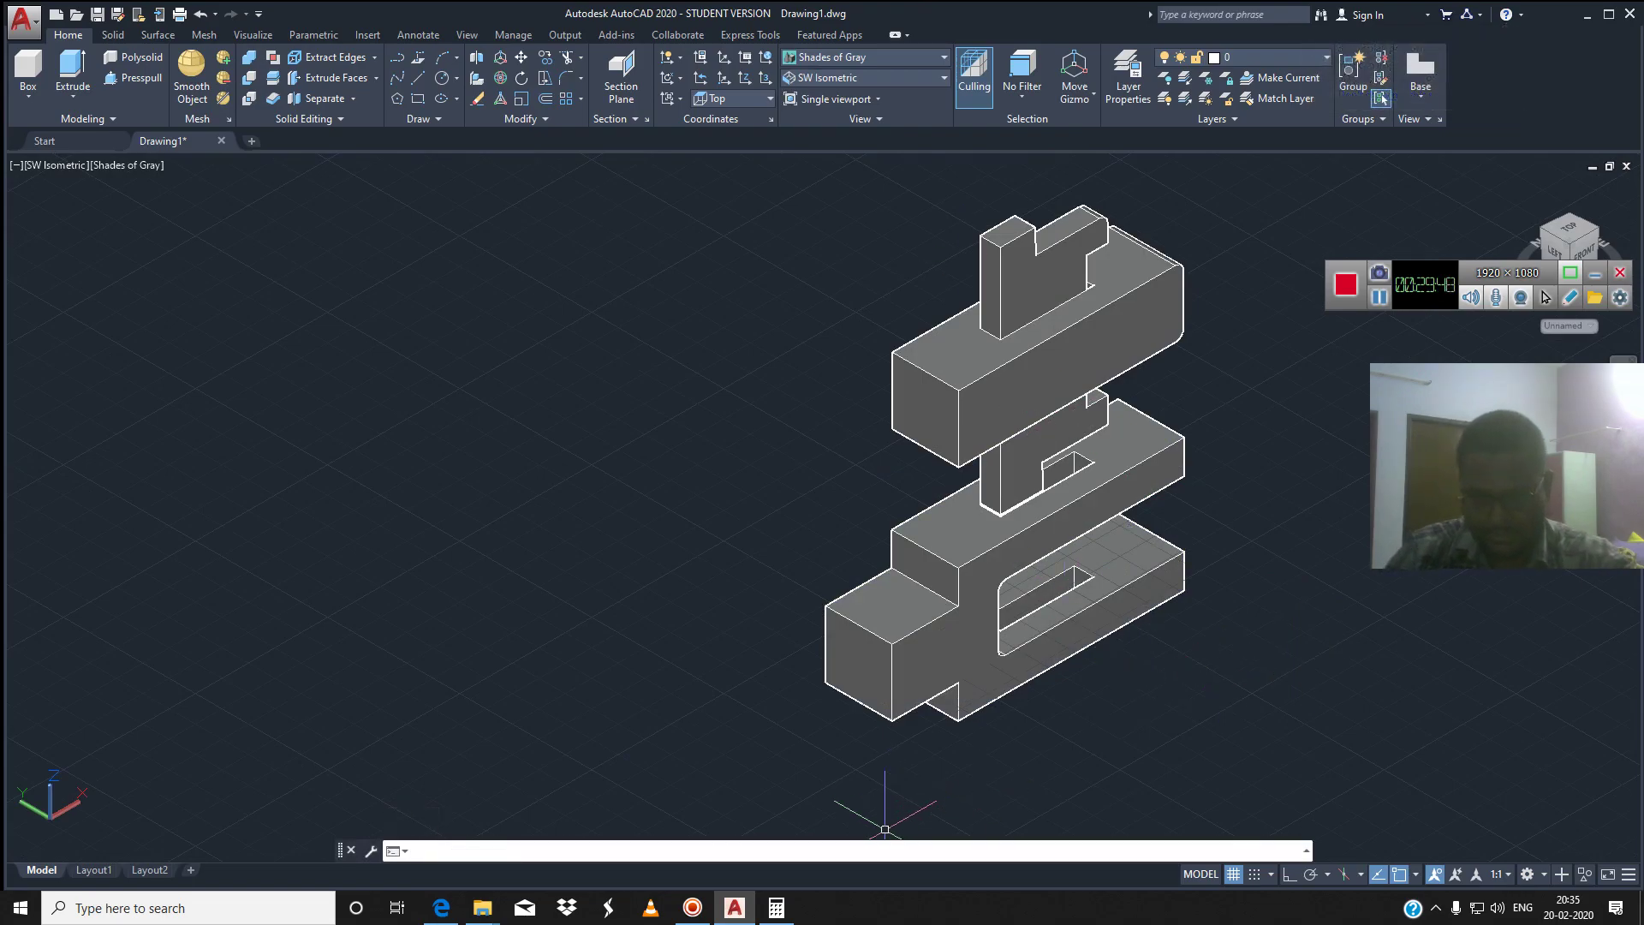
text(MOve)
key(Return)
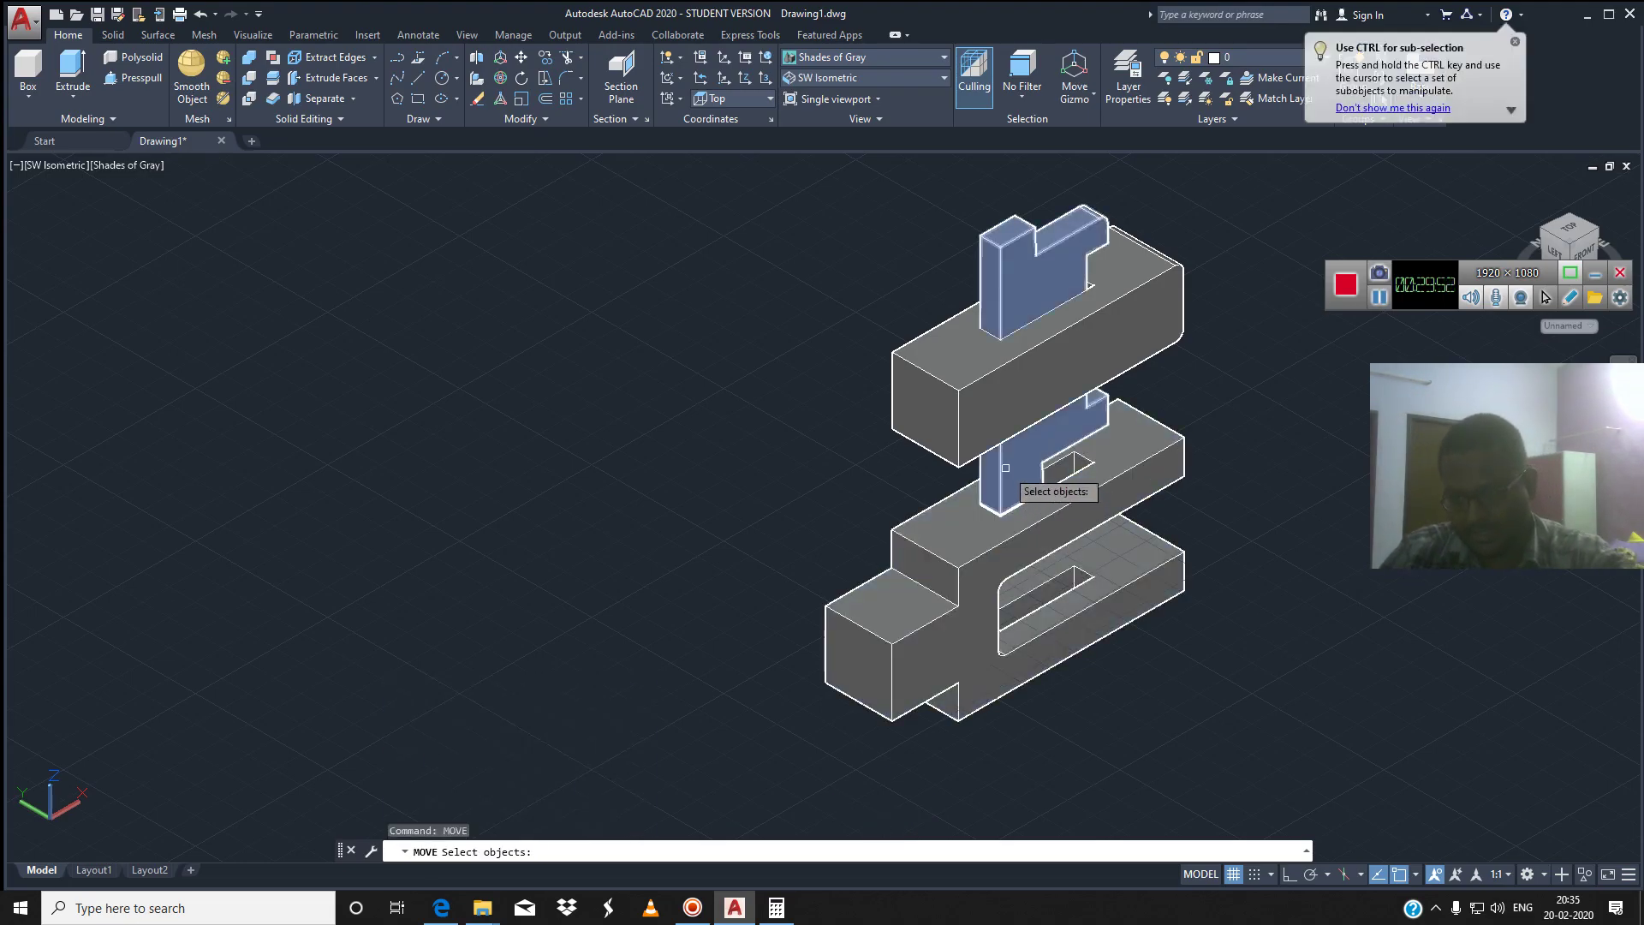
Select the middle vertical piece and upper horizontal block for MOVE
click(1000, 419)
click(952, 402)
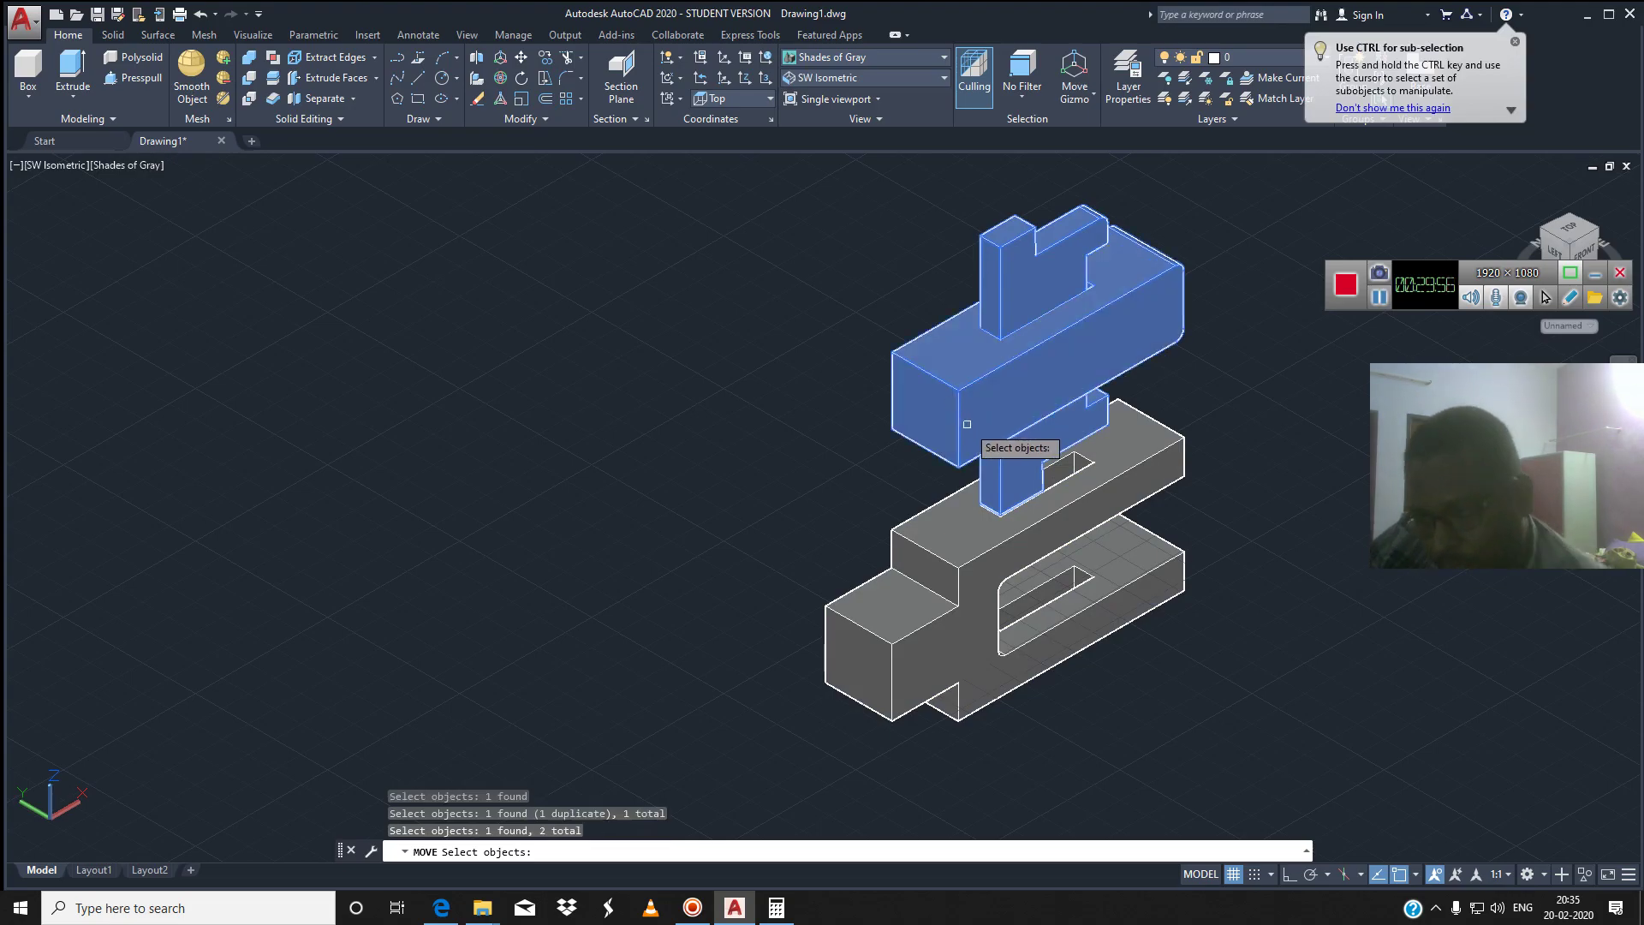
key(Return)
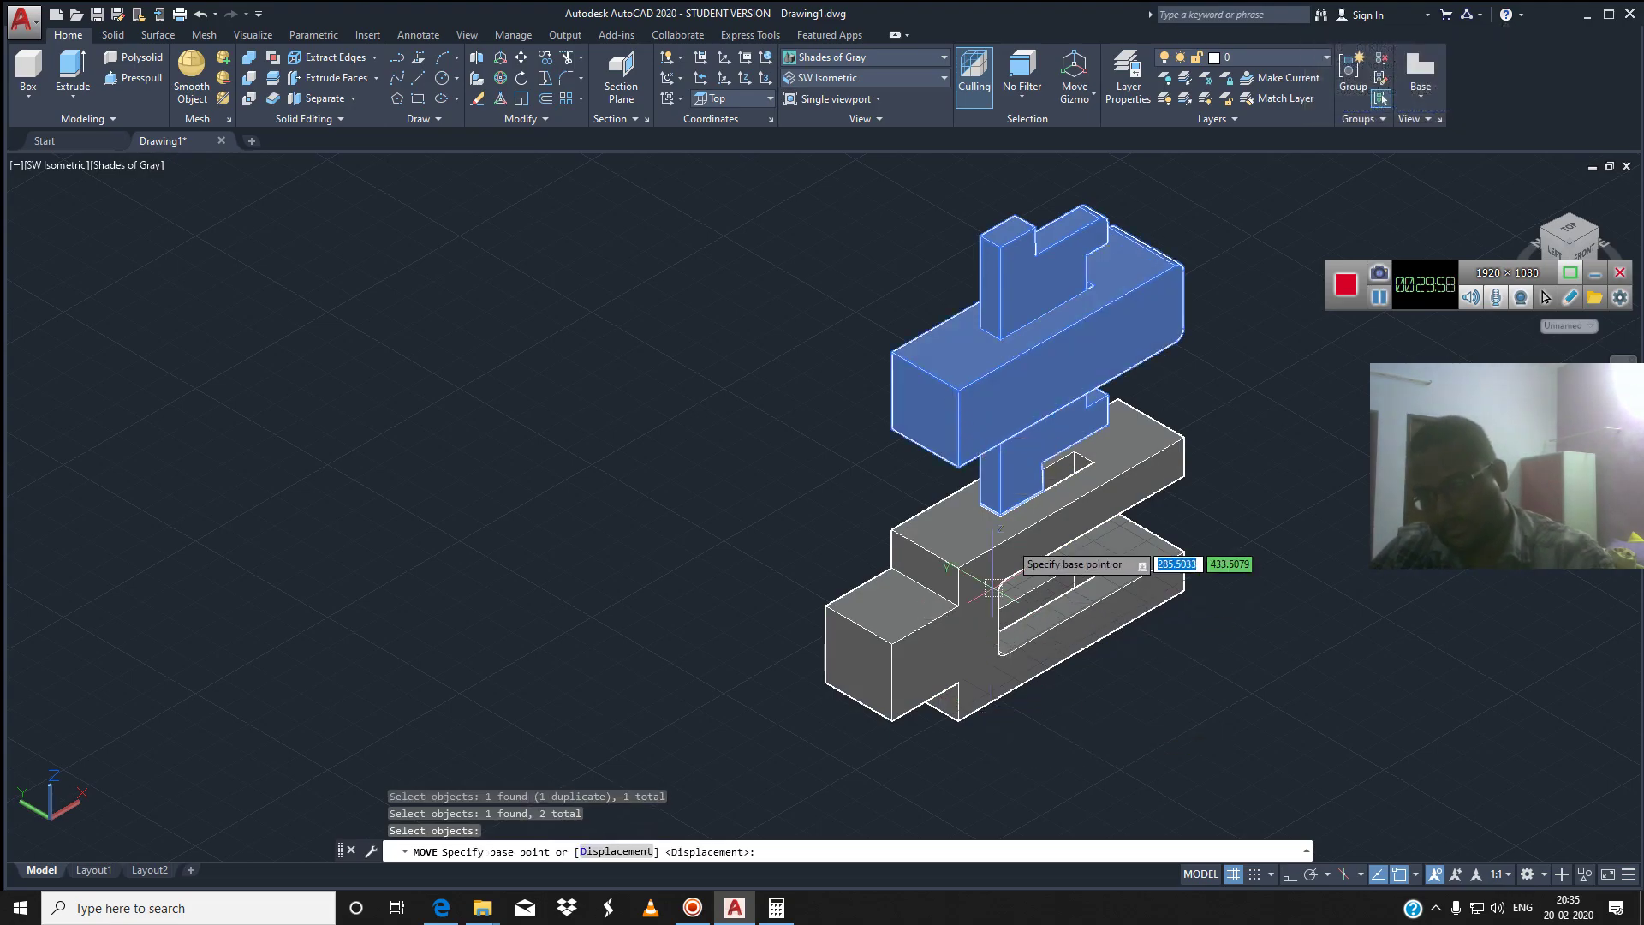
scroll(976, 514, up, 2)
scroll(972, 514, up, 3)
scroll(908, 582, up, 2)
scroll(771, 617, up, 3)
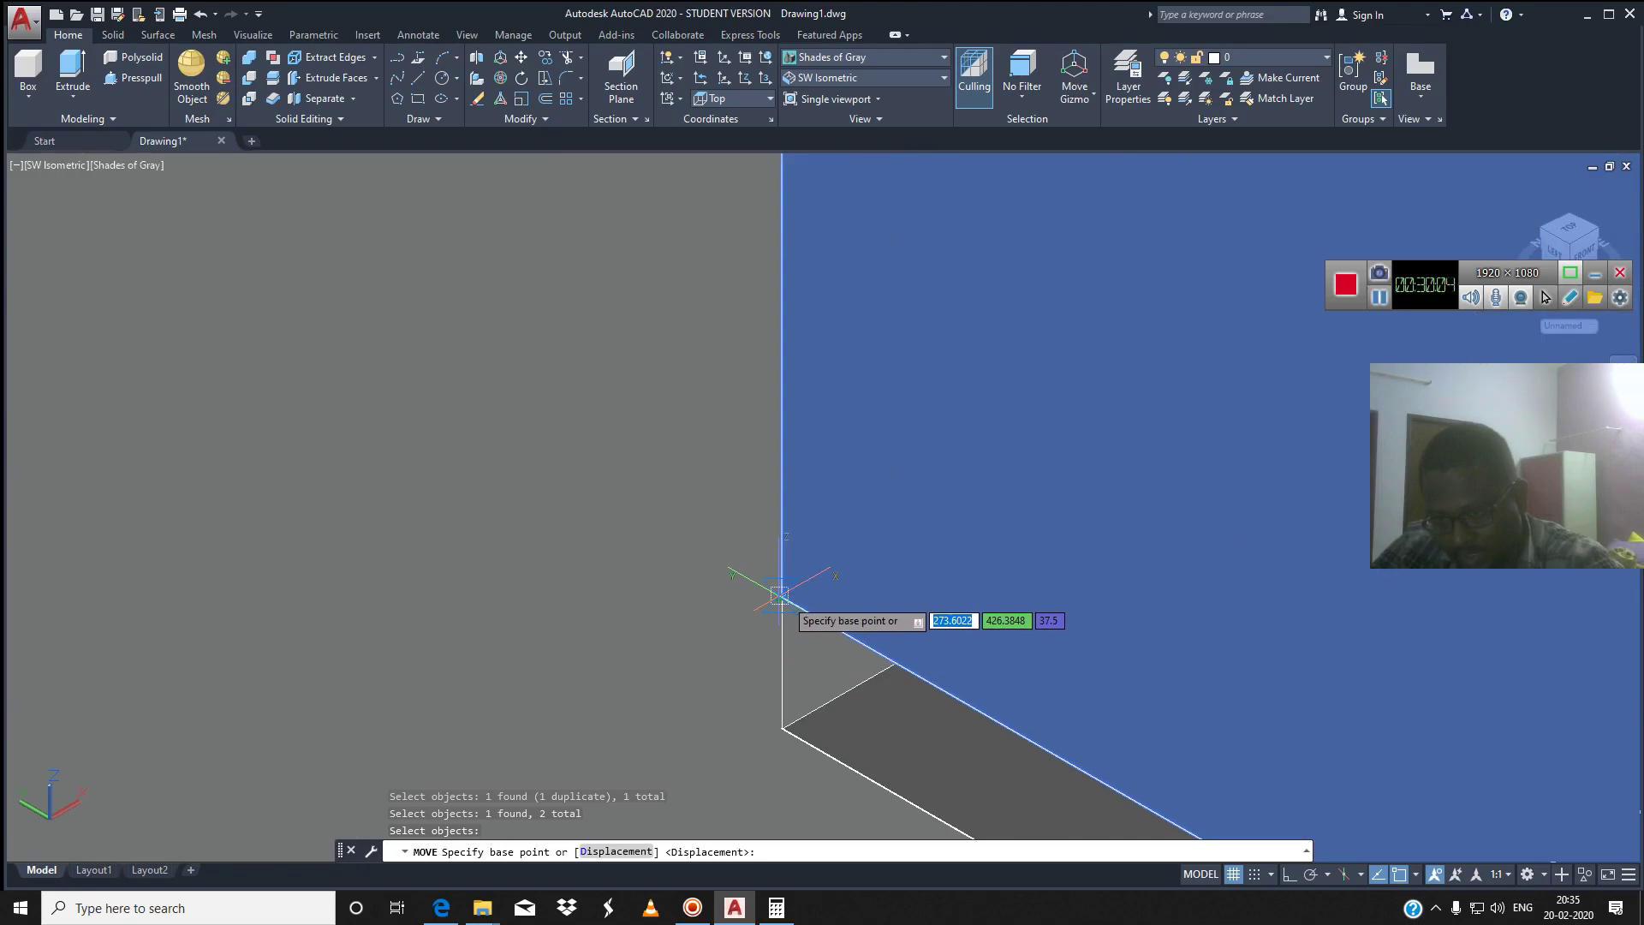
Toggle Ortho, then switch the visual style back to 2D Wireframe, cancelling the move
key(F8)
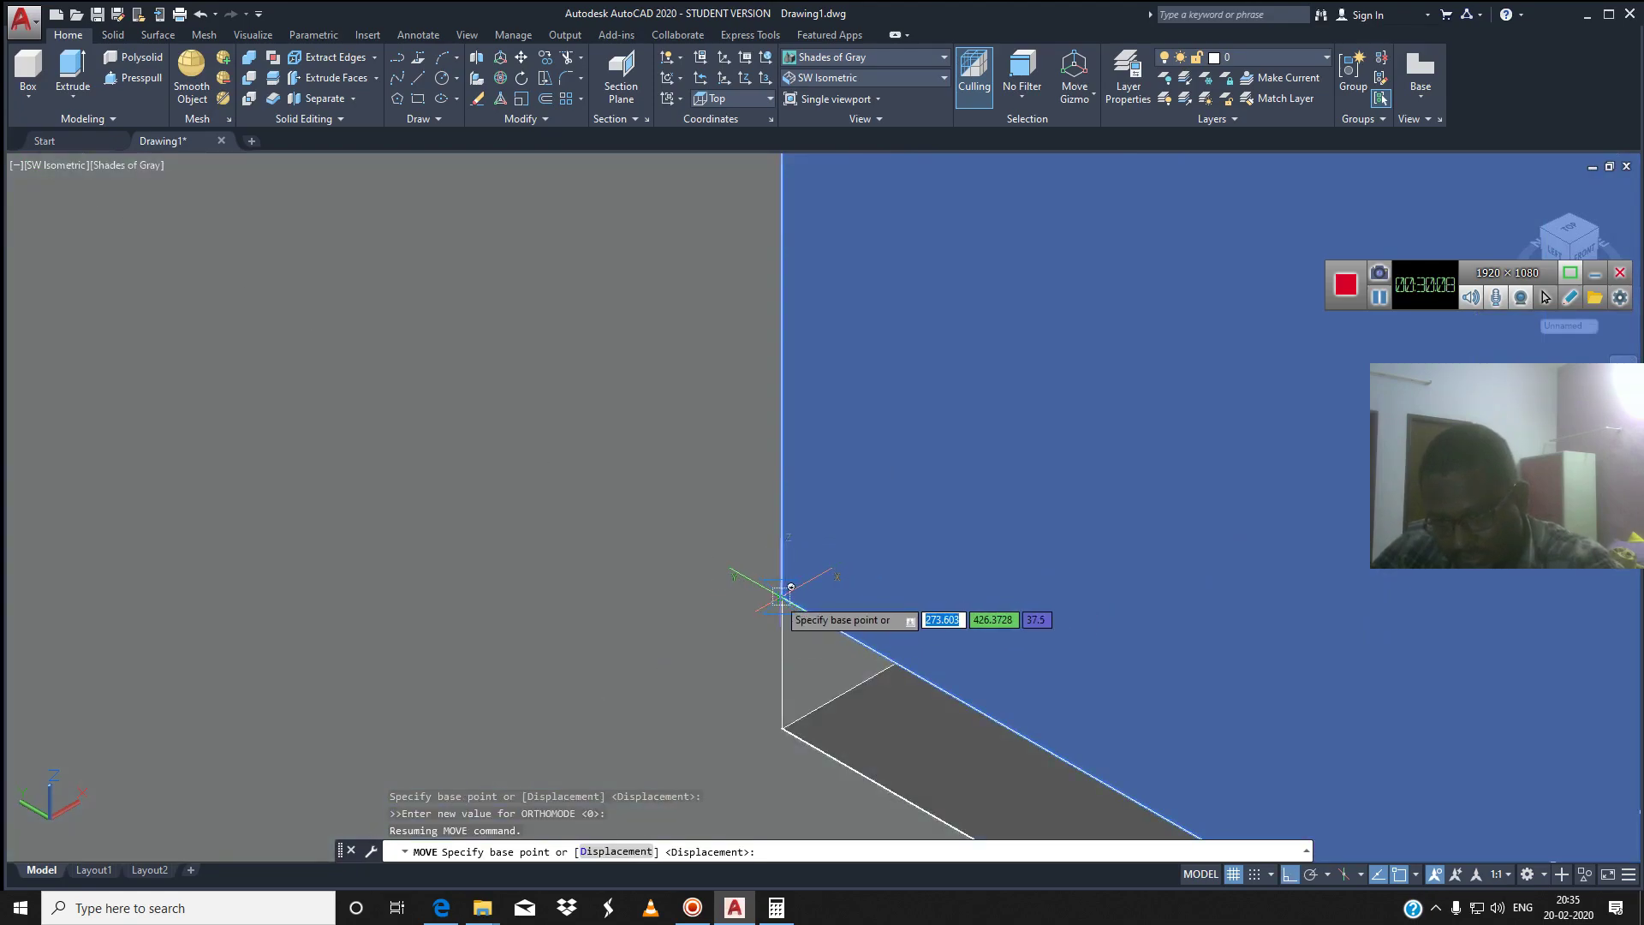
scroll(781, 595, up, 1)
scroll(801, 587, up, 1)
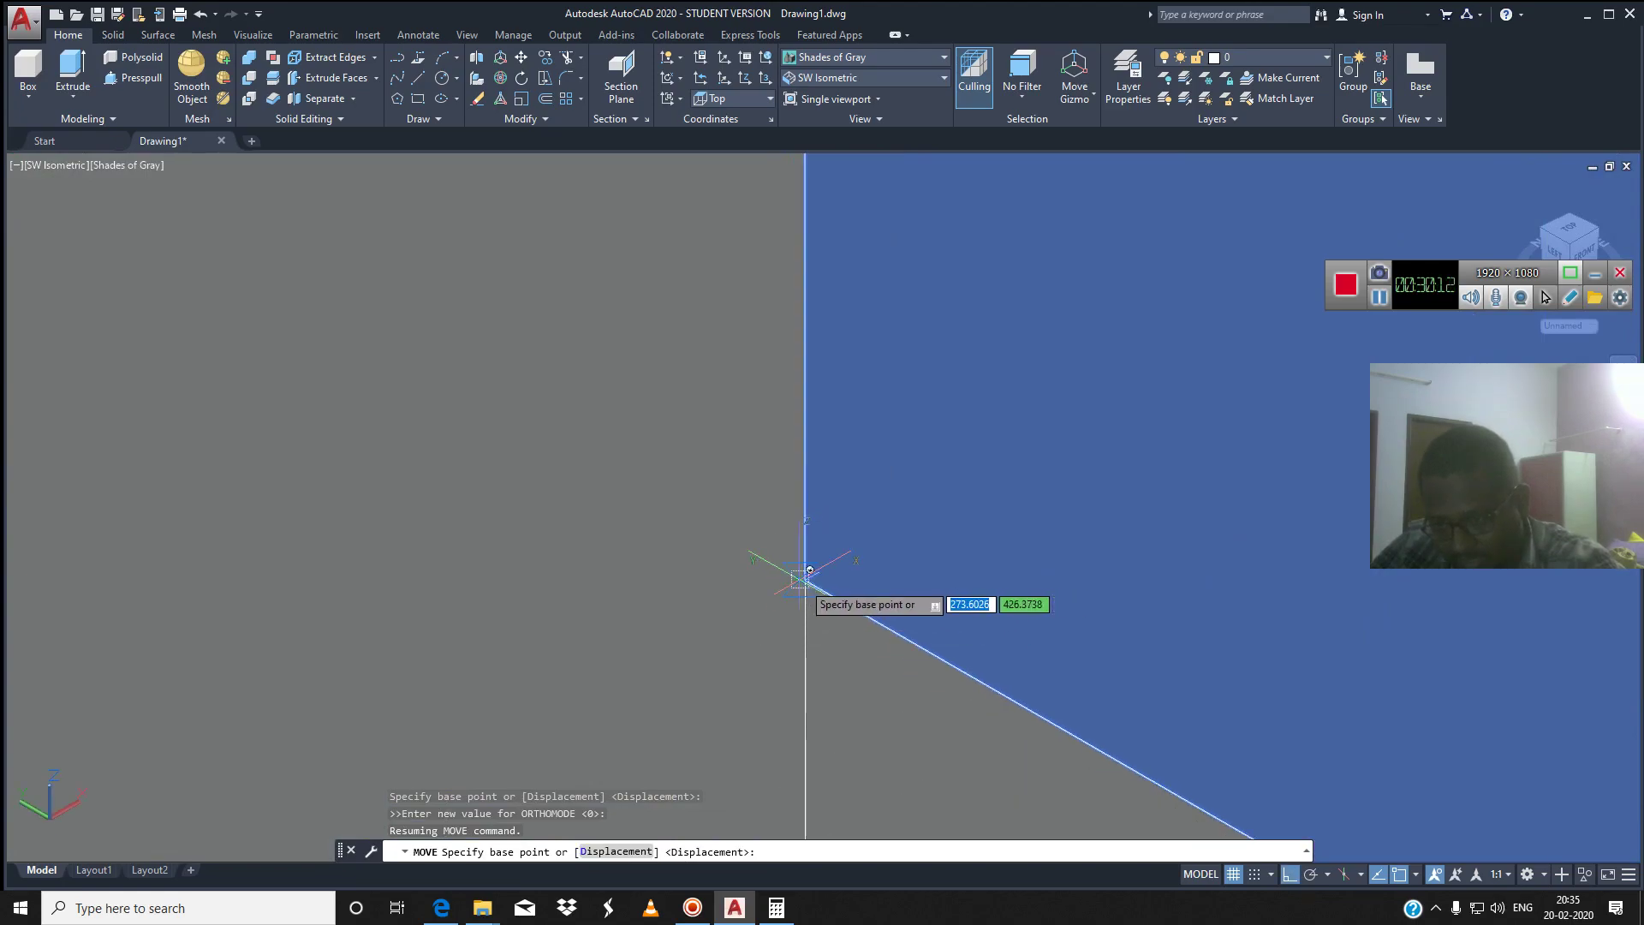
click(865, 57)
click(816, 92)
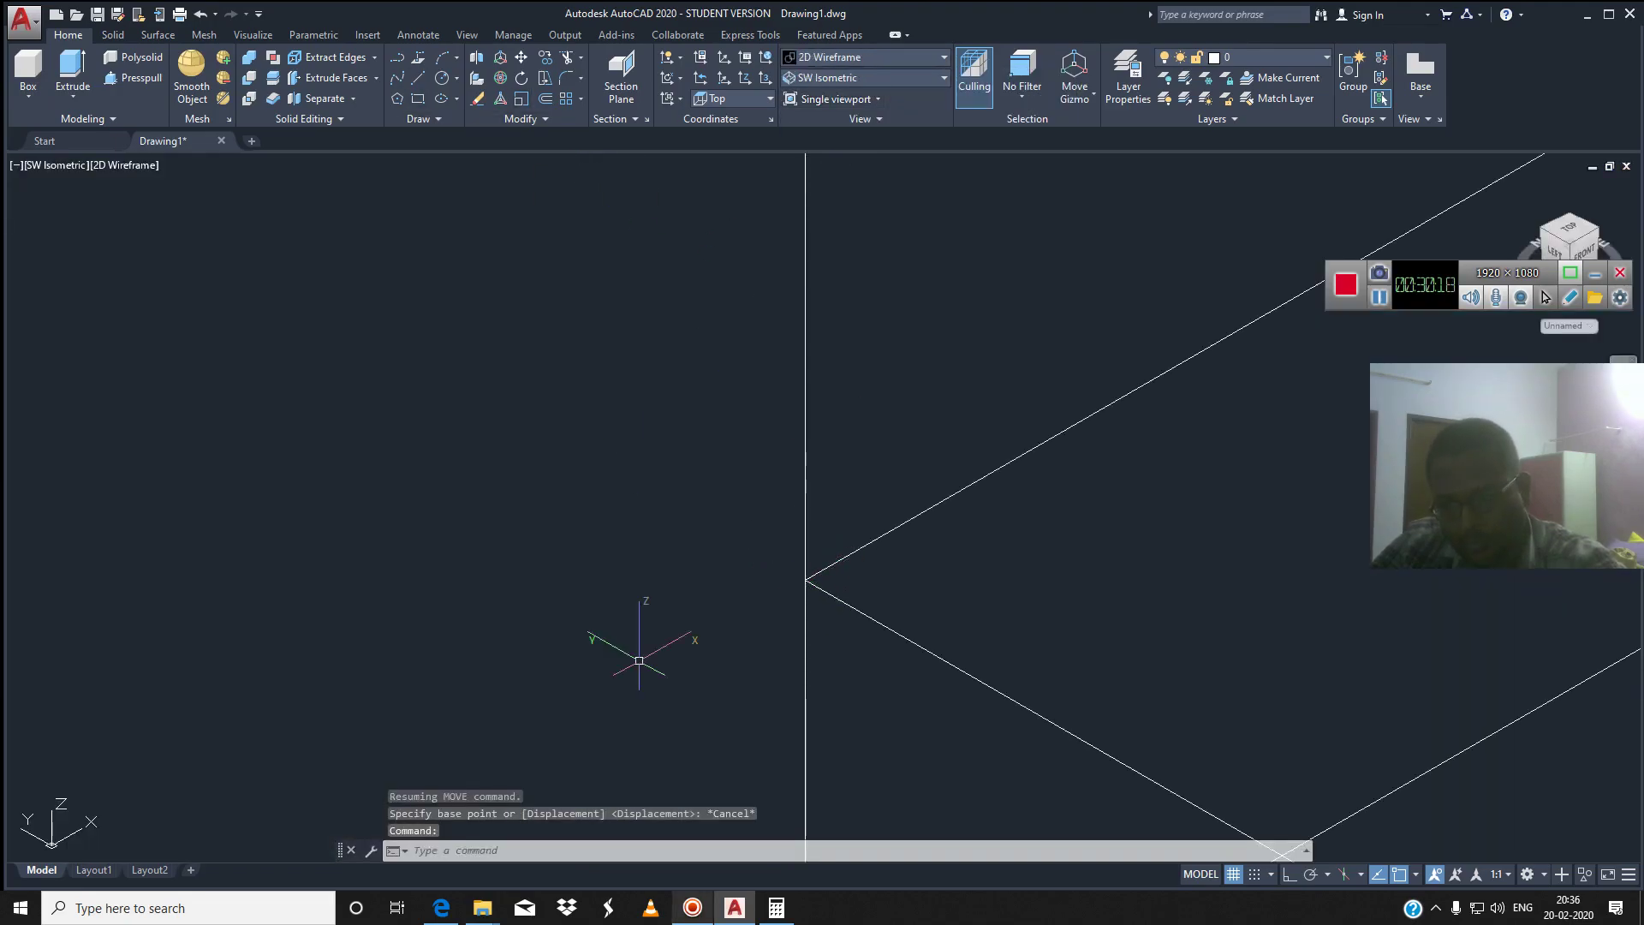
key(Return)
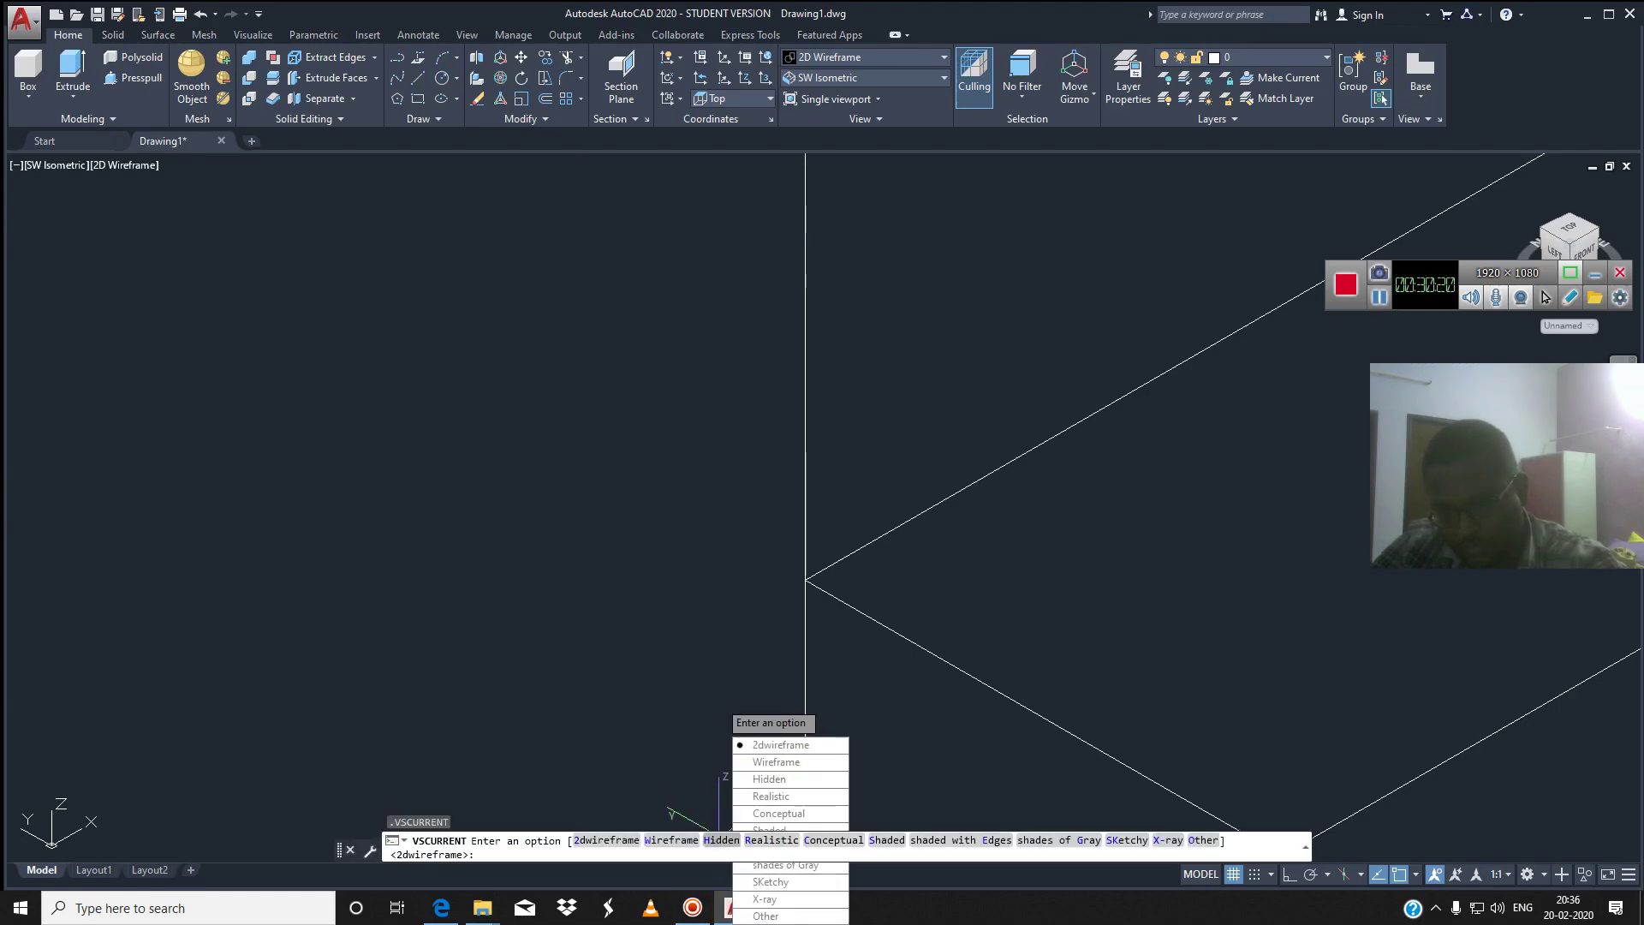
key(Escape)
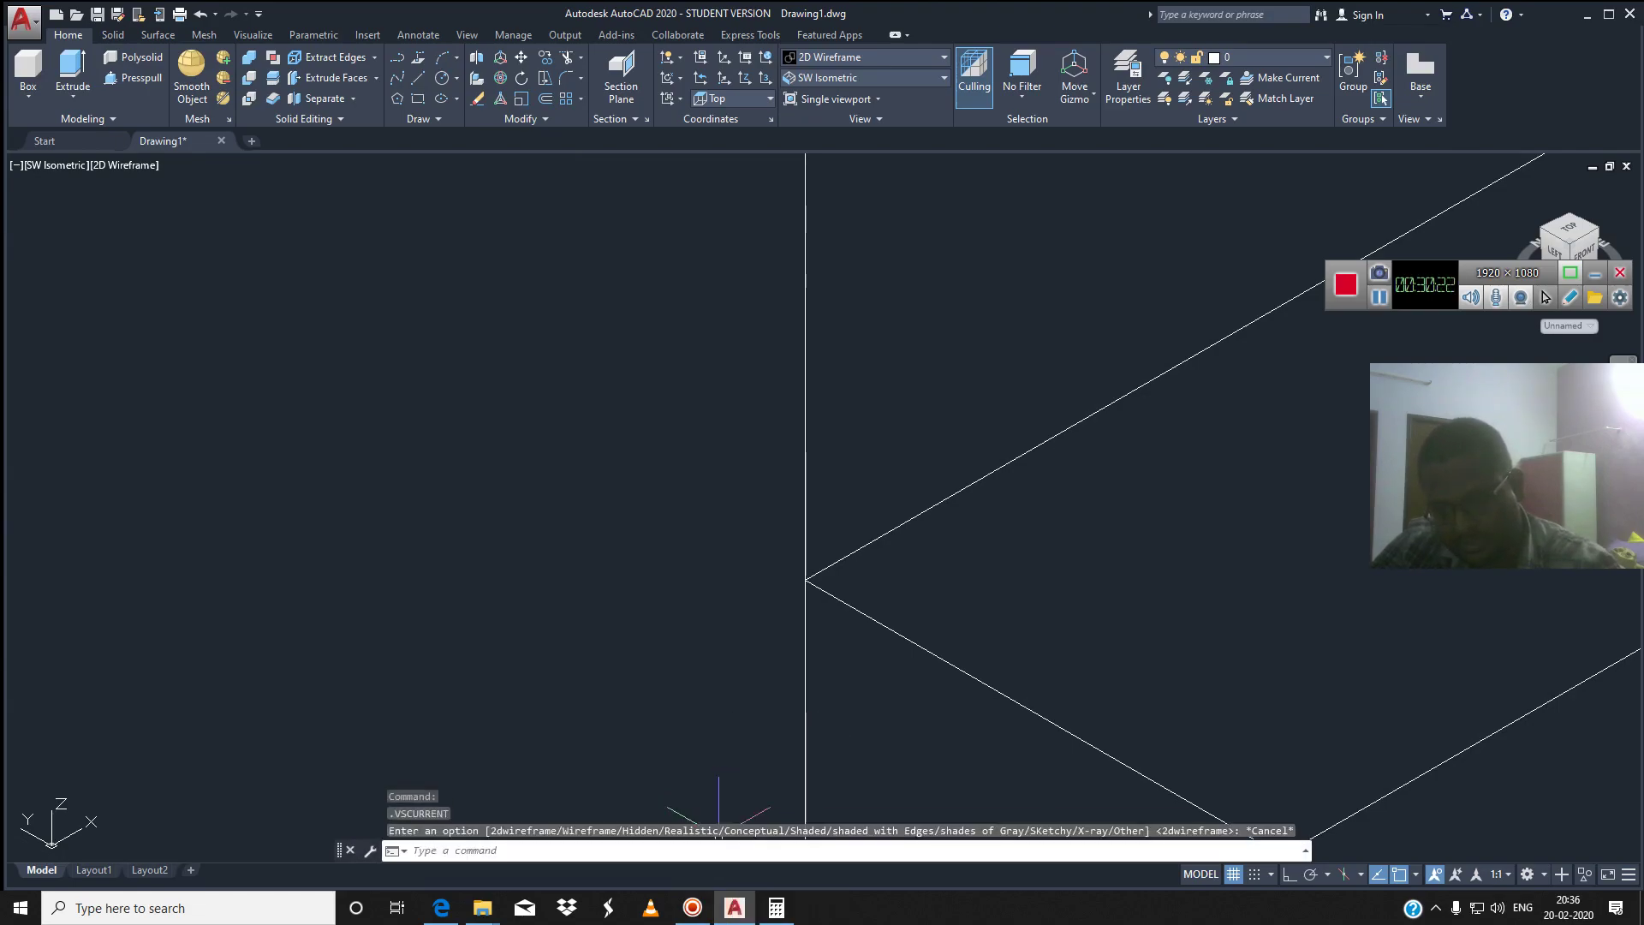
text(sov)
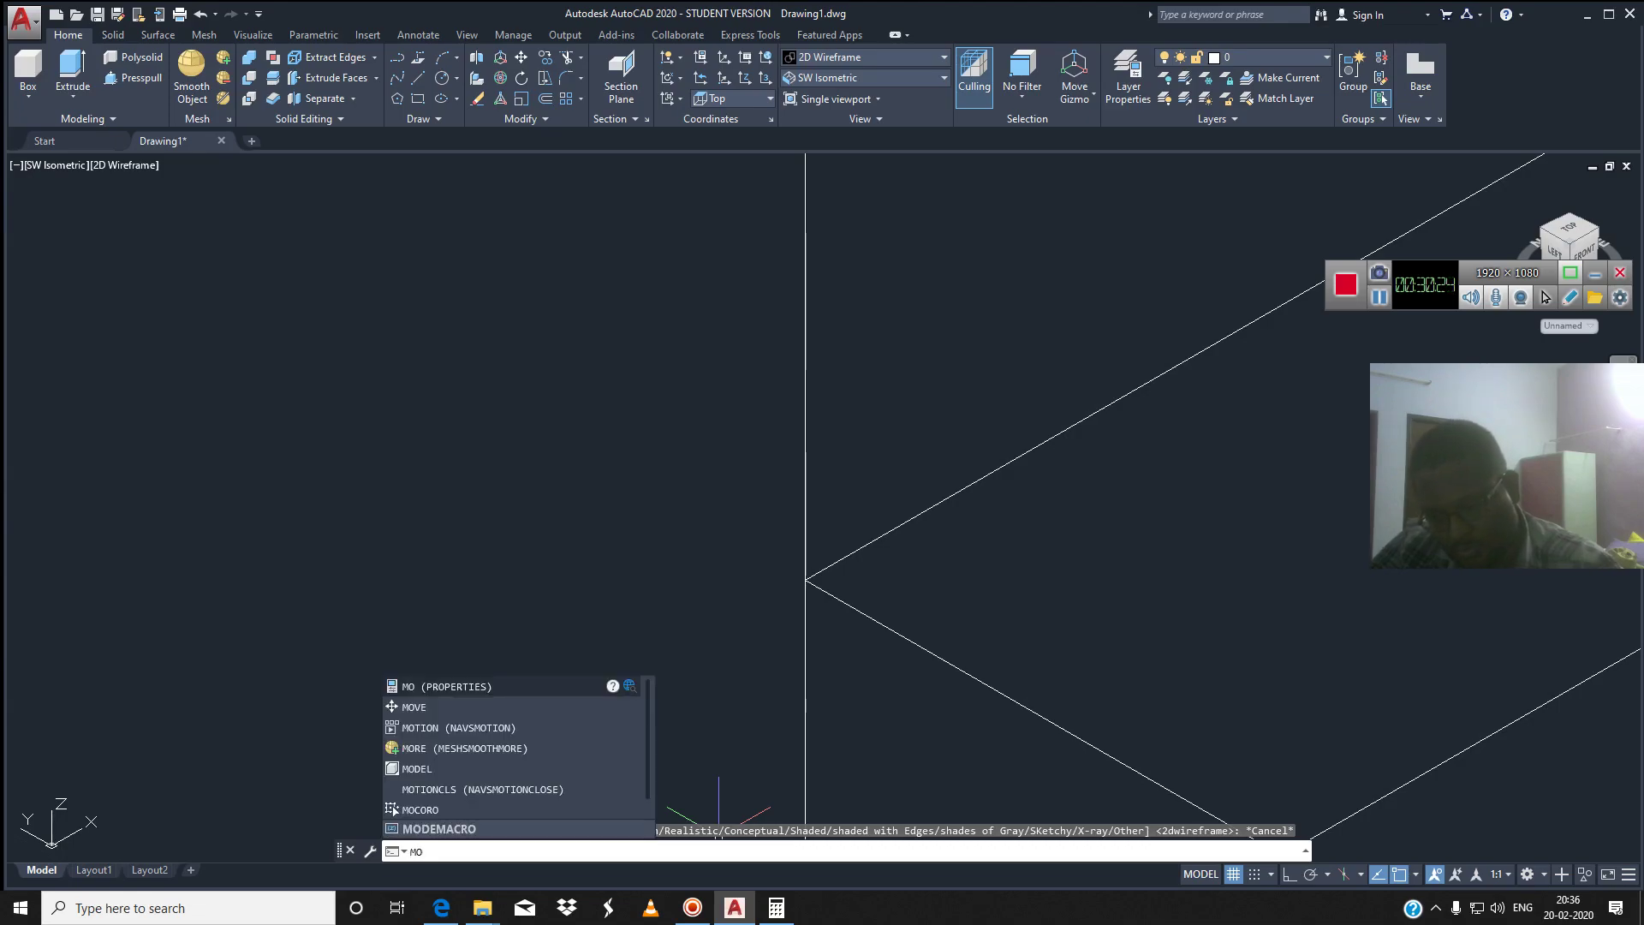
text(e)
key(Return)
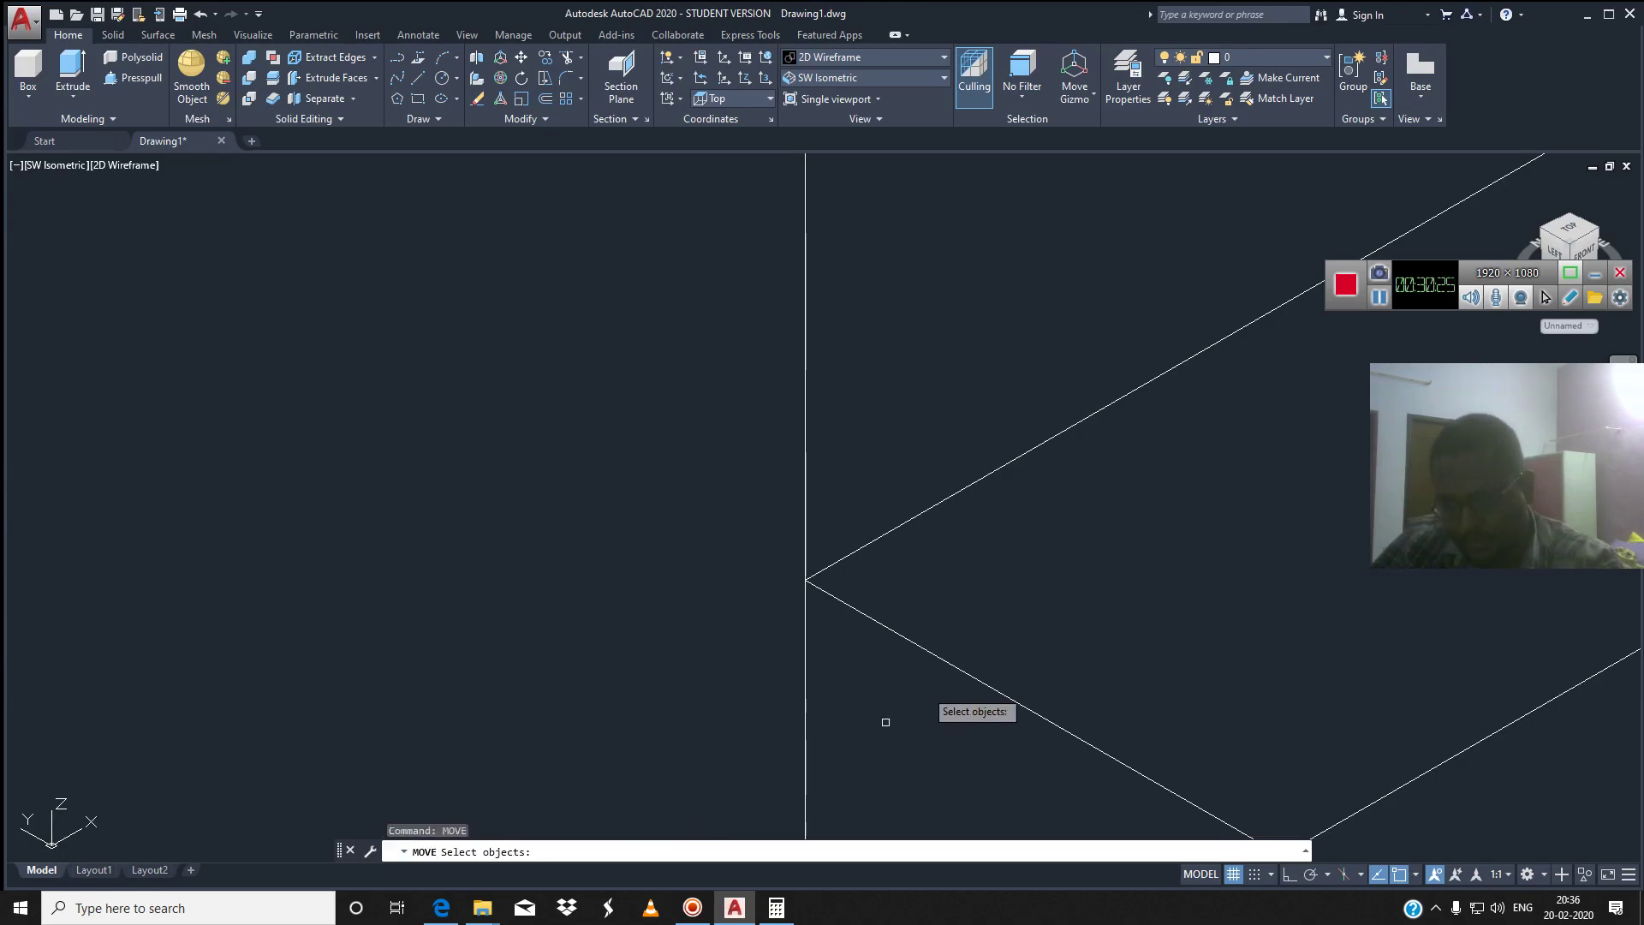
click(955, 671)
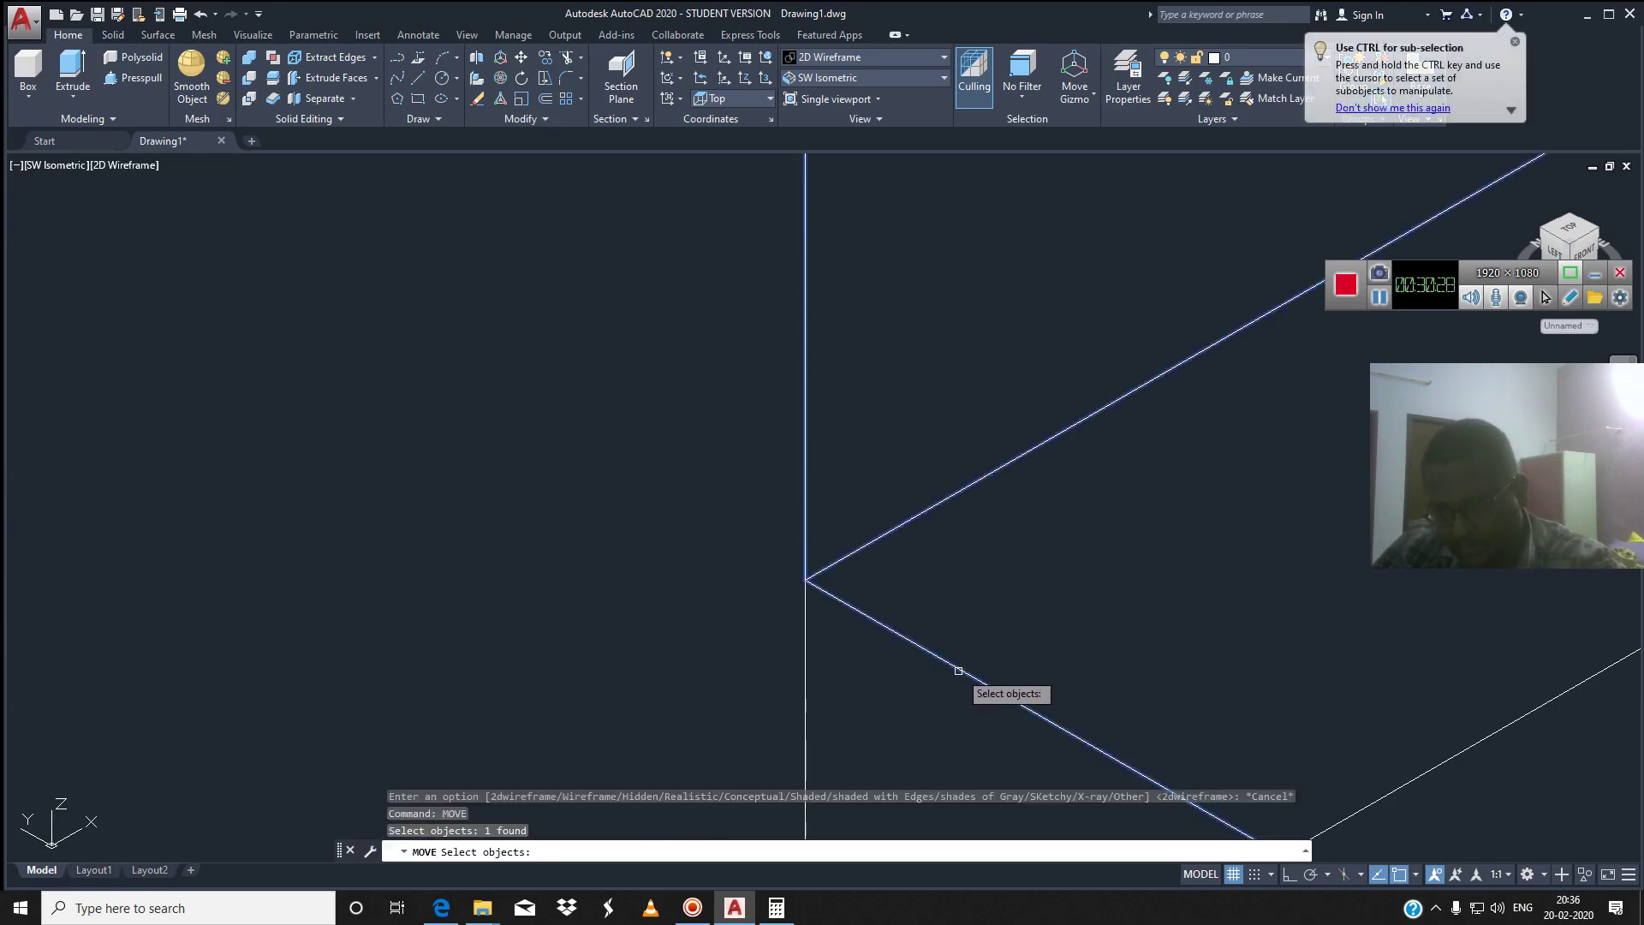
key(Return)
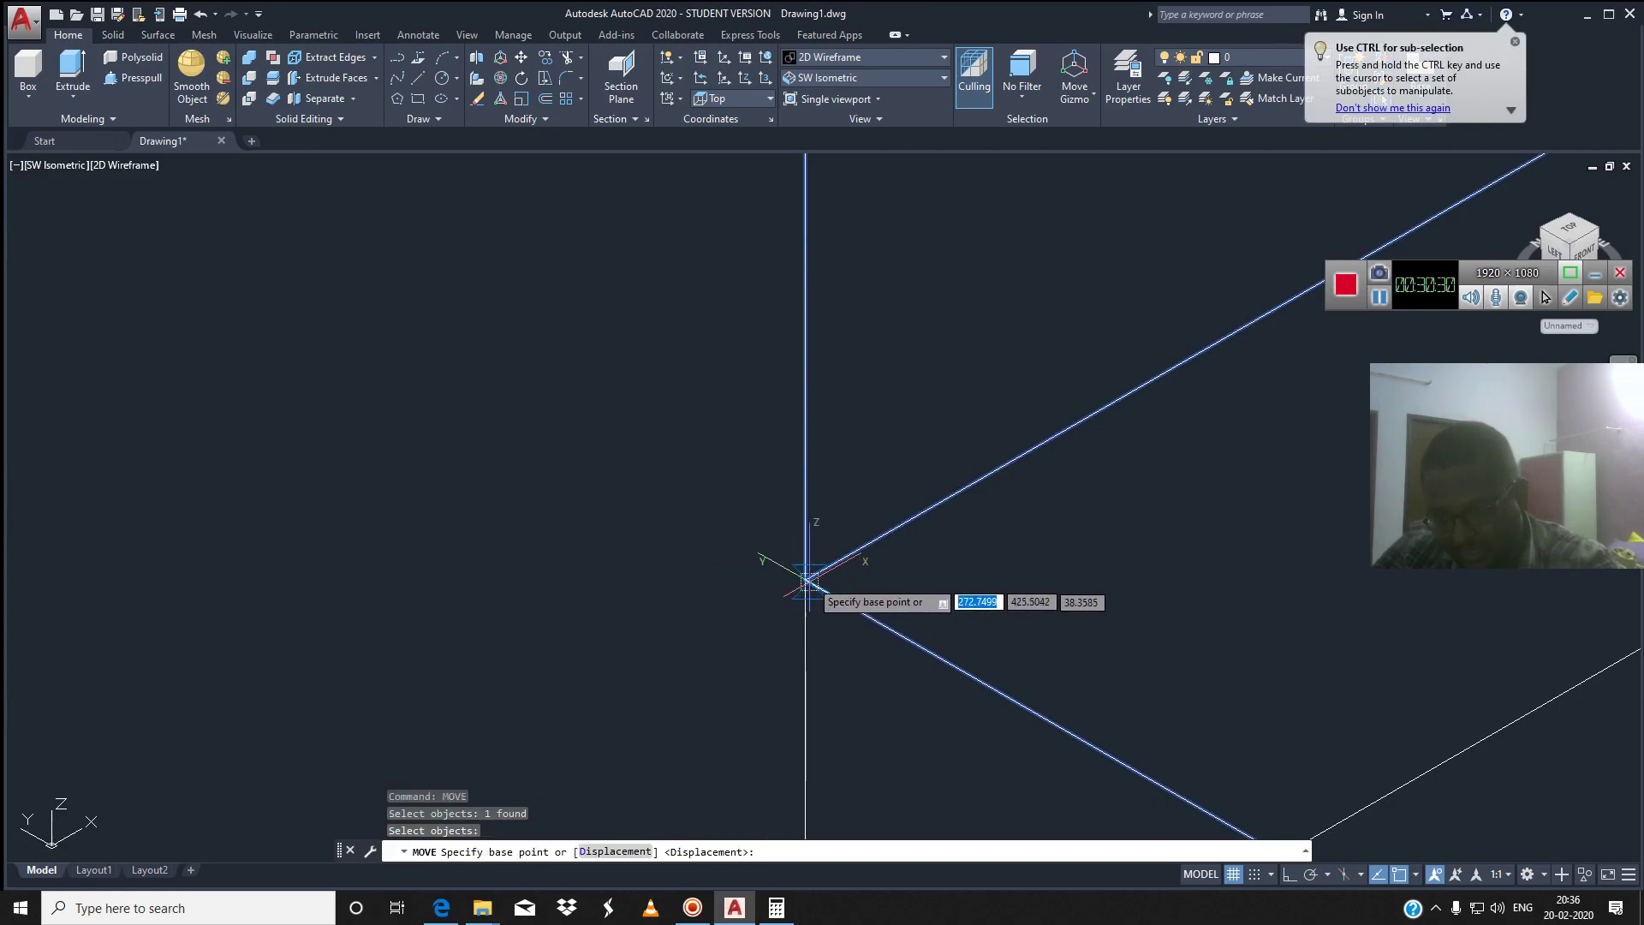
middle_drag(805, 580, 391, 421)
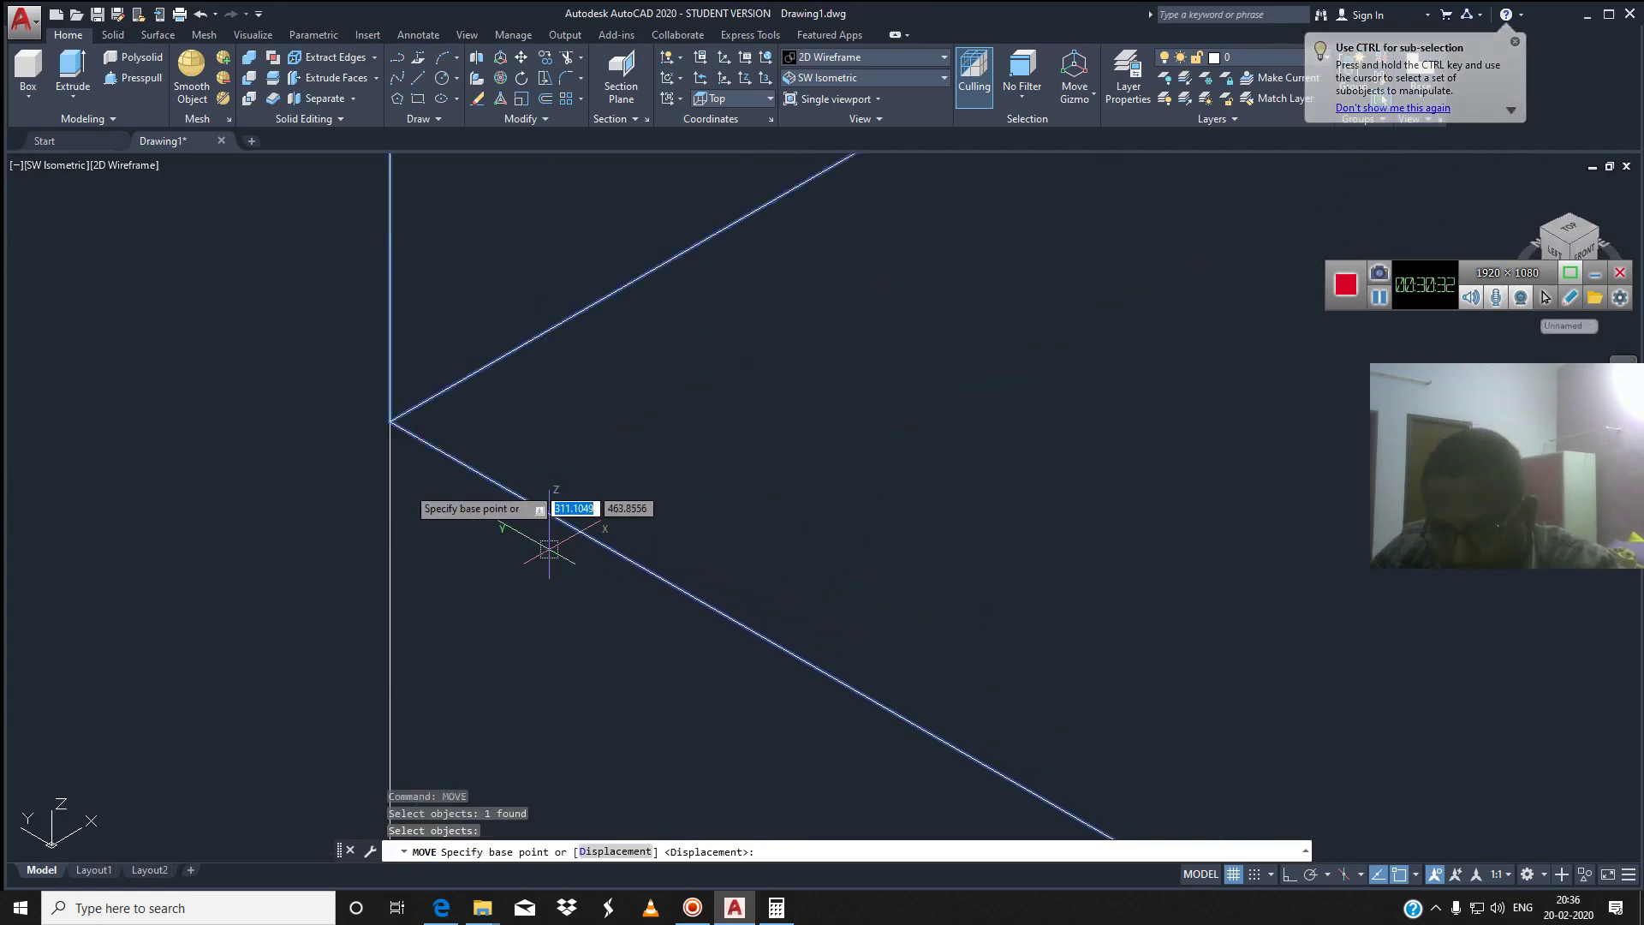
click(391, 422)
mouse_move(391, 421)
middle_down()
mouse_move(488, 514)
mouse_move(498, 609)
middle_up()
scroll(505, 610, down, 3)
scroll(506, 610, down, 3)
scroll(510, 609, down, 3)
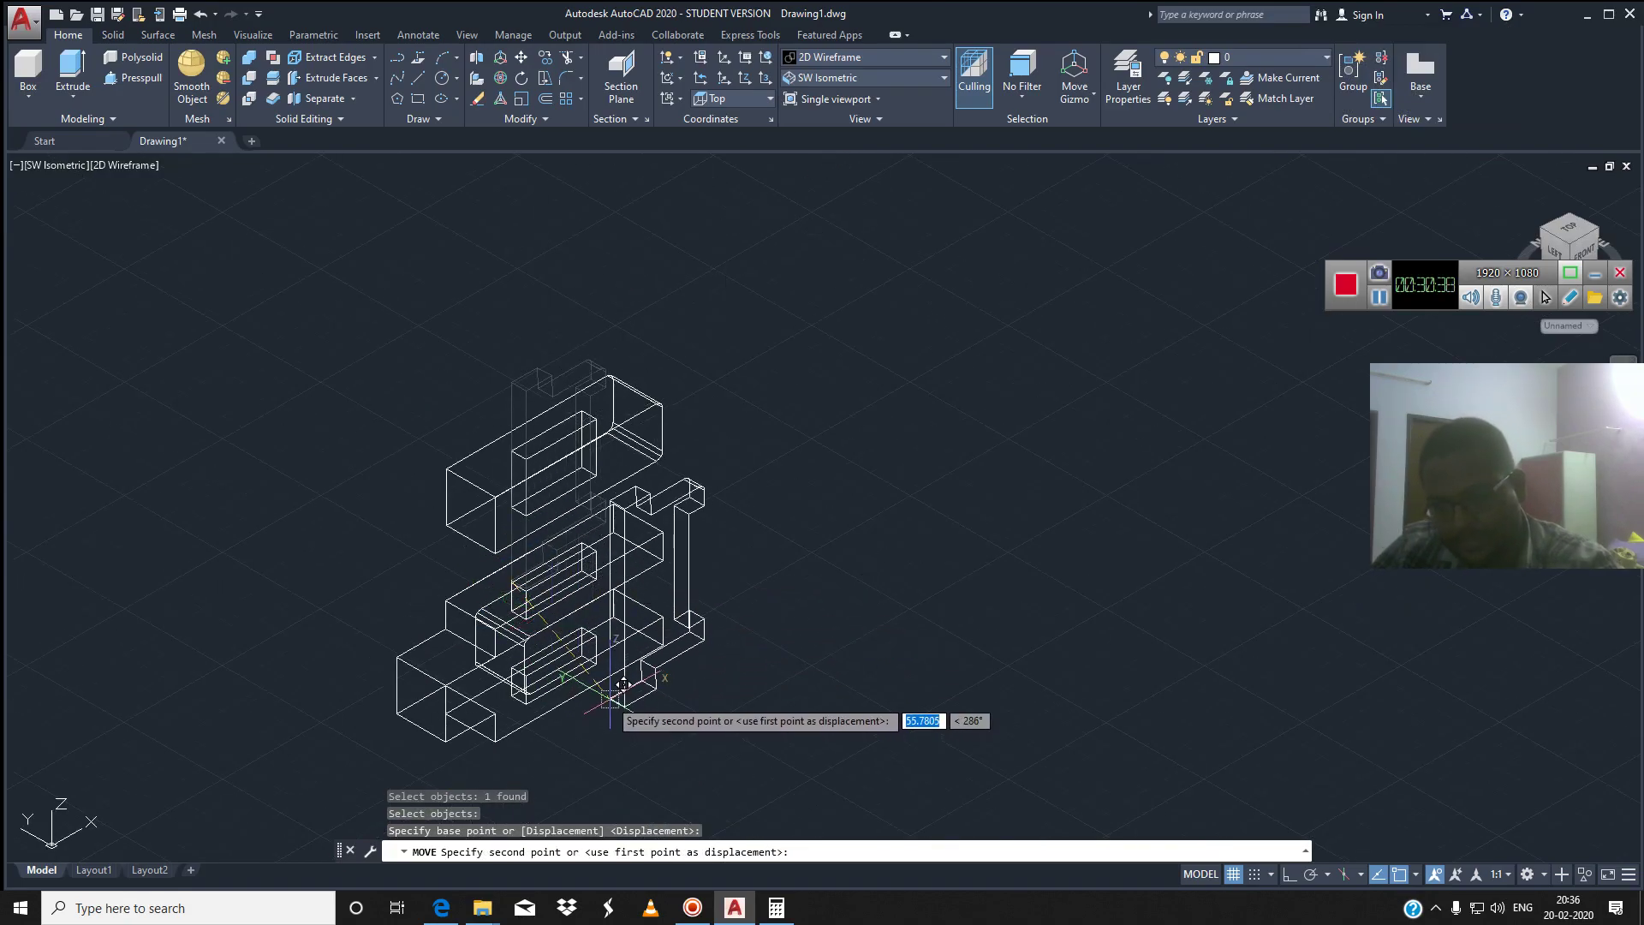
key(F8)
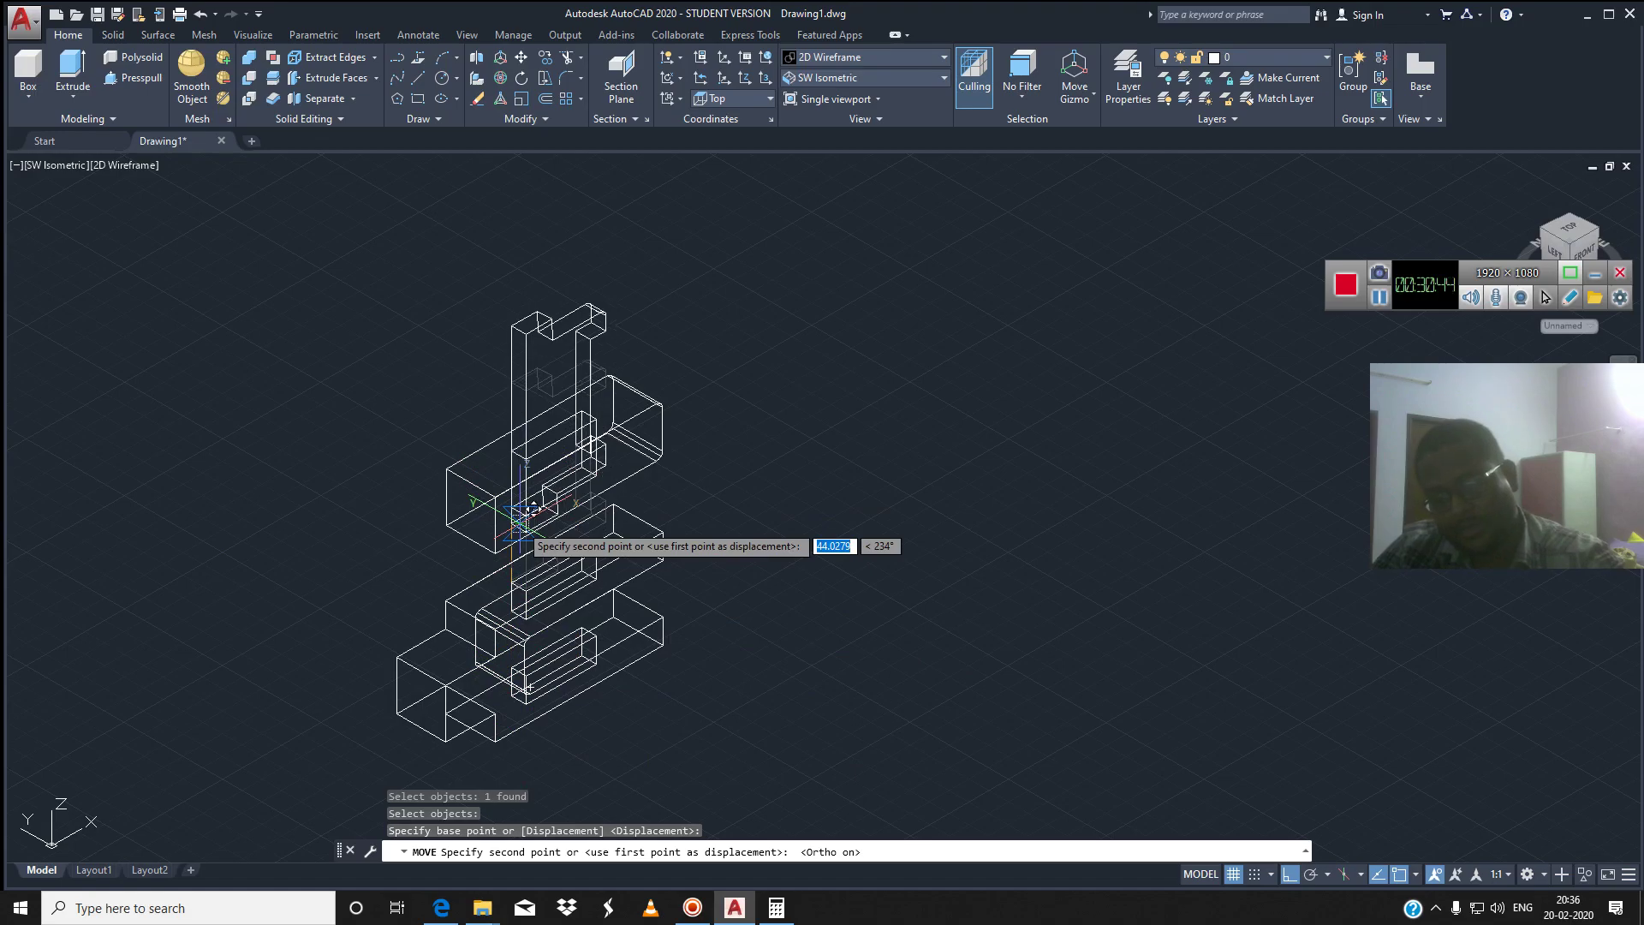
key(Escape)
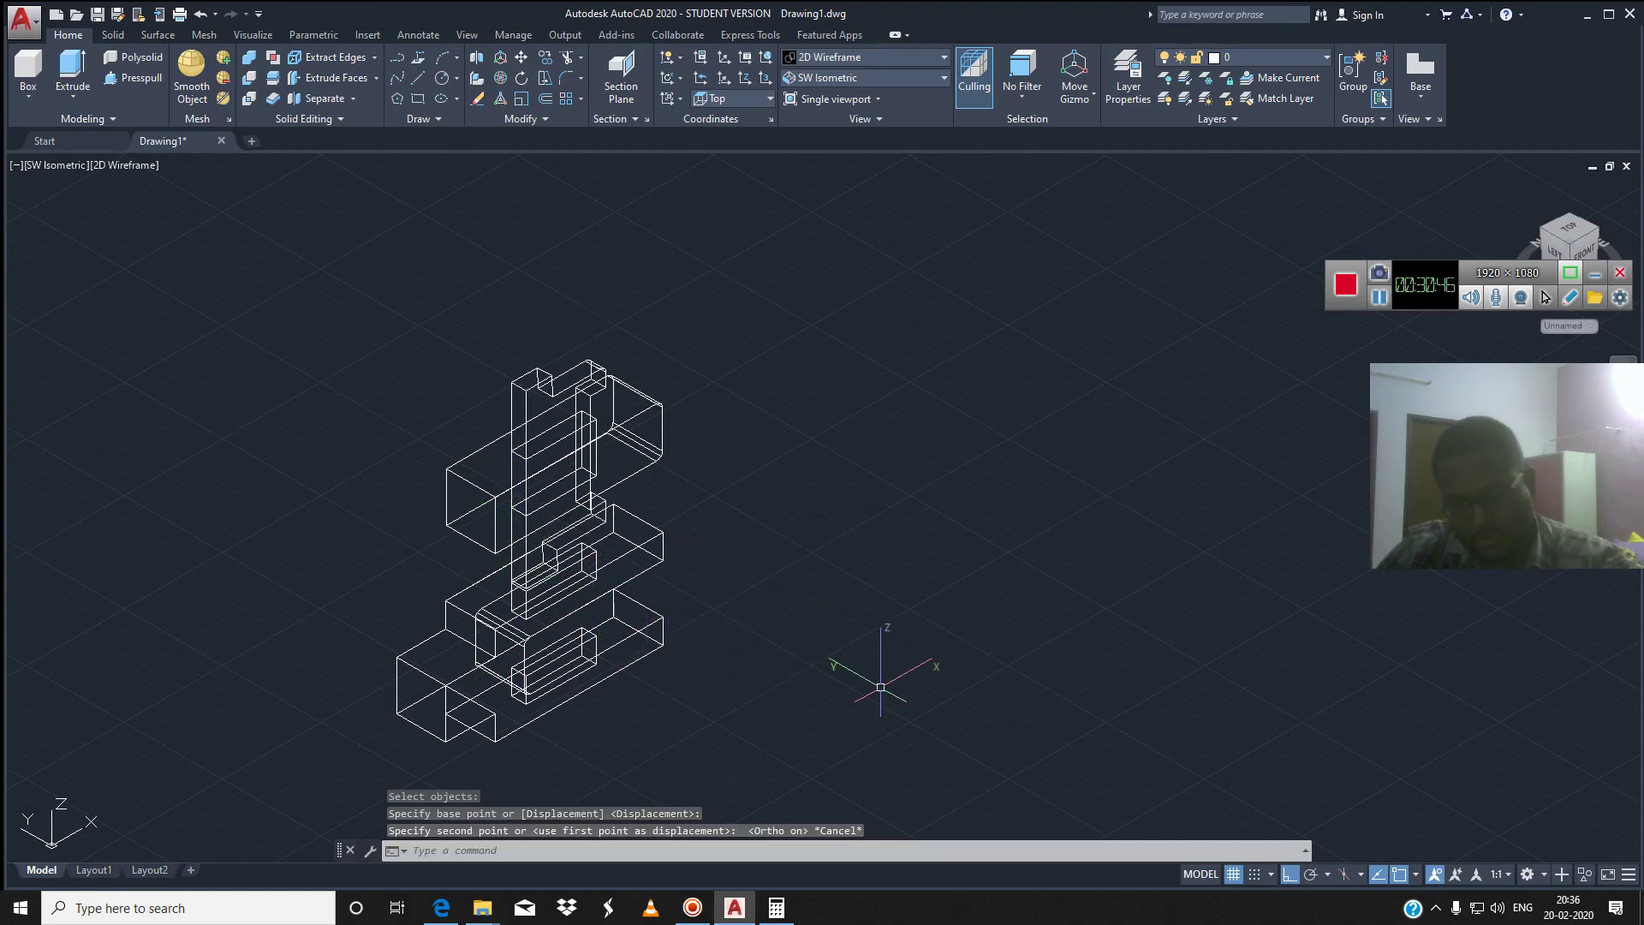
text(MOVE)
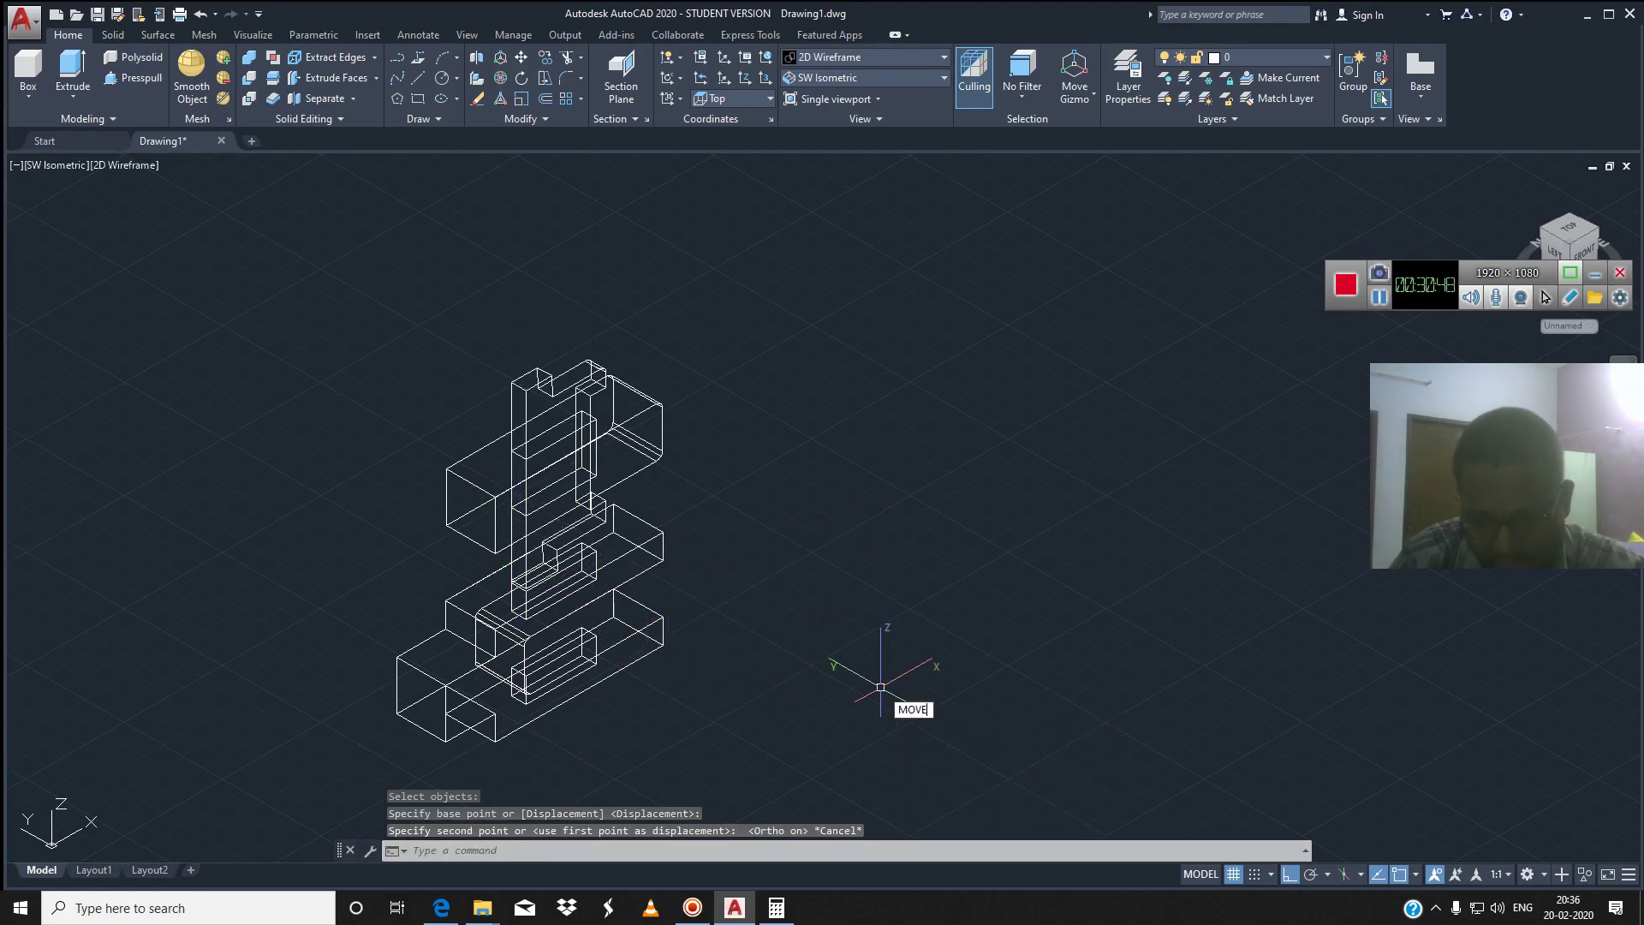
Check the Front view, then switch to the SW Isometric preset view
key(Return)
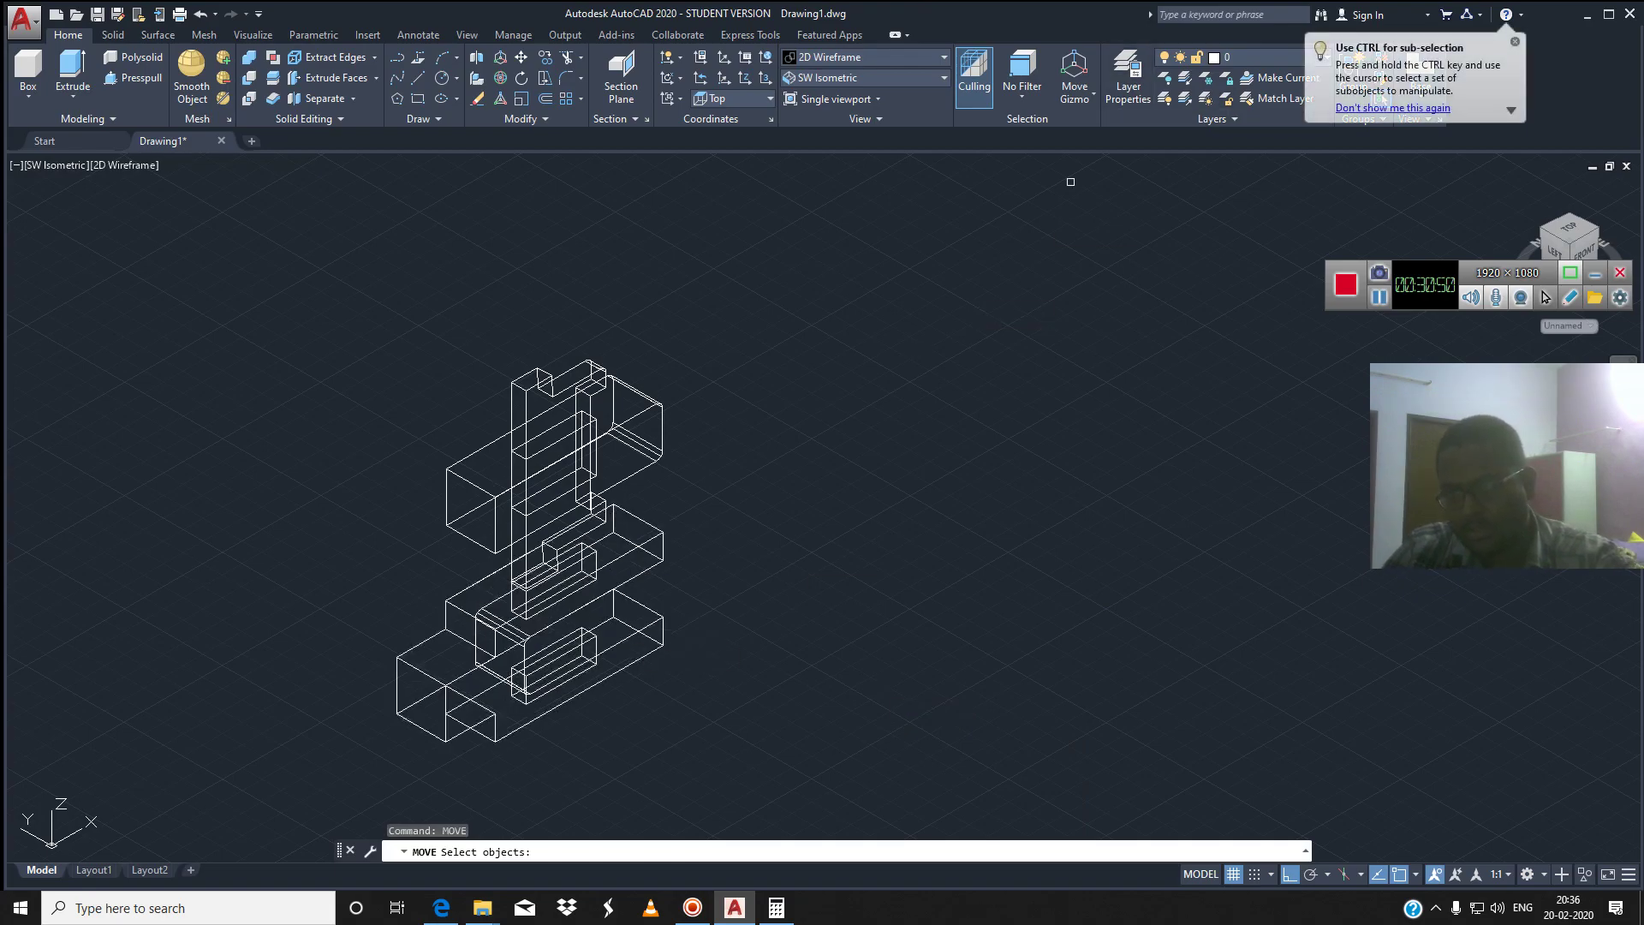
click(1584, 250)
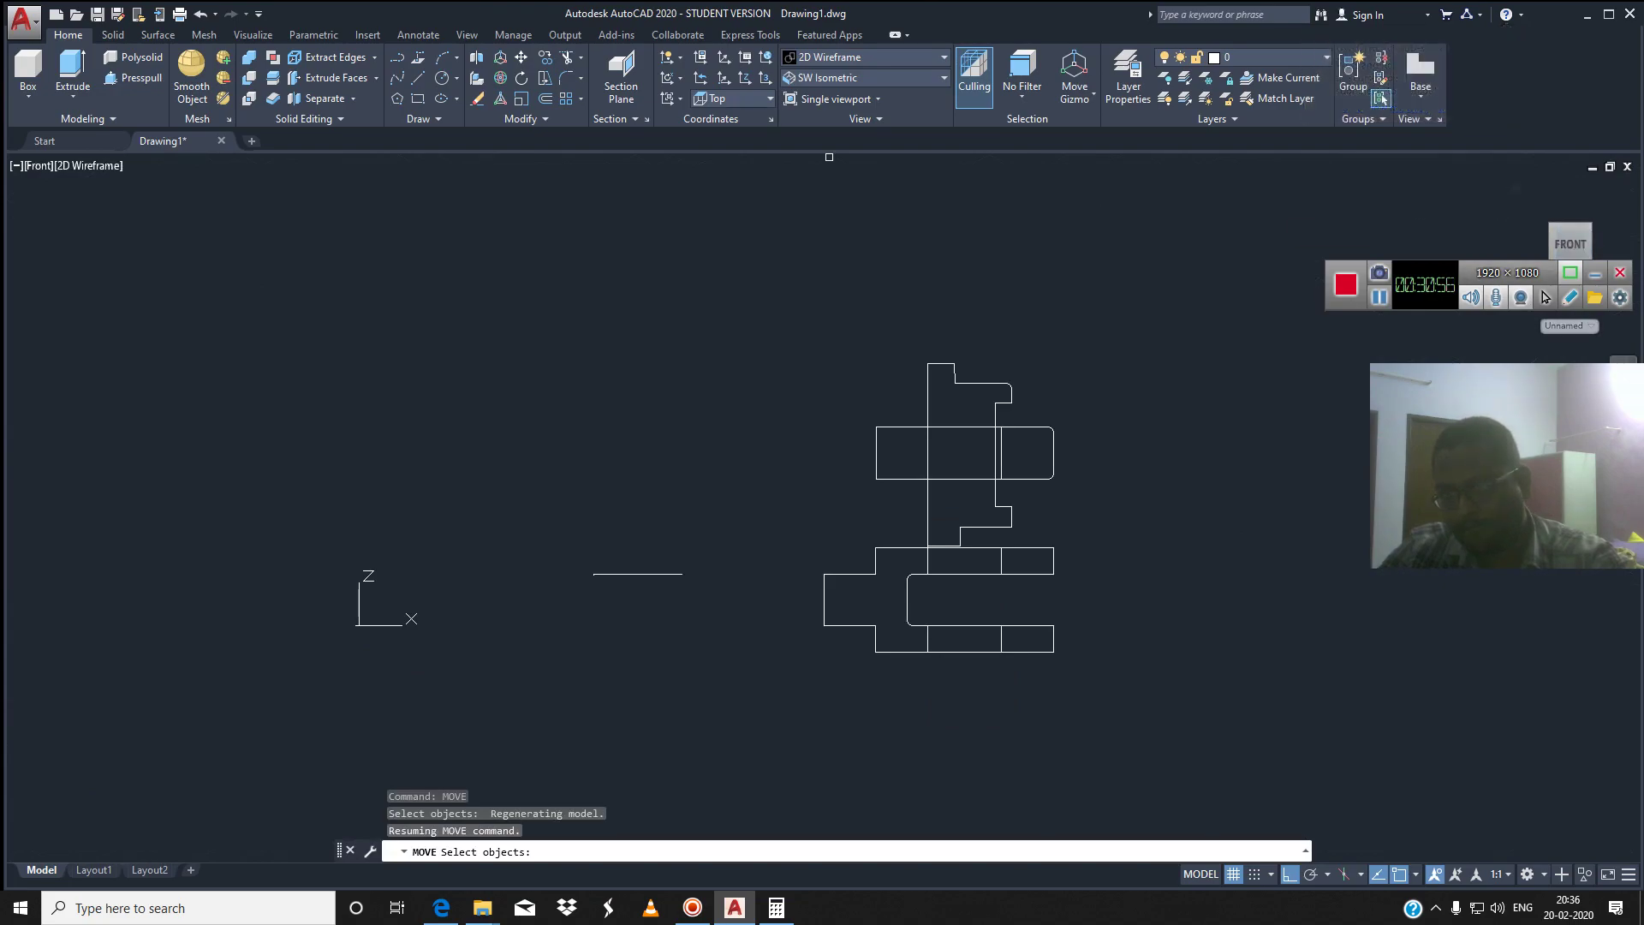
click(863, 77)
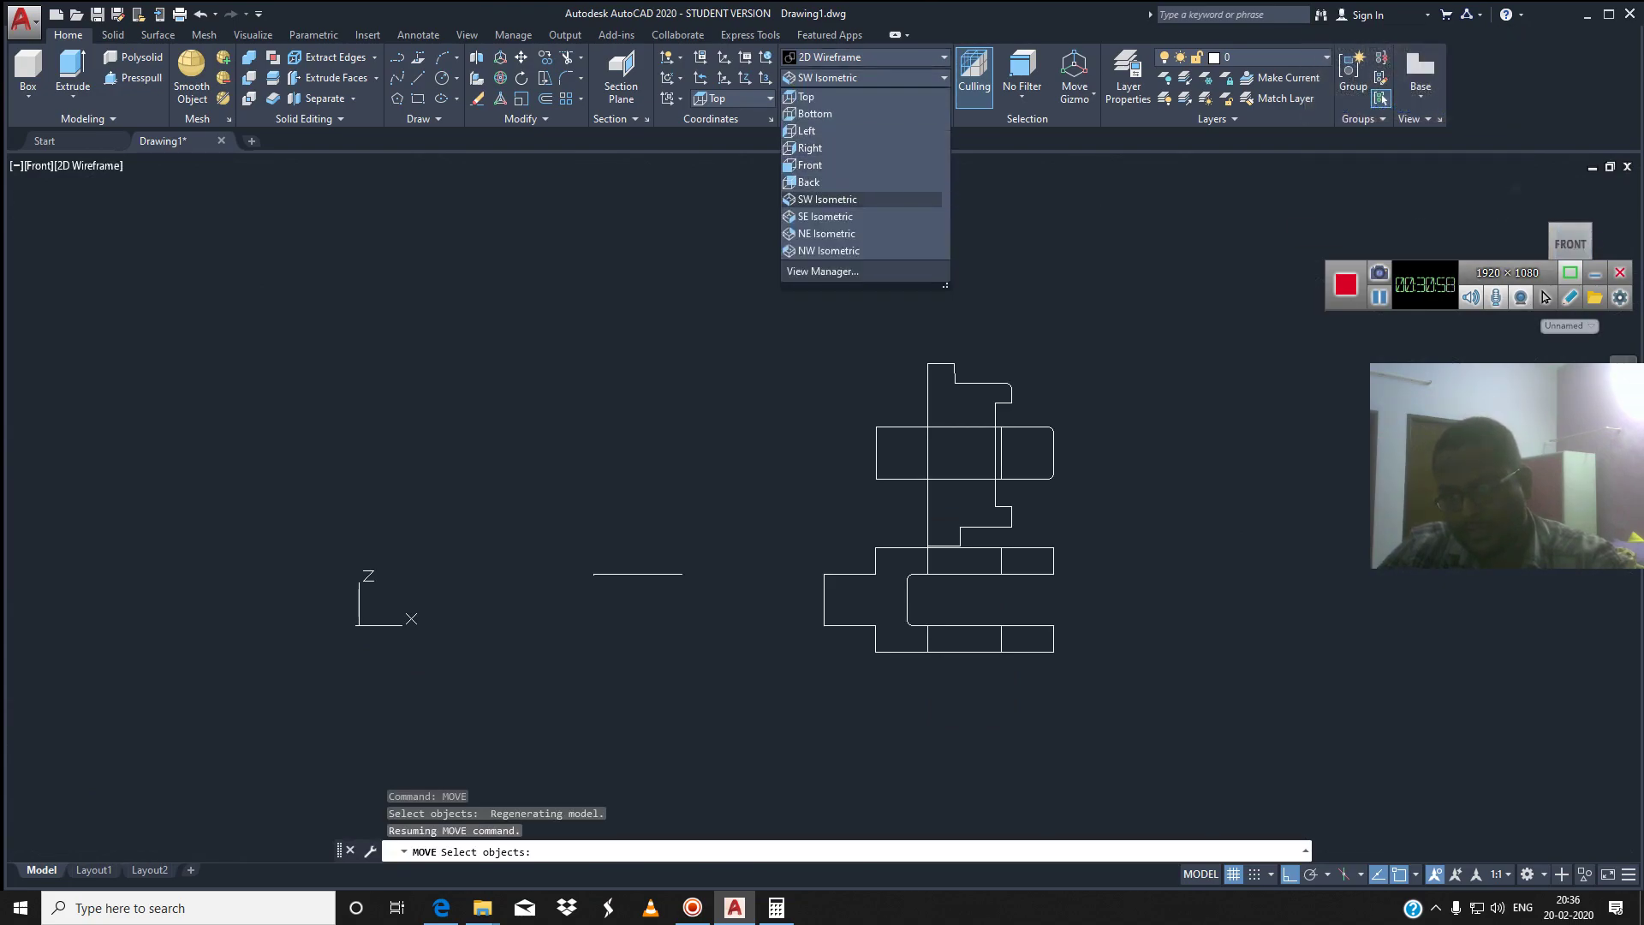
click(827, 199)
scroll(752, 434, up, 5)
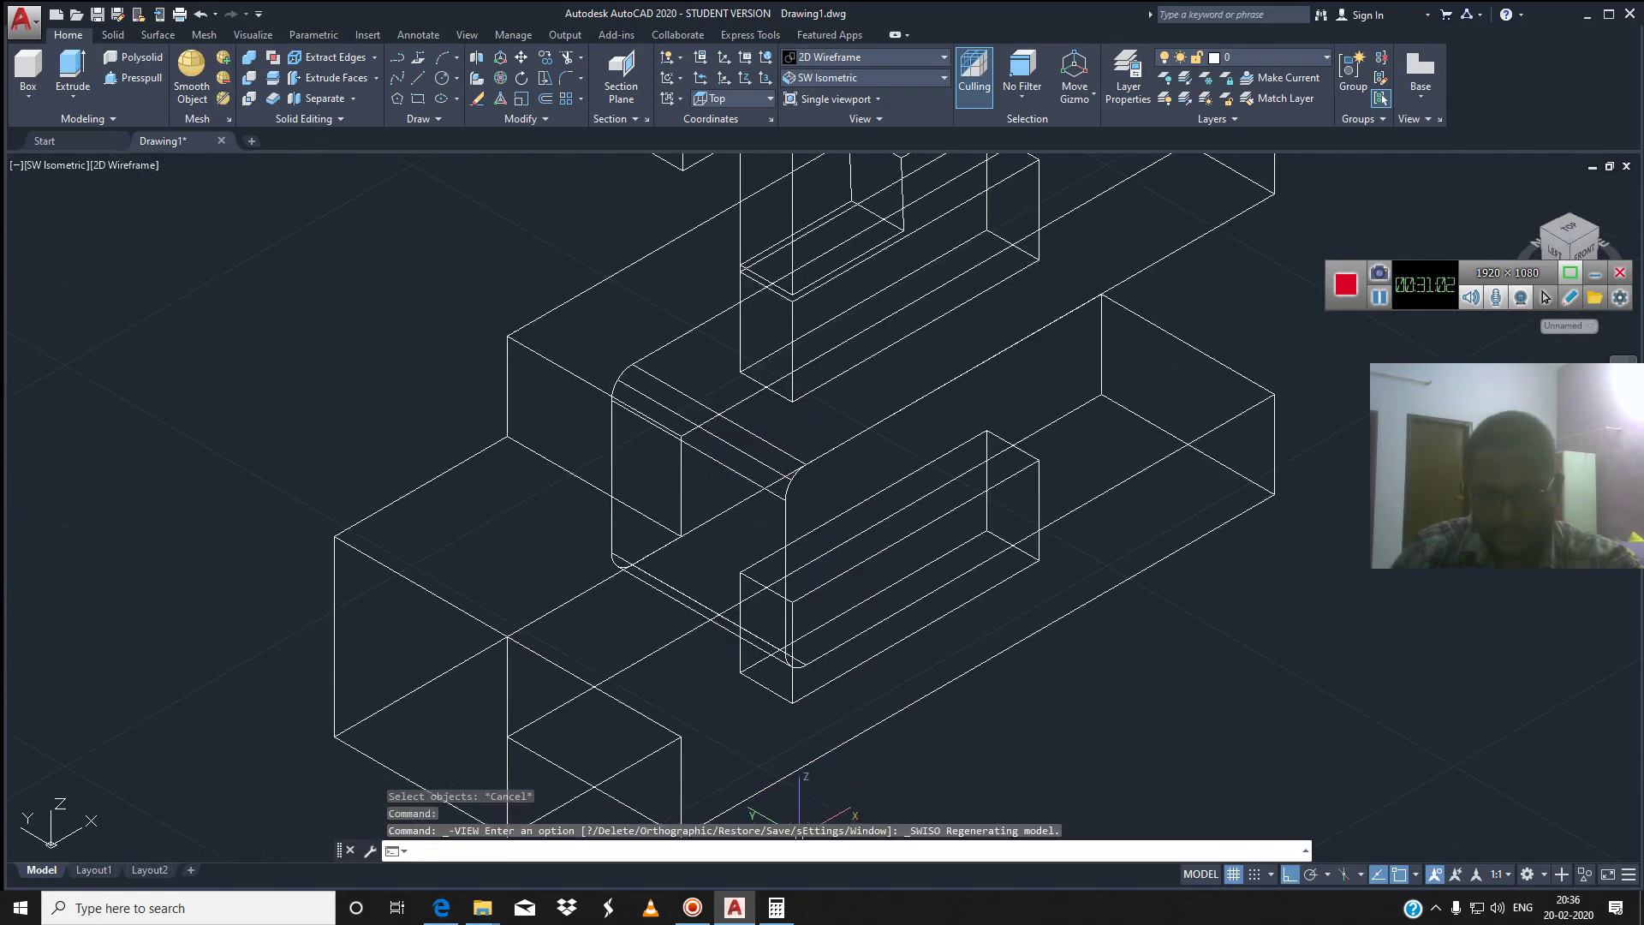
text(move)
Start MOVE and select the two upper solids
key(Return)
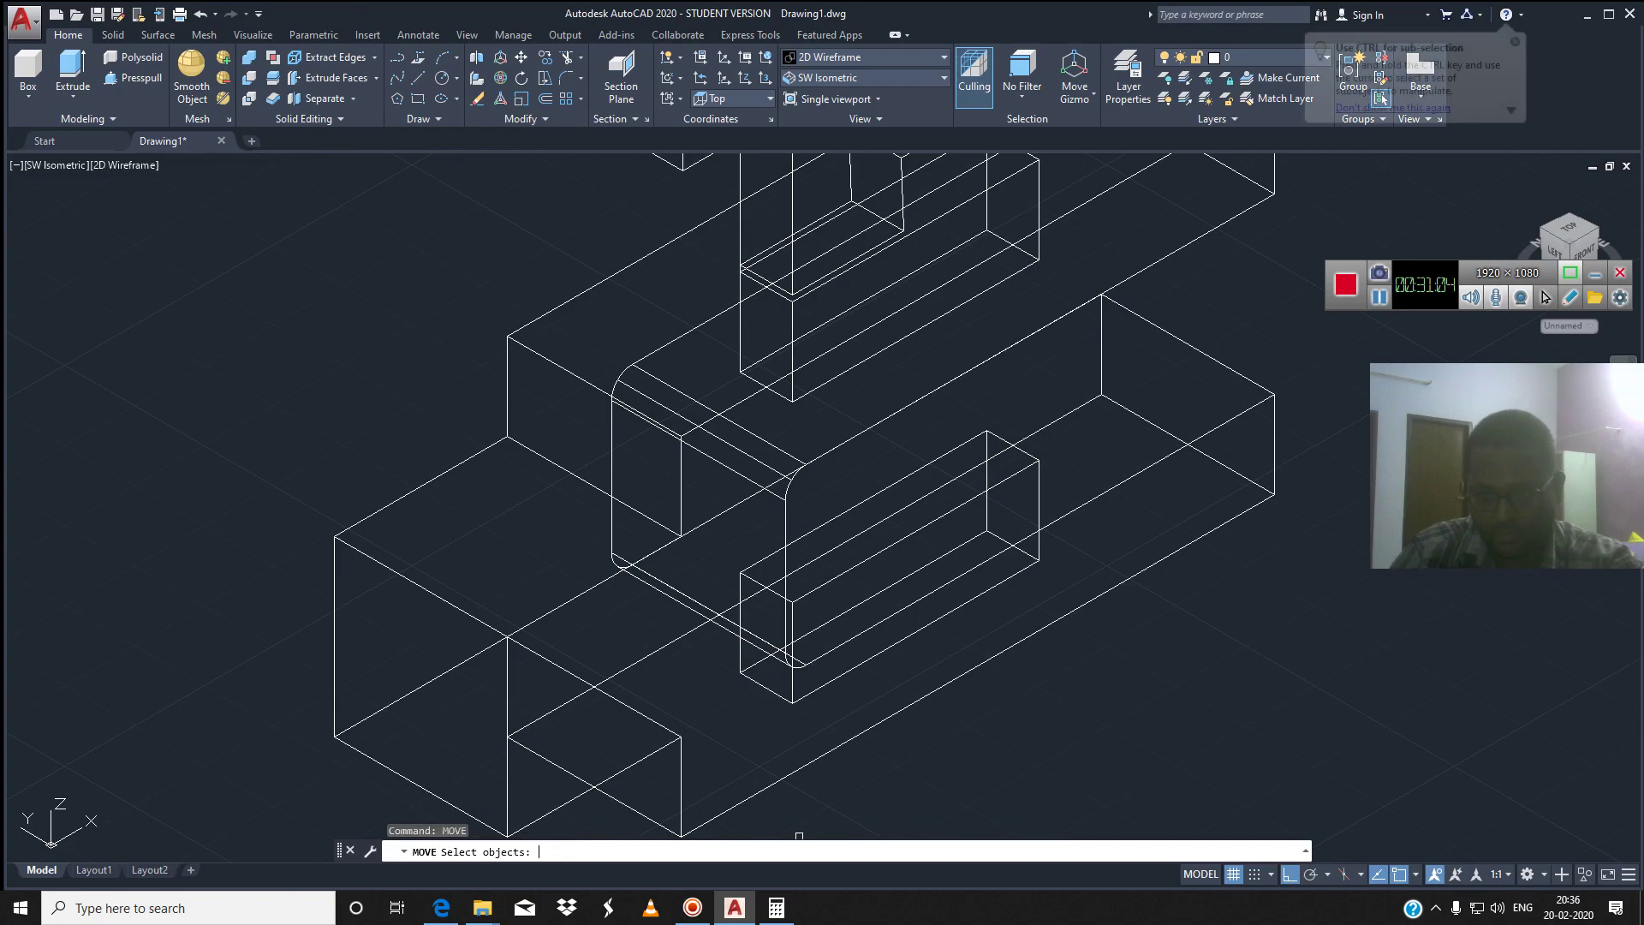
click(795, 229)
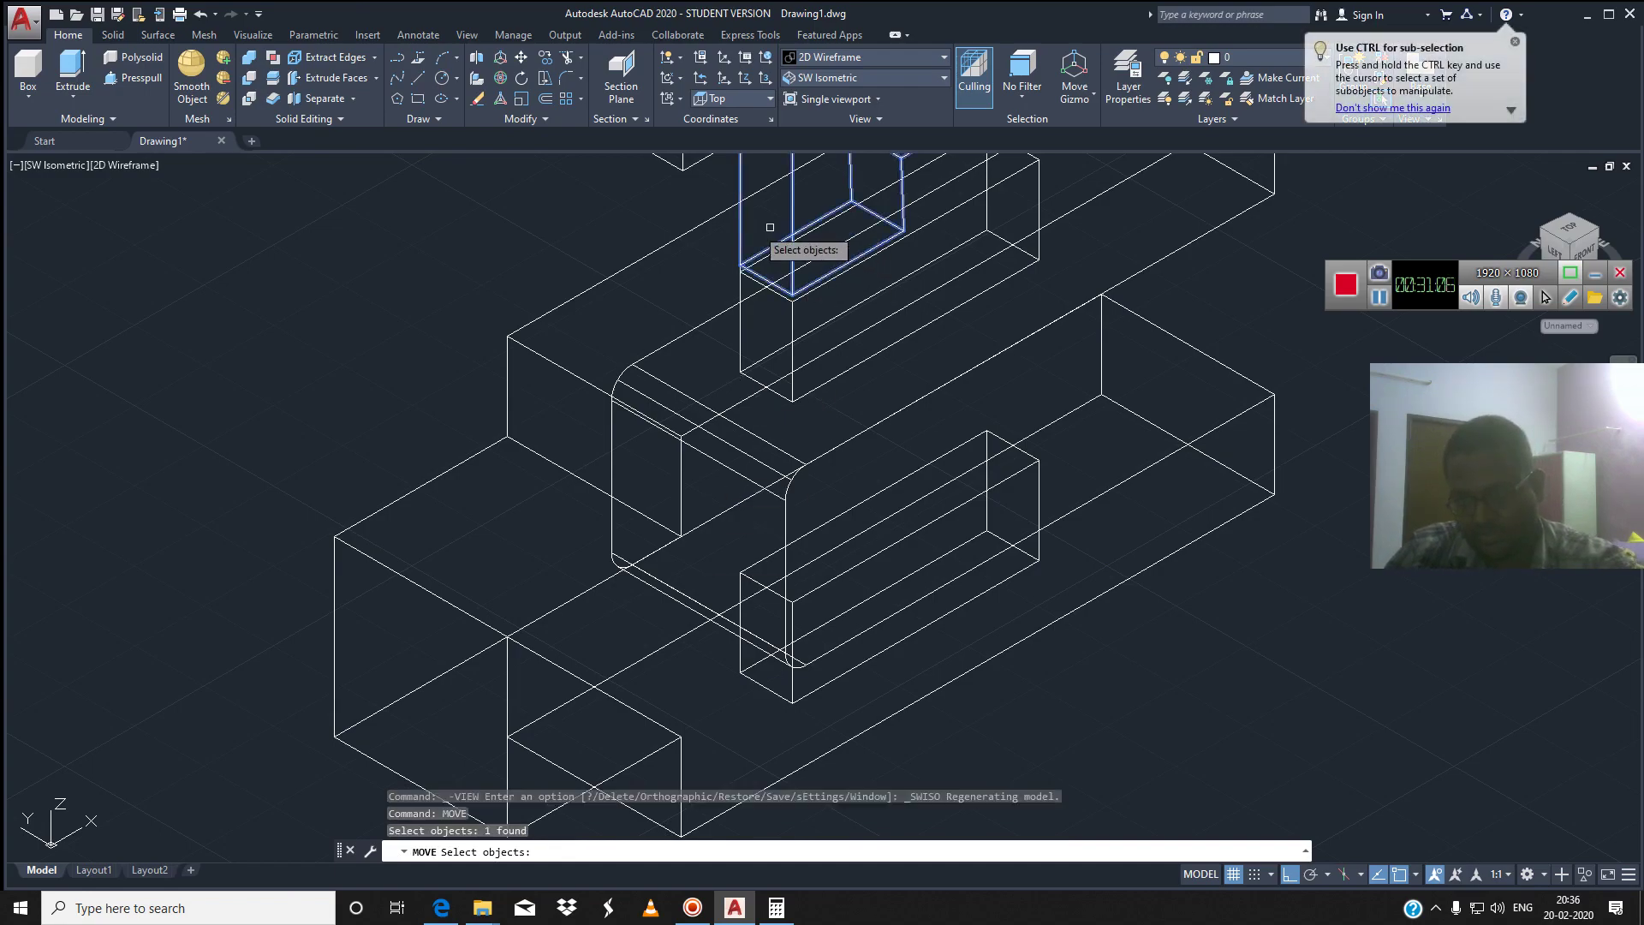
scroll(737, 218, down, 4)
click(695, 196)
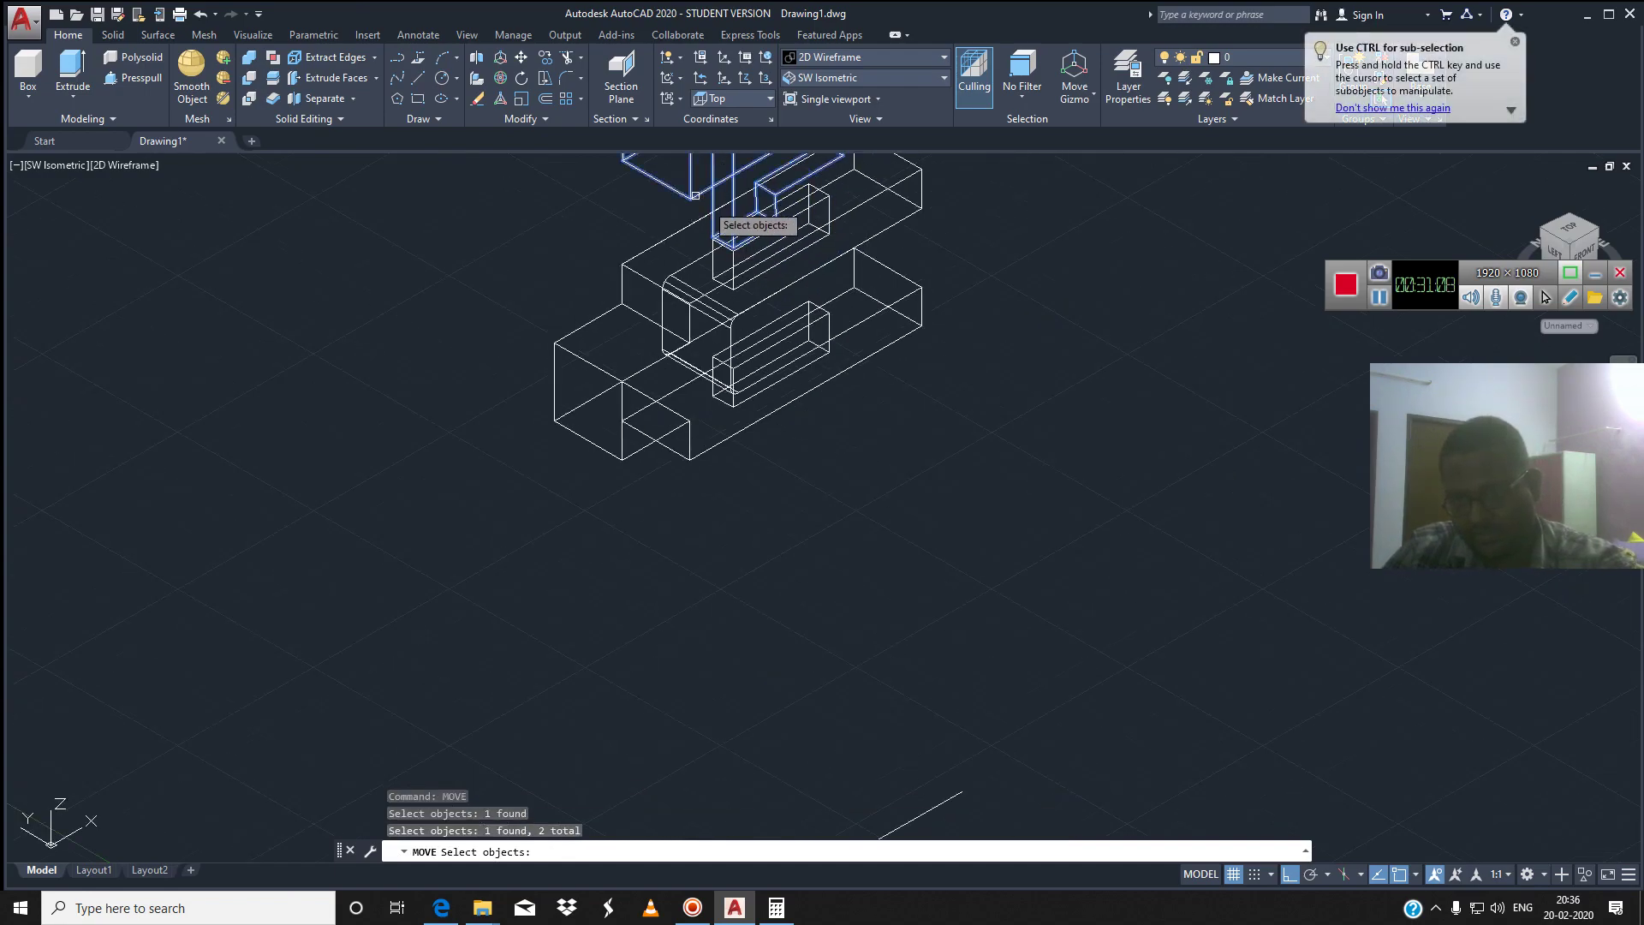
text(])
key(Return)
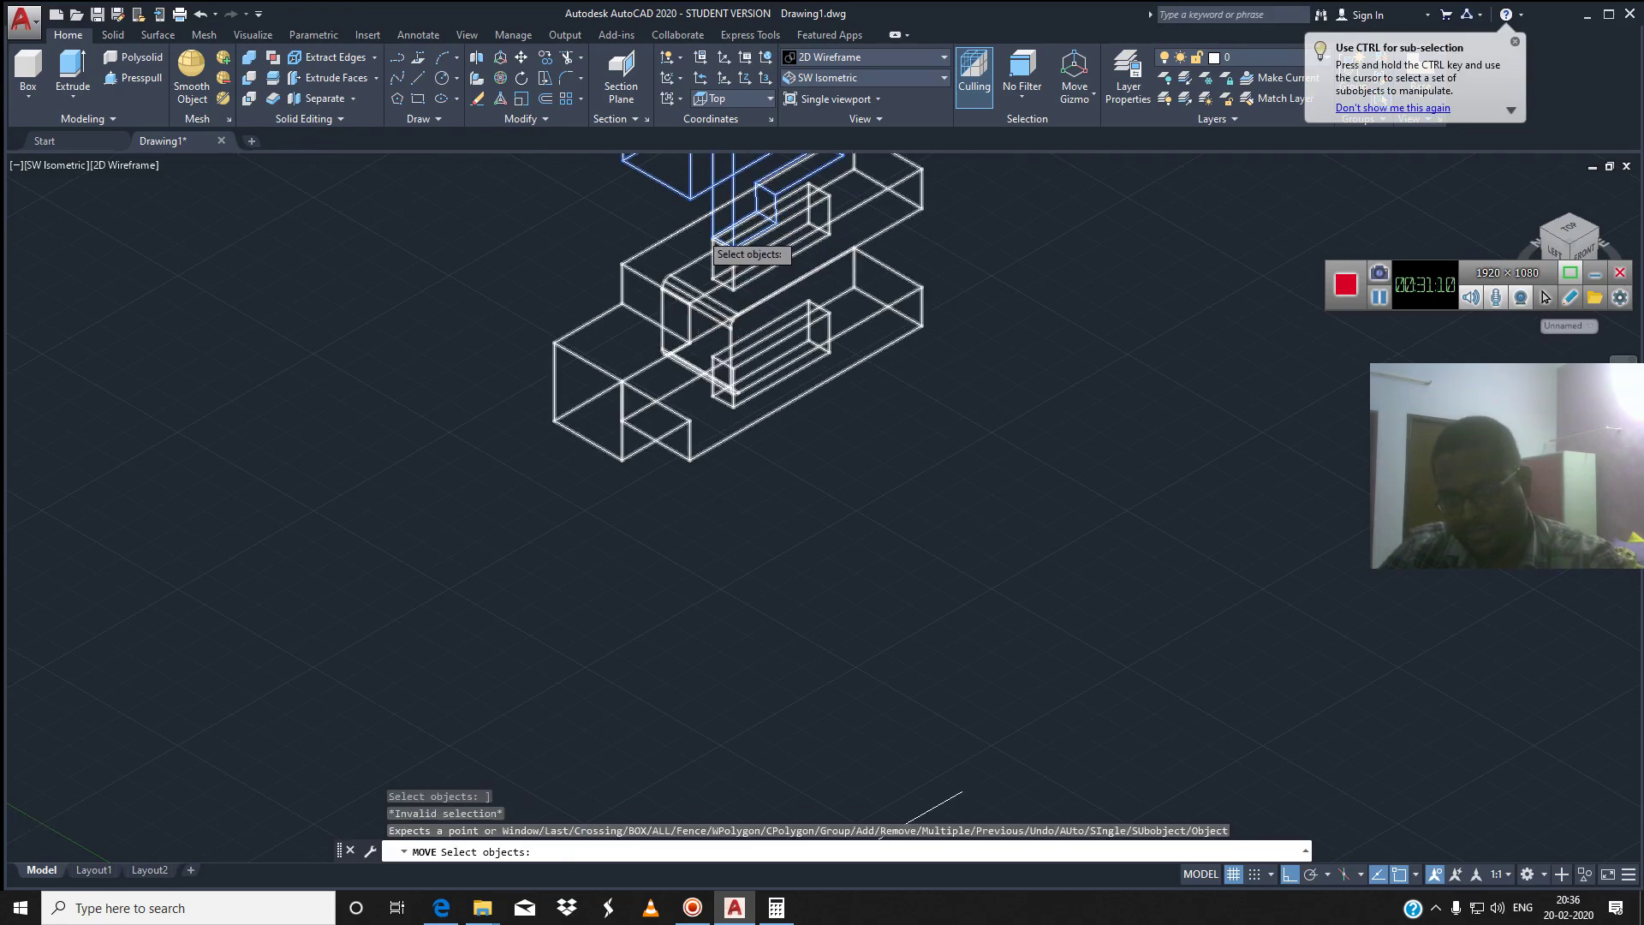
scroll(754, 282, up, 4)
scroll(797, 313, up, 3)
scroll(806, 318, down, 3)
scroll(806, 317, down, 3)
scroll(796, 291, up, 3)
scroll(792, 362, up, 2)
scroll(792, 362, up, 2)
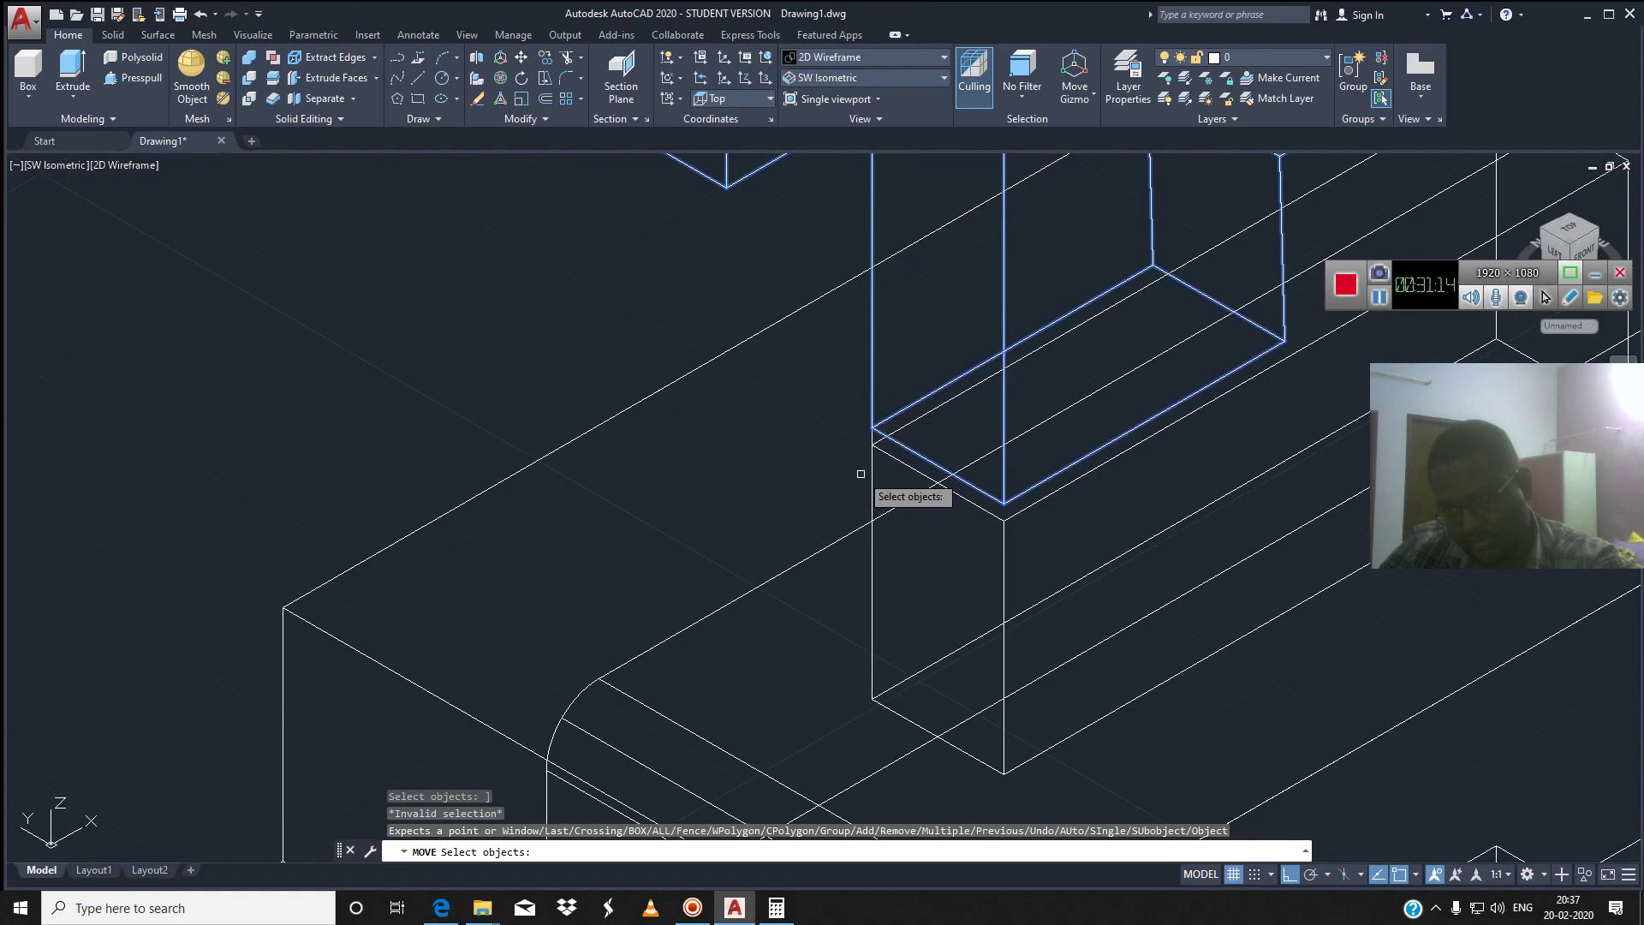
scroll(865, 431, up, 4)
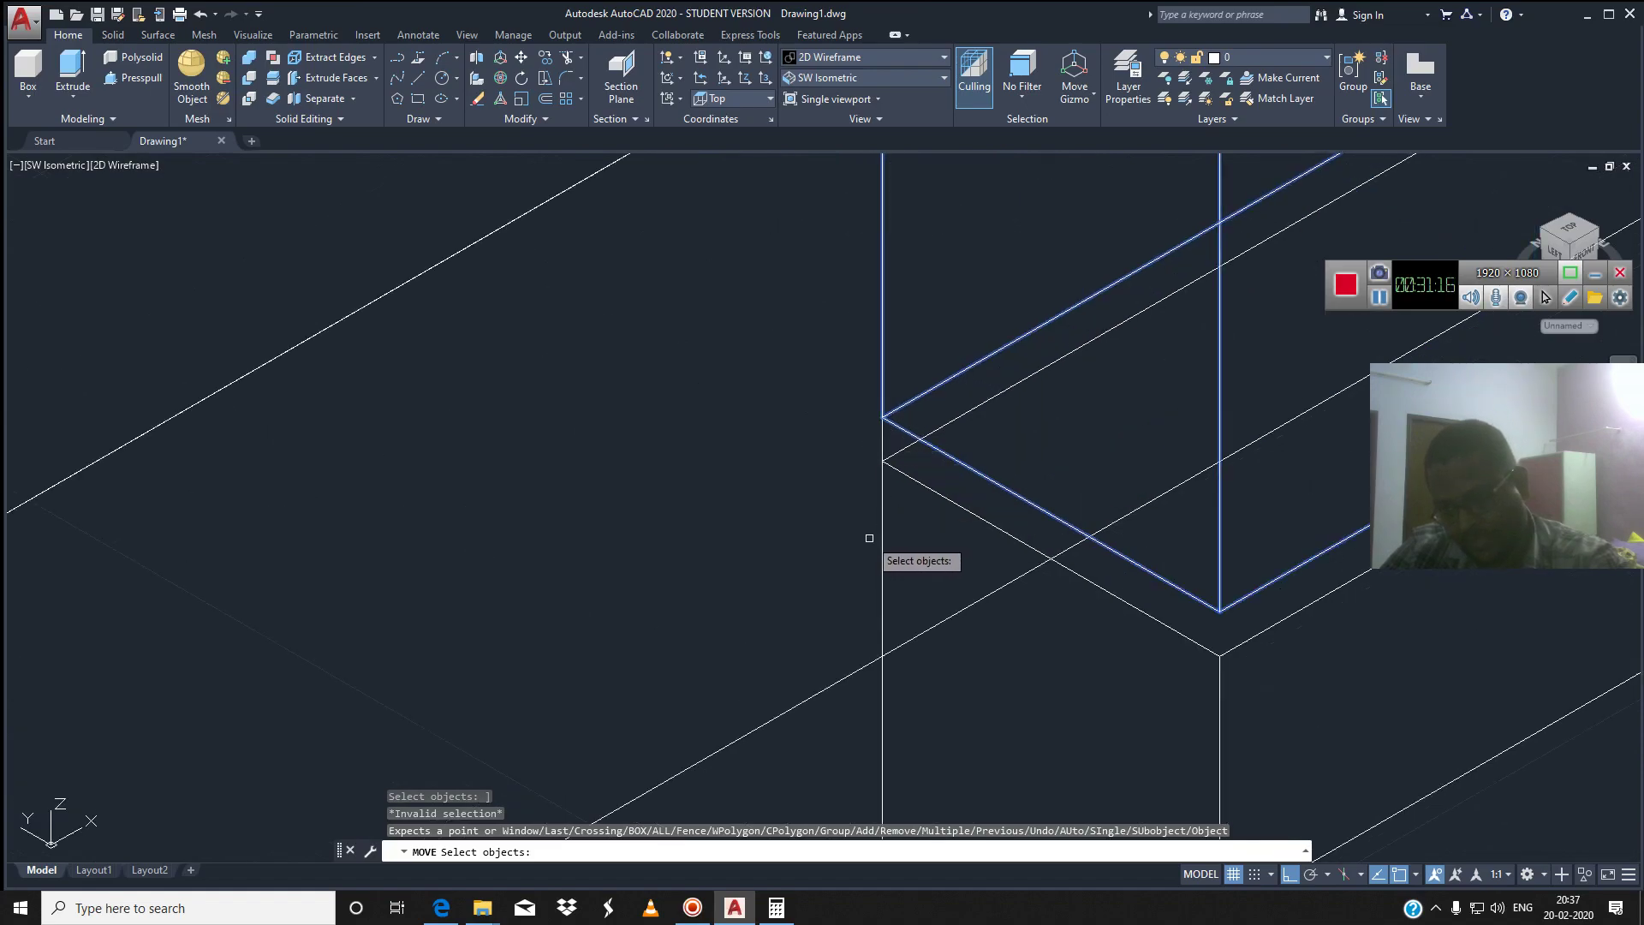
key(Return)
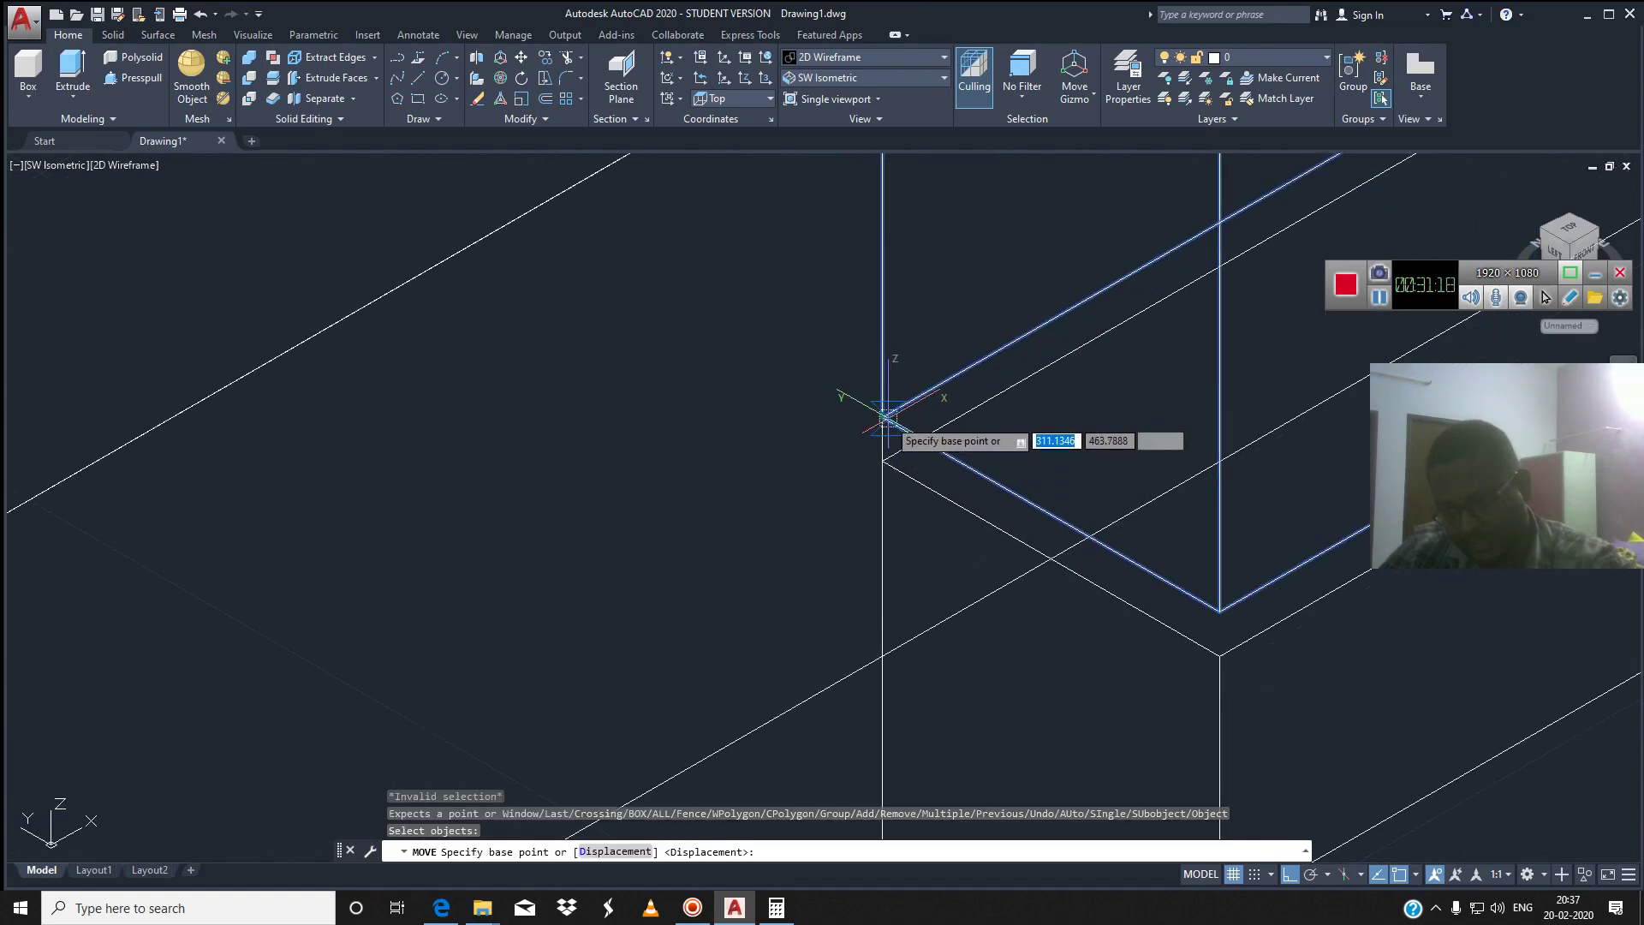
Lower the solids from the box corner into their assembled position
click(888, 418)
scroll(892, 497, down, 2)
scroll(895, 495, down, 2)
scroll(892, 490, down, 4)
scroll(904, 514, down, 3)
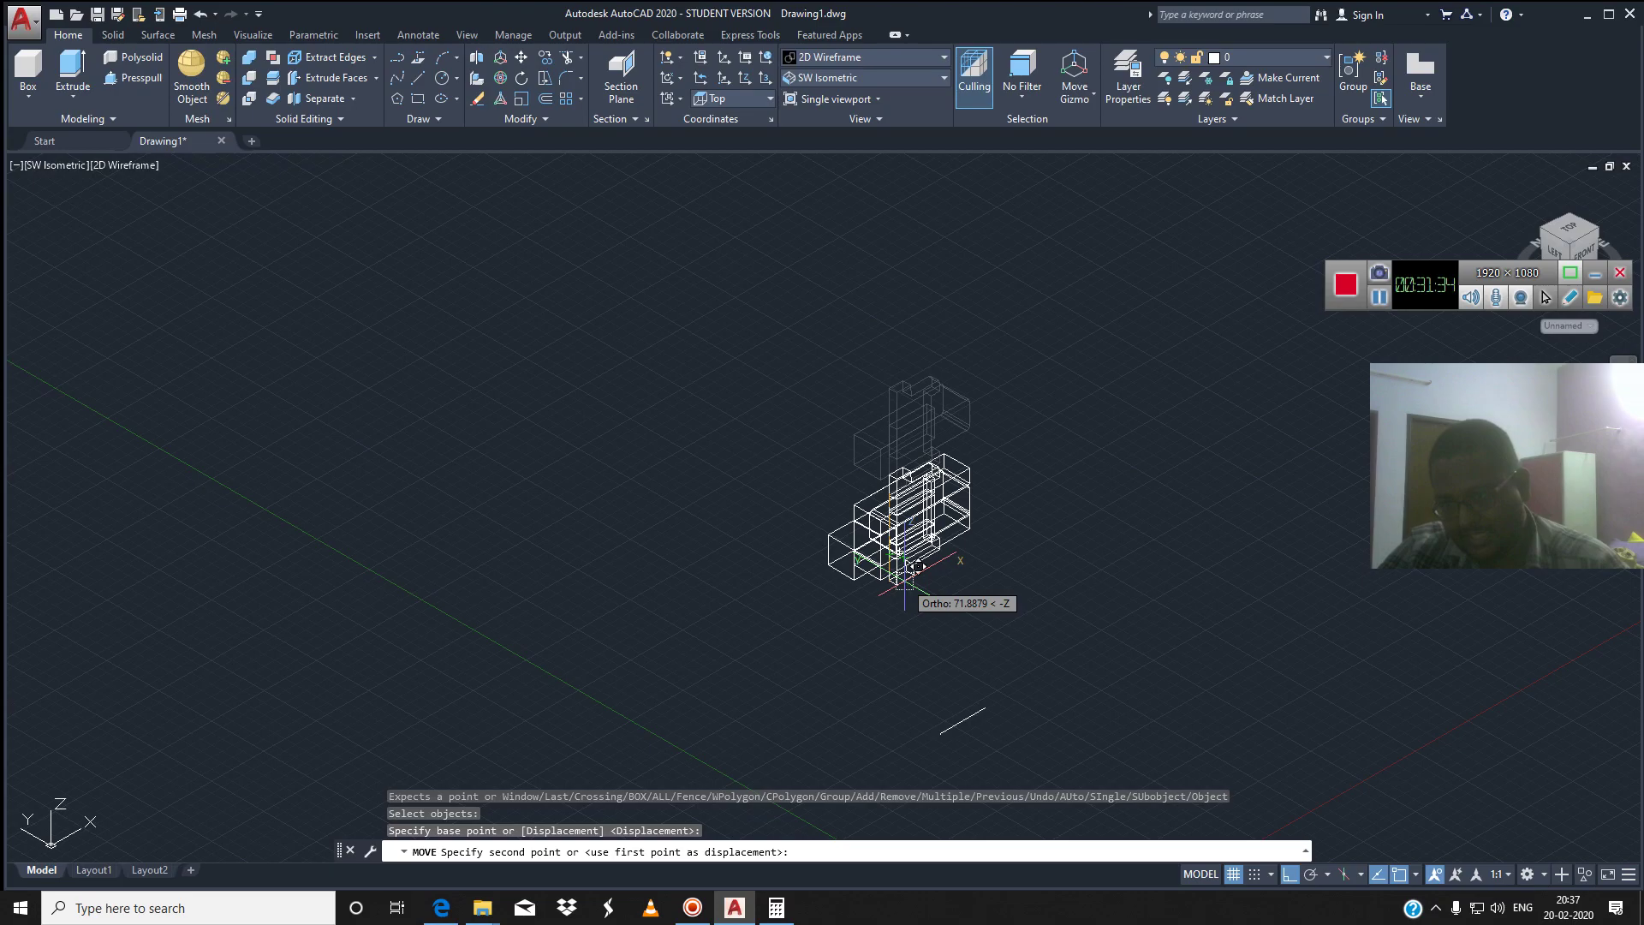
click(916, 566)
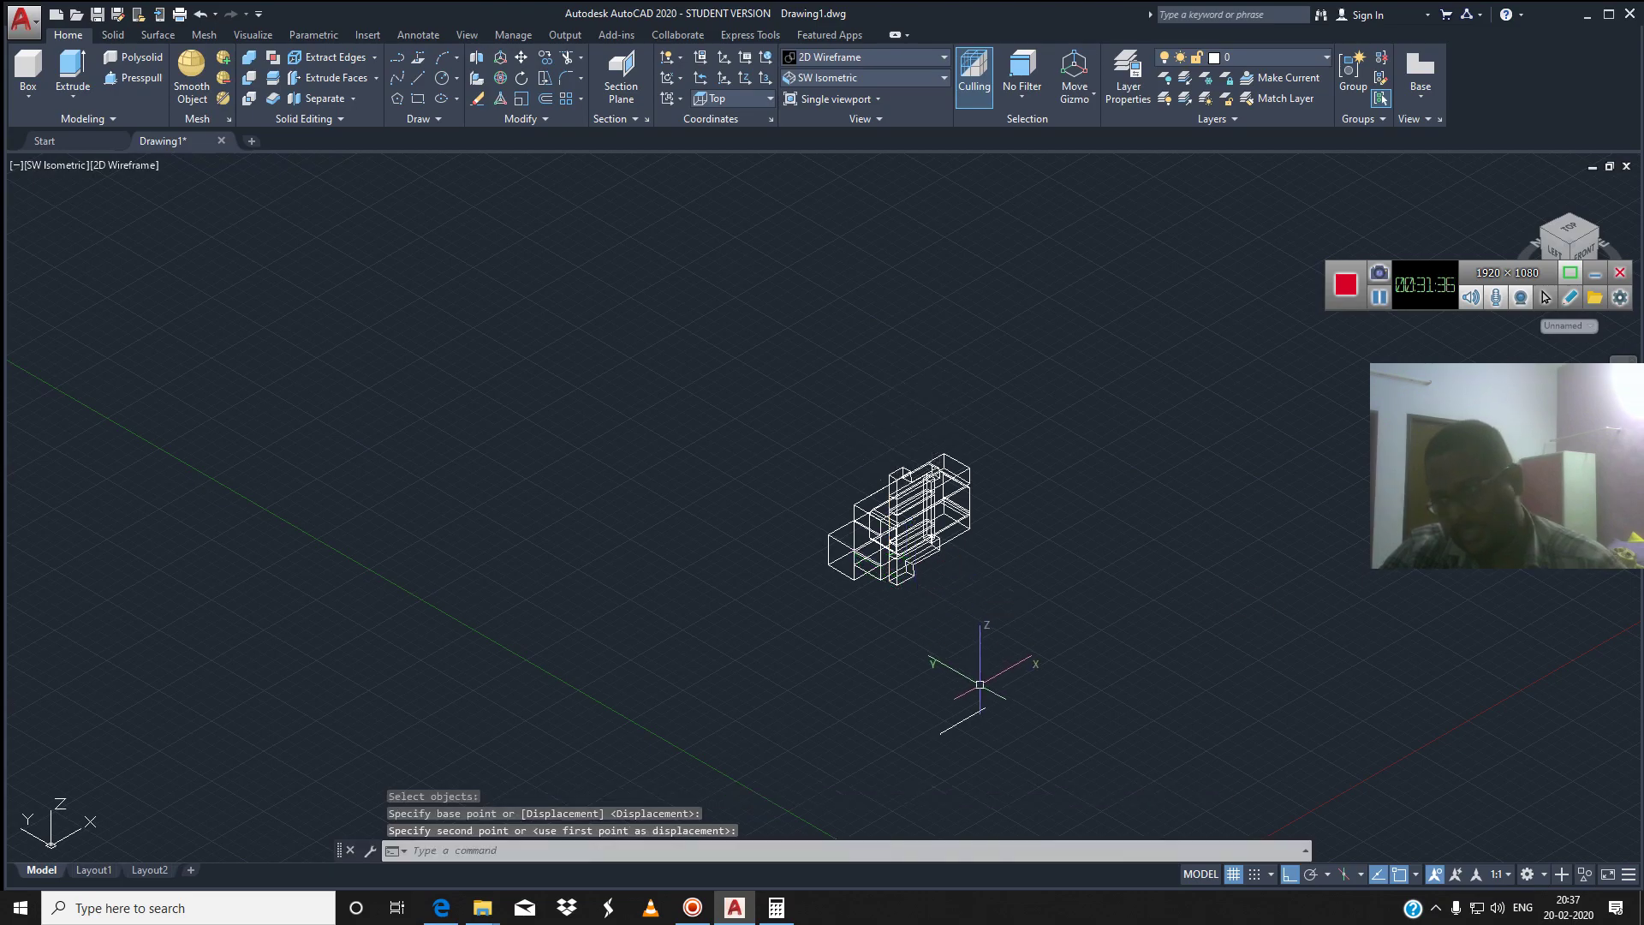
Shade the assembled joint in Shades of Gray
click(865, 77)
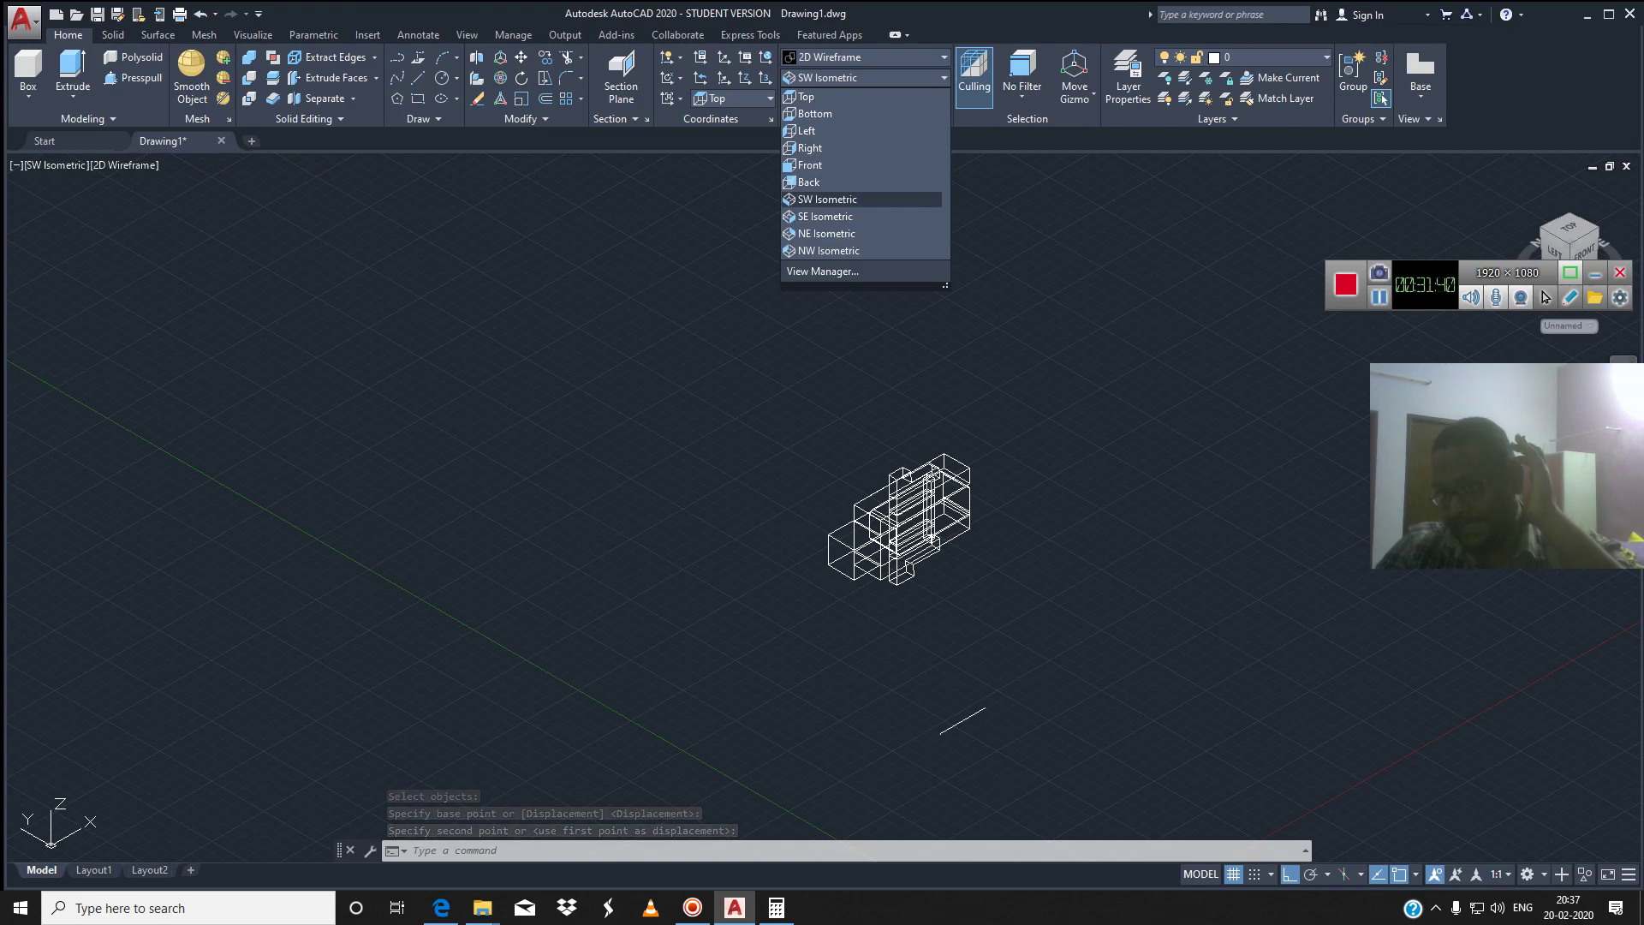
click(827, 198)
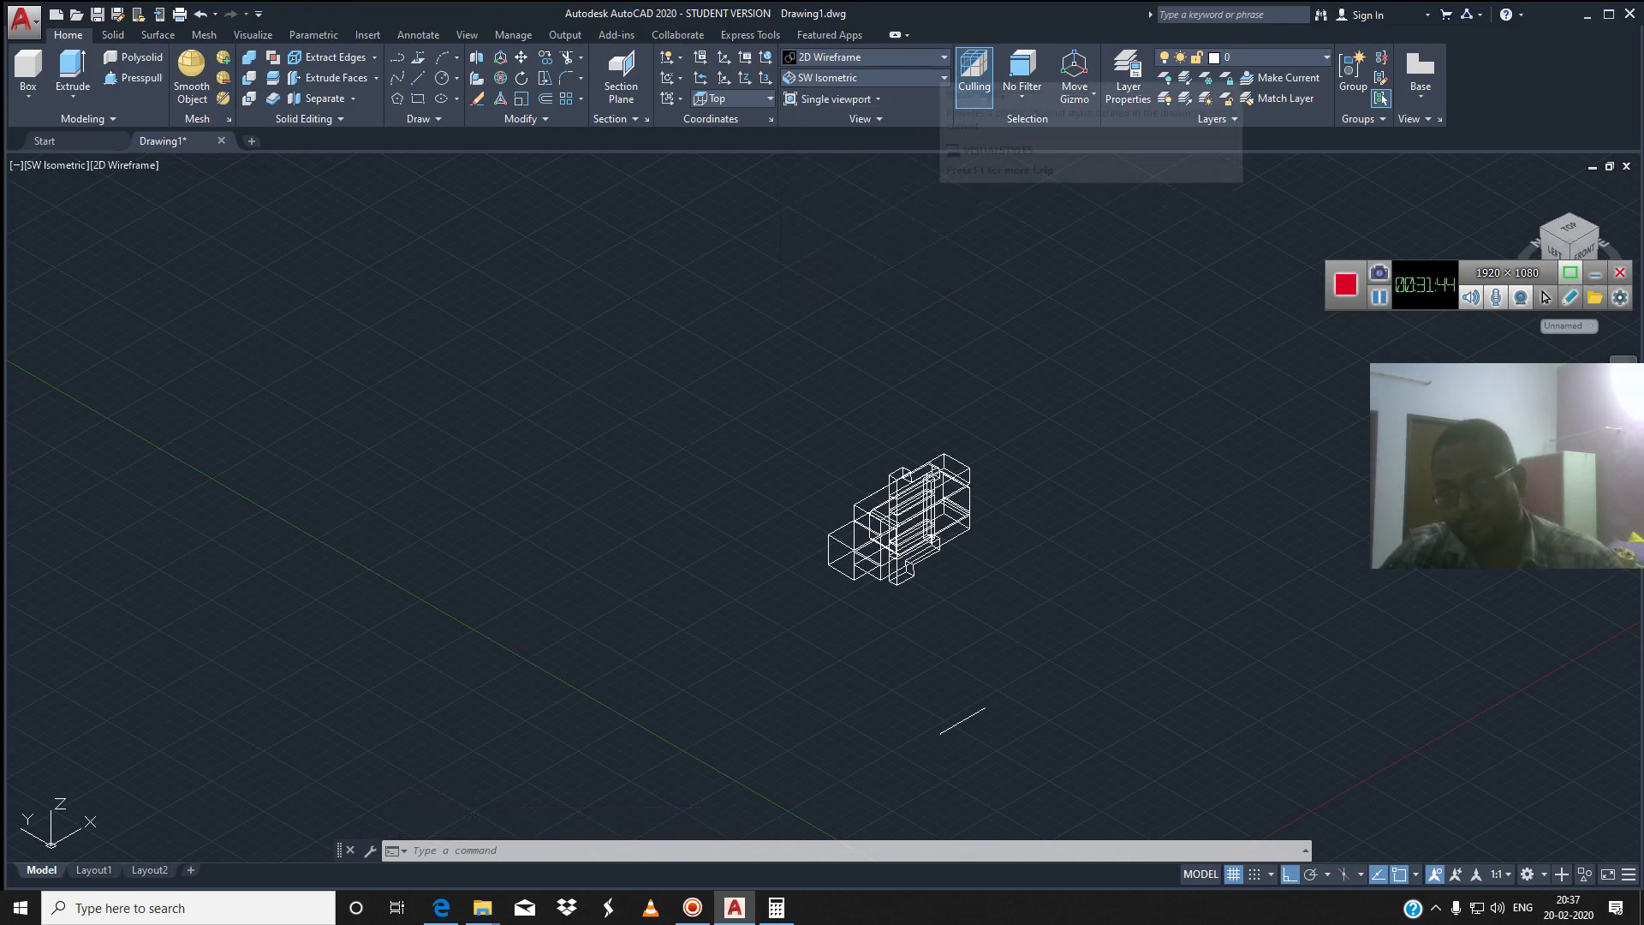
click(865, 57)
click(960, 158)
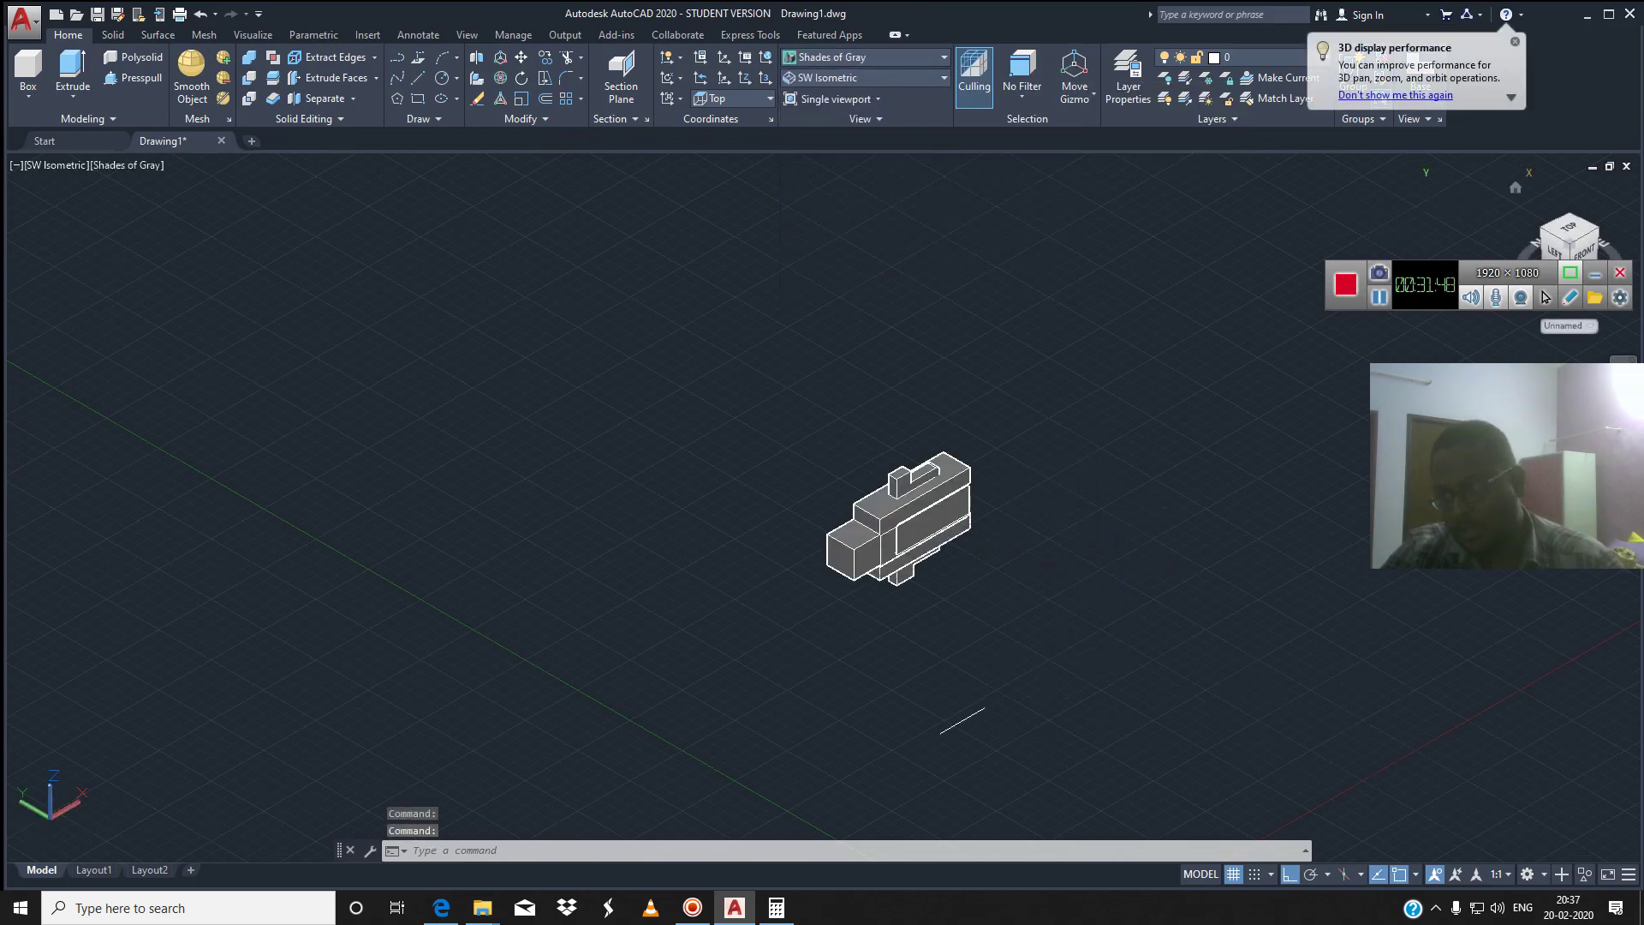
Check the Front view, then view the joint from SE Isometric
click(1583, 249)
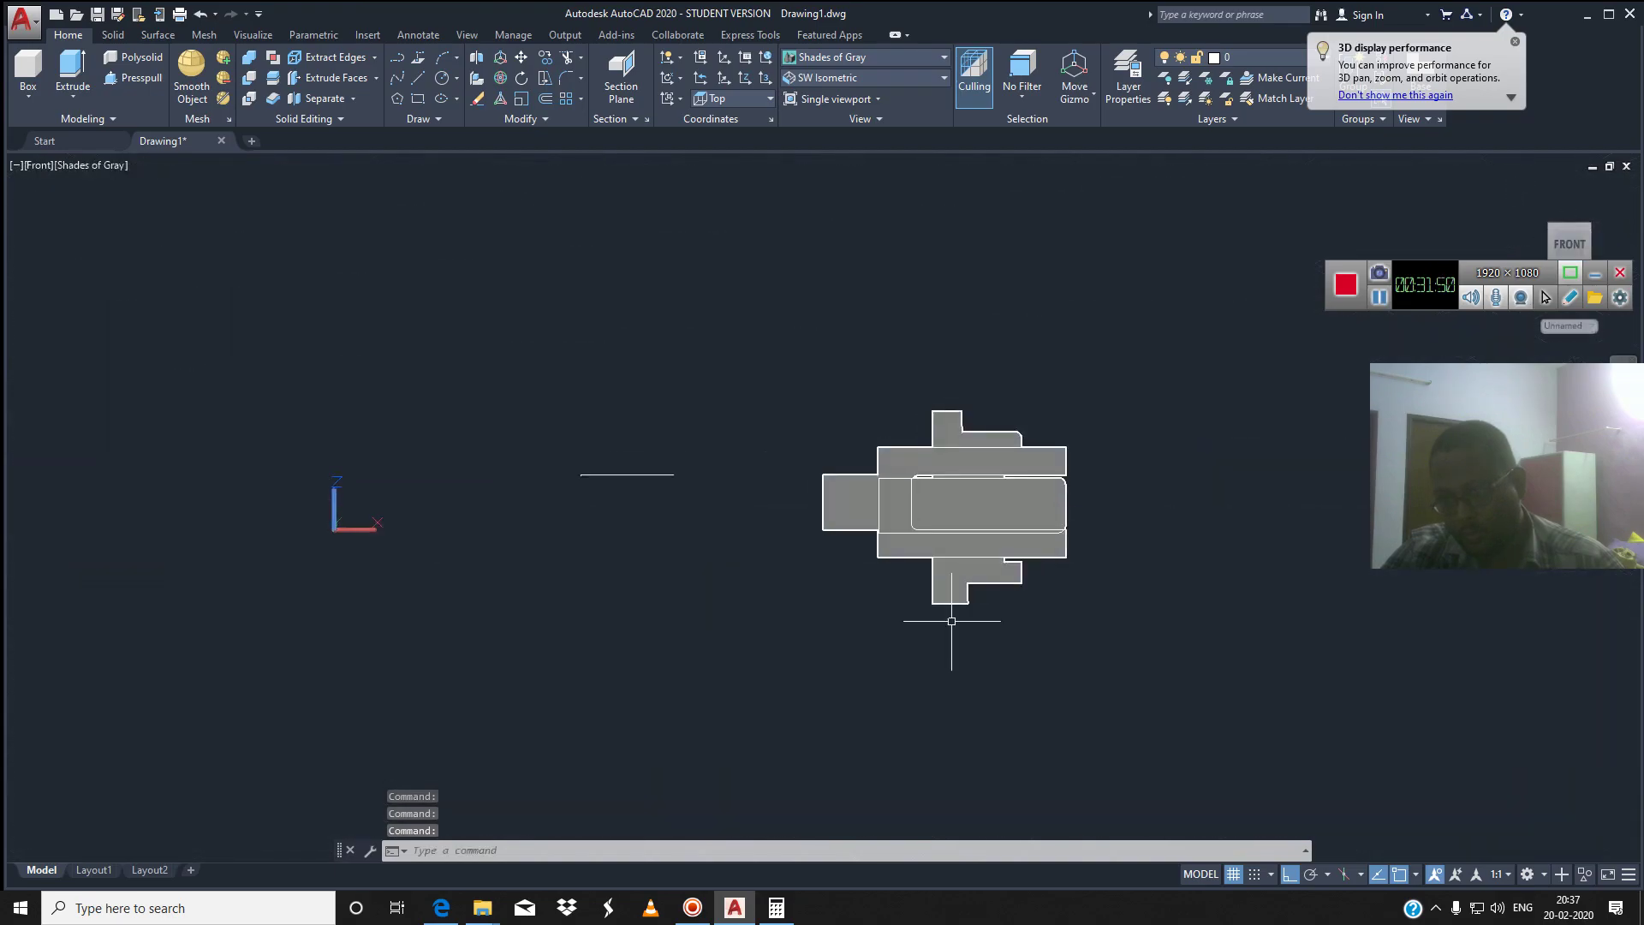
click(1535, 236)
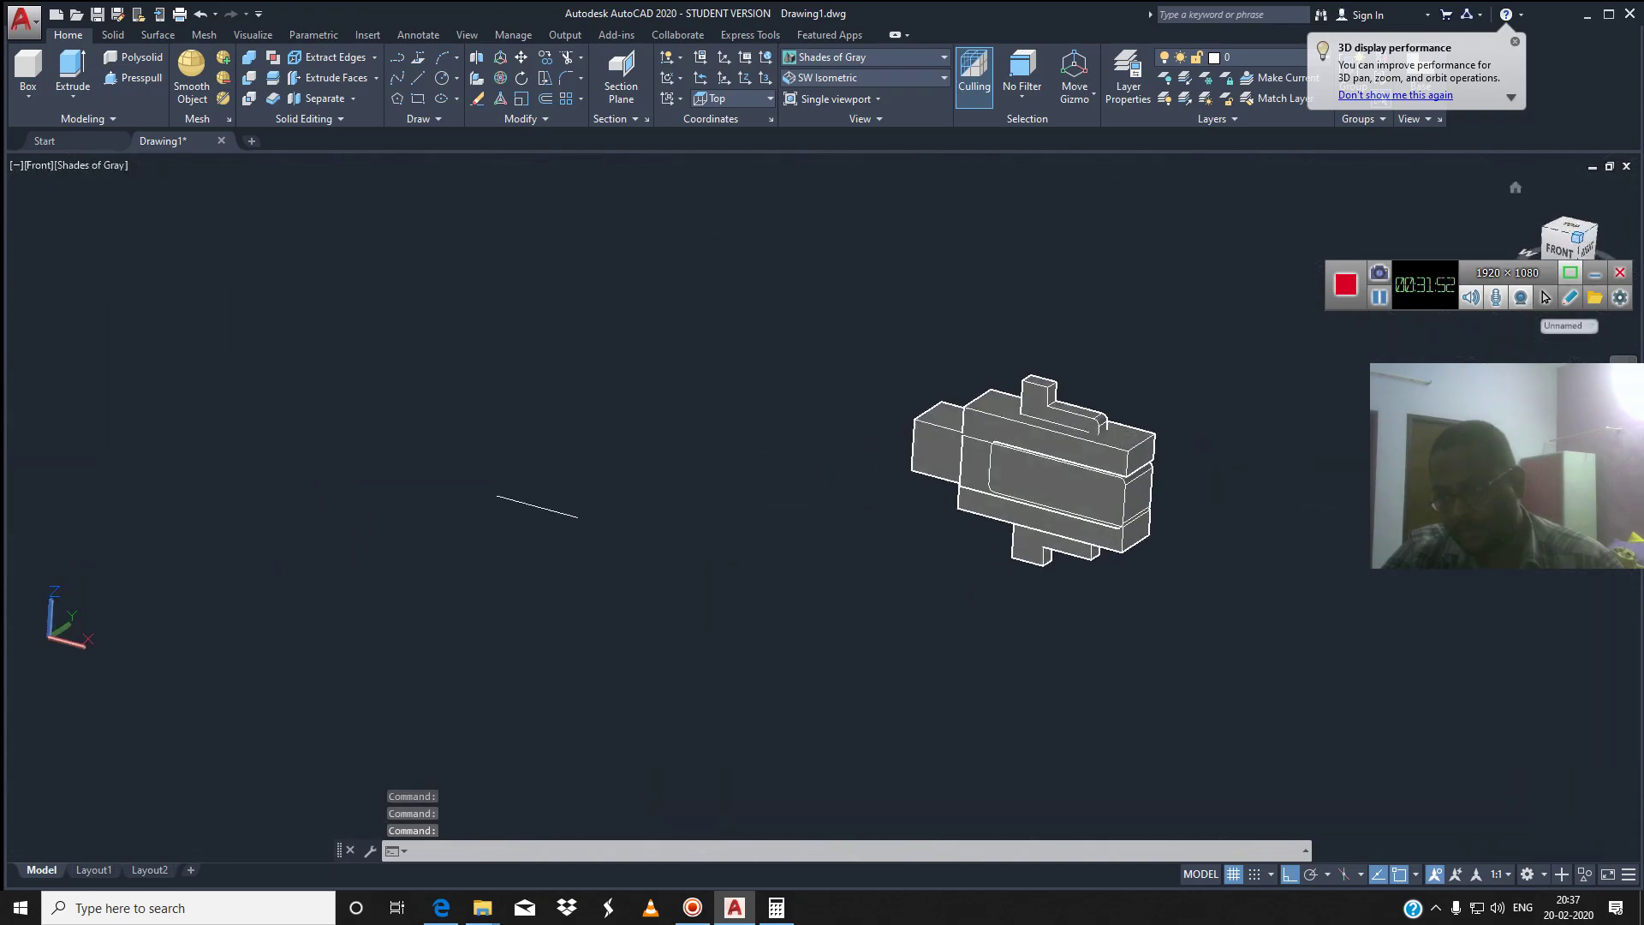
scroll(1075, 572, up, 2)
scroll(1075, 572, up, 2)
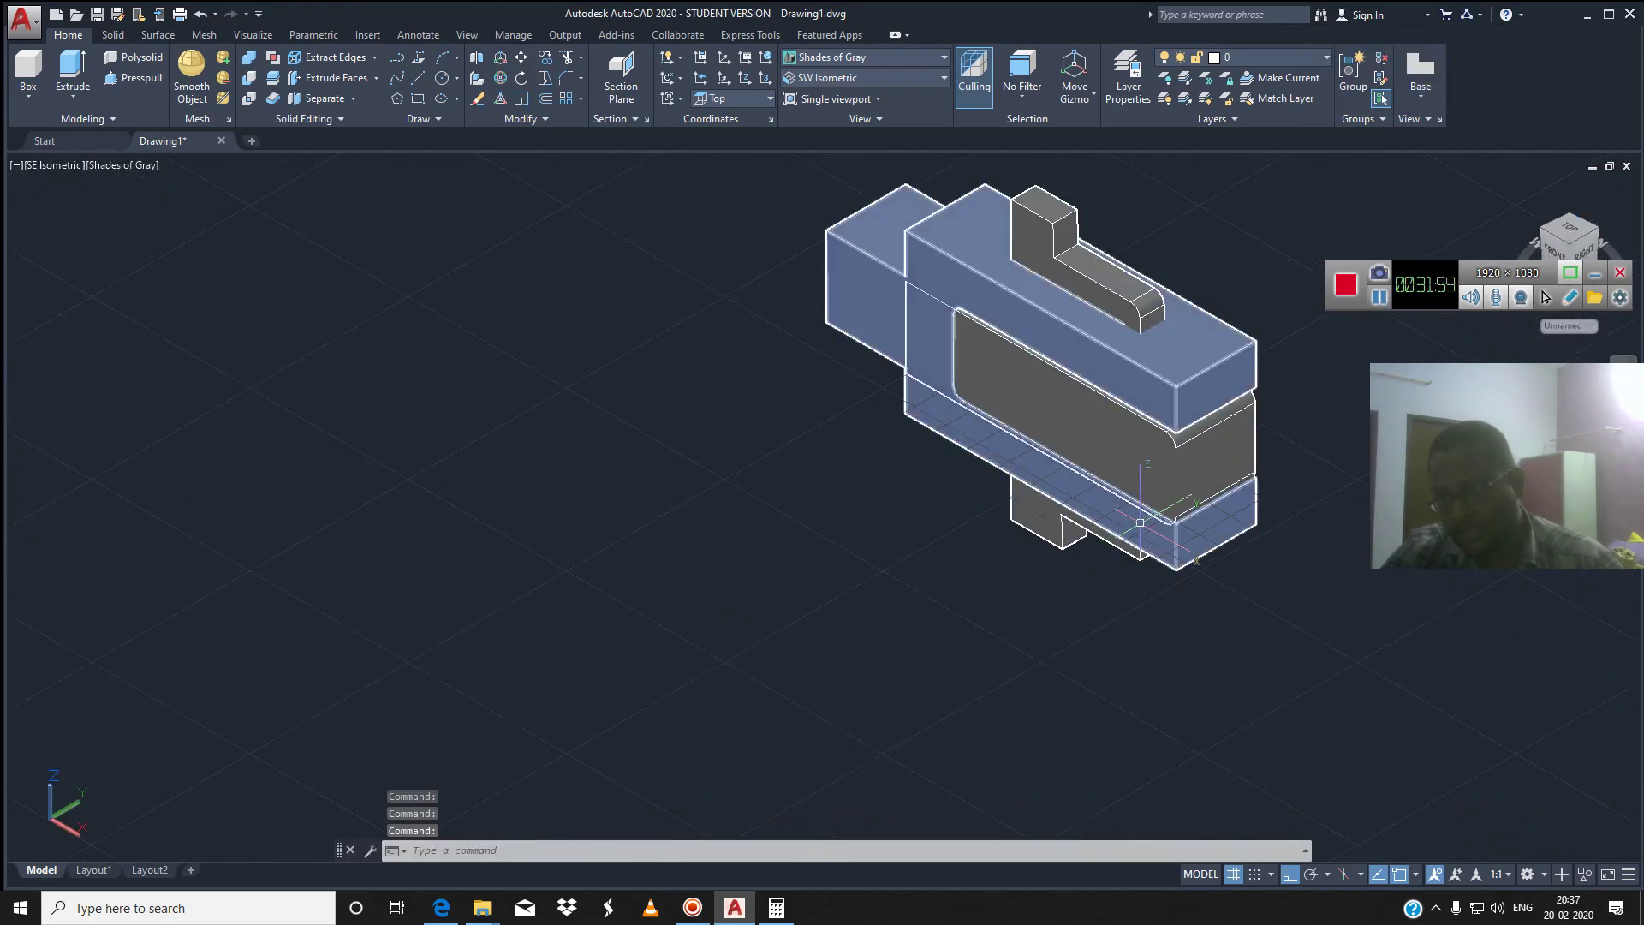
scroll(874, 638, down, 2)
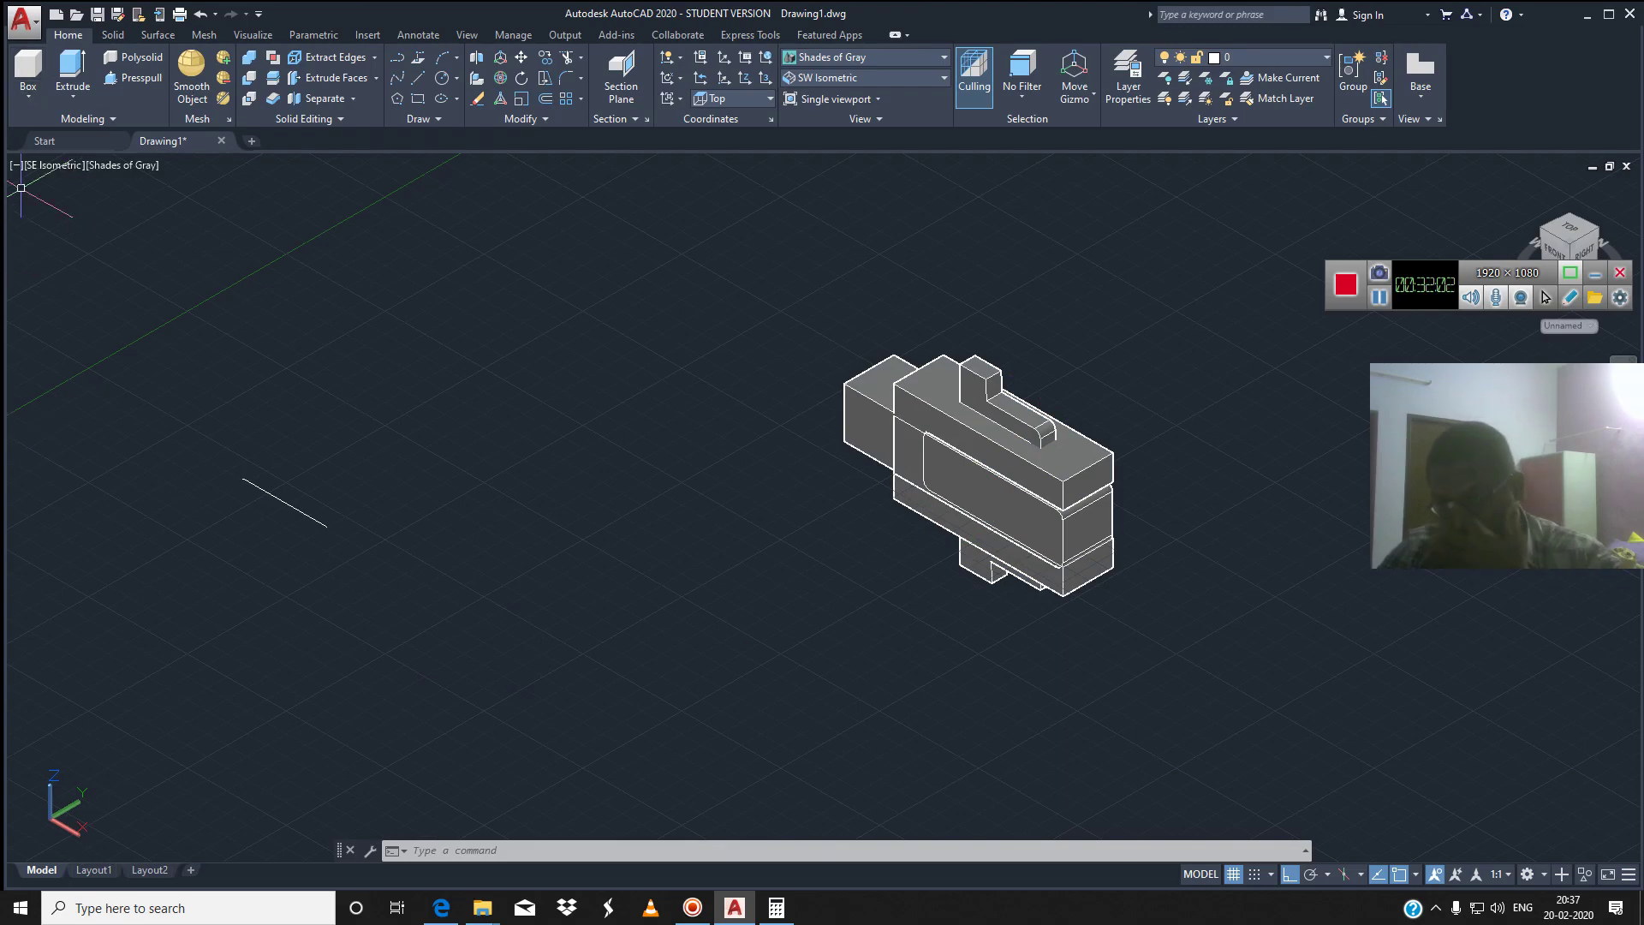
click(21, 19)
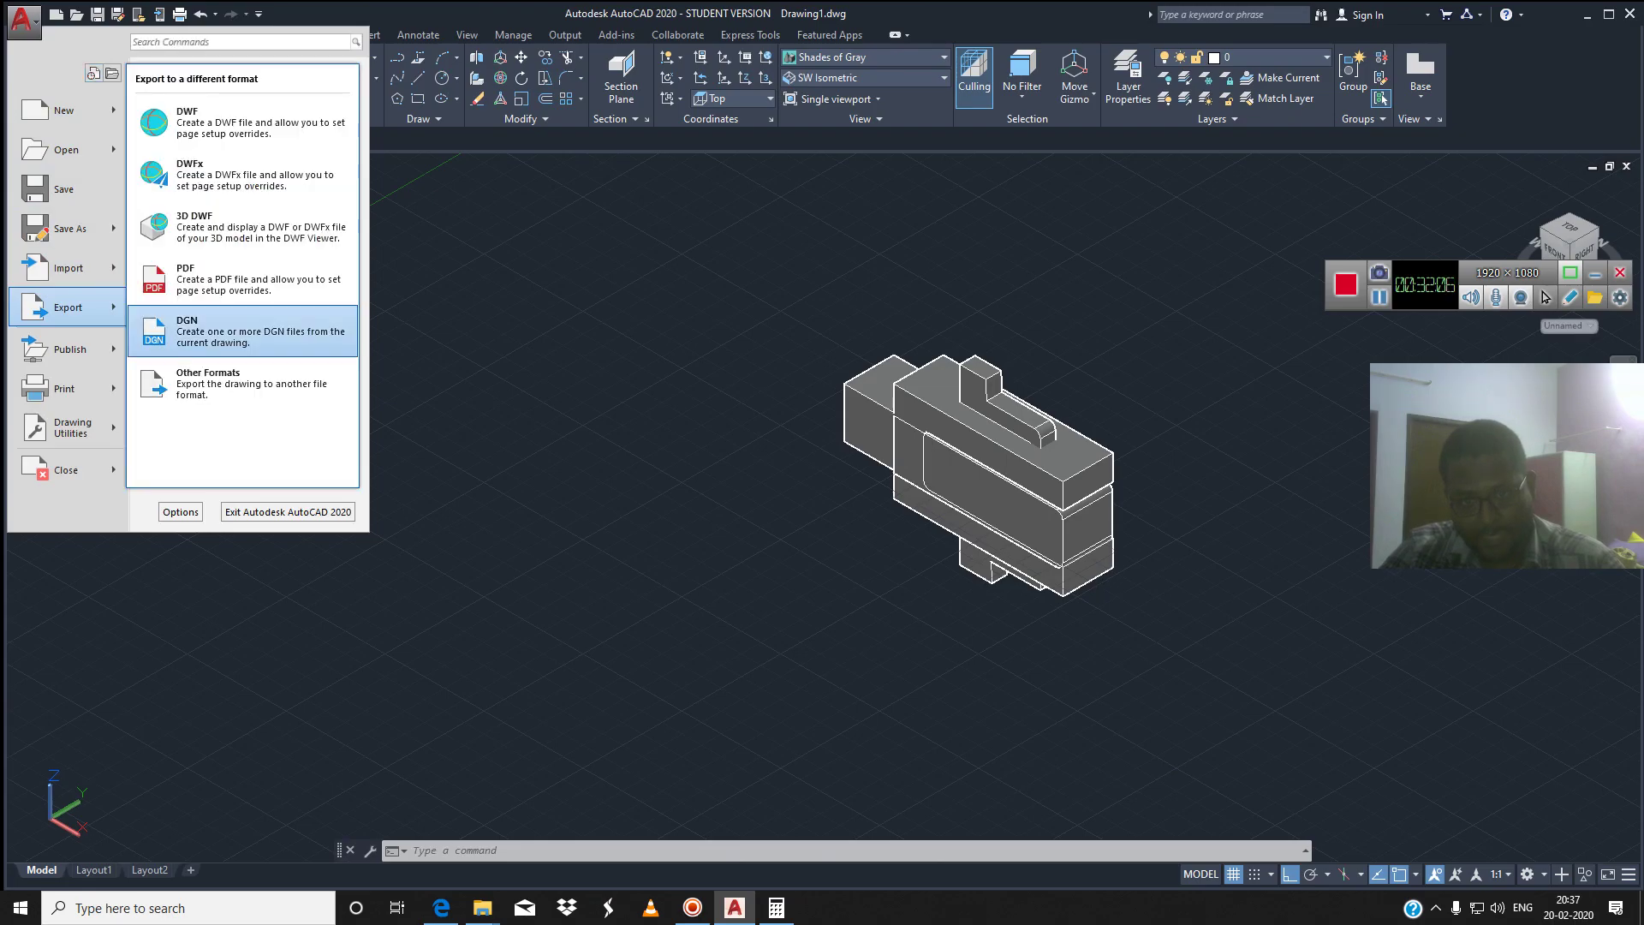
Start Export to Other Formats and choose the dfdfg folder as the location
key(Escape)
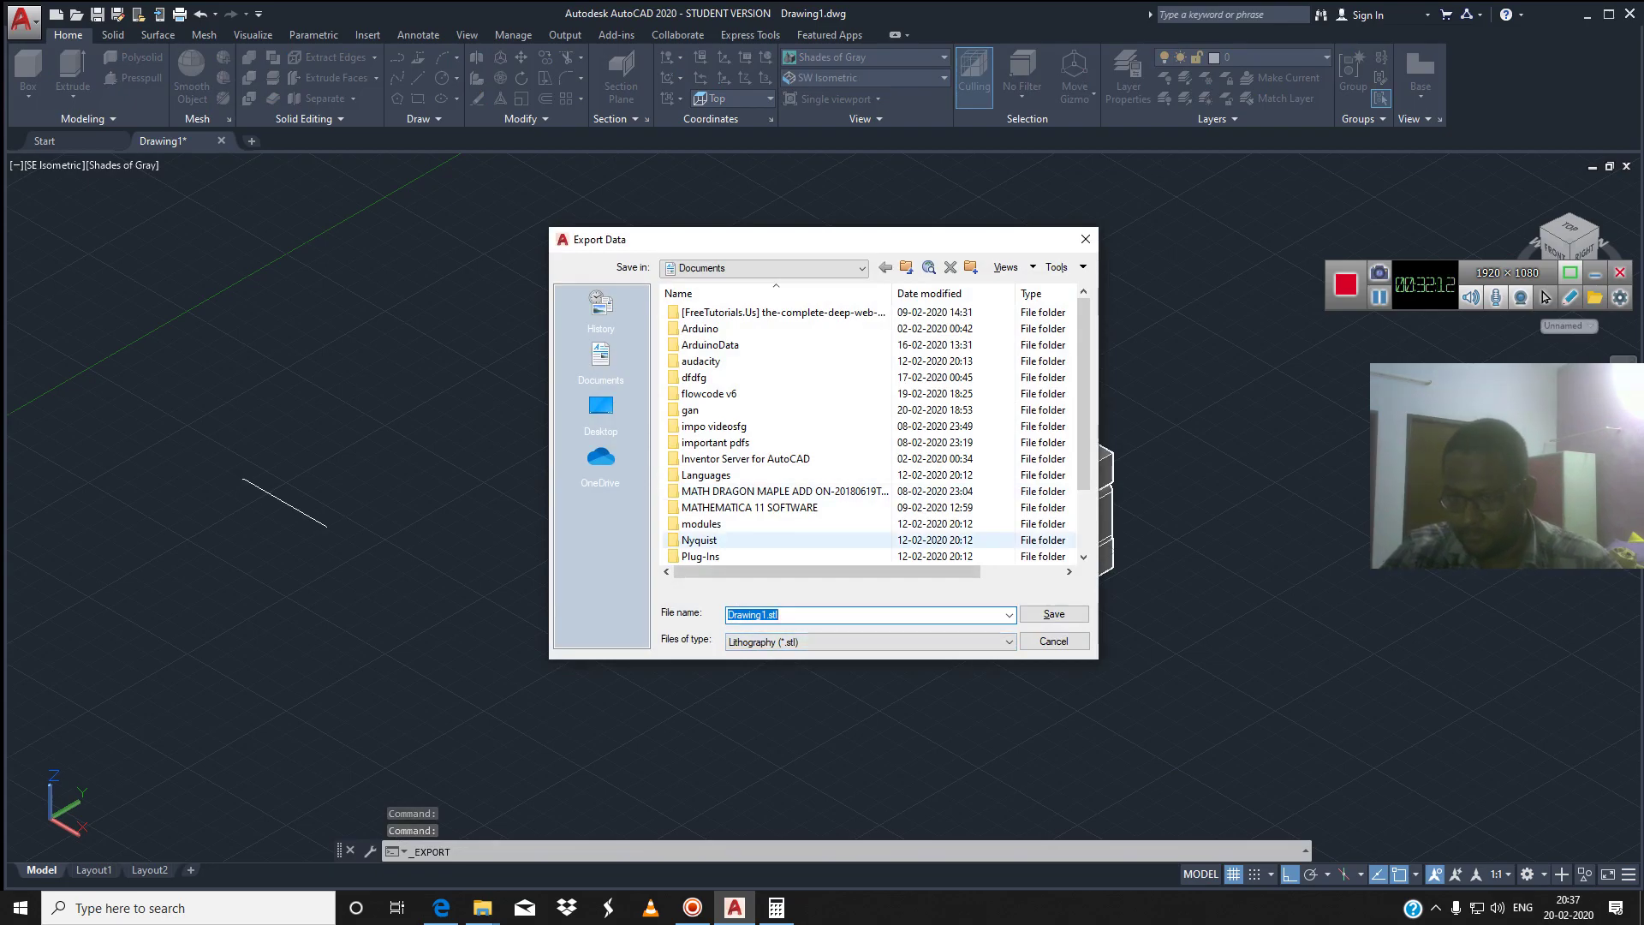
click(601, 407)
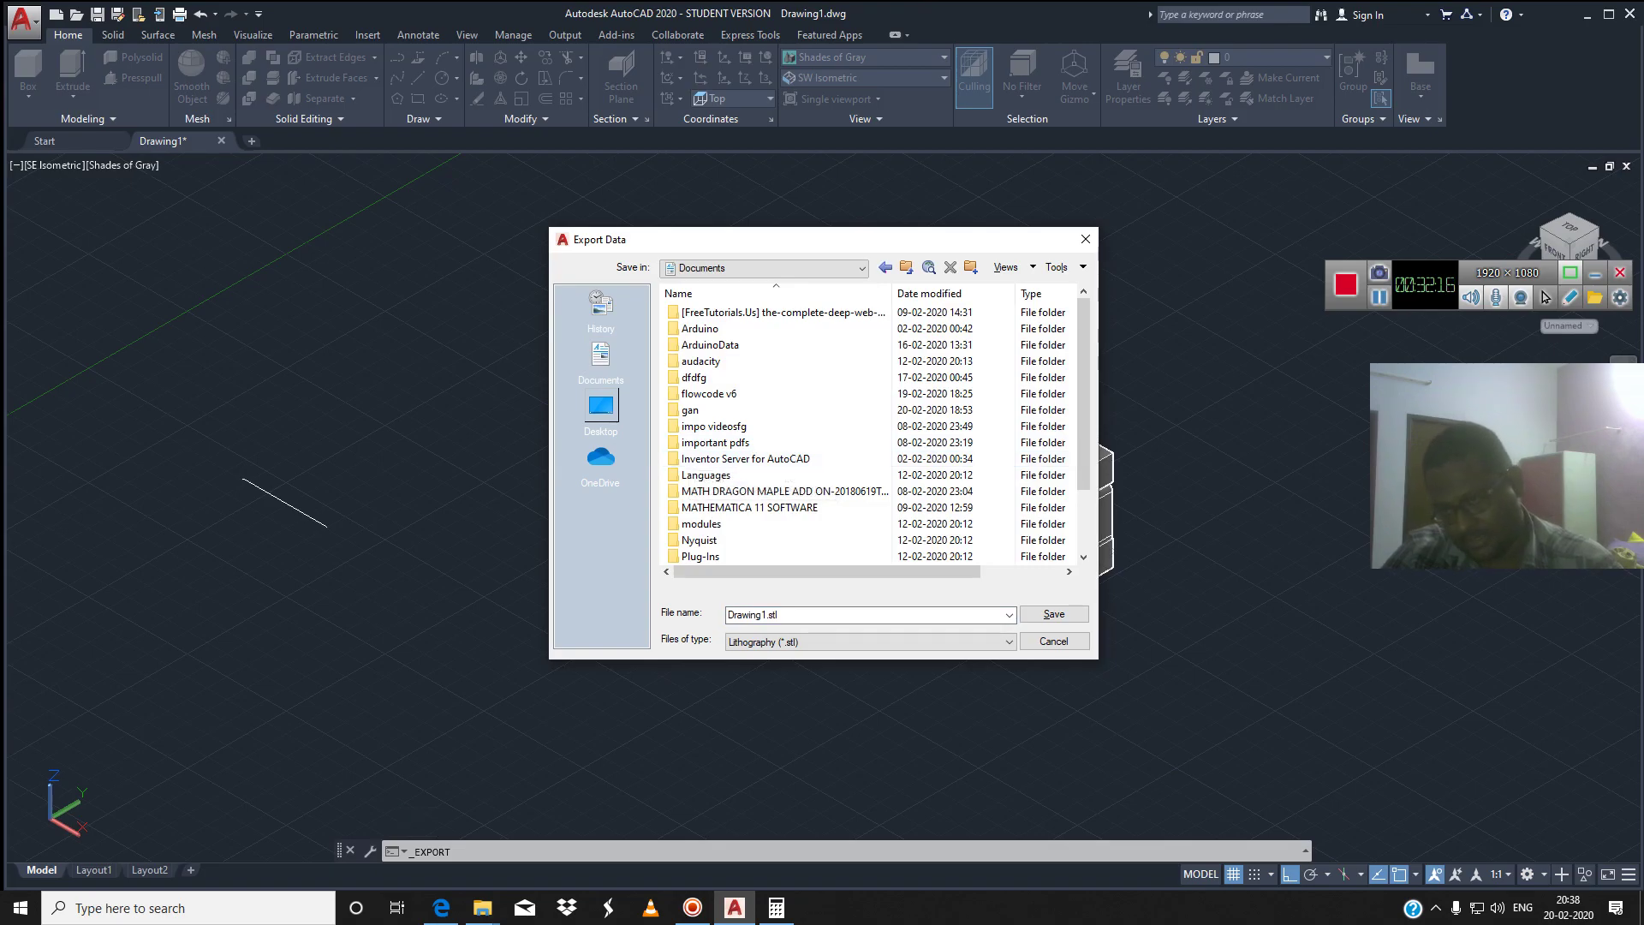
scroll(689, 462, down, 2)
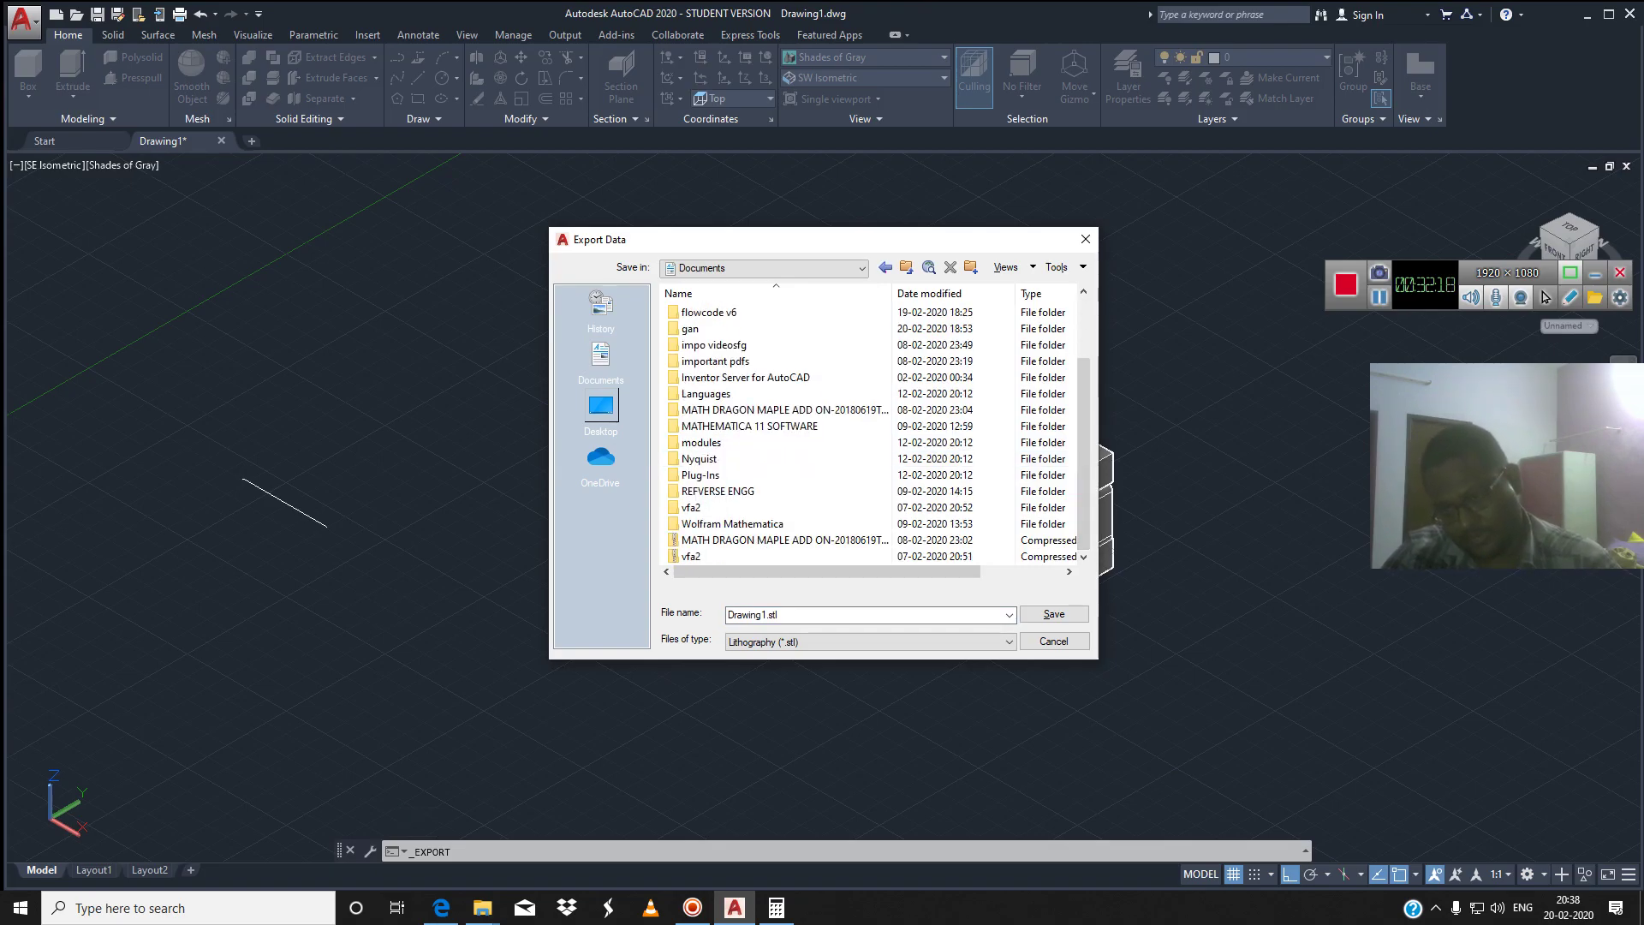
scroll(689, 462, up, 2)
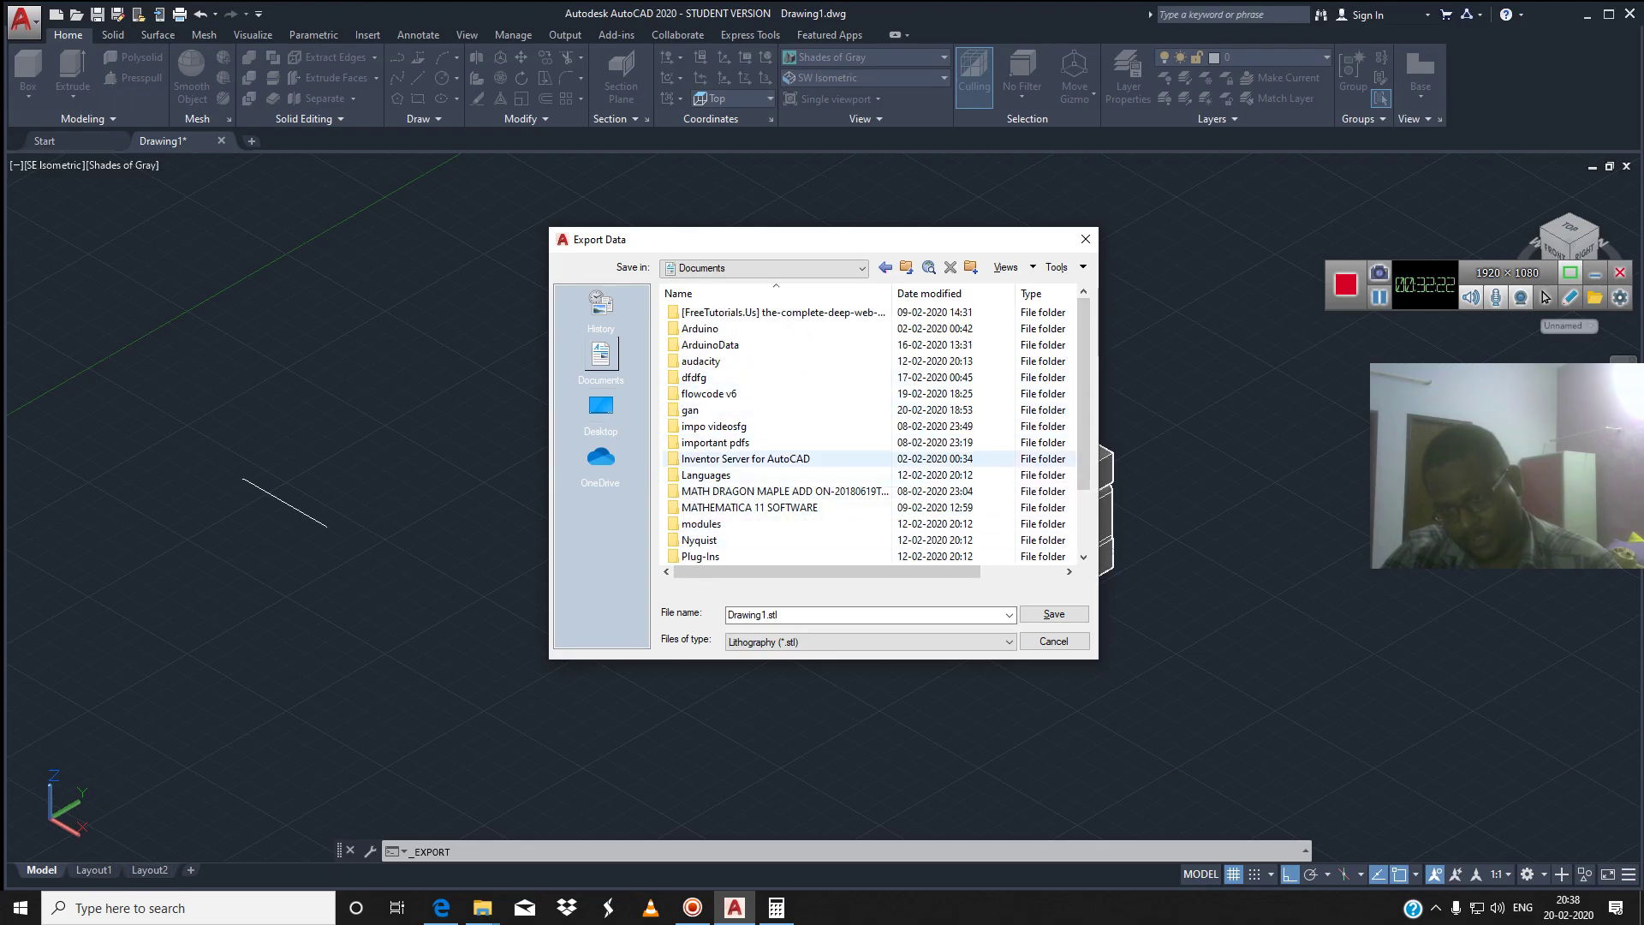
scroll(698, 428, down, 2)
scroll(697, 402, up, 2)
double_click(694, 377)
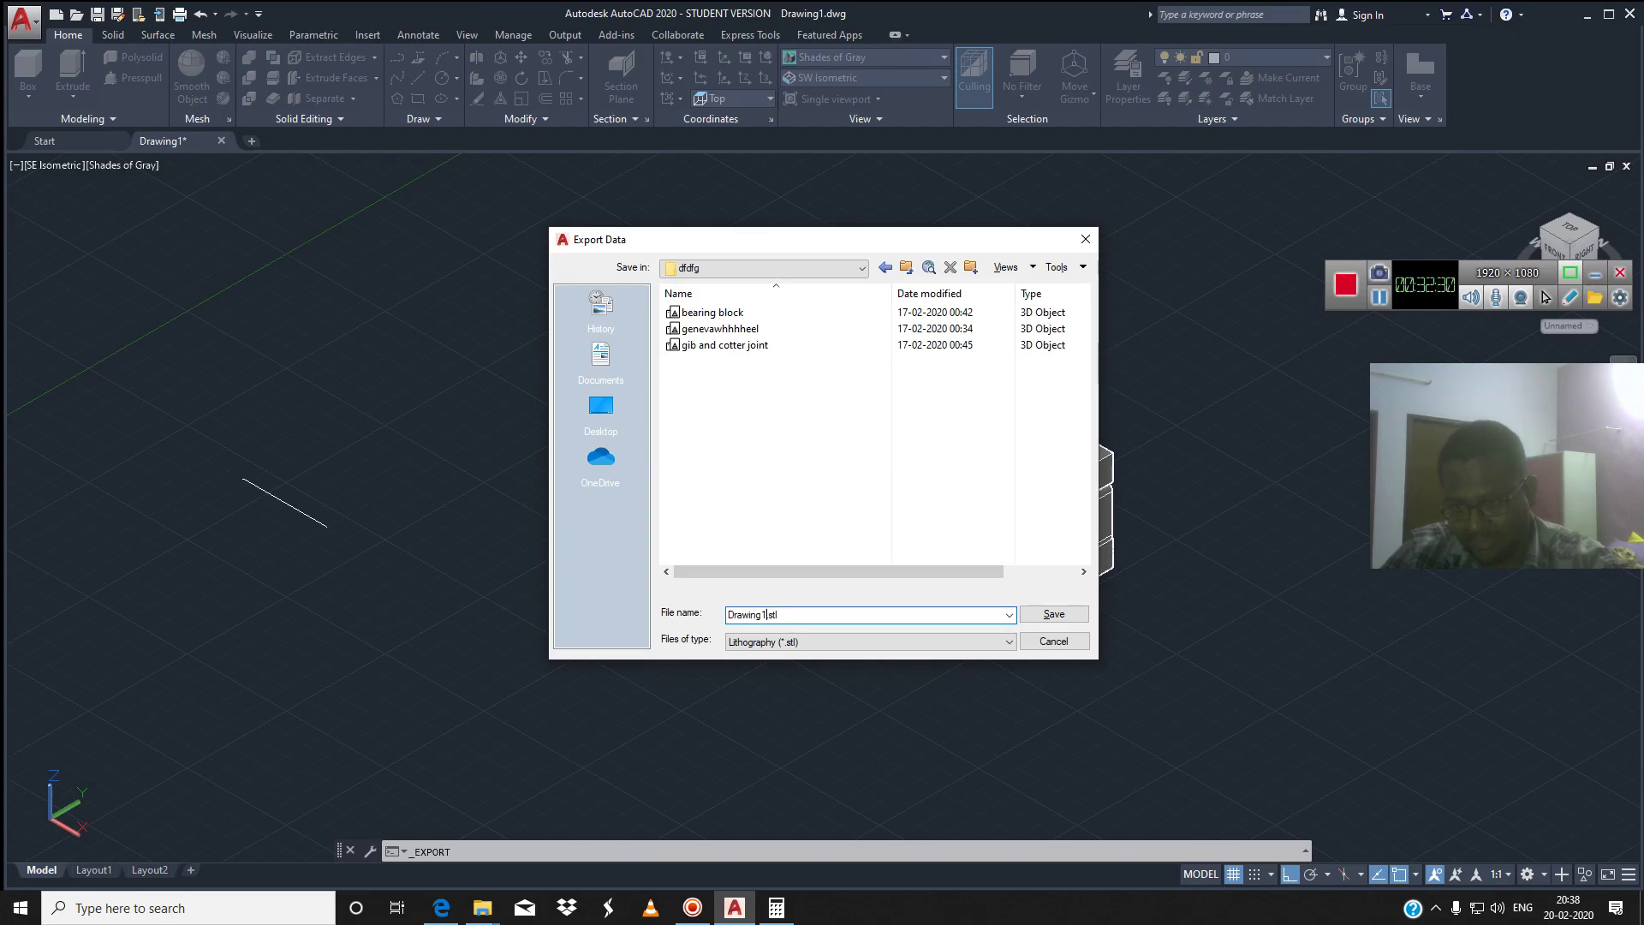
Name the file gibandcotterjoin.stl as Lithography (*.stl) and save
key(BackSpace)
key(BackSpace)
key(BackSpace)
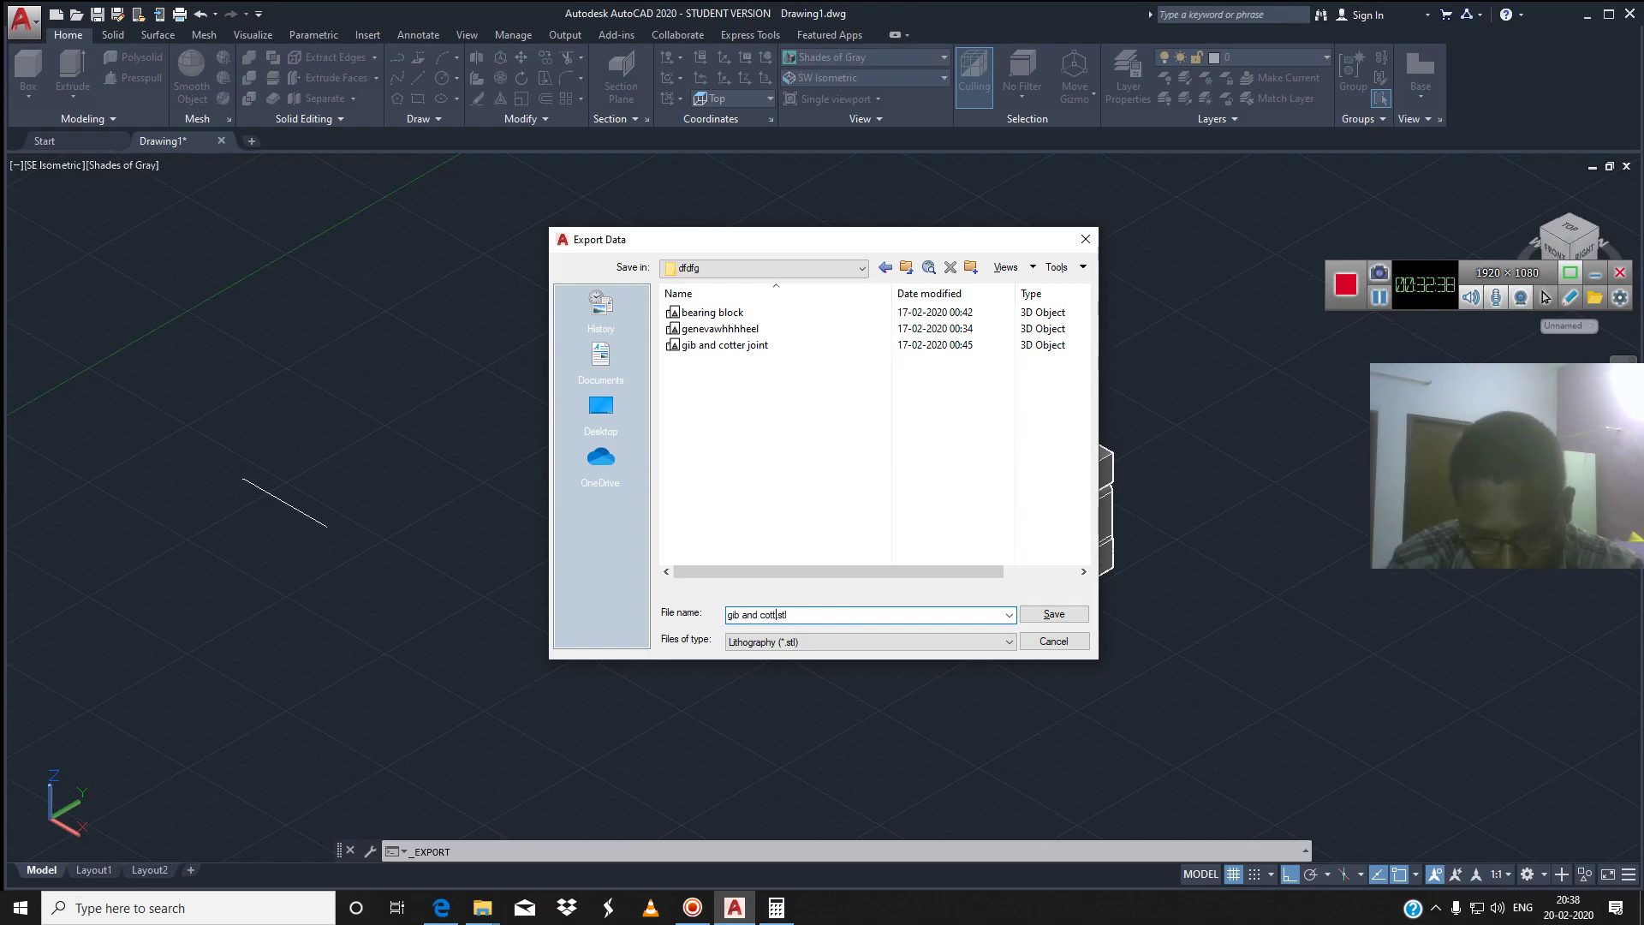
text(n)
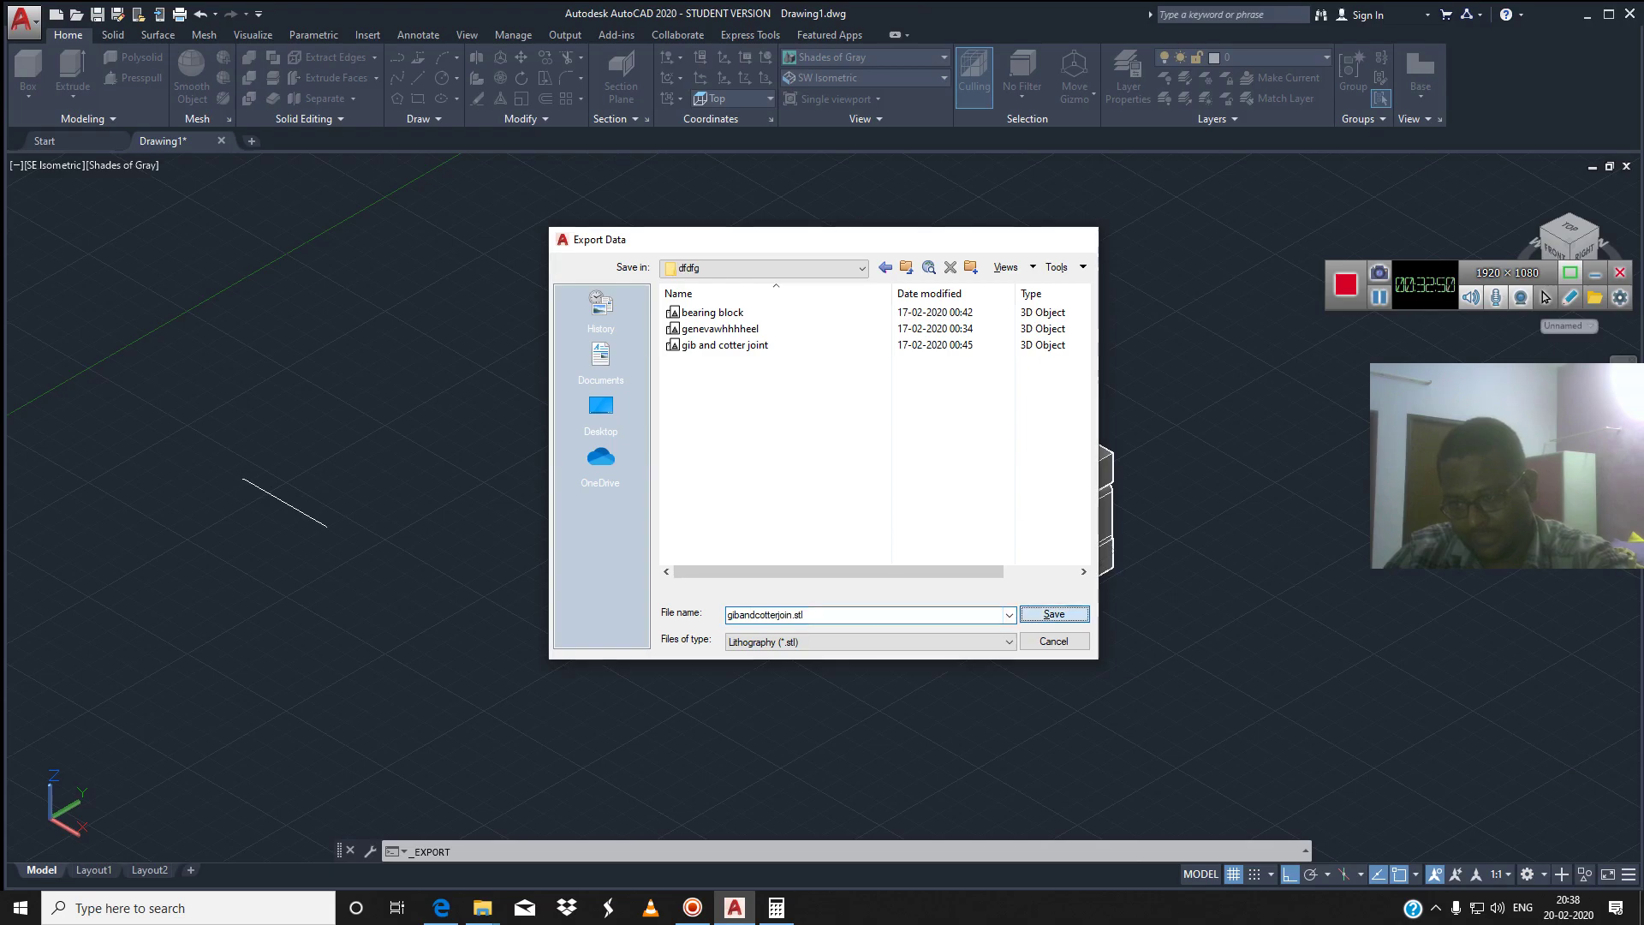
key(Return)
Pick all three joint solids to write the STL, then minimize AutoCAD
click(1040, 568)
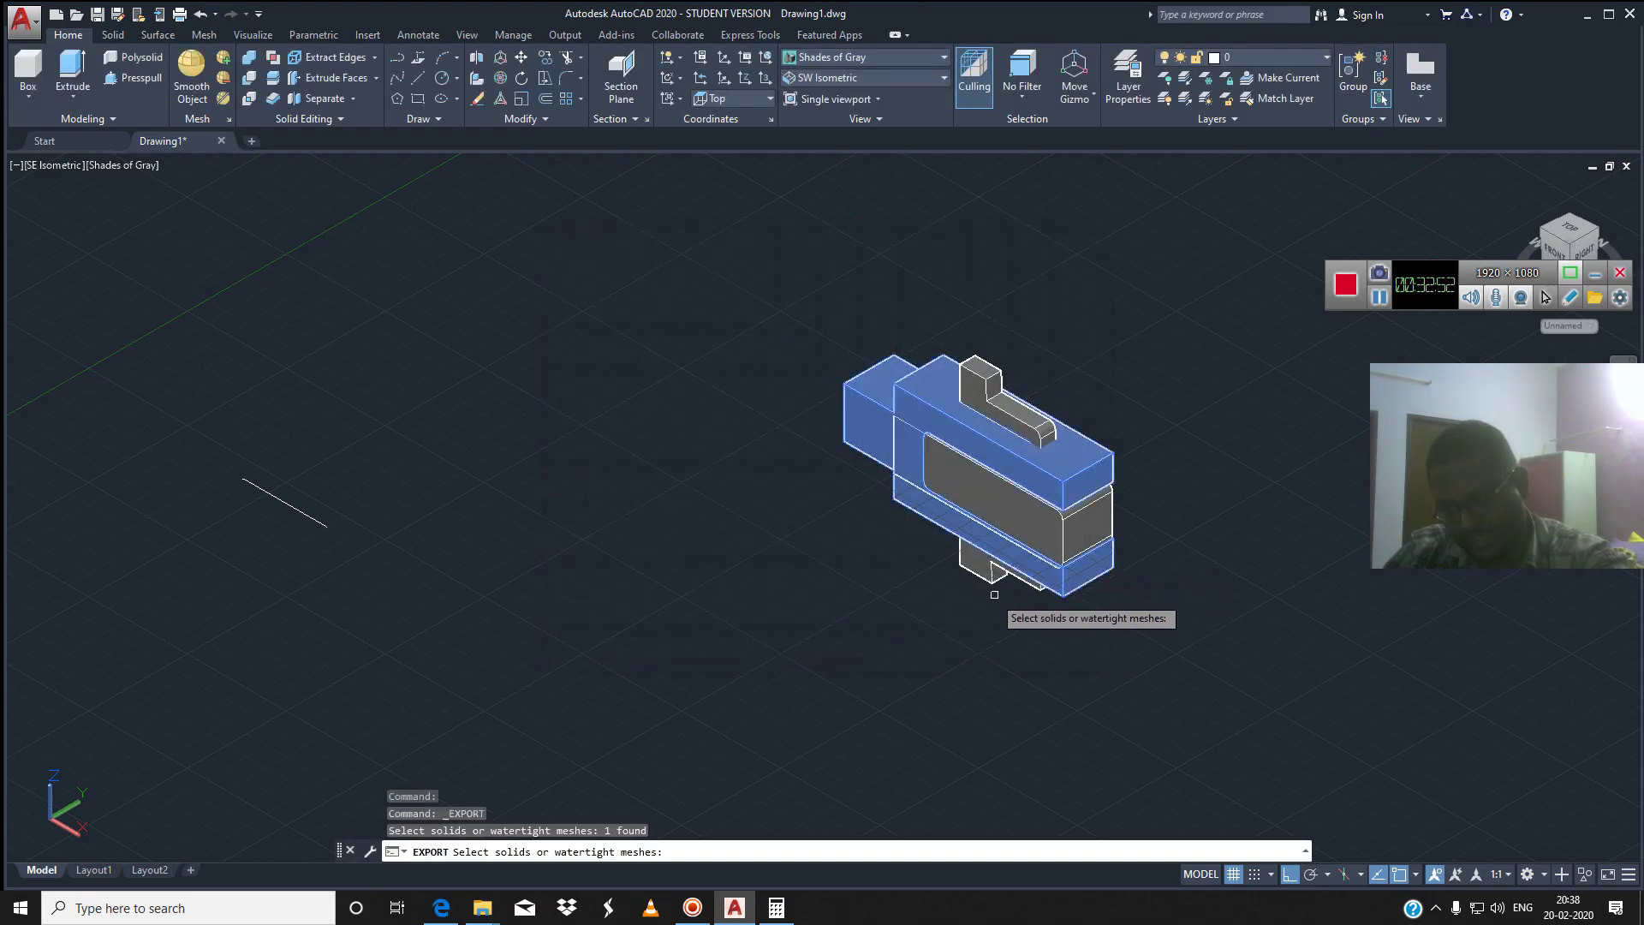
click(989, 569)
click(1019, 530)
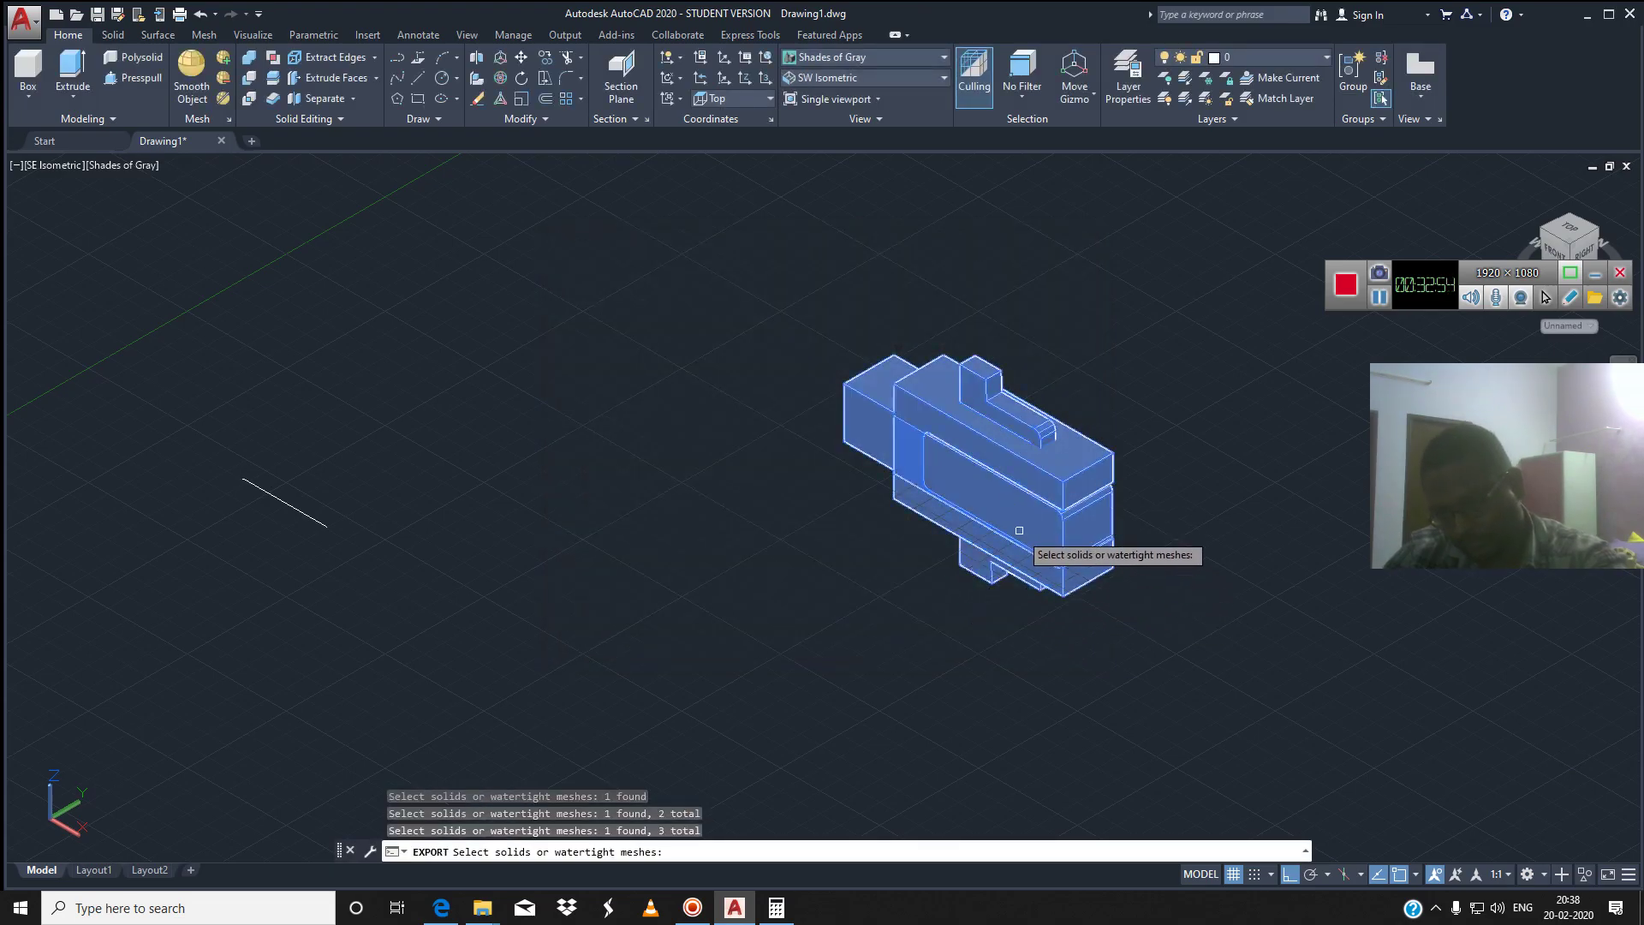
key(Return)
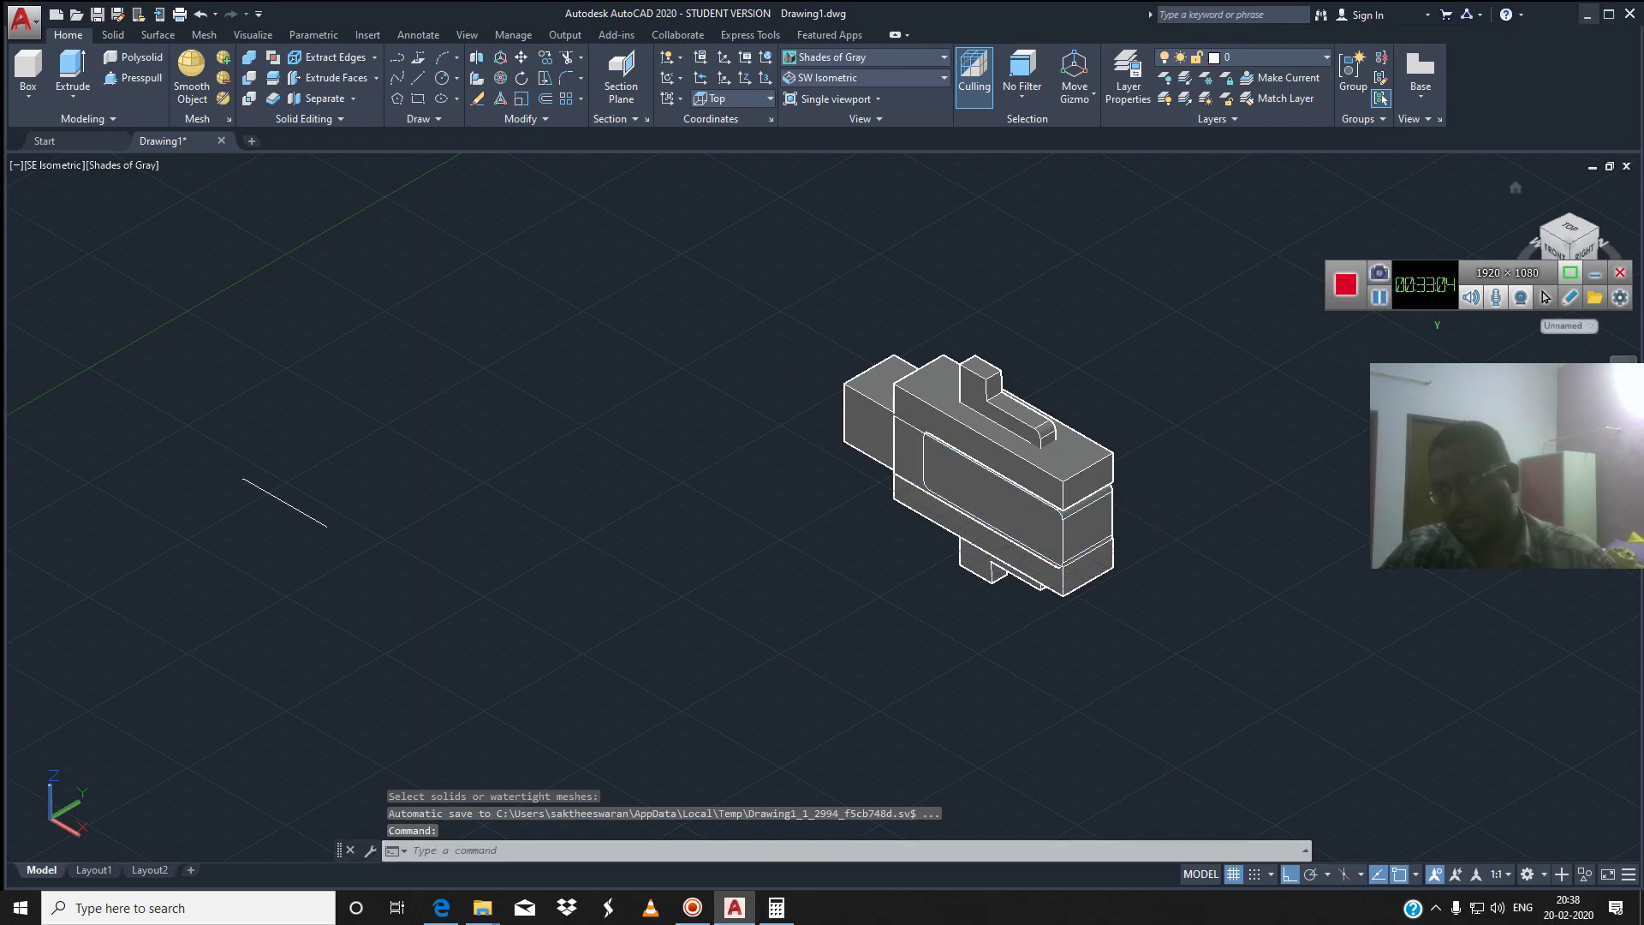
key(super+d)
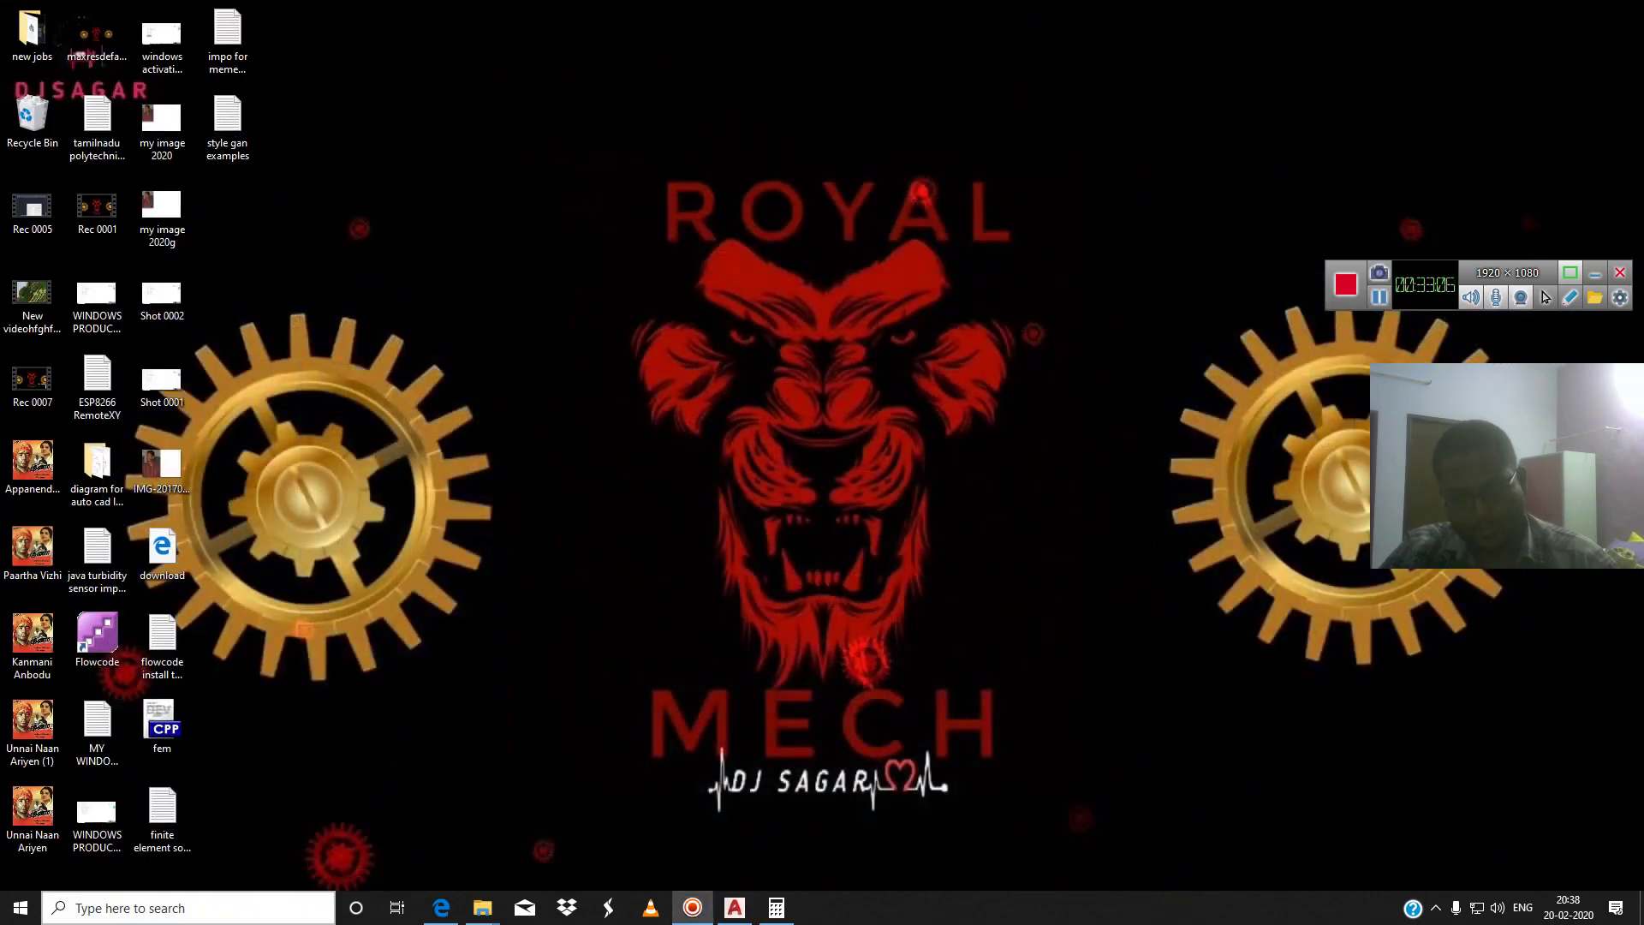
Search Windows for "mesh" and launch MeshLab
key(super+s)
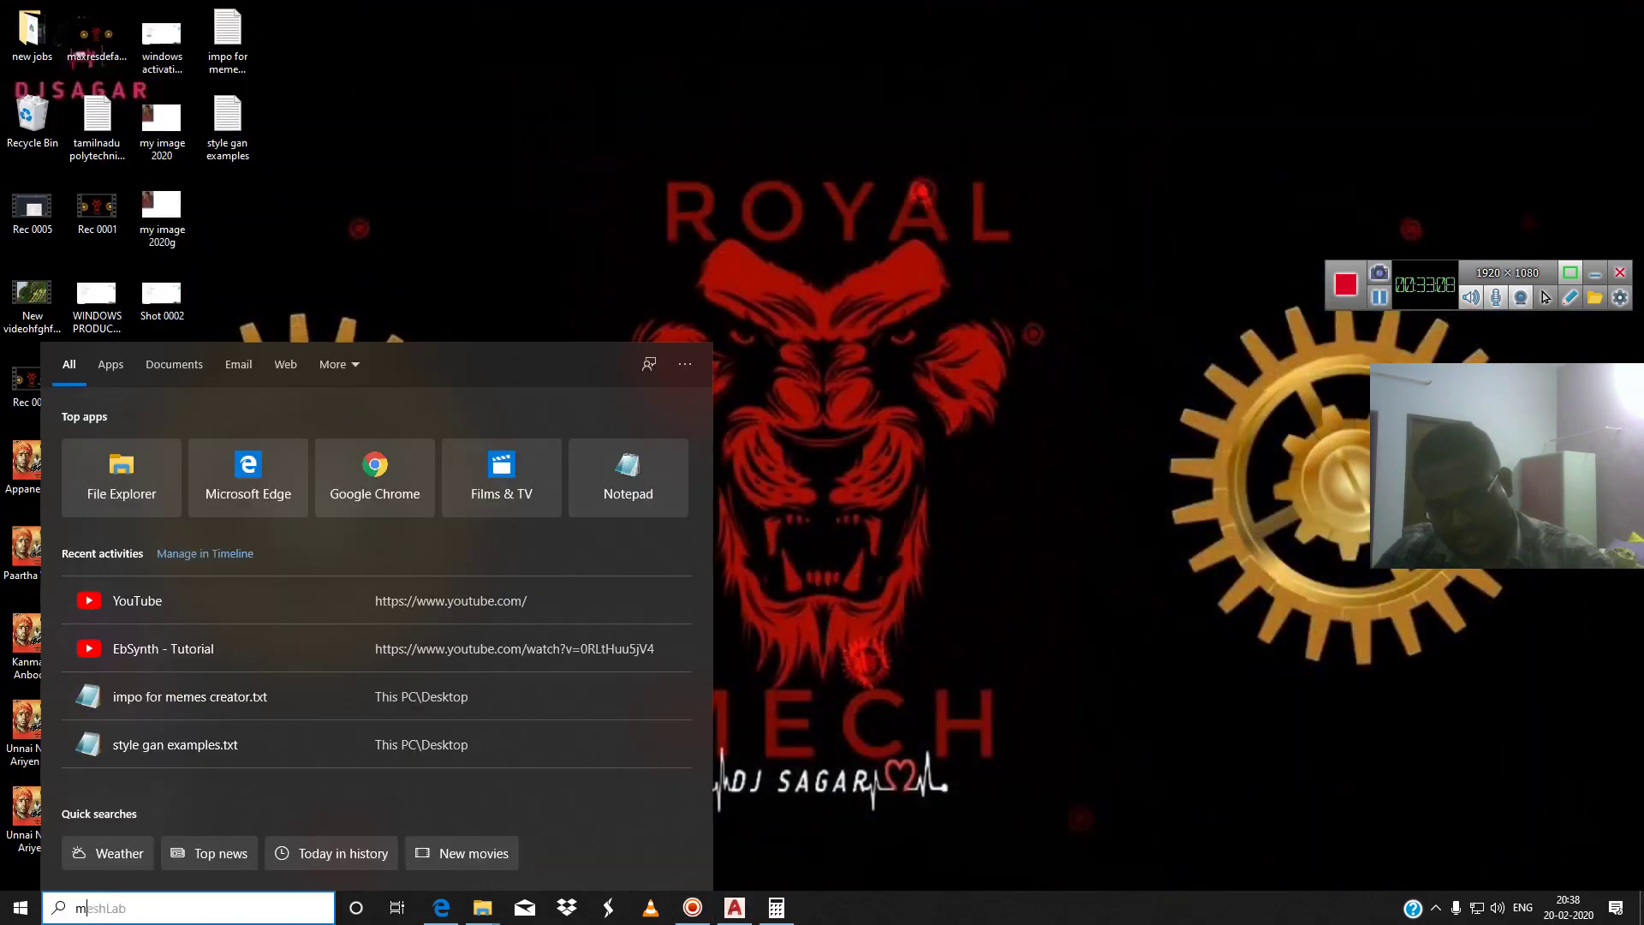
text(esh)
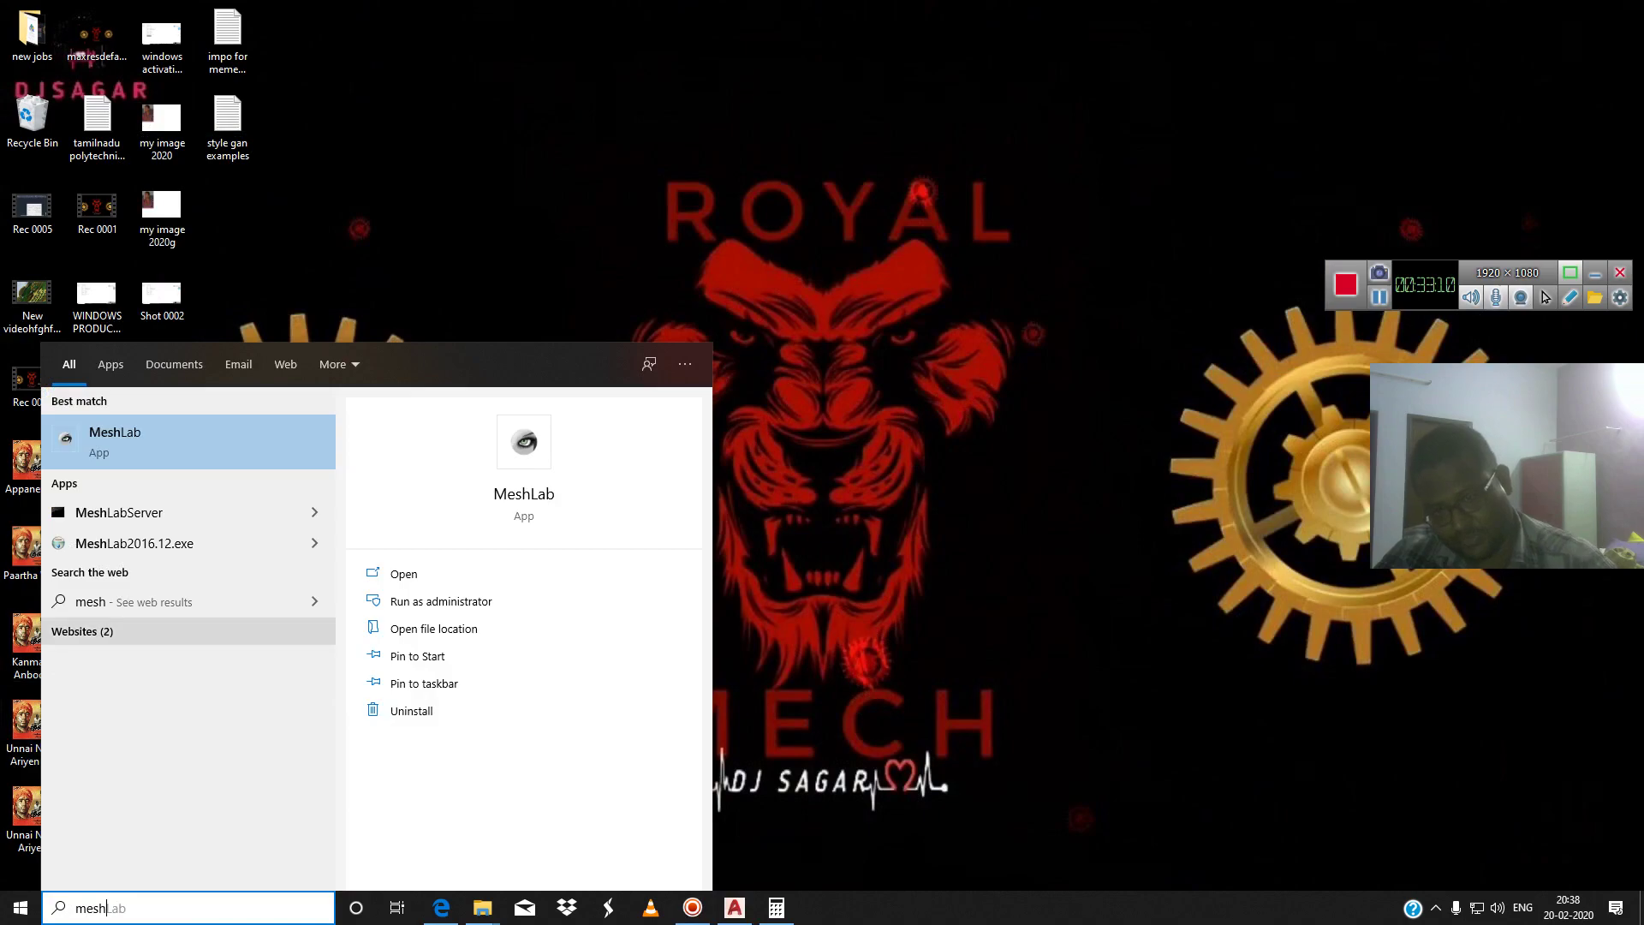
key(Return)
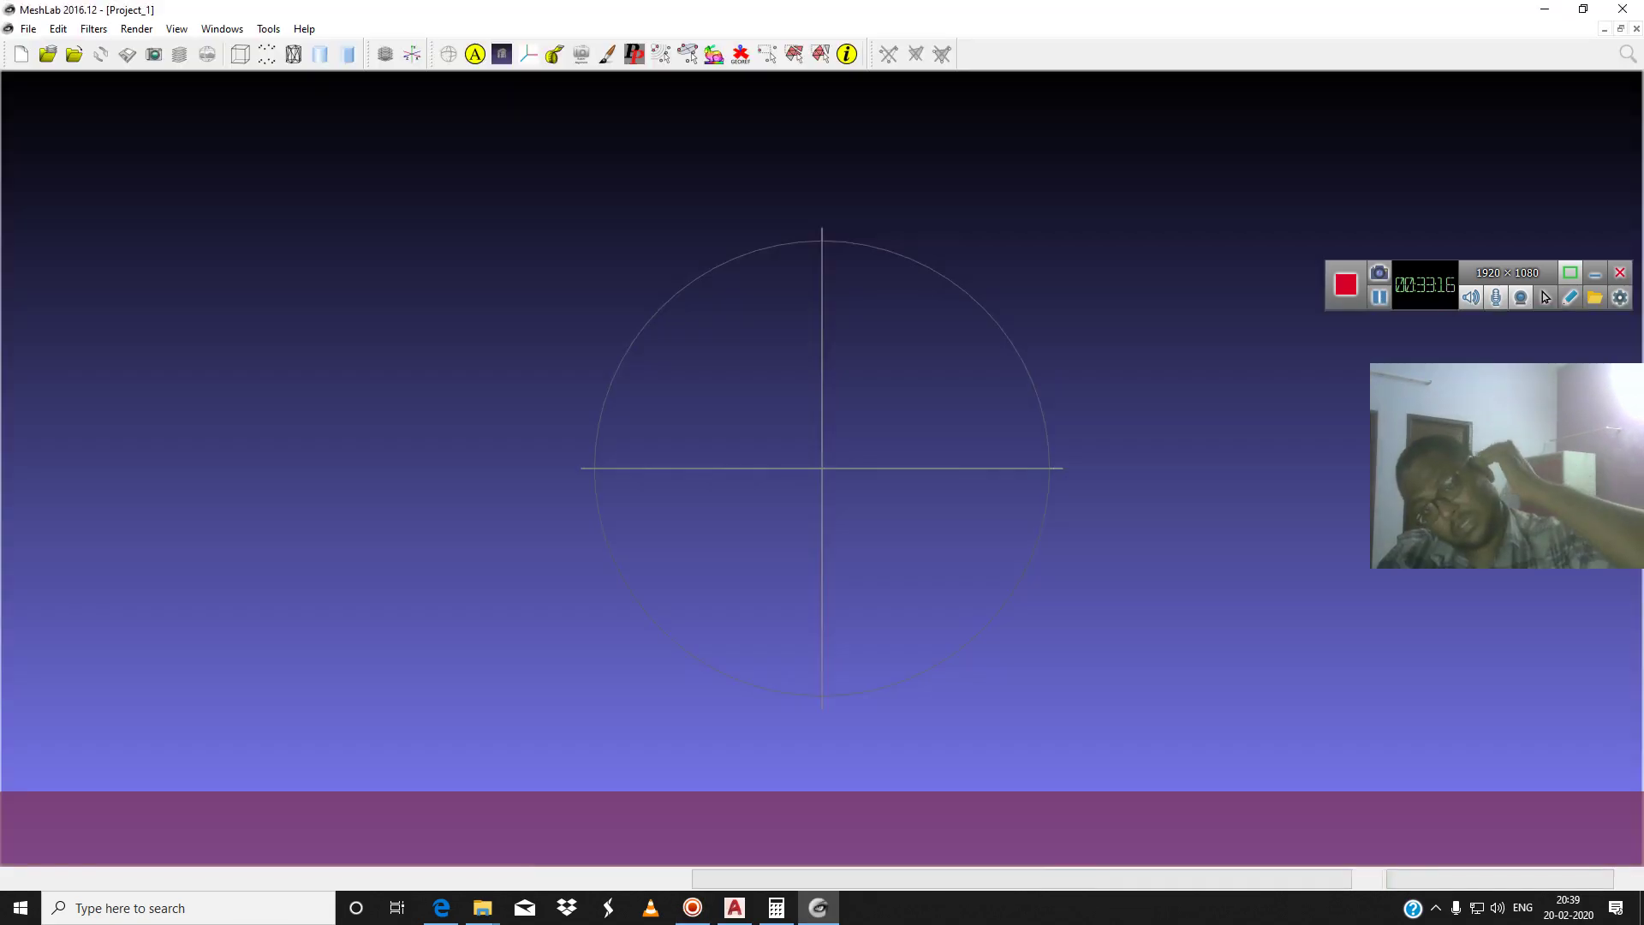
Import 'gib and cotter joint' STL from Documents\dfdfg and accept Post-Open Processing
click(28, 29)
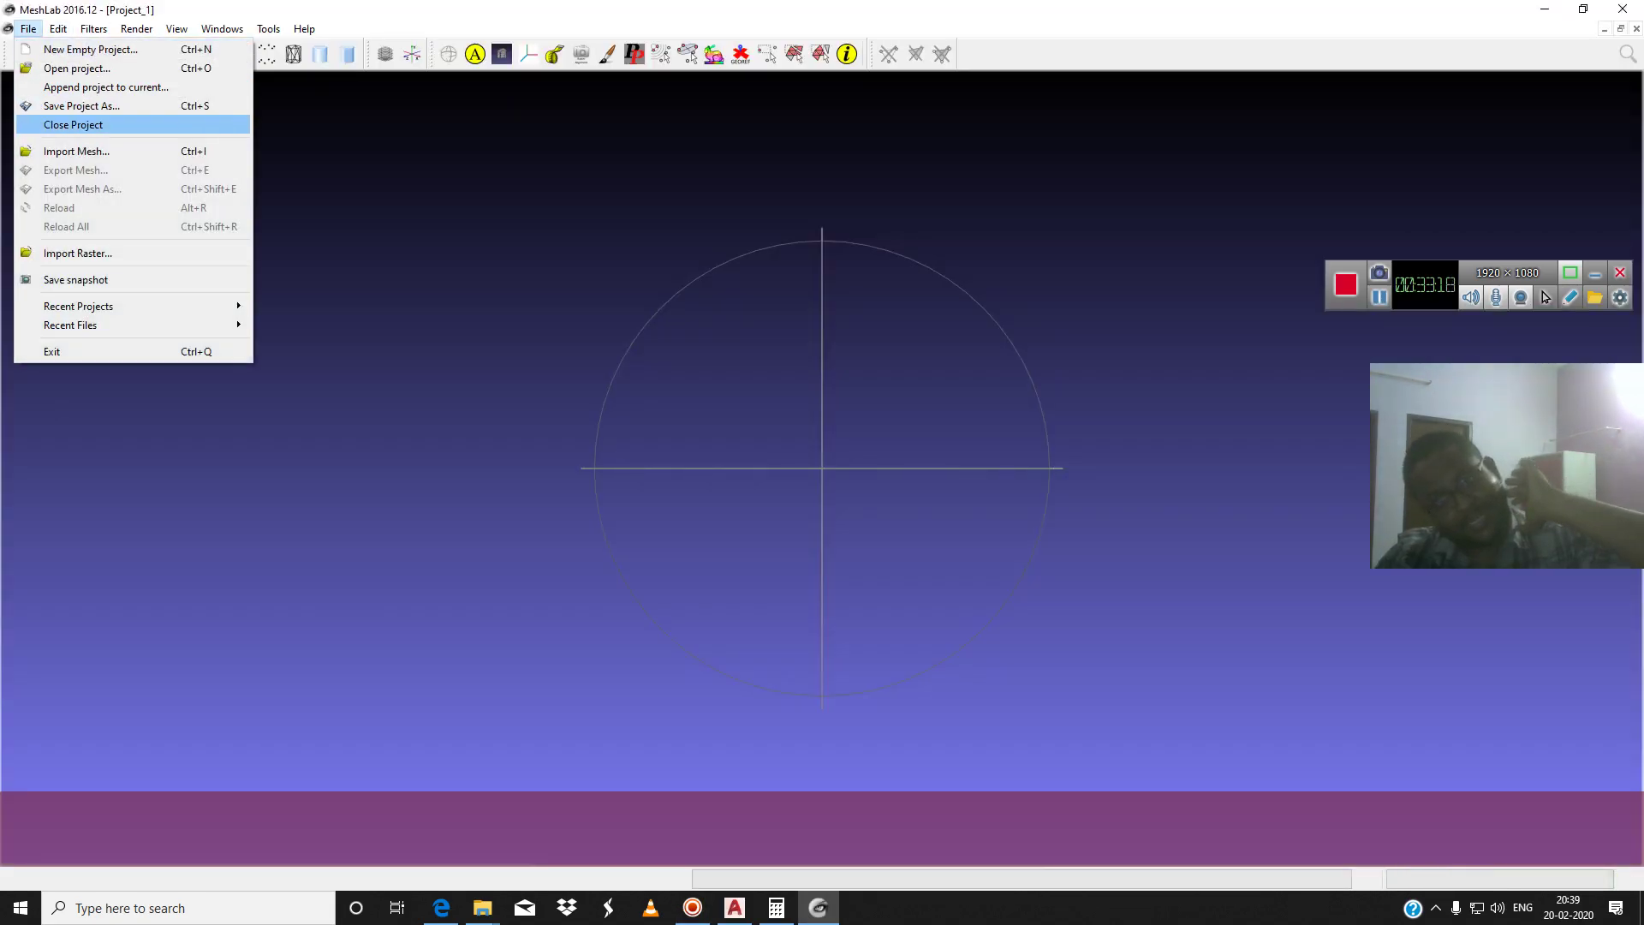
key(ctrl+i)
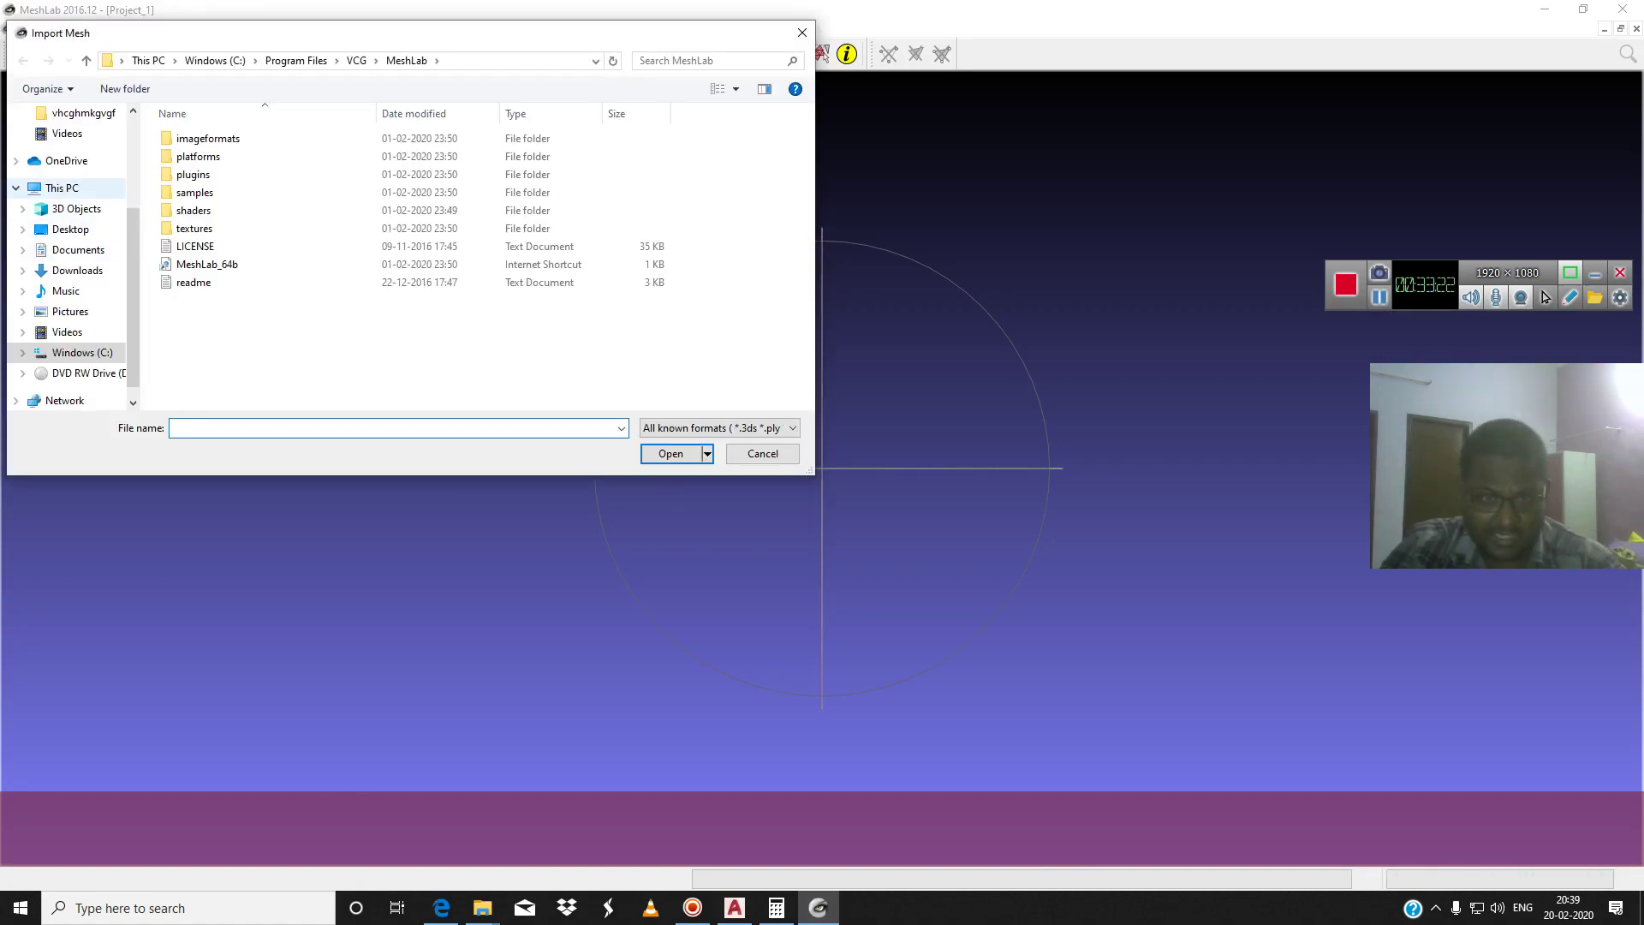
click(78, 249)
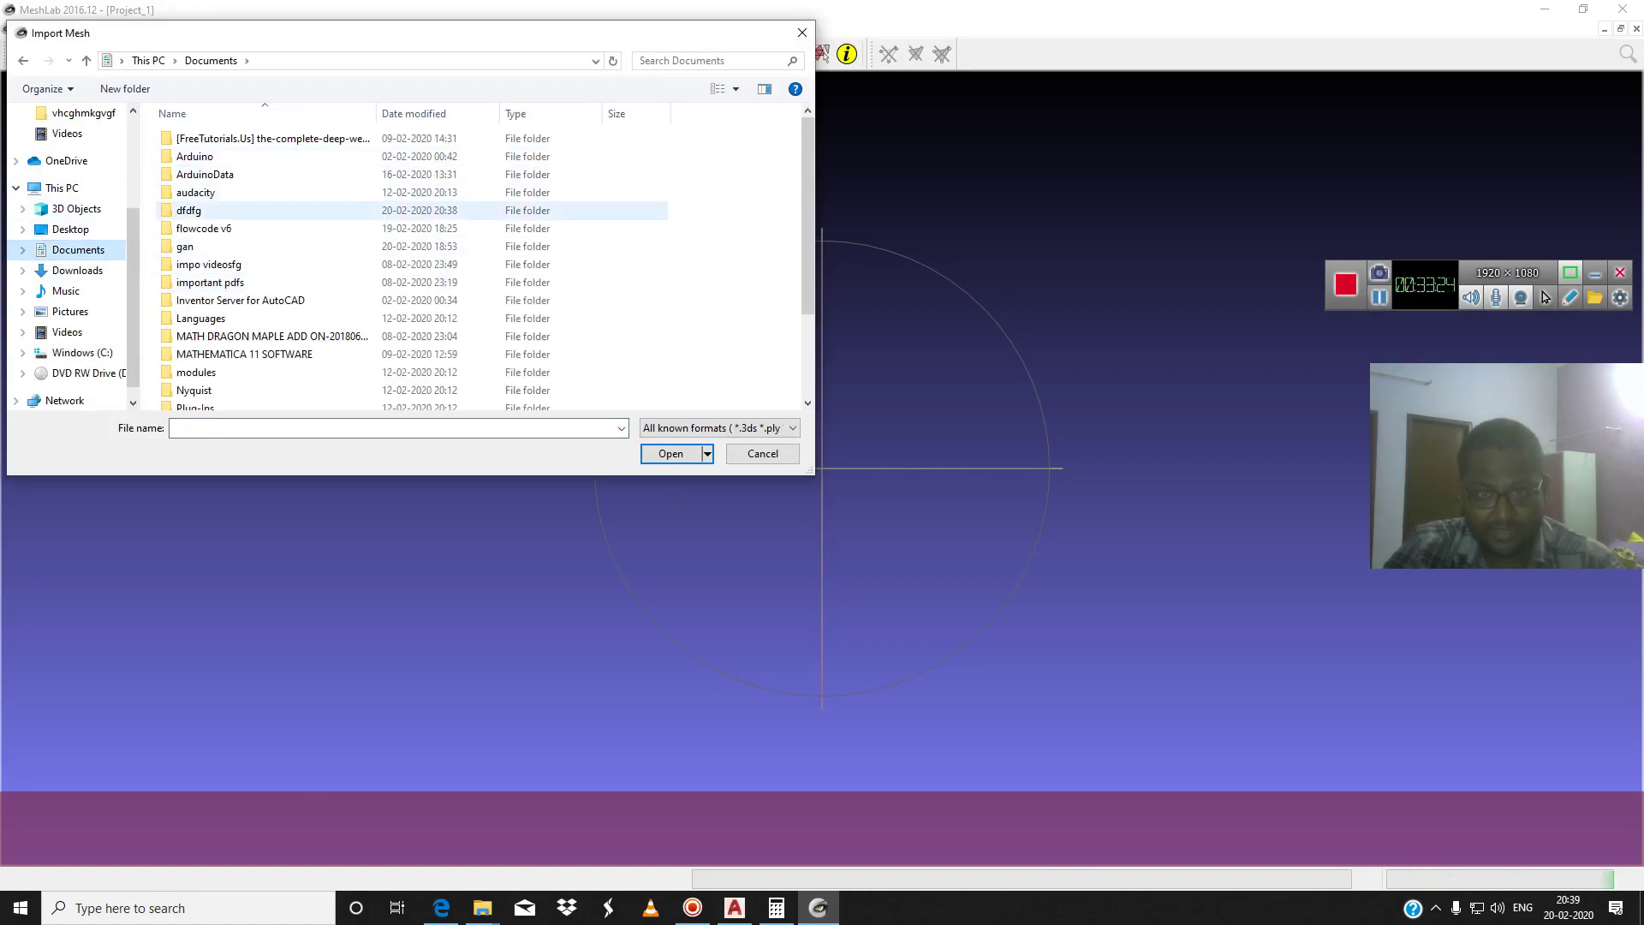
double_click(188, 210)
click(214, 192)
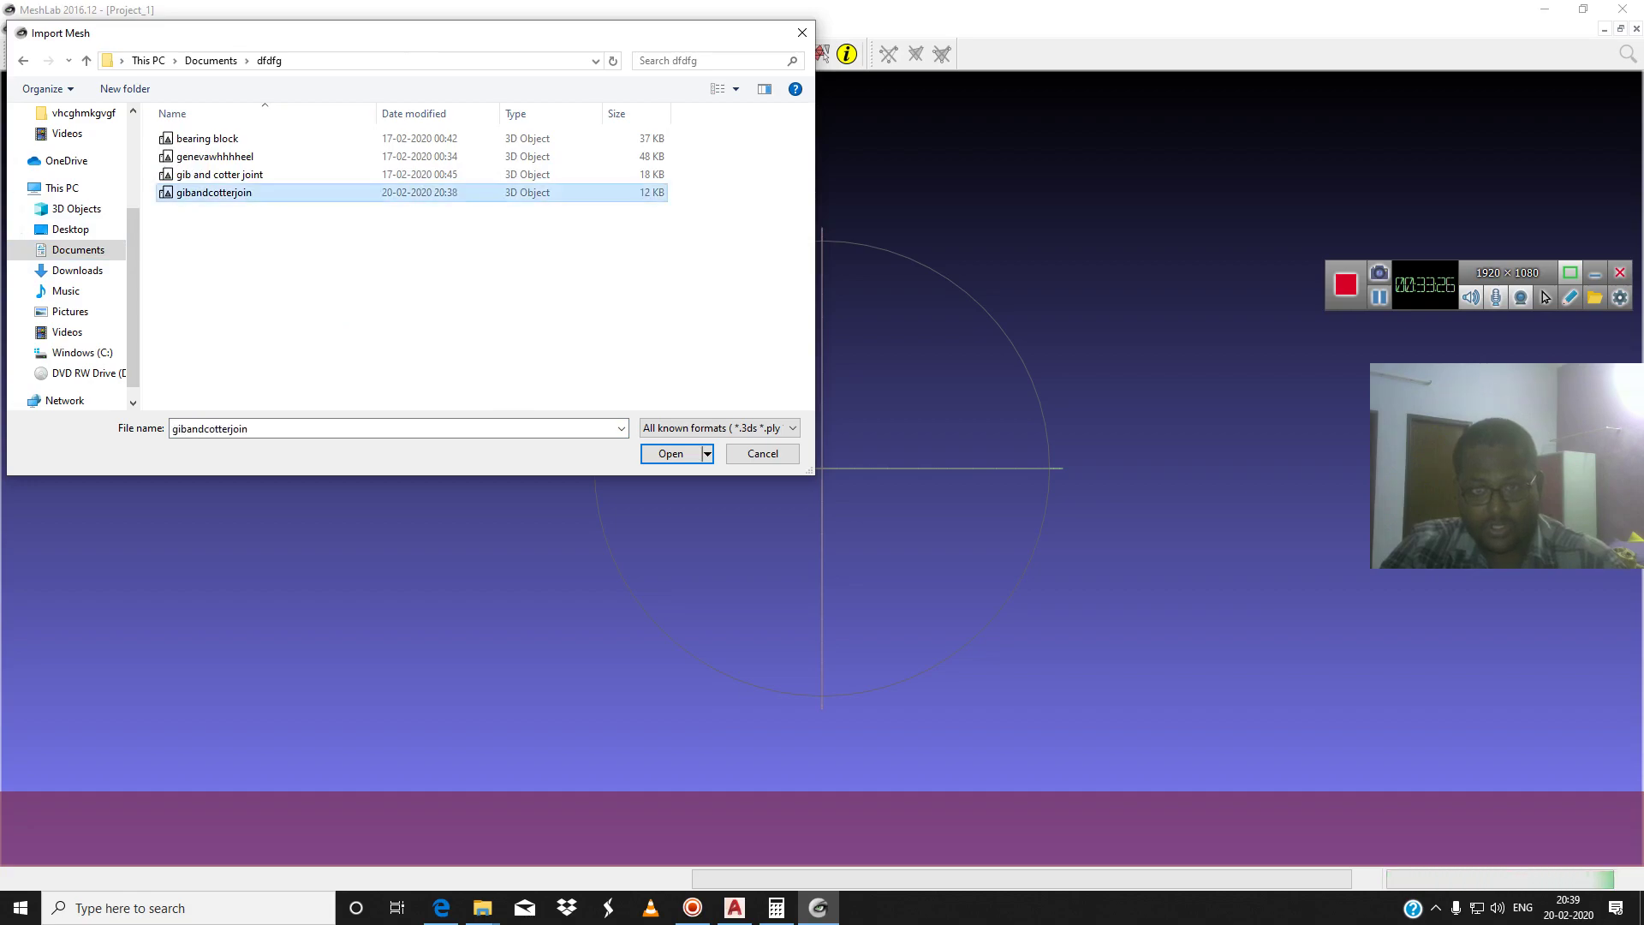
click(219, 174)
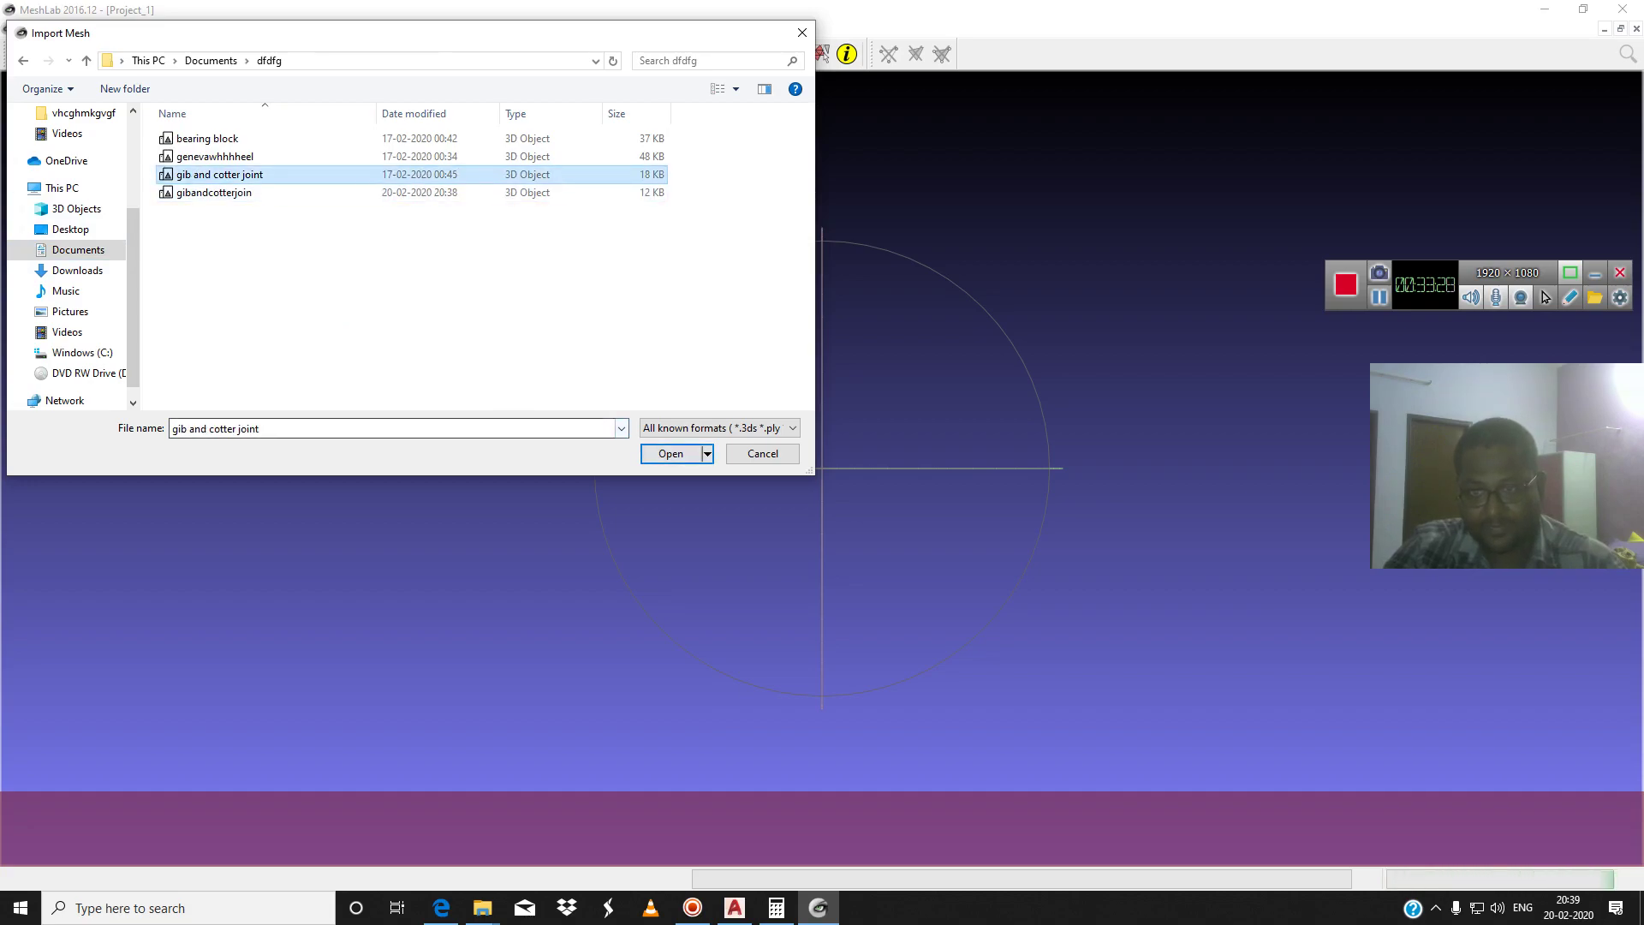
key(Return)
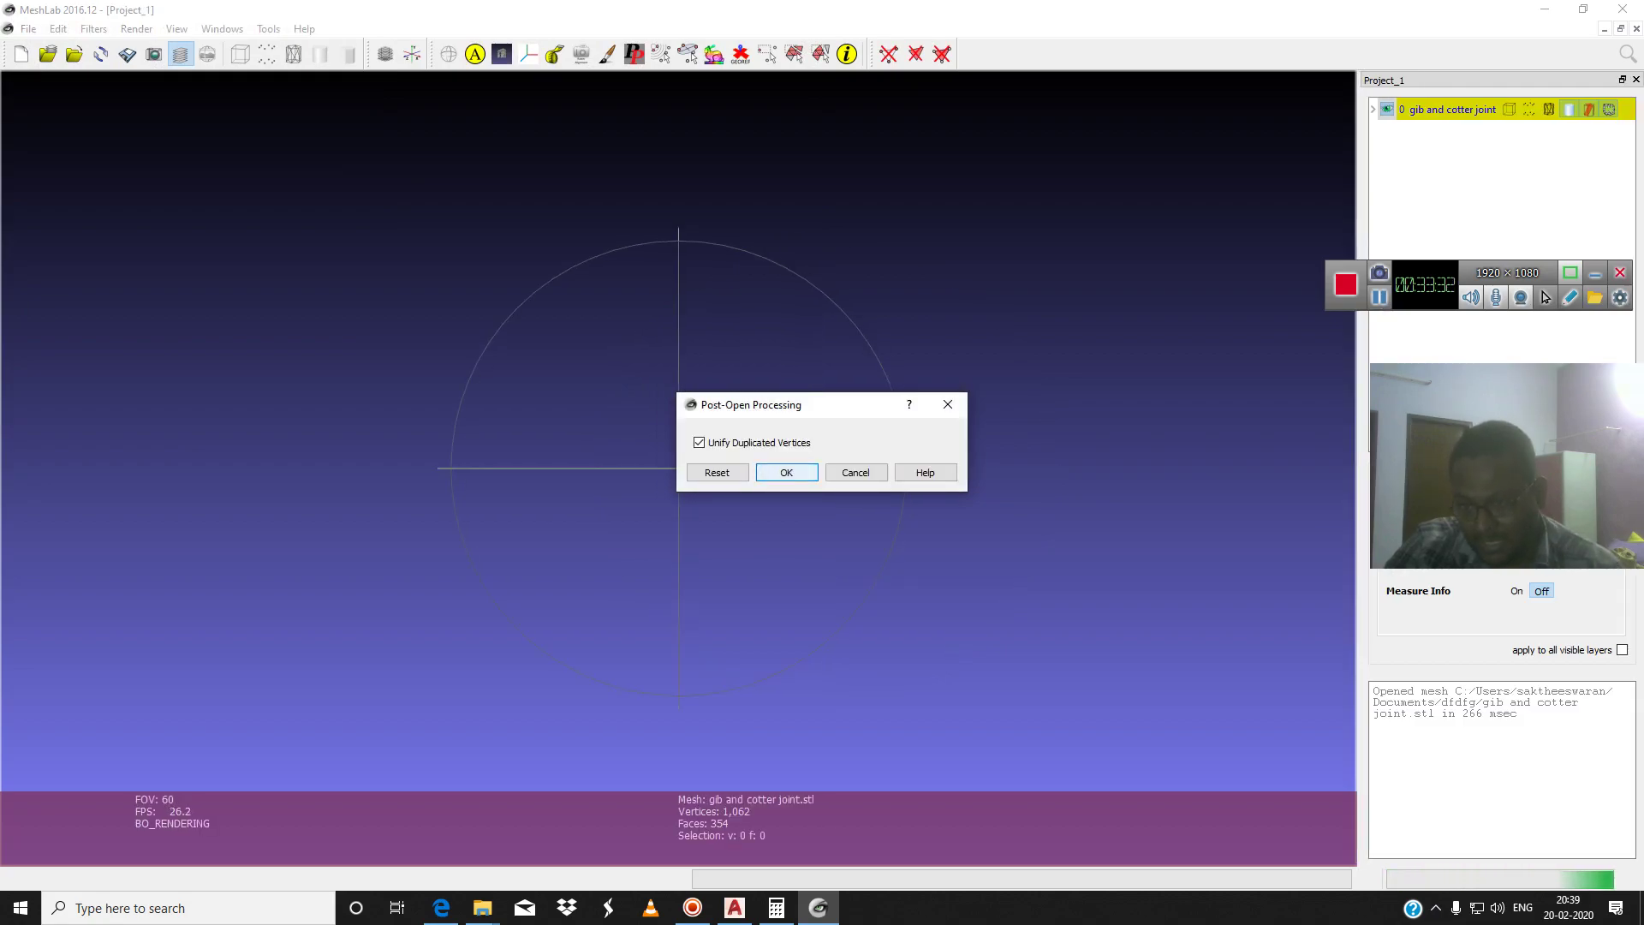
key(Return)
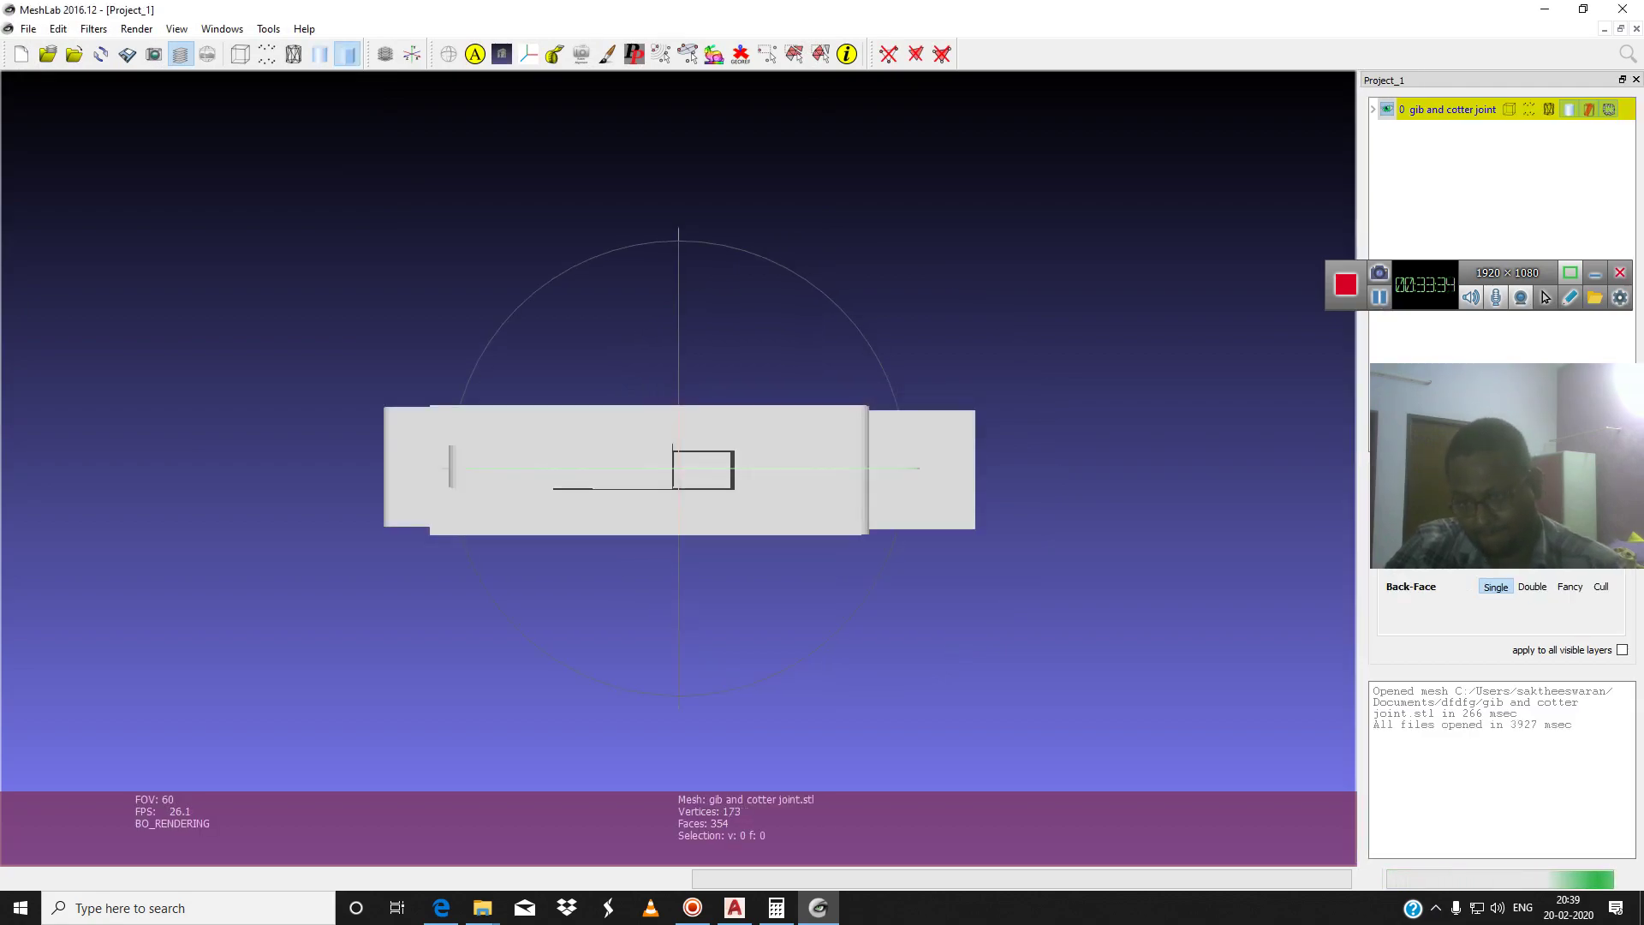
Orbit the joint to an isometric view and render it with the dimple shader
mouse_move(676, 471)
mouse_down()
mouse_move(634, 360)
mouse_move(650, 445)
mouse_move(702, 479)
mouse_move(582, 368)
mouse_move(616, 325)
mouse_up()
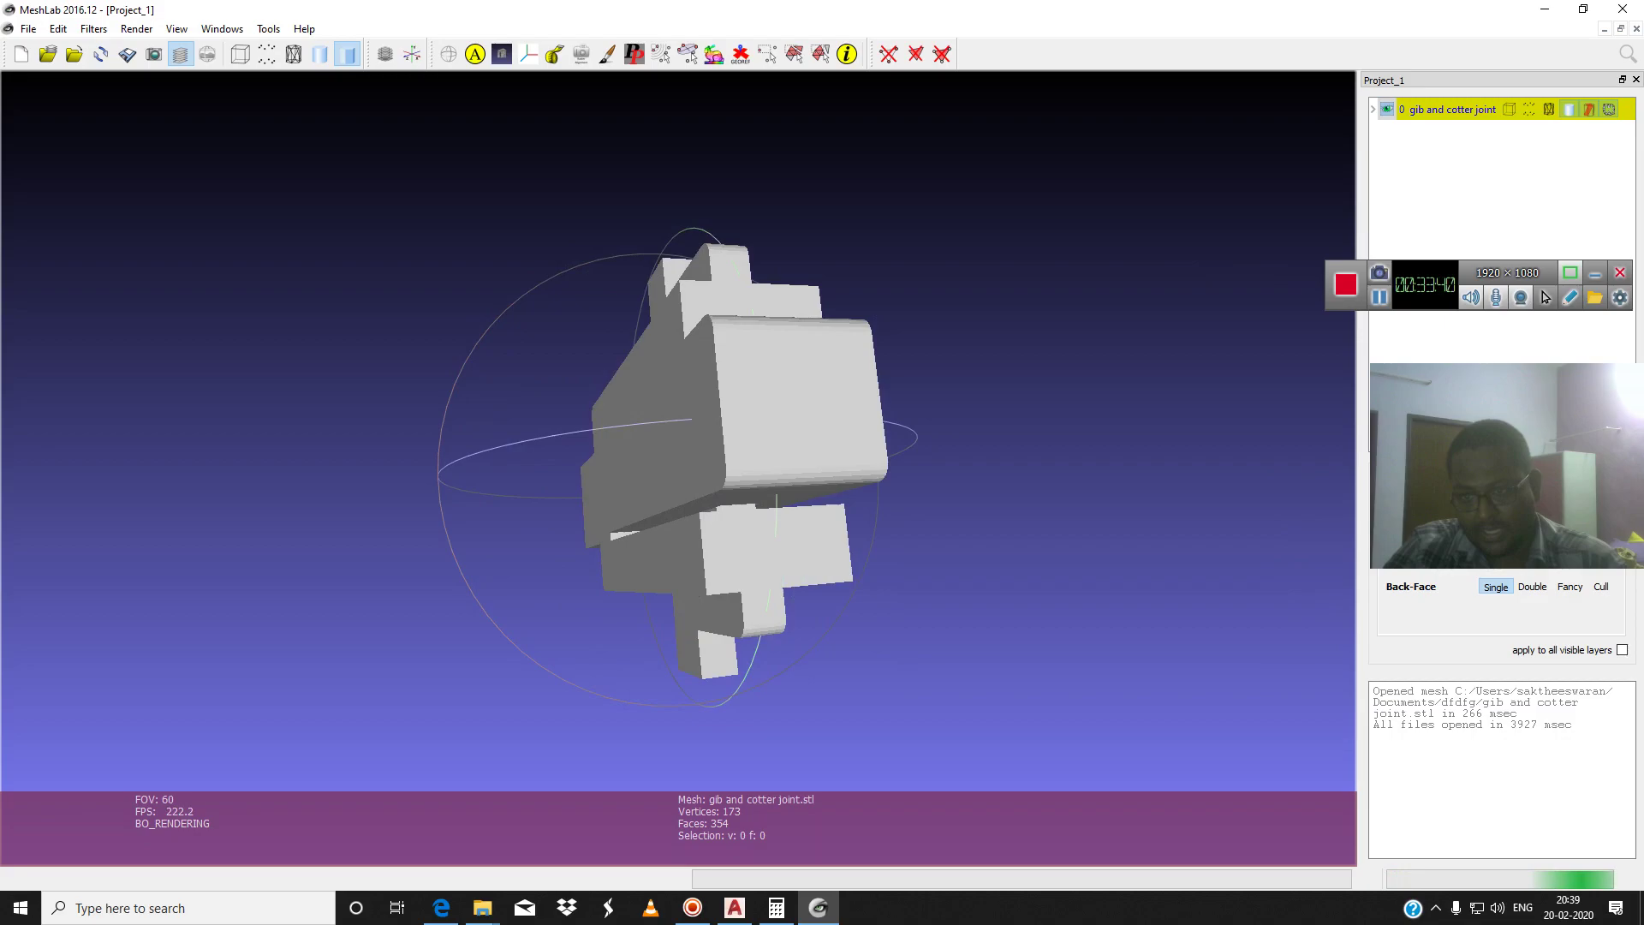
click(137, 29)
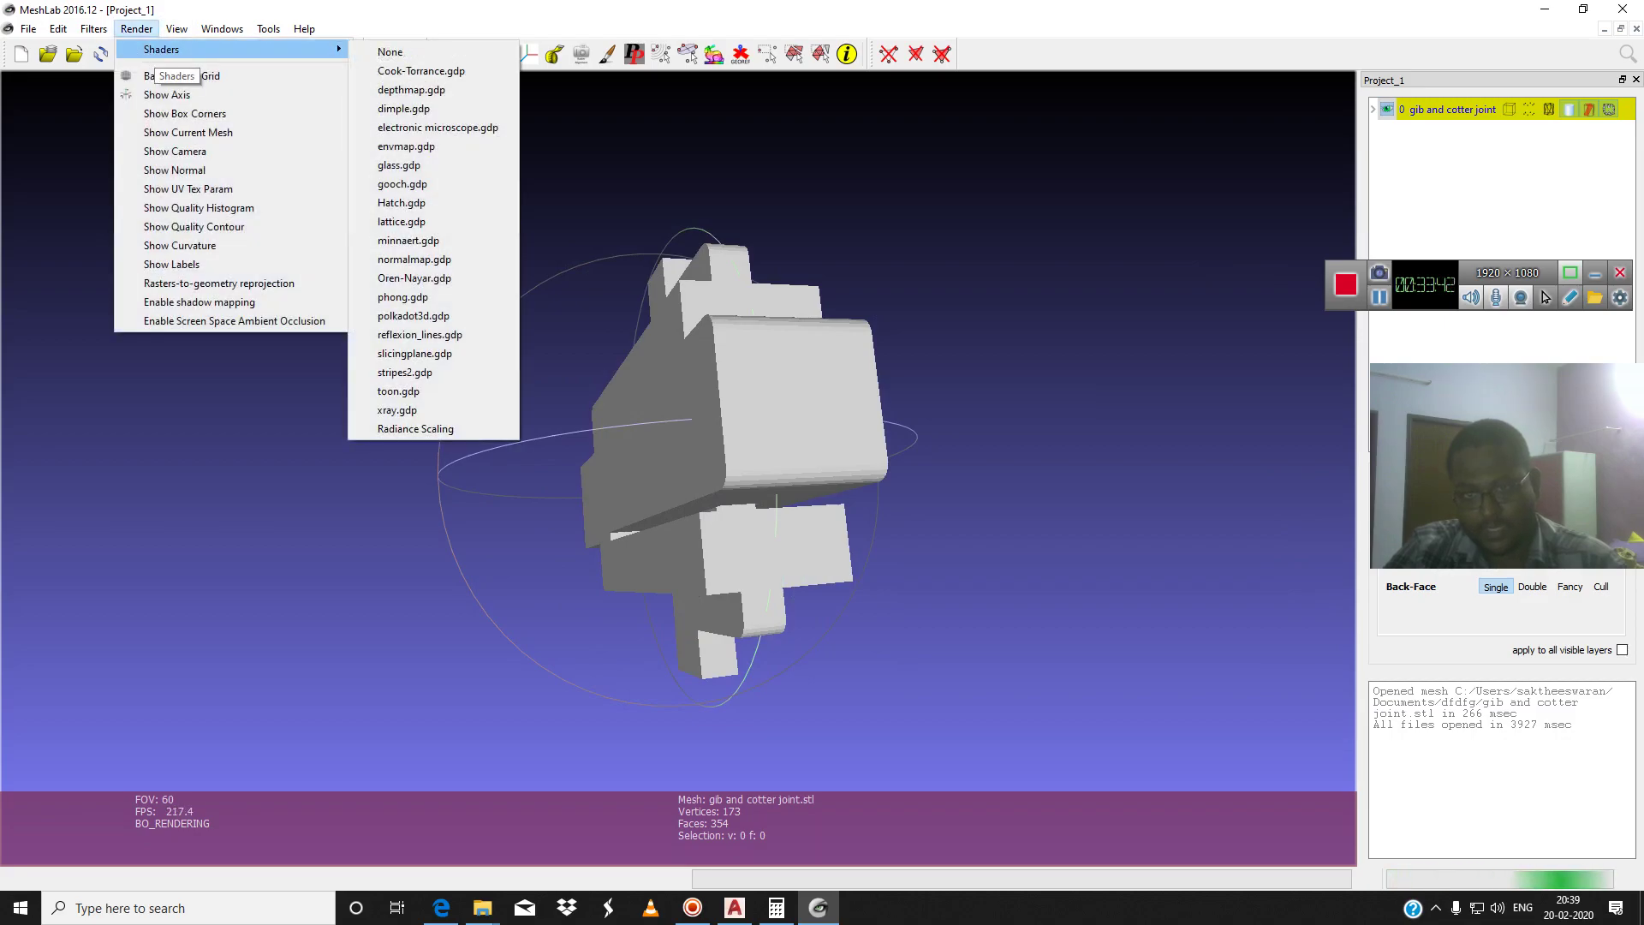
click(404, 109)
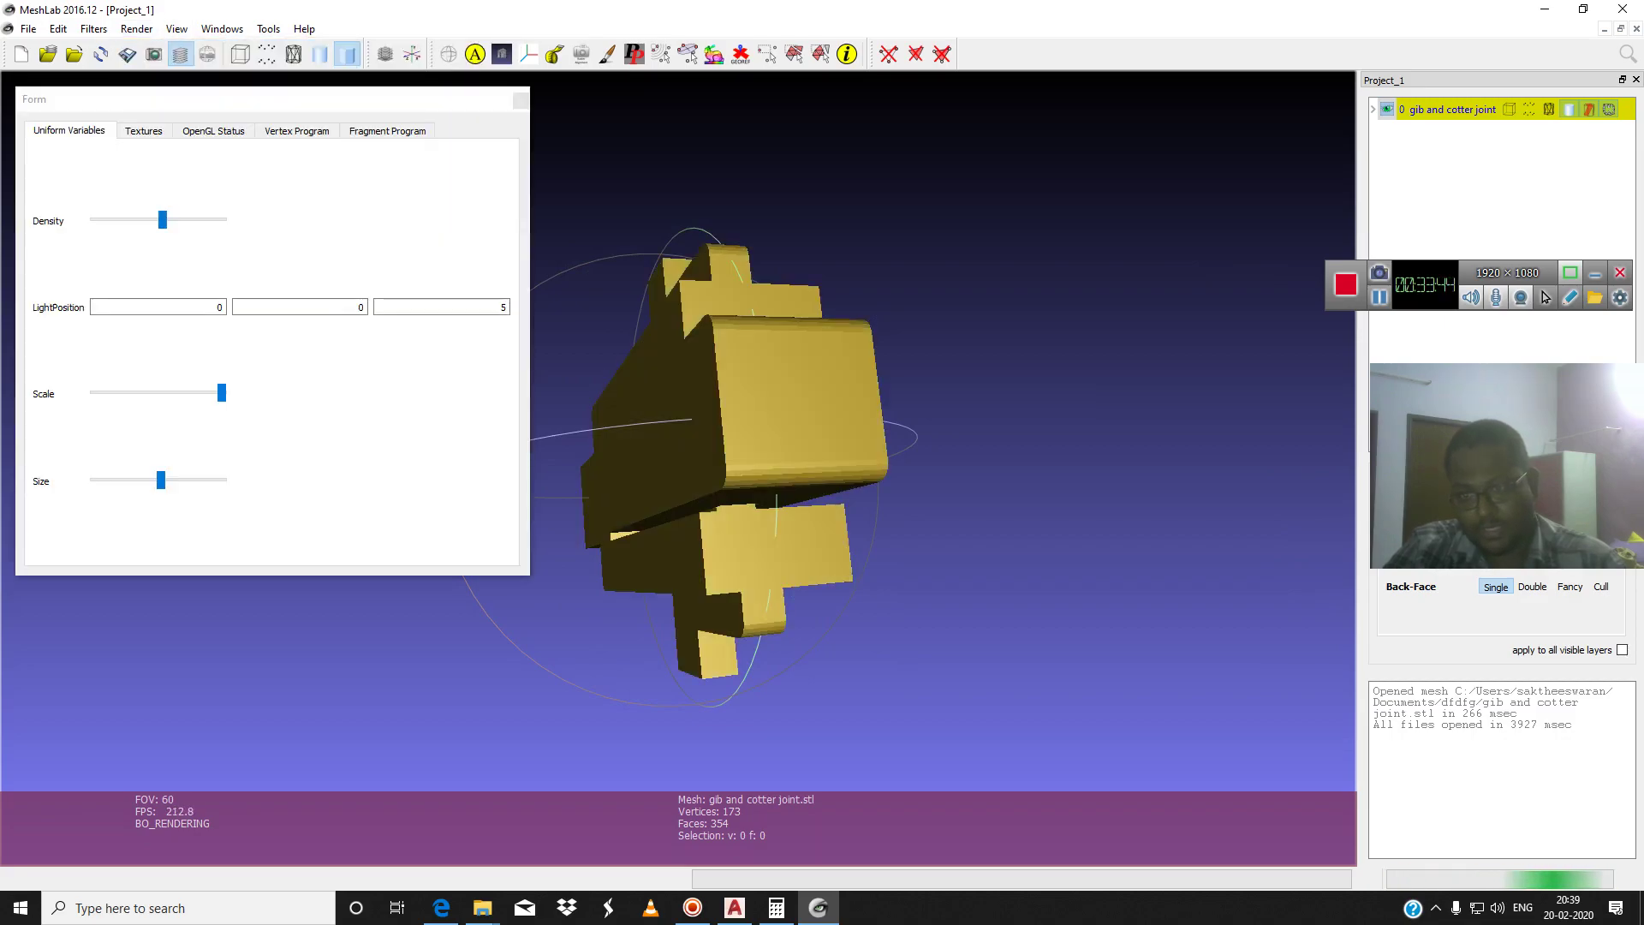
click(520, 101)
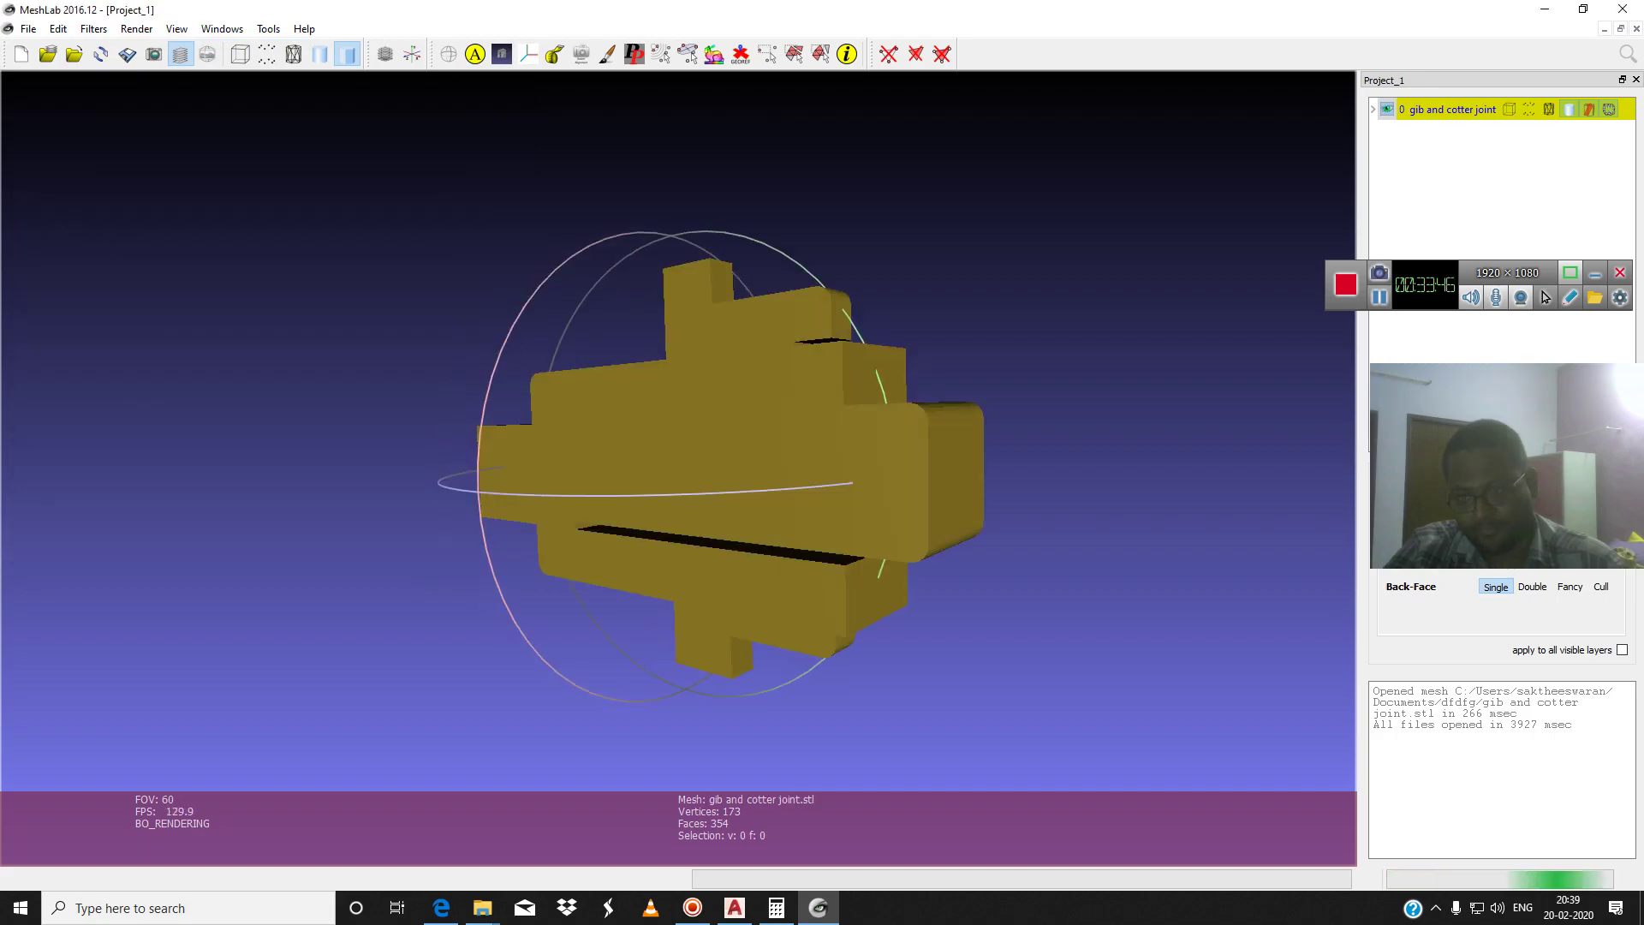
Tilt the joint to a face-on view and switch to the gooch shader
mouse_move(651, 428)
mouse_down()
mouse_move(612, 518)
mouse_move(727, 661)
mouse_up()
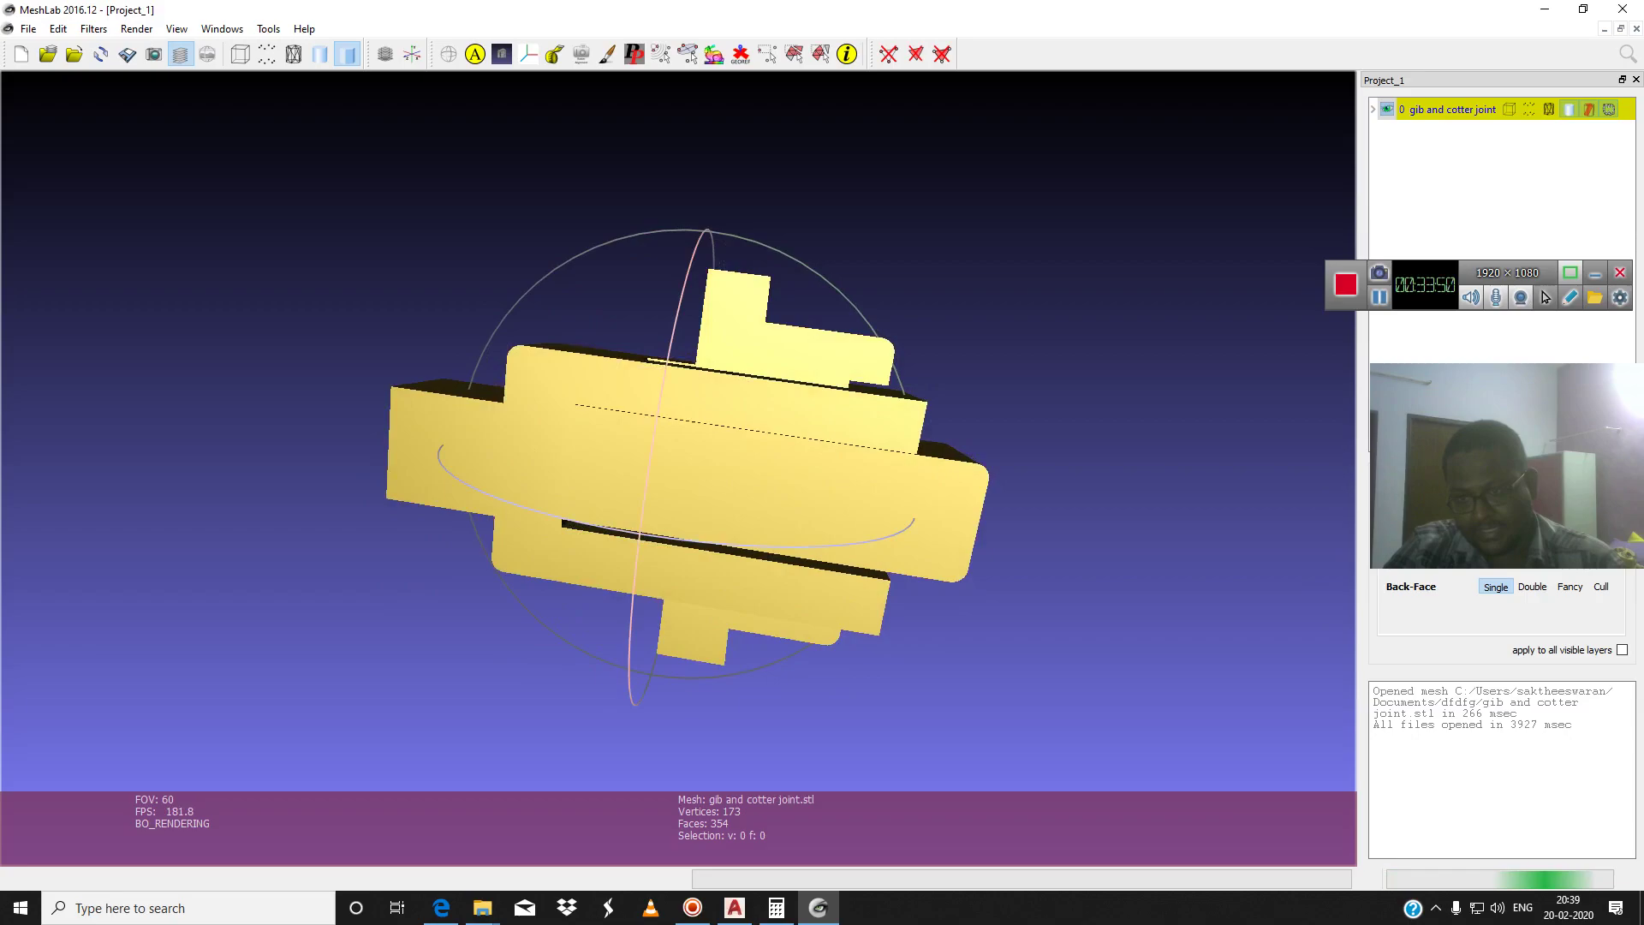
mouse_move(727, 661)
mouse_down()
mouse_move(651, 480)
mouse_move(676, 428)
mouse_up()
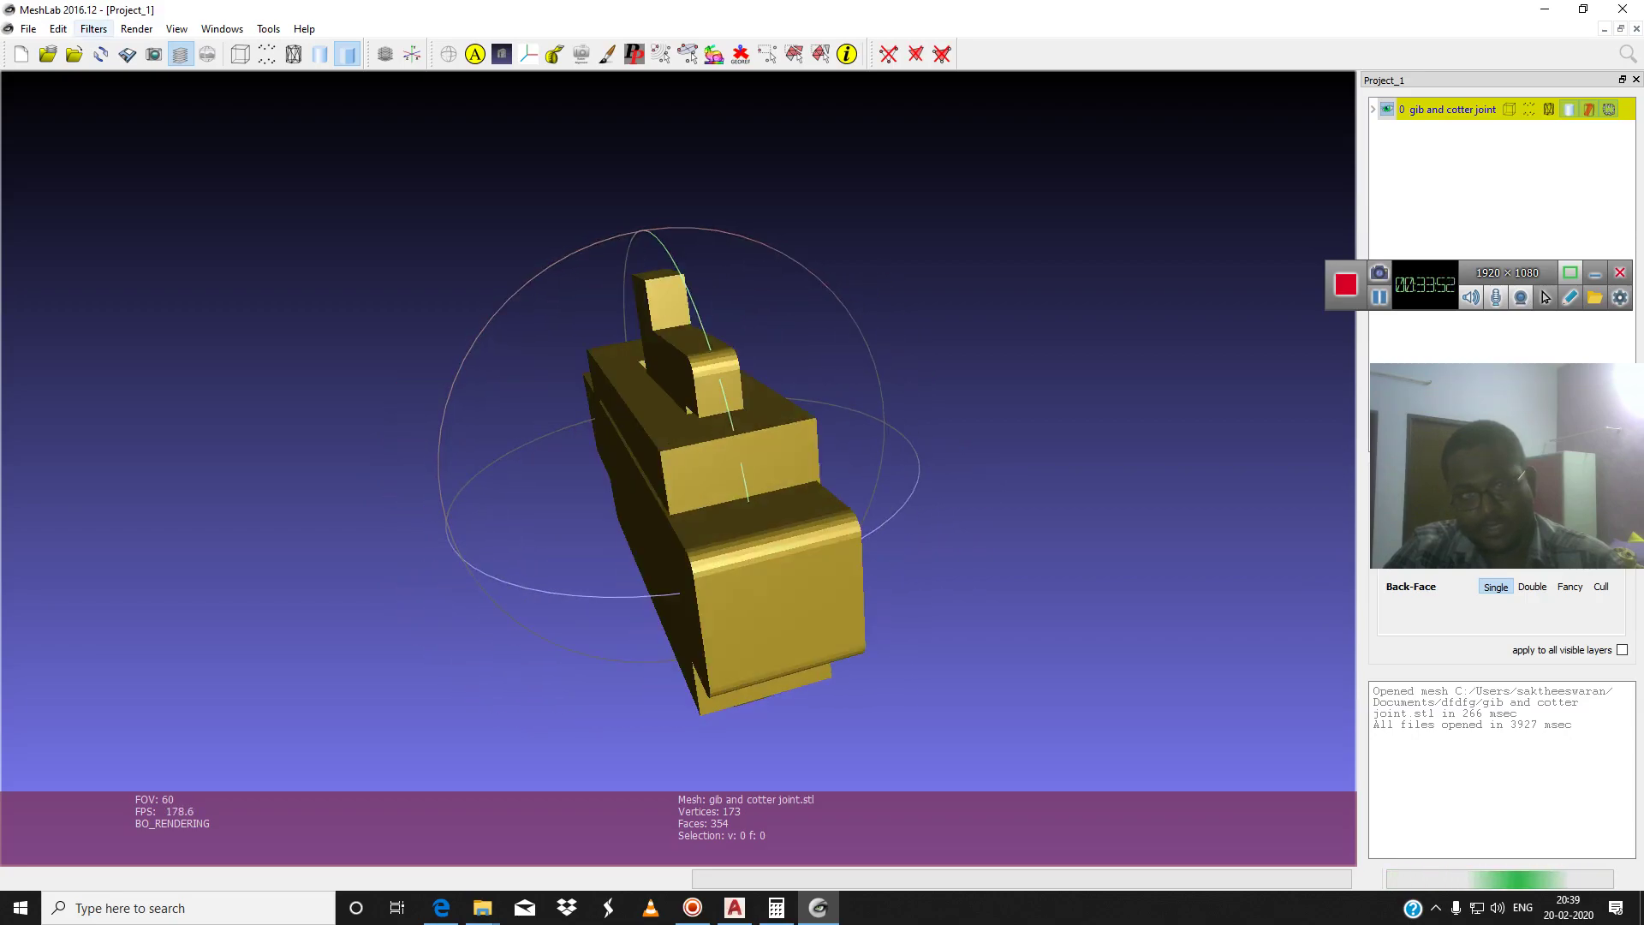
click(136, 28)
mouse_move(161, 49)
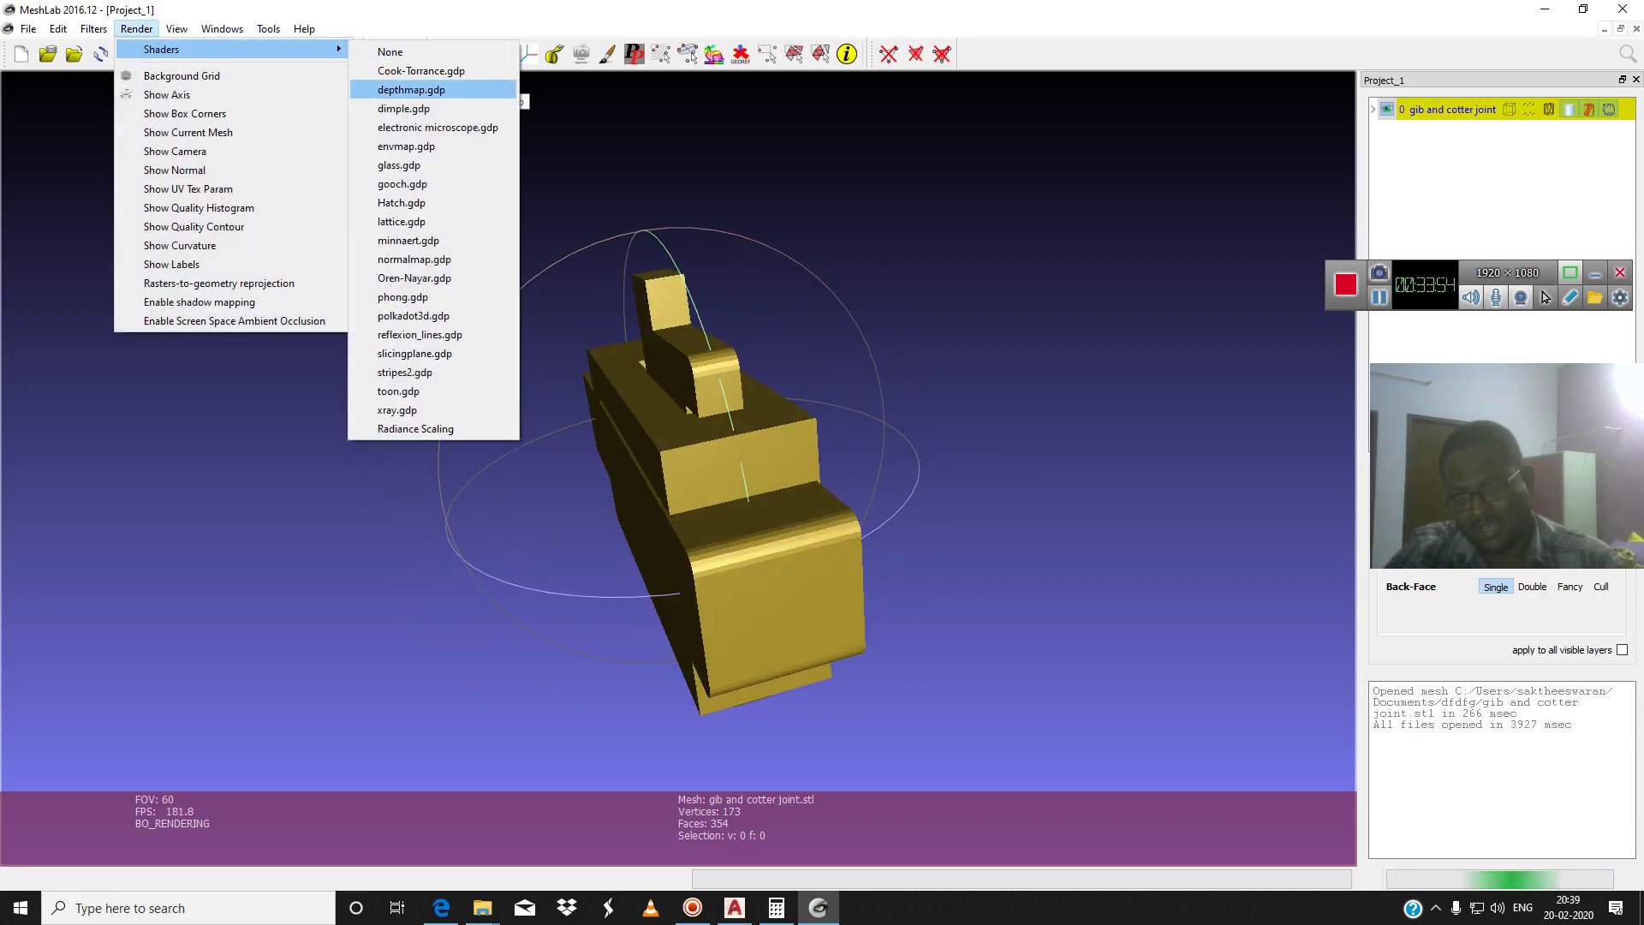
click(402, 184)
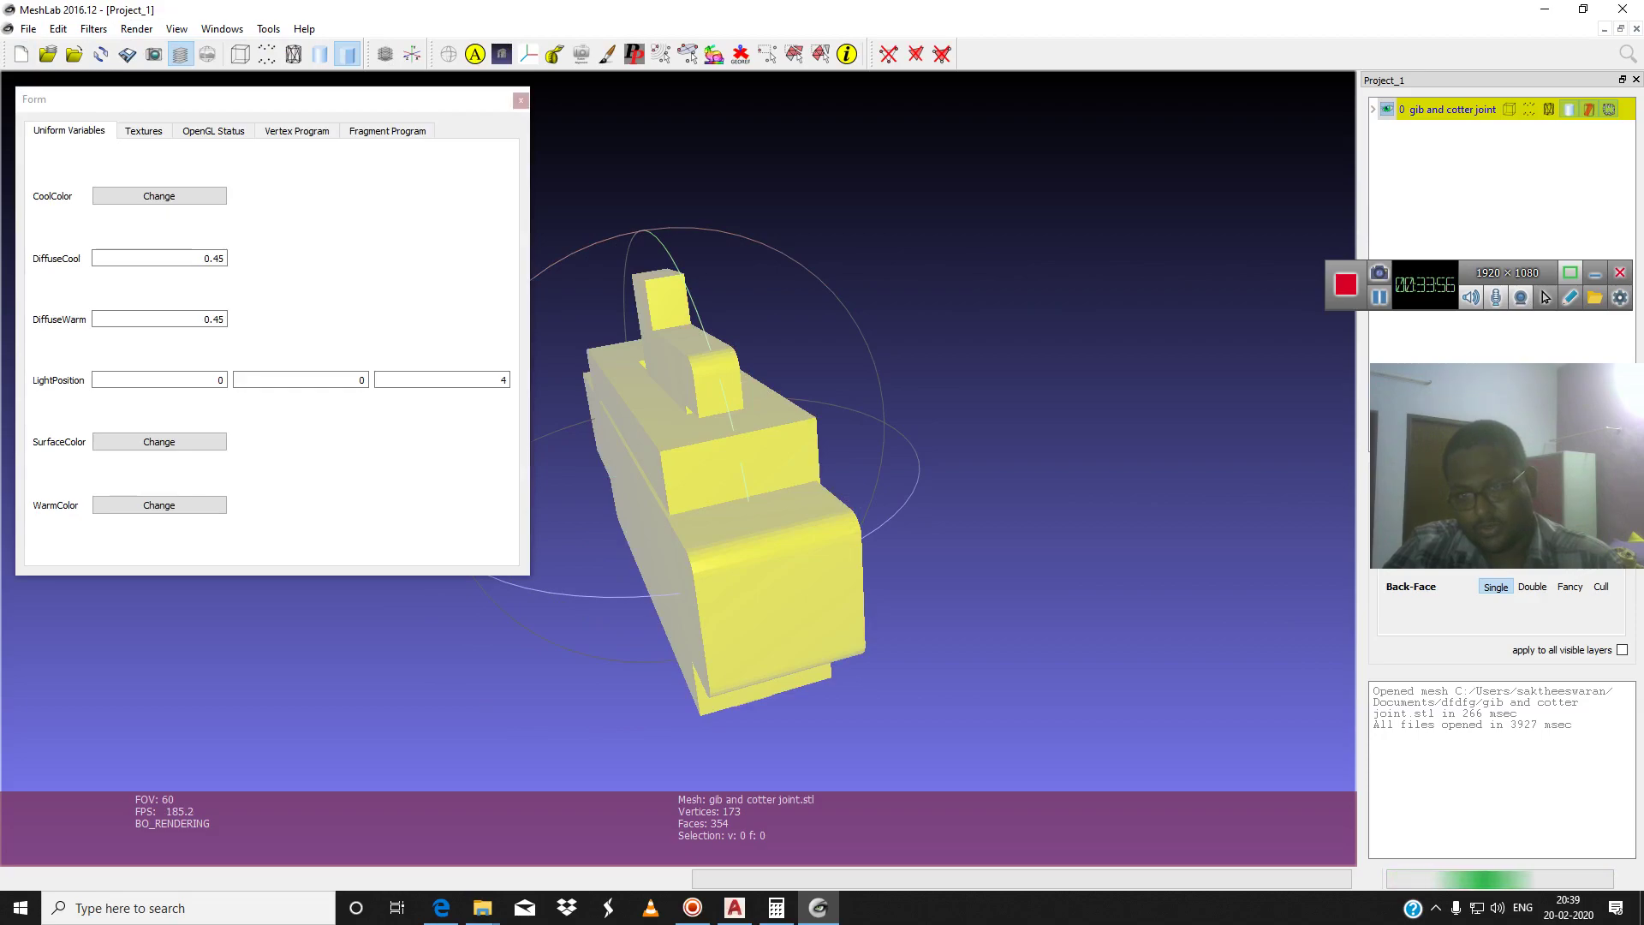
key(Escape)
Apply the electronic microscope shader and rotate the joint to view it from other angles
click(136, 29)
mouse_move(162, 49)
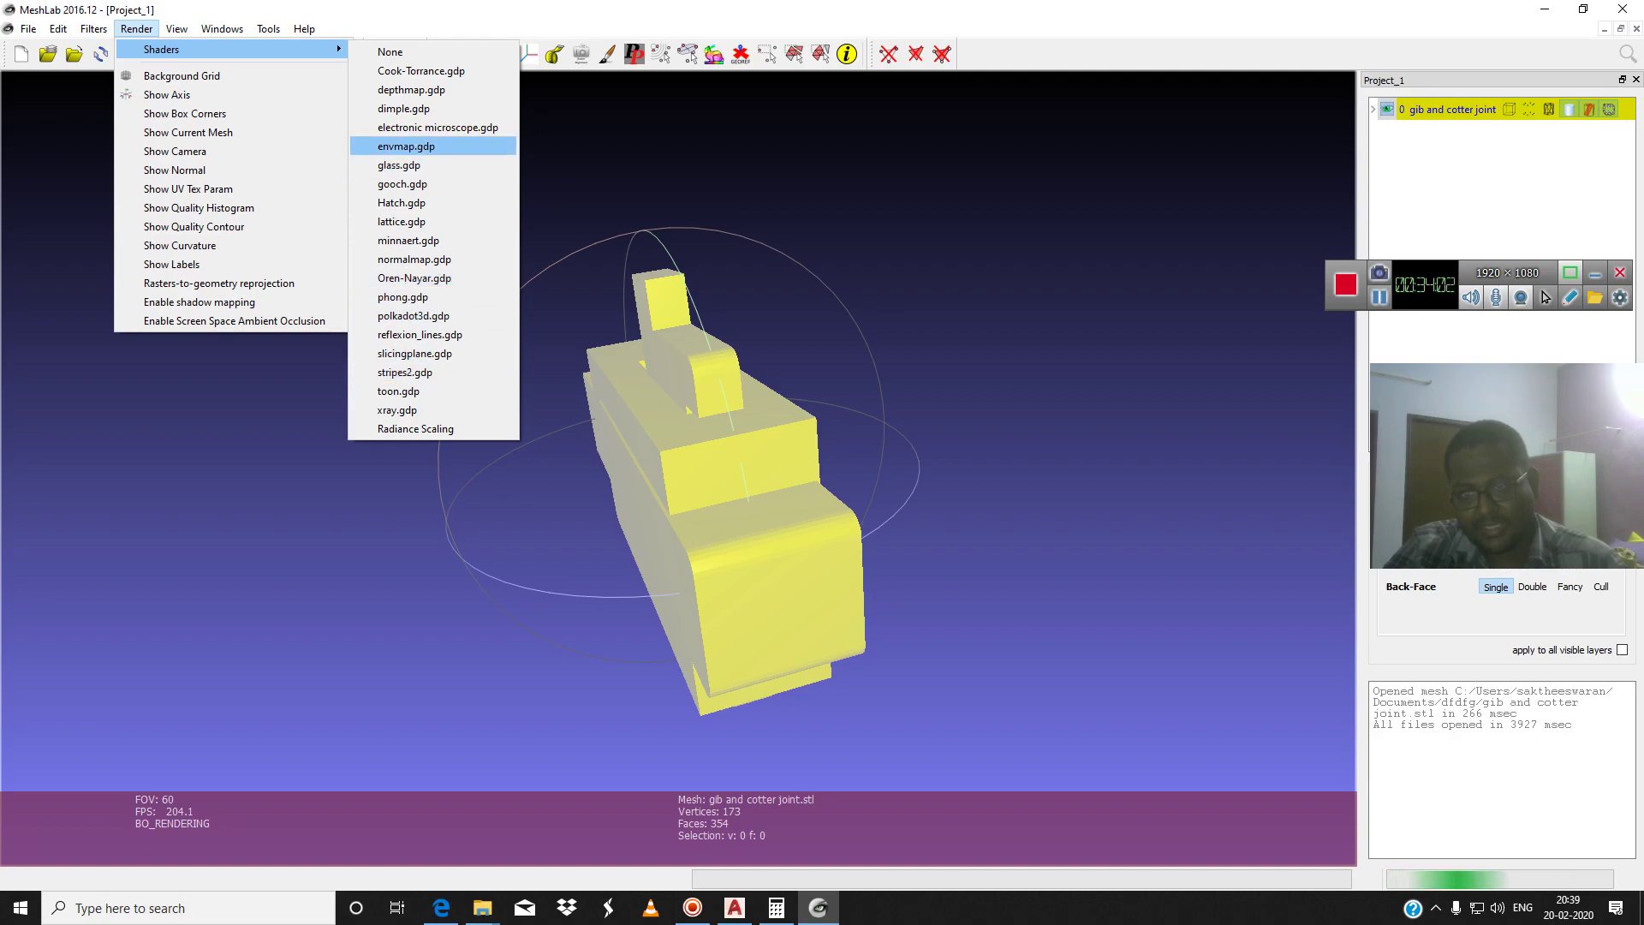
click(441, 128)
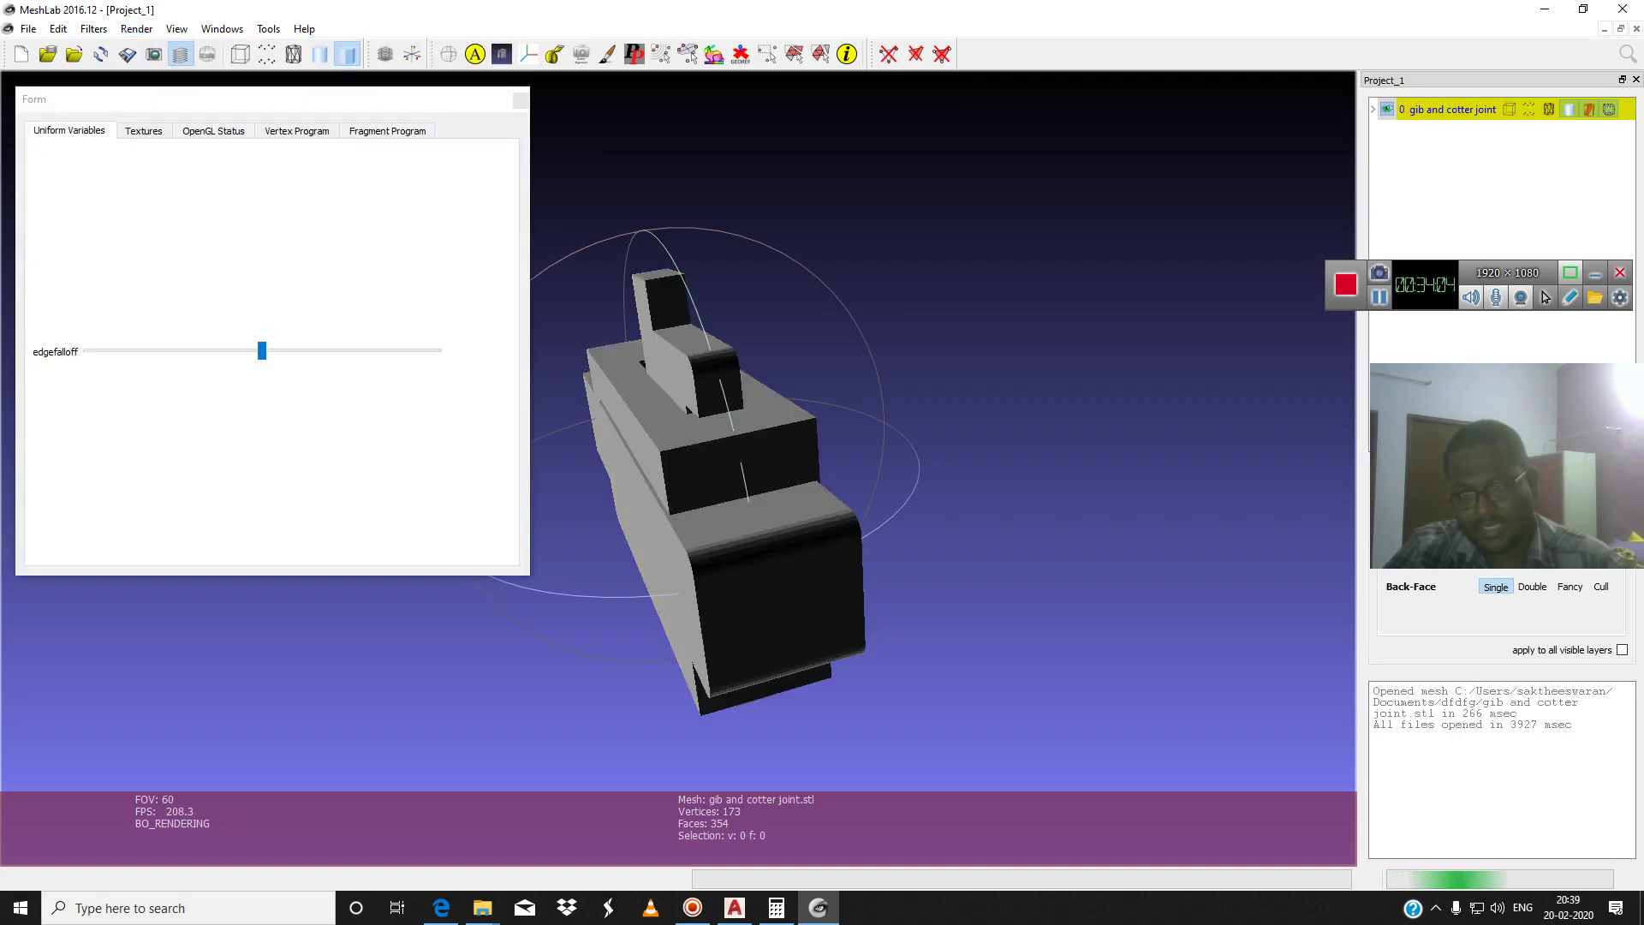
click(520, 100)
drag(668, 428, 770, 359)
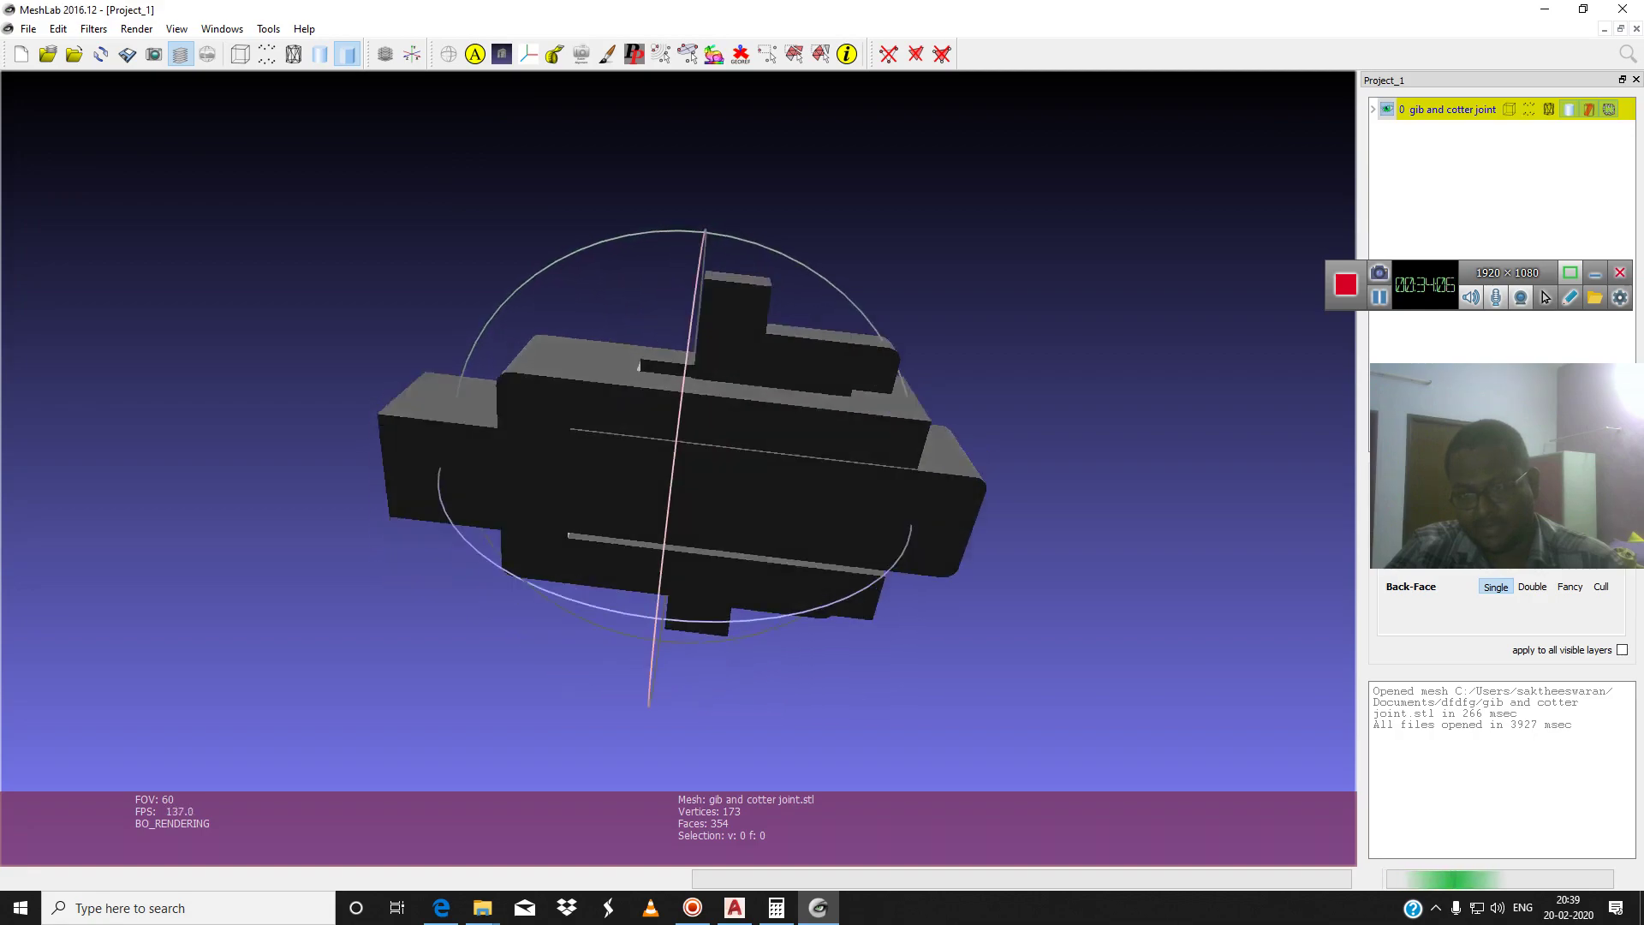
drag(668, 454, 651, 463)
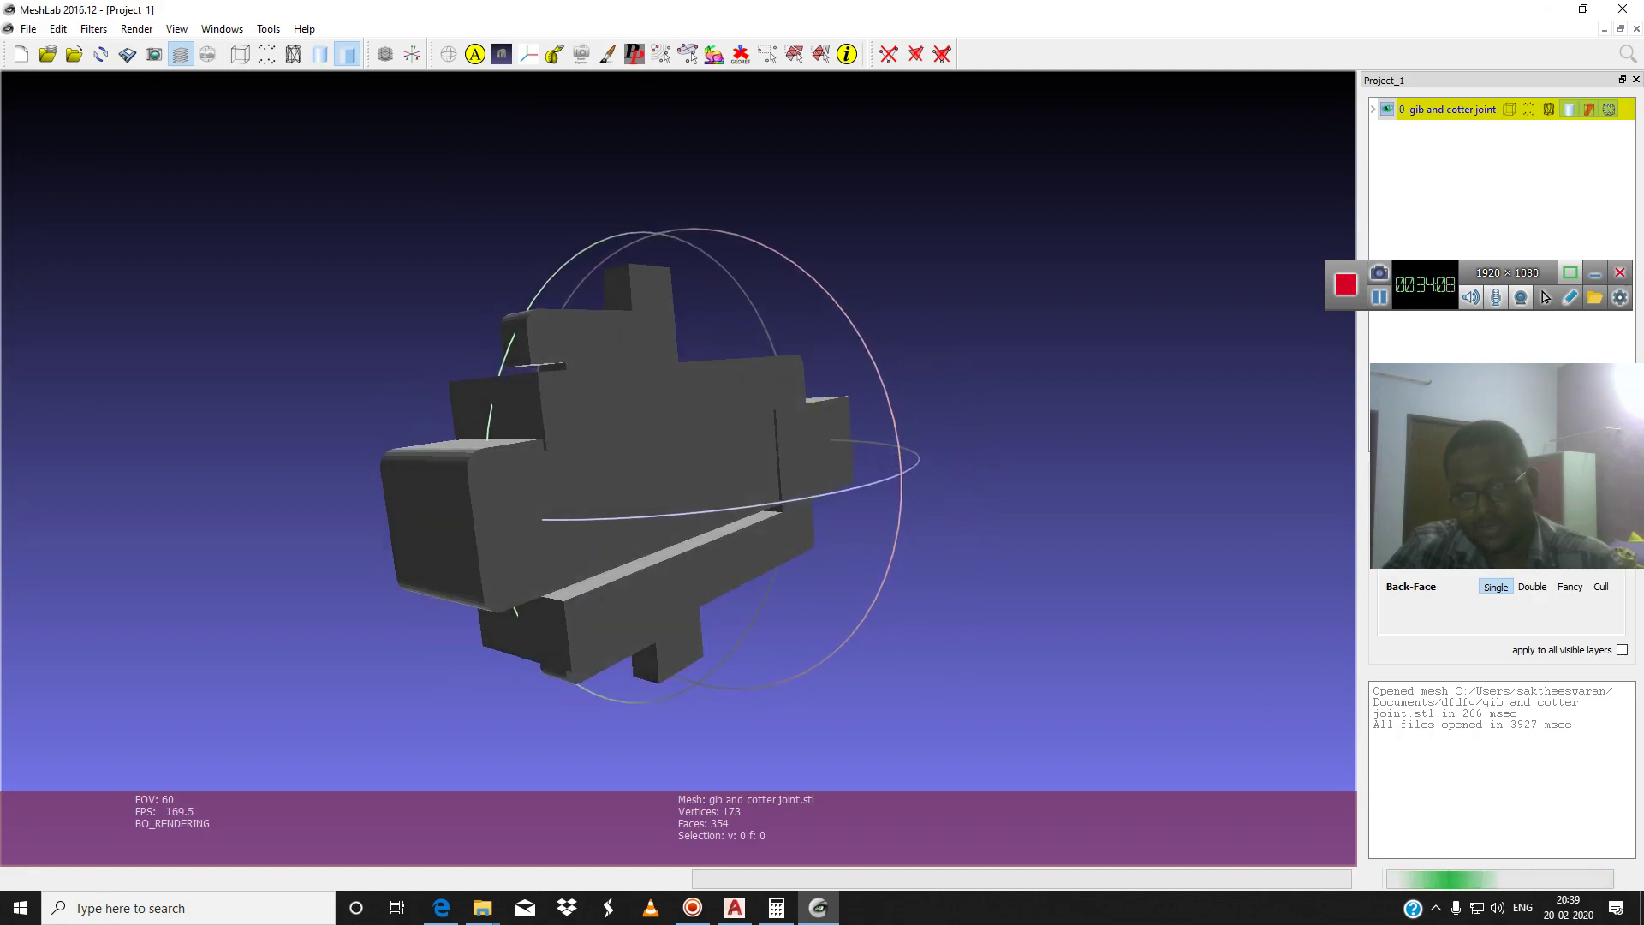
Make the joint translucent with the glass shader and orbit it to a new angle
click(136, 29)
mouse_move(162, 49)
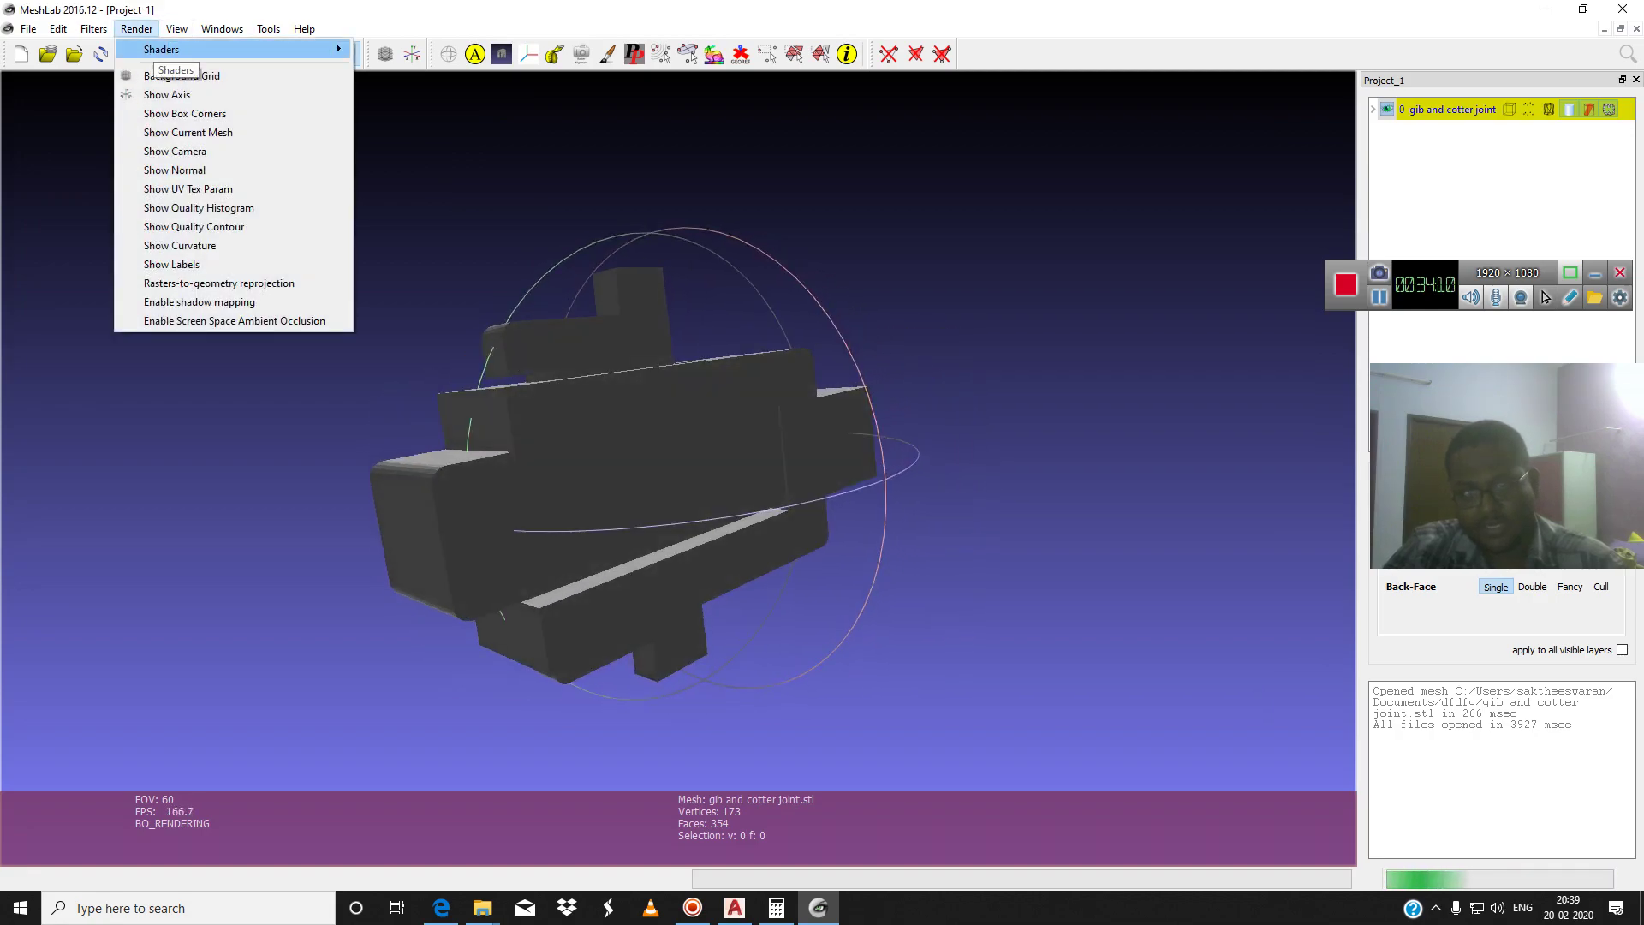
click(399, 166)
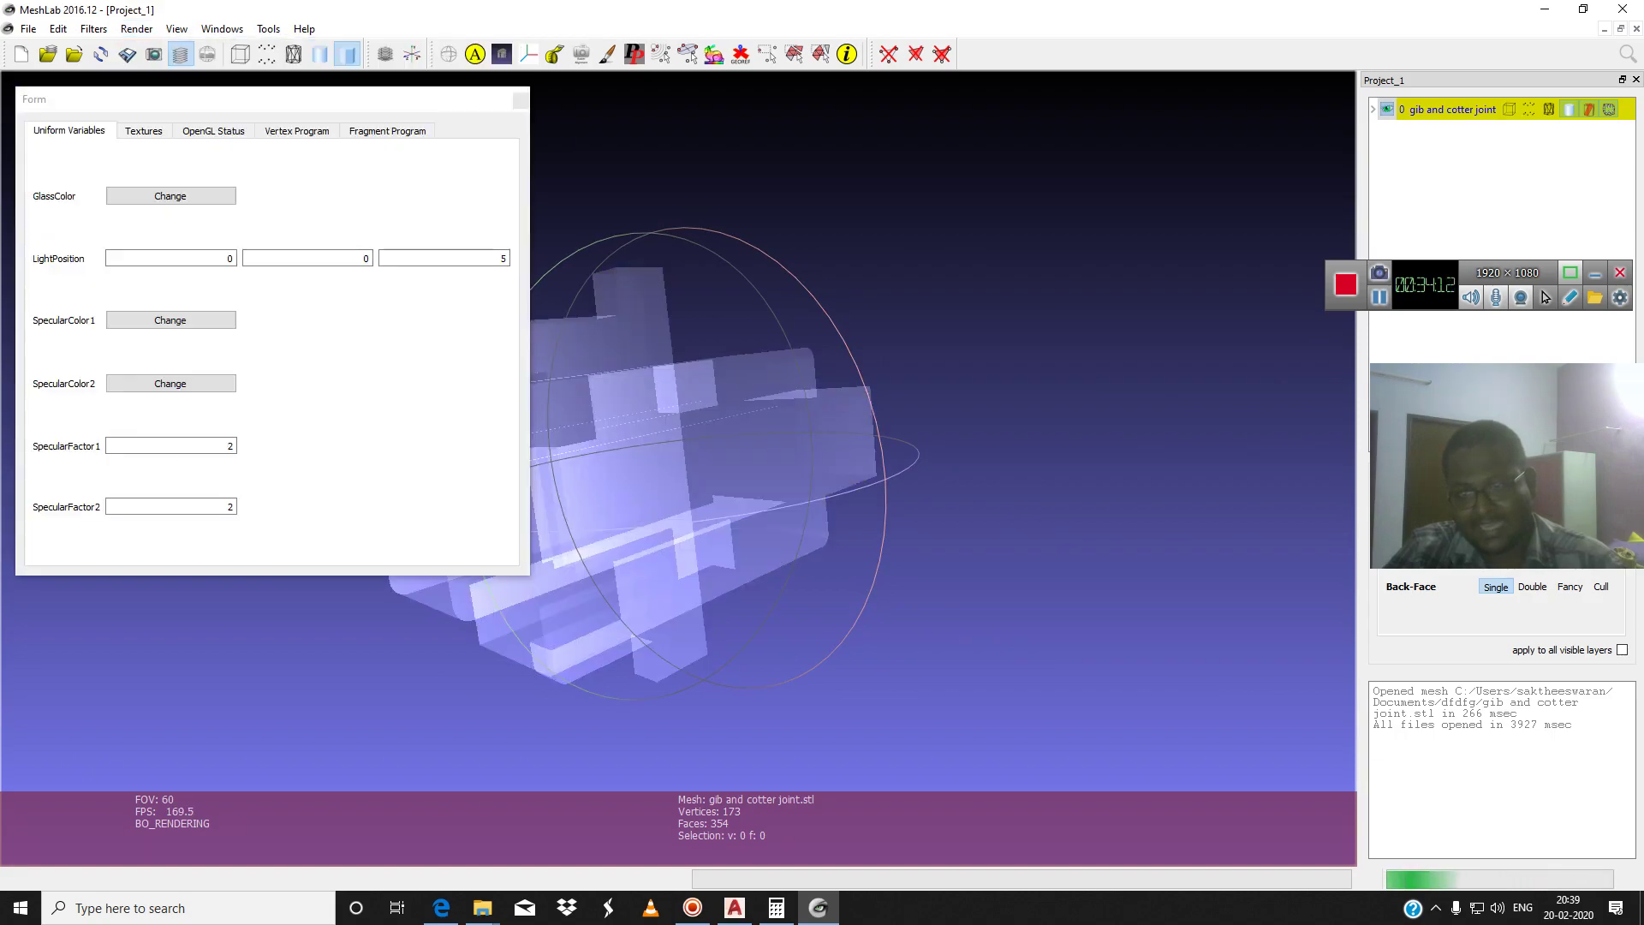
click(520, 100)
mouse_move(668, 453)
mouse_down()
mouse_move(719, 445)
mouse_move(728, 411)
mouse_up()
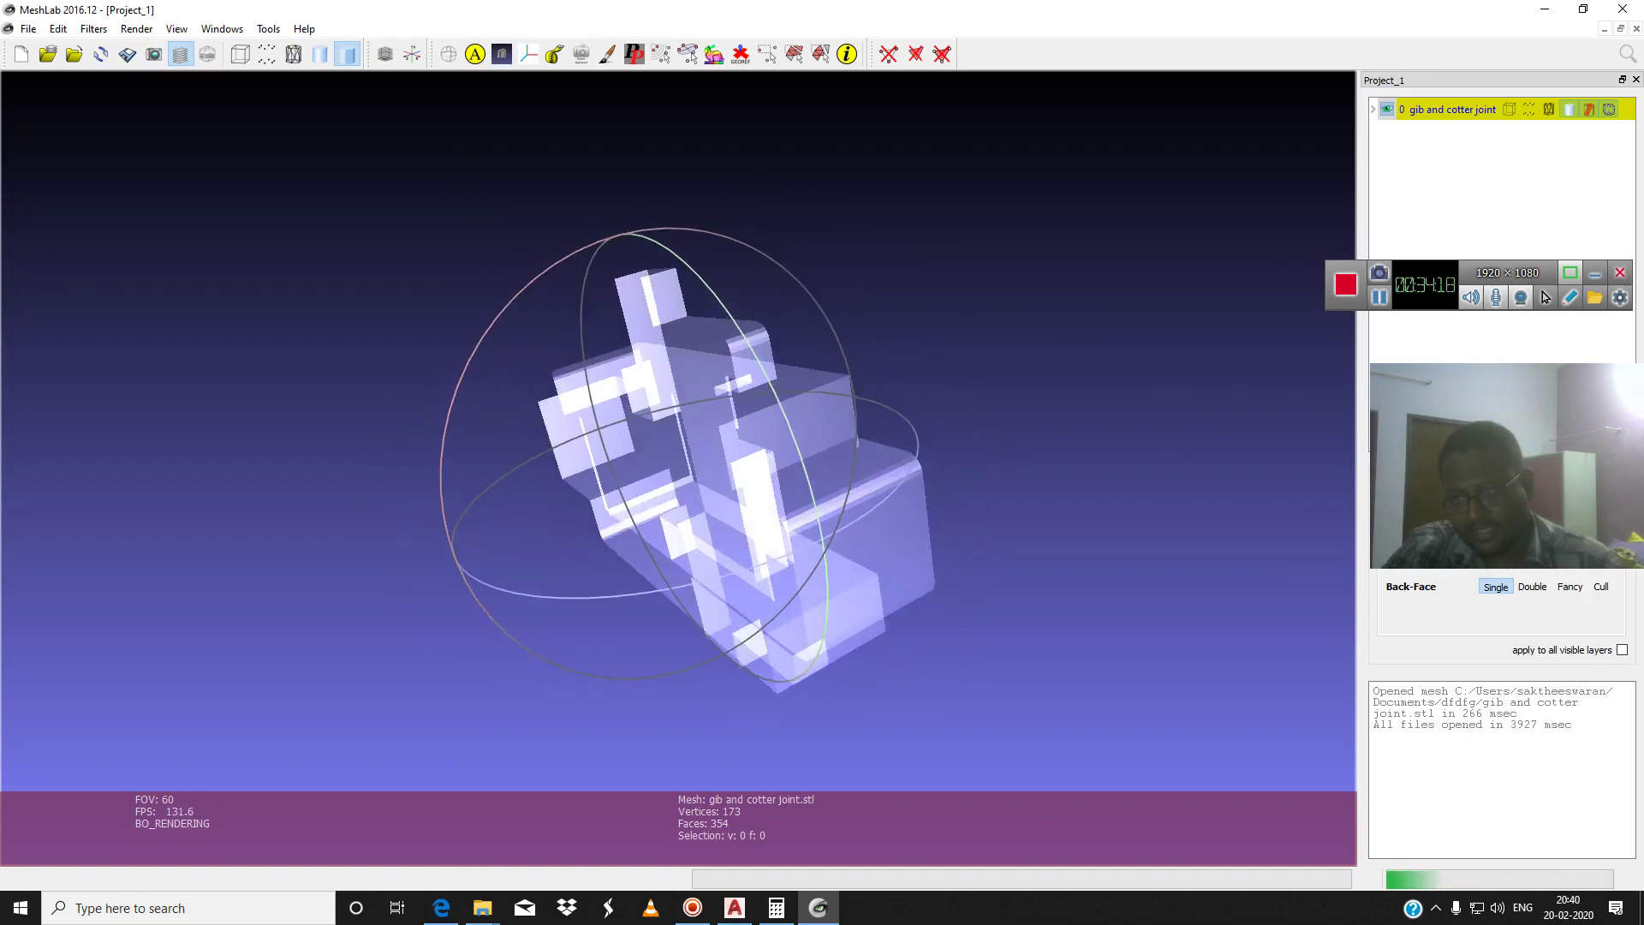